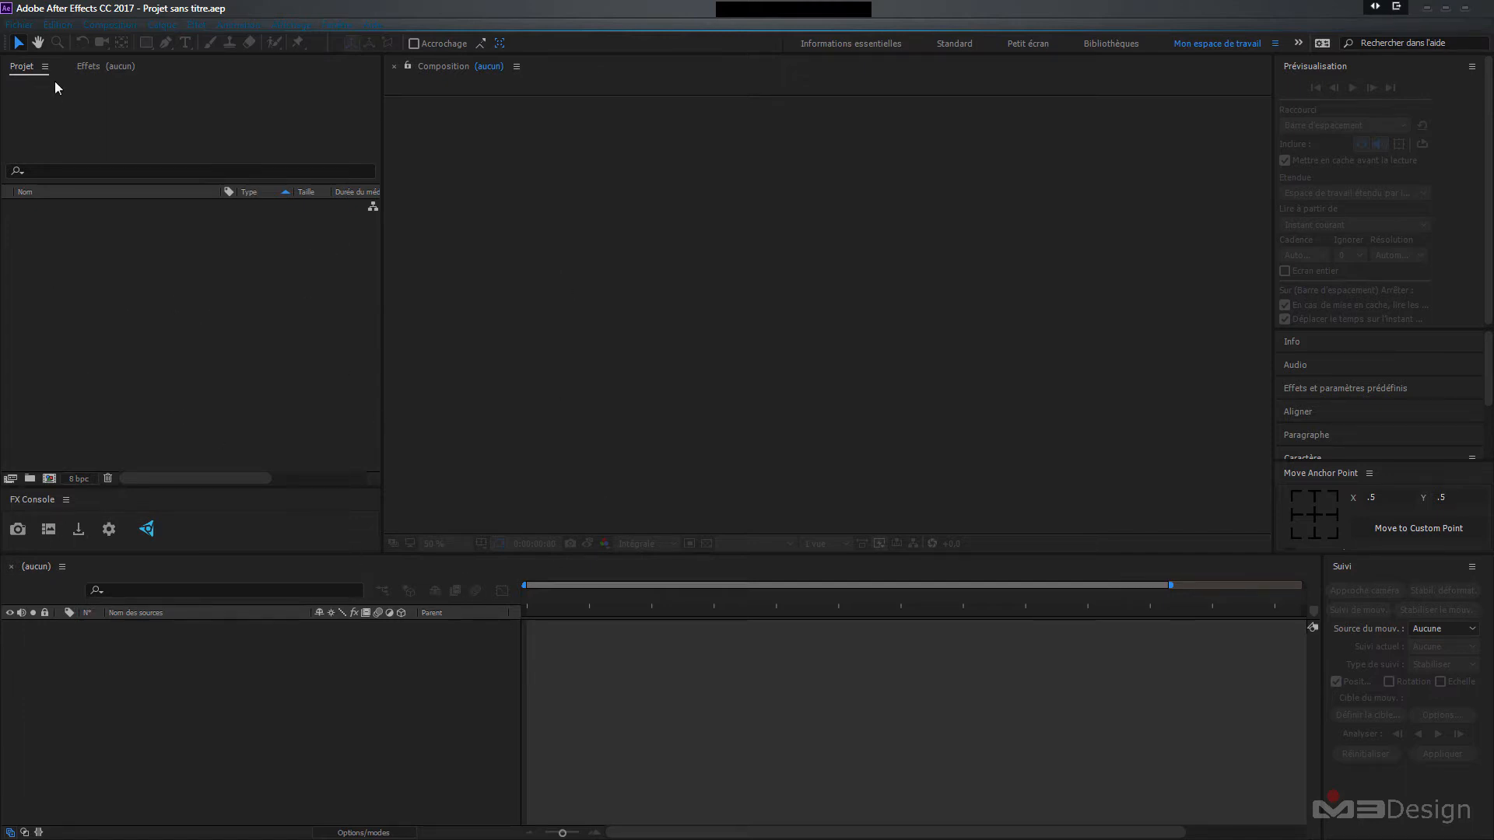
pyautogui.click(57, 24)
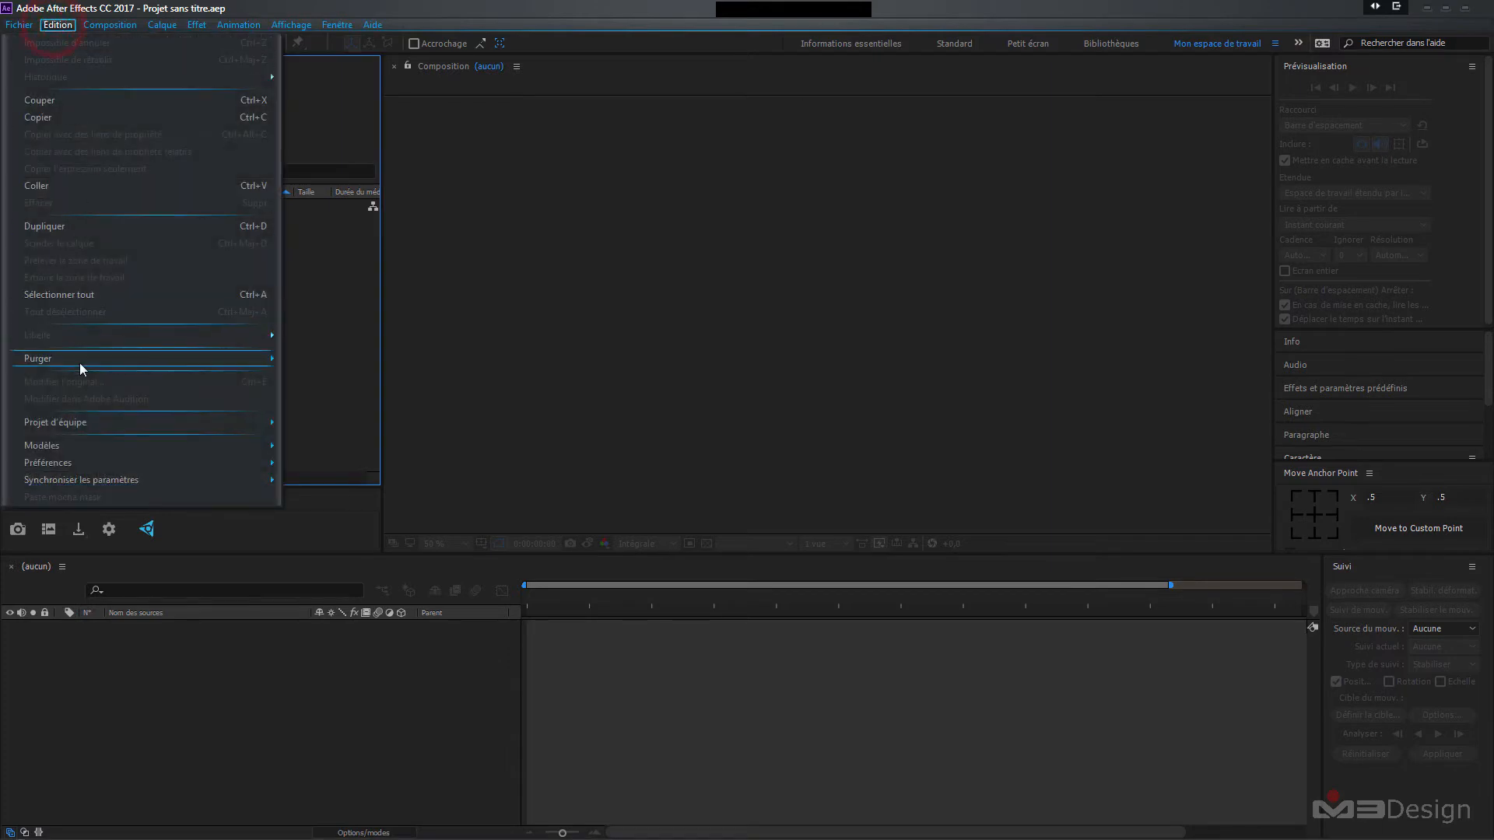
pyautogui.moveTo(80, 362)
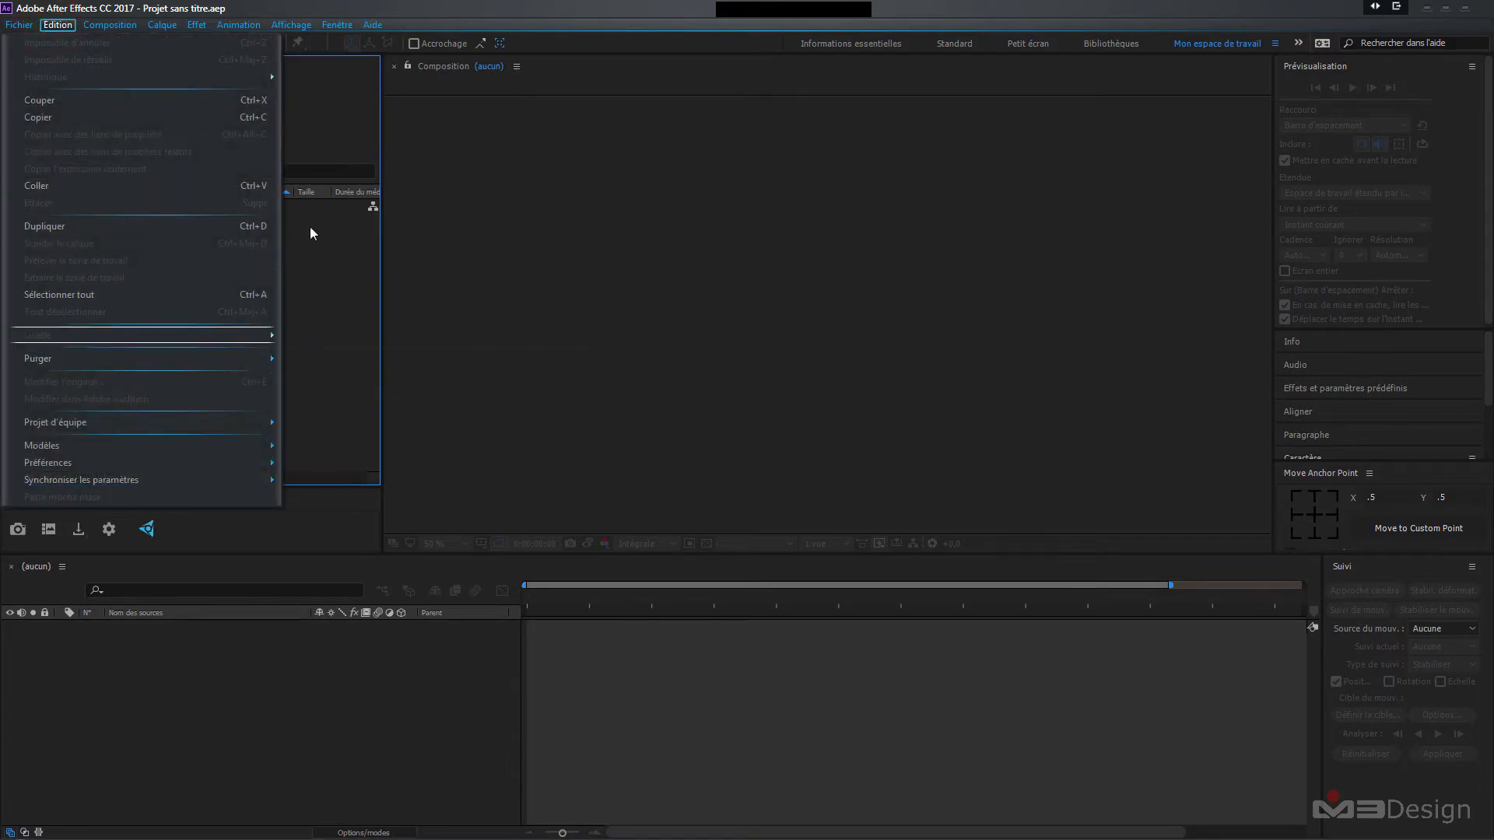
pyautogui.click(337, 24)
pyautogui.click(592, 6)
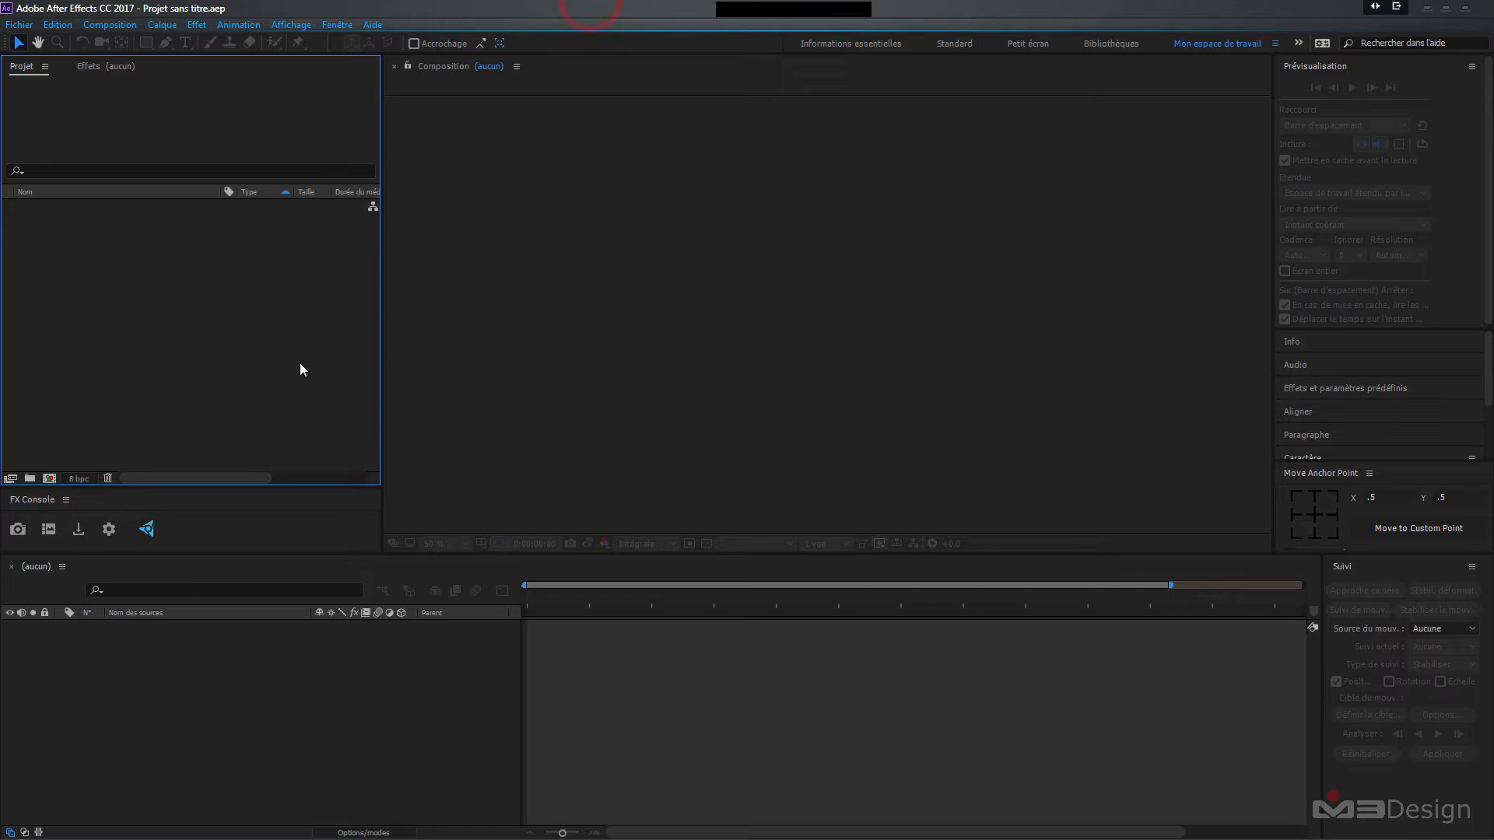
# - Import the footage file Video.mp4 from the Tutoriel > Vidéo folder into the project
pyautogui.rightClick(44, 263)
pyautogui.moveTo(123, 349)
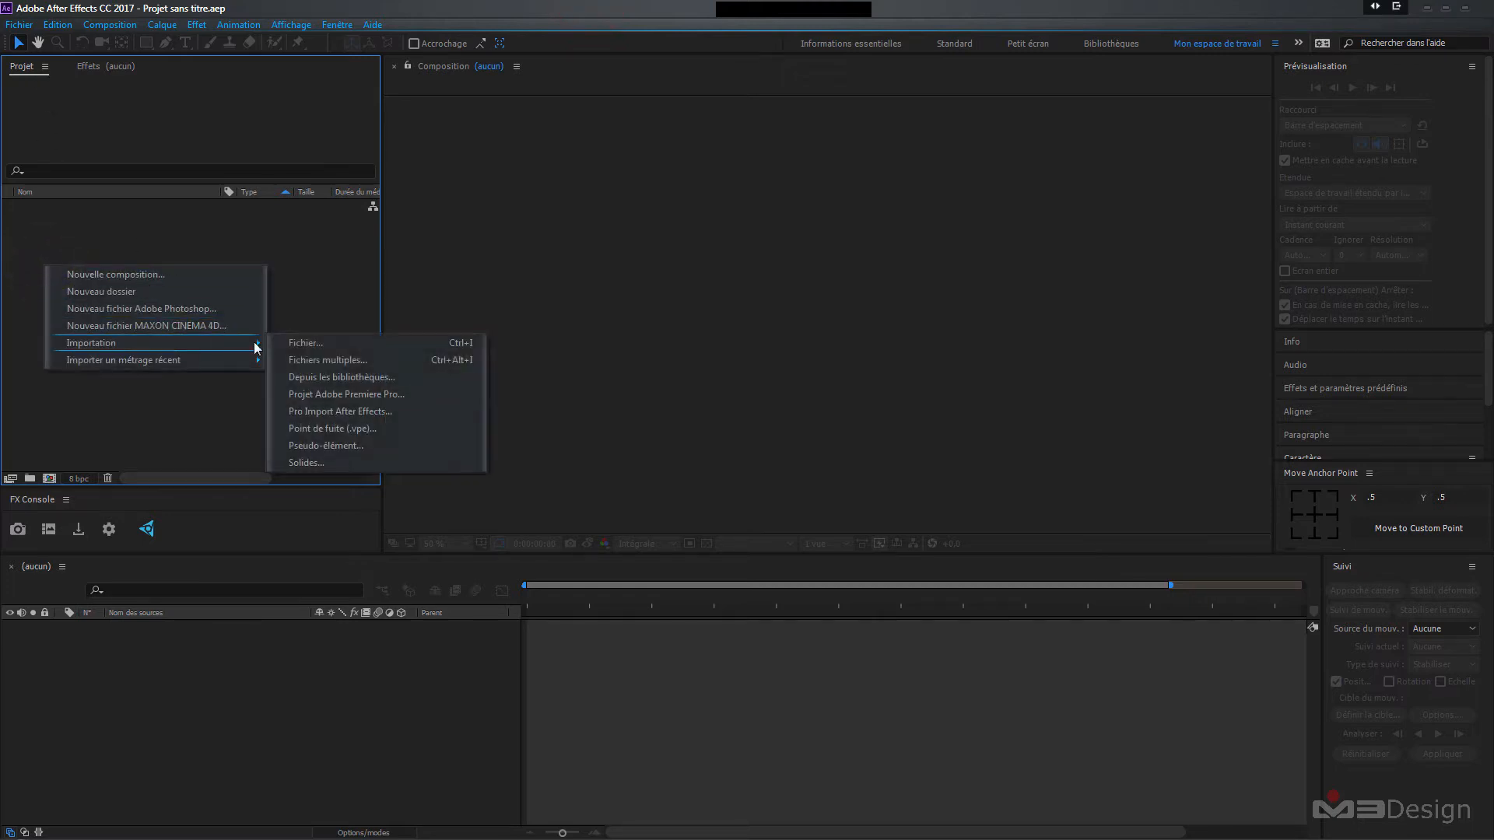
pyautogui.click(302, 340)
pyautogui.click(241, 68)
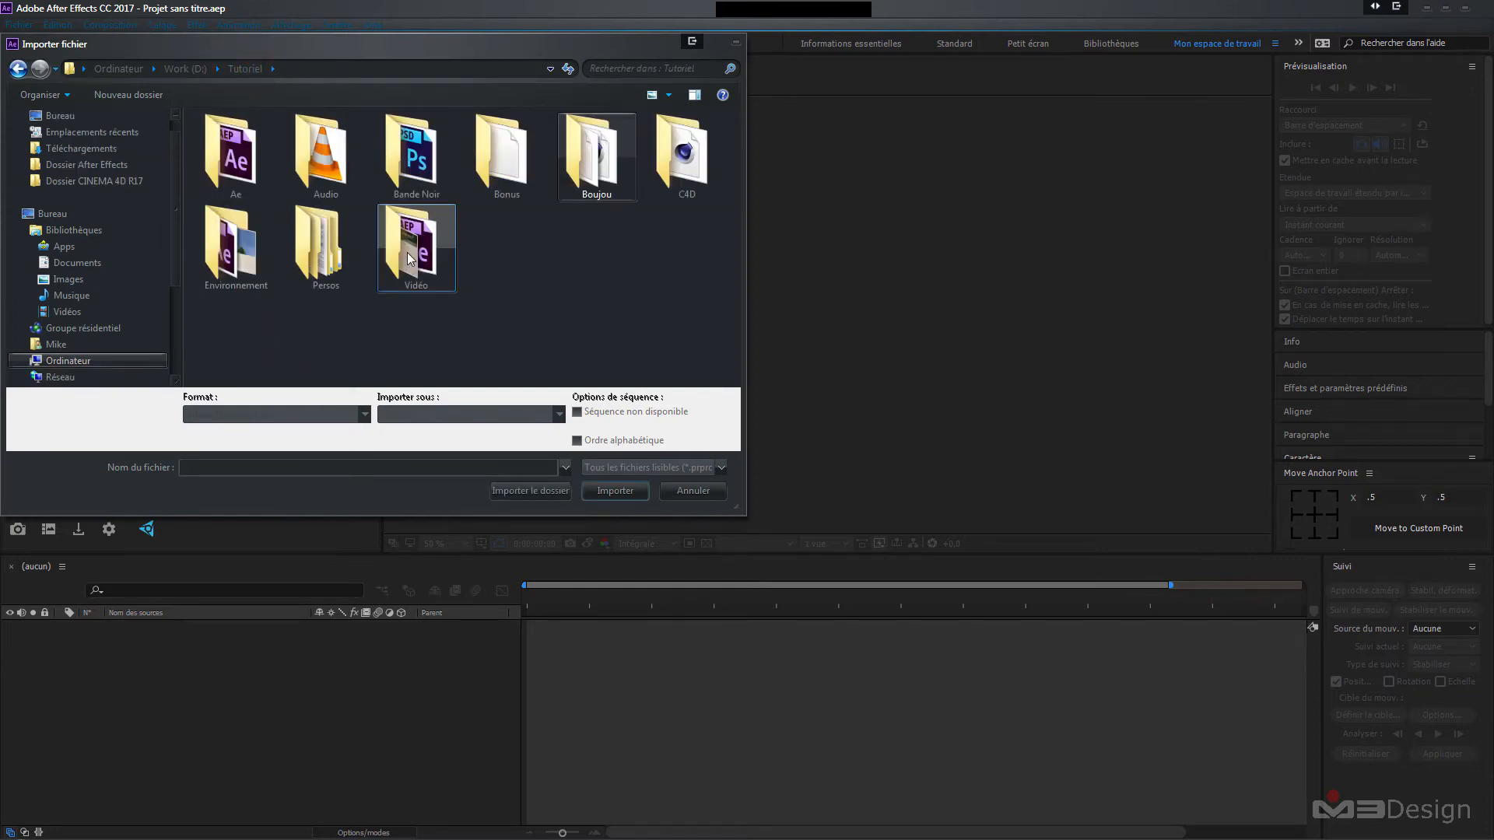
pyautogui.doubleClick(407, 249)
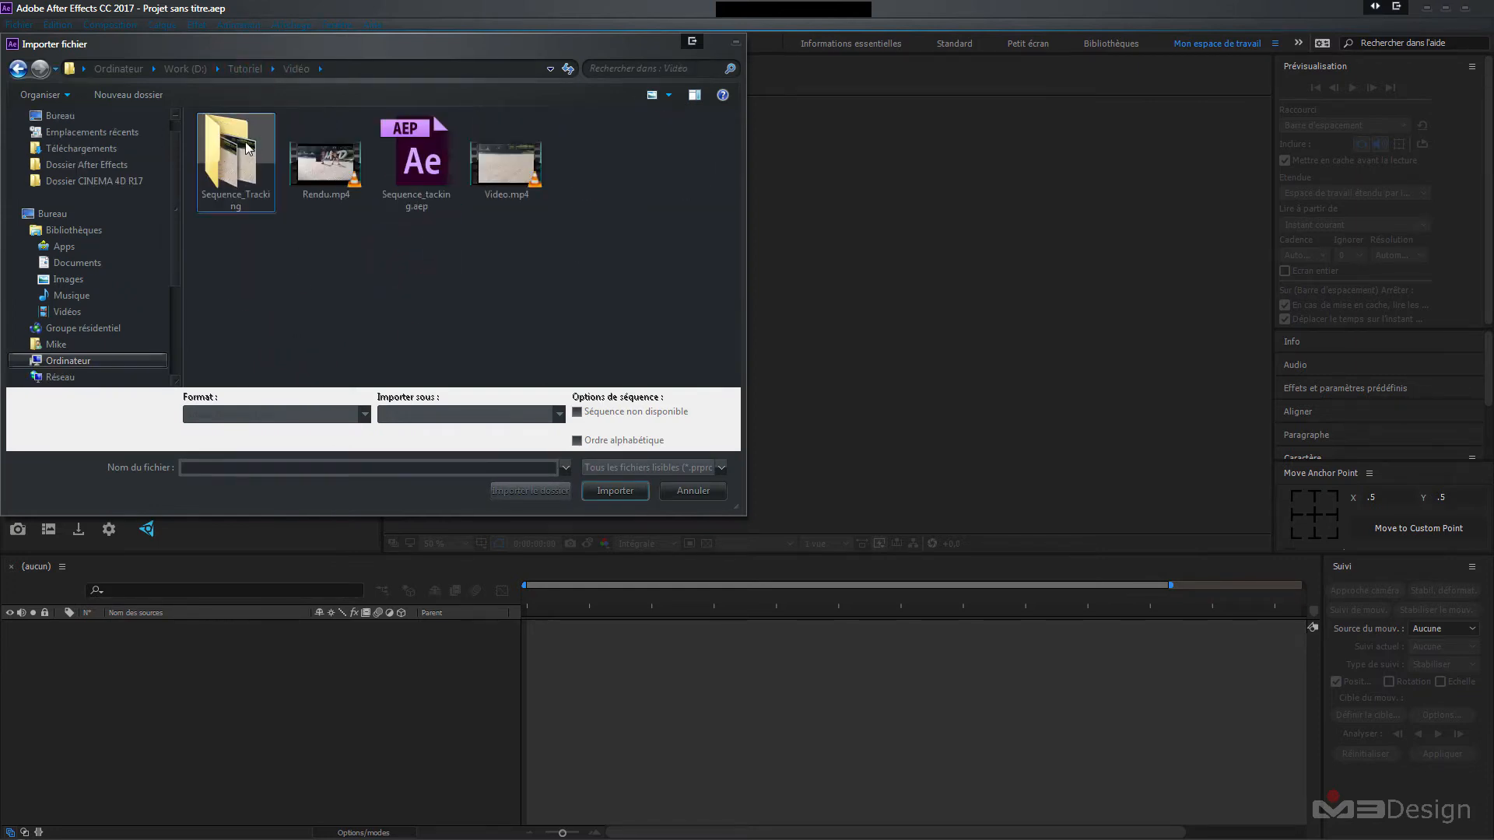
pyautogui.click(513, 181)
pyautogui.click(514, 182)
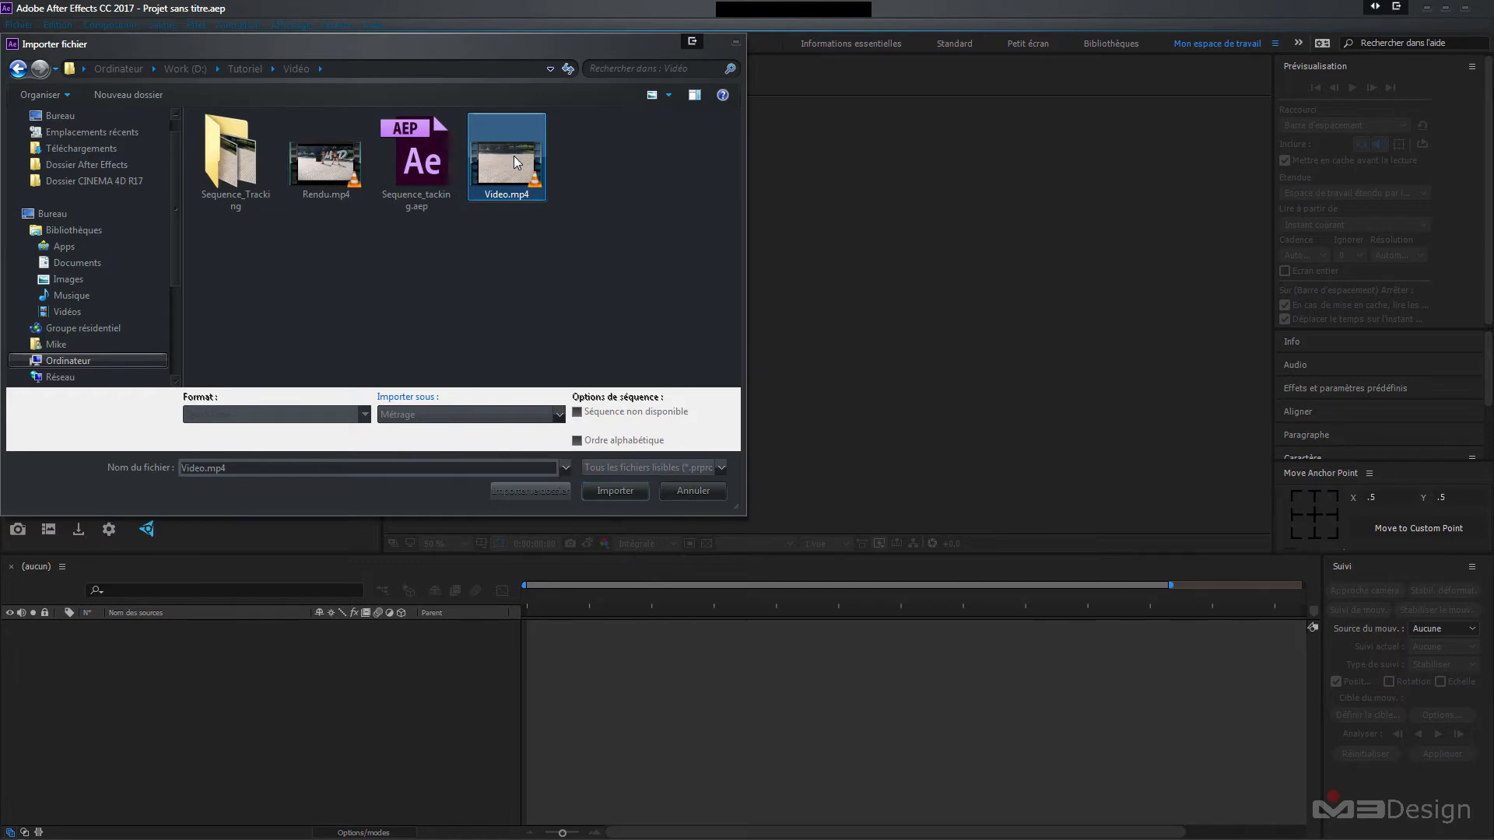
pyautogui.click(621, 491)
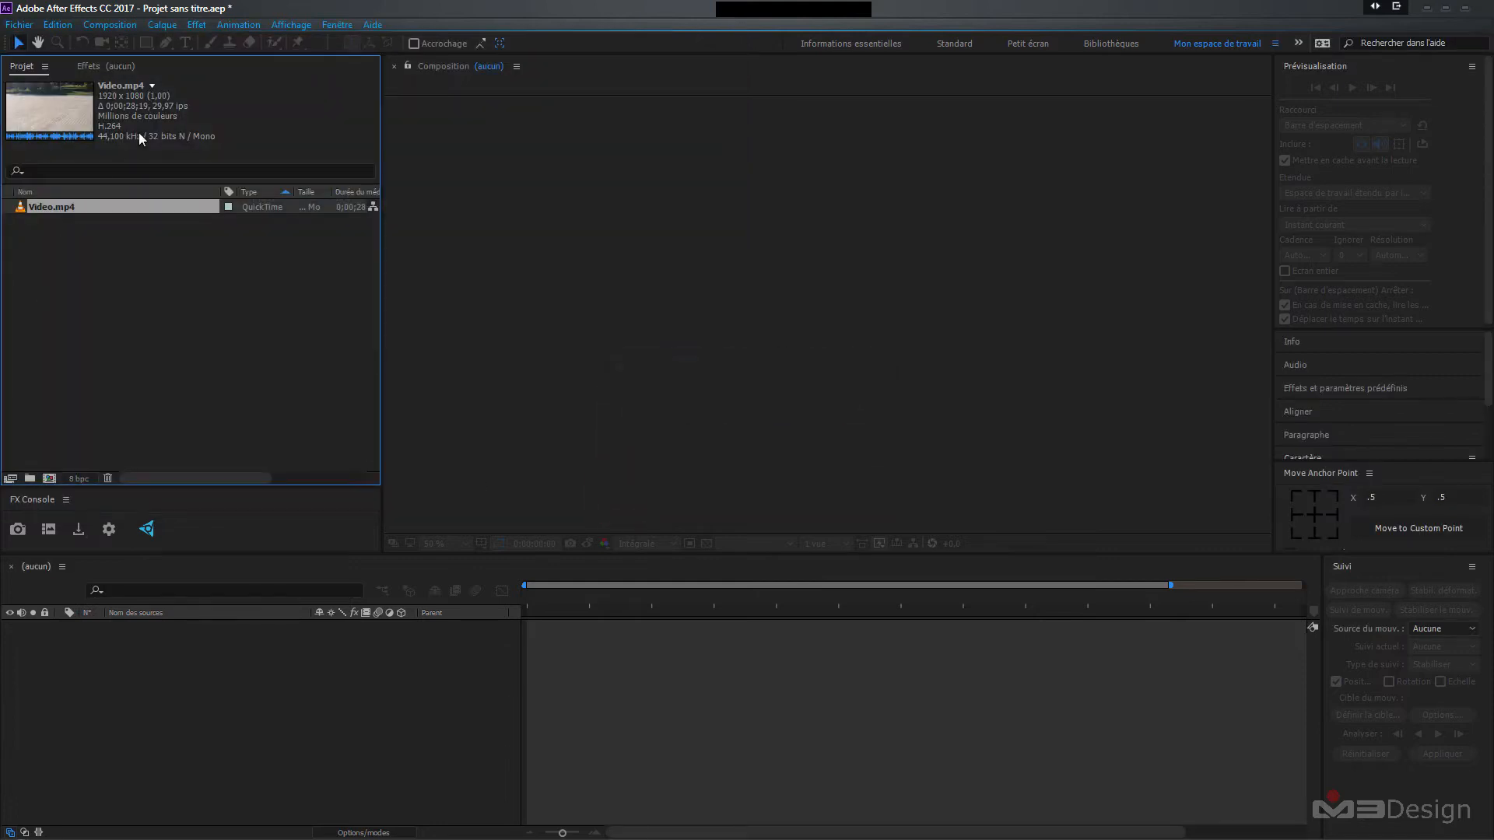
# - Interpret the Video.mp4 footage so that it conforms to a frame rate of 30 frames per second
pyautogui.rightClick(79, 208)
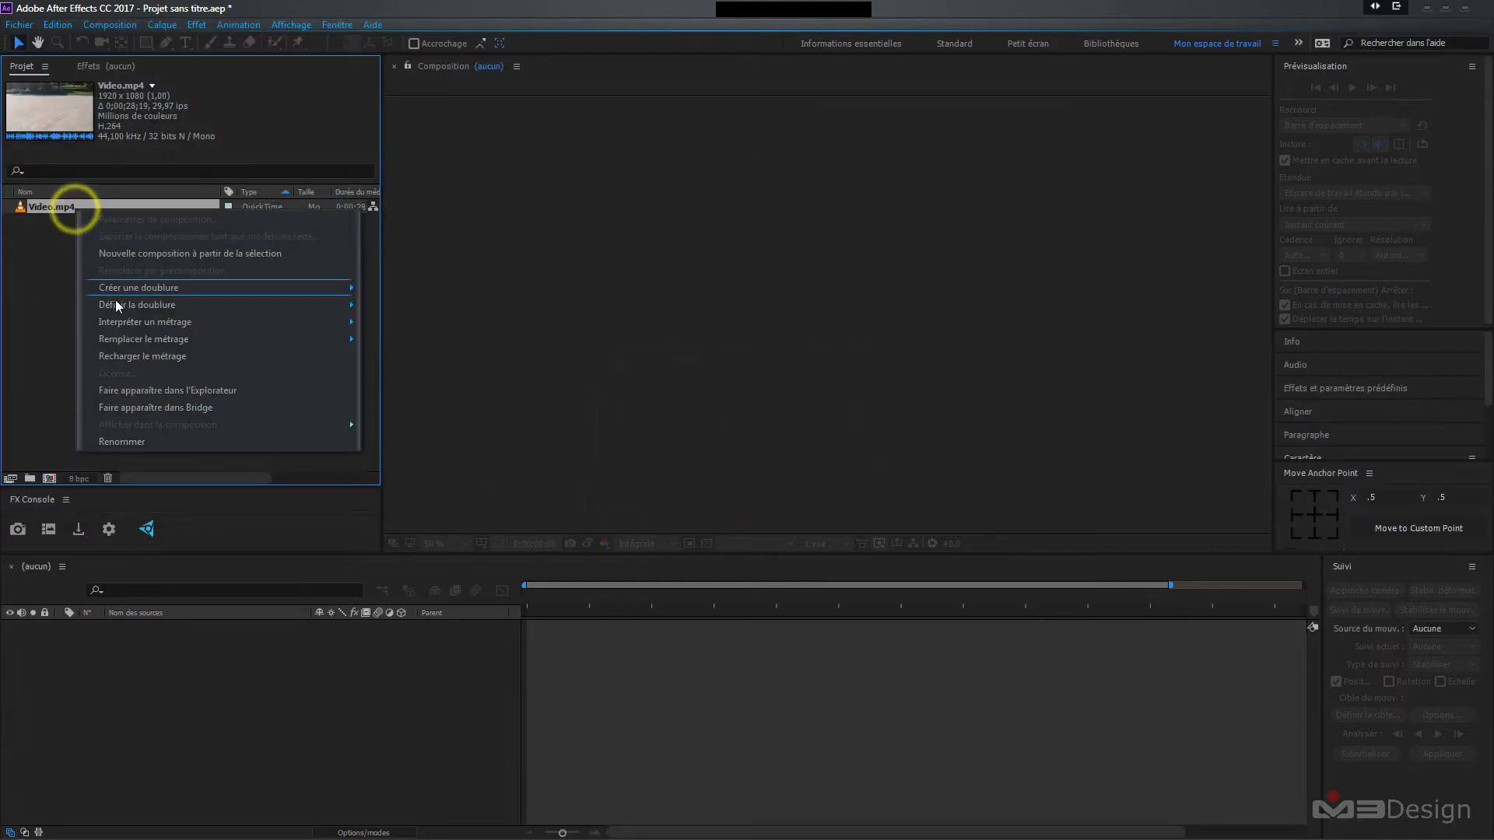
pyautogui.moveTo(152, 325)
pyautogui.click(398, 321)
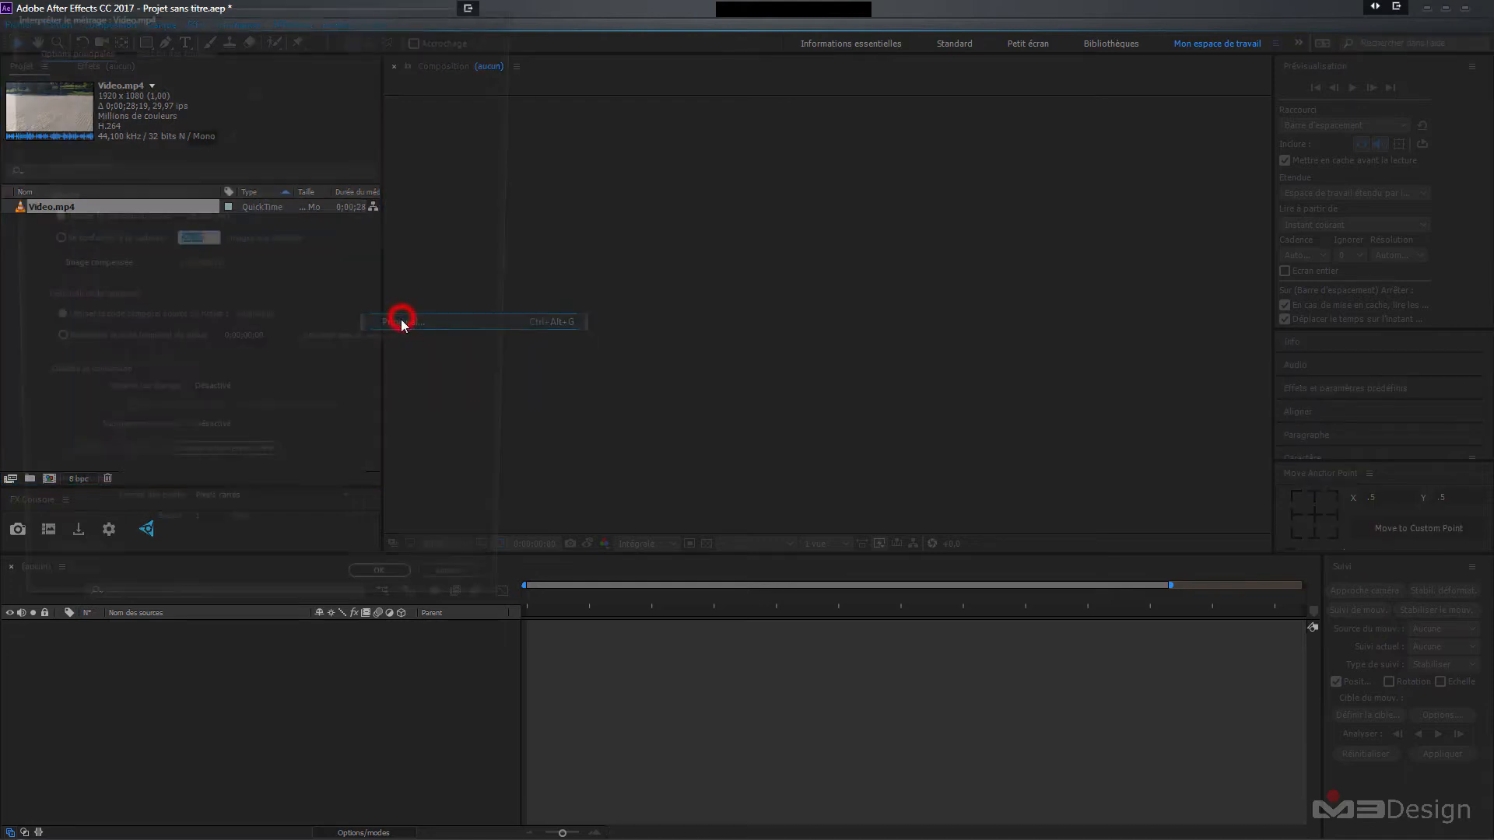
pyautogui.click(53, 240)
pyautogui.click(203, 239)
pyautogui.write('30')
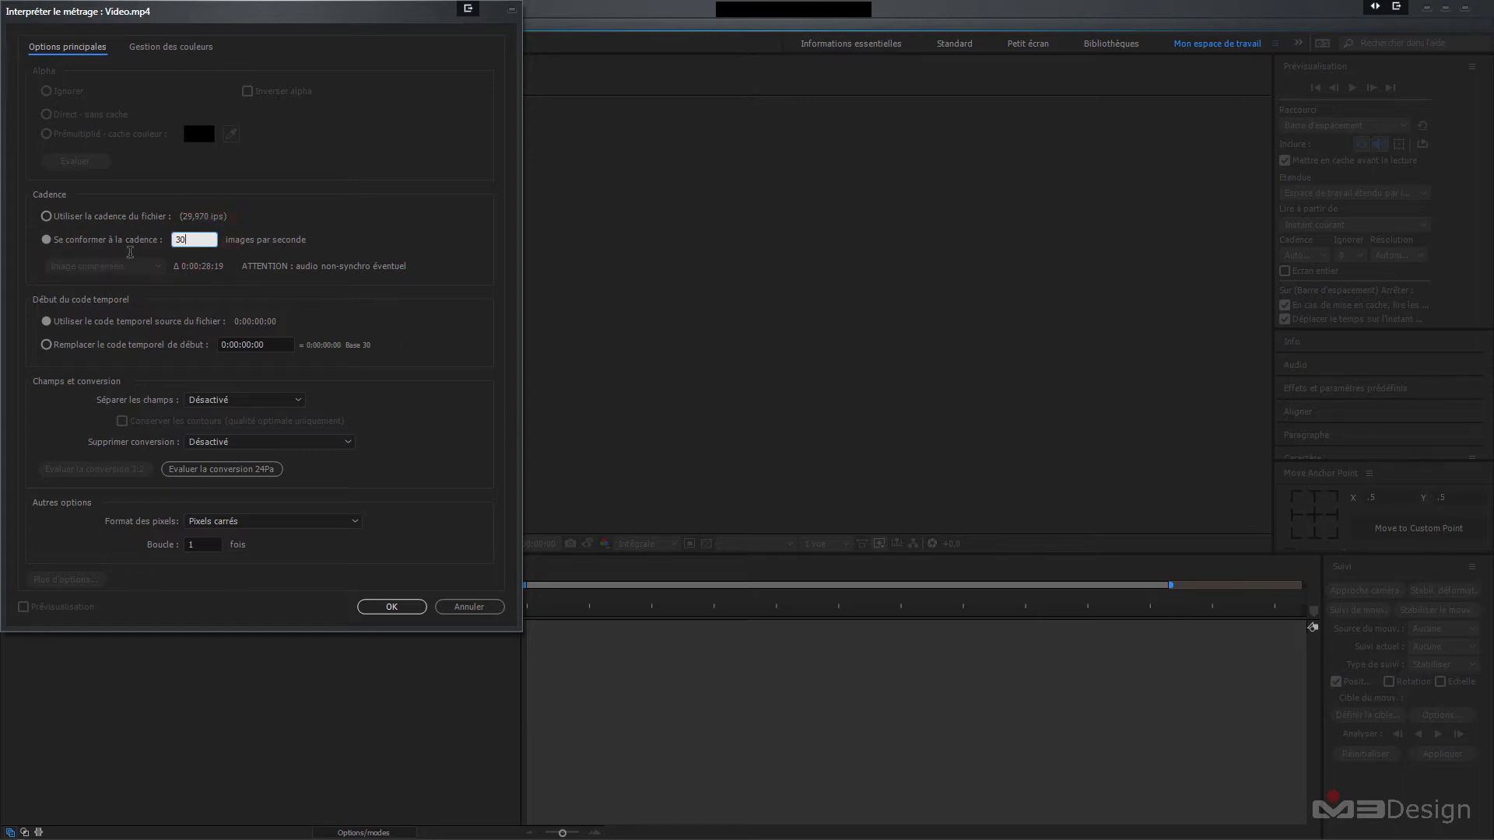
pyautogui.click(445, 263)
pyautogui.click(391, 610)
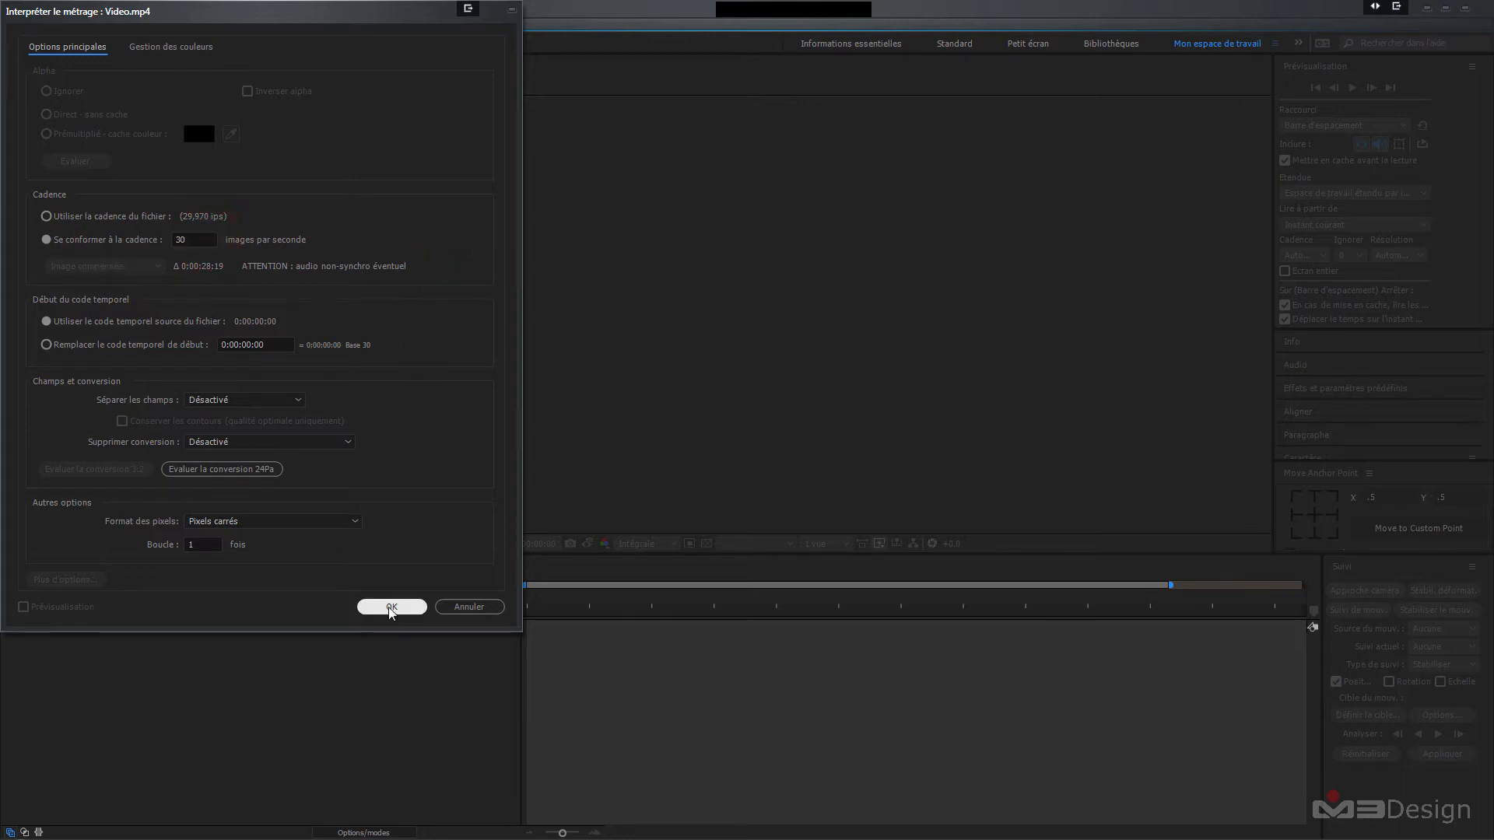
# - Create a new composition from the Video.mp4 footage, leaving its layer deselected
pyautogui.click(47, 207)
pyautogui.moveTo(46, 207); pyautogui.dragTo(49, 478)
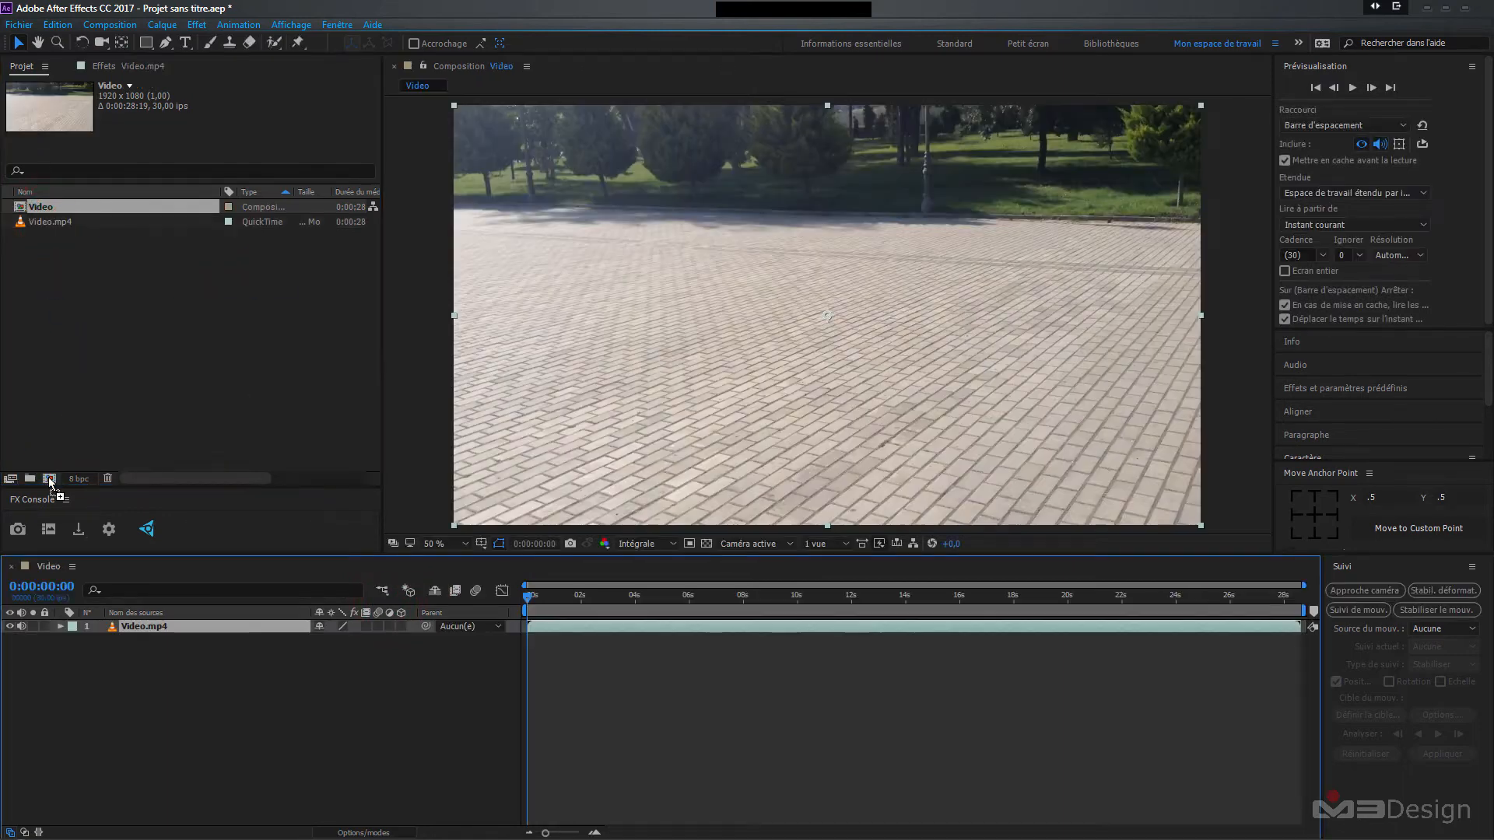
pyautogui.click(73, 684)
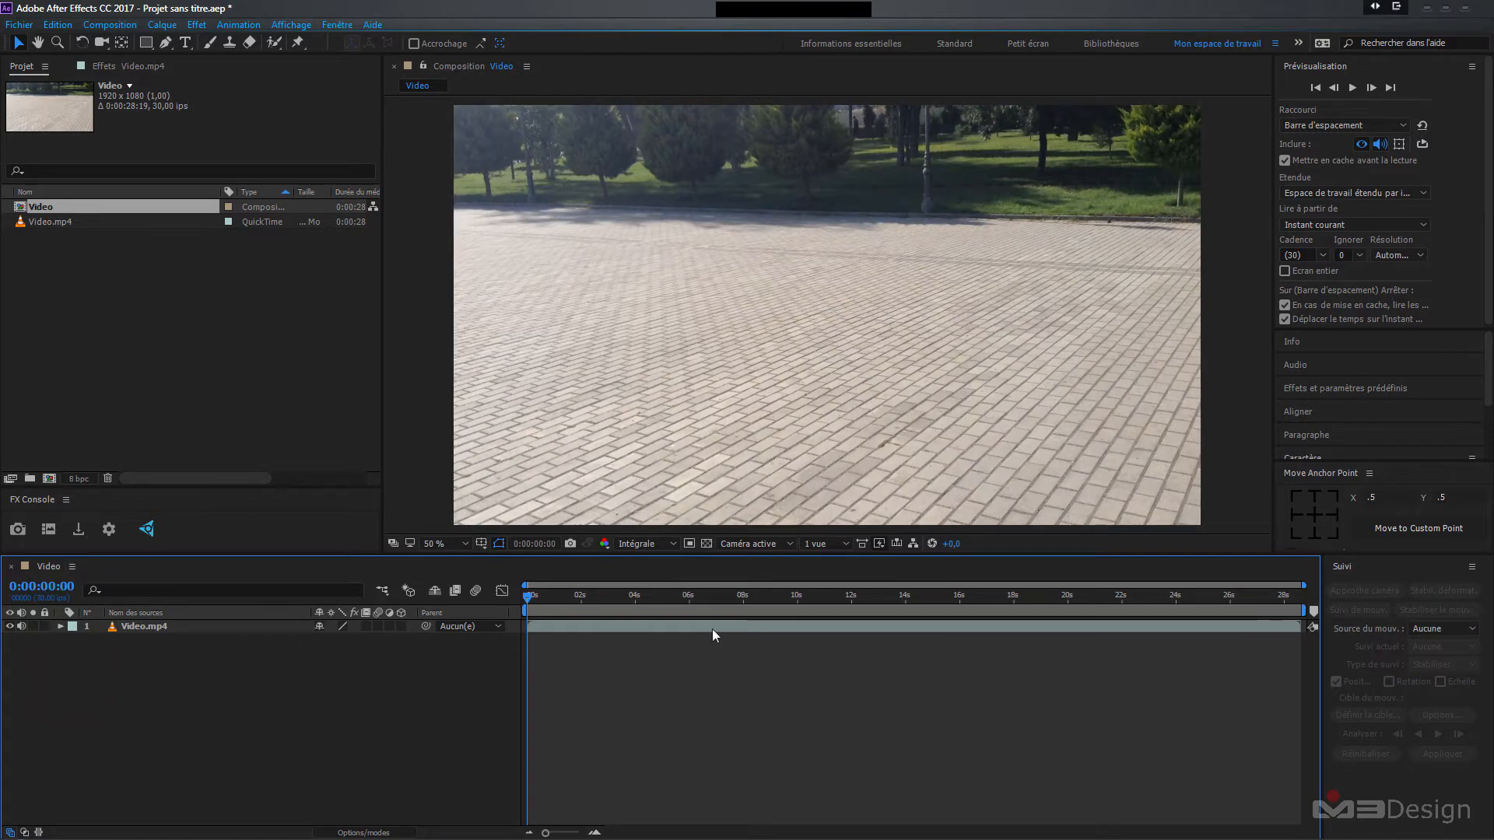
# - Trim the Video composition to a work area ending at 0:00:26:00 and return the playhead to the first frame
pyautogui.click(1230, 597)
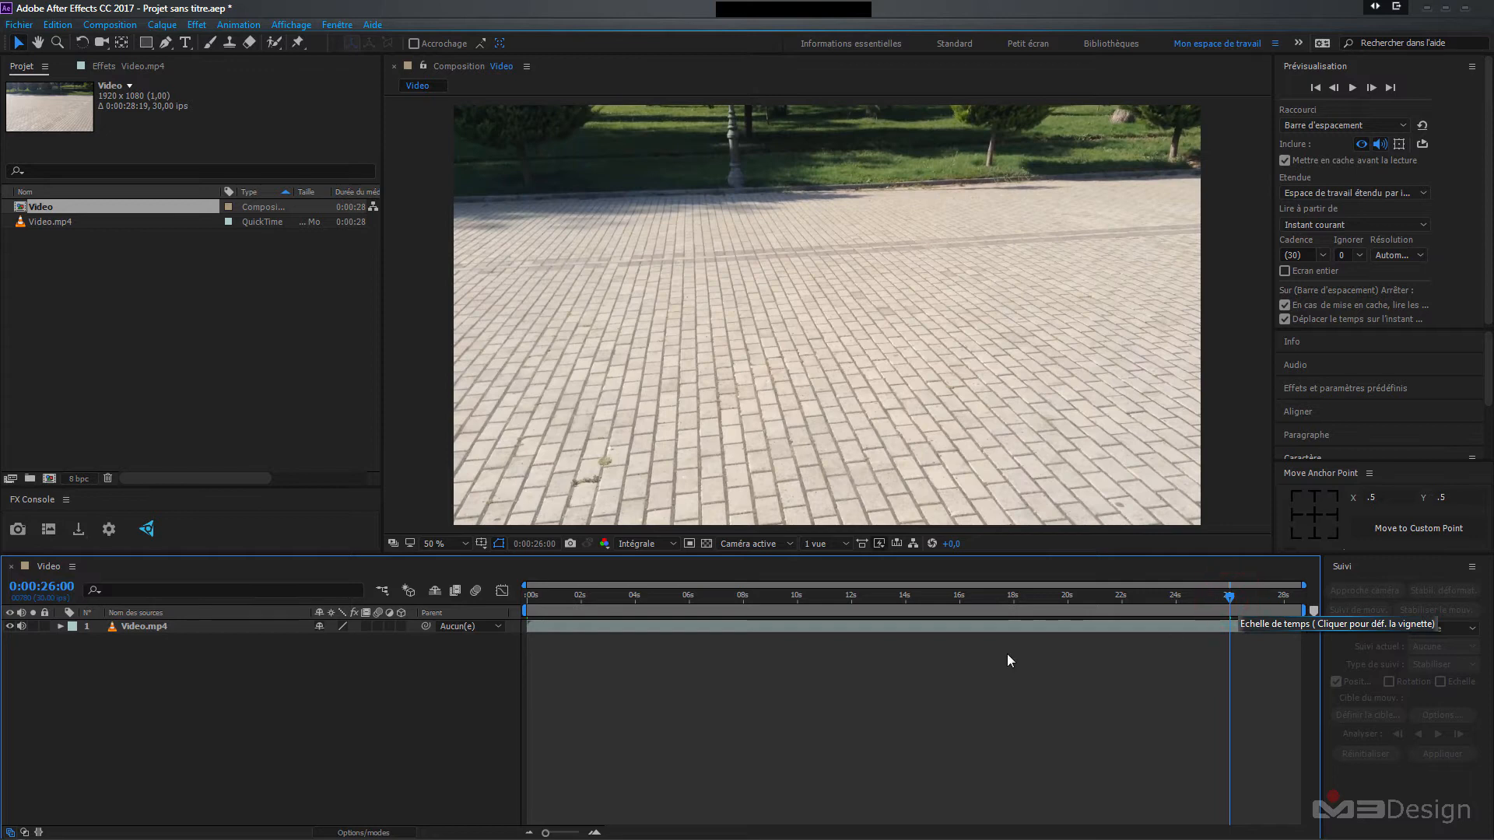
pyautogui.press('n')
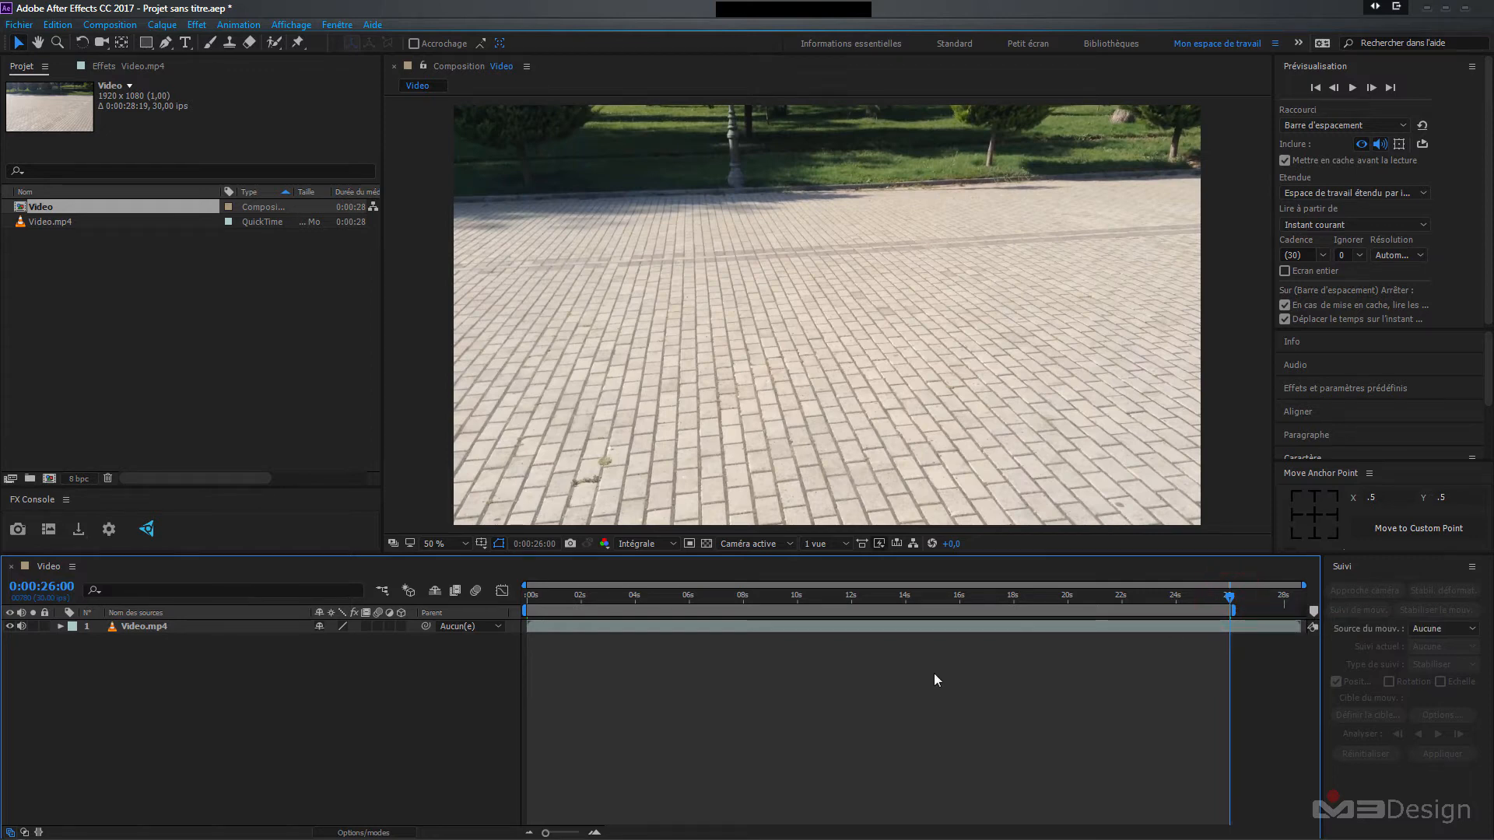
pyautogui.rightClick(791, 615)
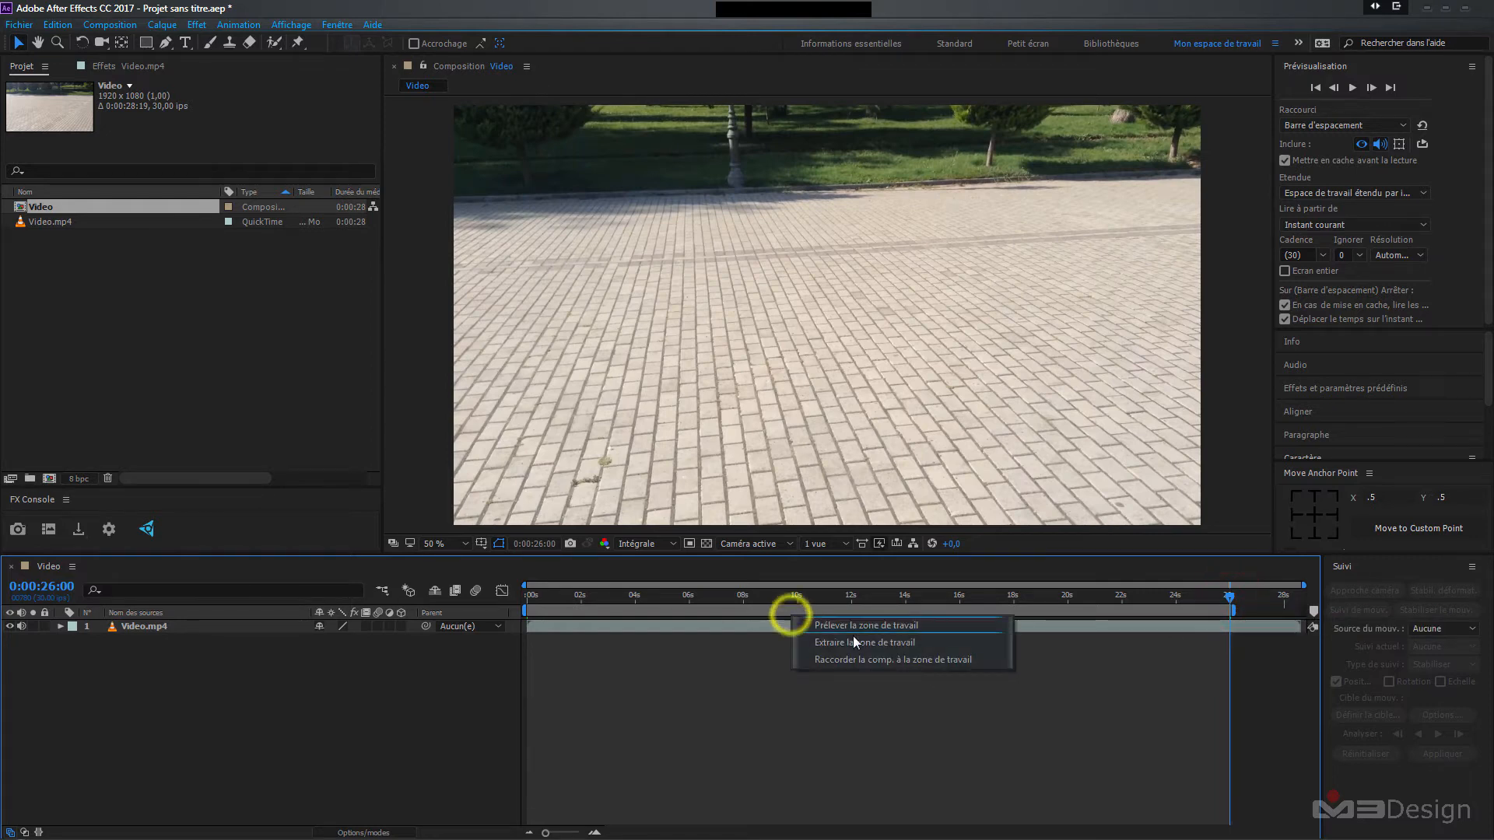
pyautogui.click(876, 660)
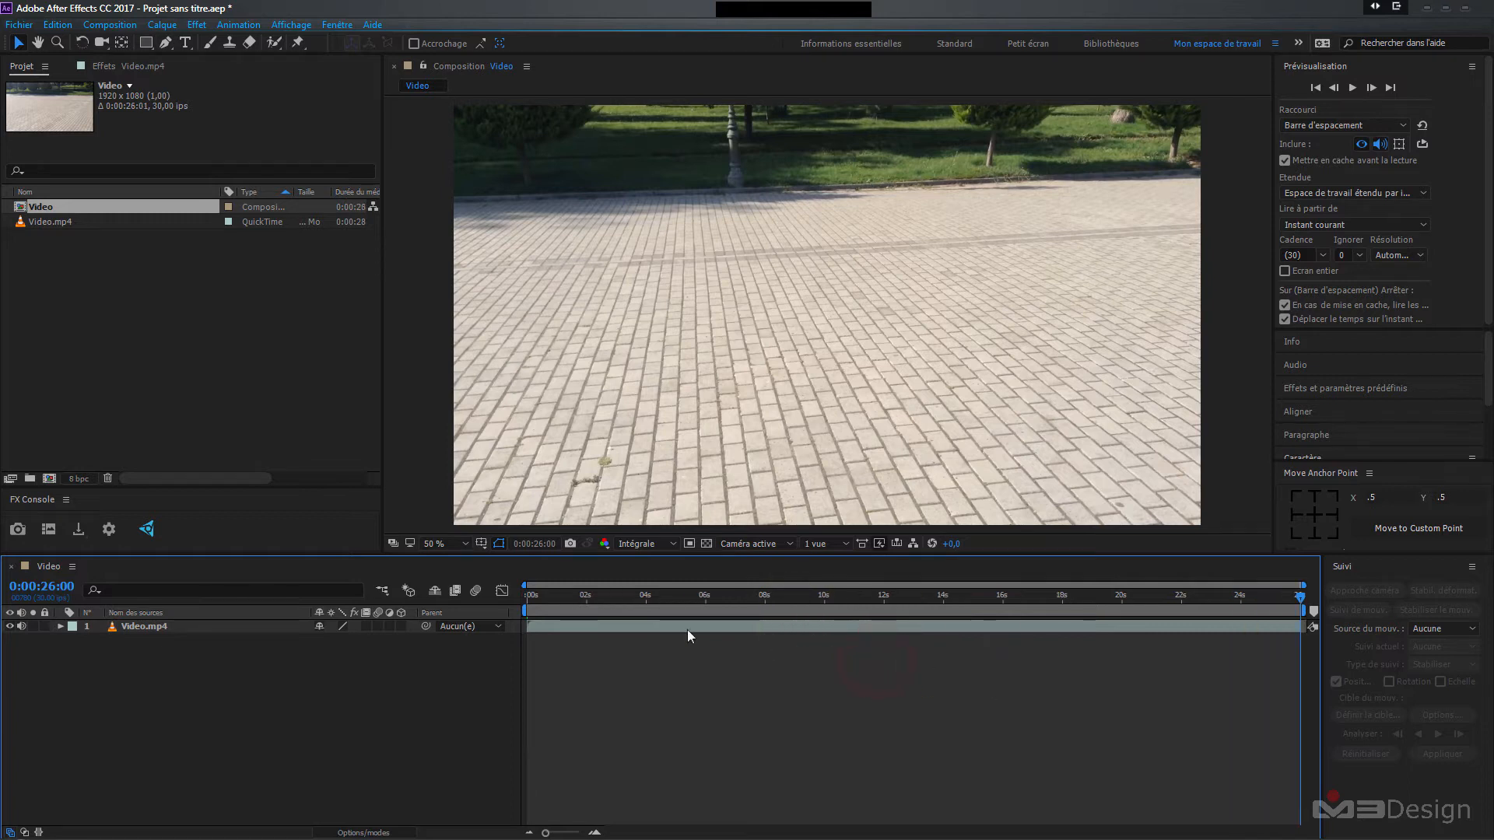
pyautogui.click(291, 702)
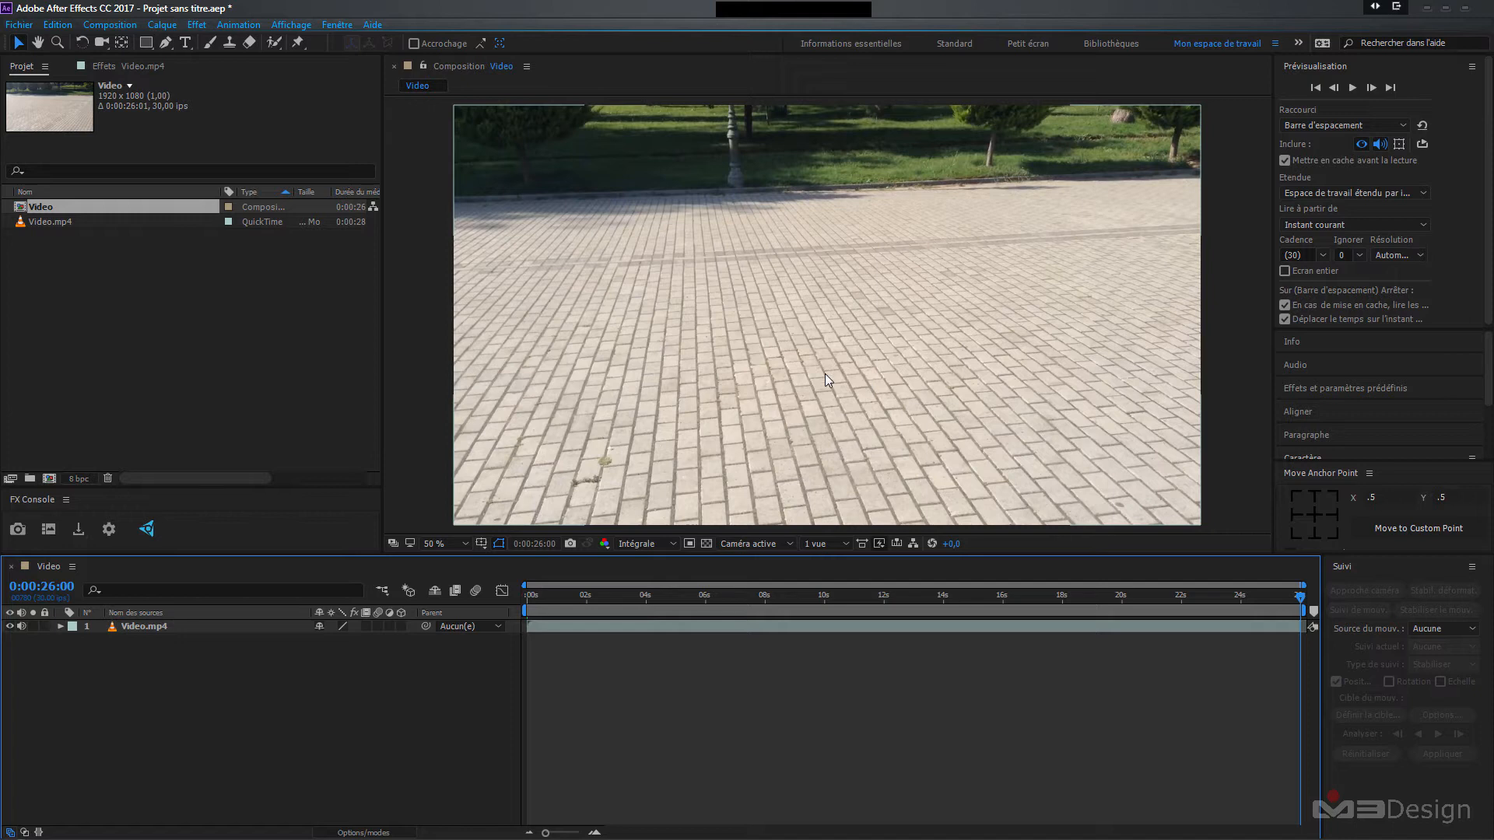
pyautogui.click(1317, 88)
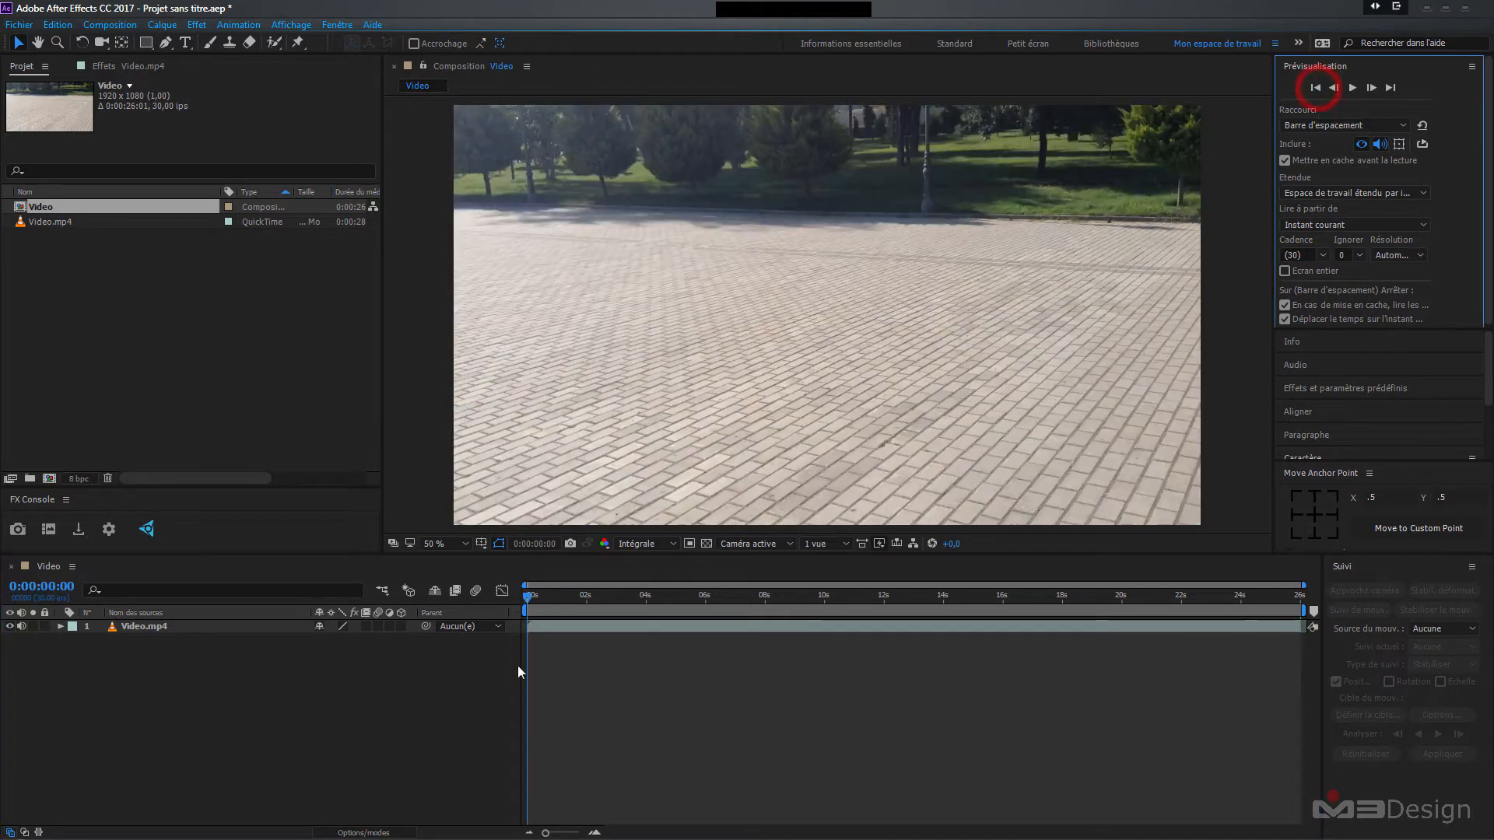
pyautogui.click(224, 689)
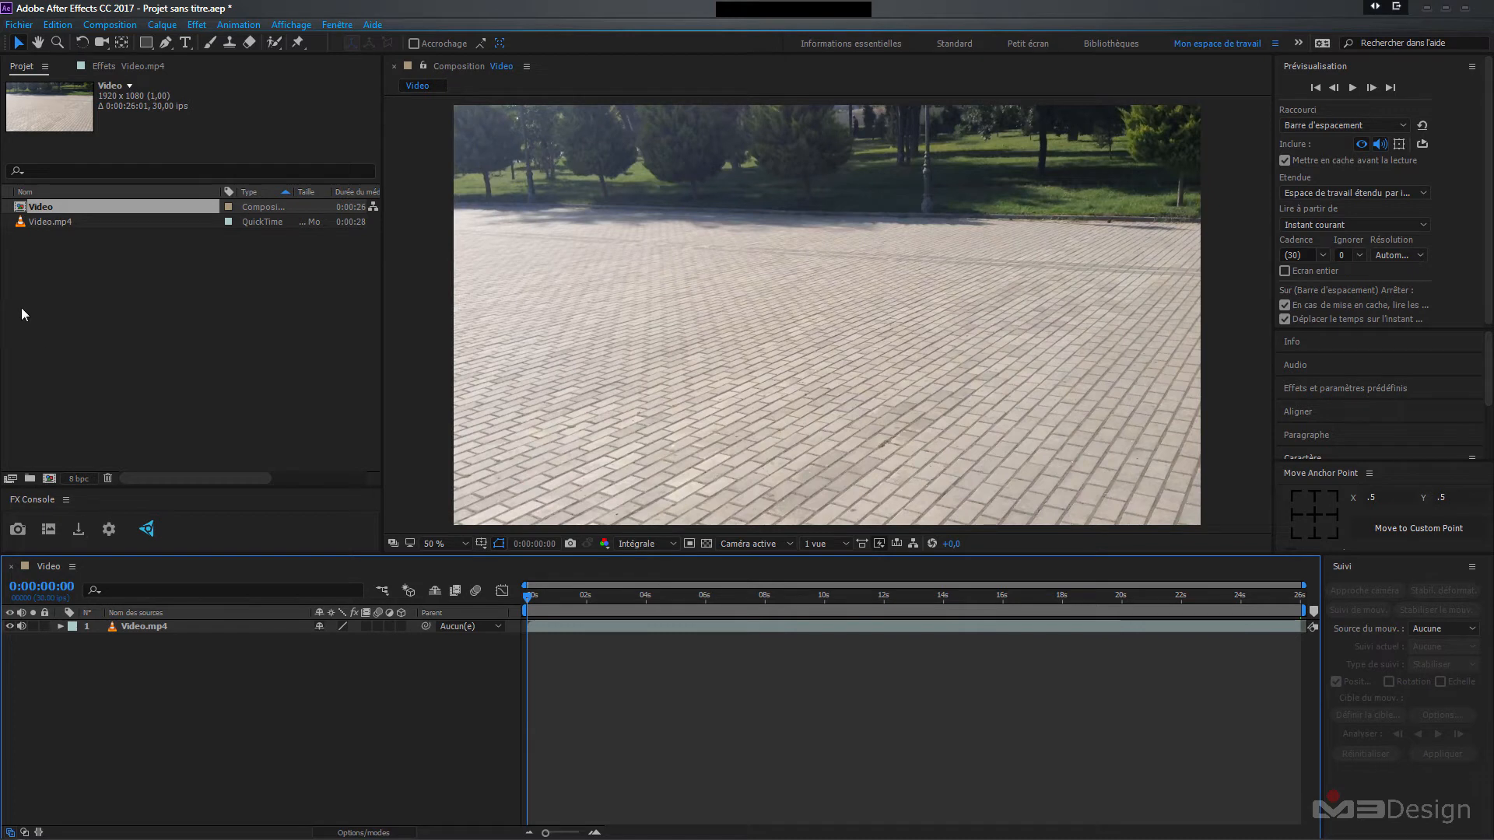
# - Import the camera tracking file Tracking_8224.ma from the Tutoriel > Boujou folder into the project
pyautogui.rightClick(41, 306)
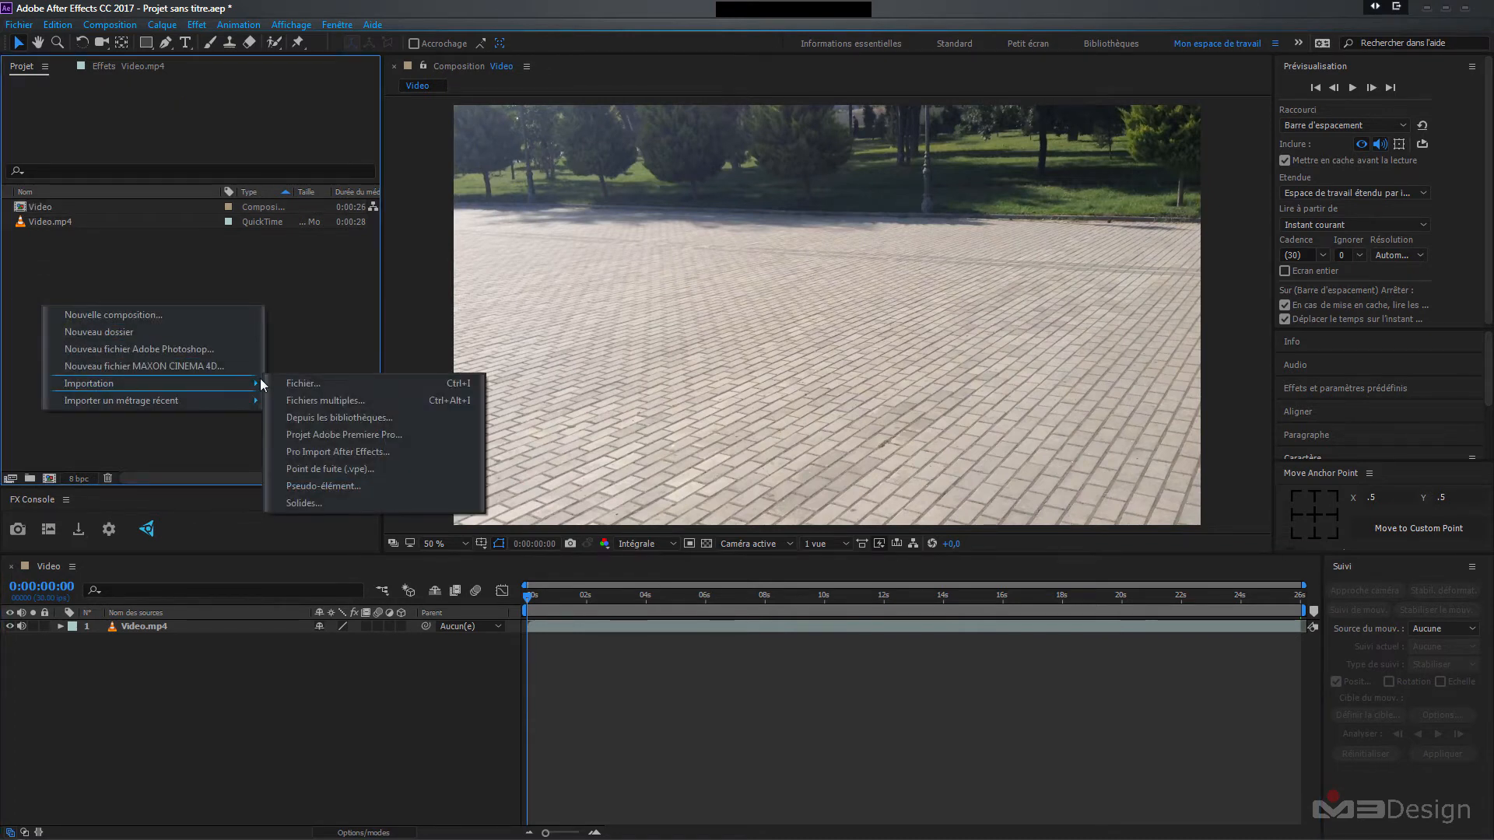
pyautogui.moveTo(250, 387)
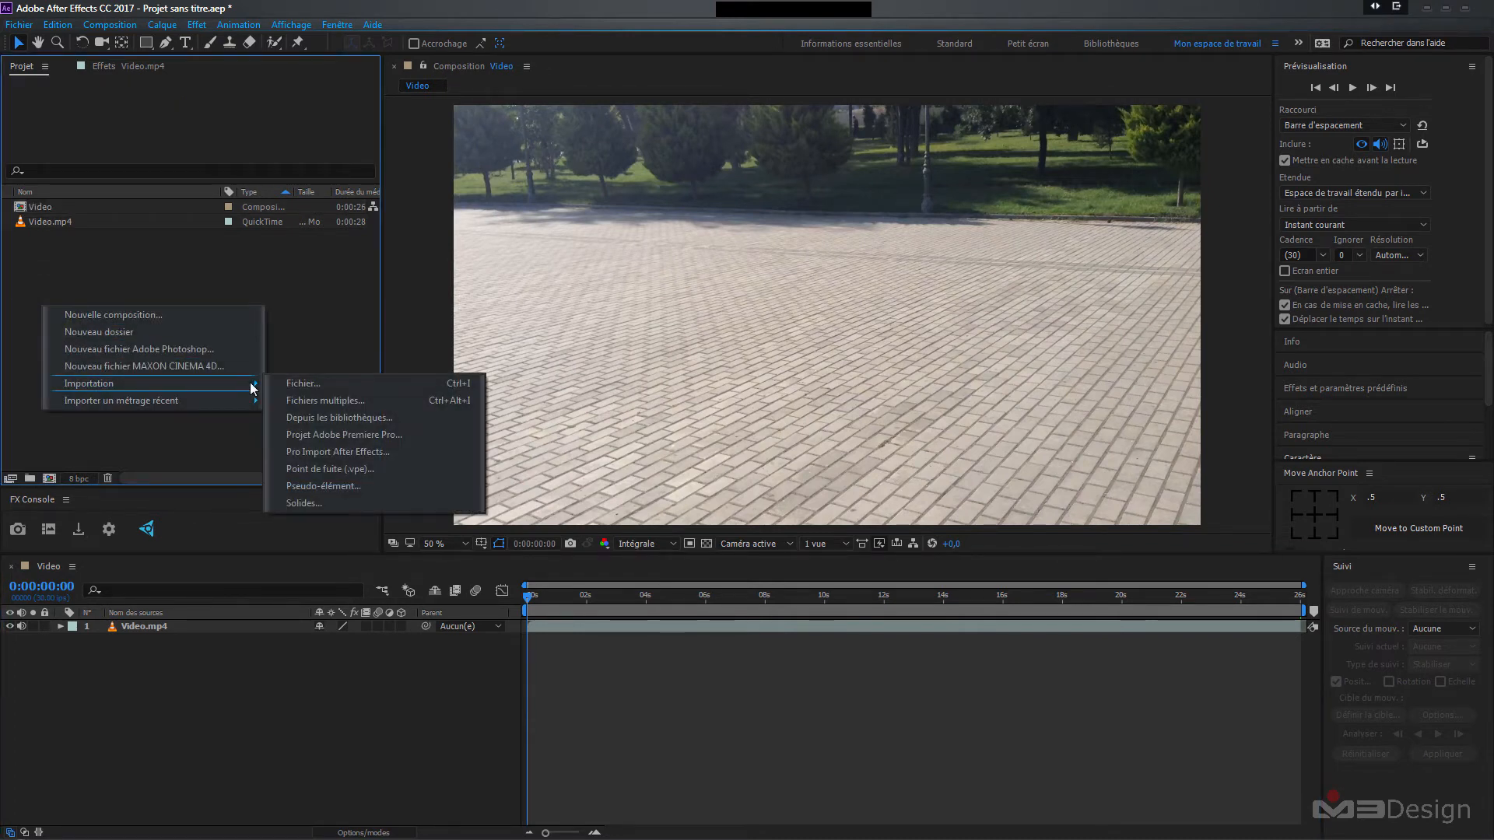
pyautogui.click(310, 381)
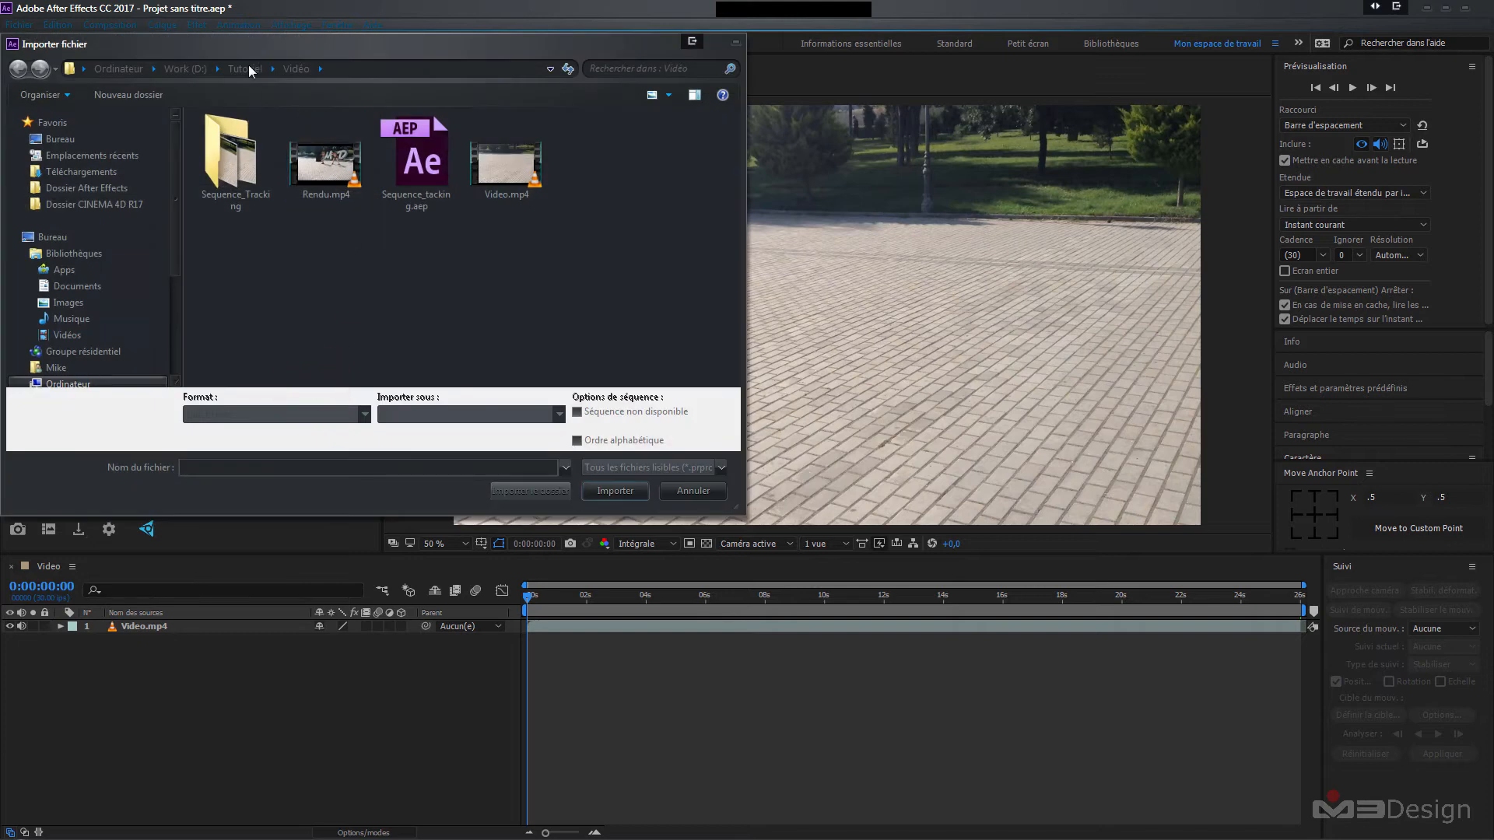
pyautogui.click(246, 71)
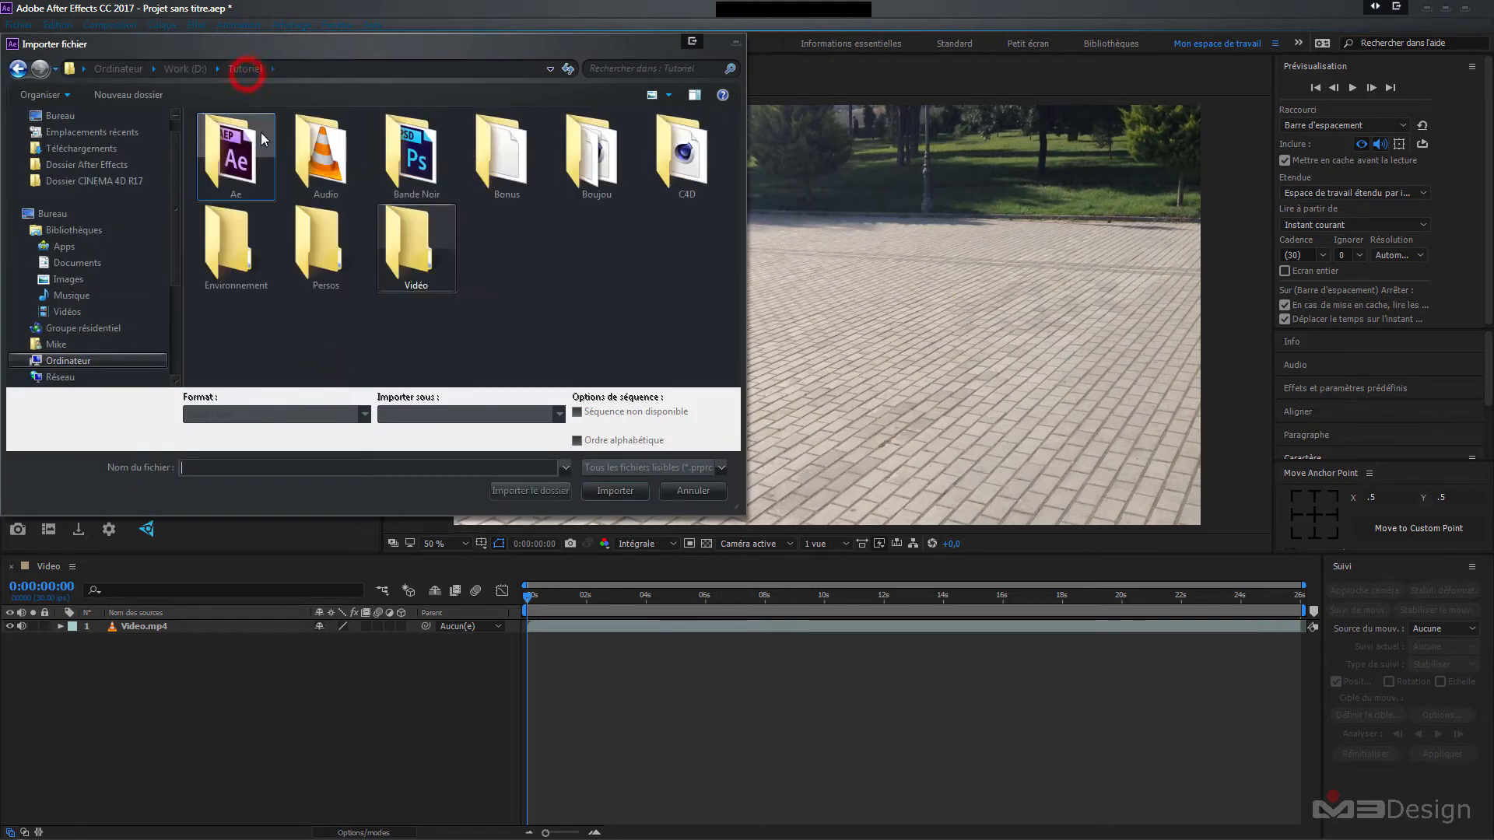
pyautogui.doubleClick(608, 171)
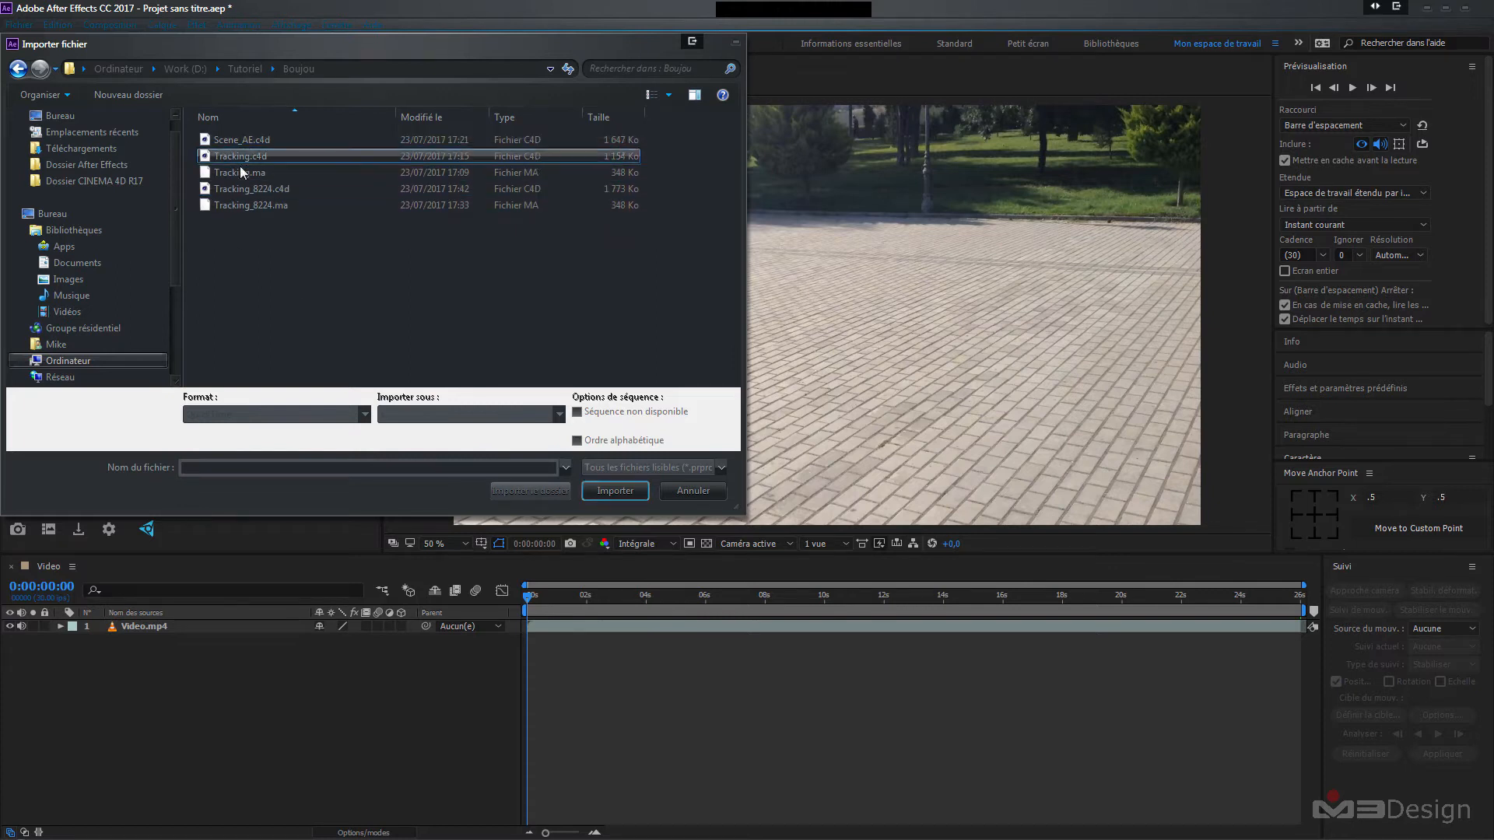
pyautogui.click(243, 207)
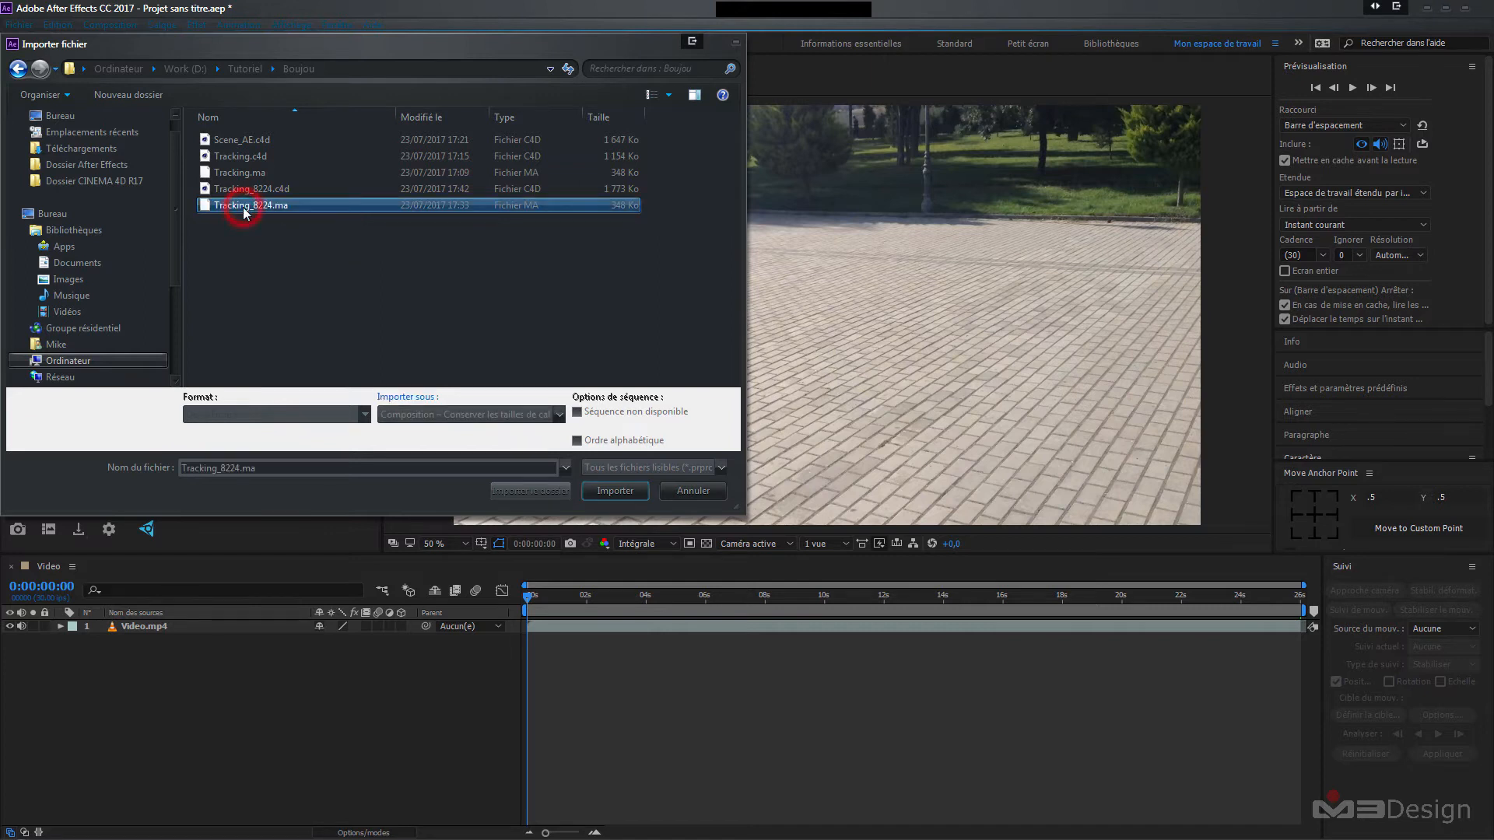
pyautogui.click(615, 497)
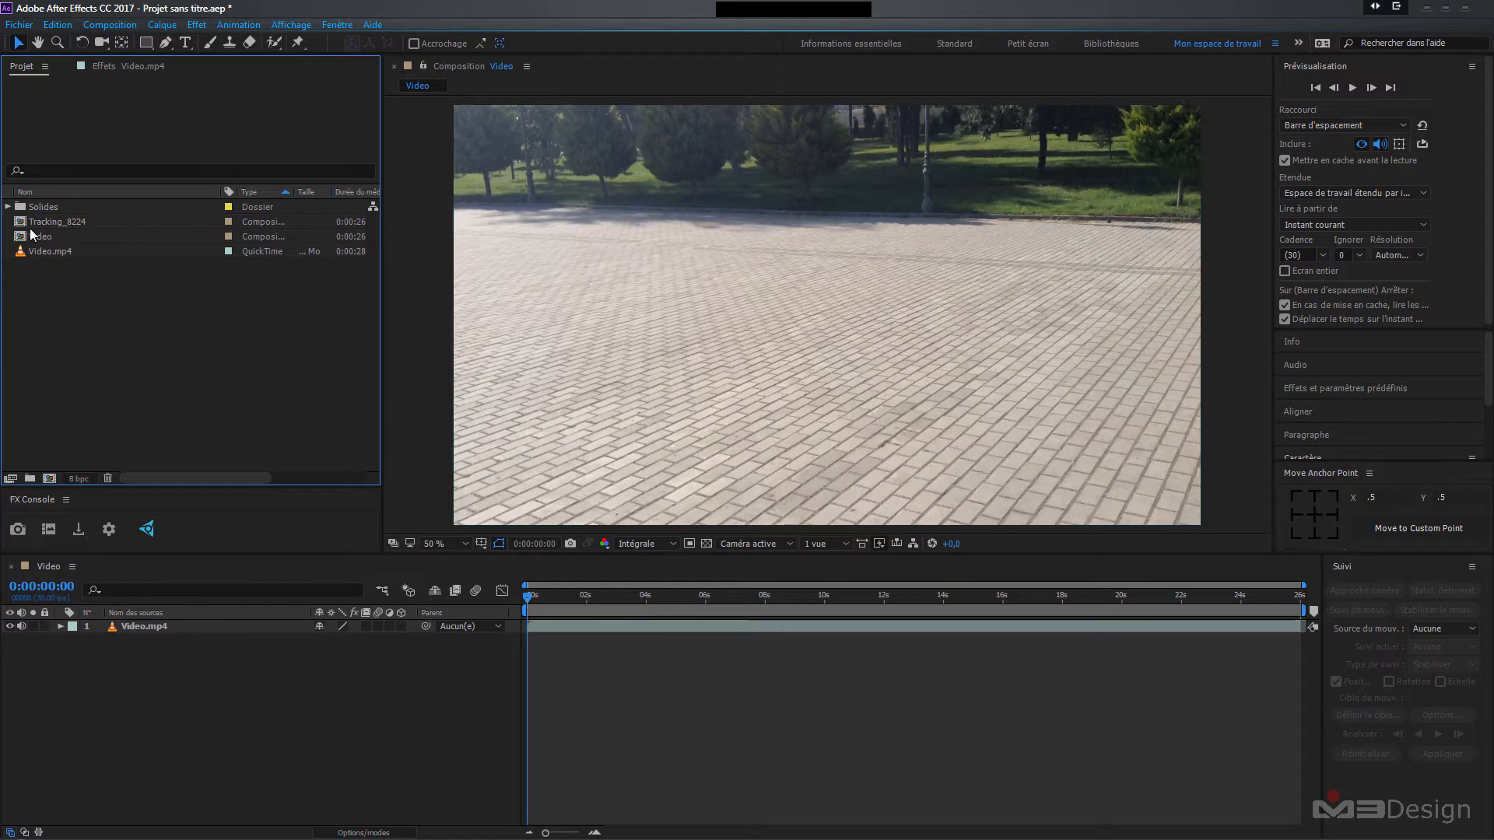
# - Open the Tracking_8224 composition and select its null_auto_8224 layer
pyautogui.click(51, 222)
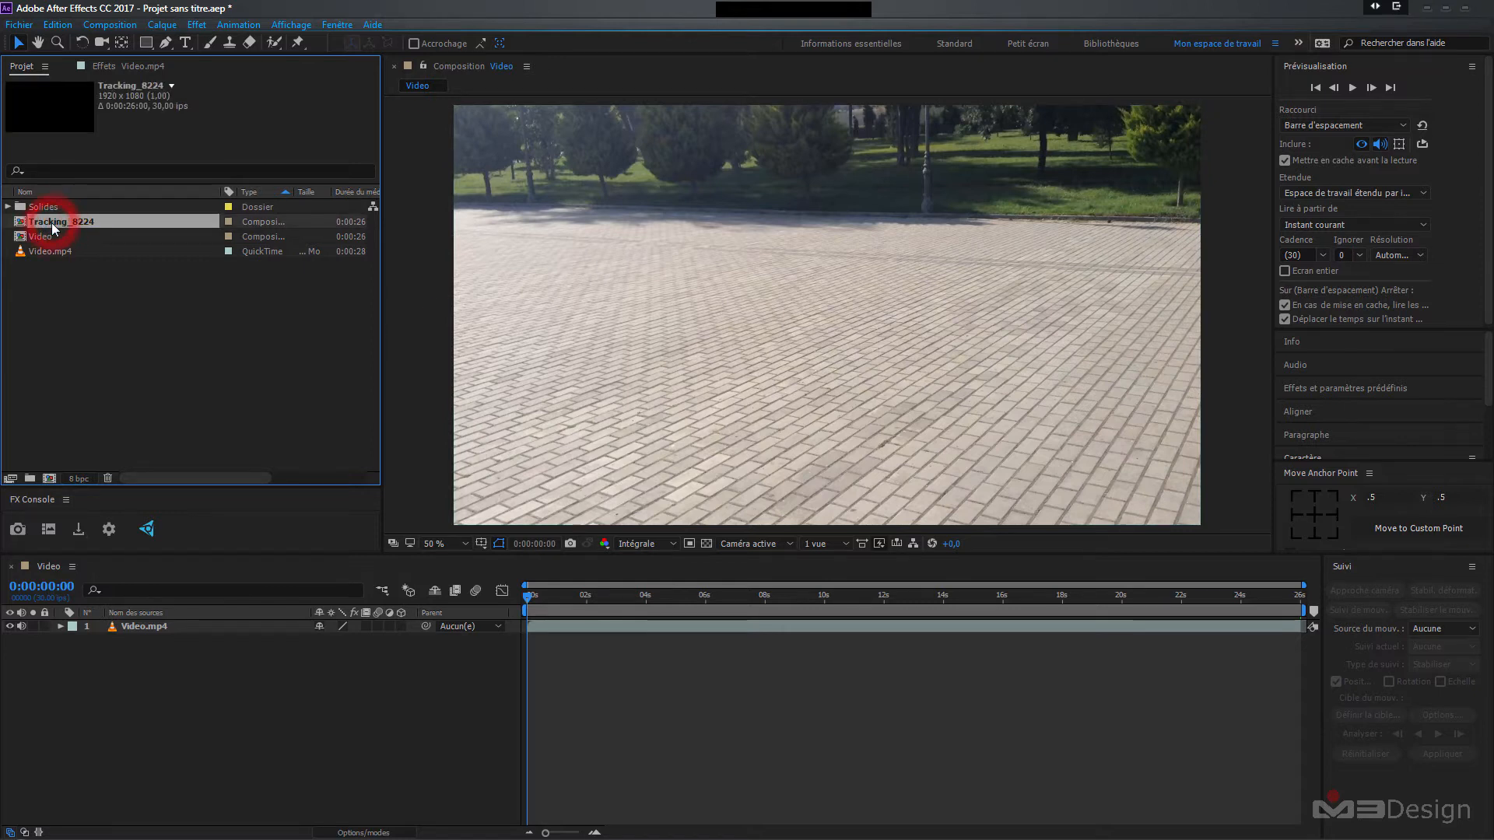
pyautogui.doubleClick(51, 223)
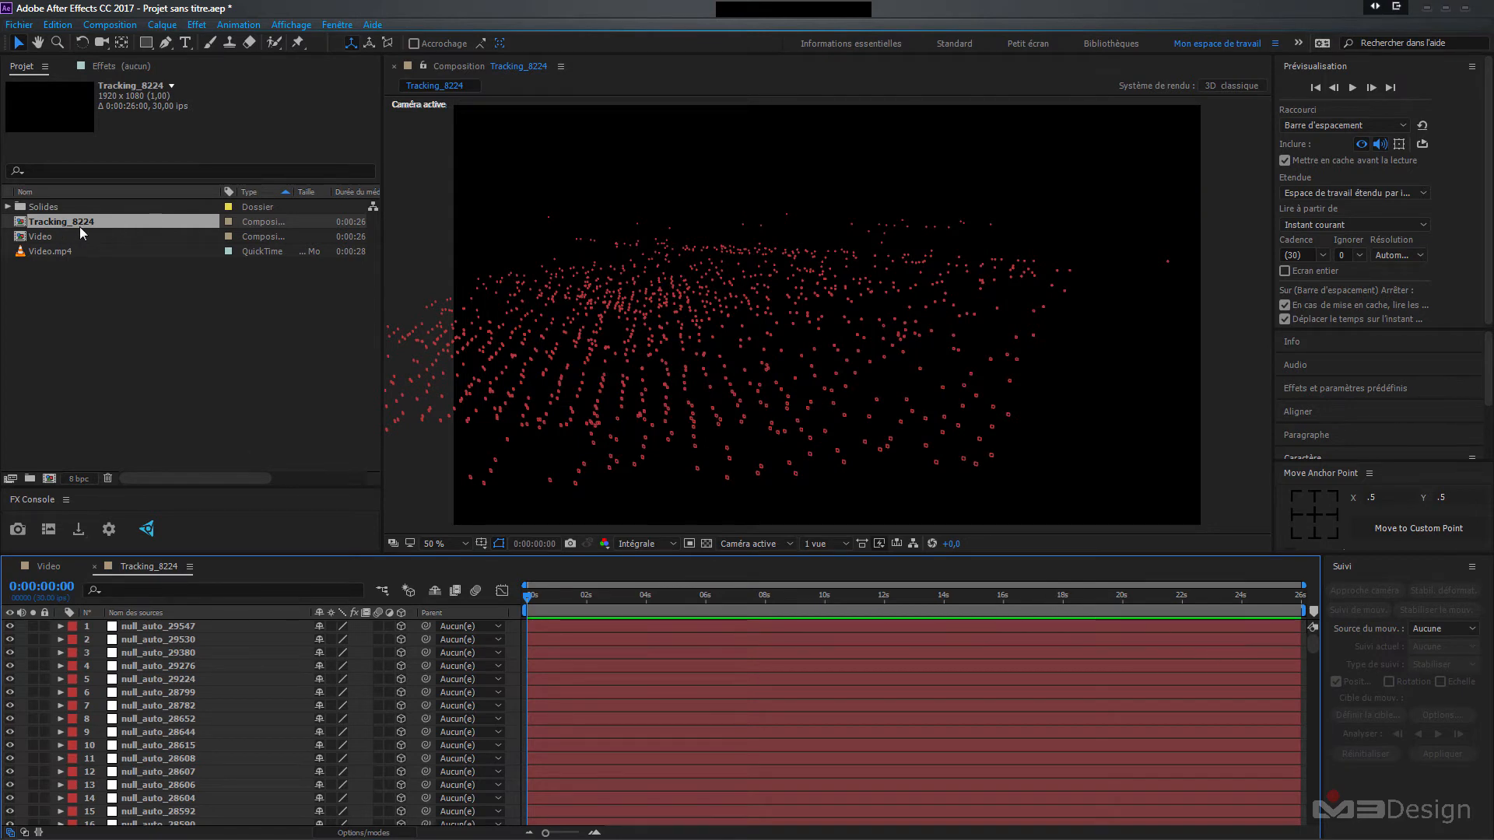
pyautogui.moveTo(1314, 646); pyautogui.dragTo(1314, 783)
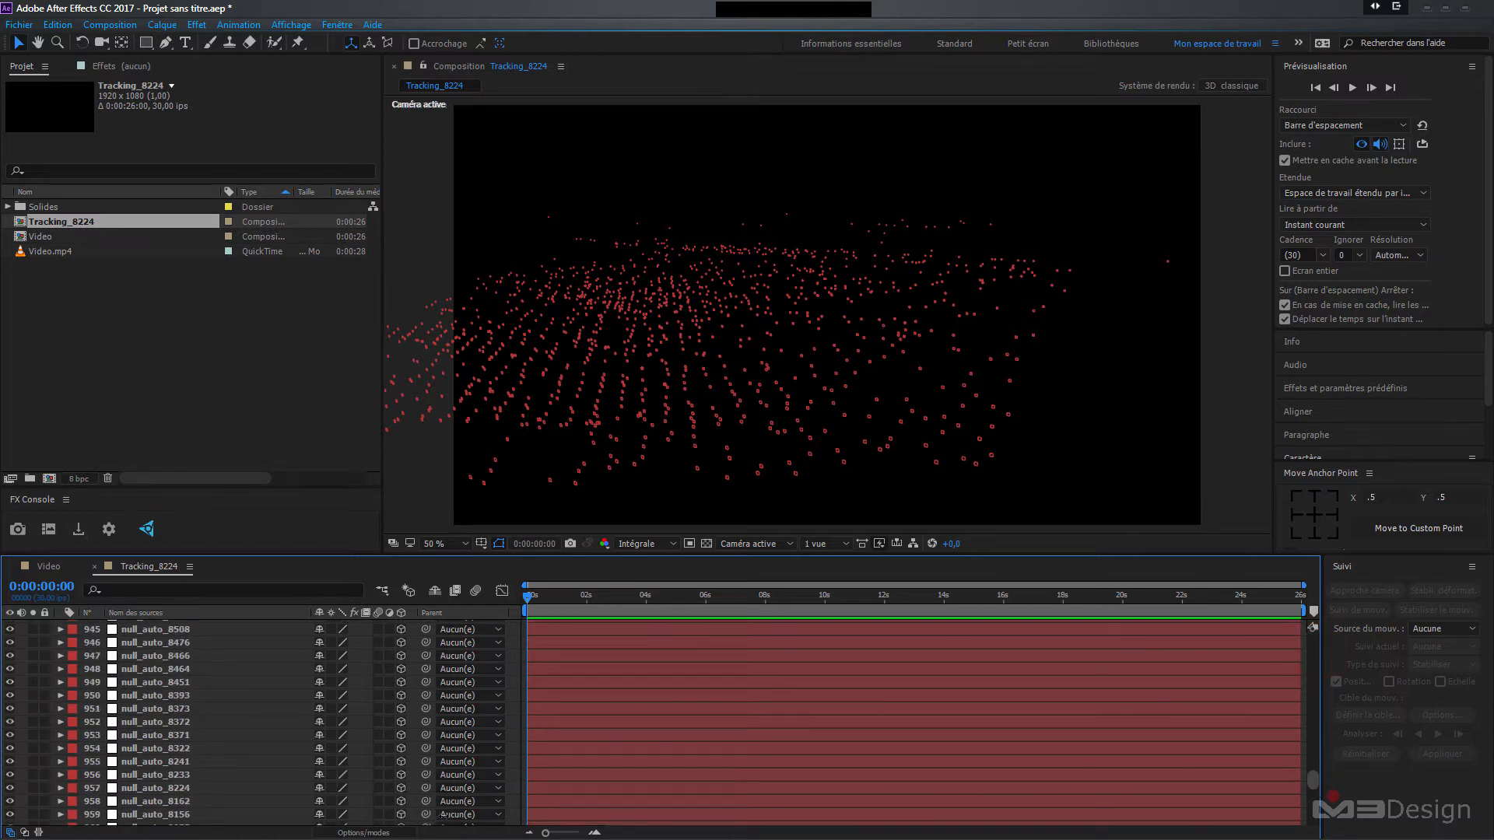
pyautogui.click(183, 788)
pyautogui.scroll(-1, 323, 769)
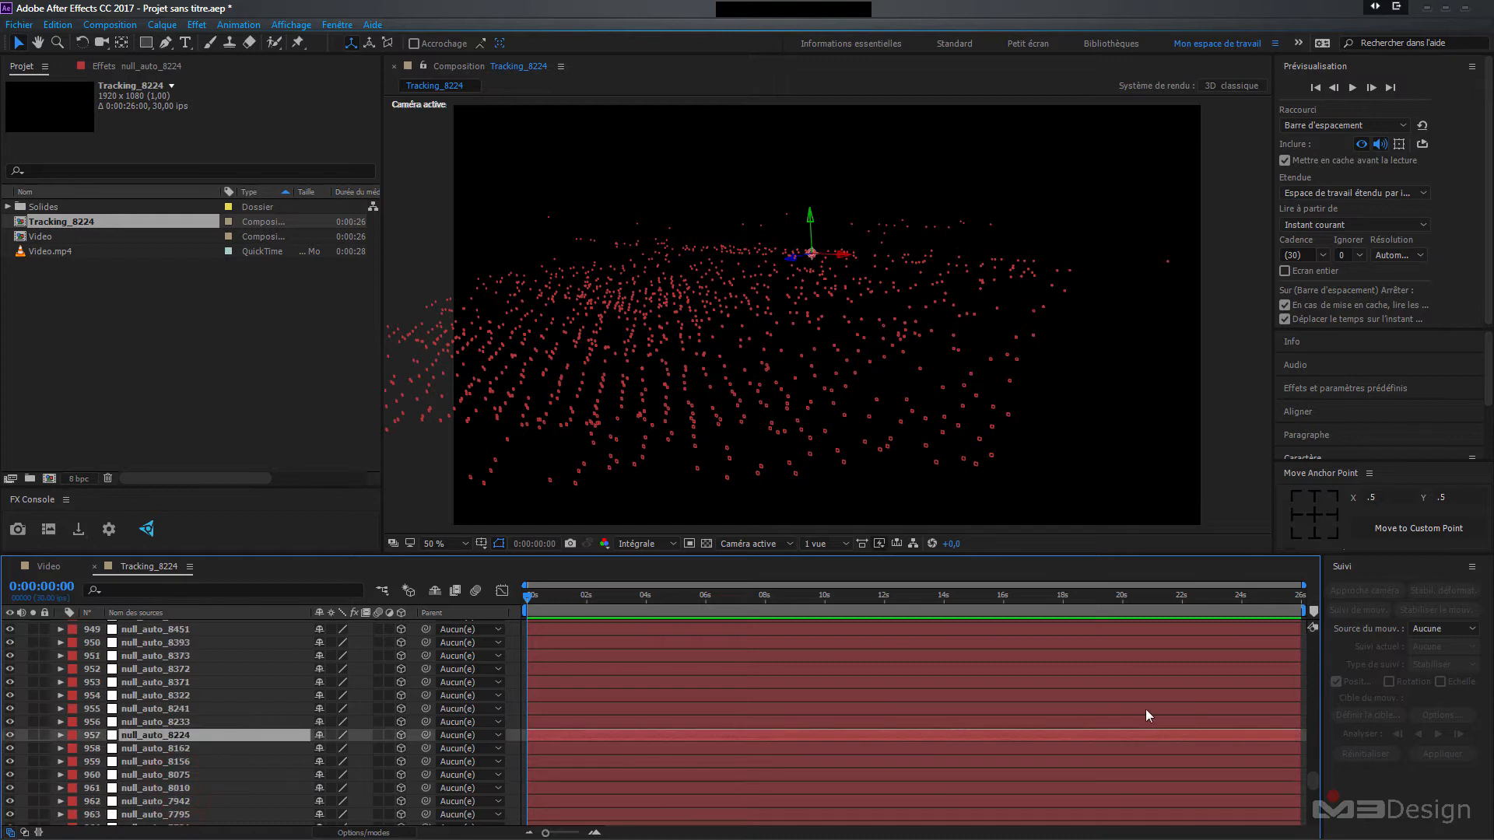
# - Add the Camera_1_Shape1 layer at the end of the layer stack to the selection and return to the Video composition
pyautogui.moveTo(1313, 781); pyautogui.dragTo(1313, 818)
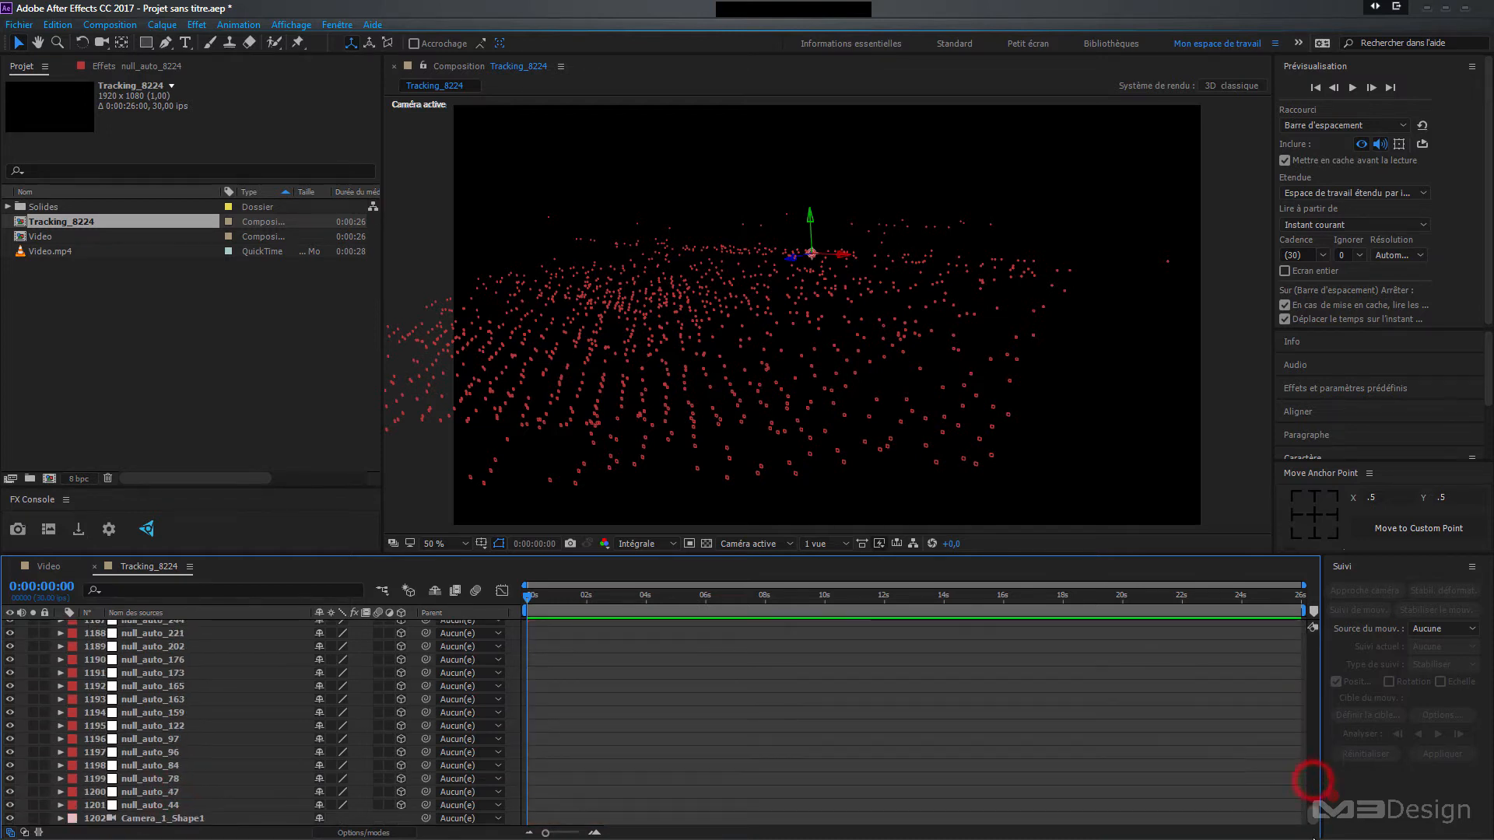
pyautogui.click(196, 822)
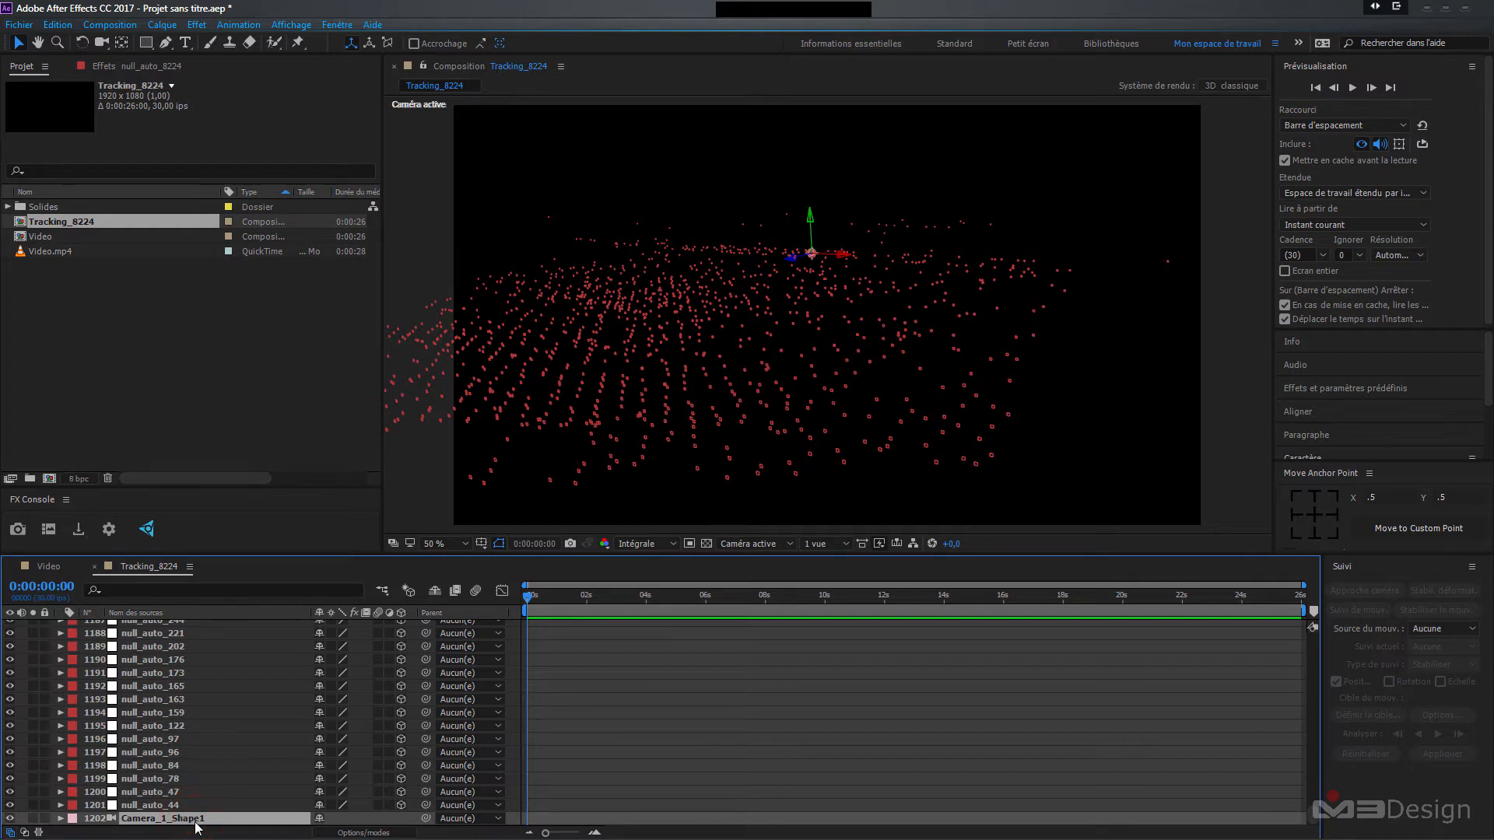
pyautogui.click(49, 568)
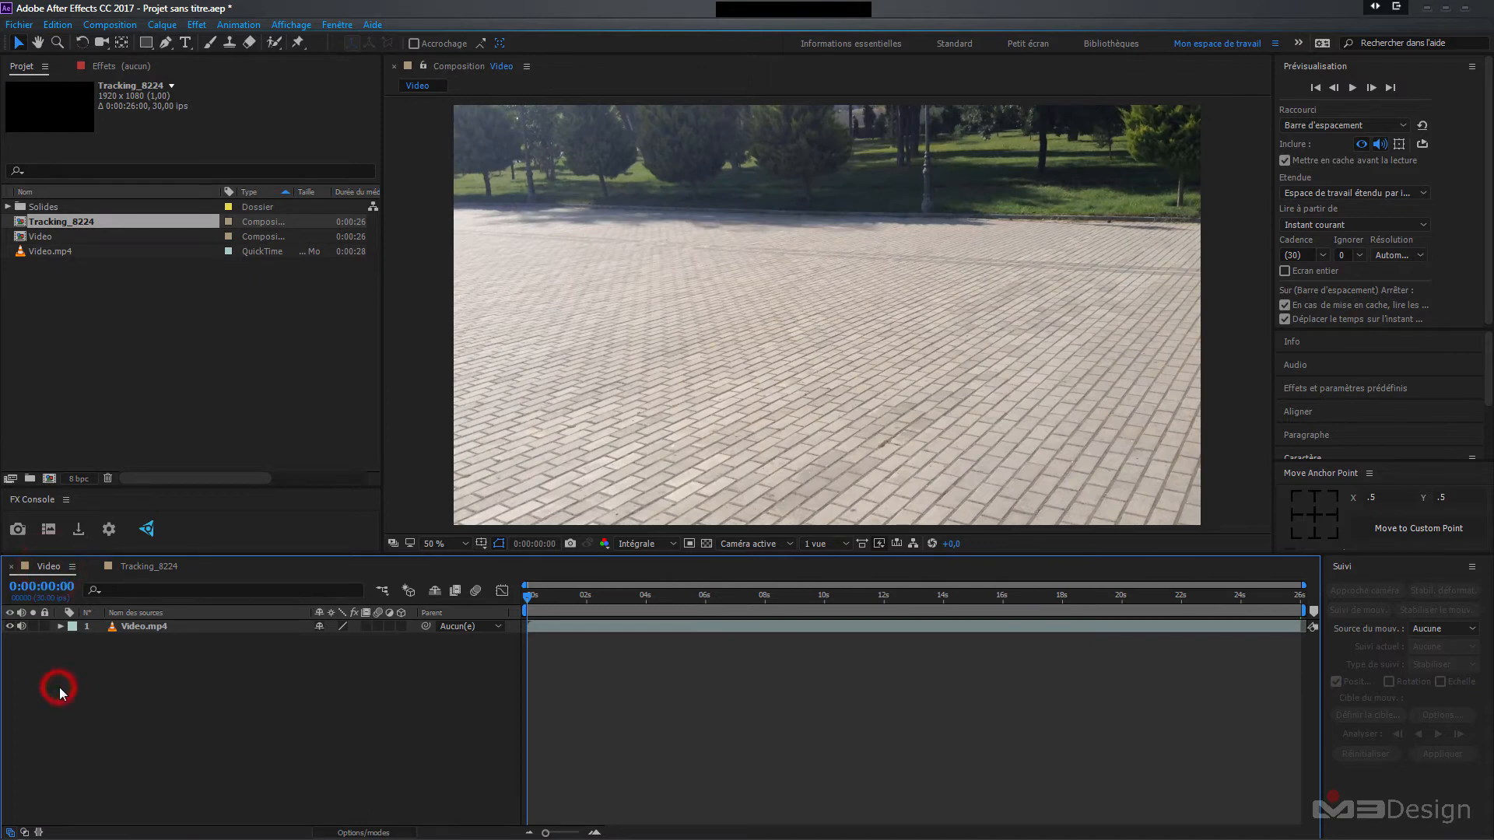
# - Paste the copied null and camera layers into the Video composition and rename Camera_1_Shape1 as Camera
pyautogui.hotkey('ctrl', 'v')
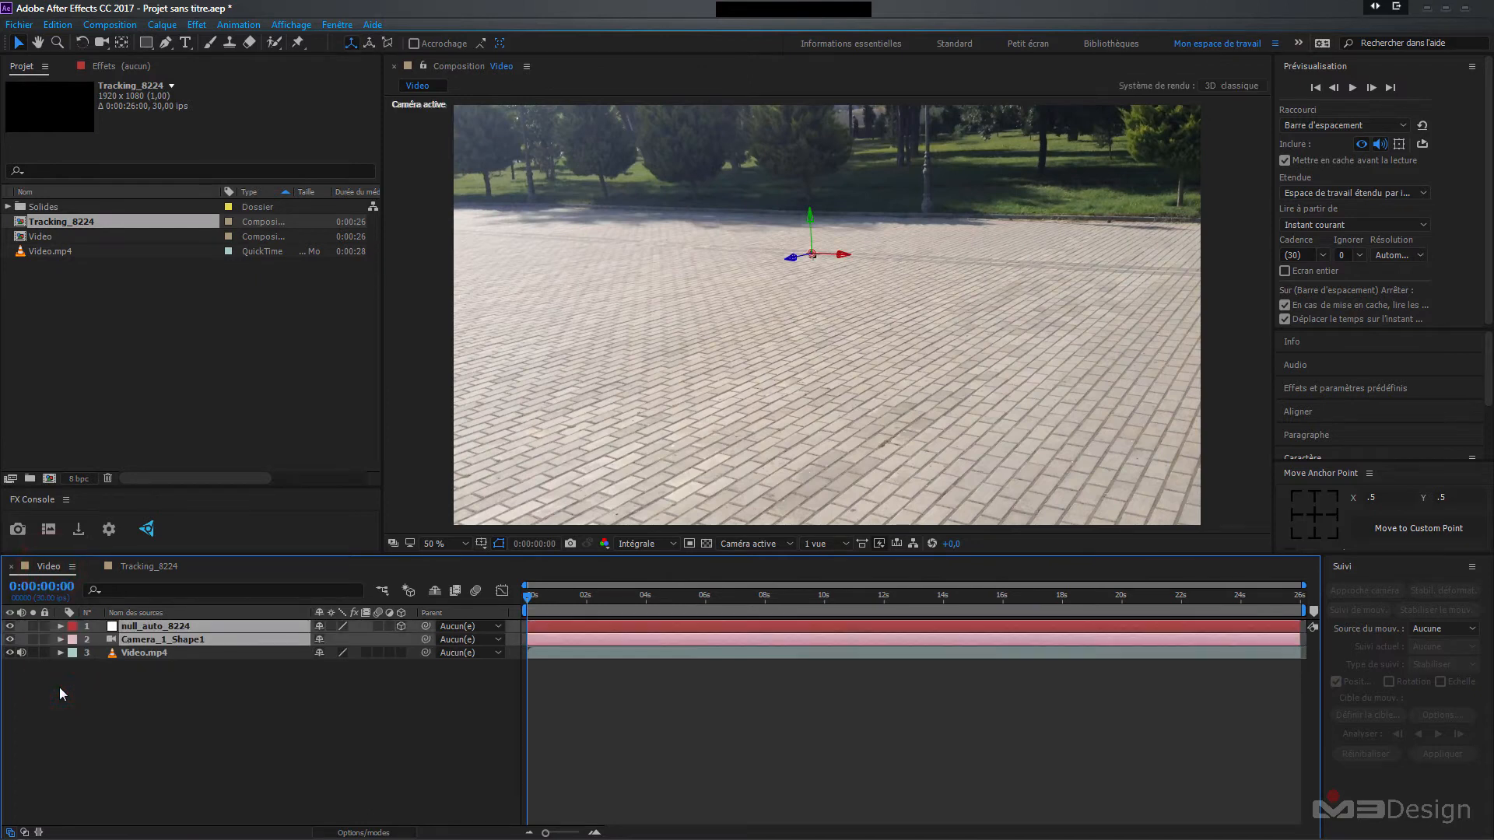
pyautogui.click(165, 702)
pyautogui.click(192, 641)
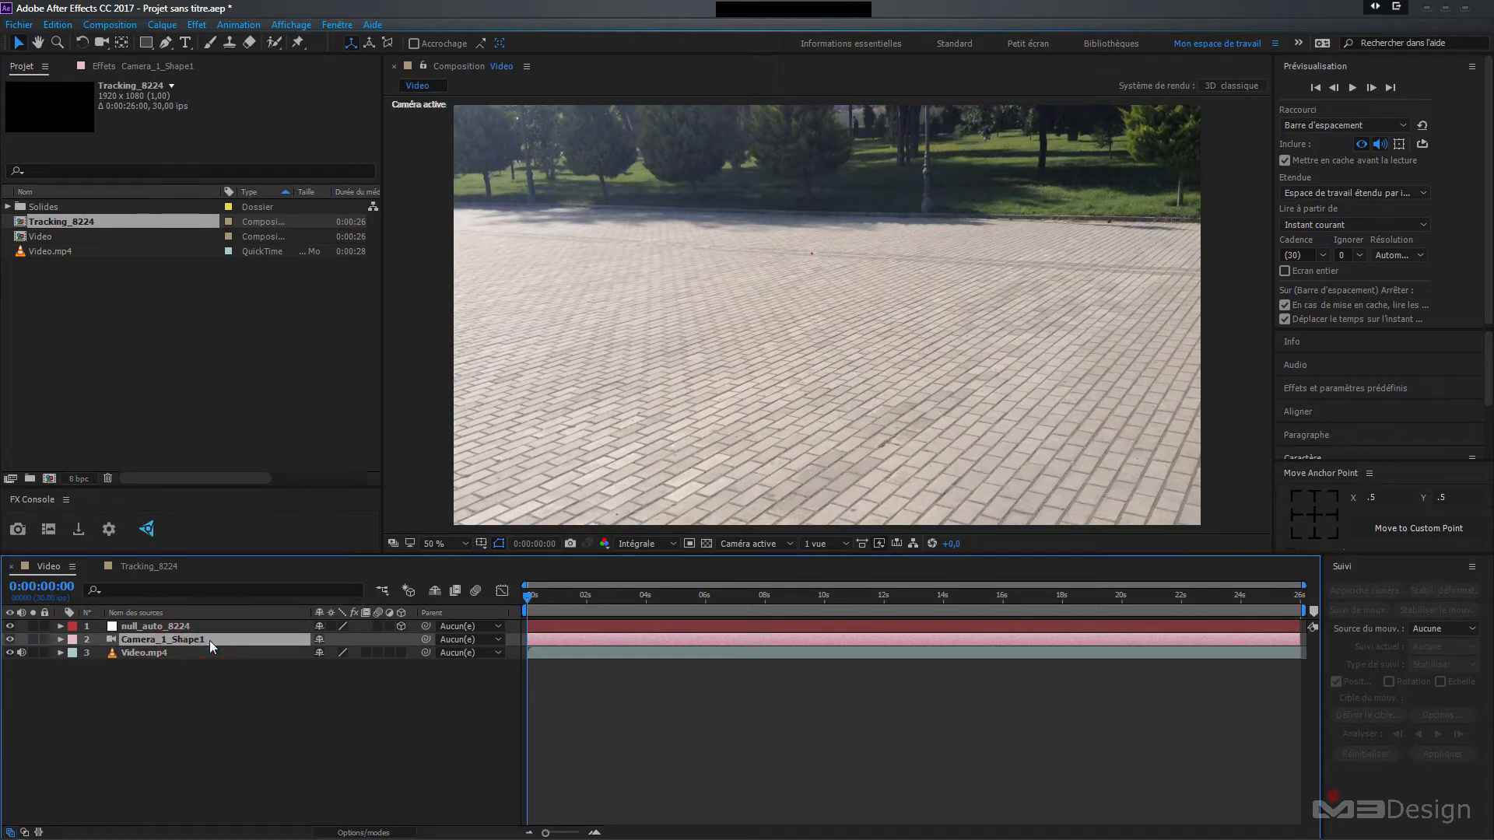
pyautogui.press('Return')
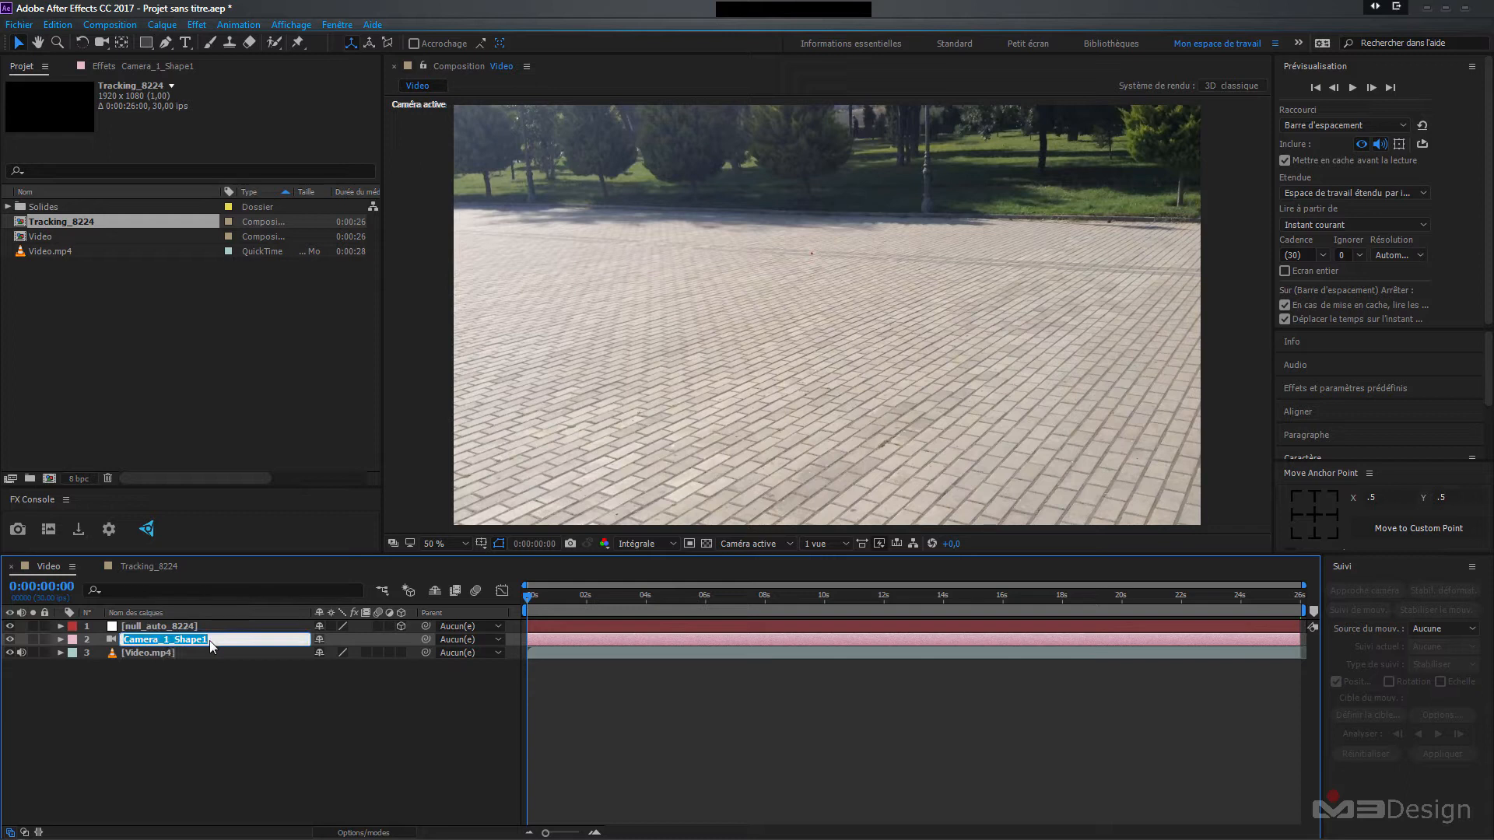
pyautogui.moveTo(209, 641); pyautogui.dragTo(158, 639)
pyautogui.press('BackSpace')
pyautogui.press('Return')
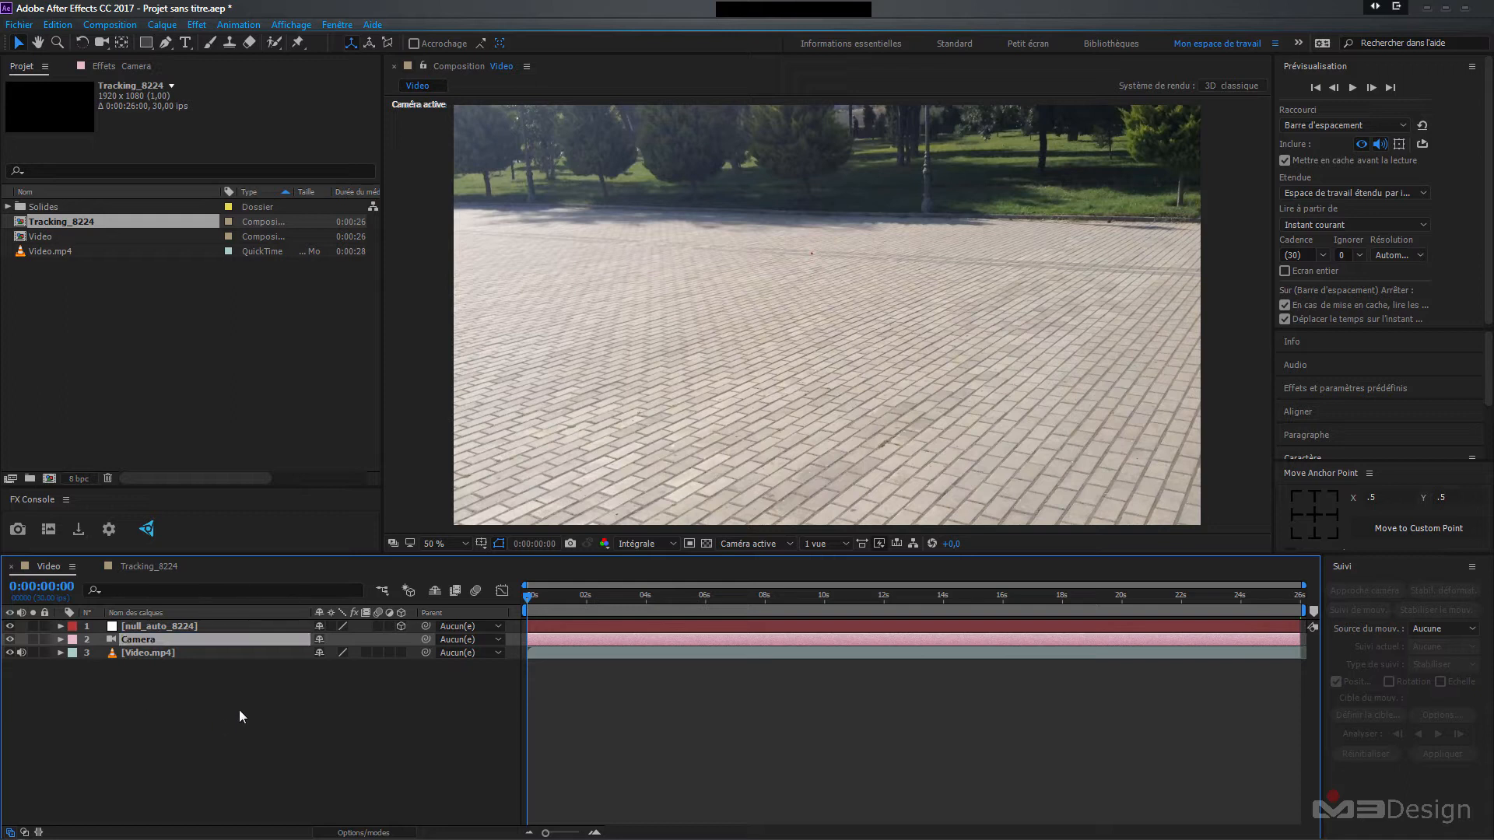
# - Rename the null_auto_8224 layer as Tracking_Null
pyautogui.click(189, 626)
pyautogui.rightClick(188, 626)
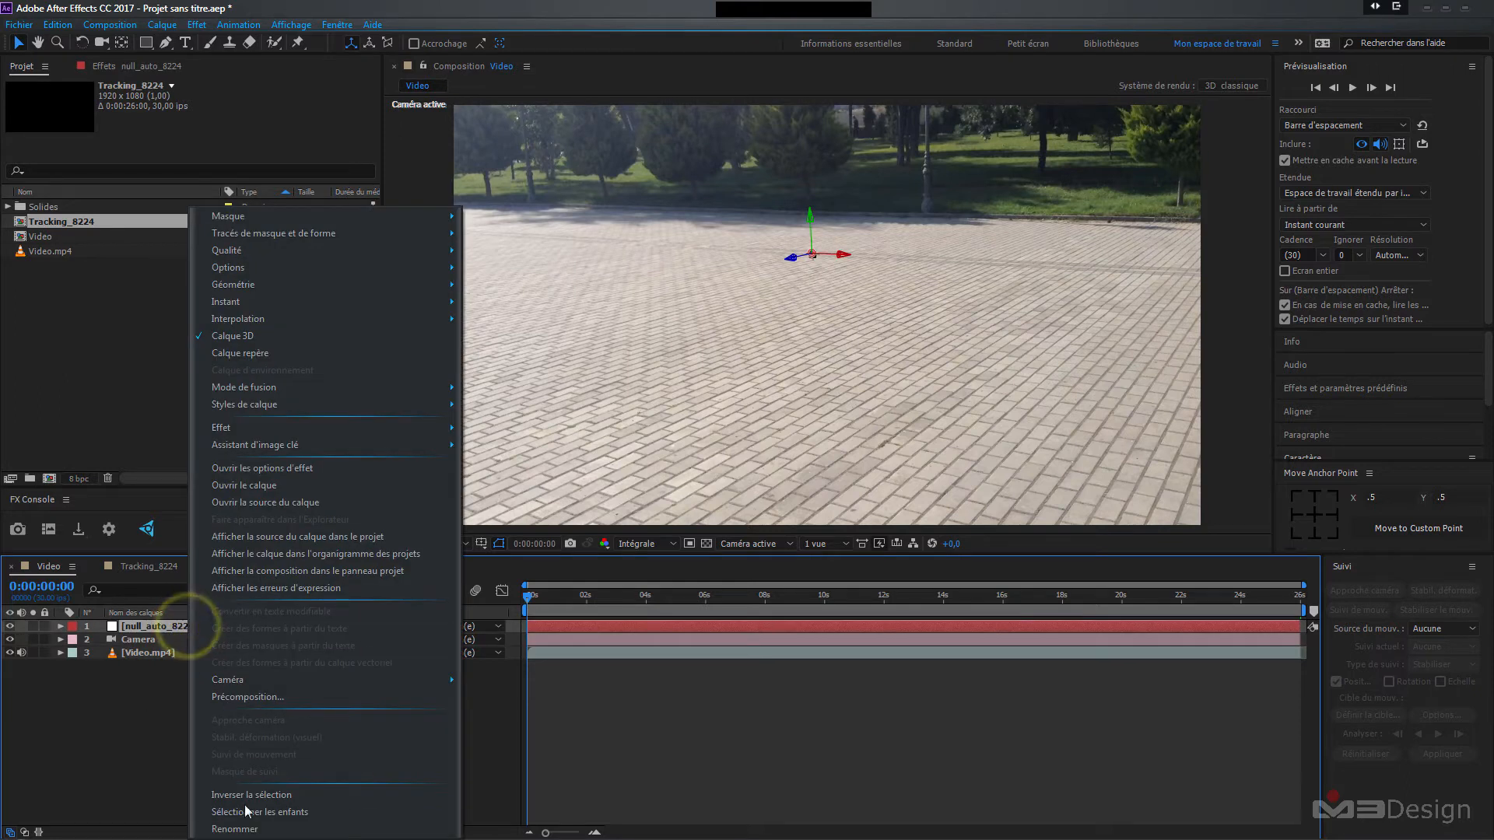
pyautogui.click(234, 827)
pyautogui.write('T')
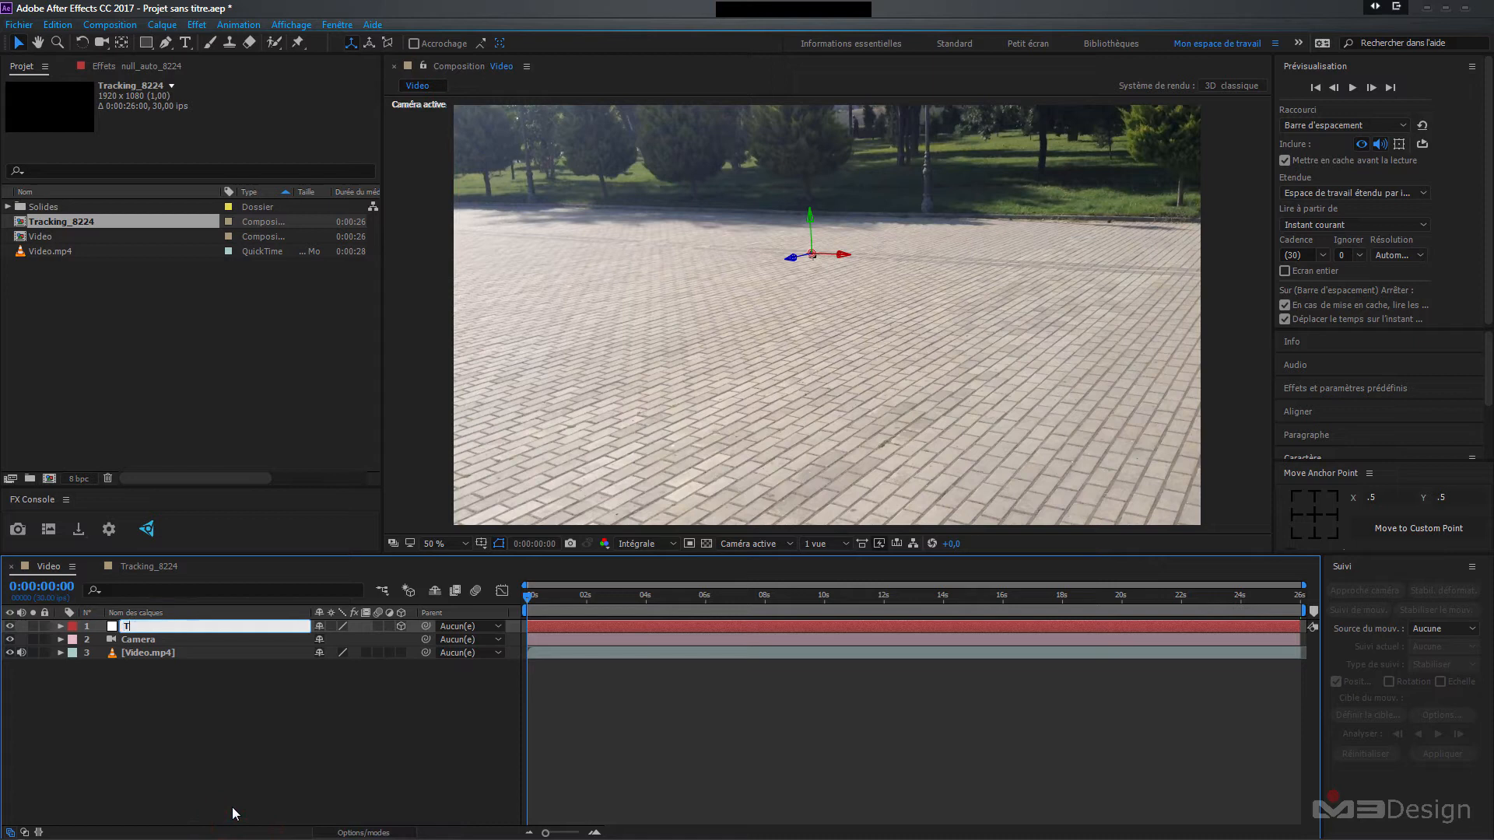
pyautogui.write('racking_Null')
pyautogui.click(162, 741)
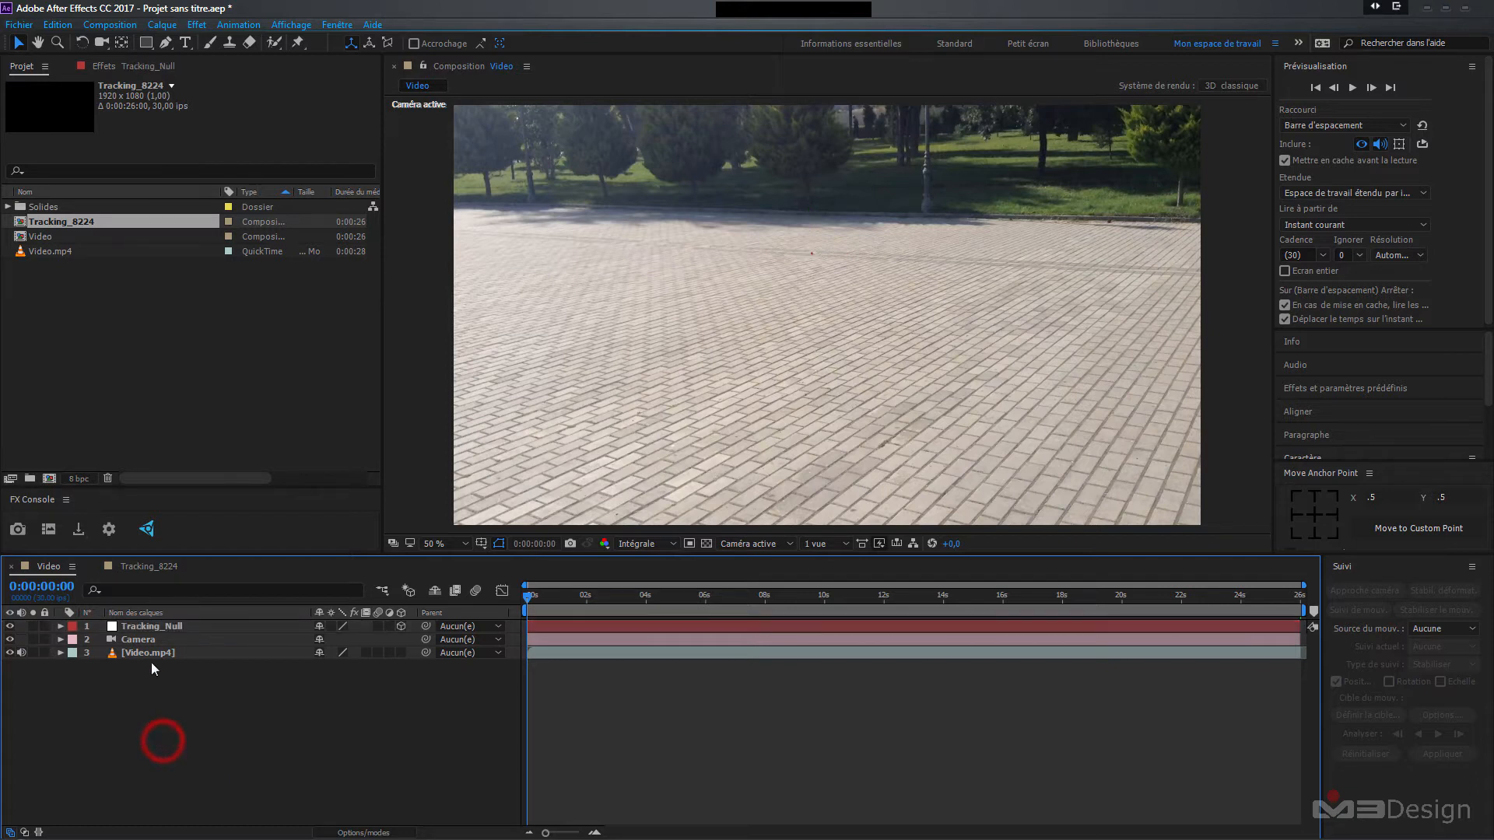
pyautogui.click(67, 698)
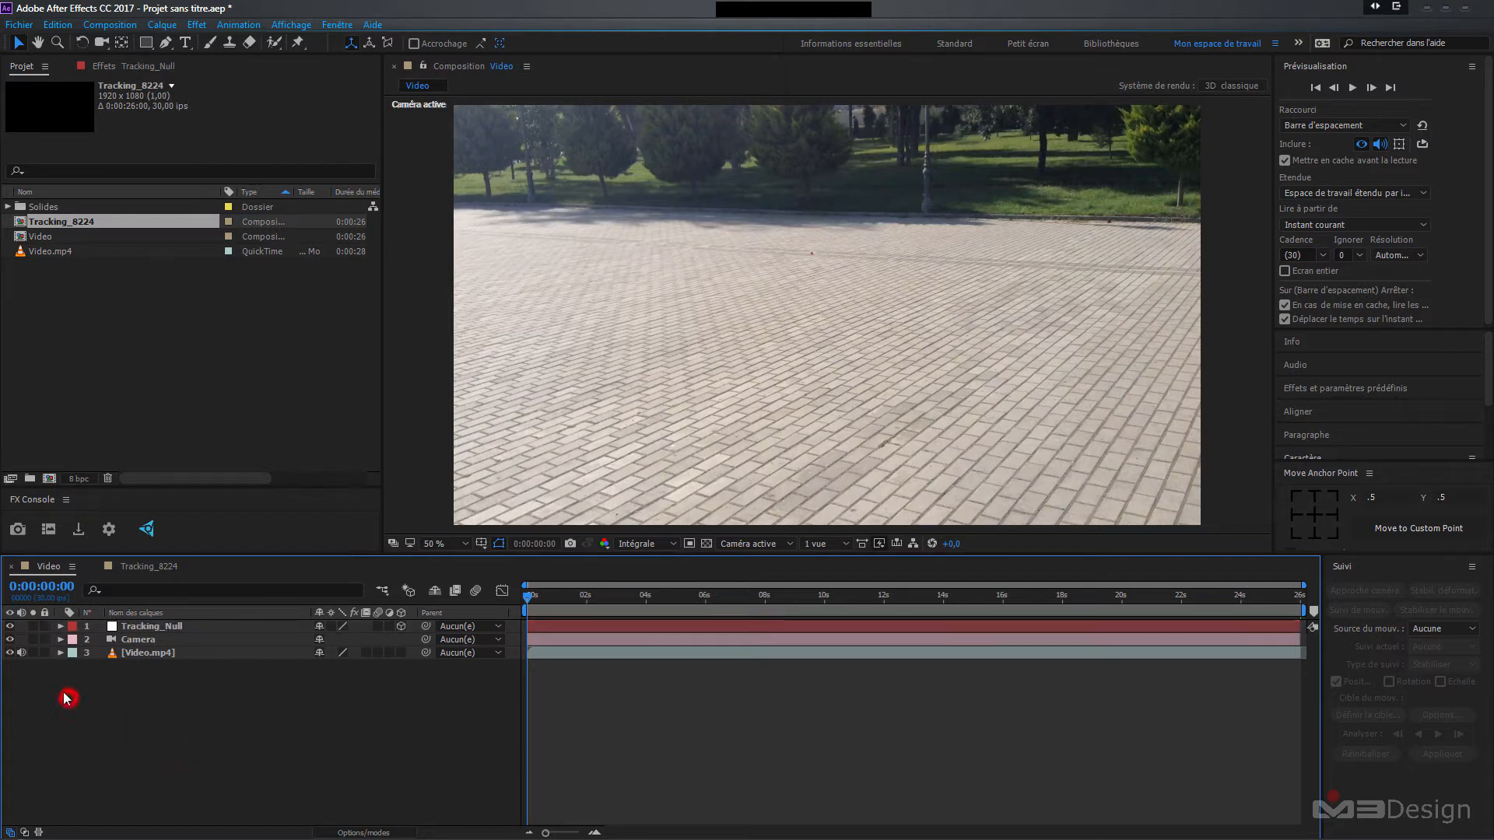
# - Mute the audio of the Video.mp4 layer
pyautogui.click(21, 654)
pyautogui.click(137, 652)
pyautogui.click(110, 679)
# - Create a black solid layer named Element at the full composition size
pyautogui.rightClick(64, 698)
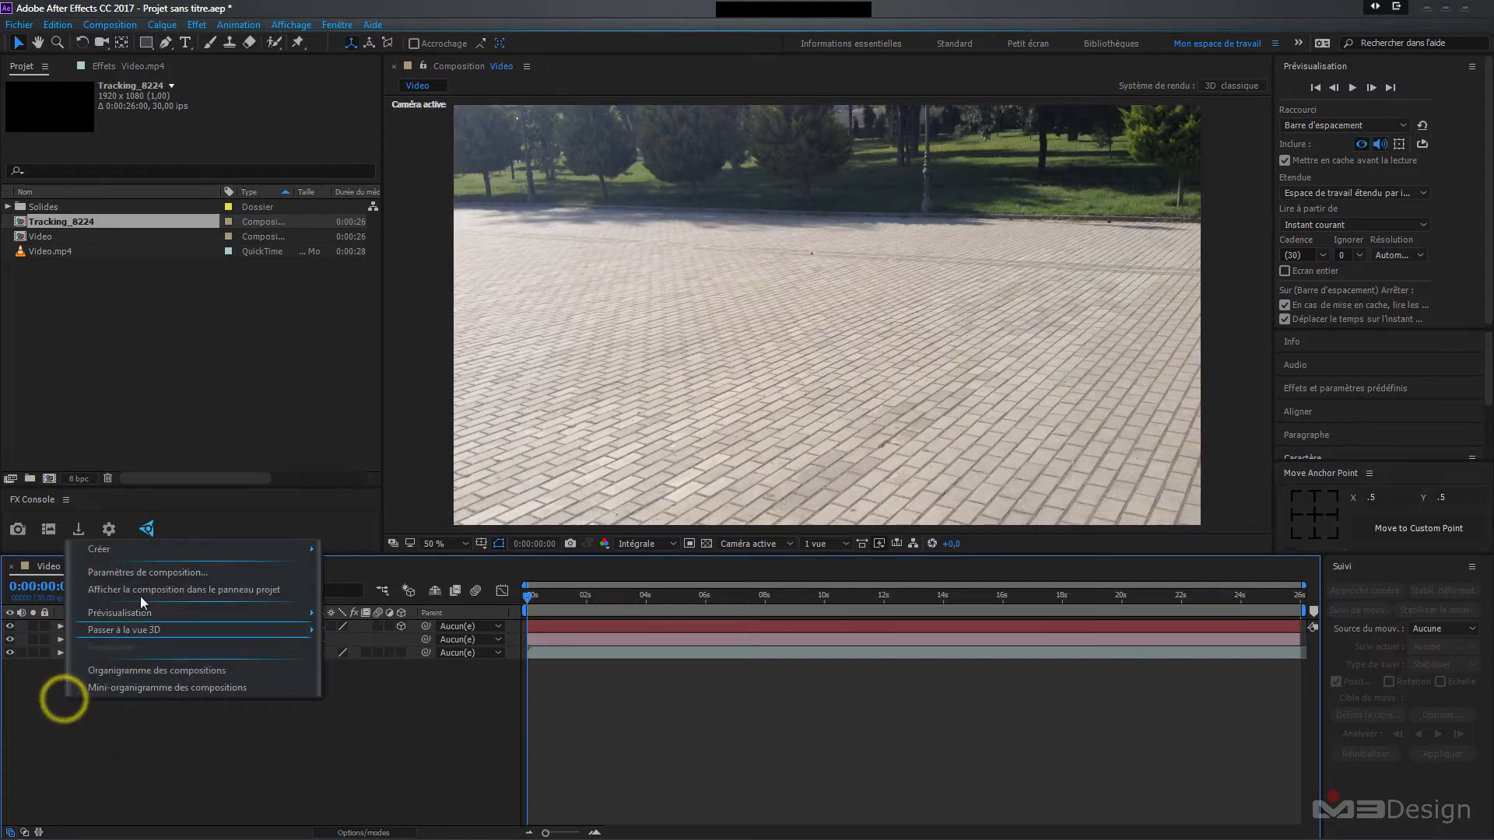
pyautogui.moveTo(260, 551)
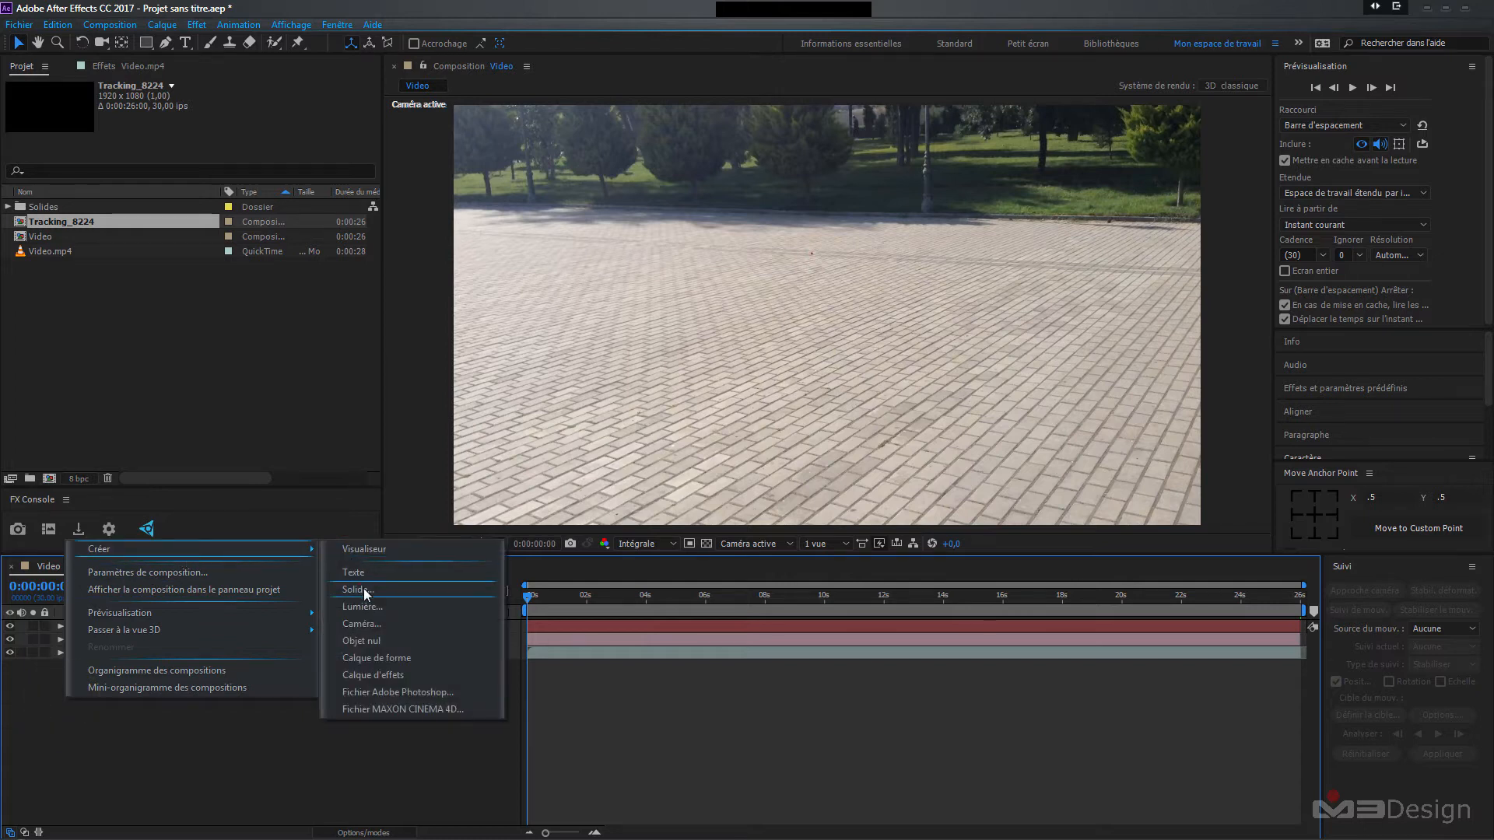
pyautogui.click(365, 594)
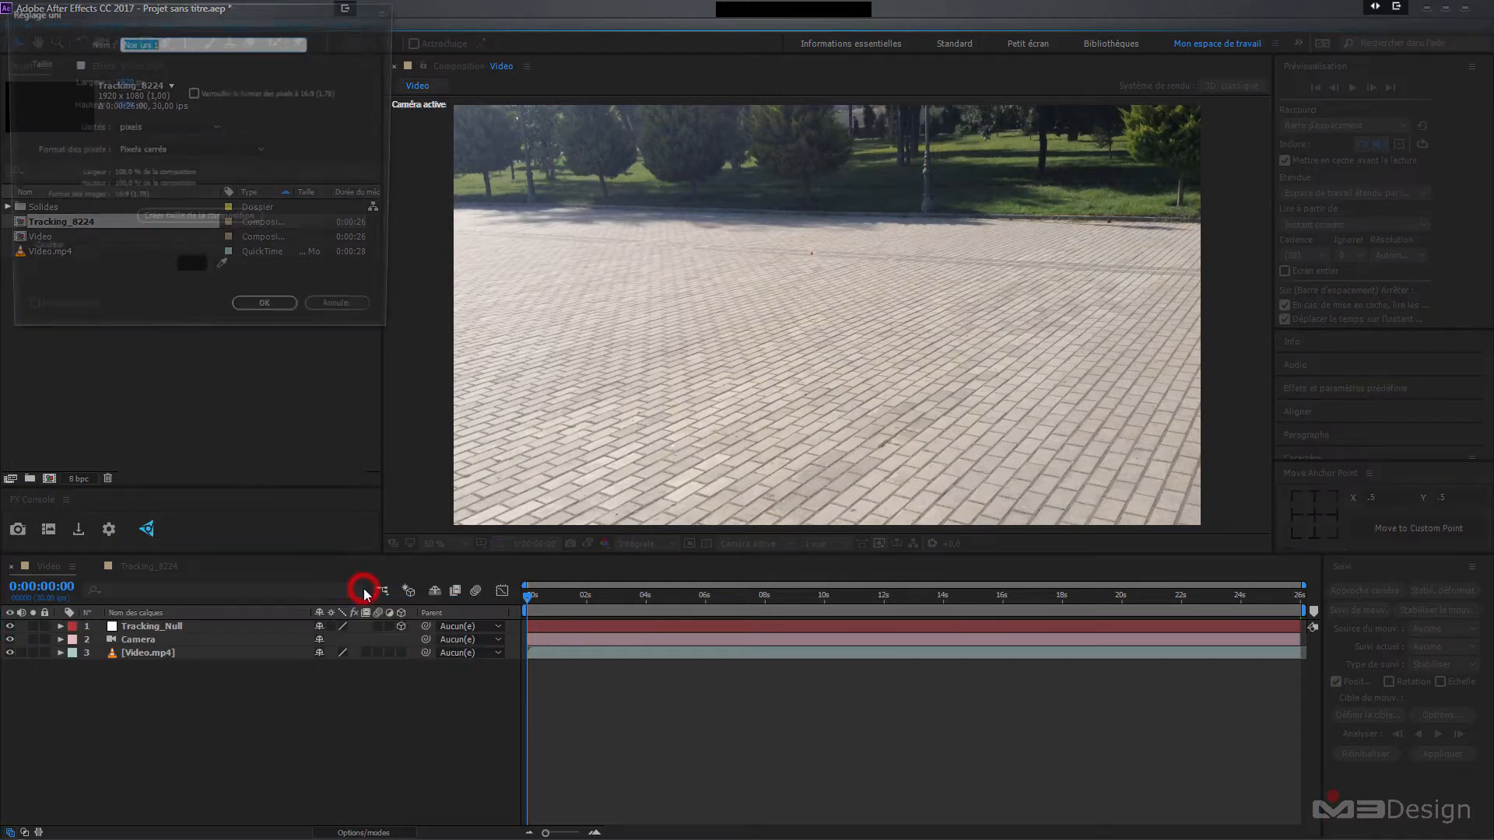
pyautogui.click(179, 41)
pyautogui.write('Element')
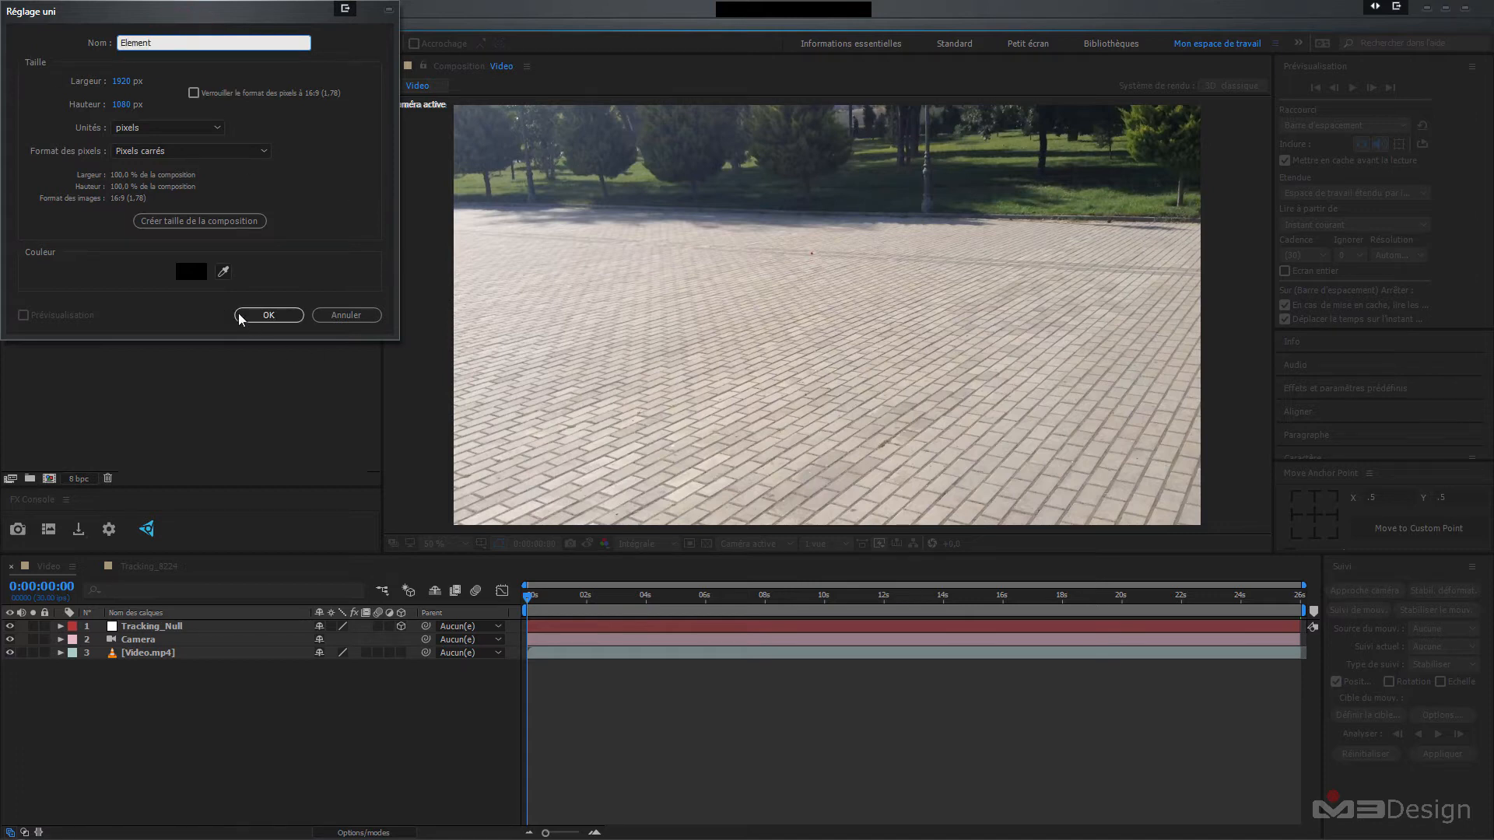
pyautogui.click(216, 226)
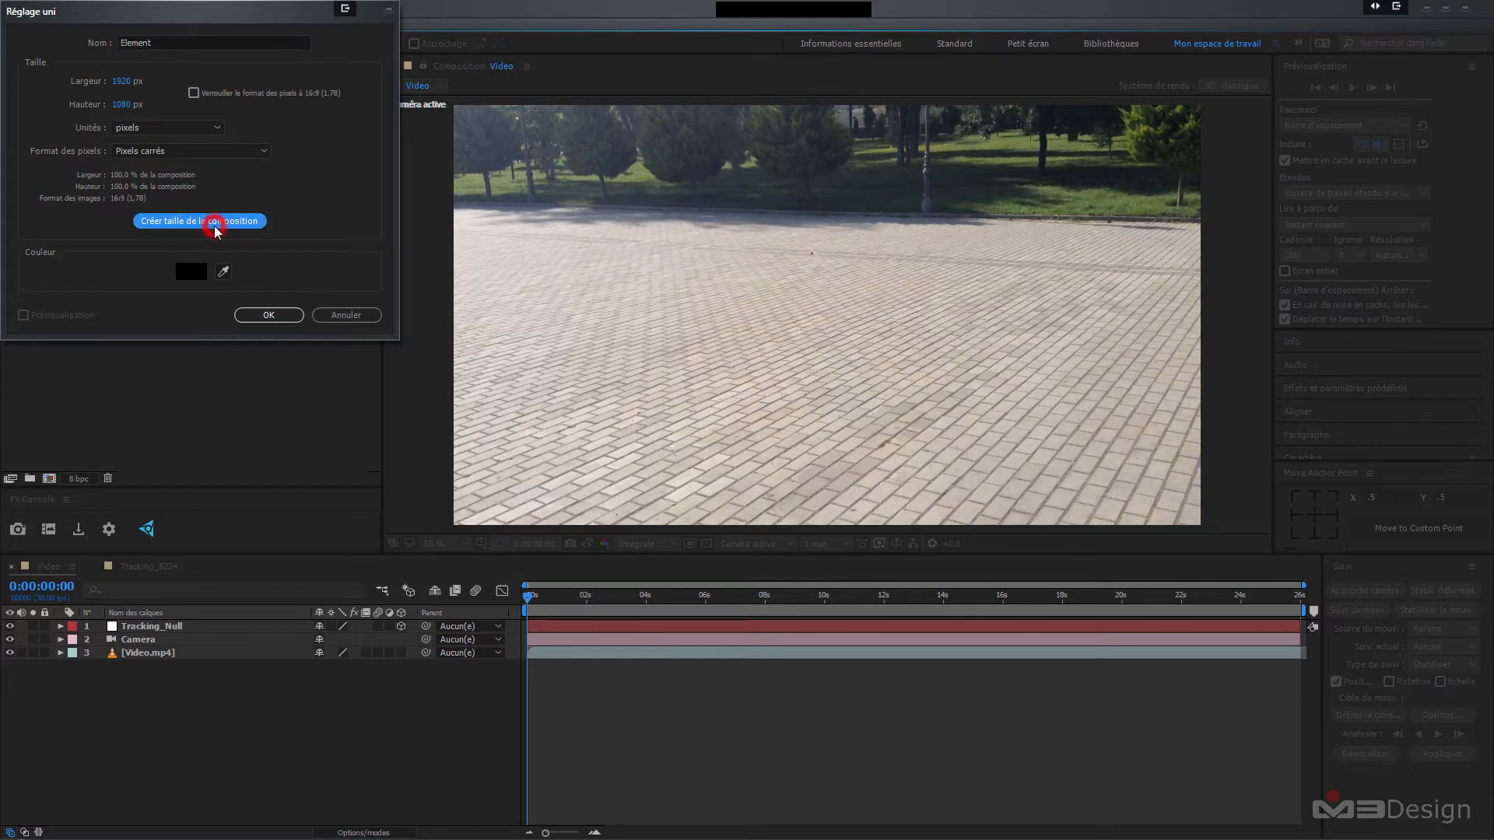
pyautogui.click(269, 316)
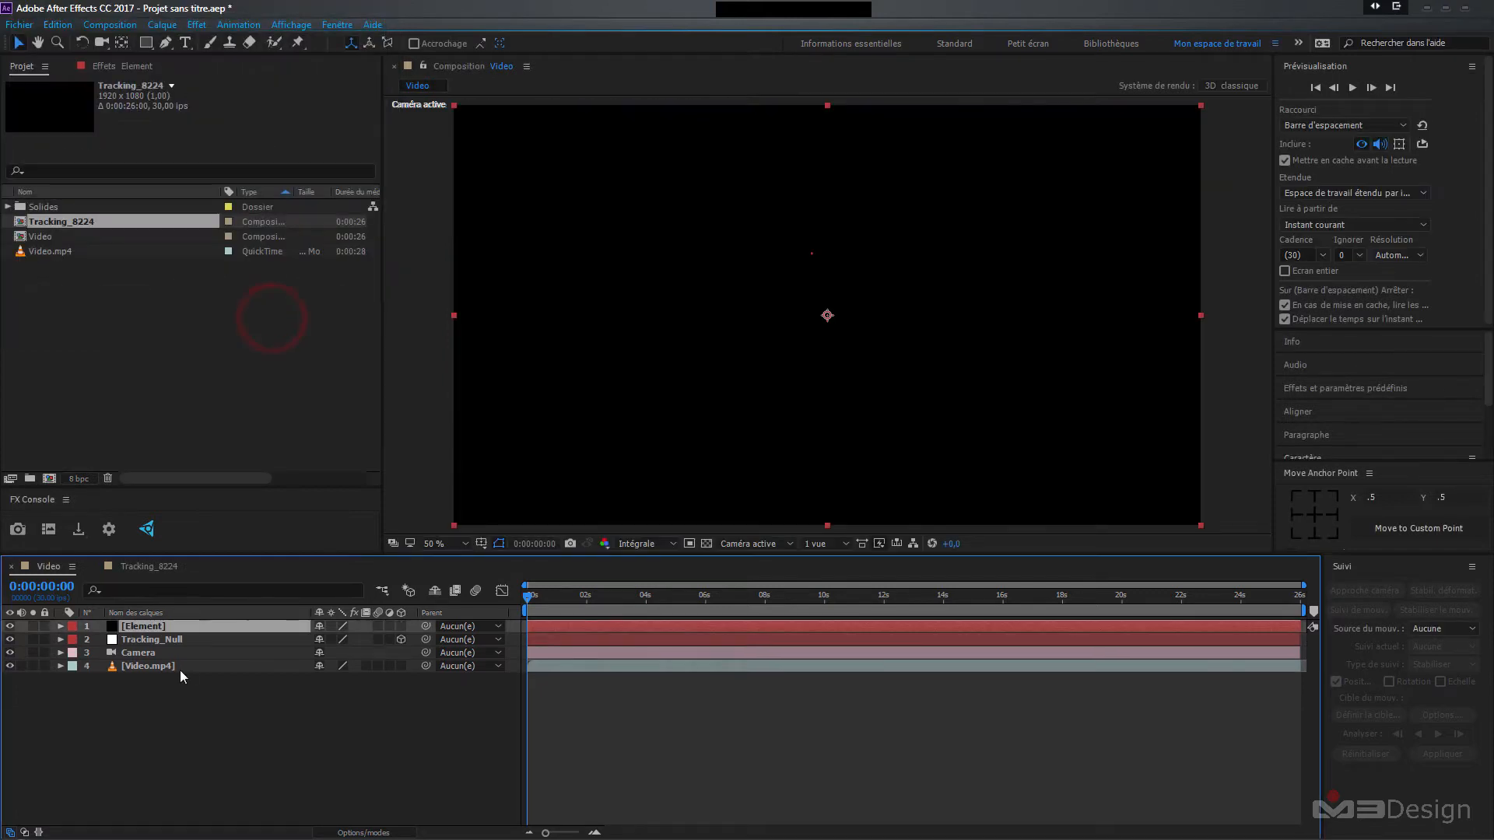
pyautogui.click(121, 739)
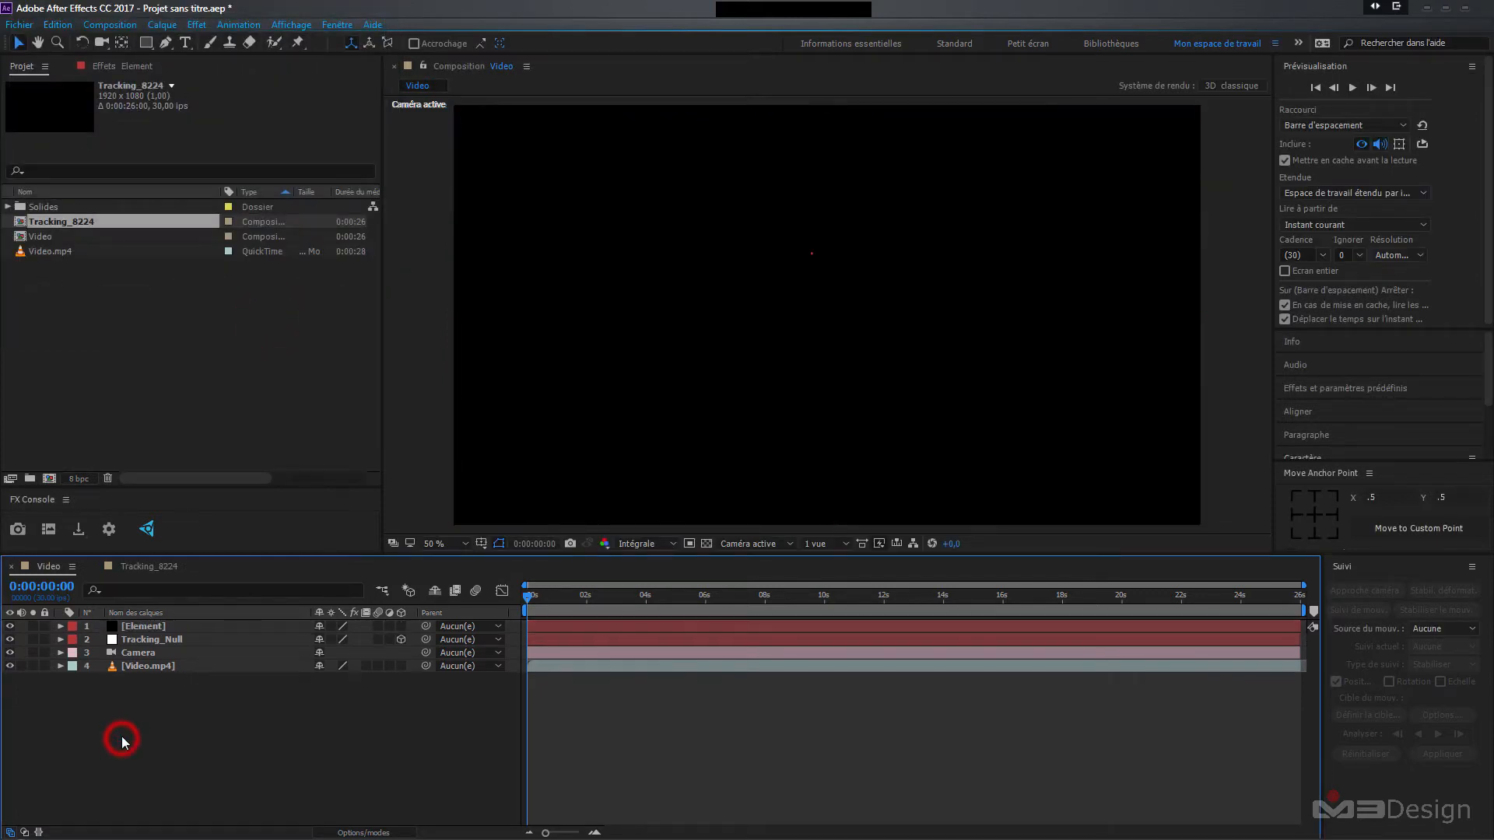
# - Apply the Element effect to the Element solid layer
pyautogui.click(149, 627)
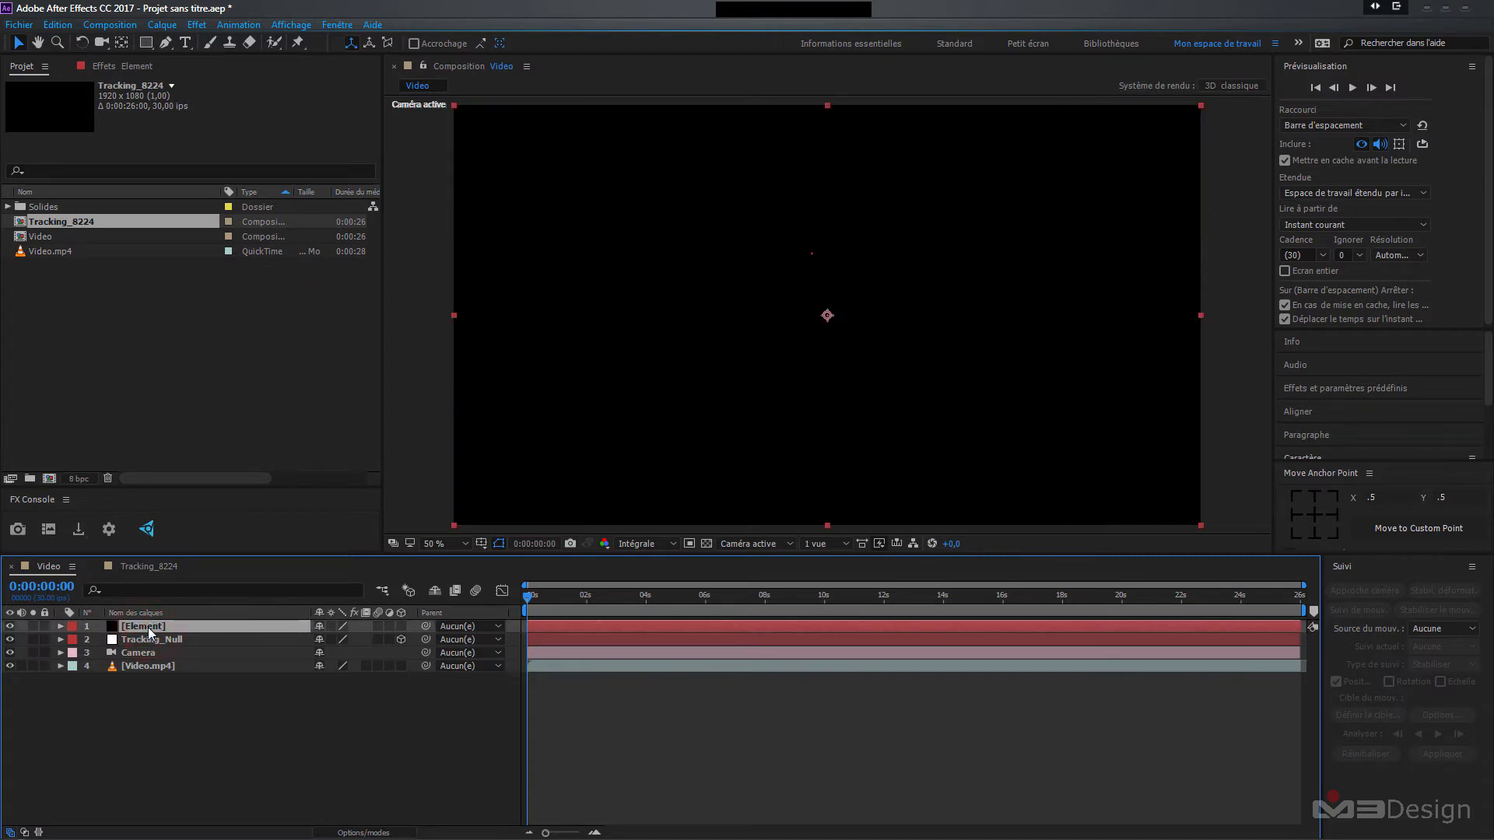
pyautogui.hotkey('ctrl', 'space')
pyautogui.click(21, 609)
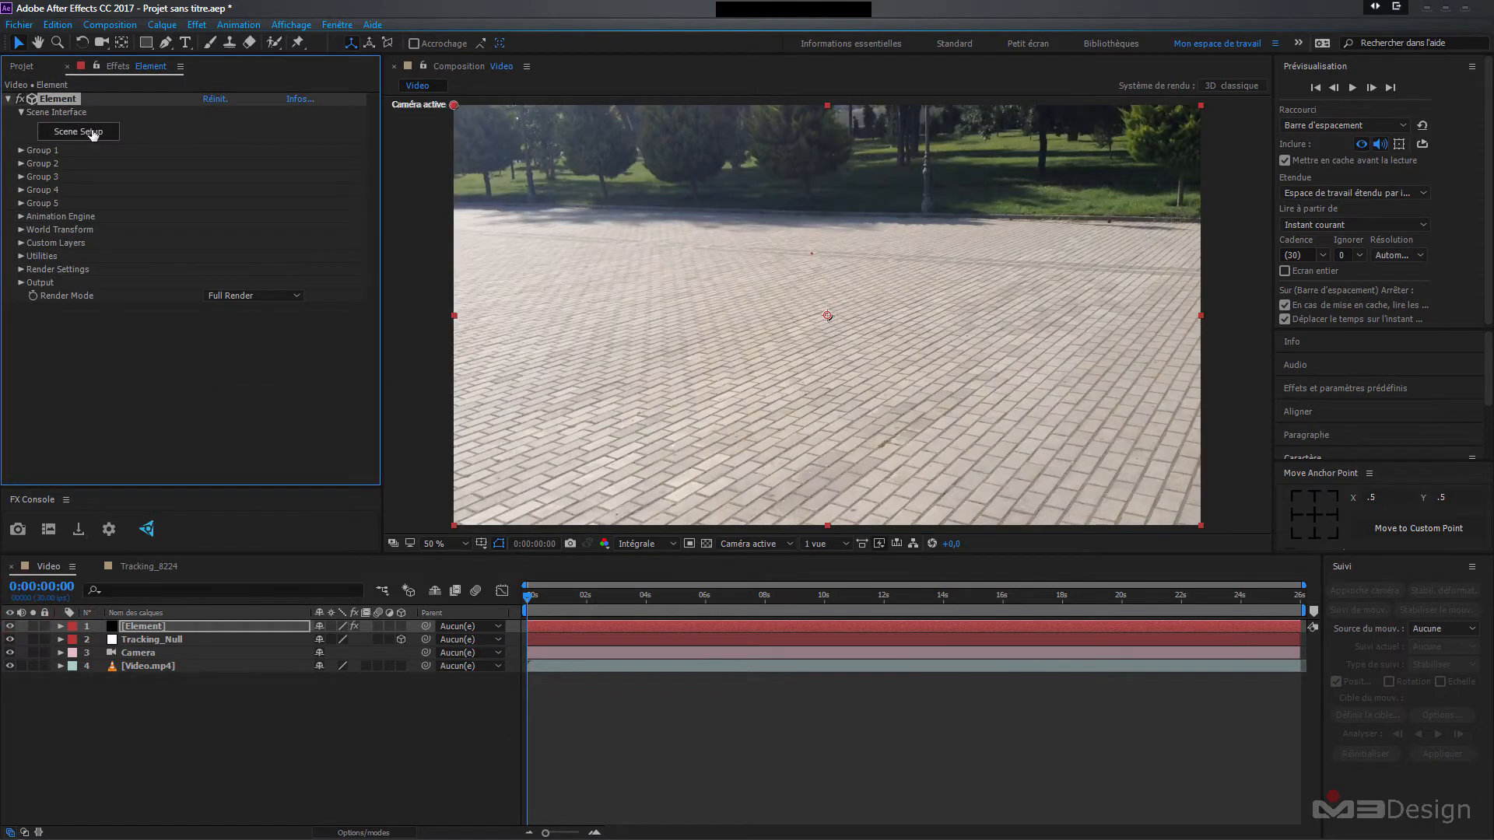
pyautogui.click(121, 754)
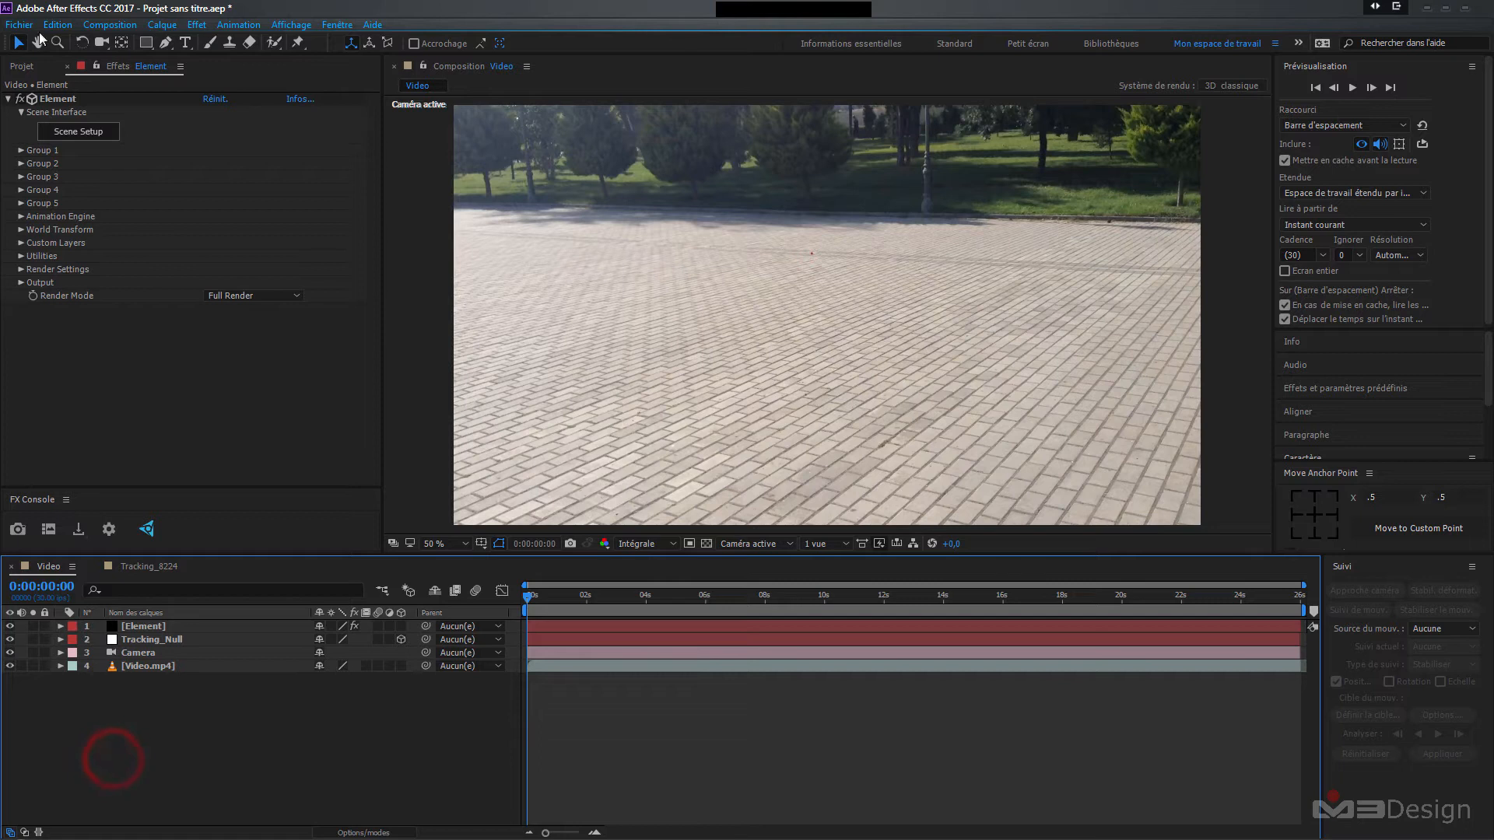
# - Rename the Video composition as Scene_Principale in its composition settings
pyautogui.click(72, 567)
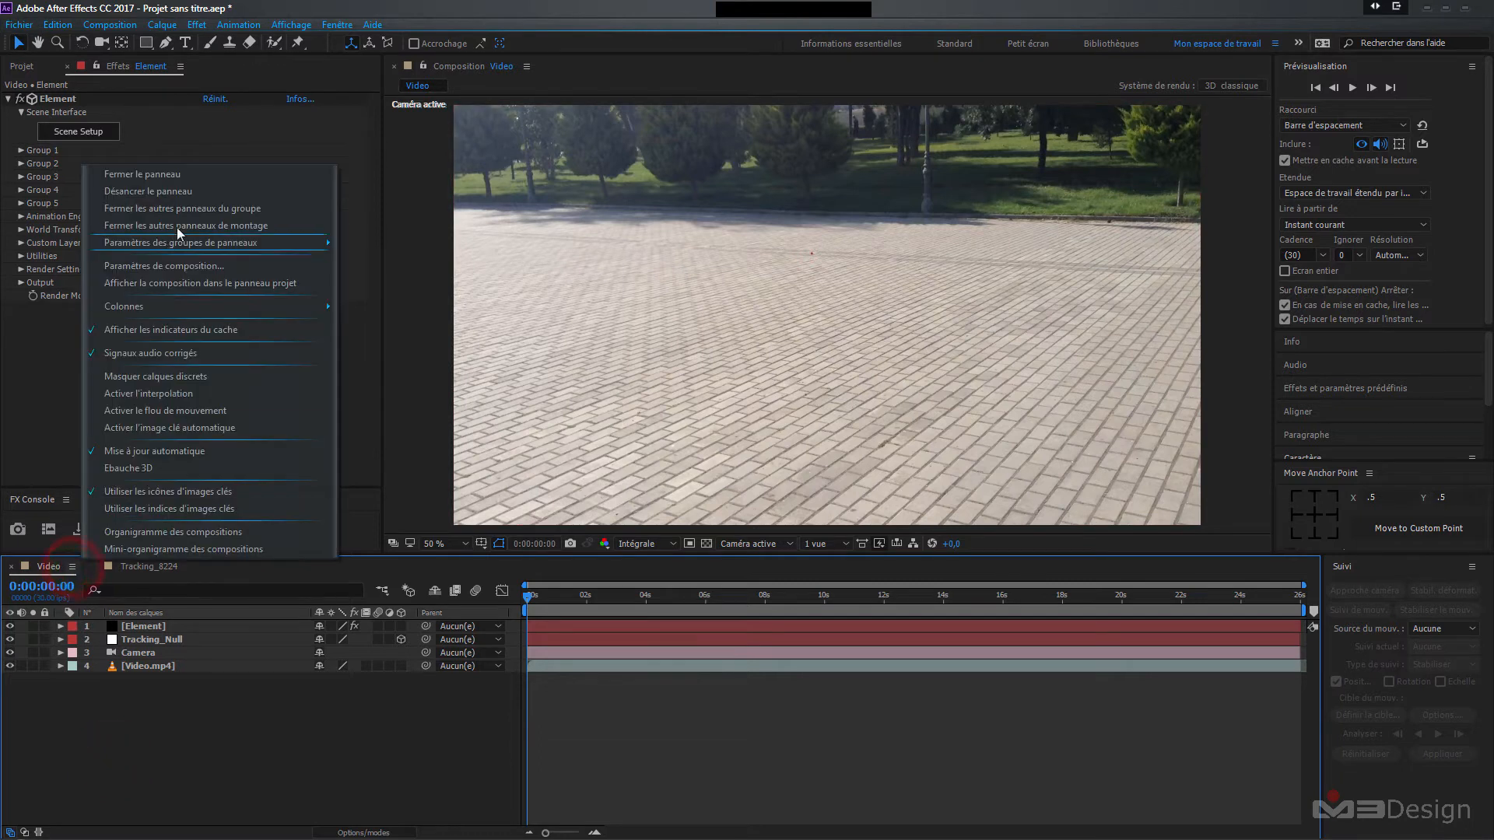
pyautogui.click(196, 266)
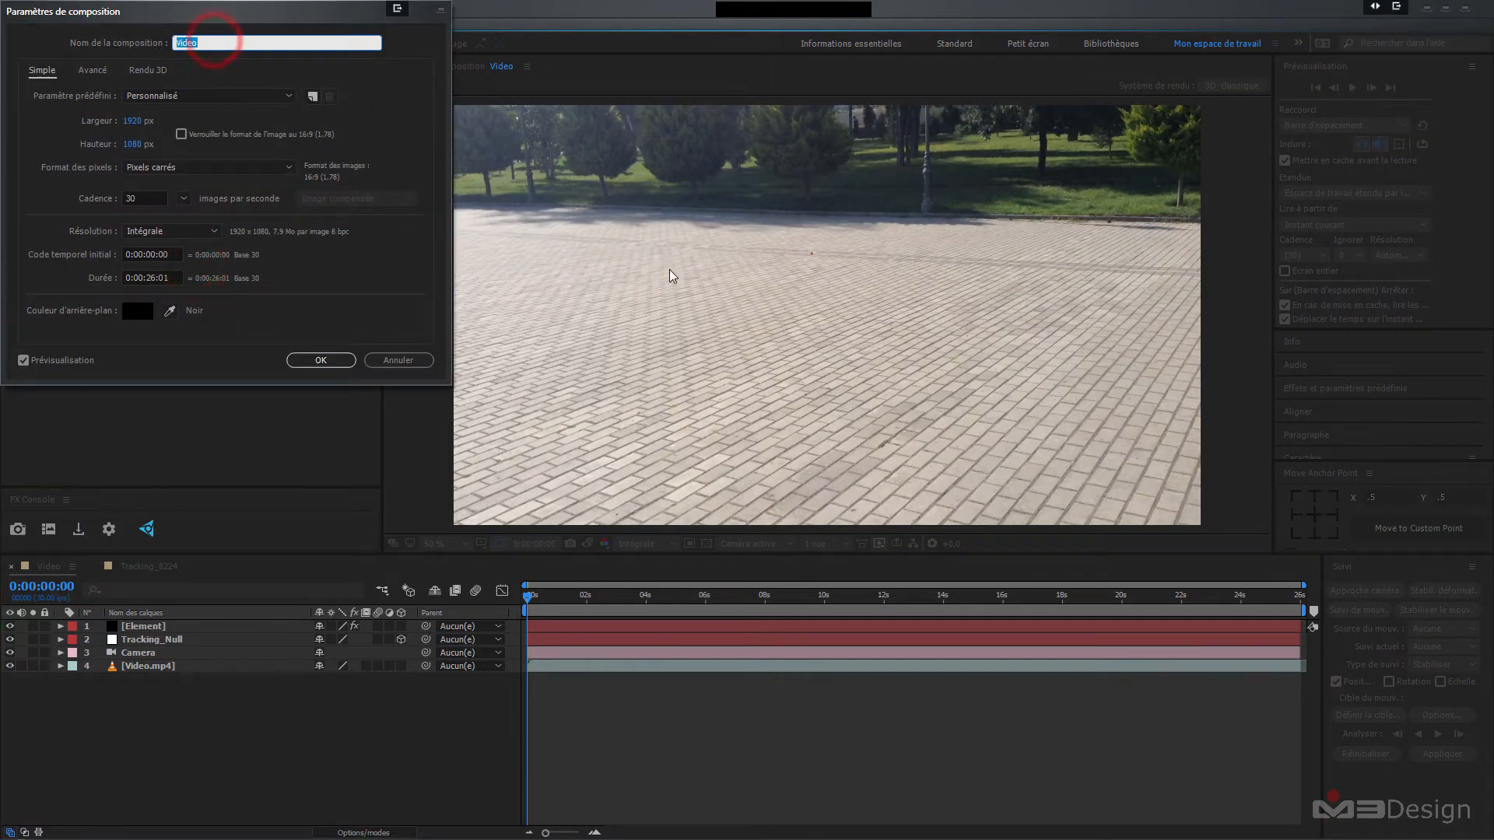
pyautogui.write('Scene_Principale')
pyautogui.click(321, 362)
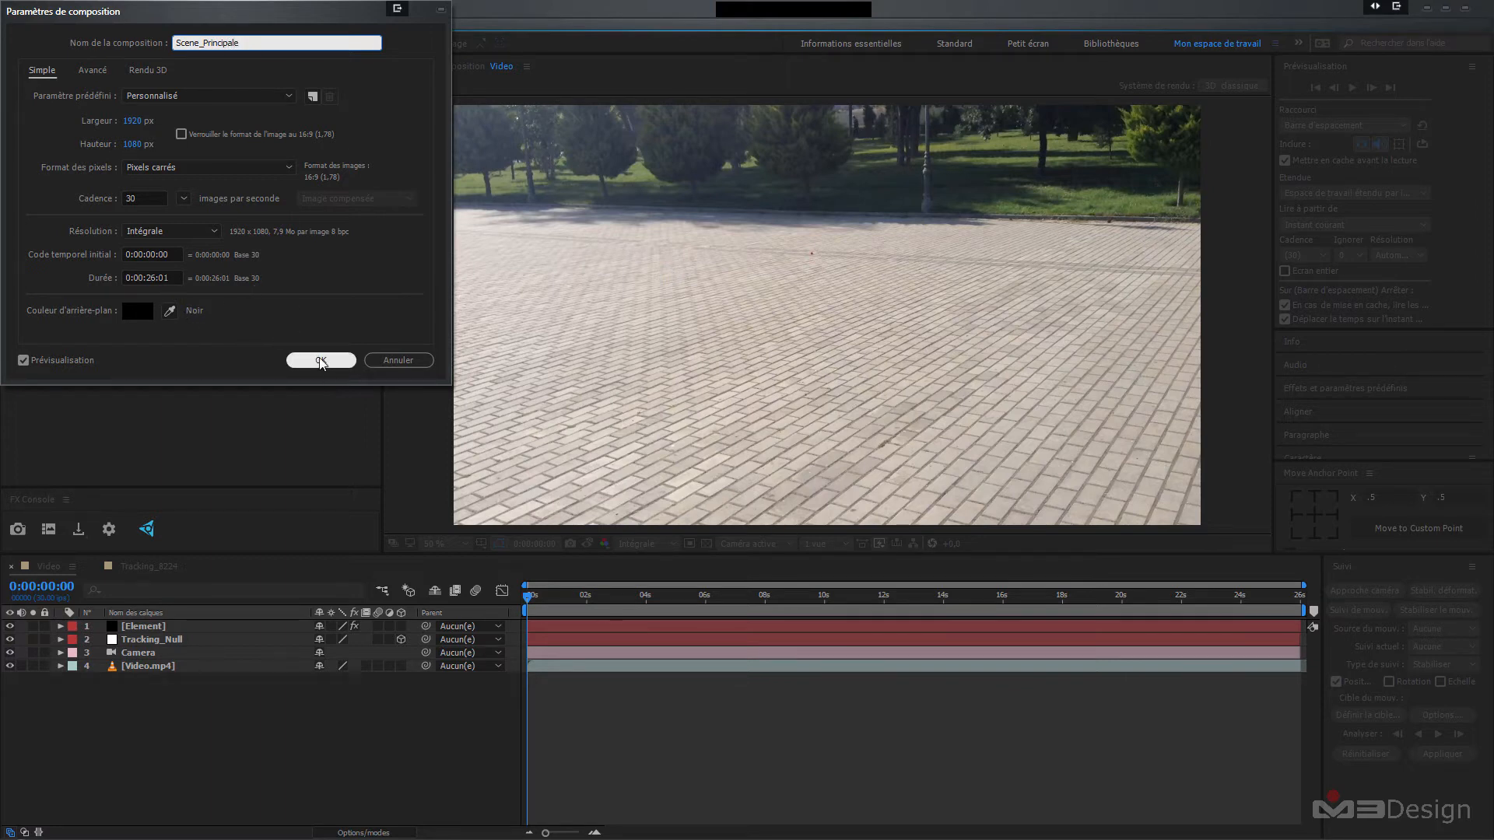
pyautogui.click(318, 366)
pyautogui.click(81, 745)
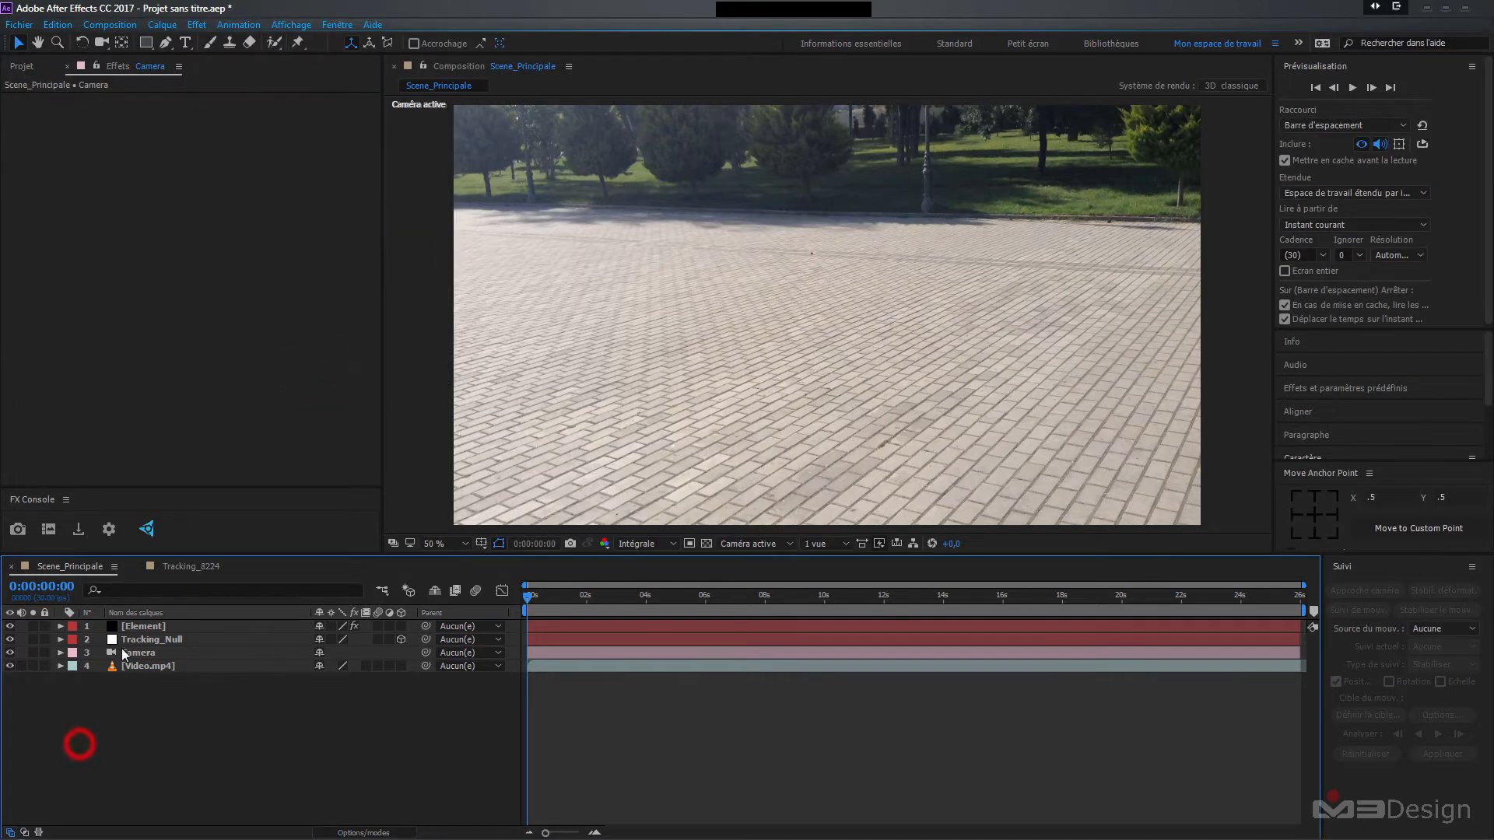
# - Open the Element layer's Scene Setup and create a plane model in it
pyautogui.click(139, 625)
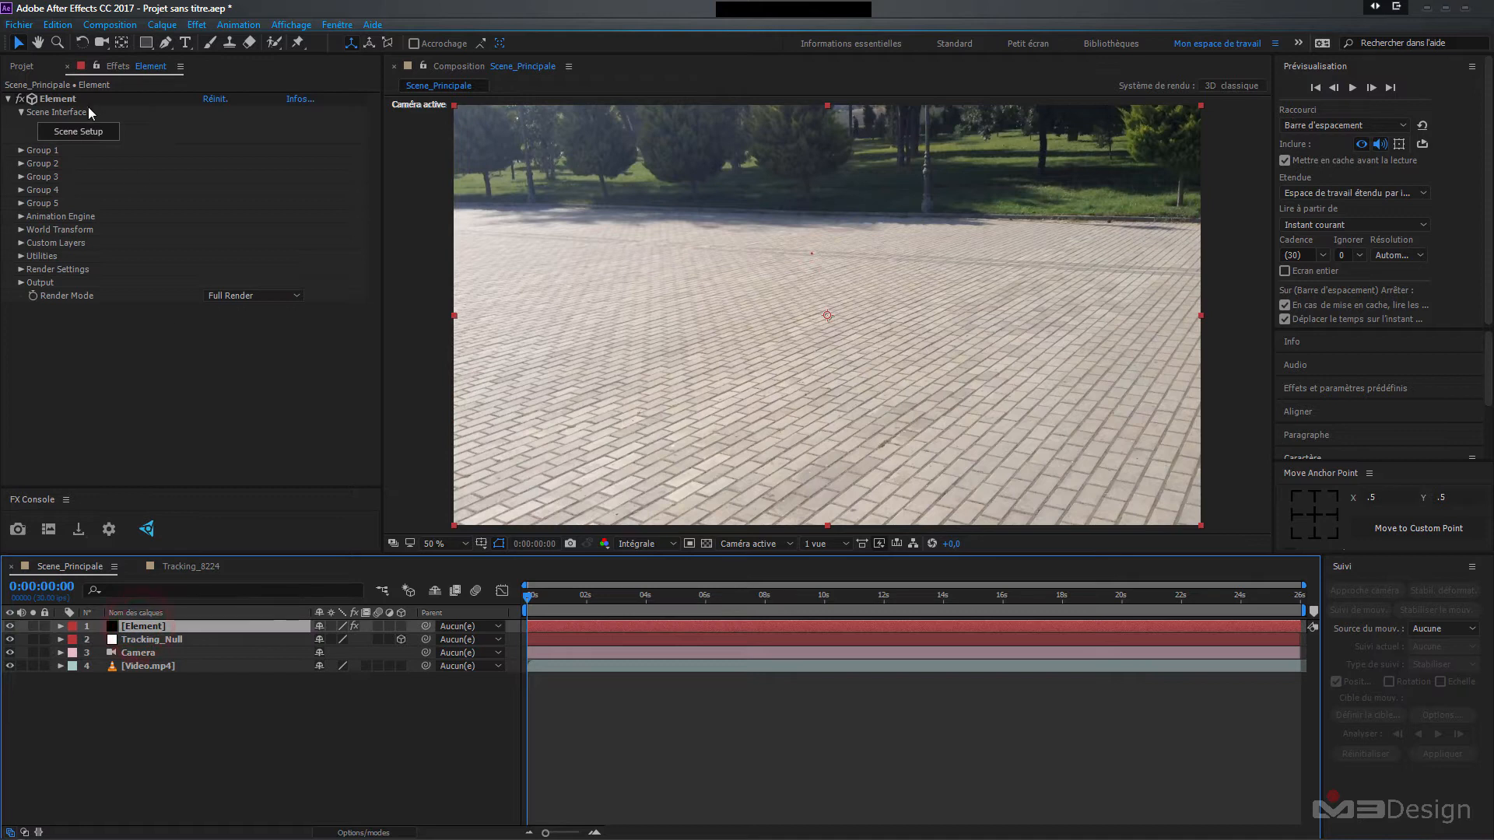
pyautogui.click(79, 131)
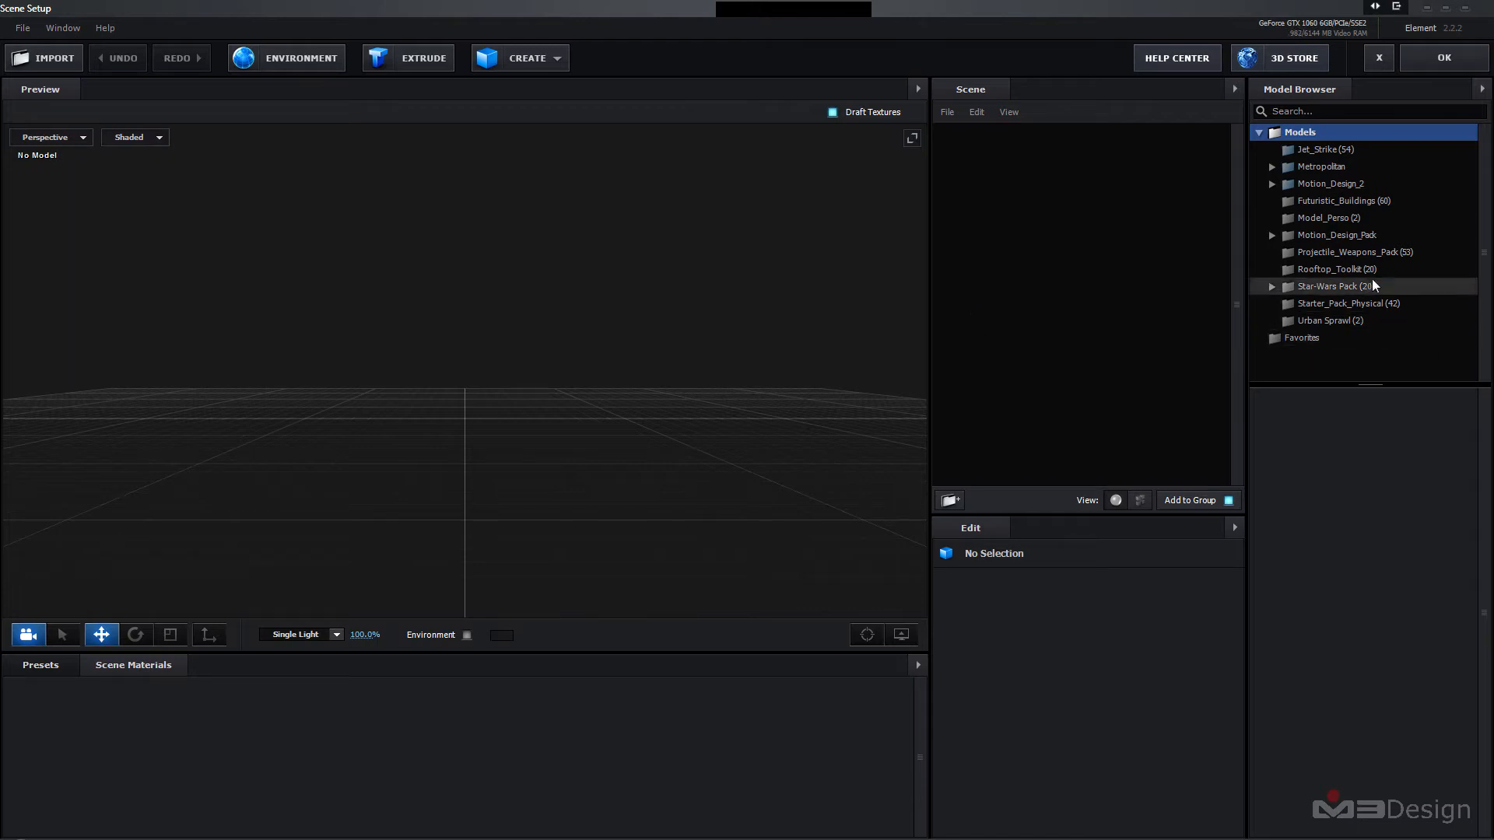
pyautogui.click(562, 58)
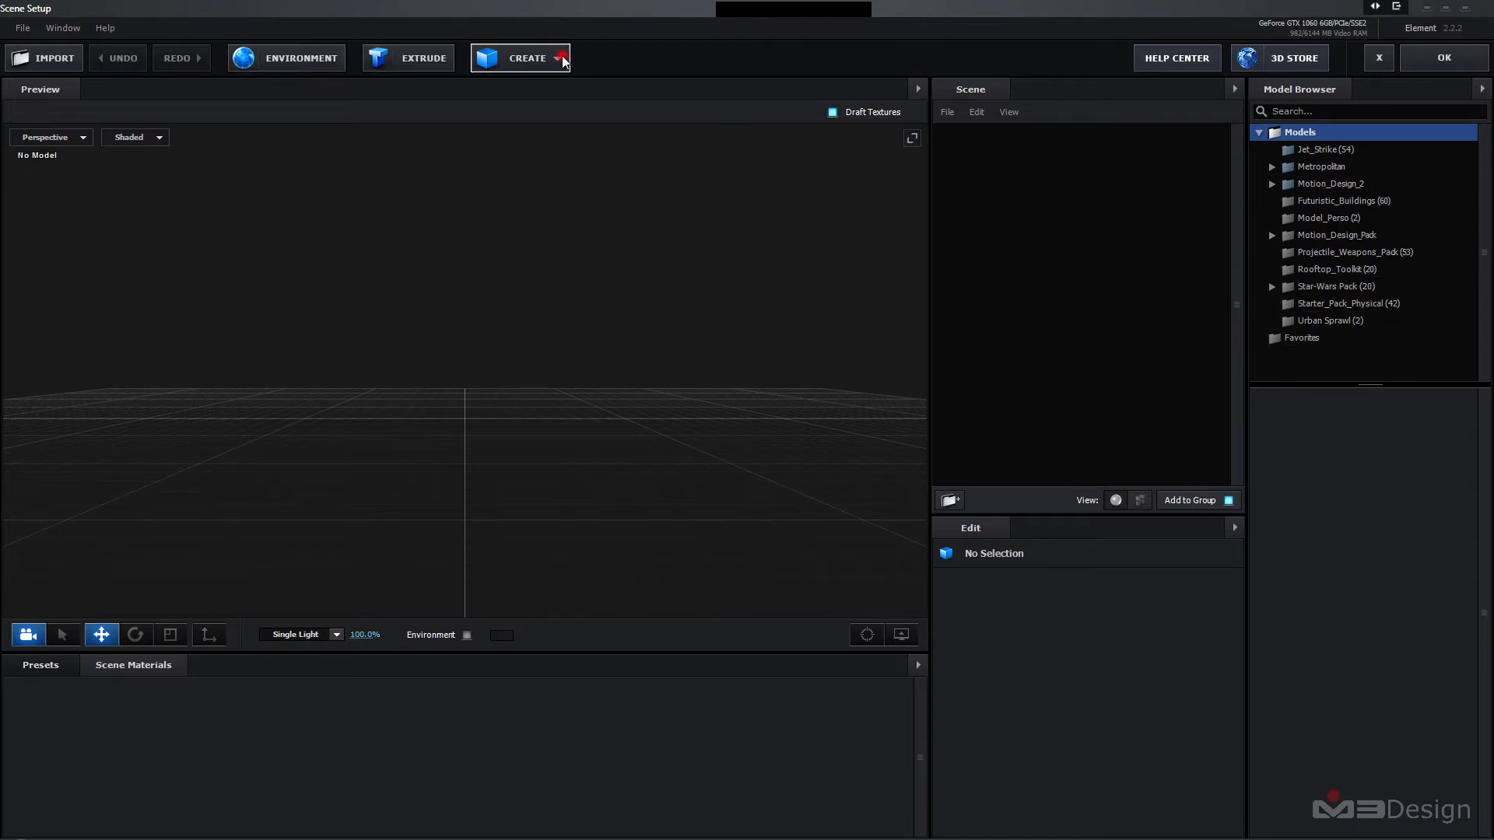
pyautogui.click(713, 94)
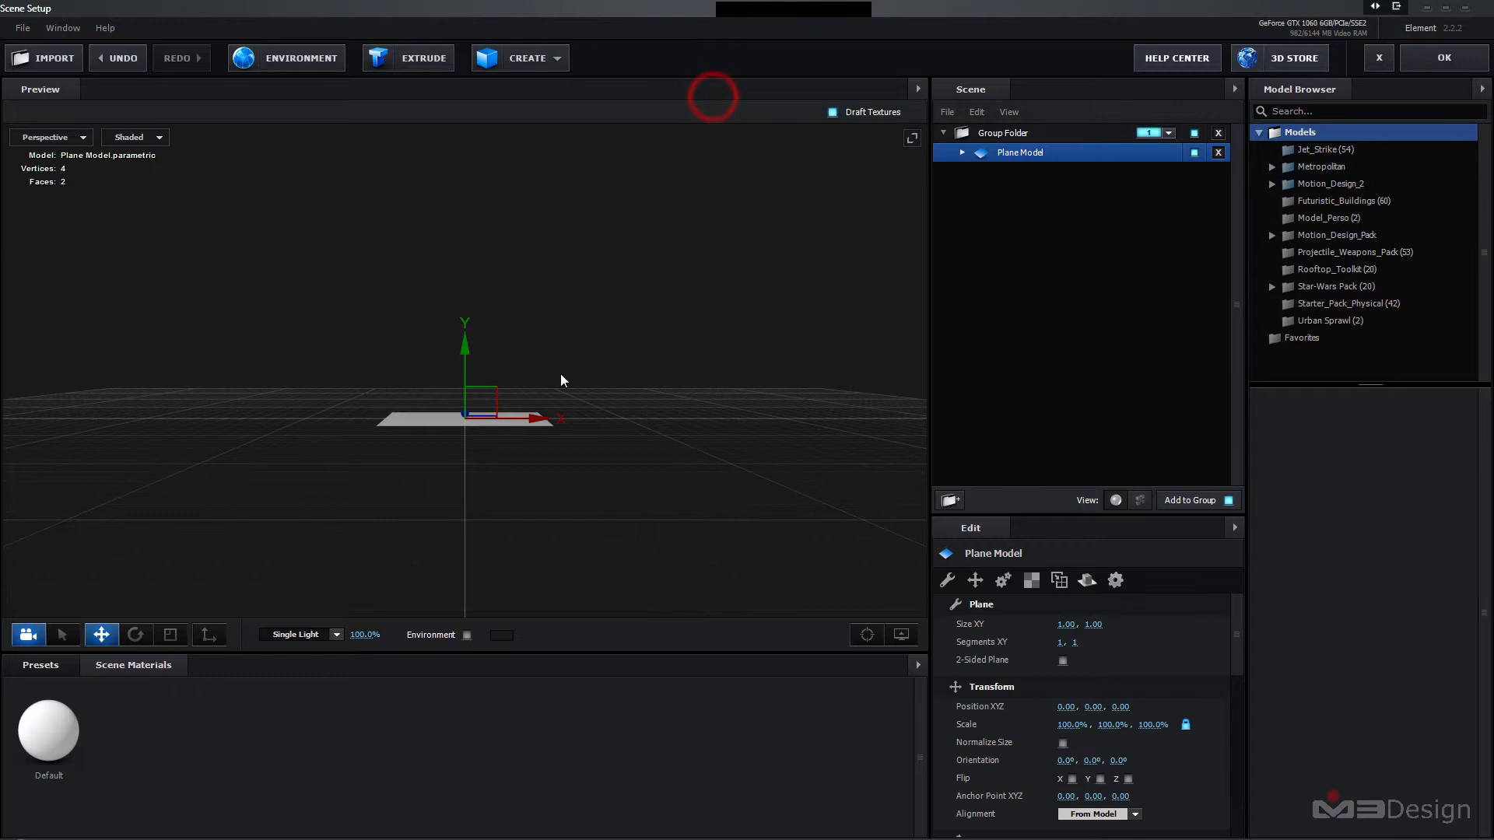
# - Scale the plane model to about 890% along X and 909% along Z, and apply the scene to the composition
pyautogui.moveTo(737, 332); pyautogui.dragTo(702, 387)
pyautogui.scroll(-5, 705, 385)
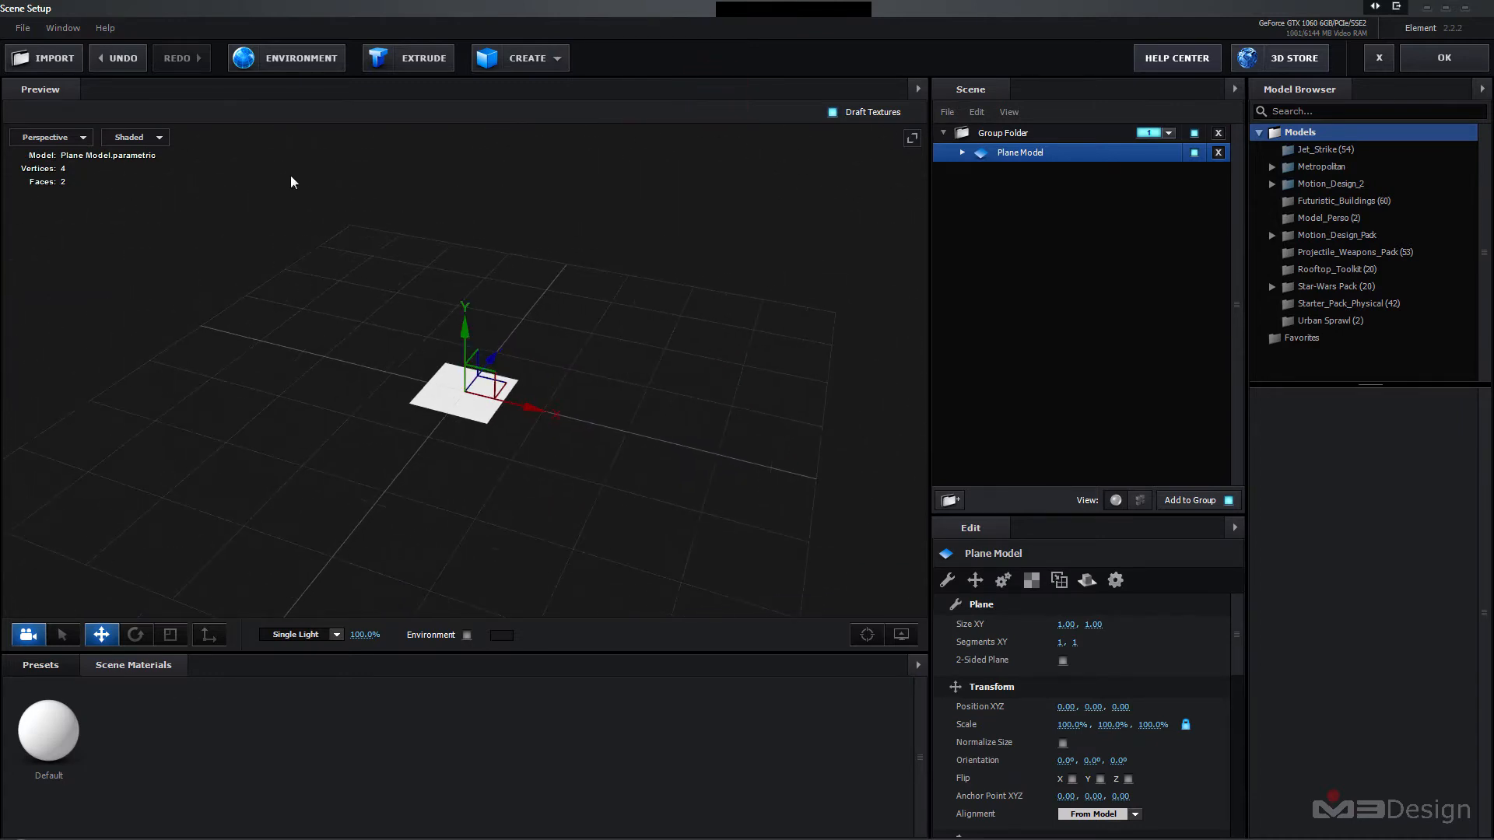
pyautogui.click(171, 634)
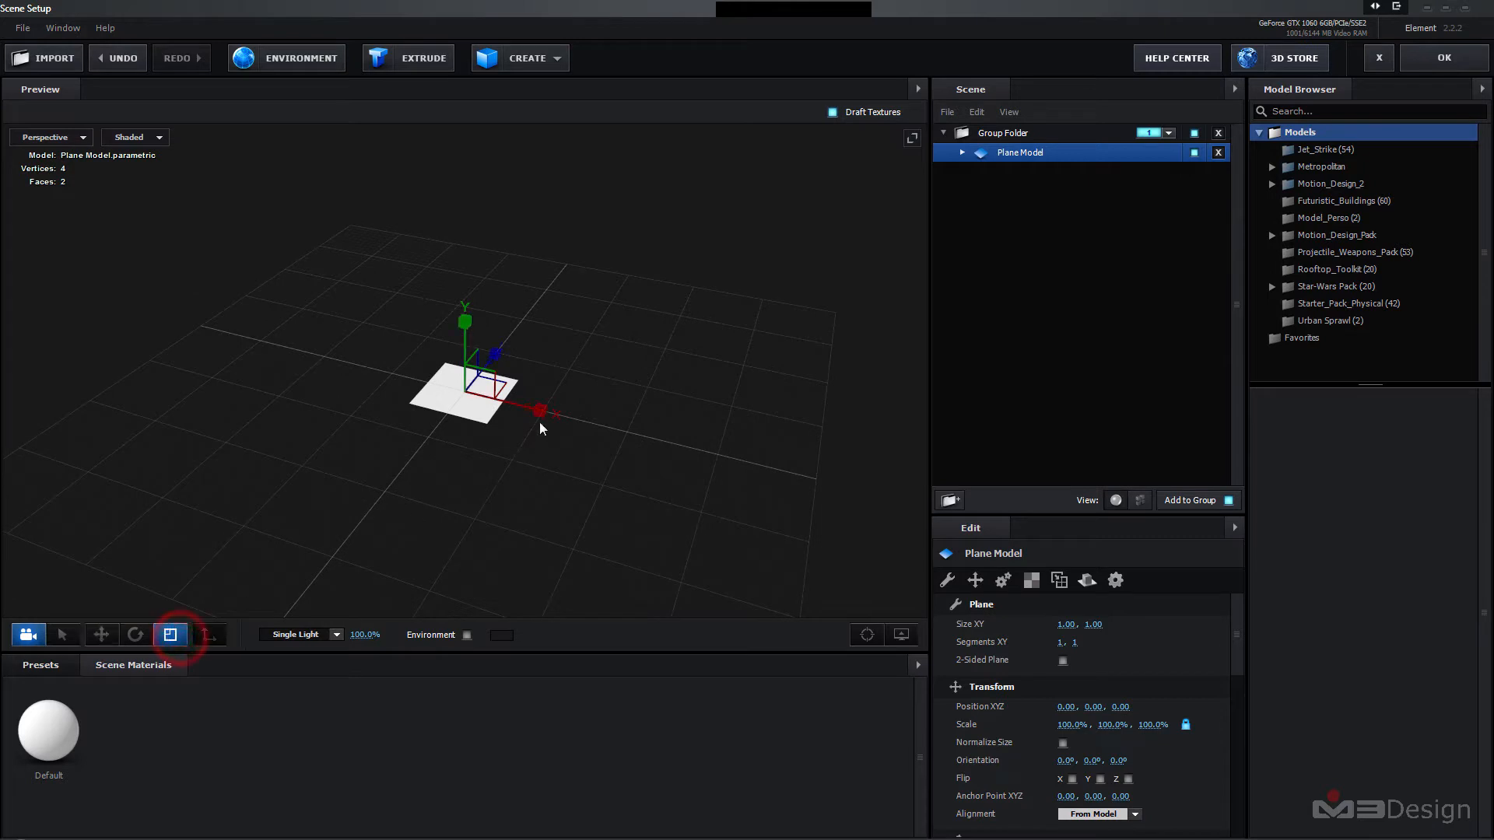
pyautogui.moveTo(540, 413); pyautogui.dragTo(648, 419)
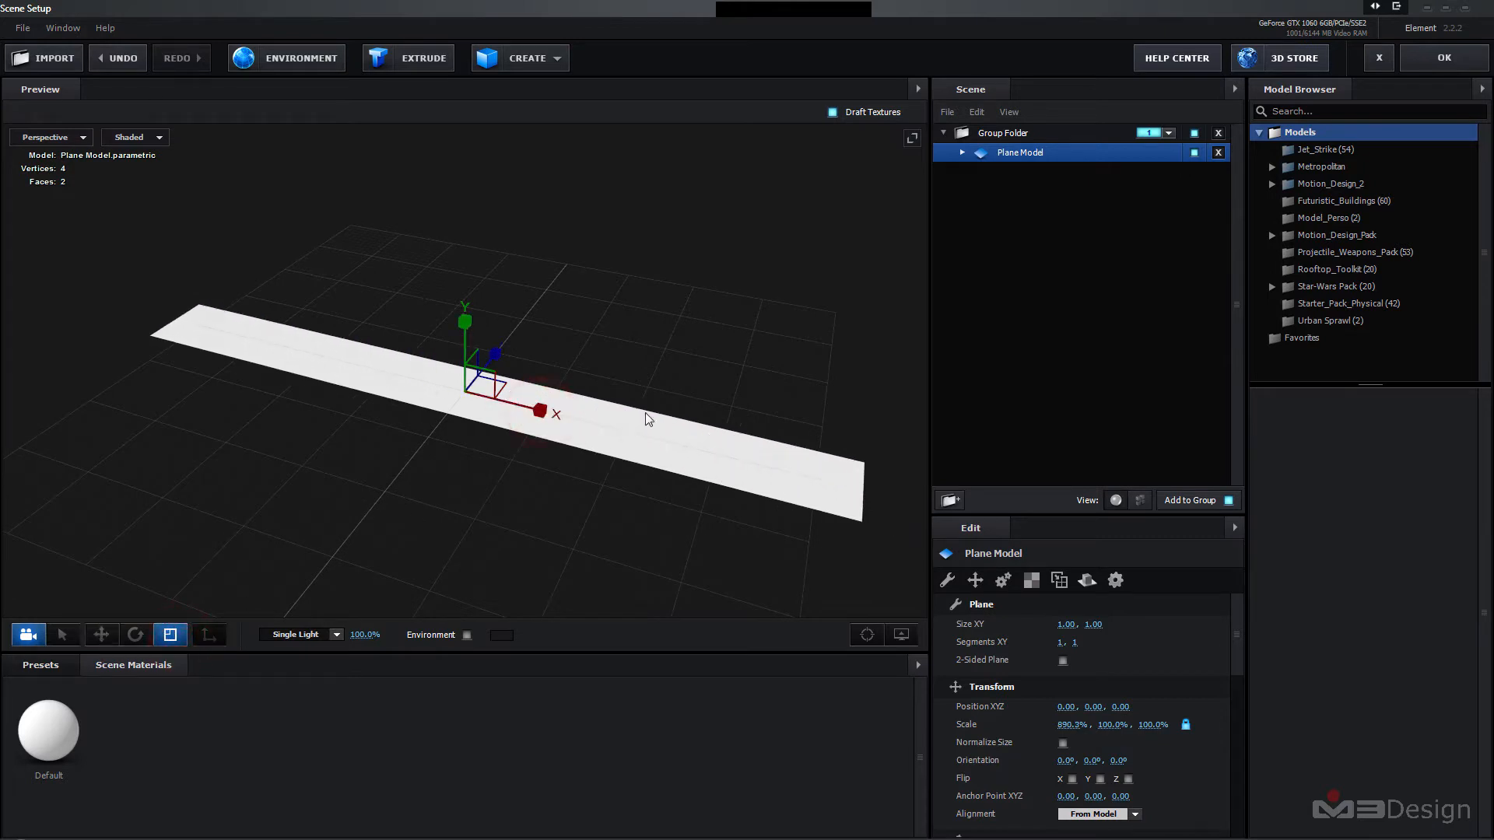
pyautogui.moveTo(495, 354); pyautogui.dragTo(594, 246)
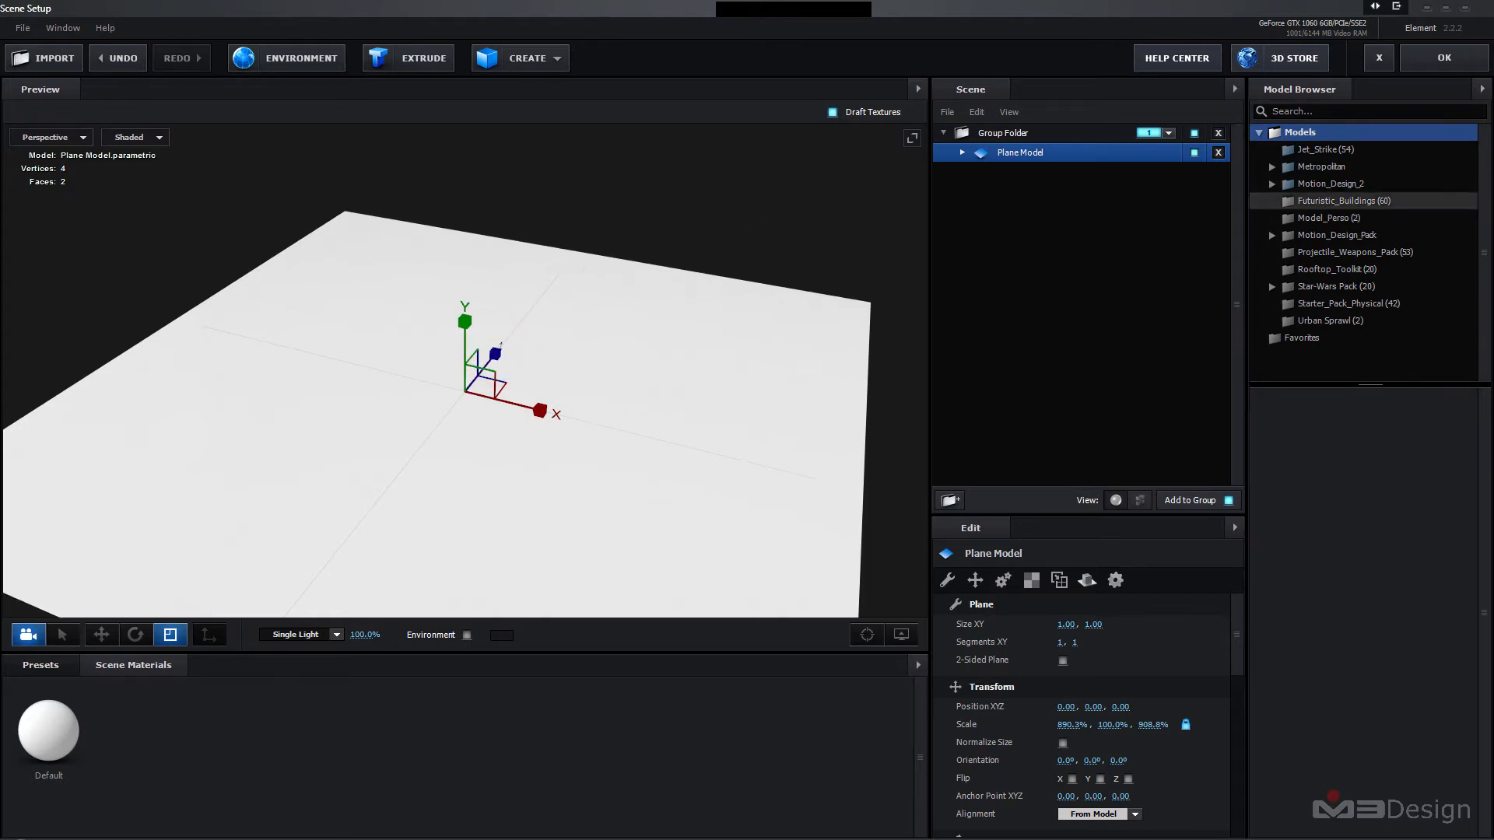
pyautogui.click(1430, 59)
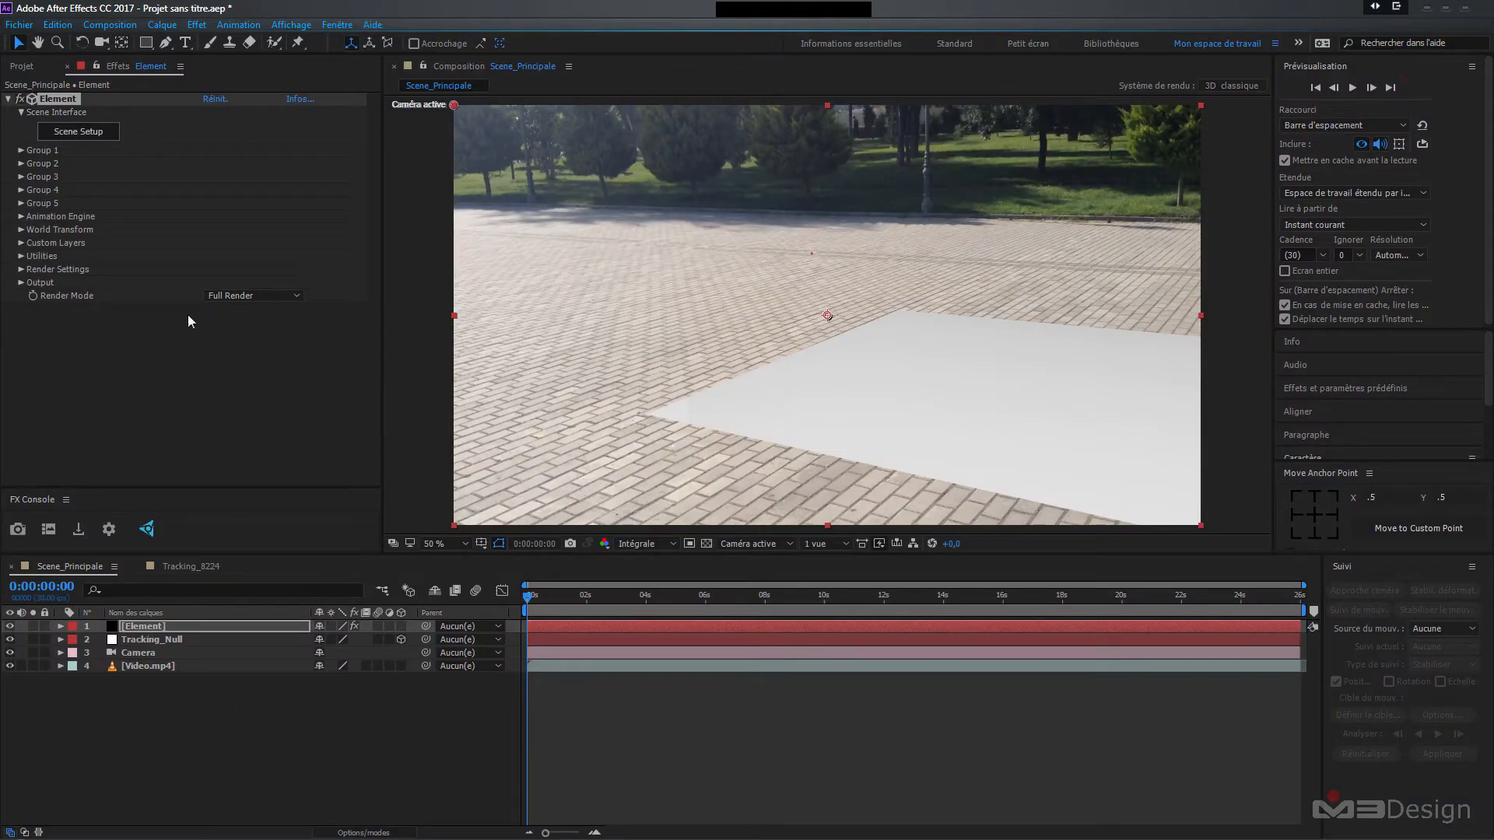
# - Create a group null for Group 1 from the Element effect's Group Utilities
pyautogui.click(21, 150)
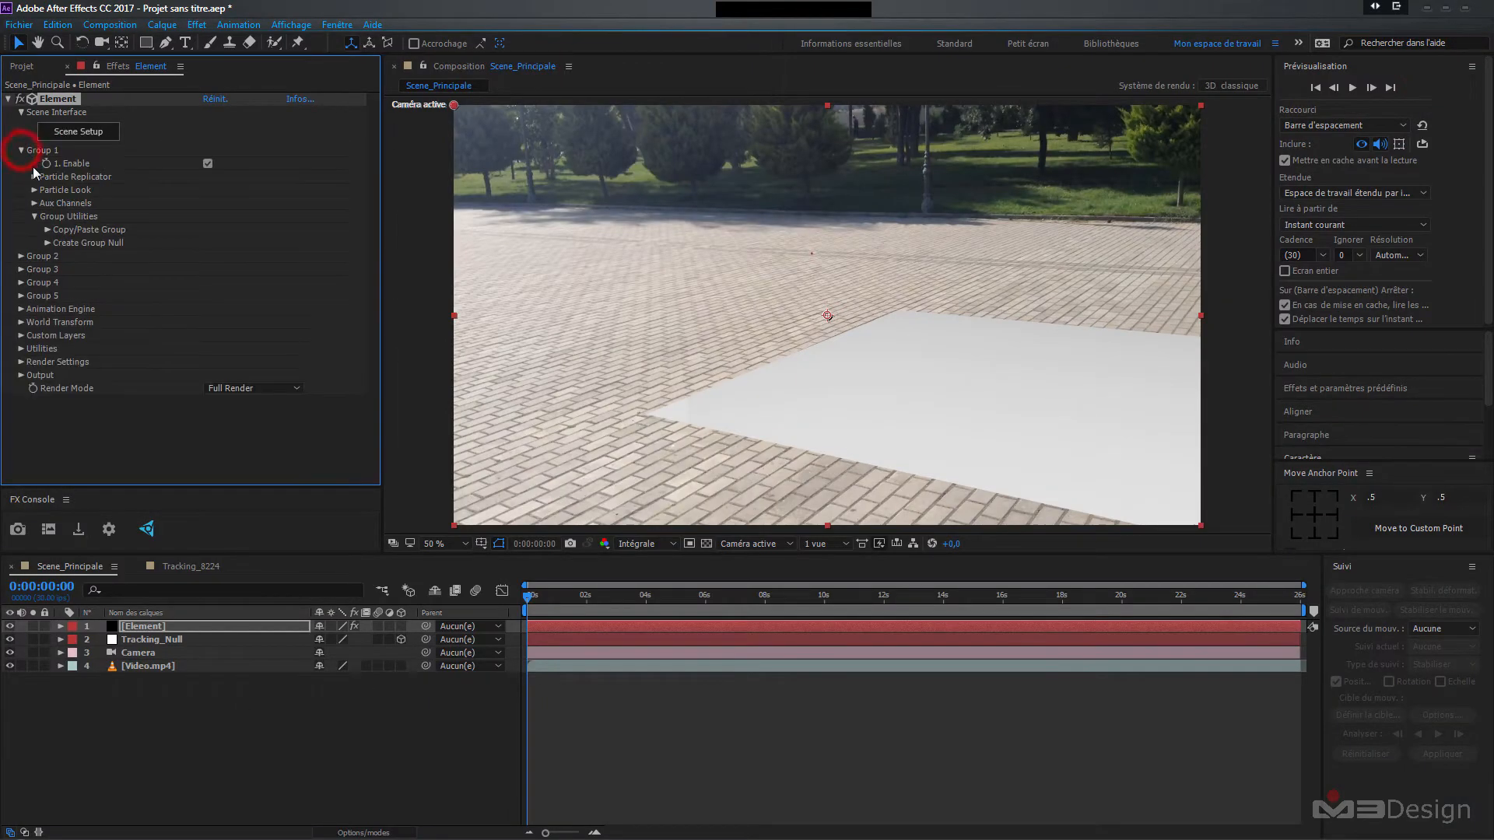
pyautogui.click(48, 243)
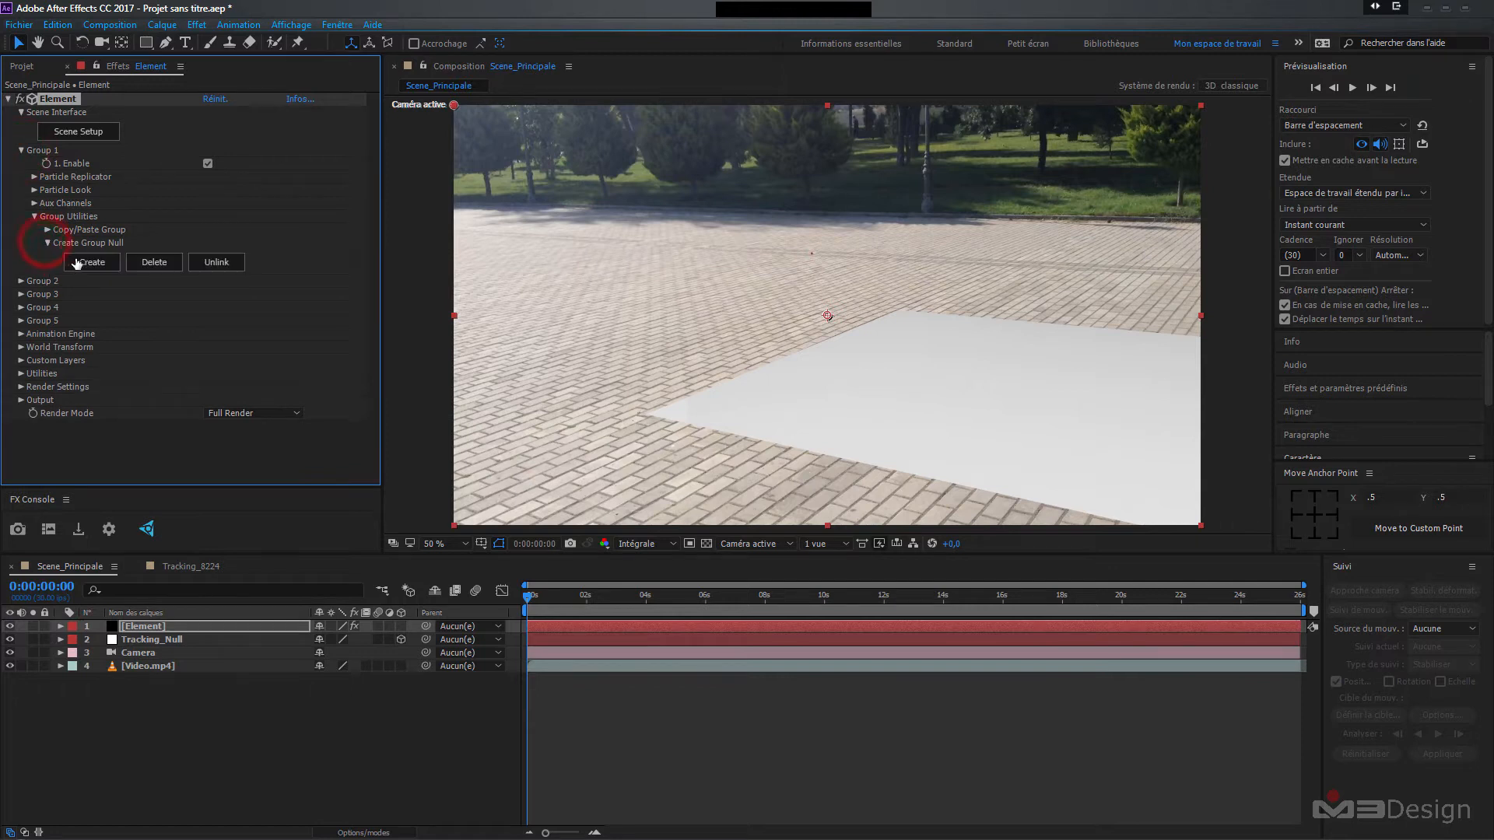
pyautogui.click(76, 263)
# - Rename the Group 1 null layer as Sol_Null
pyautogui.click(181, 627)
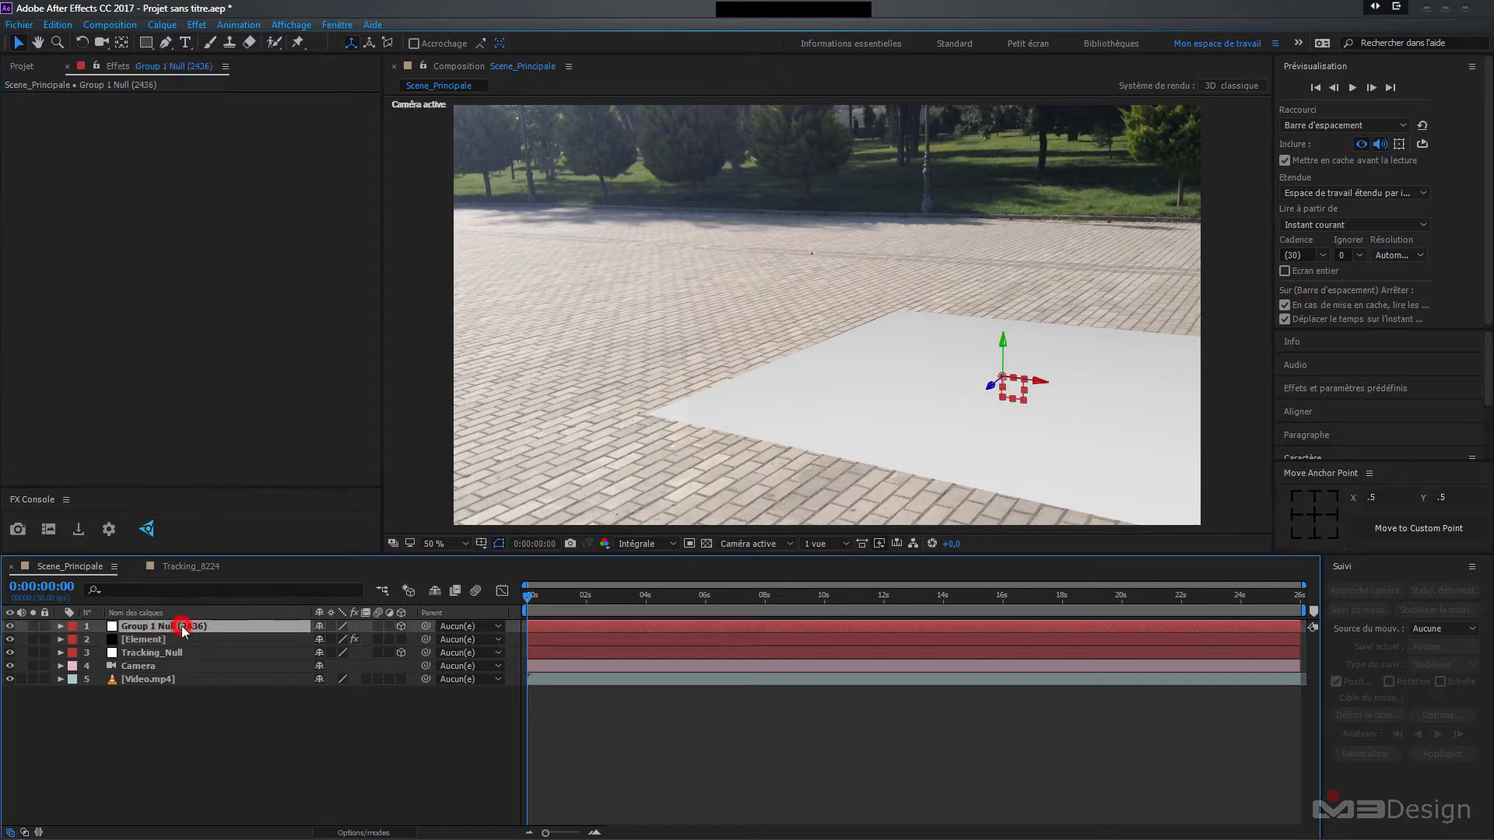
pyautogui.rightClick(180, 625)
pyautogui.click(245, 824)
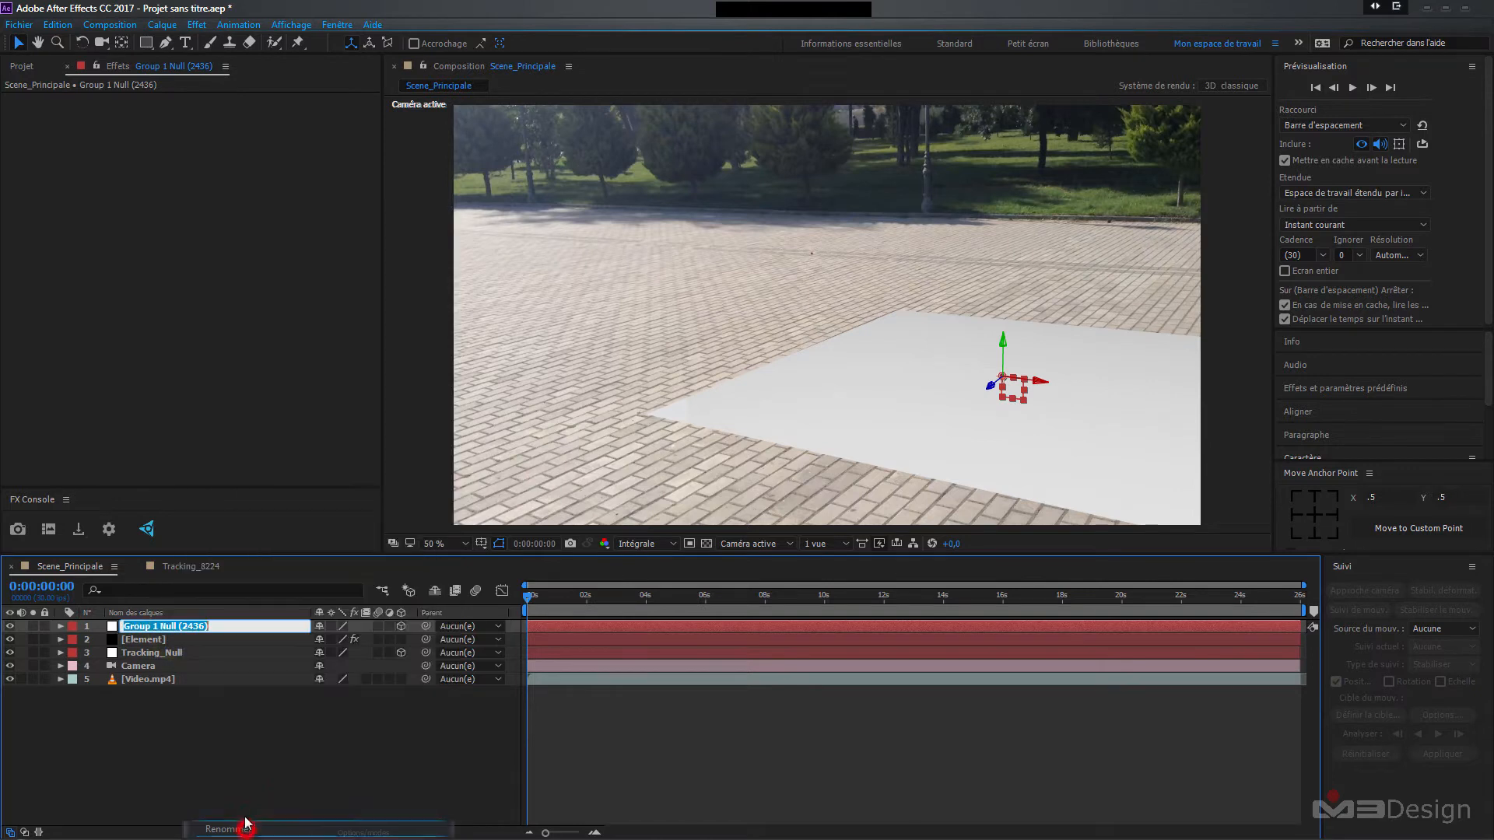
pyautogui.write('S')
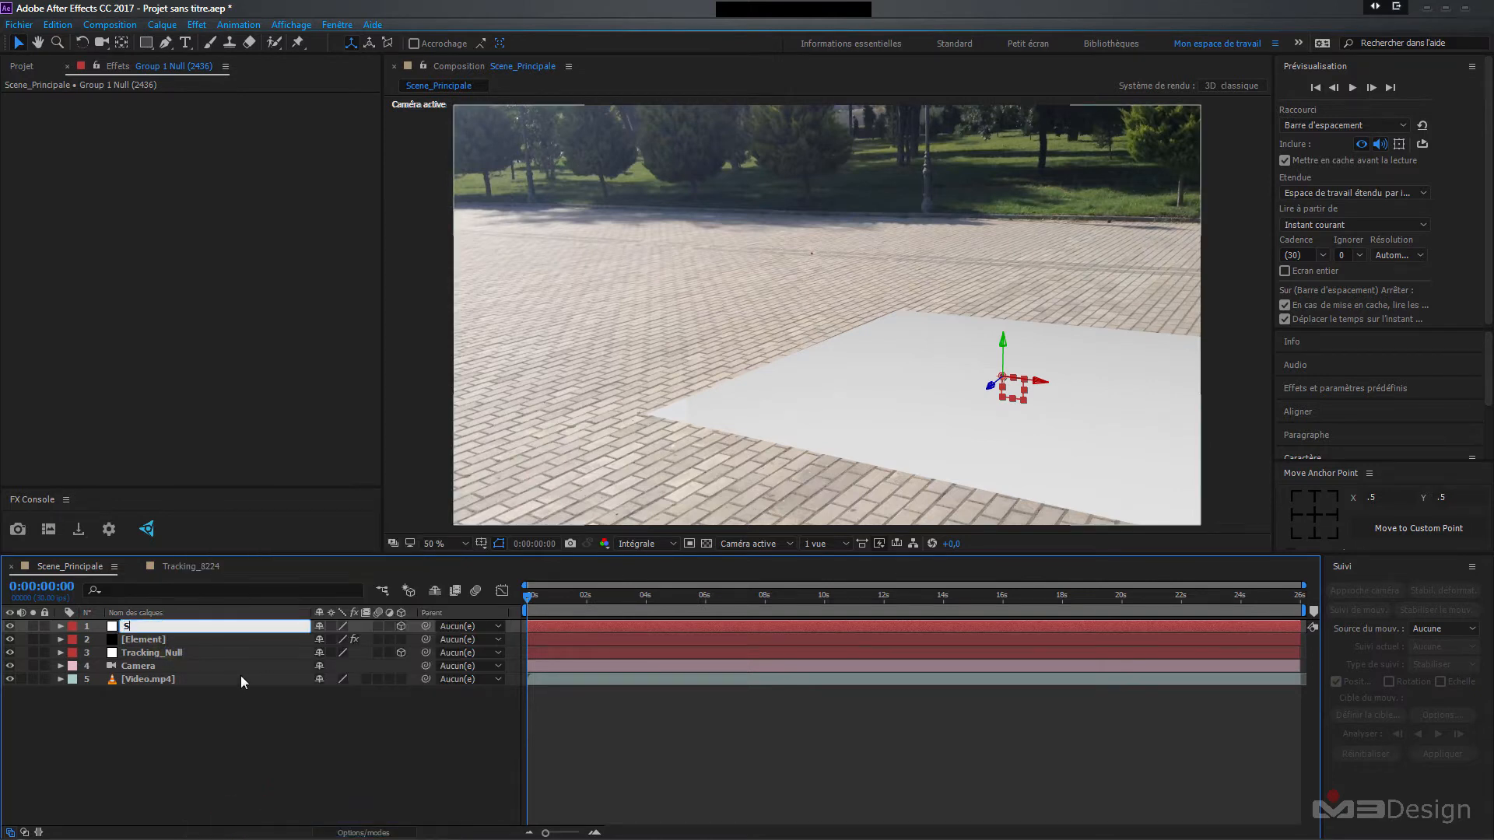
pyautogui.write('ol_Nu')
pyautogui.click(147, 751)
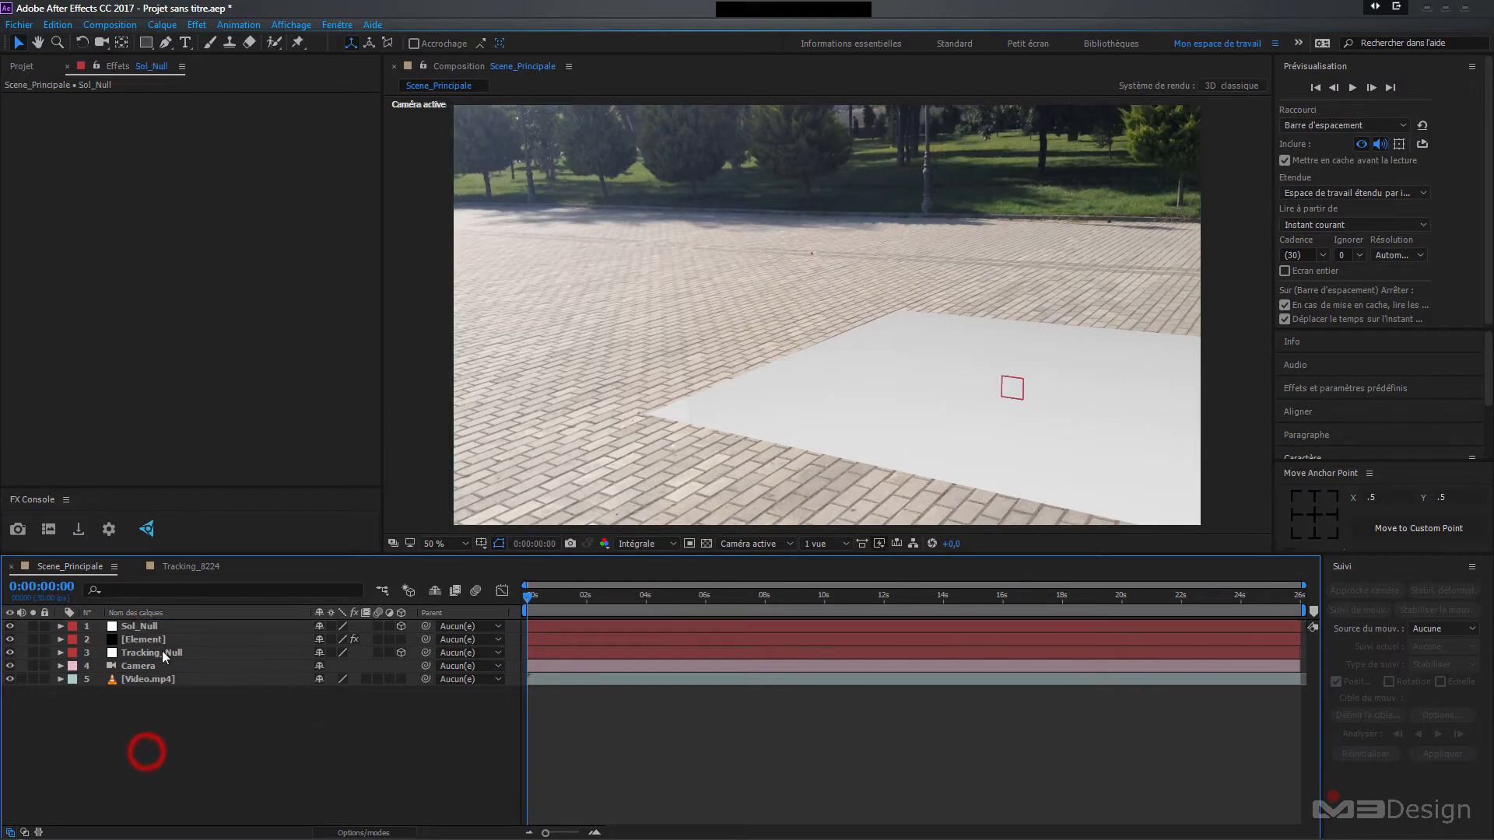
# - Copy the Position property of Tracking_Null and paste it onto the Position of Sol_Null
pyautogui.click(150, 653)
pyautogui.press('p')
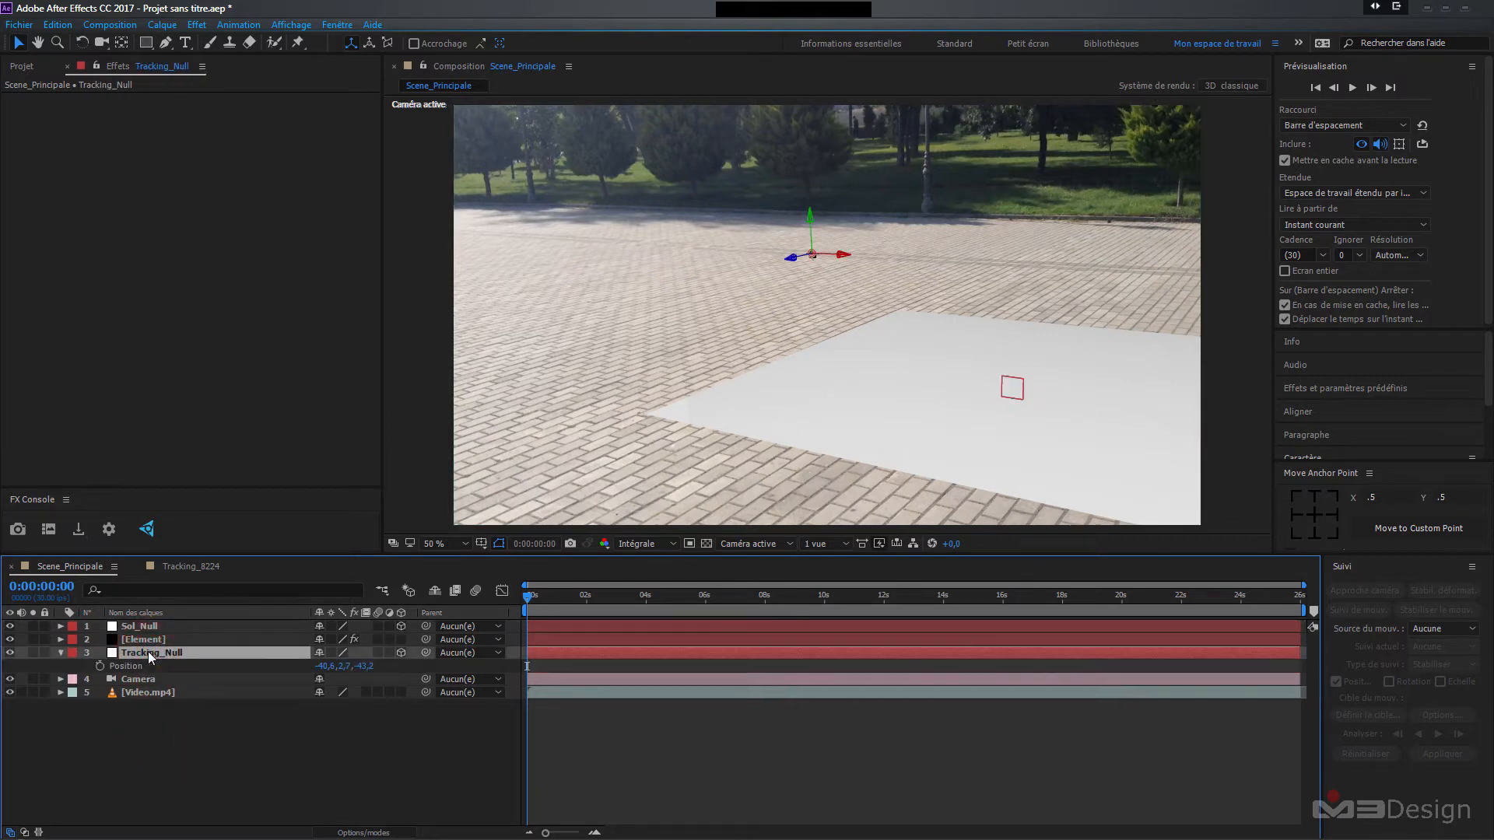
pyautogui.click(126, 667)
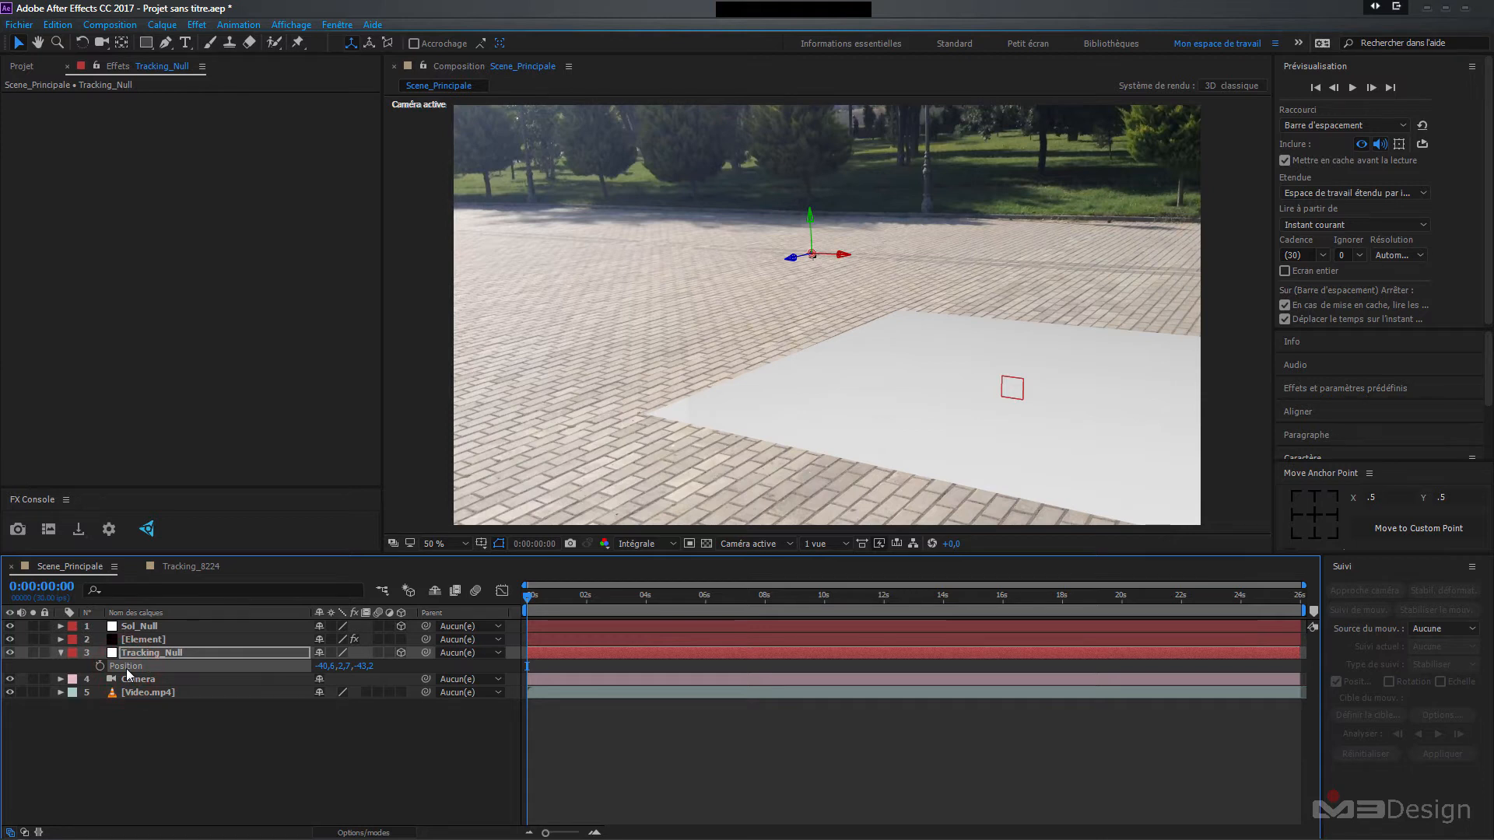
pyautogui.click(118, 626)
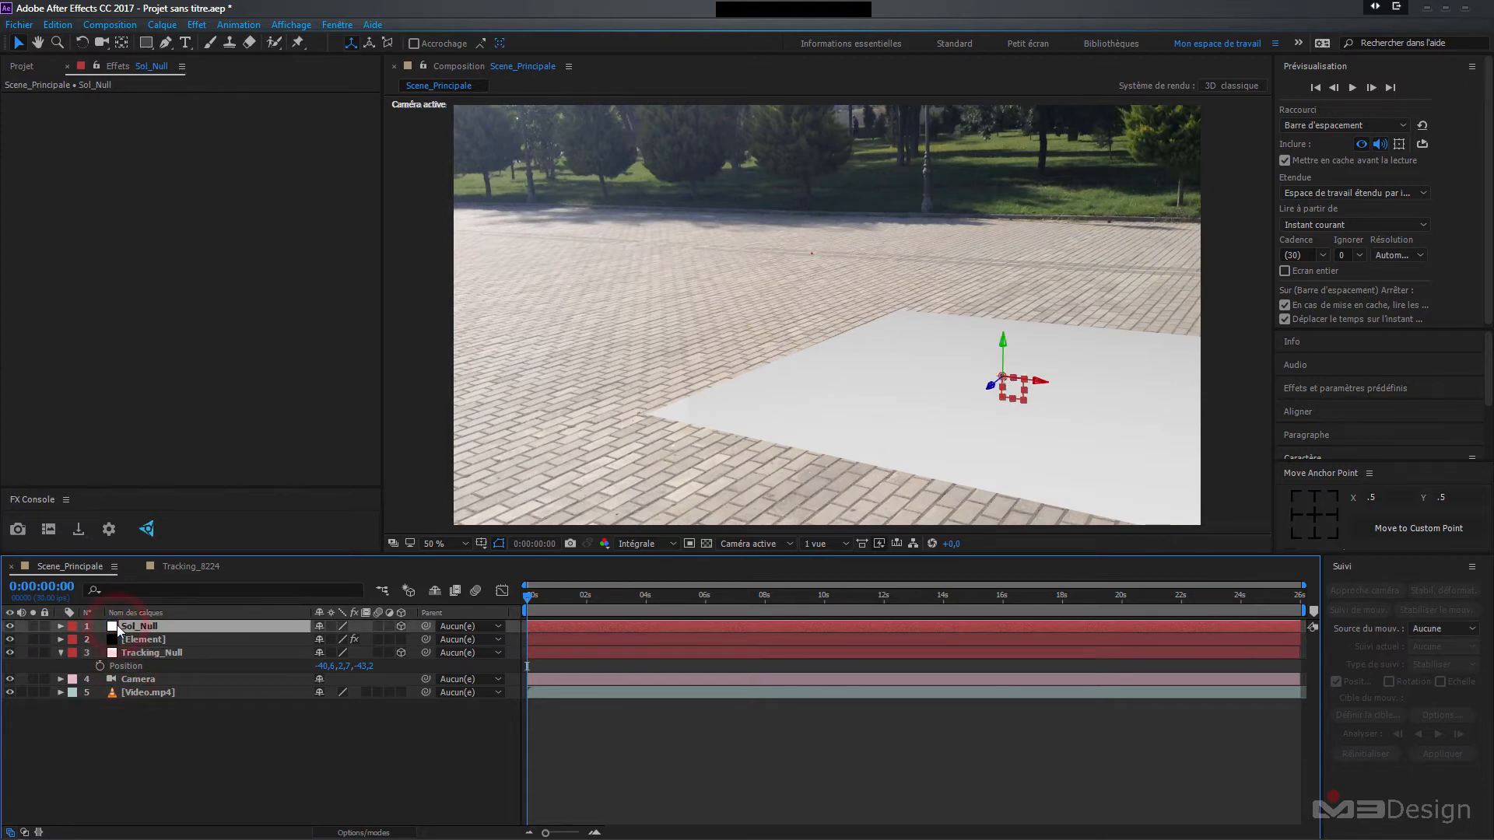
pyautogui.press('p')
pyautogui.click(122, 640)
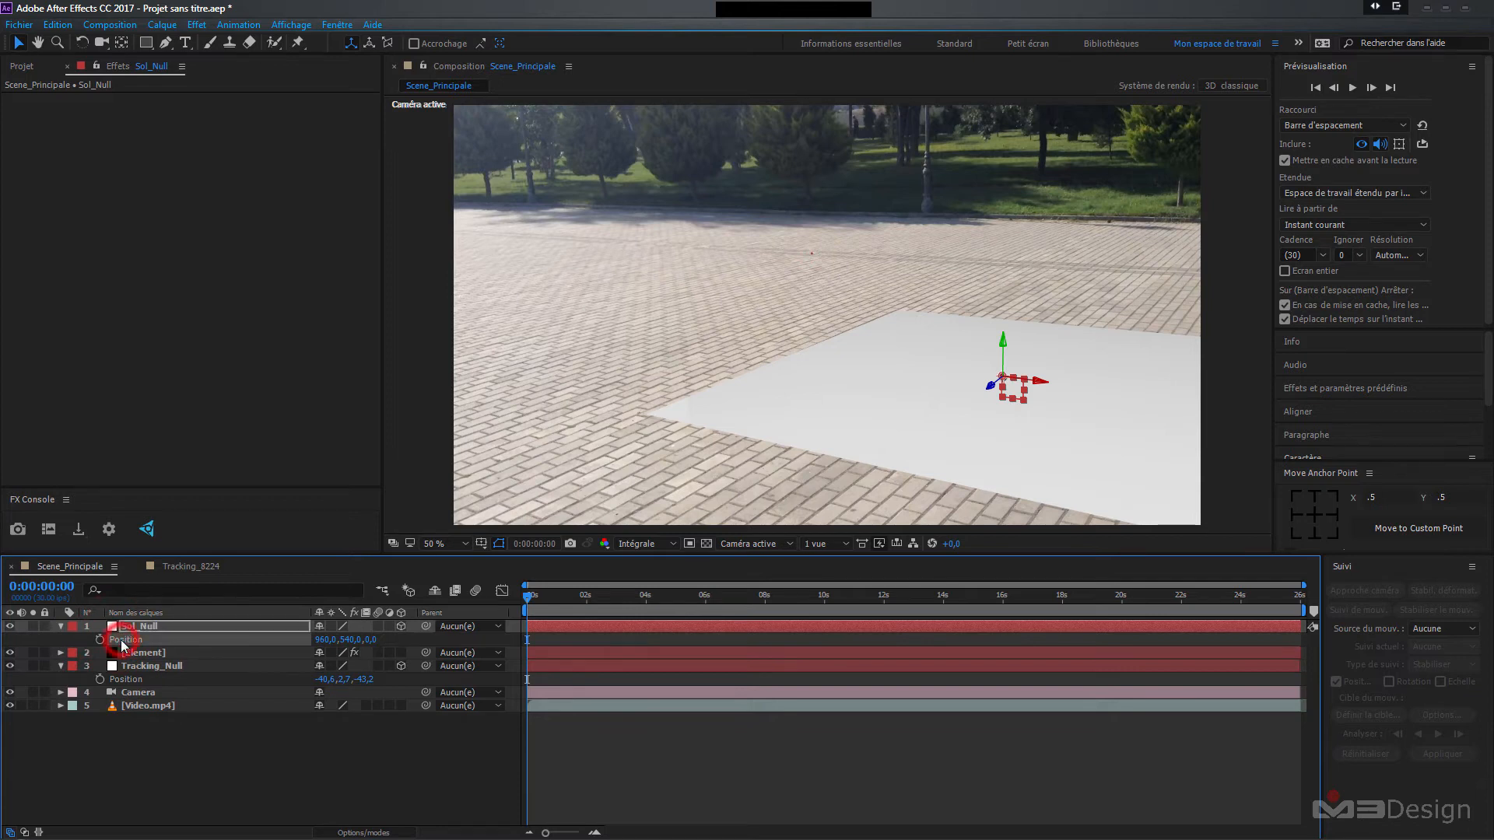
pyautogui.hotkey('ctrl', 'v')
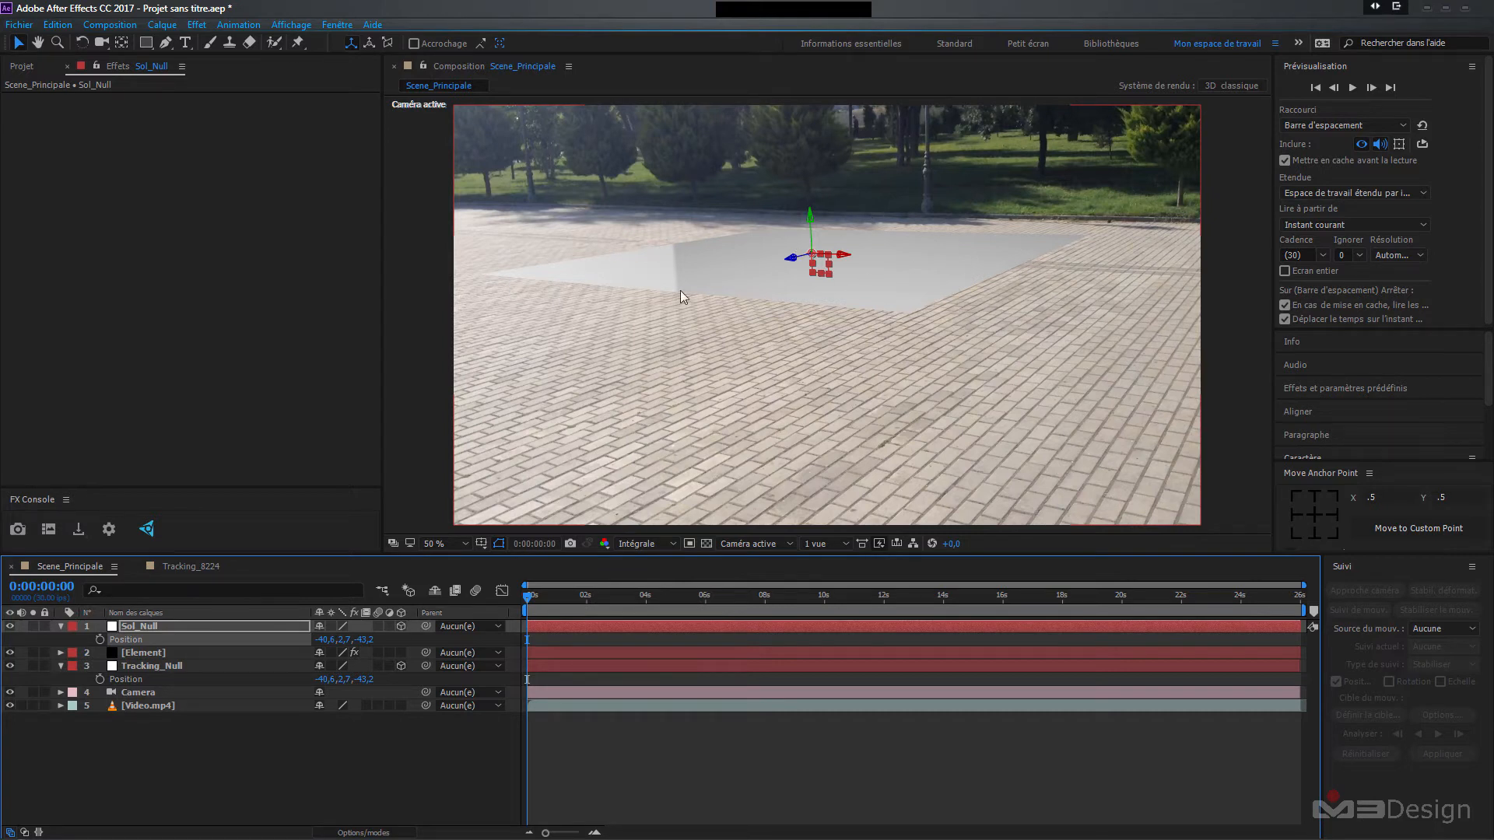
# - In the Element layer's Scene Setup, set the plane model's scale to 2000% along X and Z, and apply the scene
pyautogui.click(155, 653)
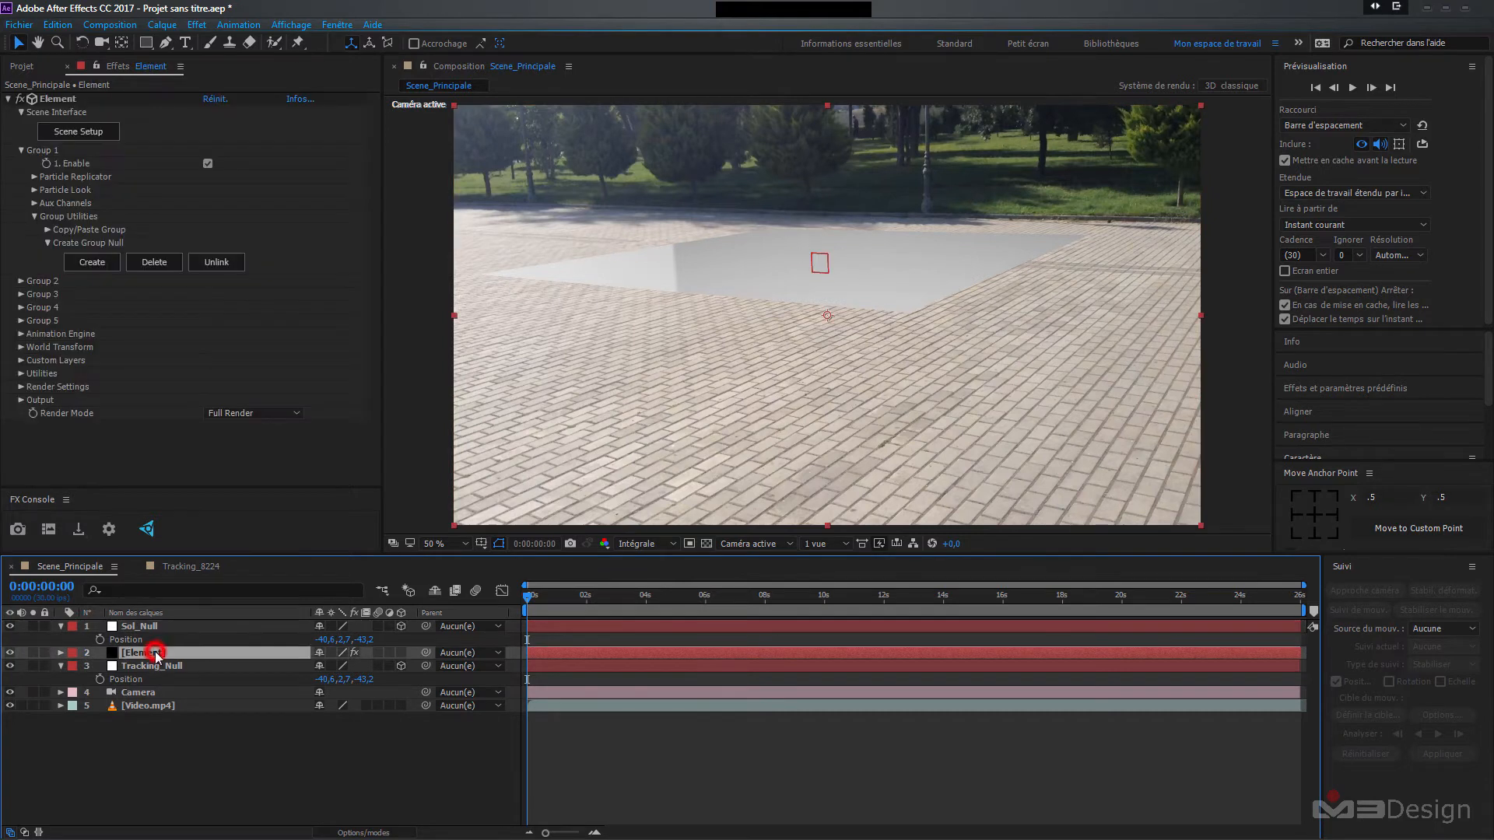
pyautogui.click(77, 132)
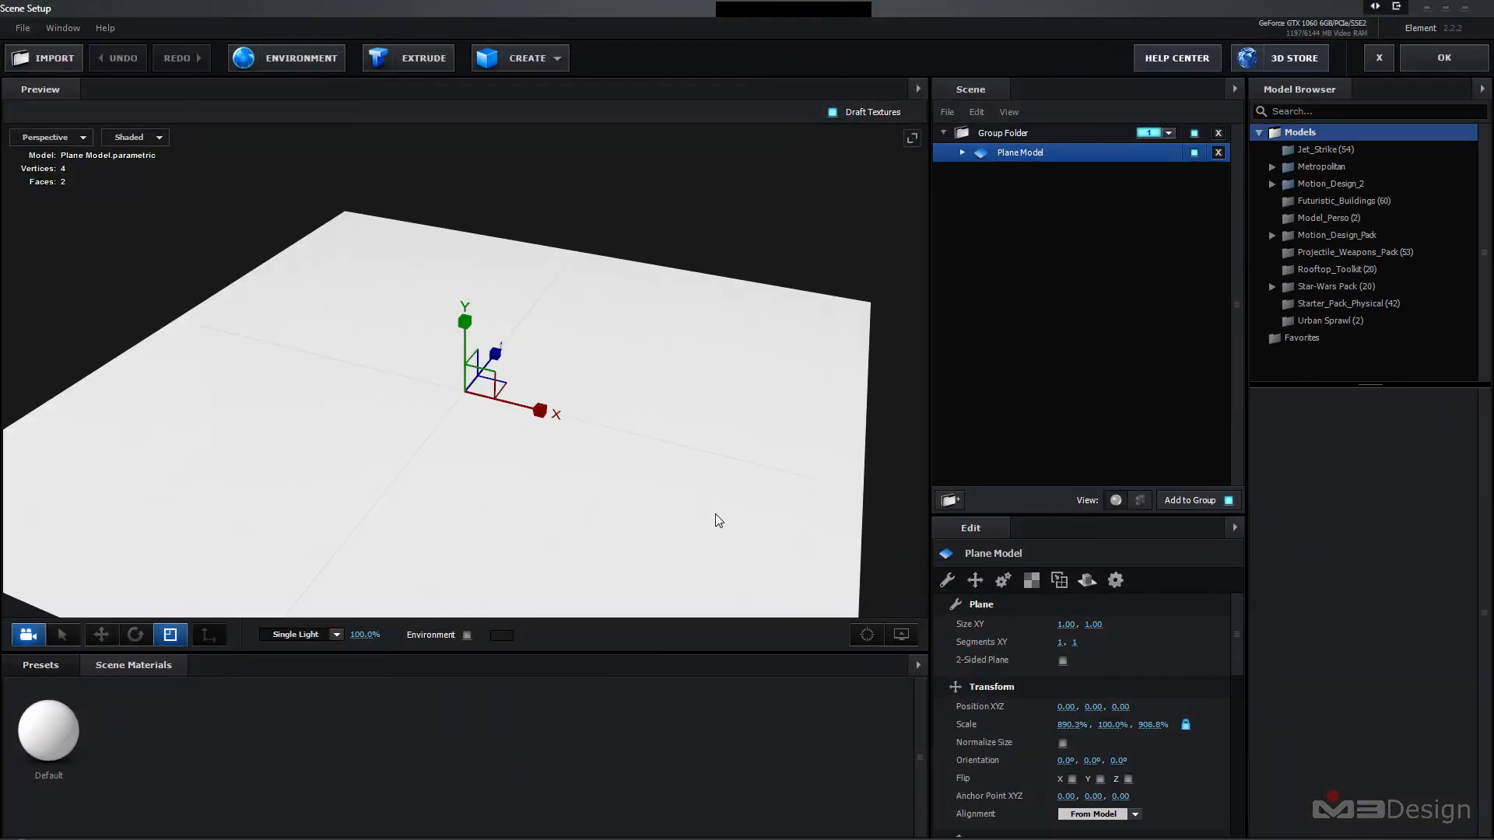
pyautogui.click(1186, 727)
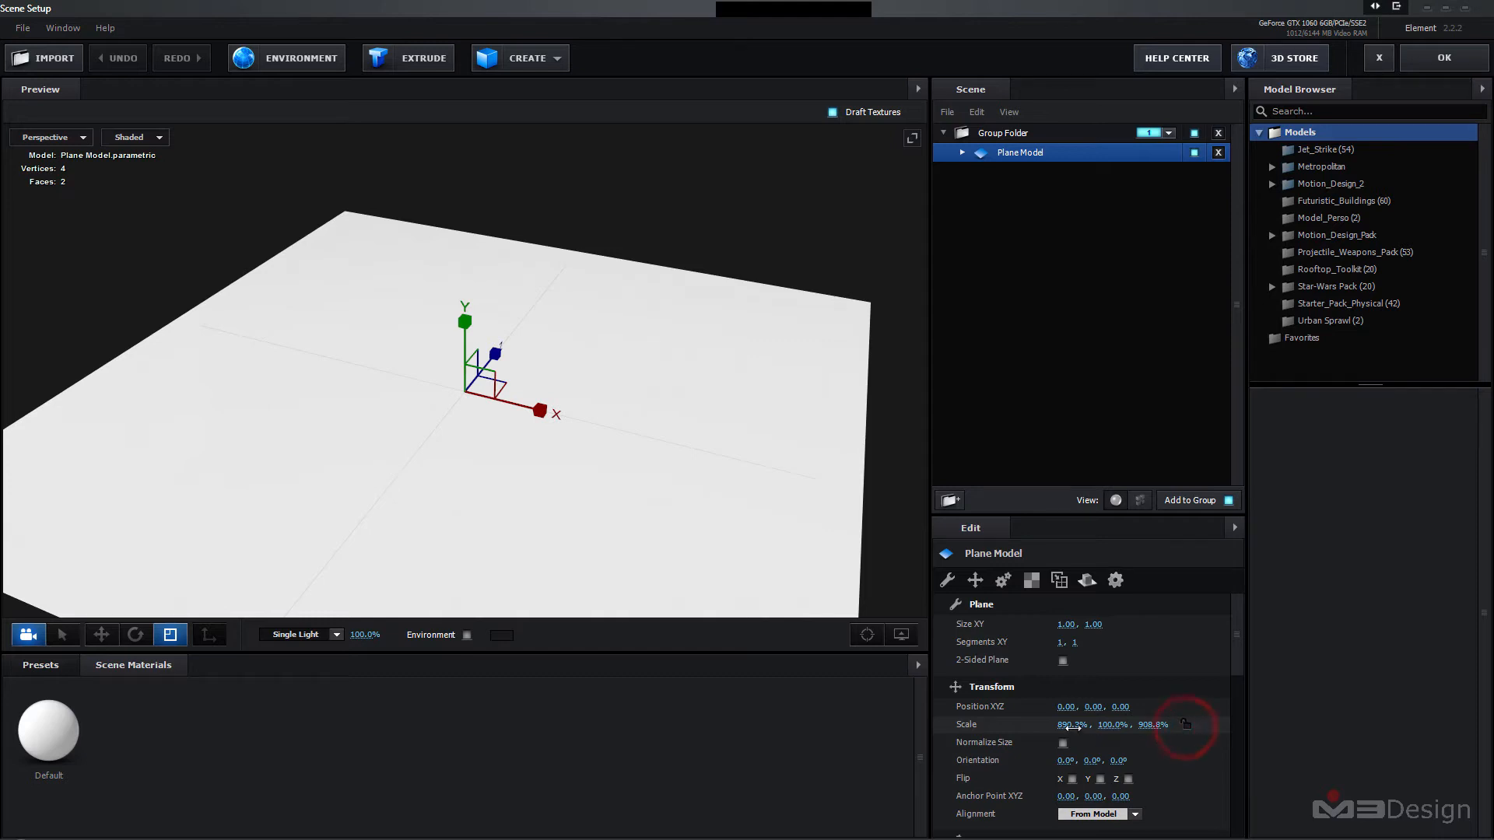
pyautogui.click(1073, 727)
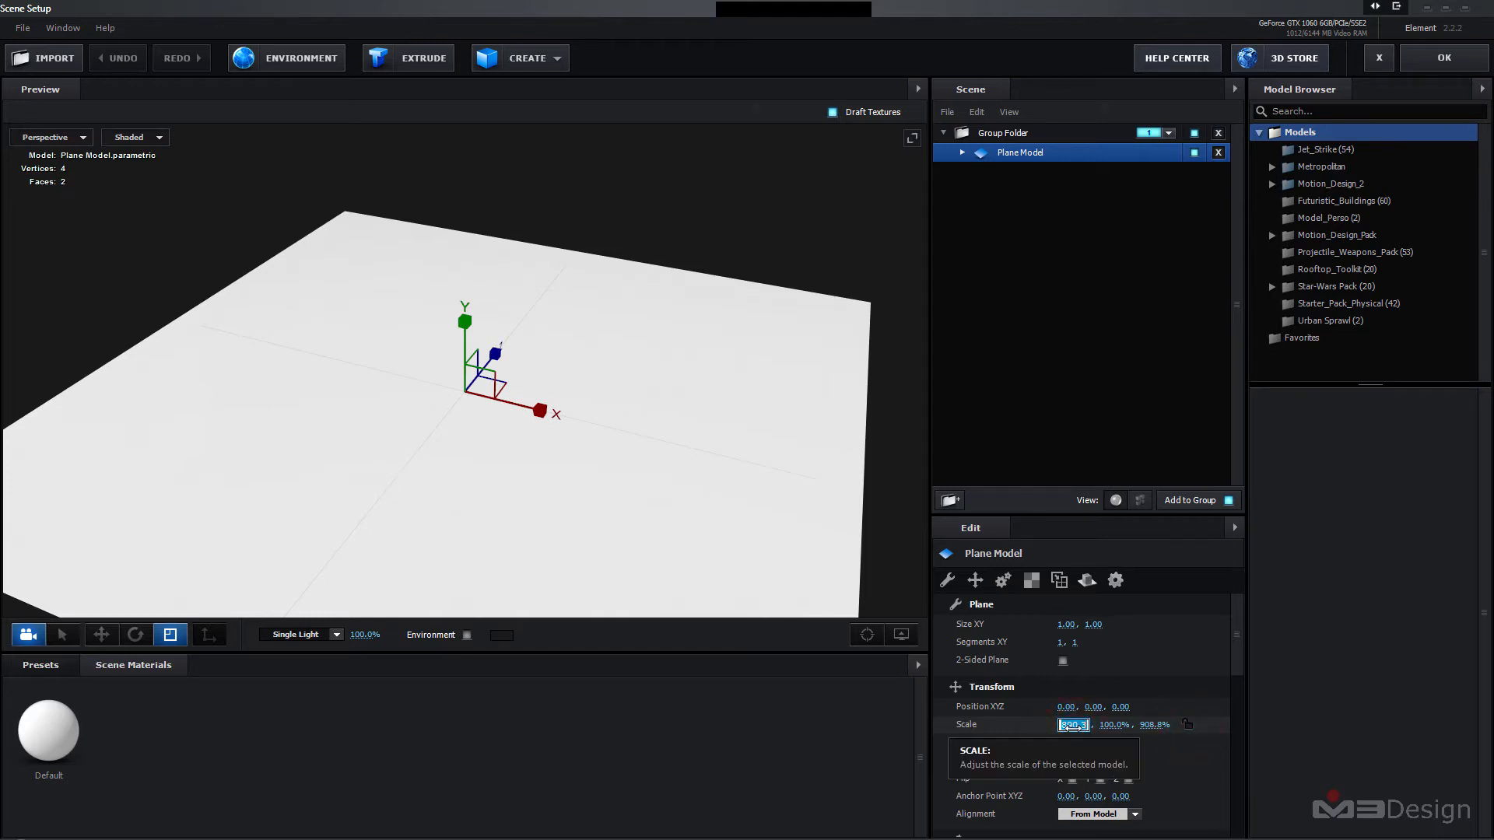
pyautogui.write('2000')
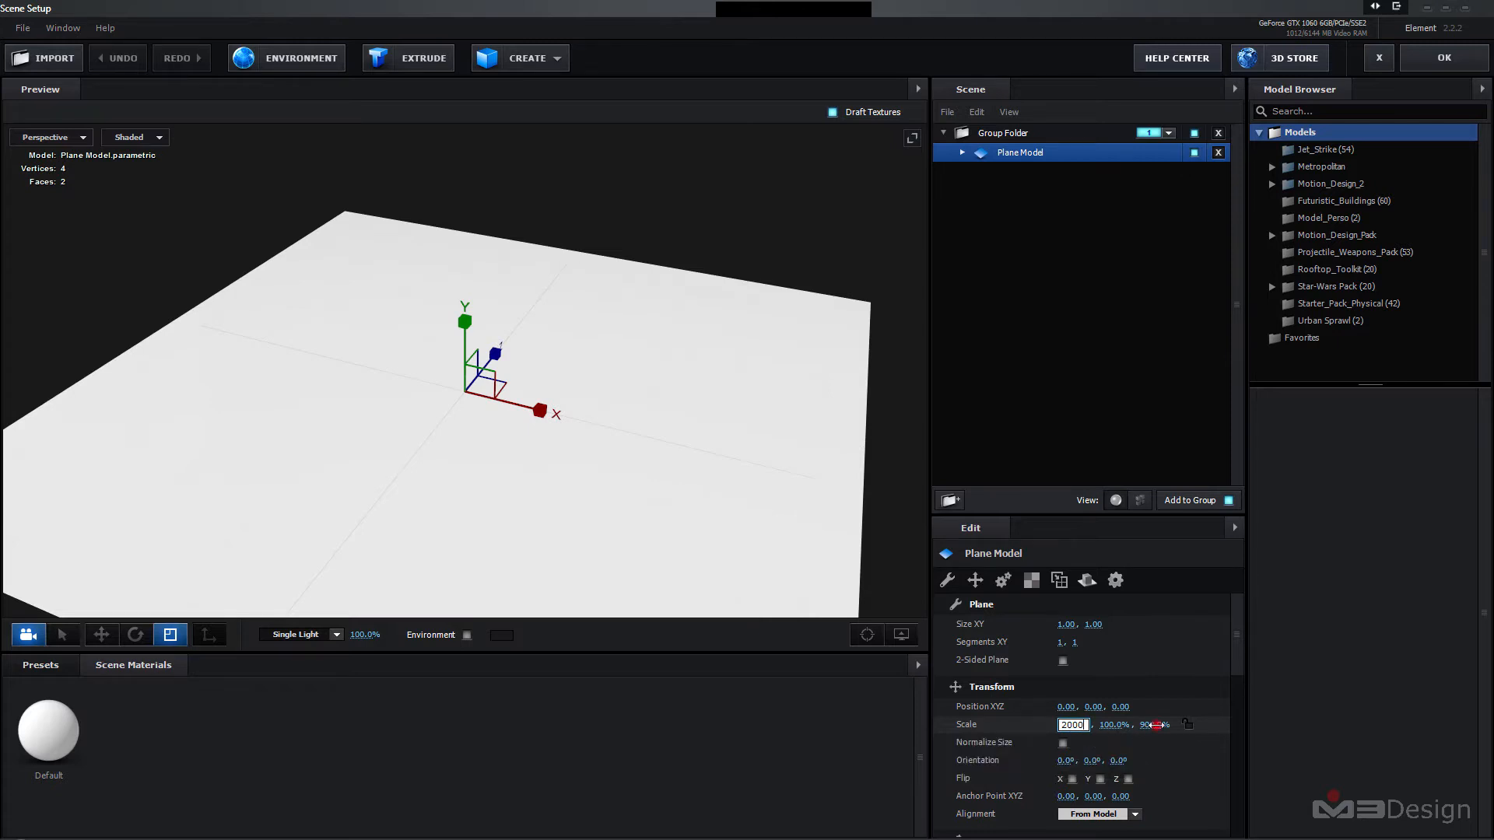
pyautogui.click(1156, 725)
pyautogui.write('2000')
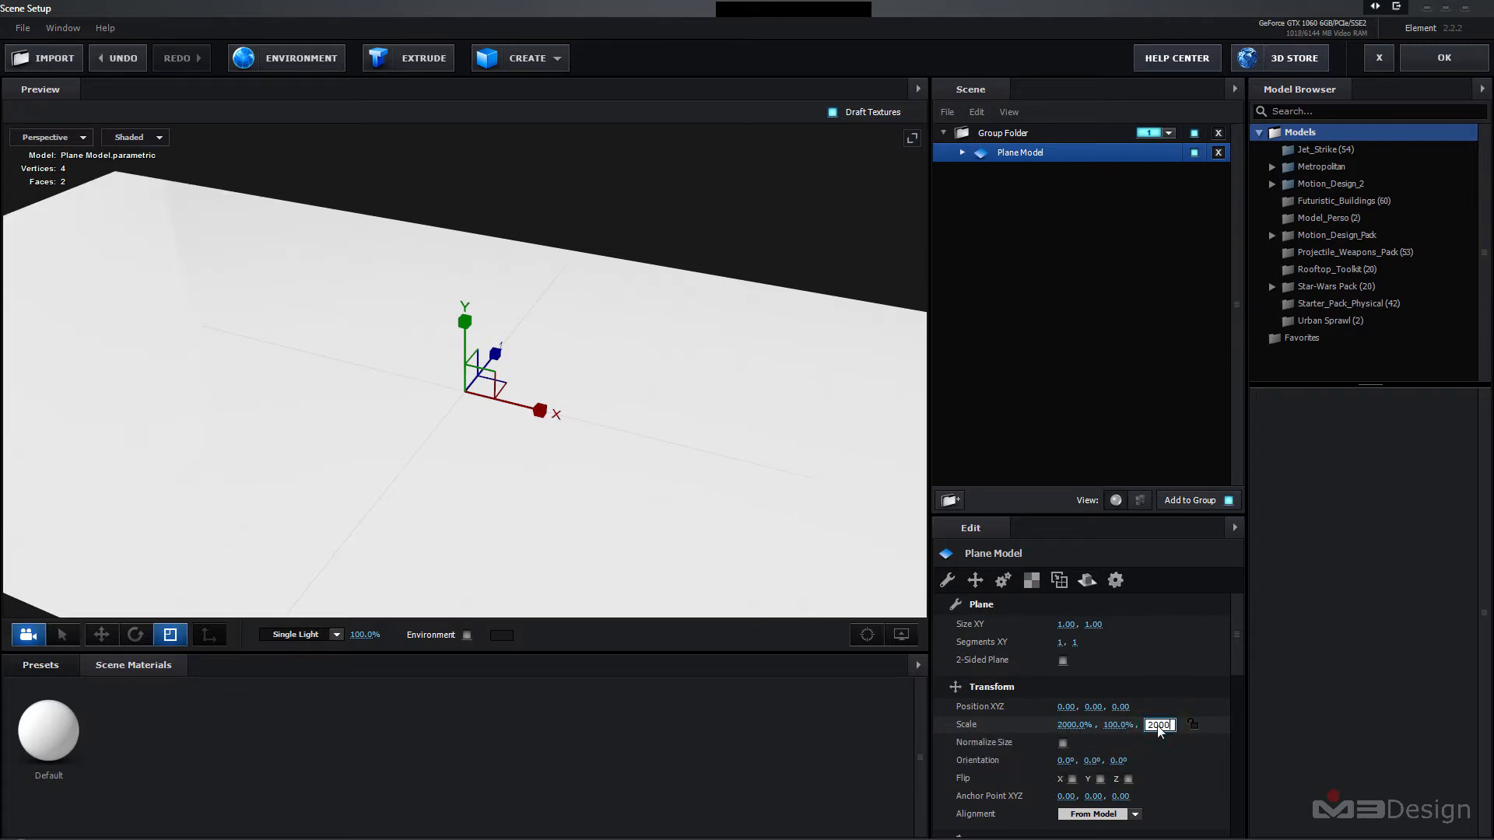
pyautogui.click(1175, 751)
pyautogui.click(1196, 725)
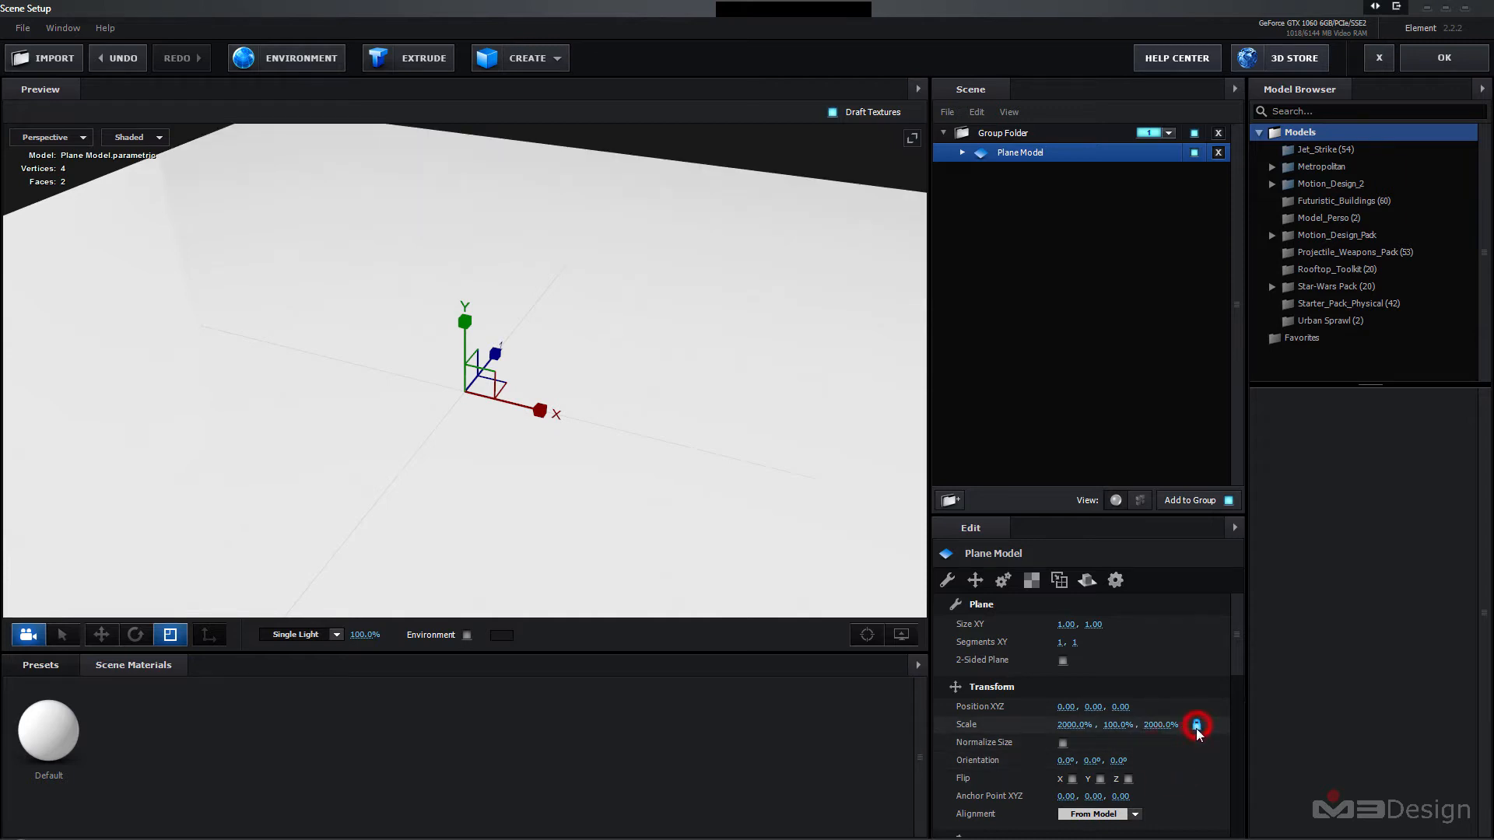
pyautogui.click(1447, 56)
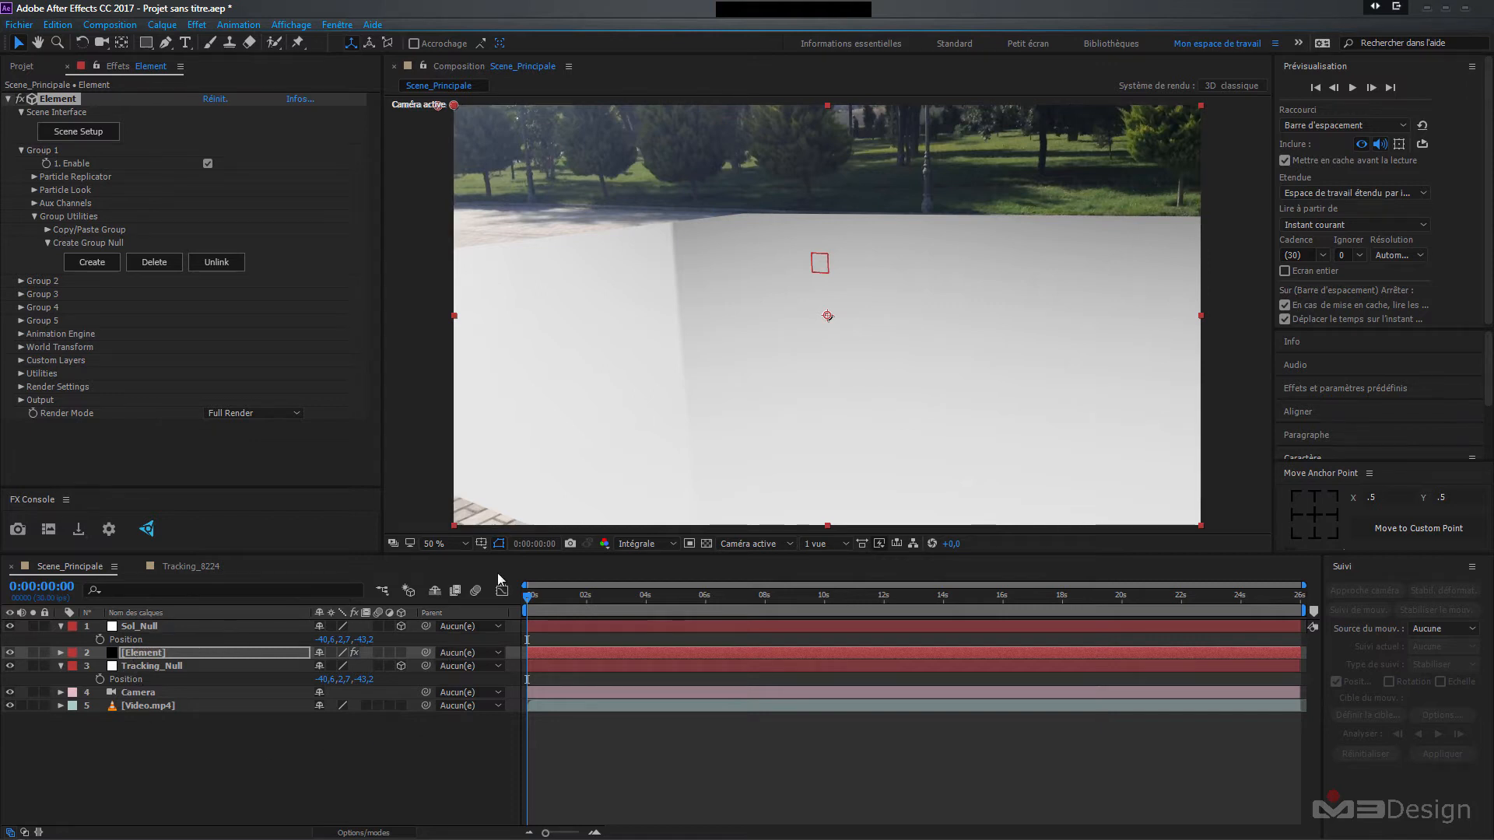
# - Assign a preset material to the plane model that lets the video's paving show through, and apply the scene
pyautogui.click(69, 132)
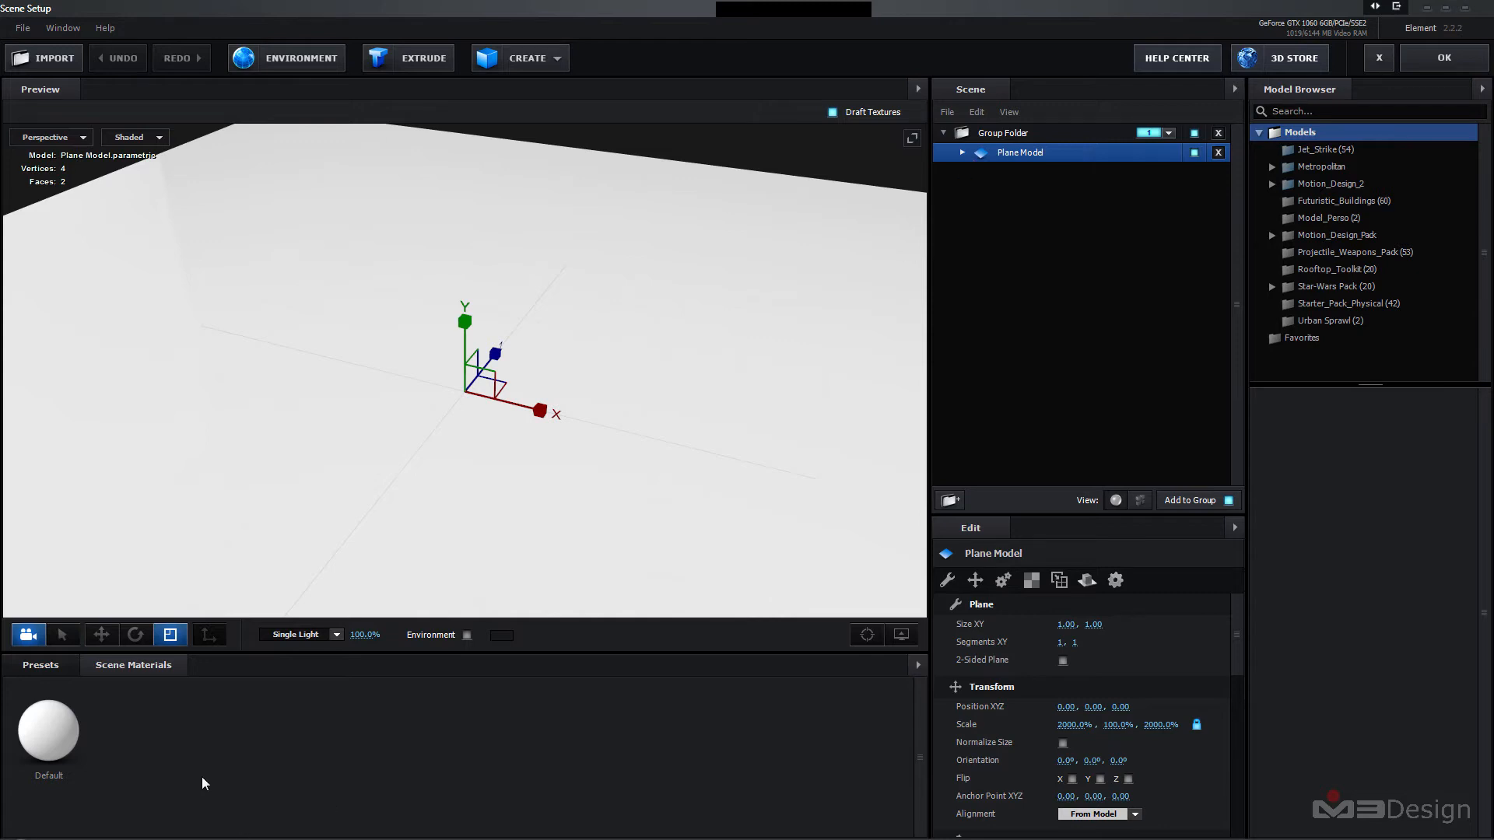
pyautogui.click(25, 667)
pyautogui.click(12, 721)
pyautogui.click(69, 754)
pyautogui.moveTo(289, 822); pyautogui.dragTo(1017, 159)
pyautogui.click(1445, 58)
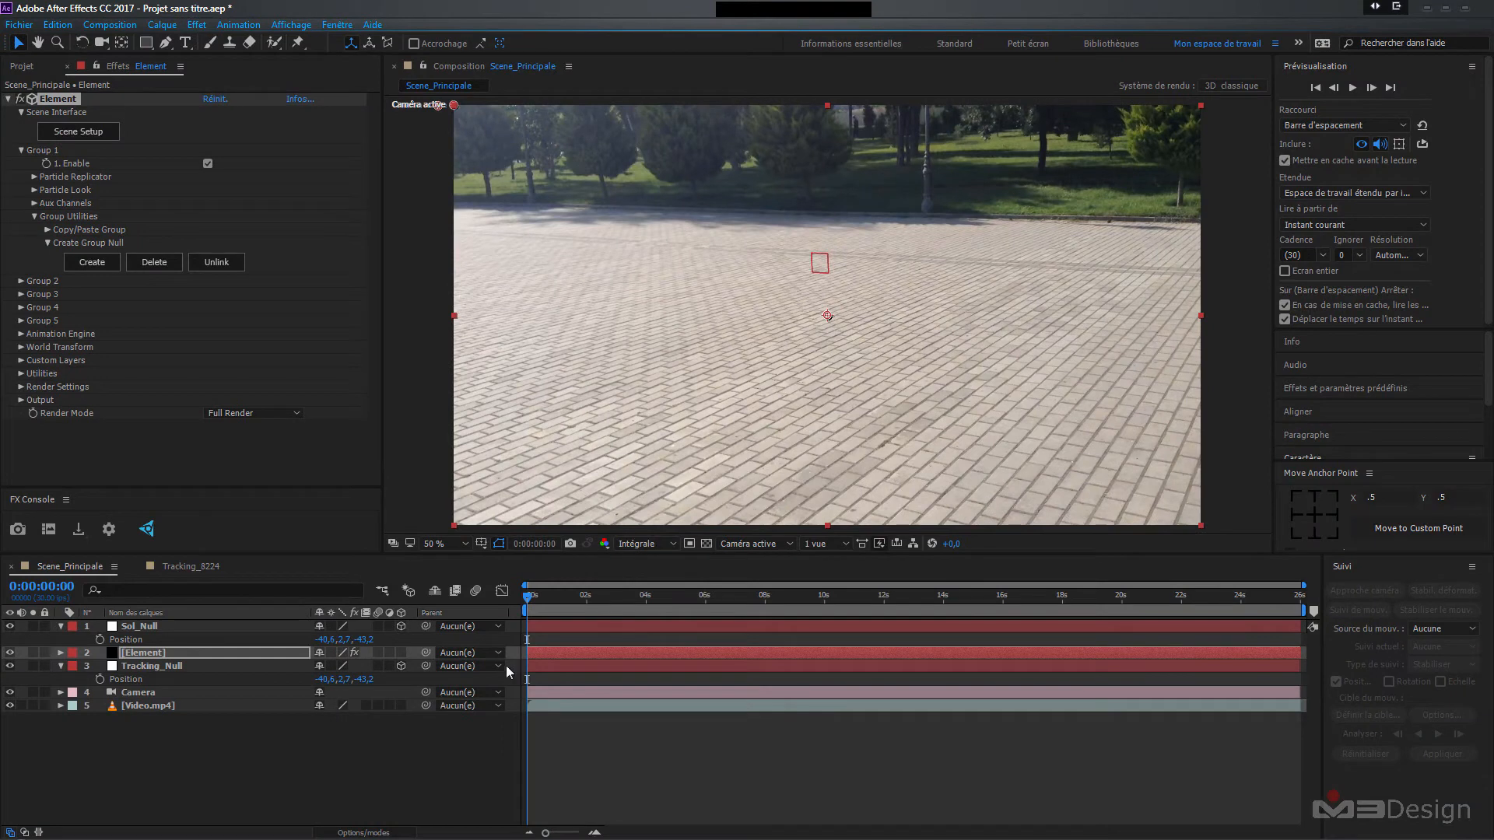
# - Collapse the displayed properties of the Tracking_Null and Sol_Null layers
pyautogui.click(92, 769)
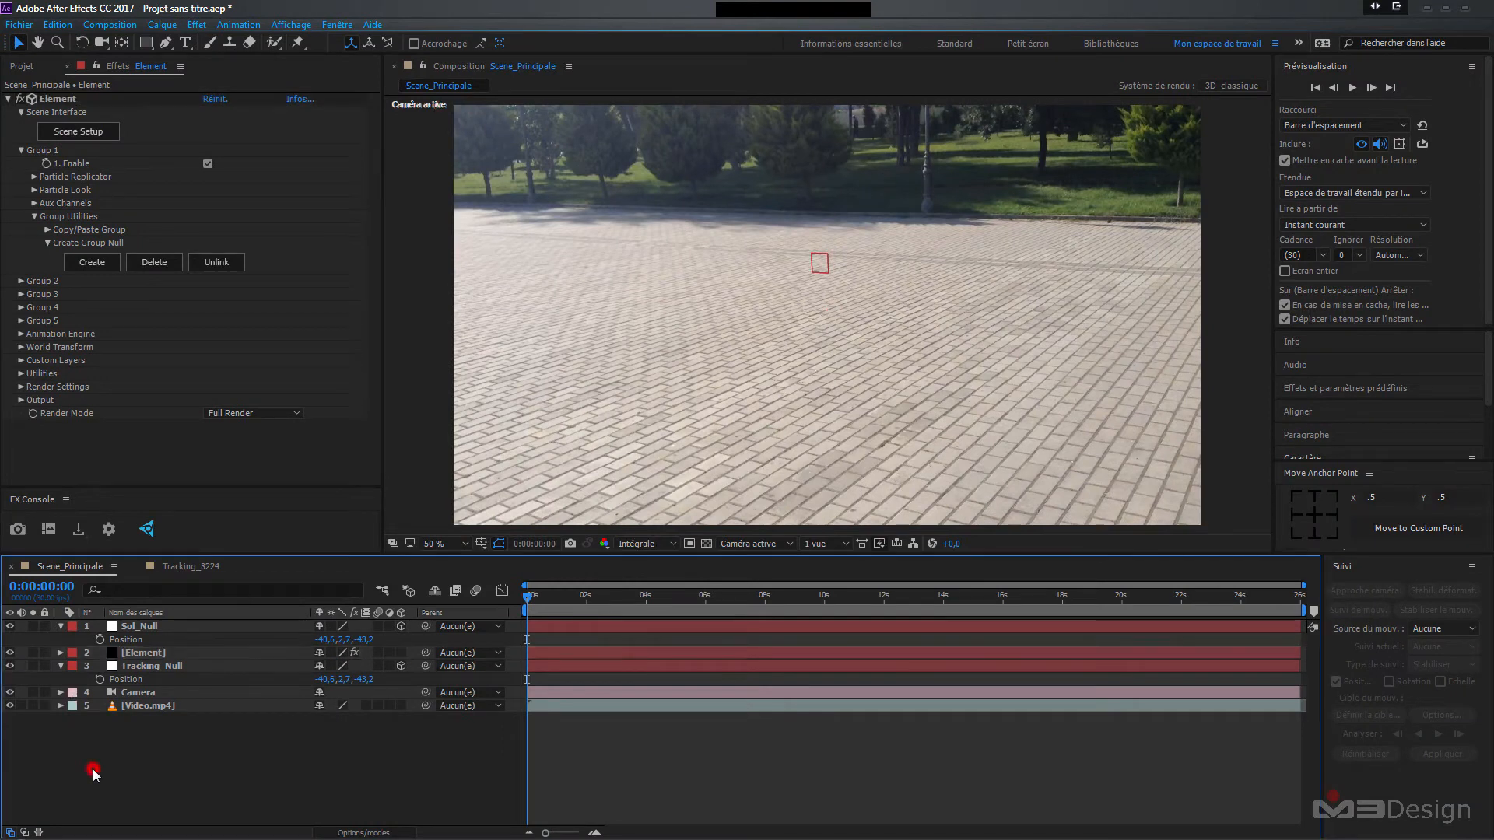
pyautogui.click(61, 666)
pyautogui.click(77, 728)
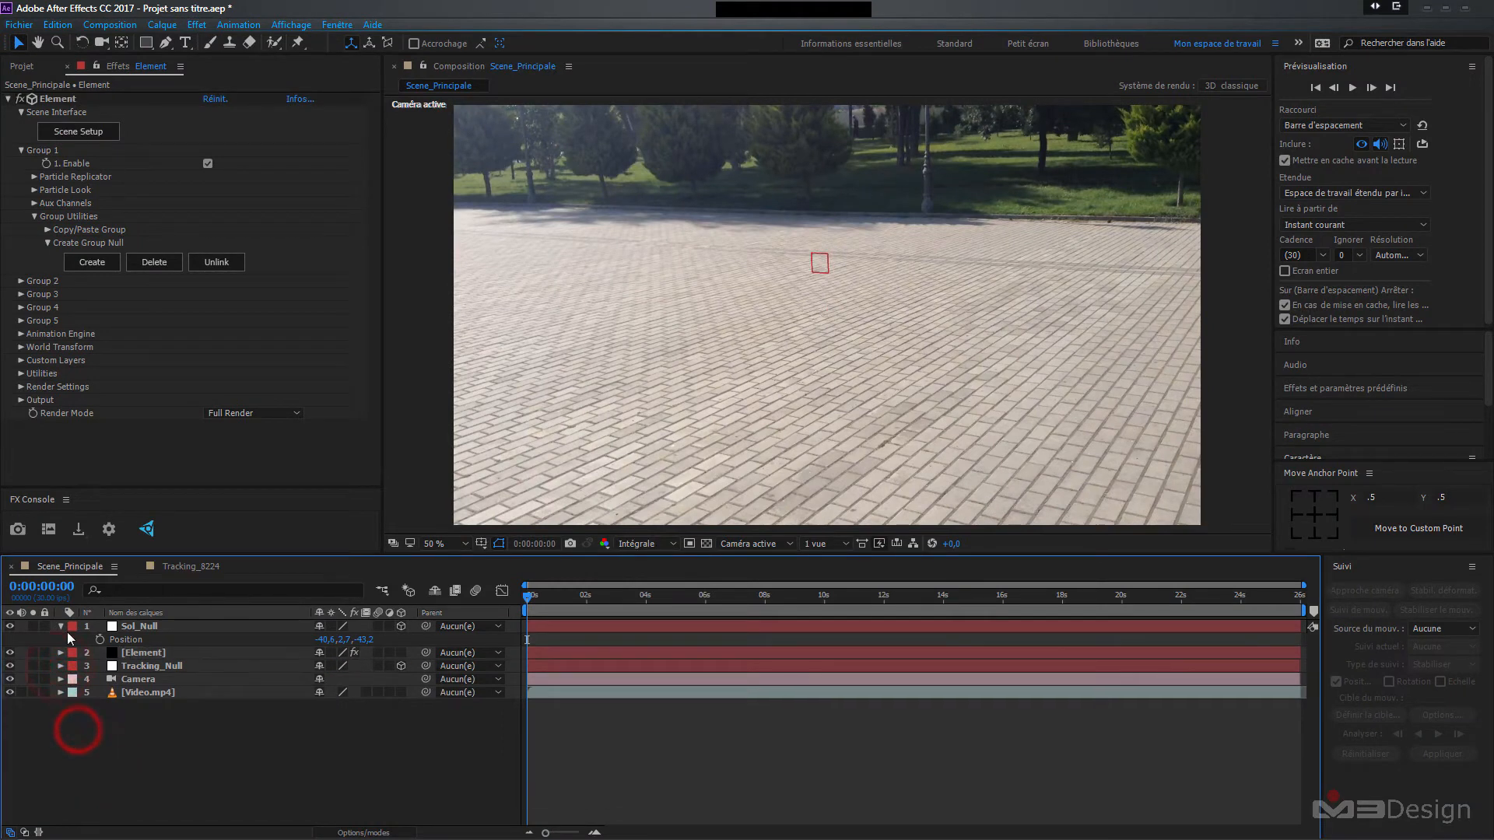
pyautogui.click(62, 628)
pyautogui.click(98, 728)
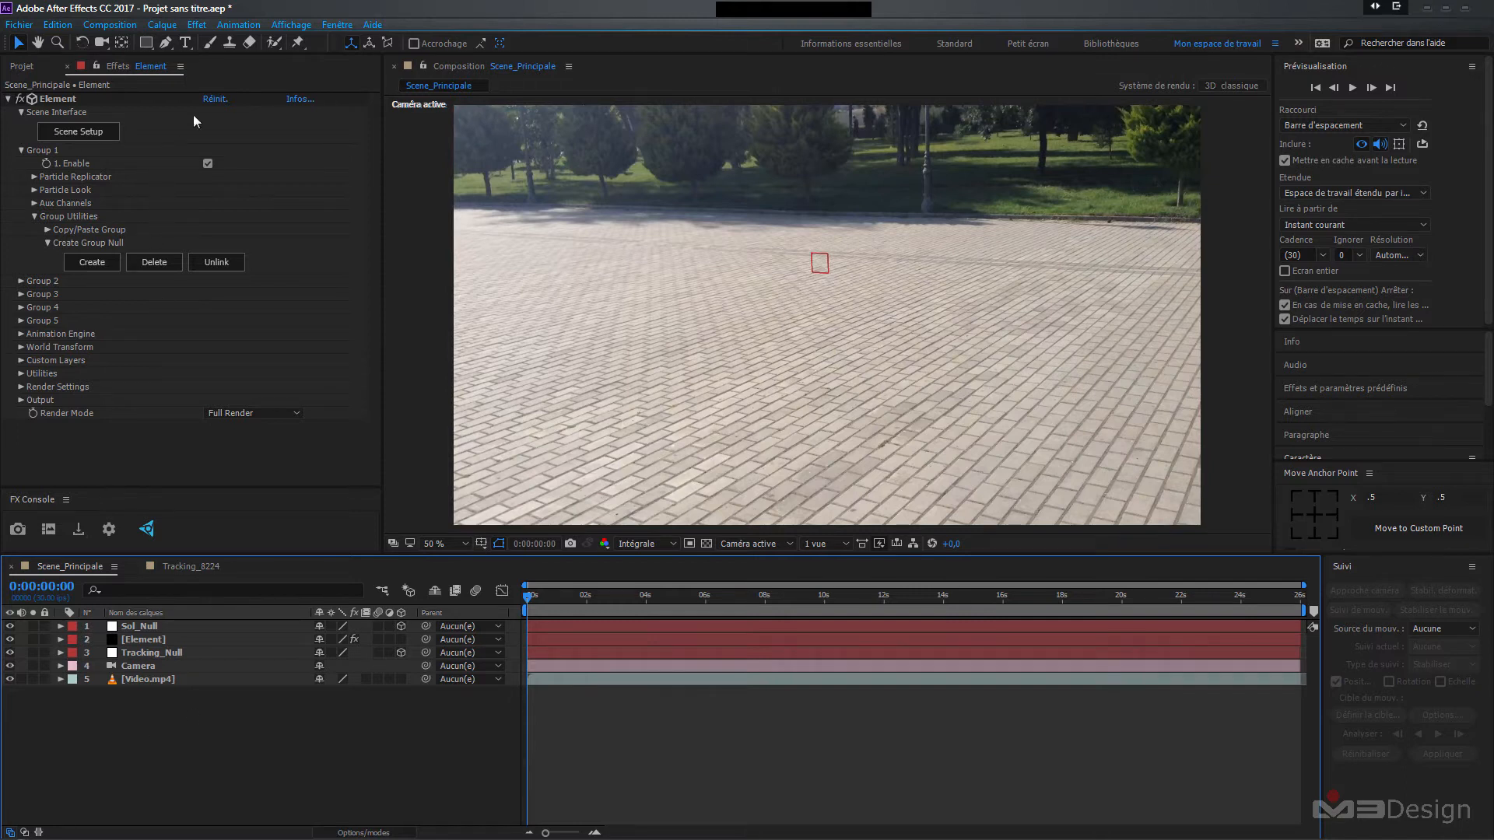
# - Create a text layer in Scene_Principale with the text "T U T O"
pyautogui.rightClick(80, 746)
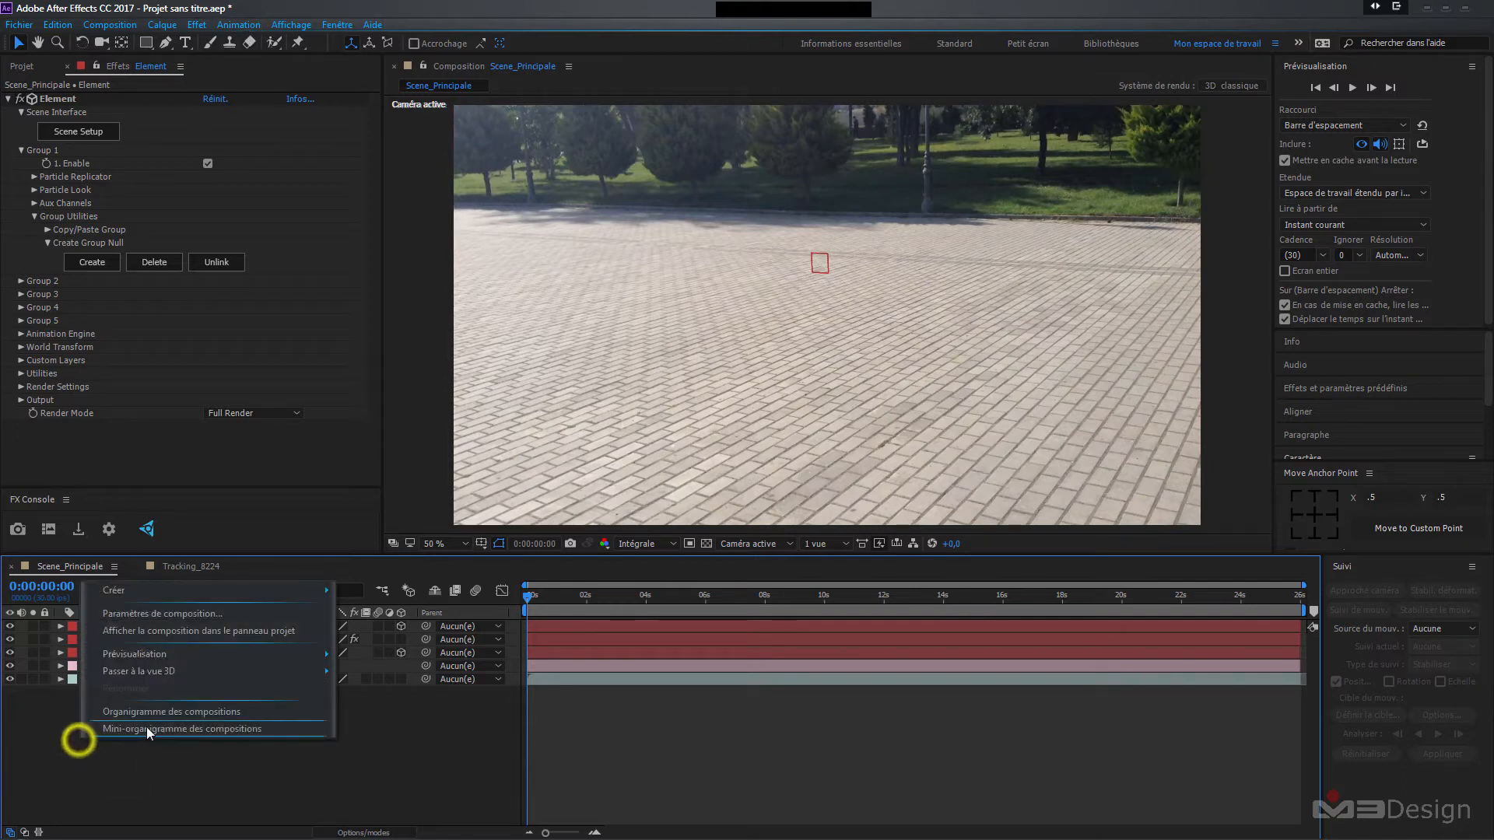
pyautogui.moveTo(235, 590)
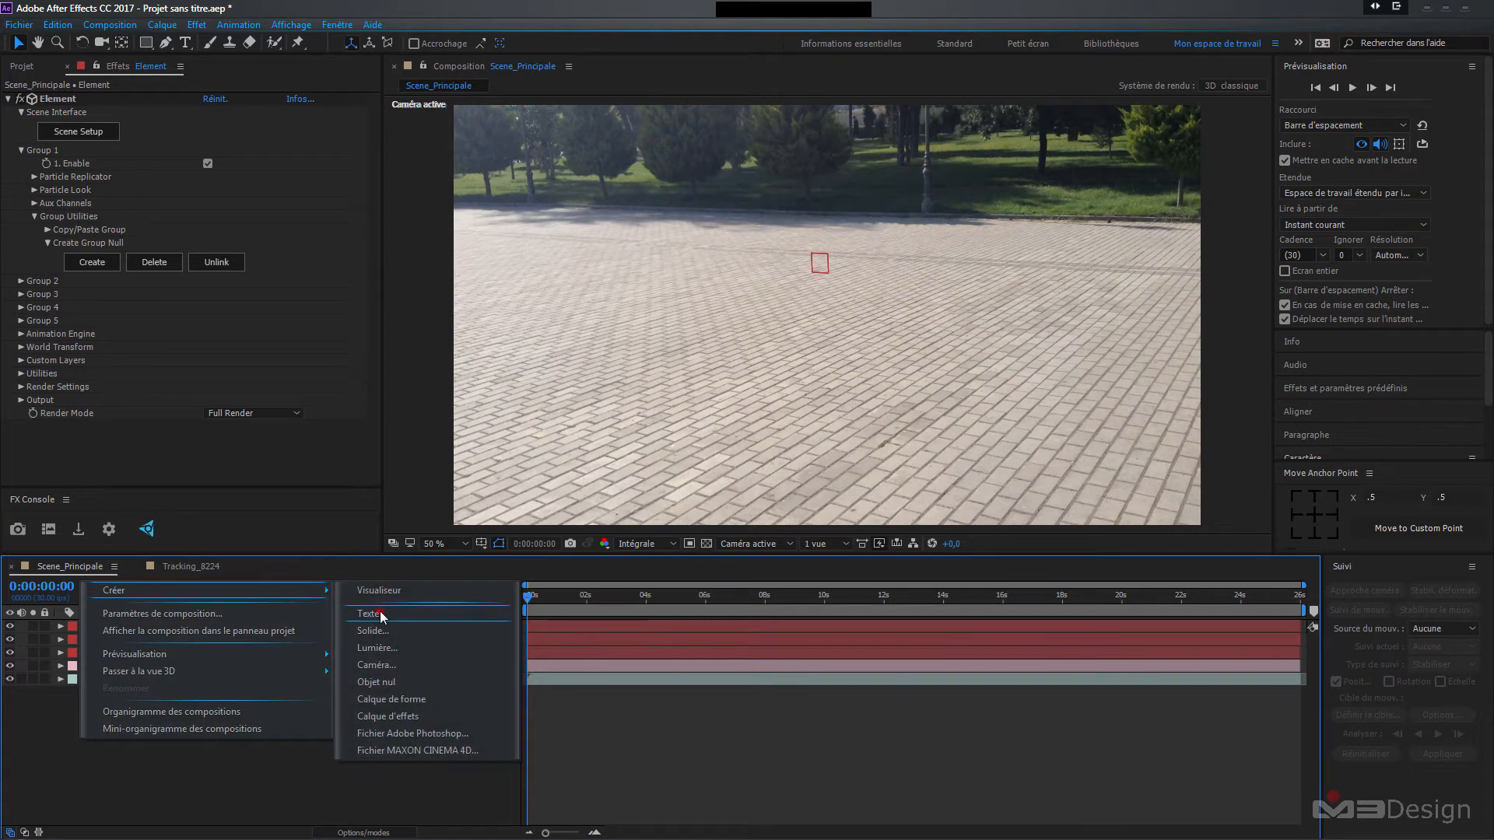
pyautogui.click(379, 613)
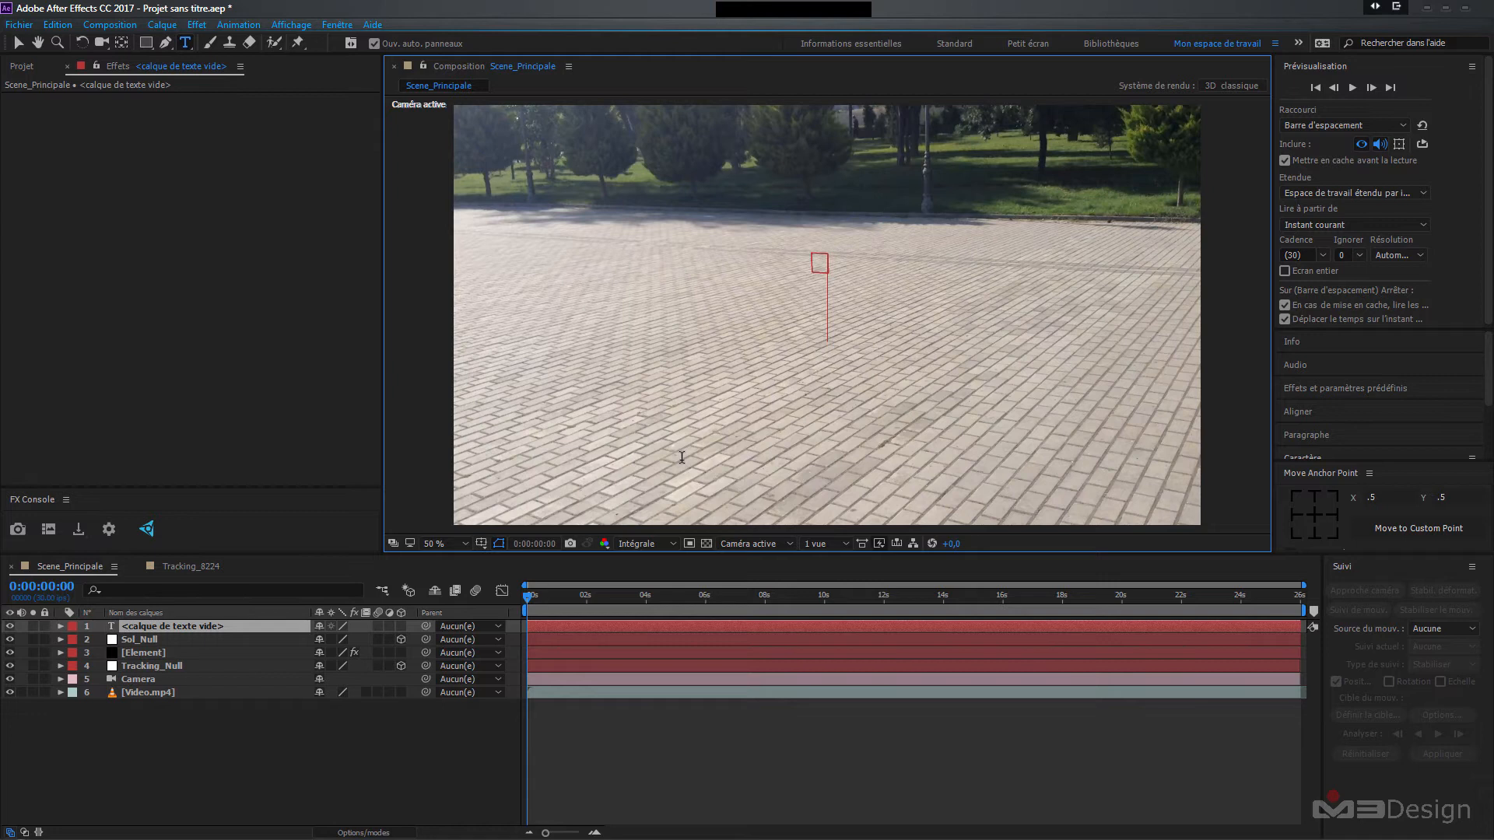
pyautogui.write('T')
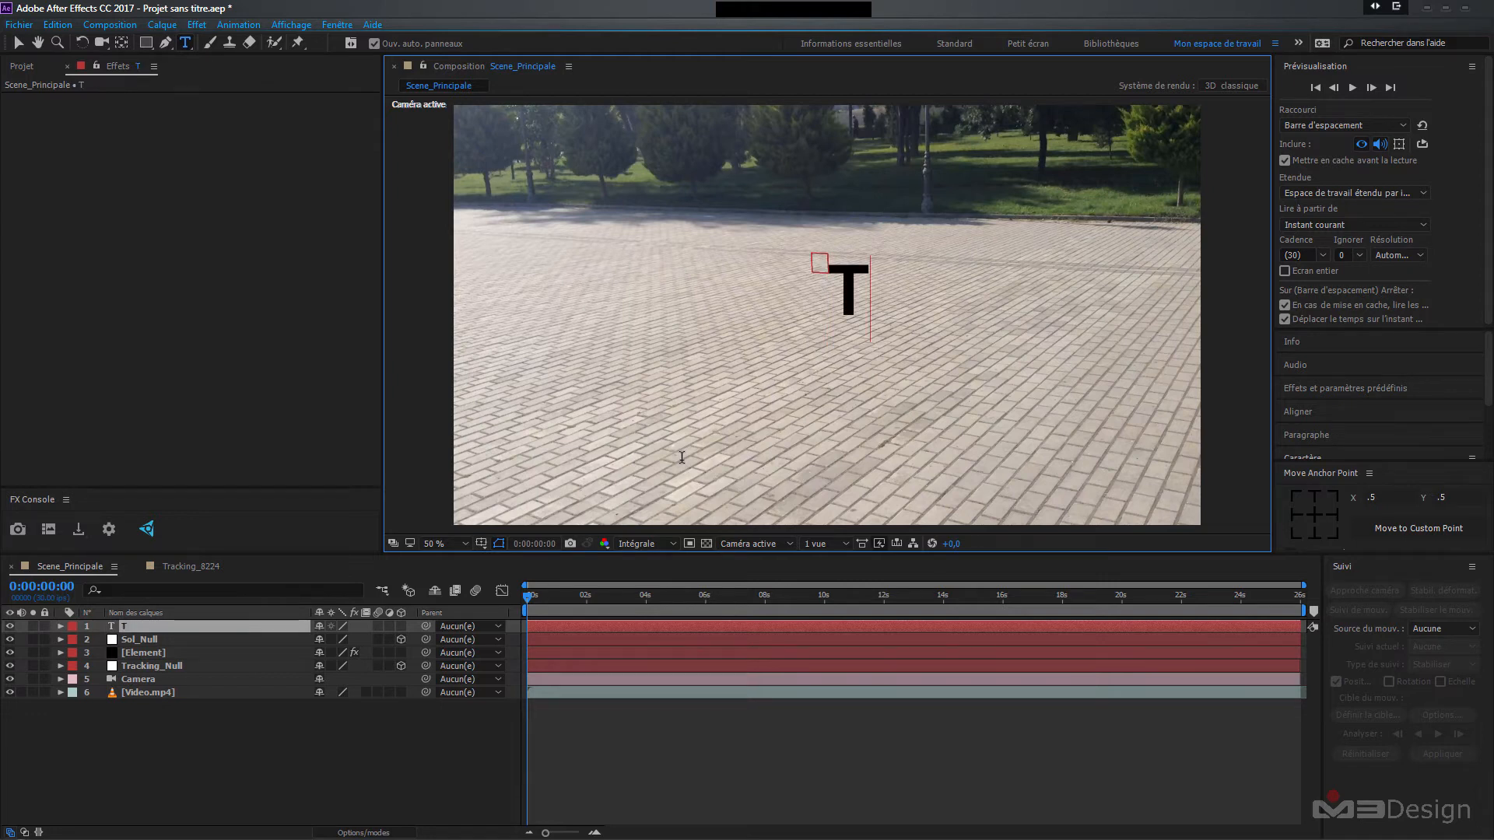
pyautogui.write('U T O')
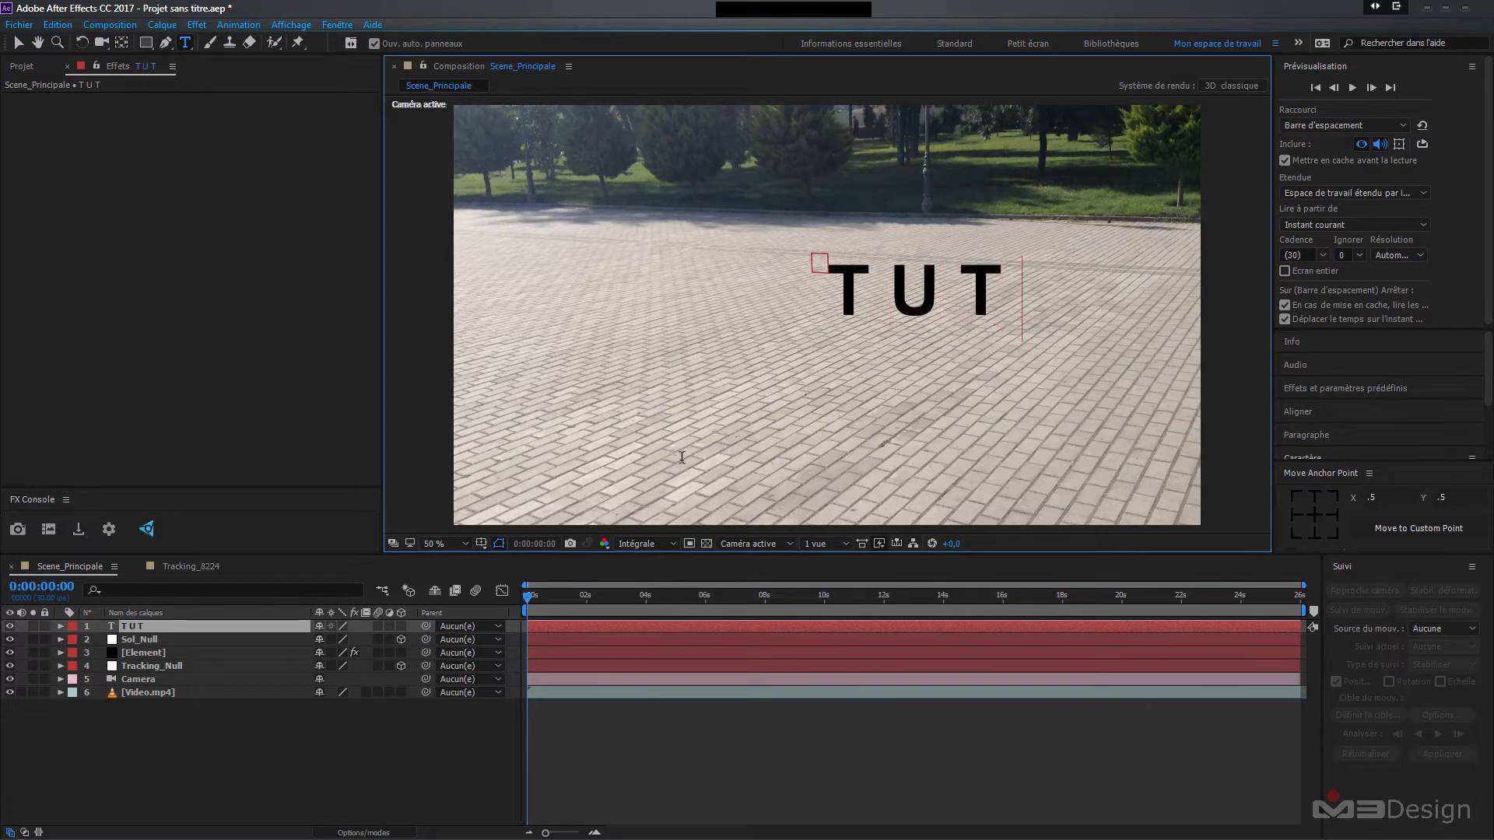
pyautogui.click(200, 740)
# - Move the T U T O text layer below the Video.mp4 layer and hide it
pyautogui.moveTo(137, 629); pyautogui.dragTo(205, 751)
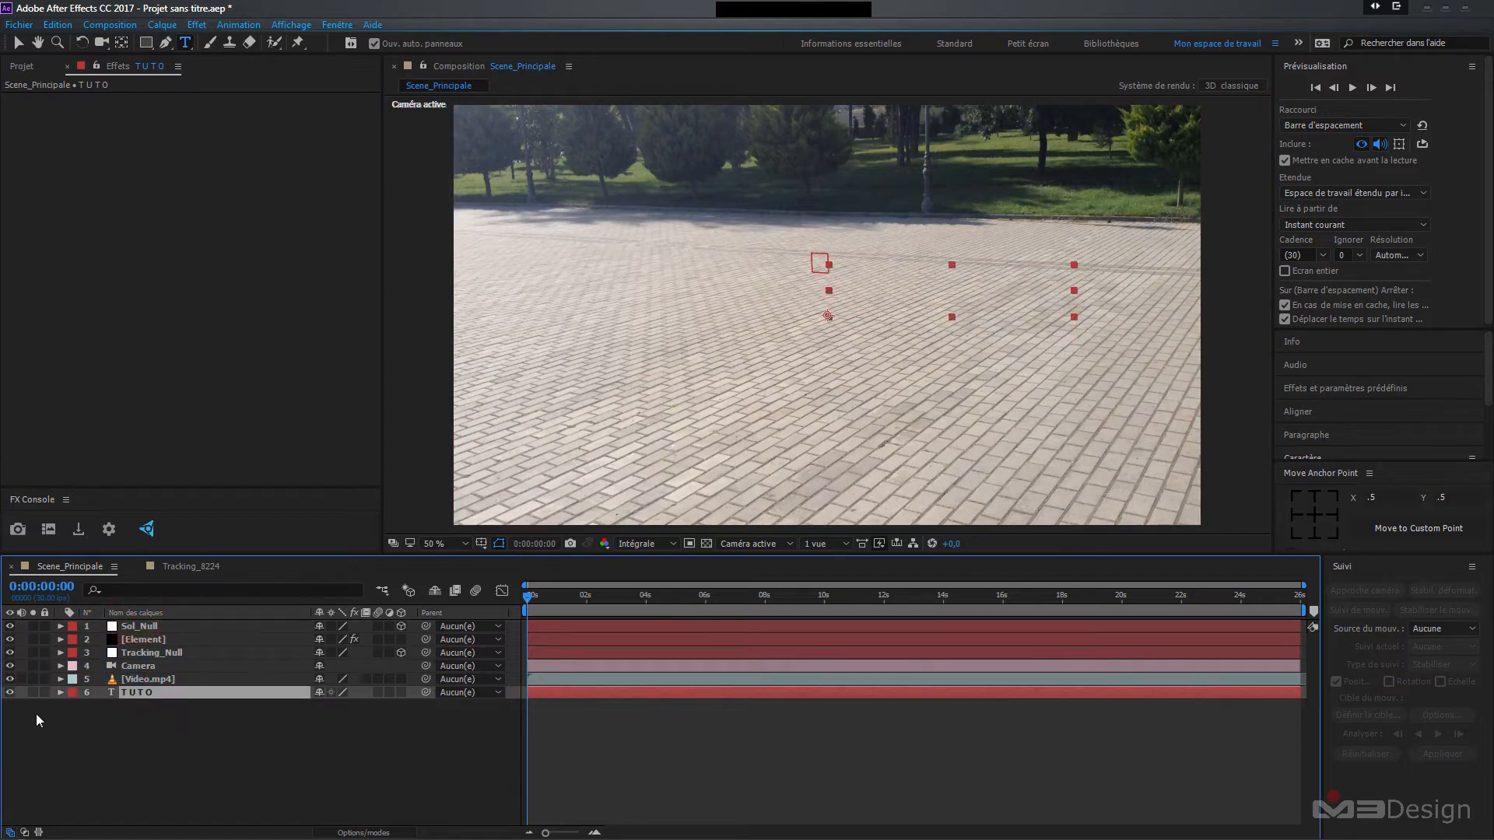
pyautogui.click(10, 692)
pyautogui.click(99, 748)
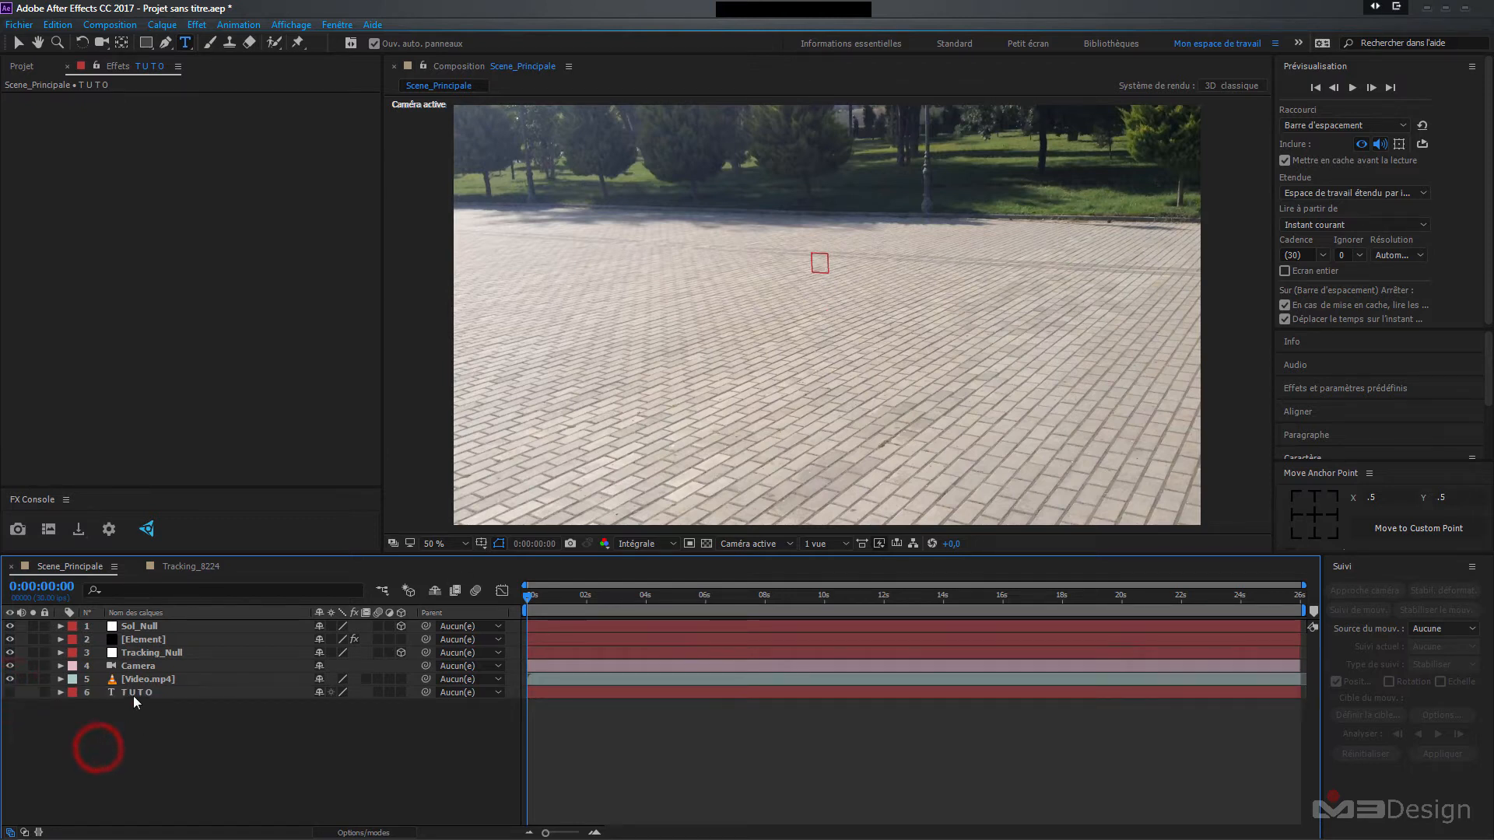
# - Set Path Layer 1 in the Element effect's Custom Text and Masks to the T U T O layer
pyautogui.click(133, 695)
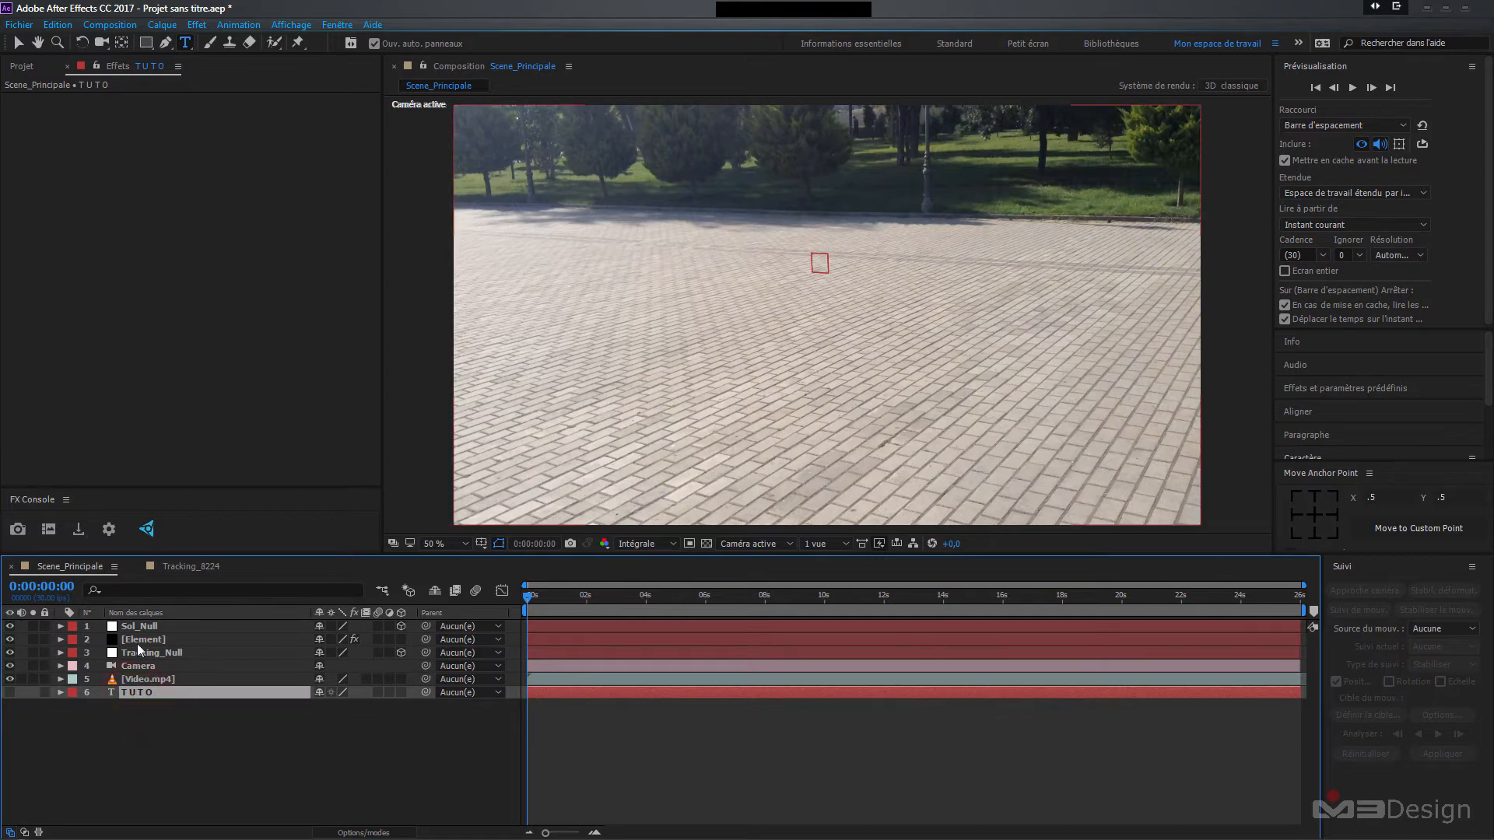
pyautogui.click(137, 642)
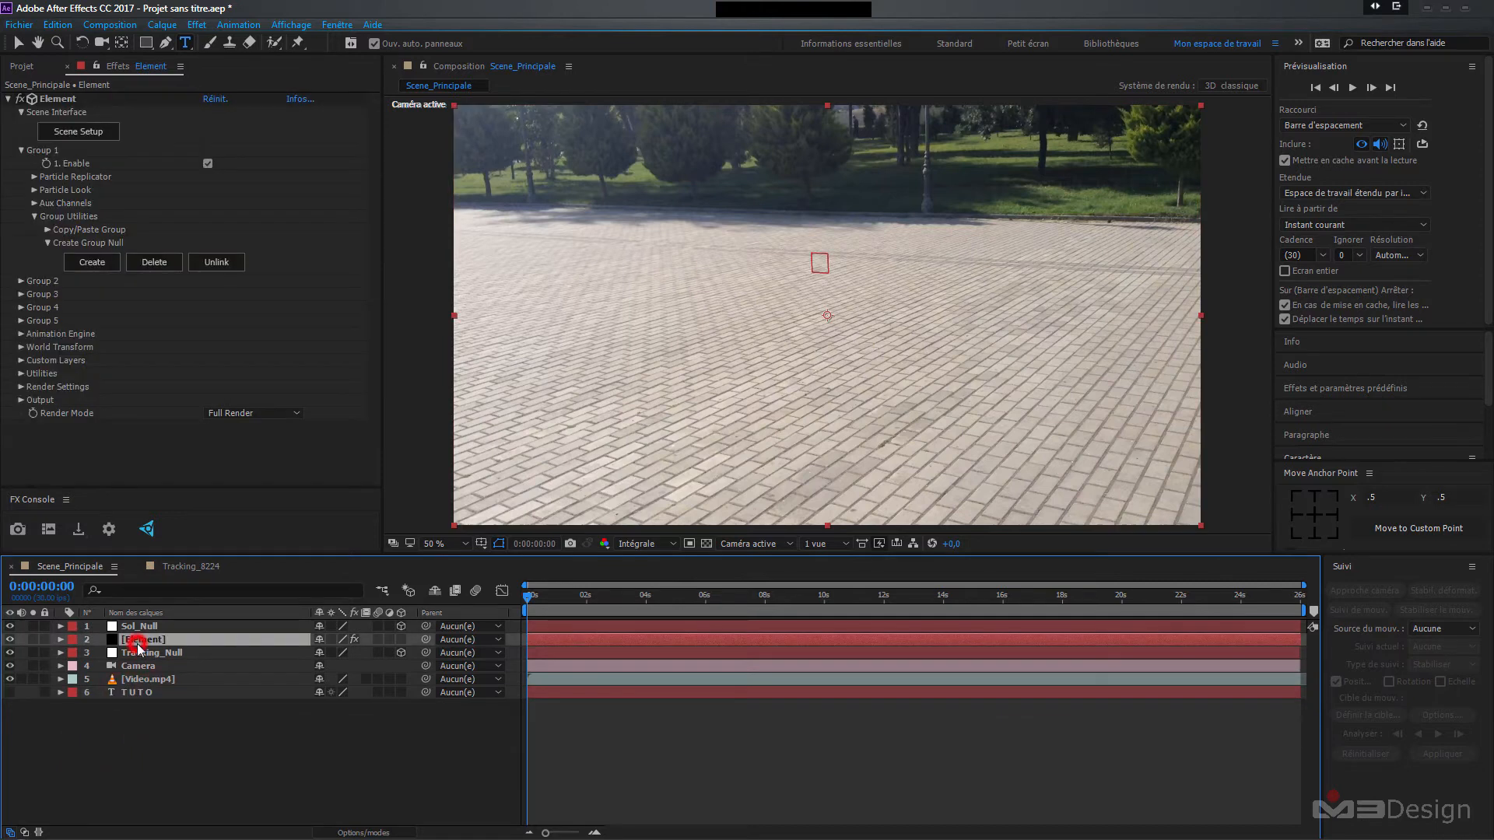
pyautogui.click(21, 360)
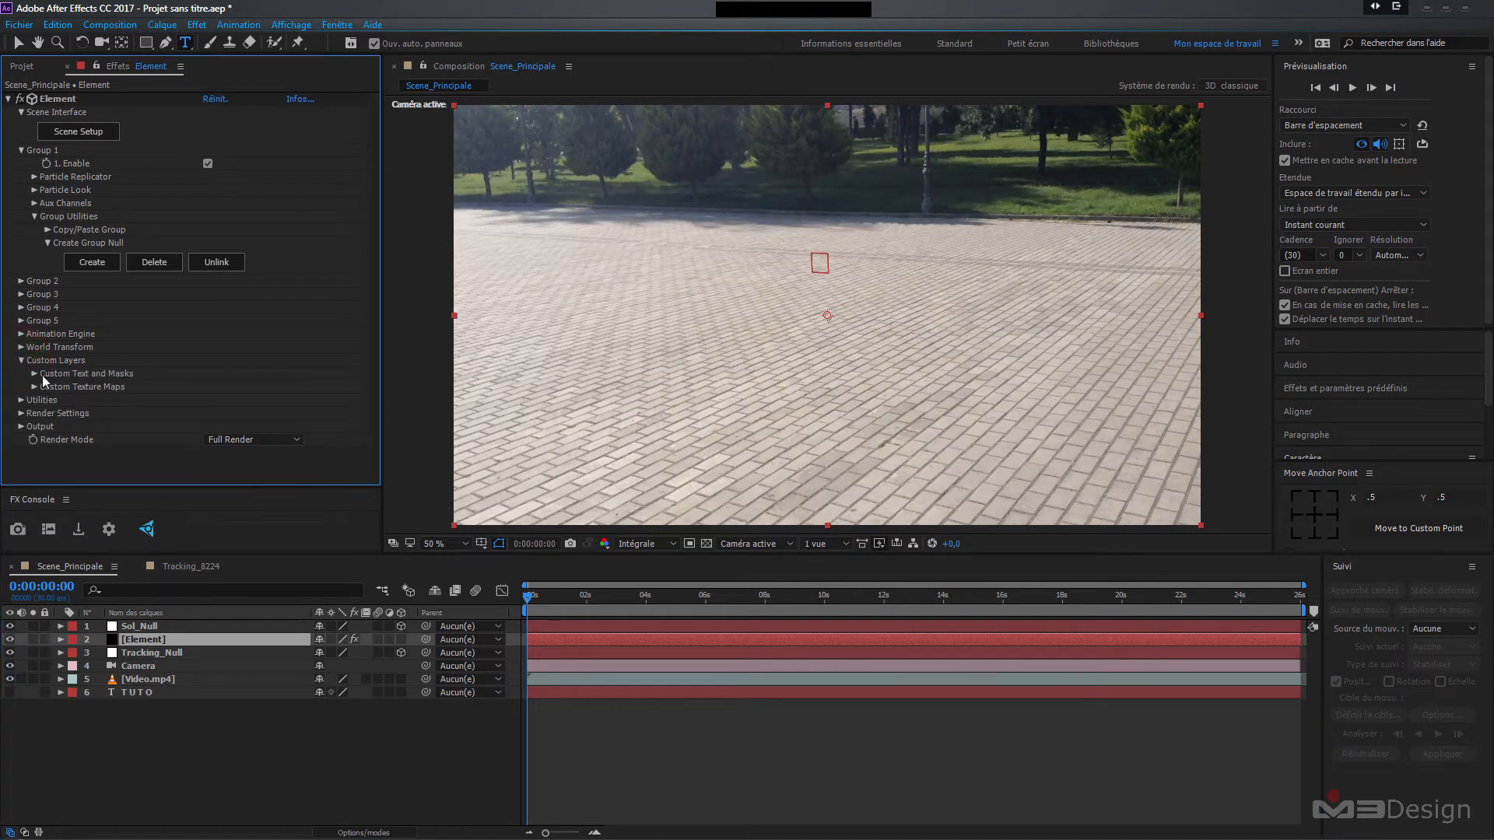
pyautogui.click(34, 373)
pyautogui.scroll(-2, 33, 375)
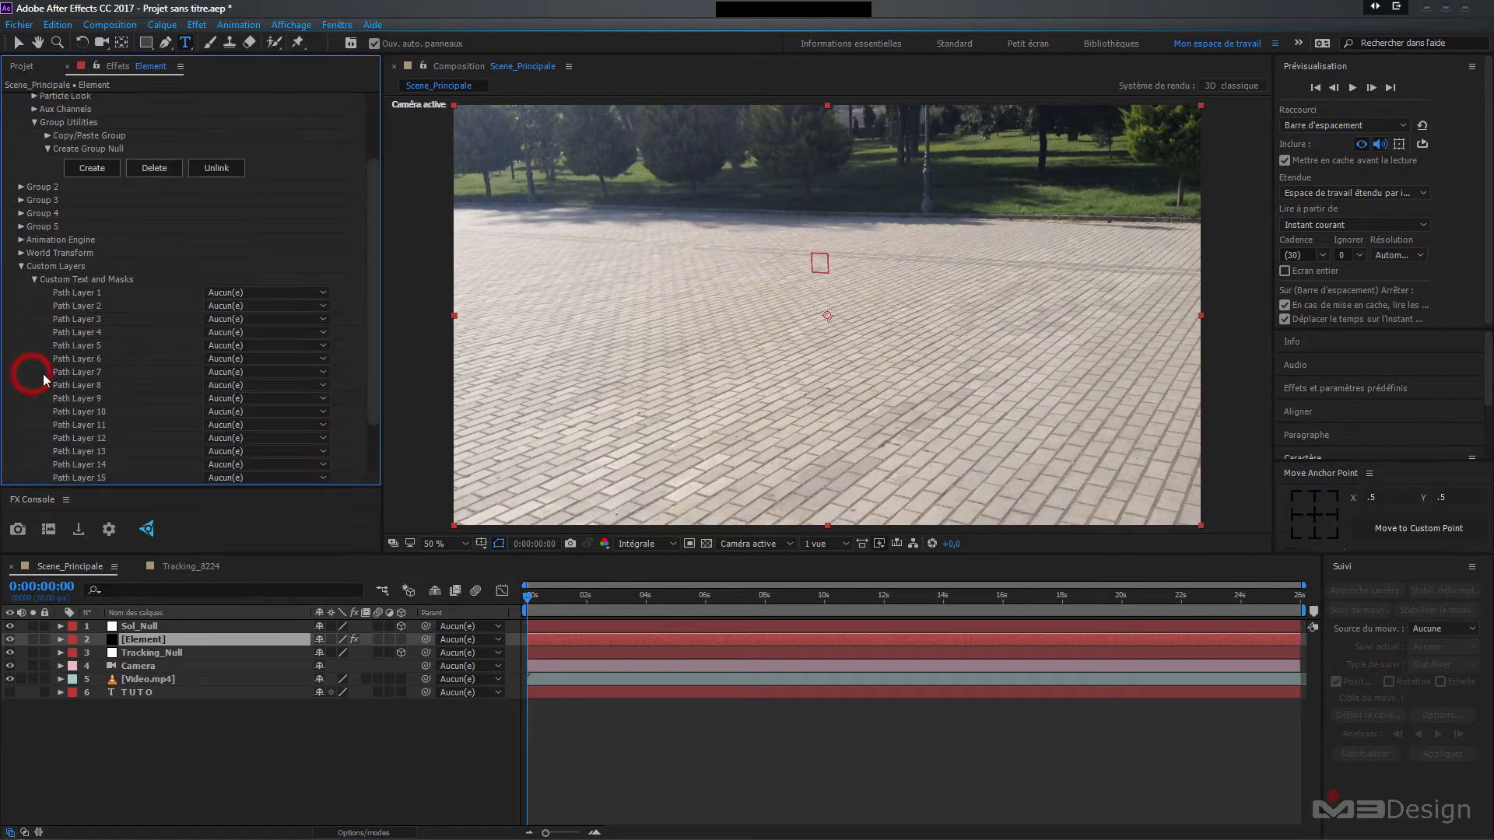
pyautogui.click(249, 292)
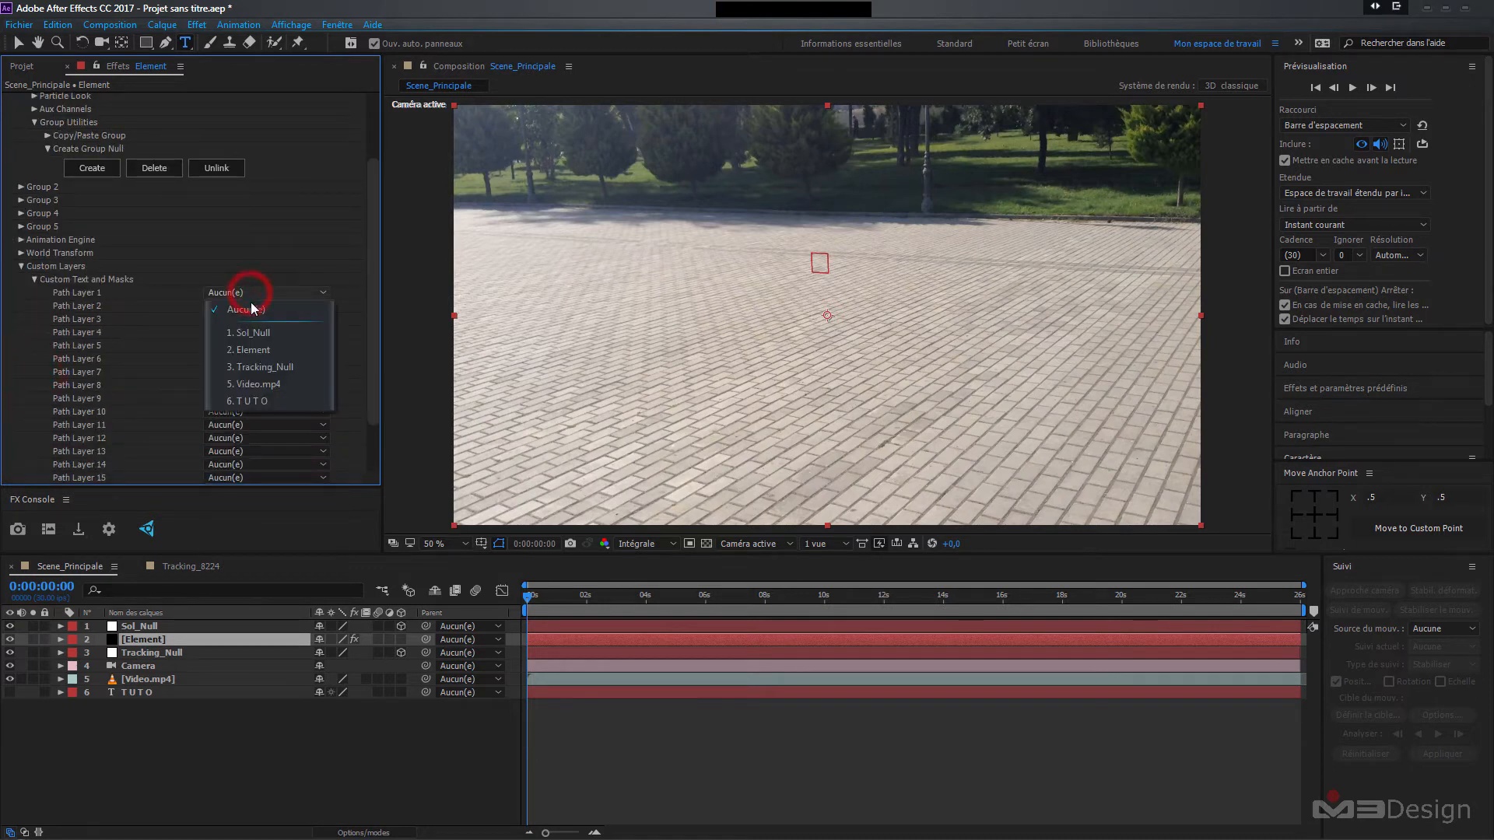
pyautogui.click(250, 402)
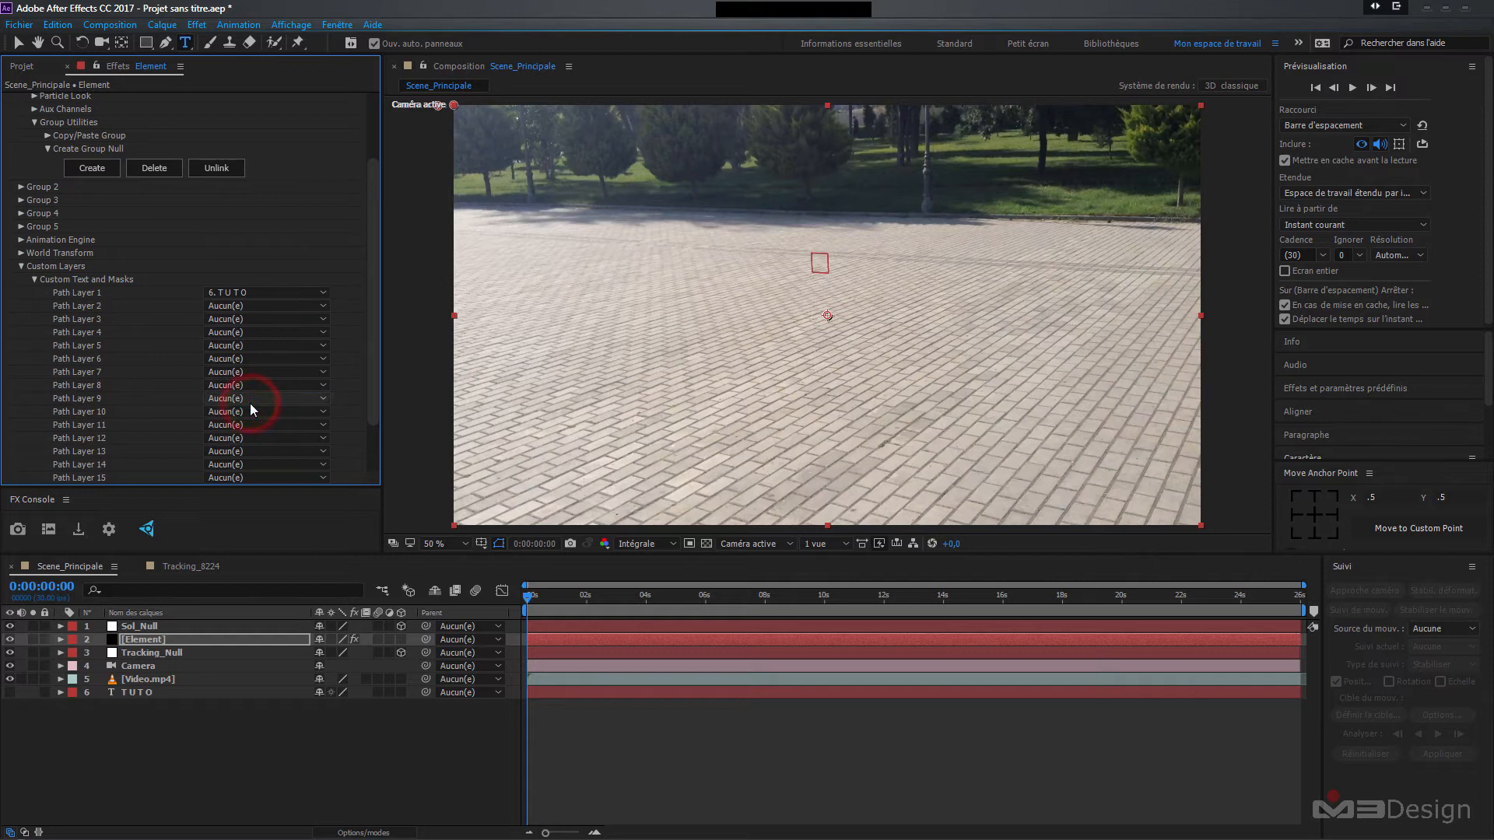
# - Open the Element Scene Setup and extrude the T U T O text path into a 3D model
pyautogui.click(152, 737)
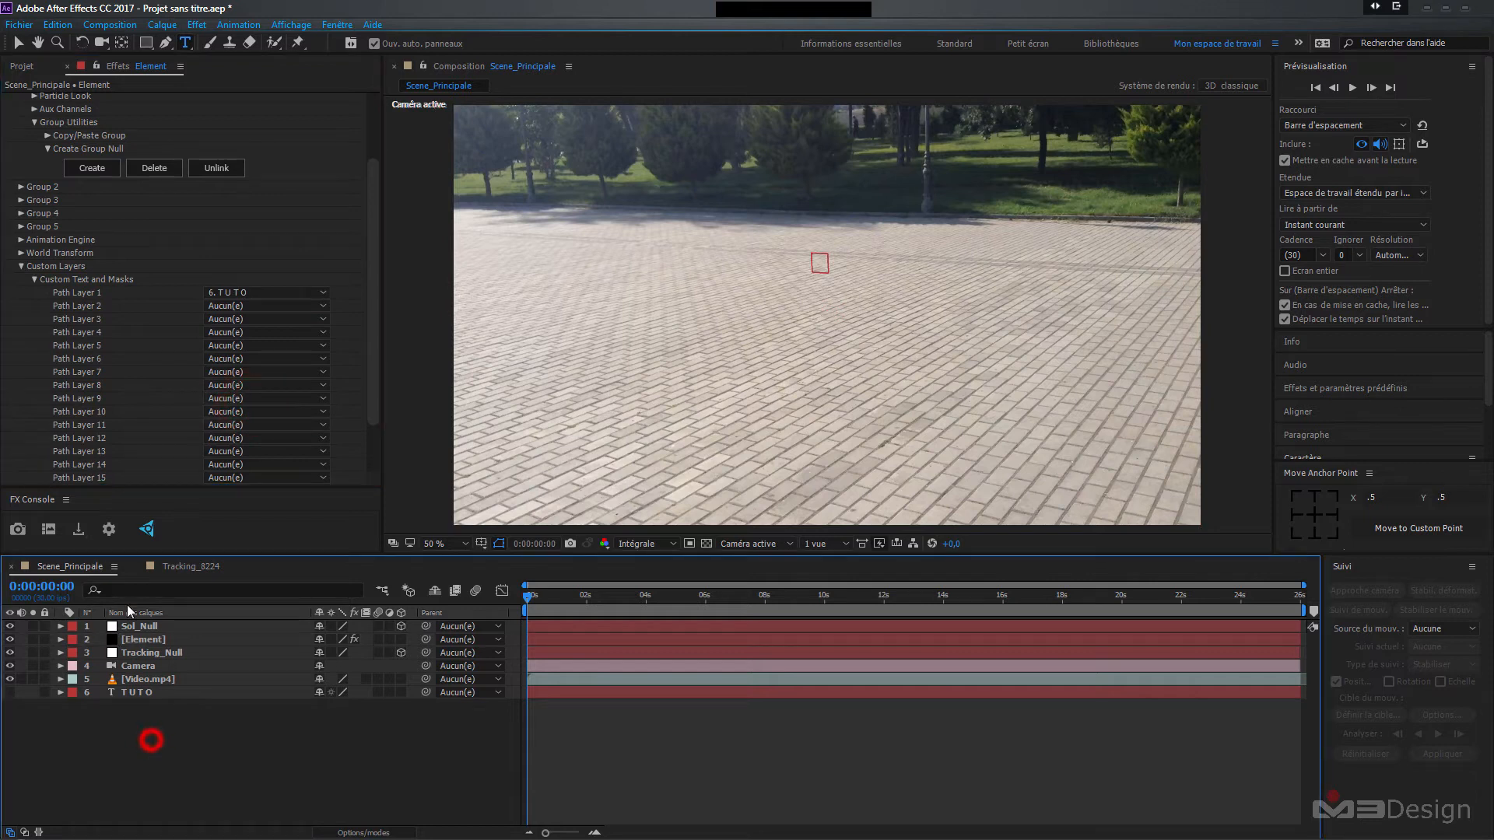
pyautogui.click(21, 266)
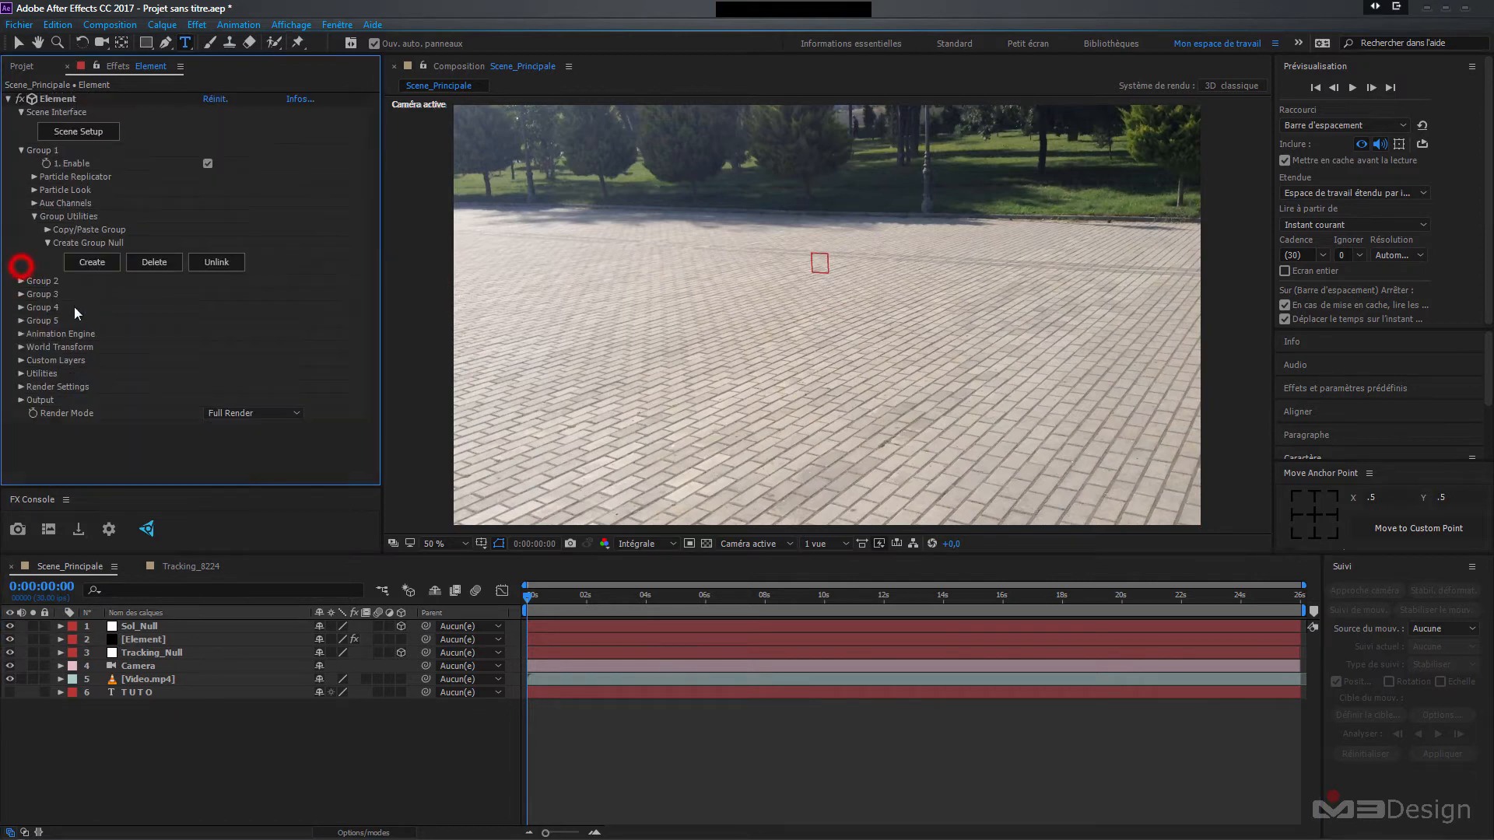
pyautogui.click(84, 134)
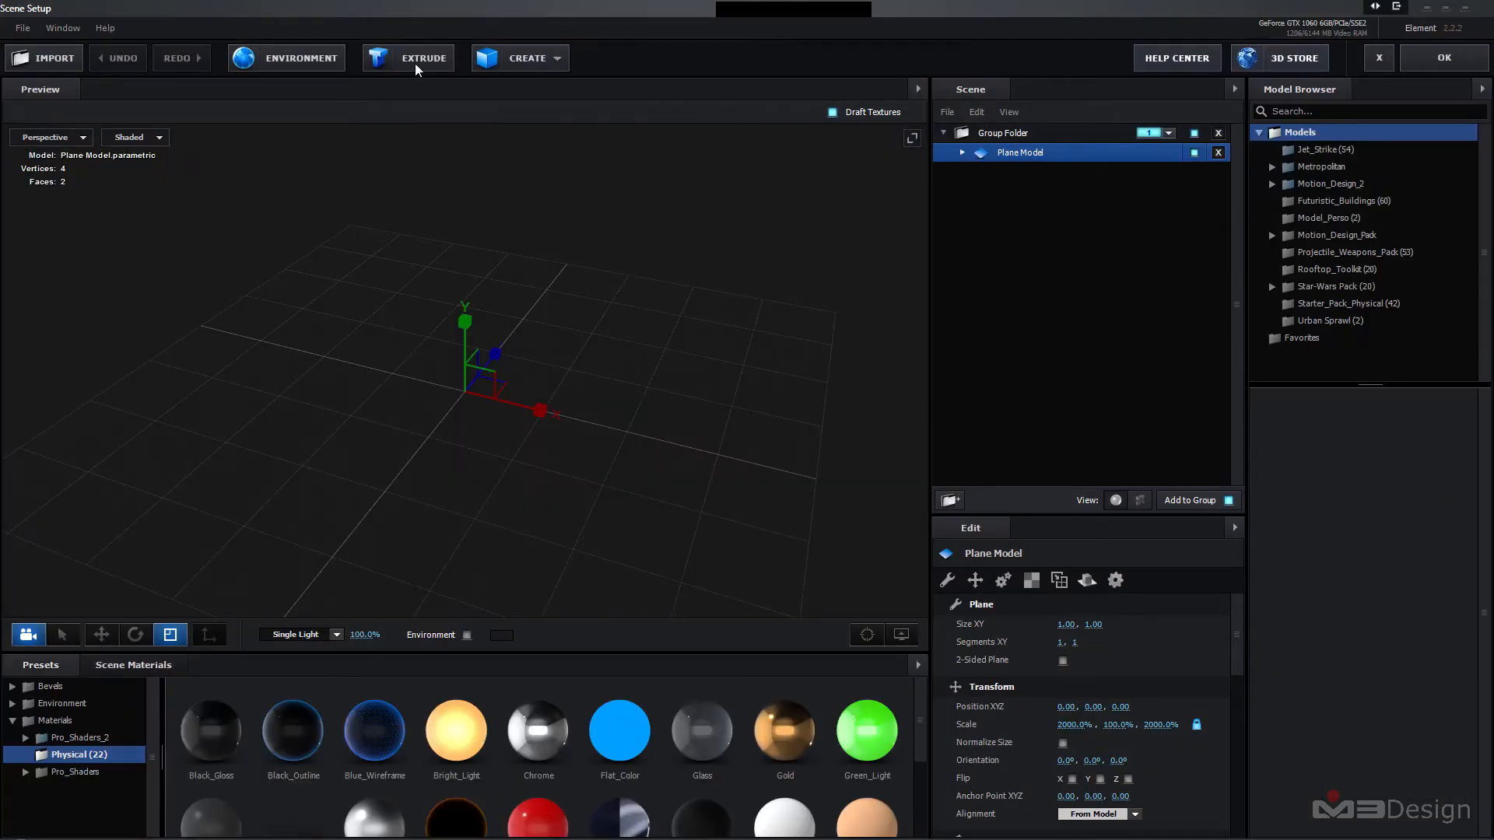
pyautogui.click(406, 60)
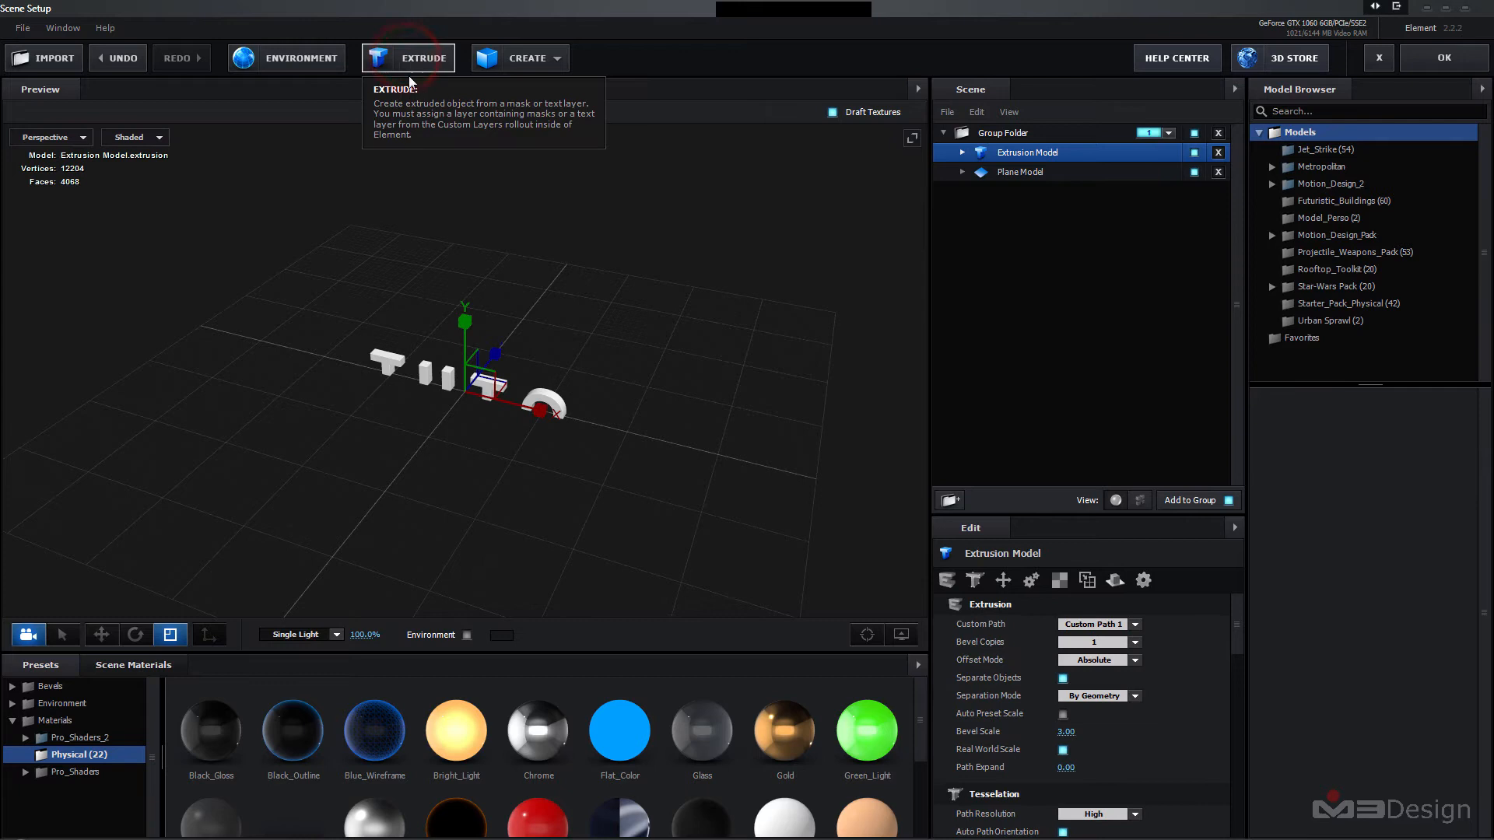
pyautogui.scroll(3, 459, 426)
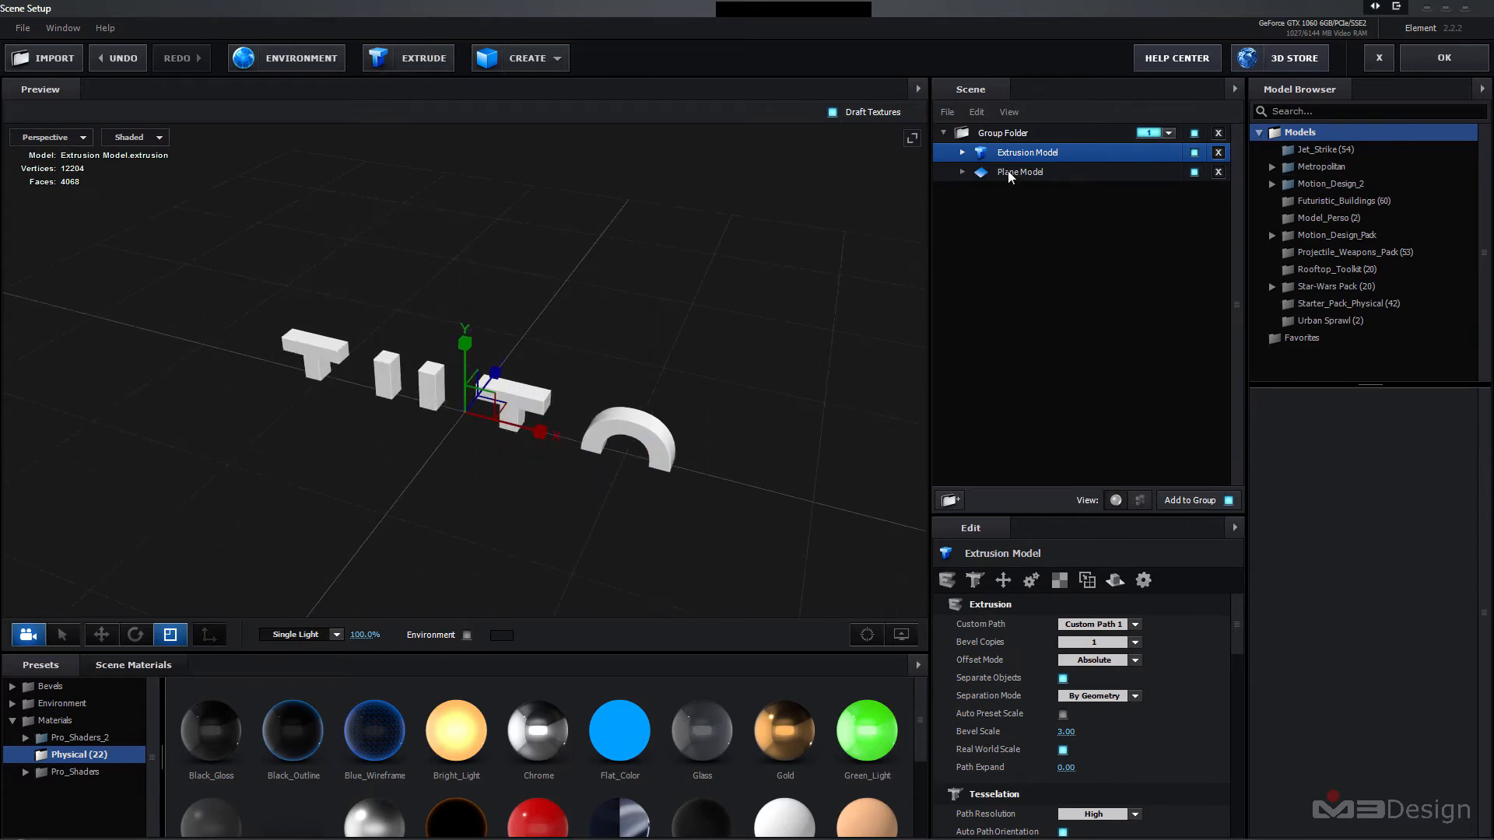
# - Take the Extrusion Model out of the plane's folder, place it in a new group folder and assign that folder to group 2
pyautogui.moveTo(1013, 151); pyautogui.dragTo(997, 207)
pyautogui.click(943, 133)
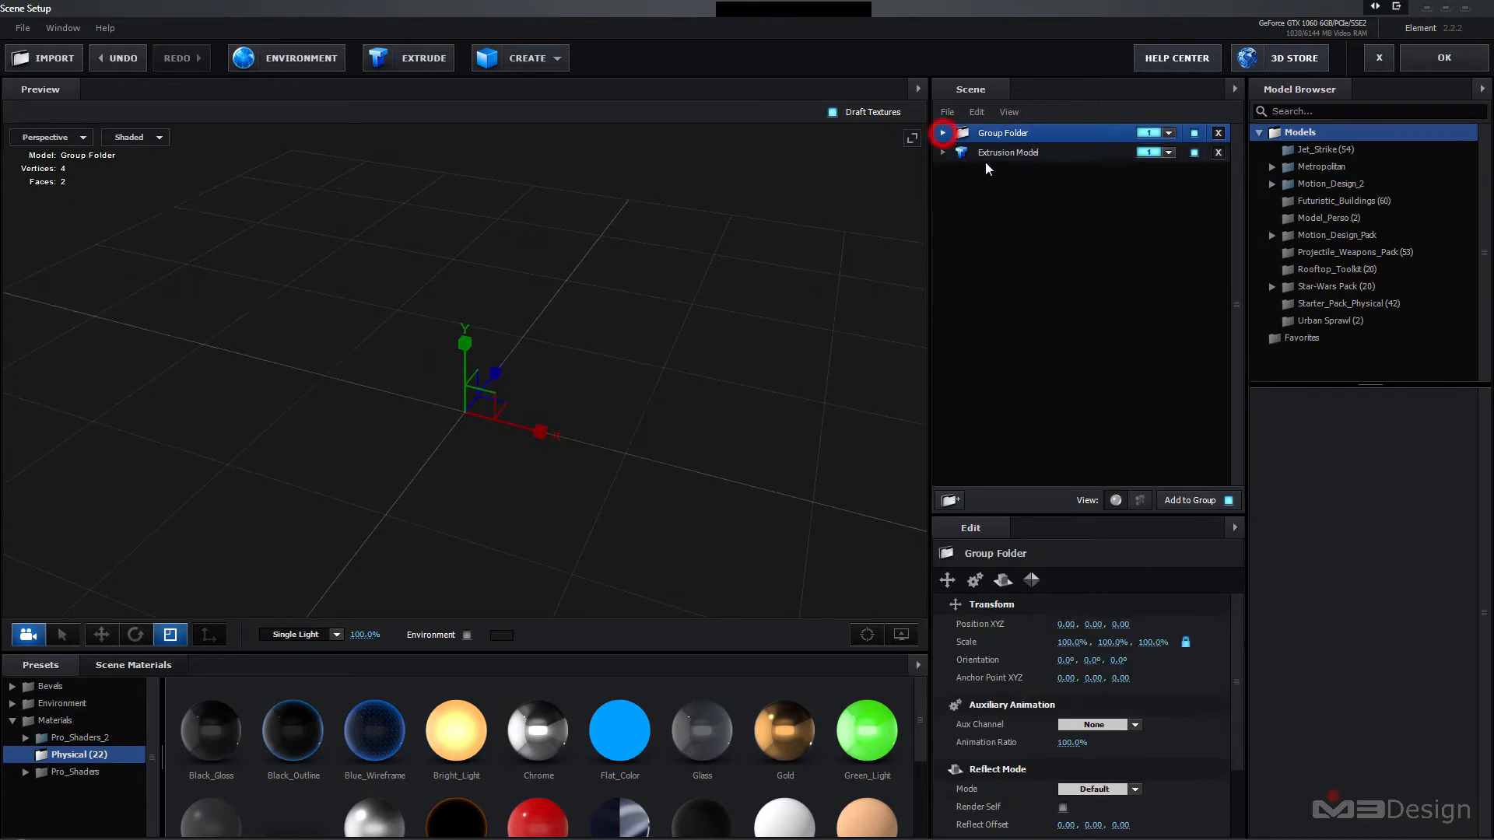
pyautogui.moveTo(992, 152); pyautogui.dragTo(987, 178)
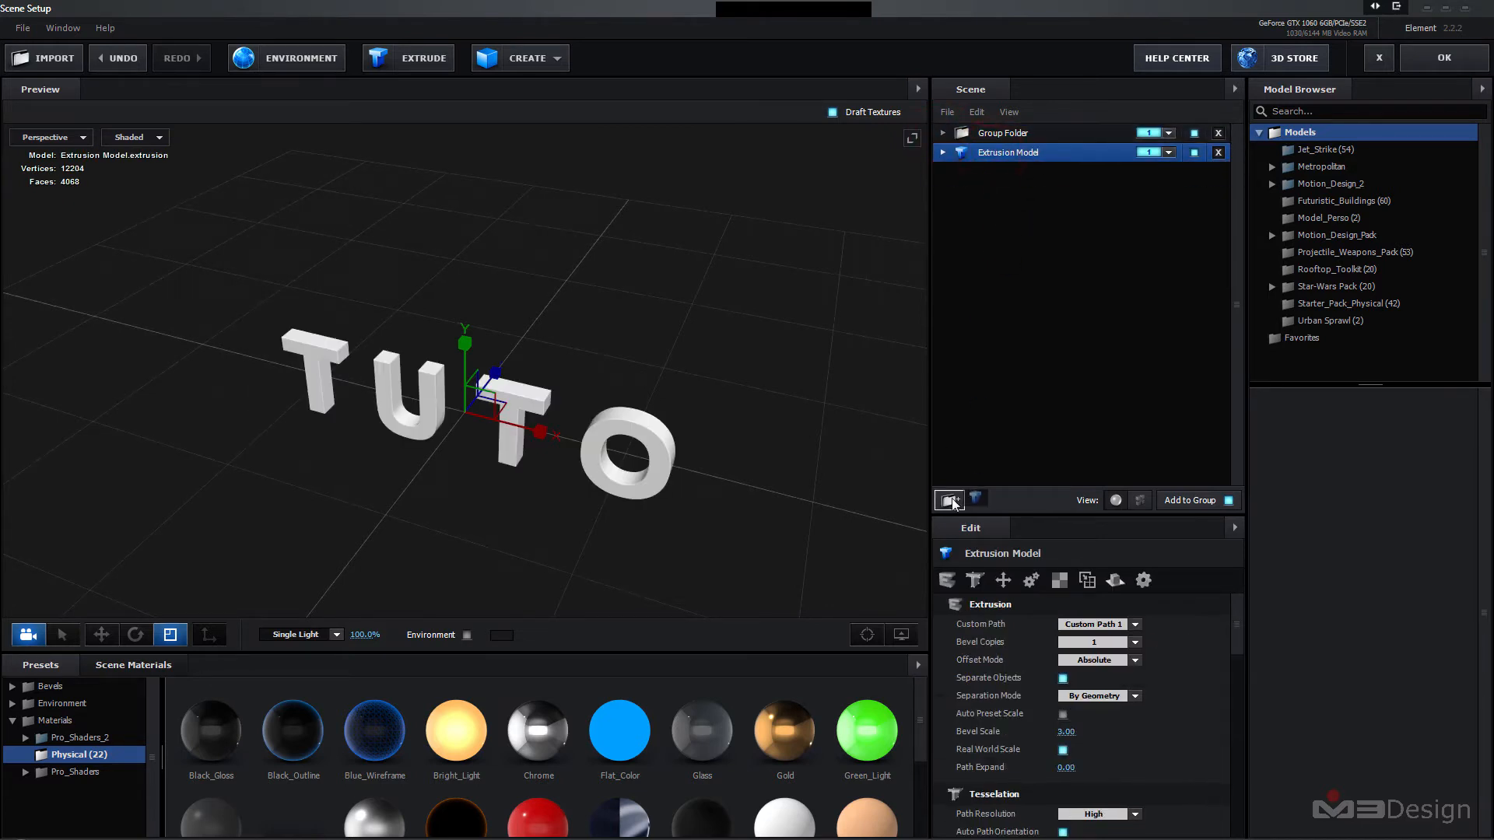
pyautogui.click(950, 500)
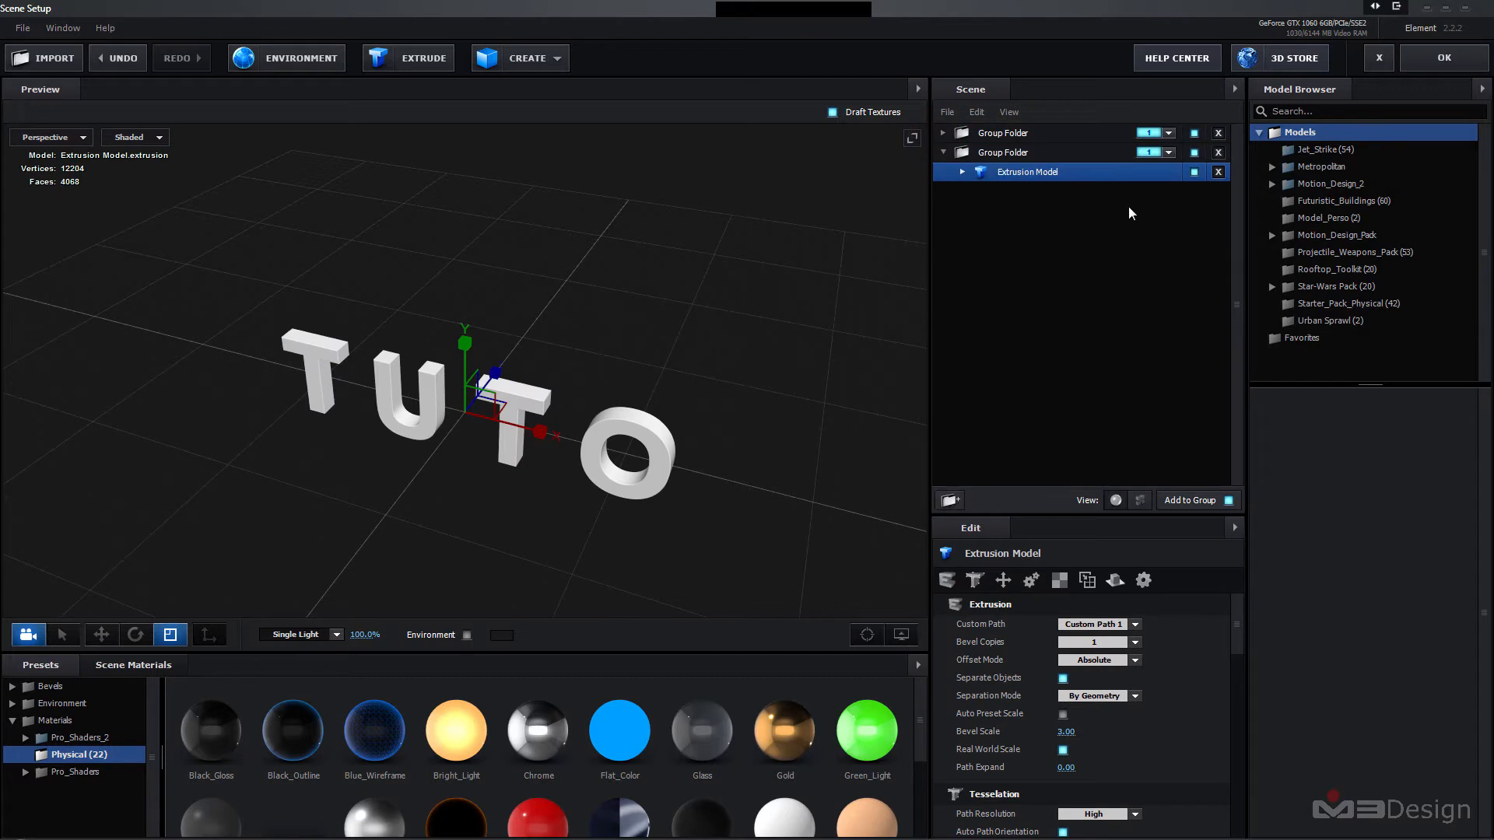
pyautogui.click(1169, 154)
pyautogui.click(1176, 176)
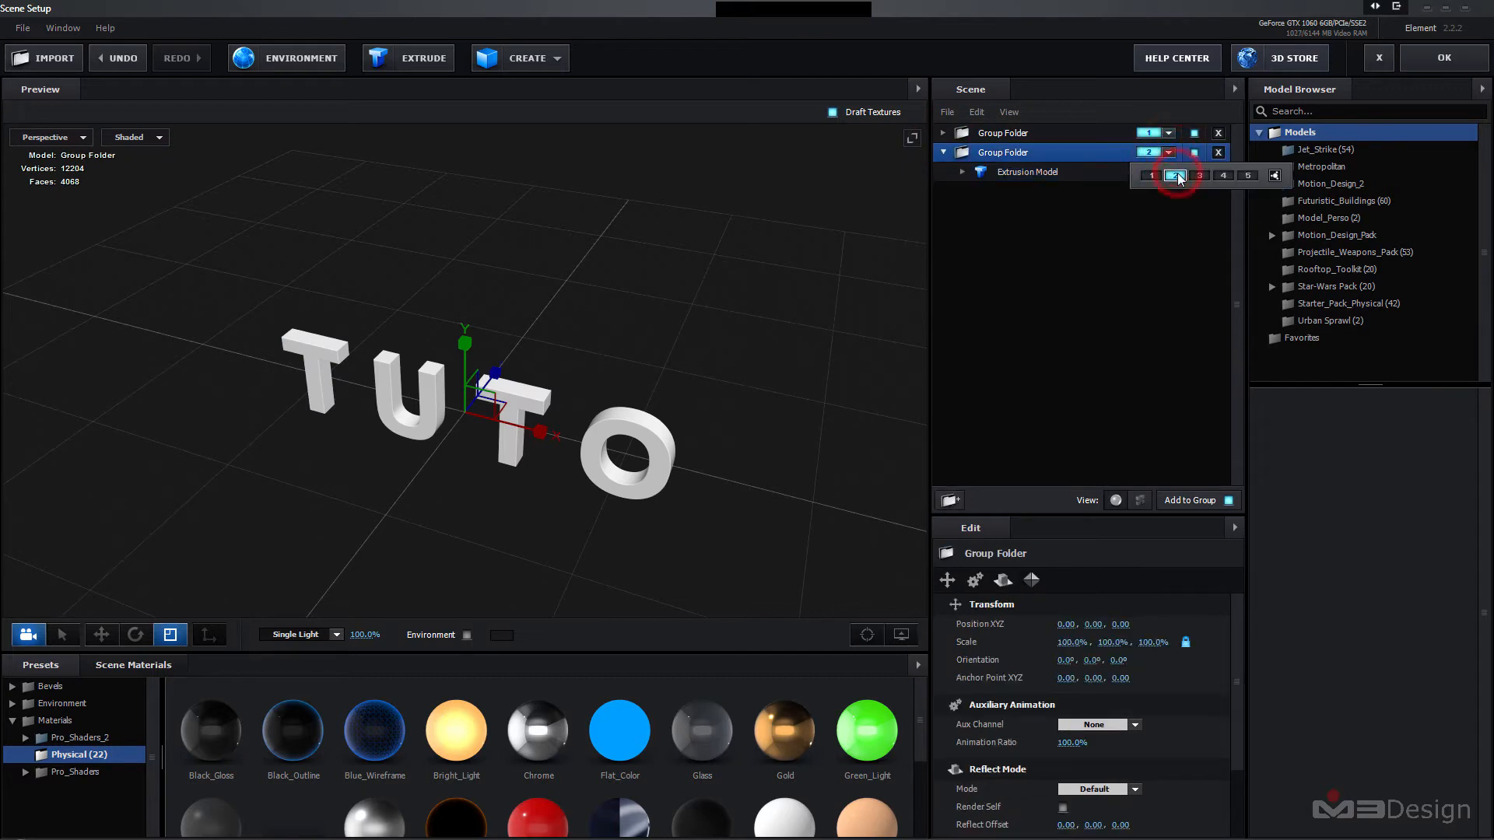
# - Rename the group 1 folder to Sol and the group 2 folder to Text
pyautogui.click(1011, 134)
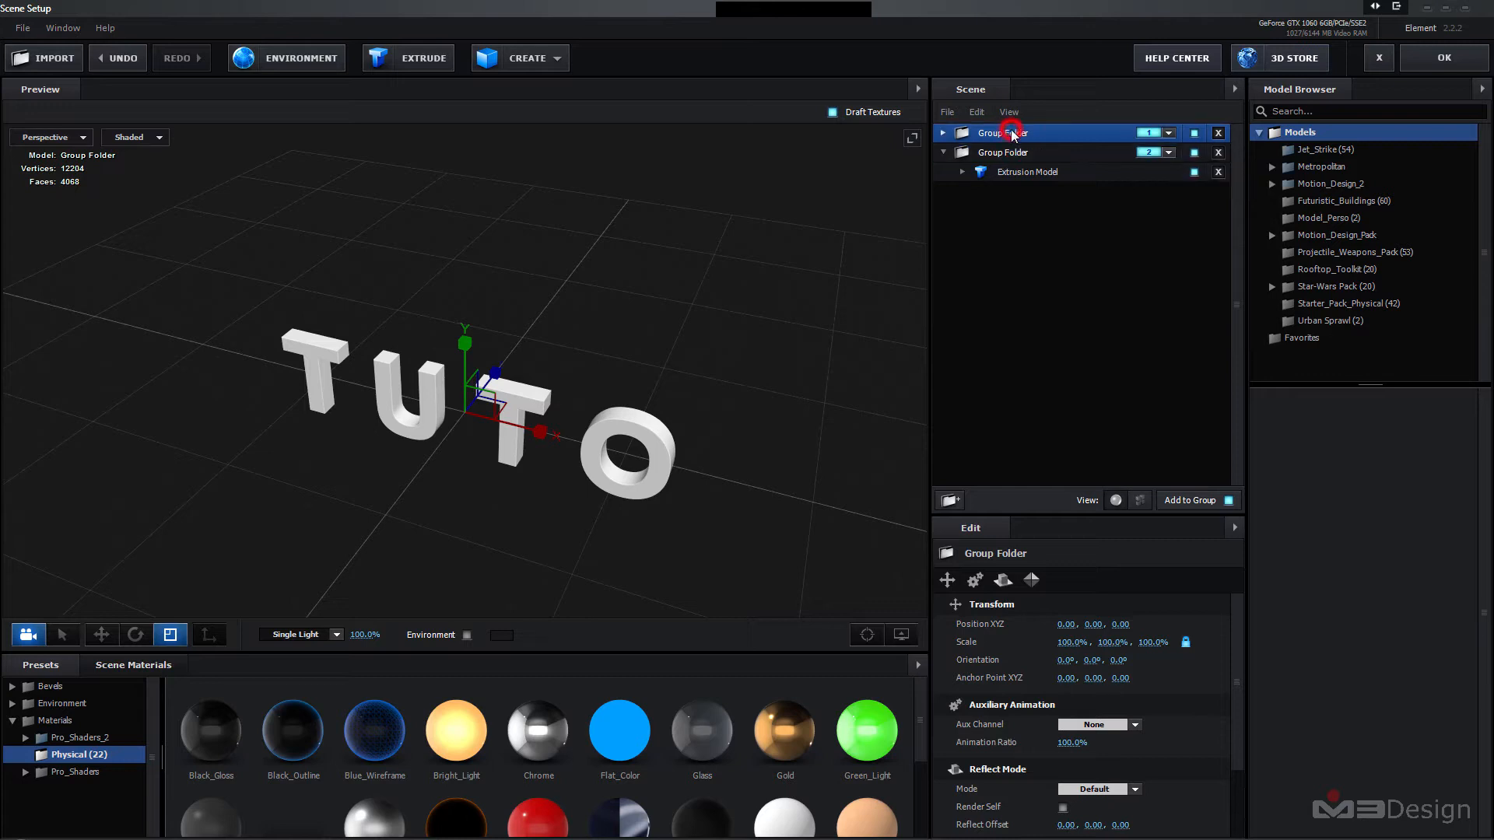
pyautogui.doubleClick(1013, 134)
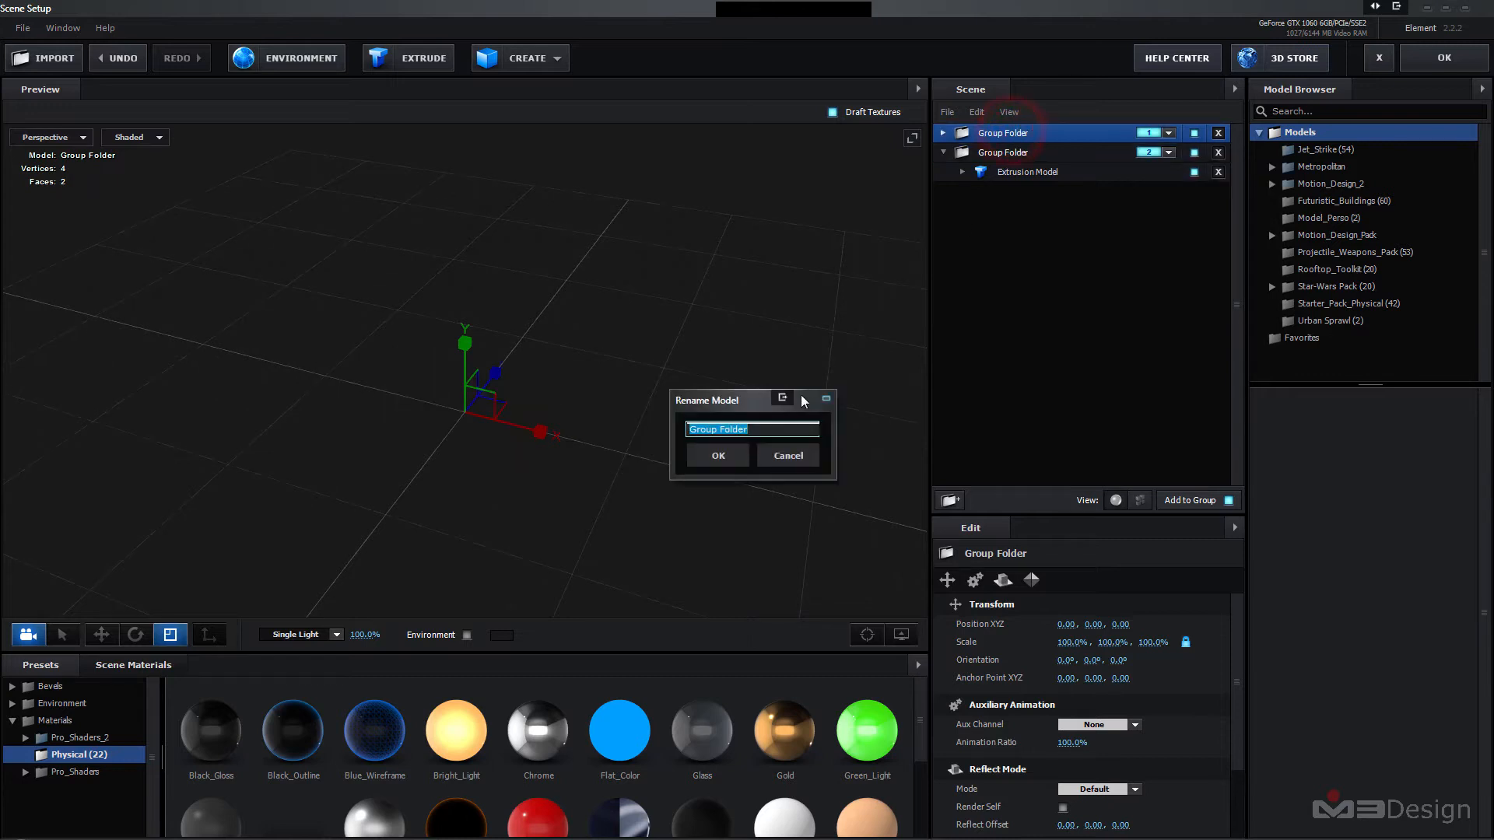
pyautogui.write('Sol')
pyautogui.click(715, 459)
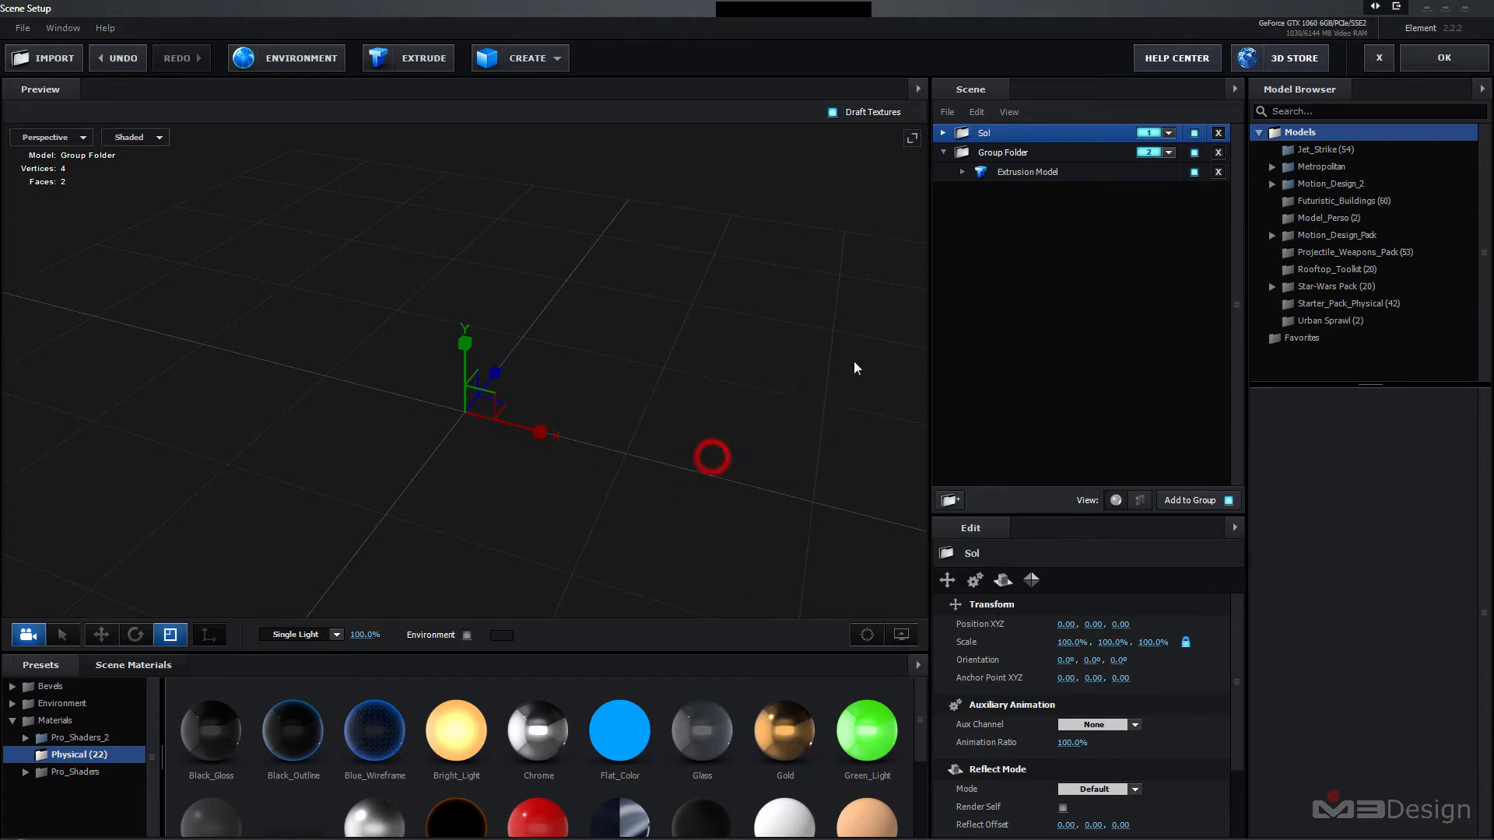
pyautogui.doubleClick(1000, 153)
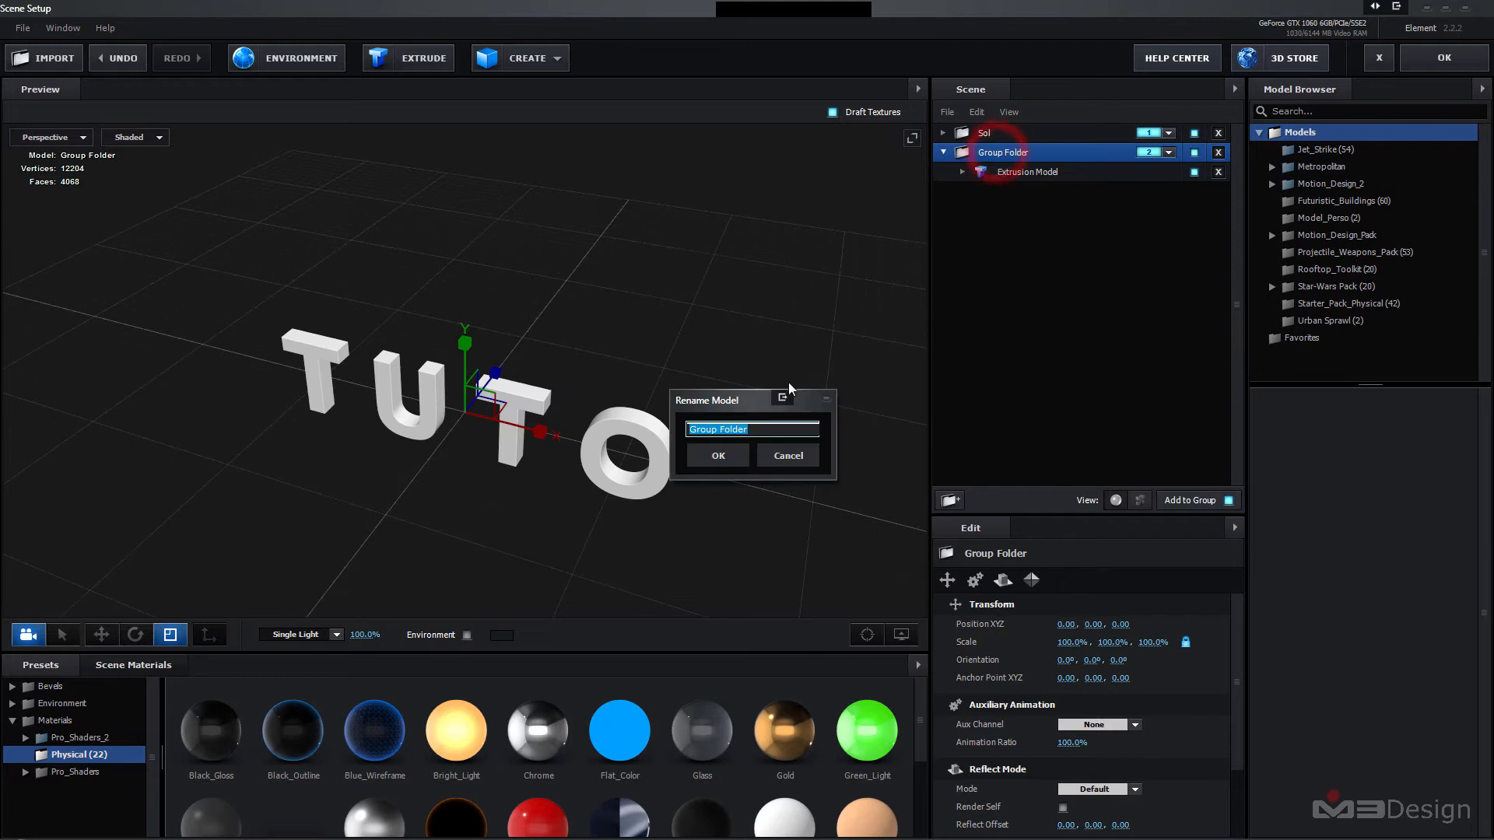
pyautogui.write('Text')
pyautogui.click(718, 455)
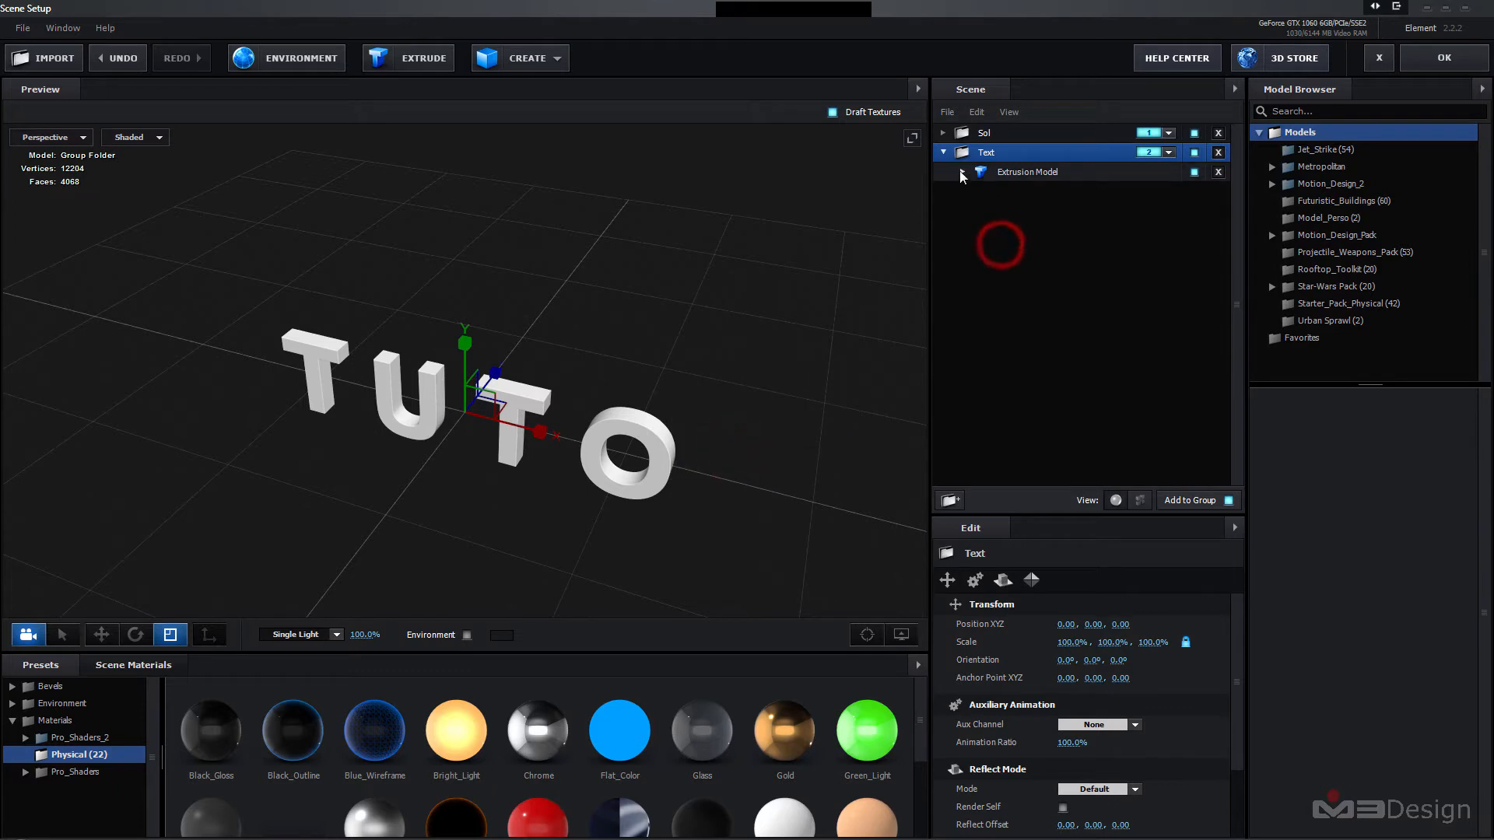
# - Set the Extrusion Model's anchor alignment to Bottom so the letters stand on the grid
pyautogui.click(1012, 173)
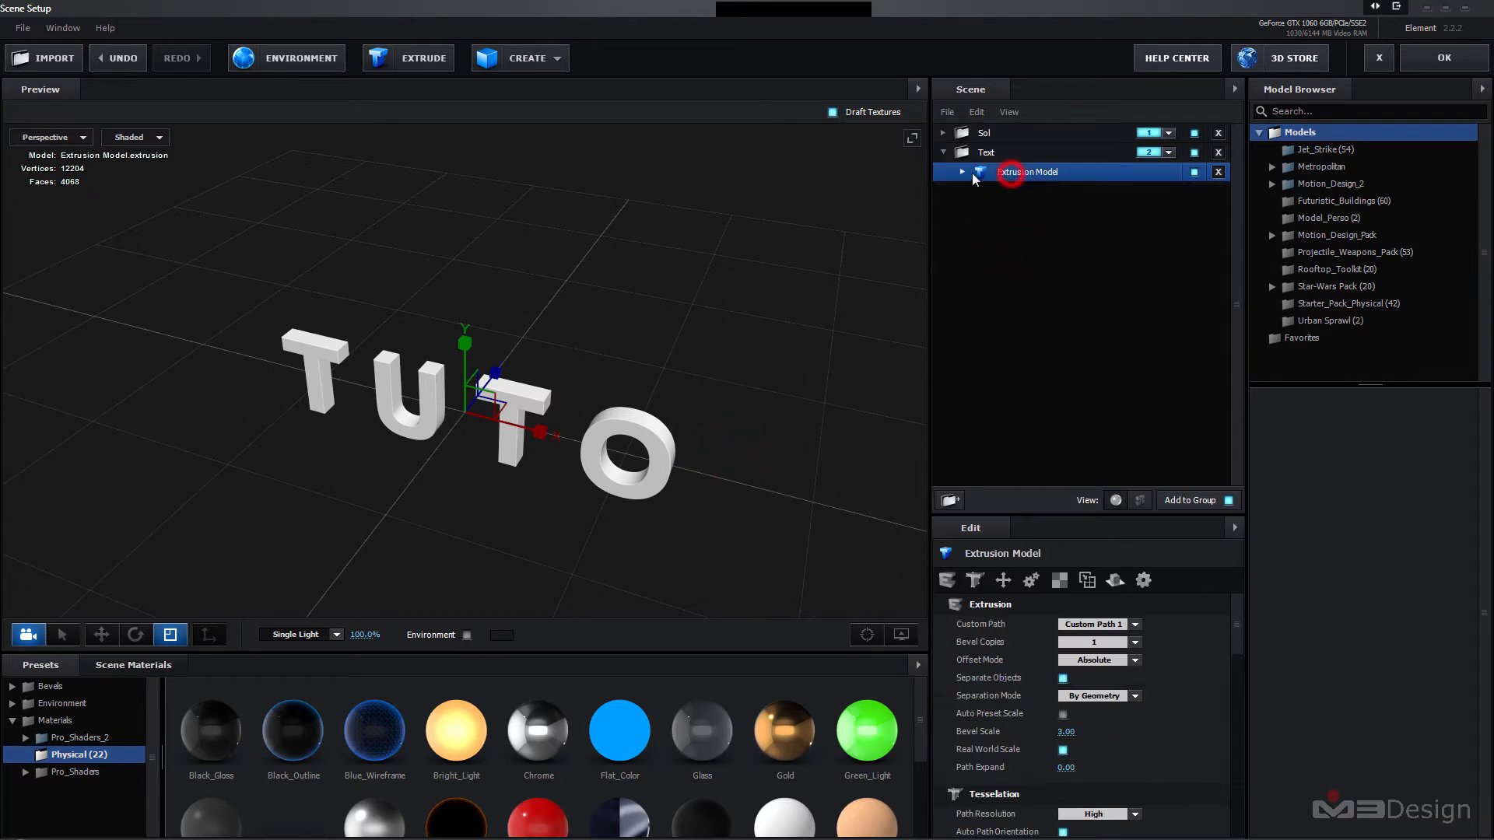
pyautogui.click(963, 172)
pyautogui.click(1019, 173)
pyautogui.scroll(2, 428, 506)
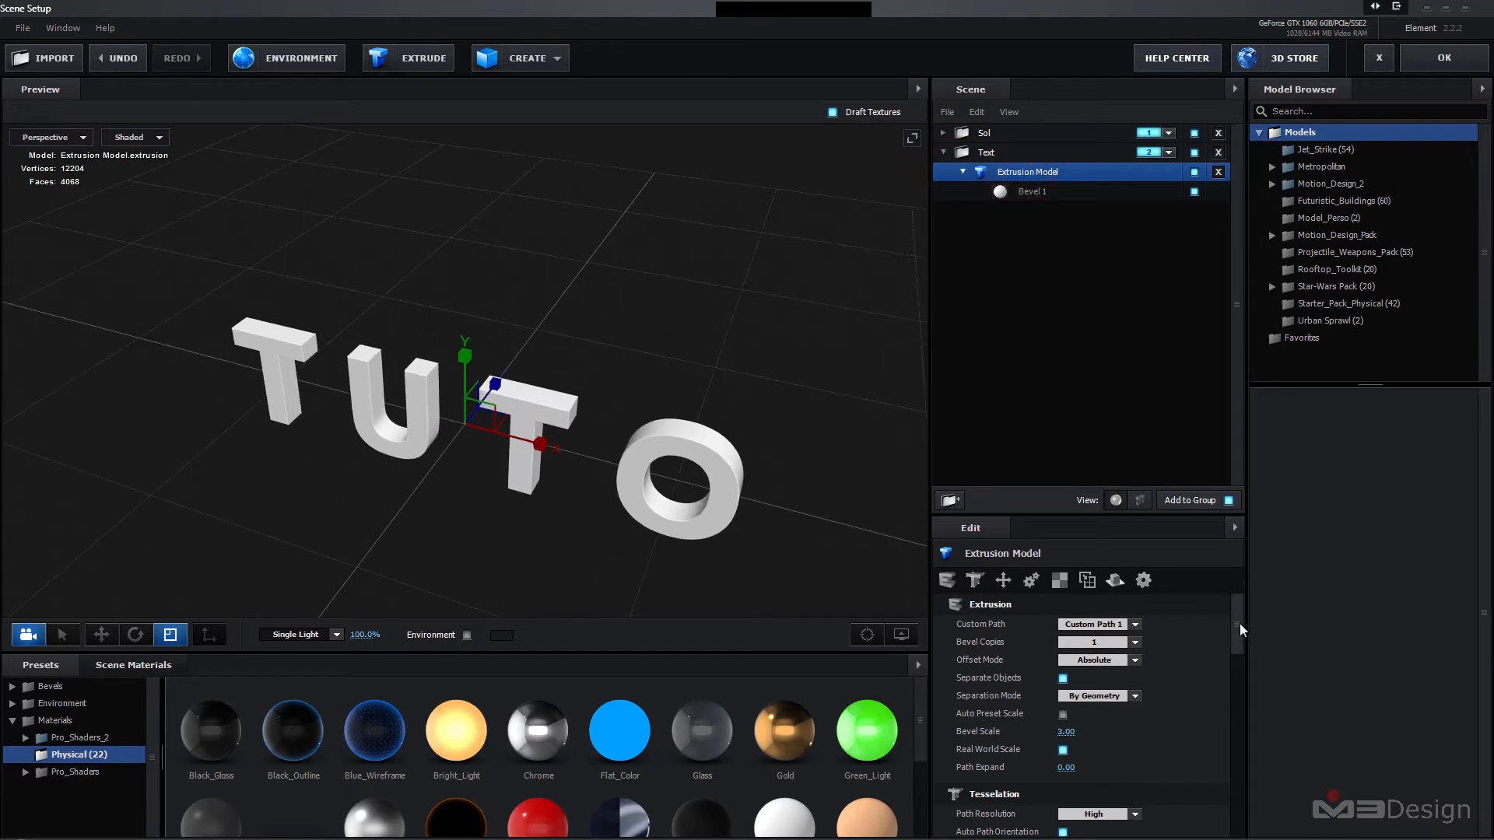
pyautogui.moveTo(1240, 623); pyautogui.dragTo(1249, 731)
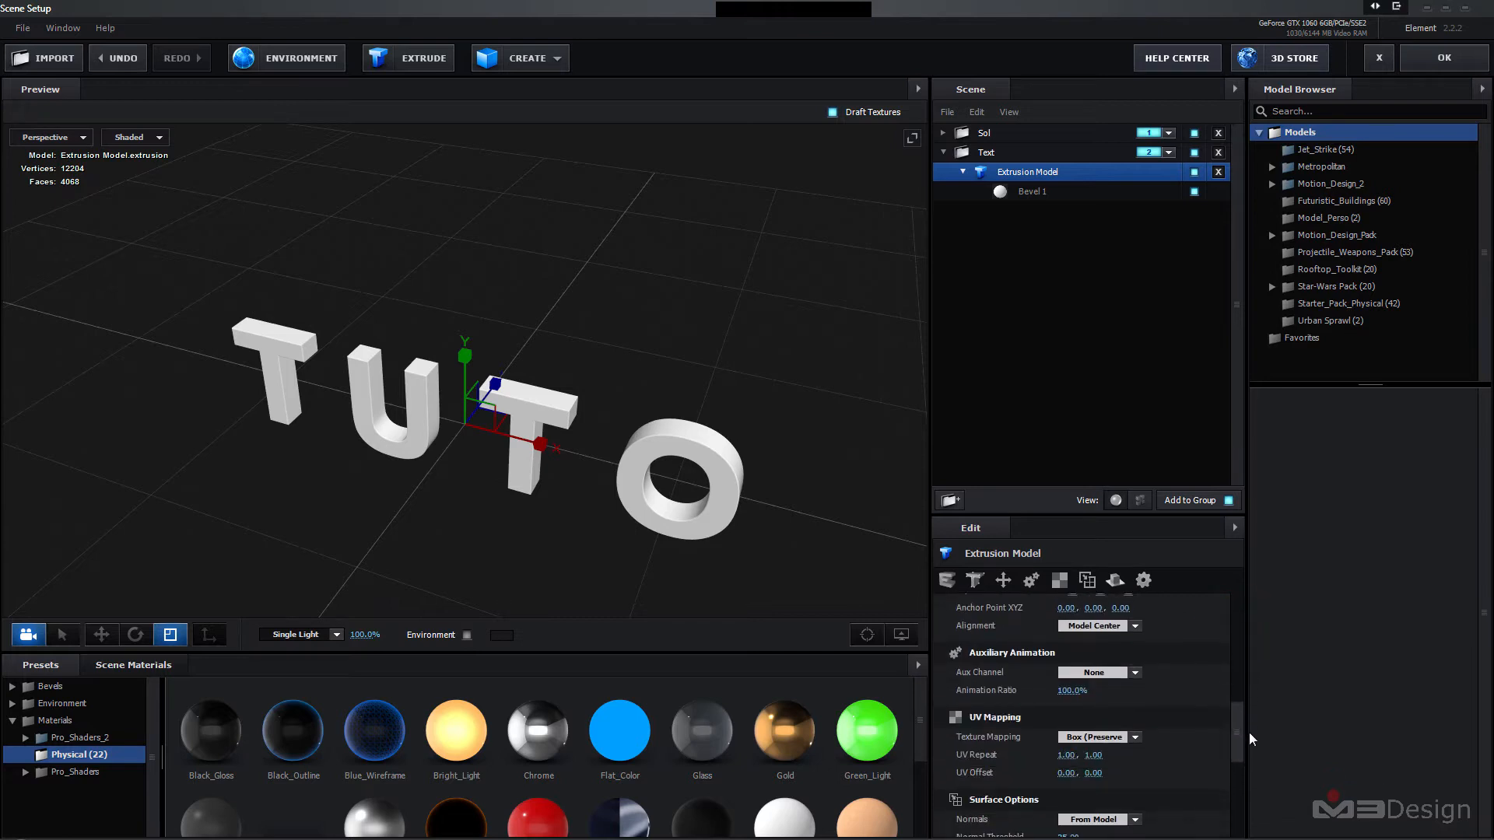
pyautogui.click(1133, 629)
pyautogui.click(1113, 676)
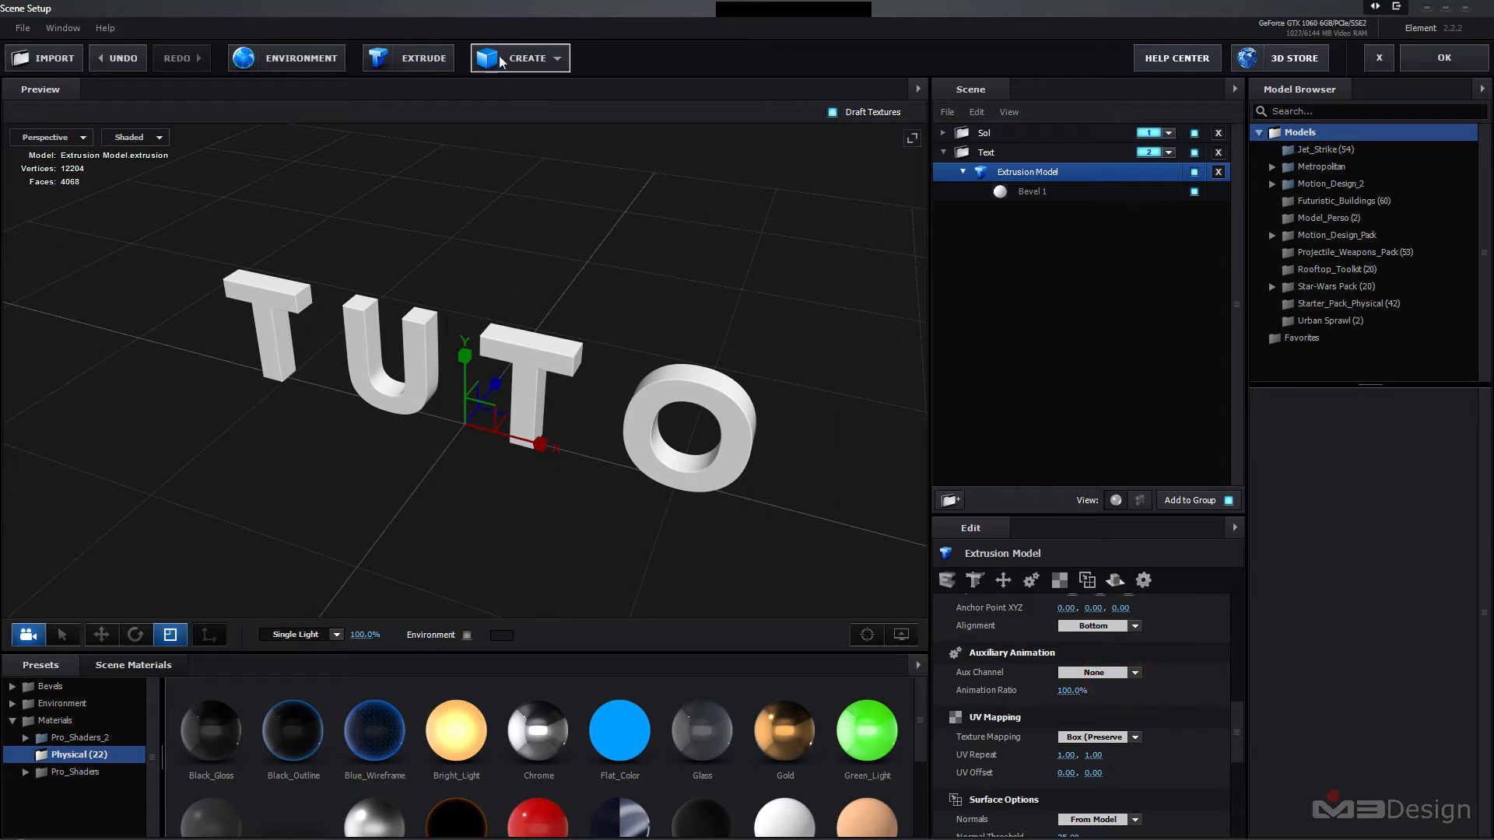
pyautogui.click(559, 59)
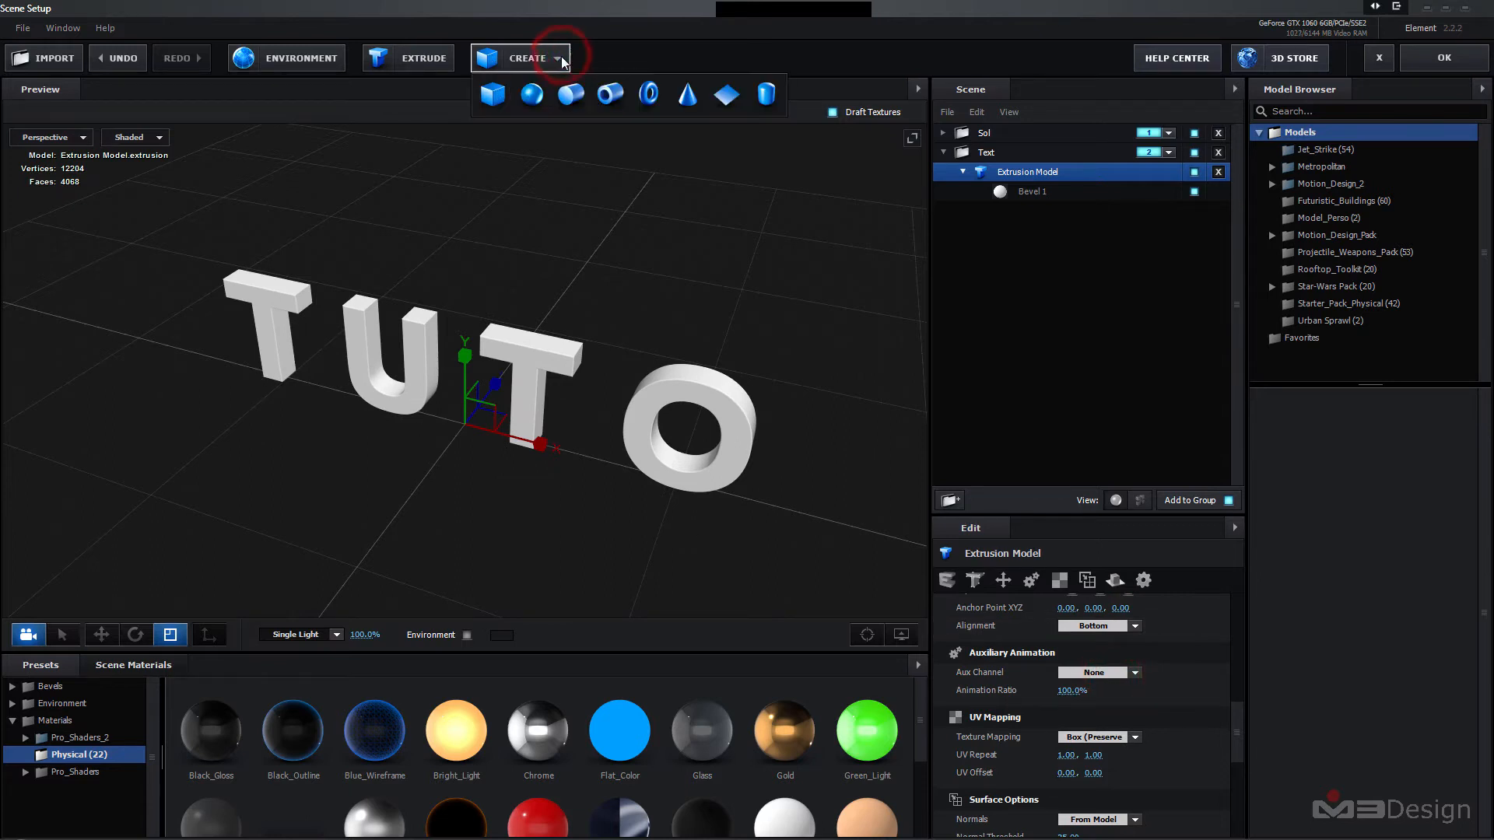
pyautogui.click(726, 96)
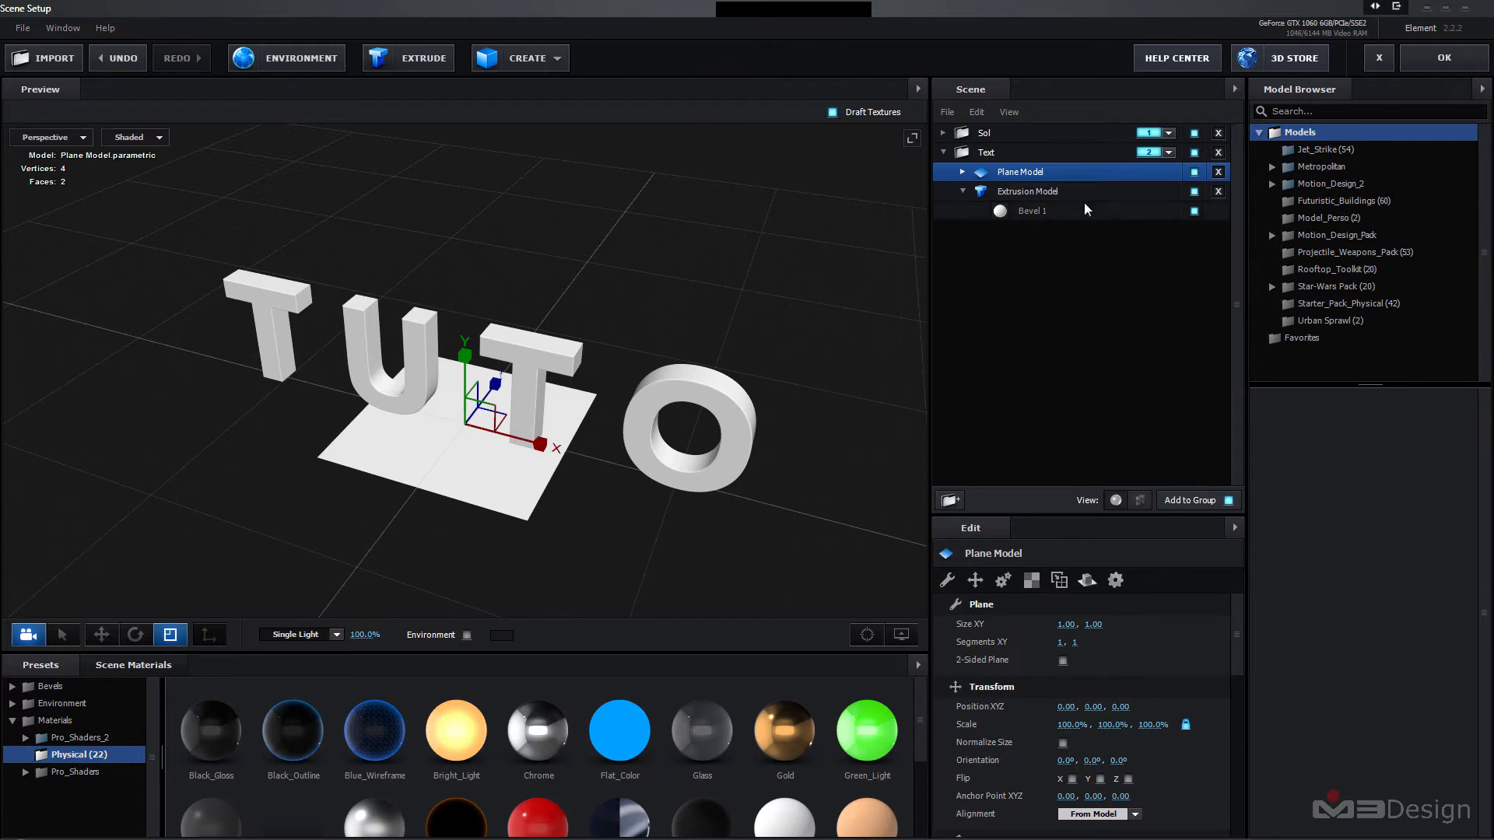
pyautogui.click(1218, 172)
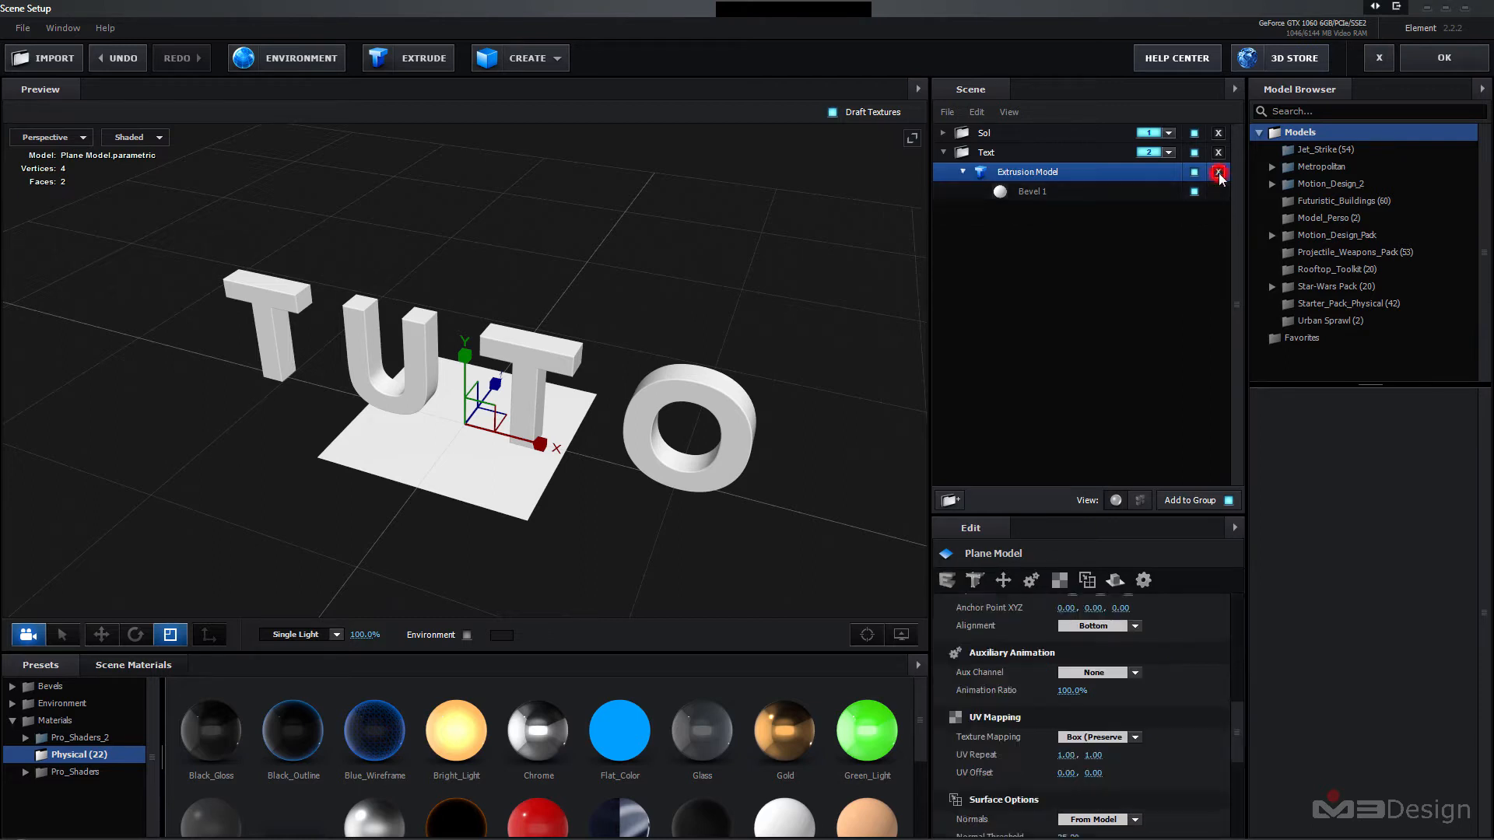
# - Create a box in the Text group and flatten it into a thin slab scaled to about 86%, 3.4%, 86%
pyautogui.click(557, 59)
pyautogui.click(497, 96)
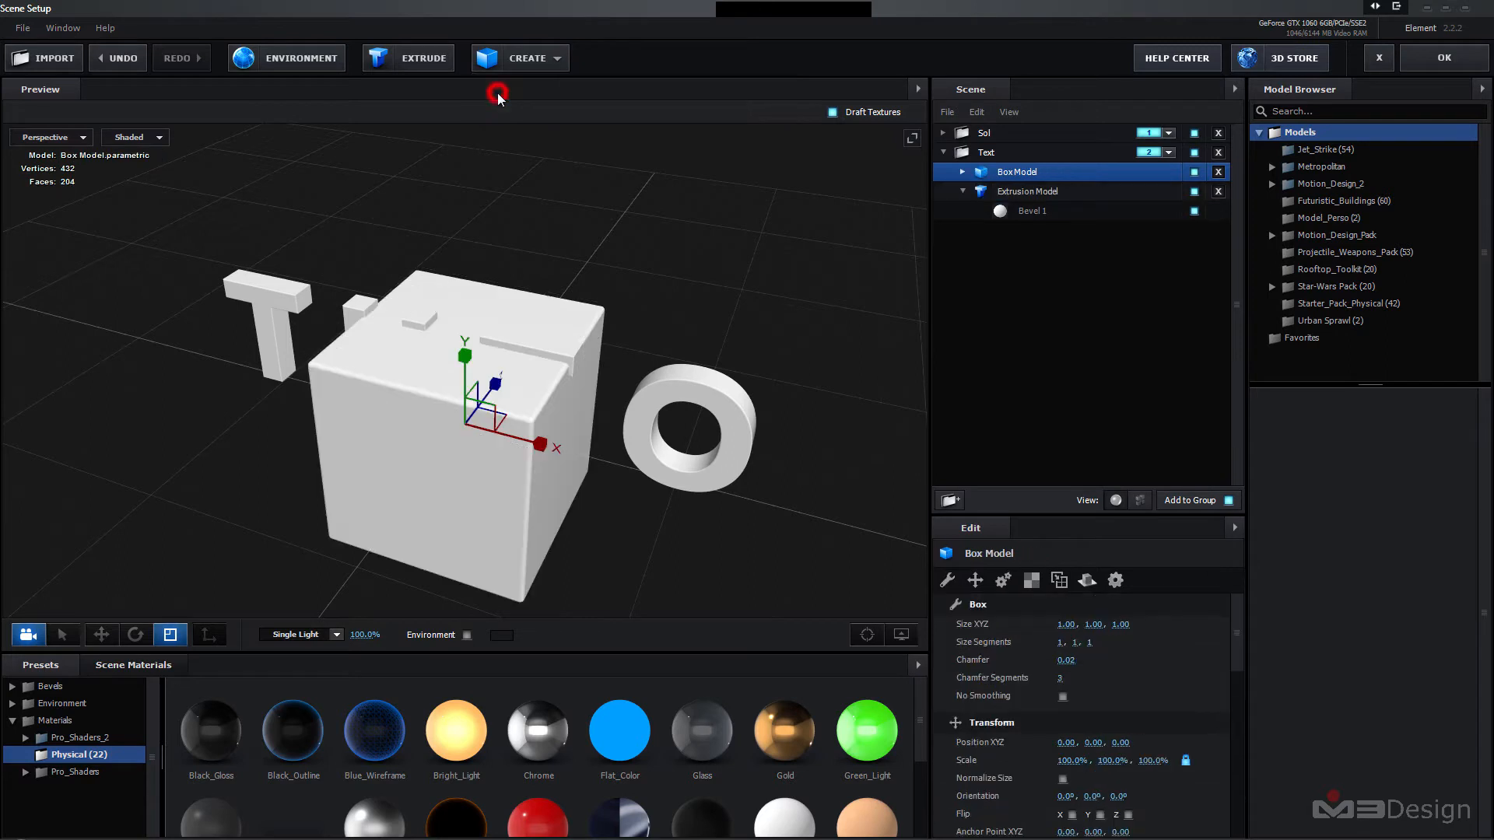
pyautogui.moveTo(464, 358); pyautogui.dragTo(476, 462)
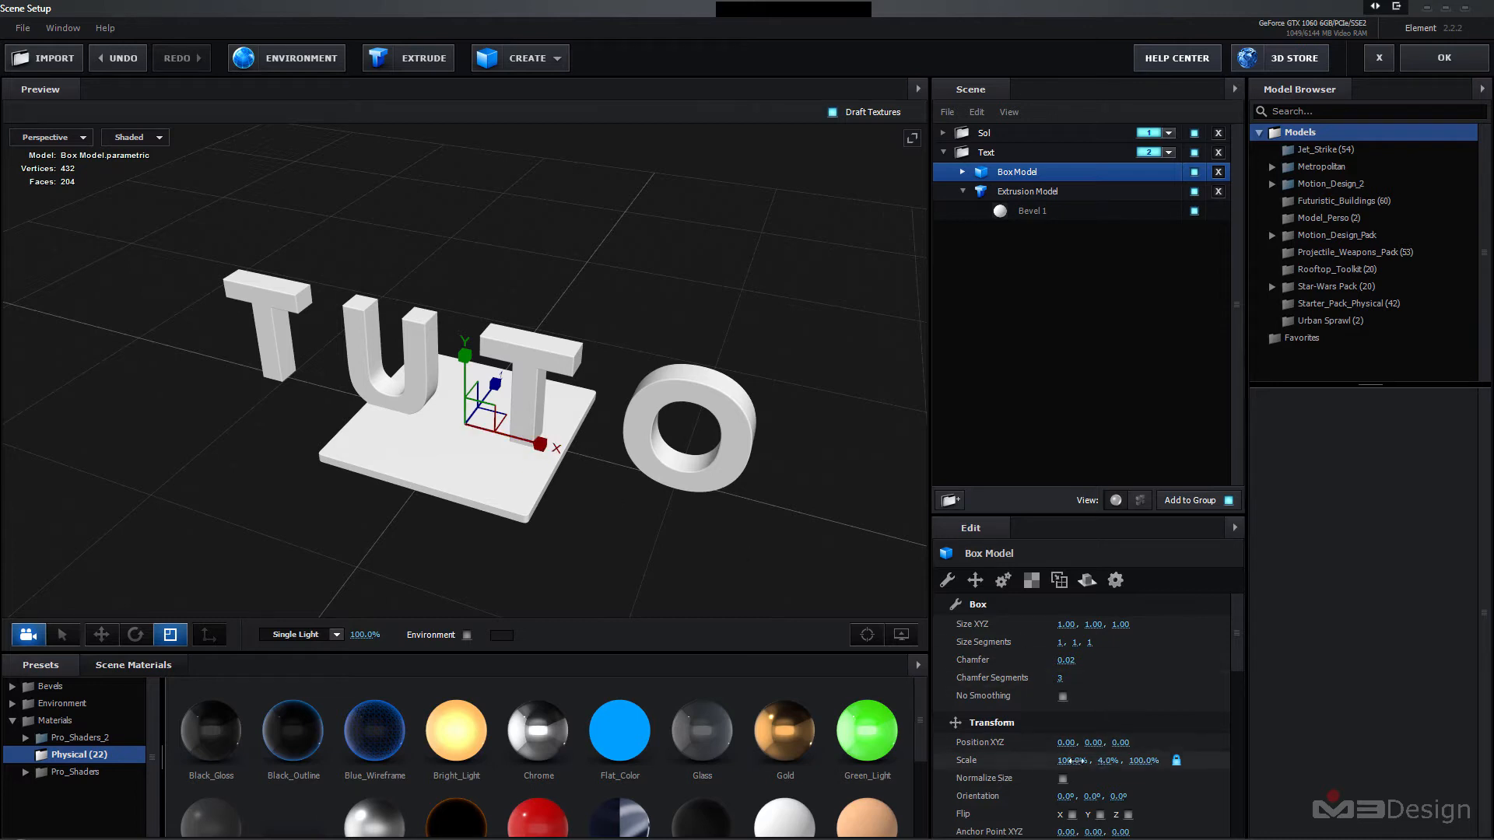
pyautogui.moveTo(1069, 761); pyautogui.dragTo(1051, 764)
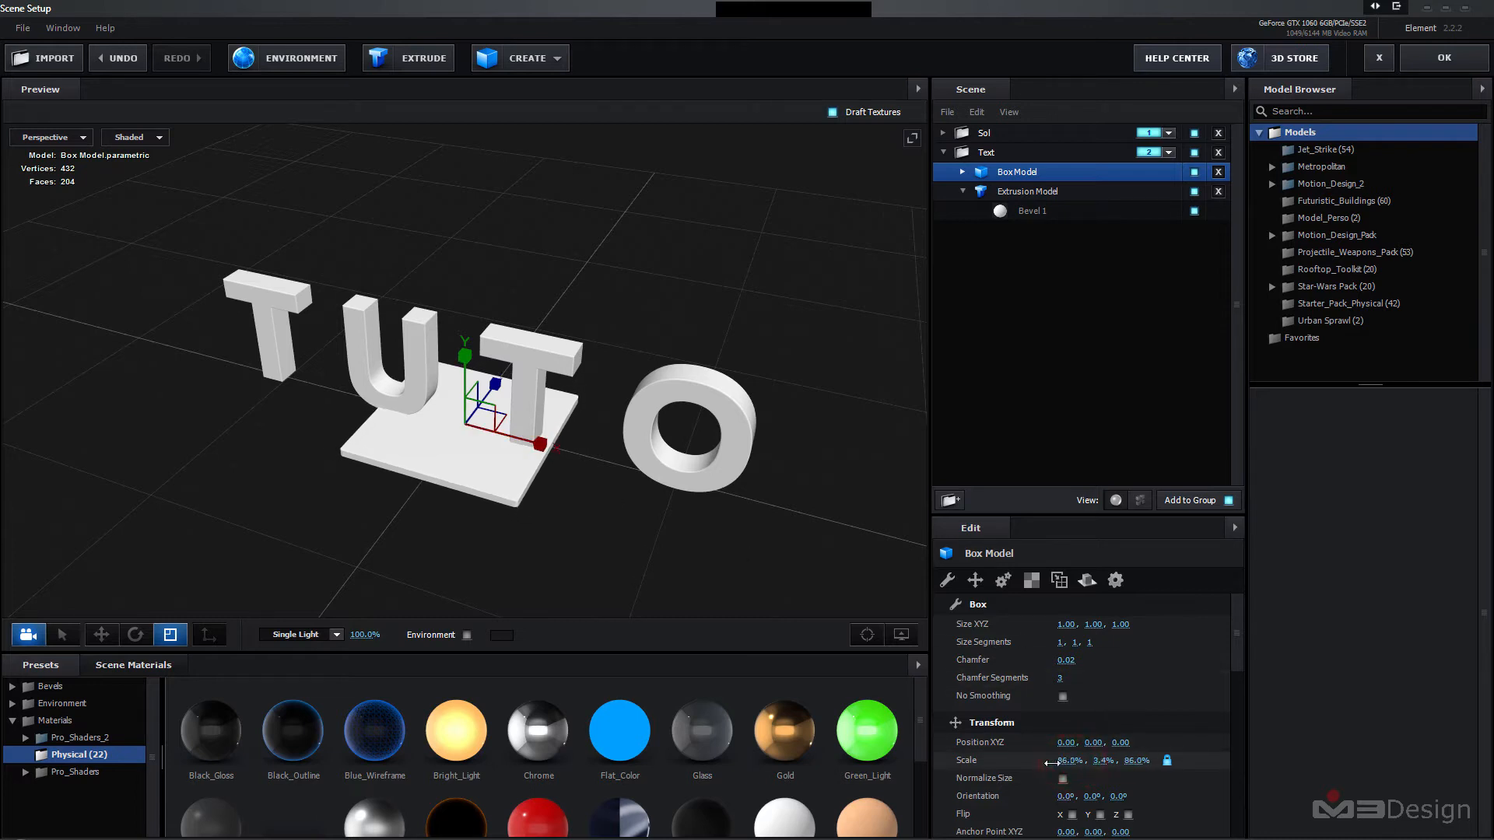
# - Unlink the Box Model's scale axes and set its X and Z scale to 50%
pyautogui.click(1167, 762)
pyautogui.moveTo(1070, 764); pyautogui.dragTo(1023, 770)
pyautogui.click(1067, 761)
pyautogui.write('50')
pyautogui.click(1136, 761)
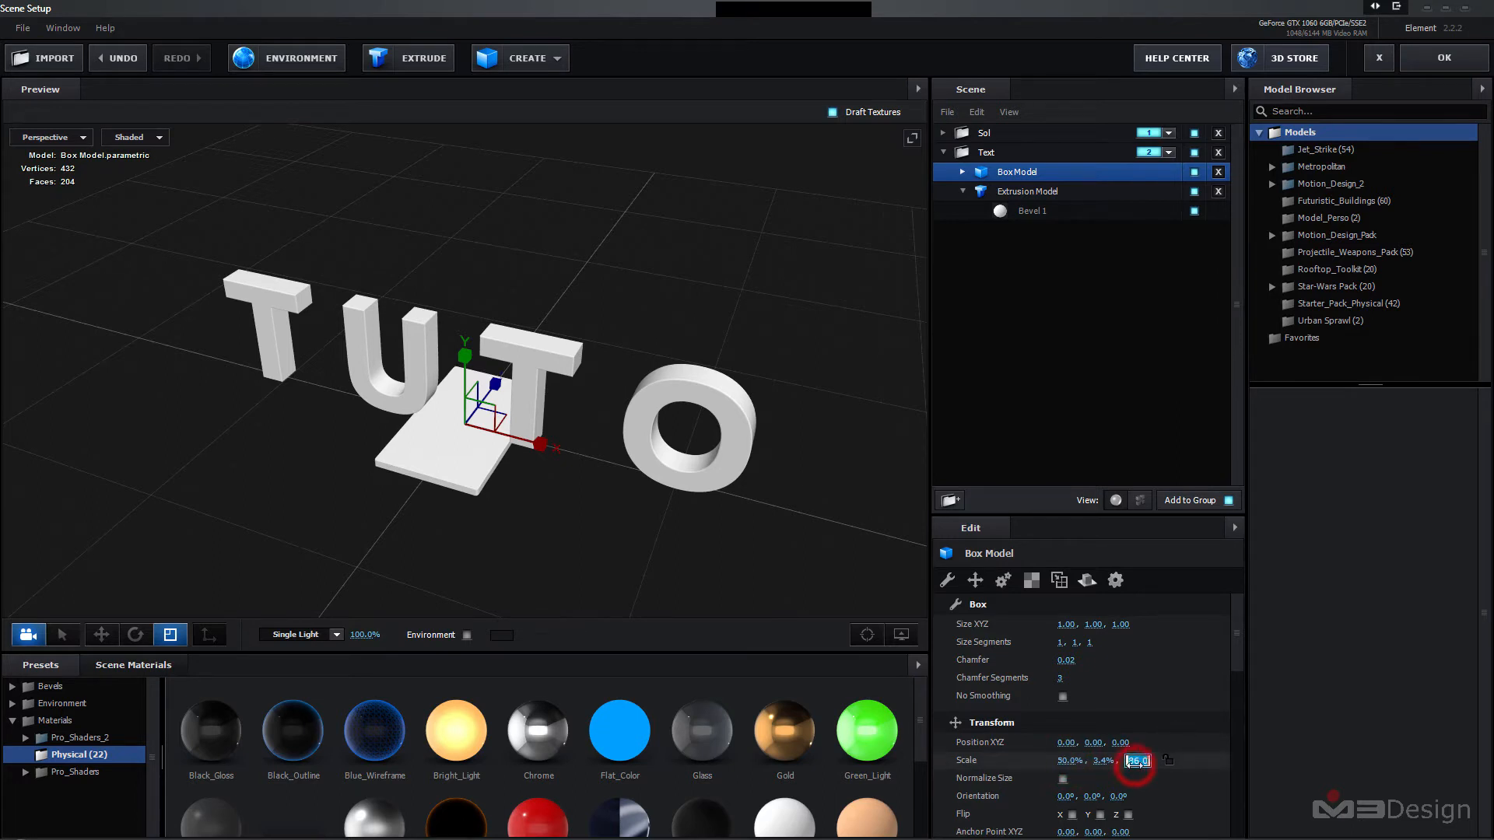
pyautogui.write('50')
pyautogui.press('Return')
pyautogui.click(1106, 762)
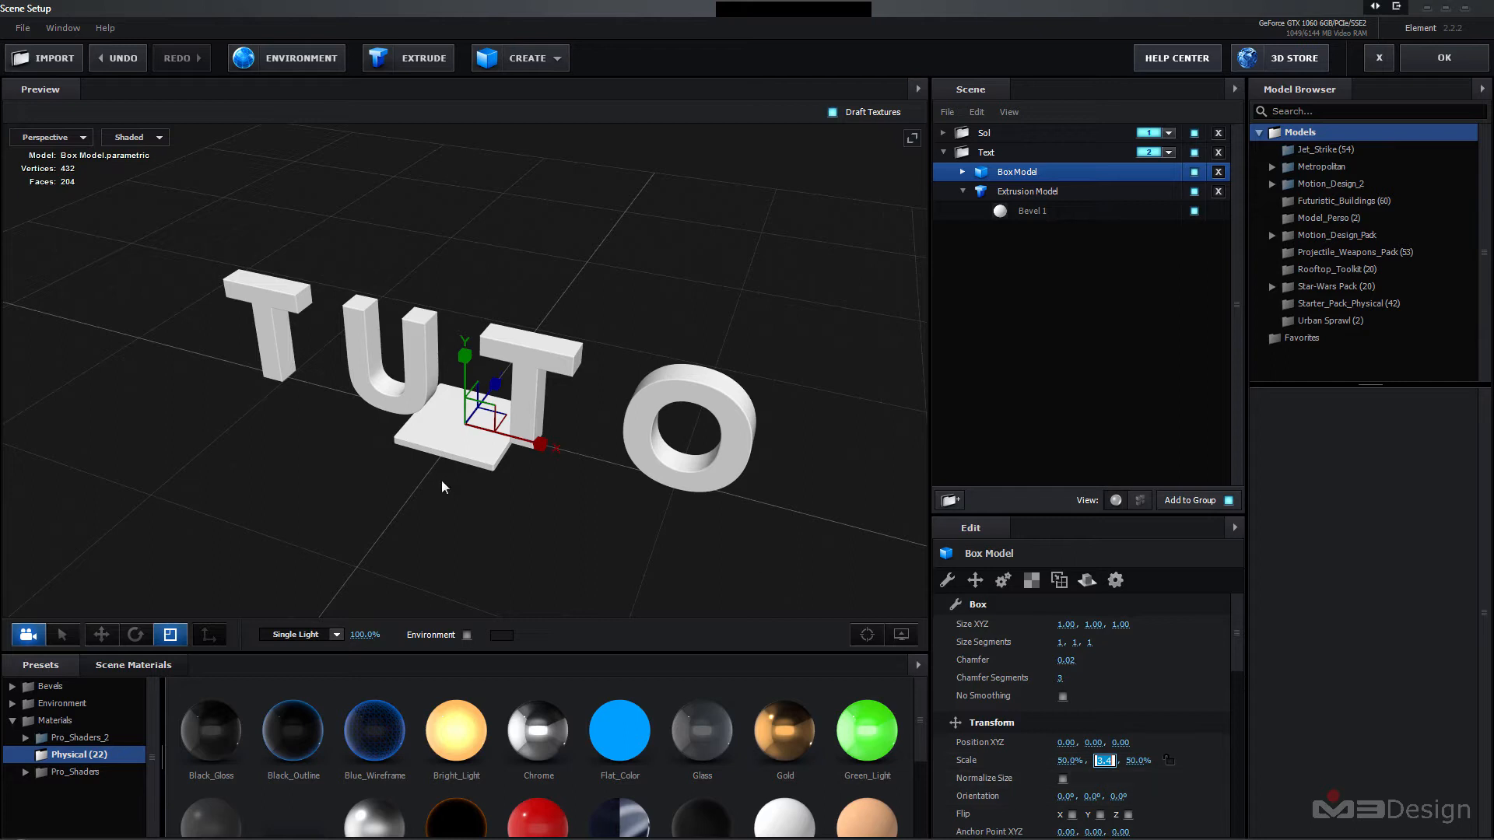
pyautogui.scroll(2, 442, 486)
pyautogui.scroll(3, 442, 486)
pyautogui.scroll(-5, 413, 266)
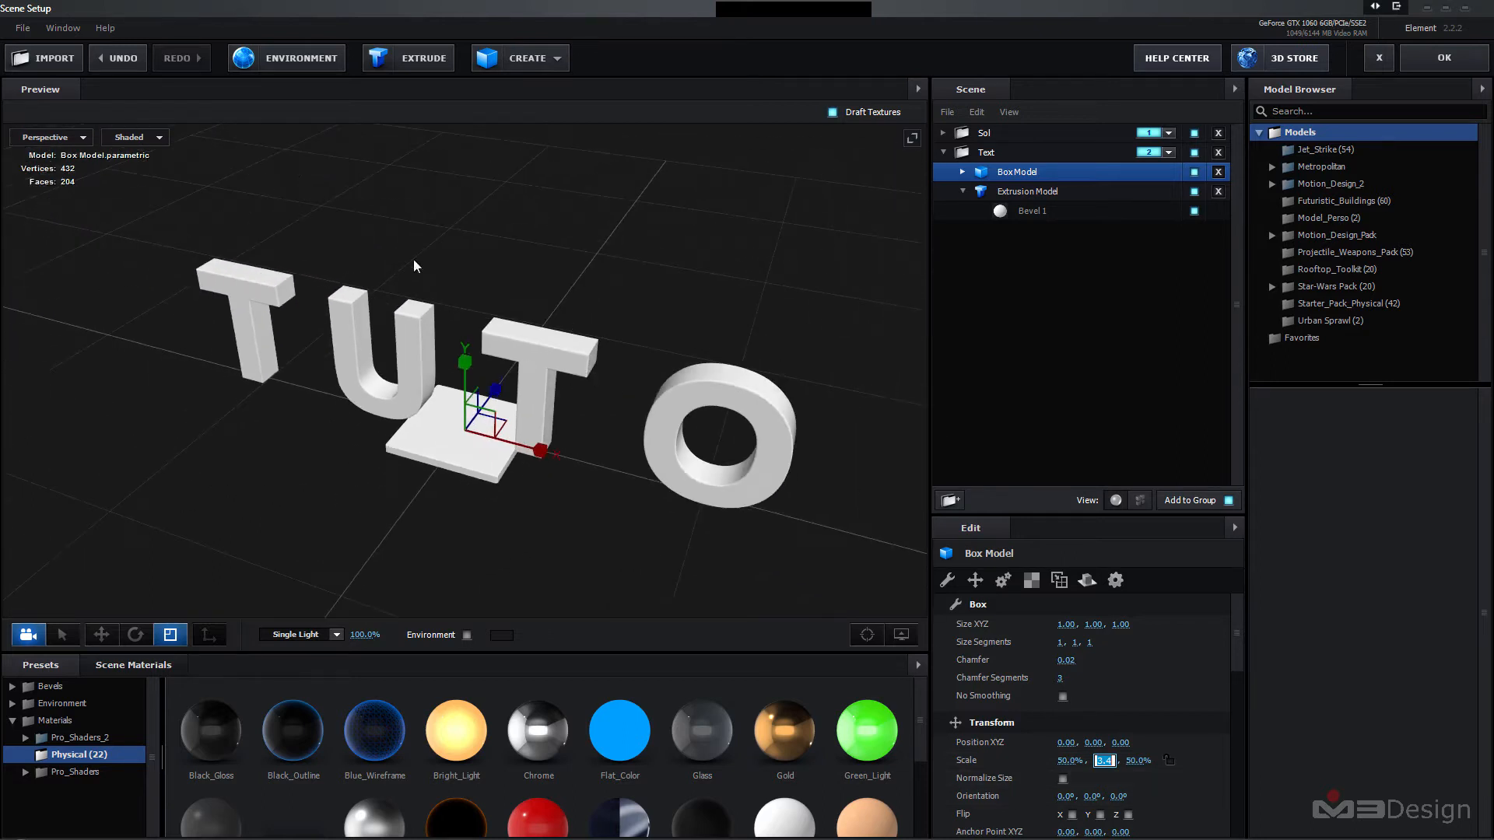
# - Switch the preview to the Front view and relink the Box Model's scale axes
pyautogui.click(76, 137)
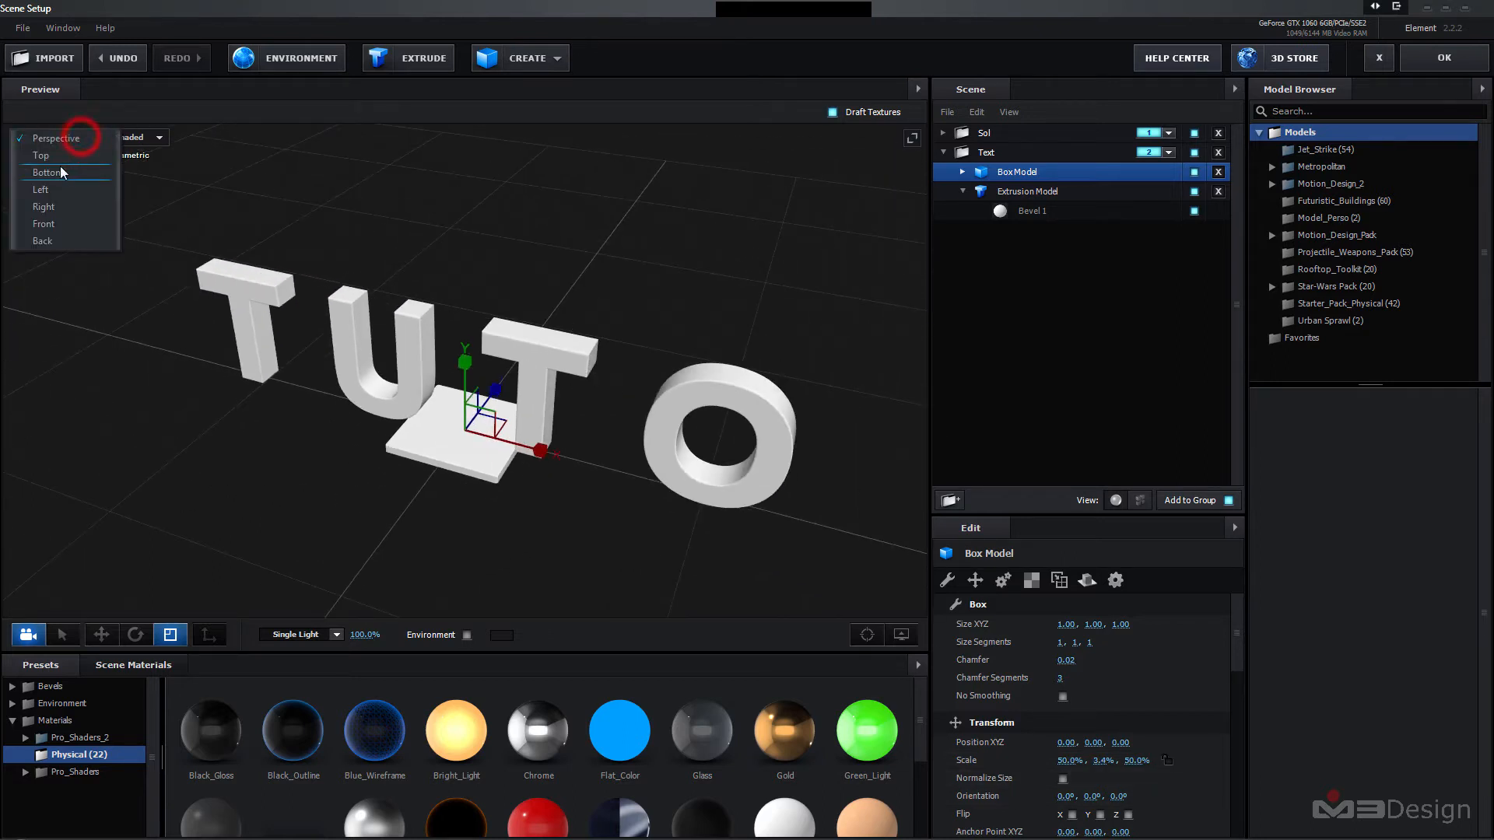
pyautogui.click(55, 223)
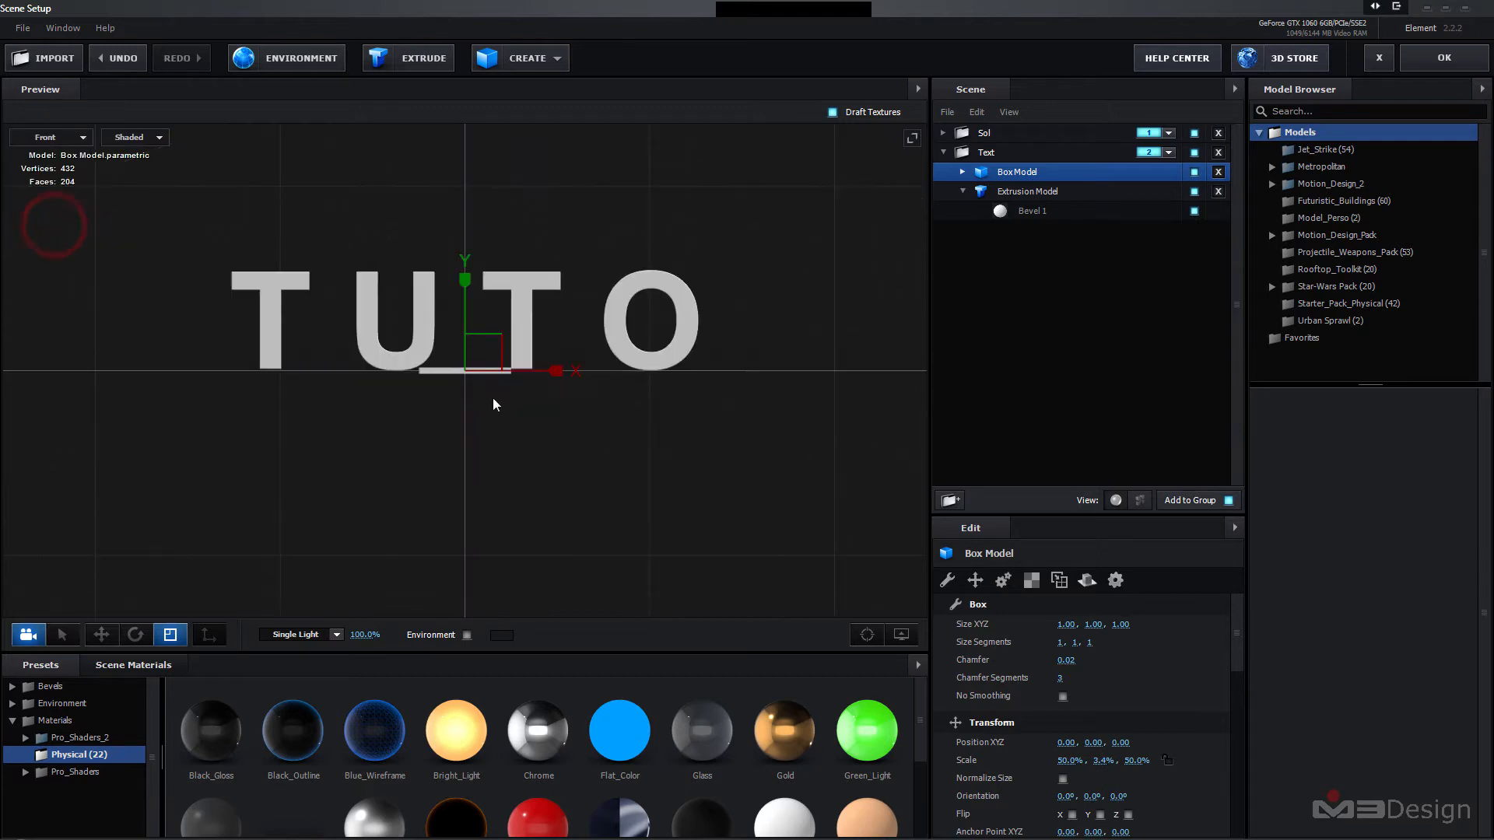
pyautogui.scroll(3, 490, 393)
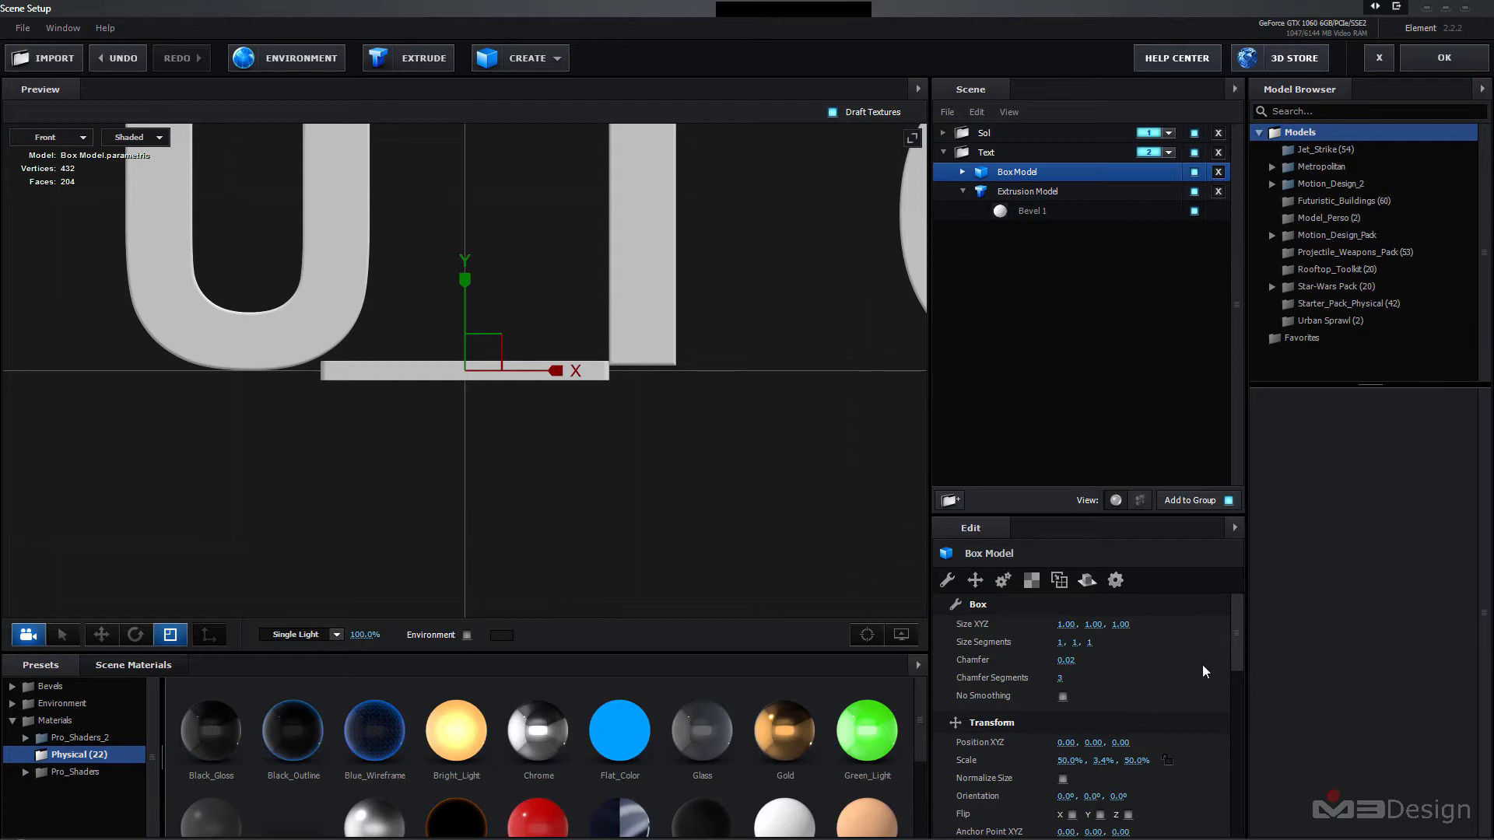
pyautogui.click(1104, 761)
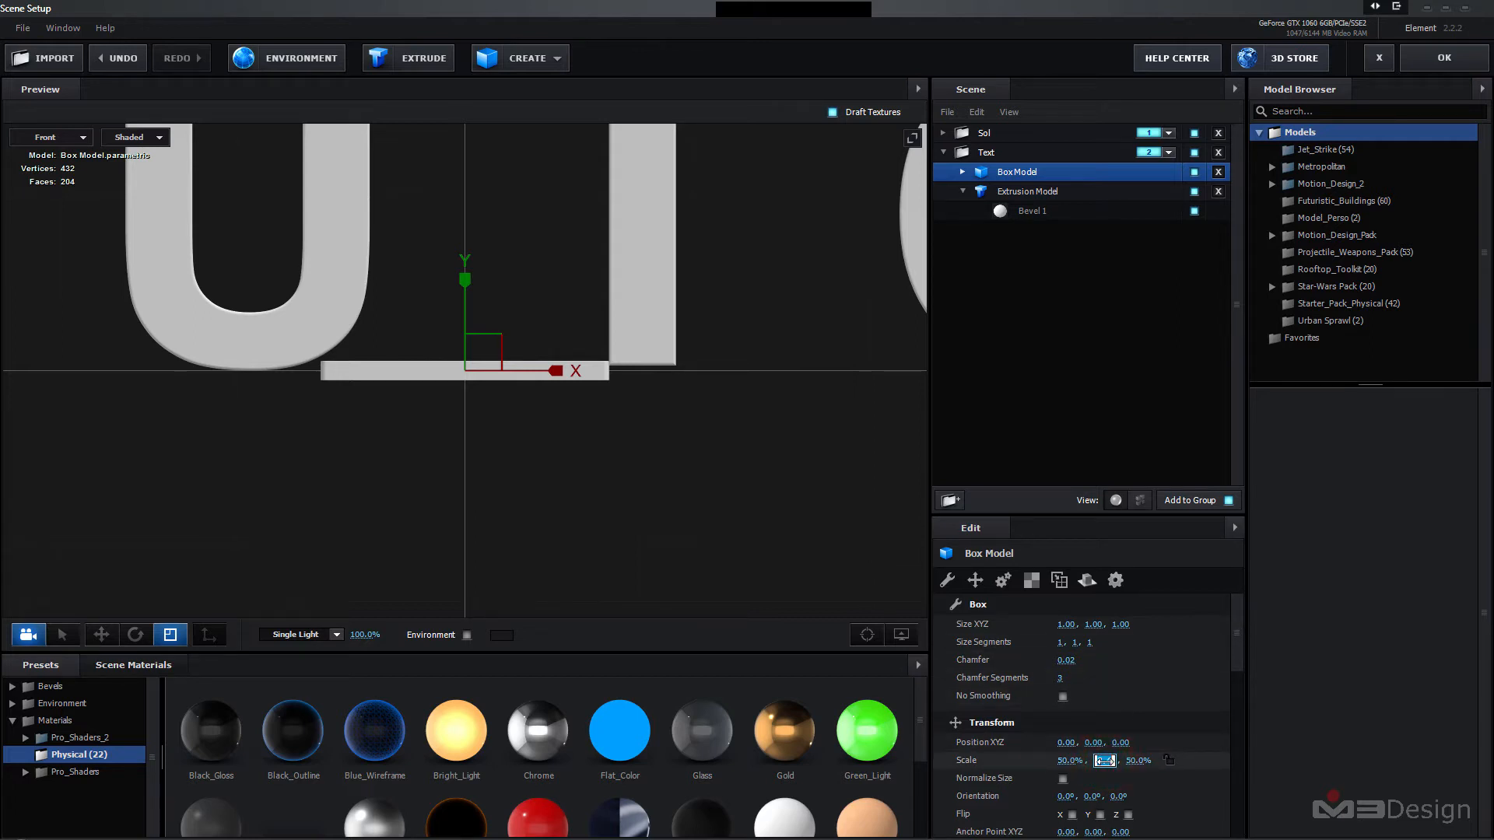
pyautogui.press('Return')
pyautogui.click(1167, 761)
# - Set the Box Model's alignment to Bottom so the slab rests on the grid
pyautogui.moveTo(1240, 649); pyautogui.dragTo(1238, 717)
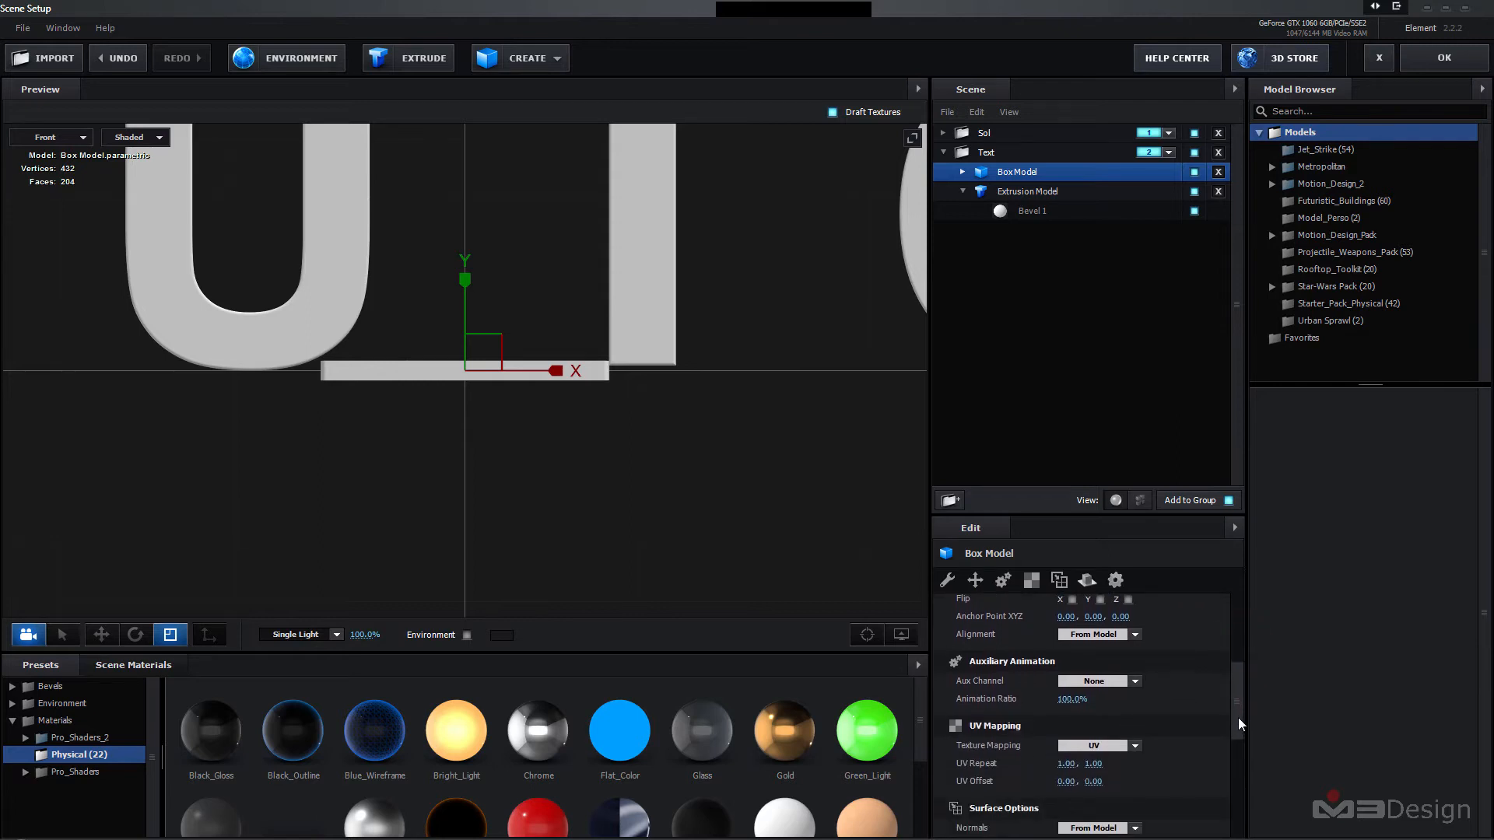
pyautogui.click(1135, 634)
pyautogui.click(1111, 687)
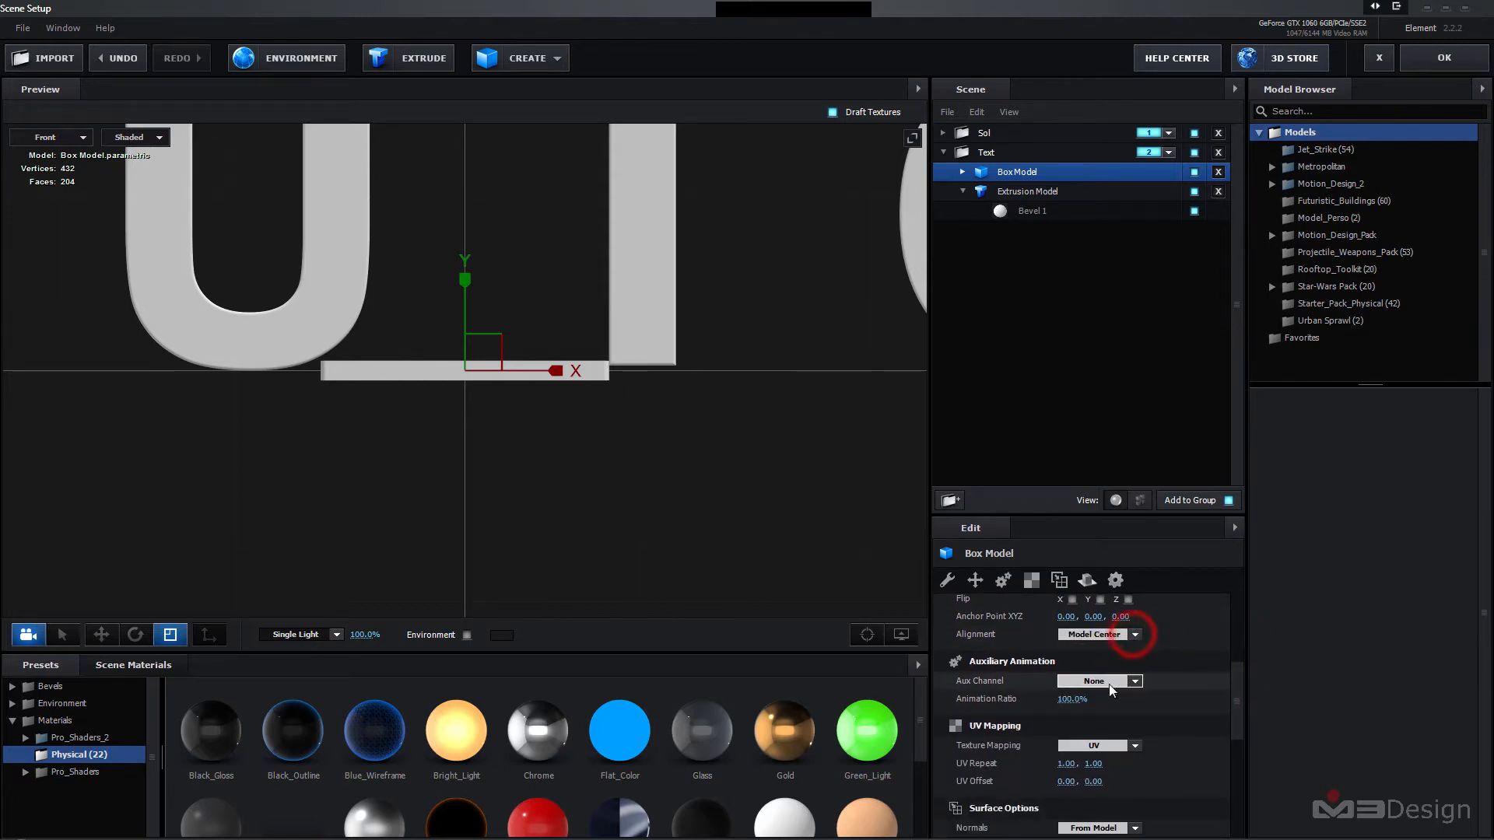
pyautogui.click(1134, 635)
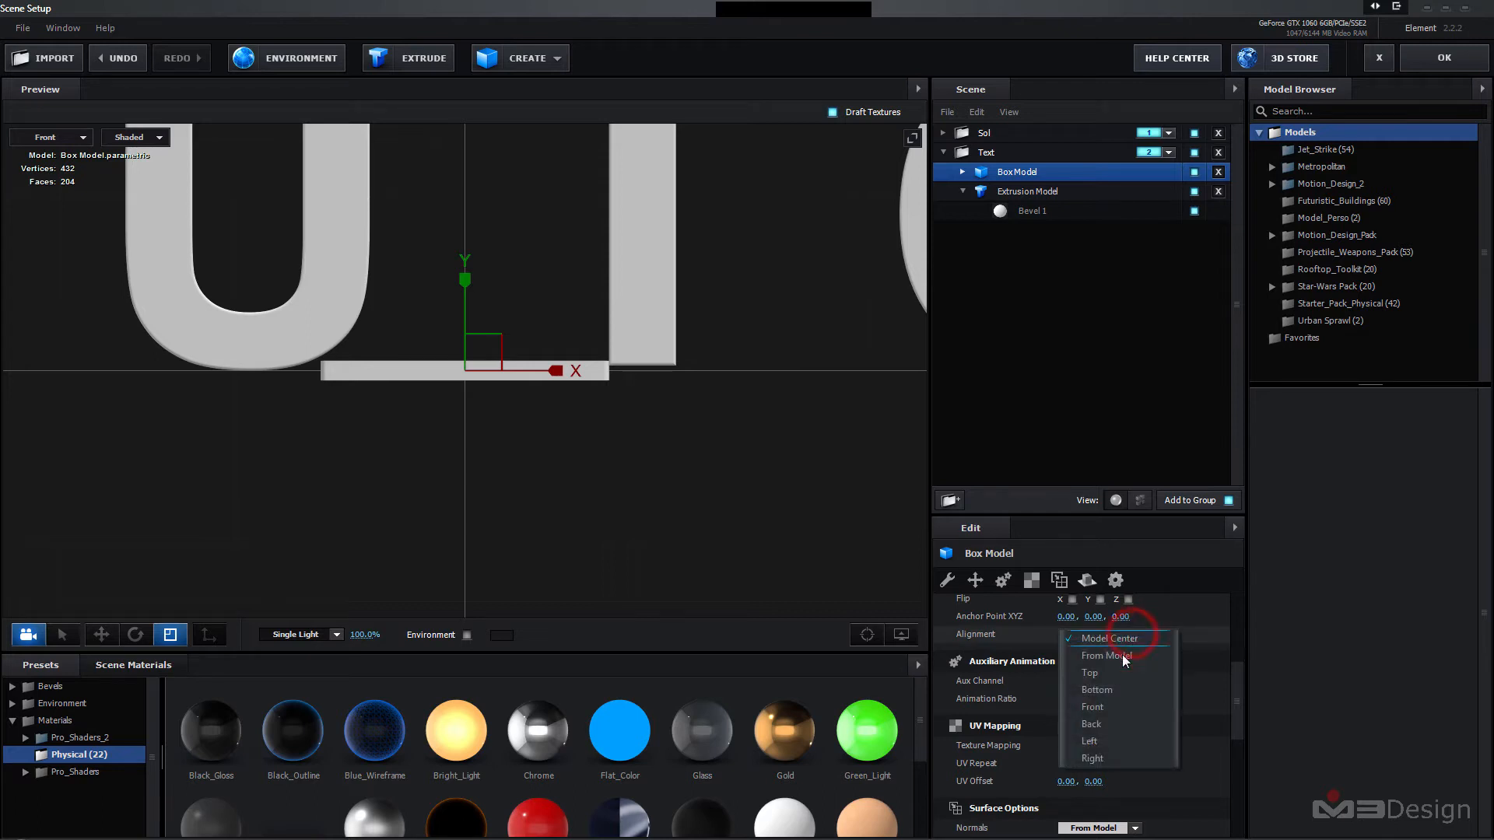
pyautogui.click(1111, 689)
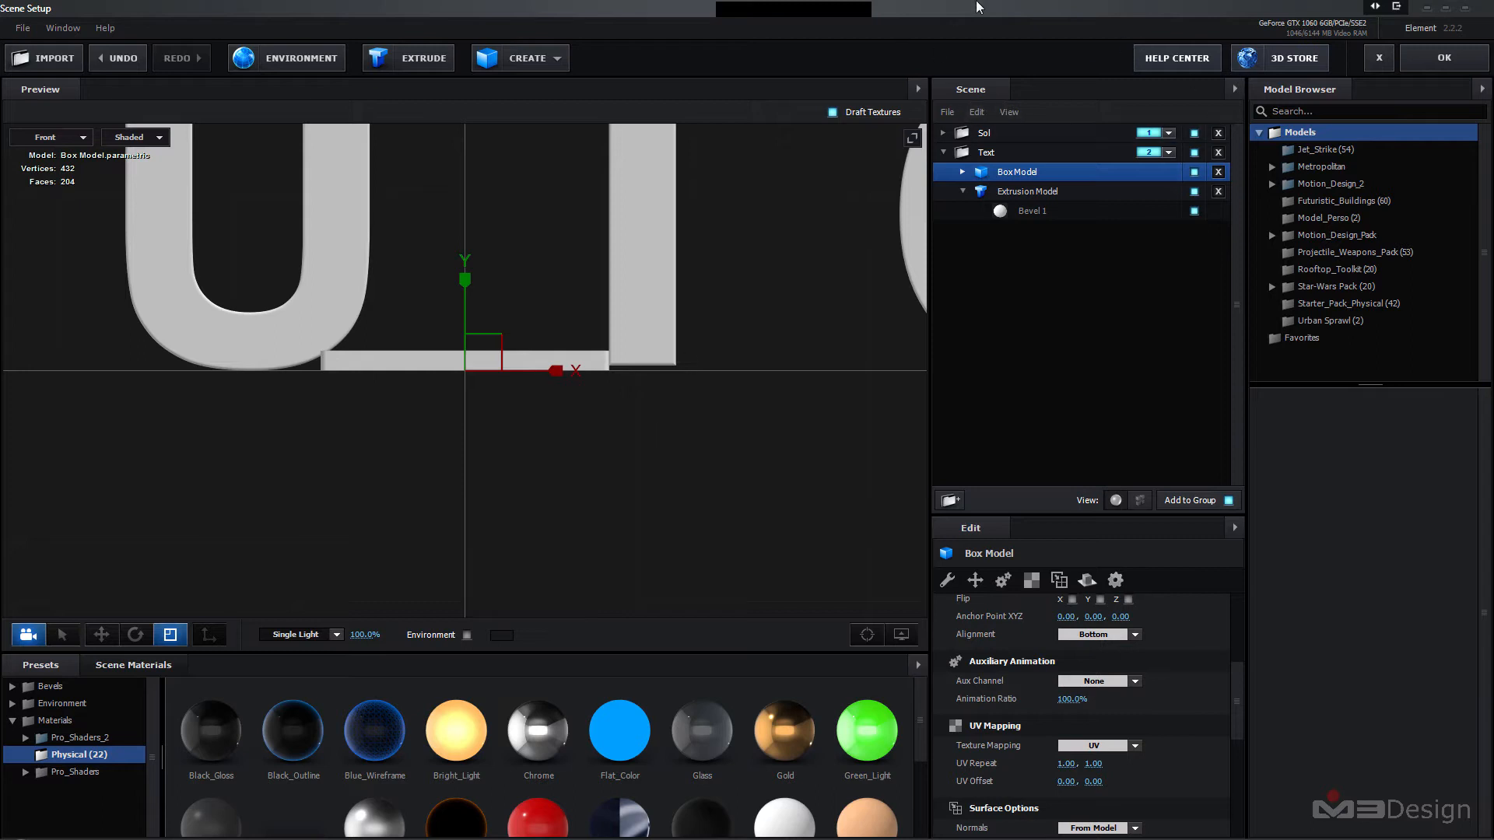
# - Duplicate the slab's Box Model three times in the Text group so there are four slabs
pyautogui.click(963, 191)
pyautogui.click(1011, 176)
pyautogui.rightClick(1012, 174)
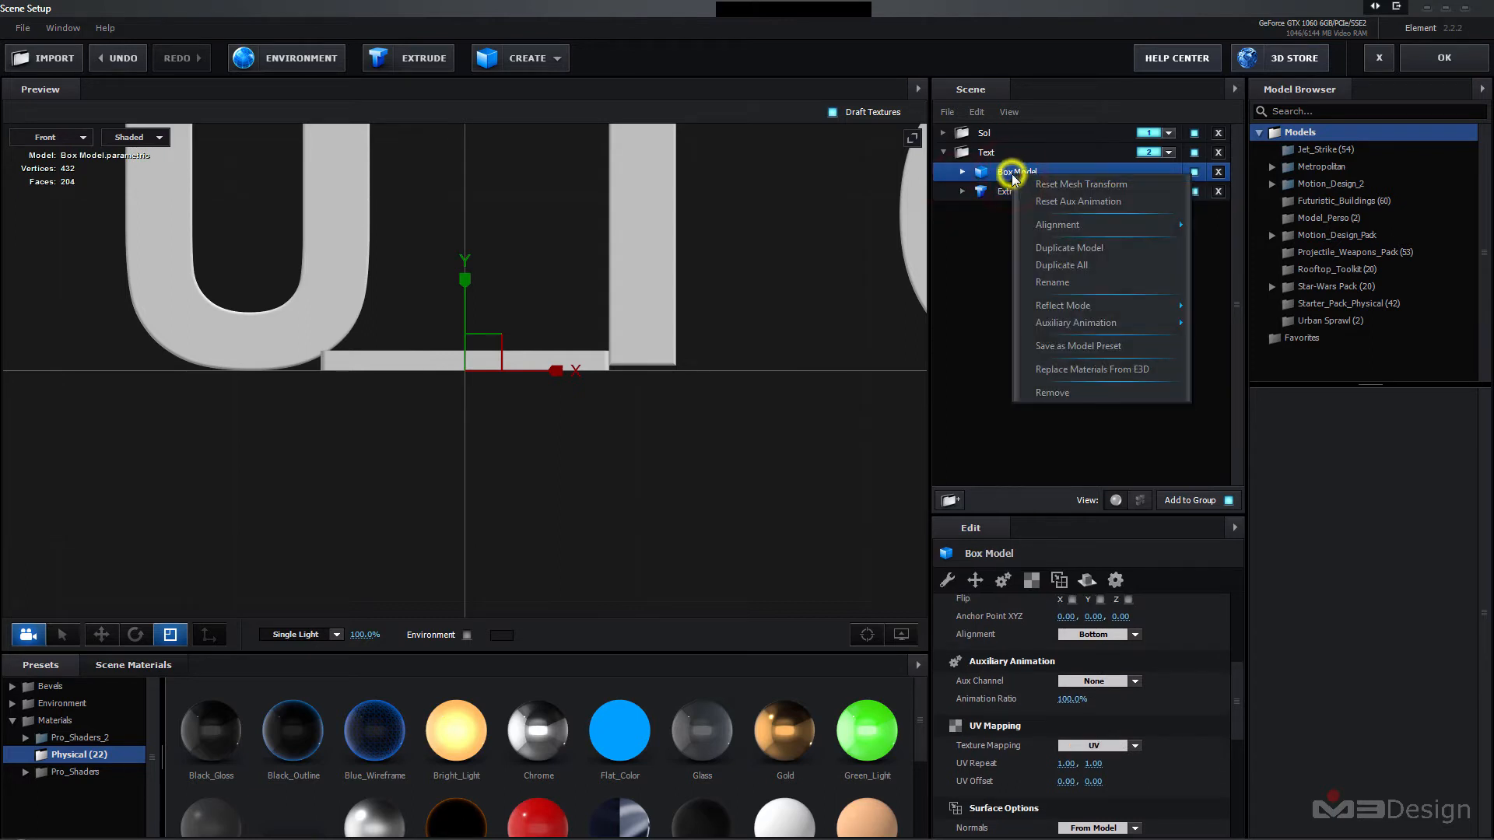
pyautogui.click(1077, 247)
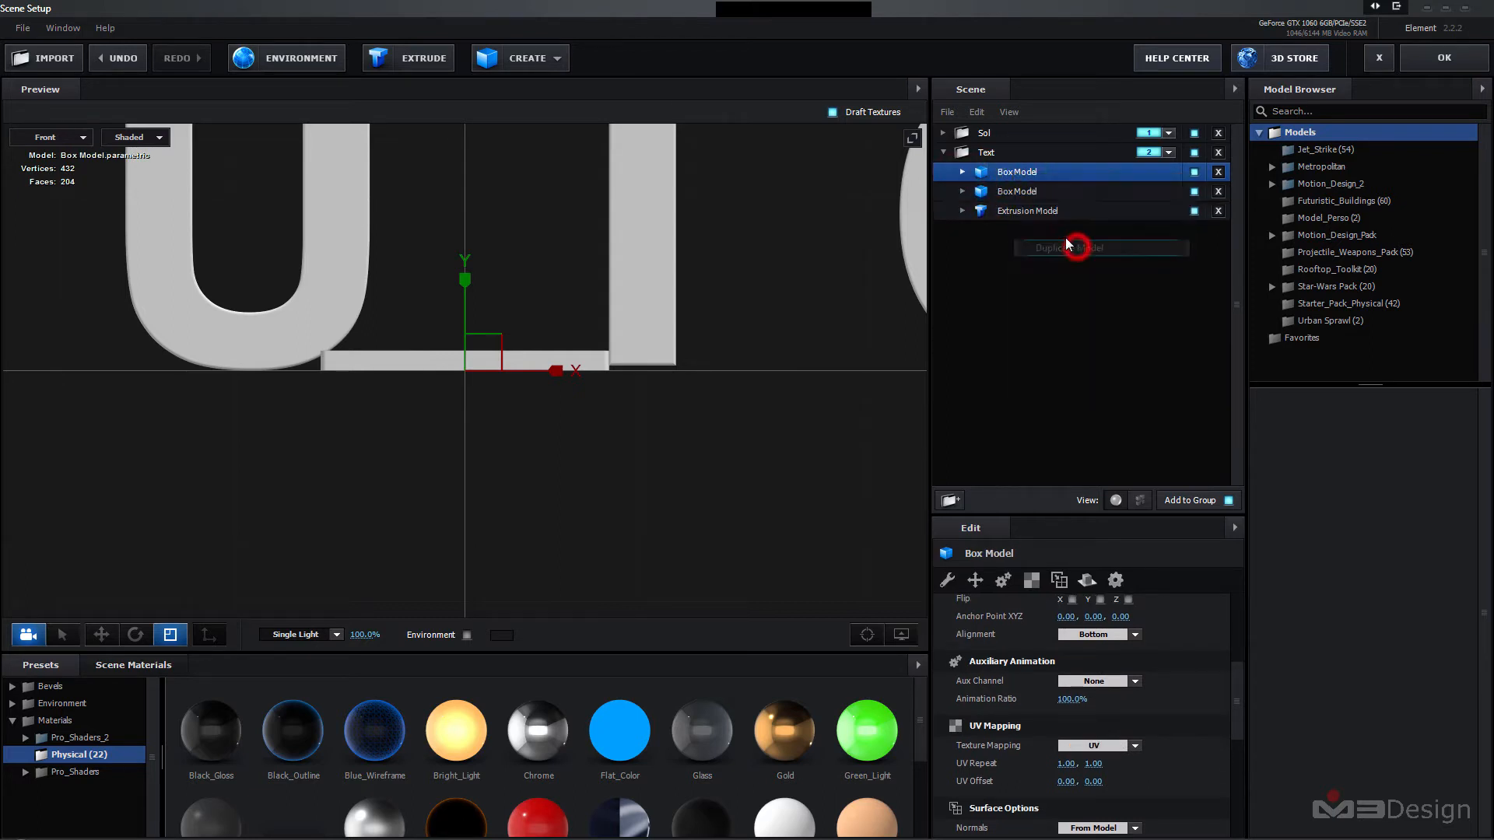
pyautogui.click(1021, 191)
pyautogui.rightClick(1021, 190)
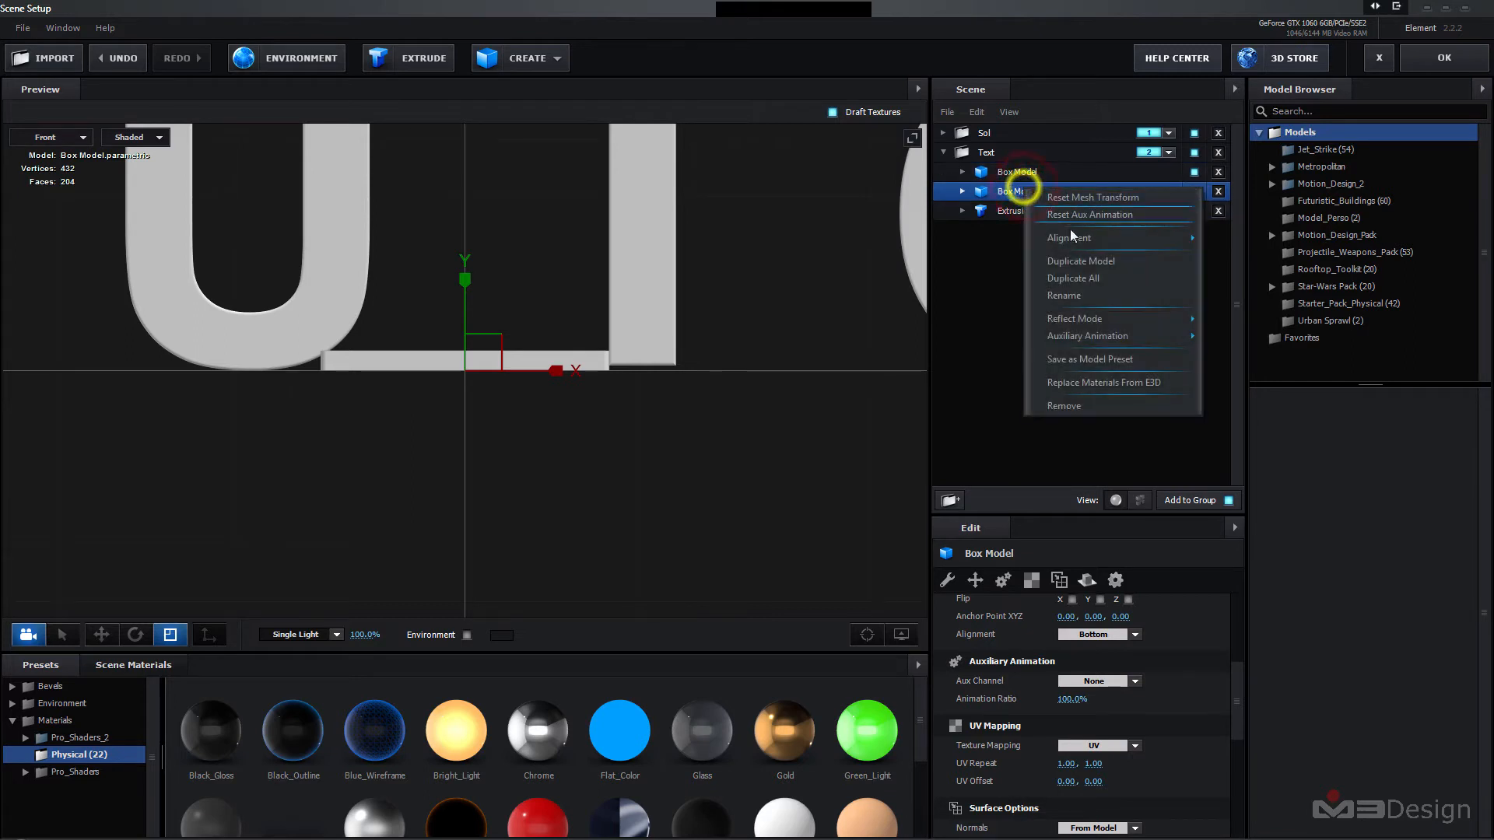
pyautogui.click(1081, 261)
pyautogui.click(1015, 212)
pyautogui.rightClick(1016, 212)
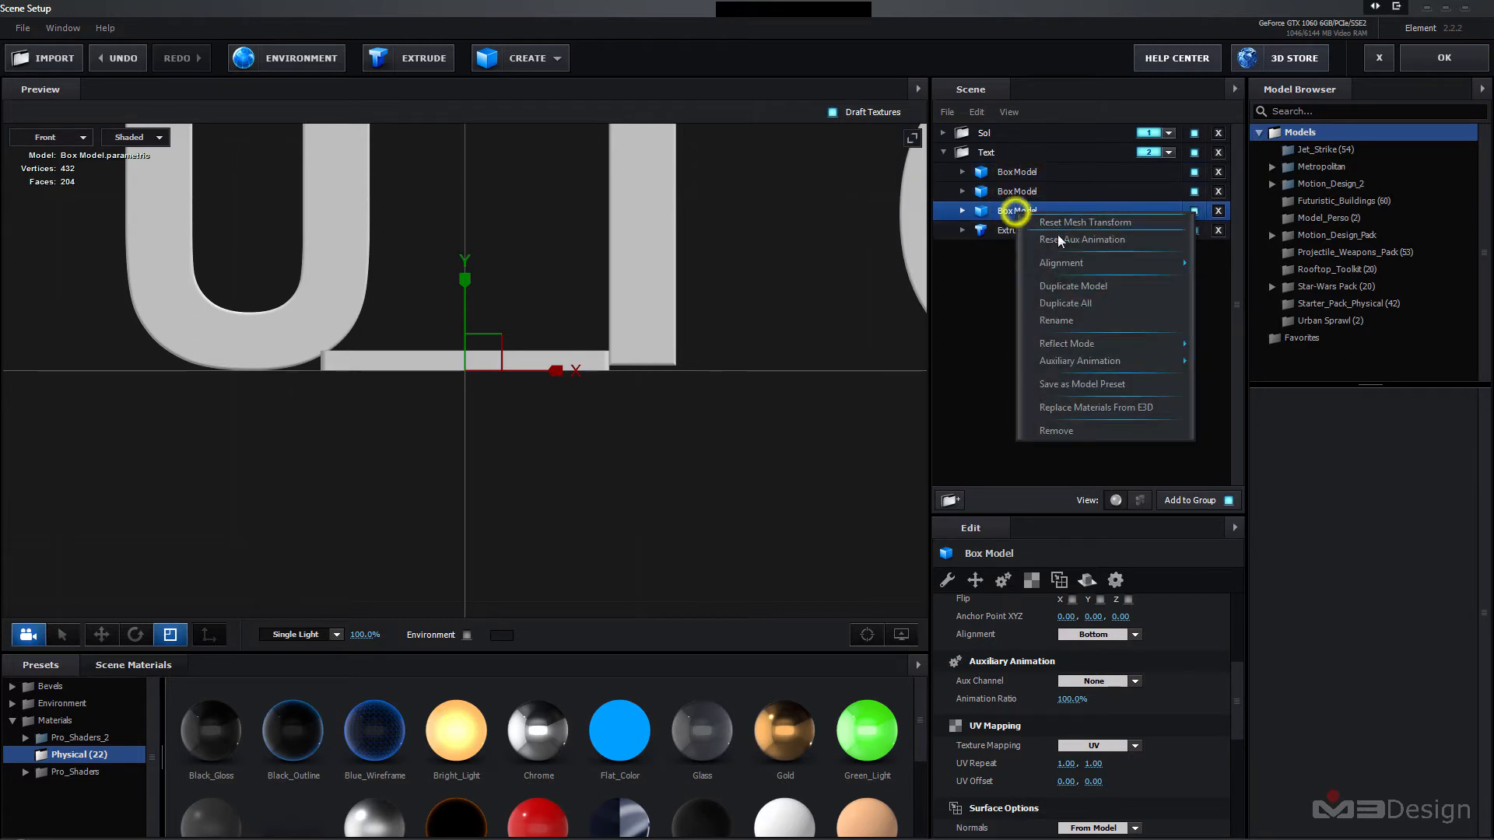
pyautogui.click(1082, 287)
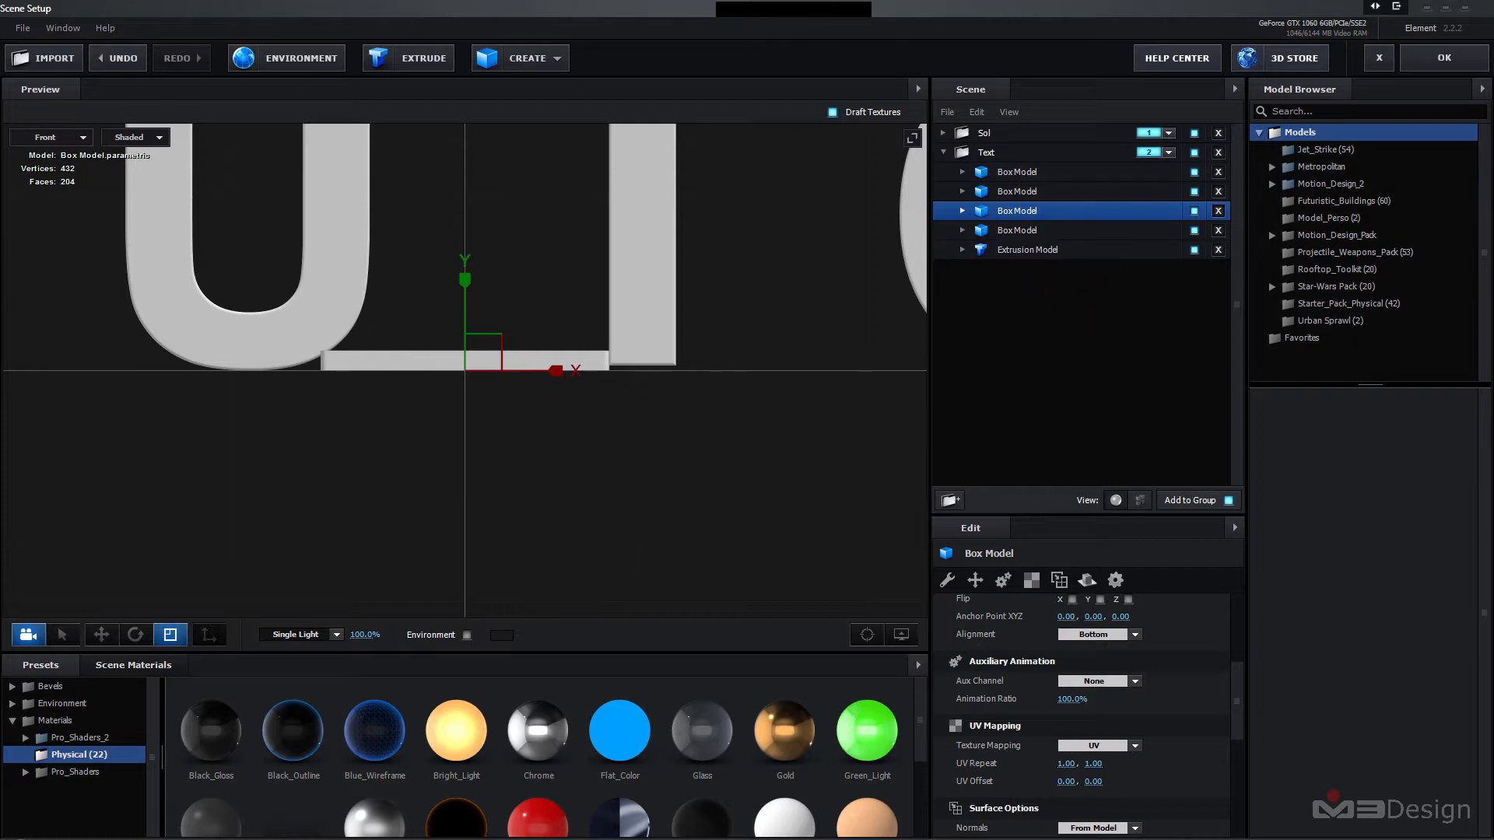
# - Switch the preview to the Top view and move the first Box Model along X until it sits under the letter O
pyautogui.click(68, 137)
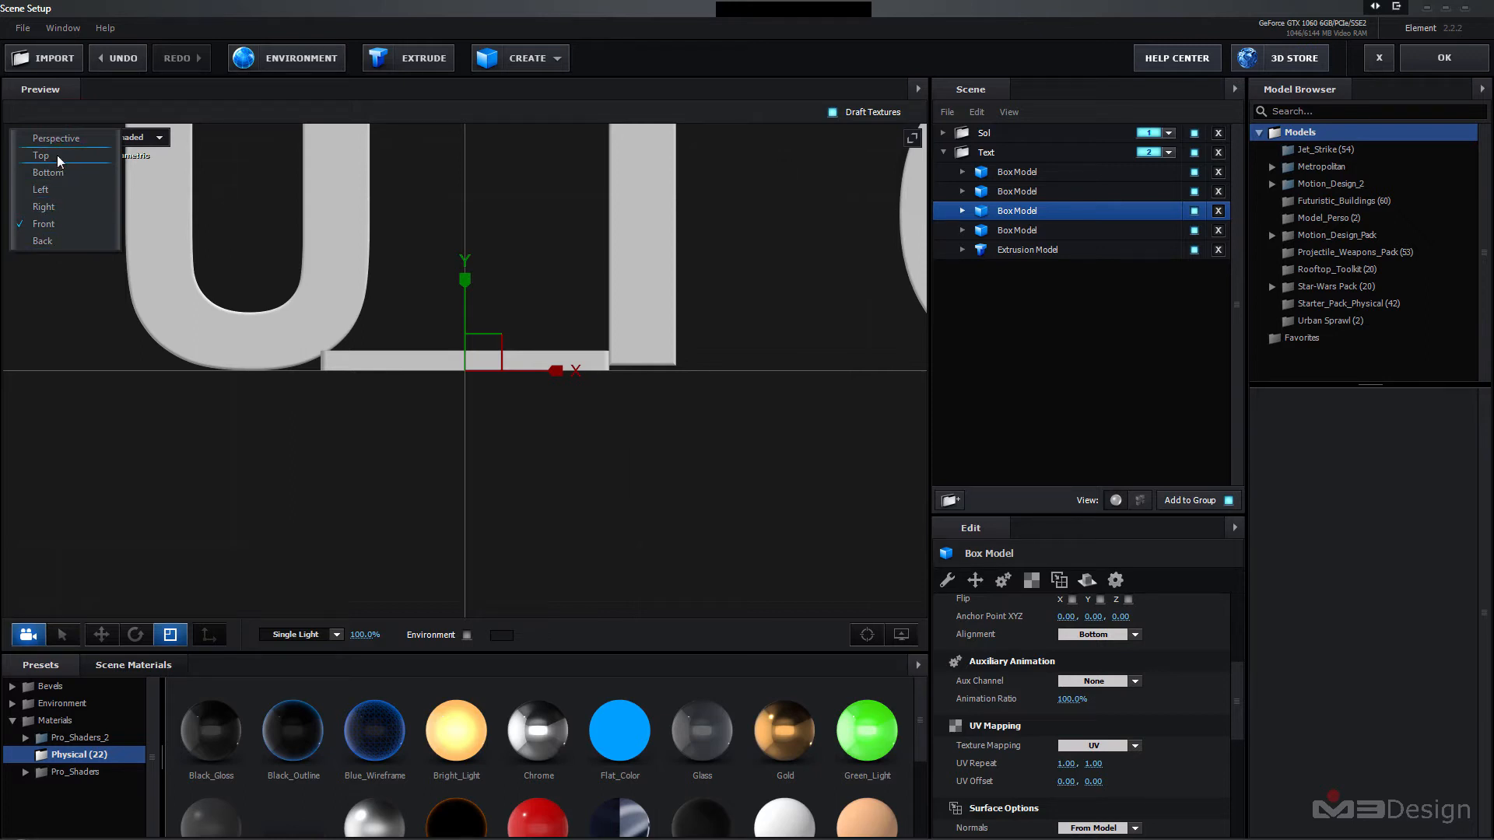
pyautogui.click(58, 156)
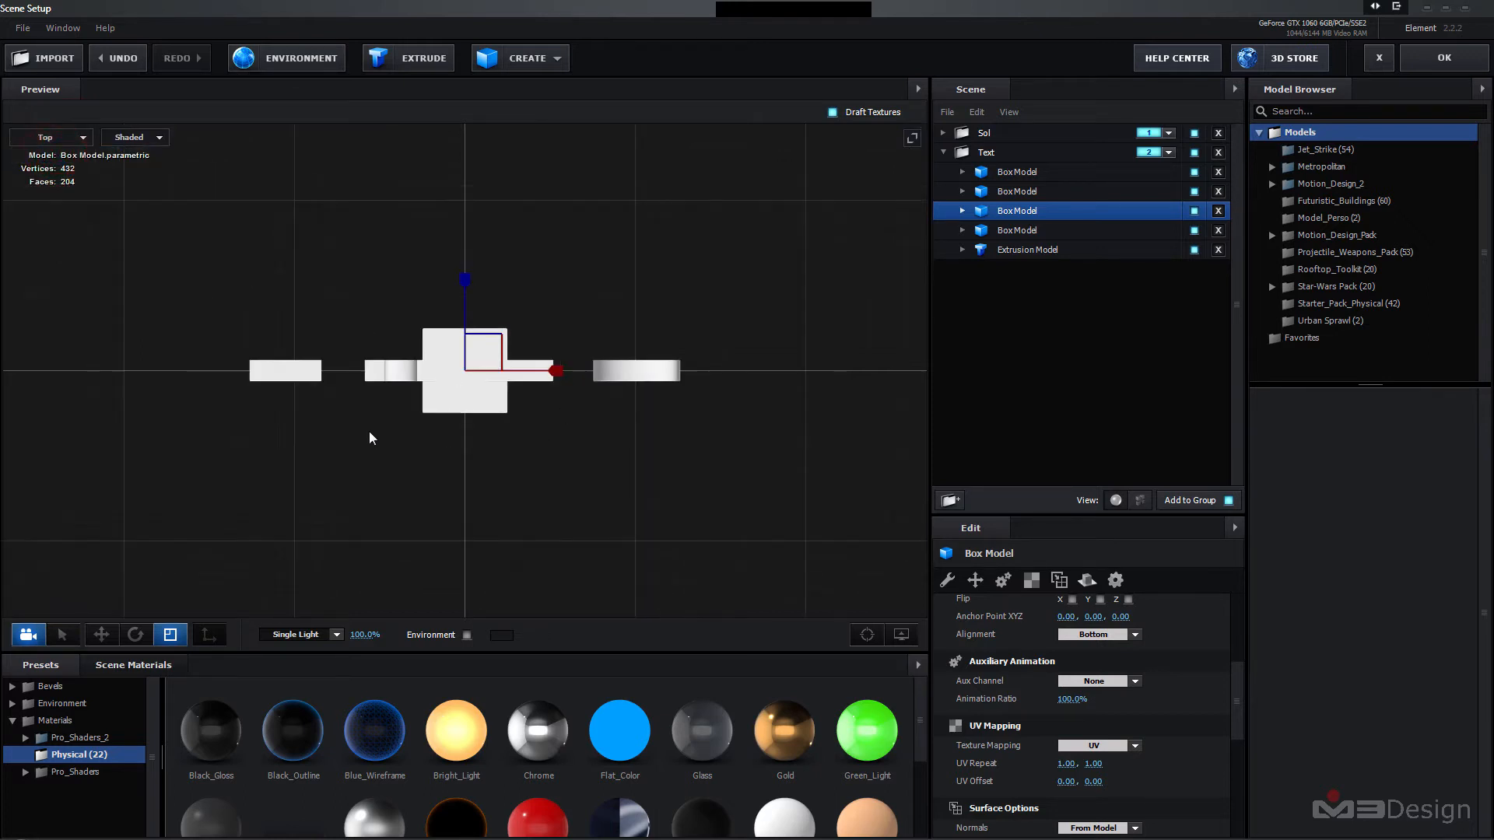
pyautogui.scroll(3, 371, 439)
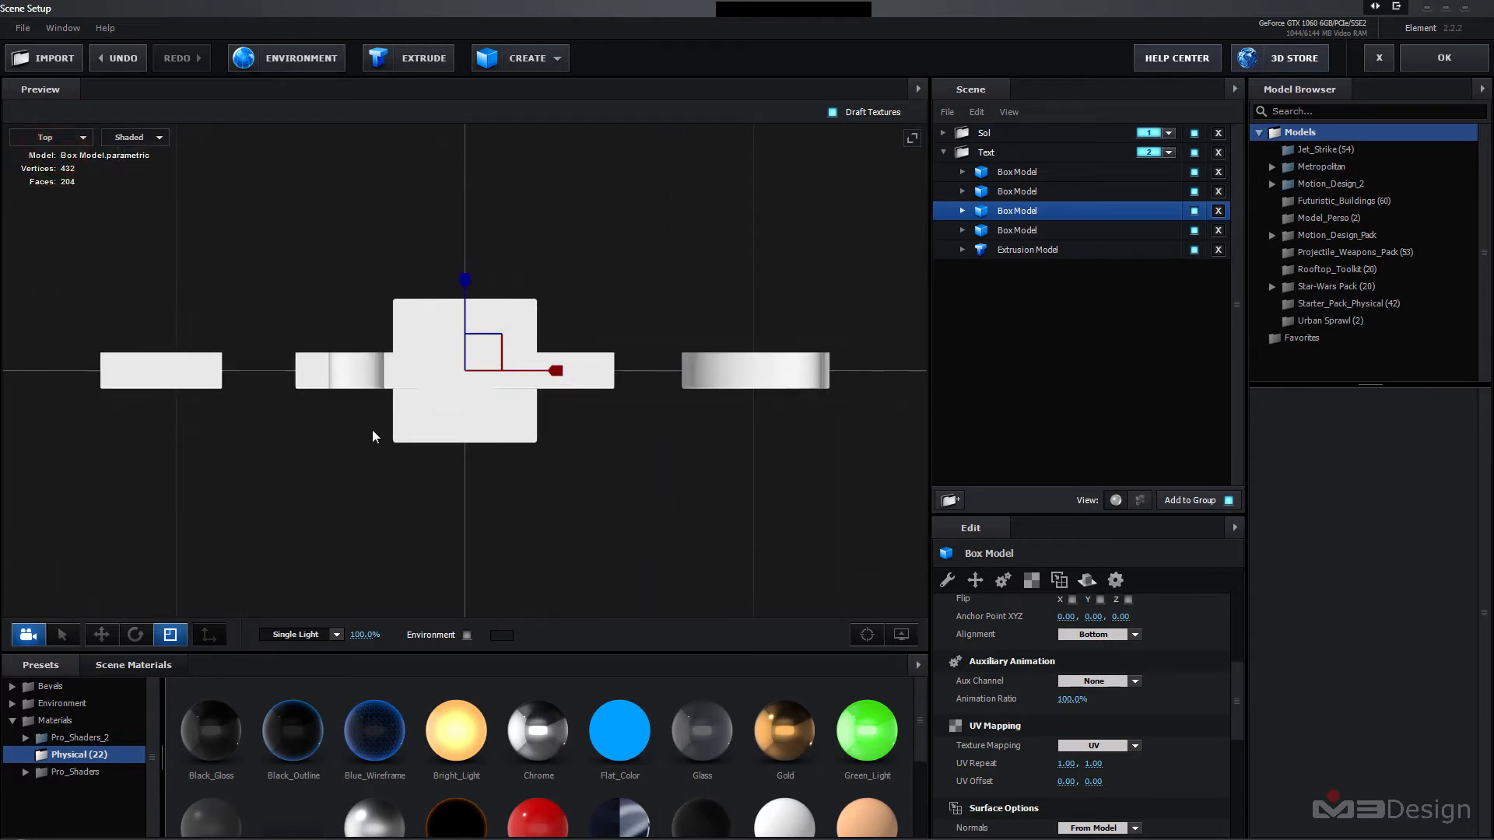
pyautogui.click(1012, 172)
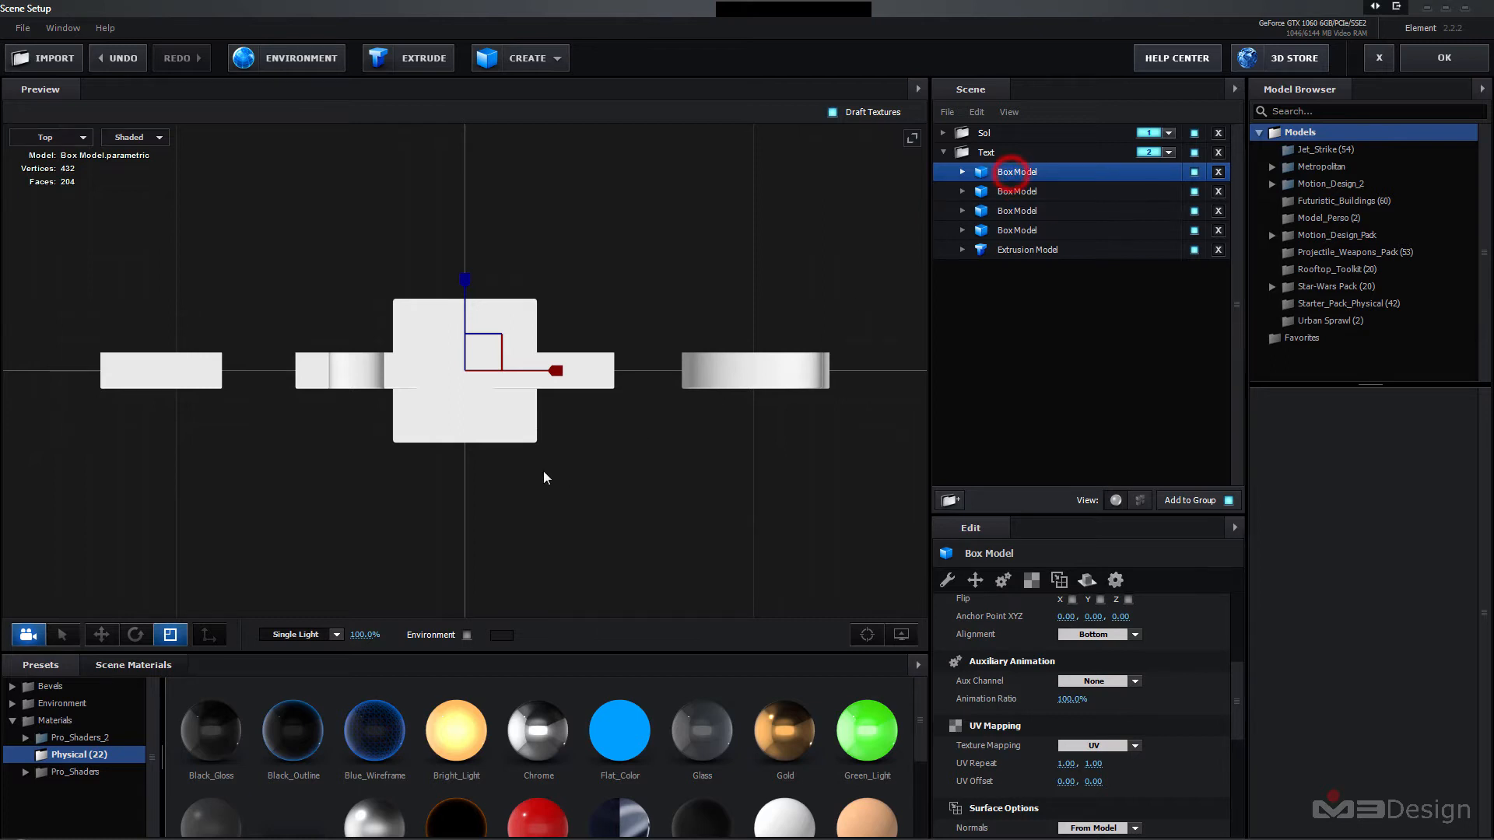
pyautogui.click(101, 635)
pyautogui.moveTo(545, 371); pyautogui.dragTo(854, 381)
pyautogui.moveTo(843, 381); pyautogui.dragTo(835, 377)
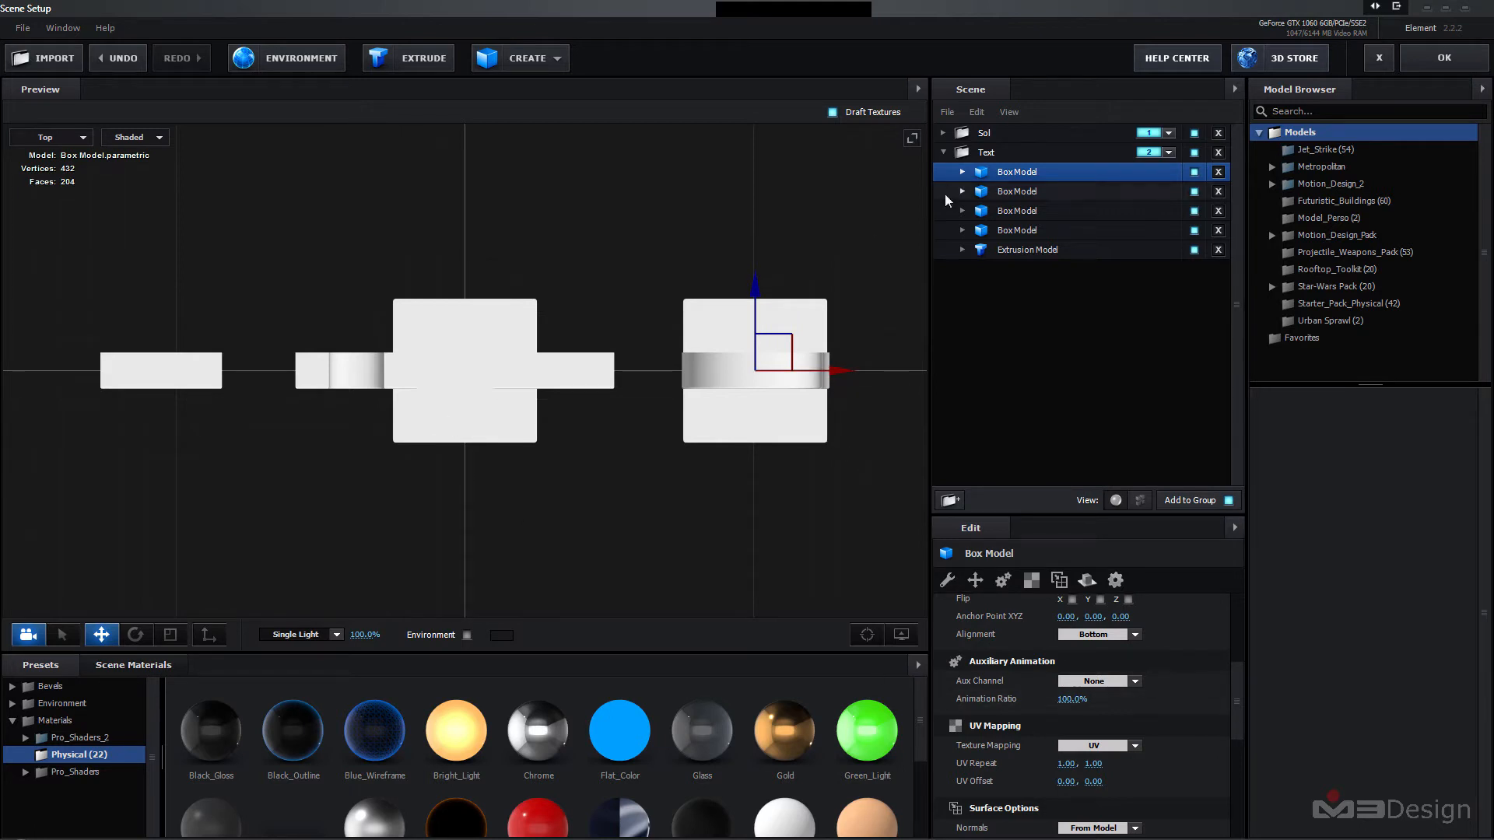
# - Move the remaining three Box Models along X under the second T, the U and the first T
pyautogui.click(1005, 190)
pyautogui.moveTo(544, 371)
pyautogui.mouseDown()
pyautogui.moveTo(656, 376)
pyautogui.moveTo(451, 385)
pyautogui.mouseUp()
pyautogui.click(1010, 212)
pyautogui.click(1000, 231)
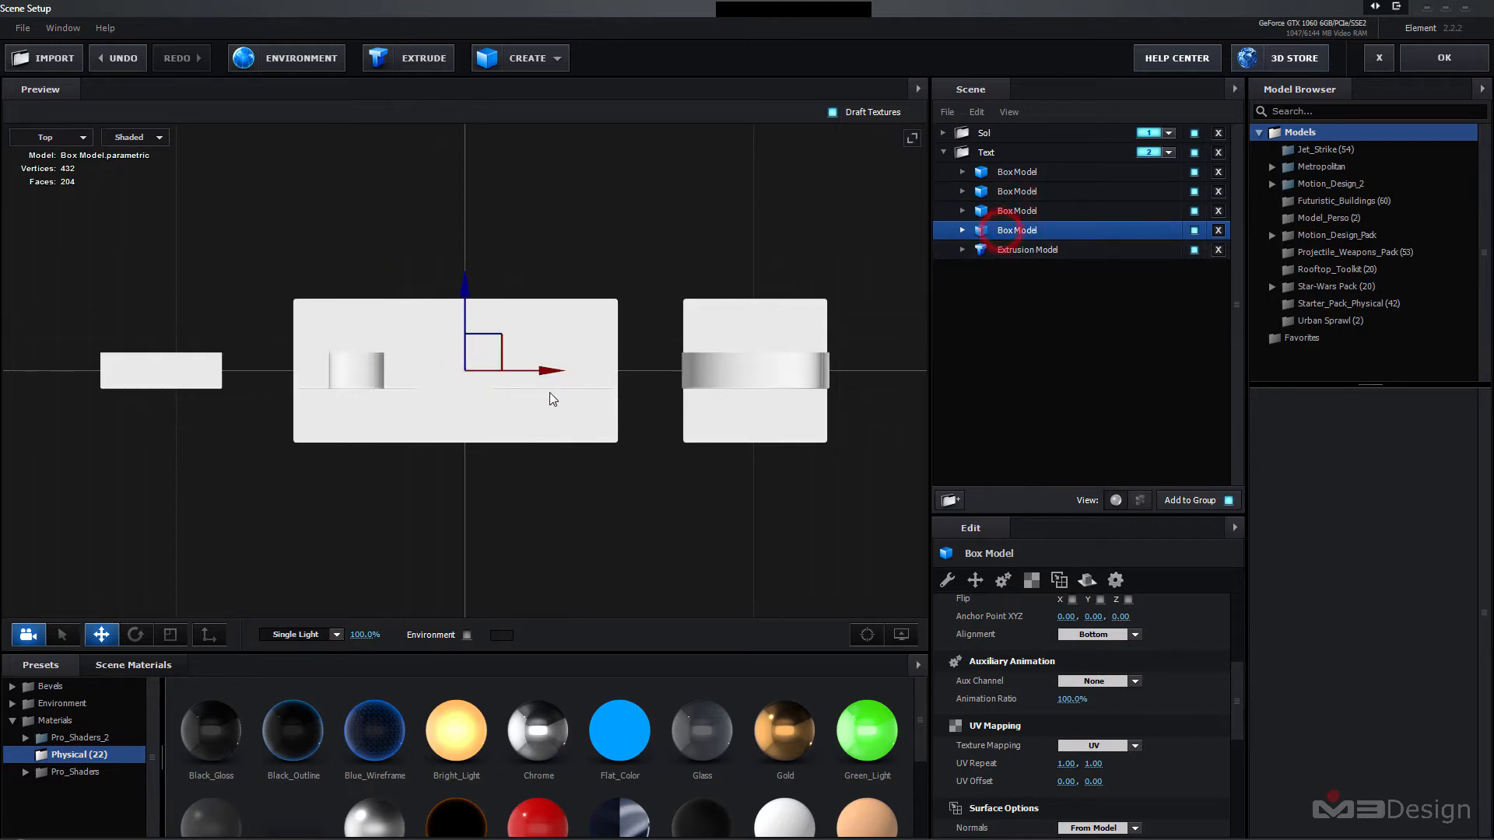
pyautogui.moveTo(548, 371); pyautogui.dragTo(246, 381)
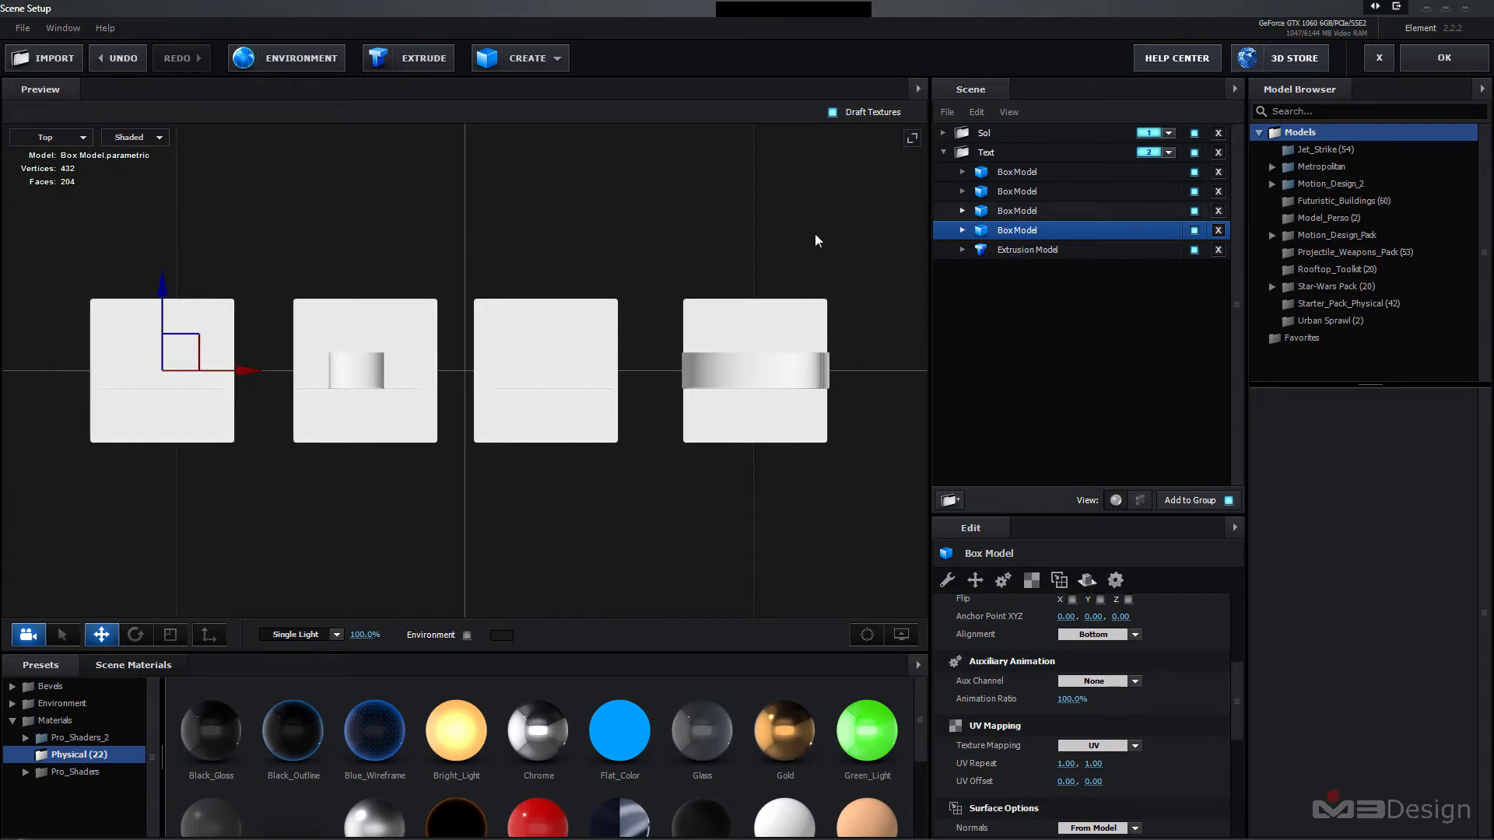
# - In the Front view, fine-tune the X positions of the slabs under the second T and the U to centre them on their letters
pyautogui.click(72, 137)
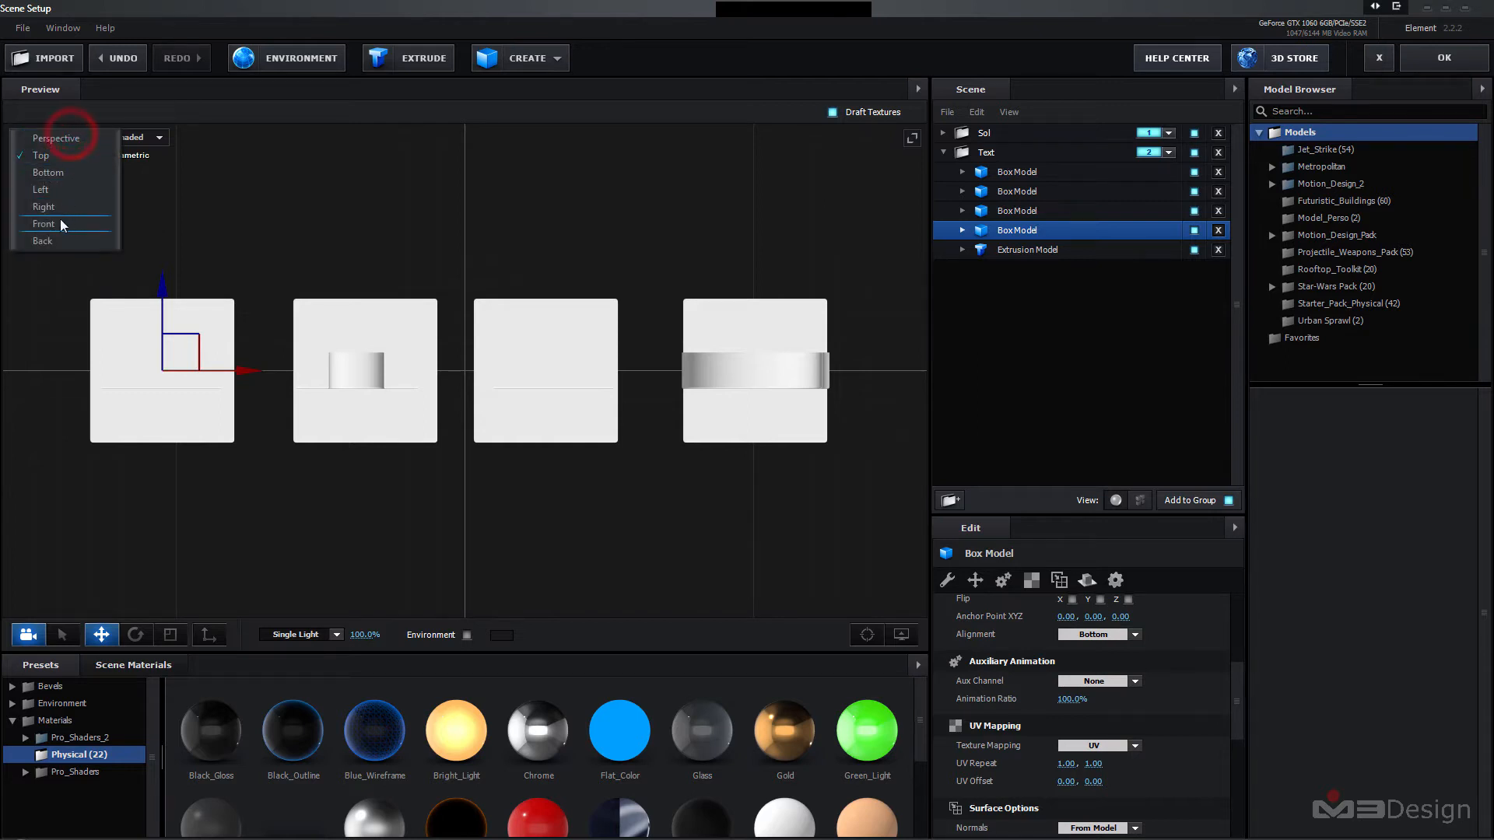
pyautogui.click(60, 222)
pyautogui.scroll(-5, 380, 478)
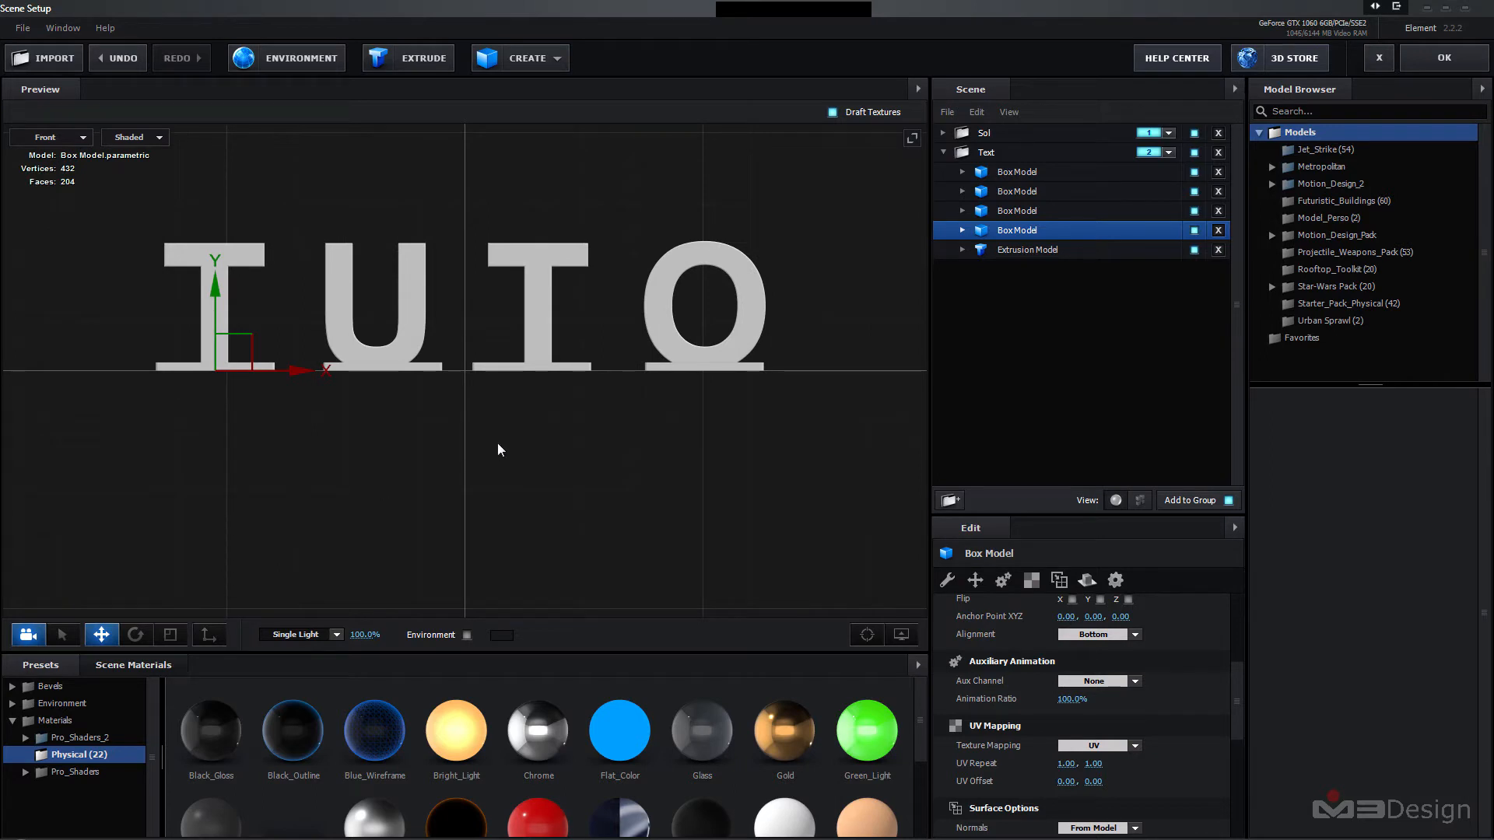
pyautogui.click(1021, 195)
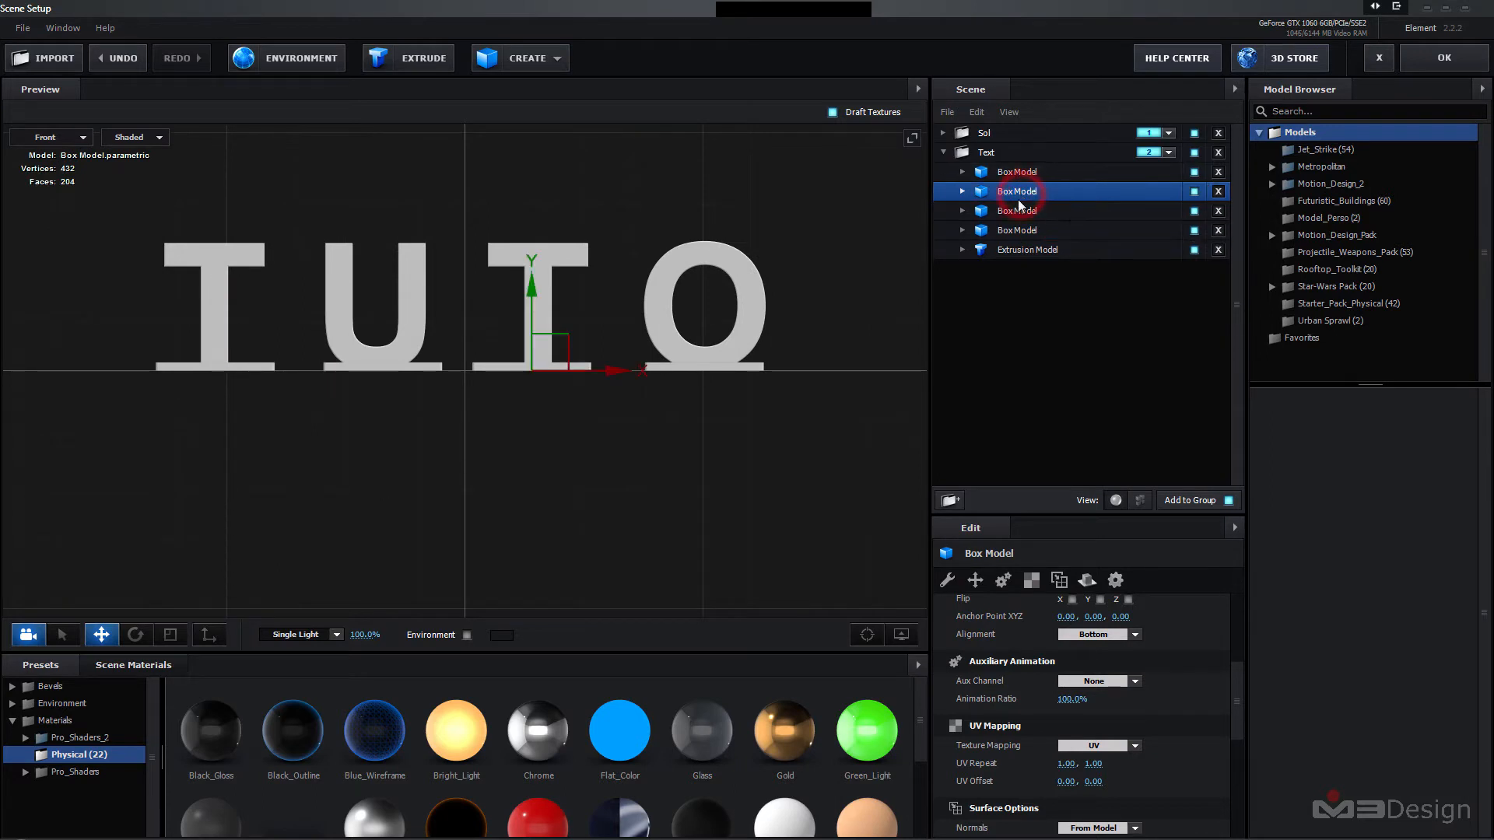
pyautogui.moveTo(603, 380); pyautogui.dragTo(614, 378)
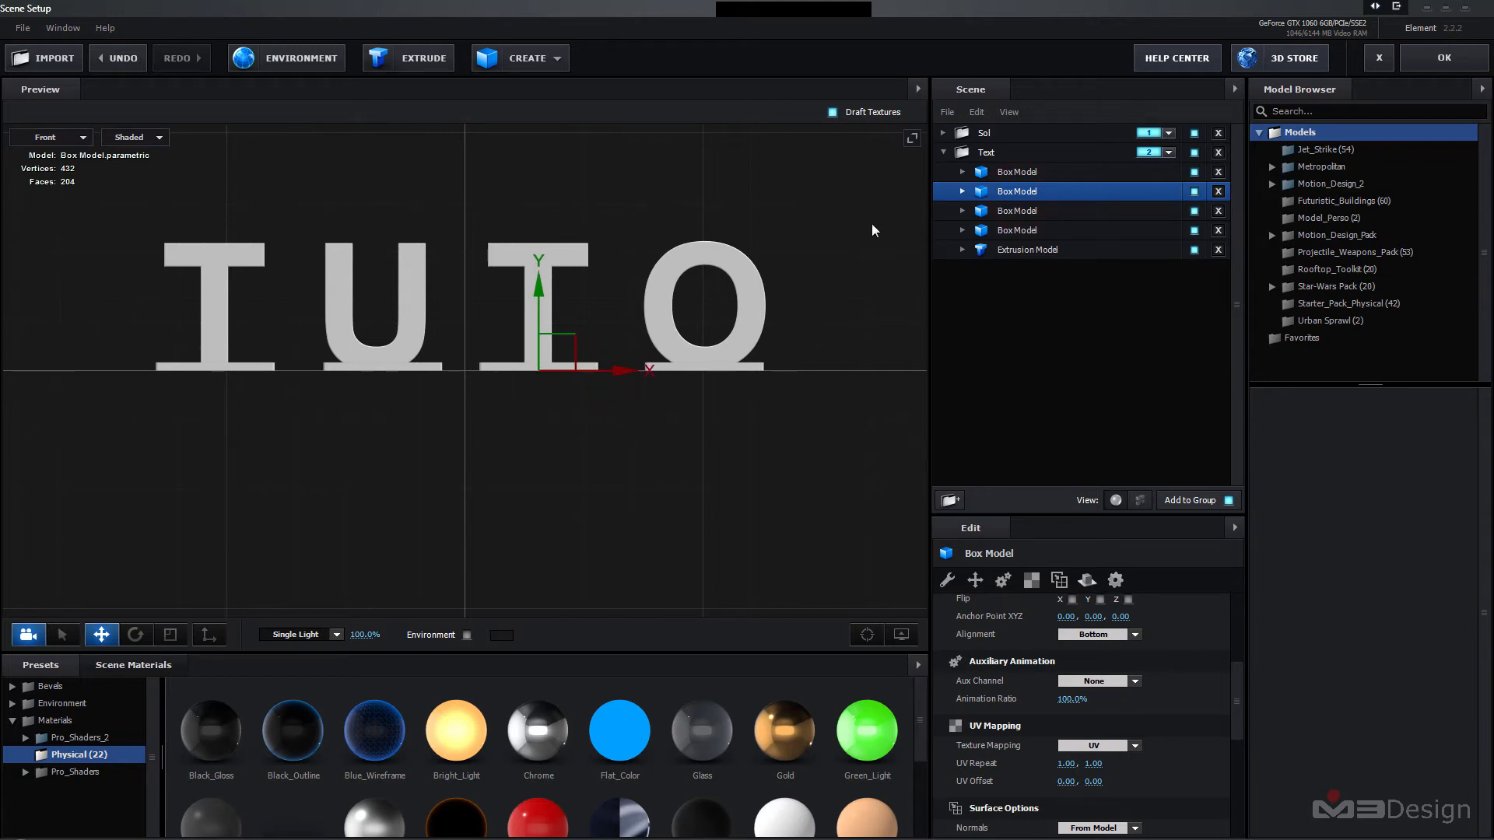
pyautogui.click(1014, 212)
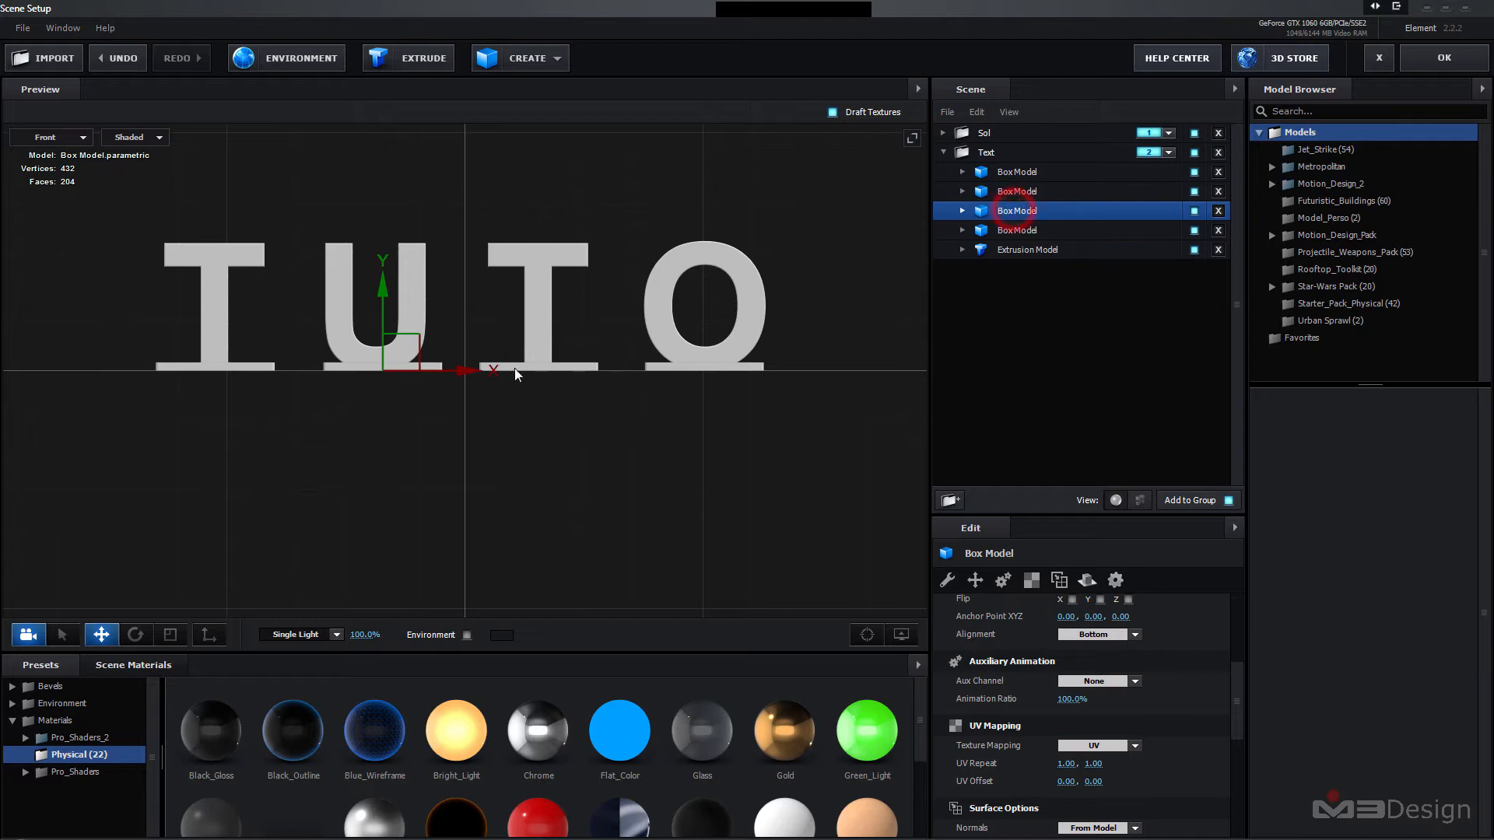
pyautogui.moveTo(469, 372); pyautogui.dragTo(462, 373)
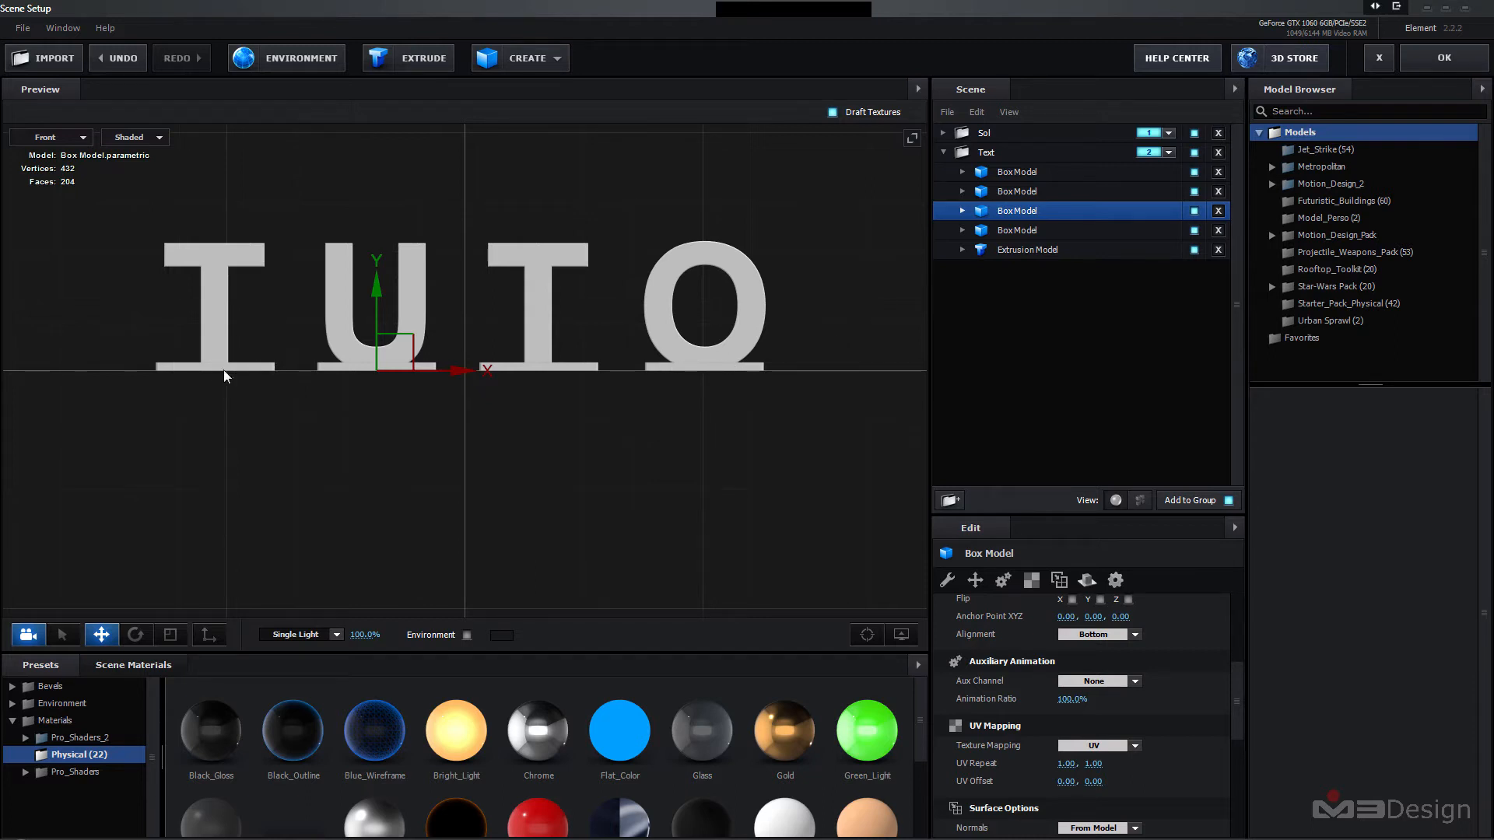
# - Raise the Extrusion Model slightly along Y so the letters stand on the slabs, and accept the scene setup
pyautogui.click(999, 250)
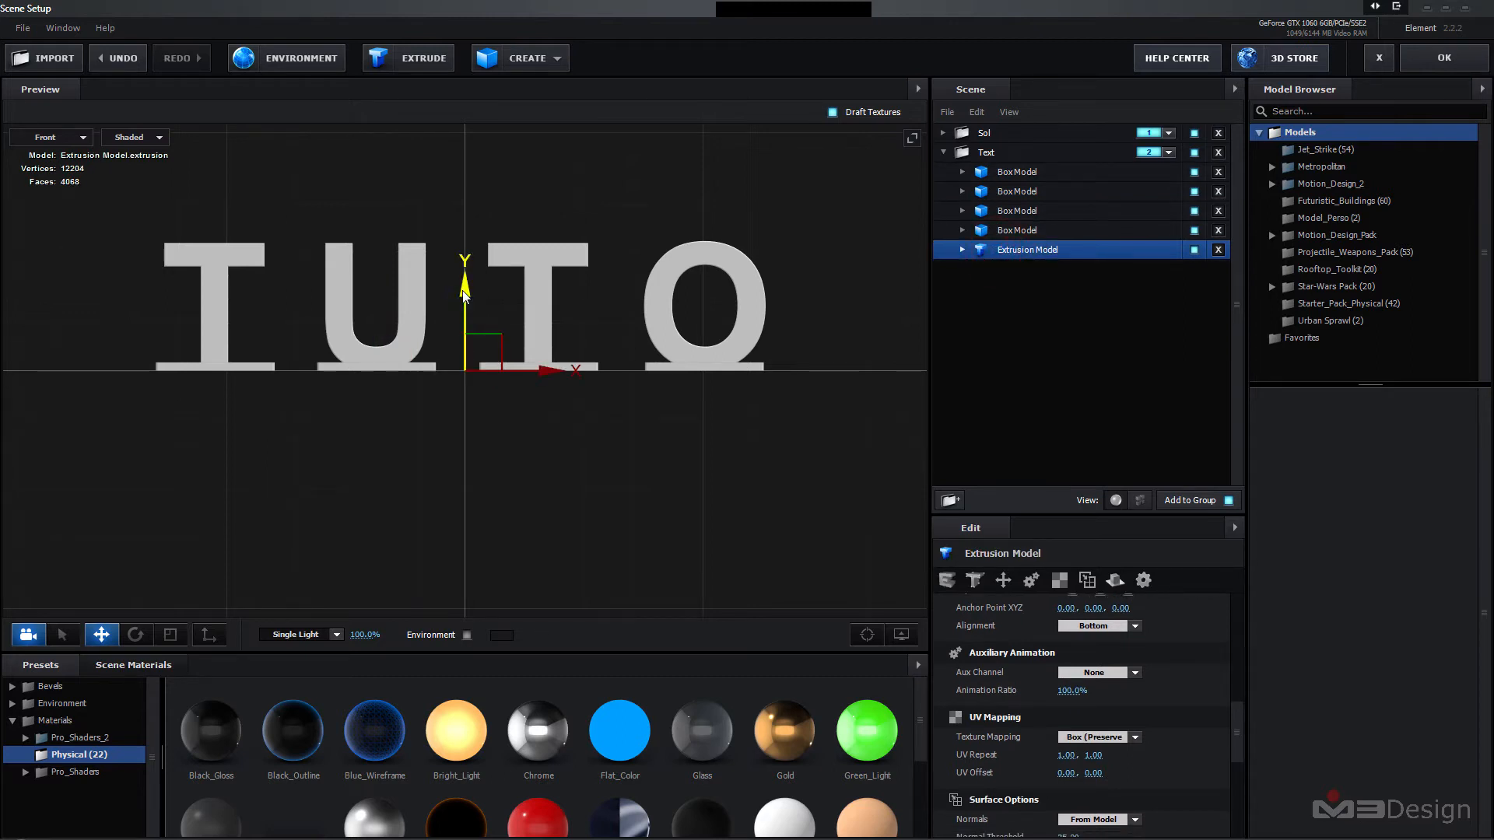
pyautogui.moveTo(464, 294); pyautogui.dragTo(464, 290)
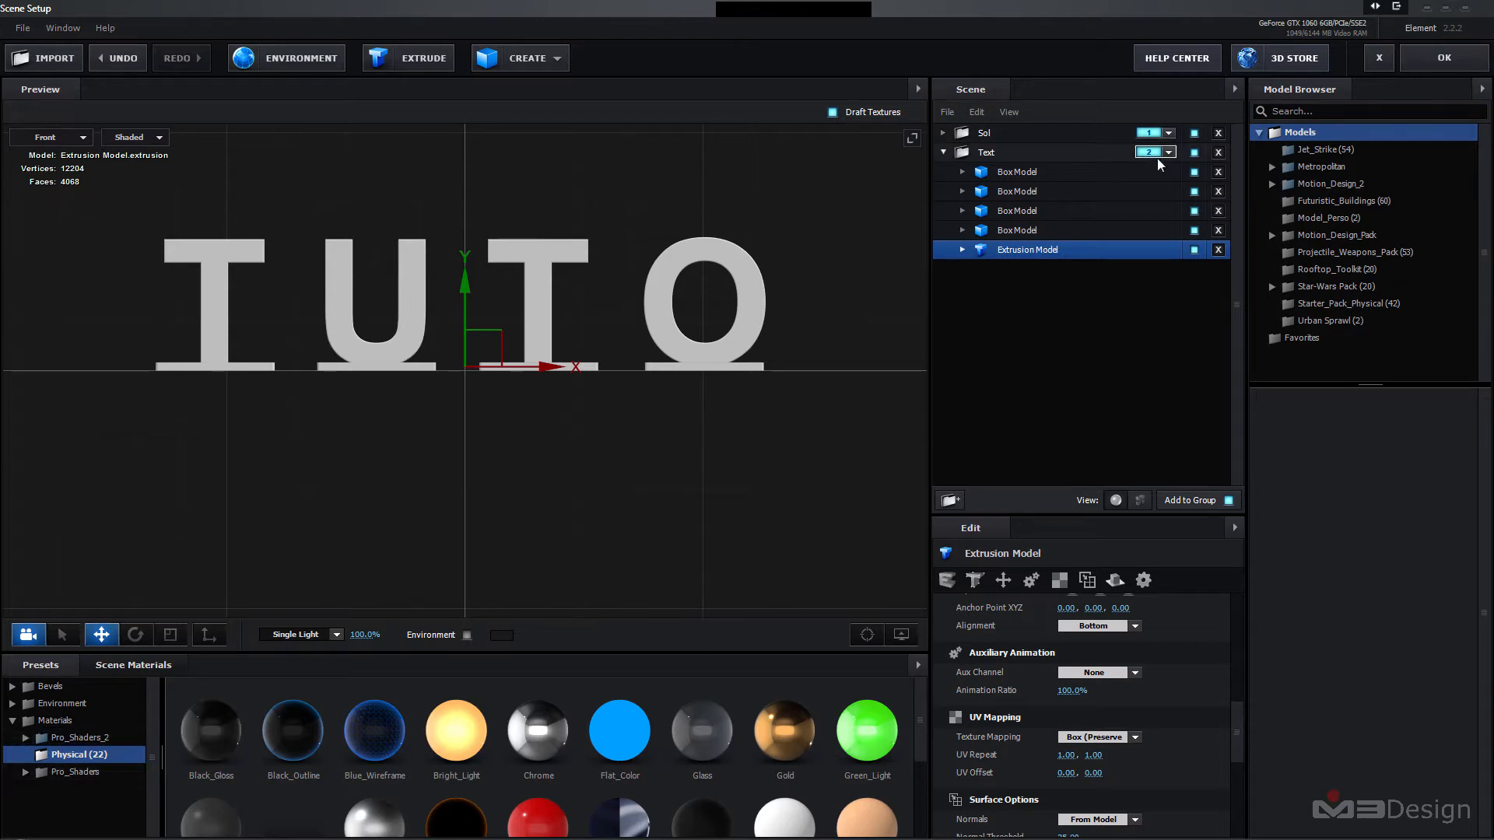
pyautogui.click(1444, 57)
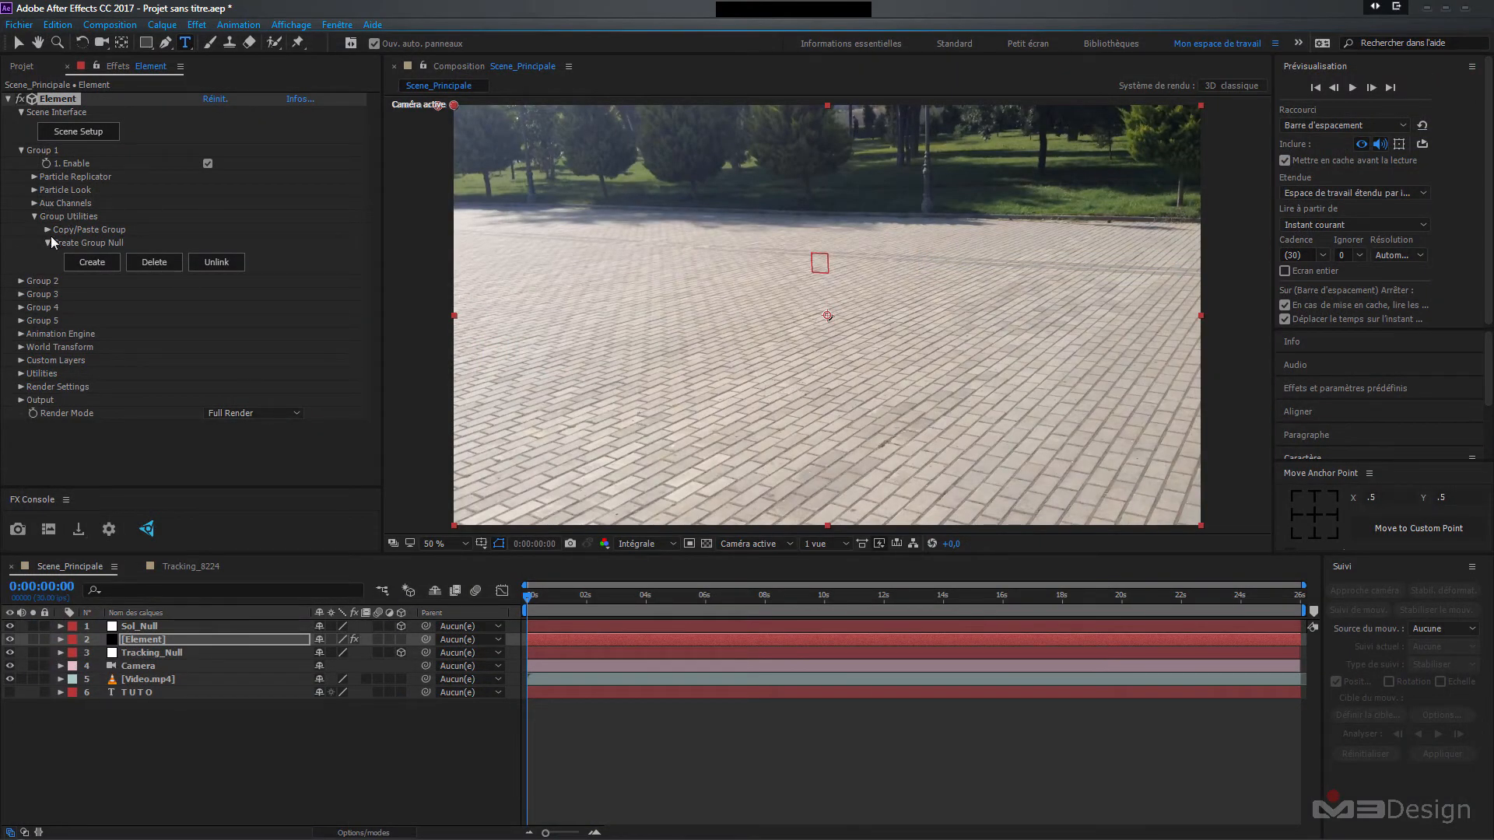
# - Create a group null for Element's Group 2 and rename the layer Text_Null
pyautogui.click(19, 282)
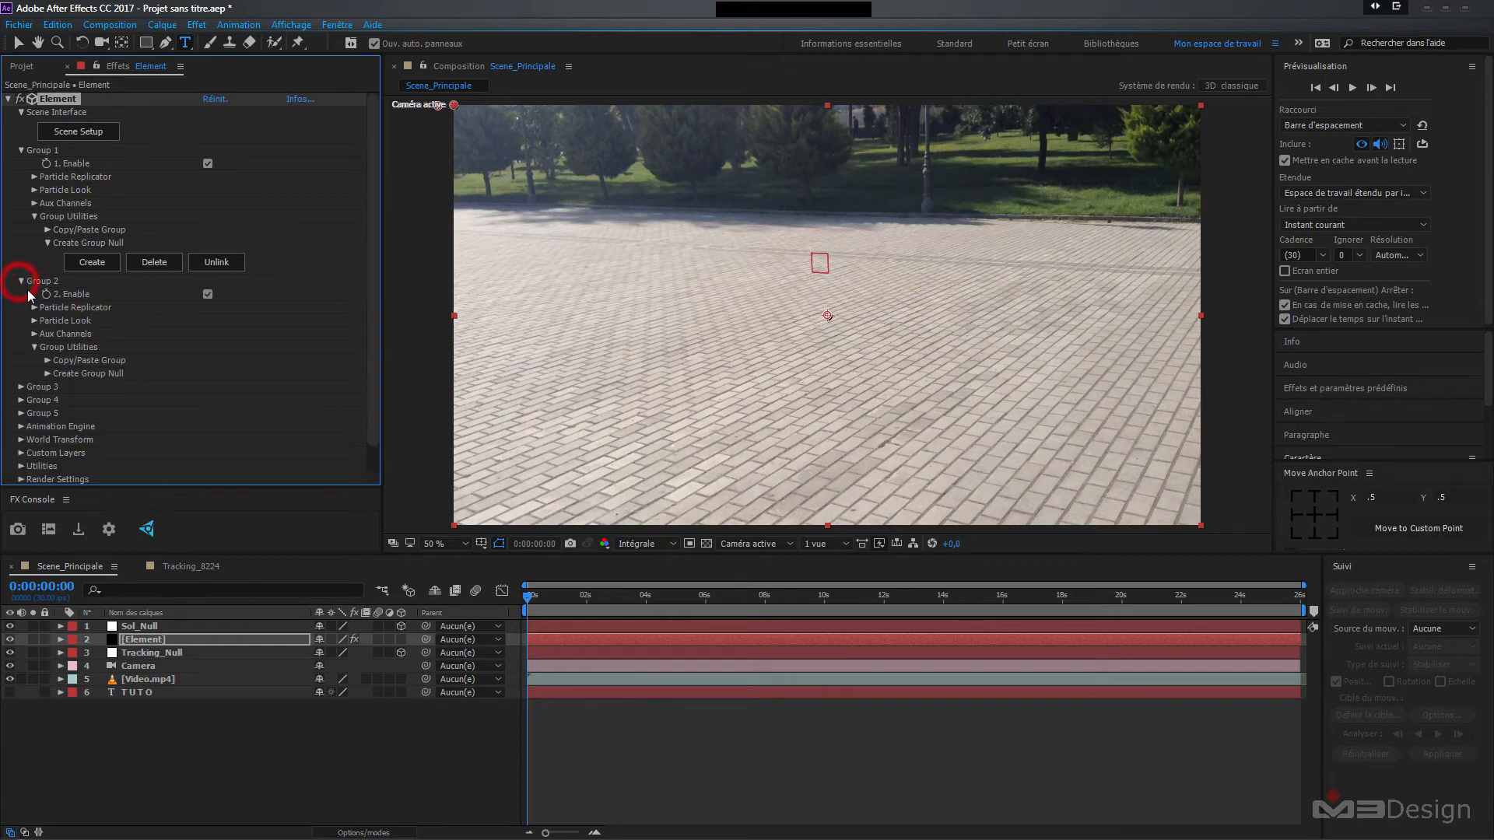
pyautogui.click(48, 374)
pyautogui.click(92, 393)
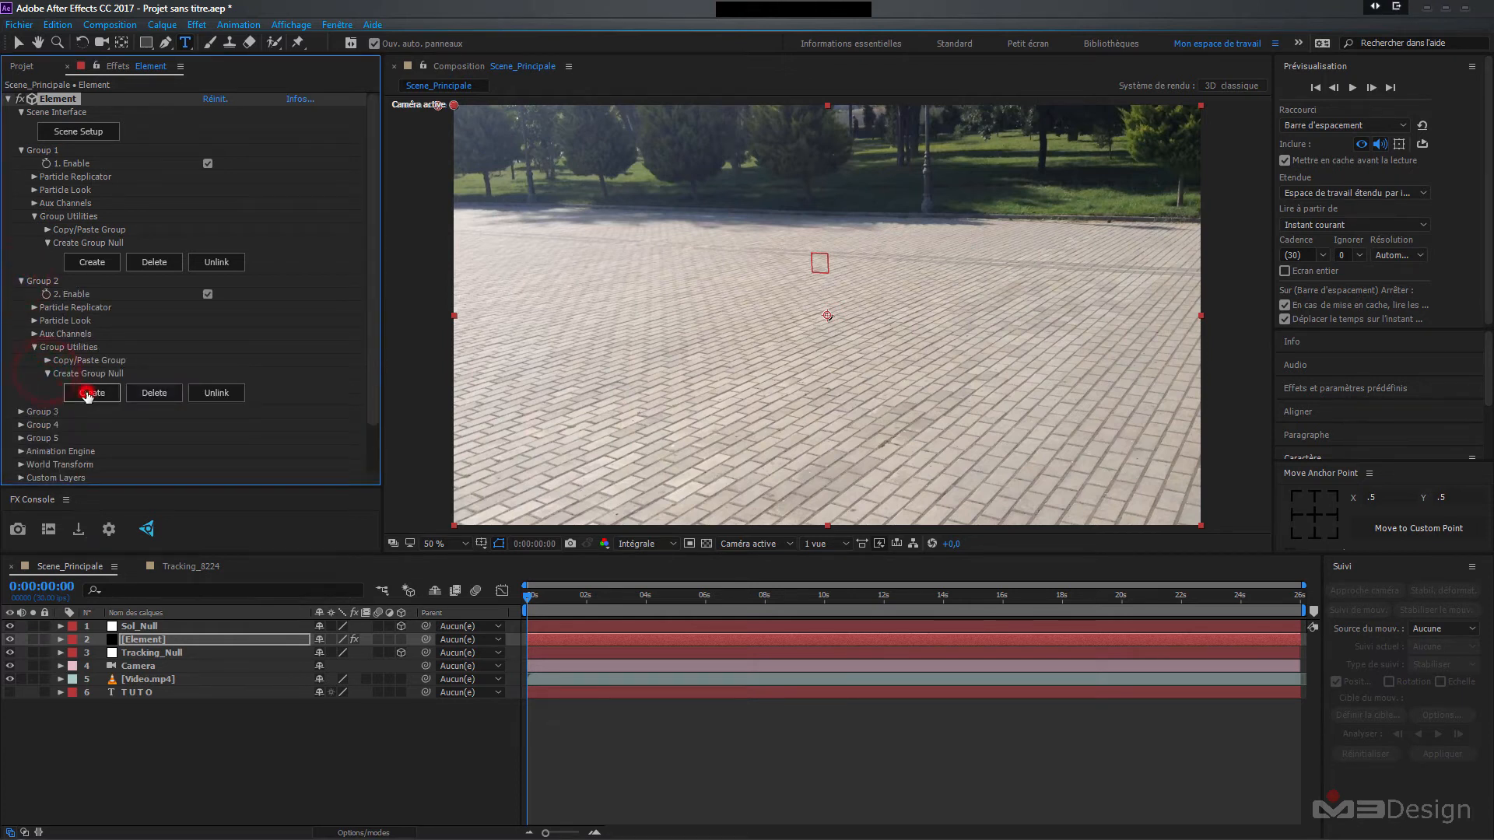
pyautogui.click(177, 632)
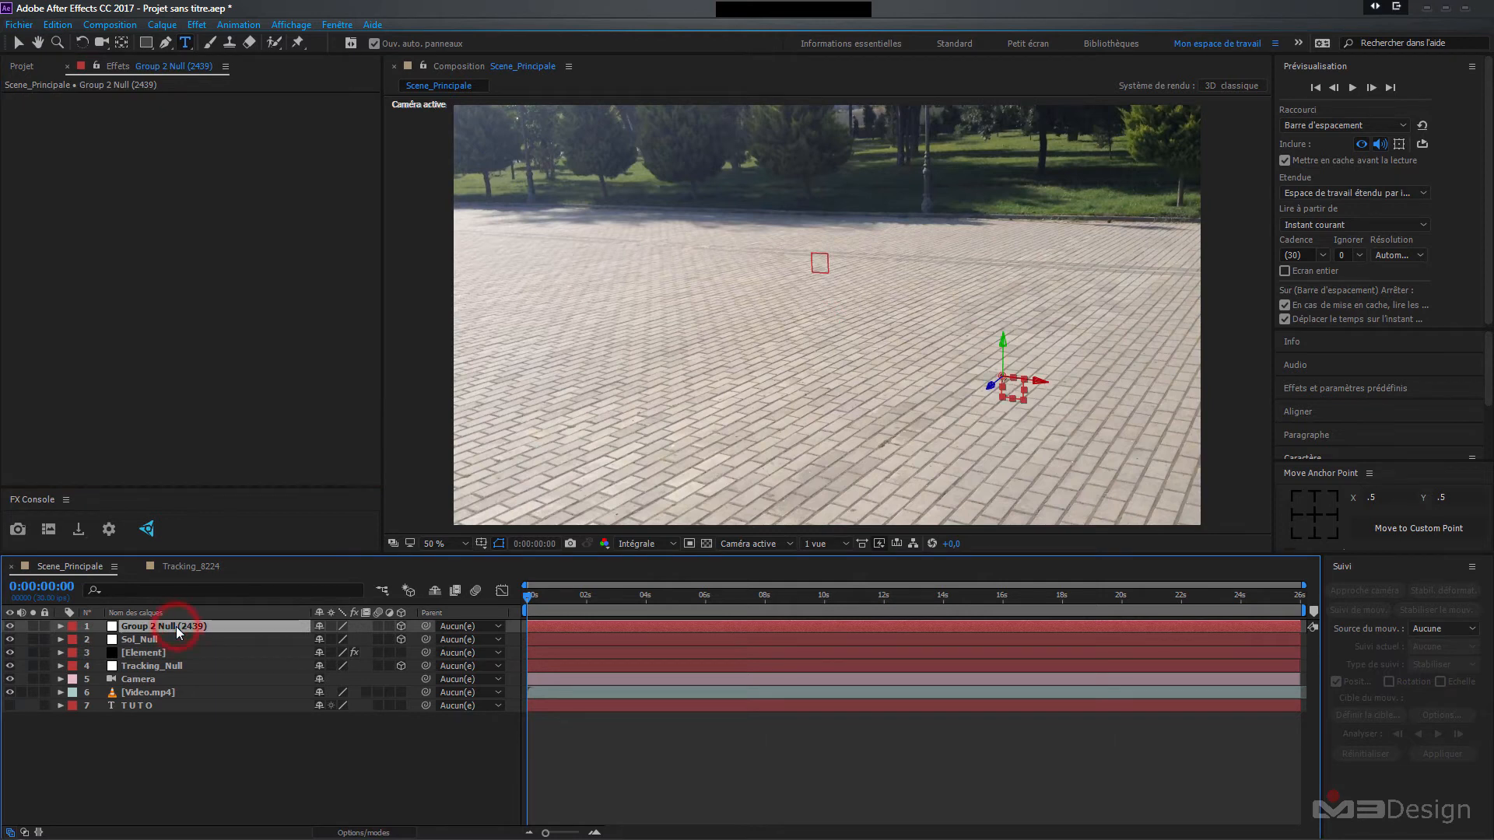
pyautogui.press('Return')
pyautogui.write('T')
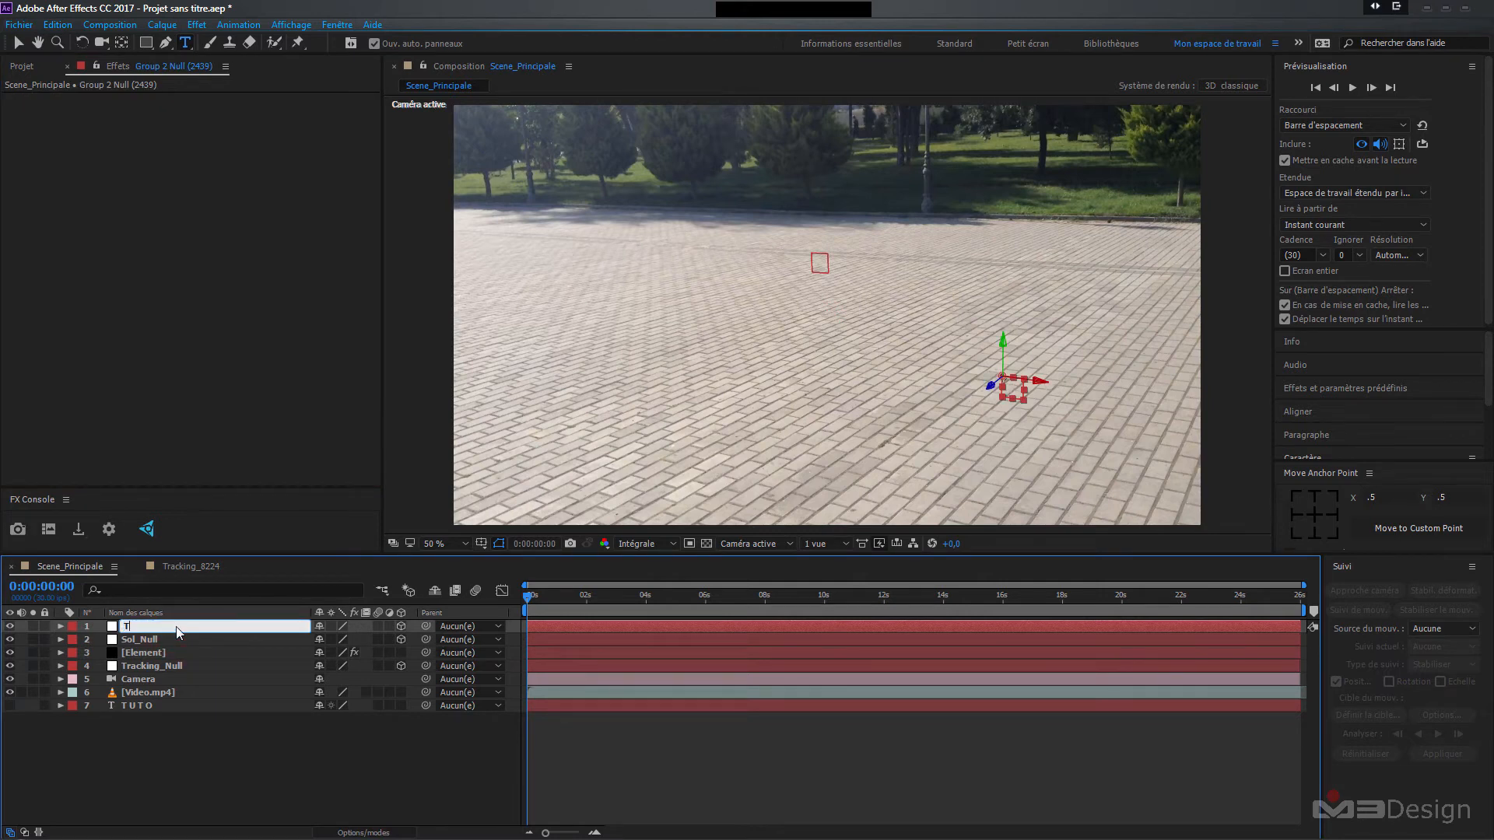
pyautogui.write('ext_Null')
pyautogui.click(129, 778)
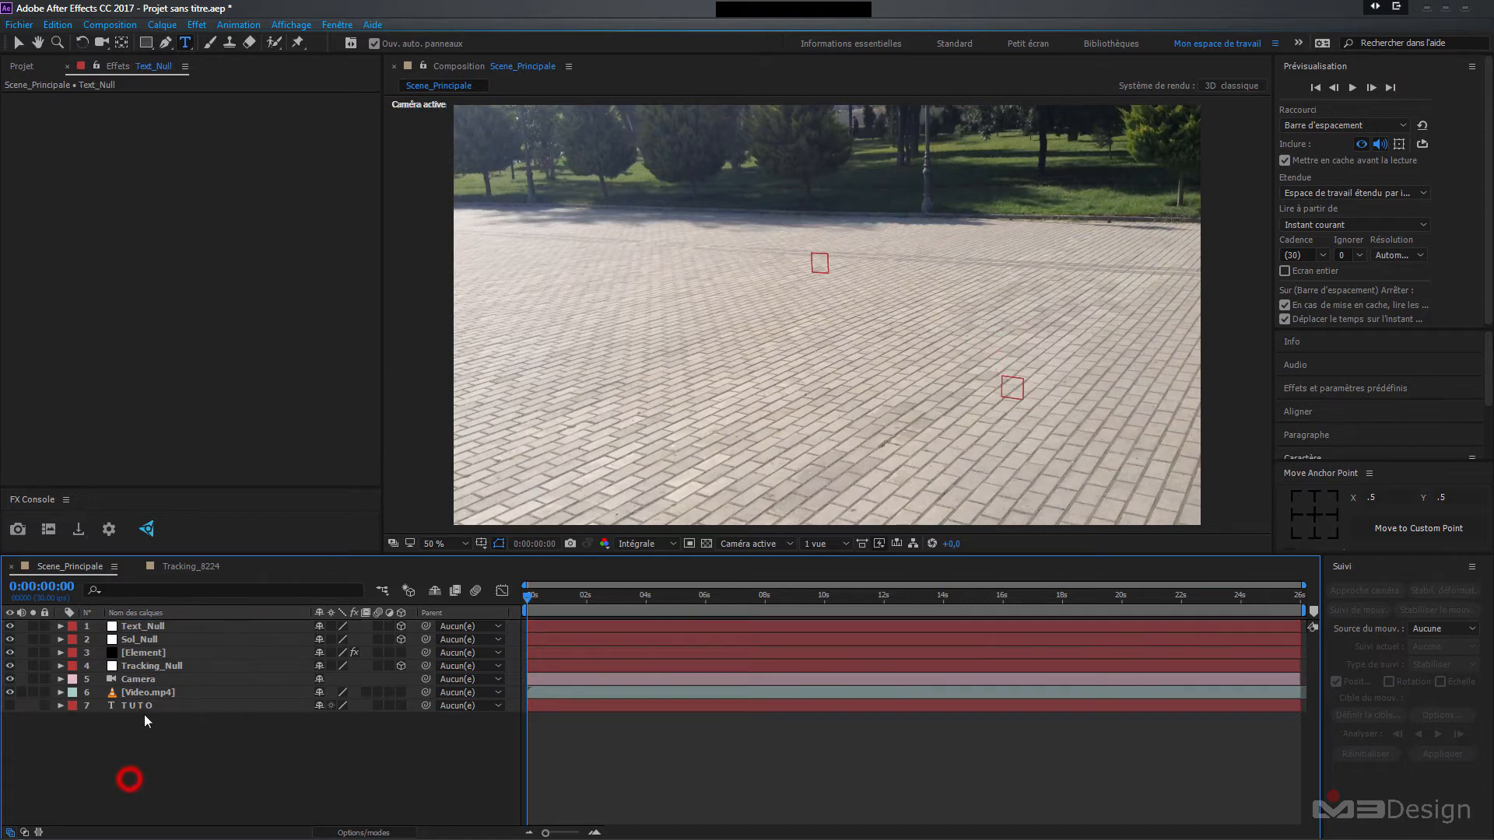
# - Copy the Position of Tracking_Null onto Text_Null
pyautogui.click(134, 628)
pyautogui.press('p')
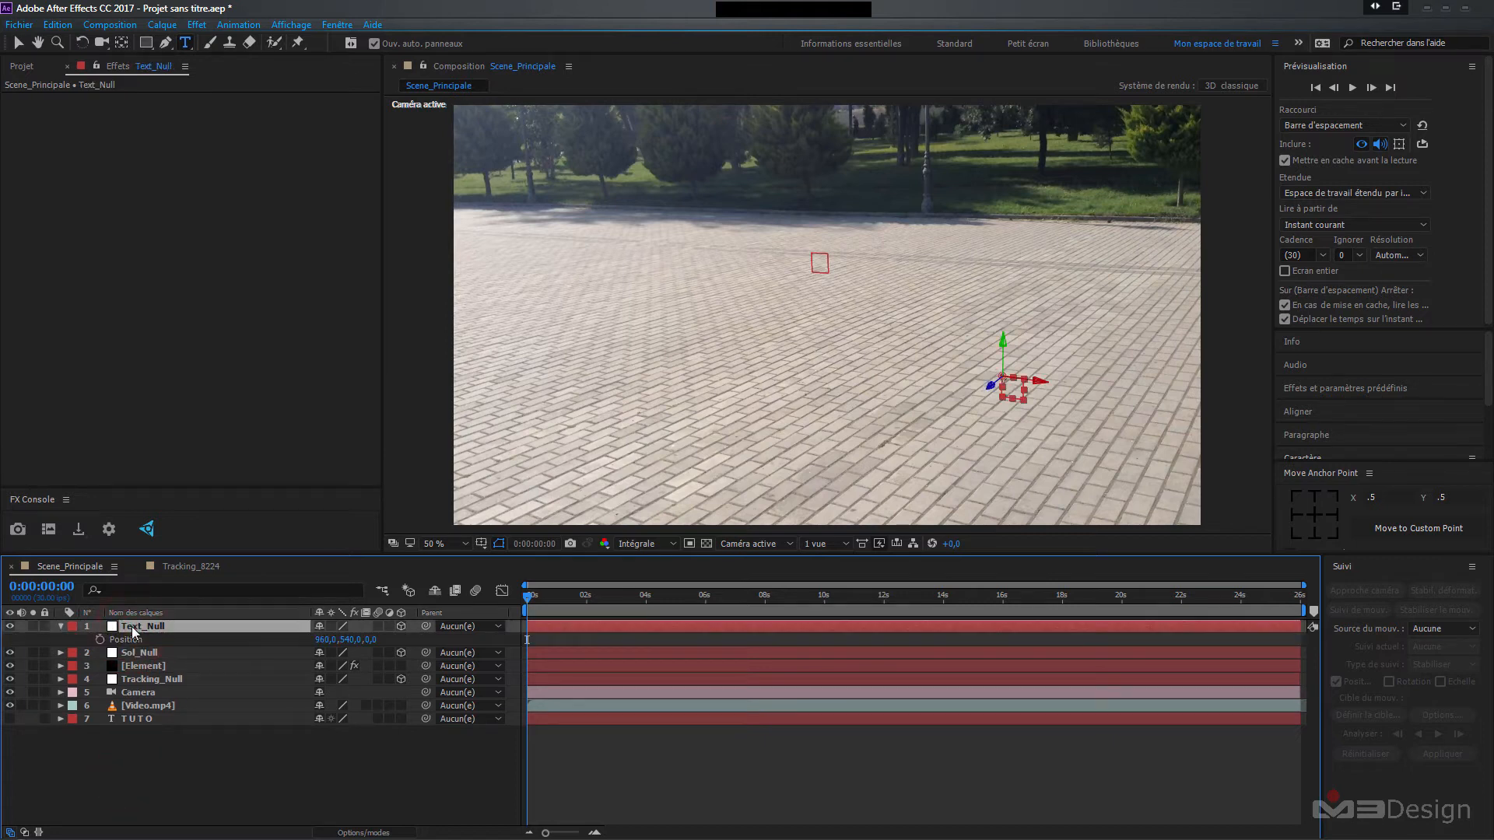
pyautogui.click(142, 680)
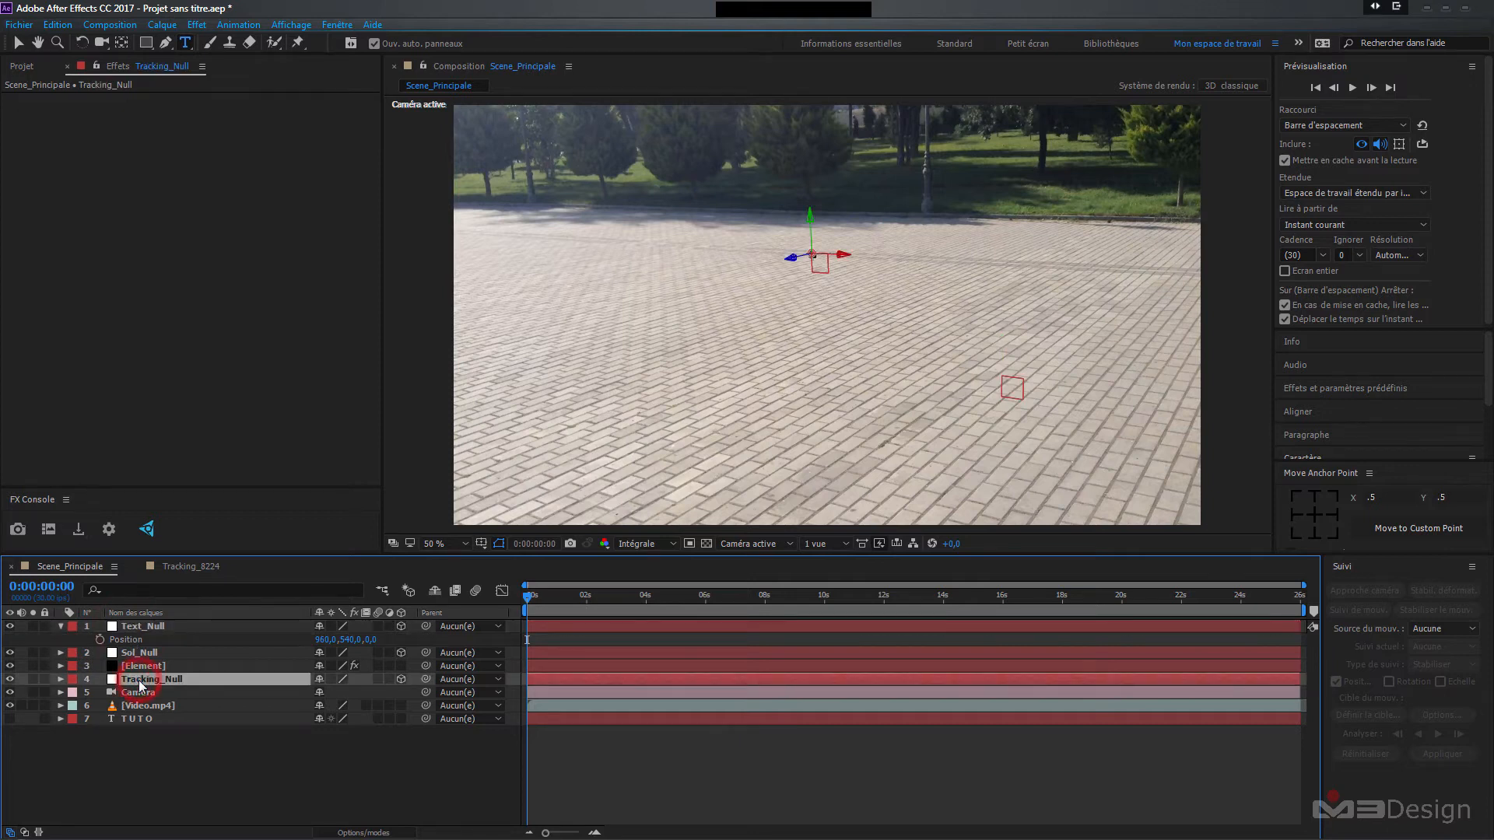
pyautogui.press('p')
pyautogui.click(132, 694)
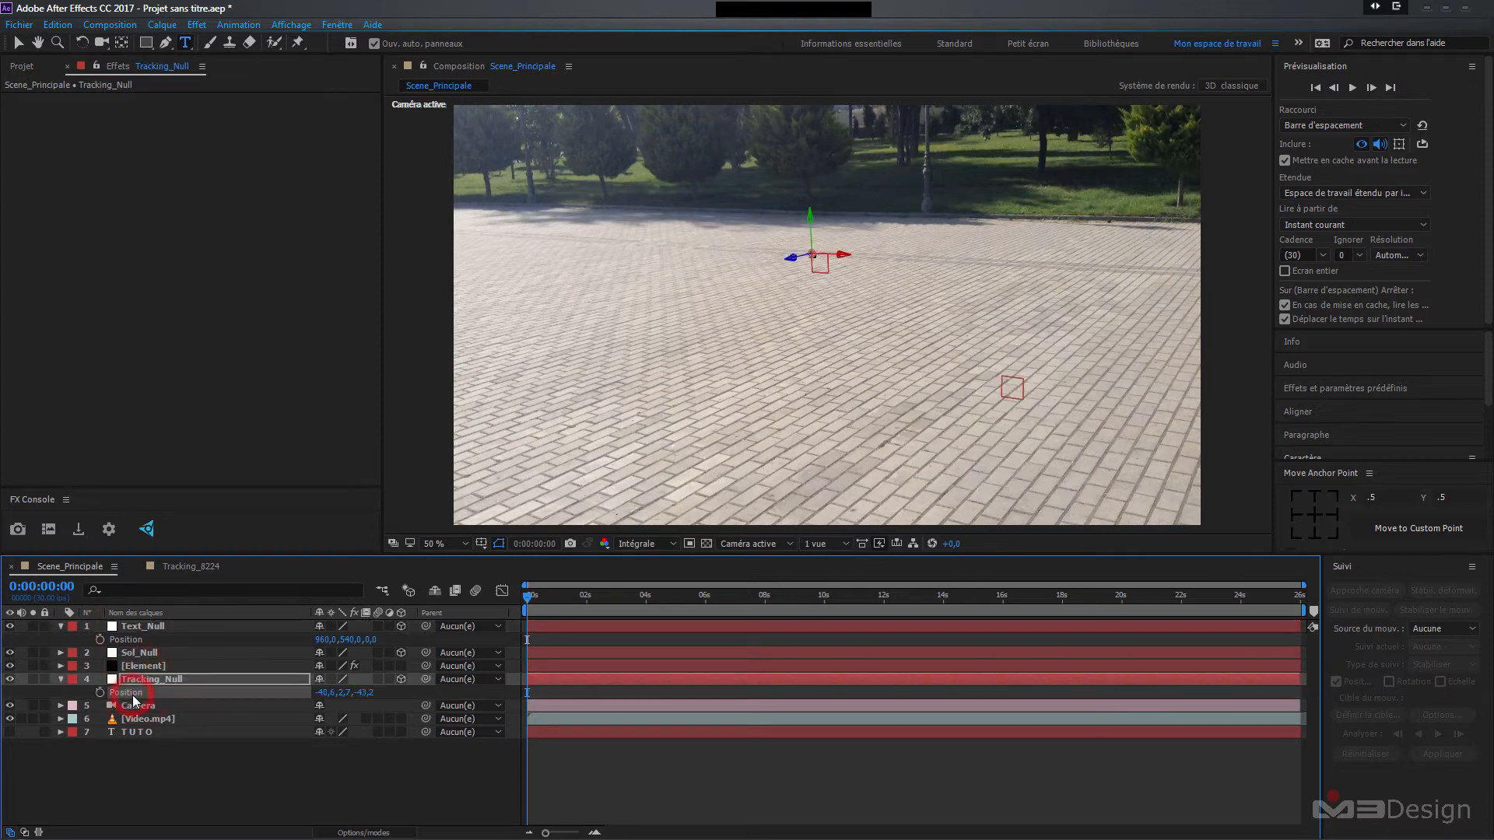
pyautogui.click(130, 643)
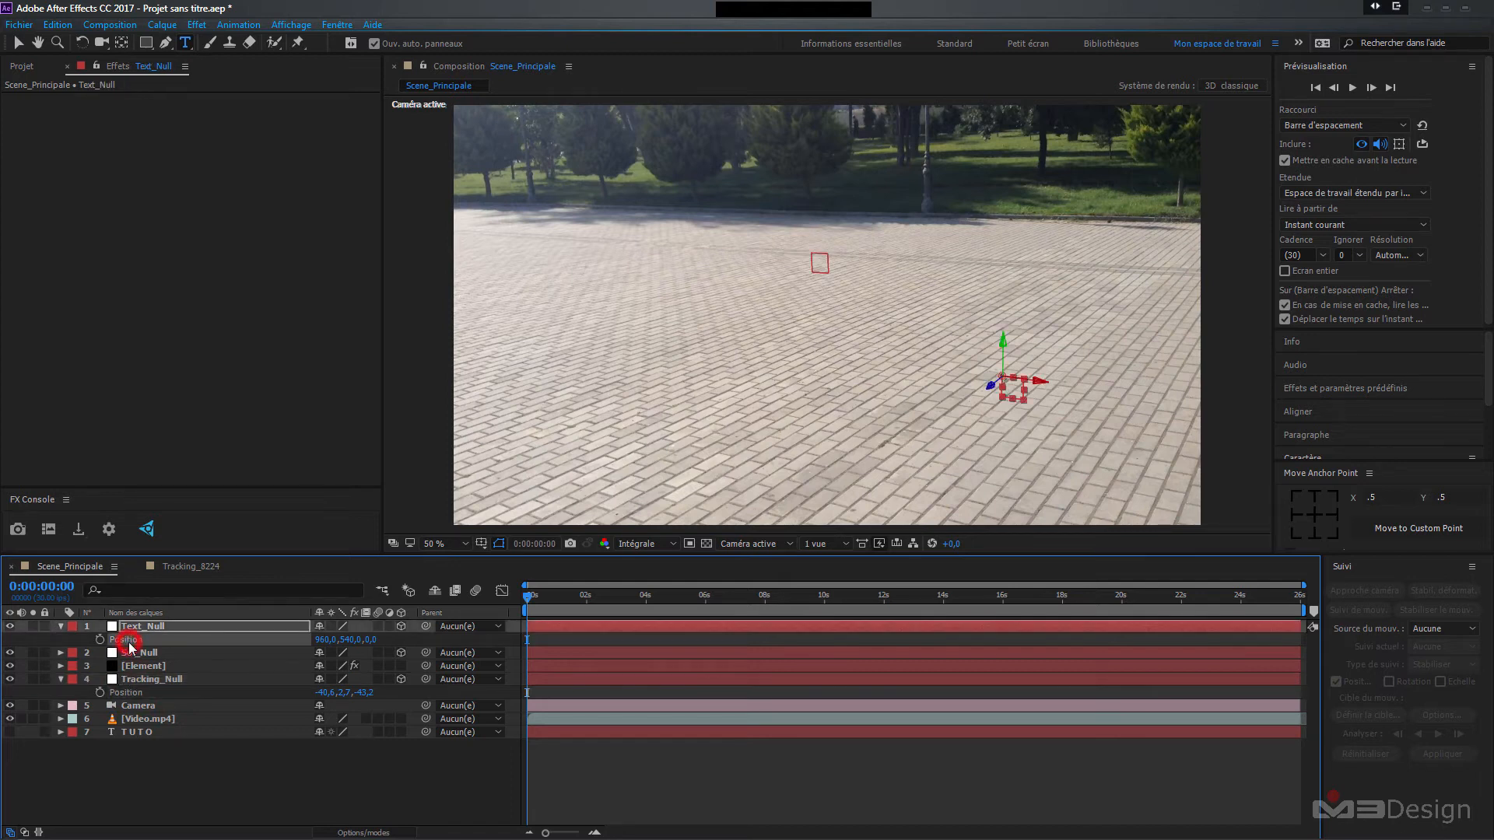
pyautogui.hotkey('ctrl', 'v')
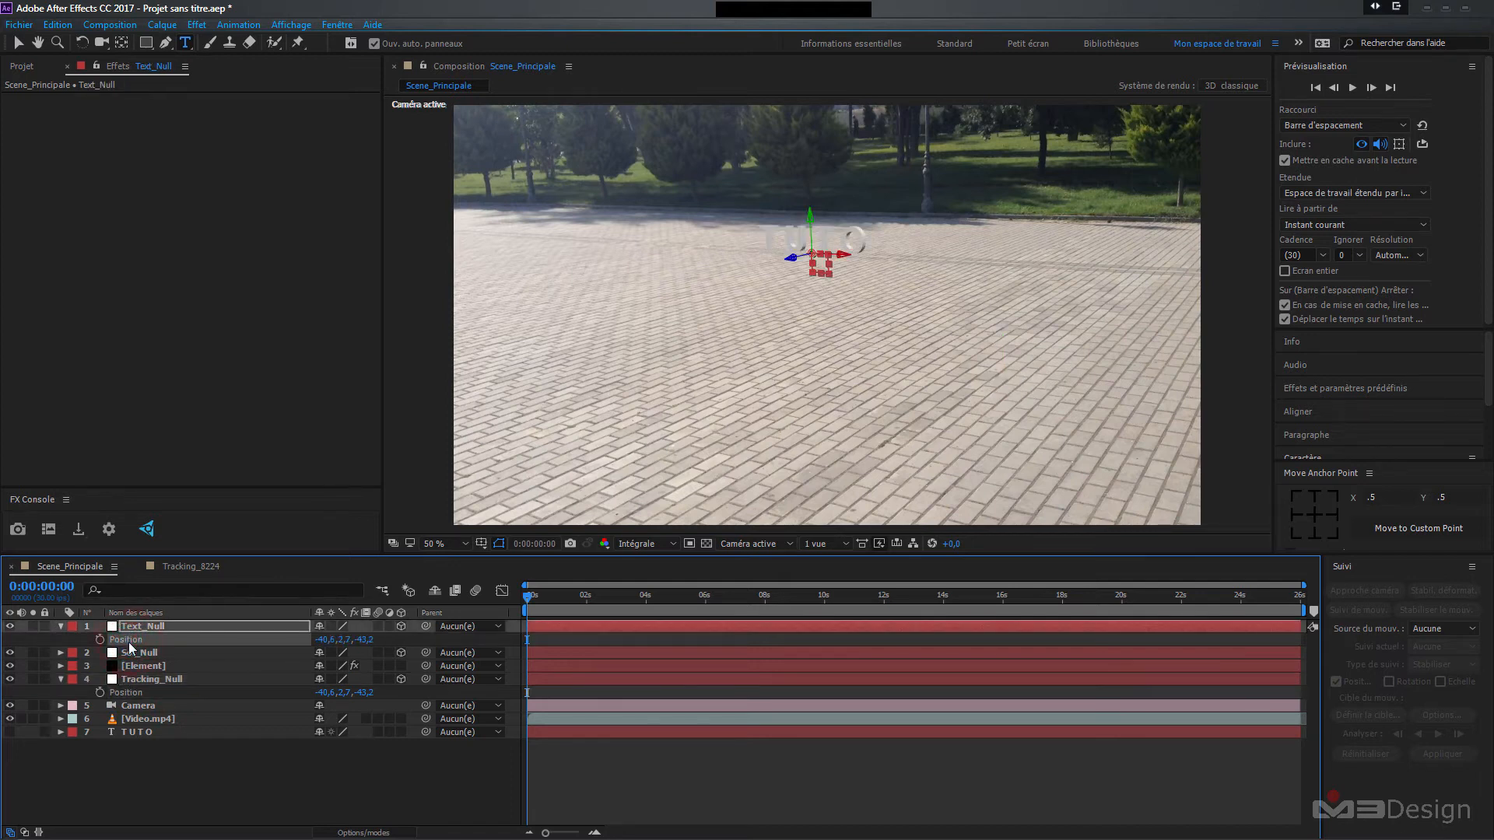
pyautogui.click(60, 627)
# - Increase the Group 2 Particle Size of the Element effect to about 25 to enlarge the TUTO text
pyautogui.click(133, 654)
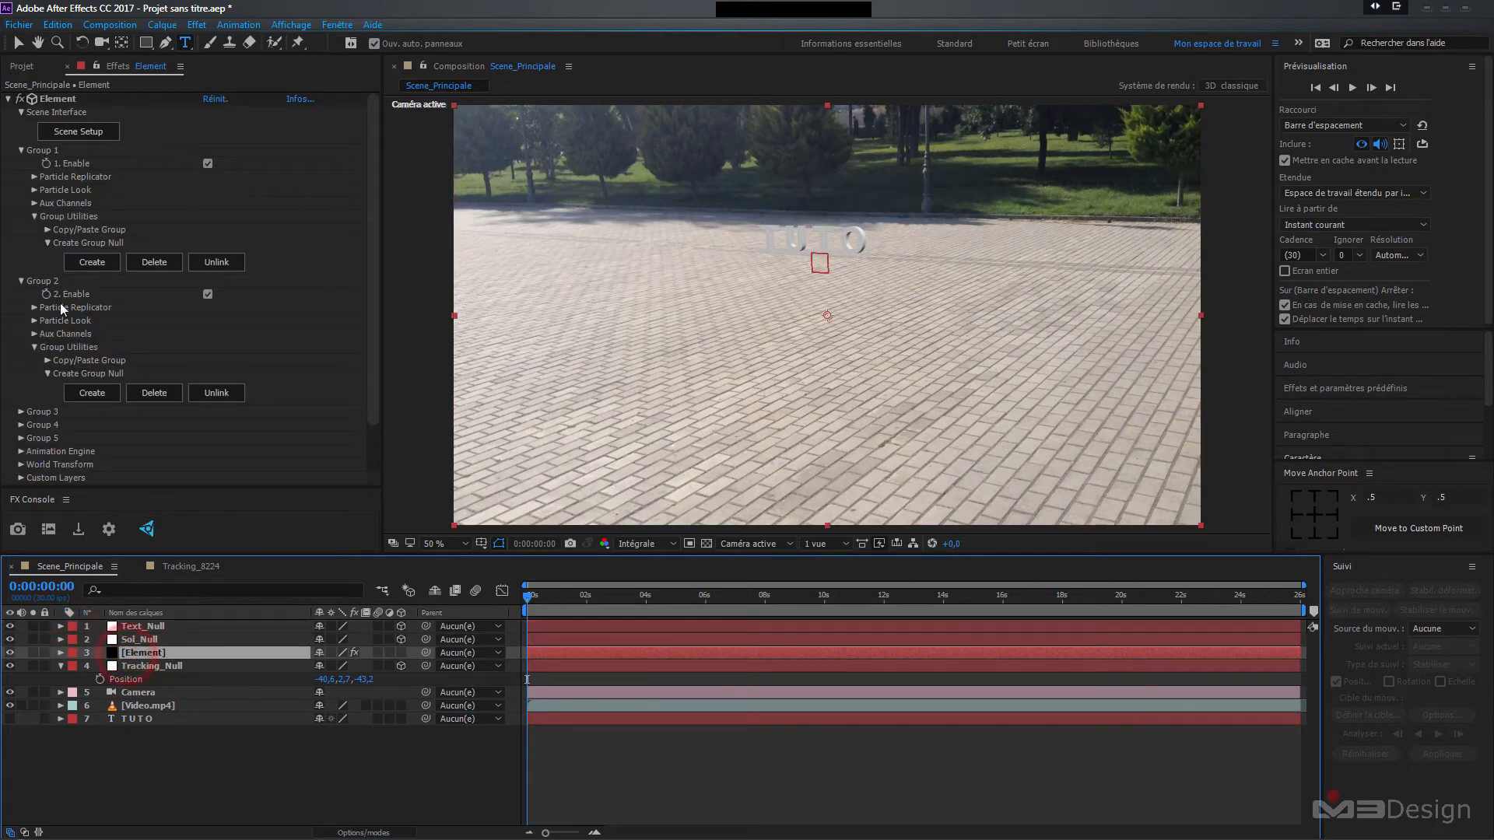
pyautogui.click(34, 320)
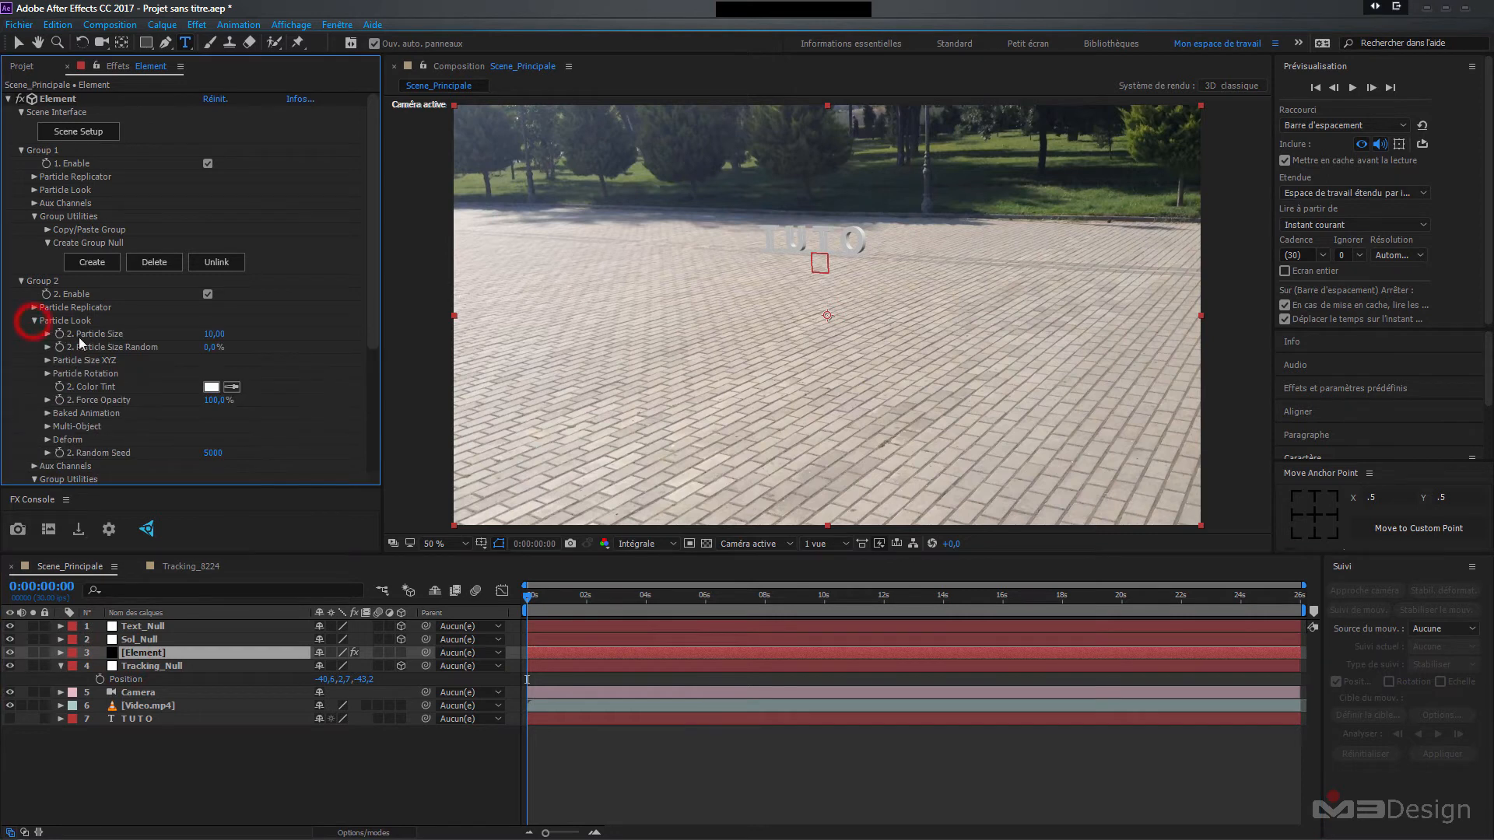
pyautogui.moveTo(214, 337); pyautogui.dragTo(342, 346)
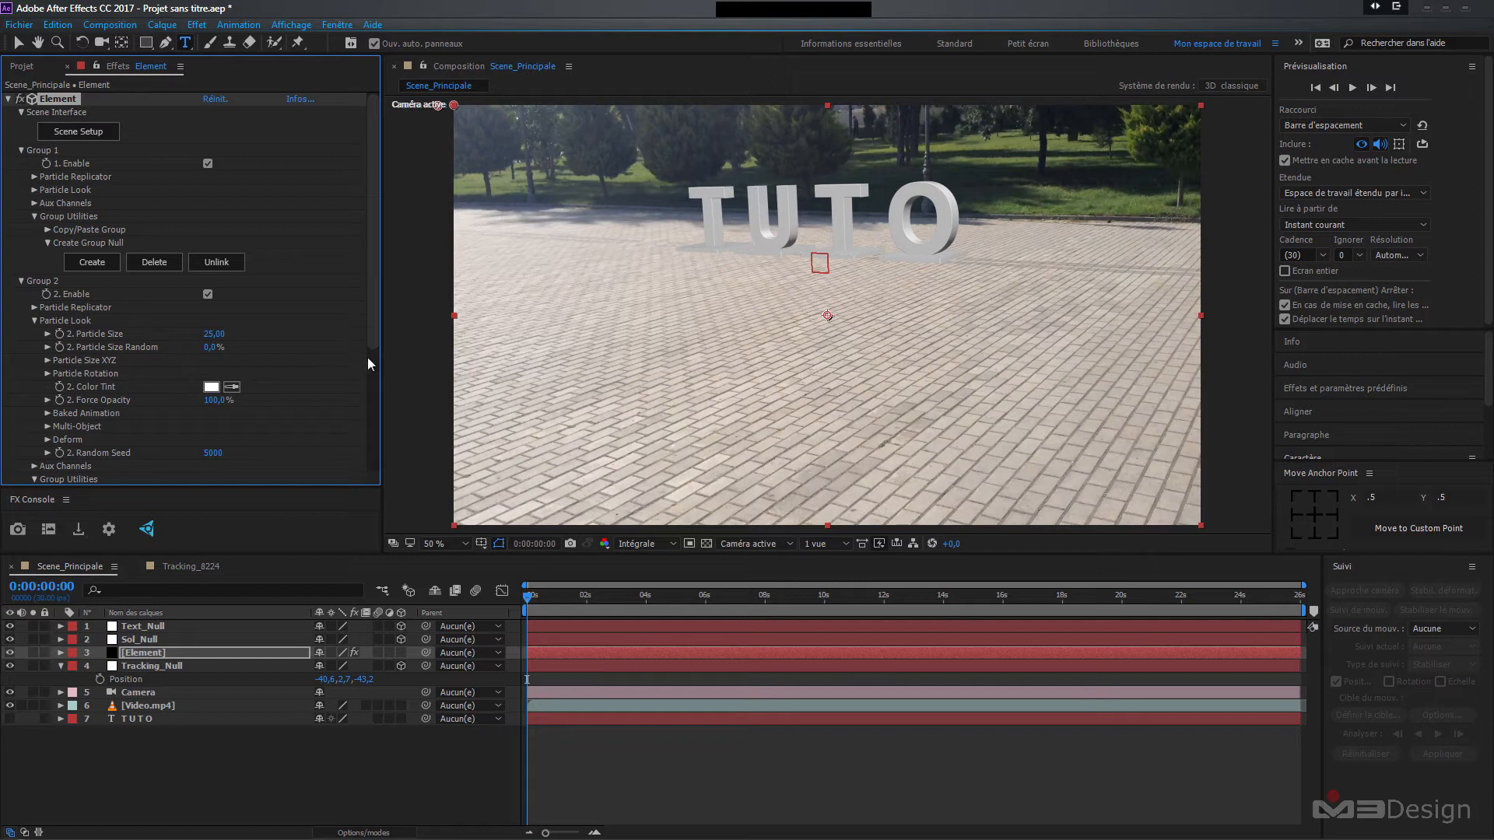
# - Move Text_Null along its Z axis away from the camera to push the TUTO text farther back in the scene
pyautogui.click(144, 626)
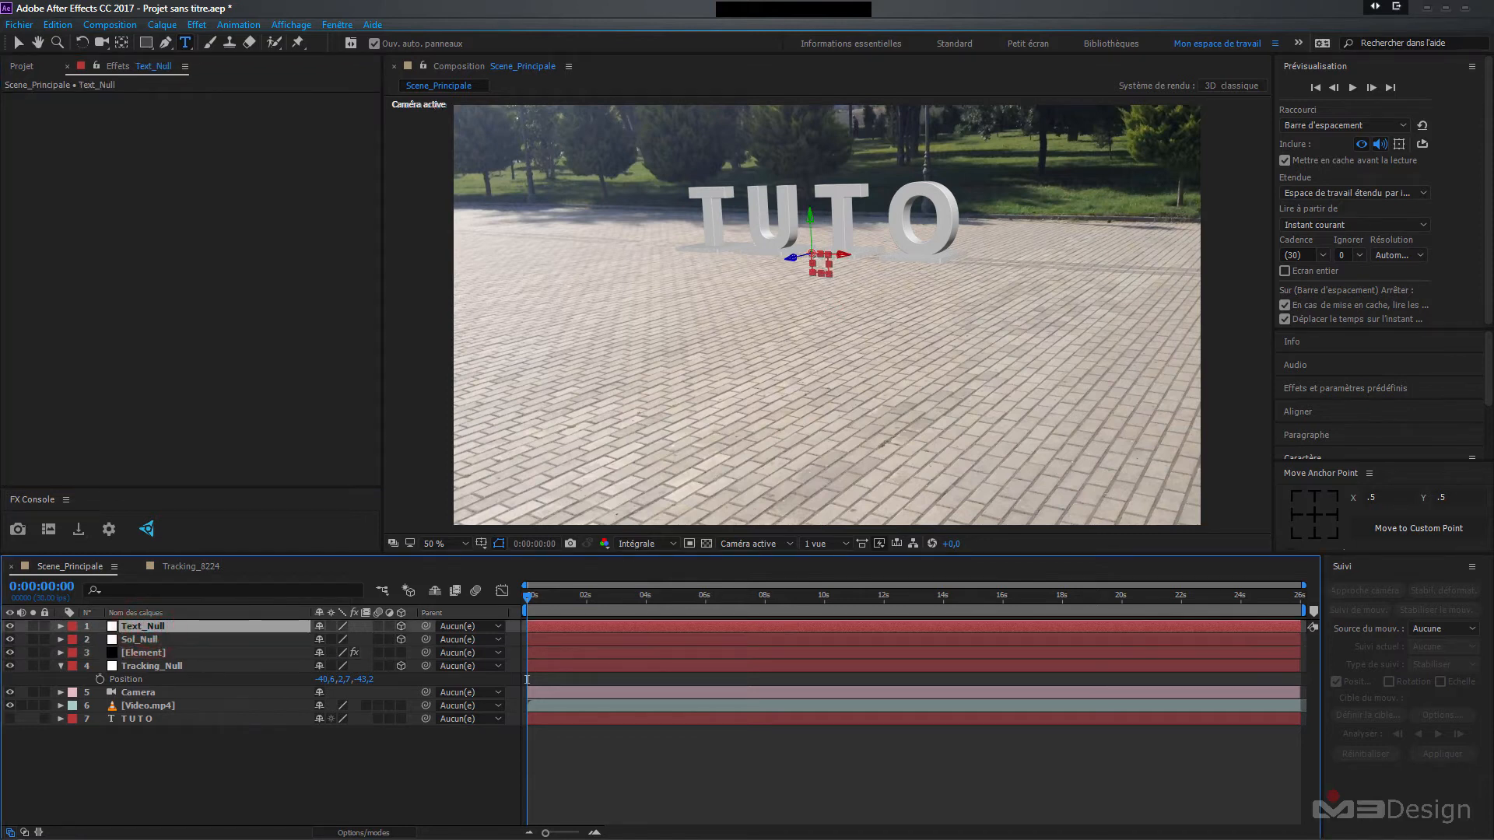
pyautogui.click(19, 43)
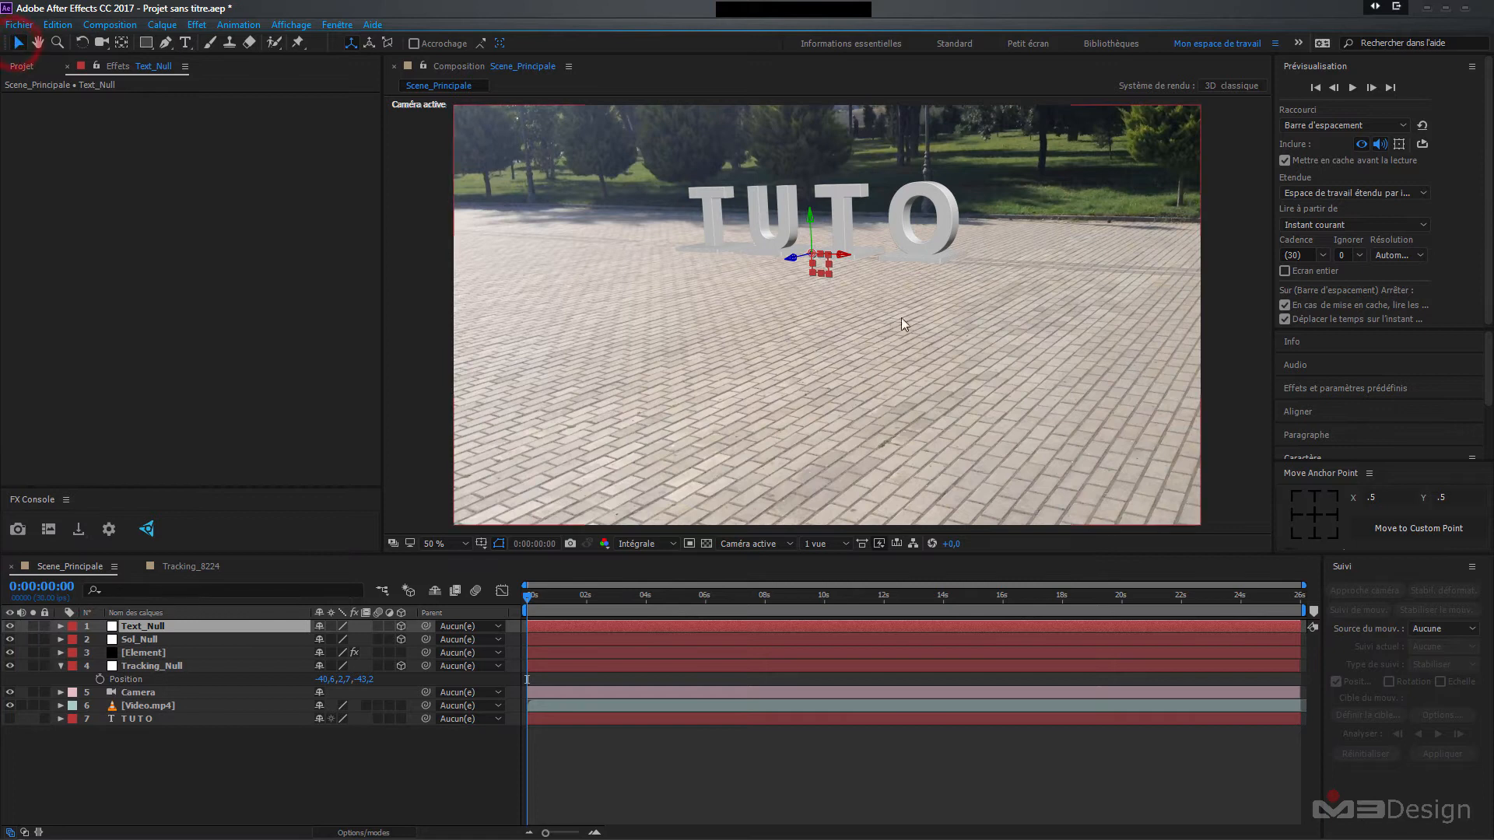
pyautogui.moveTo(792, 258); pyautogui.dragTo(930, 319)
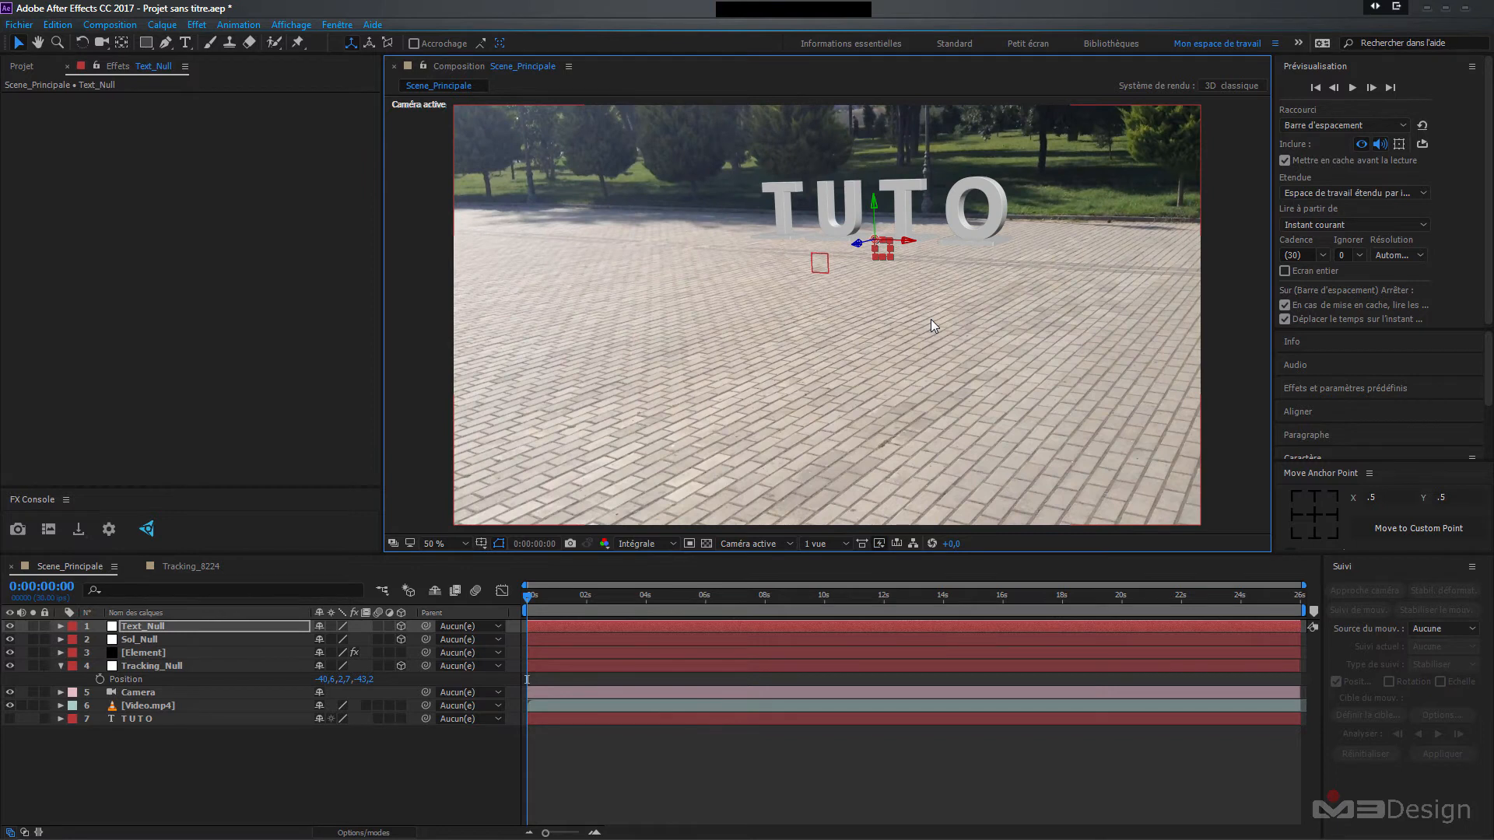
# - At about 0:00:16:16, increase the Element effect's Group 2 Particle Size to 42 to enlarge the TUTO text
pyautogui.moveTo(528, 598); pyautogui.dragTo(1020, 601)
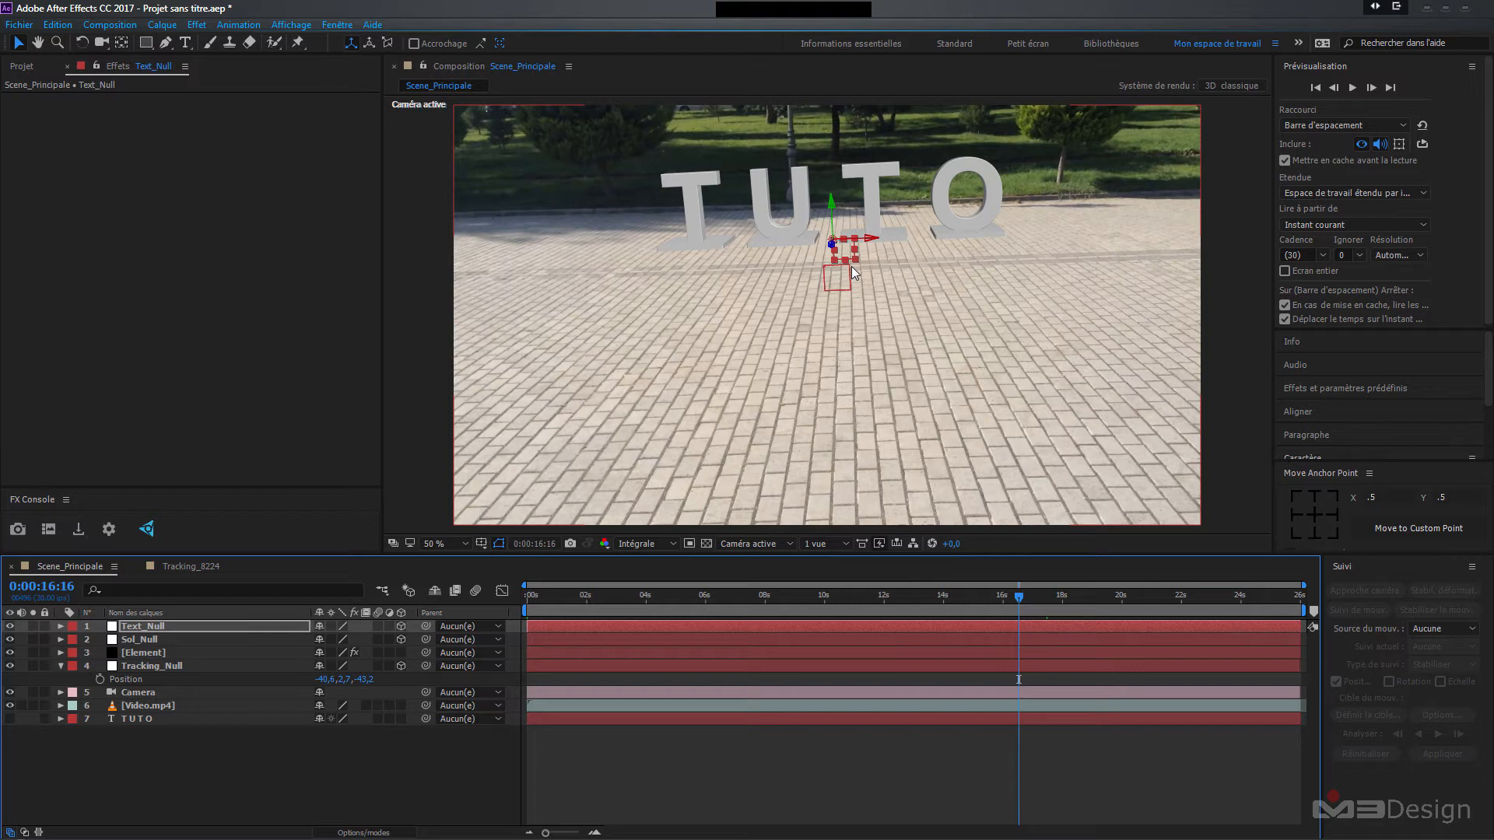
pyautogui.click(143, 652)
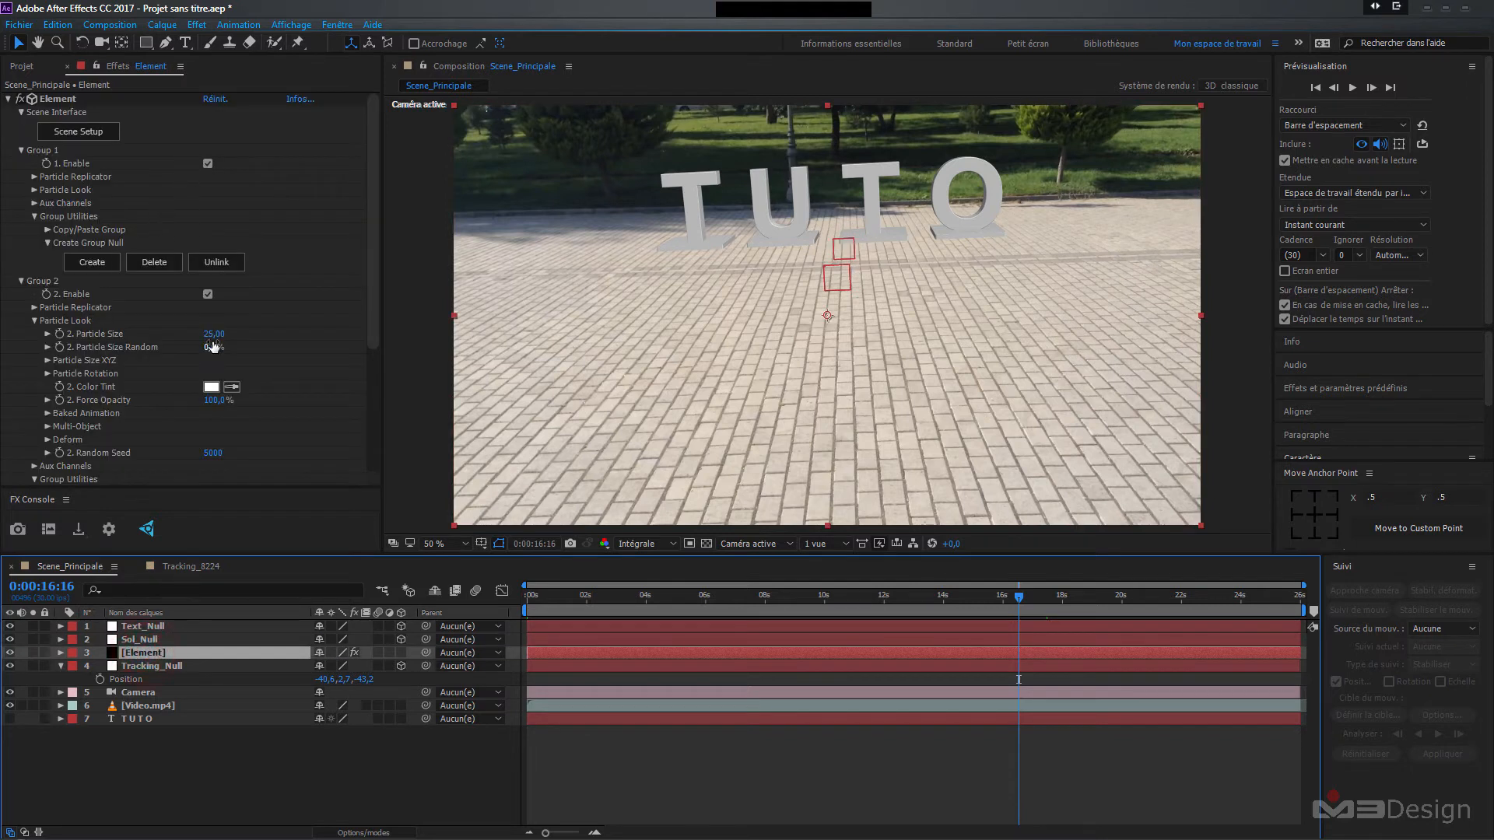
pyautogui.moveTo(214, 334); pyautogui.dragTo(256, 341)
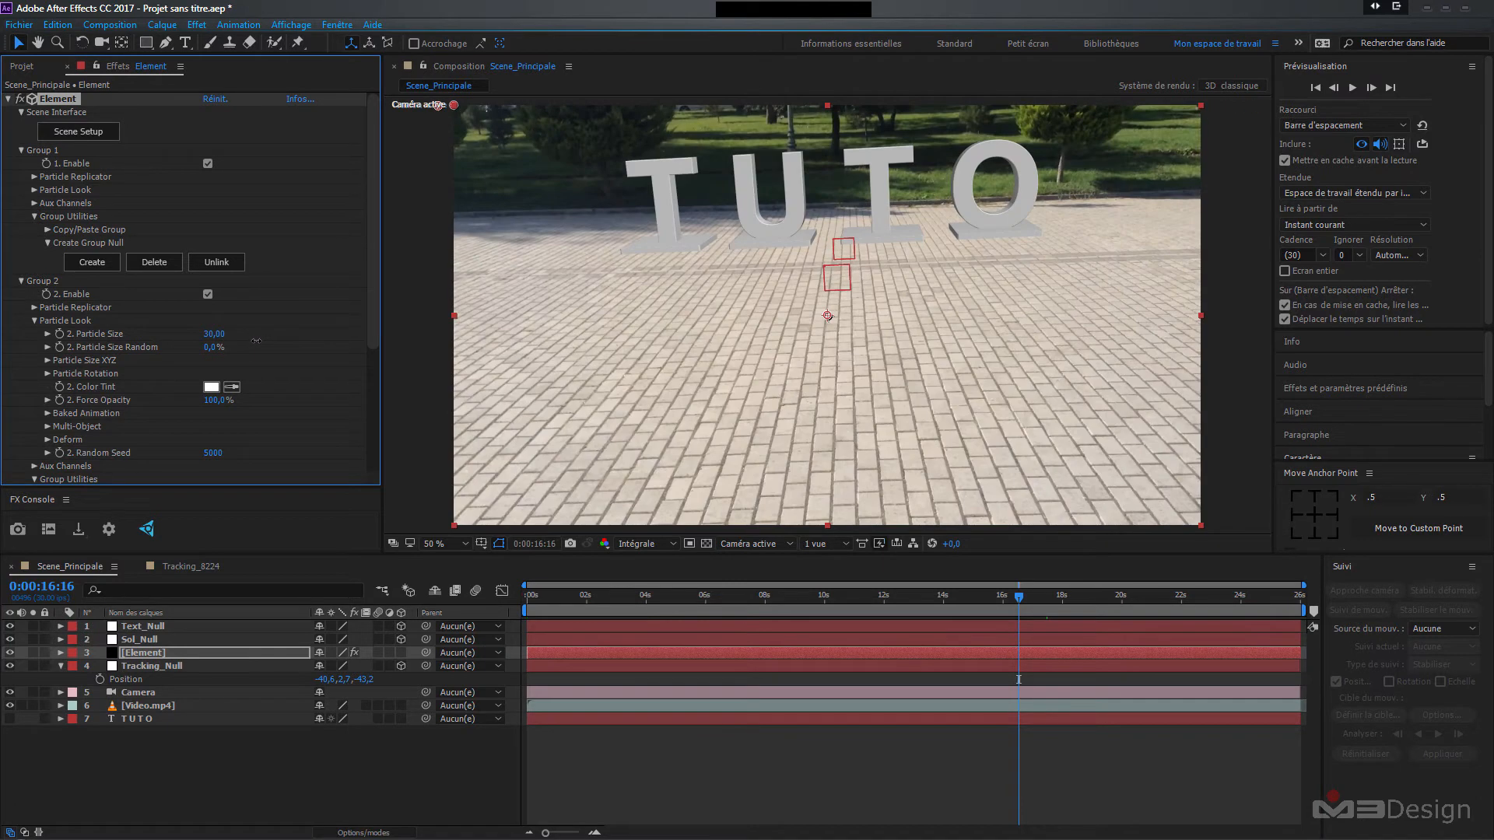
pyautogui.moveTo(218, 334); pyautogui.dragTo(319, 336)
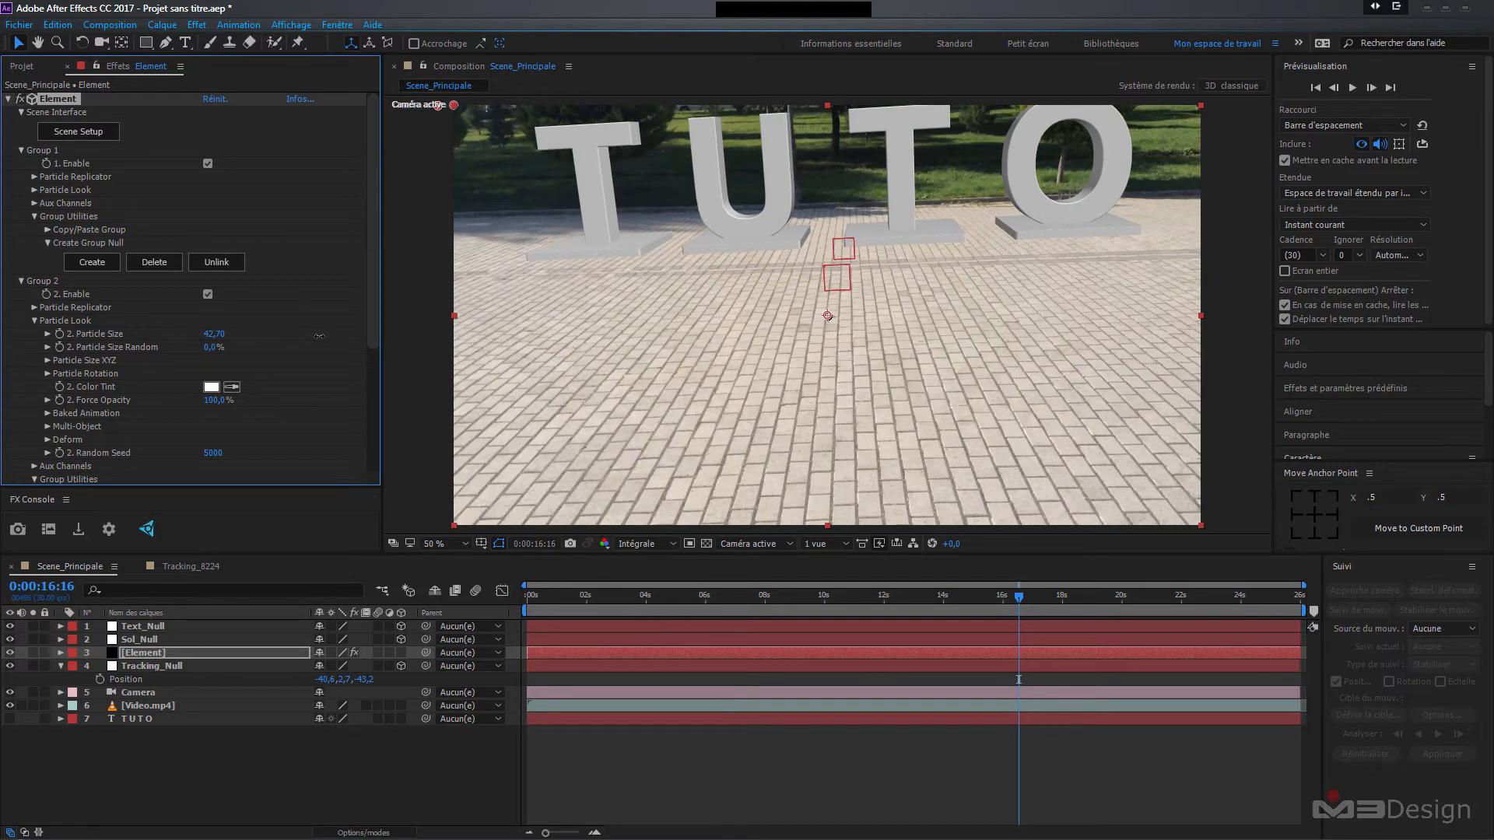
pyautogui.moveTo(319, 336); pyautogui.dragTo(313, 335)
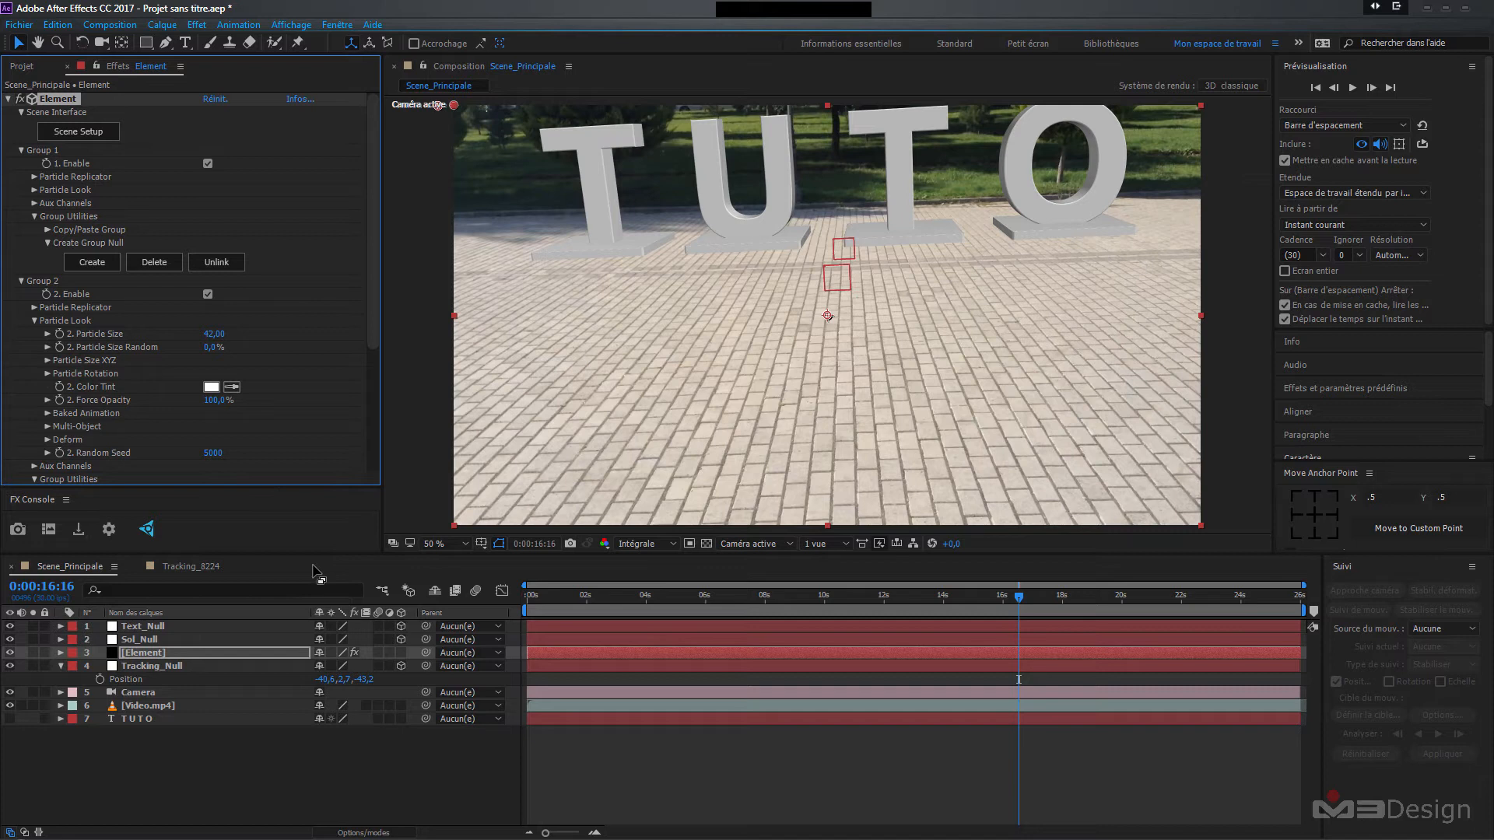
# - In Element's scene setup, apply the metal_crusted_02 material from the Pro_Shaders_2 Metal presets to the Extrusion Model
pyautogui.click(75, 134)
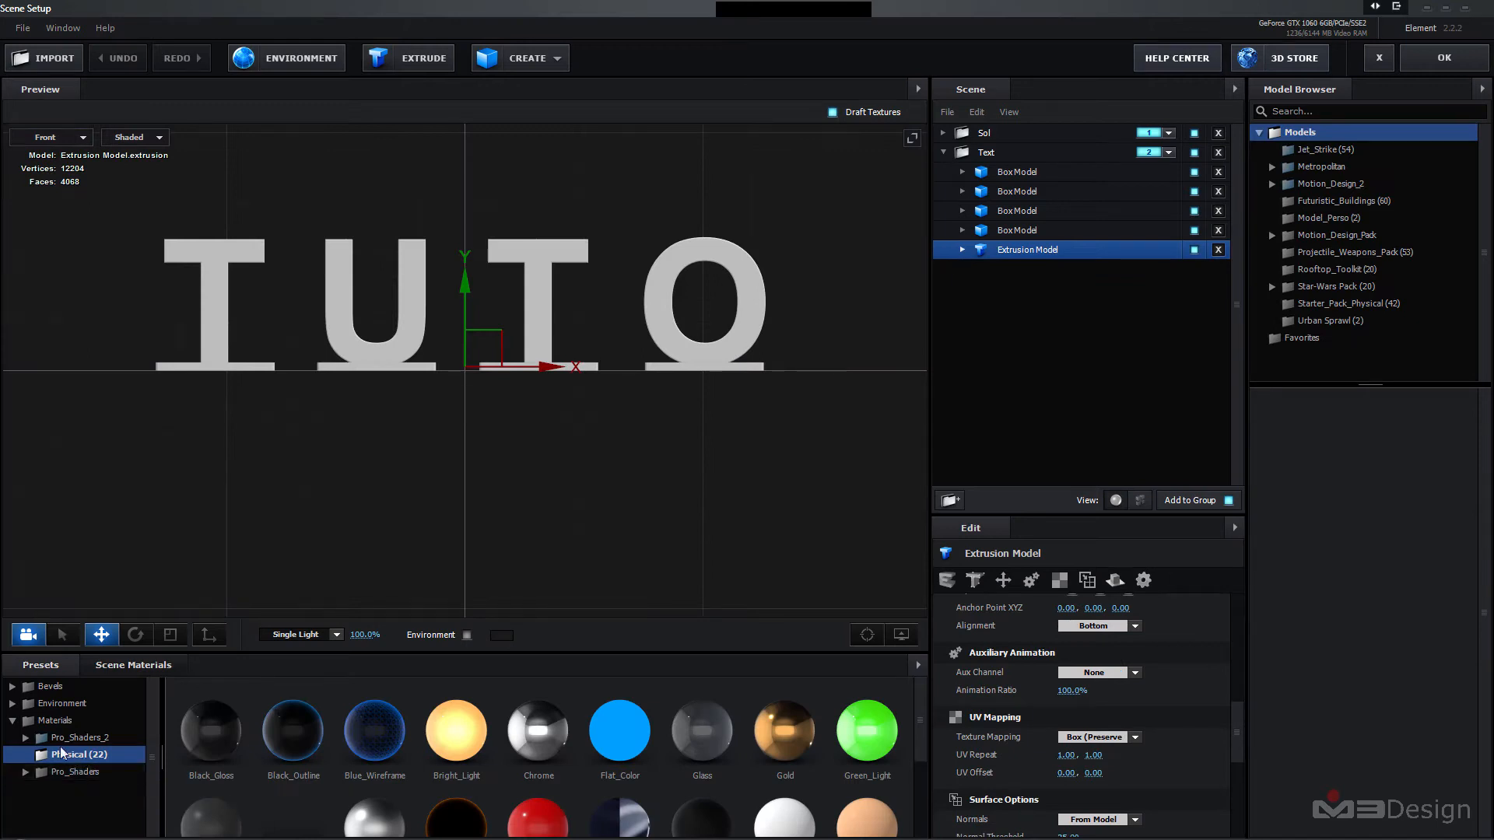
pyautogui.click(25, 738)
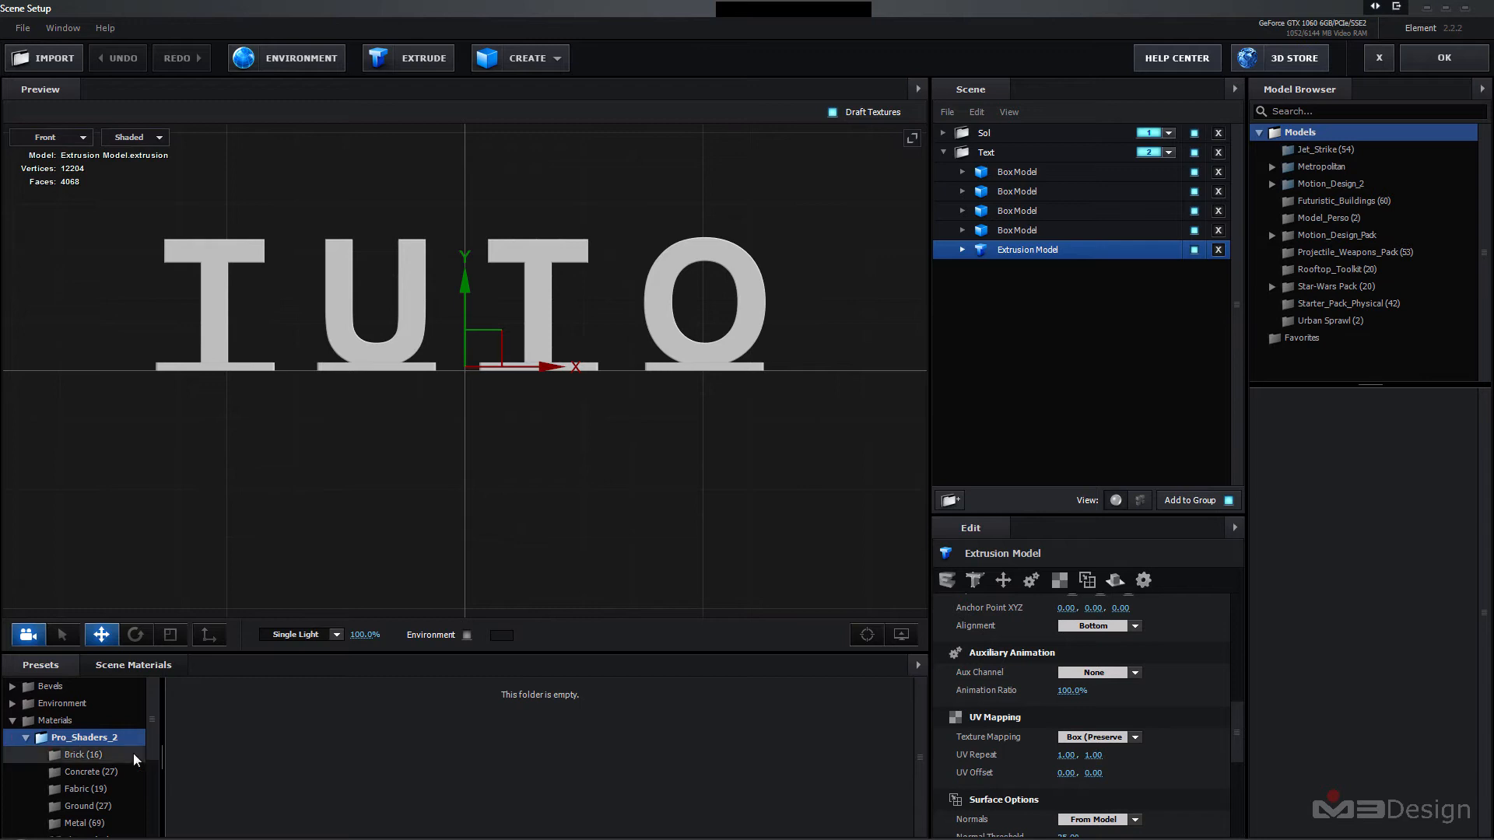
pyautogui.moveTo(156, 740); pyautogui.dragTo(153, 769)
pyautogui.click(81, 731)
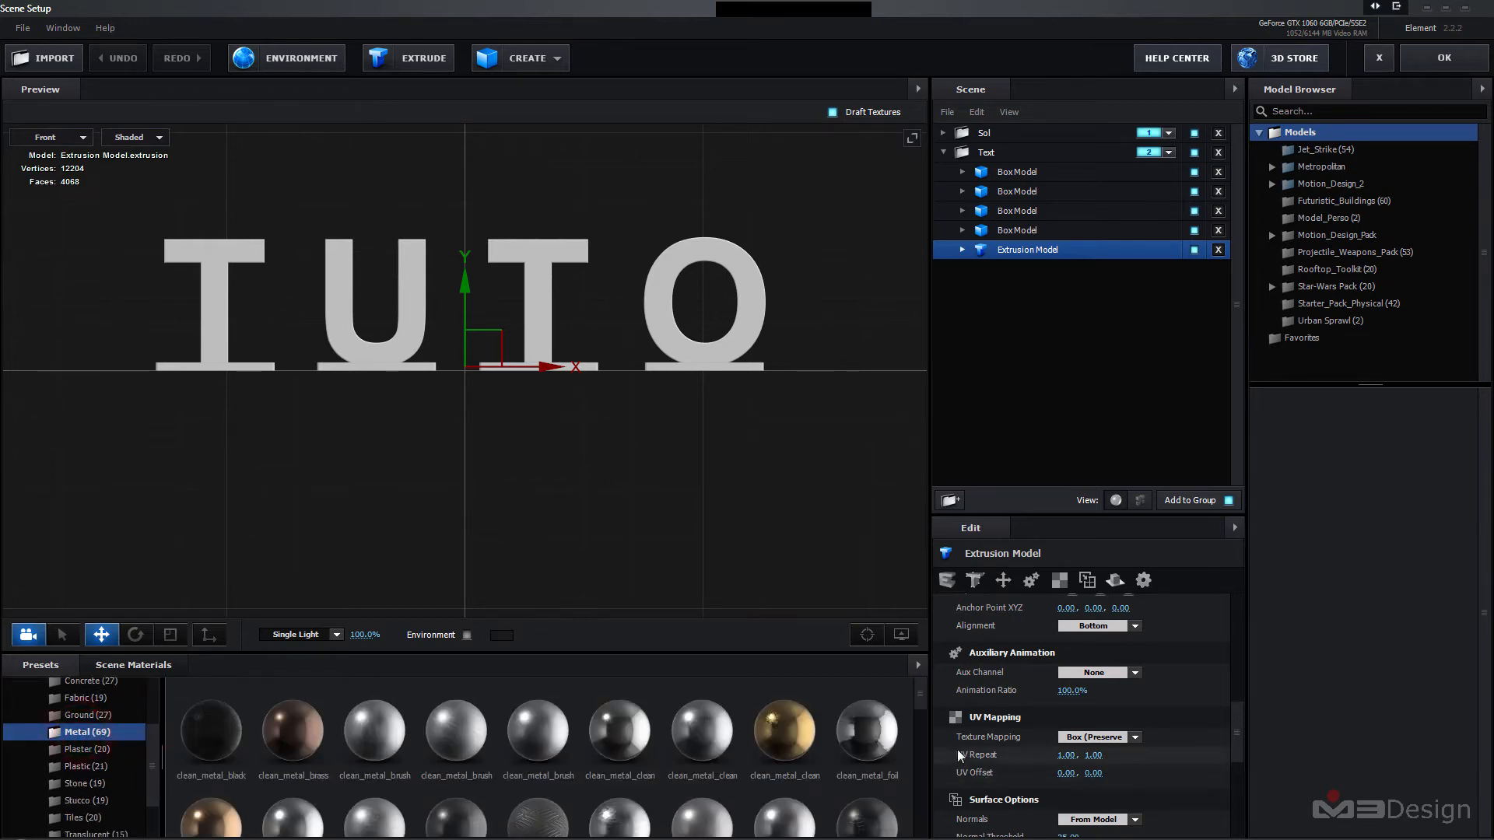
pyautogui.moveTo(923, 702); pyautogui.dragTo(931, 753)
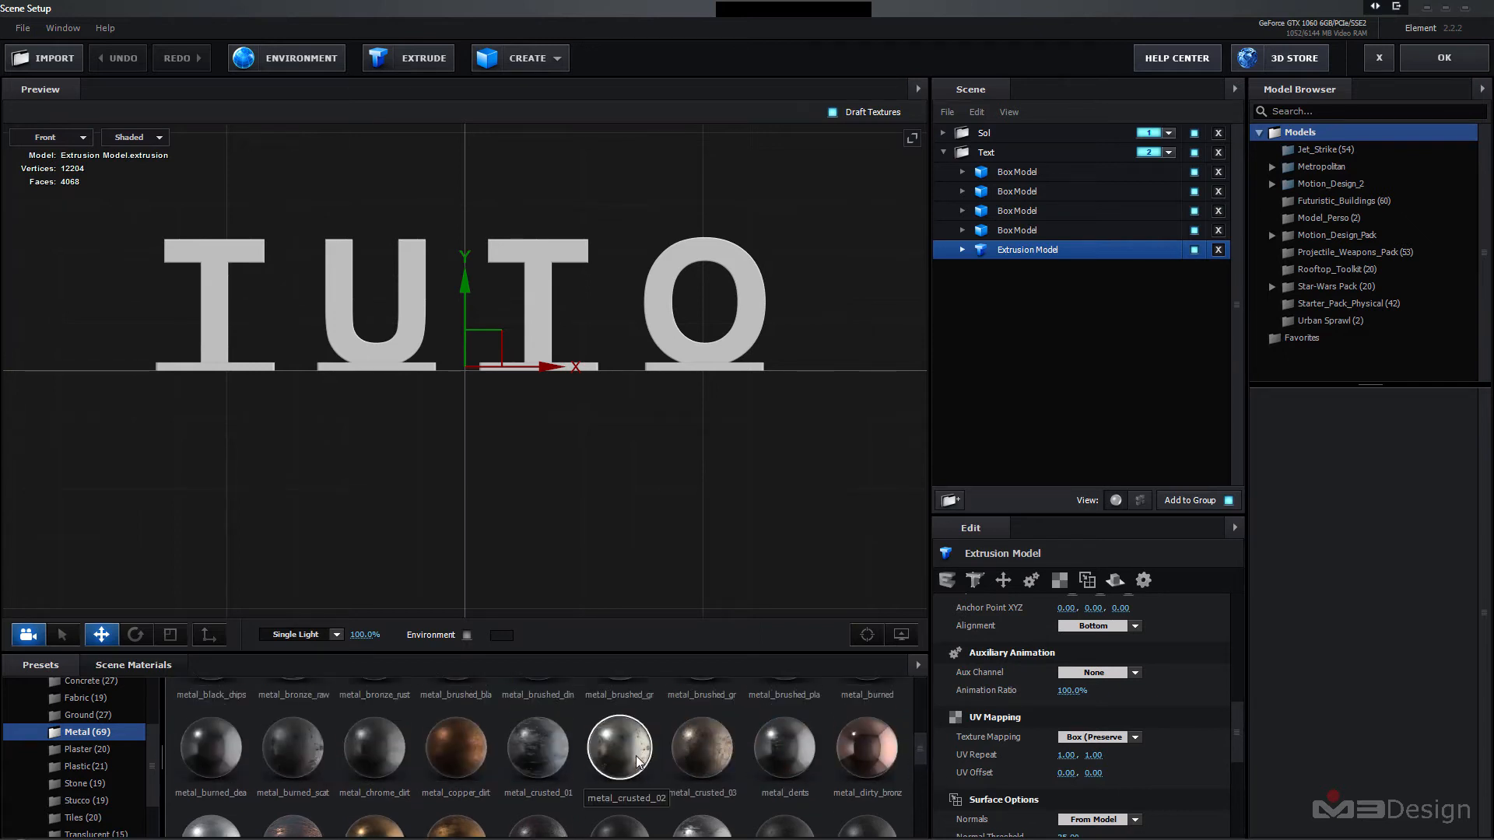
pyautogui.moveTo(637, 761); pyautogui.dragTo(1023, 249)
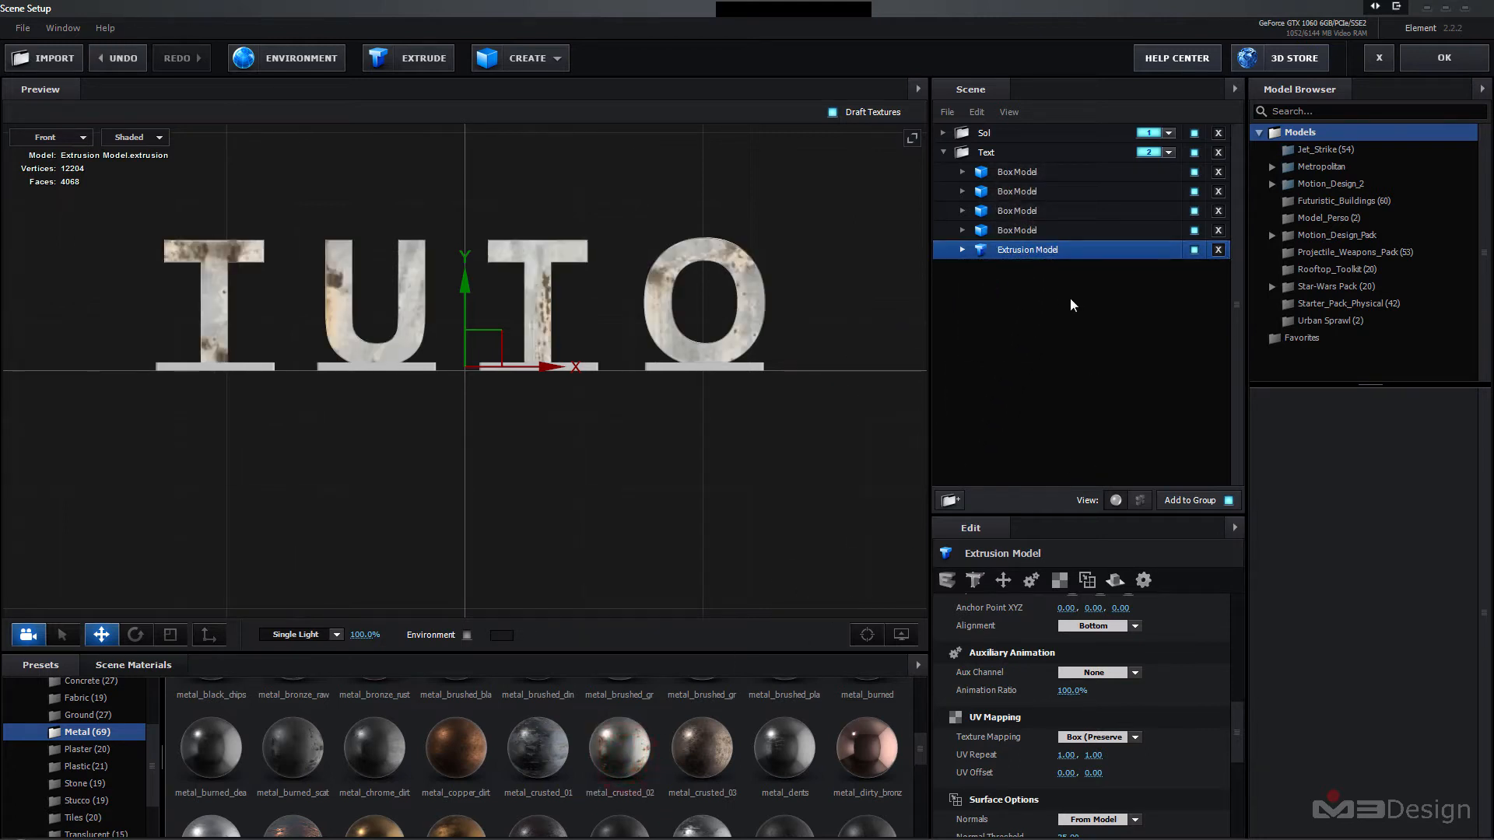
# - Set the Extrusion Model's Texture Mapping to Box Repeat with a UV Repeat of 3.00, 3.00
pyautogui.click(1070, 583)
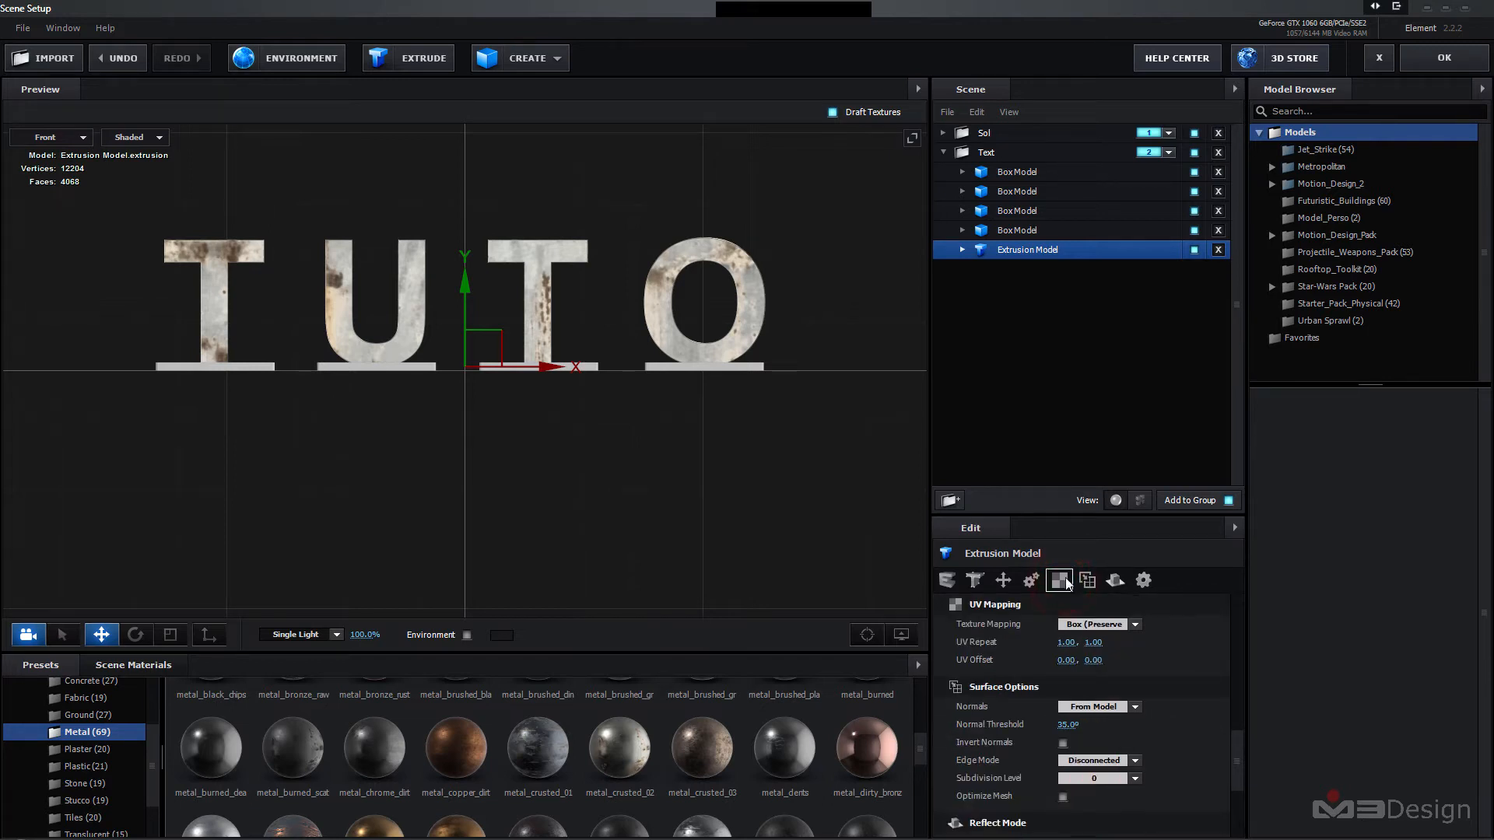
pyautogui.click(1135, 625)
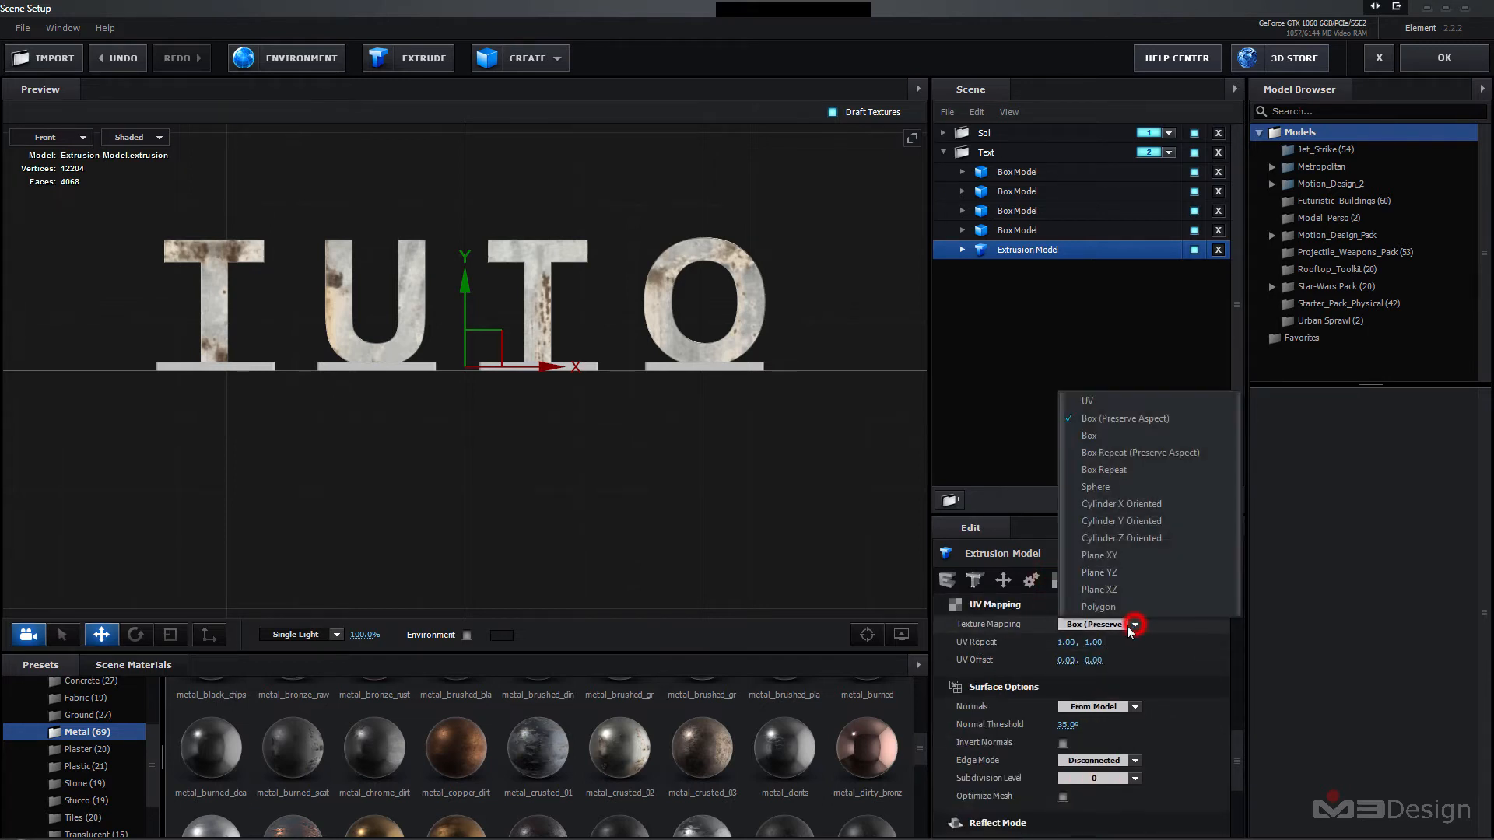
pyautogui.click(1111, 456)
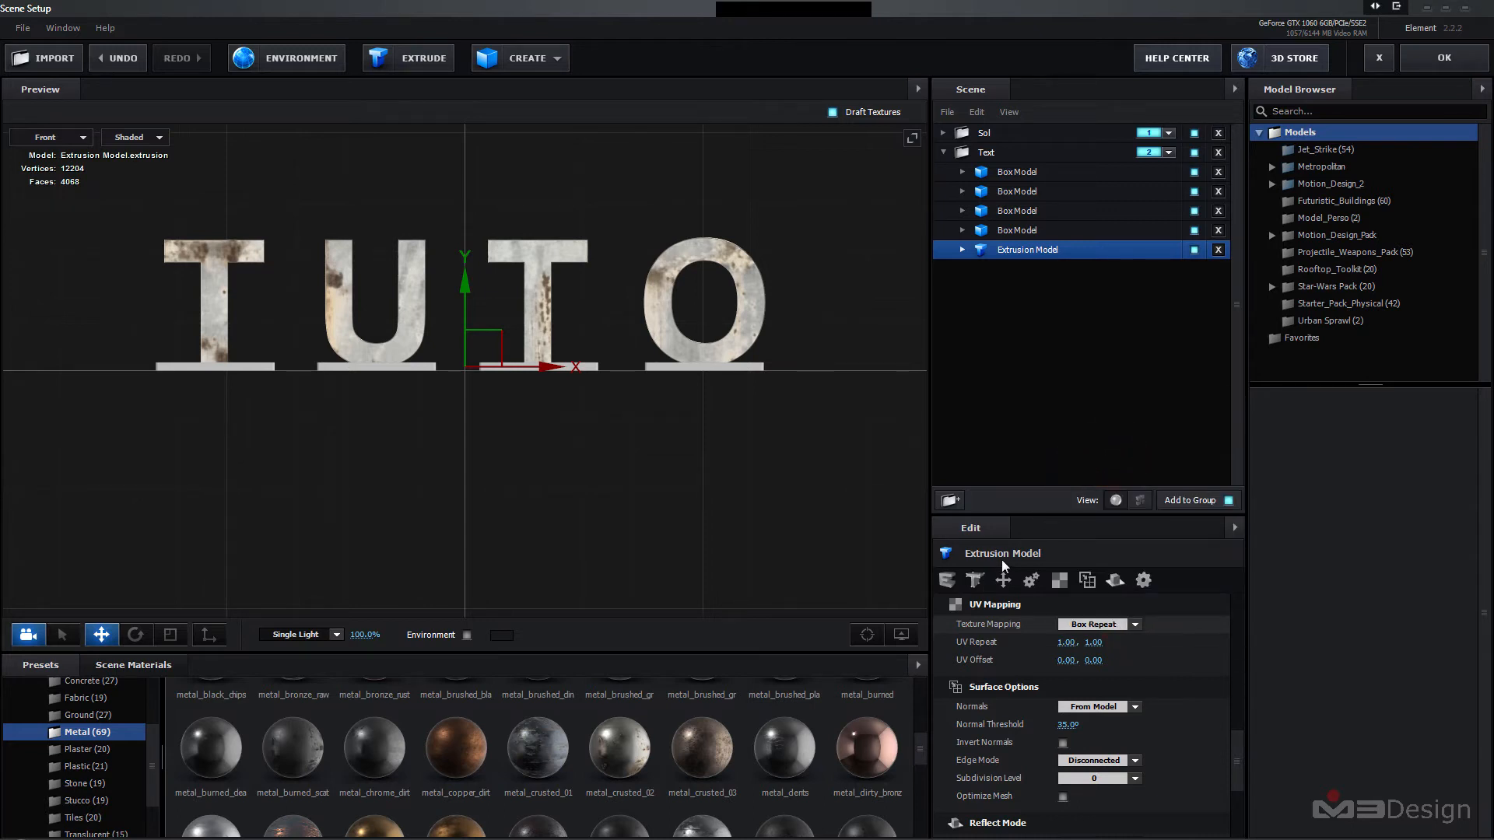
pyautogui.click(1065, 642)
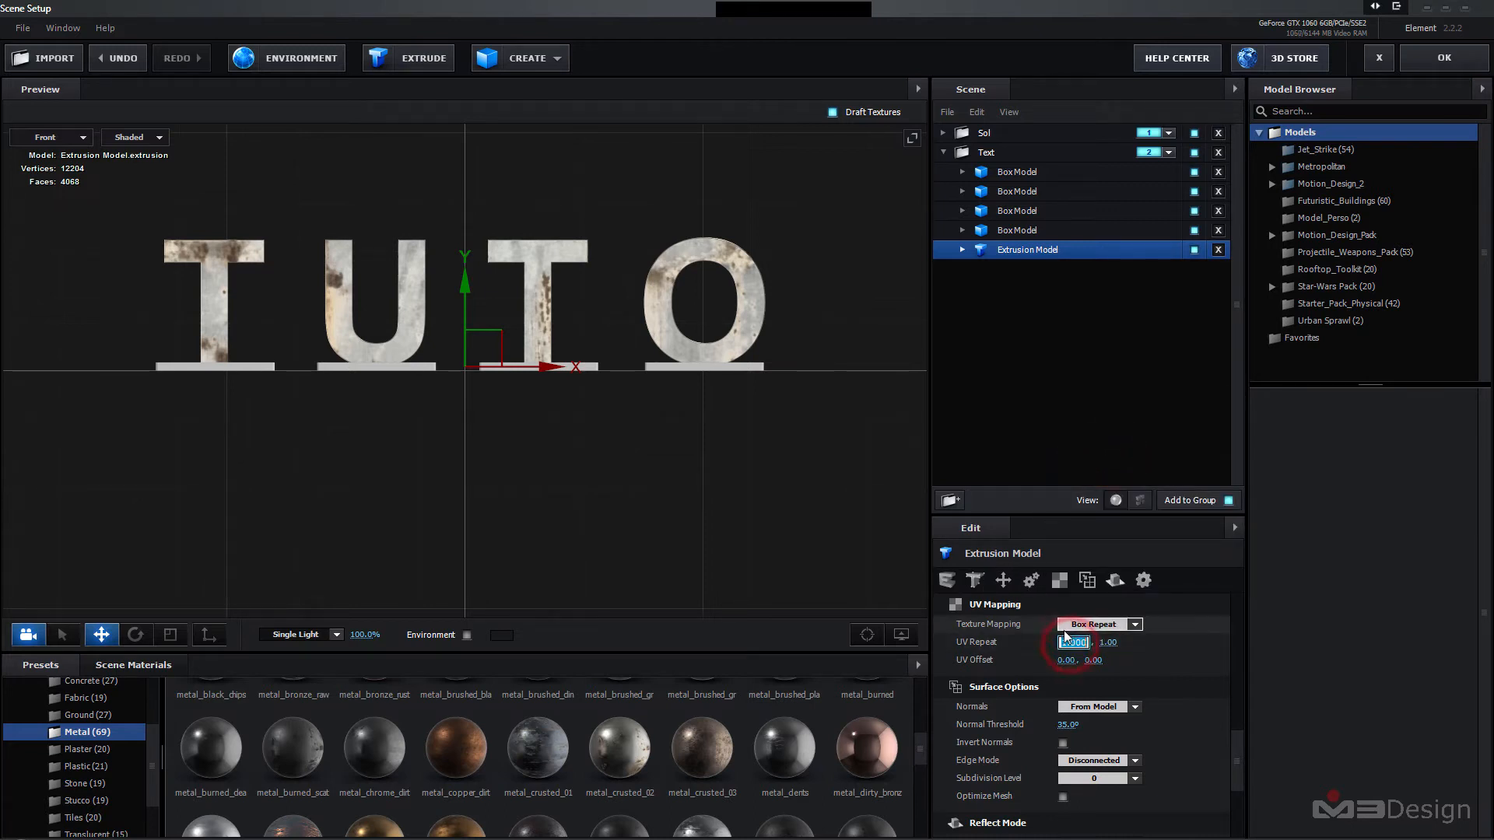
pyautogui.write('3')
pyautogui.press('Return')
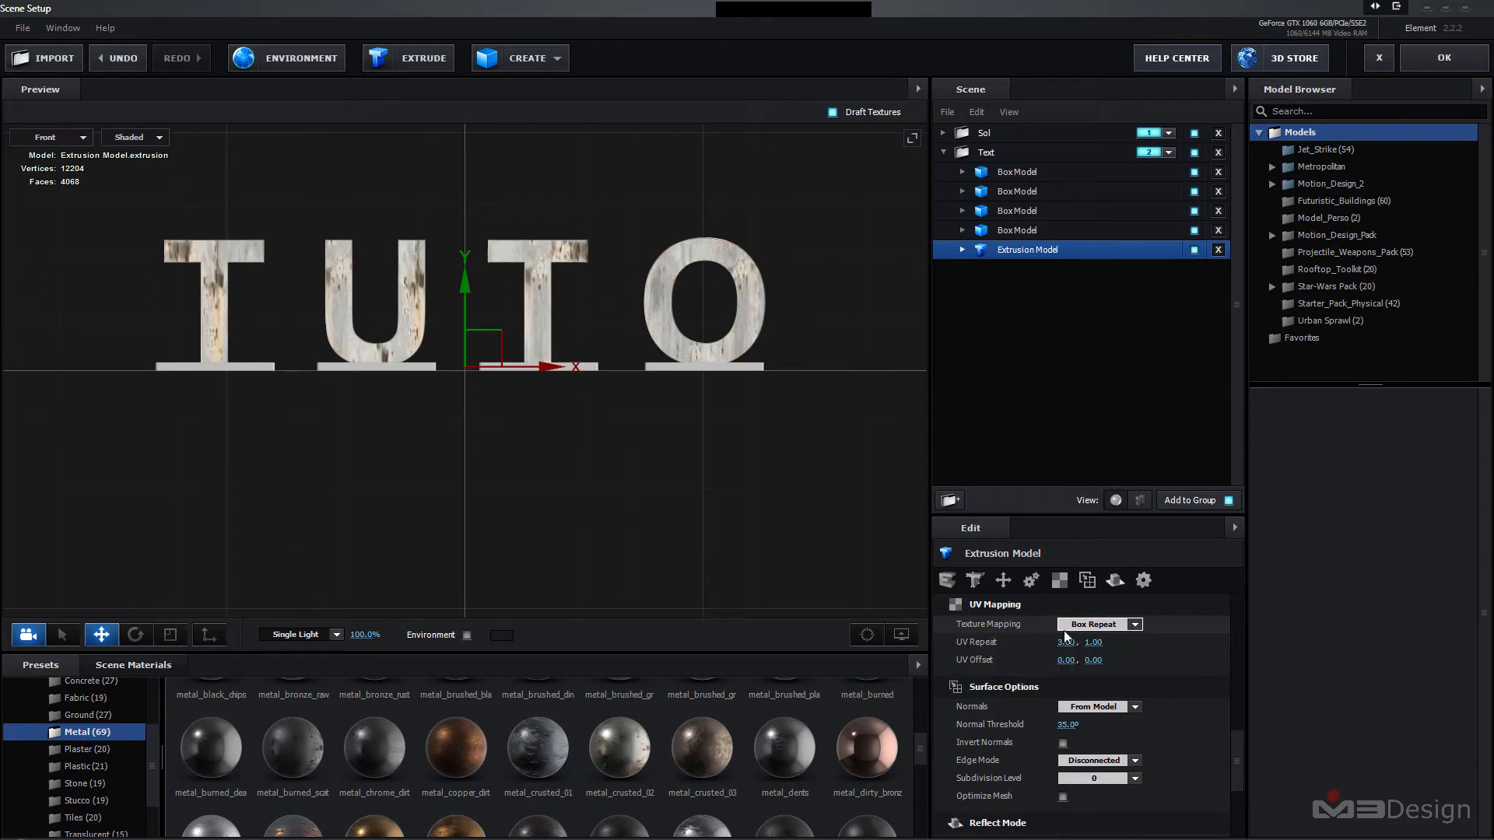
pyautogui.click(1096, 643)
pyautogui.write('2')
pyautogui.press('Return')
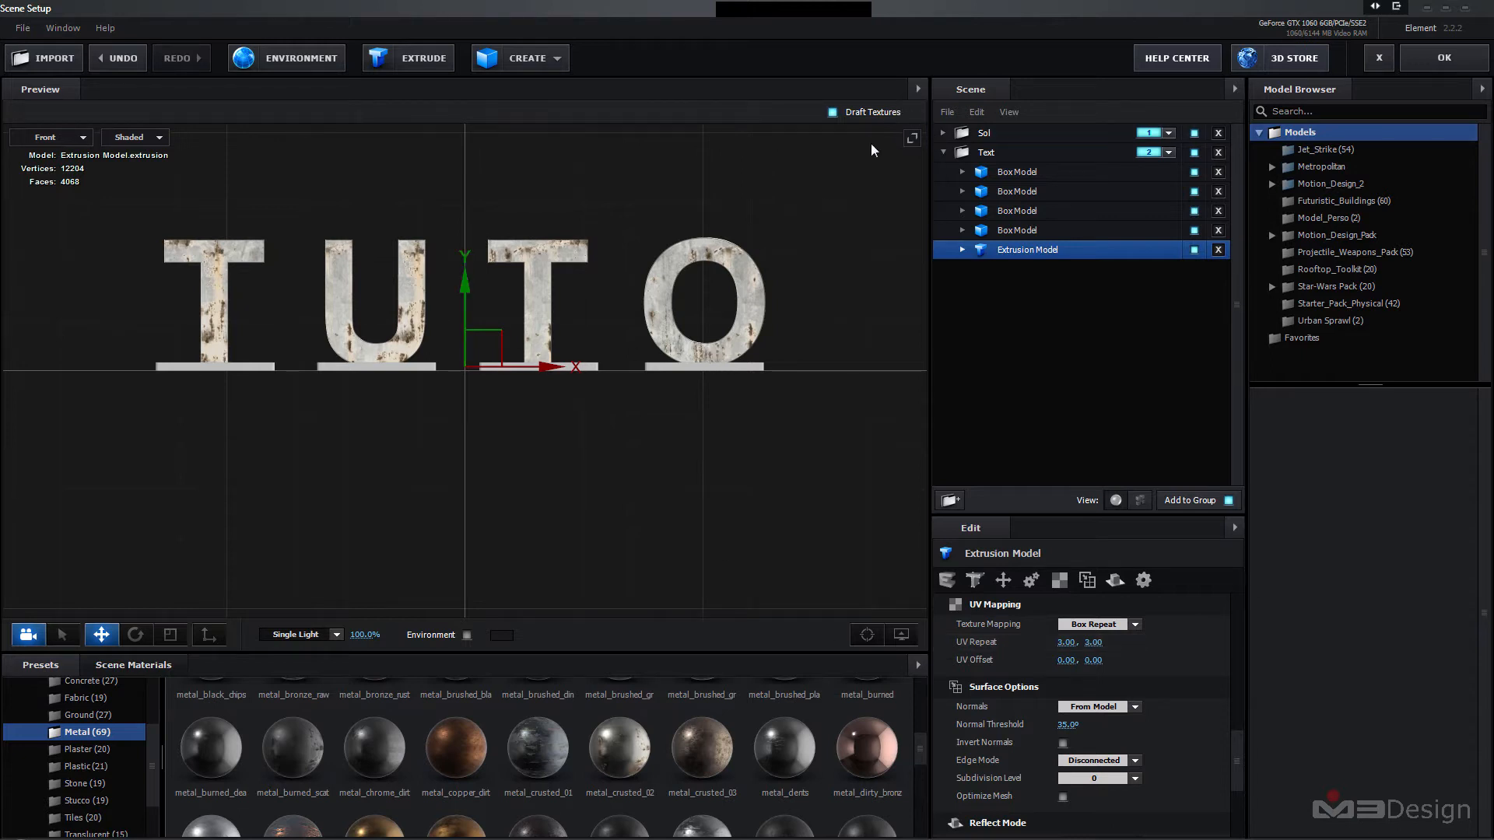
# - Examine the metal texture on the letters up close in the Perspective view
pyautogui.click(83, 136)
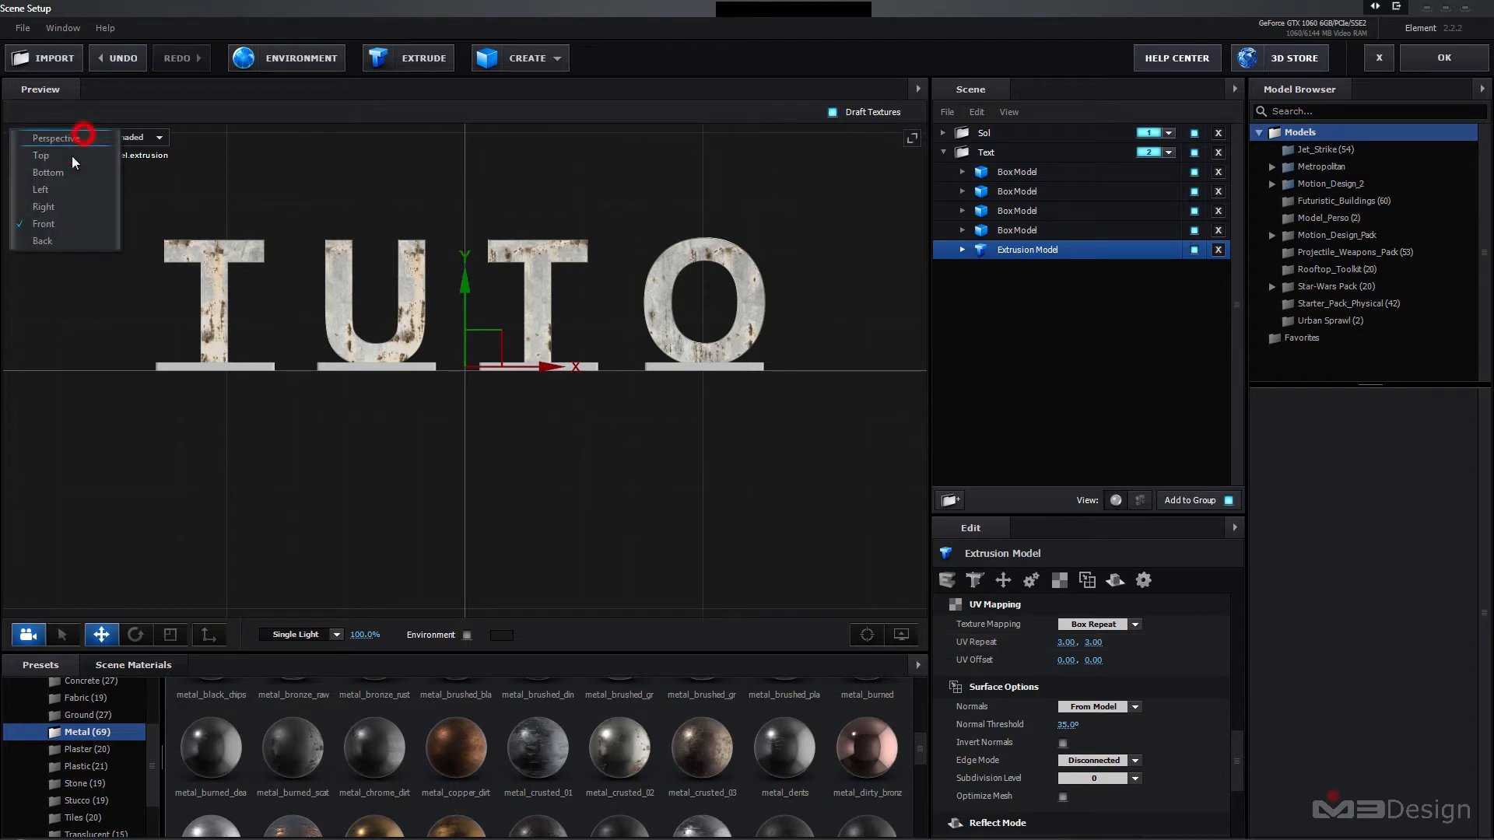
pyautogui.click(70, 139)
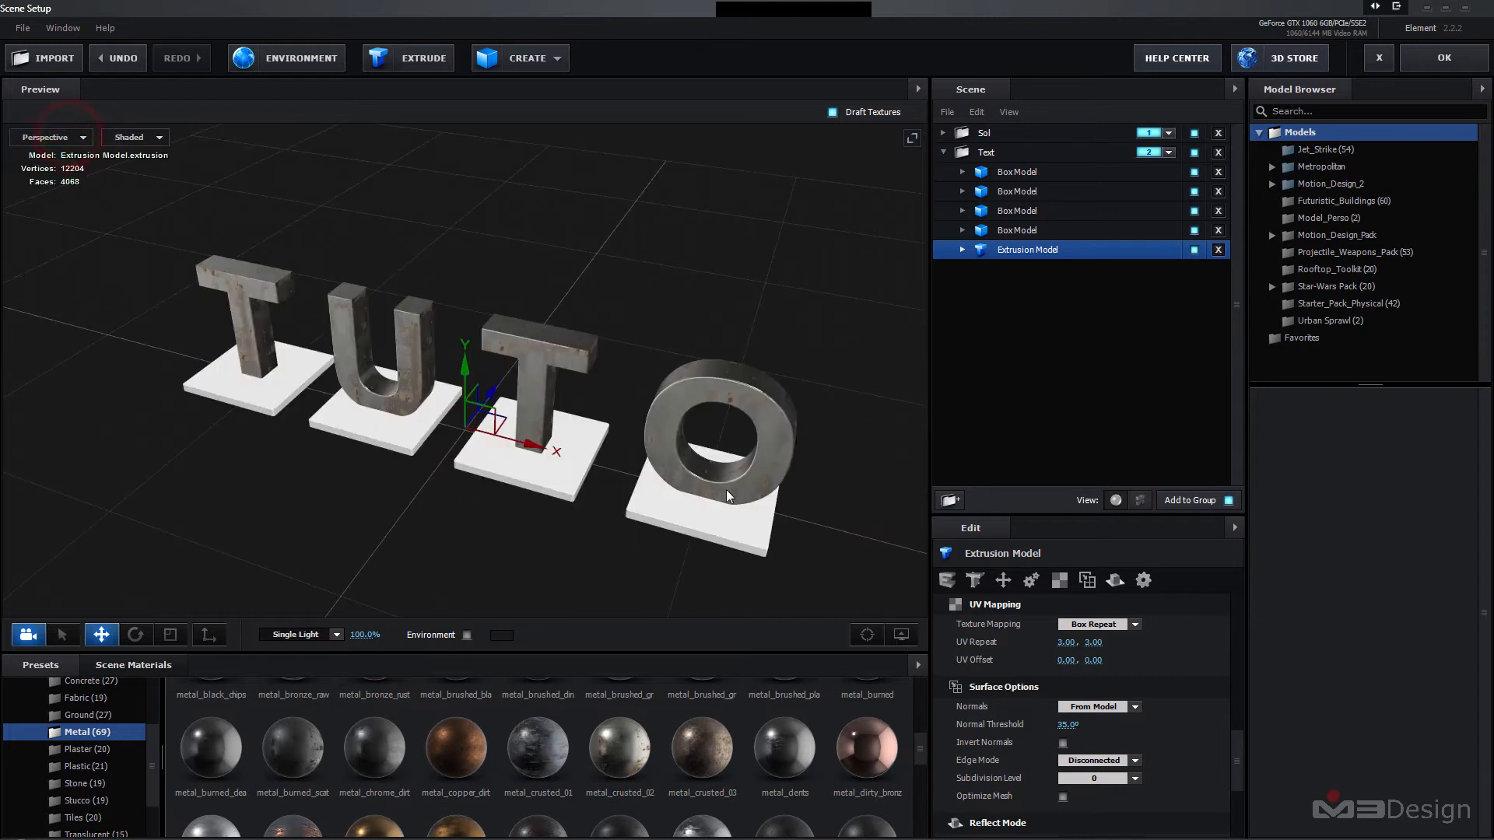
pyautogui.scroll(3, 634, 526)
pyautogui.scroll(-5, 824, 604)
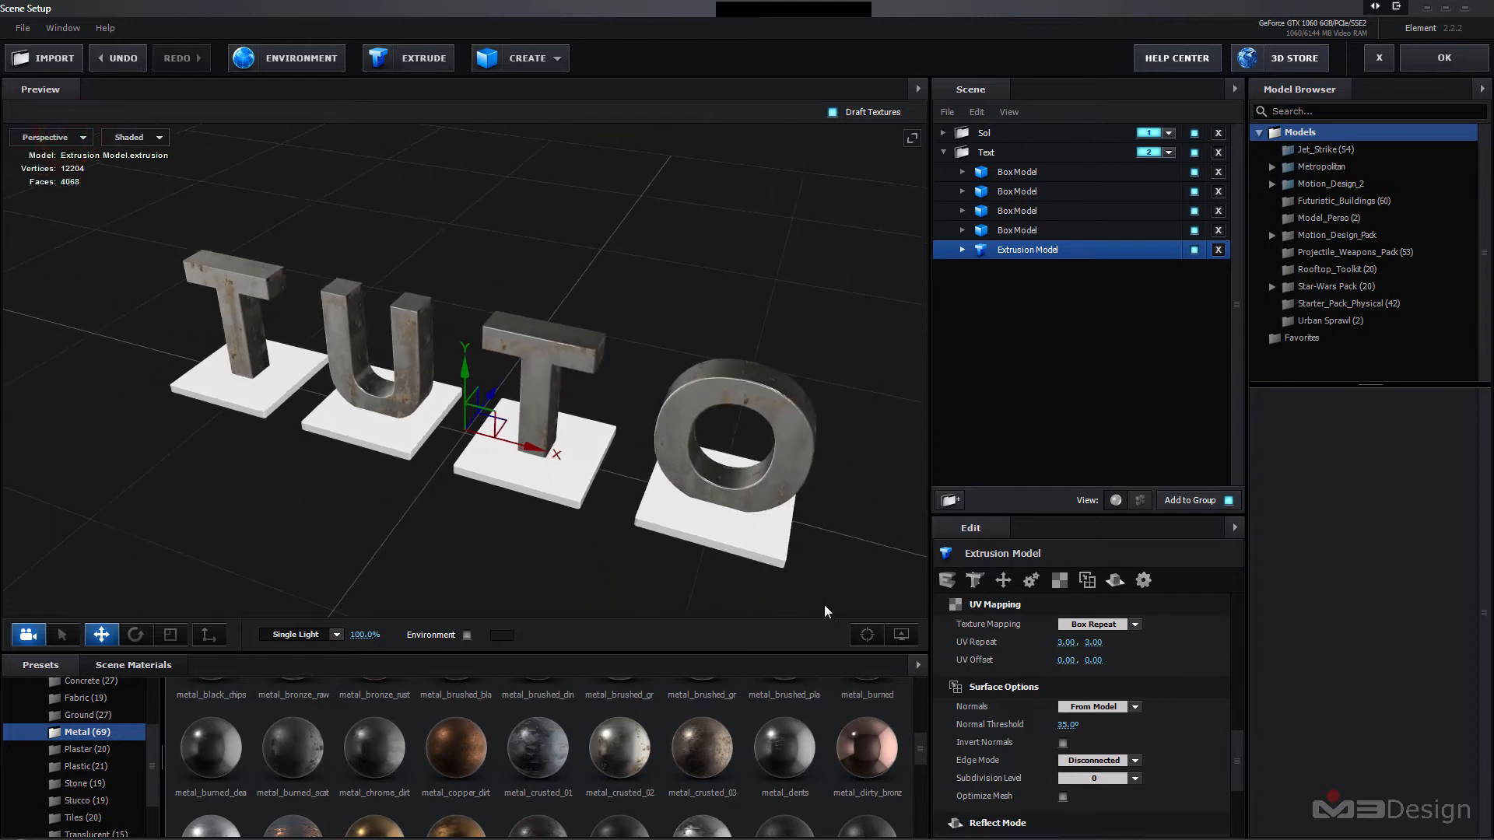
pyautogui.scroll(3, 831, 610)
pyautogui.scroll(2, 671, 596)
pyautogui.moveTo(510, 576); pyautogui.dragTo(368, 468, button='middle')
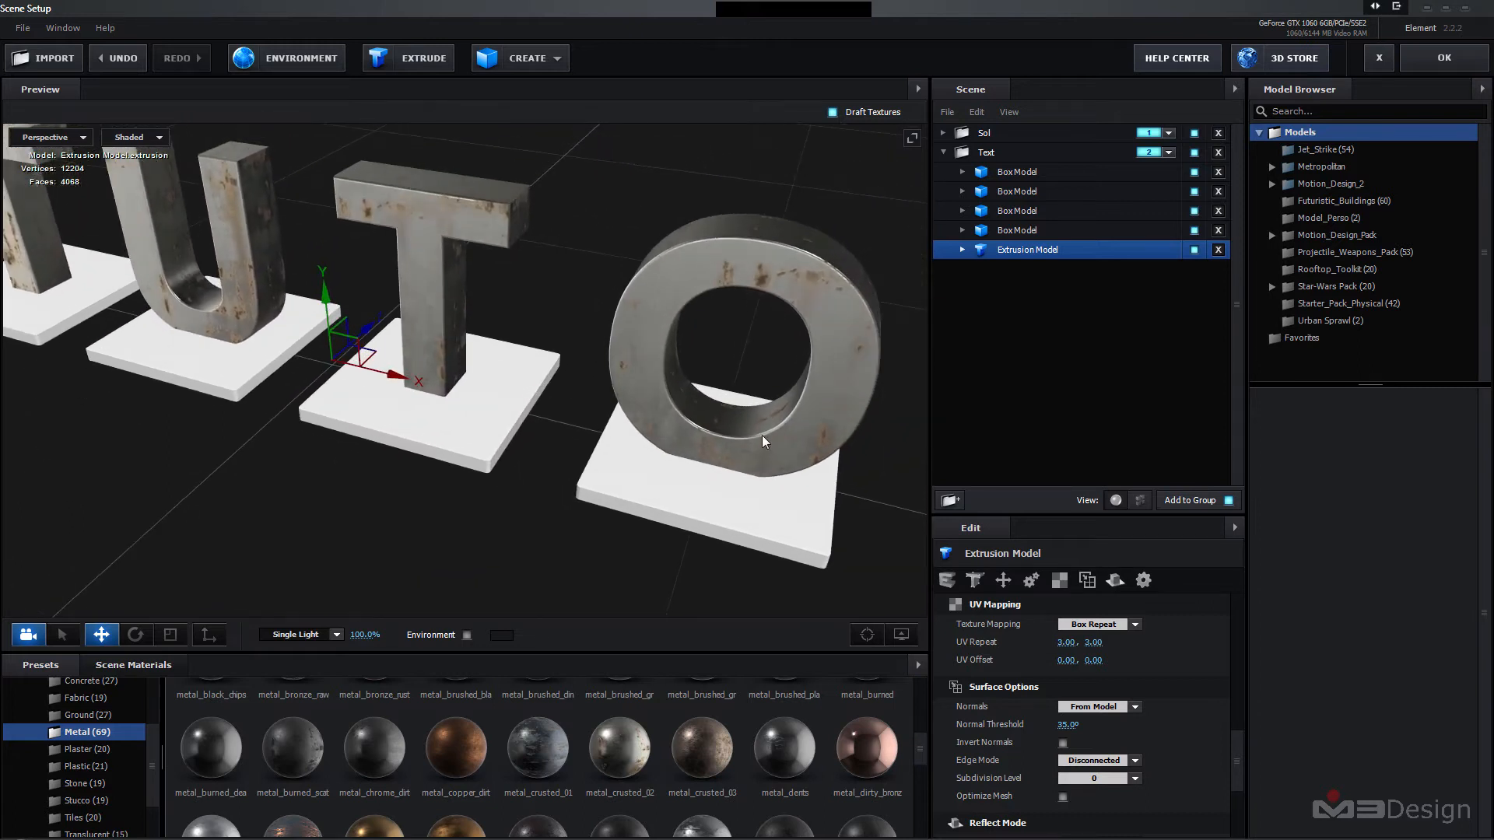
pyautogui.scroll(3, 763, 436)
pyautogui.scroll(-3, 763, 436)
pyautogui.scroll(1, 762, 436)
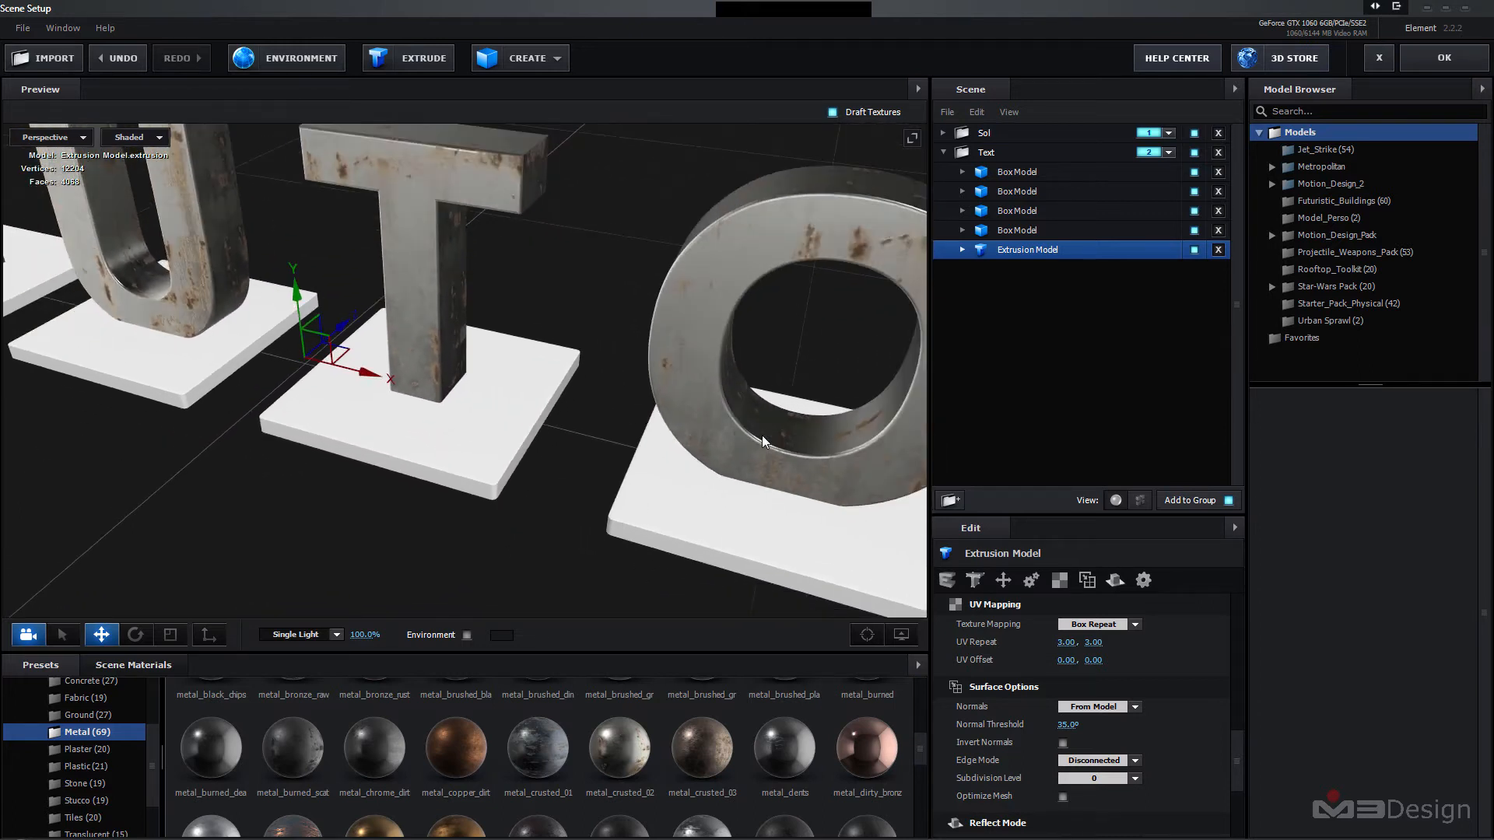
# - Set the Extrusion Model's UV Repeat to 5.00, 5.00
pyautogui.click(1066, 643)
pyautogui.write('5')
pyautogui.press('Return')
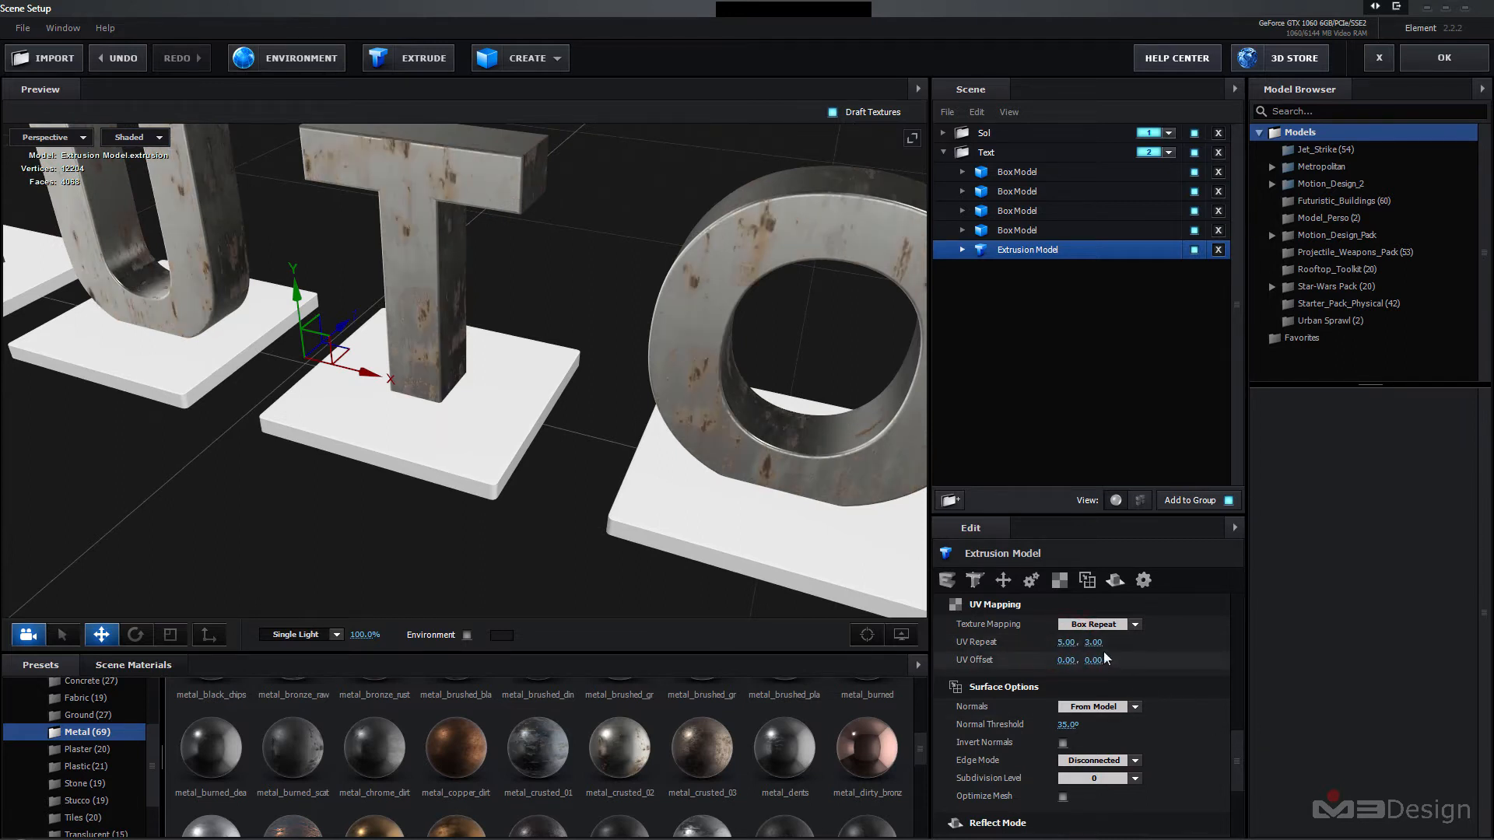
pyautogui.click(1093, 643)
pyautogui.write('5')
pyautogui.press('Return')
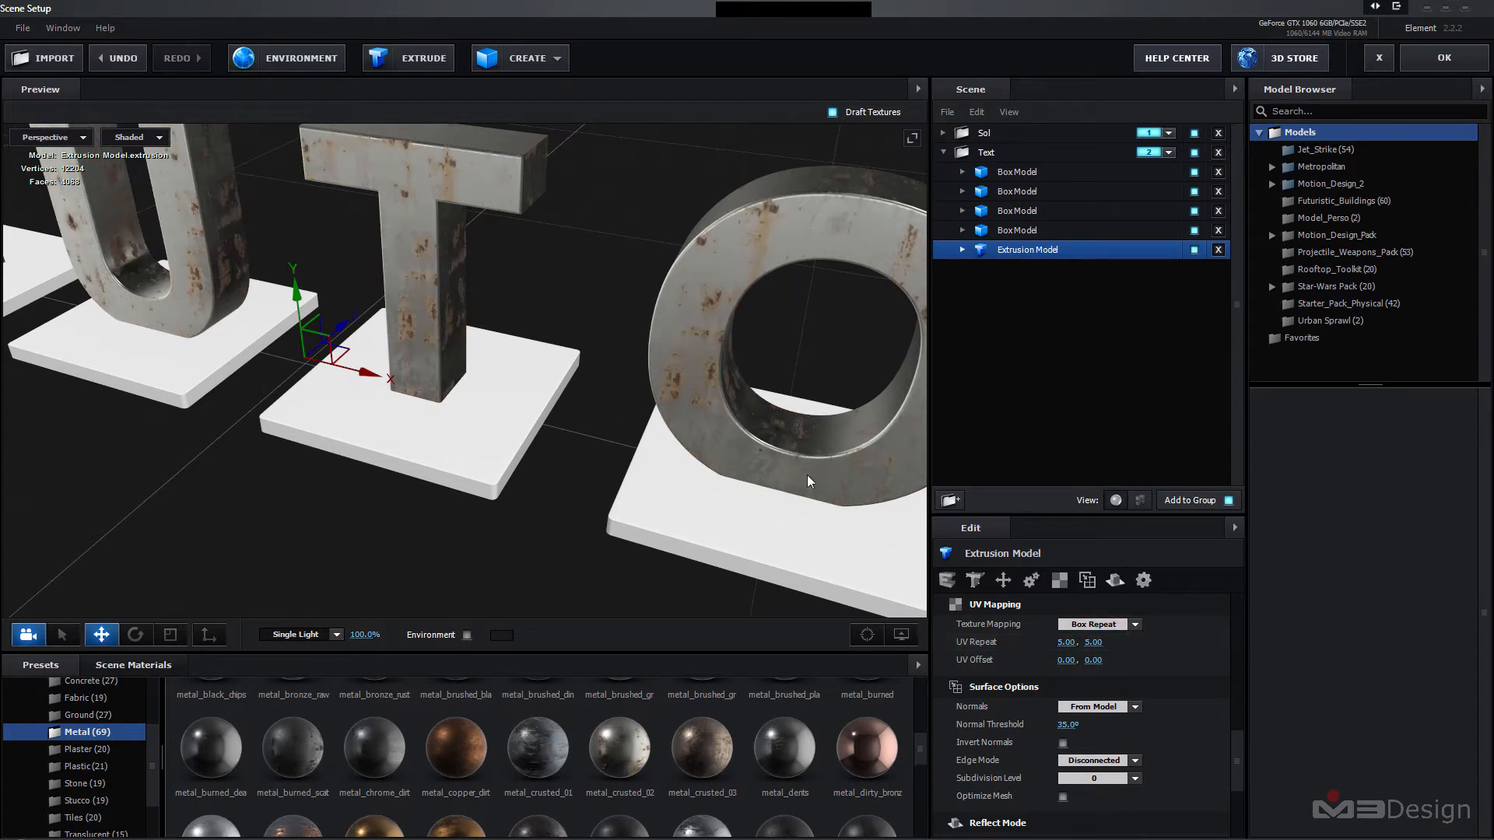
# - Raise the Normal Bump strength of the Extrusion Model's metal_crusted_02 material to about 355%
pyautogui.moveTo(1237, 768); pyautogui.dragTo(1234, 627)
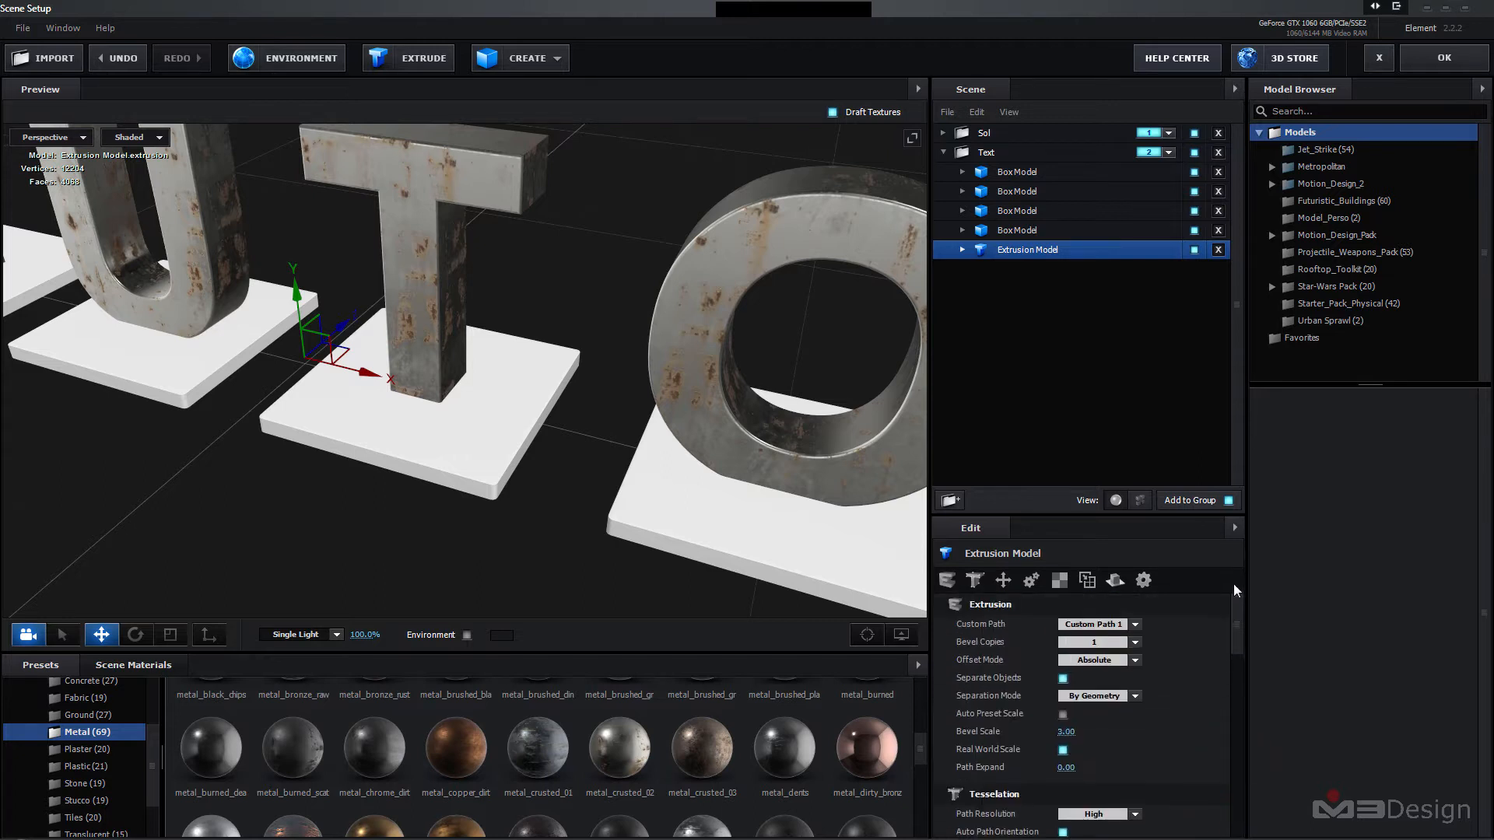
pyautogui.click(962, 249)
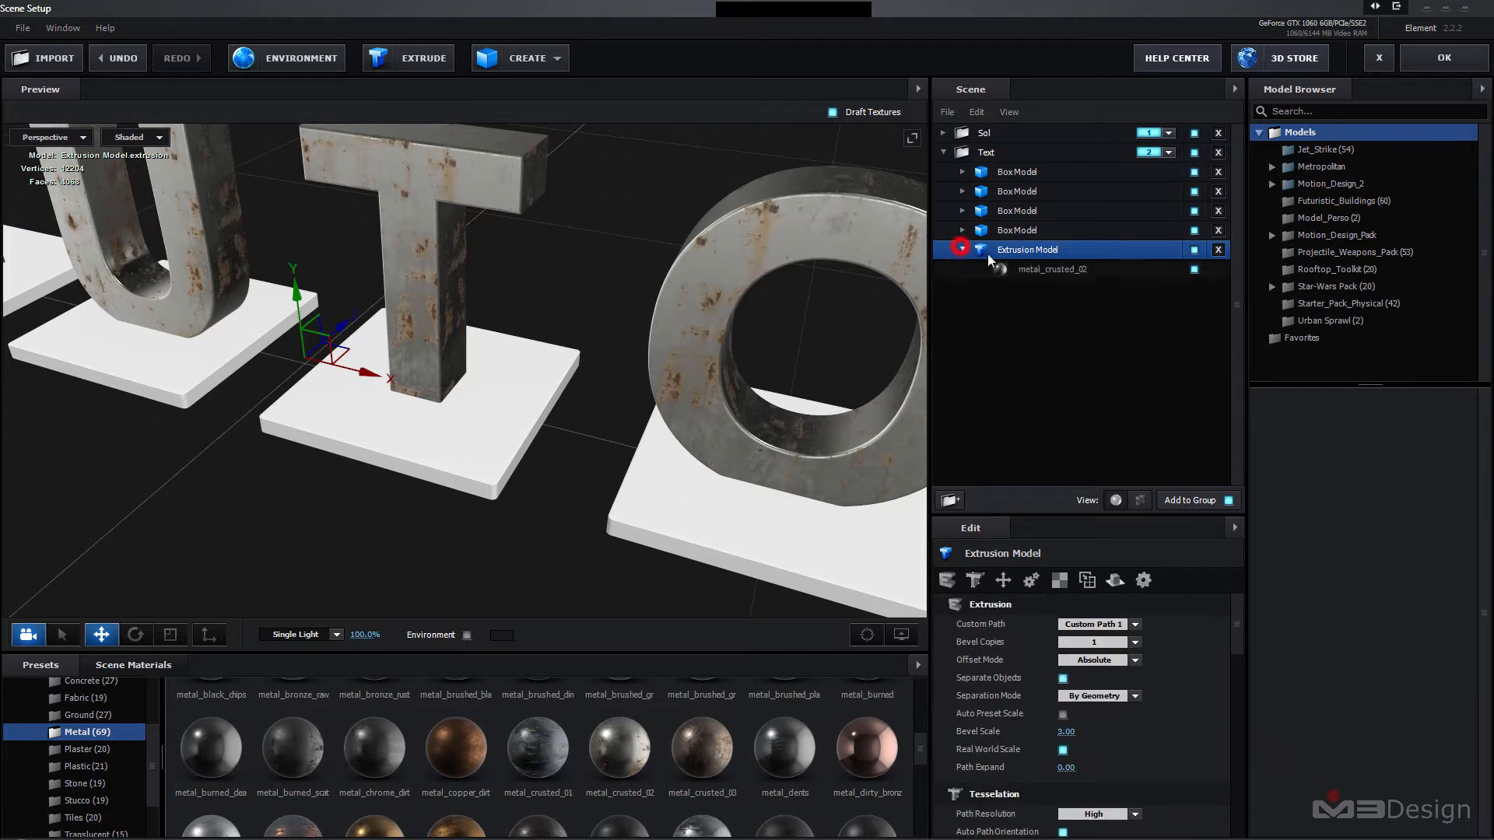
pyautogui.click(1035, 269)
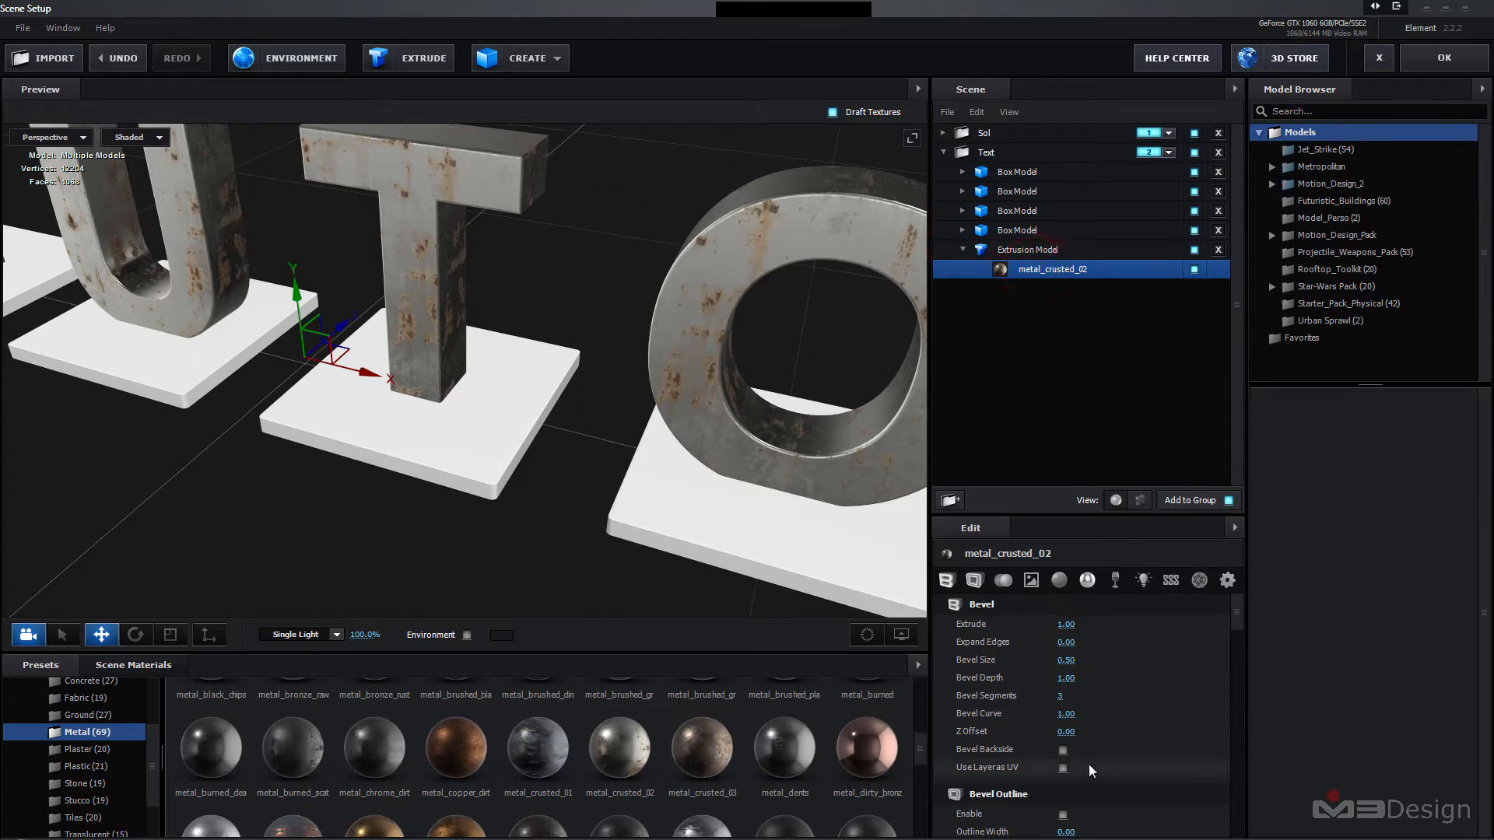
pyautogui.moveTo(1234, 624); pyautogui.dragTo(1226, 671)
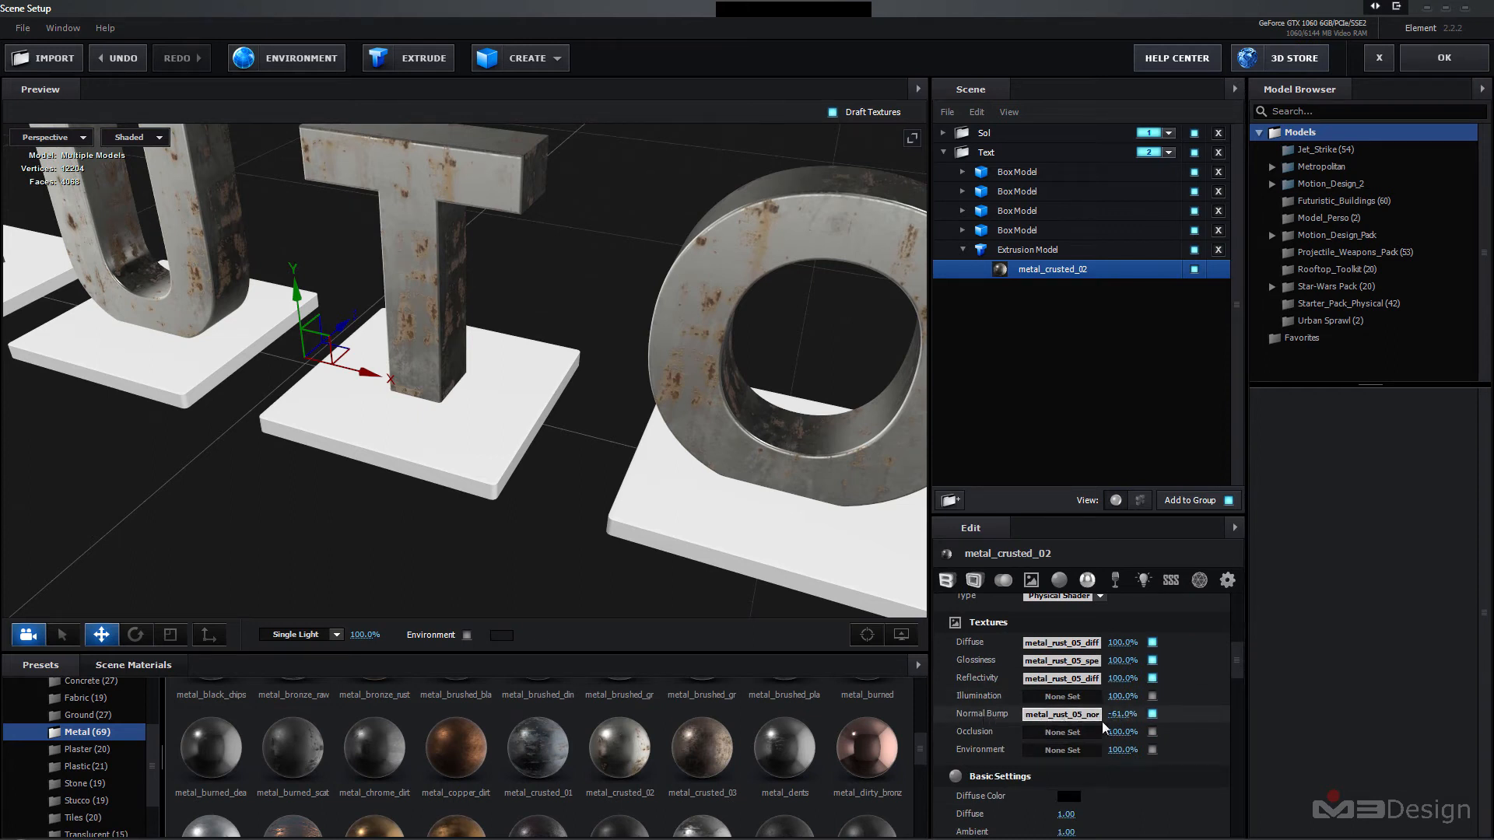
pyautogui.moveTo(1119, 715); pyautogui.dragTo(1456, 723)
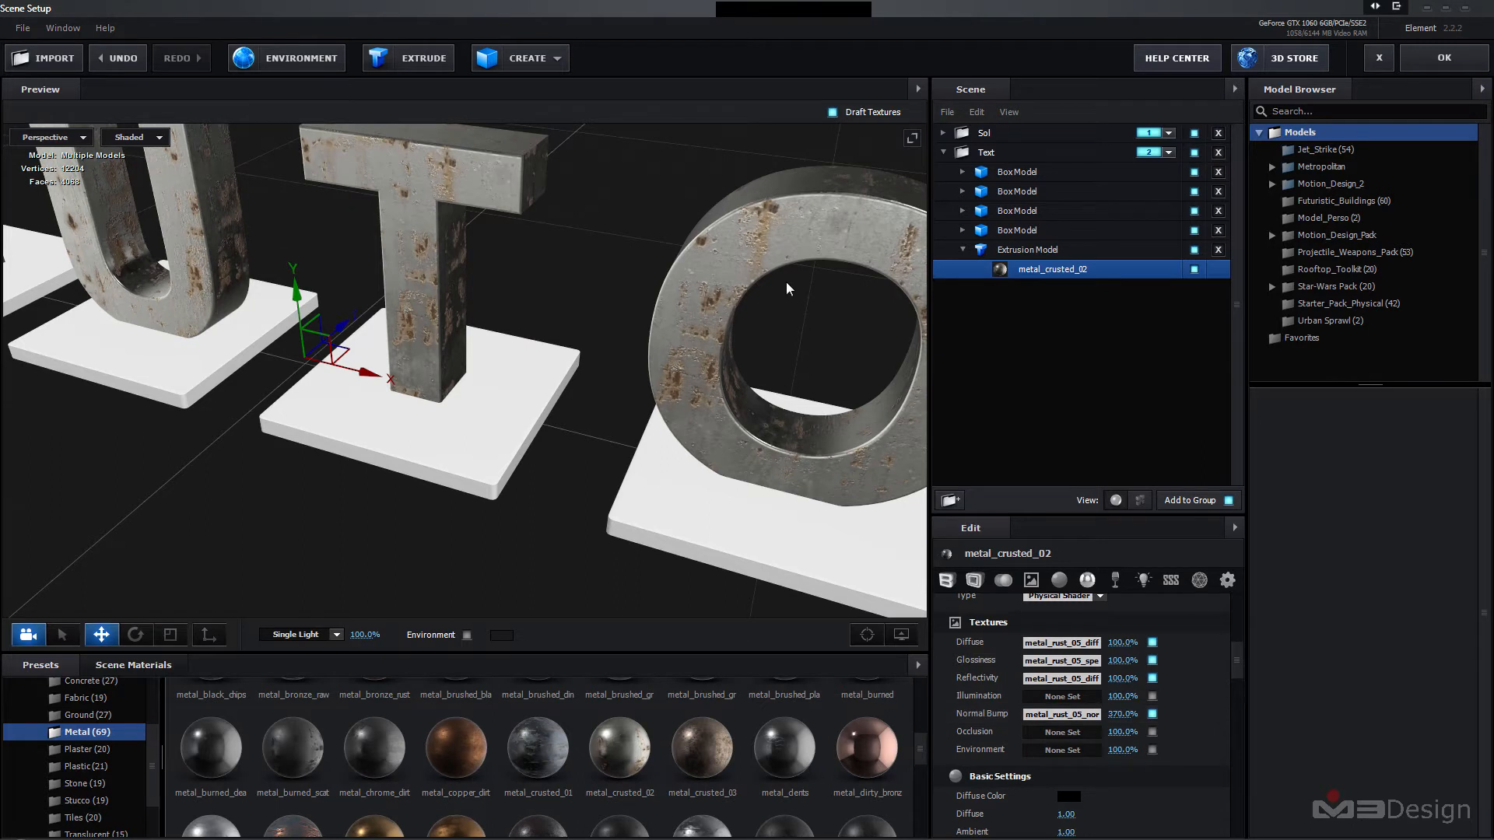
pyautogui.scroll(3, 751, 345)
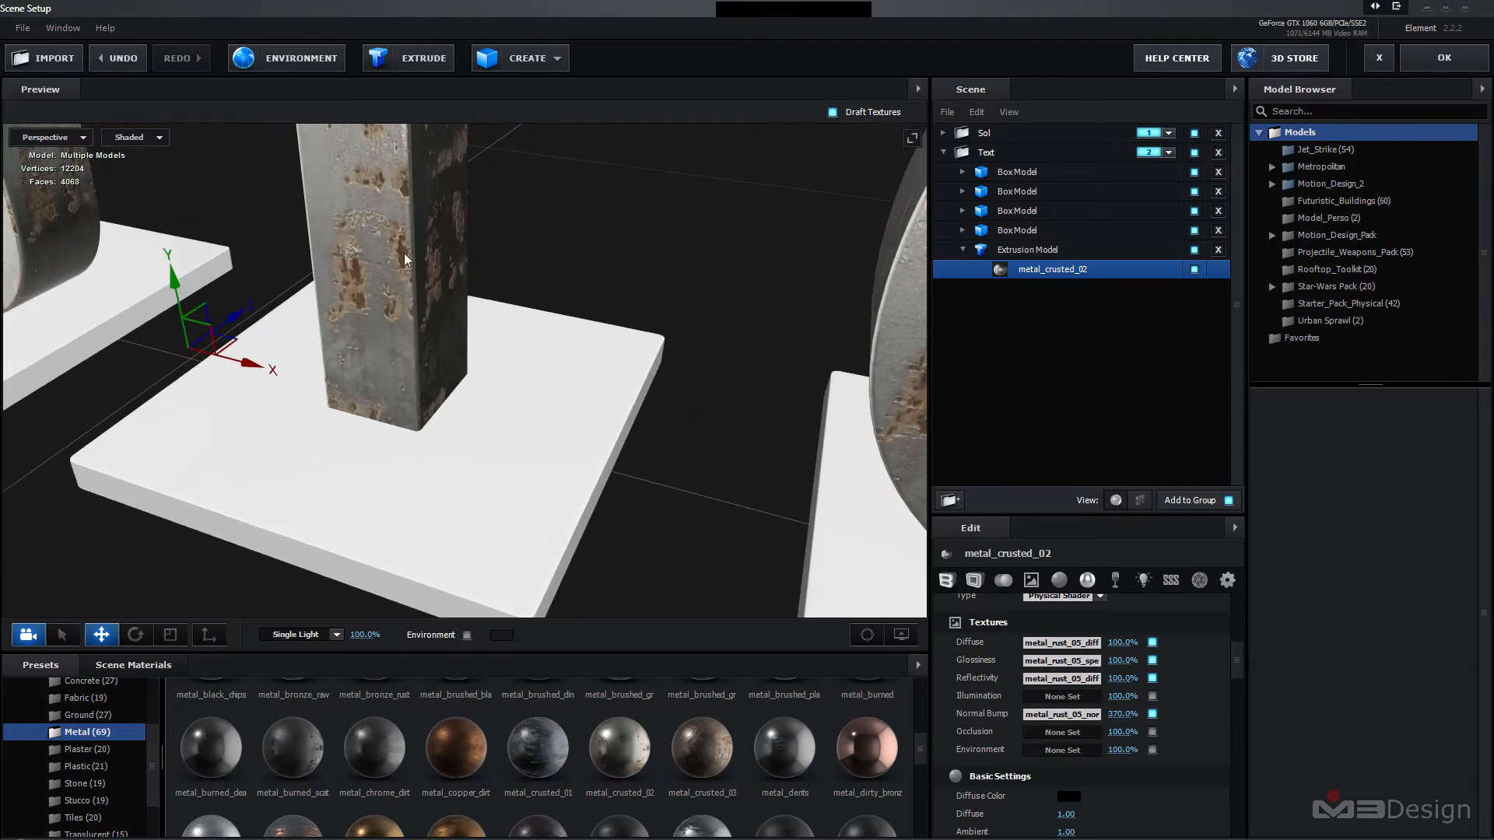
pyautogui.moveTo(680, 520); pyautogui.dragTo(543, 294)
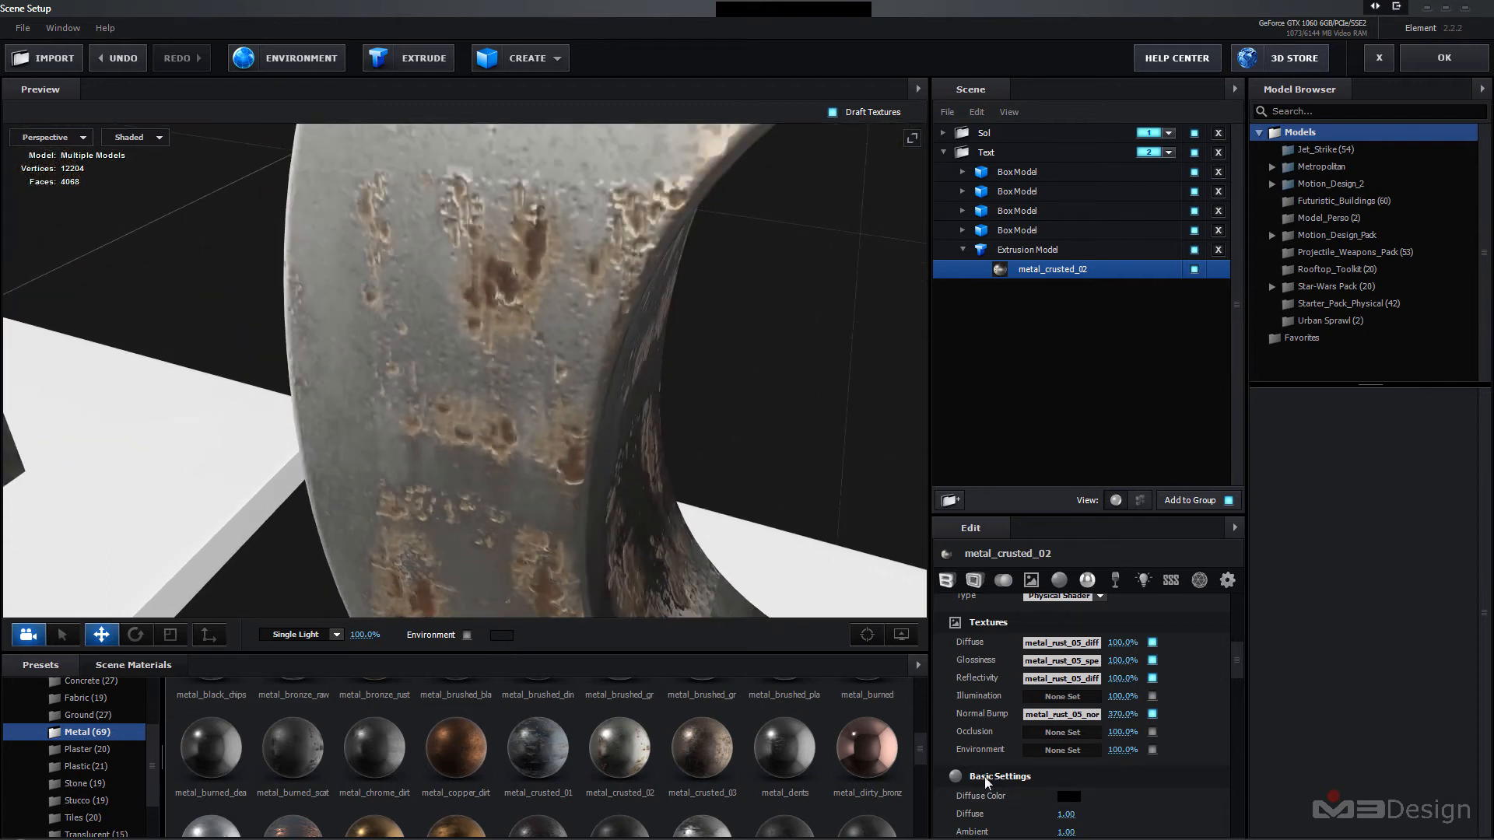
pyautogui.moveTo(1123, 714)
pyautogui.mouseDown()
pyautogui.moveTo(1246, 732)
pyautogui.moveTo(1143, 738)
pyautogui.mouseUp()
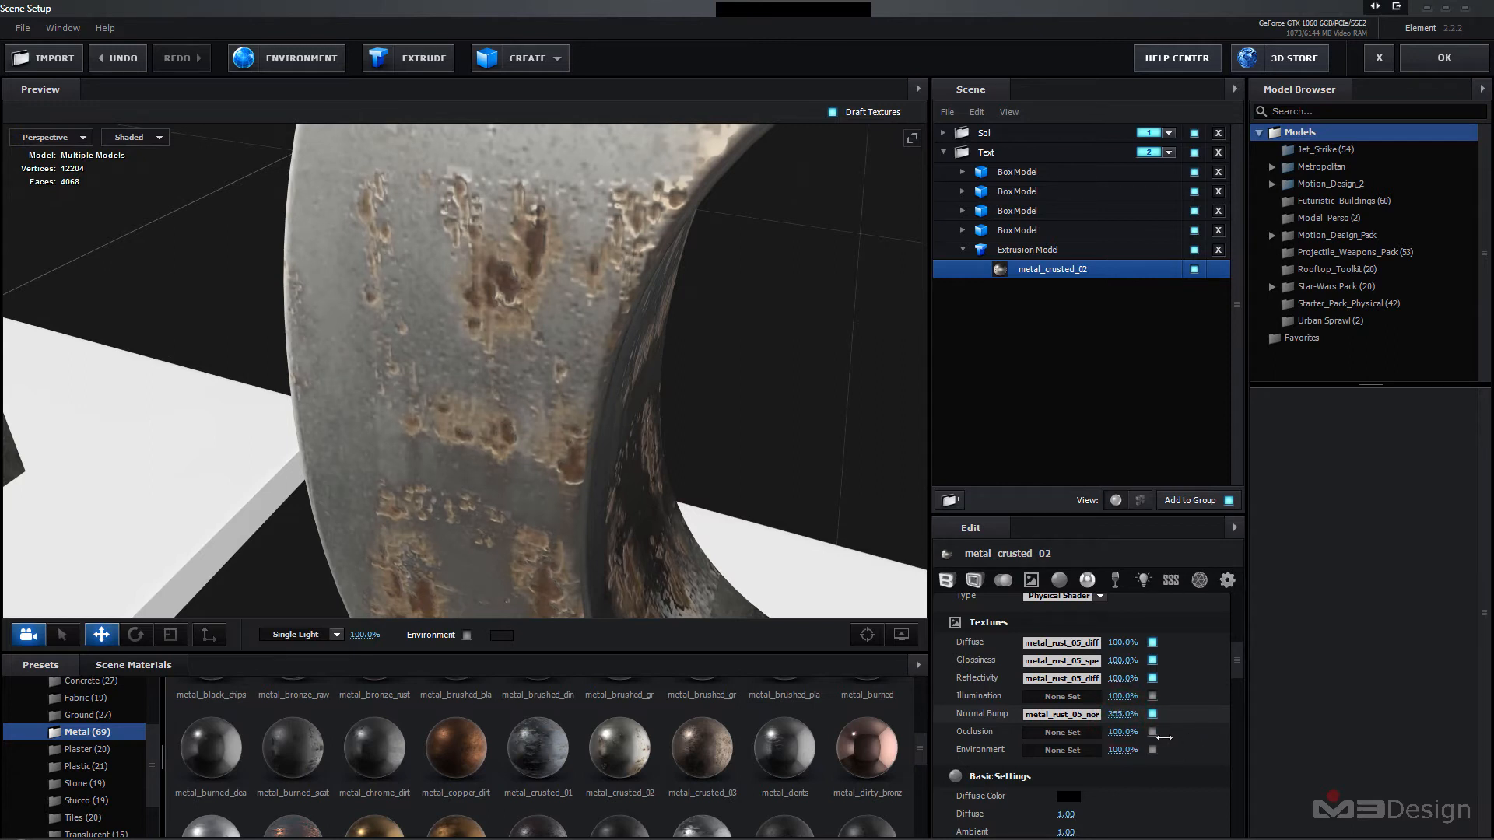
# - Set the Extrusion Model's Bevel Scale to 4.00
pyautogui.click(1008, 256)
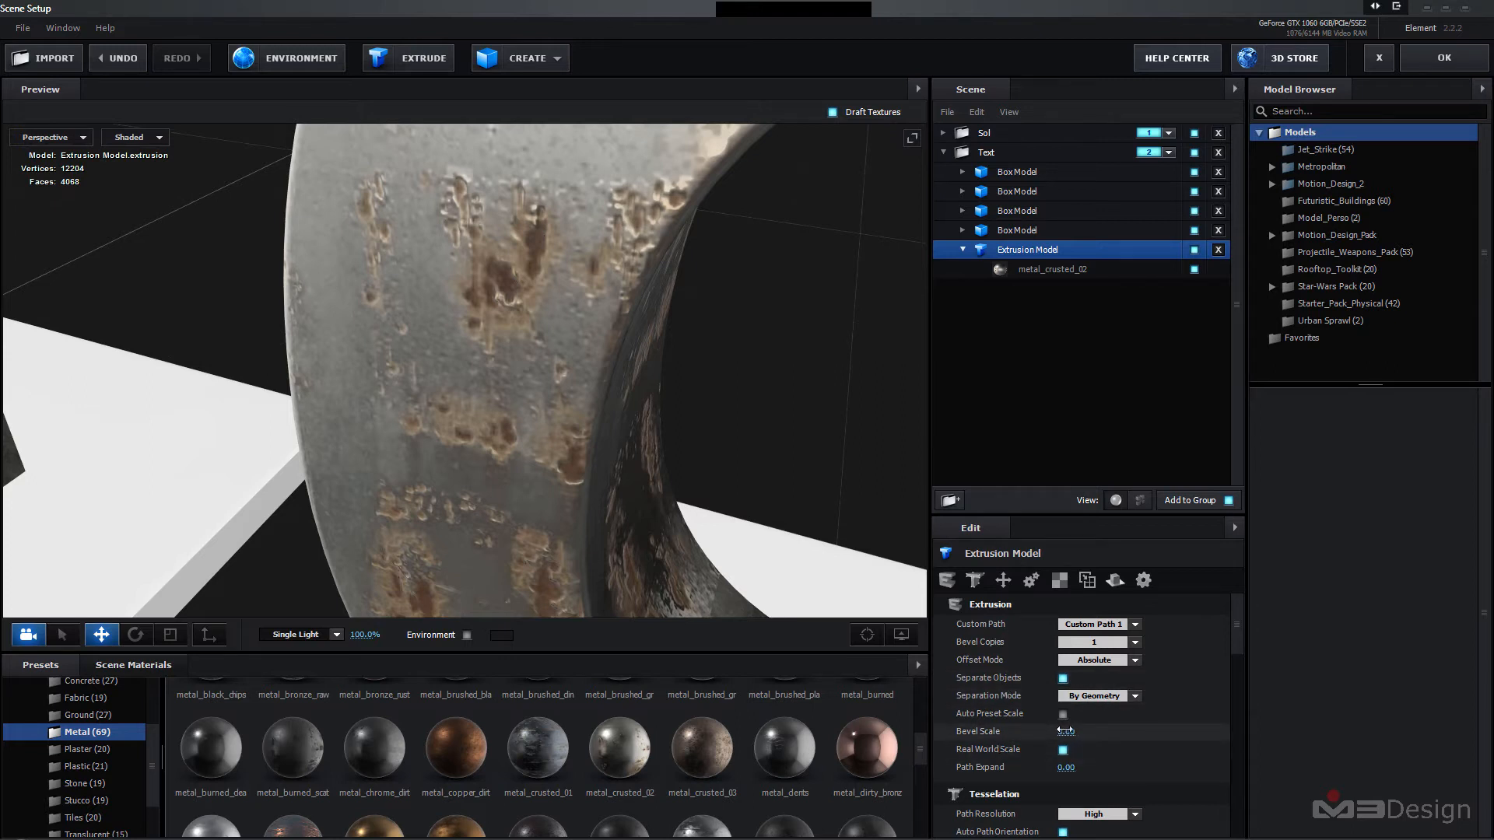
pyautogui.moveTo(1066, 731); pyautogui.dragTo(1238, 747)
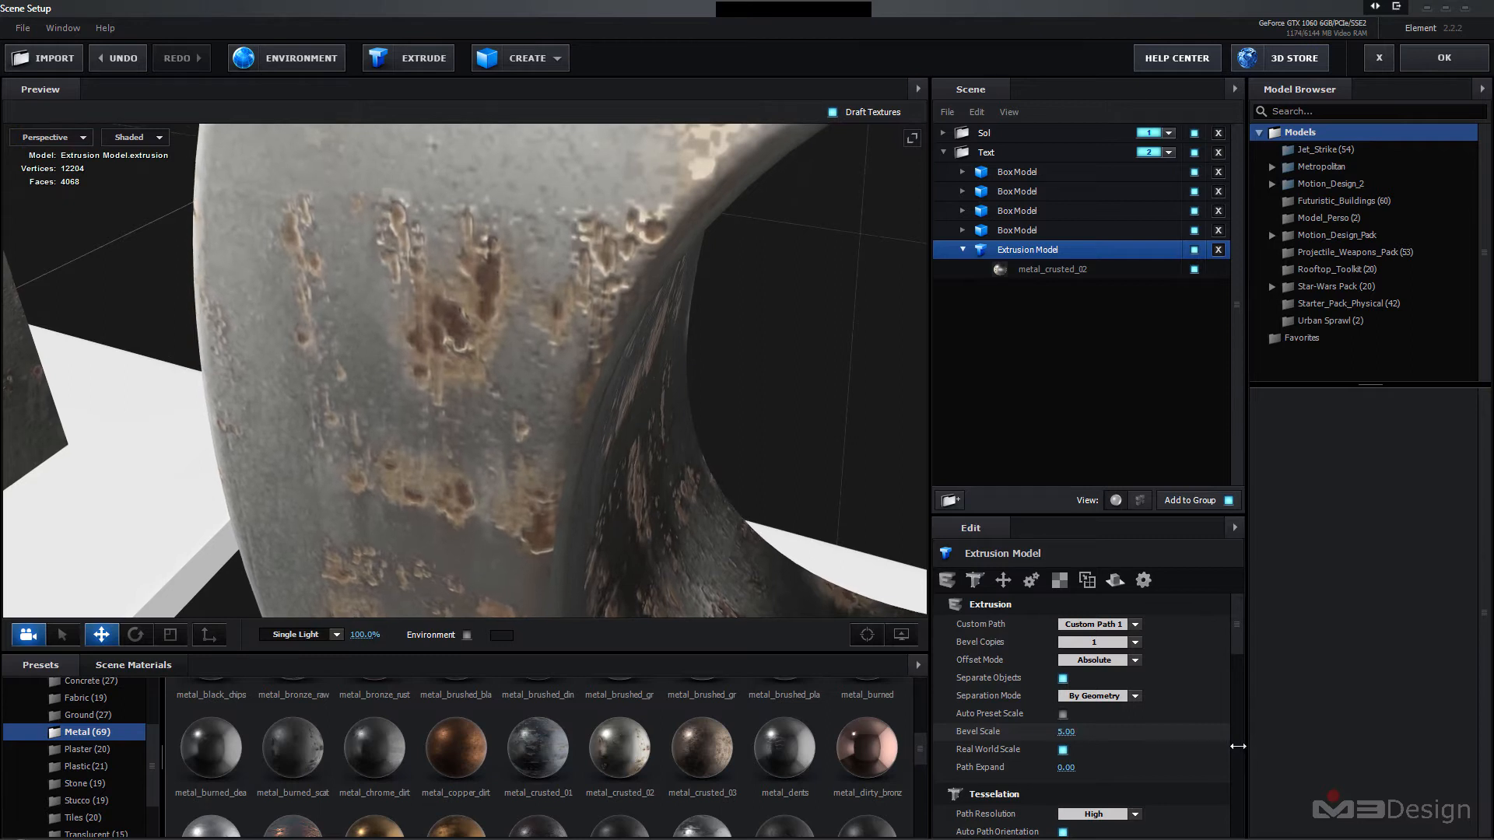
pyautogui.scroll(-10, 658, 375)
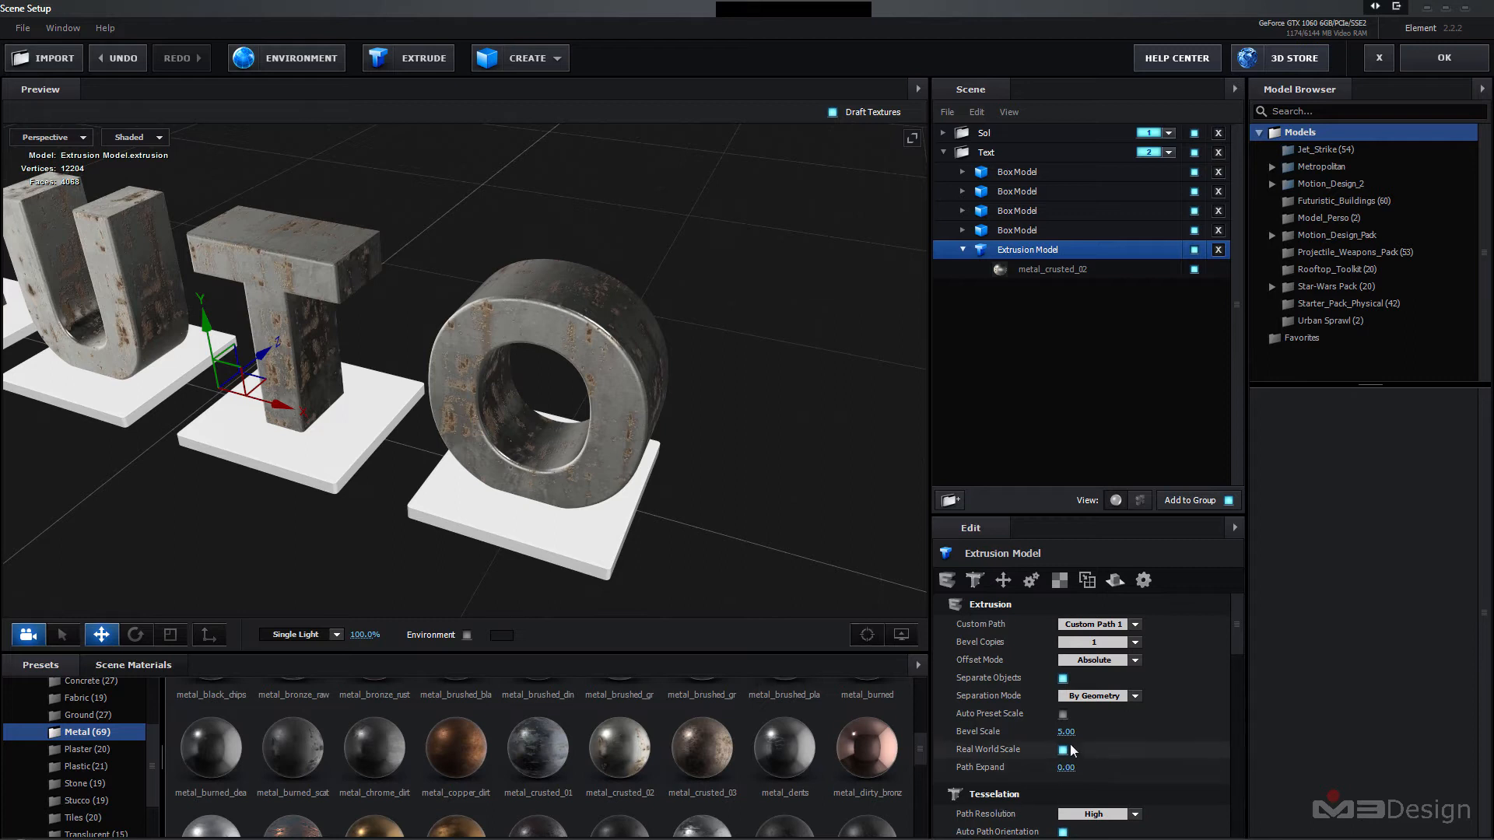
pyautogui.moveTo(1066, 733); pyautogui.dragTo(997, 745)
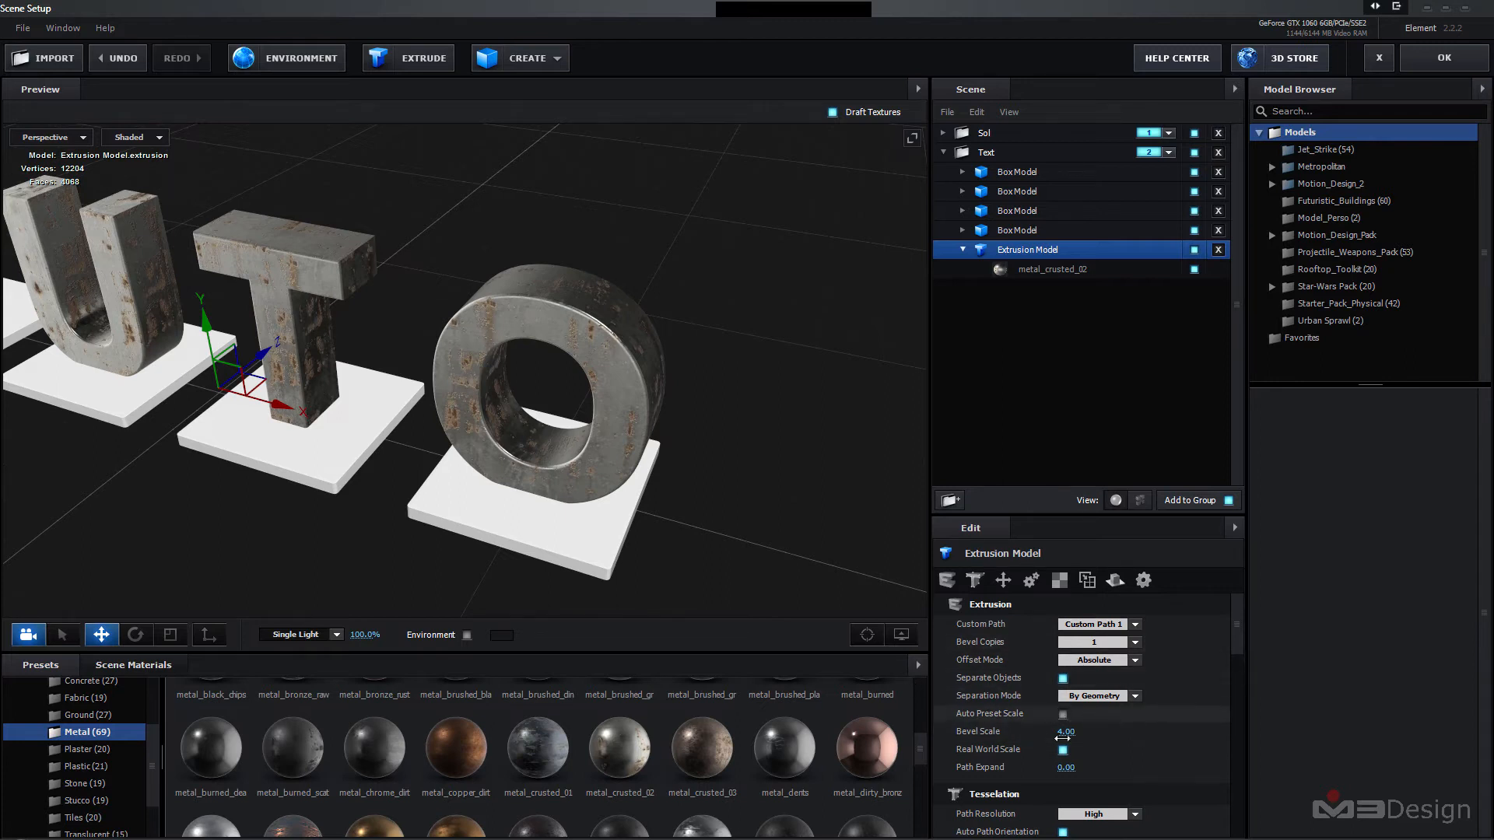
# - Set the Extrusion Model's tessellation Path Resolution to Ultra and look through its remaining settings
pyautogui.scroll(-3, 1073, 735)
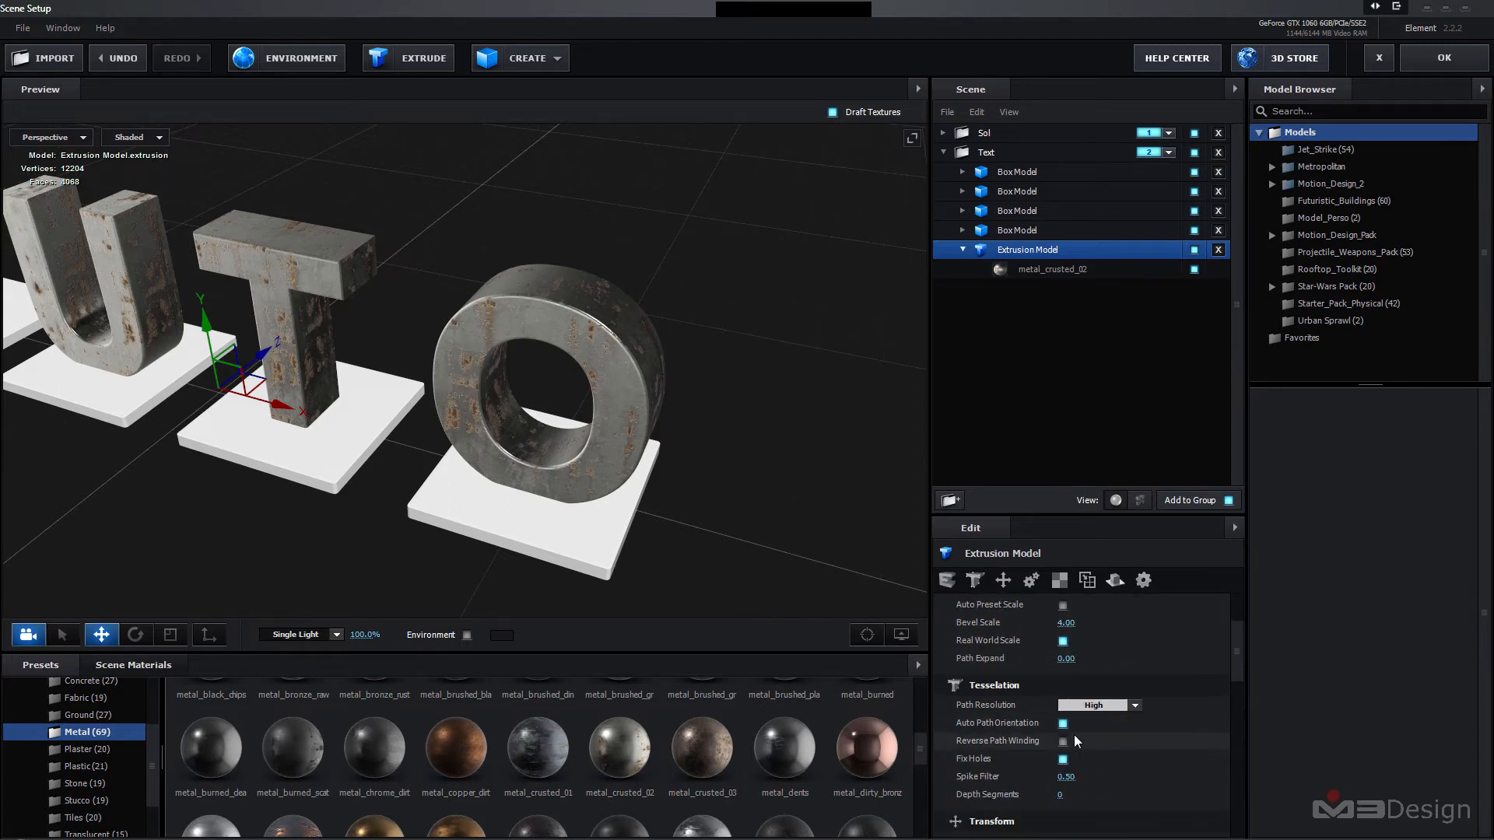
pyautogui.click(1134, 712)
pyautogui.click(1109, 764)
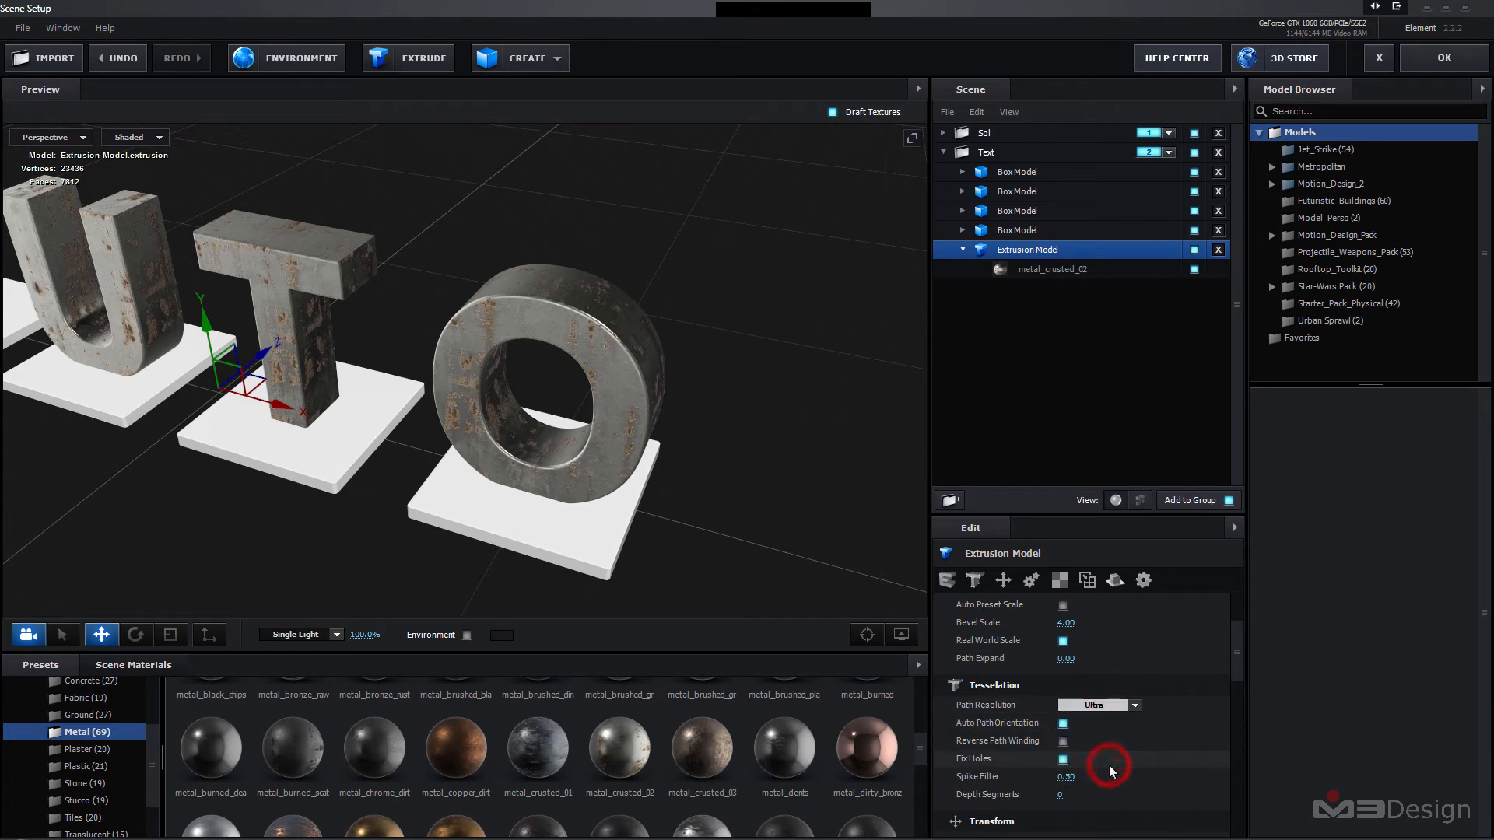
pyautogui.scroll(-2, 1085, 726)
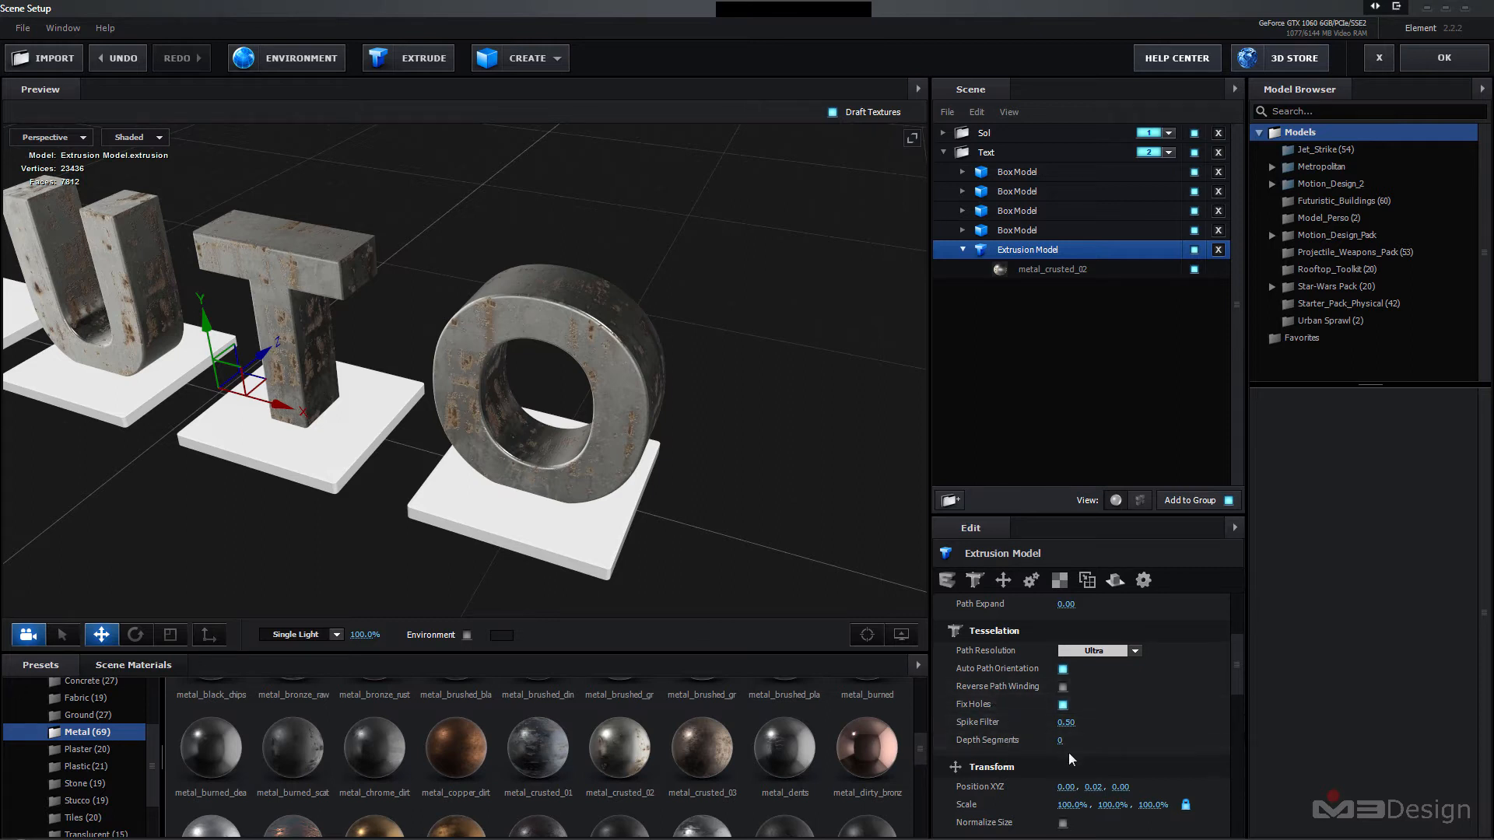
pyautogui.scroll(-2, 1032, 735)
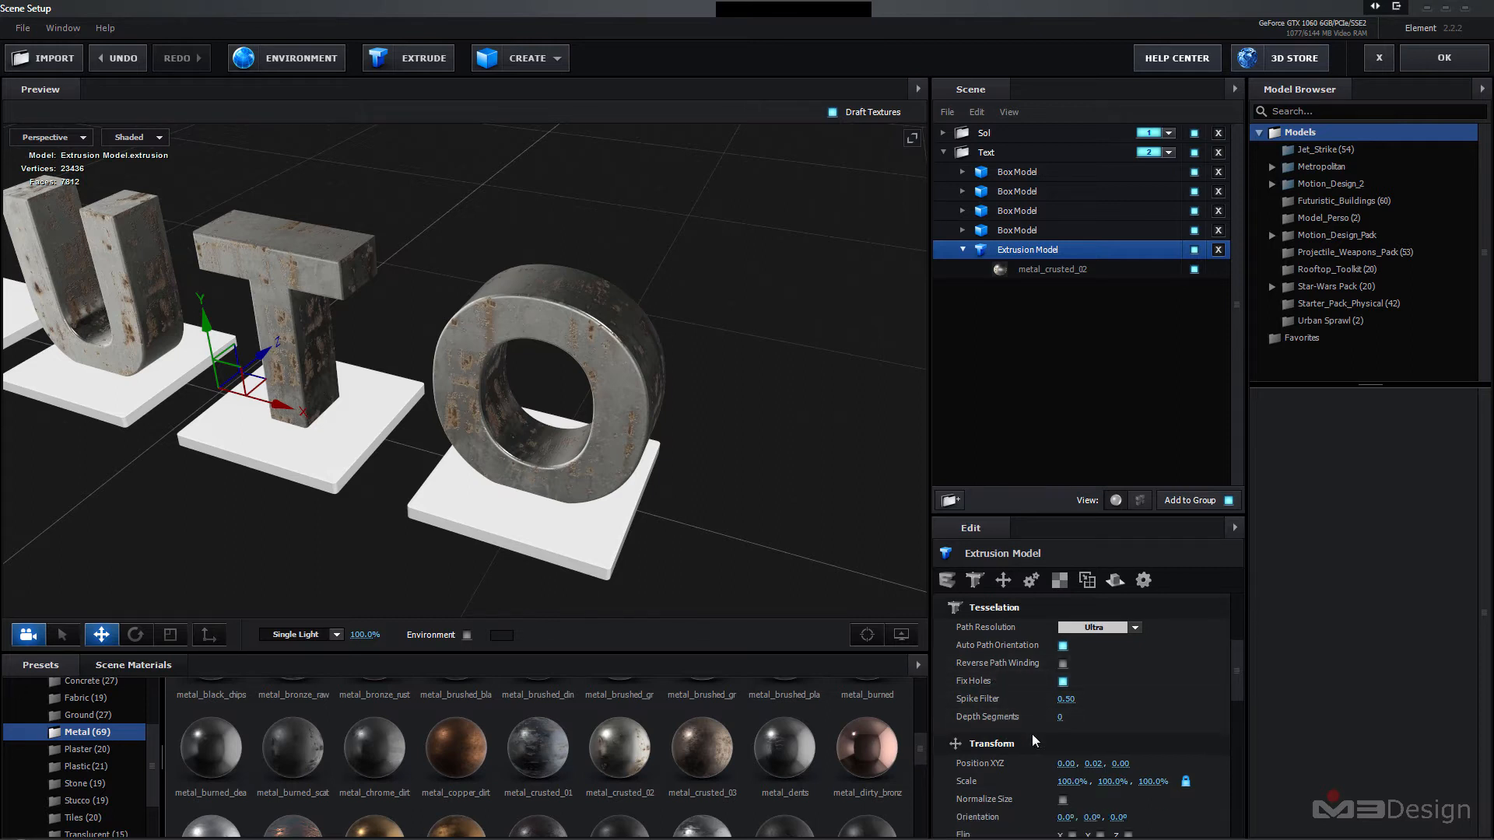
pyautogui.scroll(-6, 1035, 751)
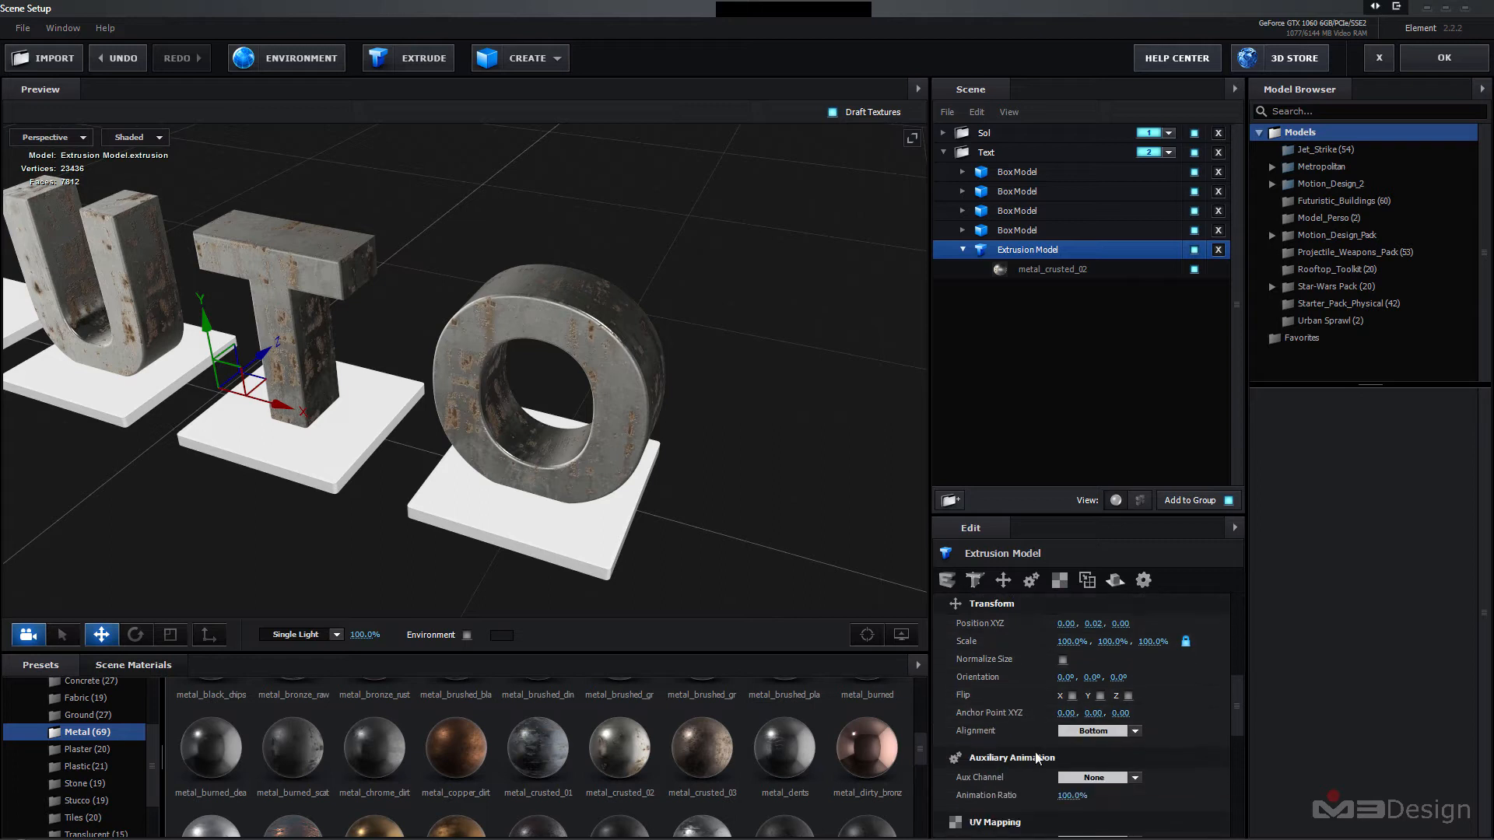
pyautogui.scroll(-2, 1035, 752)
pyautogui.scroll(-4, 1035, 752)
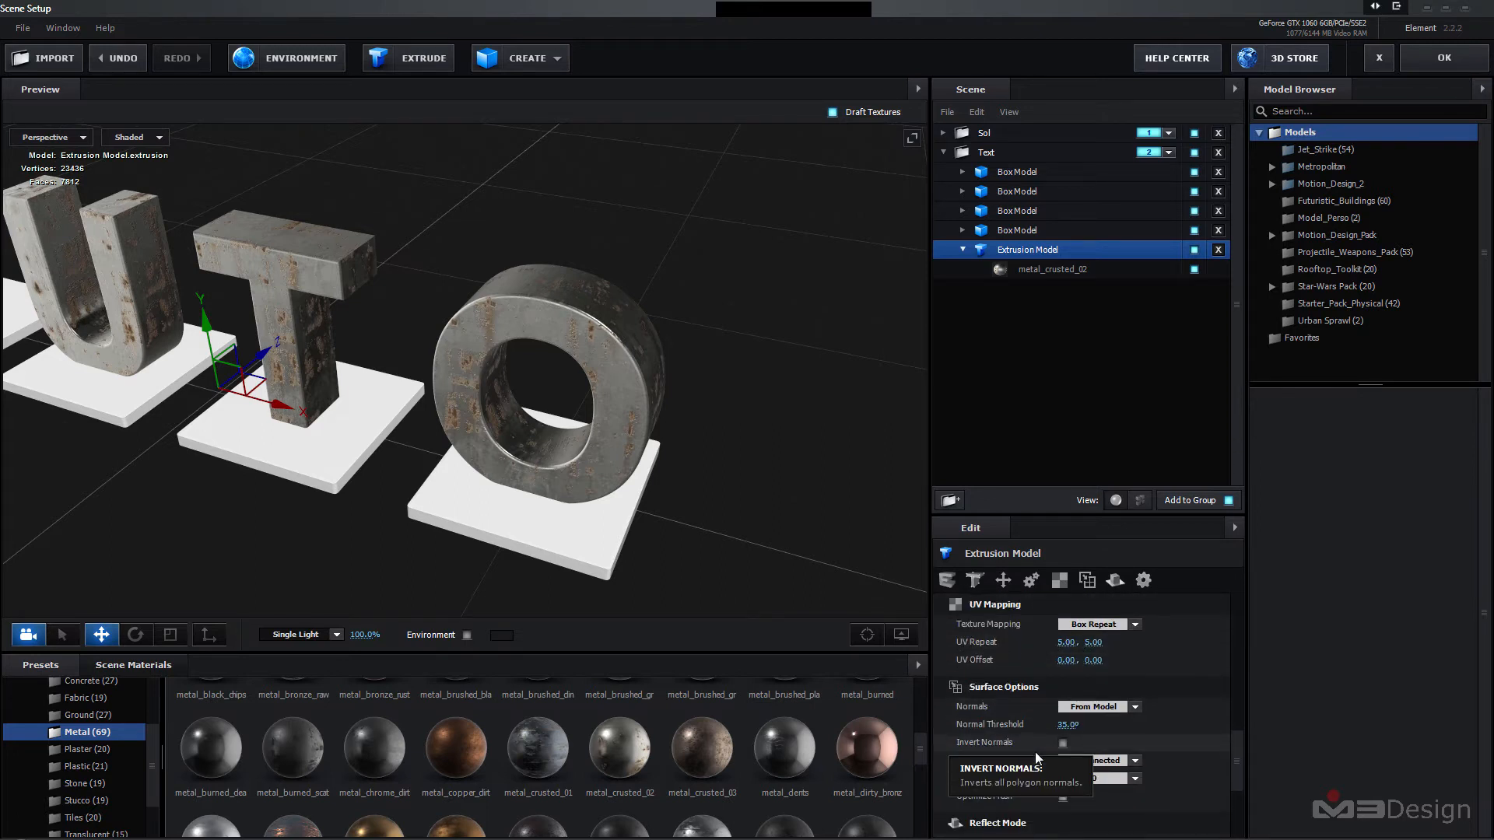
# - Set the Bevel Size of the Extrusion Model's metal_crusted_02 material to 1.00 and enable Bevel Backside
pyautogui.click(1043, 270)
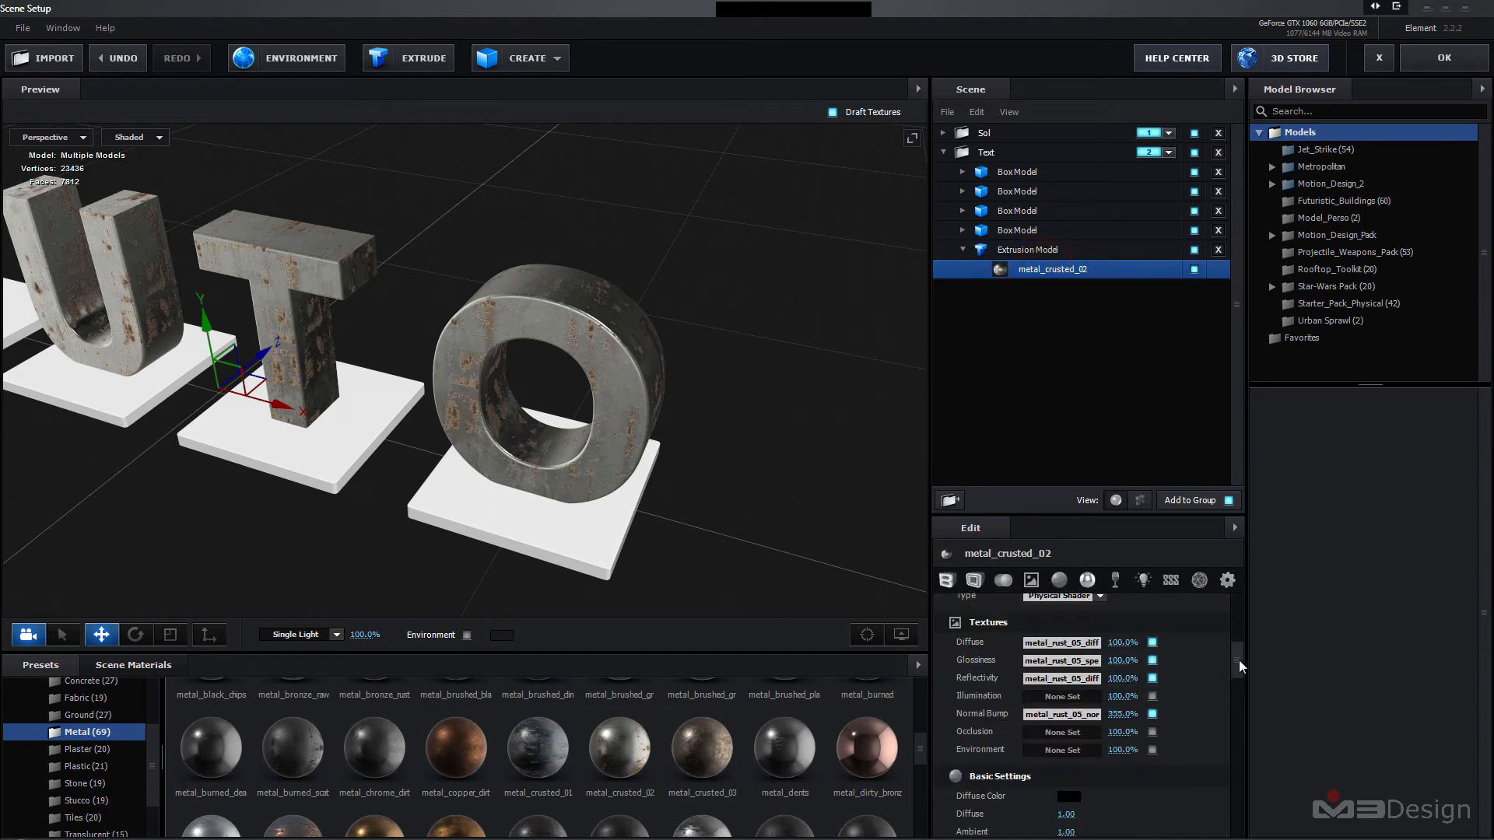
pyautogui.moveTo(1239, 660); pyautogui.dragTo(1240, 565)
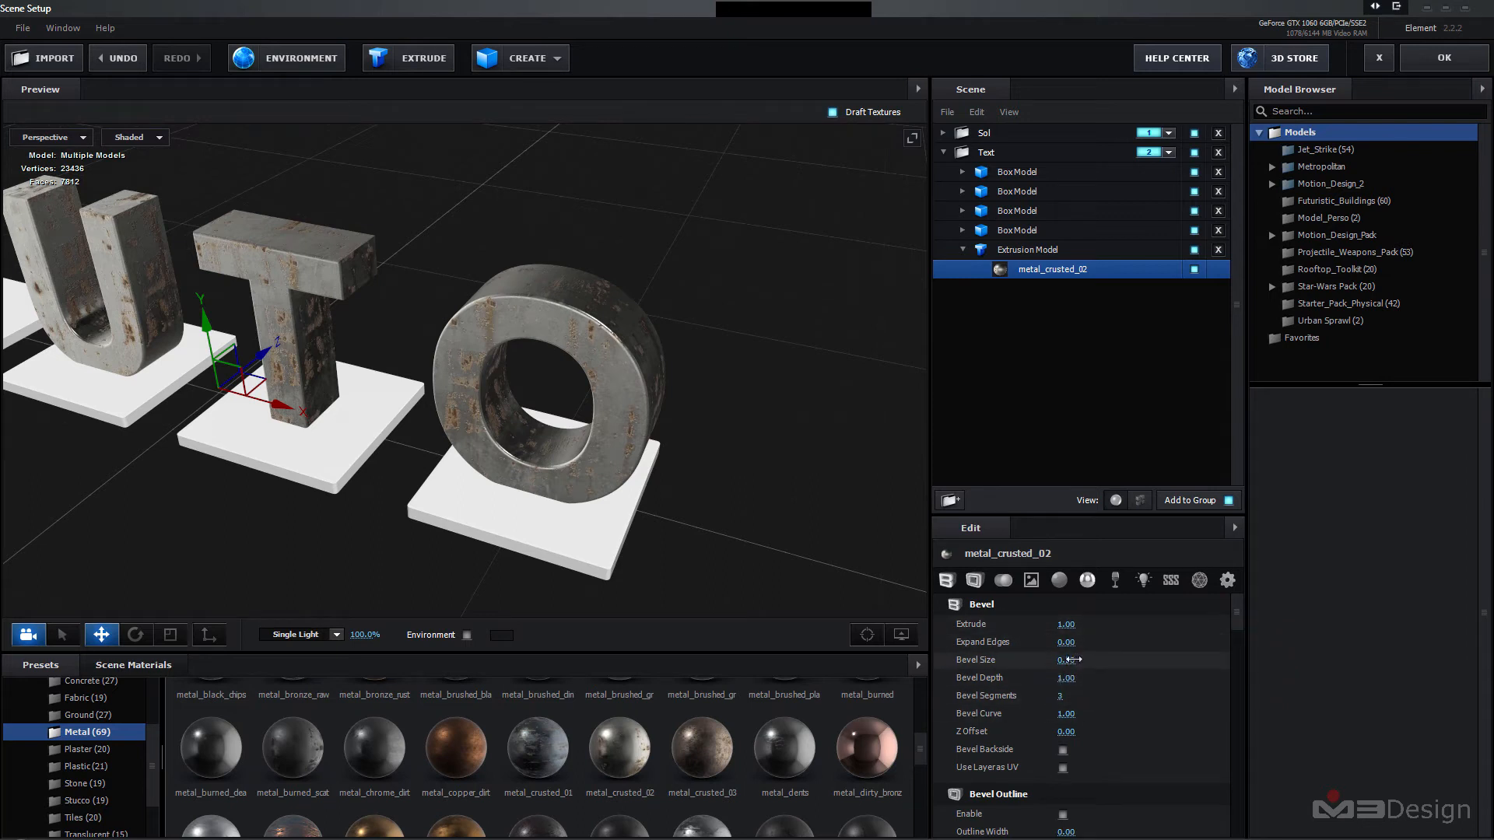
pyautogui.moveTo(1070, 663); pyautogui.dragTo(1111, 666)
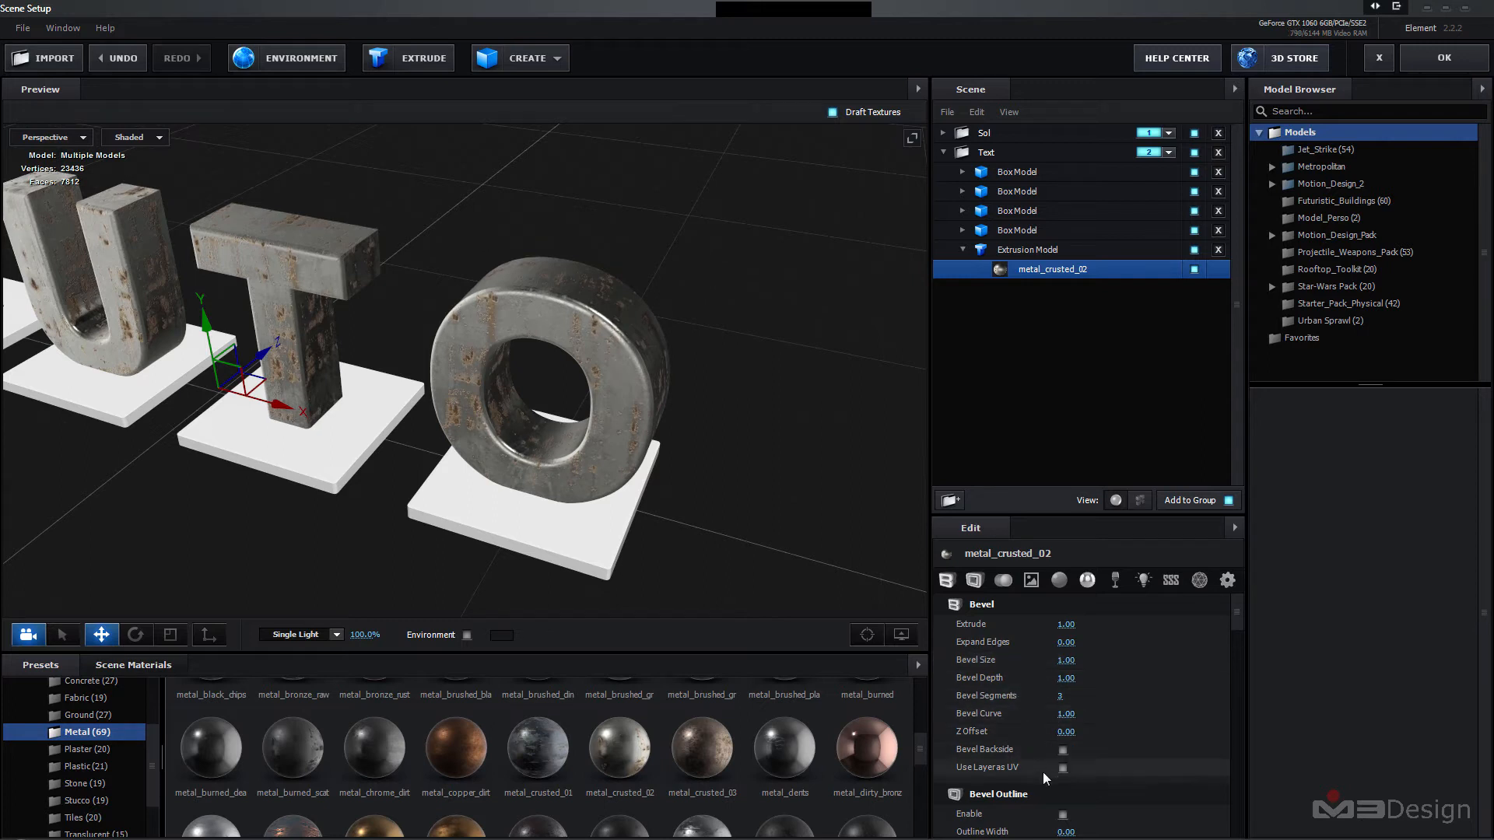
pyautogui.scroll(-2, 1066, 781)
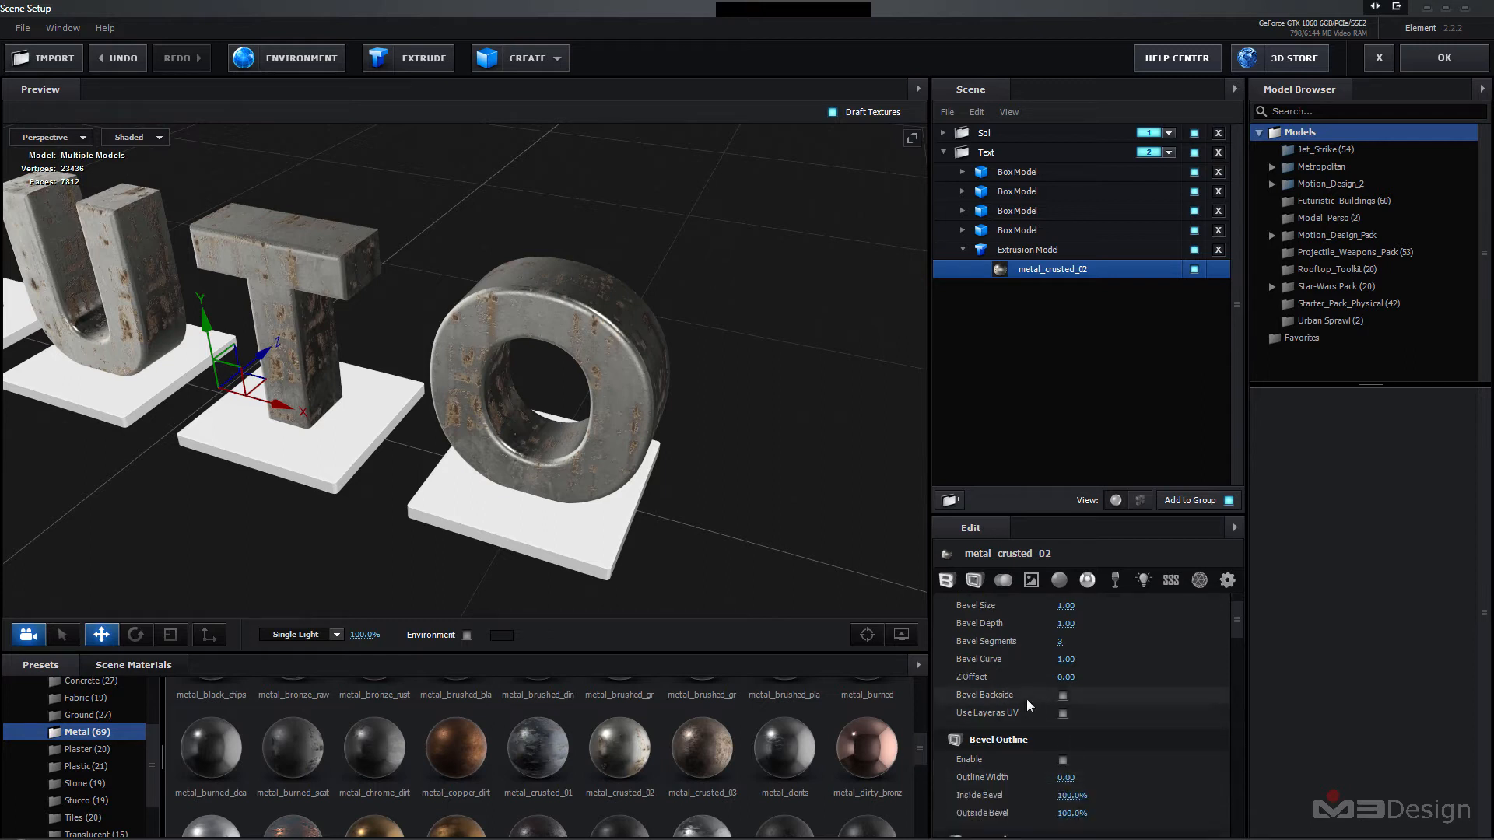
pyautogui.click(1063, 696)
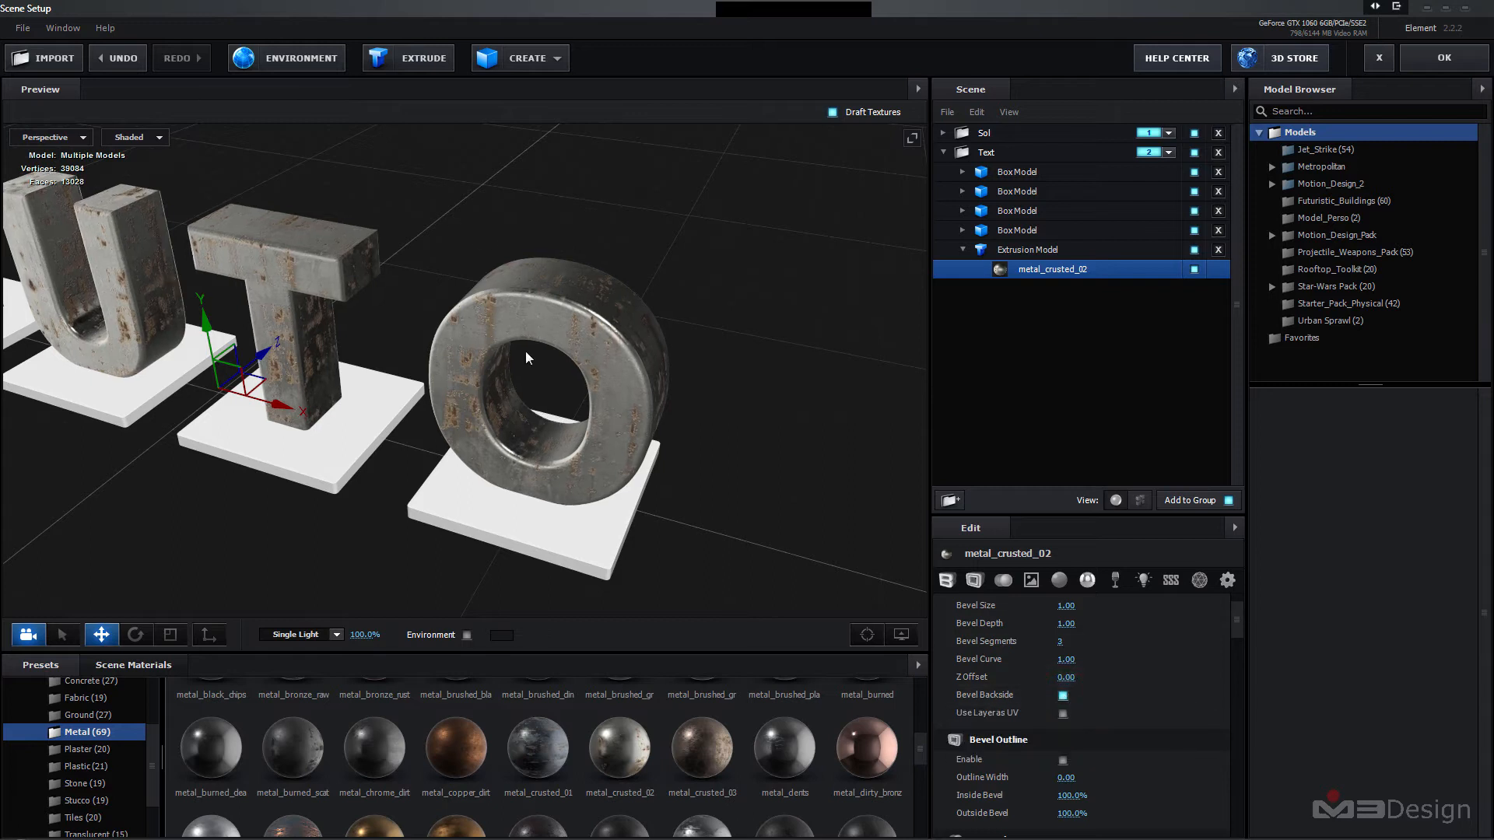
# - Raise the Bevel Segments of the letters' metal_crusted_02 material to 17 and check the rounded edges on the O
pyautogui.scroll(-1, 1089, 722)
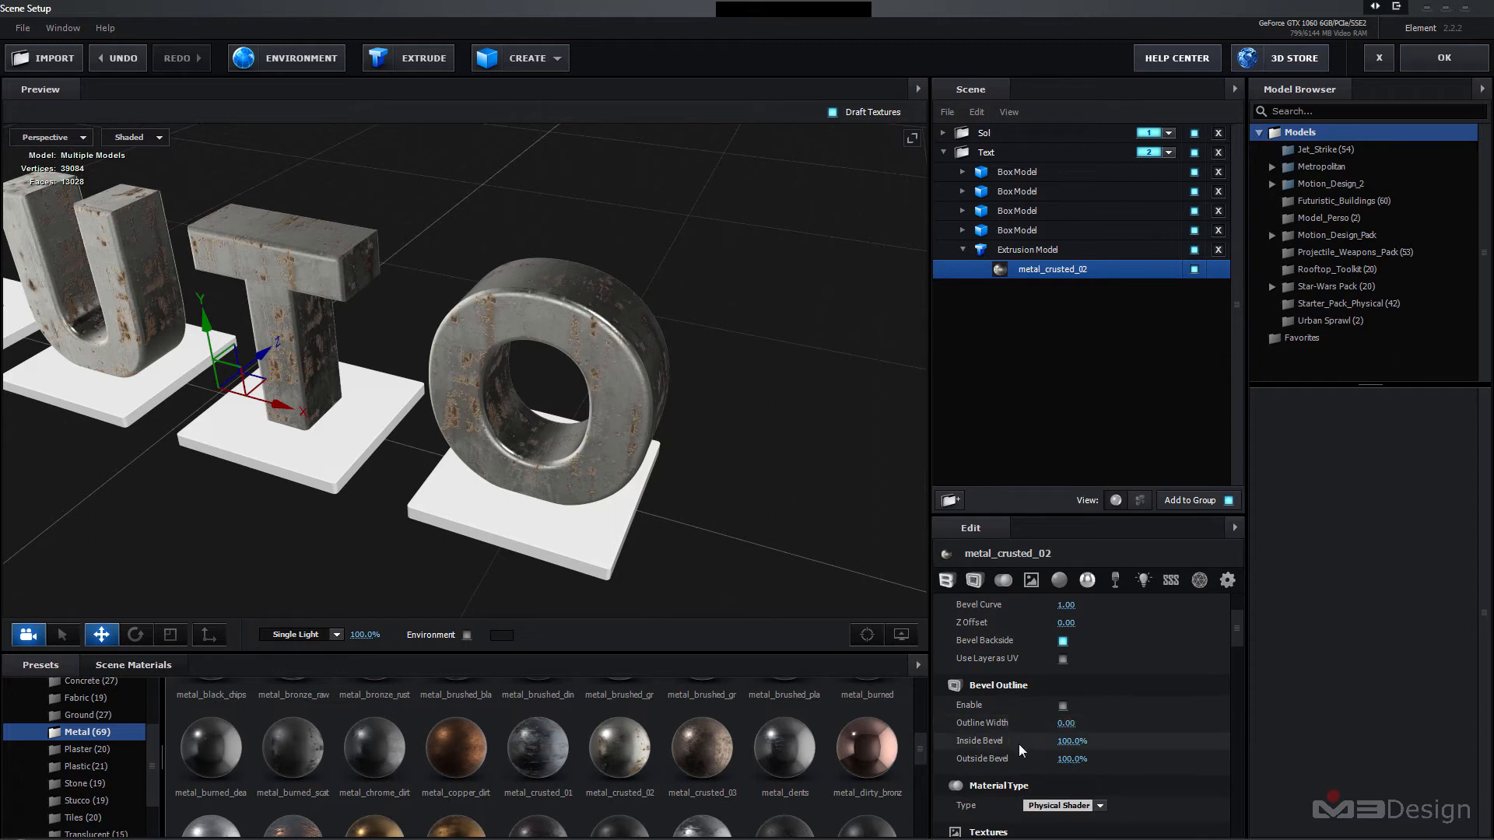
pyautogui.scroll(-1, 1012, 758)
pyautogui.scroll(3, 1012, 758)
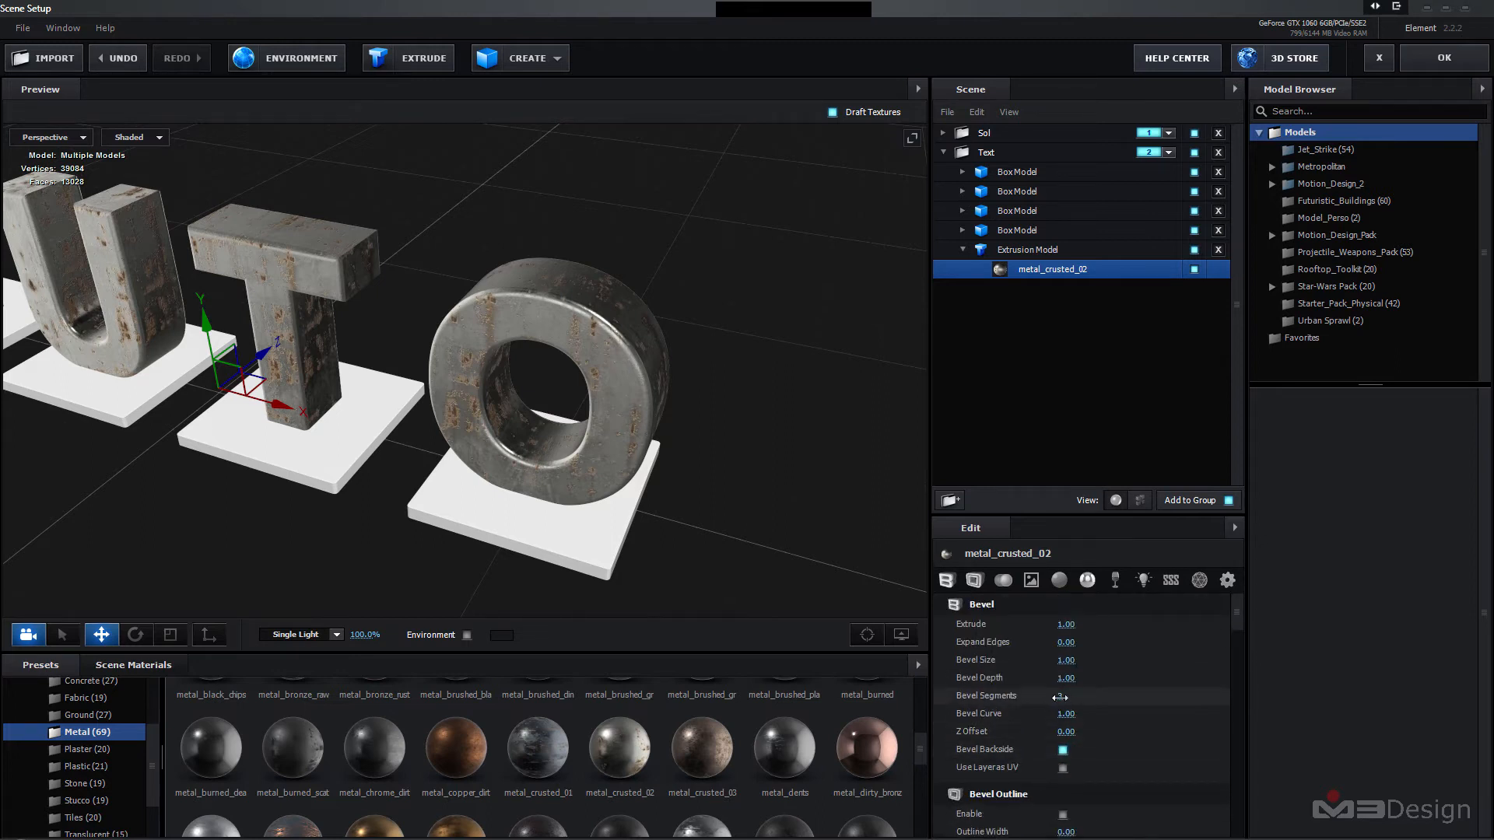
pyautogui.moveTo(1060, 698); pyautogui.dragTo(1124, 704)
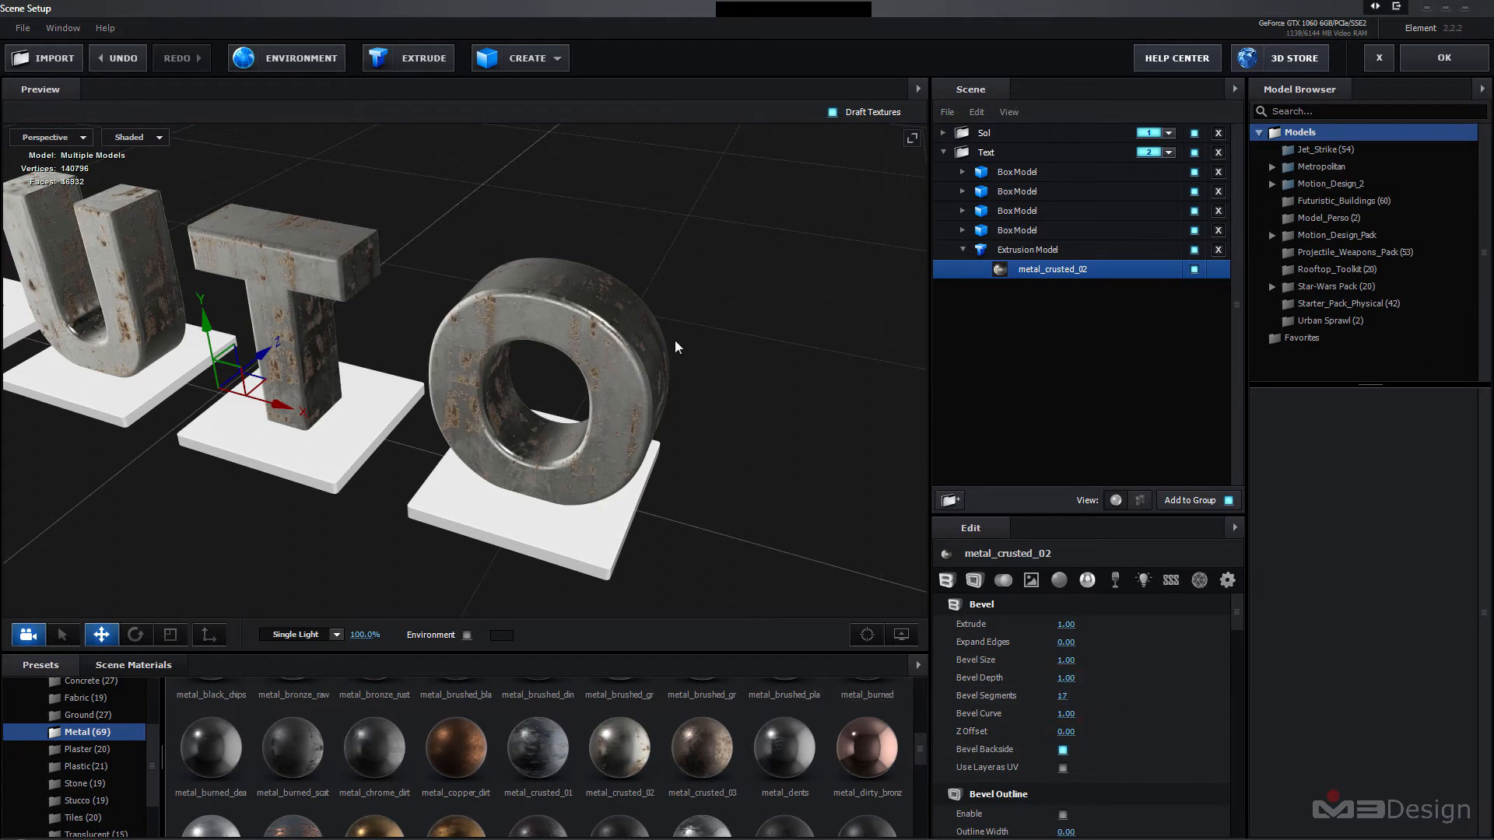
pyautogui.scroll(3, 654, 337)
pyautogui.scroll(4, 674, 295)
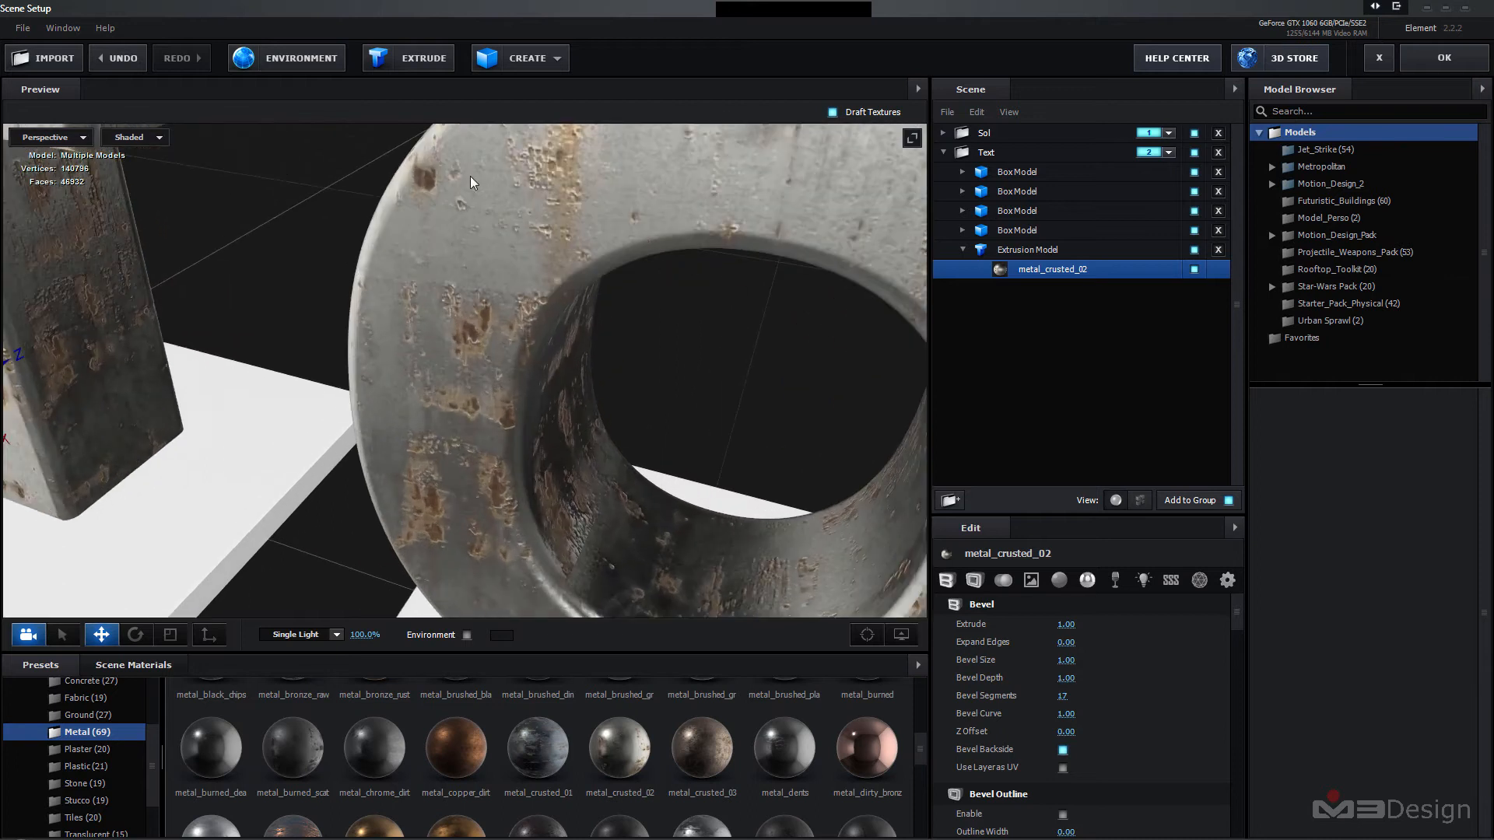
pyautogui.scroll(-2, 411, 224)
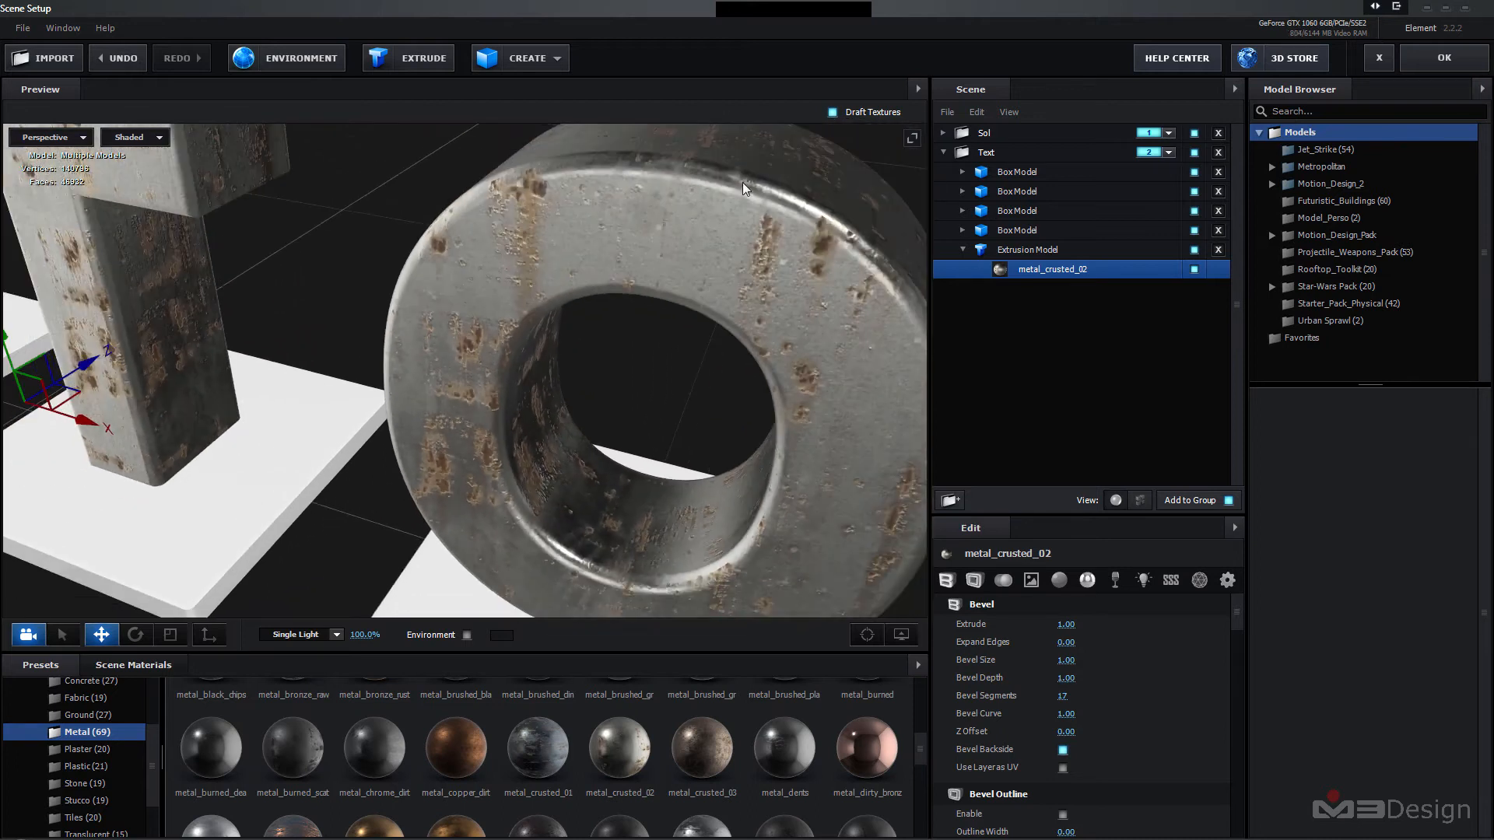
pyautogui.scroll(-5, 615, 321)
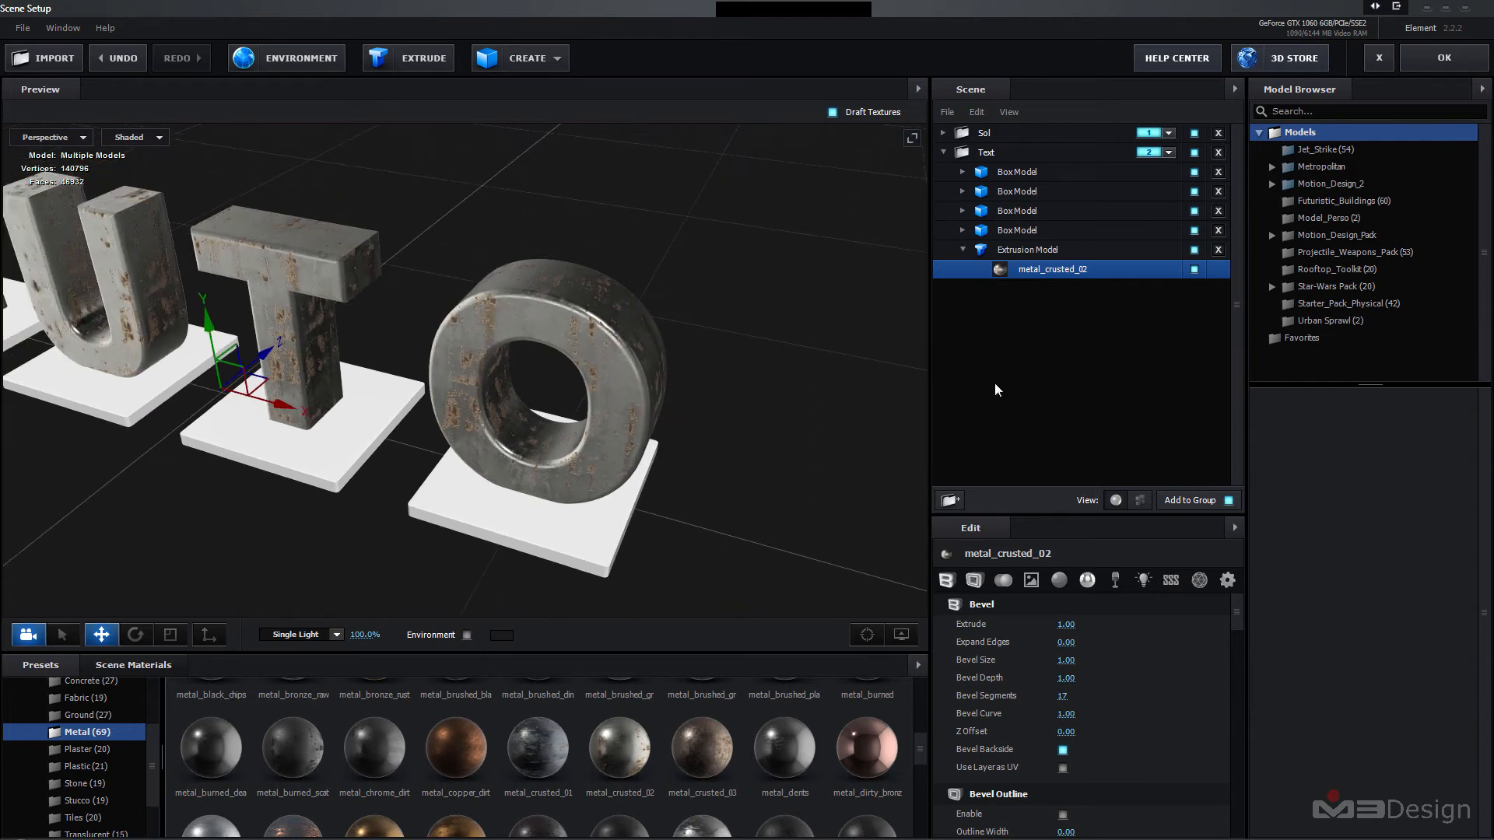
# - Apply the metal_crusted_02 material preset to all four Box Model slabs in the Text group
pyautogui.click(995, 382)
pyautogui.click(962, 249)
pyautogui.click(1006, 233)
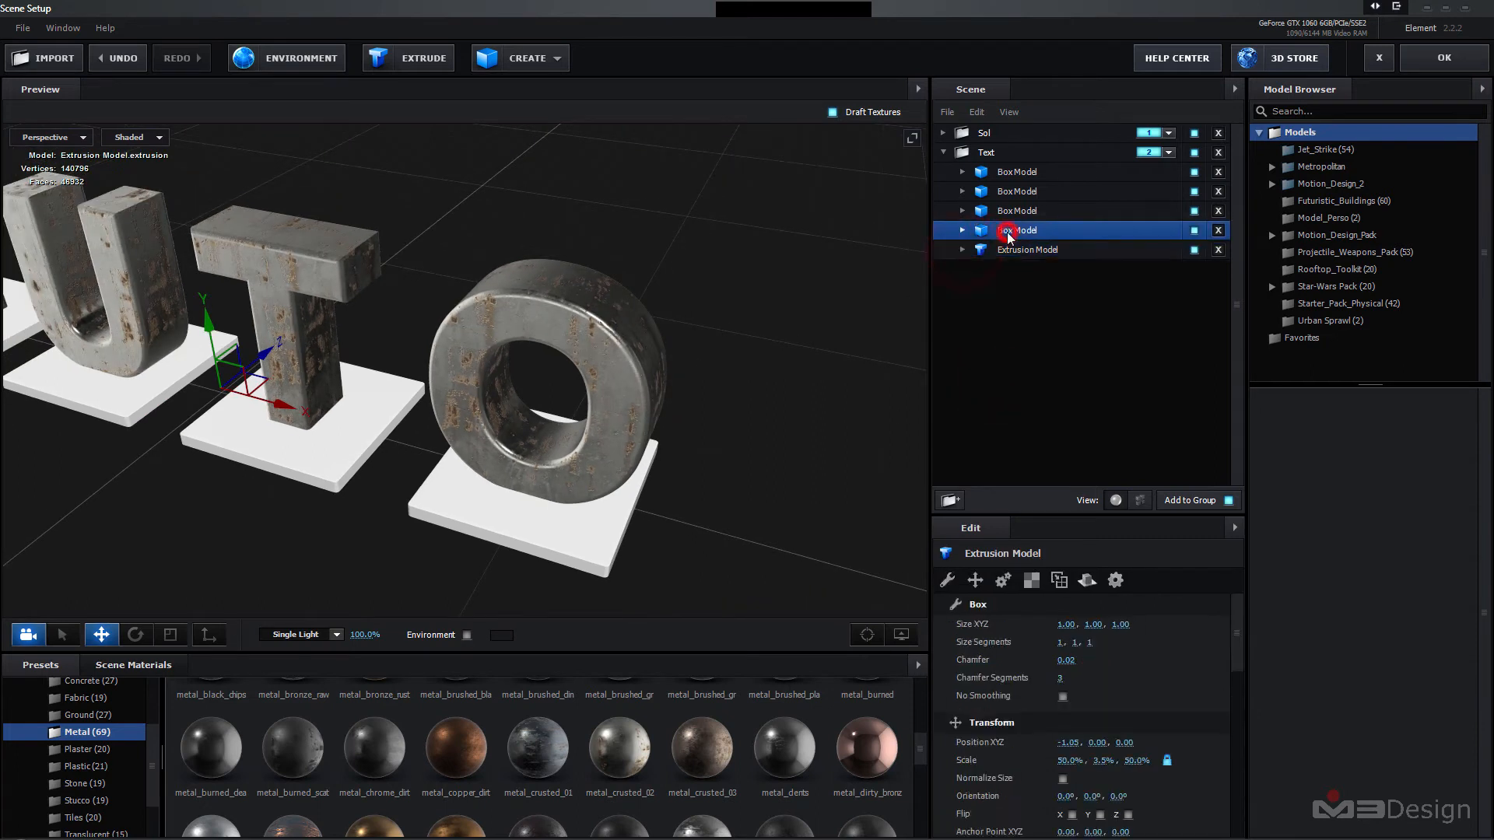
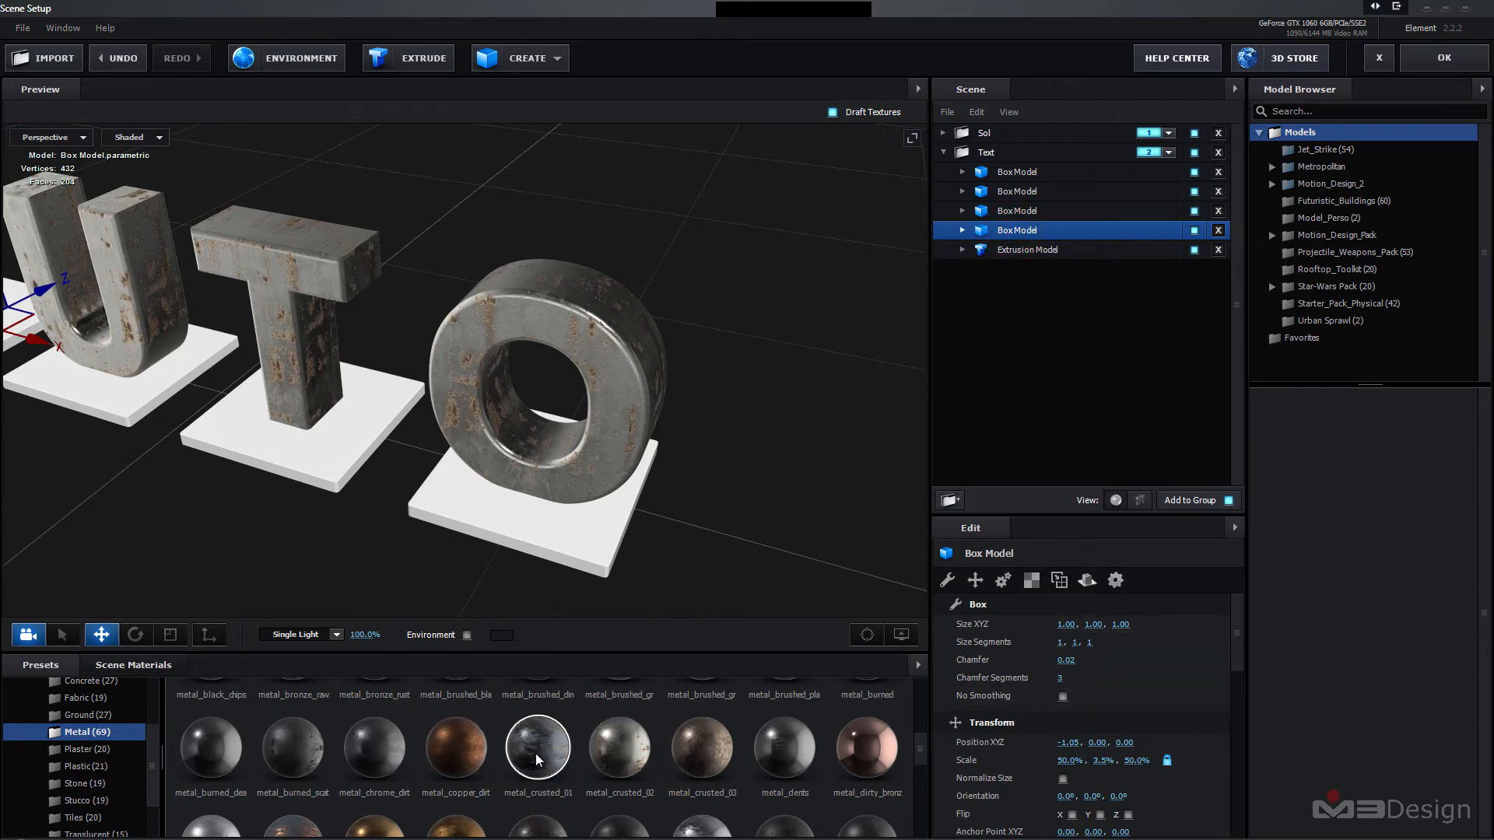
pyautogui.moveTo(536, 753); pyautogui.dragTo(1022, 235)
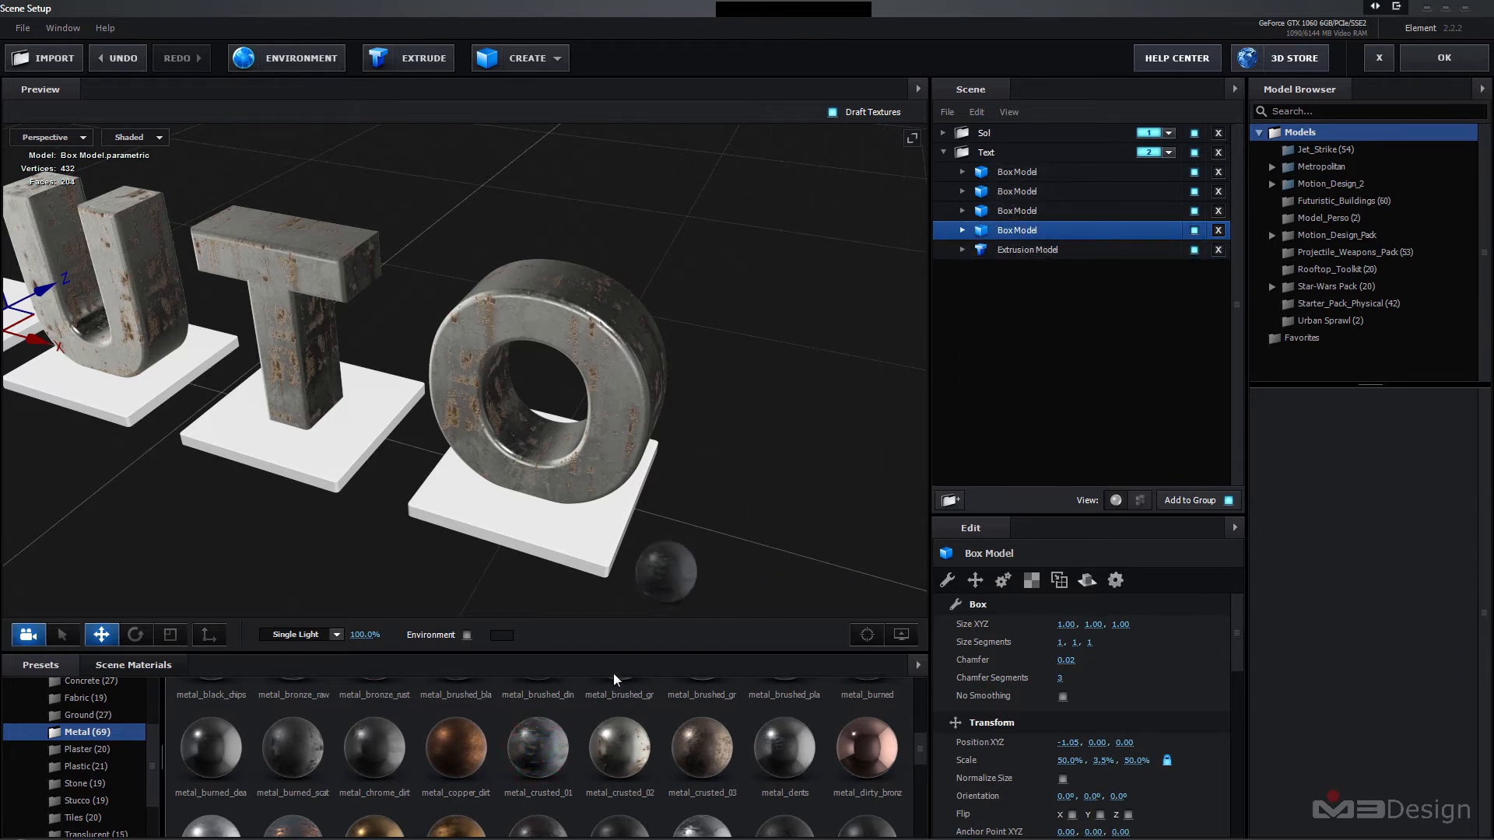
pyautogui.moveTo(549, 788); pyautogui.dragTo(1015, 227)
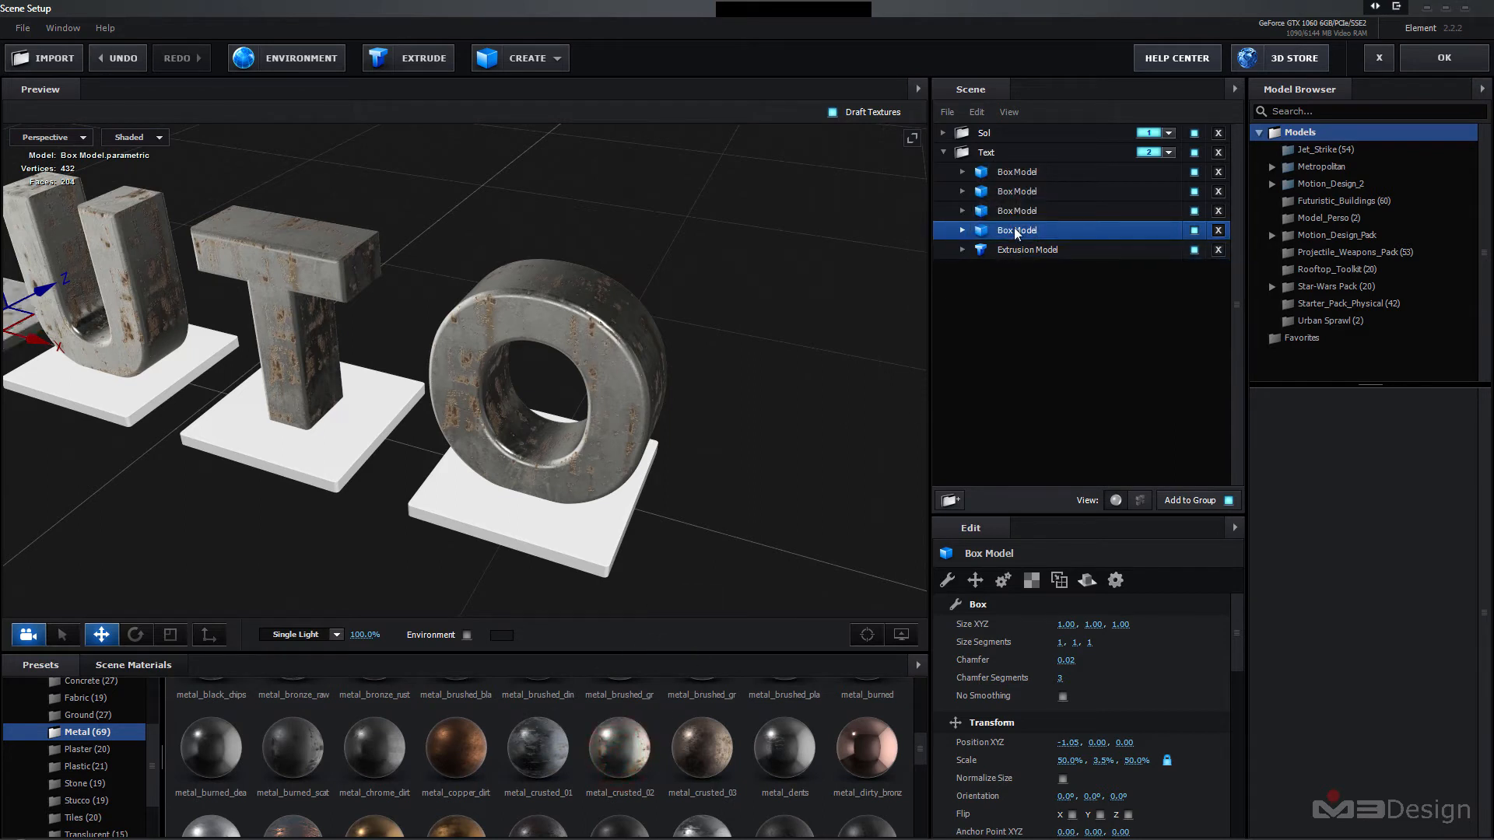
pyautogui.moveTo(613, 758); pyautogui.dragTo(1028, 212)
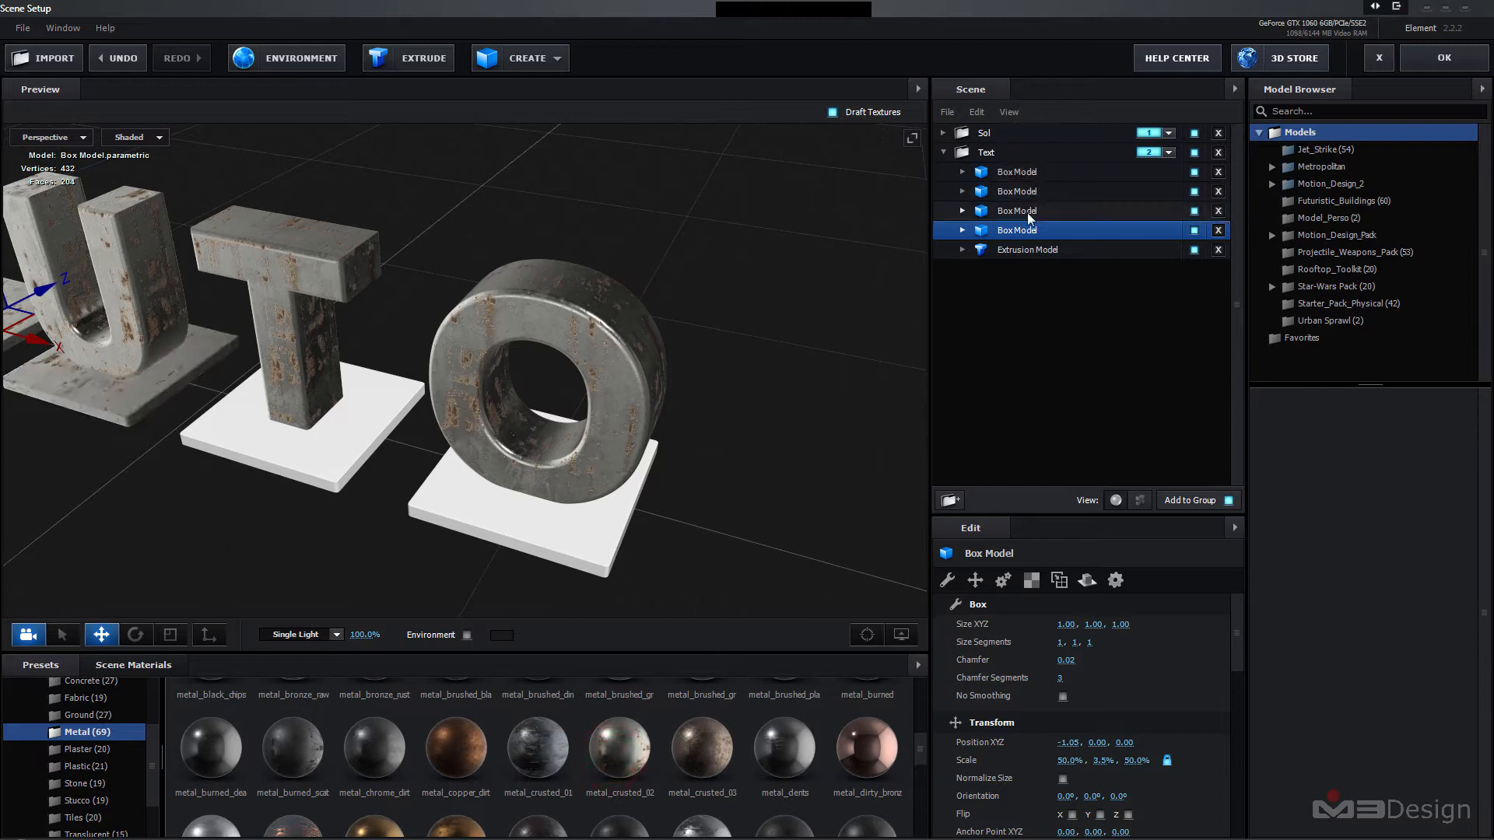
pyautogui.moveTo(690, 660); pyautogui.dragTo(1026, 188)
pyautogui.moveTo(625, 766); pyautogui.dragTo(1063, 171)
pyautogui.moveTo(586, 461); pyautogui.dragTo(504, 500)
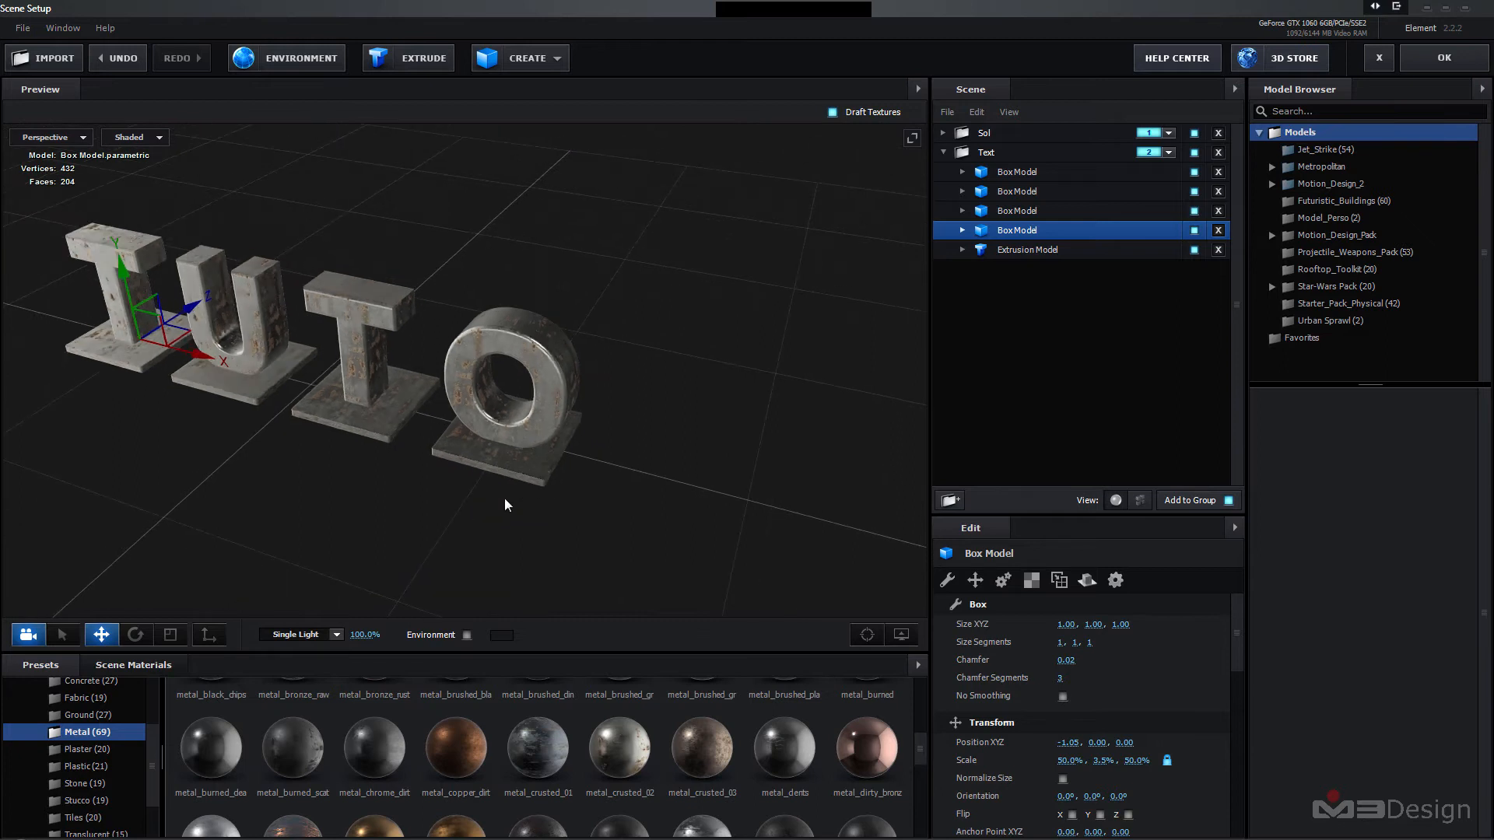
pyautogui.scroll(5, 504, 503)
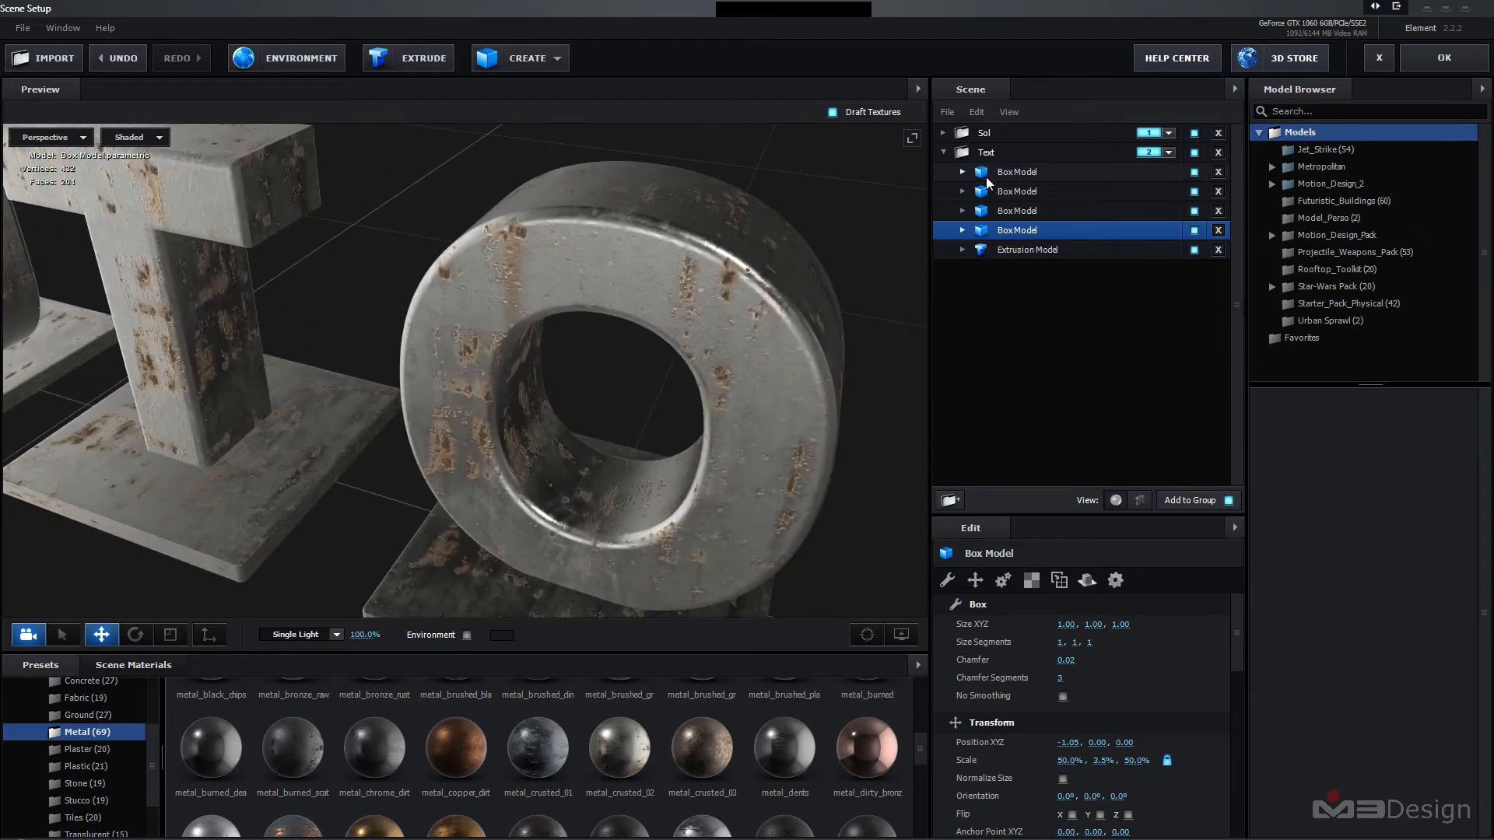
pyautogui.click(996, 175)
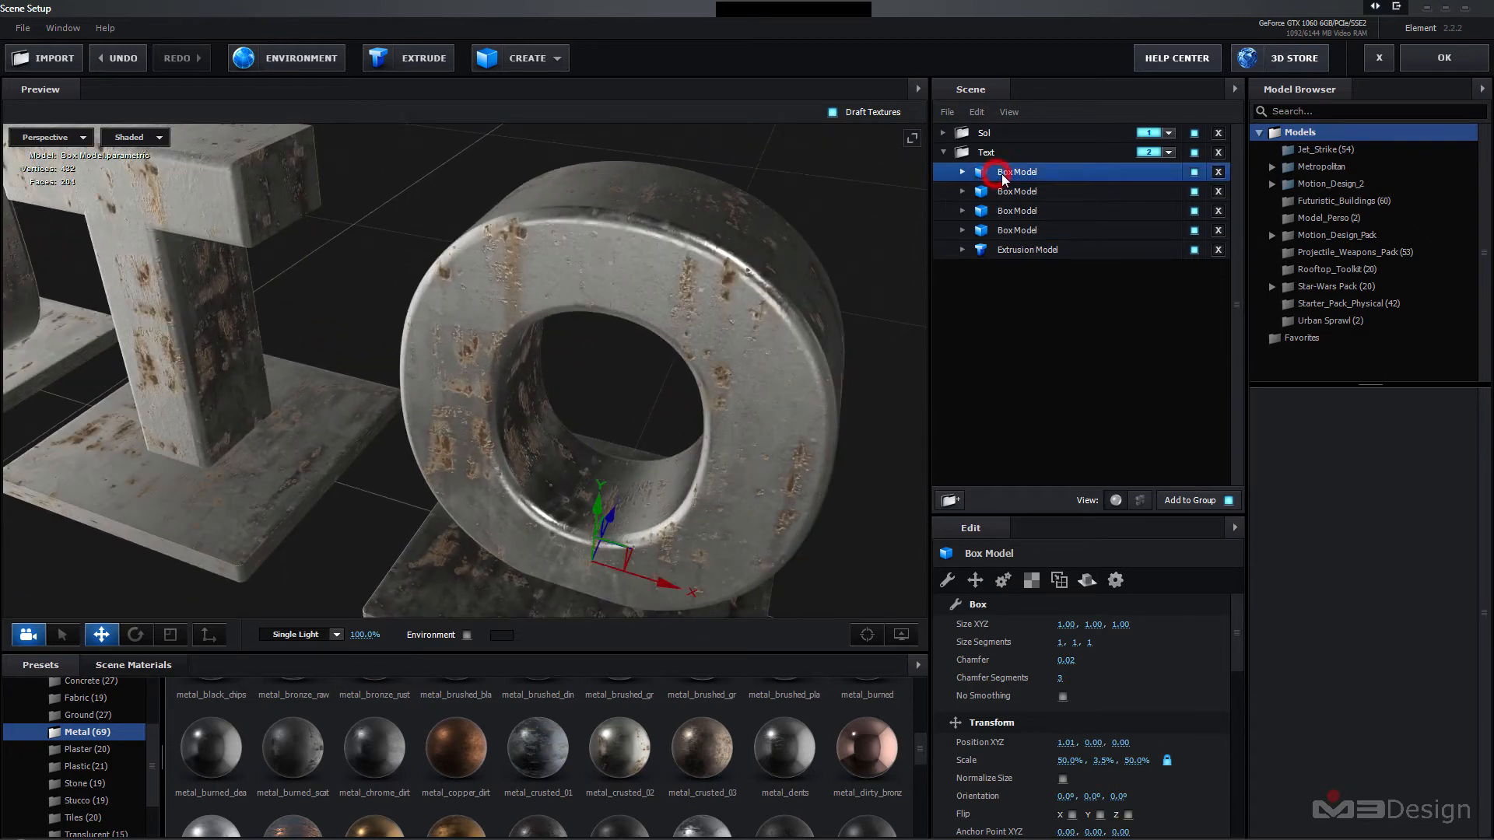
pyautogui.keyDown('ctrl'); pyautogui.click(1006, 231); pyautogui.keyUp('ctrl')
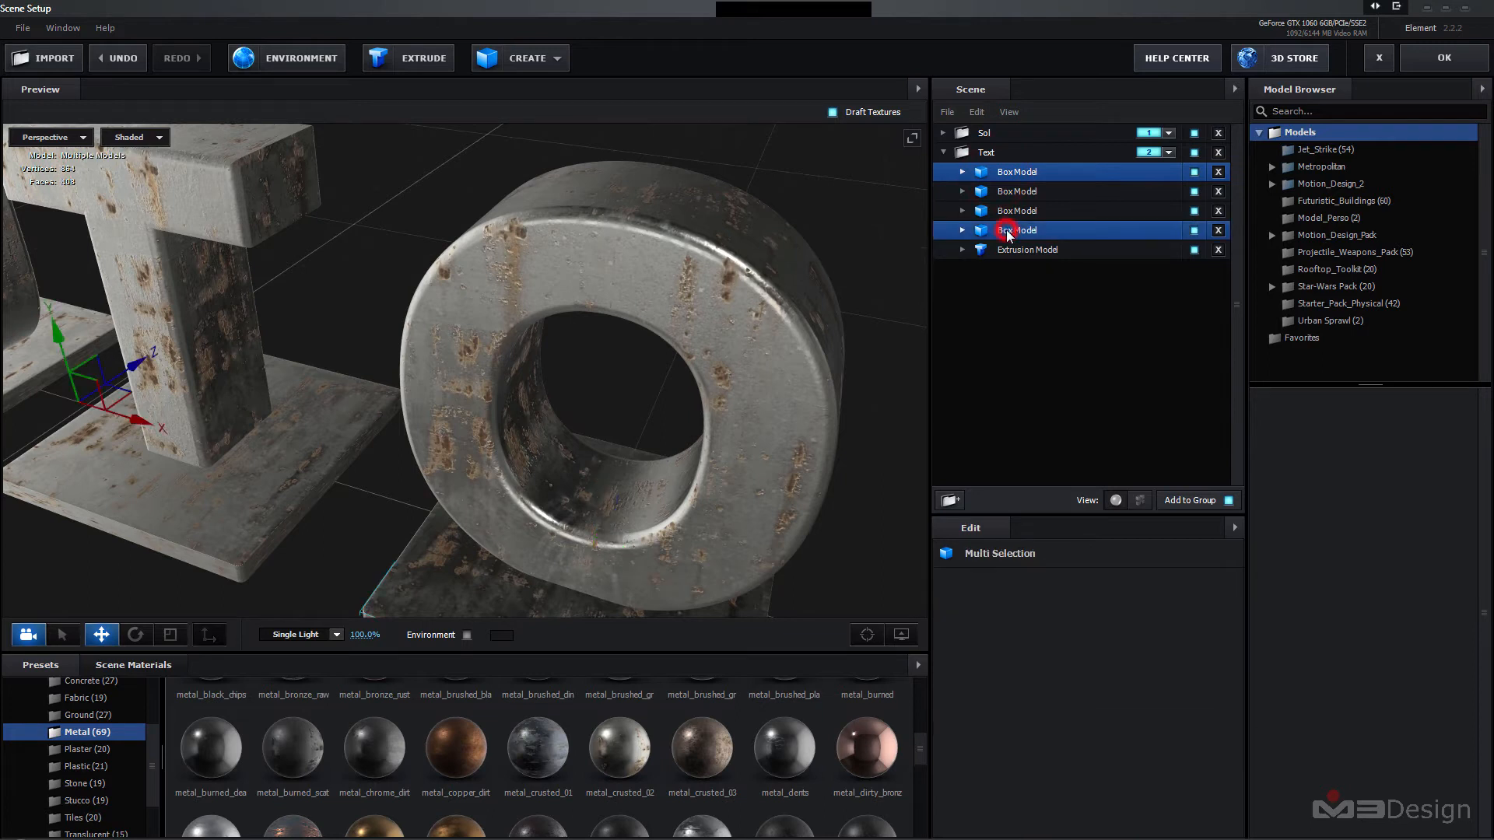
pyautogui.keyDown('ctrl'); pyautogui.click(1012, 211); pyautogui.keyUp('ctrl')
pyautogui.keyDown('ctrl'); pyautogui.click(1009, 195); pyautogui.keyUp('ctrl')
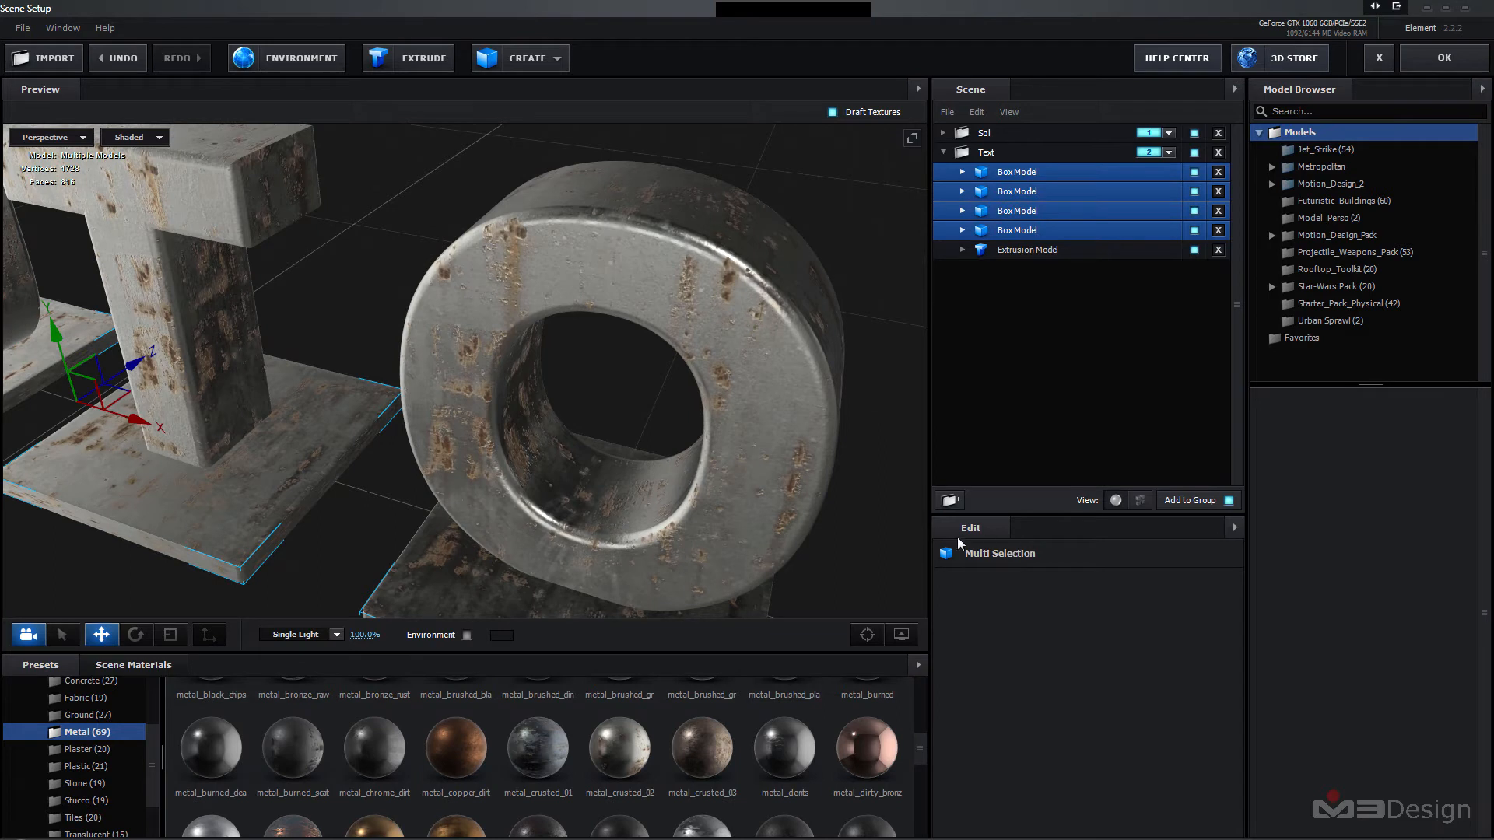
# - Set the Texture Mapping of the last Box Model in the Text group to Box Repeat
pyautogui.click(1027, 231)
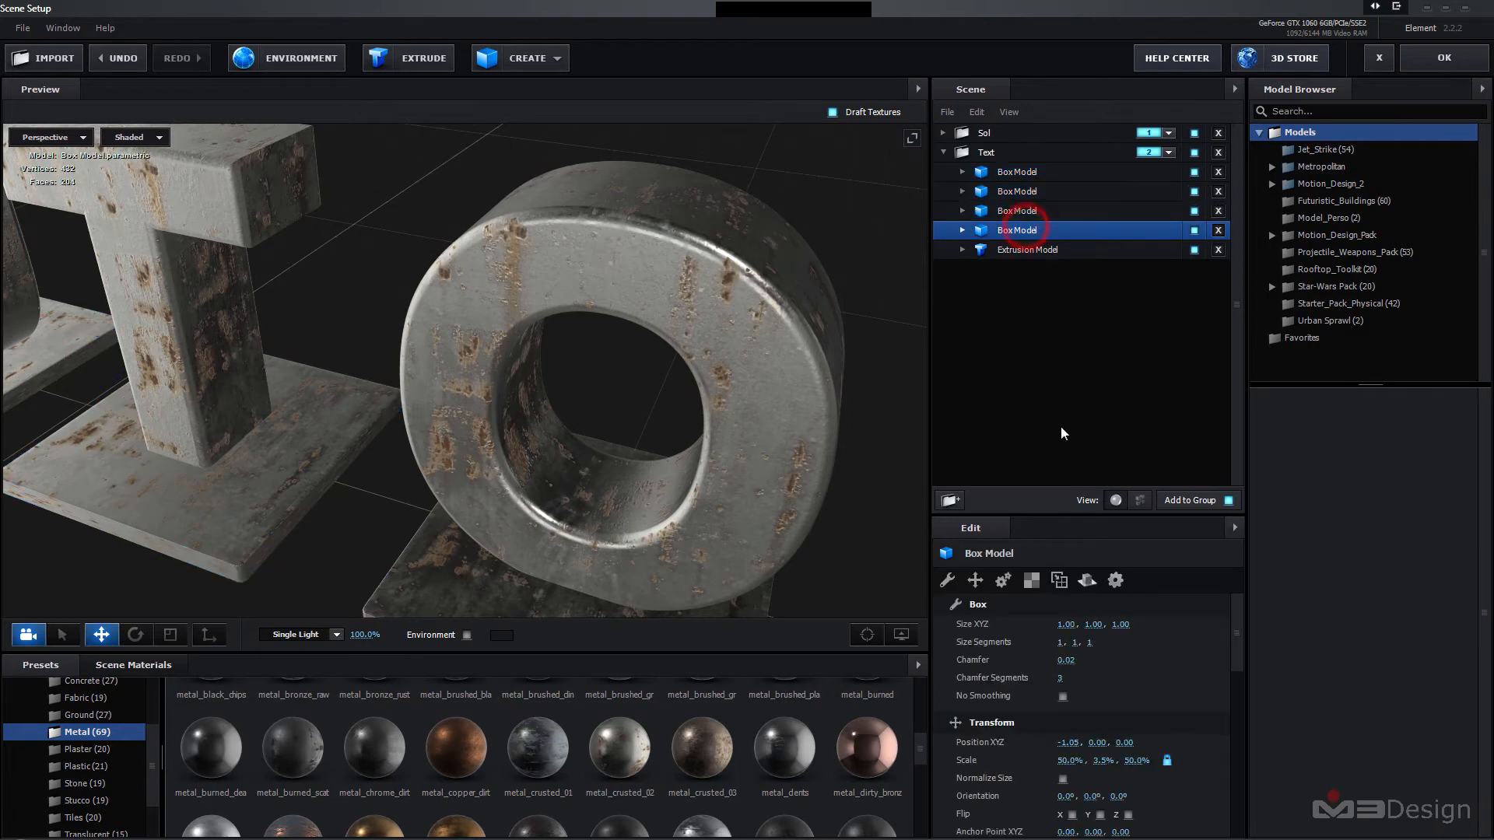
pyautogui.click(1035, 580)
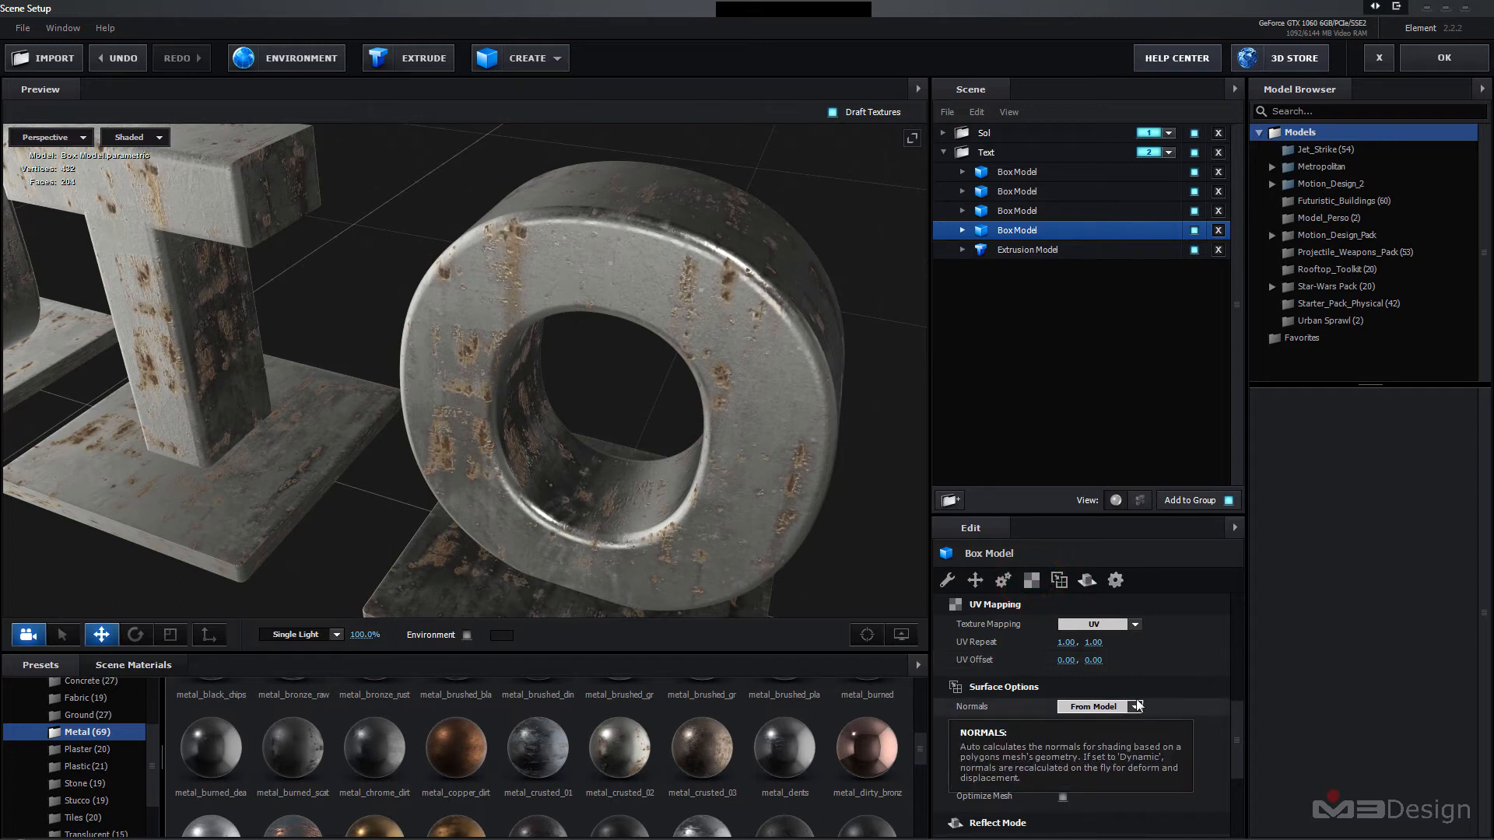
pyautogui.click(1136, 624)
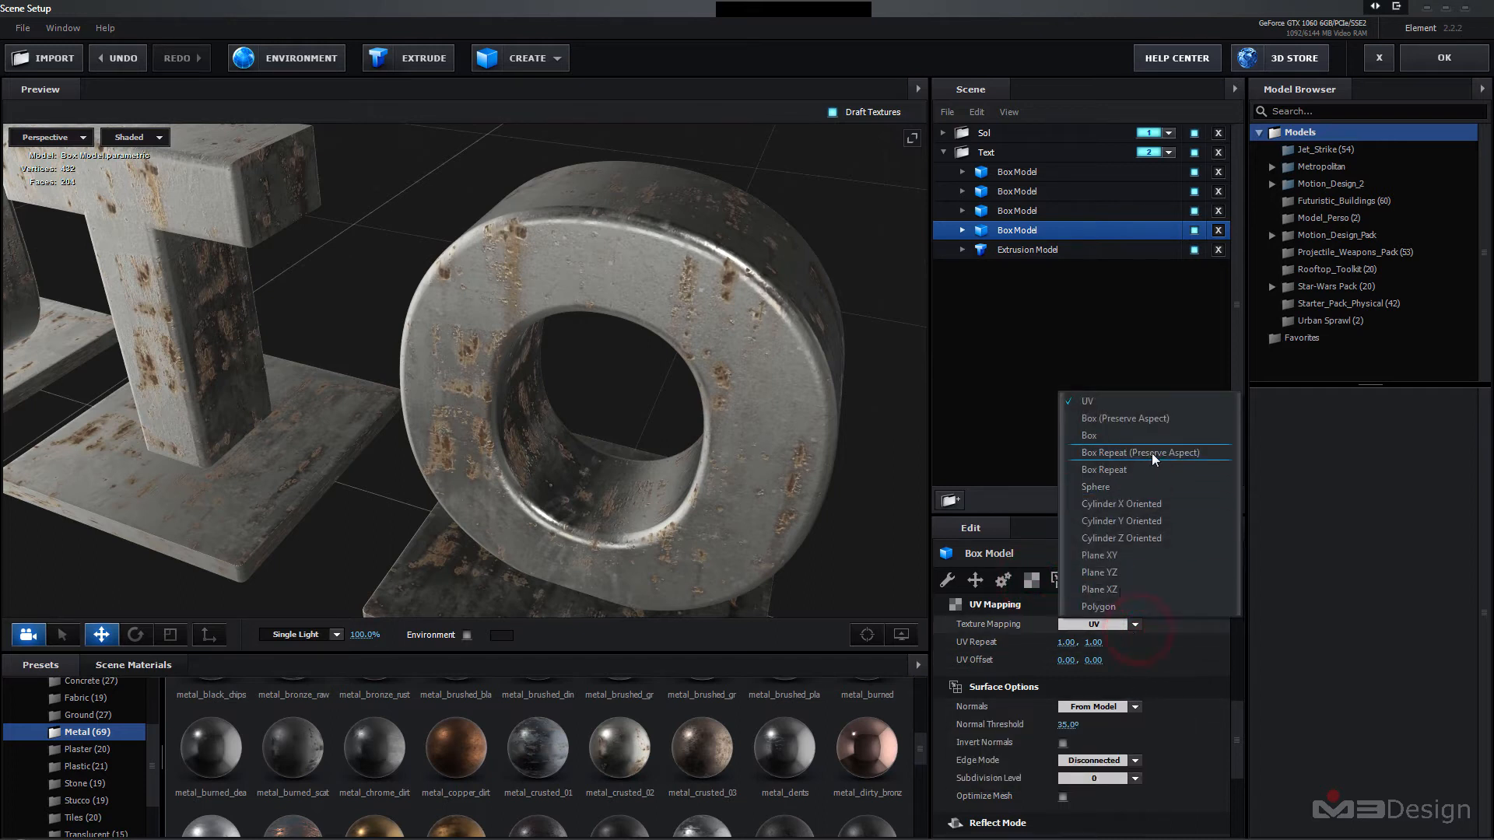
pyautogui.click(1153, 453)
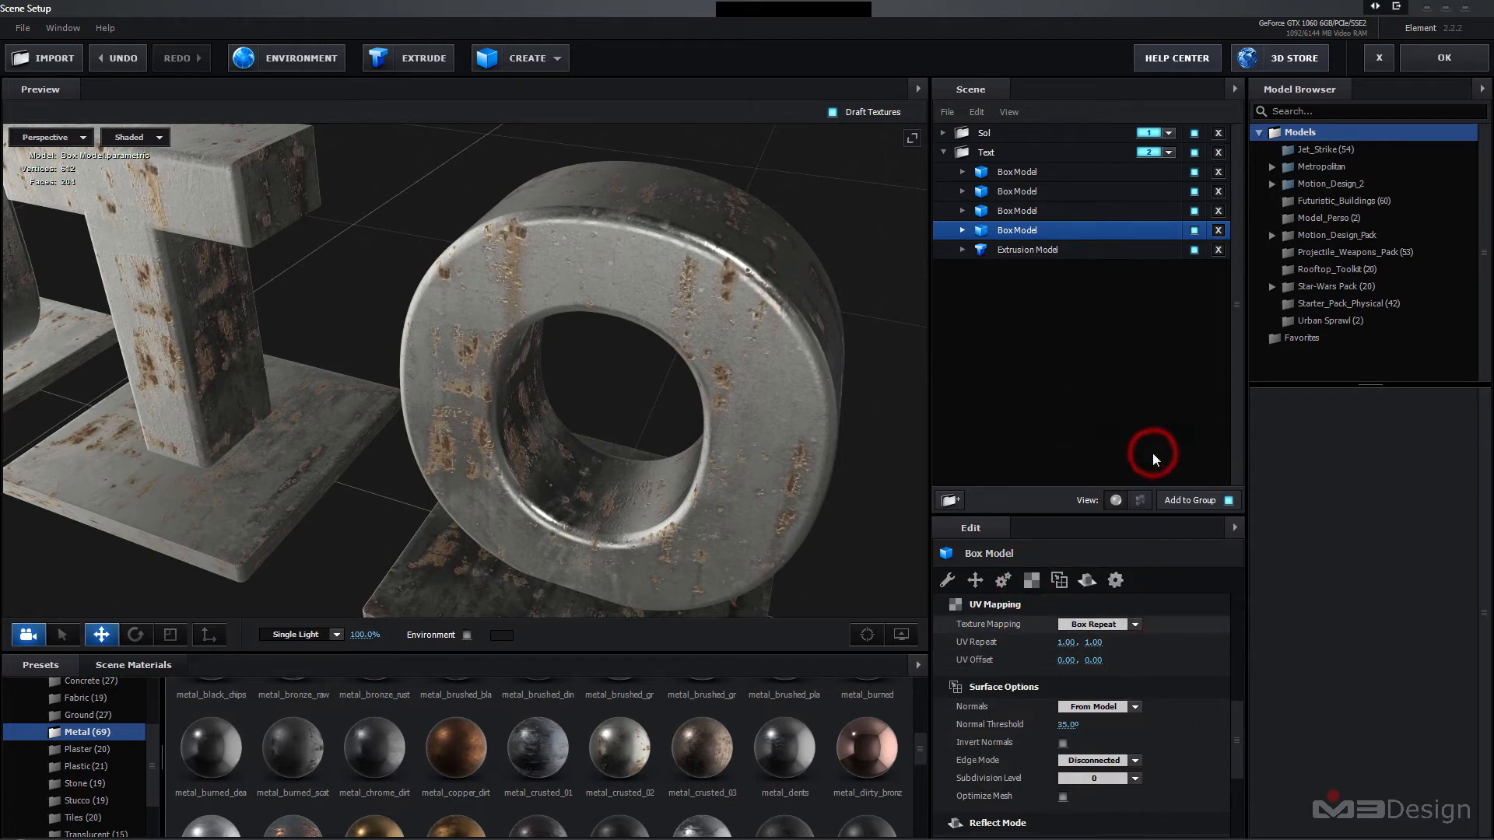
# - Set the Texture Mapping of the first three Box Models in the Text group to Box Repeat
pyautogui.click(1025, 211)
pyautogui.click(1135, 624)
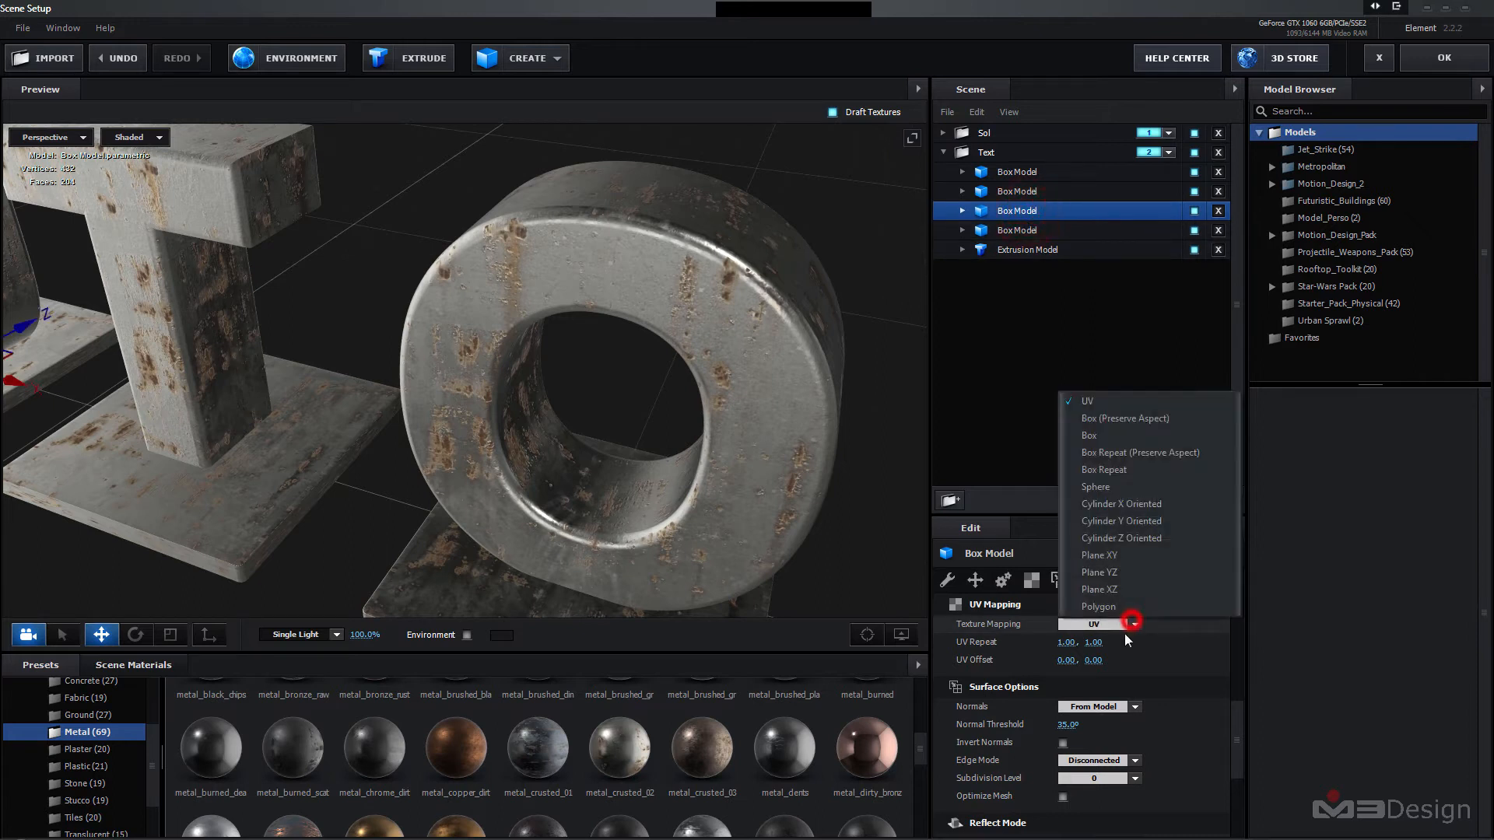
pyautogui.click(1124, 469)
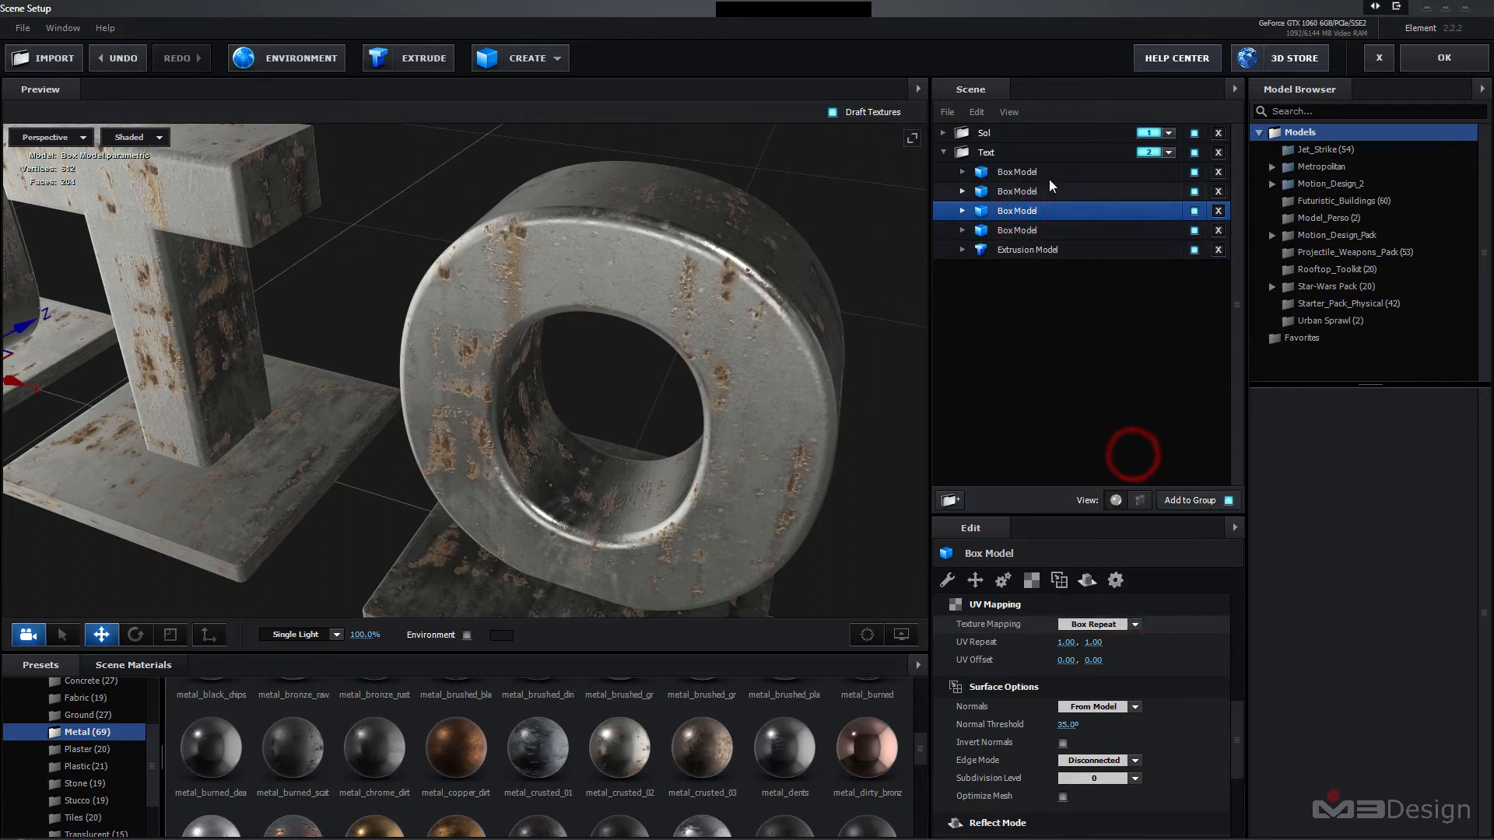
pyautogui.click(1025, 192)
pyautogui.click(1133, 630)
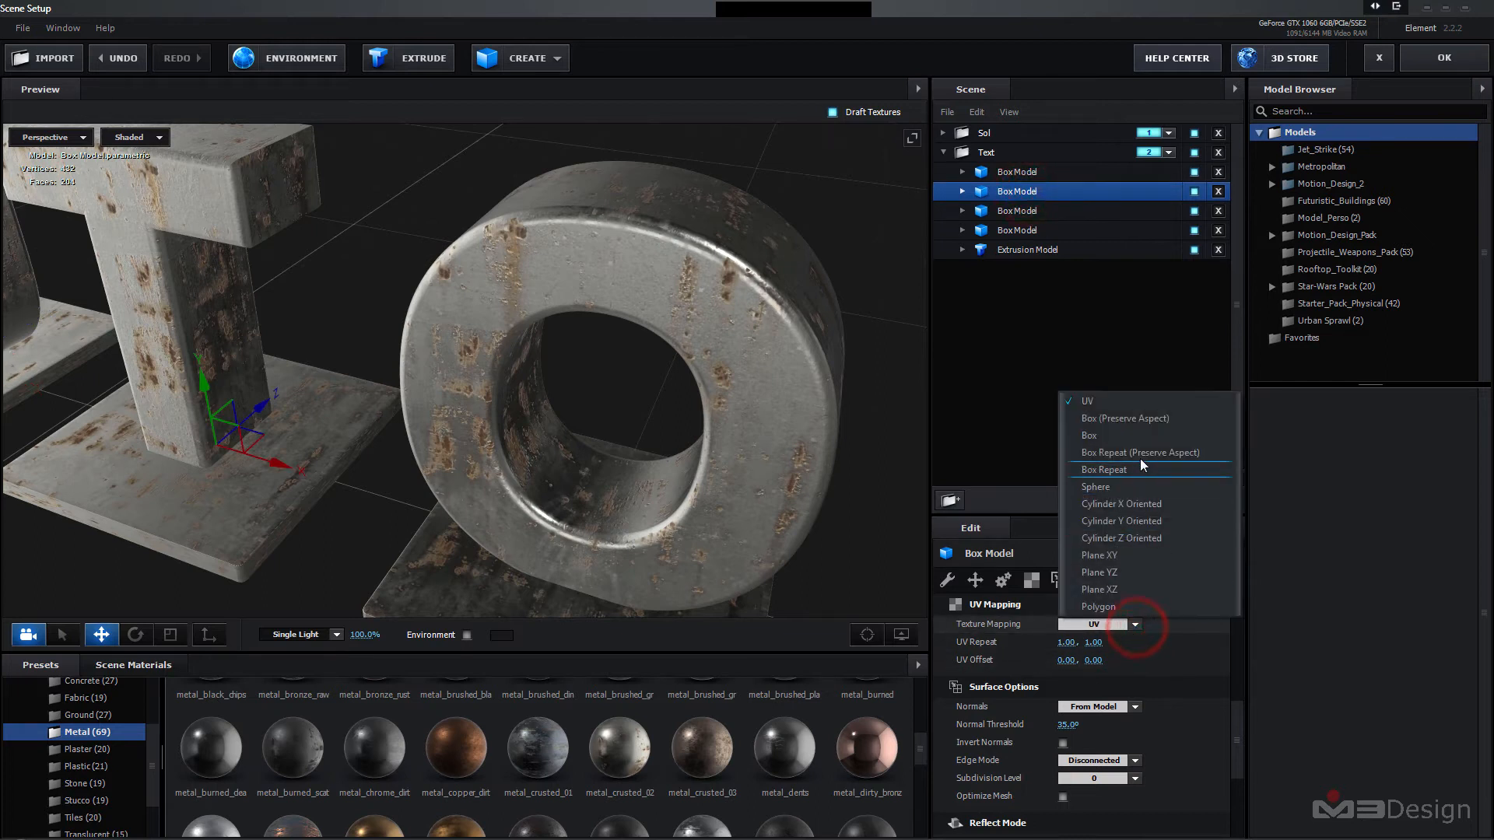
pyautogui.click(1145, 453)
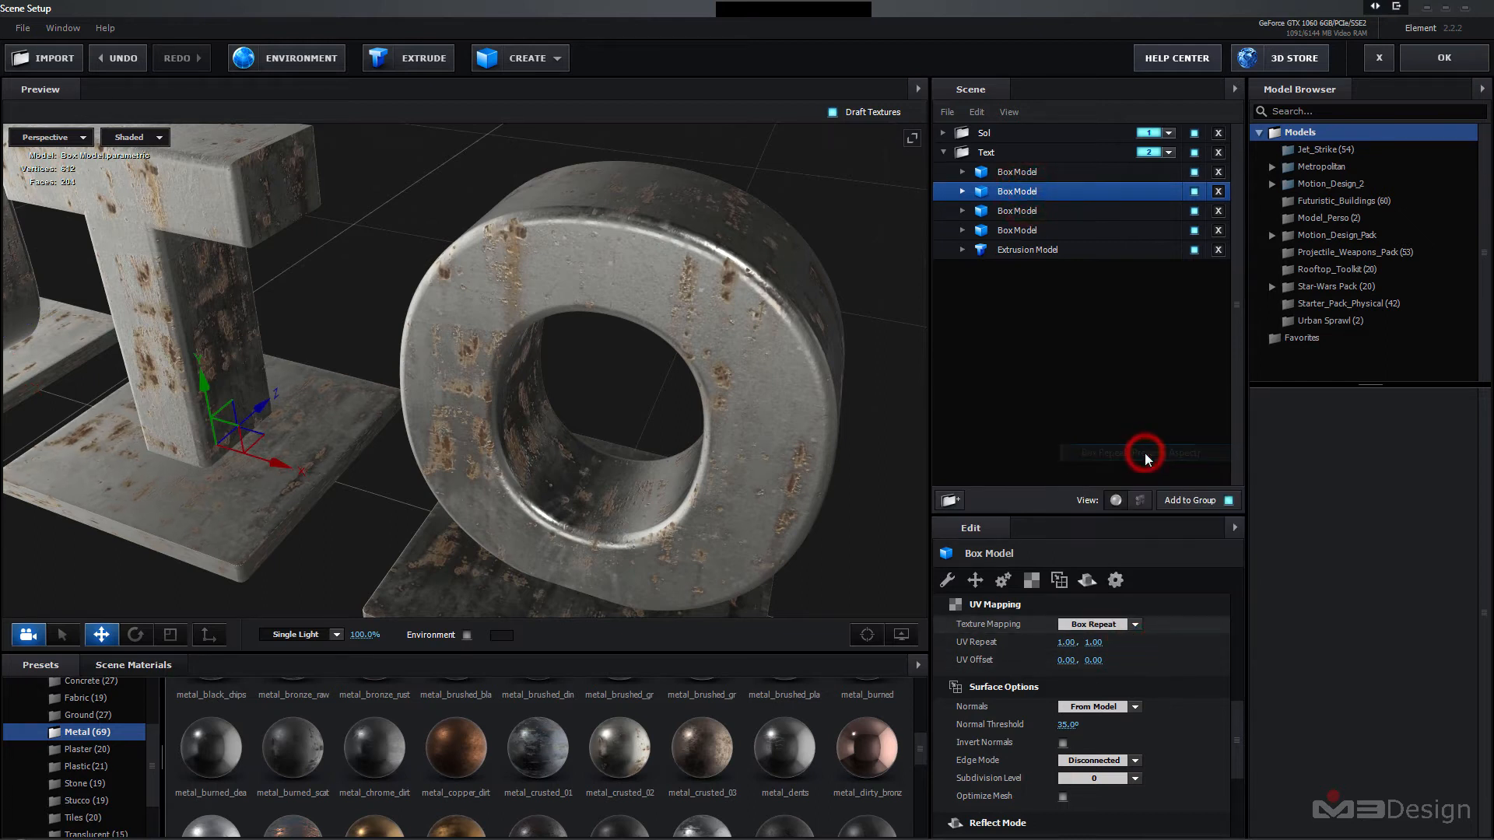
pyautogui.click(1024, 175)
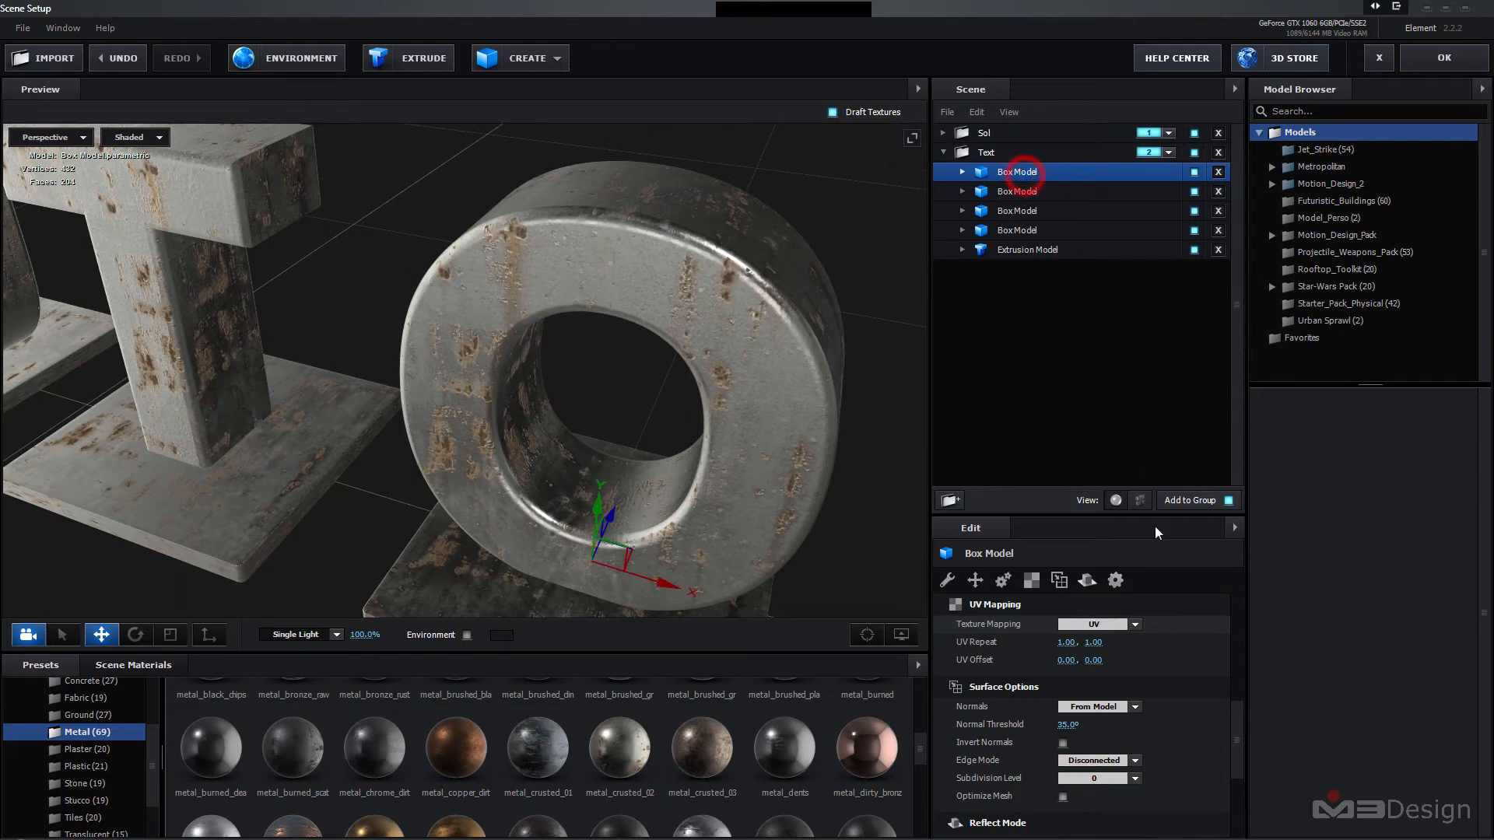
pyautogui.click(1133, 625)
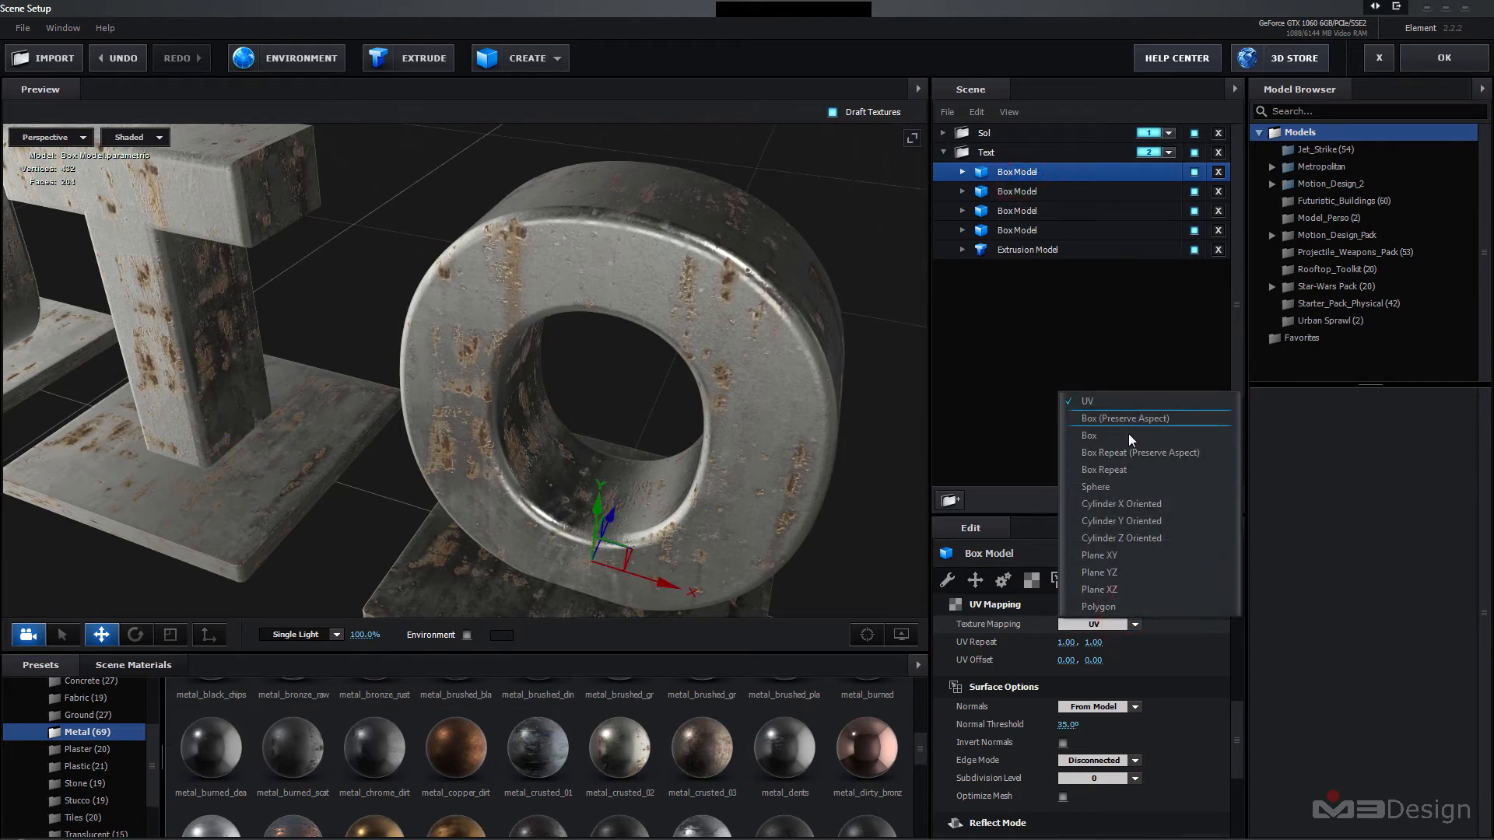
pyautogui.click(1134, 454)
# - Set the Chamfer of the first T's slab, the last Box Model in the Text group, to 0.07
pyautogui.moveTo(753, 182); pyautogui.dragTo(743, 368, button='right')
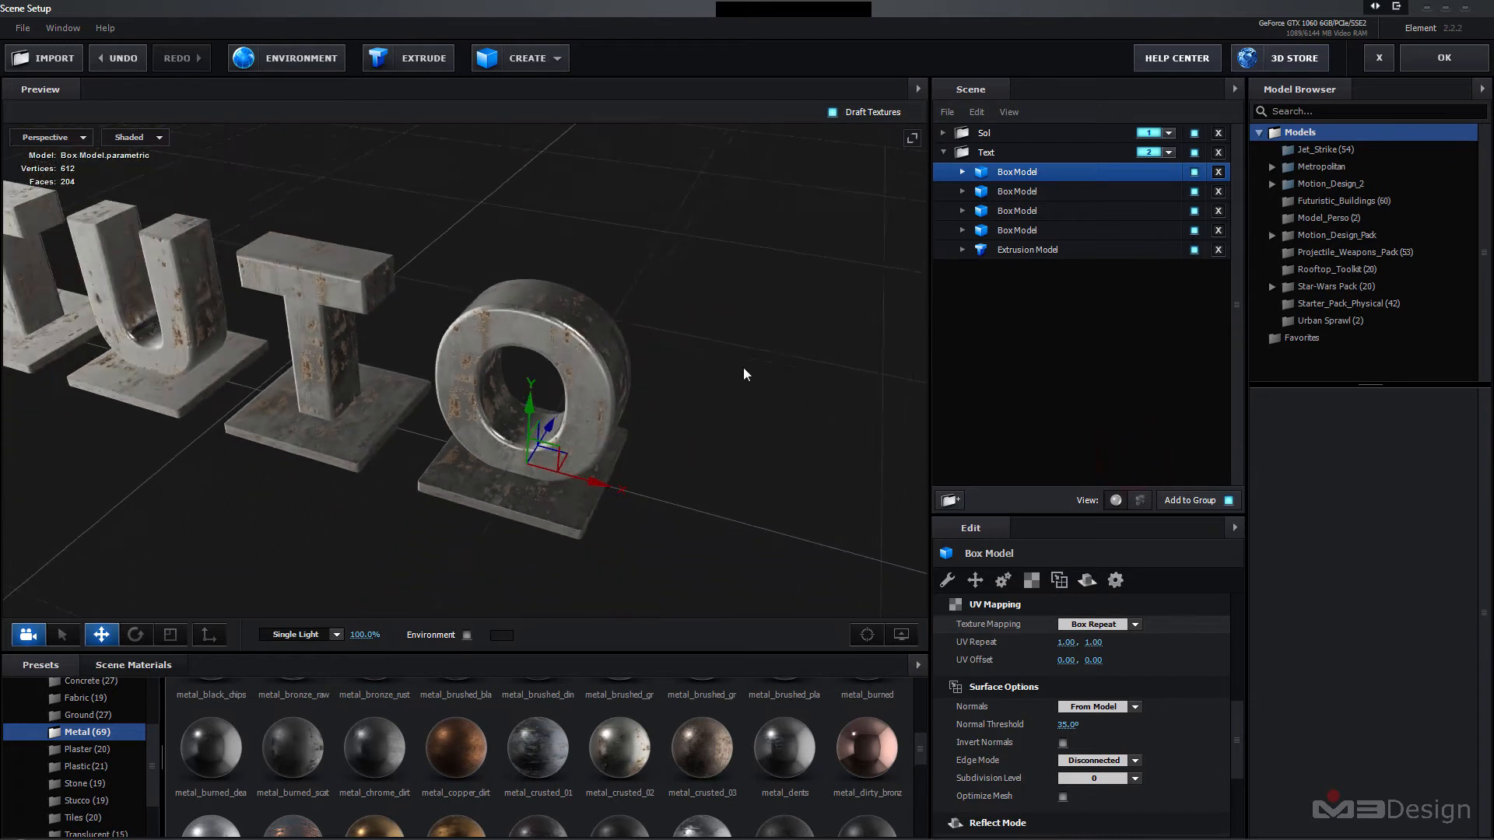
pyautogui.moveTo(743, 374); pyautogui.dragTo(526, 474)
pyautogui.moveTo(667, 531); pyautogui.dragTo(725, 472, button='right')
pyautogui.moveTo(677, 529)
pyautogui.mouseDown()
pyautogui.moveTo(675, 494)
pyautogui.moveTo(665, 515)
pyautogui.mouseUp()
pyautogui.scroll(5, 387, 509)
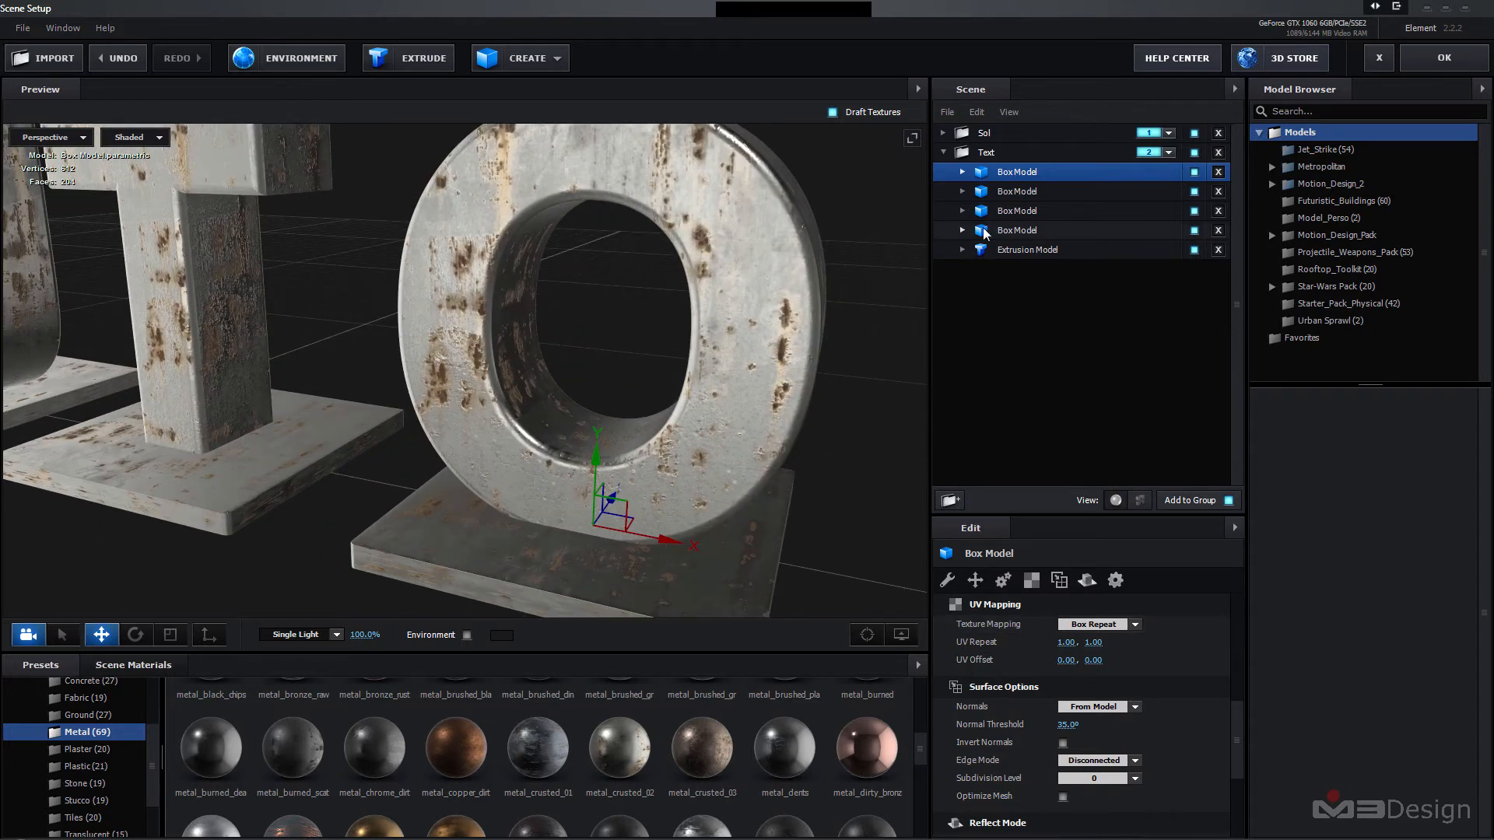
pyautogui.click(1006, 233)
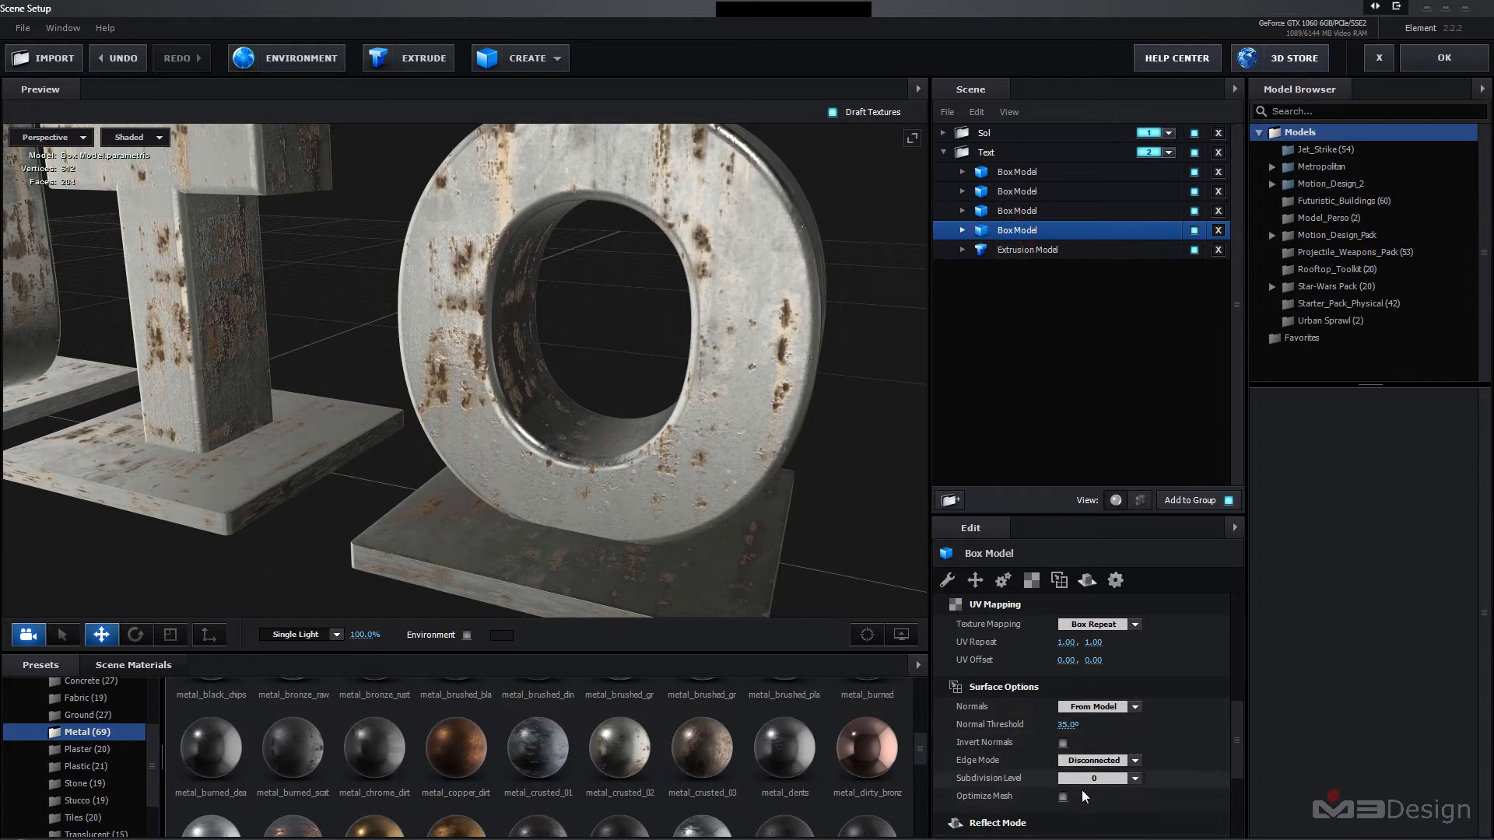
pyautogui.scroll(5, 1167, 693)
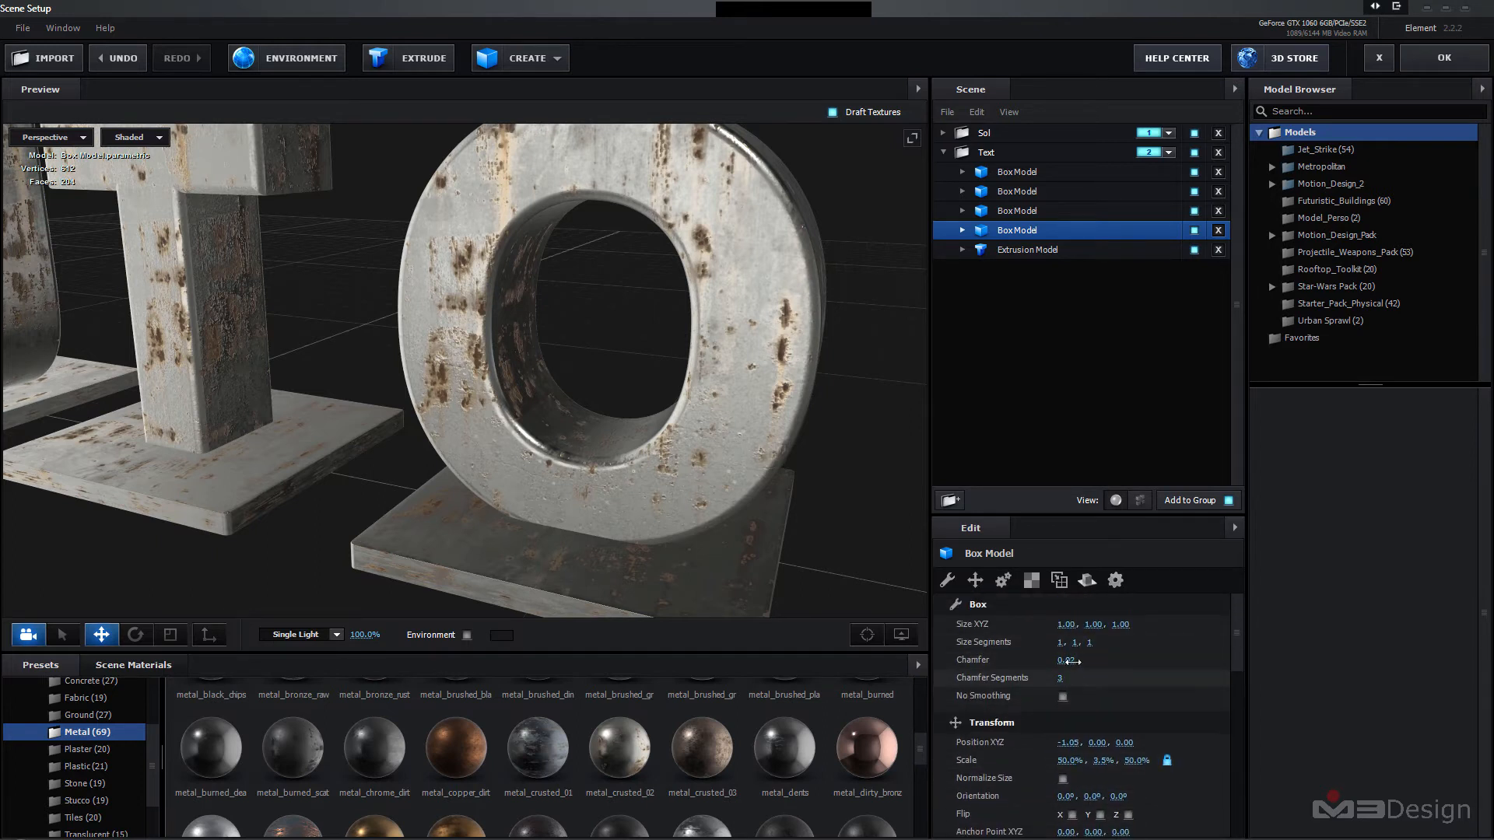
pyautogui.click(1073, 660)
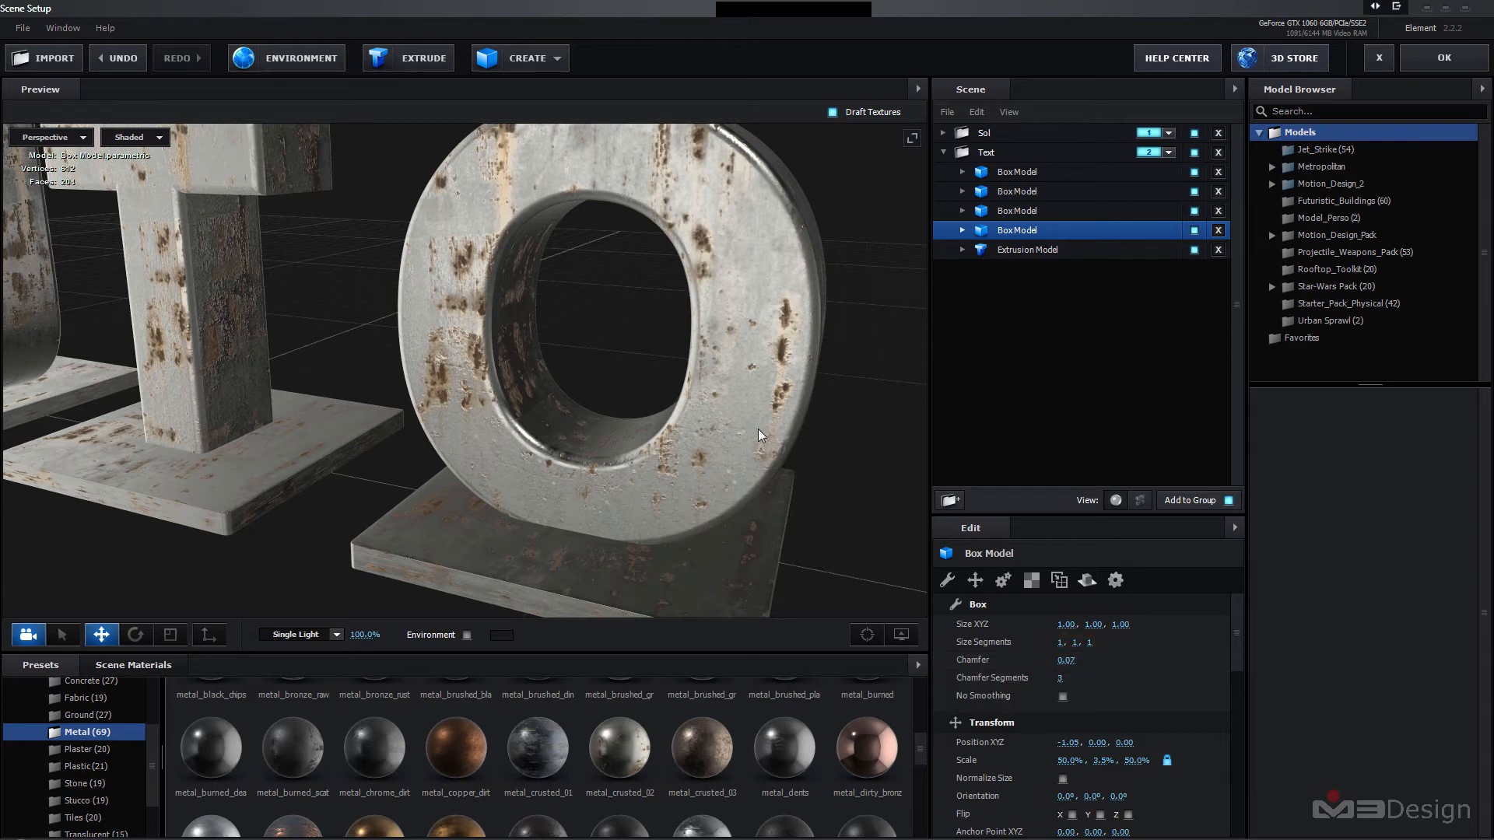
# - Inspect the rounded edges of the first T's slab up close and lower its Chamfer for a finer edge
pyautogui.scroll(-5, 805, 437)
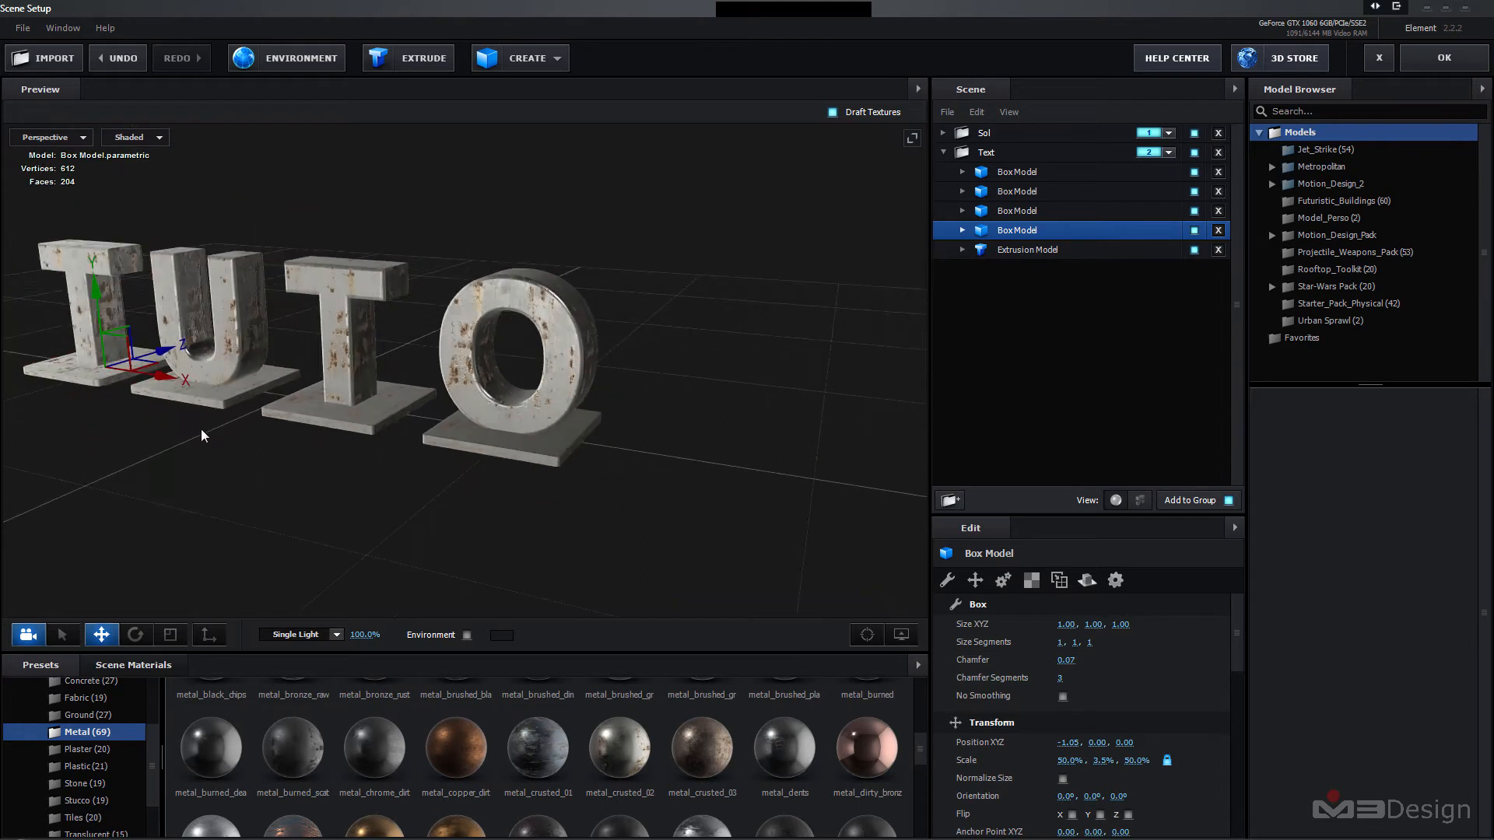
pyautogui.moveTo(202, 436); pyautogui.dragTo(719, 570)
pyautogui.scroll(3, 606, 562)
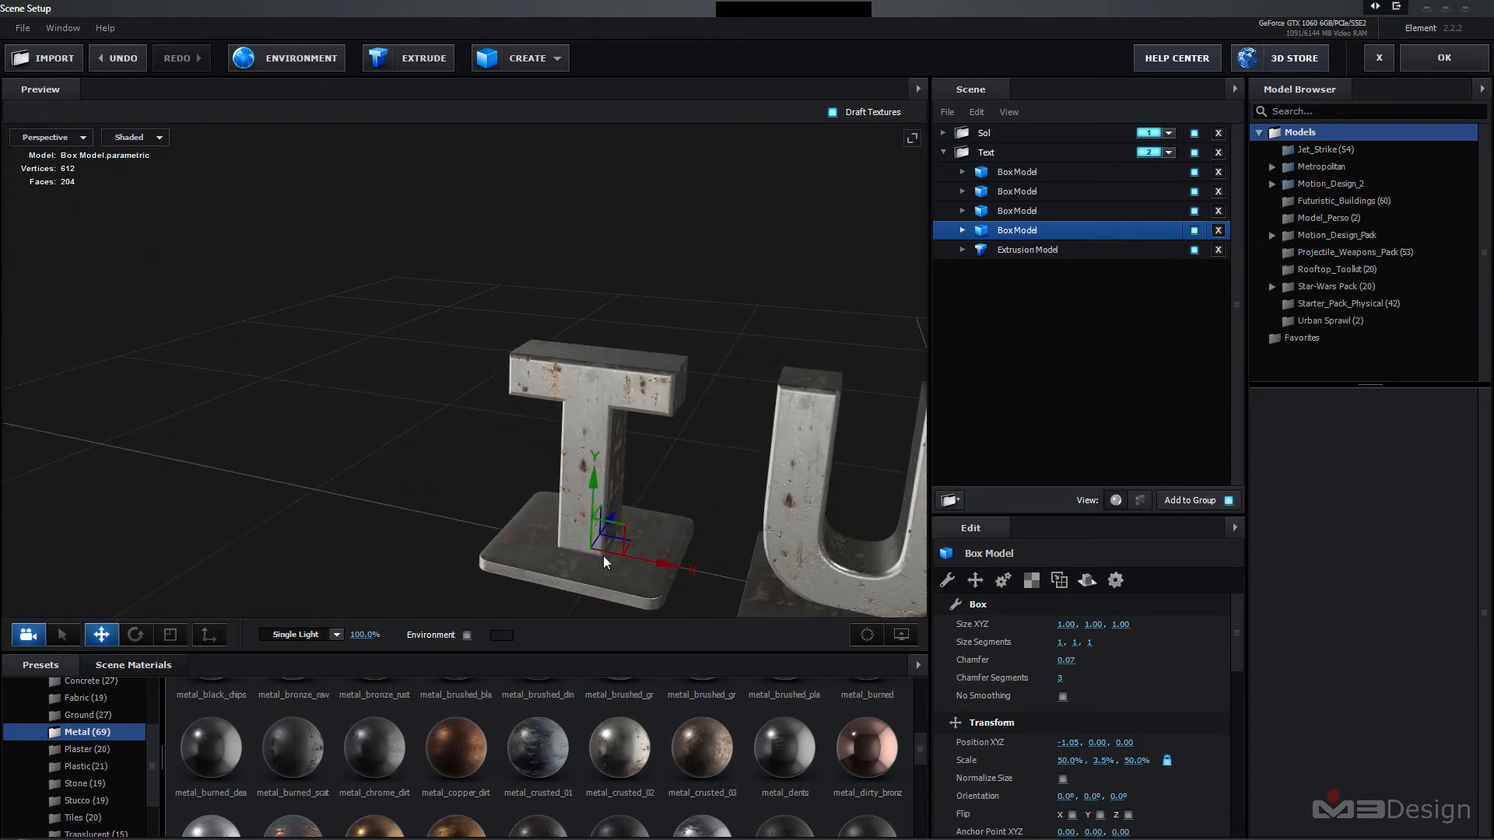
pyautogui.moveTo(418, 576); pyautogui.dragTo(393, 427, button='middle')
pyautogui.scroll(2, 457, 434)
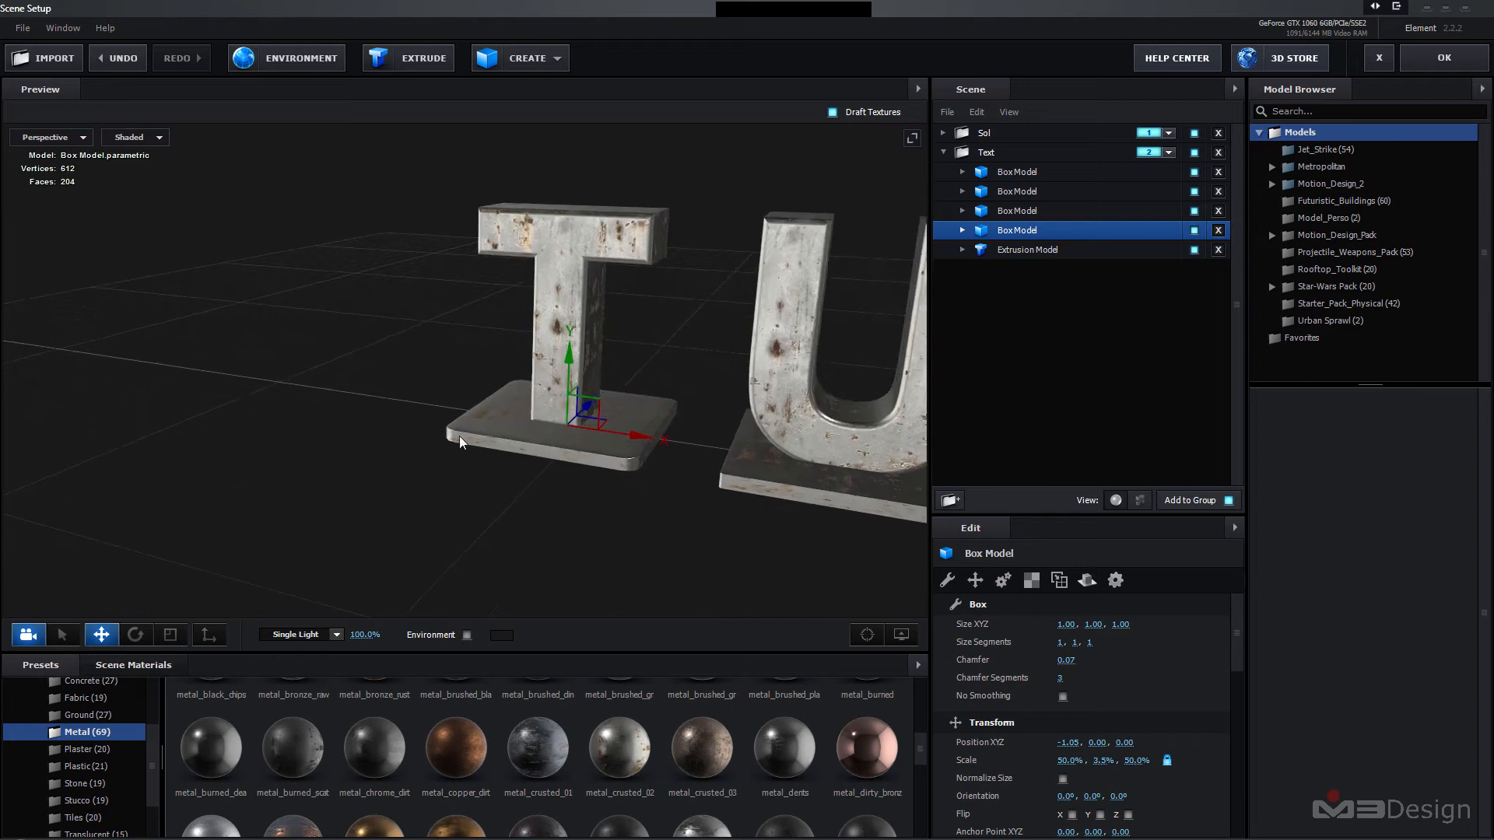
pyautogui.scroll(3, 625, 518)
pyautogui.scroll(2, 637, 526)
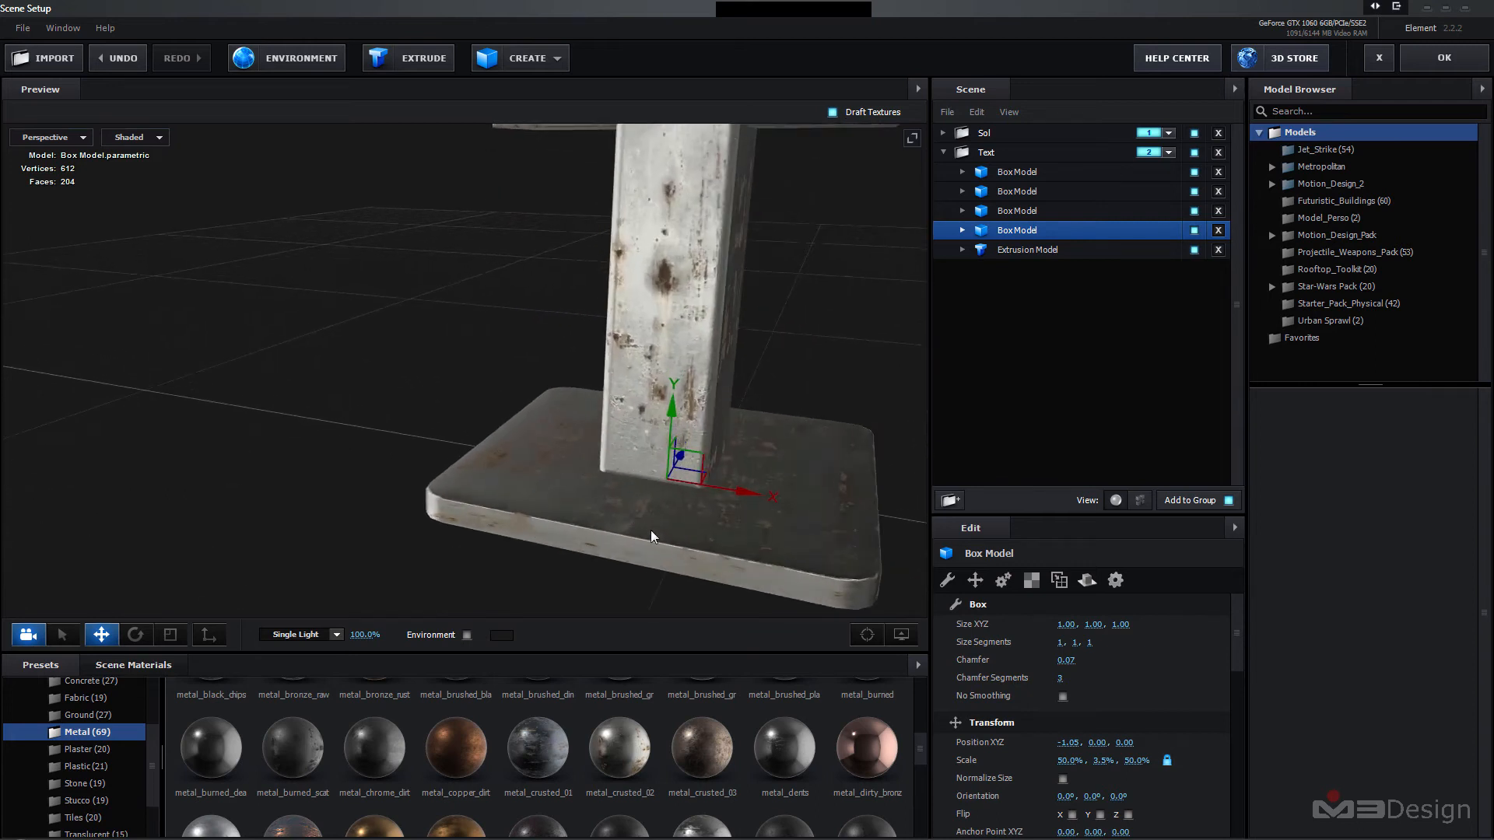
pyautogui.moveTo(1070, 661); pyautogui.dragTo(1064, 663)
pyautogui.click(1068, 660)
pyautogui.write('0.0')
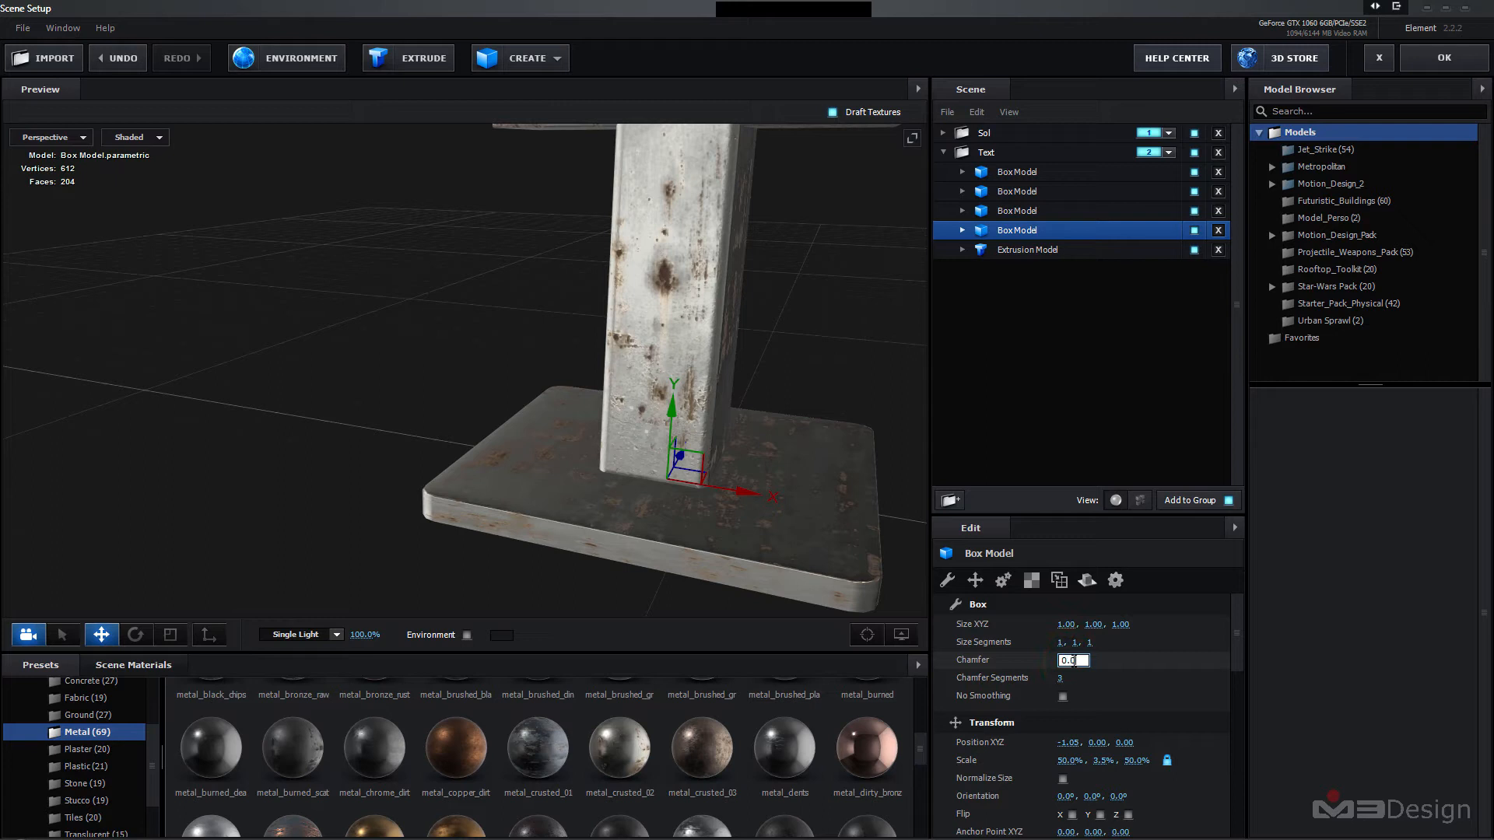
pyautogui.press('Return')
# - Set the Chamfer of the other three Box Models in the Text group to 0.05
pyautogui.click(1016, 212)
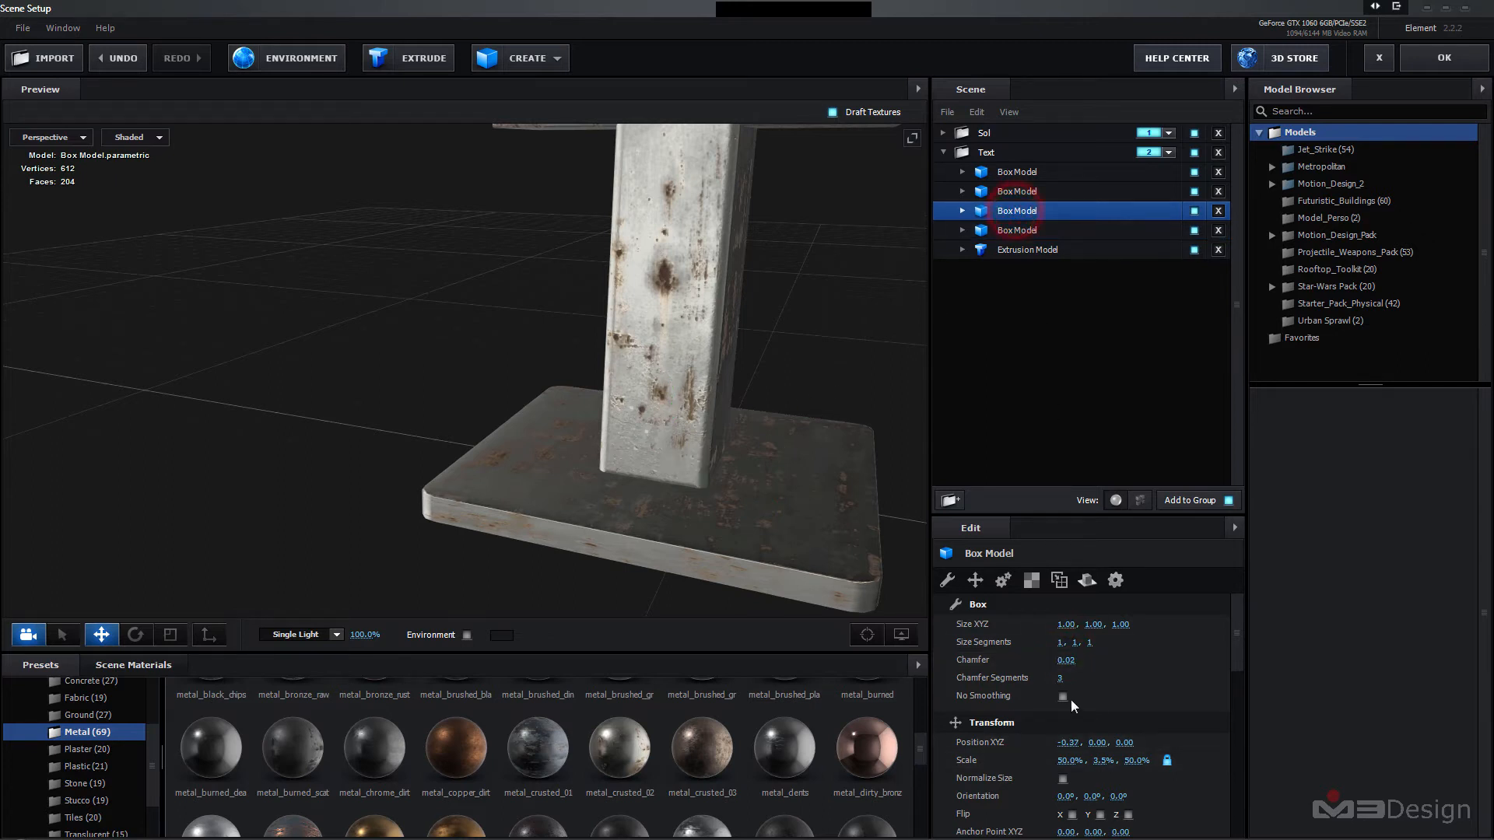
pyautogui.click(1067, 659)
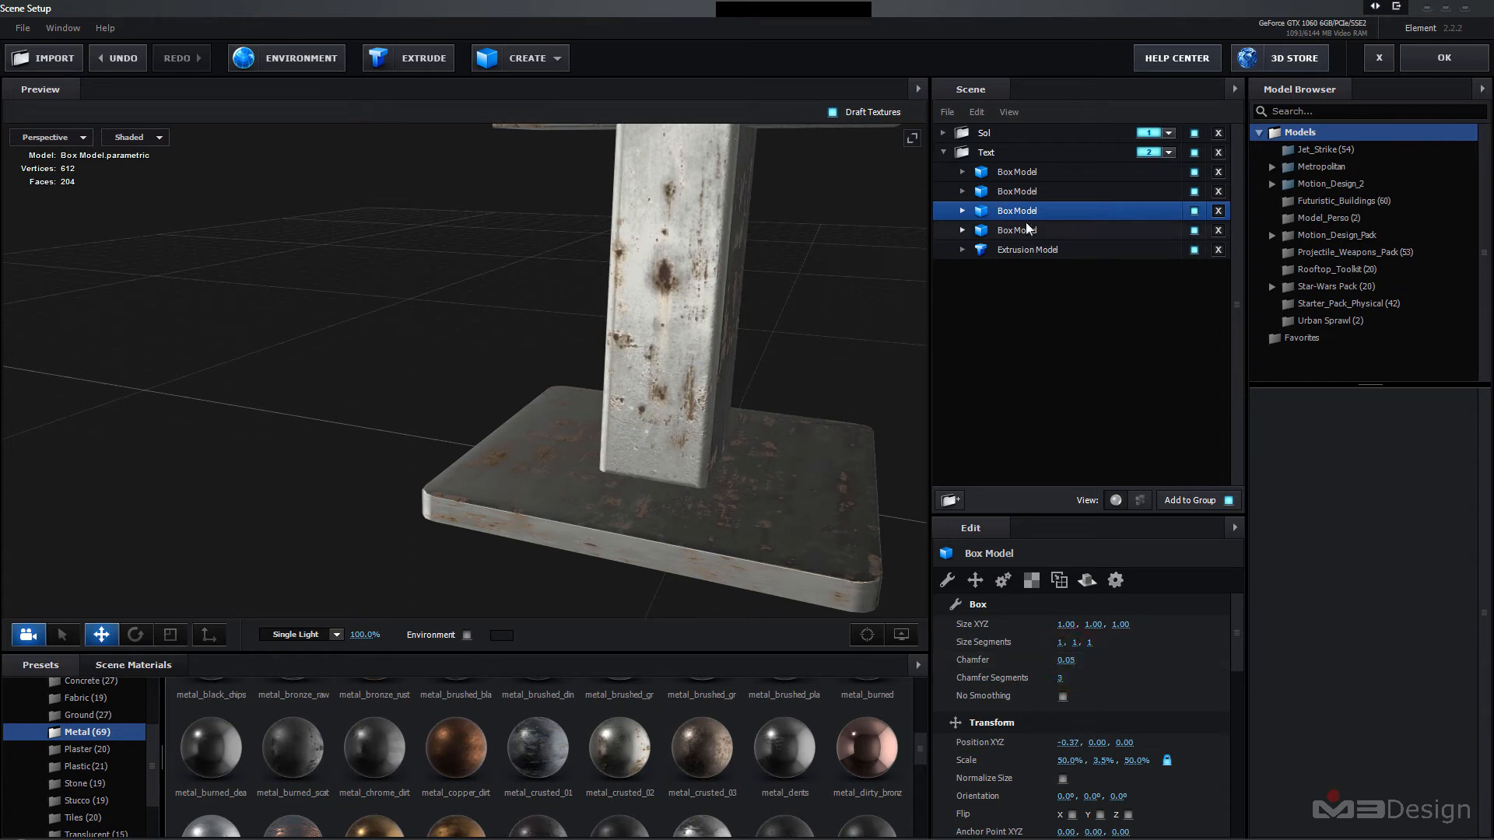
pyautogui.click(1016, 191)
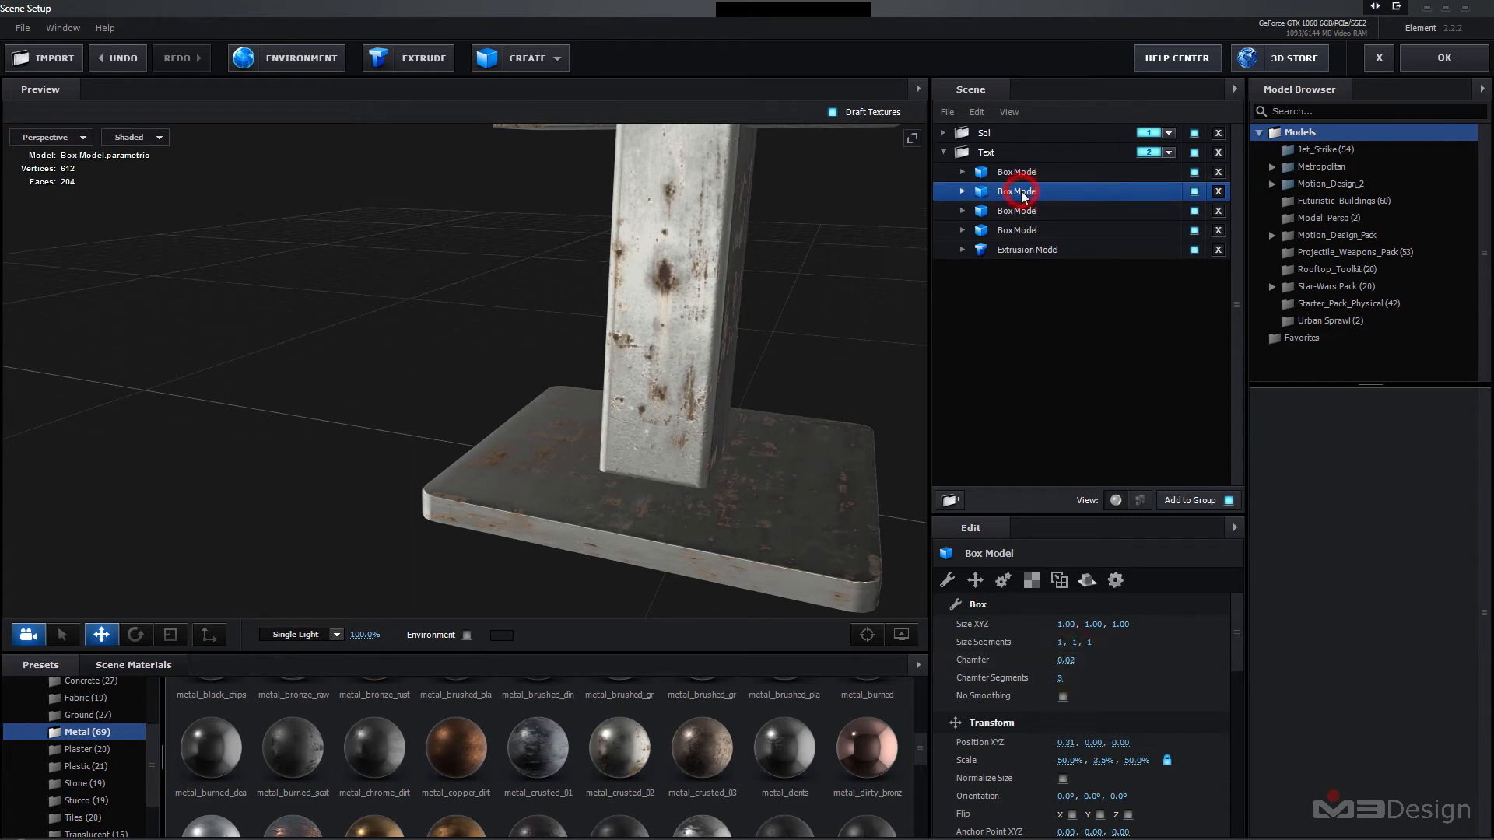
pyautogui.click(1066, 660)
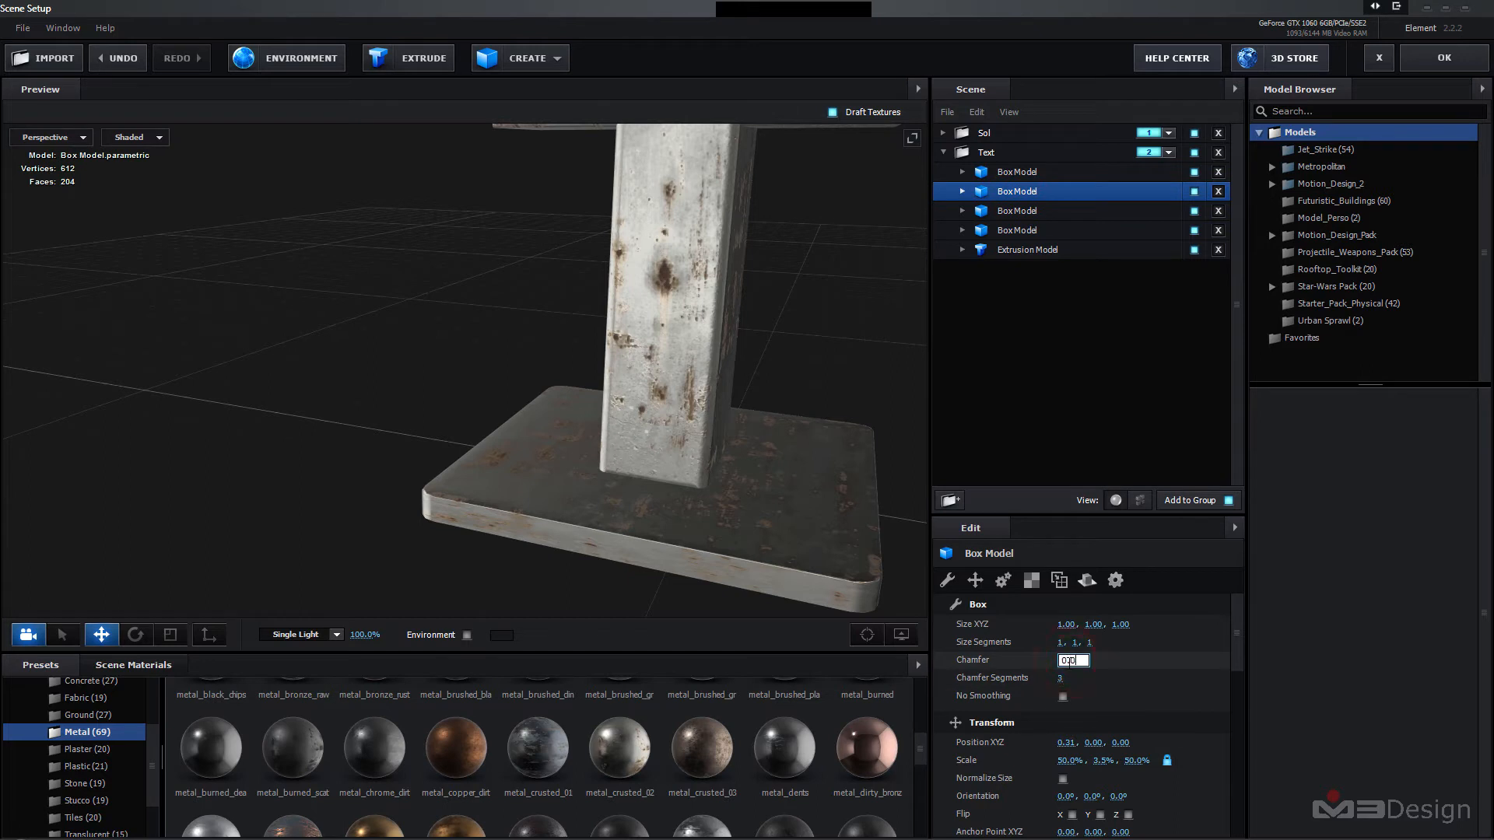
pyautogui.write('0.05')
pyautogui.press('Return')
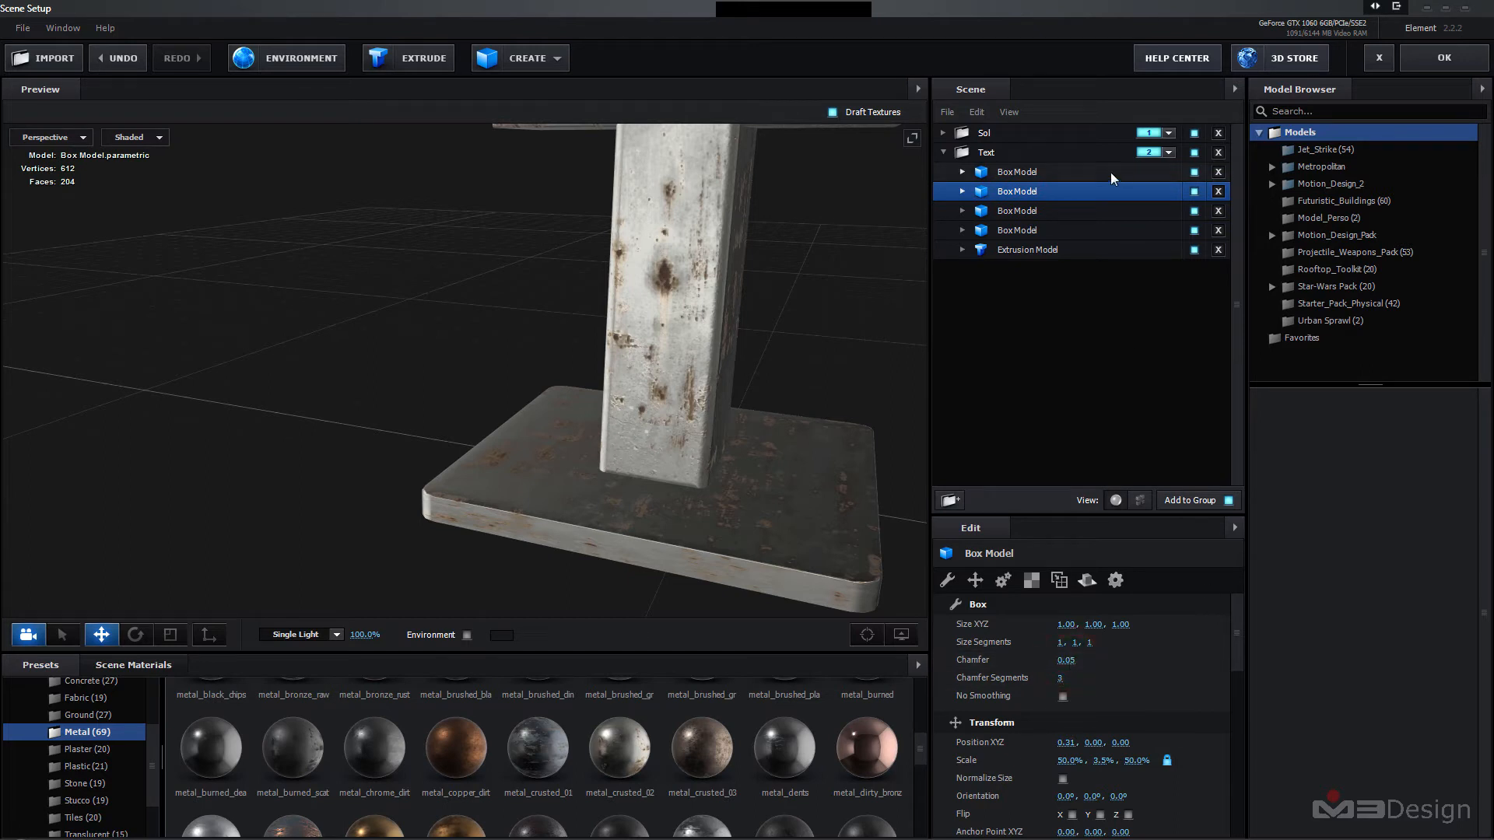
pyautogui.click(1016, 173)
pyautogui.click(1066, 660)
pyautogui.press('BackSpace')
pyautogui.press('Return')
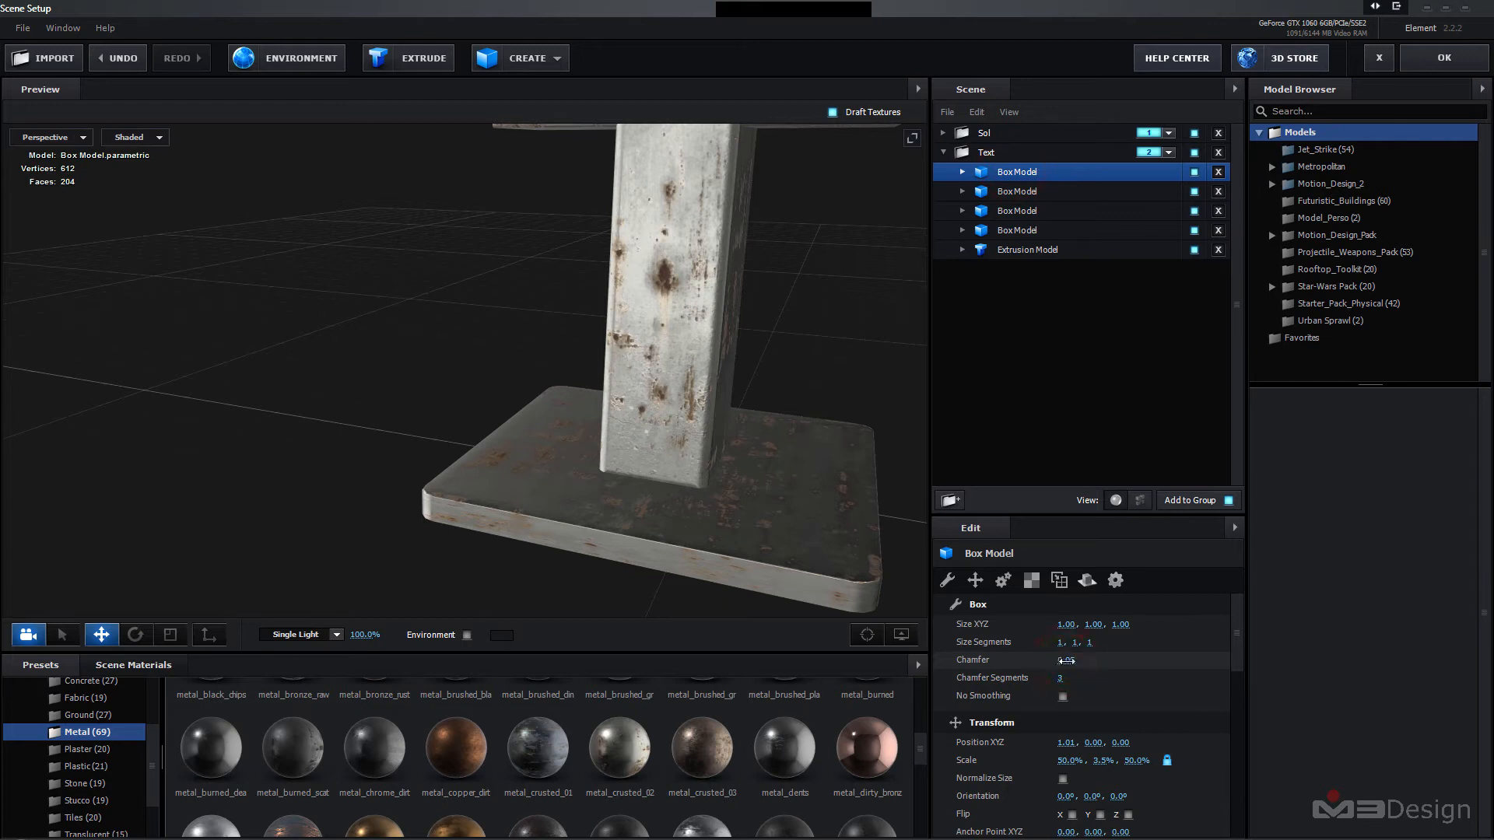
pyautogui.scroll(-3, 211, 381)
pyautogui.scroll(-6, 212, 387)
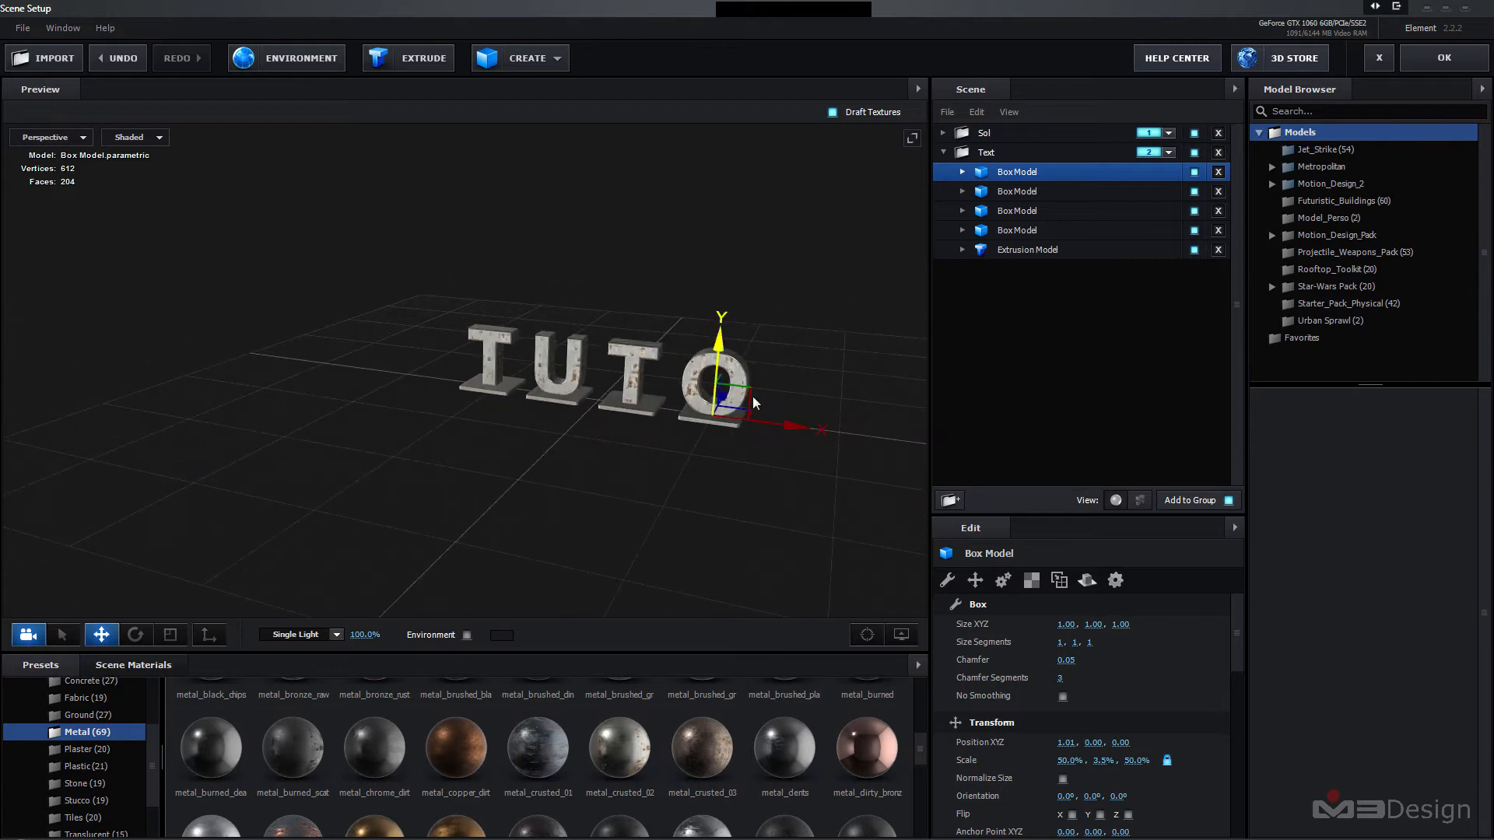
pyautogui.scroll(5, 677, 483)
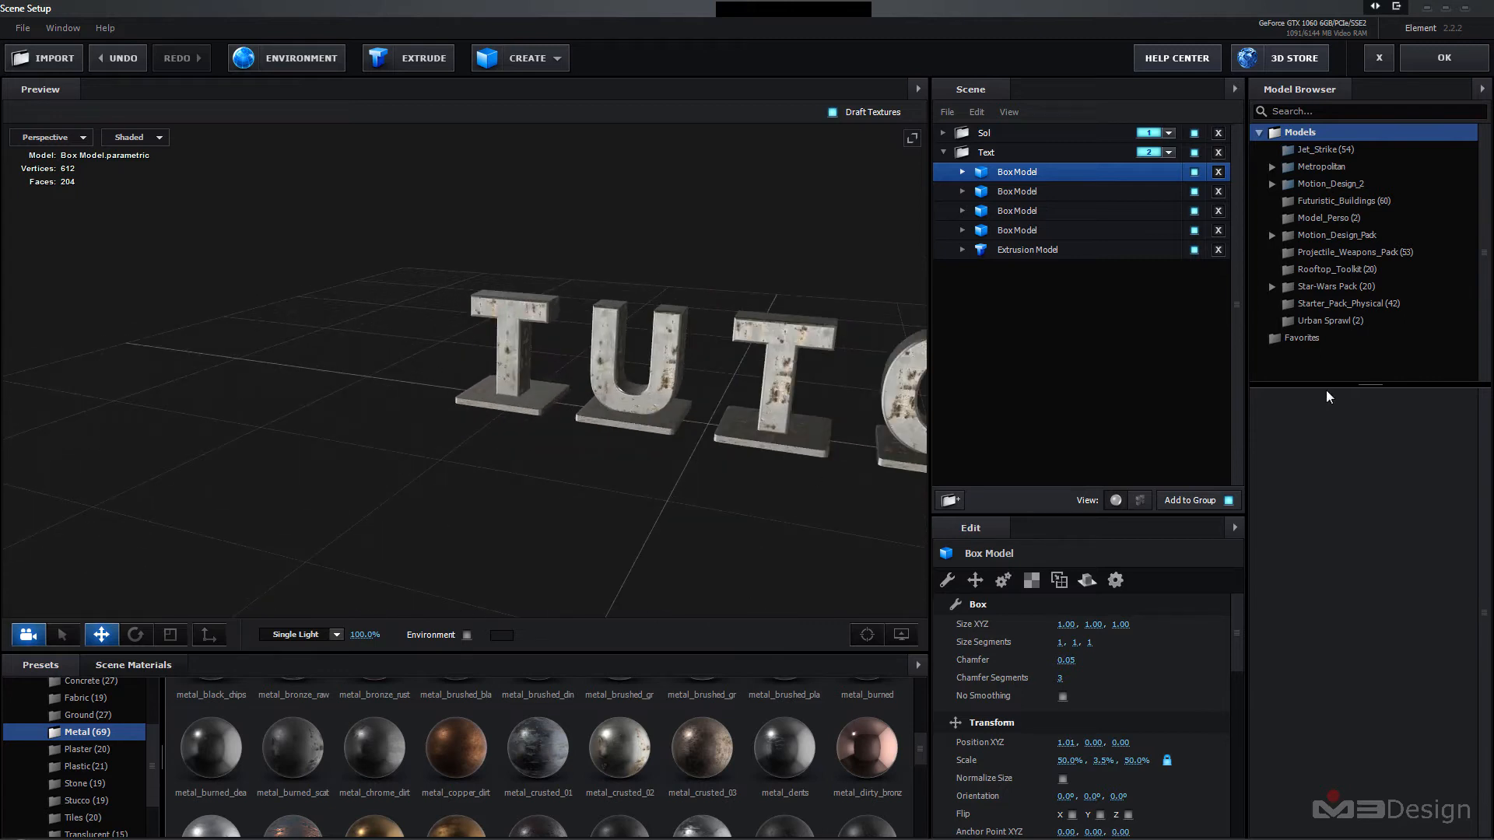
pyautogui.click(962, 172)
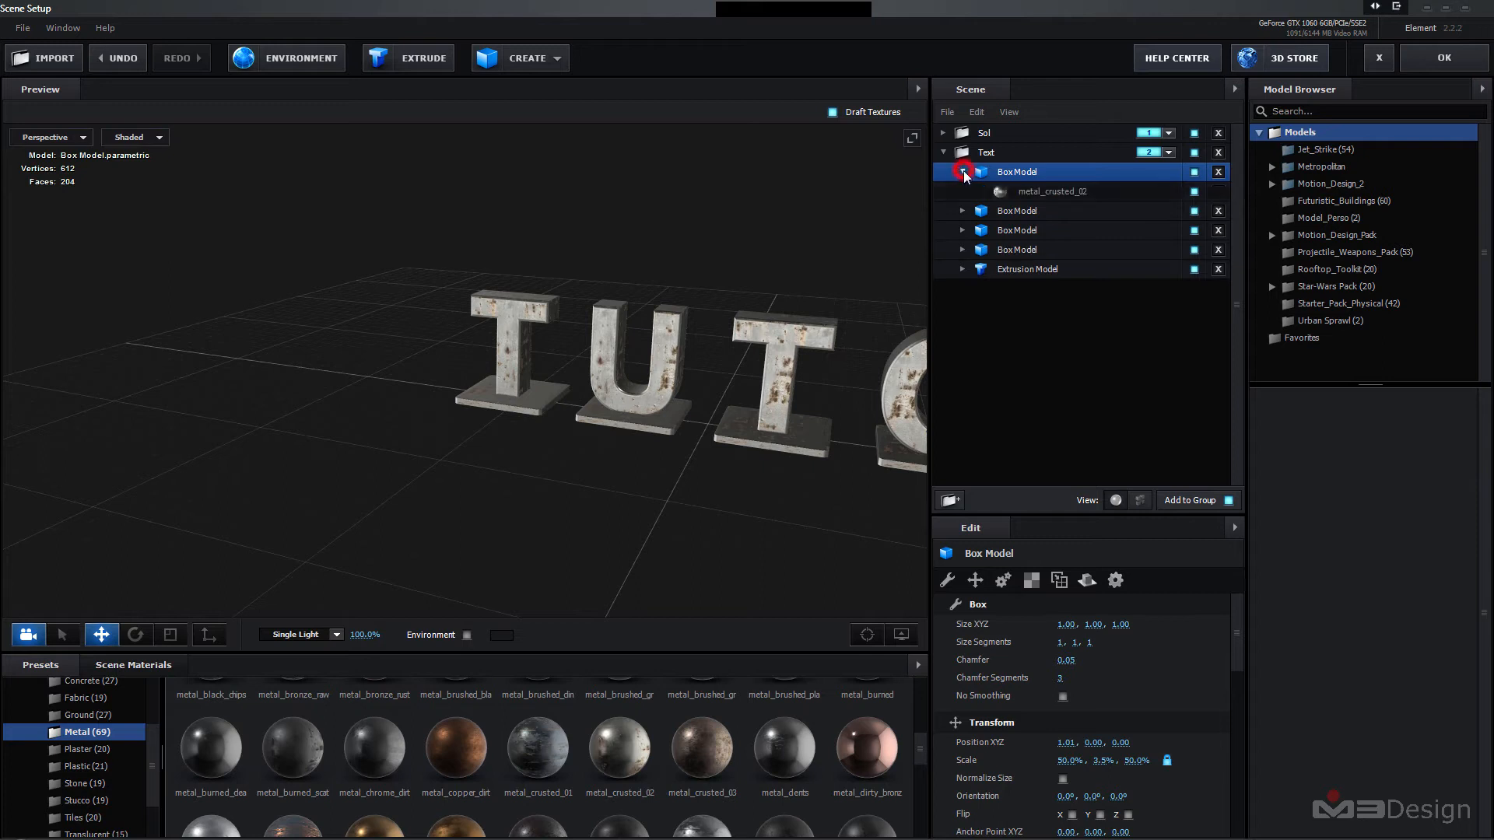
pyautogui.click(963, 172)
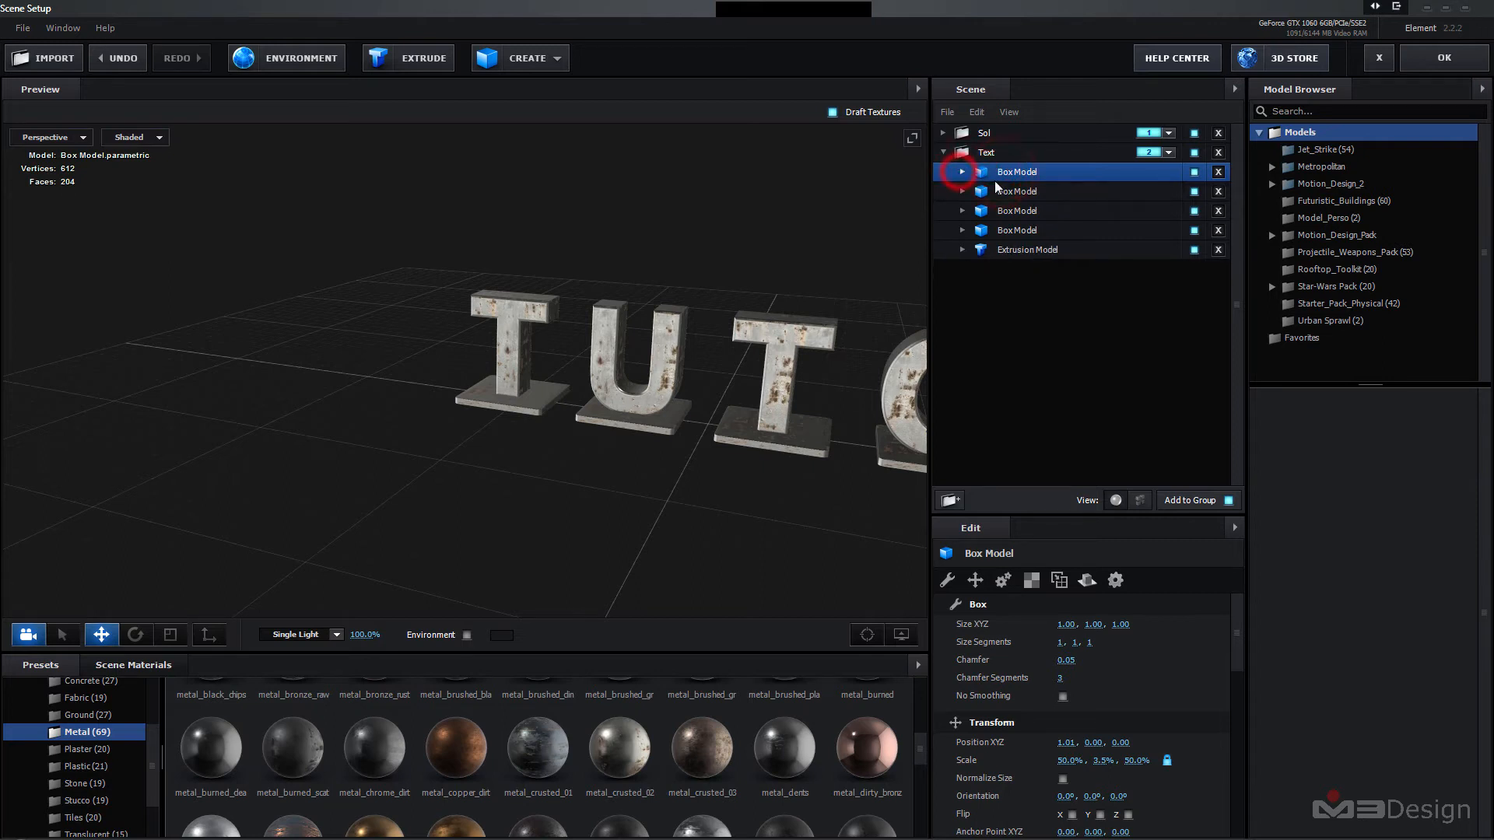
# - Set the Reflect Mode of the first three Box Models in the Text group to Mirror Surface
pyautogui.moveTo(1237, 636); pyautogui.dragTo(1239, 739)
pyautogui.click(1136, 713)
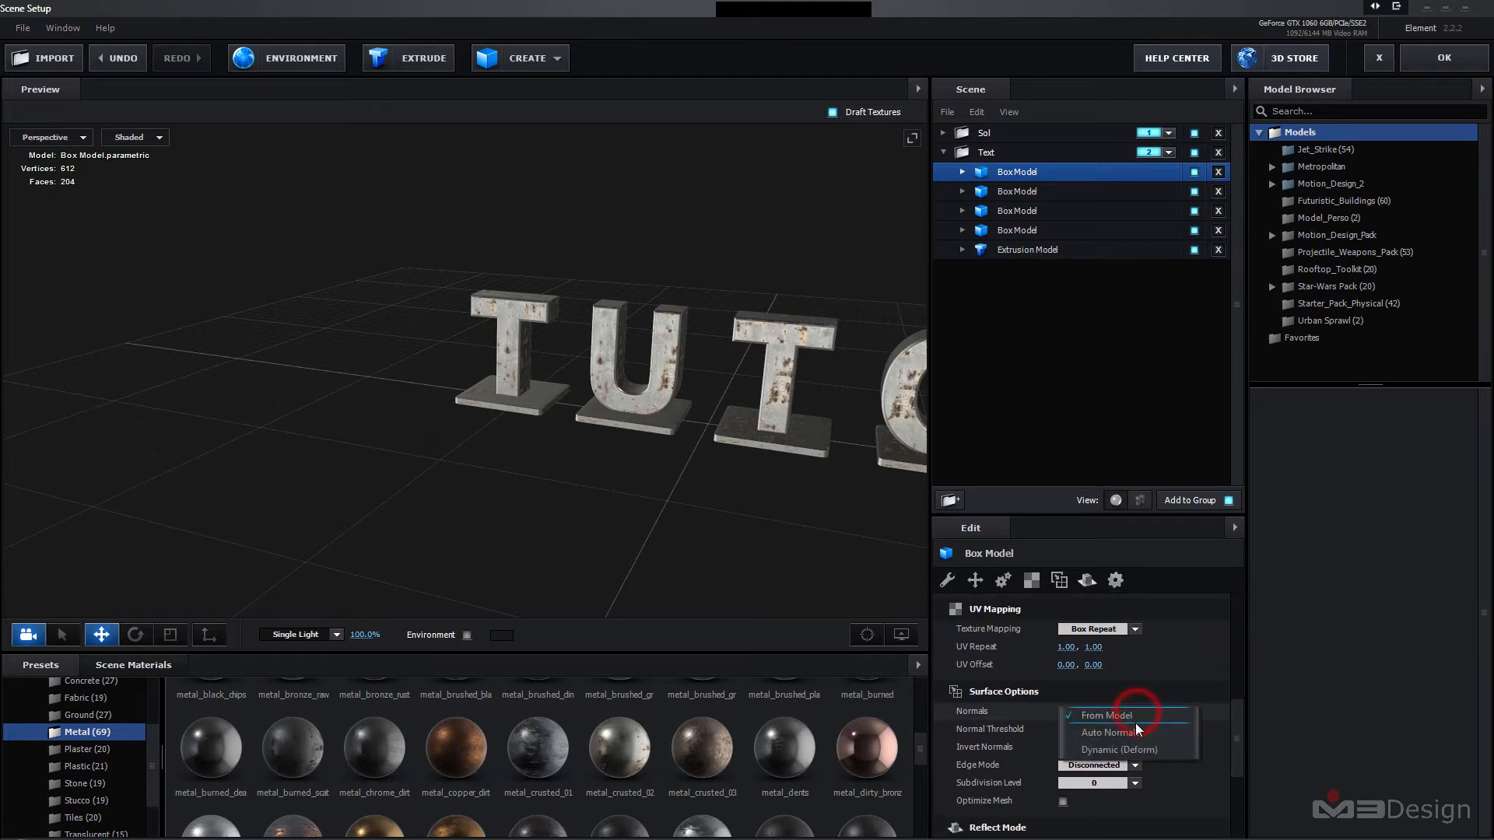
pyautogui.click(1042, 693)
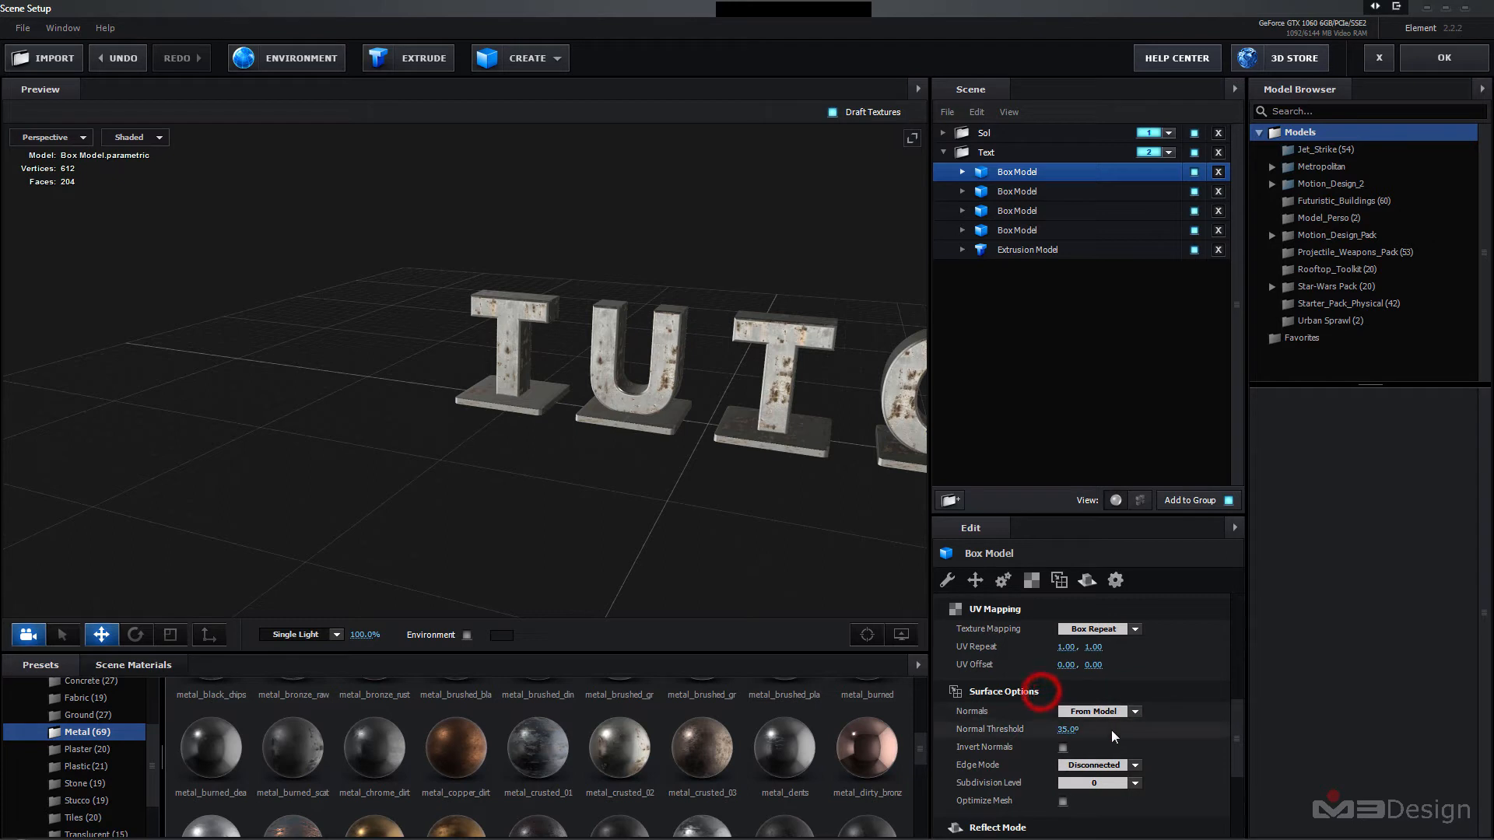
pyautogui.scroll(-3, 1081, 696)
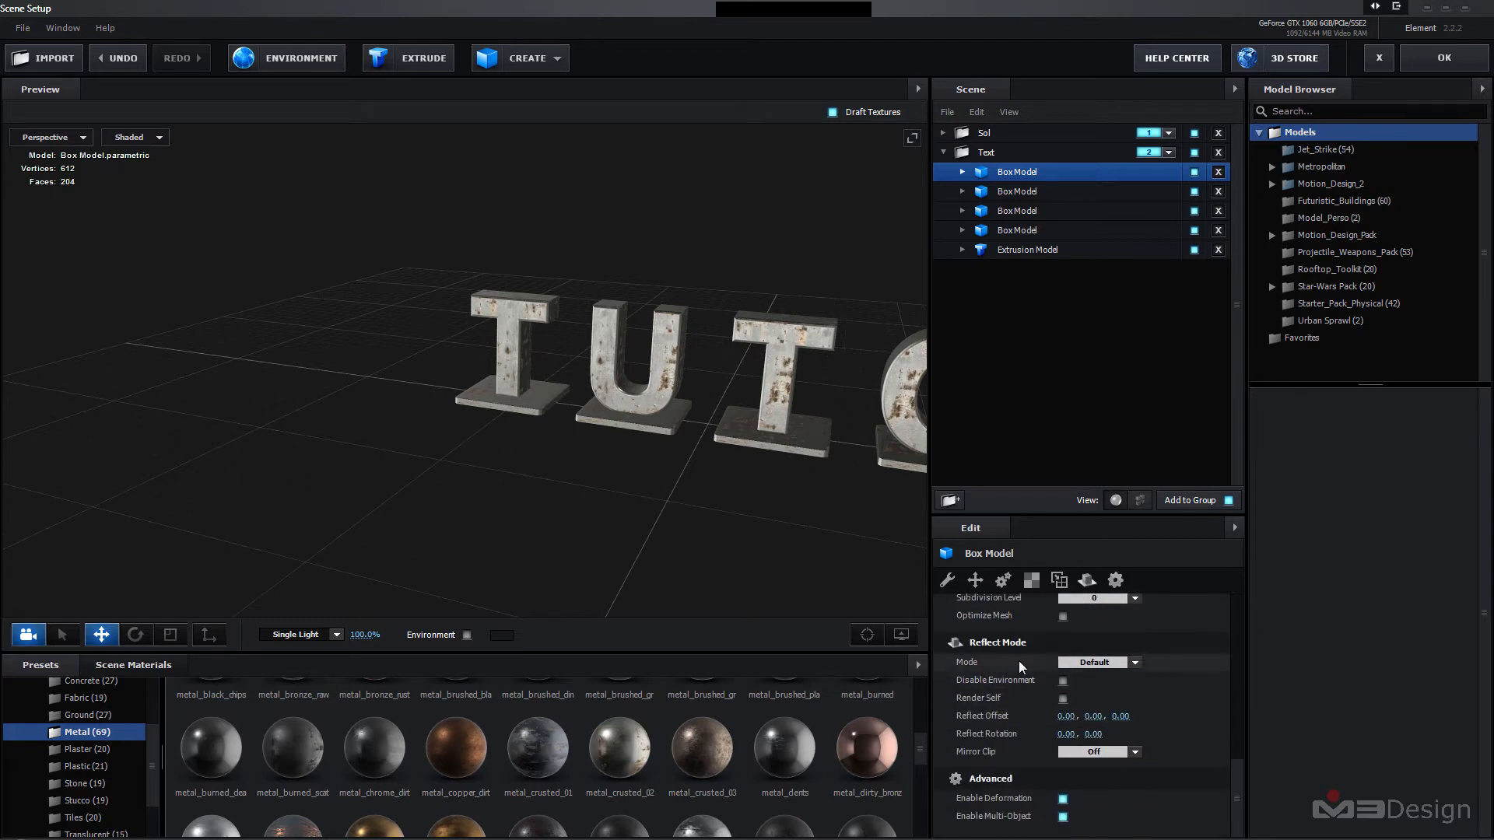
pyautogui.click(1135, 663)
pyautogui.click(1130, 701)
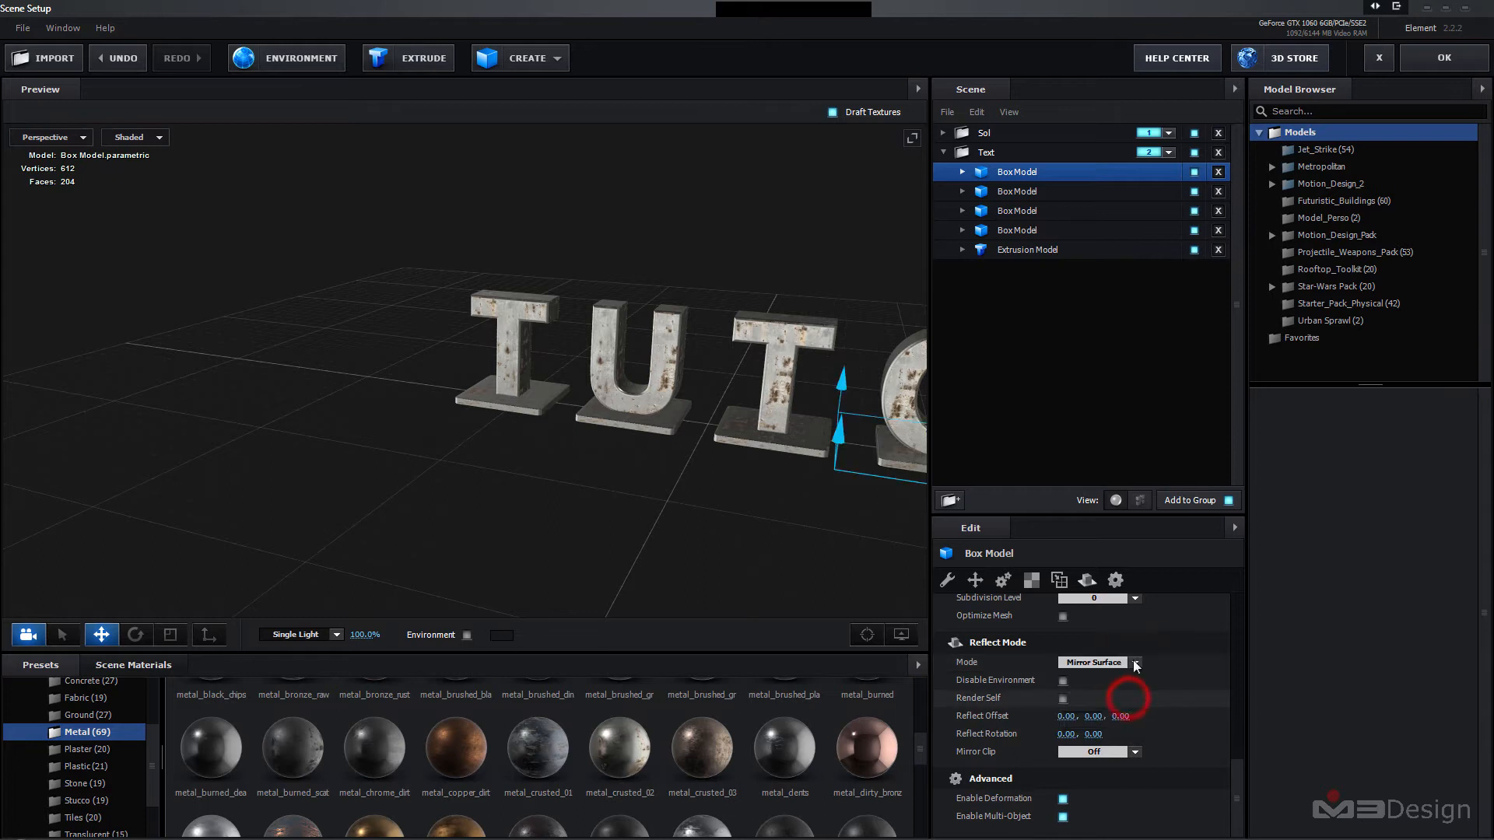
pyautogui.click(1009, 193)
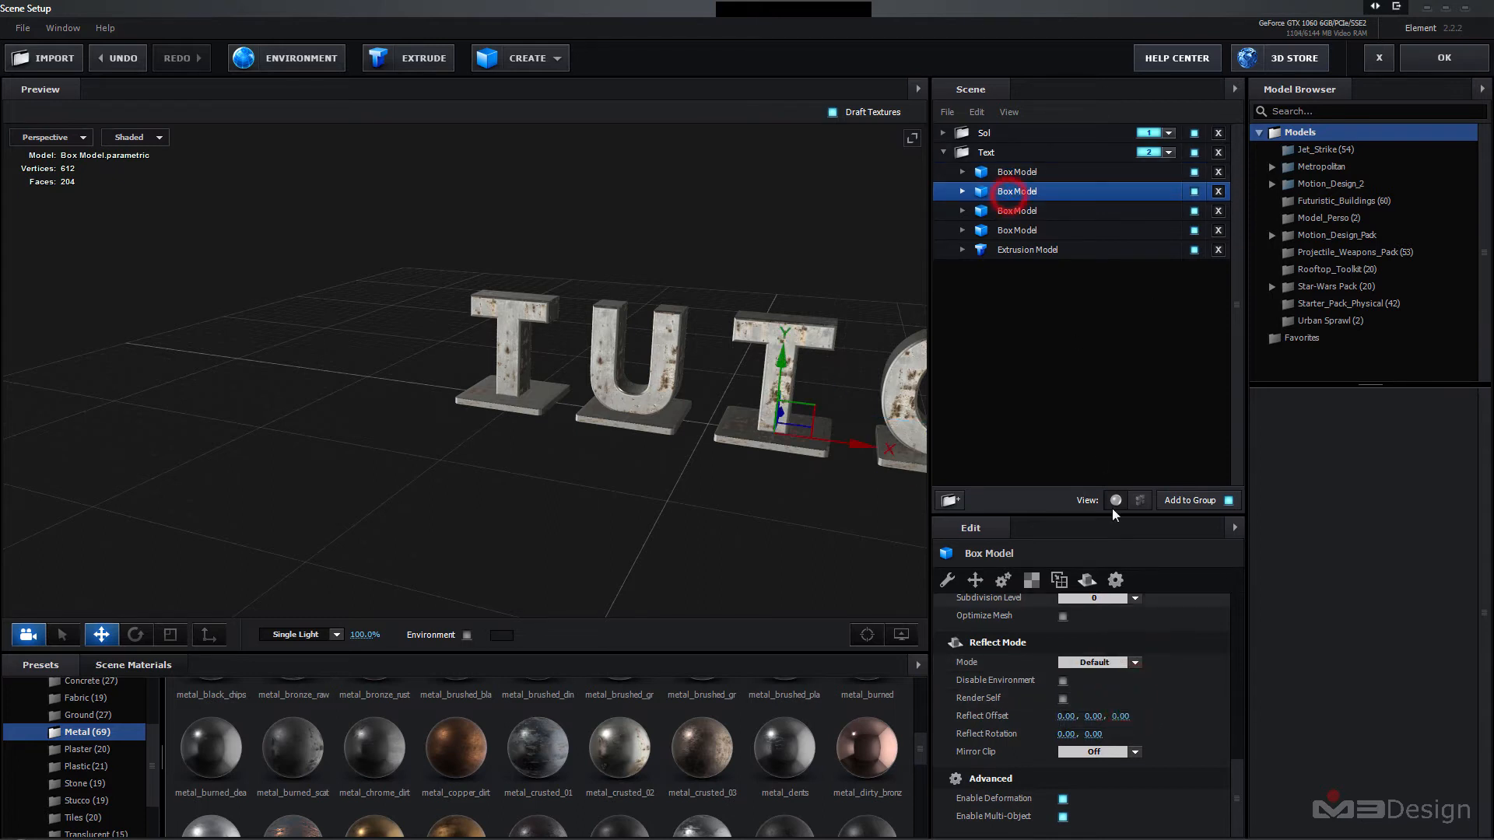
pyautogui.click(1135, 663)
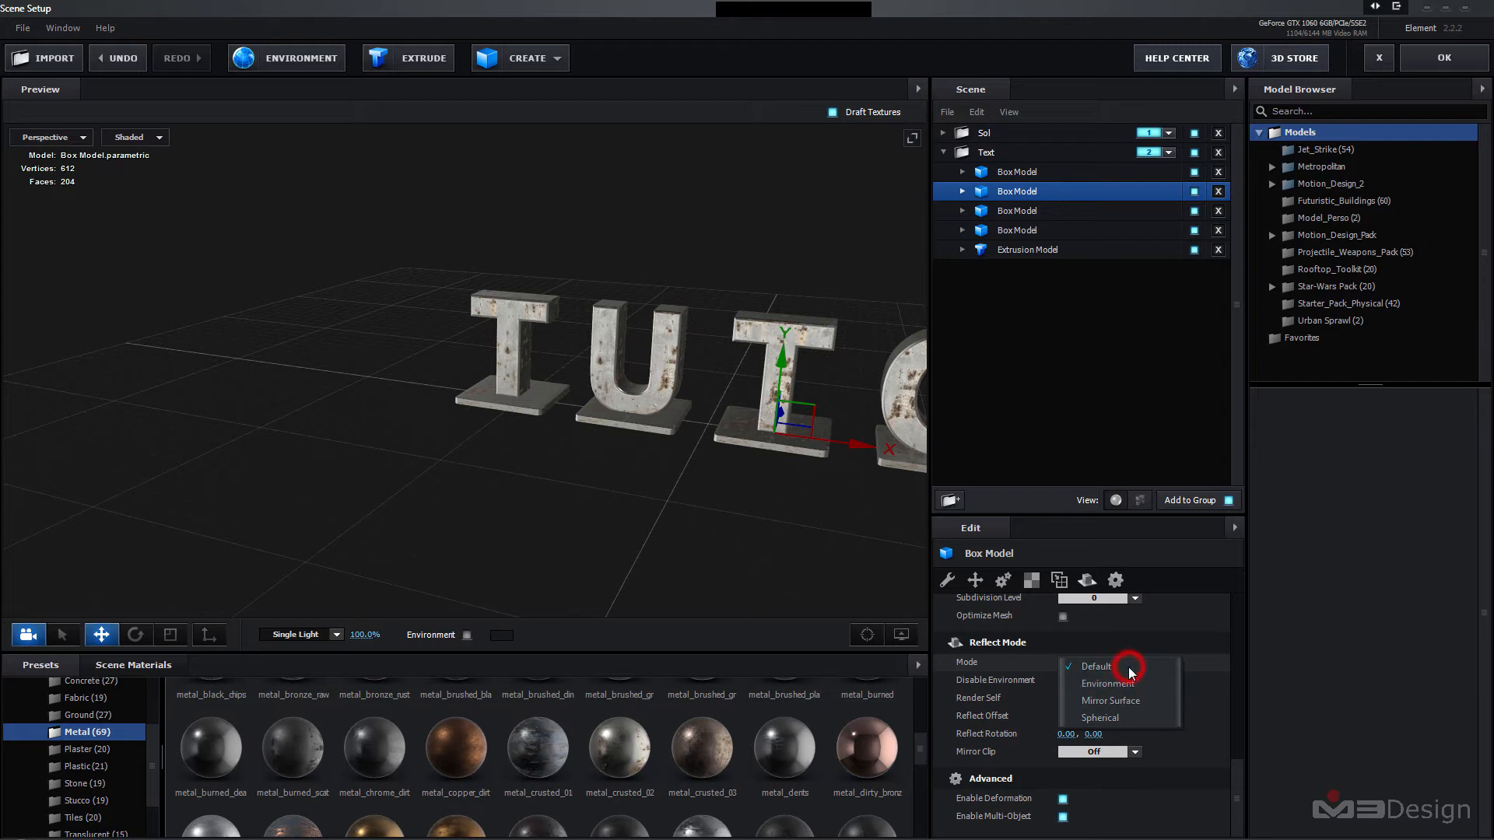
pyautogui.click(1118, 701)
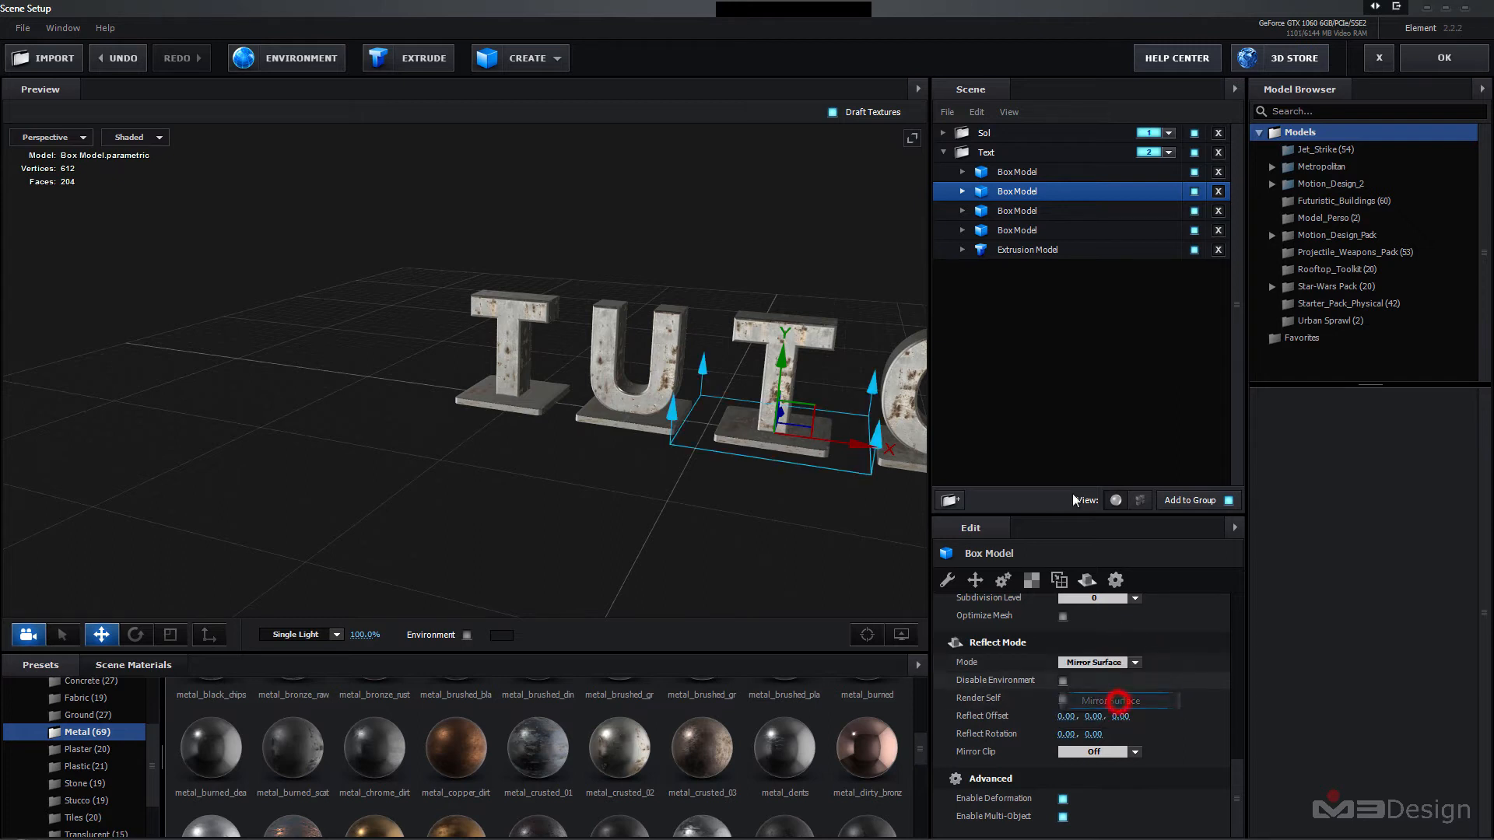
pyautogui.click(1020, 210)
pyautogui.click(1135, 663)
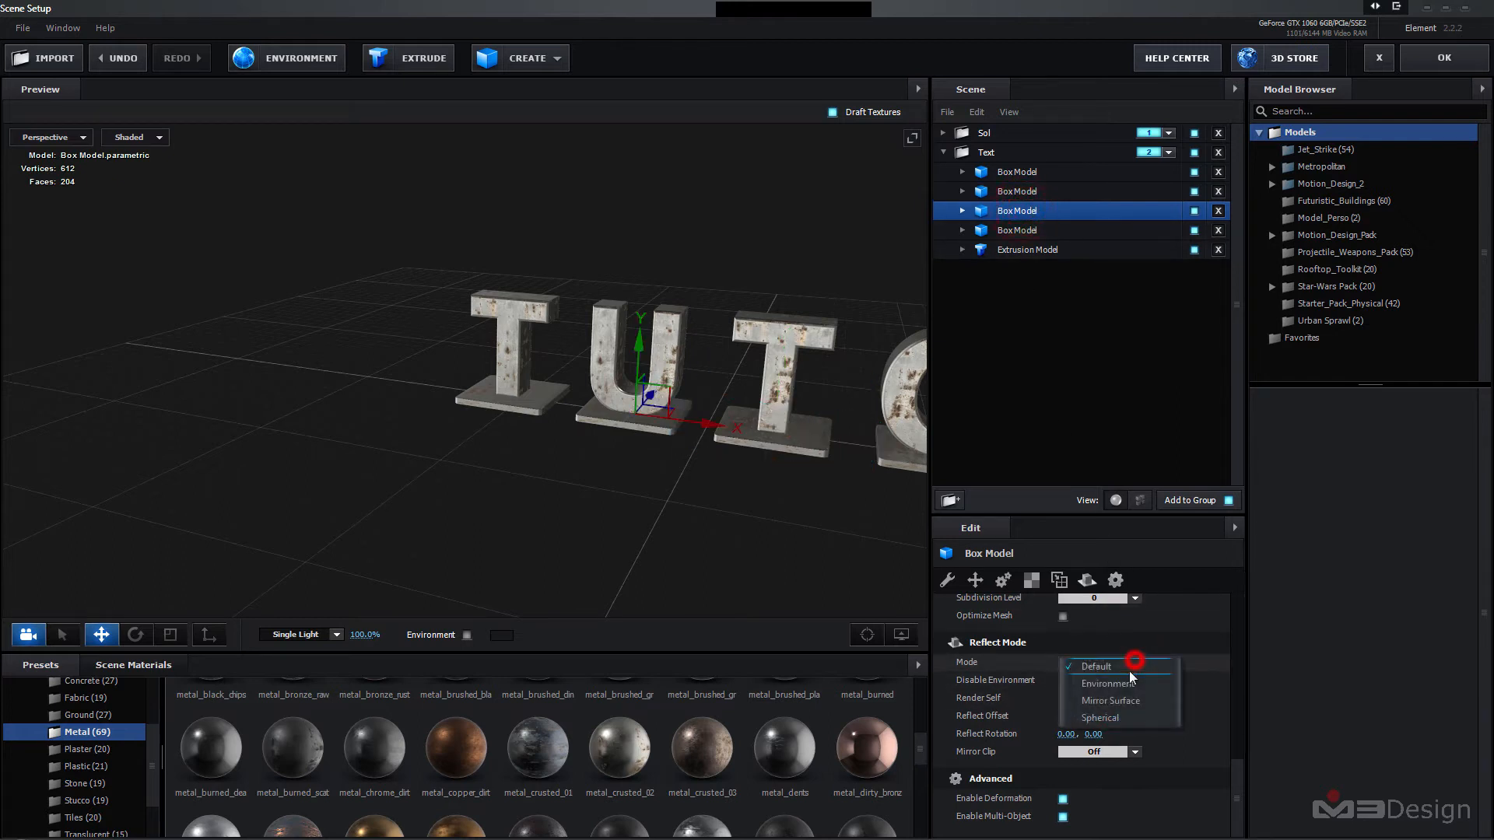
pyautogui.click(1115, 700)
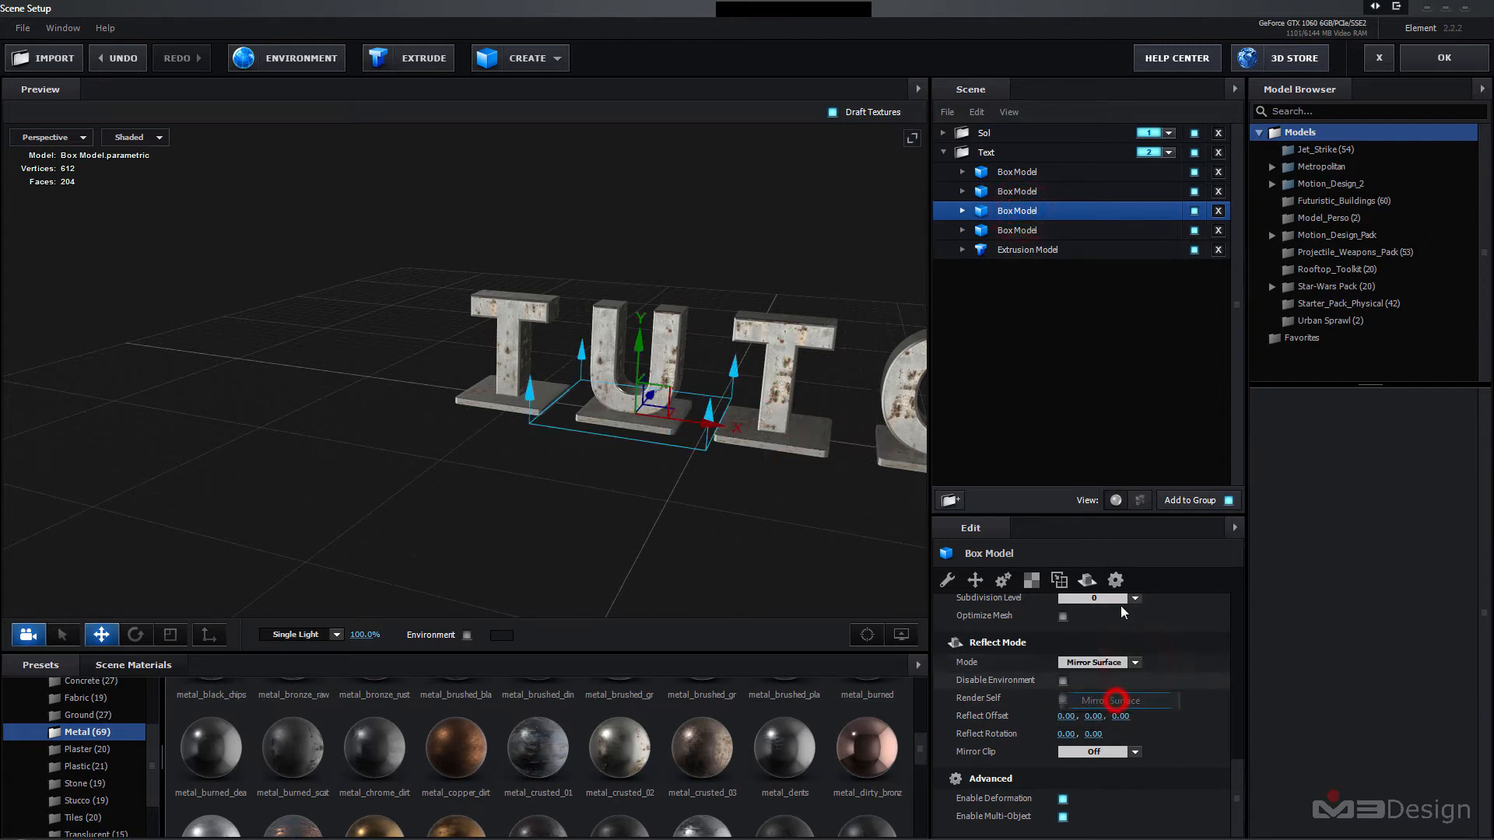
# - Set the Reflect Mode of the last Box Model in the Text group to Mirror Surface and apply the scene setup
pyautogui.click(1024, 230)
pyautogui.click(1134, 663)
pyautogui.click(1133, 663)
pyautogui.click(1133, 663)
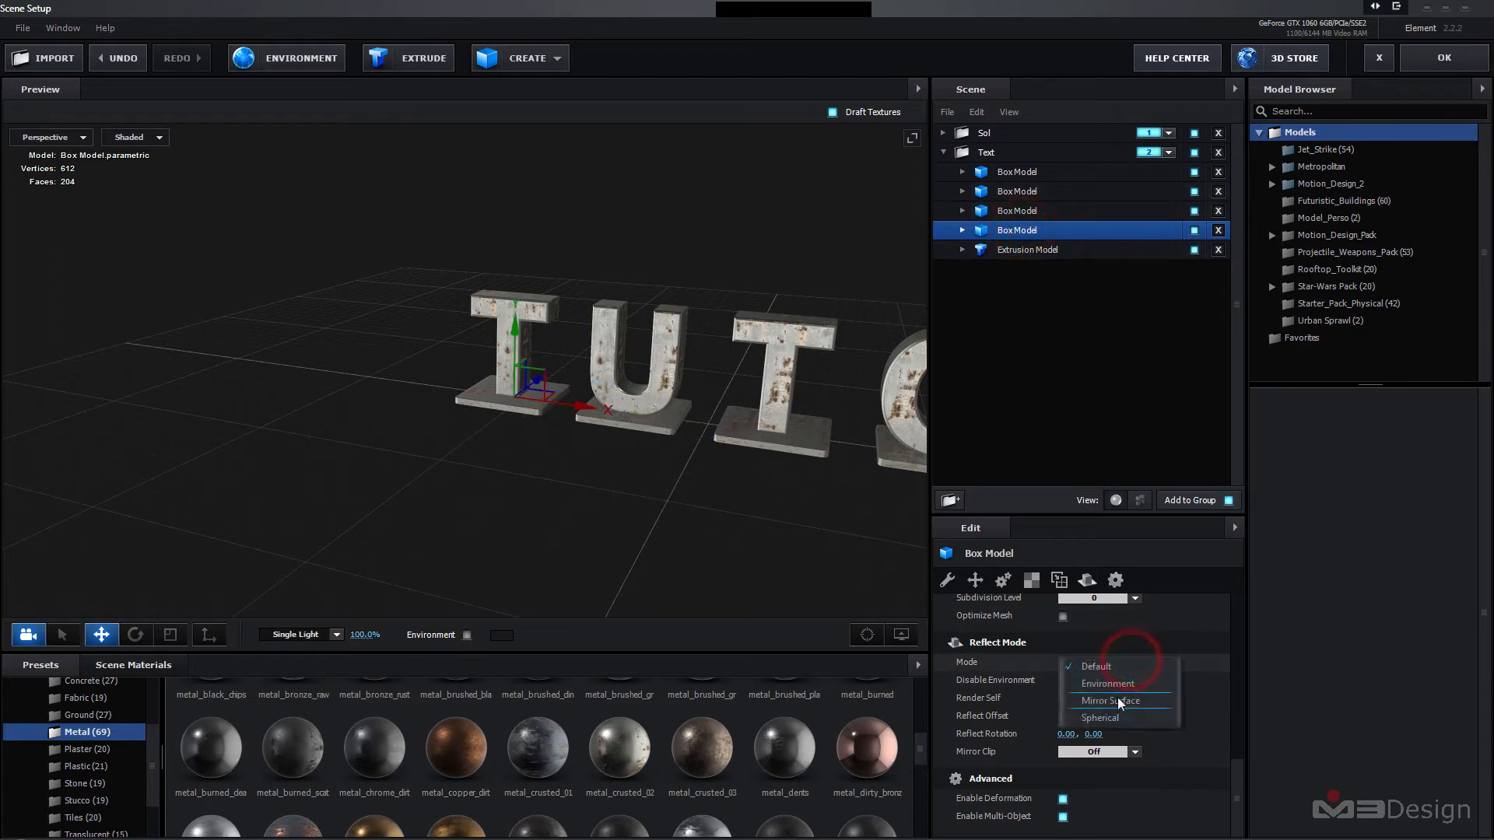
pyautogui.click(1120, 701)
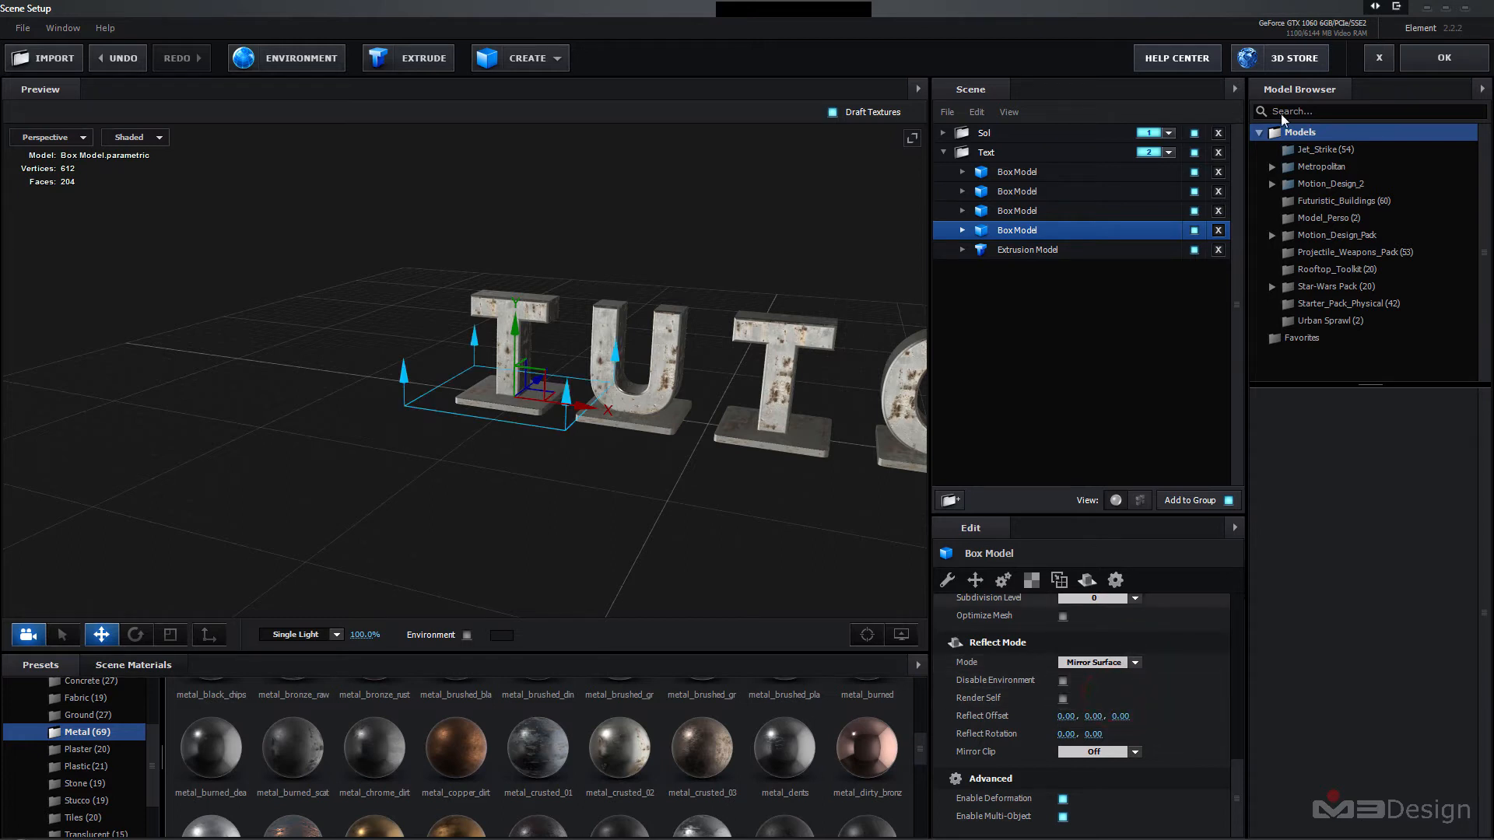
pyautogui.click(1436, 56)
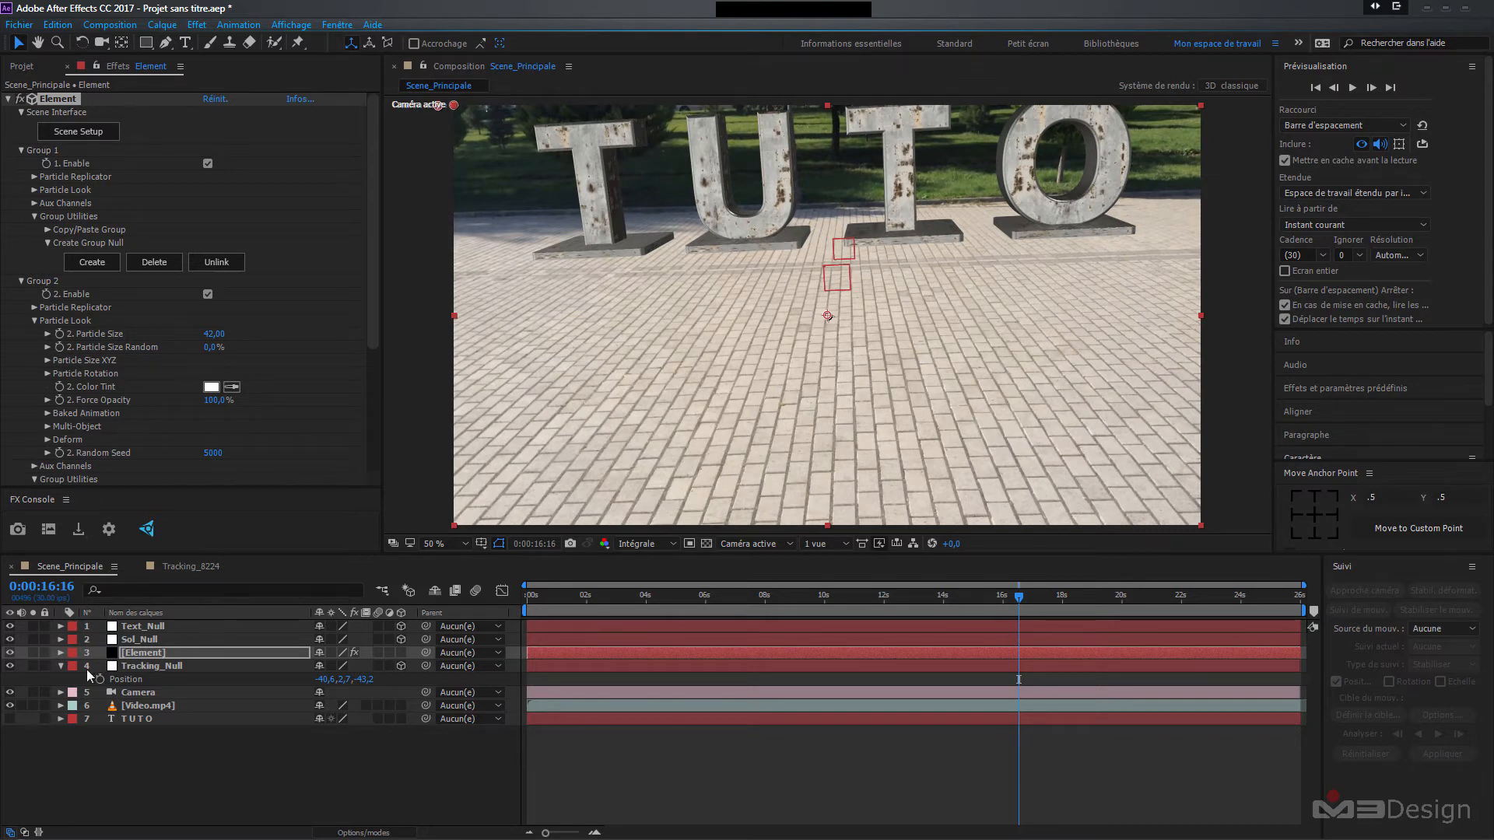
# - Move Text_Null farther back in the scene and check the text's placement at 0:00:04:28
pyautogui.click(143, 628)
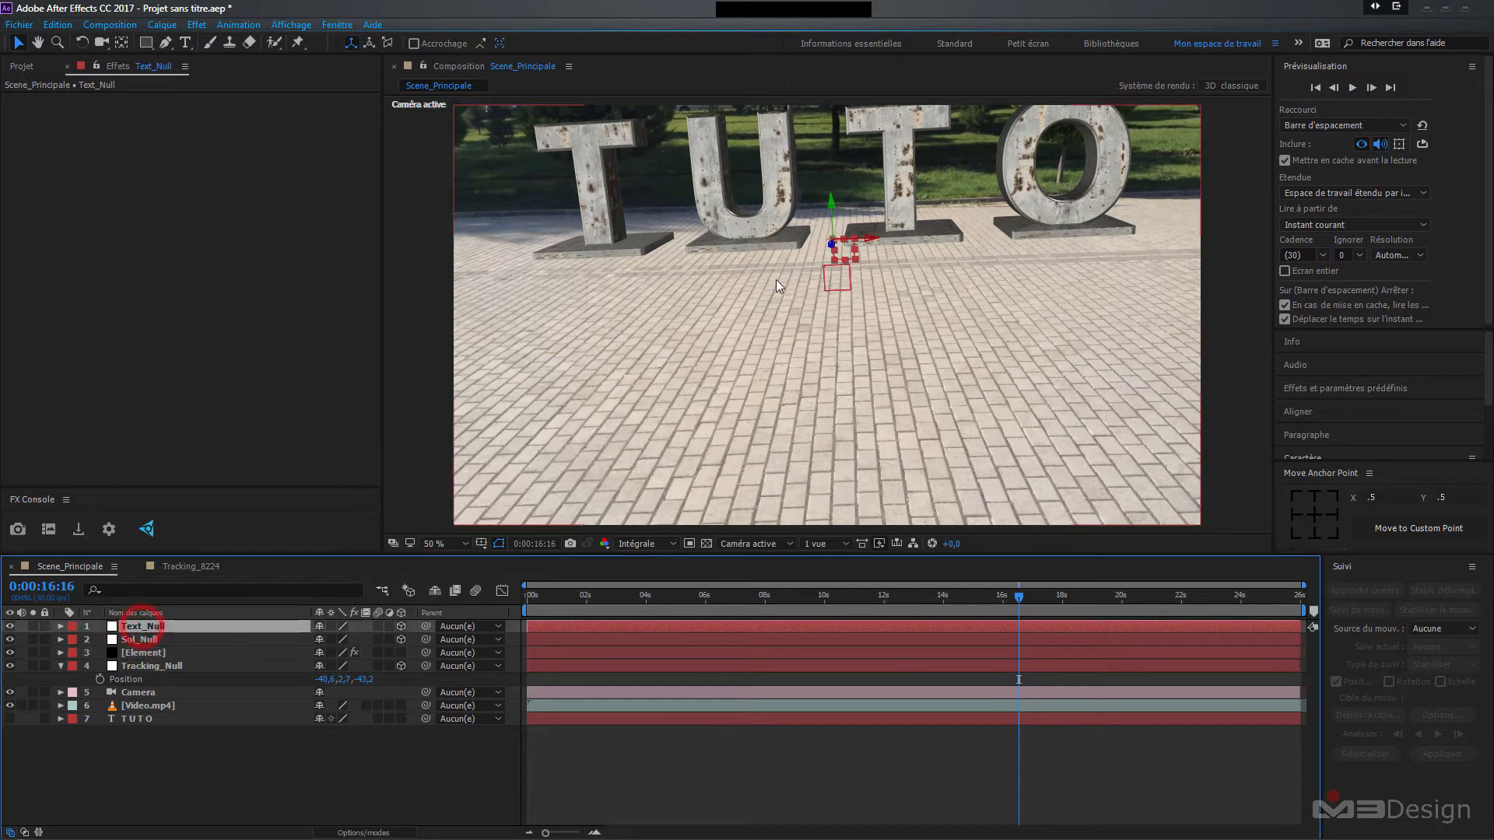
pyautogui.moveTo(831, 249); pyautogui.dragTo(850, 178)
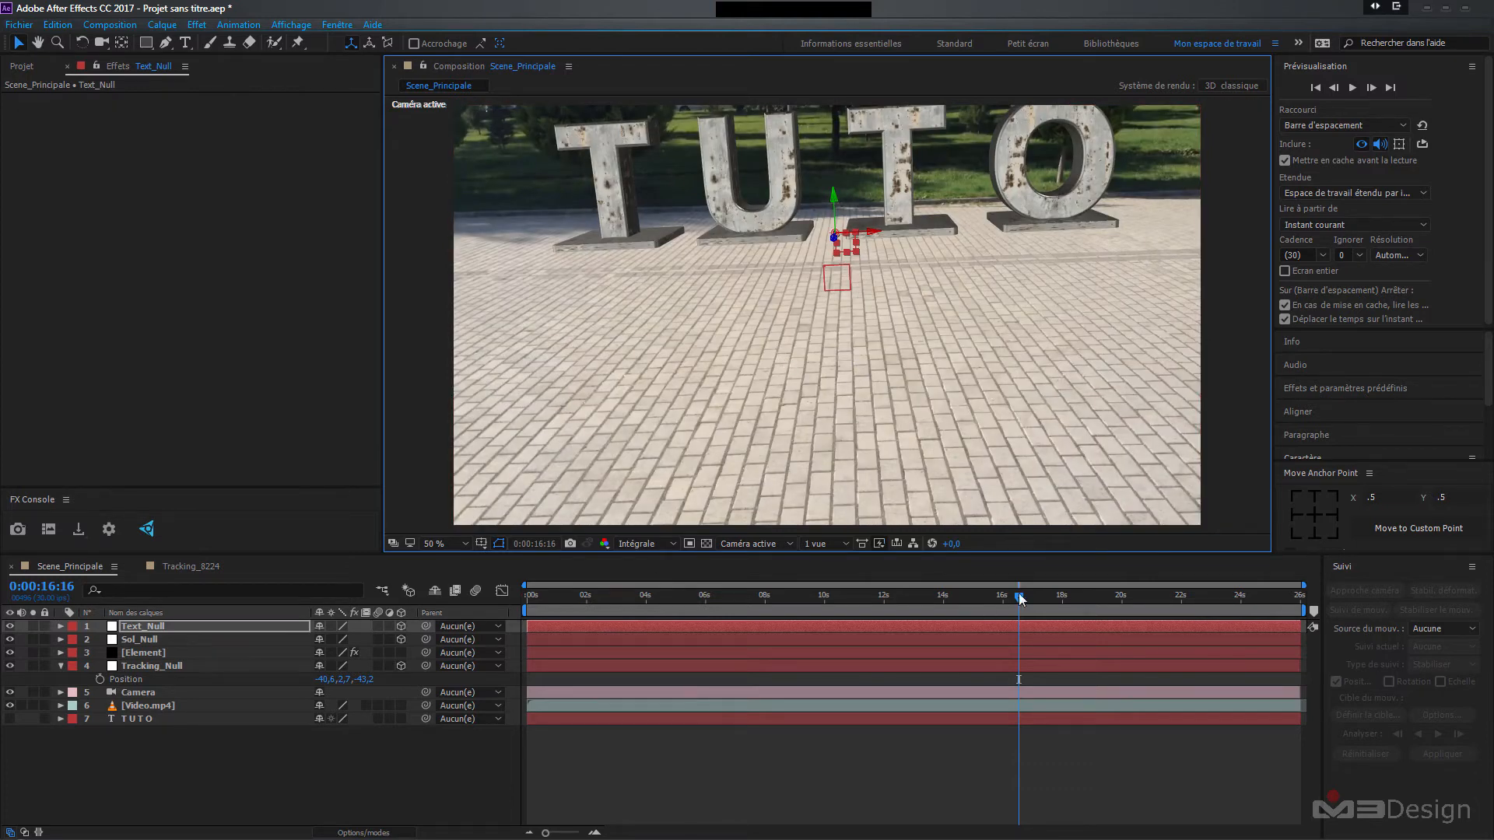
pyautogui.moveTo(1019, 595); pyautogui.dragTo(675, 595)
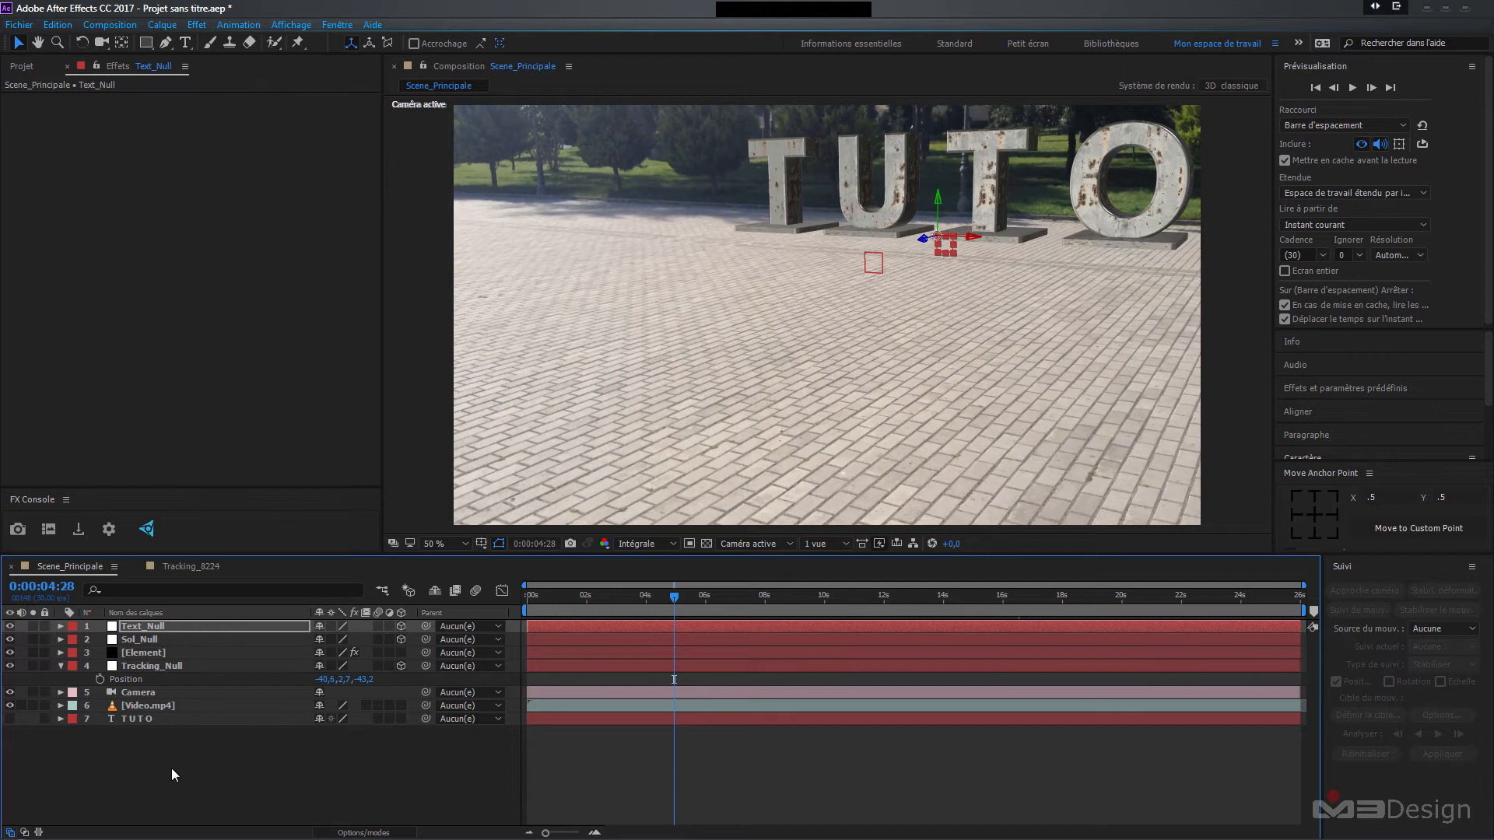
pyautogui.click(142, 787)
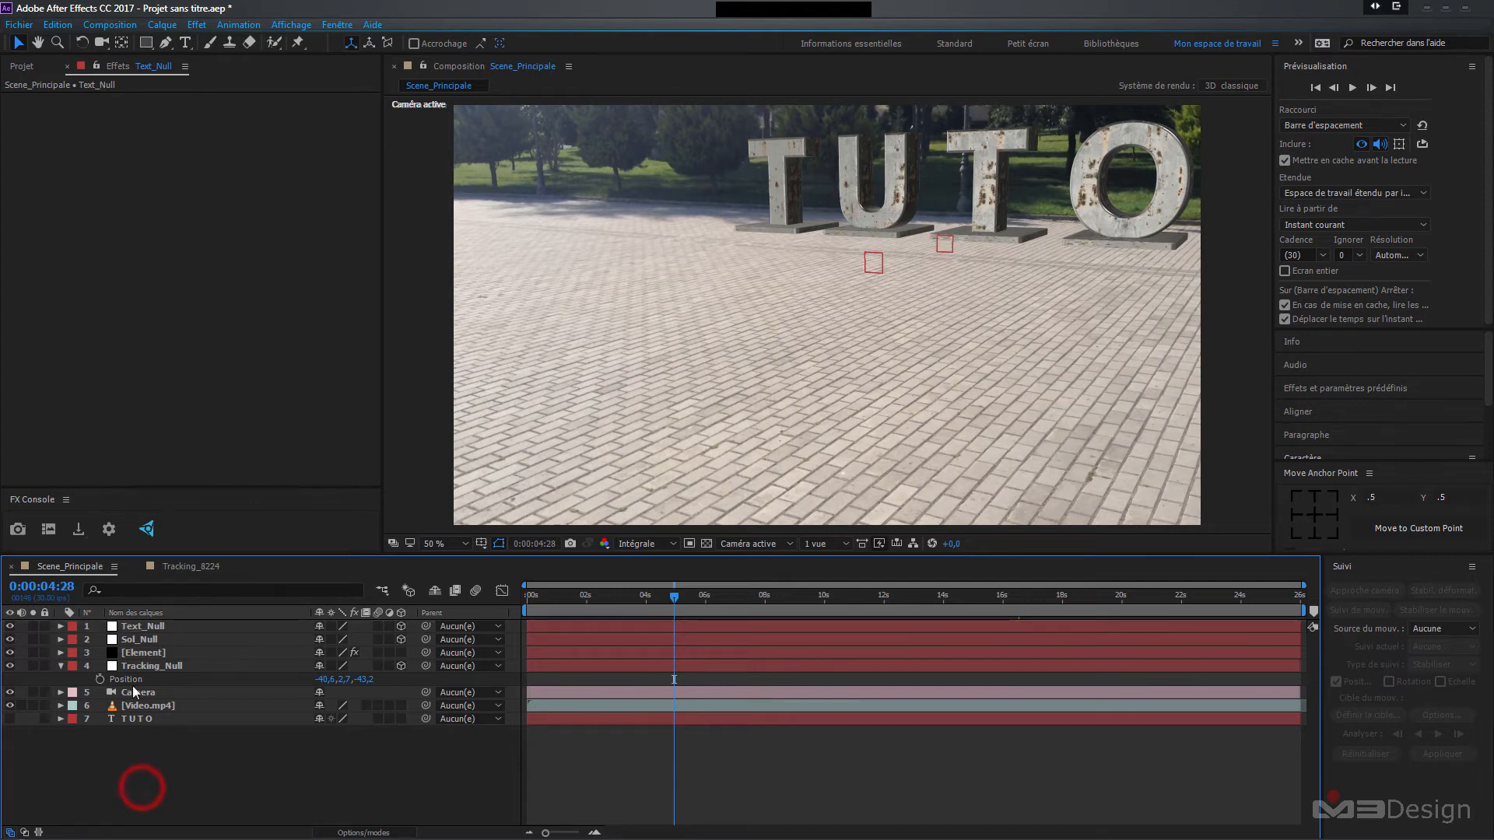
# - Enable ambient occlusion in the Render Settings of the Element layer's effect
pyautogui.click(146, 653)
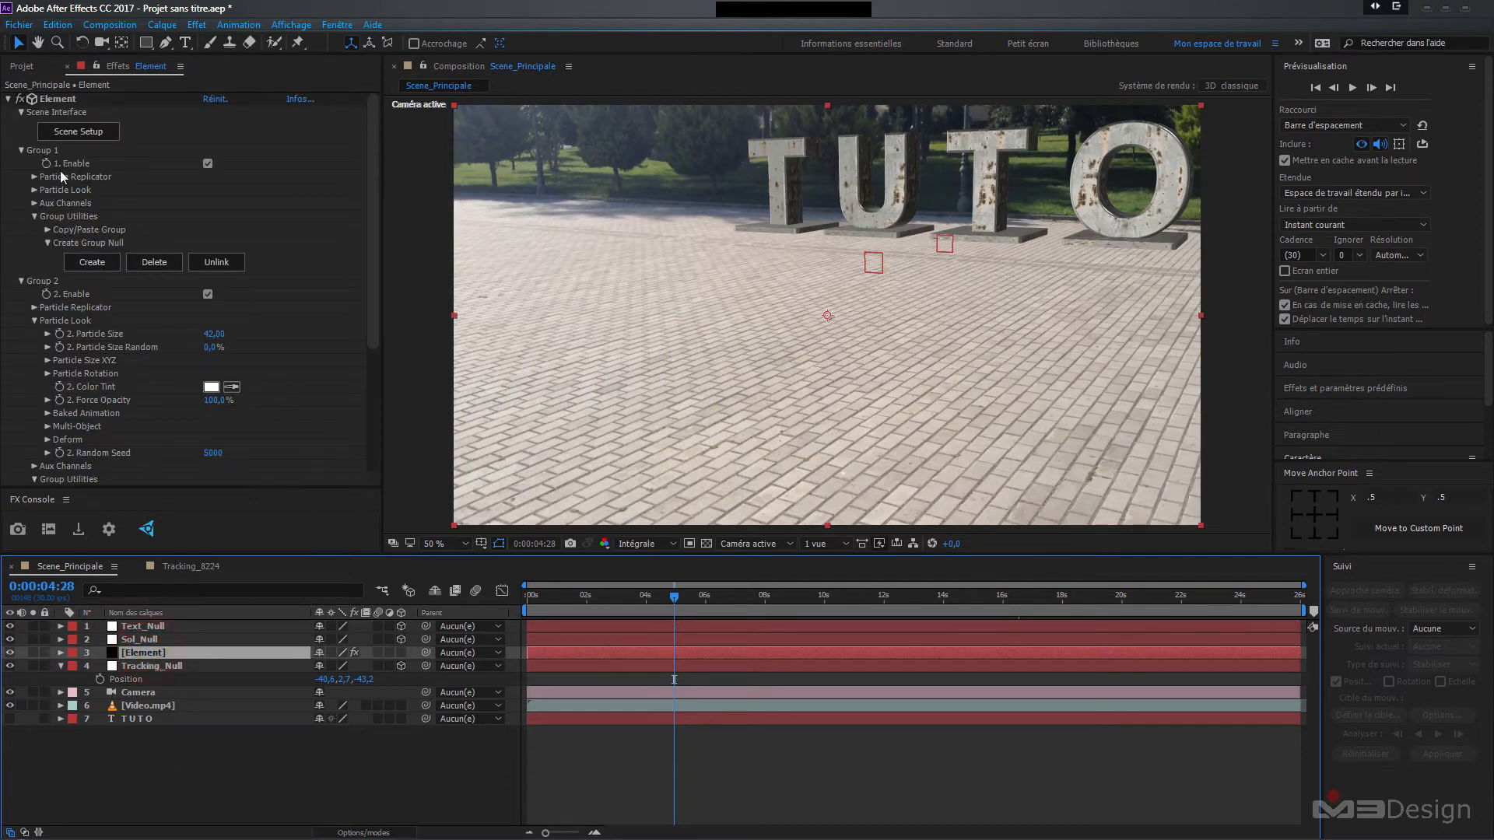
pyautogui.click(21, 151)
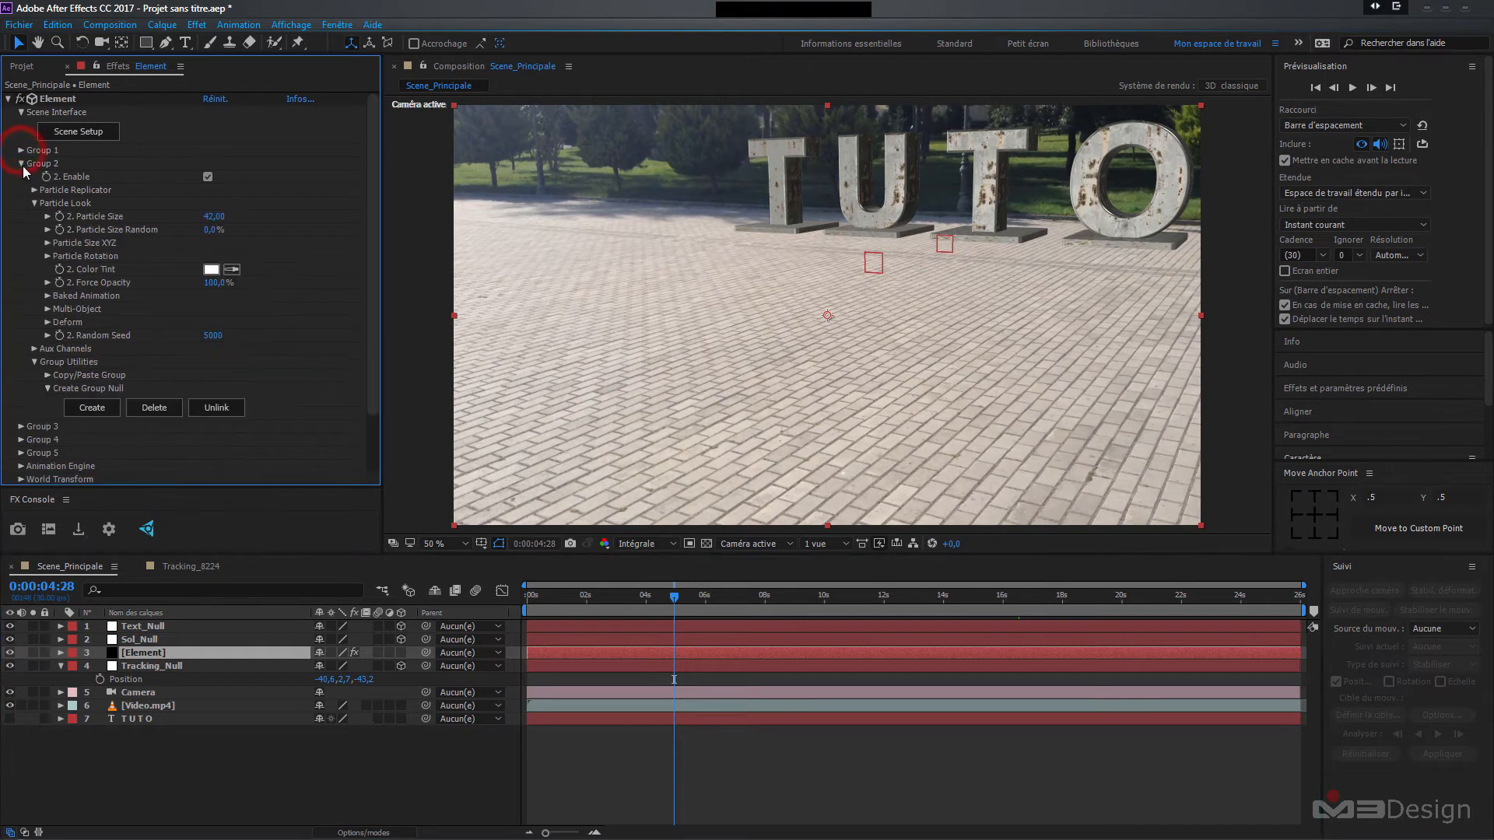
pyautogui.click(21, 163)
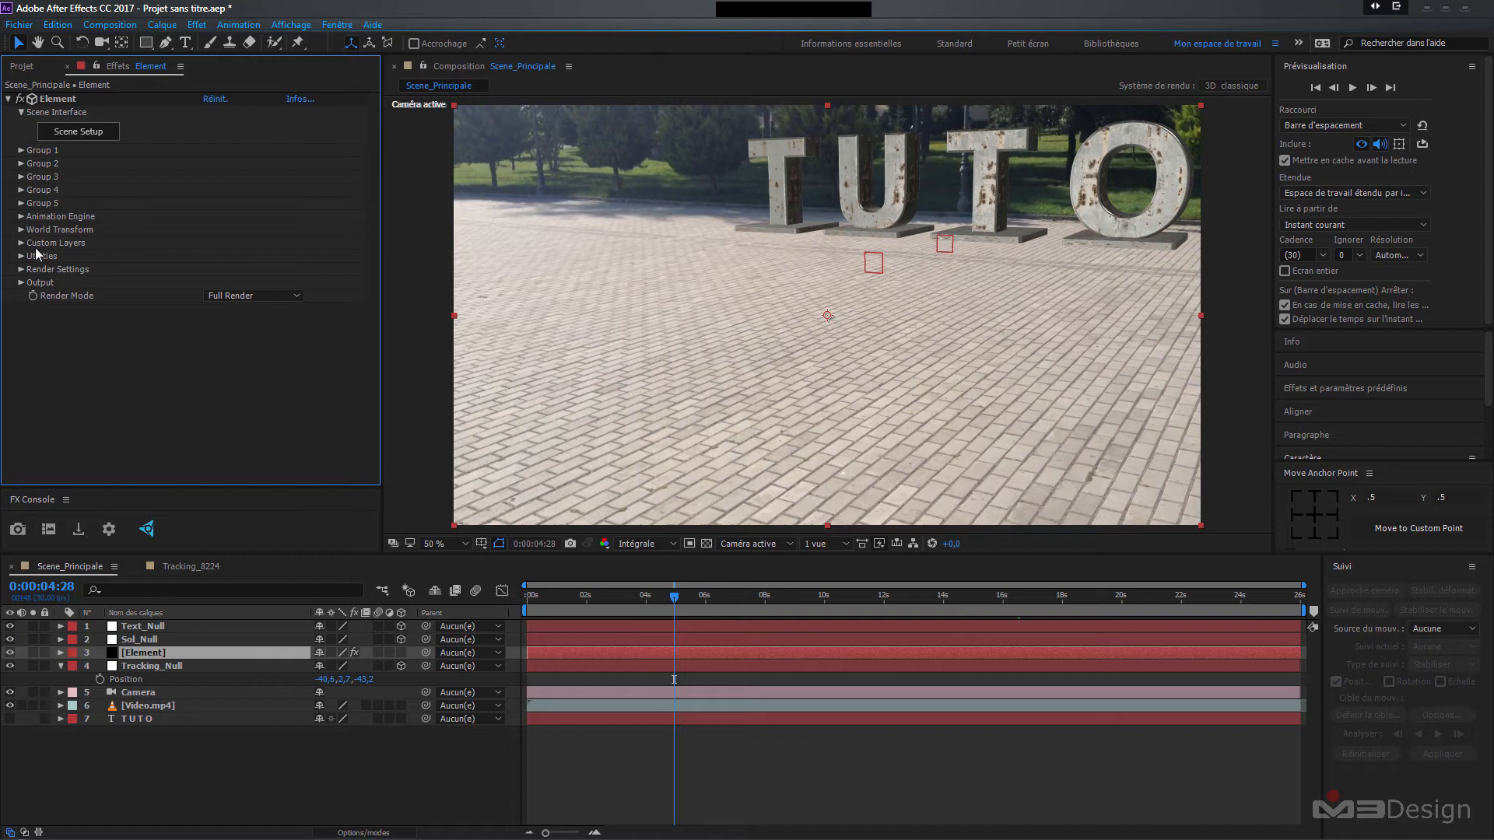
pyautogui.click(22, 269)
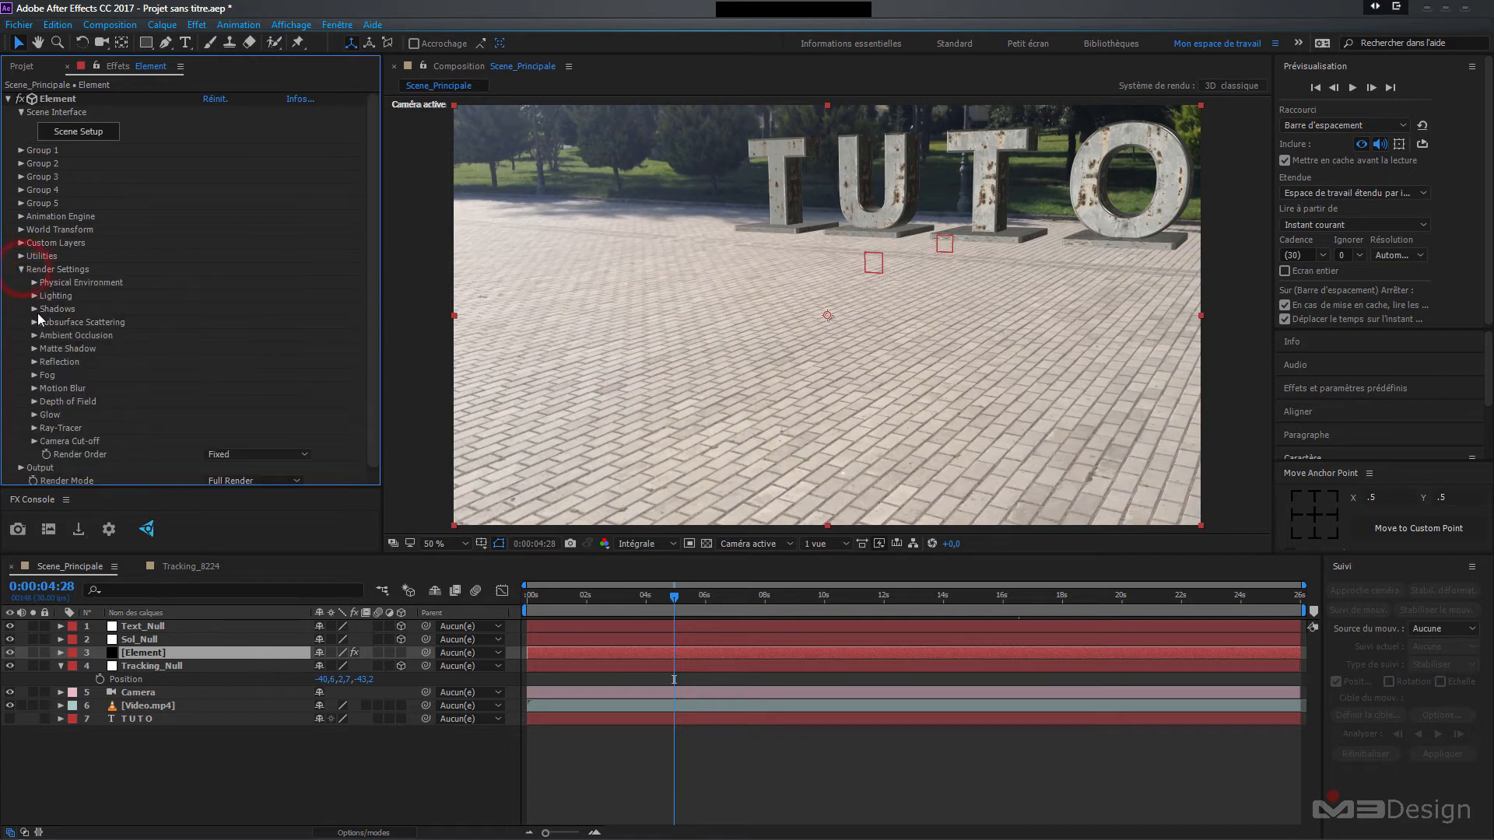
pyautogui.click(32, 338)
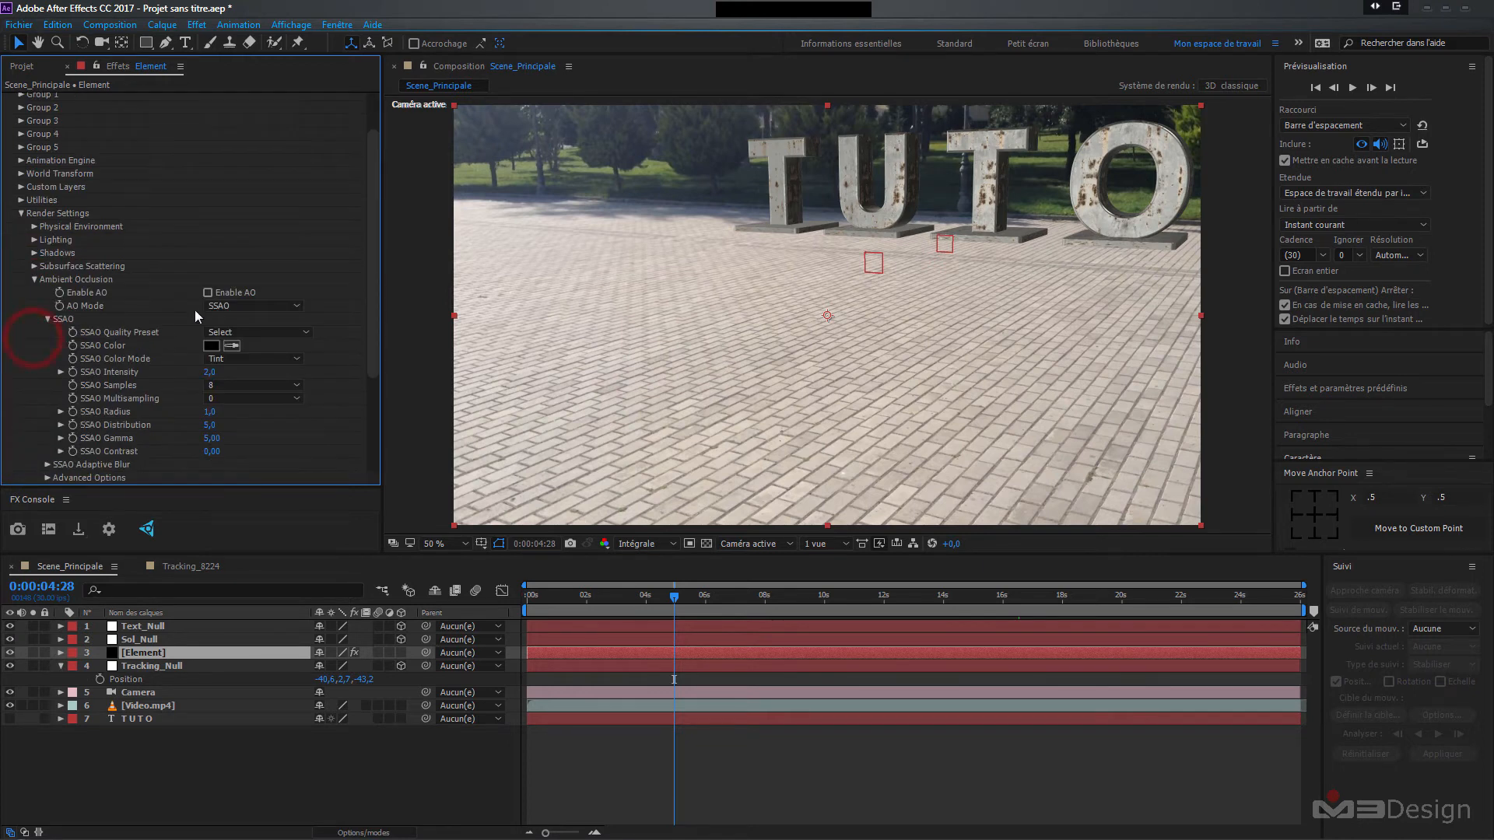
pyautogui.click(208, 293)
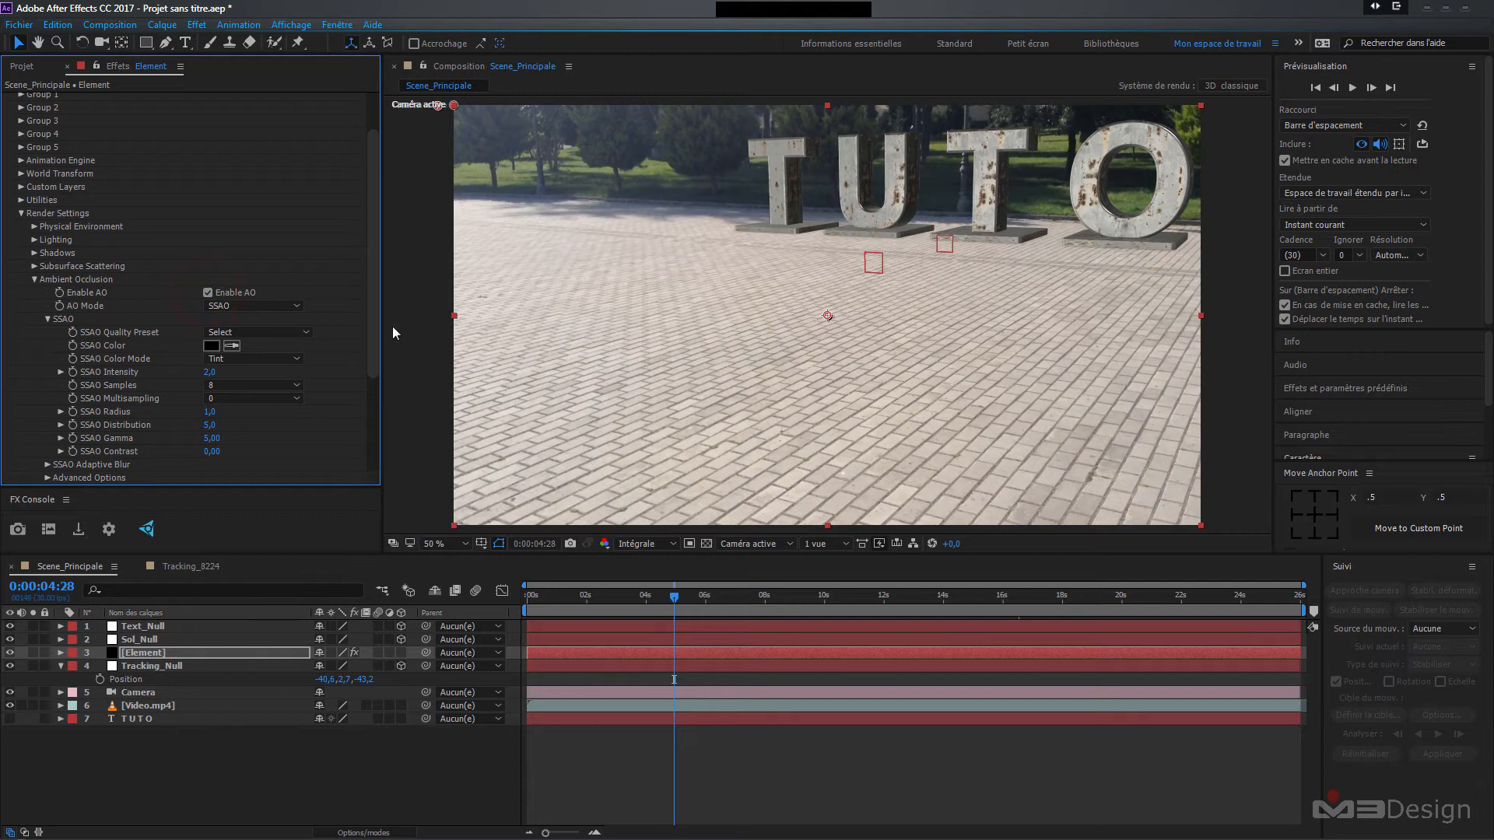
# - Try the Ray-Traced mode for the ambient occlusion and switch back to SSAO
pyautogui.click(231, 306)
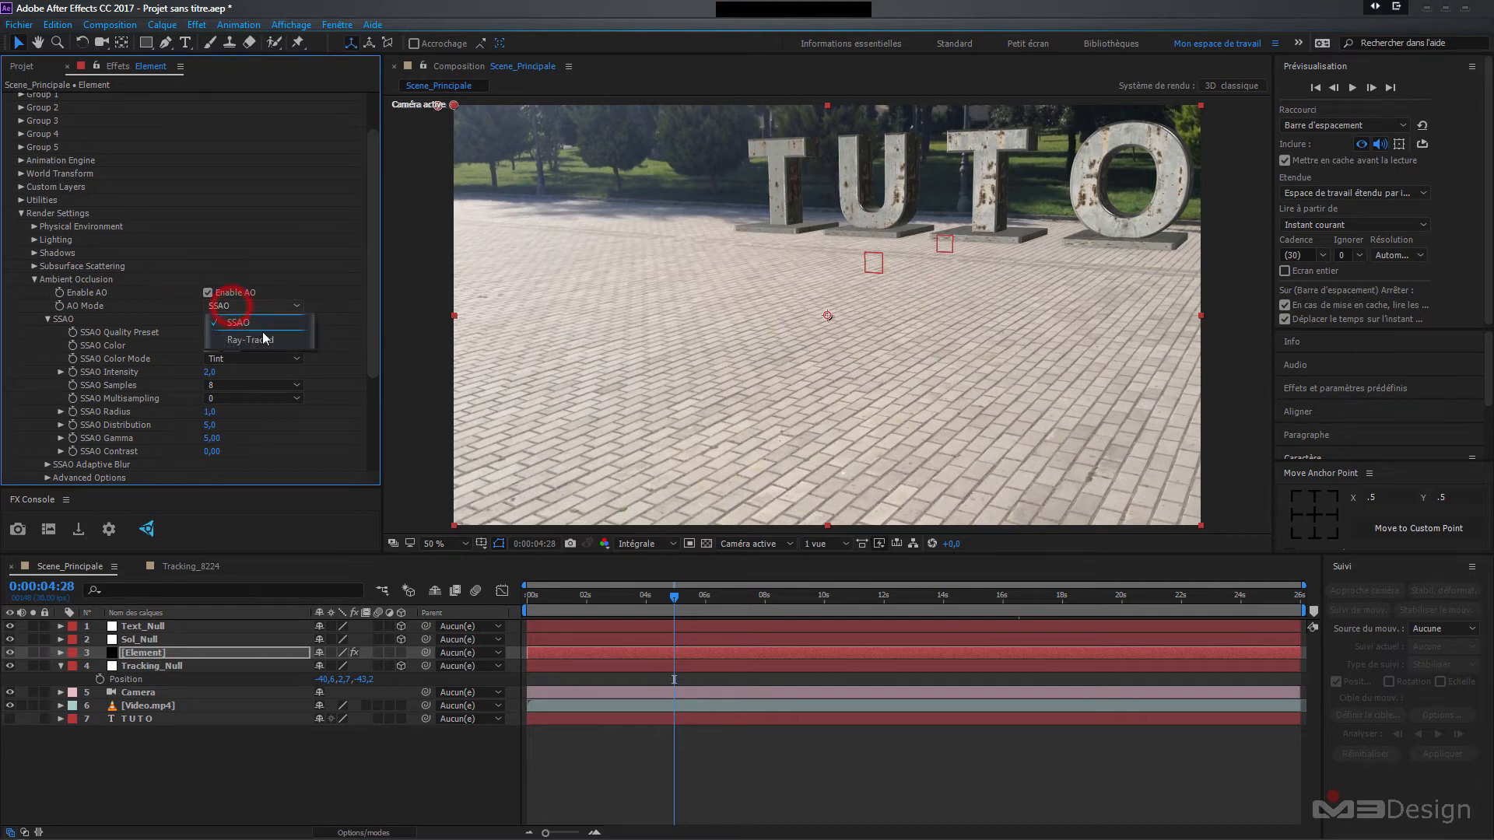
pyautogui.click(250, 340)
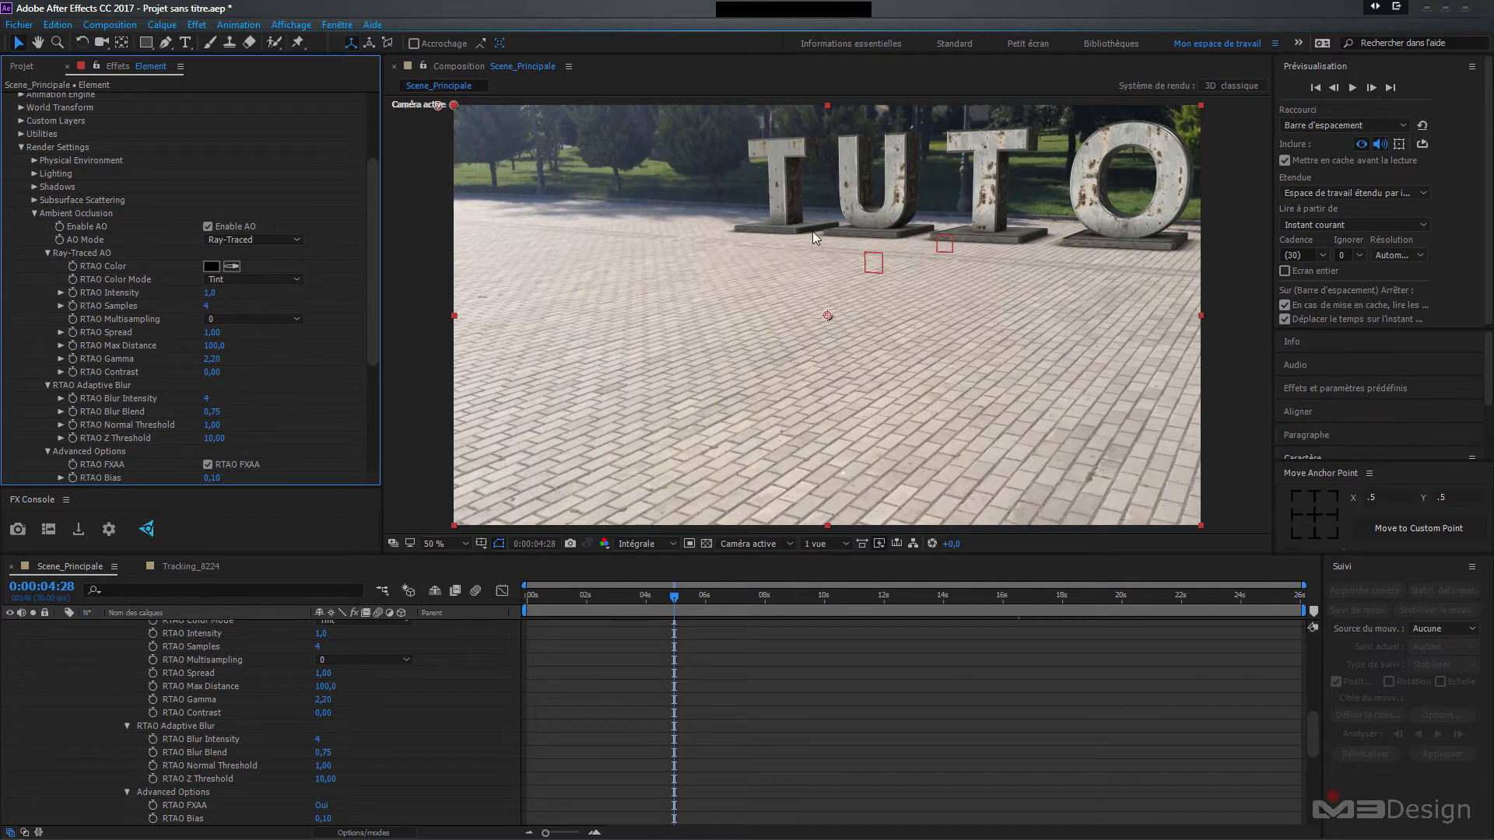
pyautogui.click(245, 246)
pyautogui.click(244, 260)
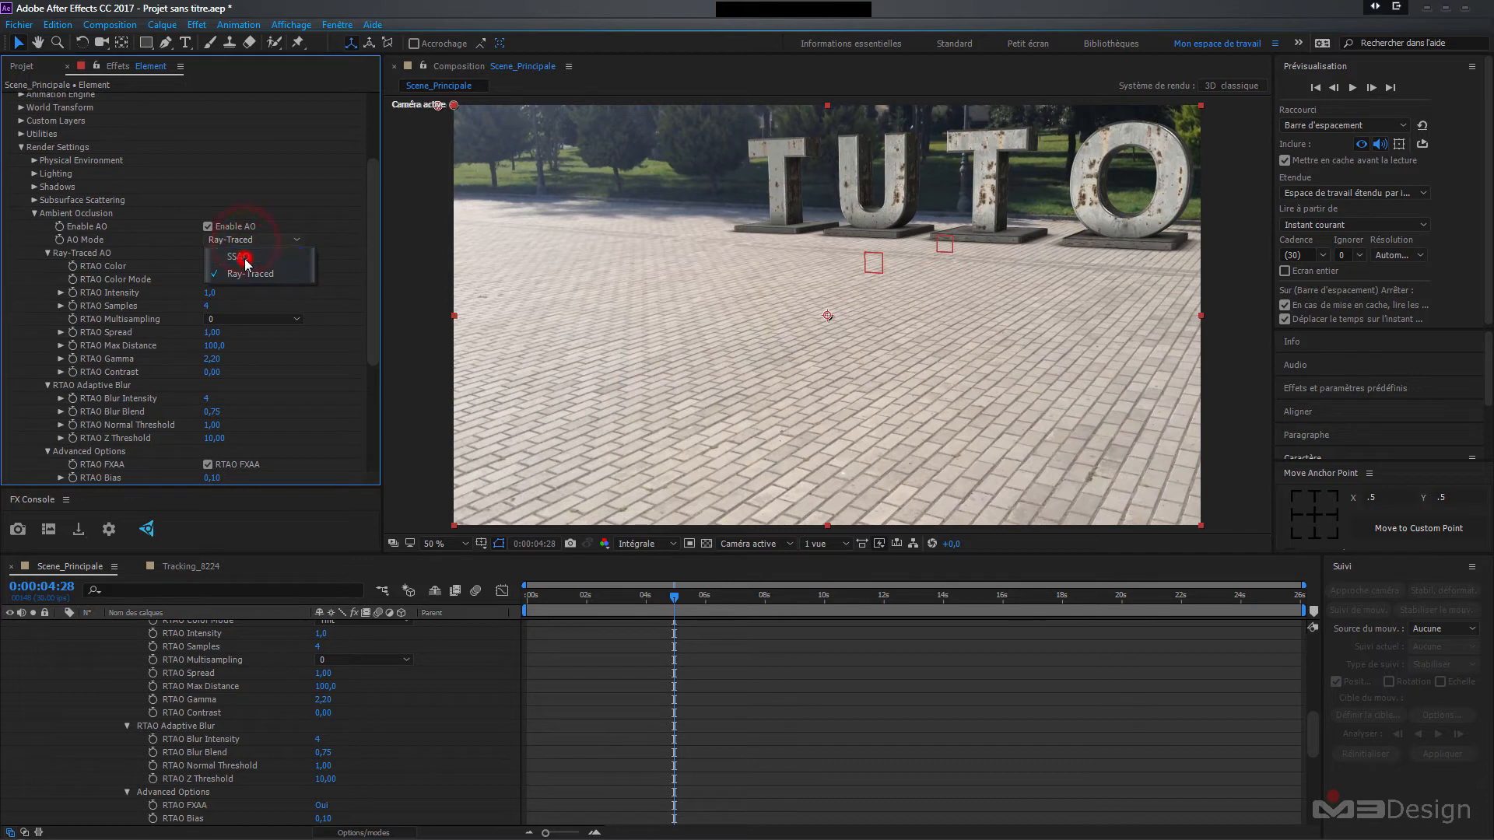
# - Set the SSAO Quality Preset to High and the SSAO Intensity to 10
pyautogui.click(251, 226)
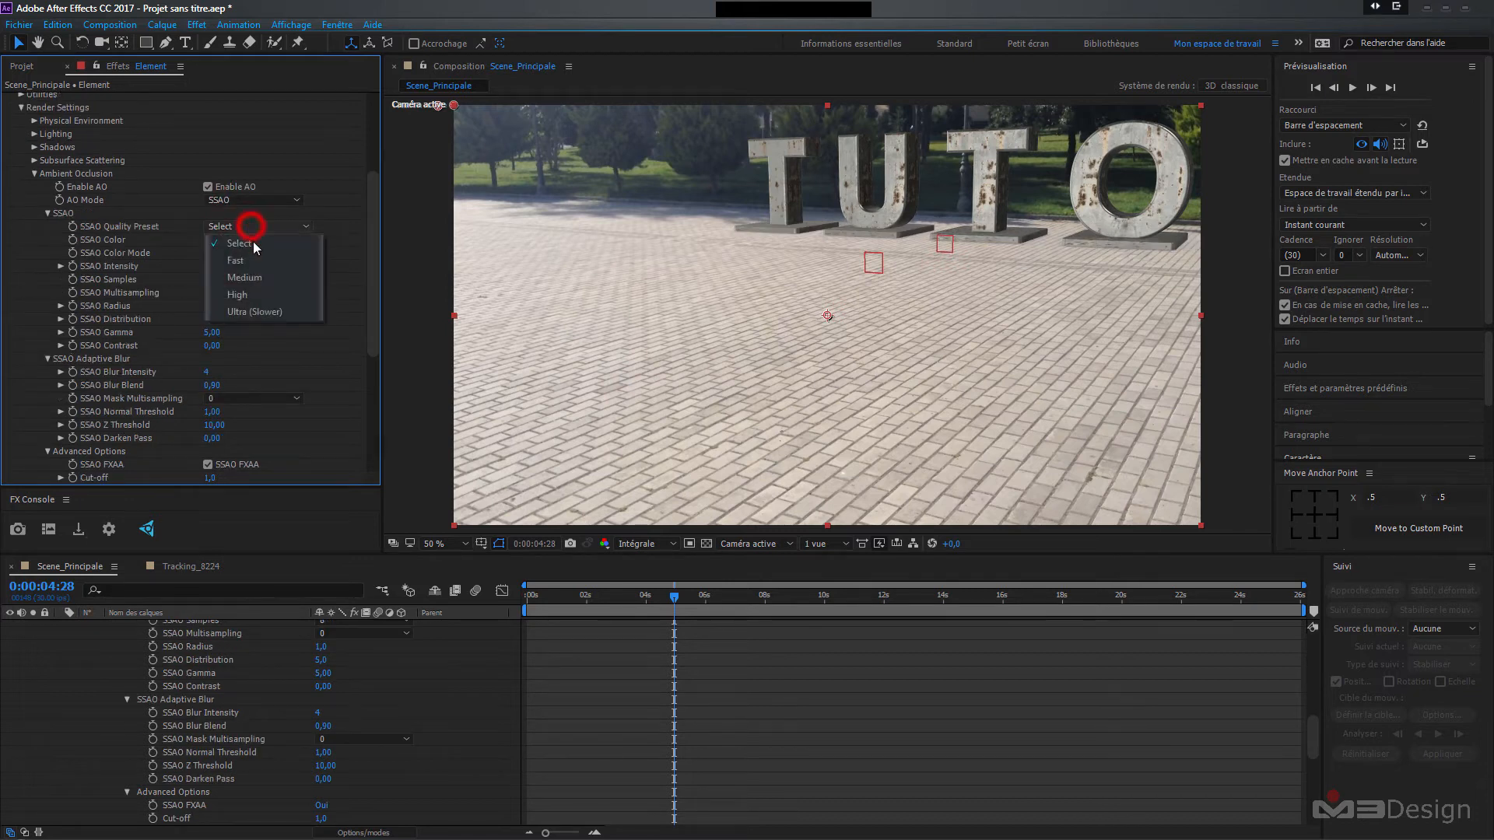
pyautogui.click(257, 291)
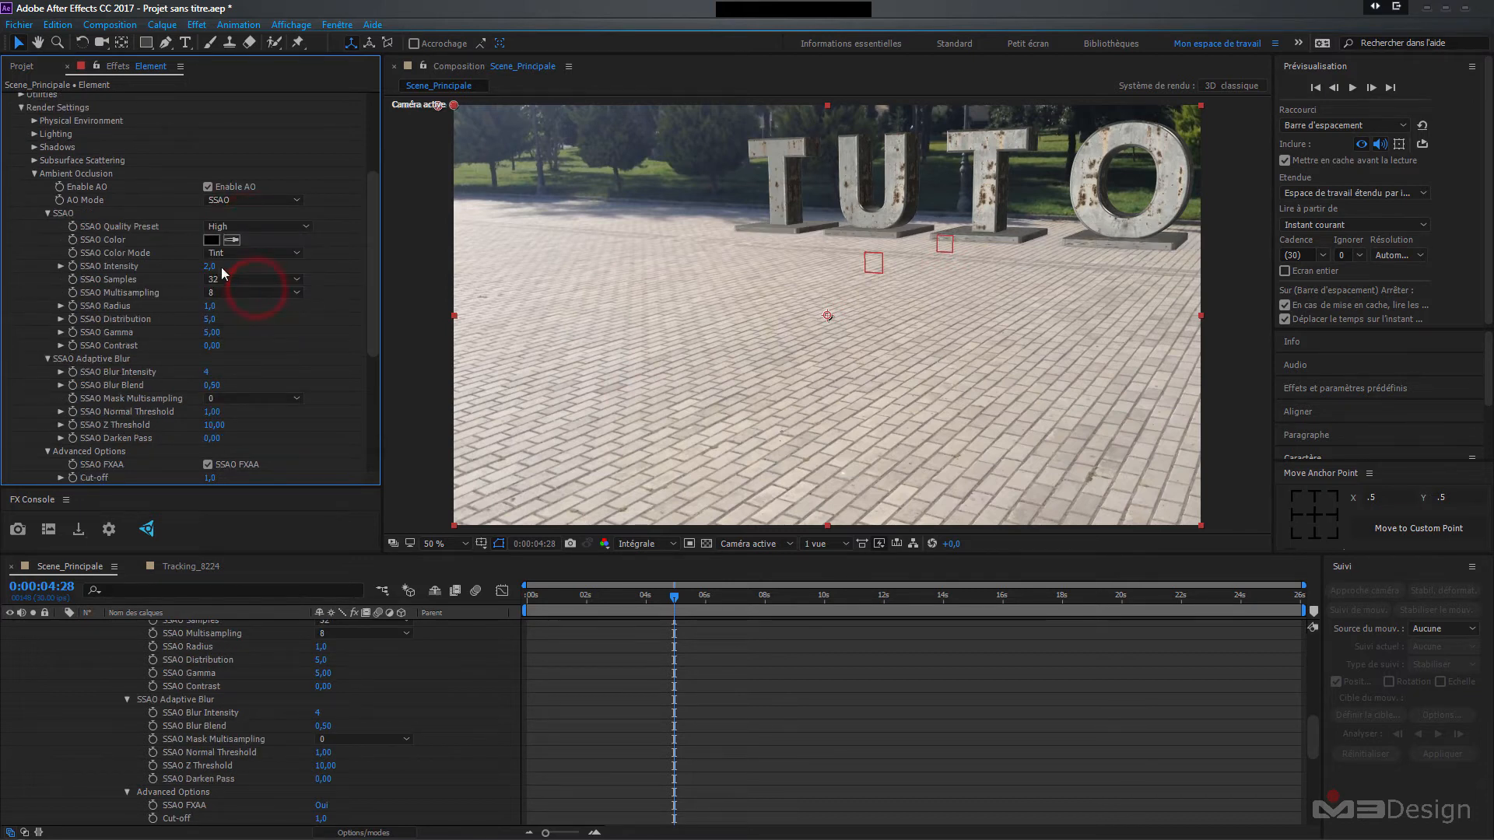
pyautogui.moveTo(213, 272); pyautogui.dragTo(239, 270)
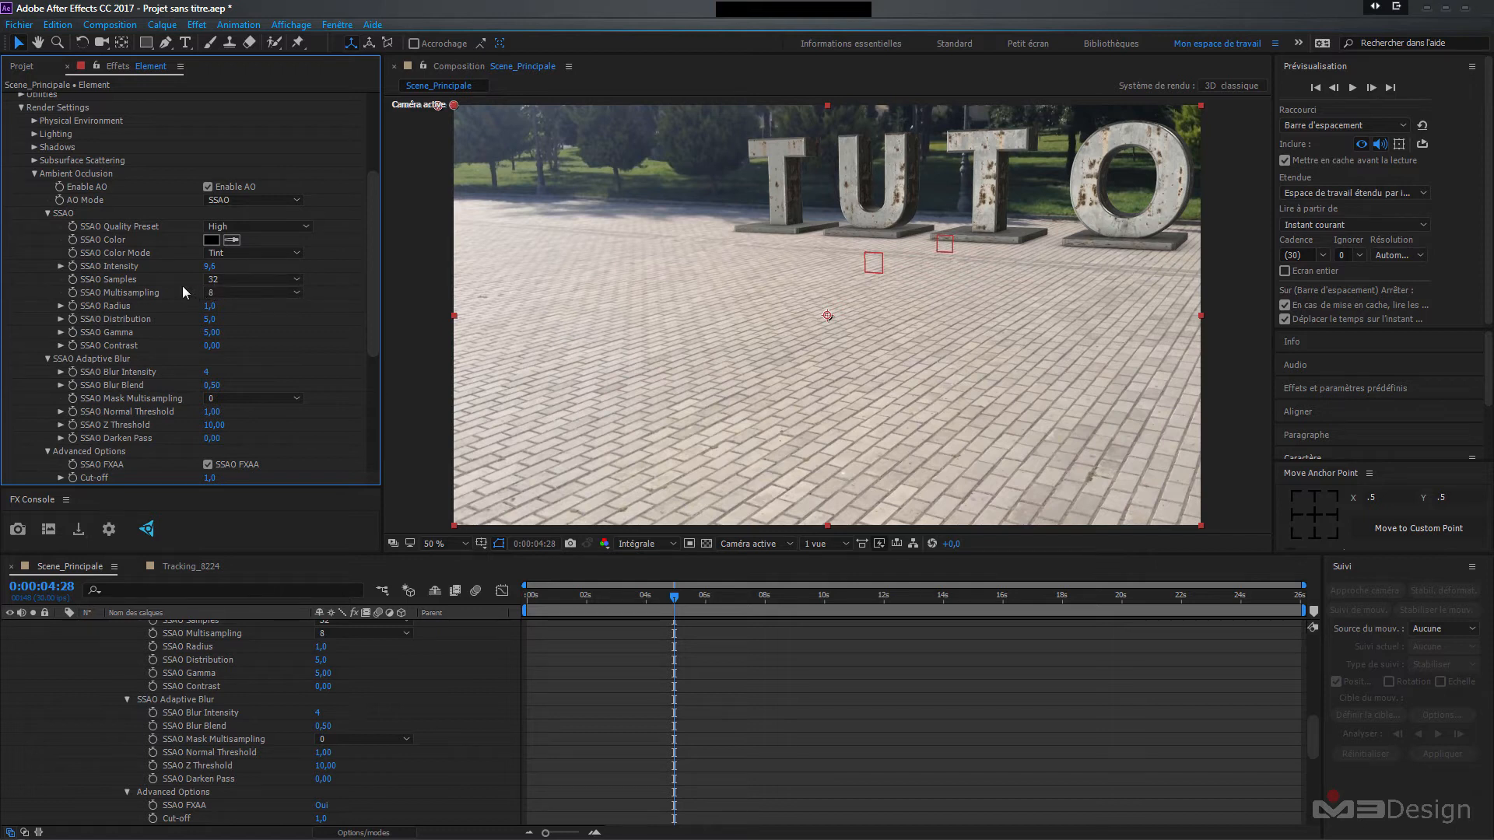
pyautogui.moveTo(208, 266); pyautogui.dragTo(219, 266)
# - Collapse the expanded properties of the Element and Tracking_Null layers in the timeline
pyautogui.moveTo(1311, 729); pyautogui.dragTo(1300, 615)
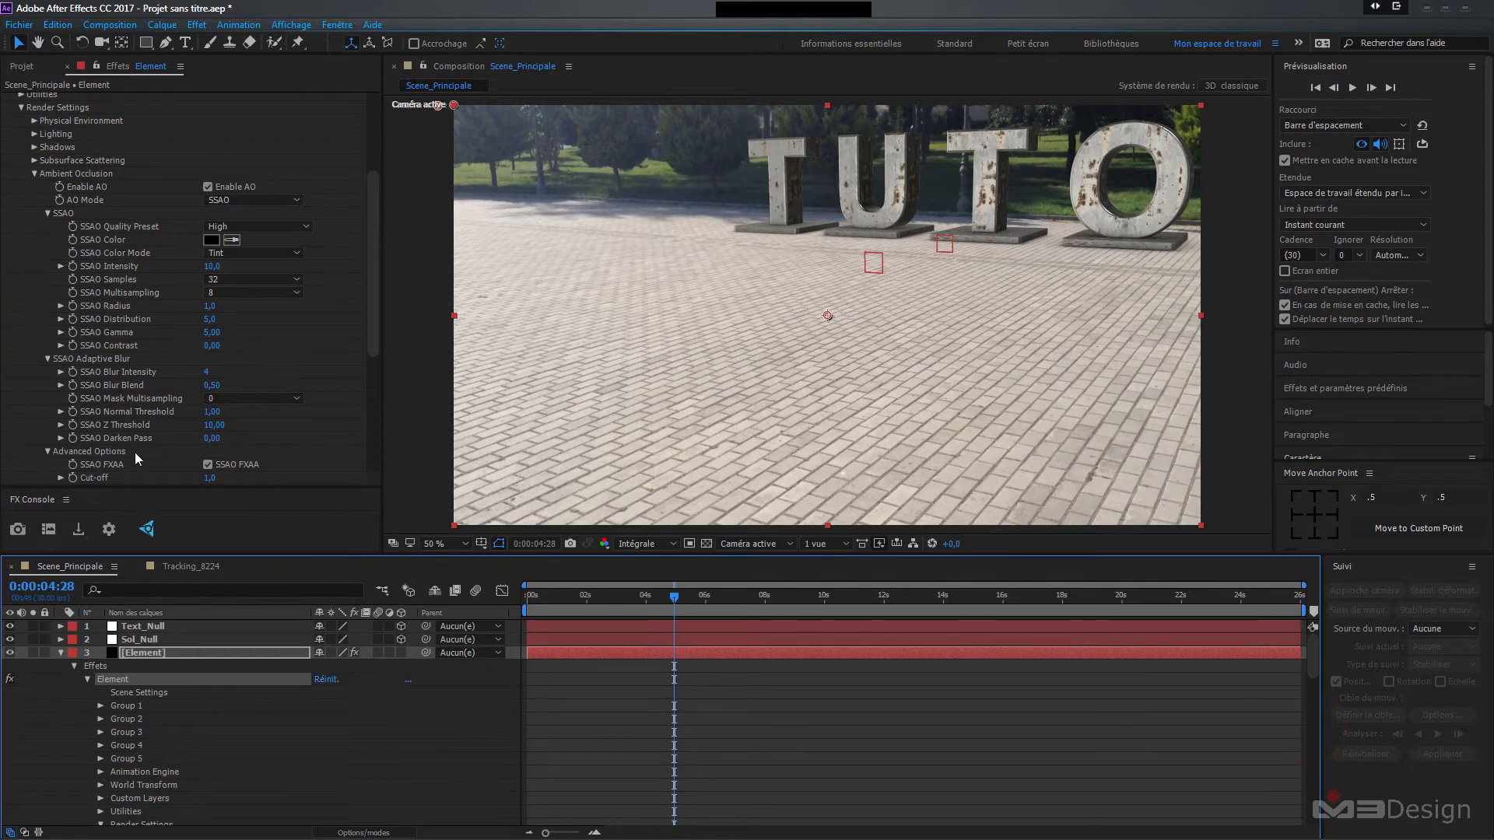
pyautogui.click(61, 652)
pyautogui.click(107, 744)
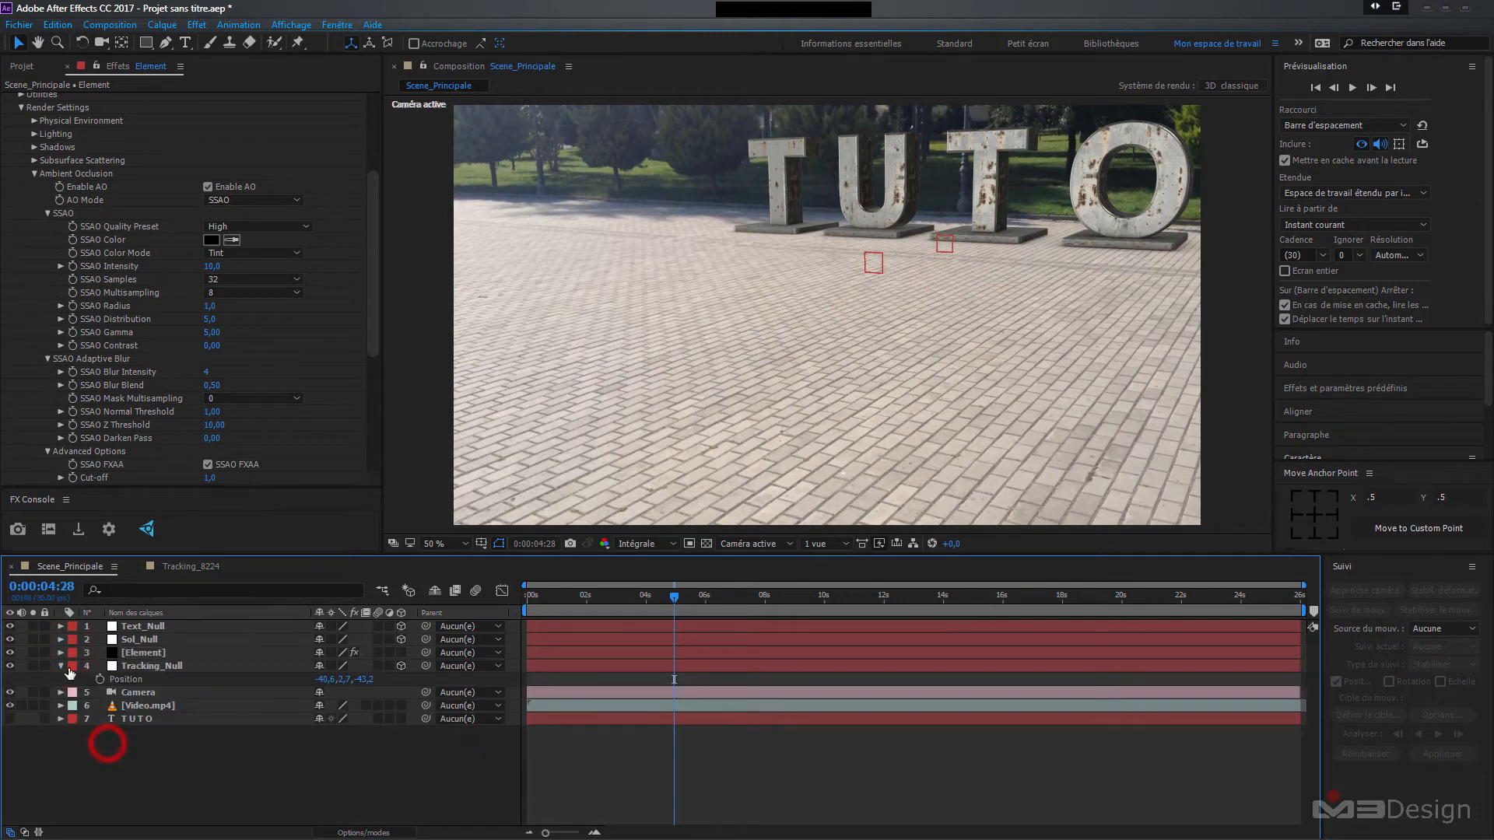
pyautogui.click(60, 665)
pyautogui.click(110, 749)
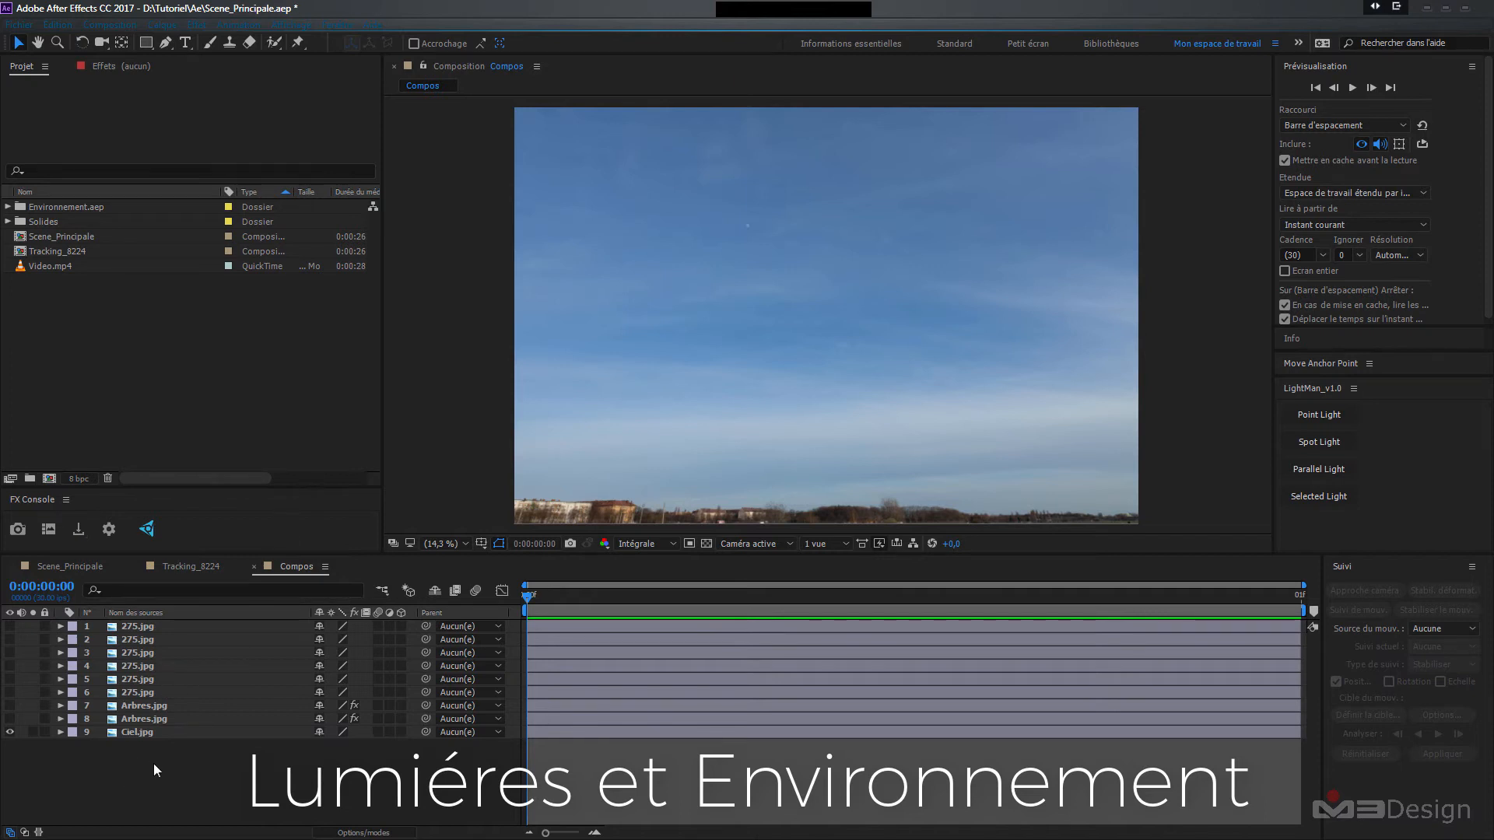
# - Inspect how the TUTO models look in the Element scene setup of the Scene_Principale composition
pyautogui.click(90, 568)
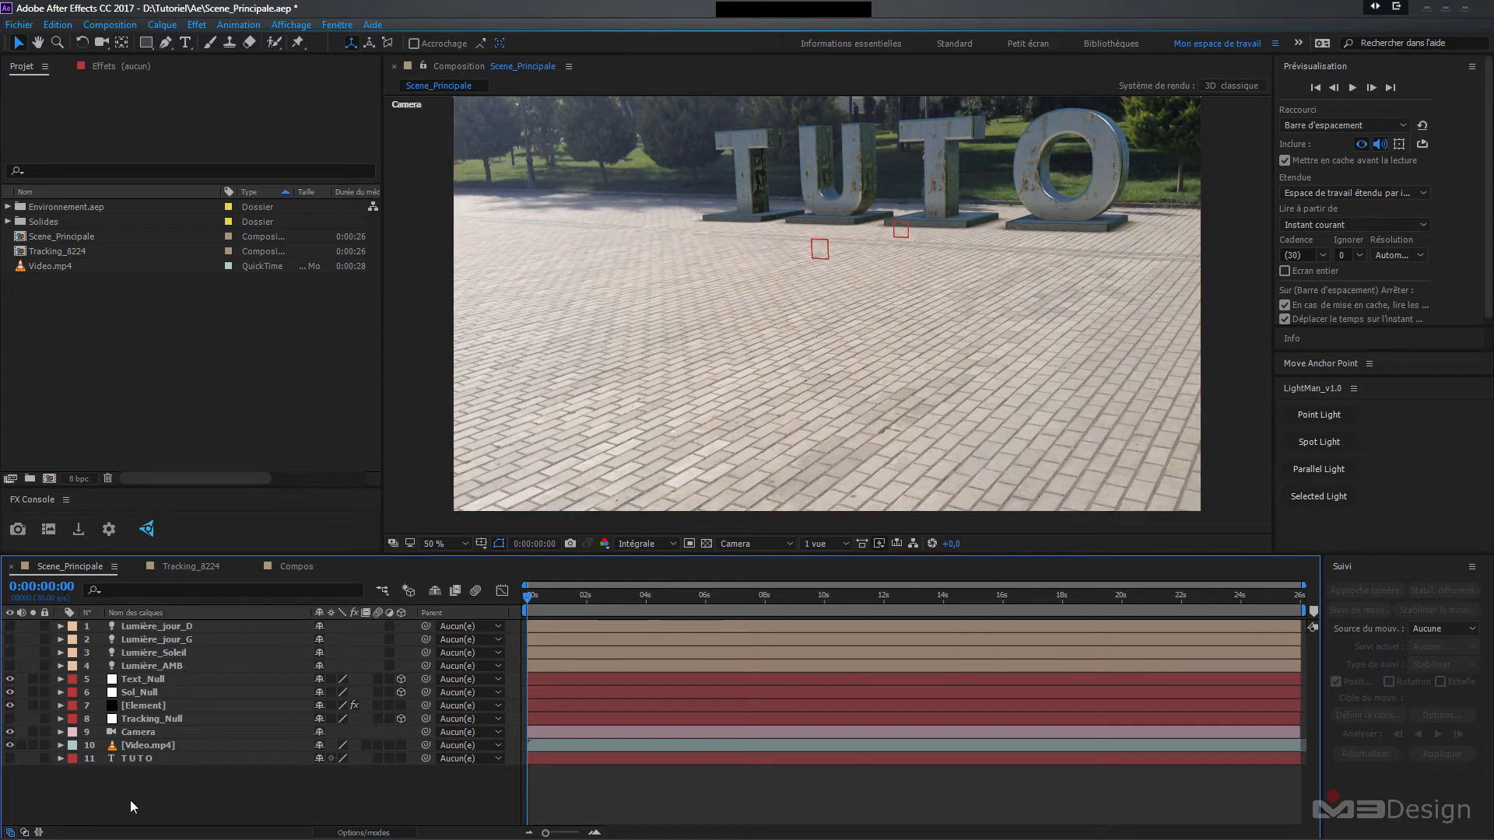
pyautogui.click(133, 707)
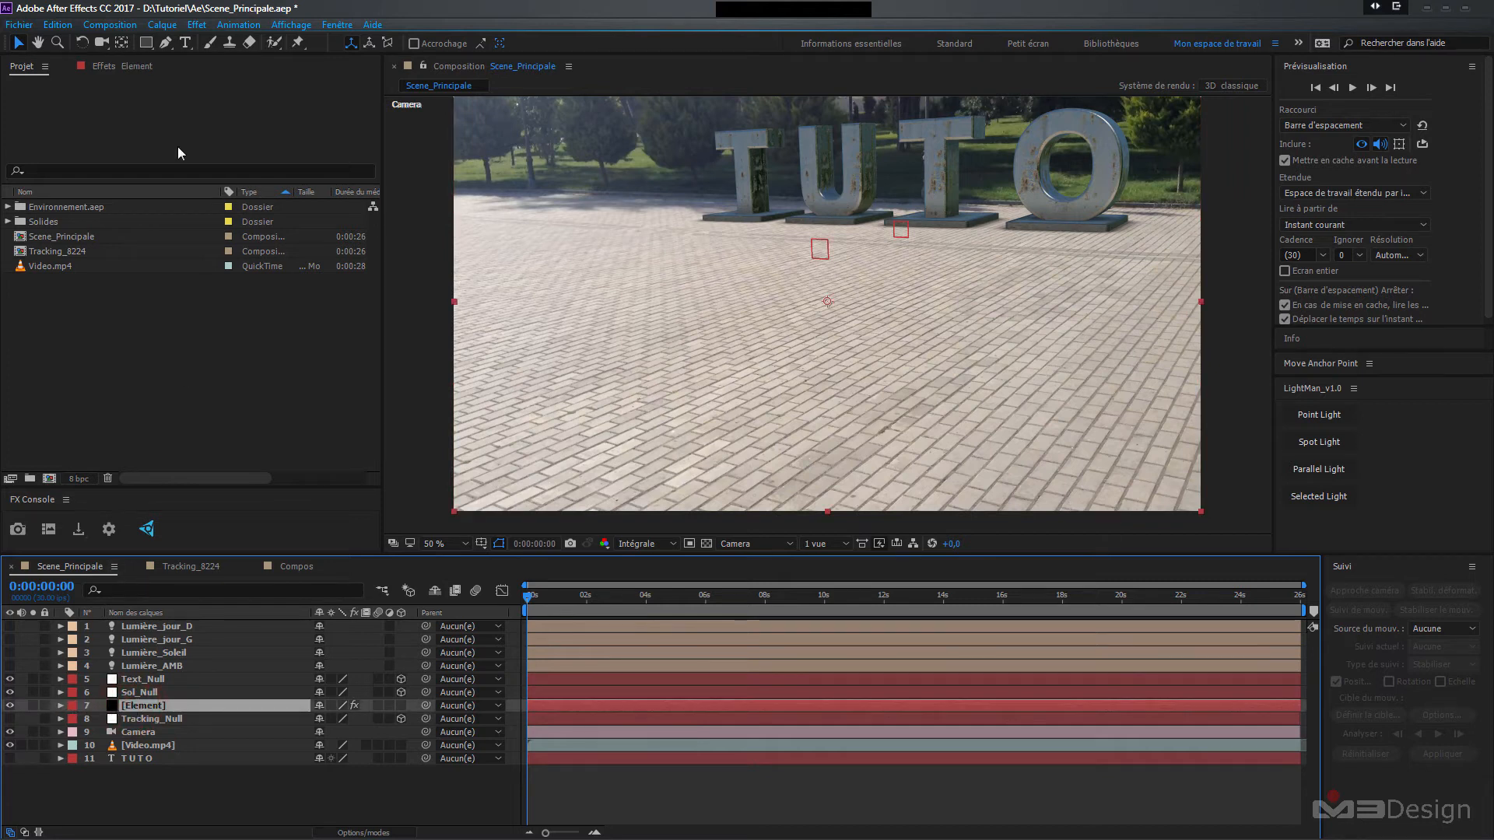
pyautogui.click(117, 66)
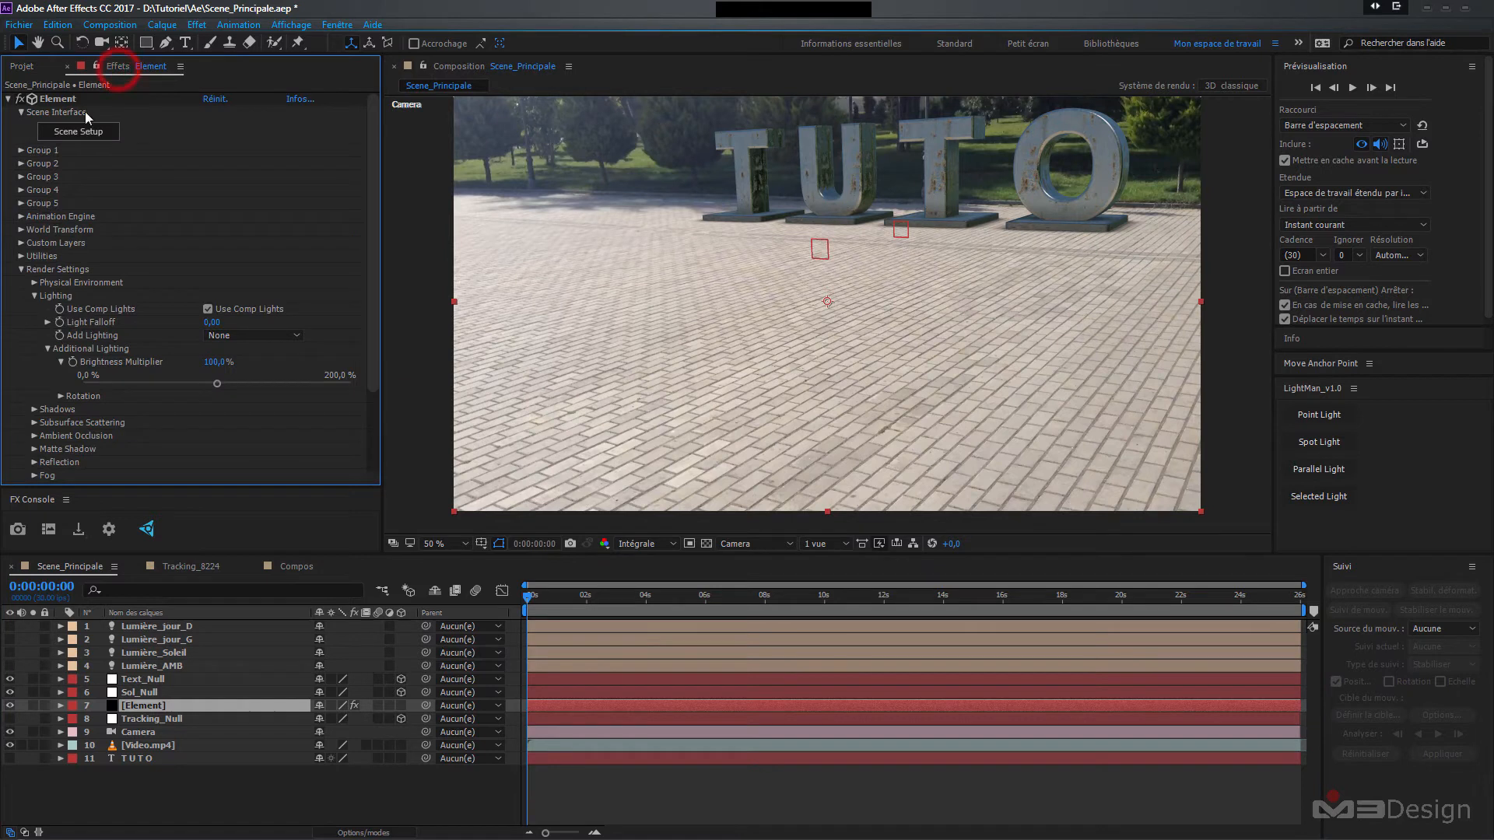
pyautogui.click(78, 131)
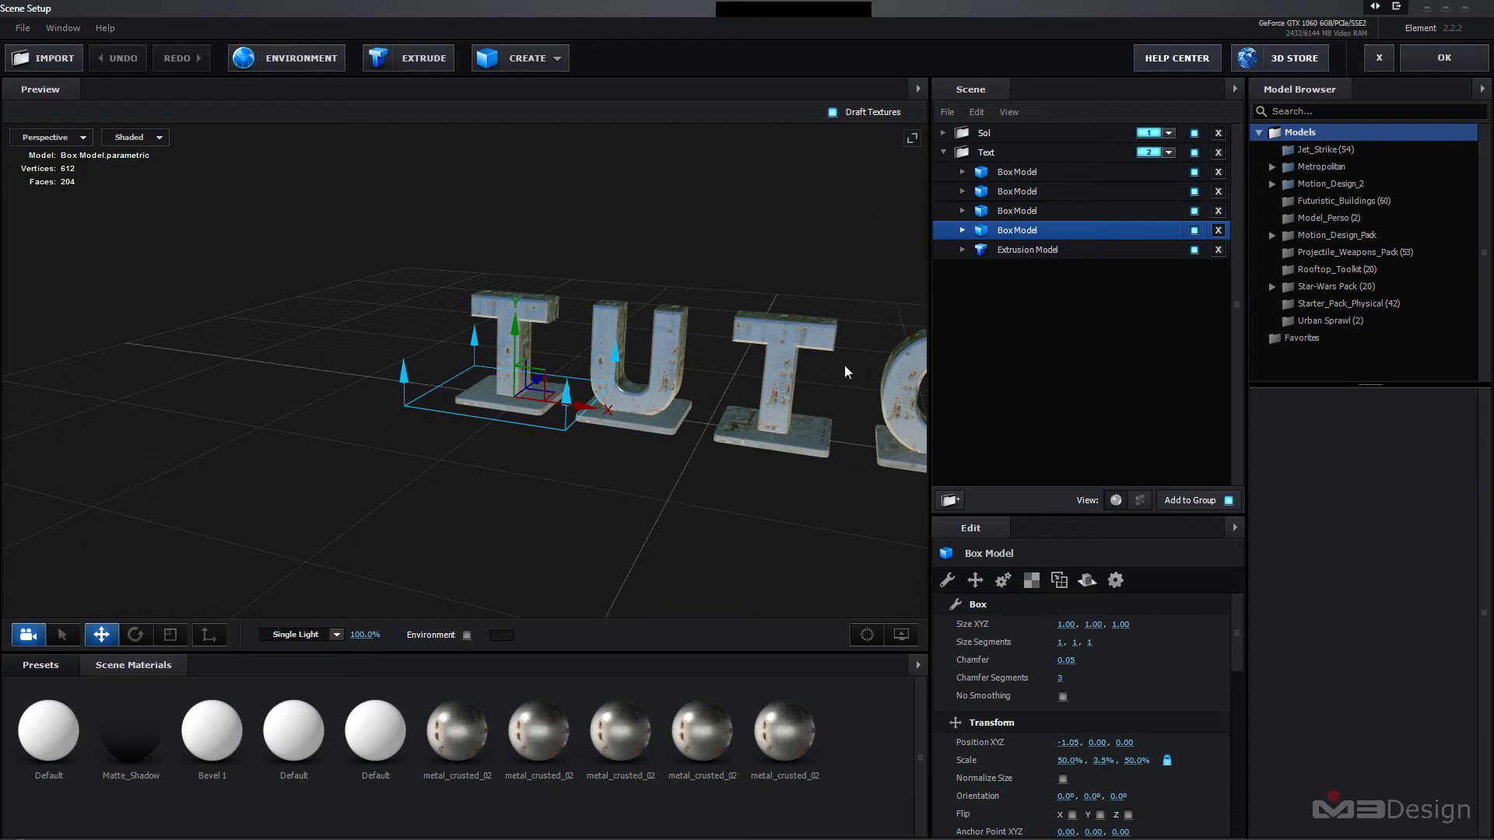
pyautogui.click(1444, 58)
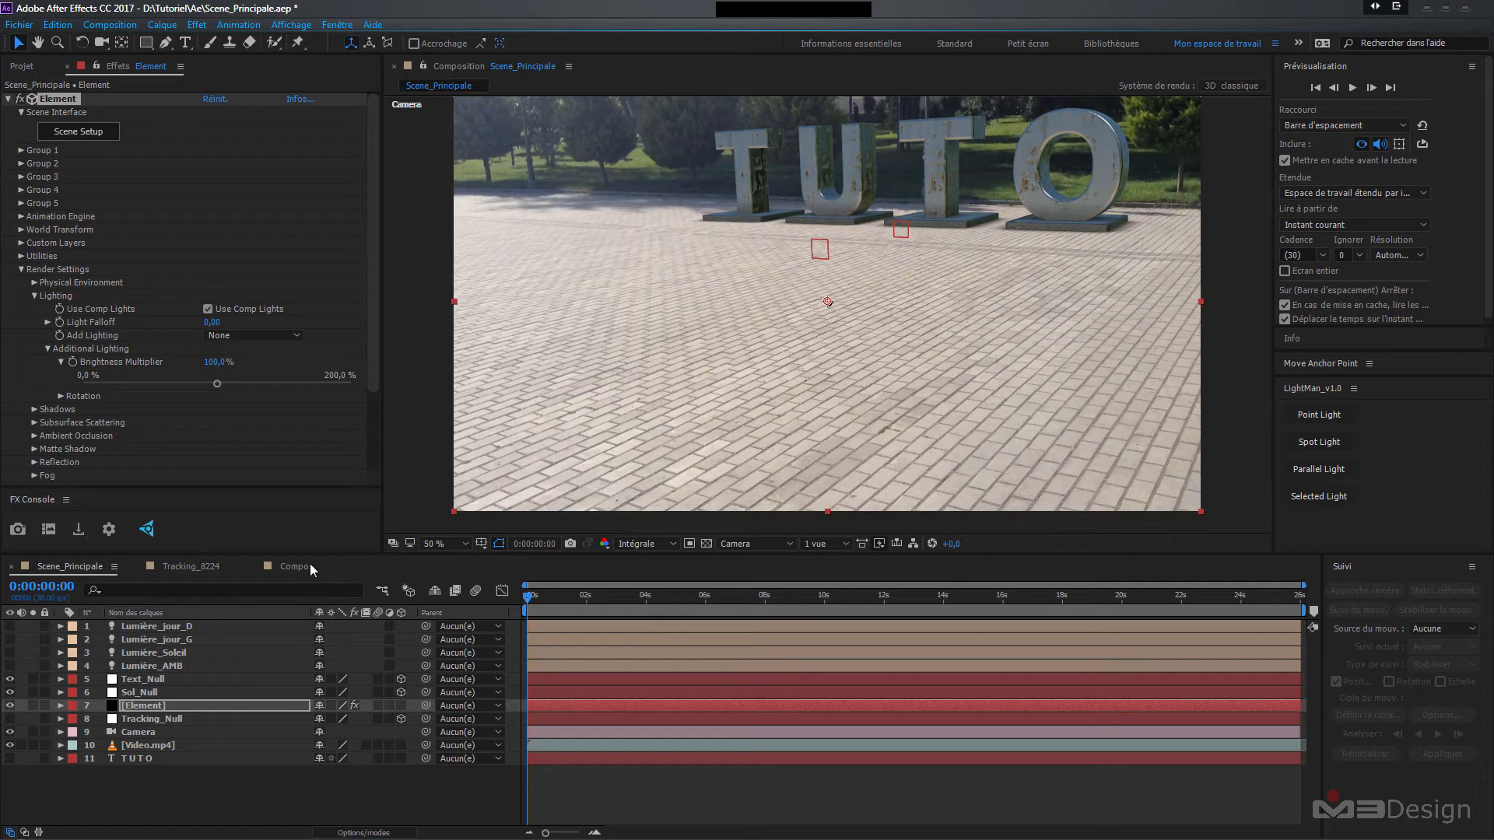
# - Make both Arbres.jpg layers and all six 275.jpg paving layers visible in the Compos composition
pyautogui.click(296, 567)
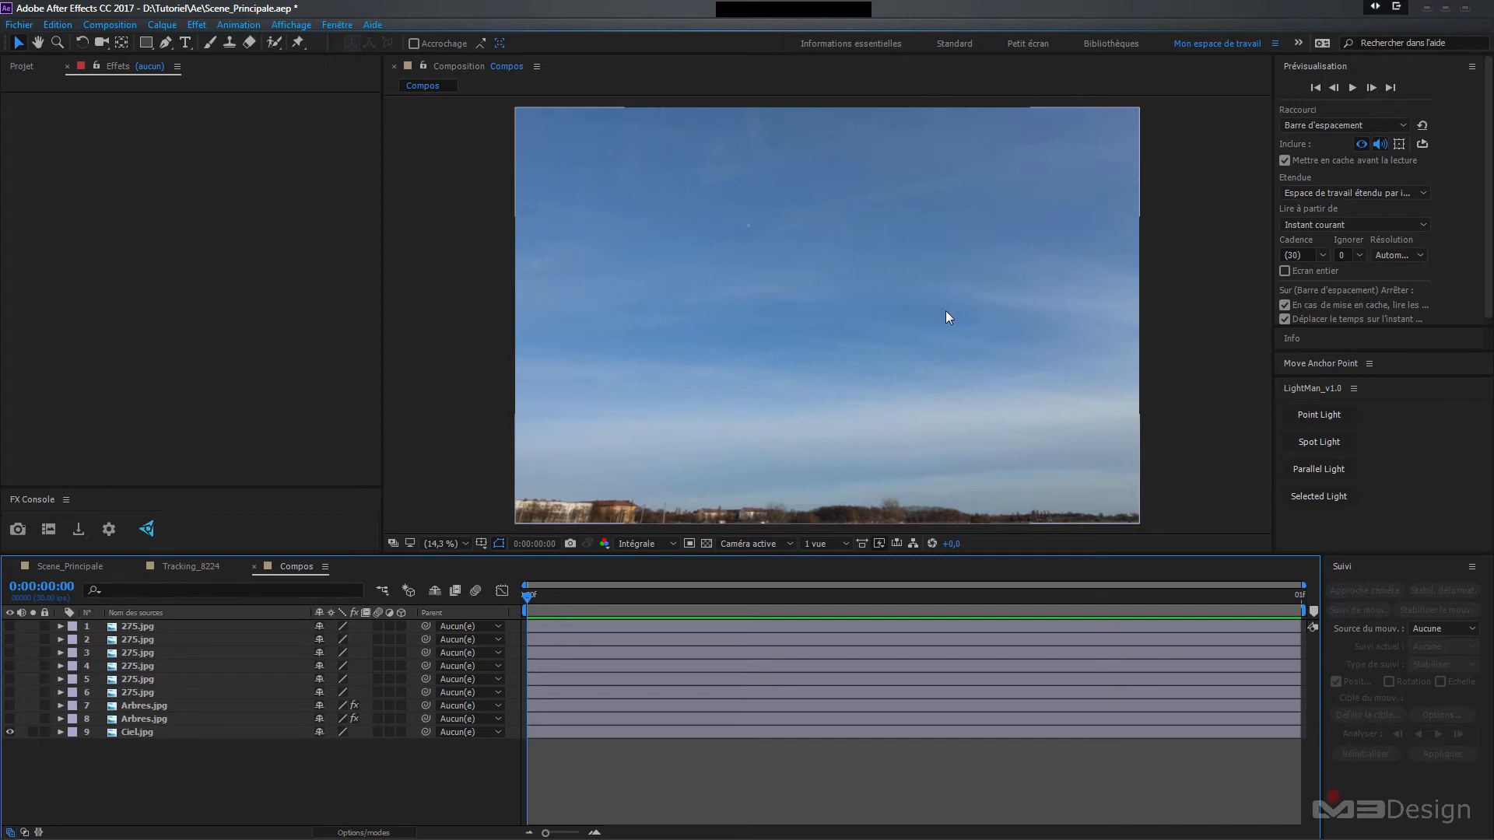
pyautogui.click(10, 719)
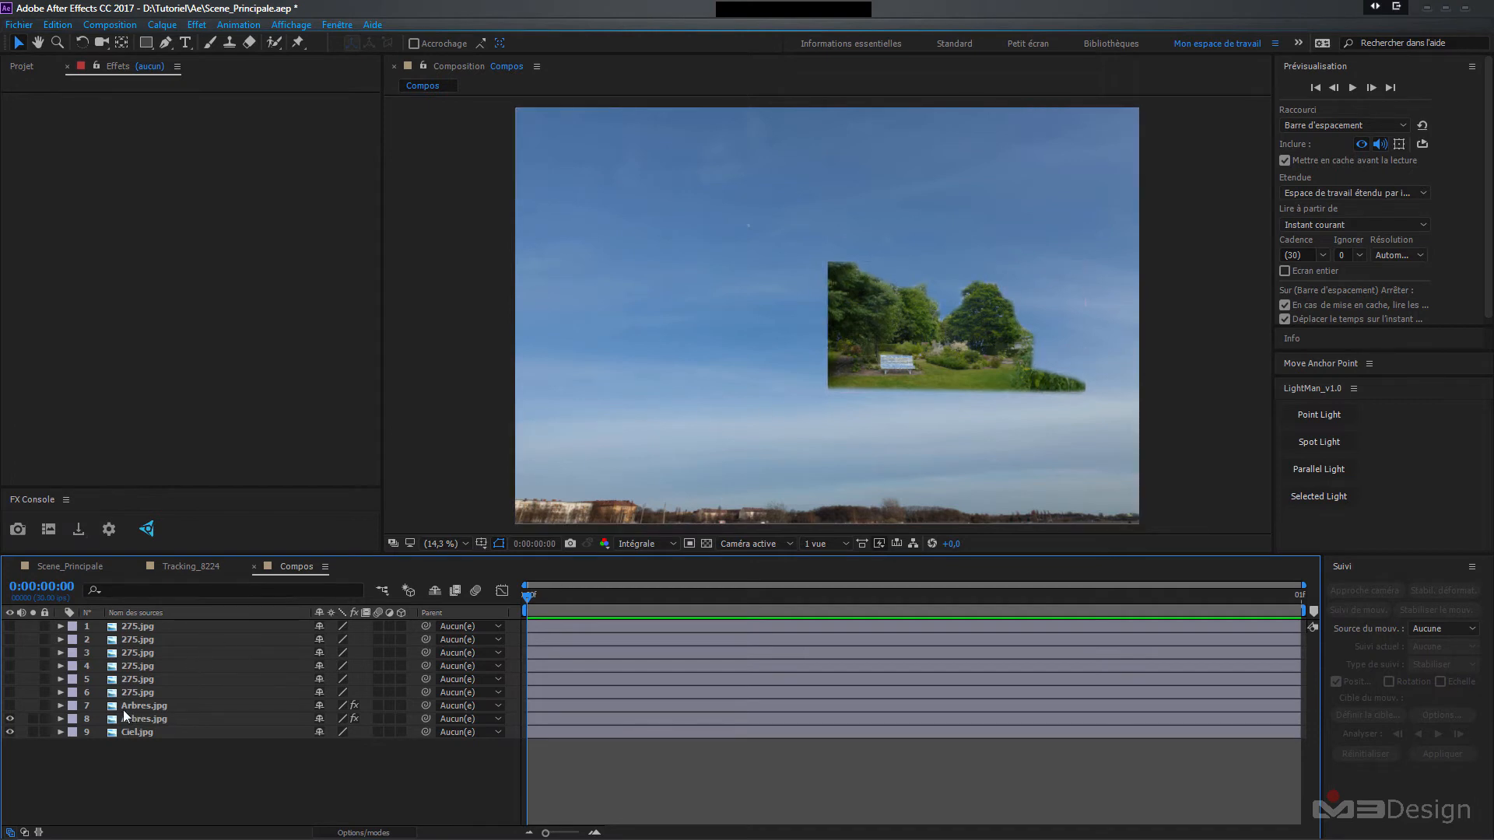
pyautogui.click(9, 706)
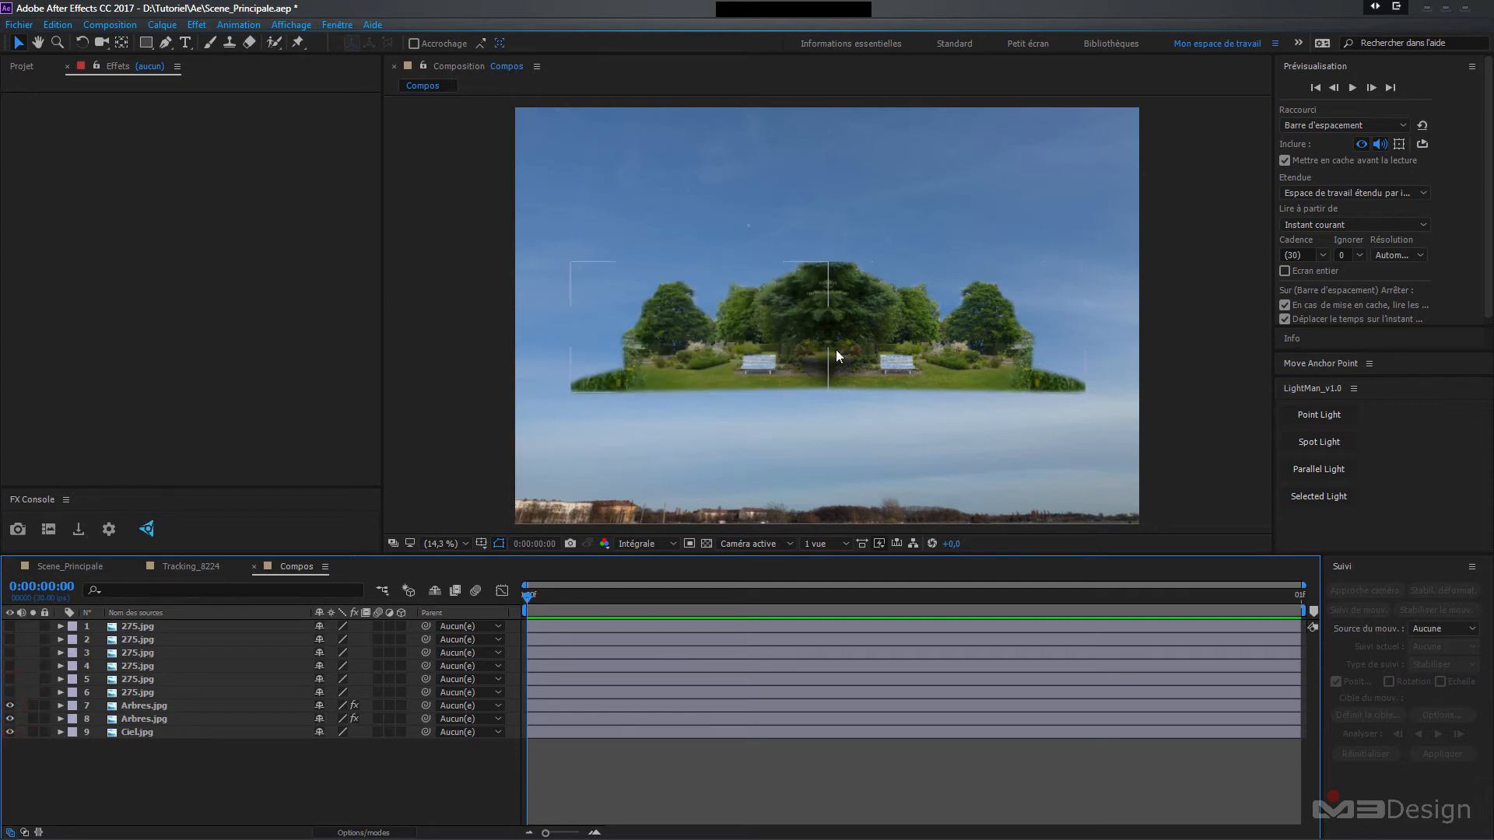
pyautogui.click(120, 694)
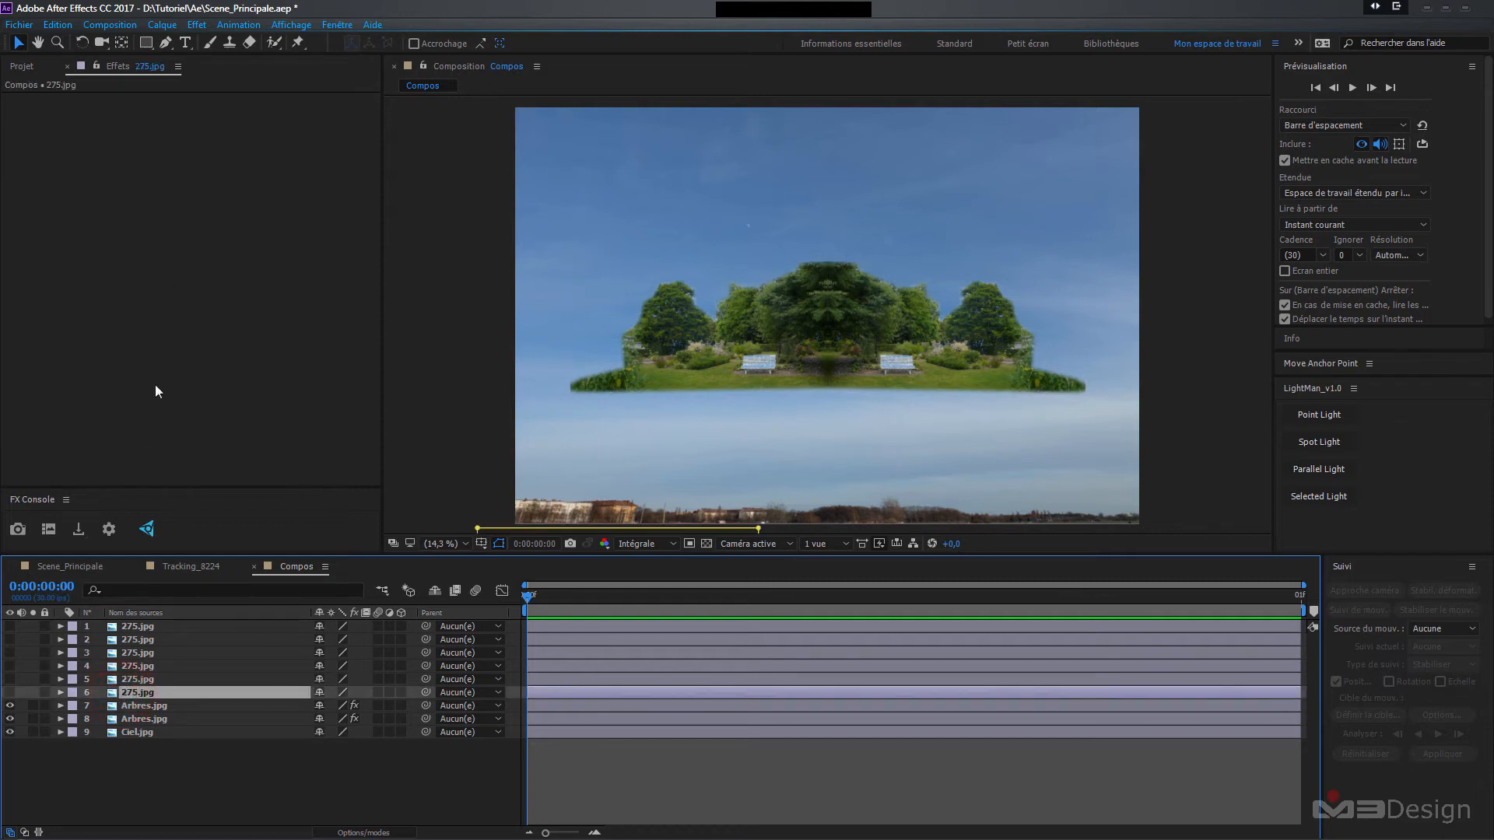
pyautogui.click(10, 693)
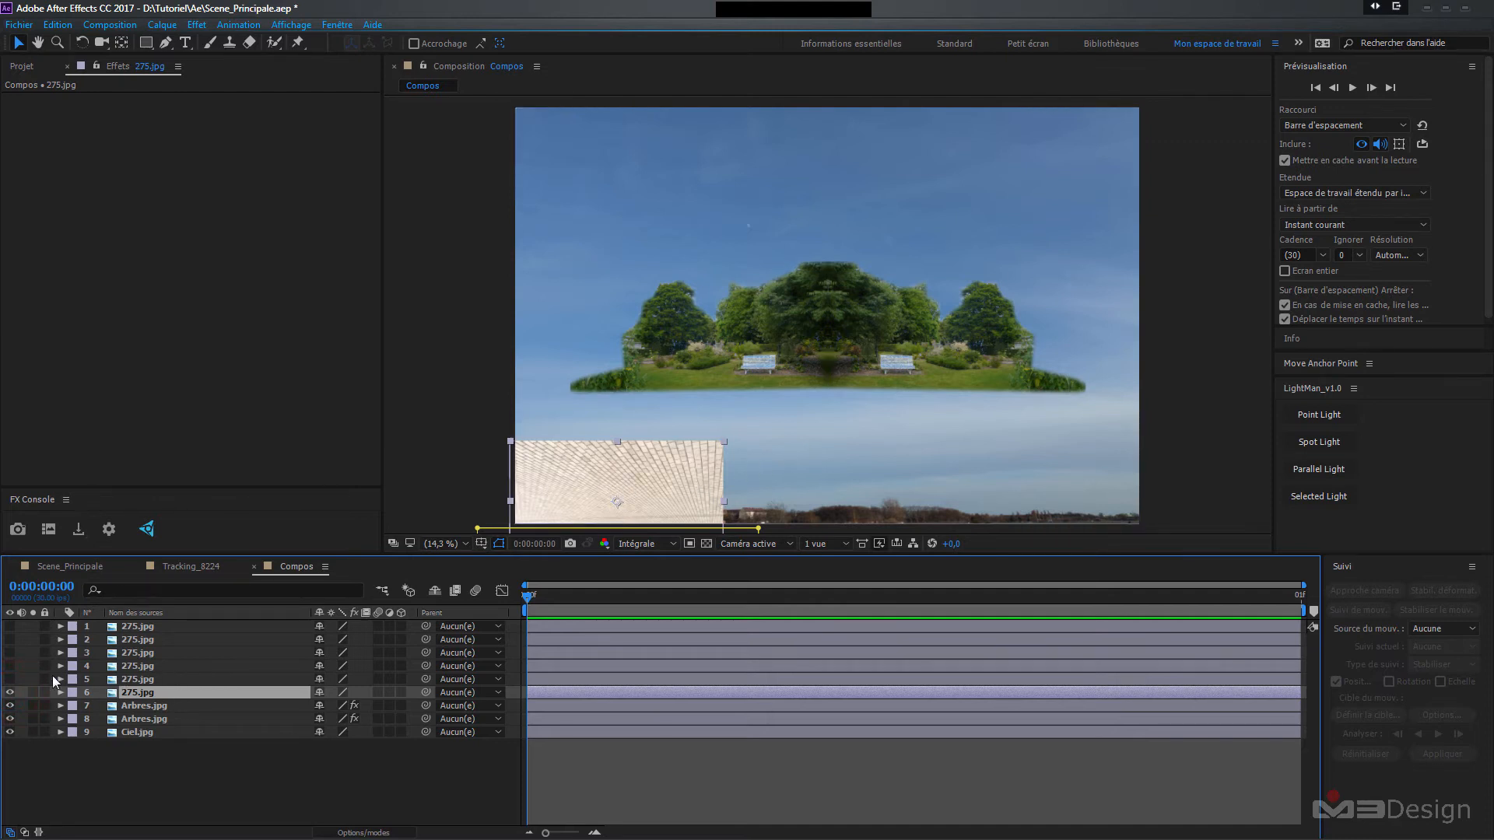
pyautogui.moveTo(10, 679); pyautogui.dragTo(10, 627)
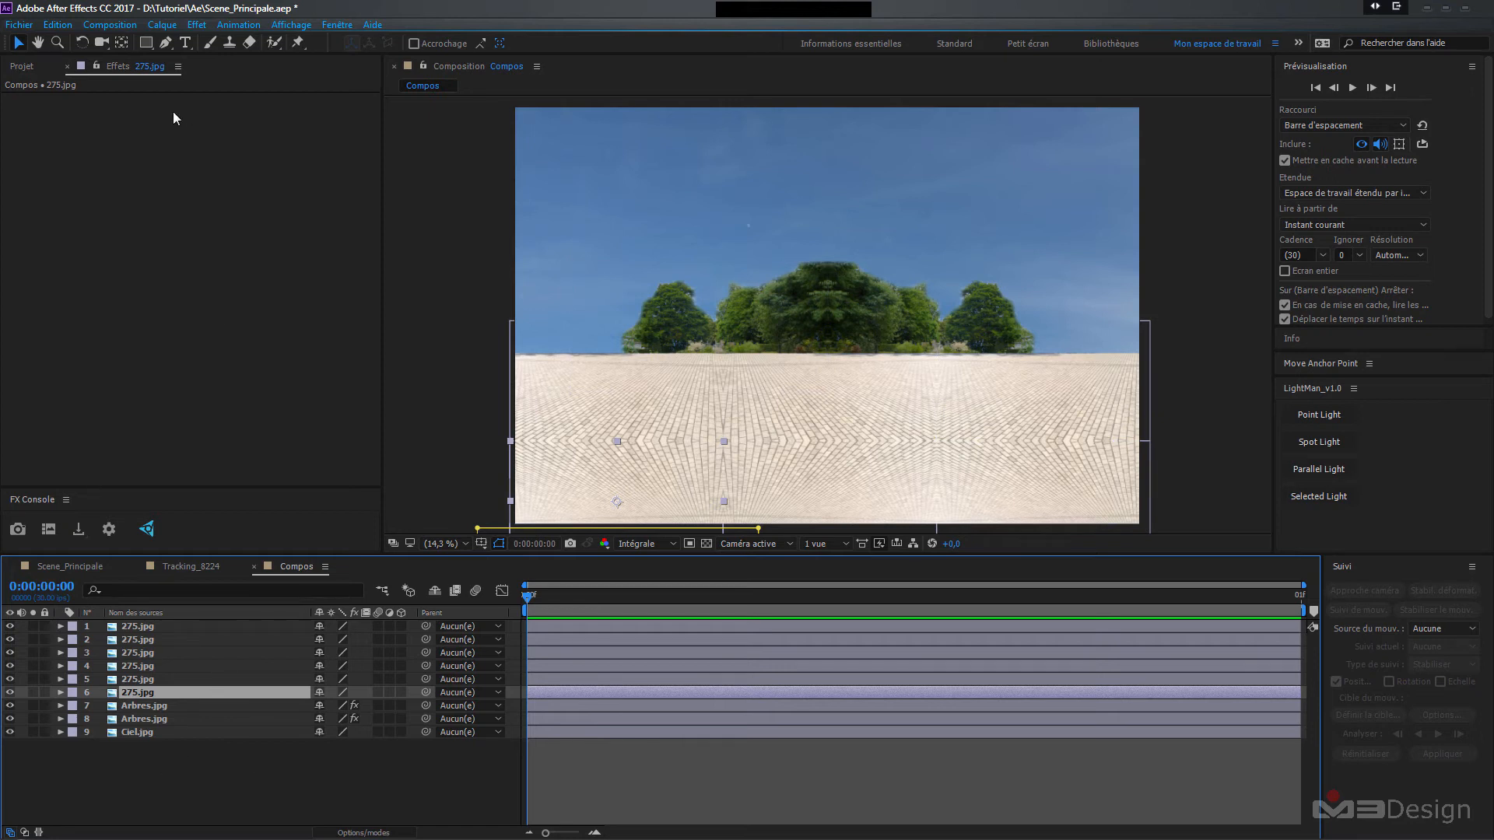
# - Review the Environnement.png environment texture in the Element scene setup of the Scene_Principale composition
pyautogui.click(24, 68)
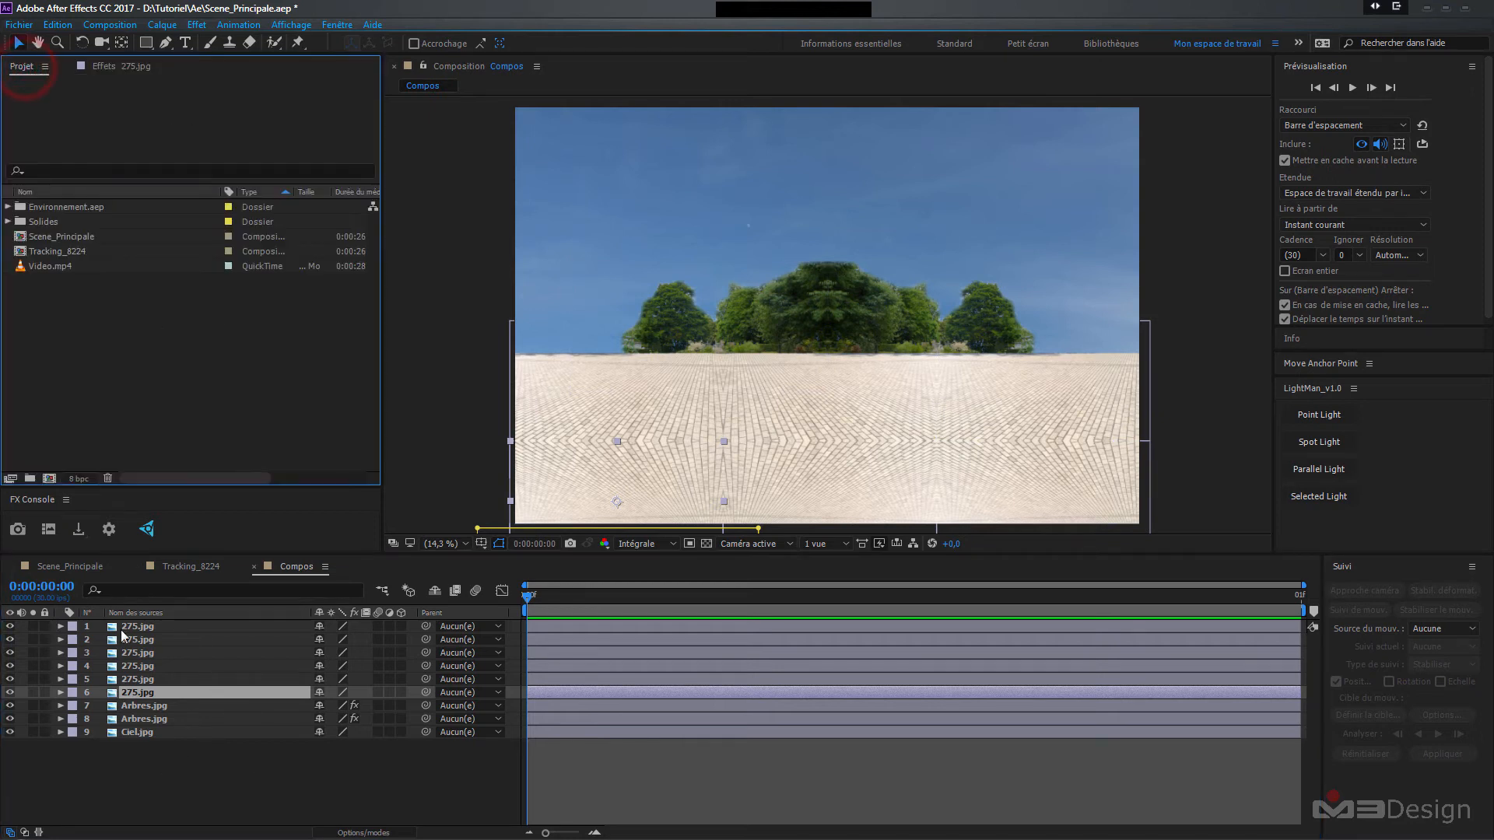
pyautogui.click(61, 566)
pyautogui.click(132, 706)
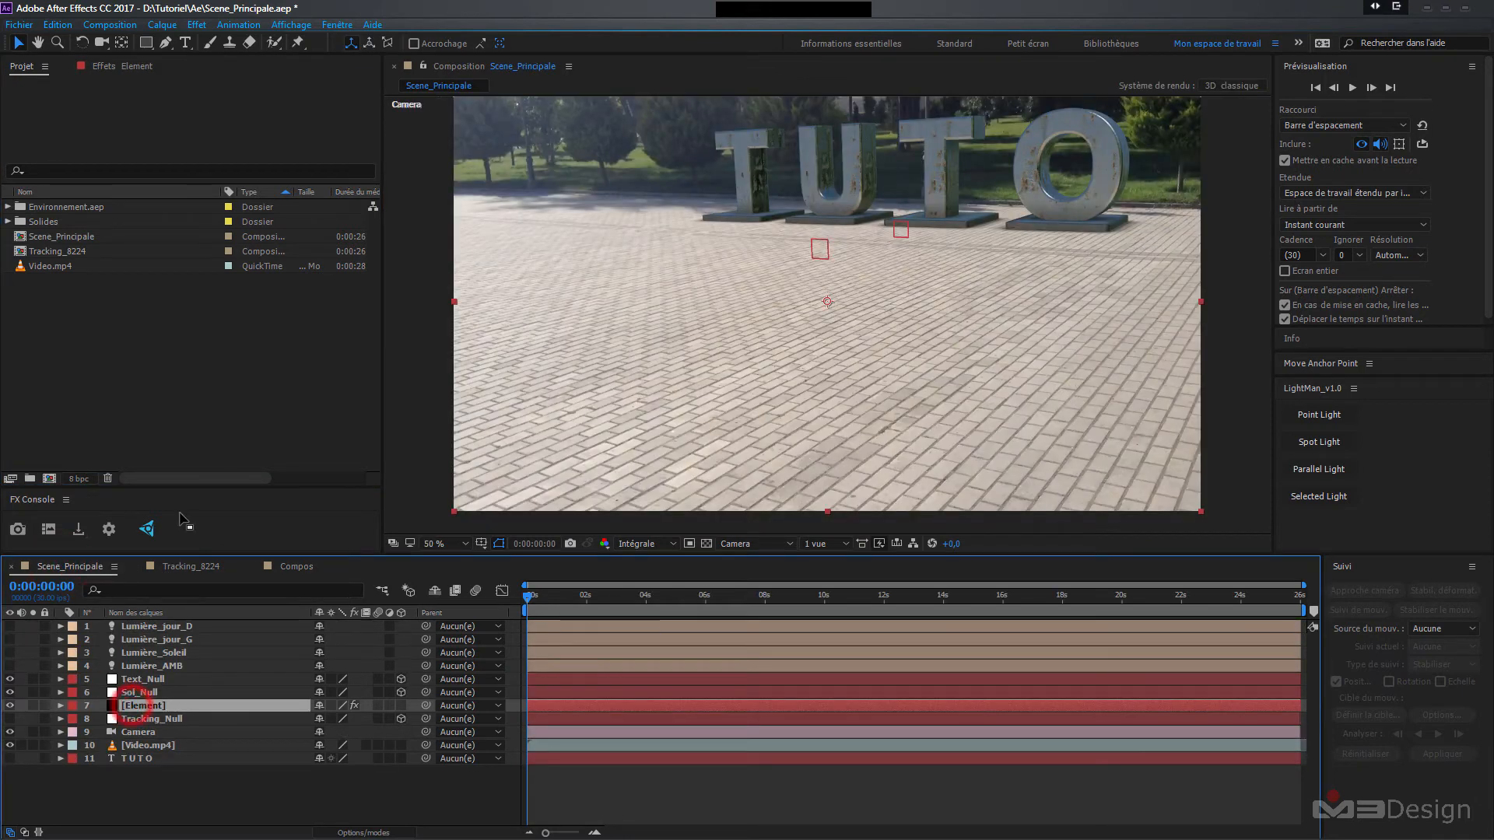
pyautogui.click(121, 67)
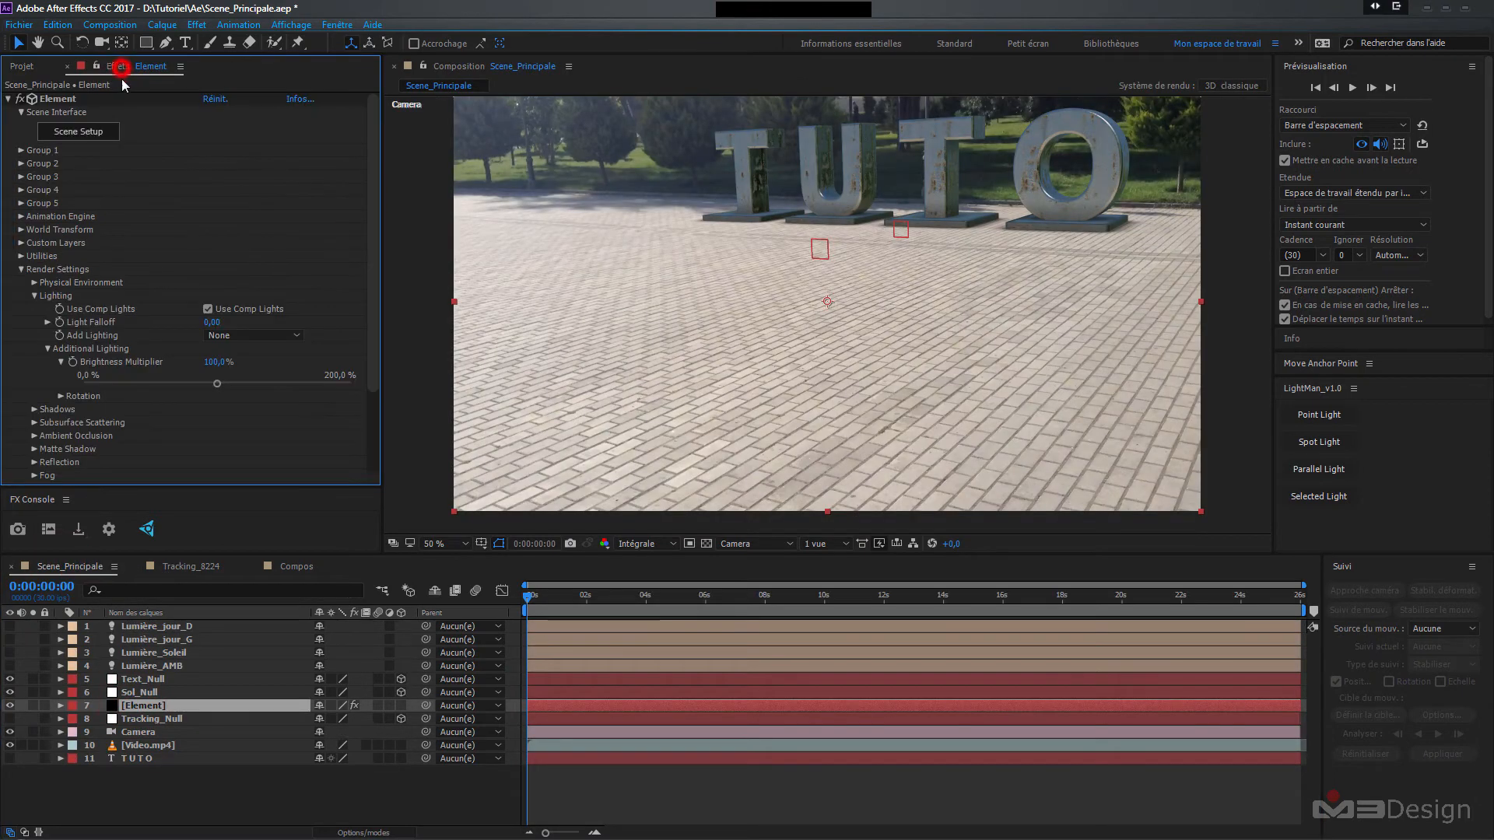
pyautogui.click(100, 143)
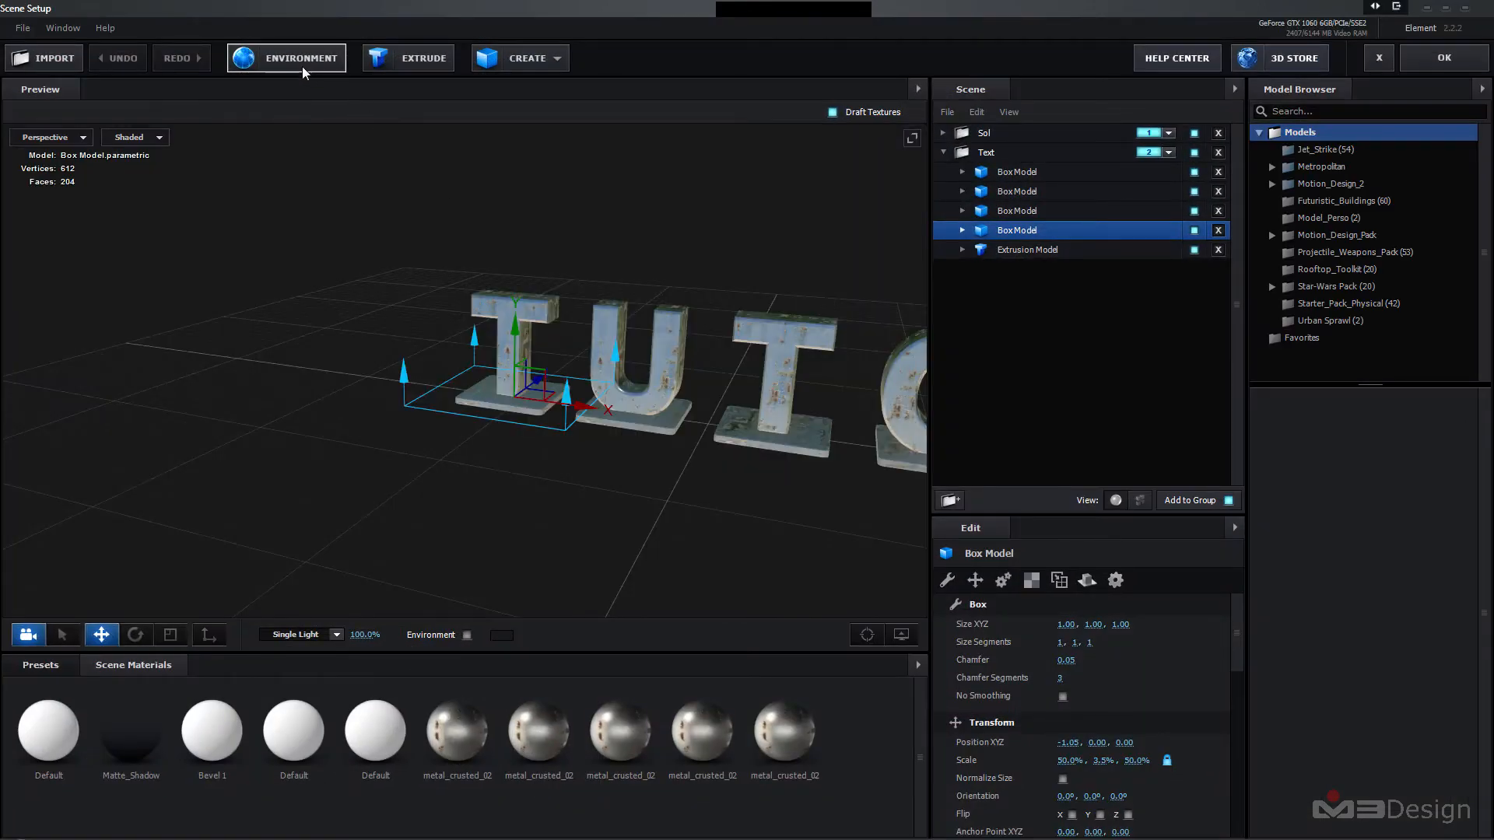
pyautogui.click(303, 68)
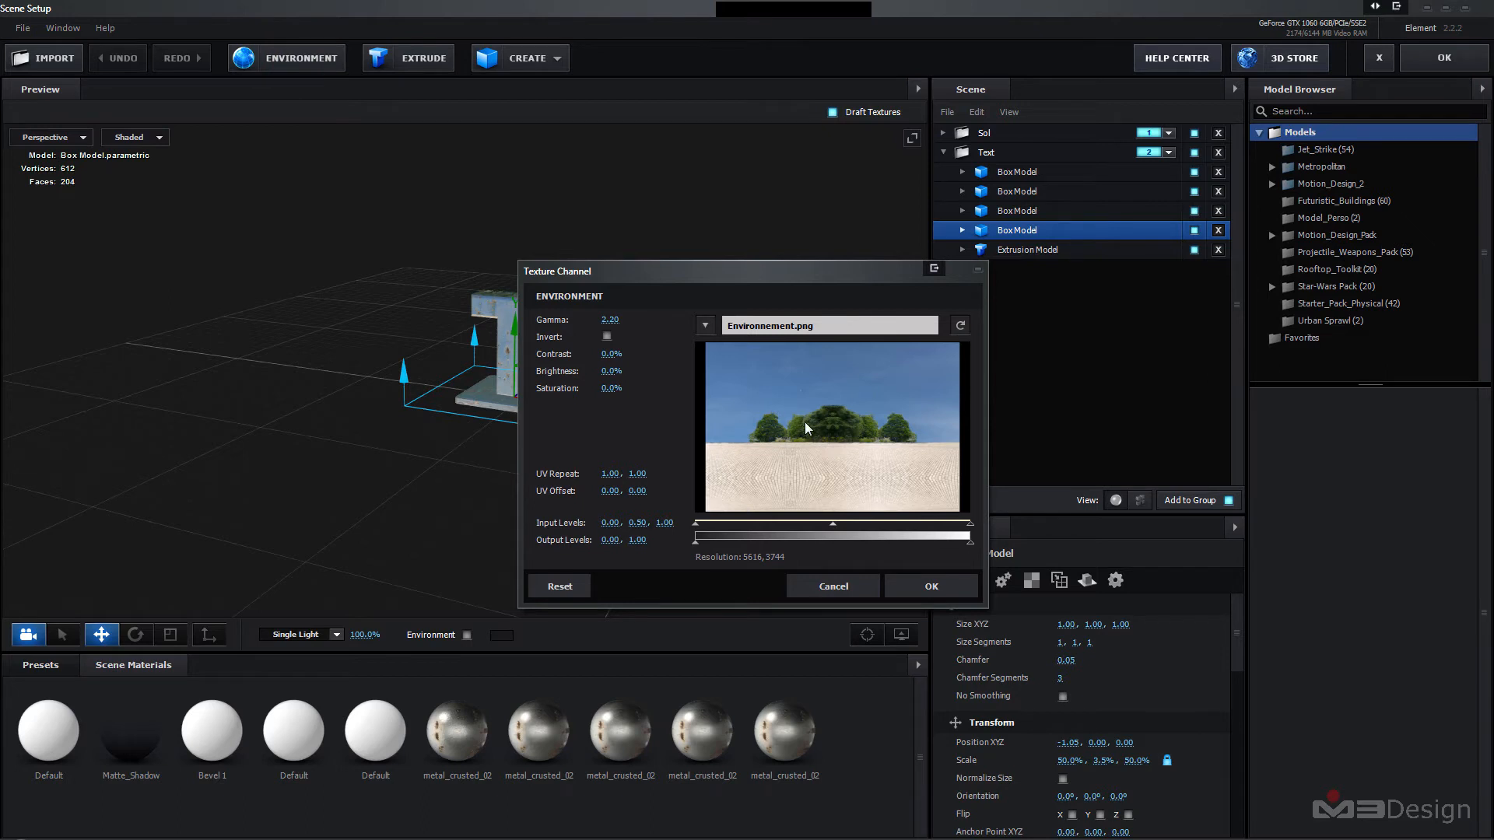
pyautogui.click(926, 586)
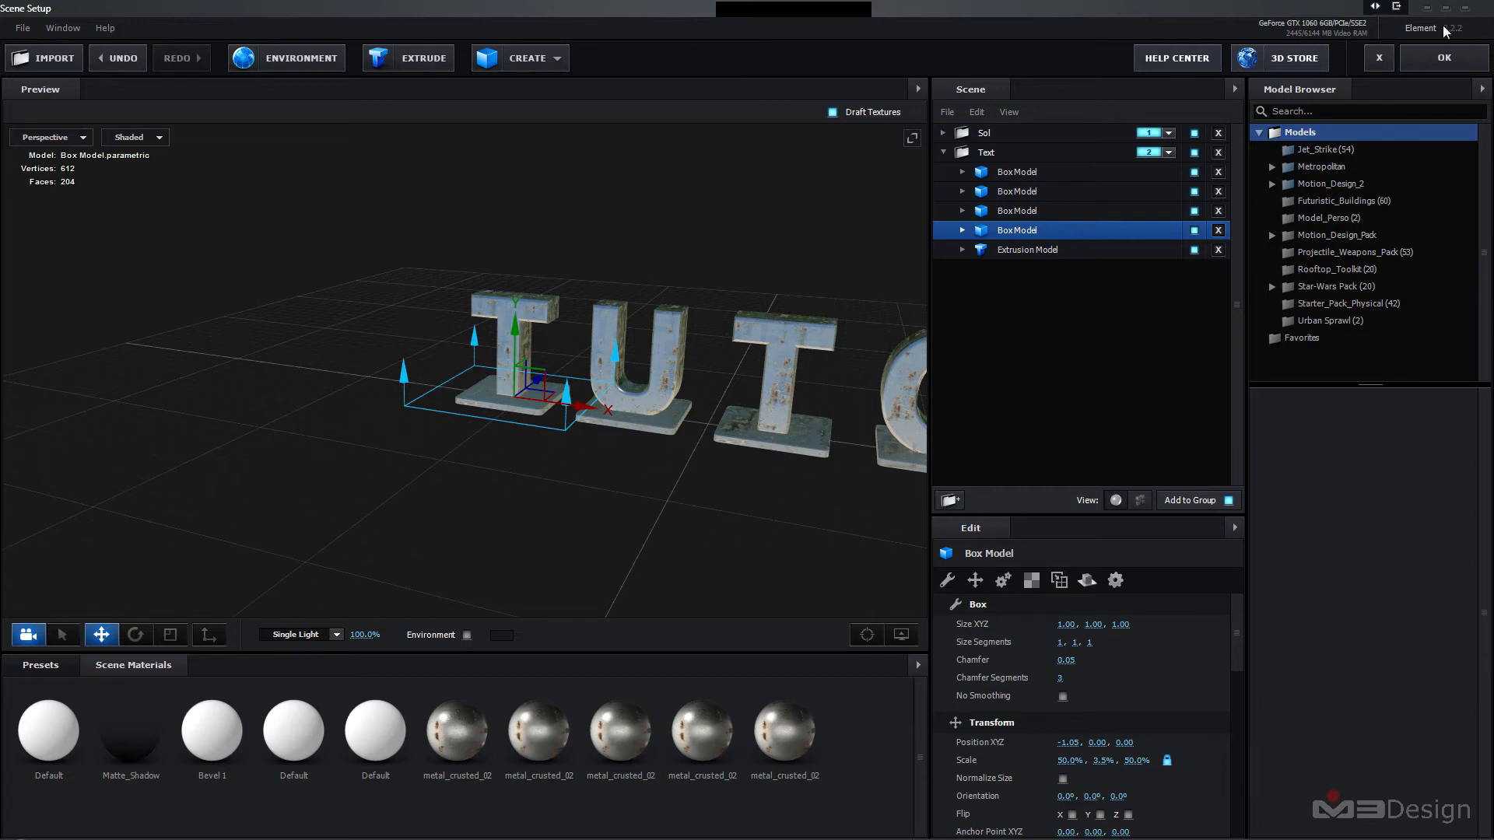
pyautogui.click(1446, 53)
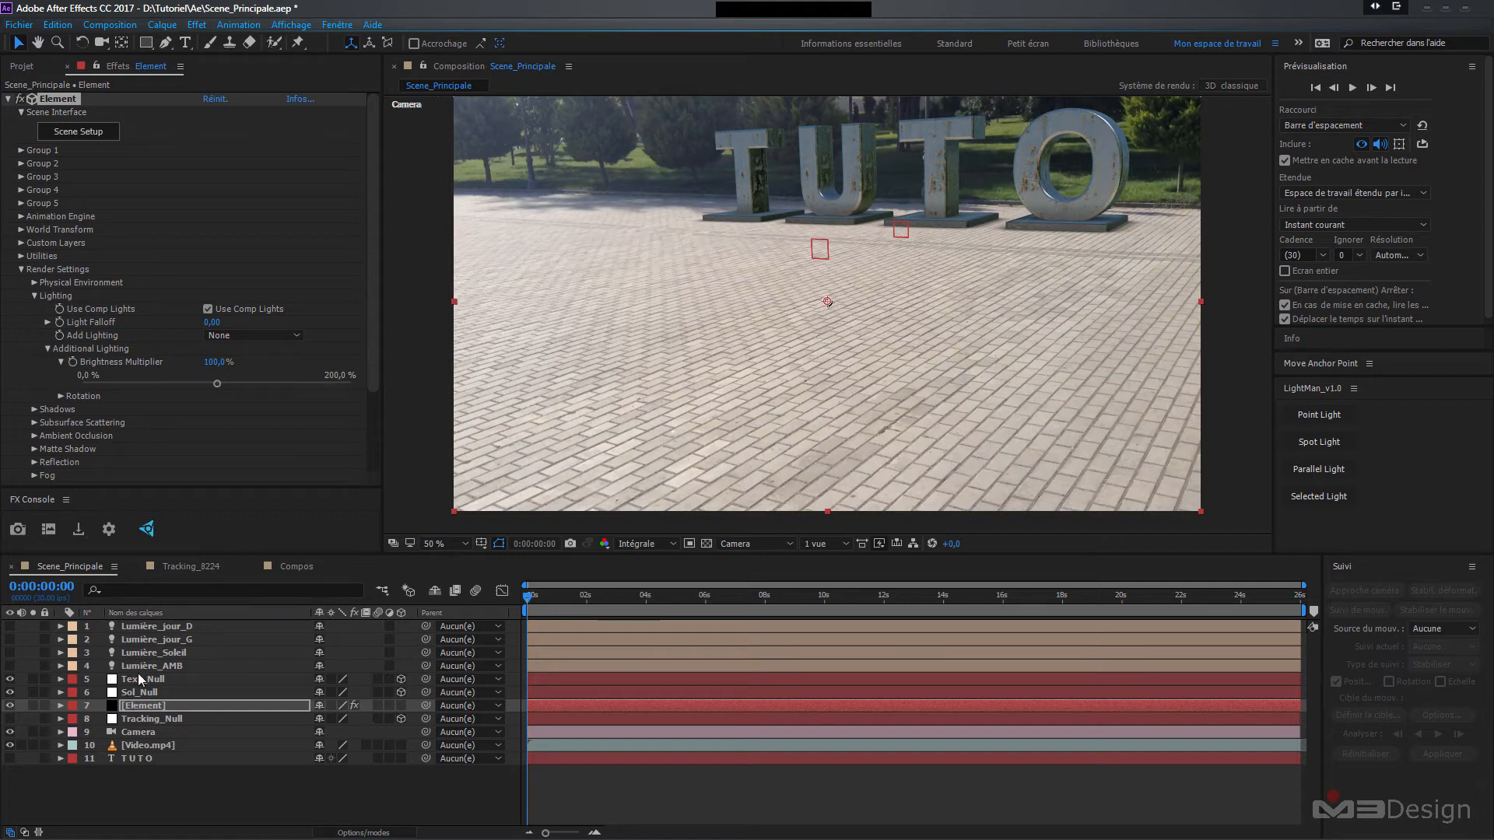
# - Turn on the Lumière_Soleil light and check the Matte Shadow tint colour of the Element effect
pyautogui.click(10, 653)
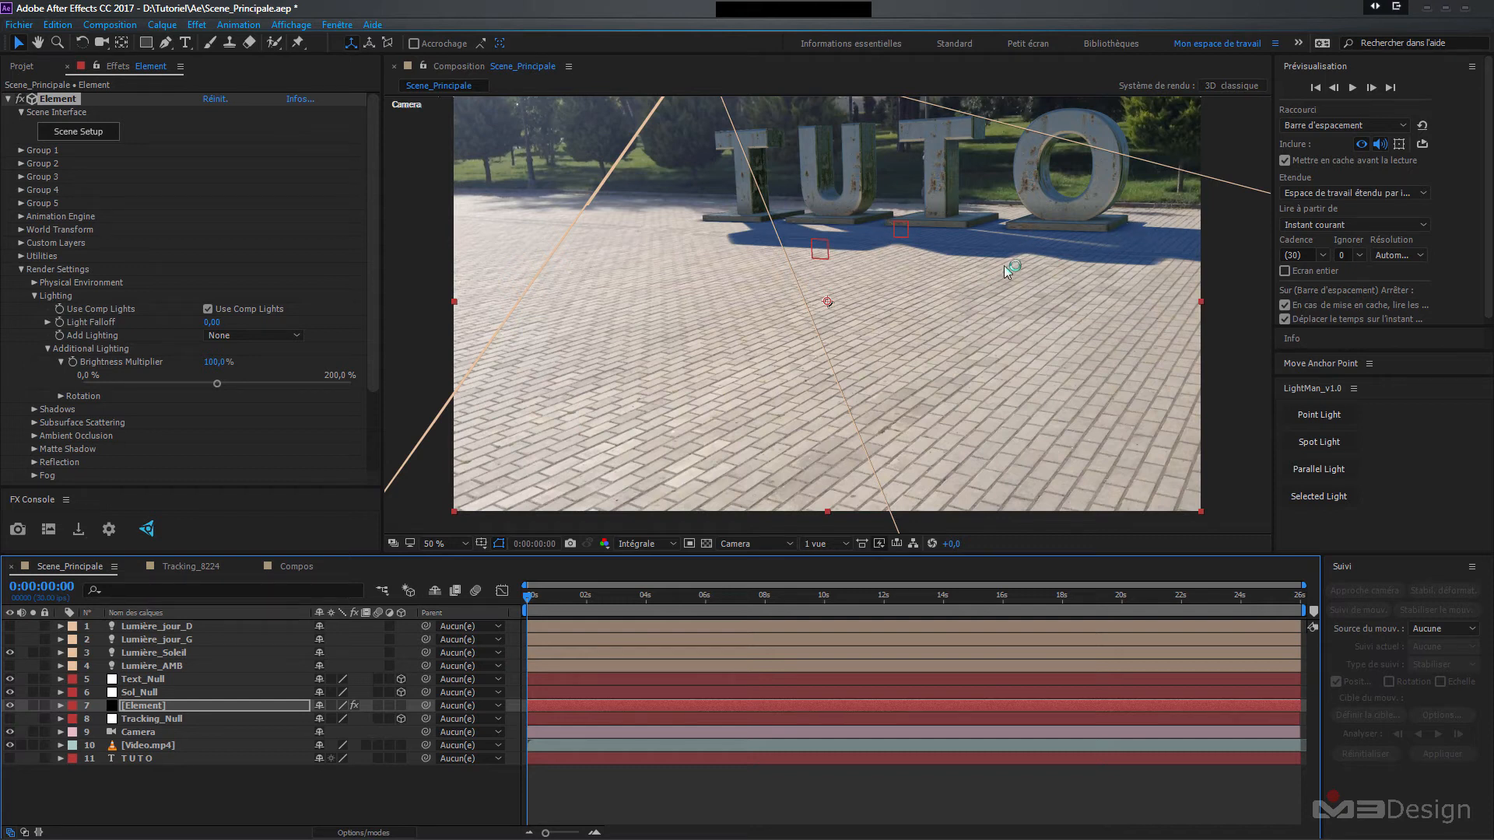
pyautogui.click(21, 269)
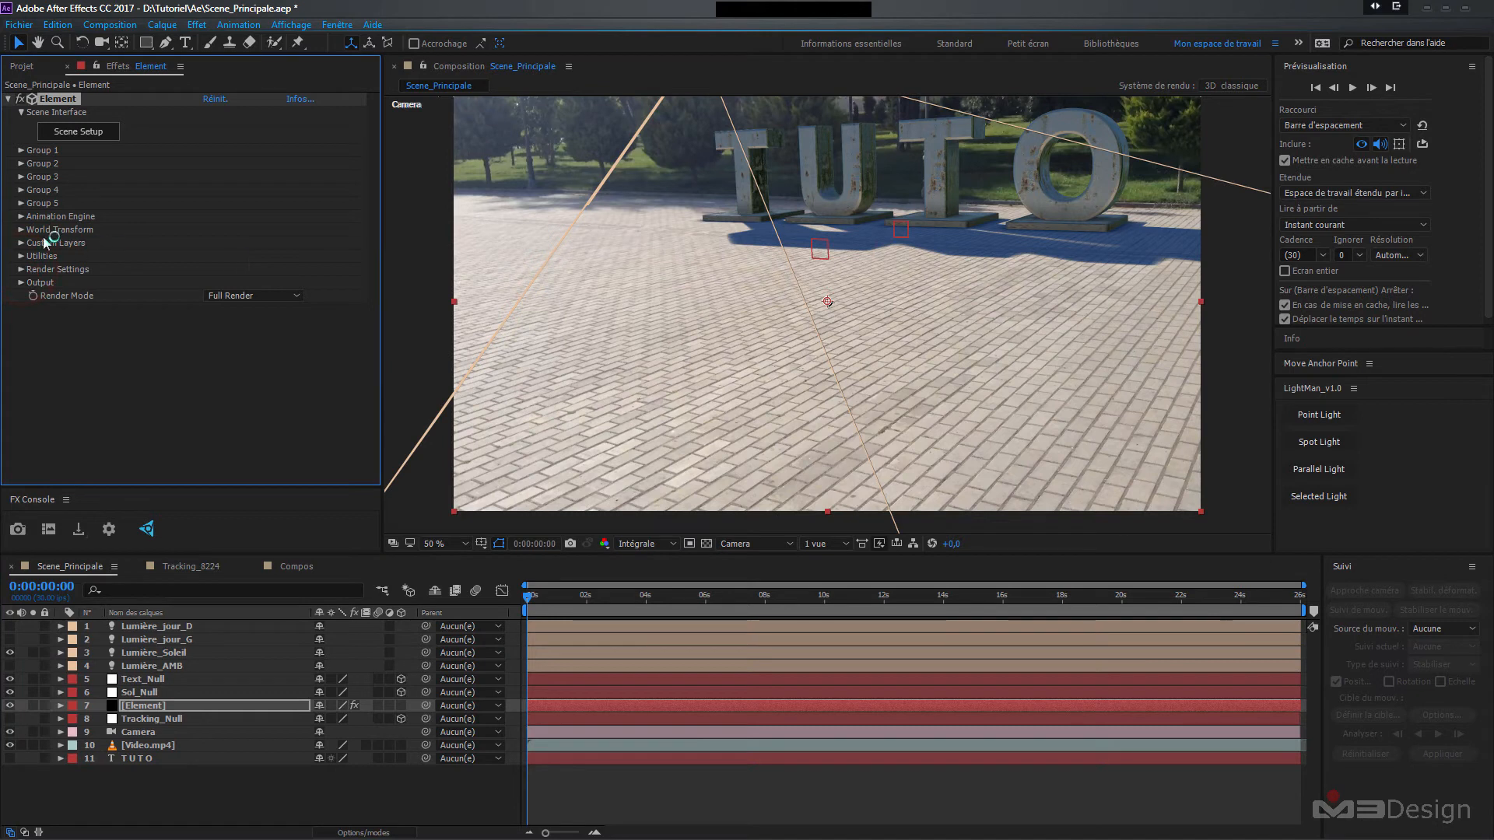
pyautogui.click(19, 270)
pyautogui.click(32, 372)
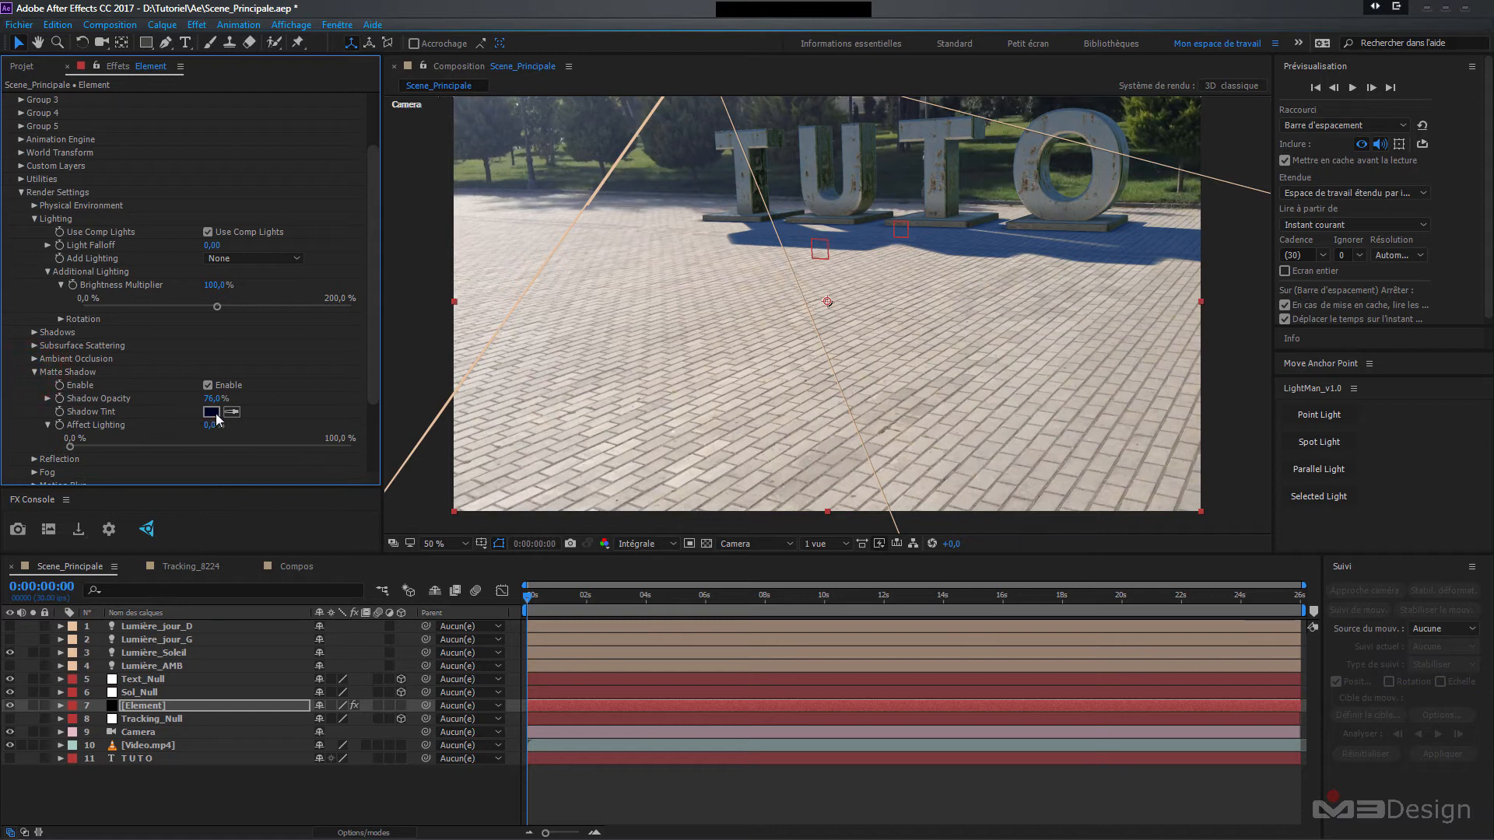
pyautogui.click(211, 412)
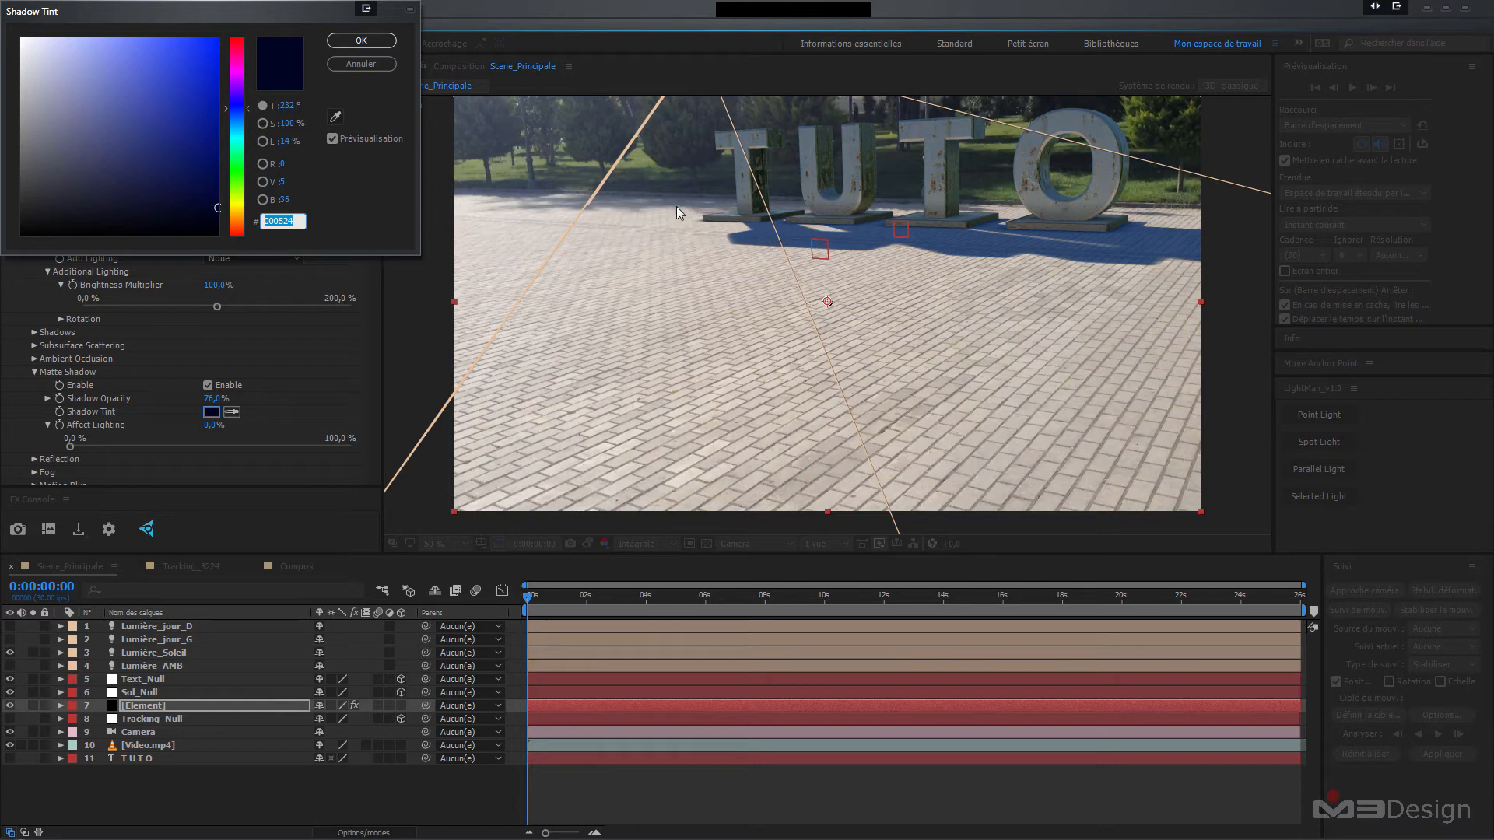
pyautogui.click(361, 41)
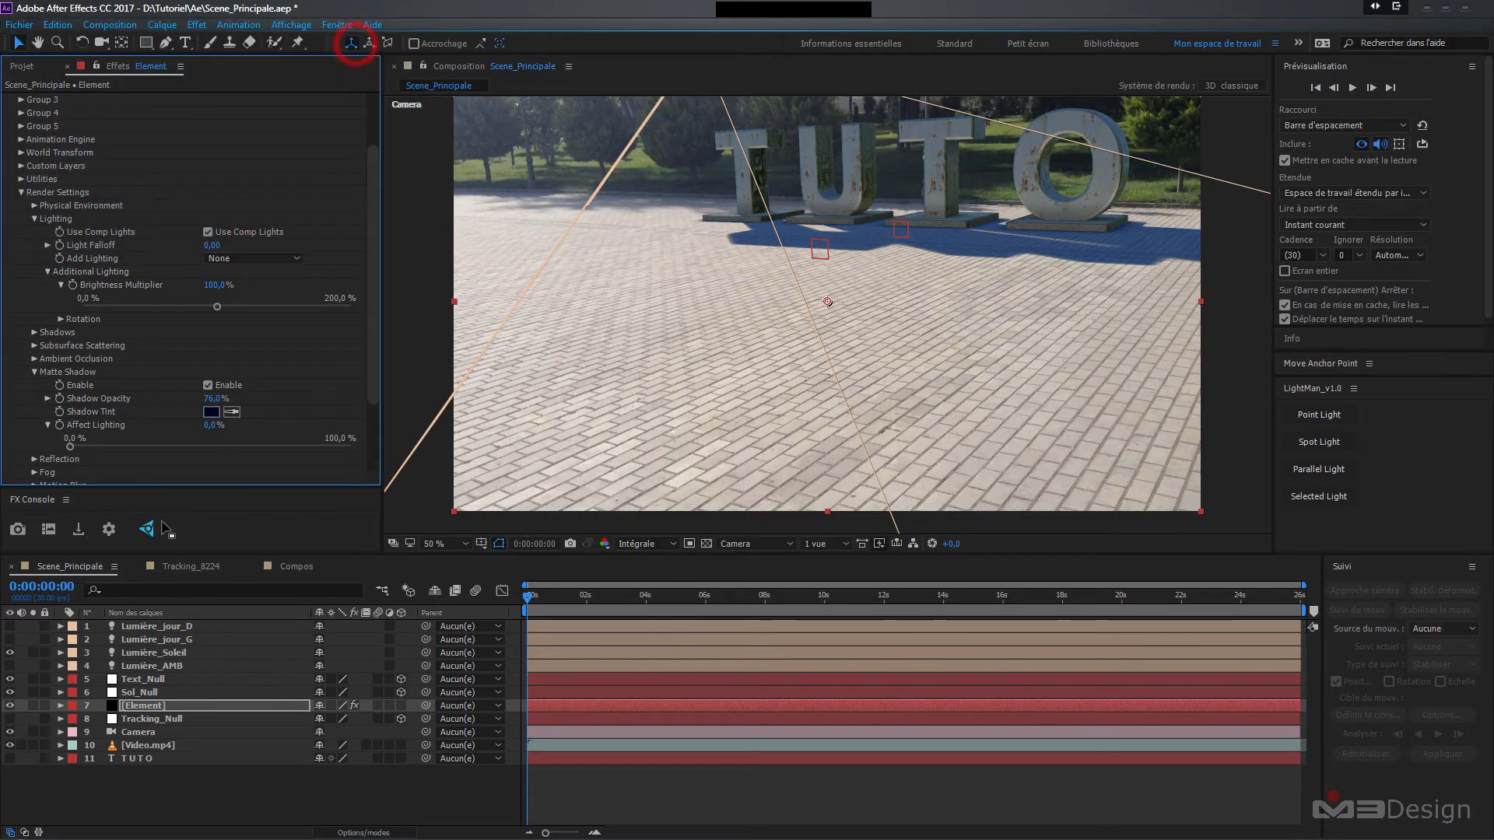
# - Turn on the Lumière_jour_G and Lumière_jour_D lights and inspect the lighting and shadows around the TUTO letters
pyautogui.click(9, 639)
pyautogui.click(9, 626)
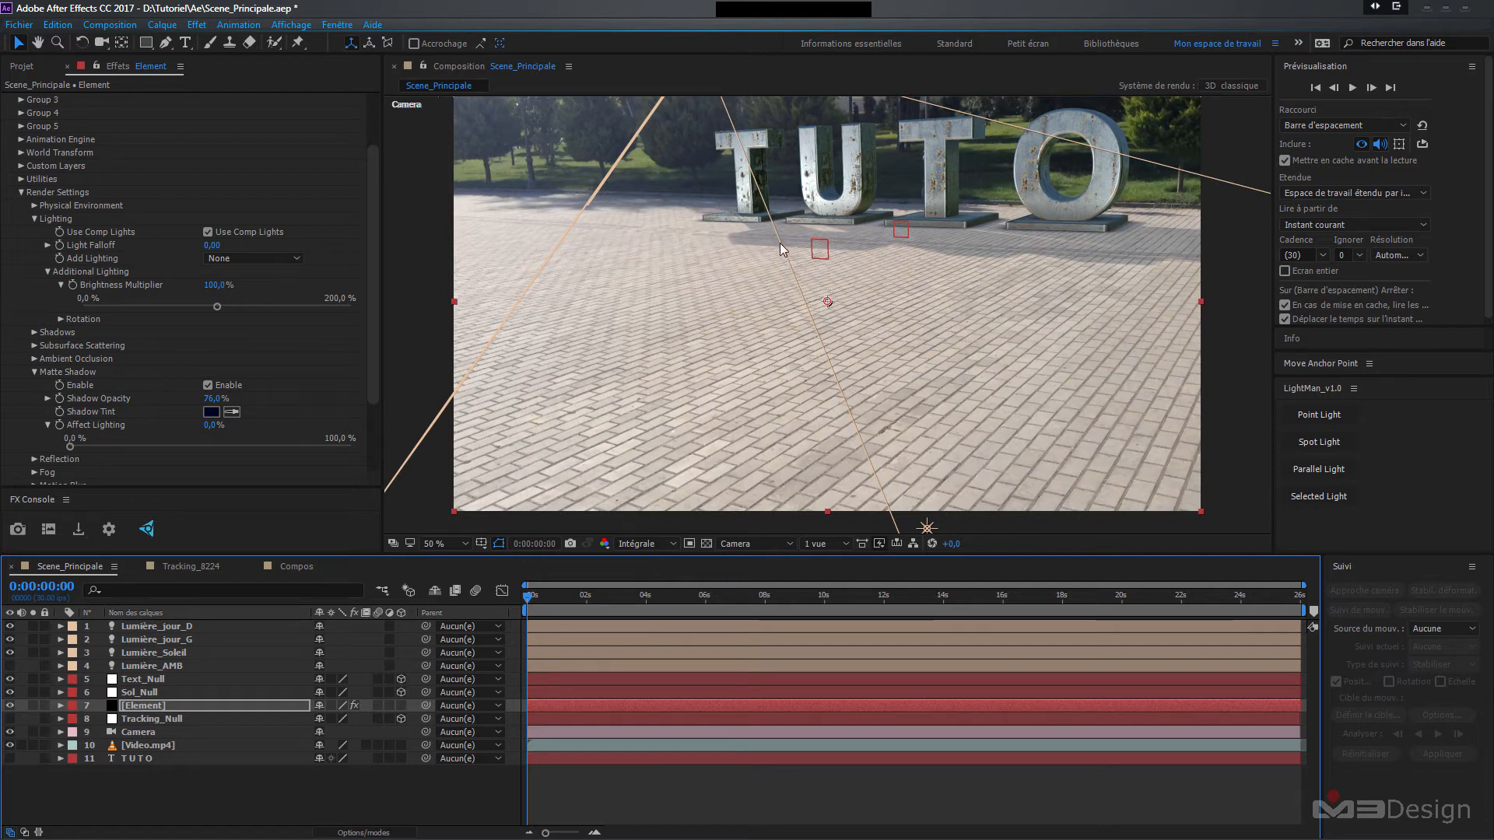
pyautogui.scroll(2, 772, 236)
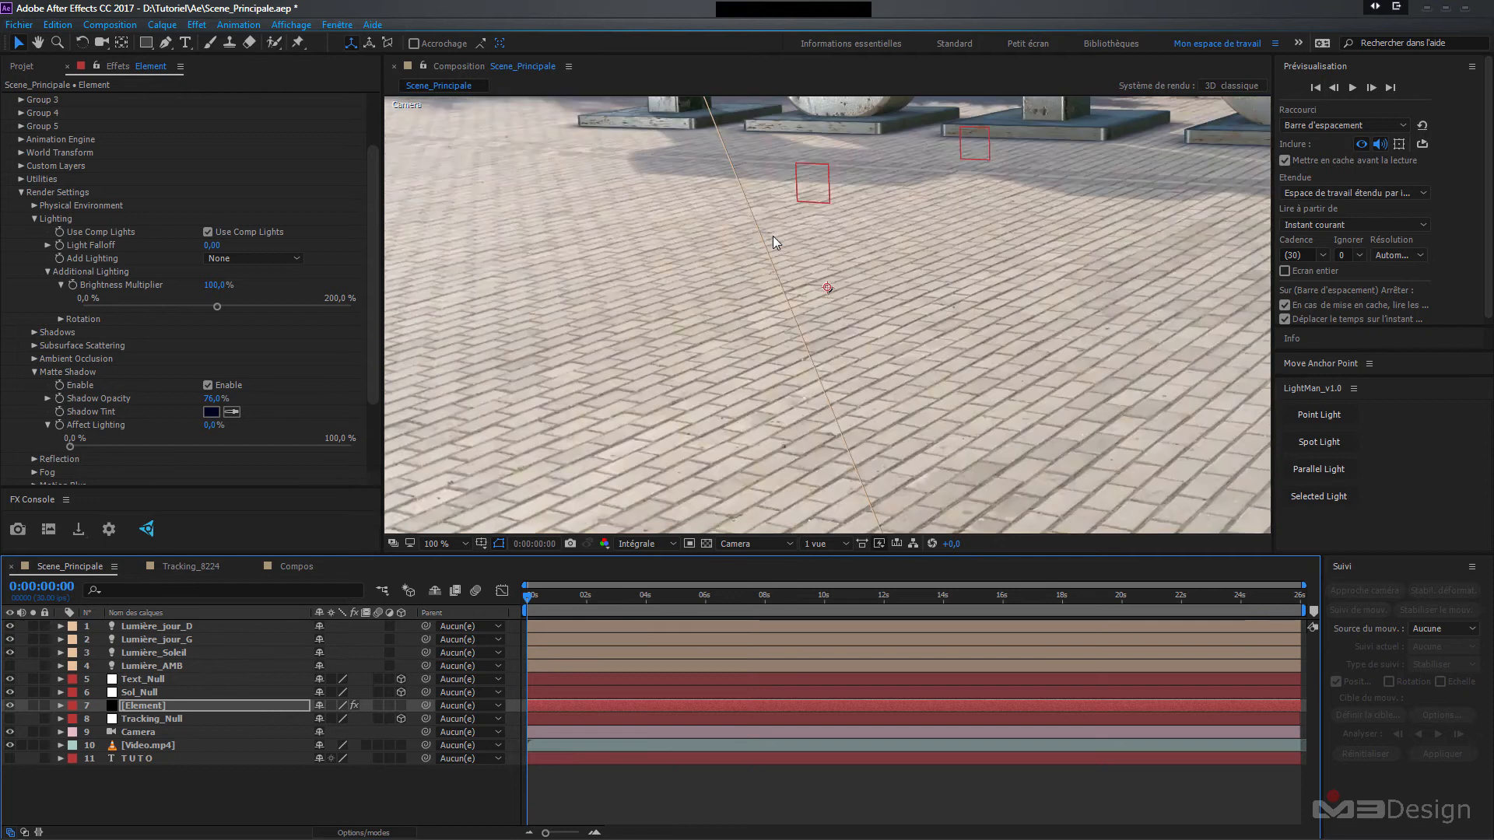
pyautogui.scroll(3, 688, 227)
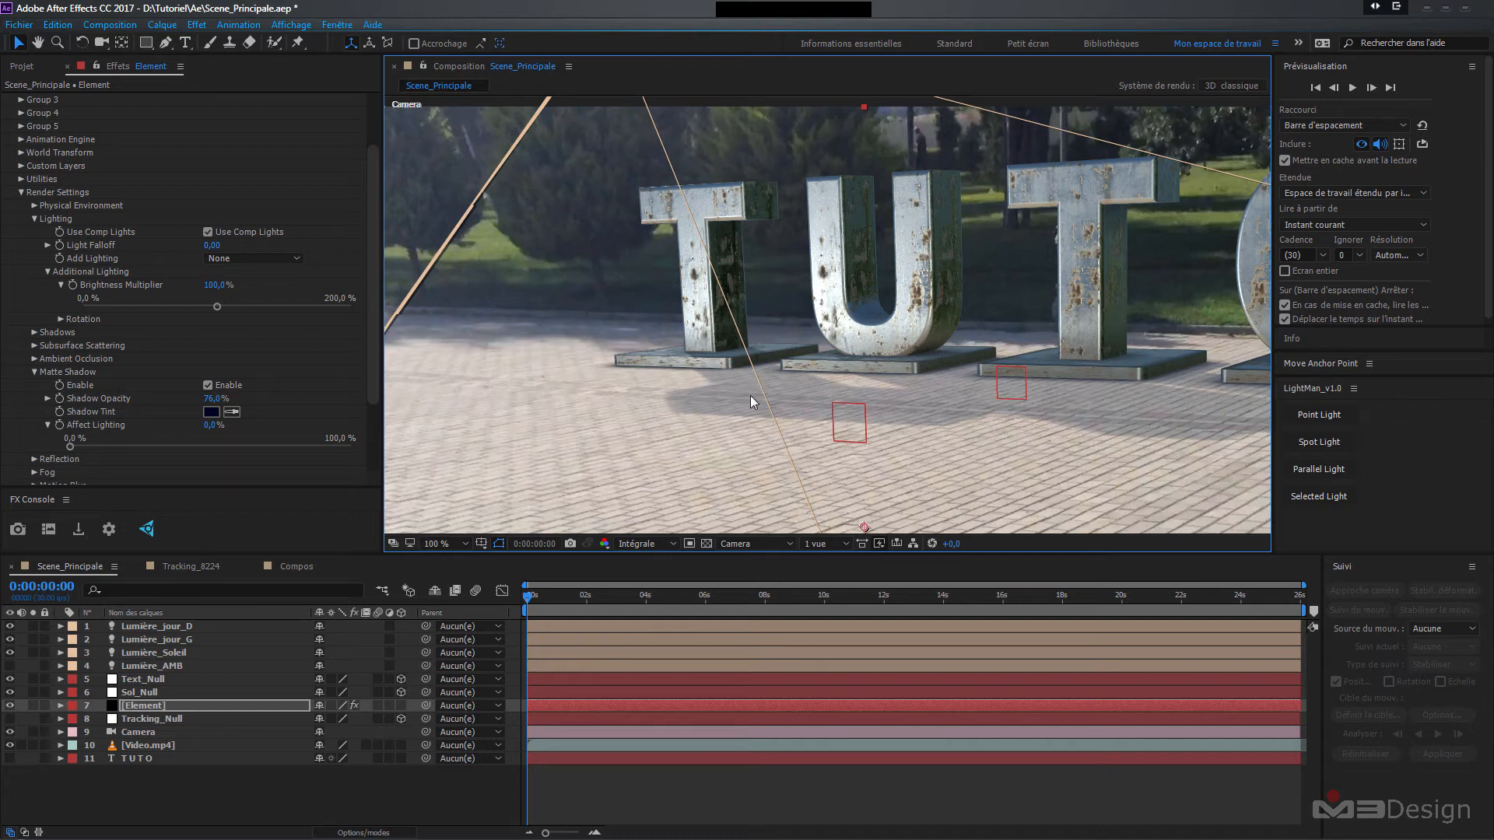
pyautogui.scroll(-2, 751, 389)
pyautogui.scroll(-1, 753, 383)
pyautogui.scroll(1, 753, 383)
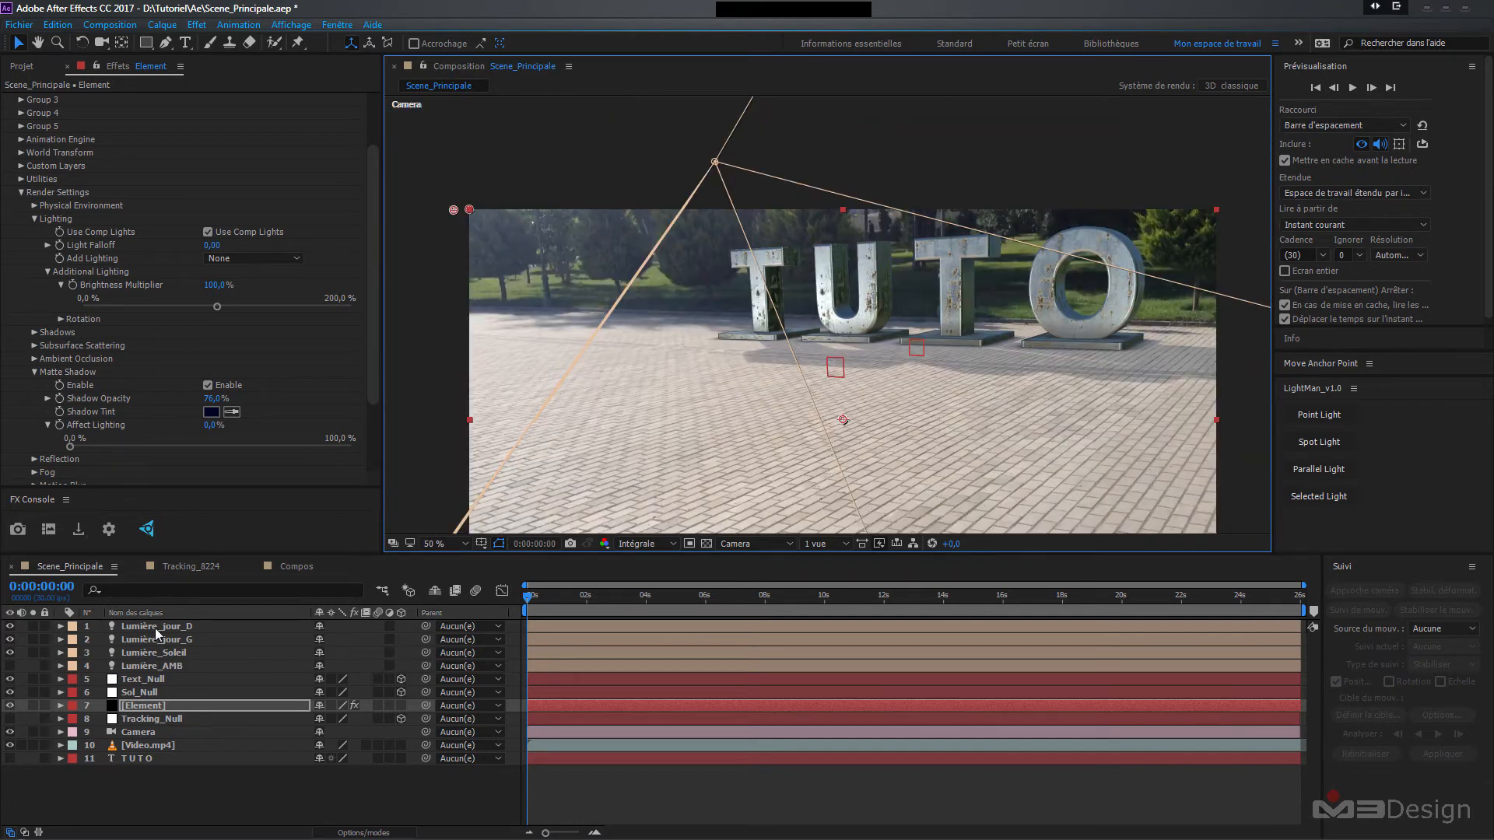
# - Examine the placement of the lights and camera from the Haut view
pyautogui.click(790, 543)
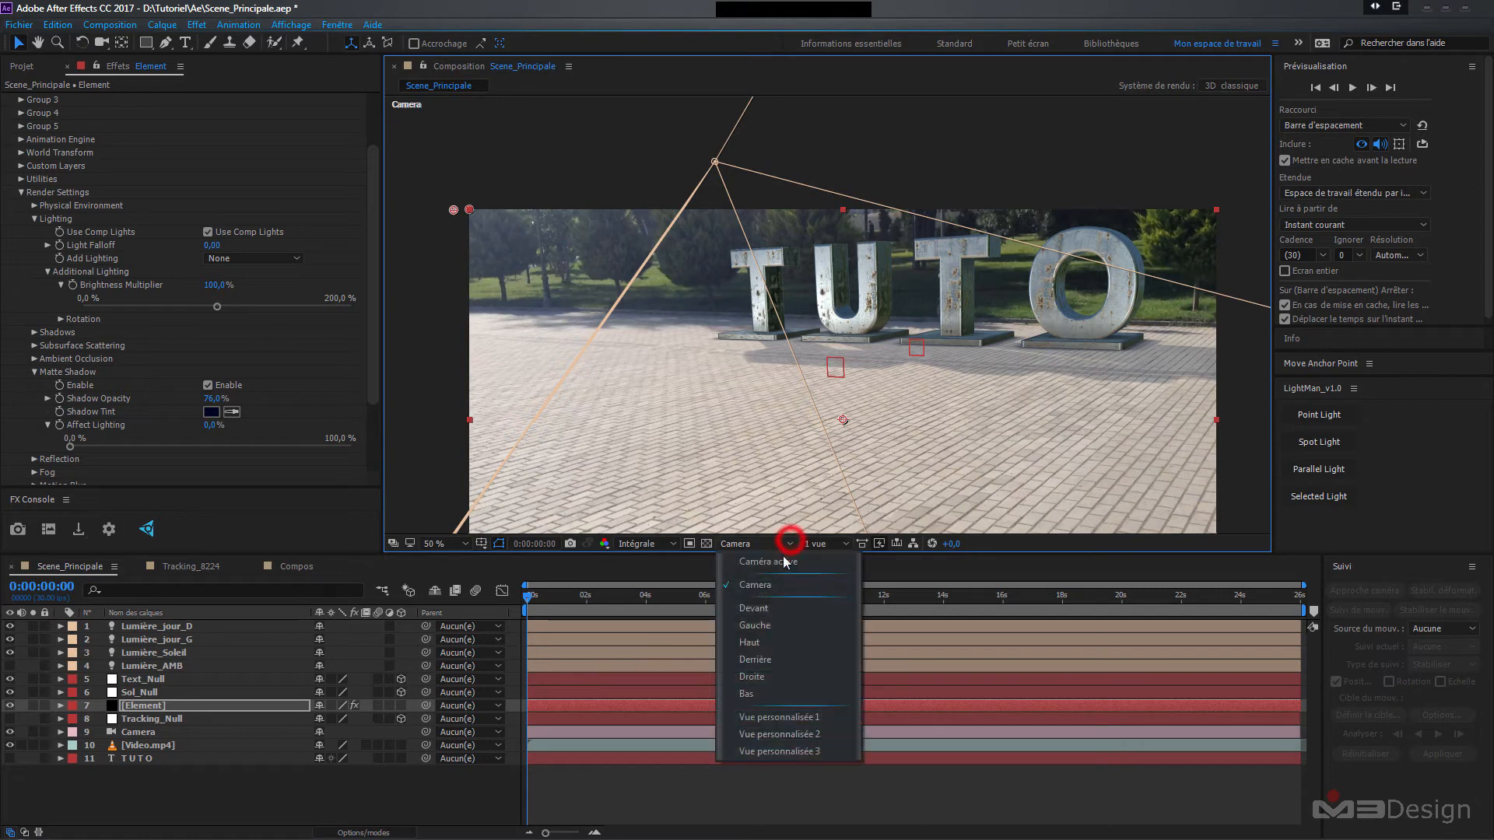
pyautogui.click(755, 642)
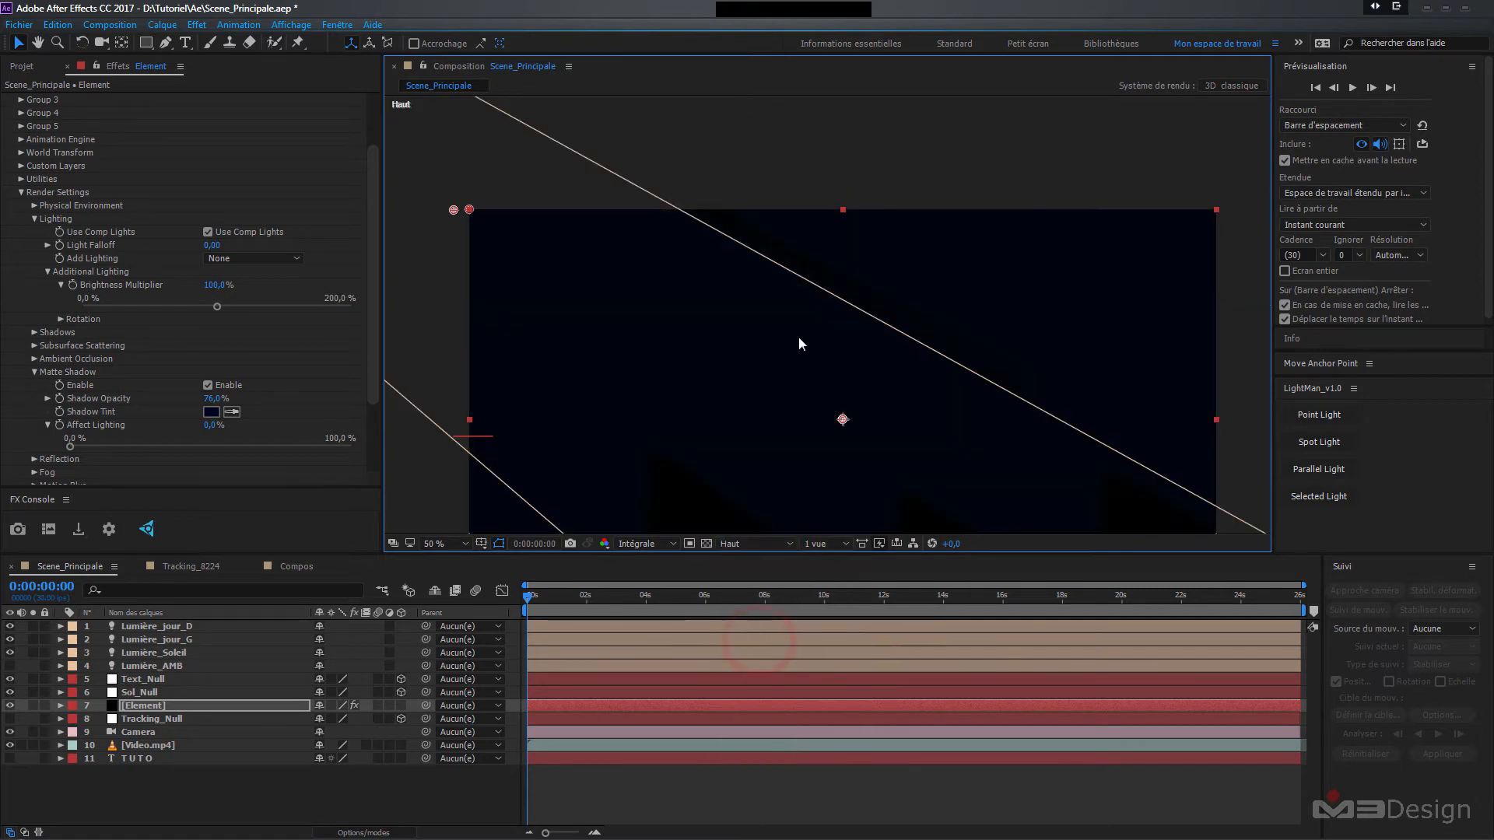
pyautogui.scroll(-6, 813, 217)
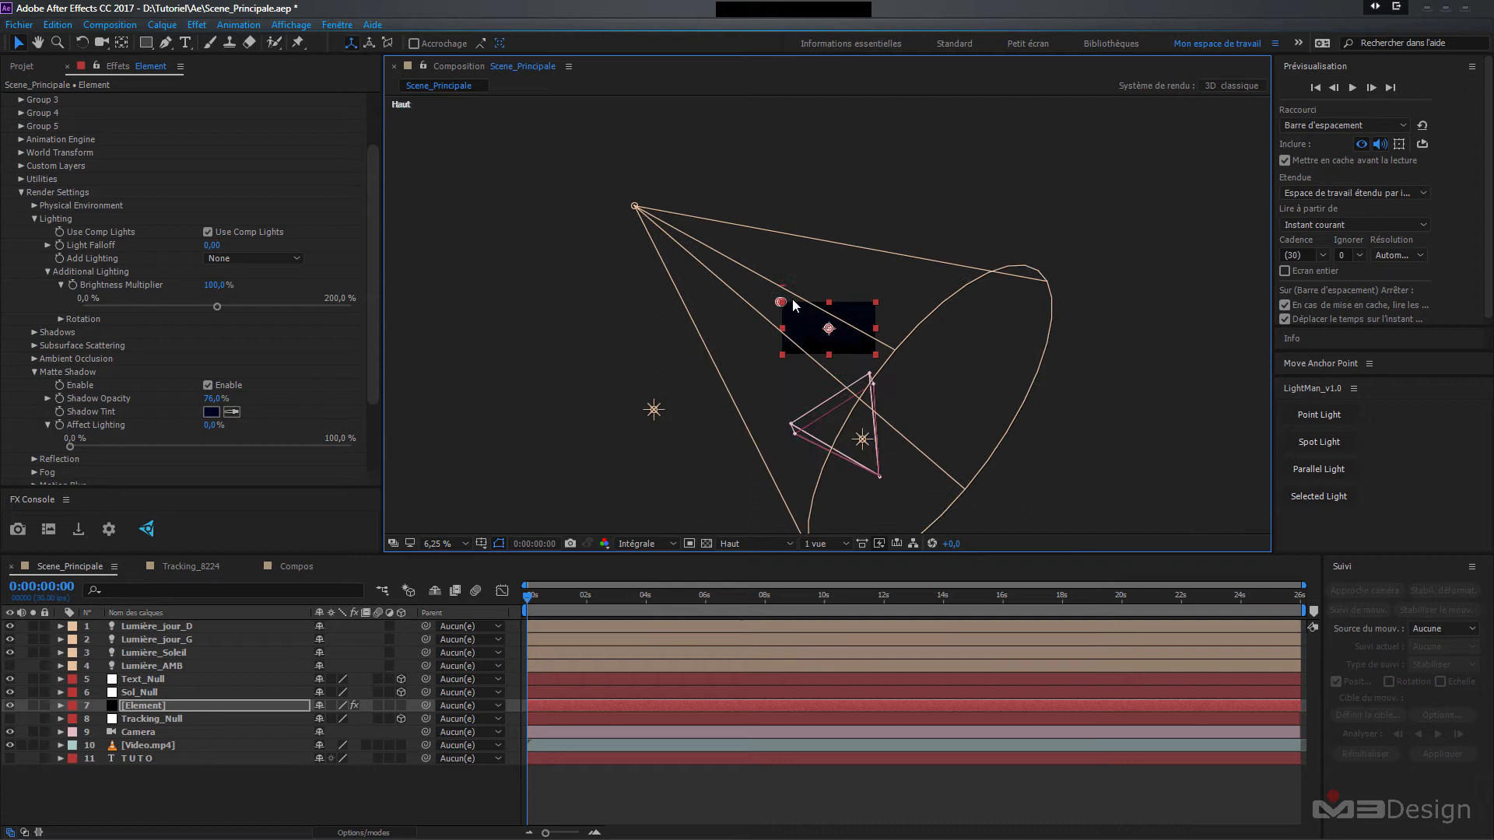
pyautogui.scroll(-1, 793, 305)
pyautogui.scroll(1, 853, 405)
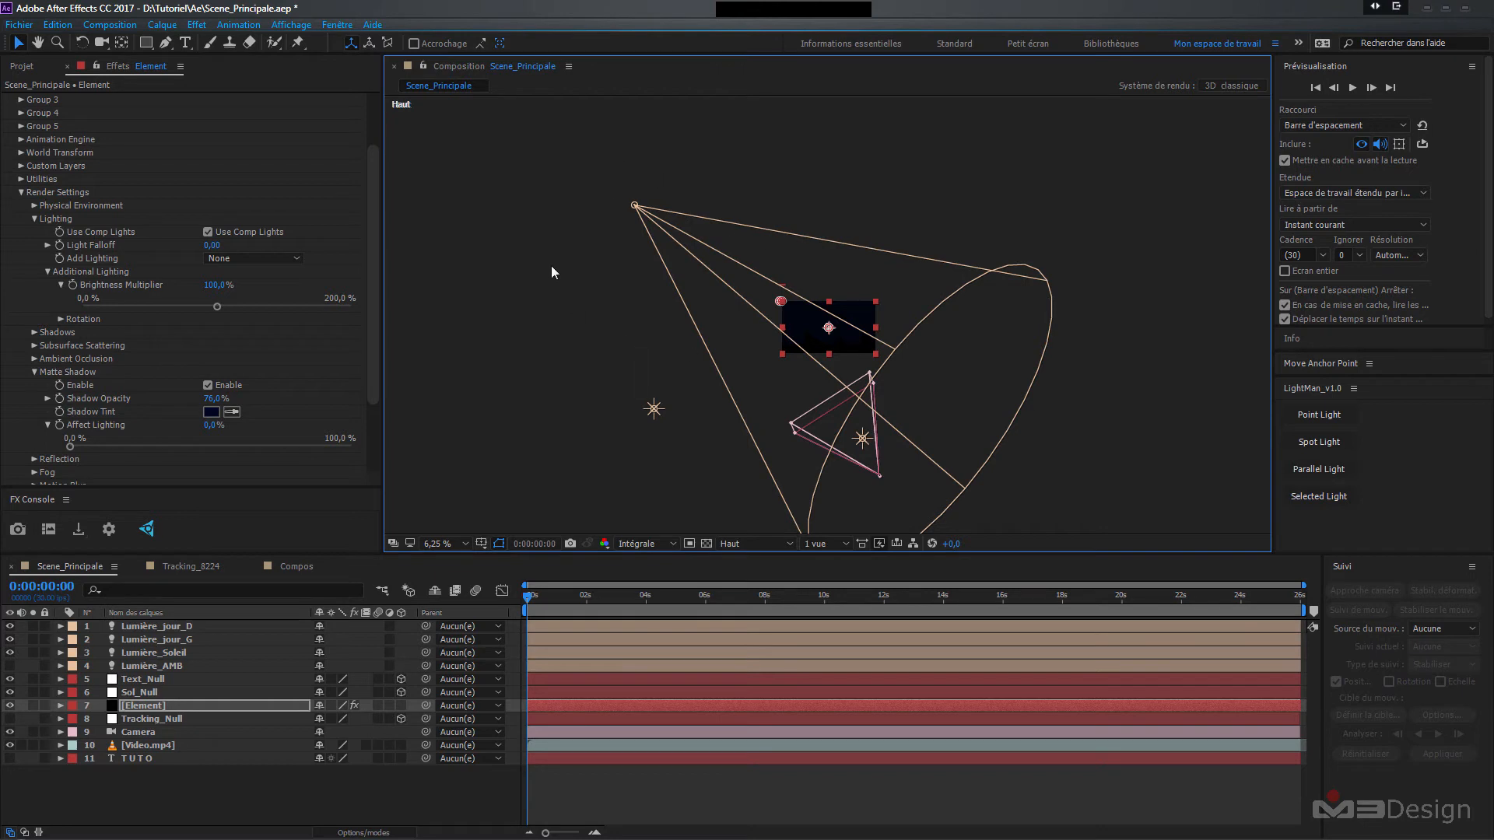
# - Return to the Camera view and compare the footage with the Element layer hidden and shown
pyautogui.click(846, 549)
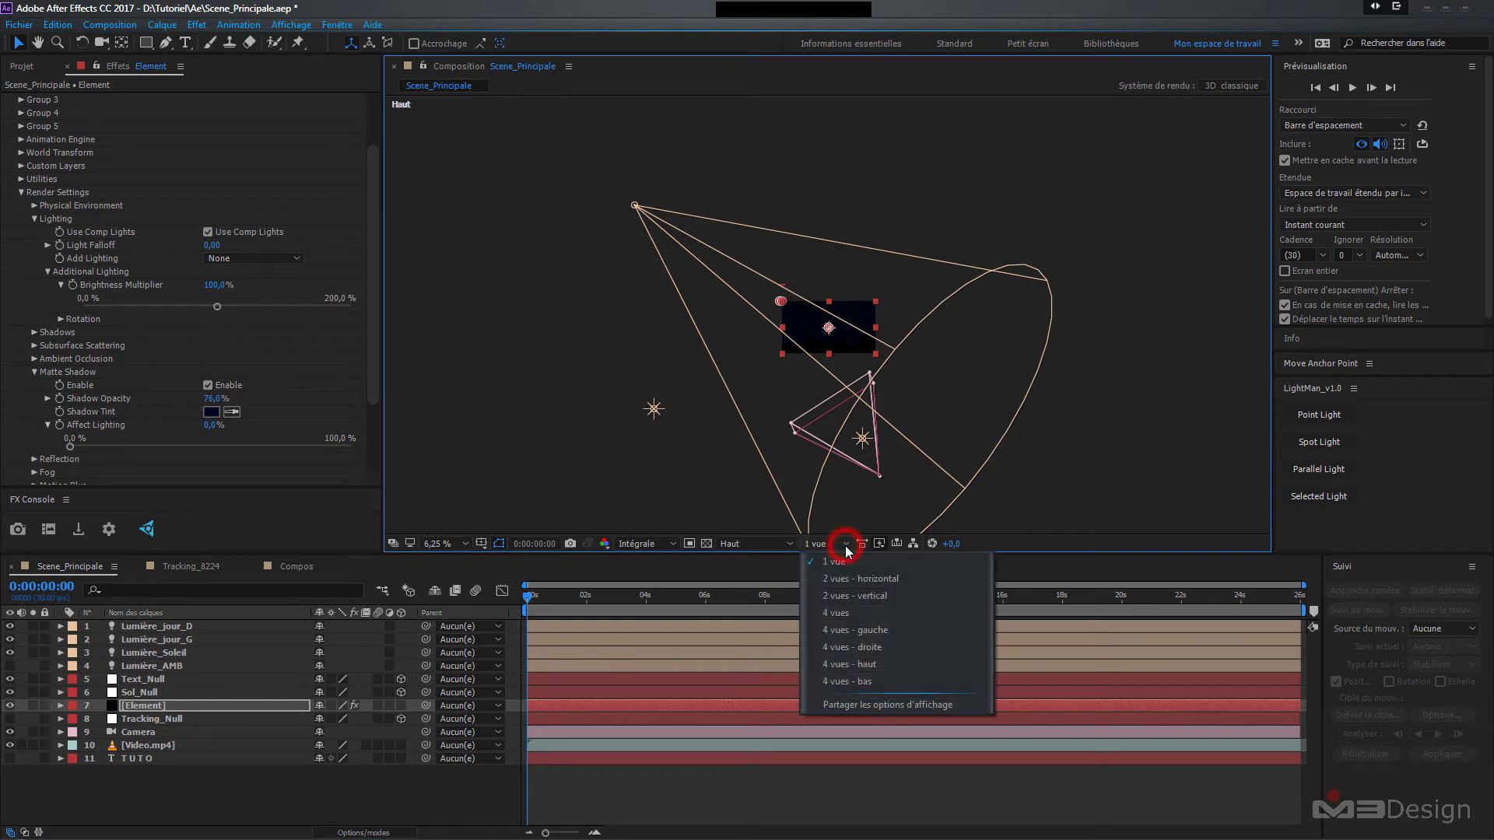
pyautogui.click(774, 544)
pyautogui.click(771, 585)
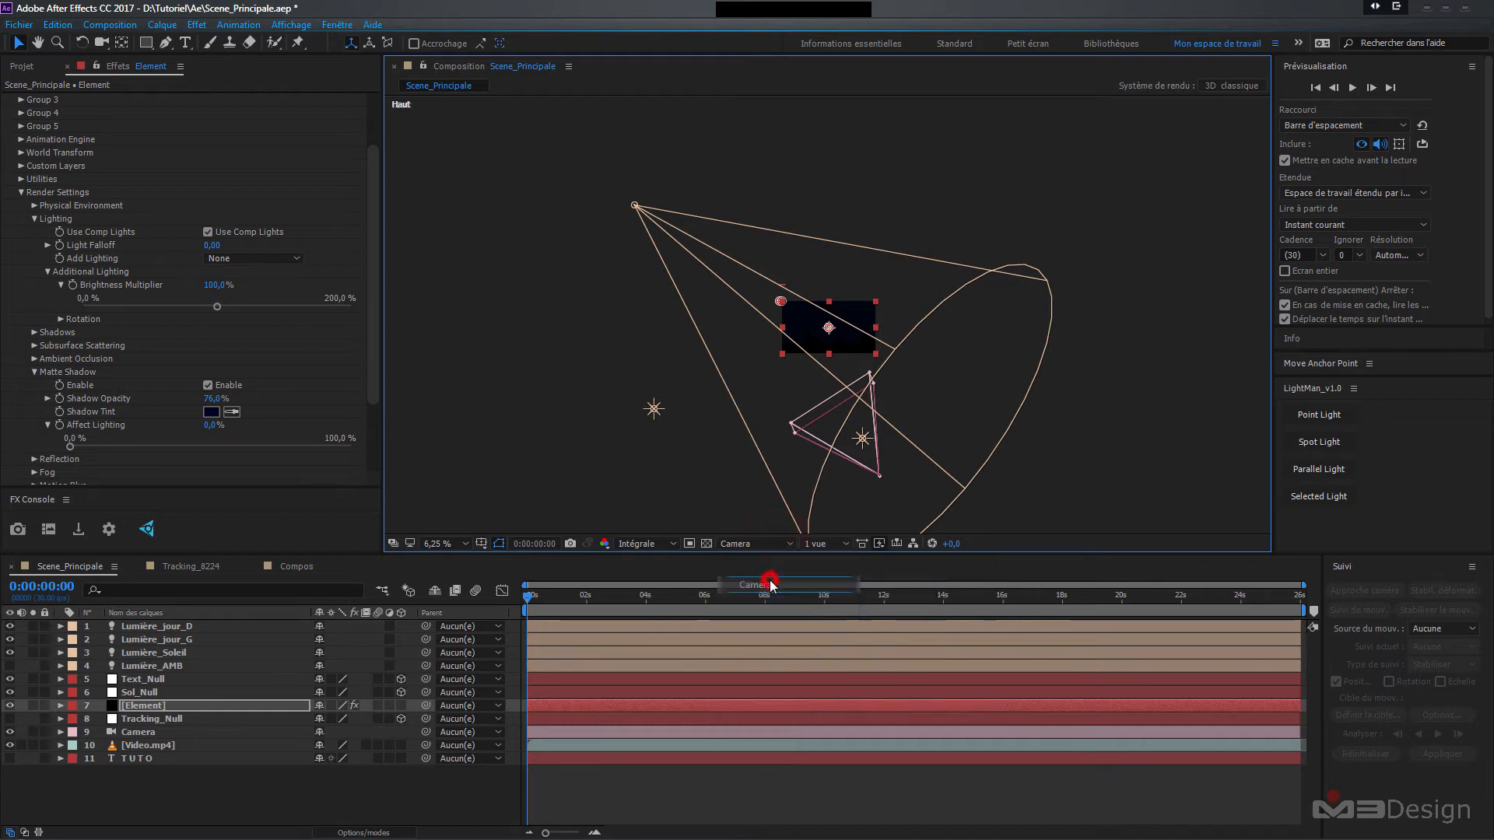
pyautogui.scroll(6, 845, 325)
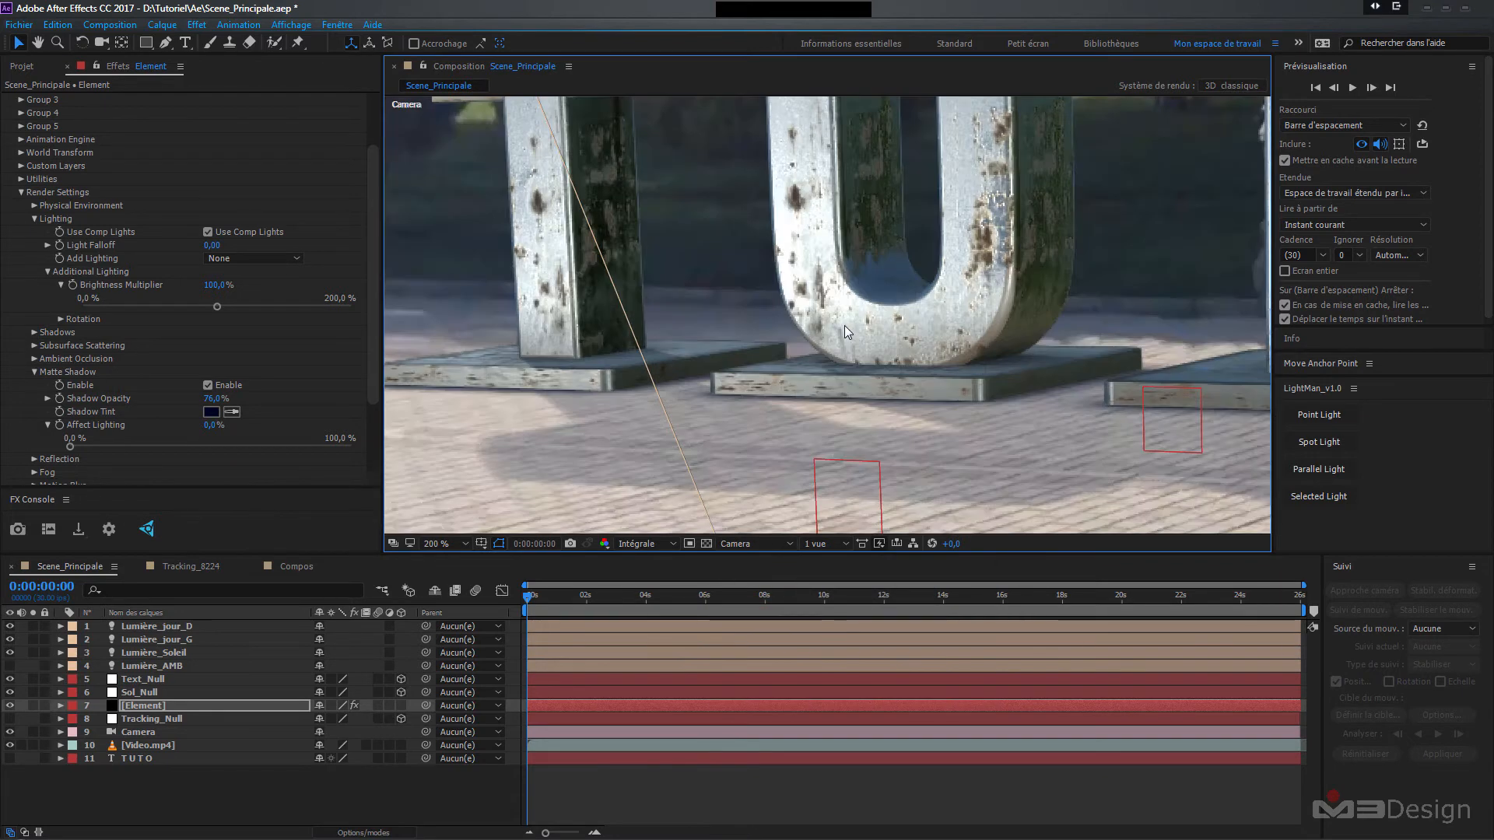
pyautogui.scroll(-4, 817, 372)
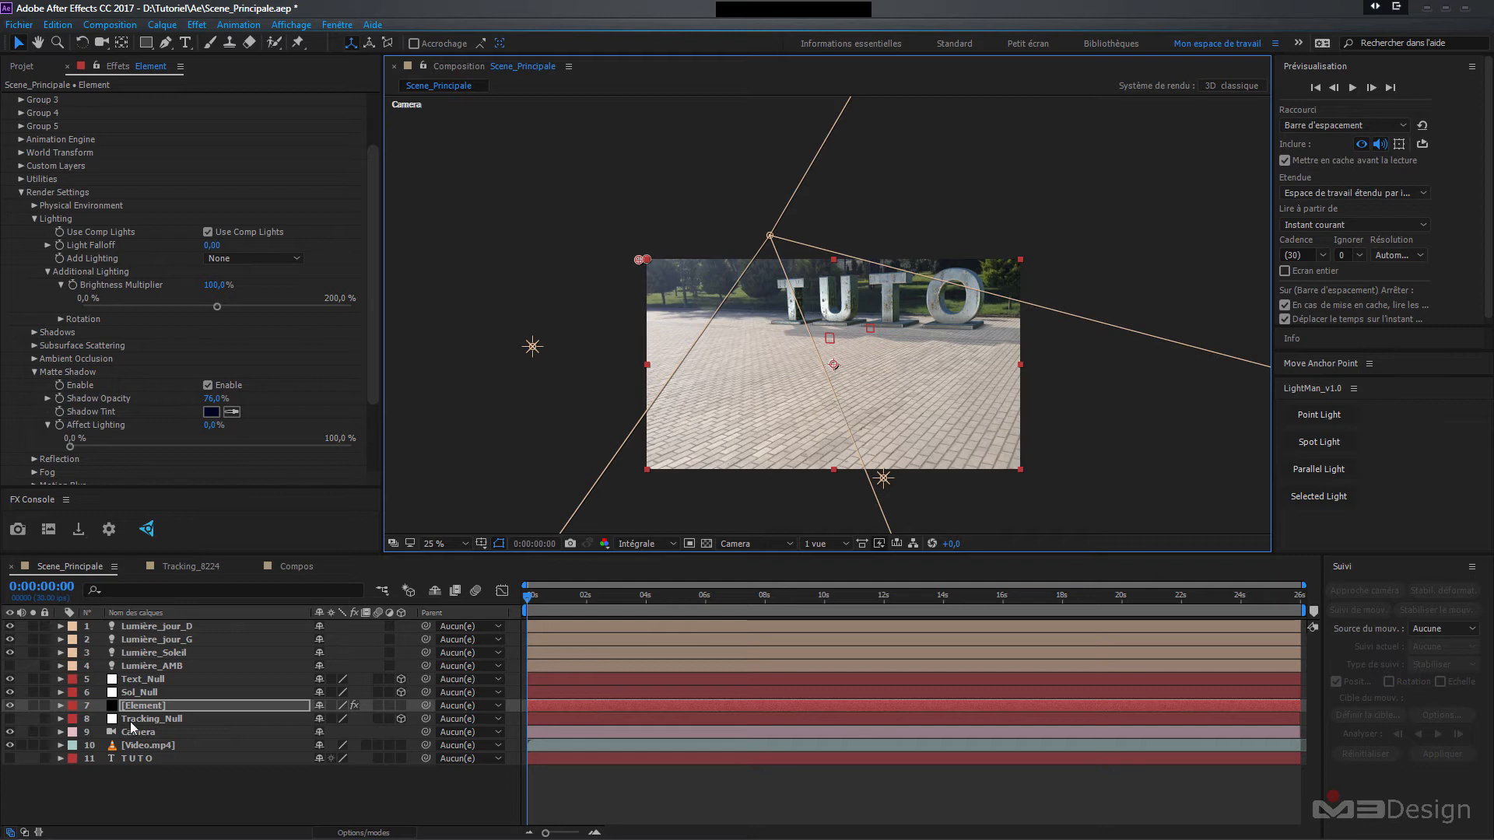
pyautogui.click(10, 705)
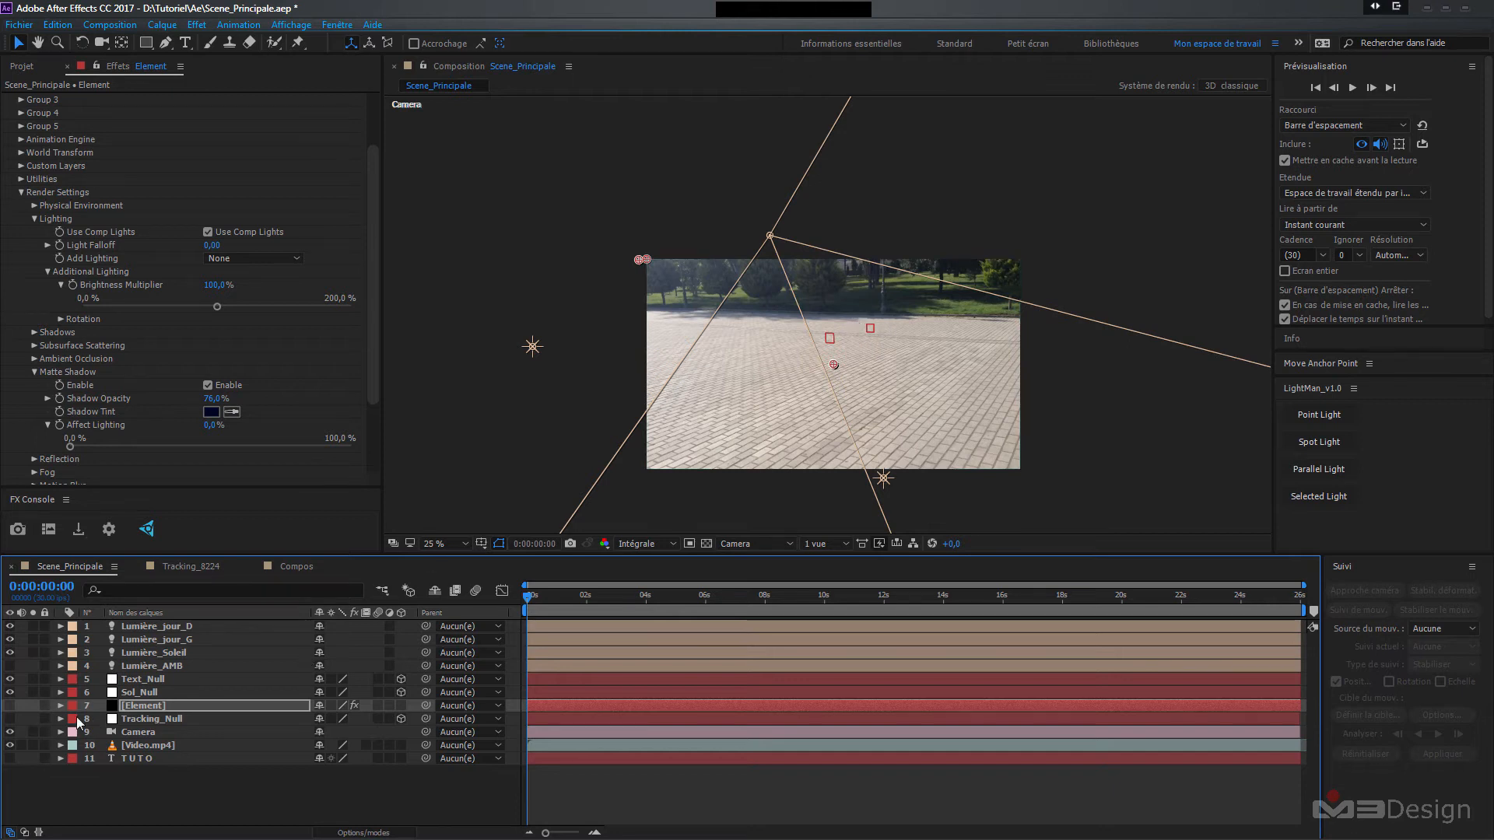
pyautogui.click(10, 706)
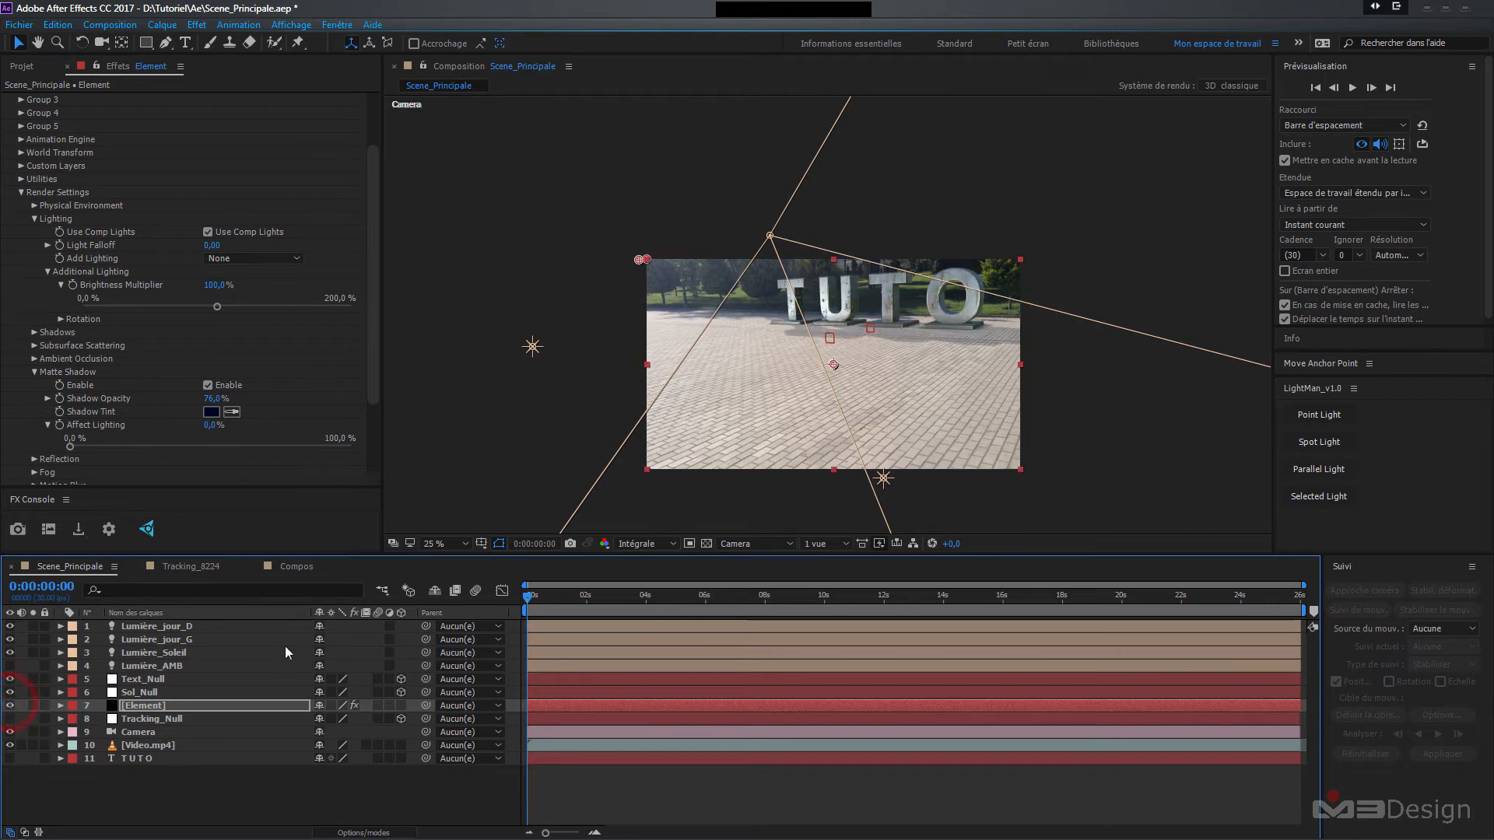
# - Show all the lights from the Haut view and review the settings and colour of the Lumière_jour_G light
pyautogui.click(773, 544)
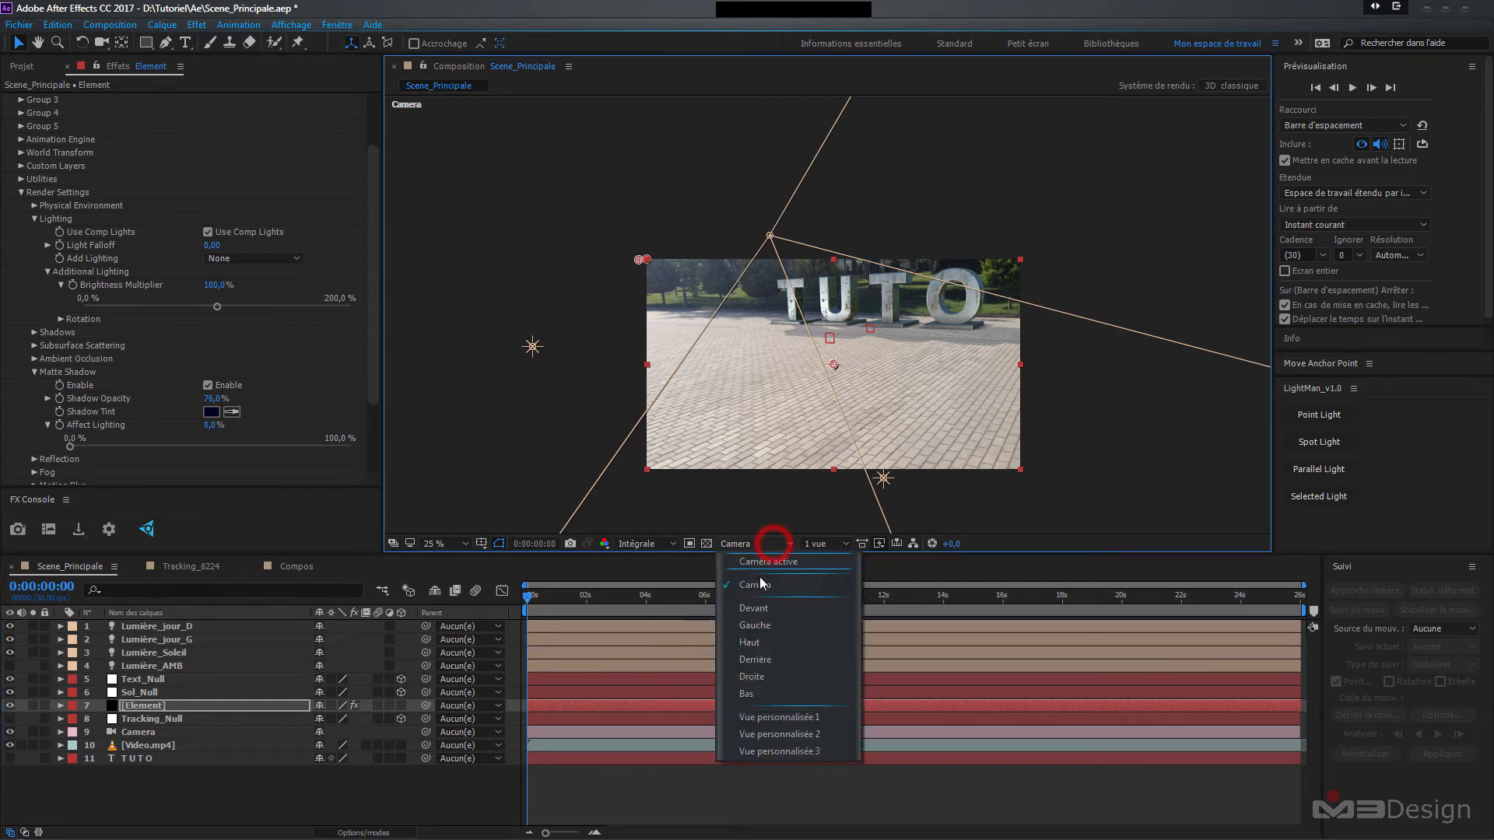
pyautogui.click(758, 642)
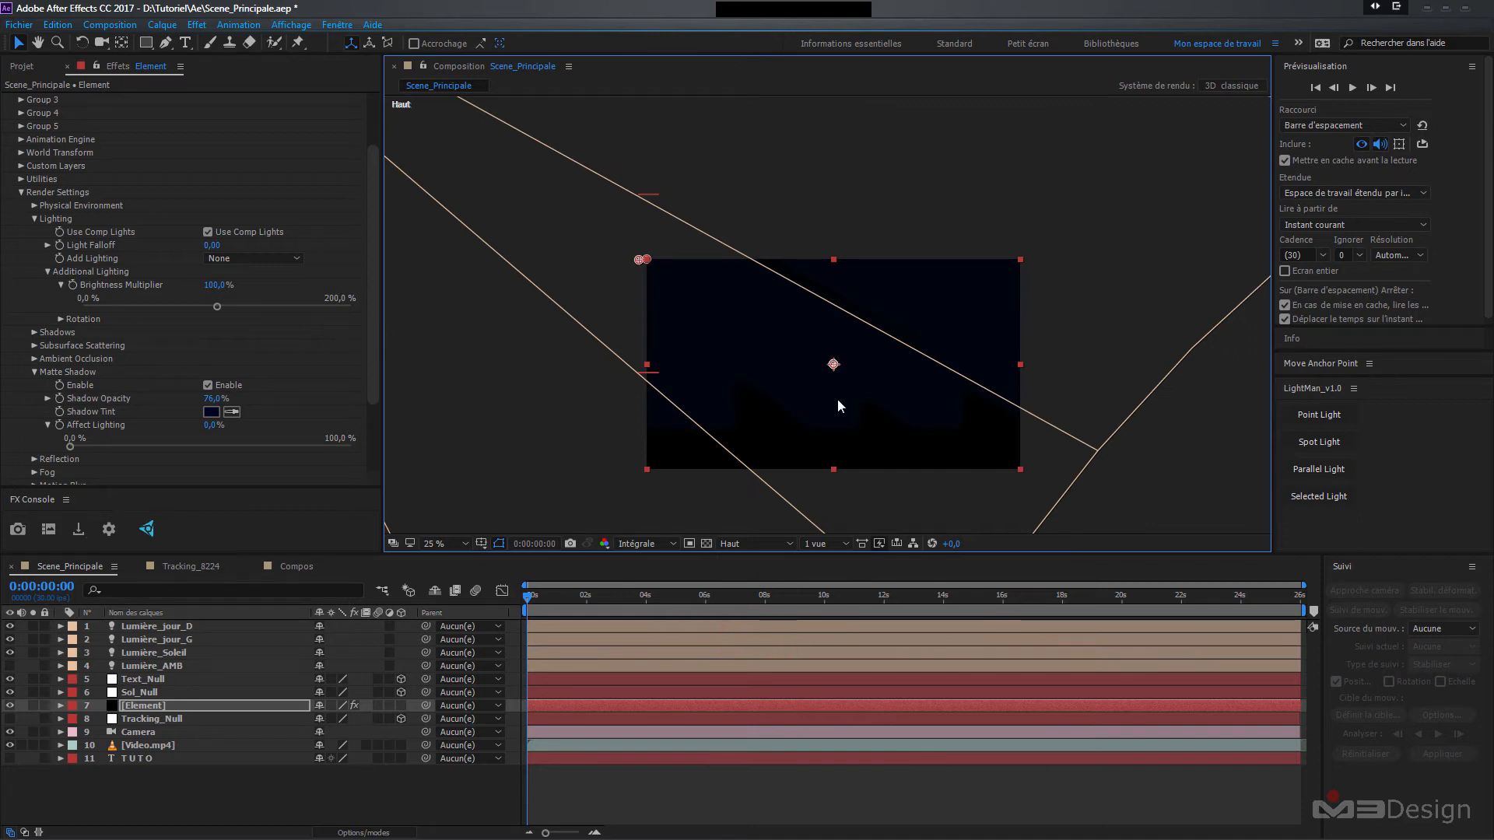
pyautogui.press(',')
pyautogui.press(',')
pyautogui.press(',')
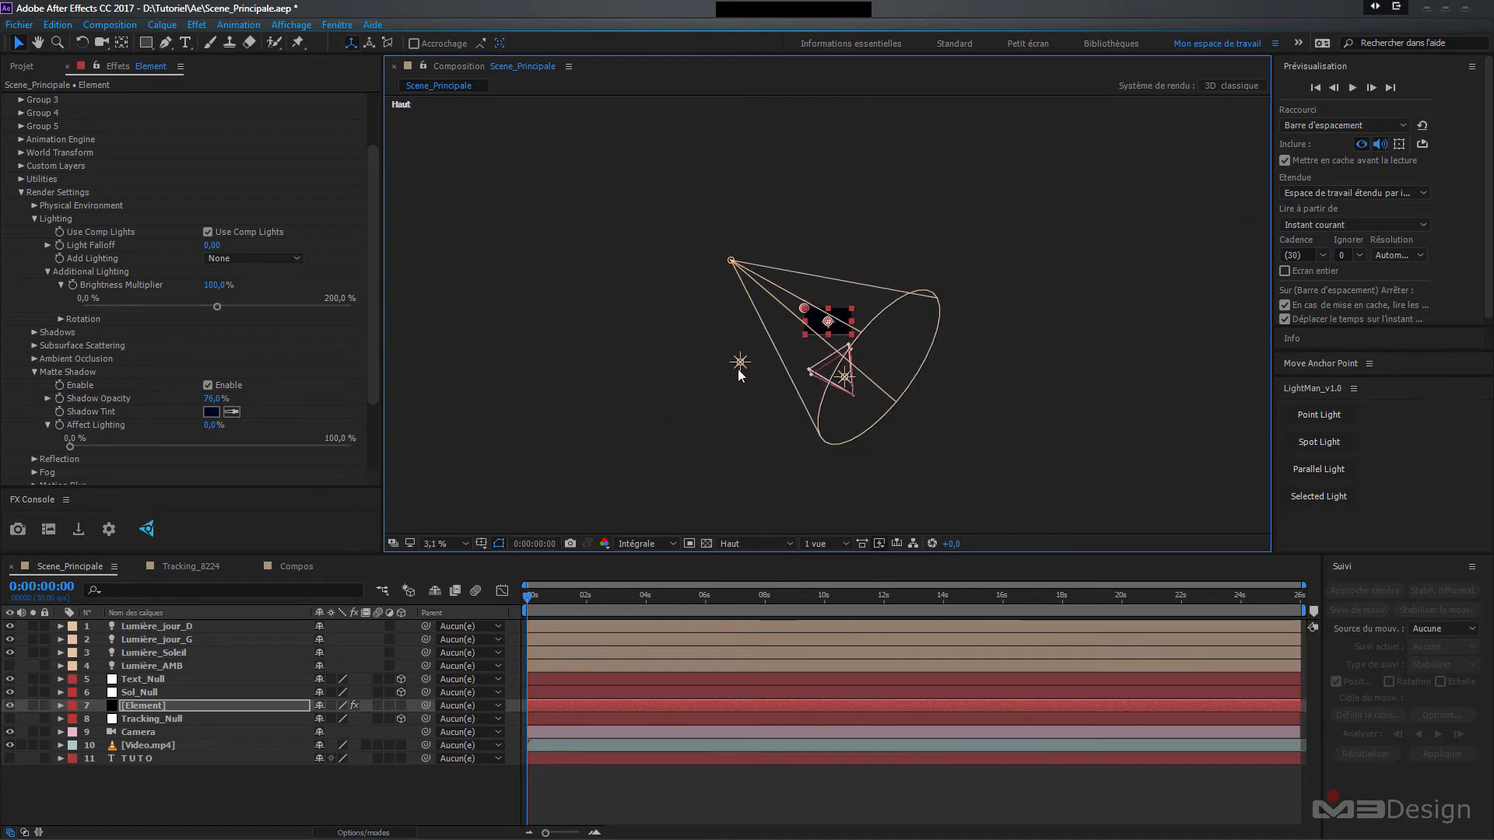
pyautogui.doubleClick(148, 643)
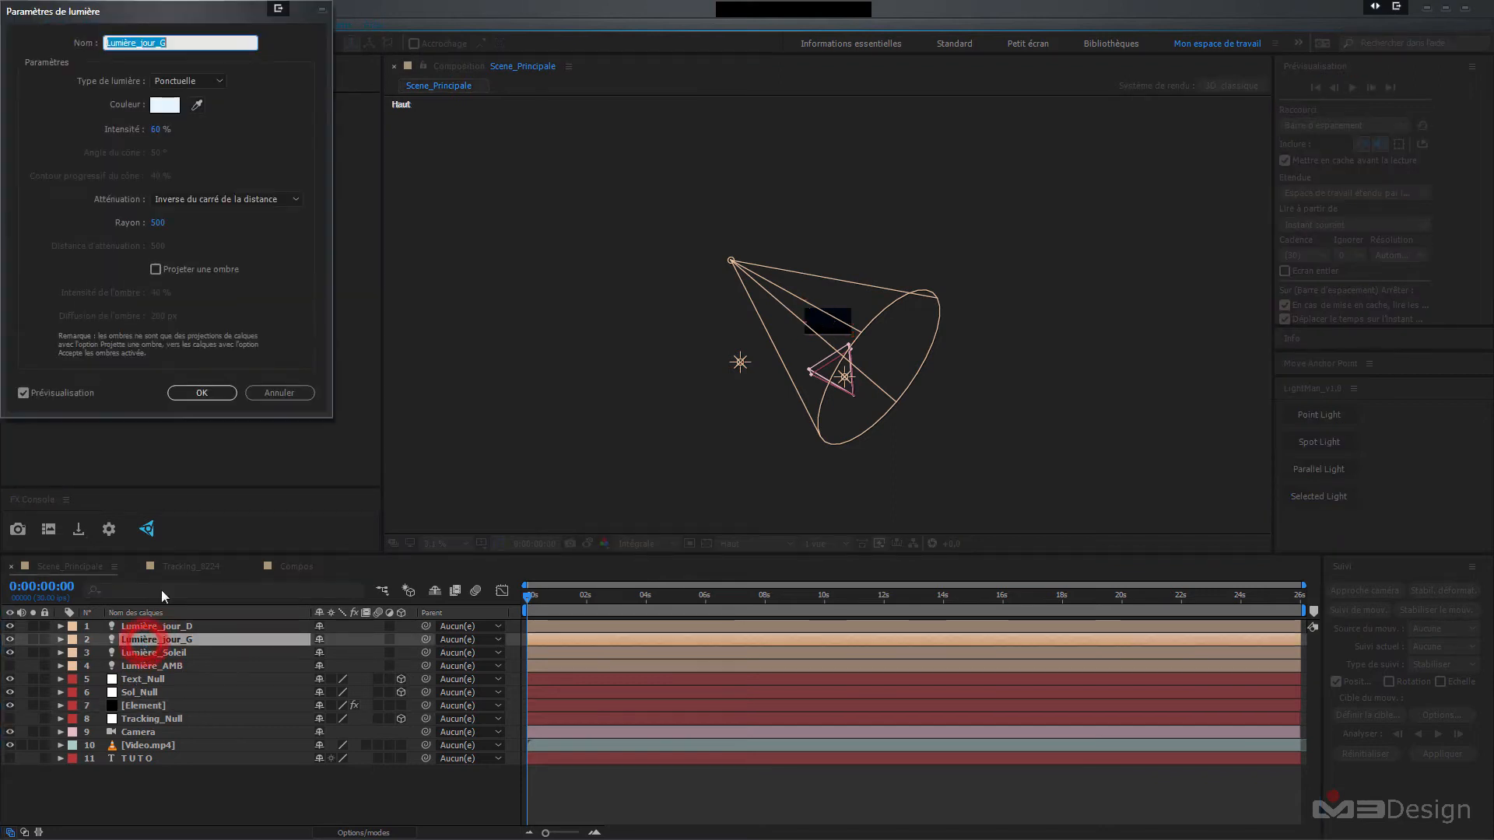
pyautogui.click(164, 106)
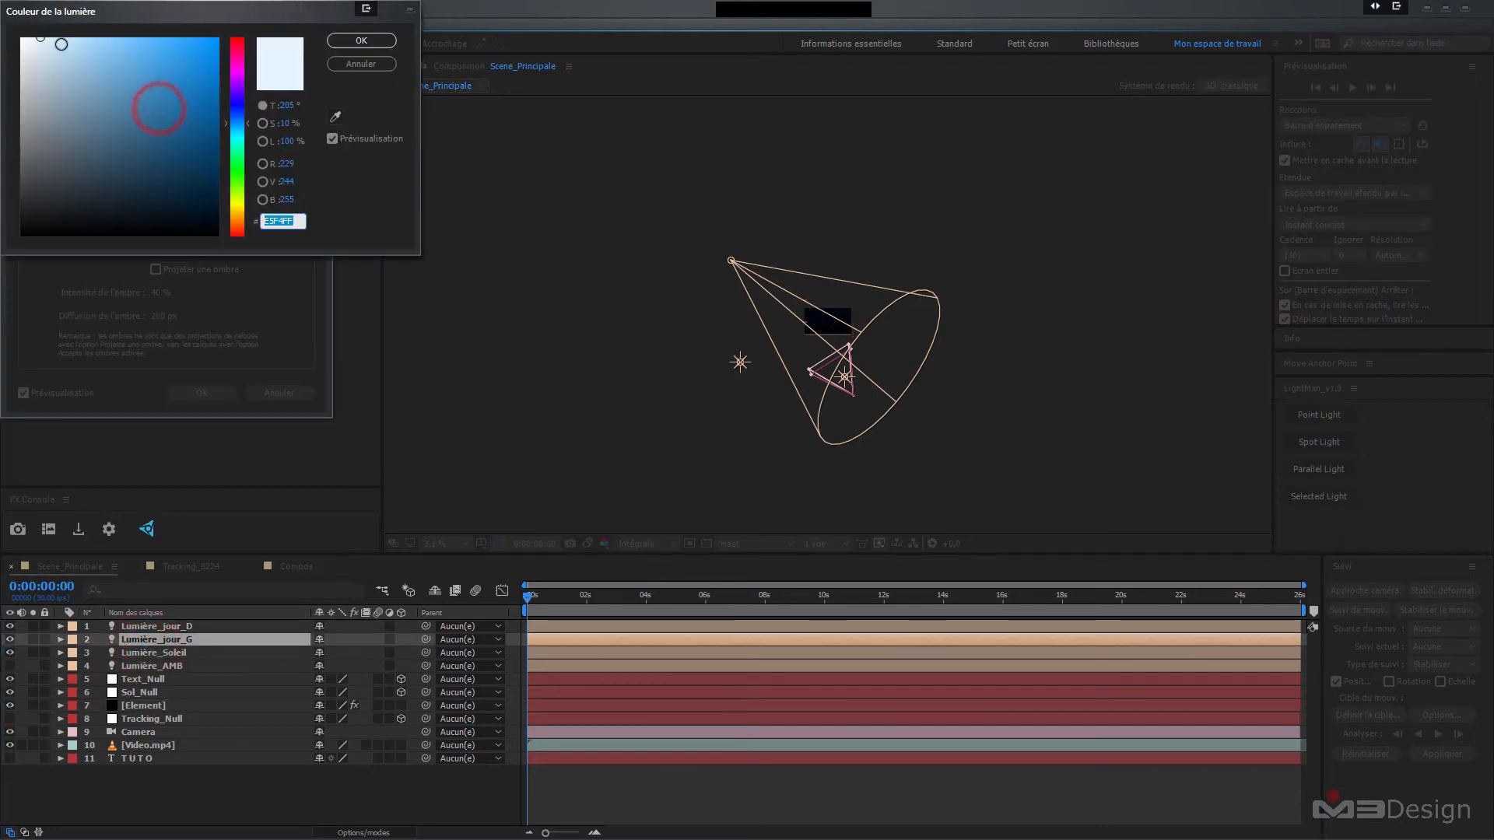
pyautogui.click(350, 41)
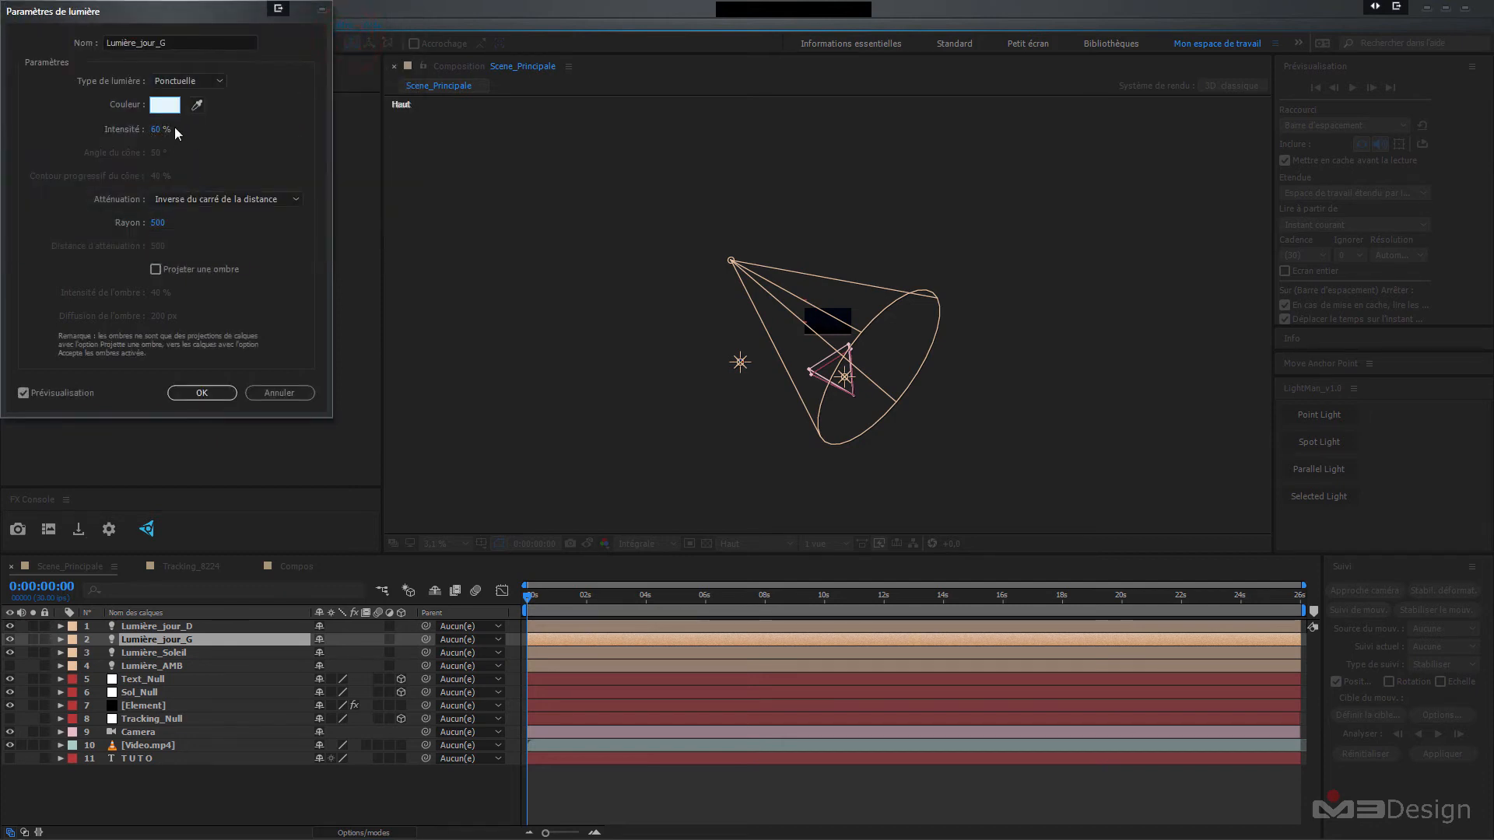
pyautogui.click(215, 389)
# - Review the settings and colour of the Lumière_jour_D light
pyautogui.click(179, 627)
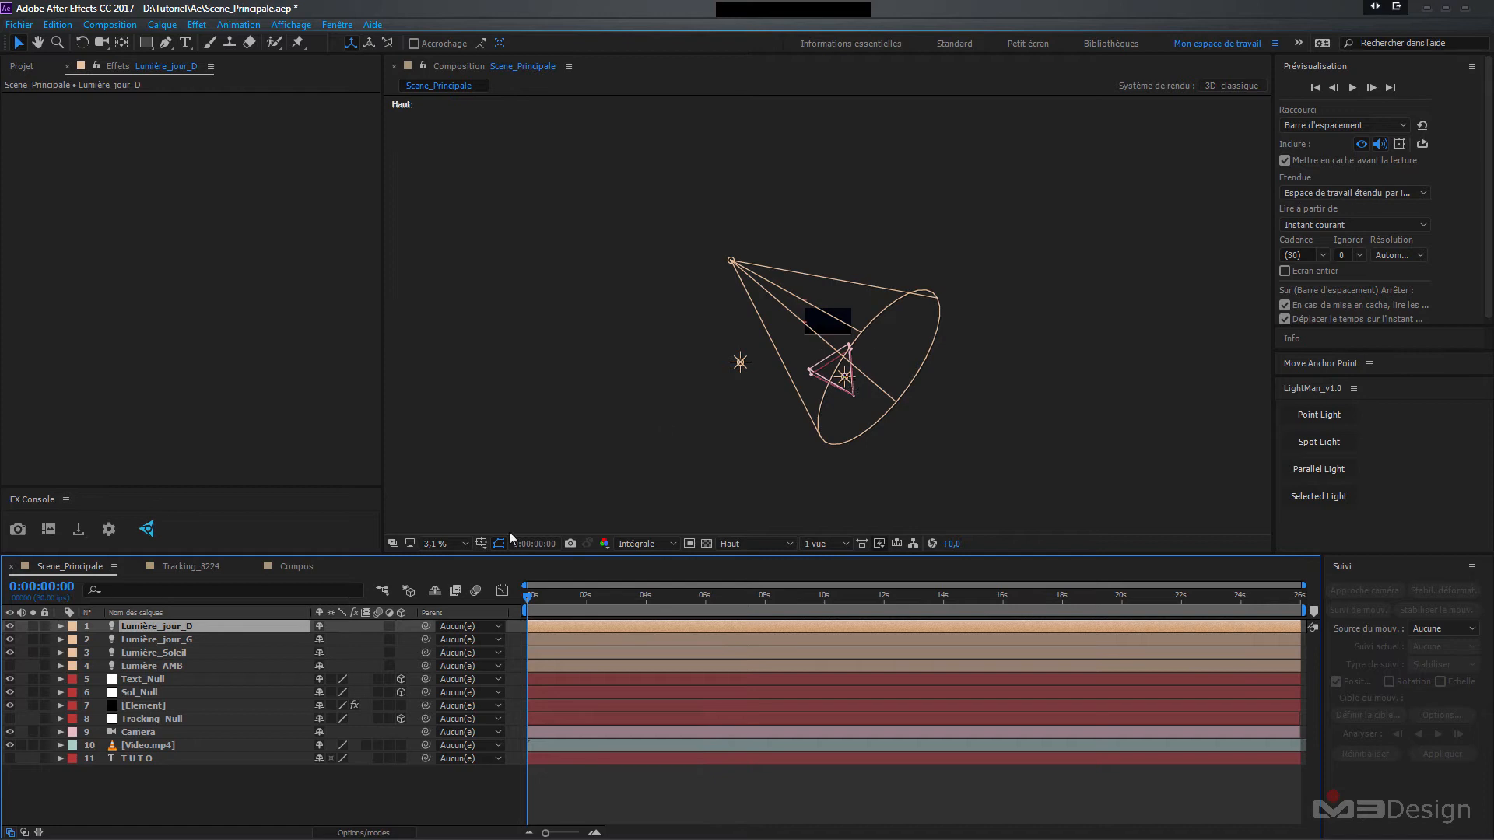
pyautogui.doubleClick(179, 628)
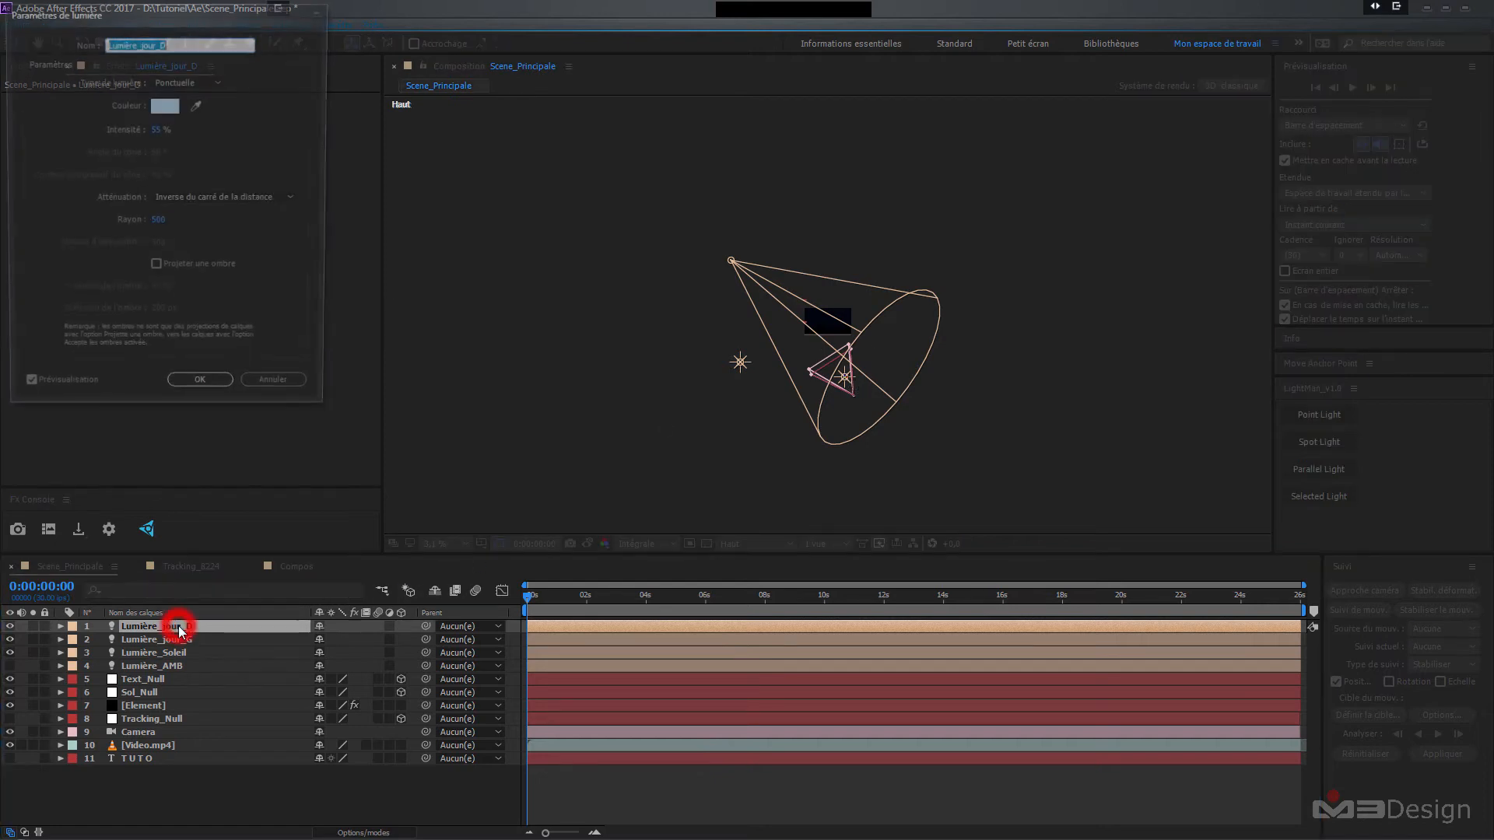
pyautogui.click(164, 106)
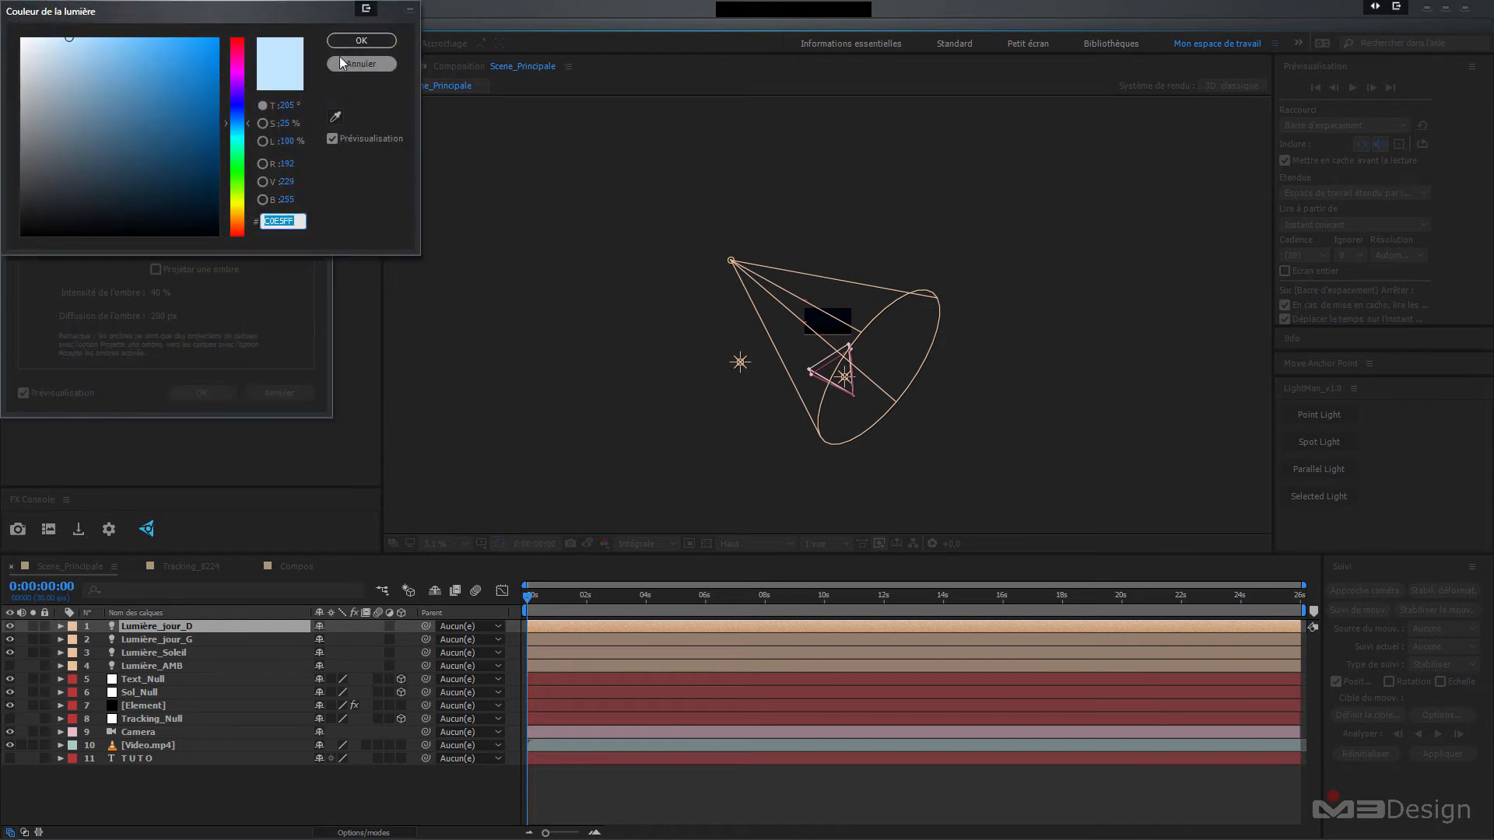
pyautogui.click(347, 40)
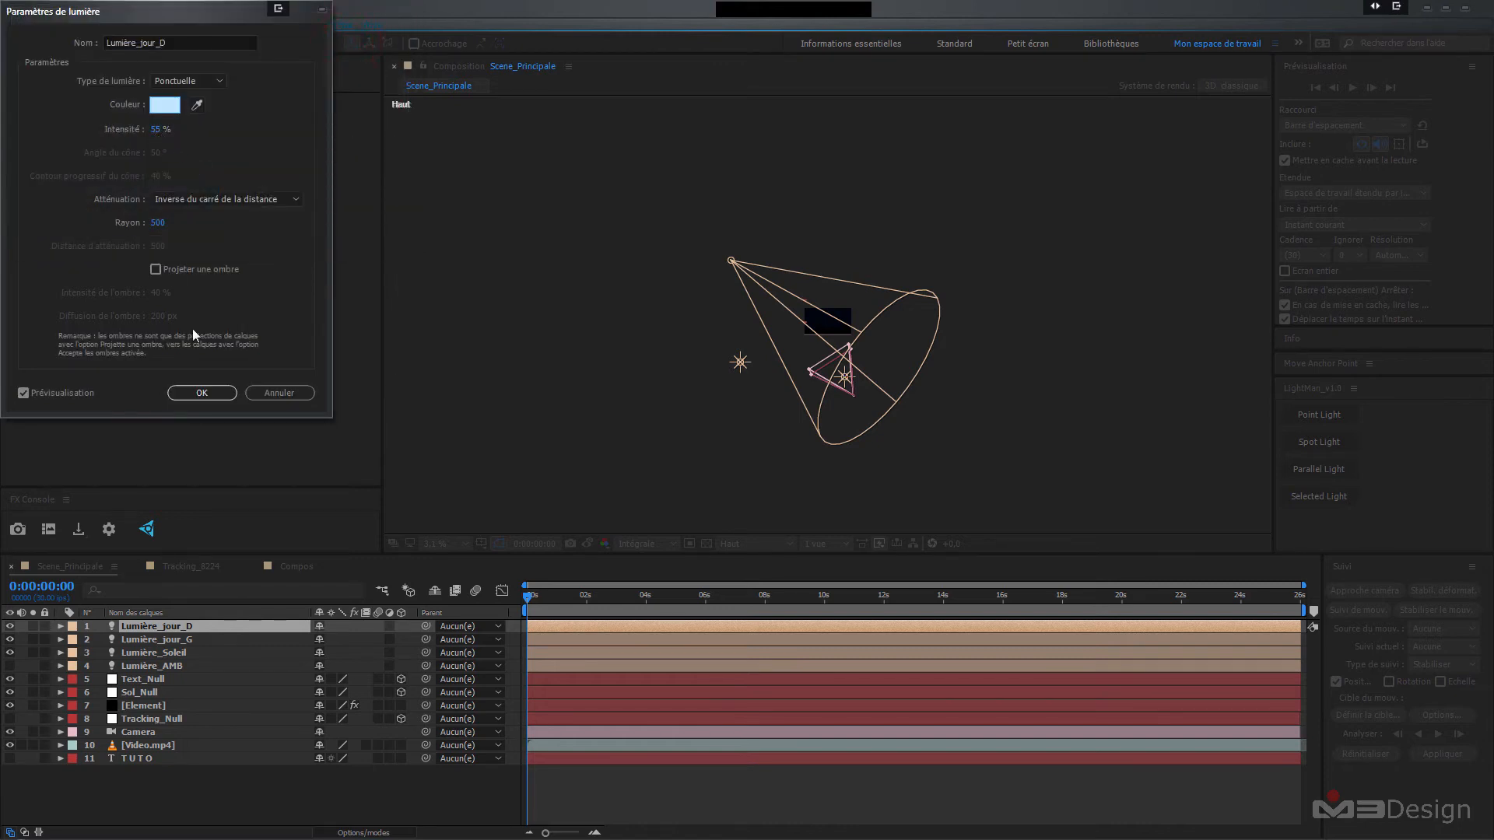
pyautogui.click(200, 393)
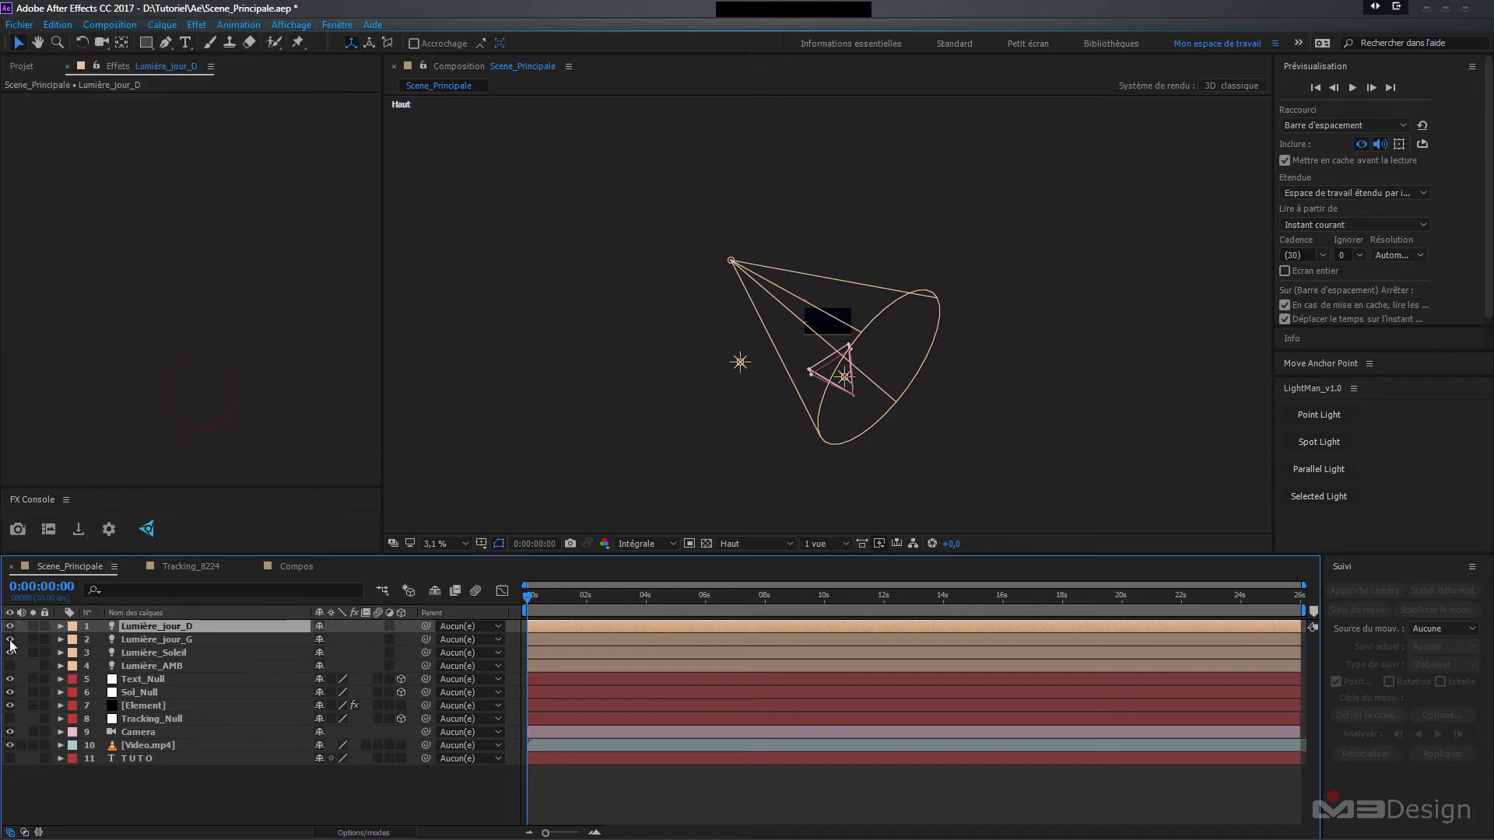
# - Turn on the Lumière_AMB light and return to the Camera view with the whole frame fitted and no layer selected
pyautogui.click(10, 666)
pyautogui.click(768, 542)
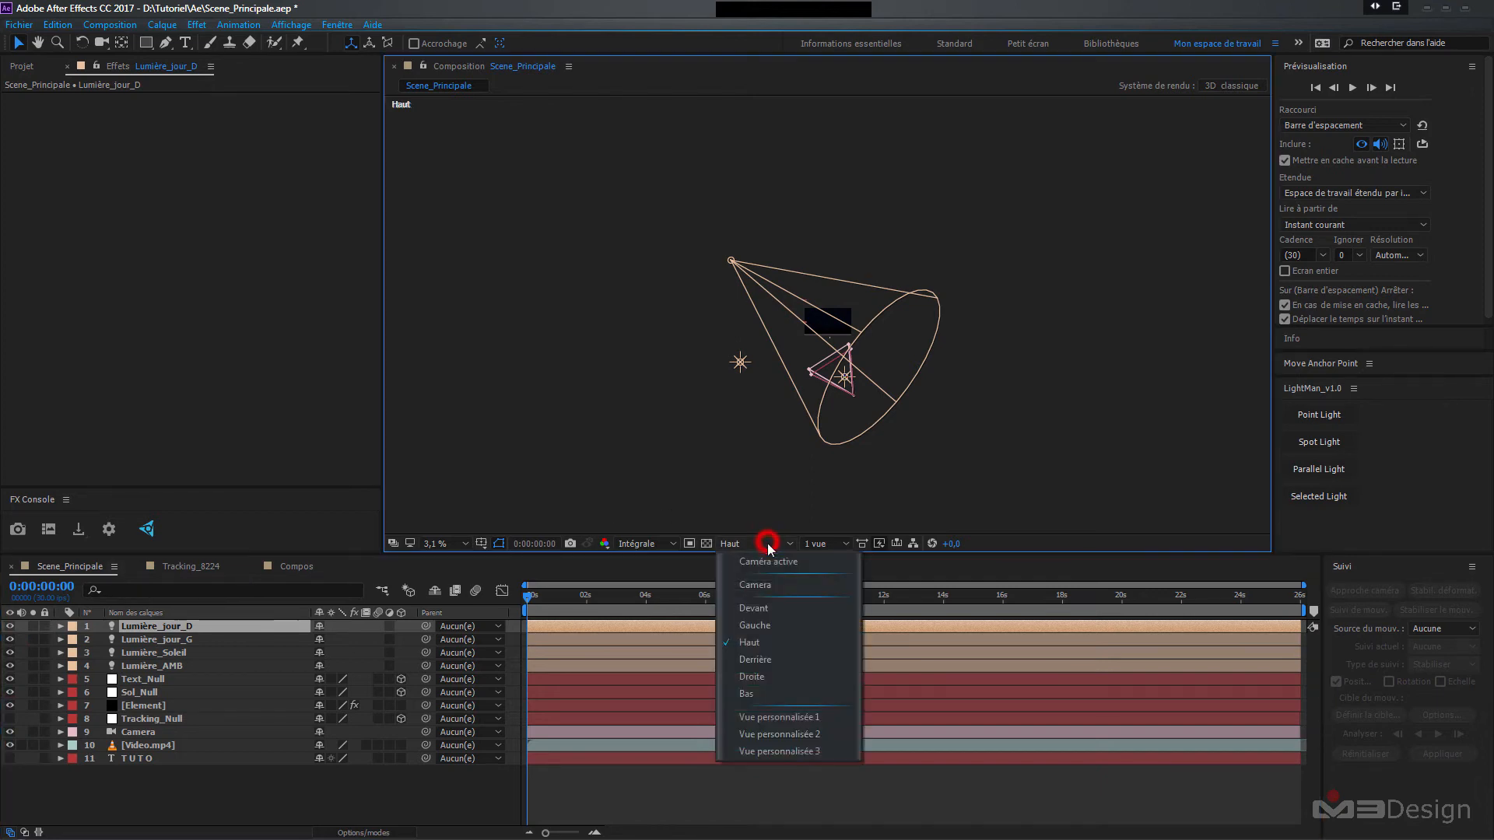
pyautogui.click(757, 586)
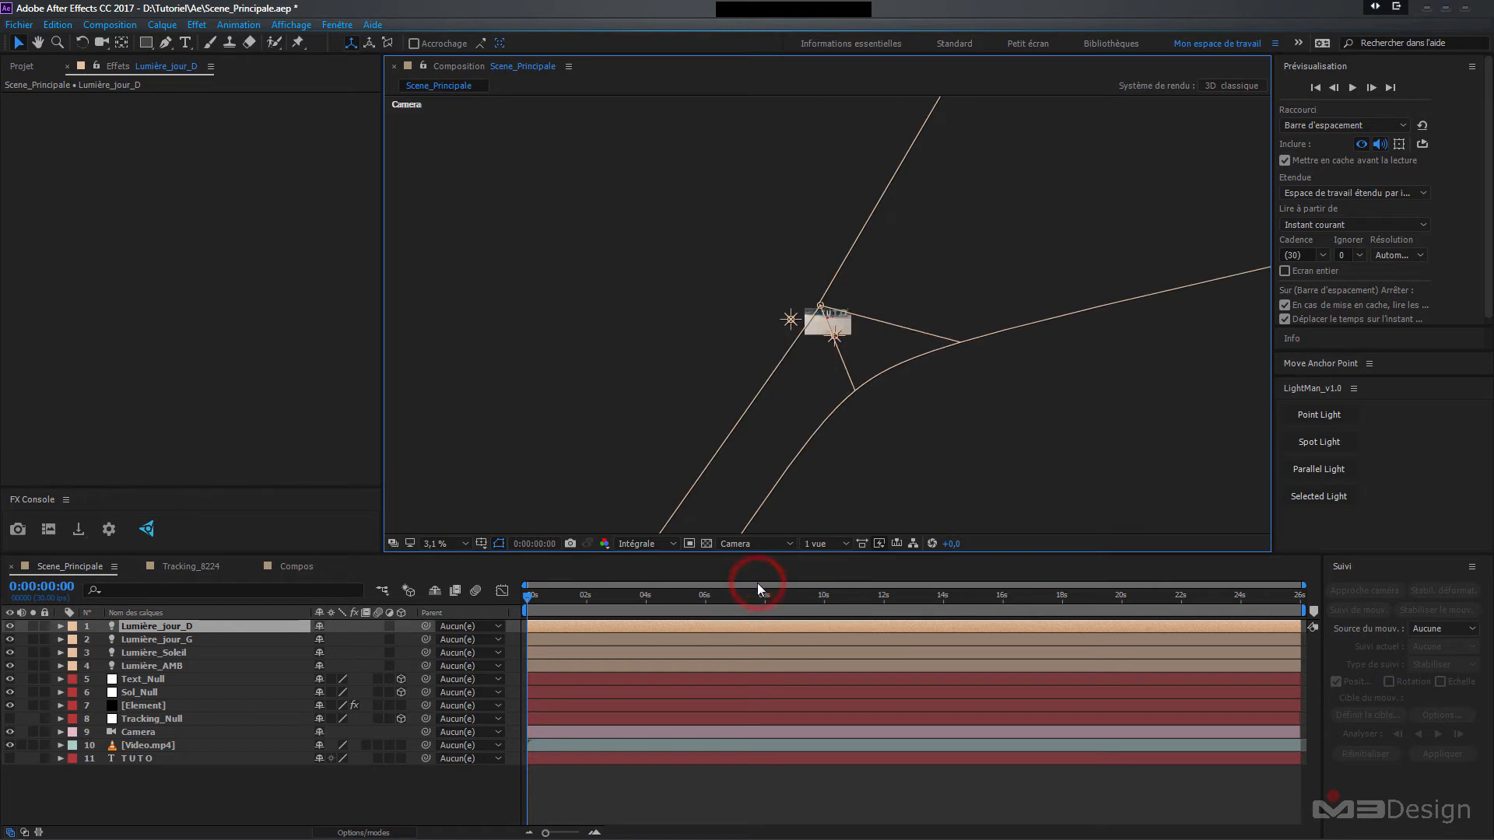
pyautogui.click(460, 543)
pyautogui.click(455, 568)
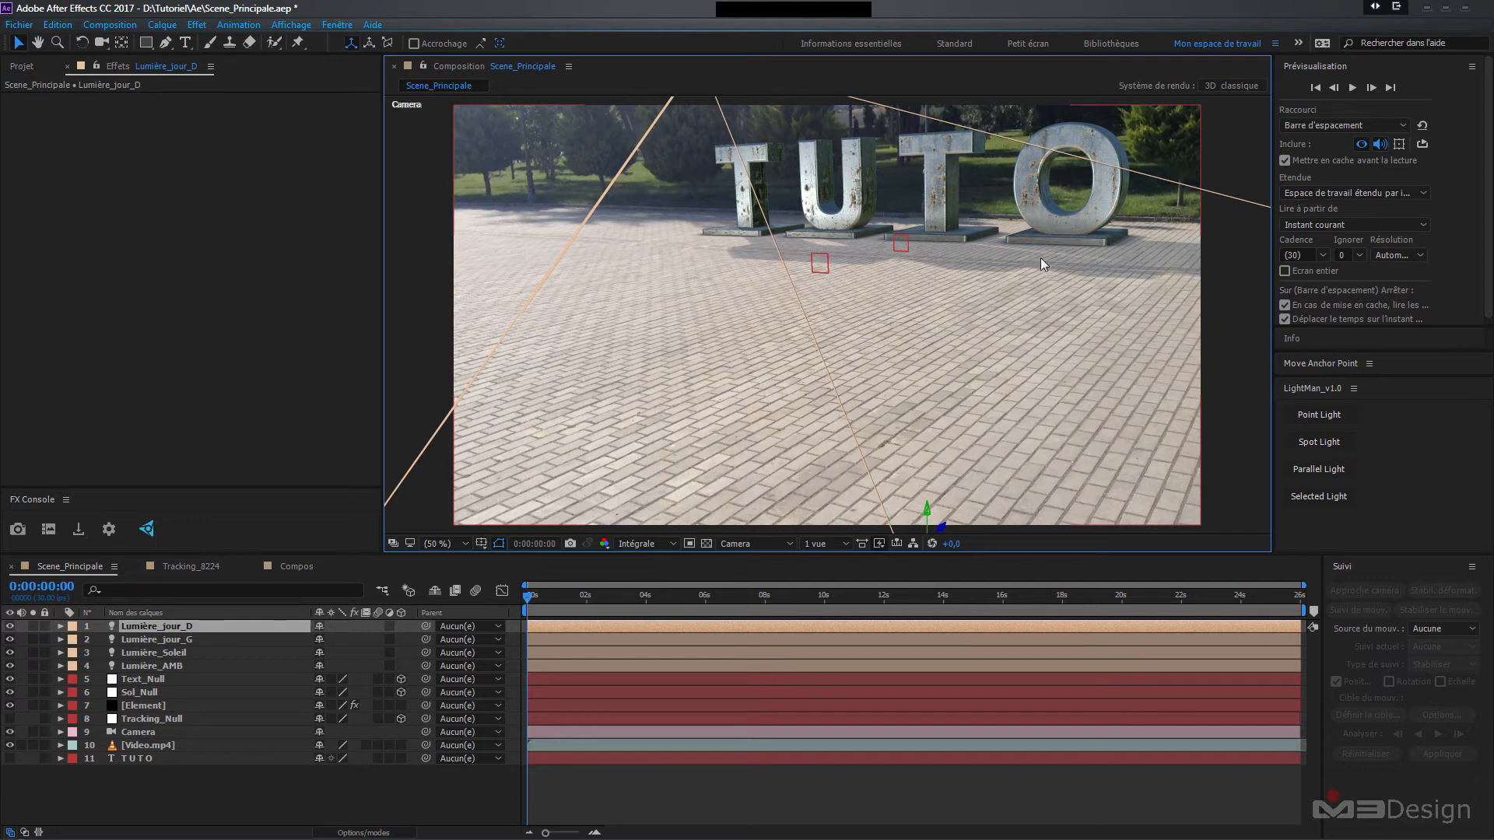
pyautogui.click(99, 789)
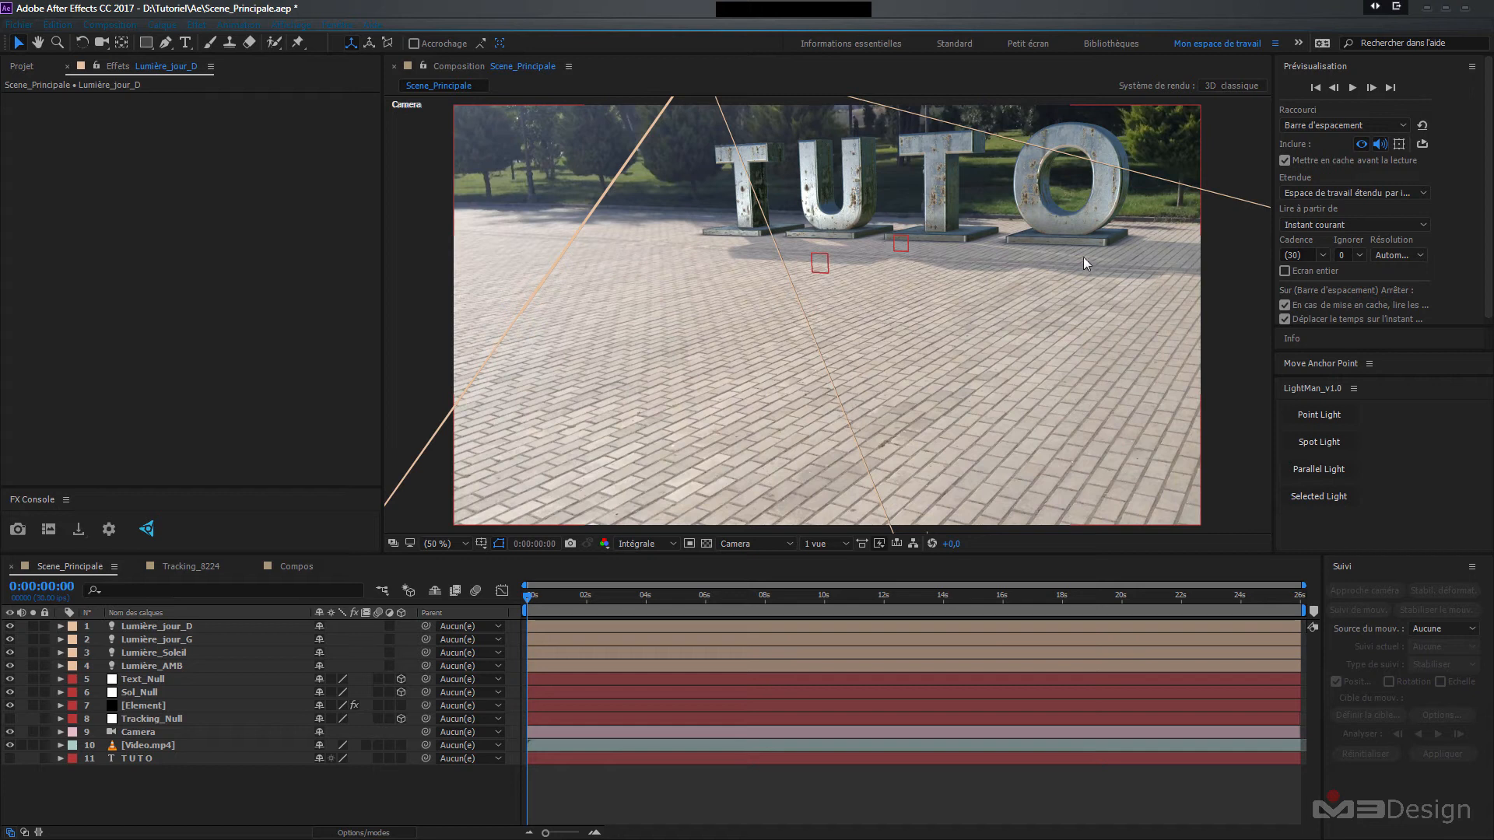
# - In the Element layer's Scene Setup, create a new group folder and move it out of the Text folder to the scene's top level
pyautogui.click(146, 706)
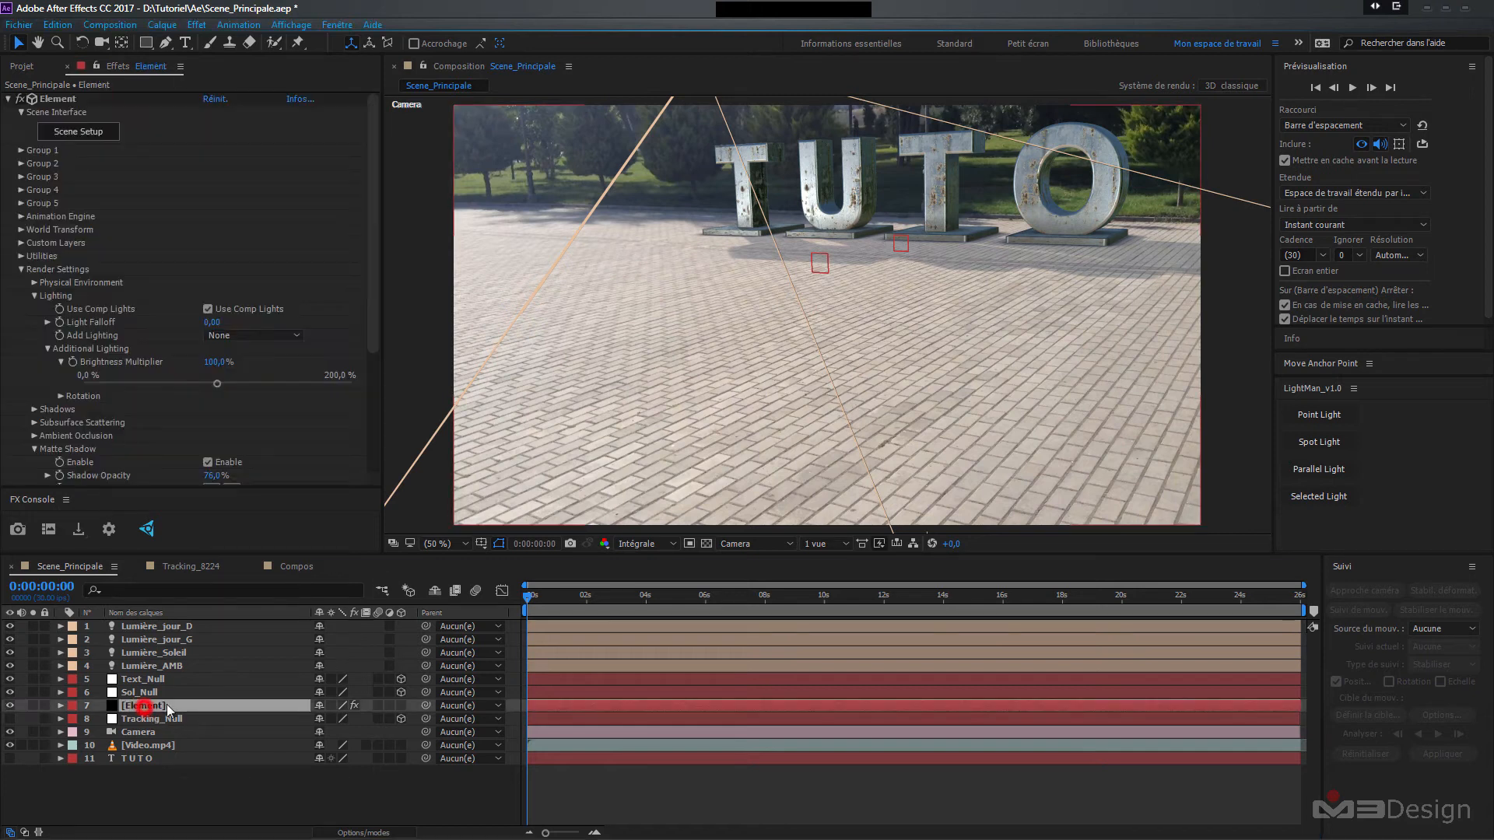
pyautogui.click(96, 132)
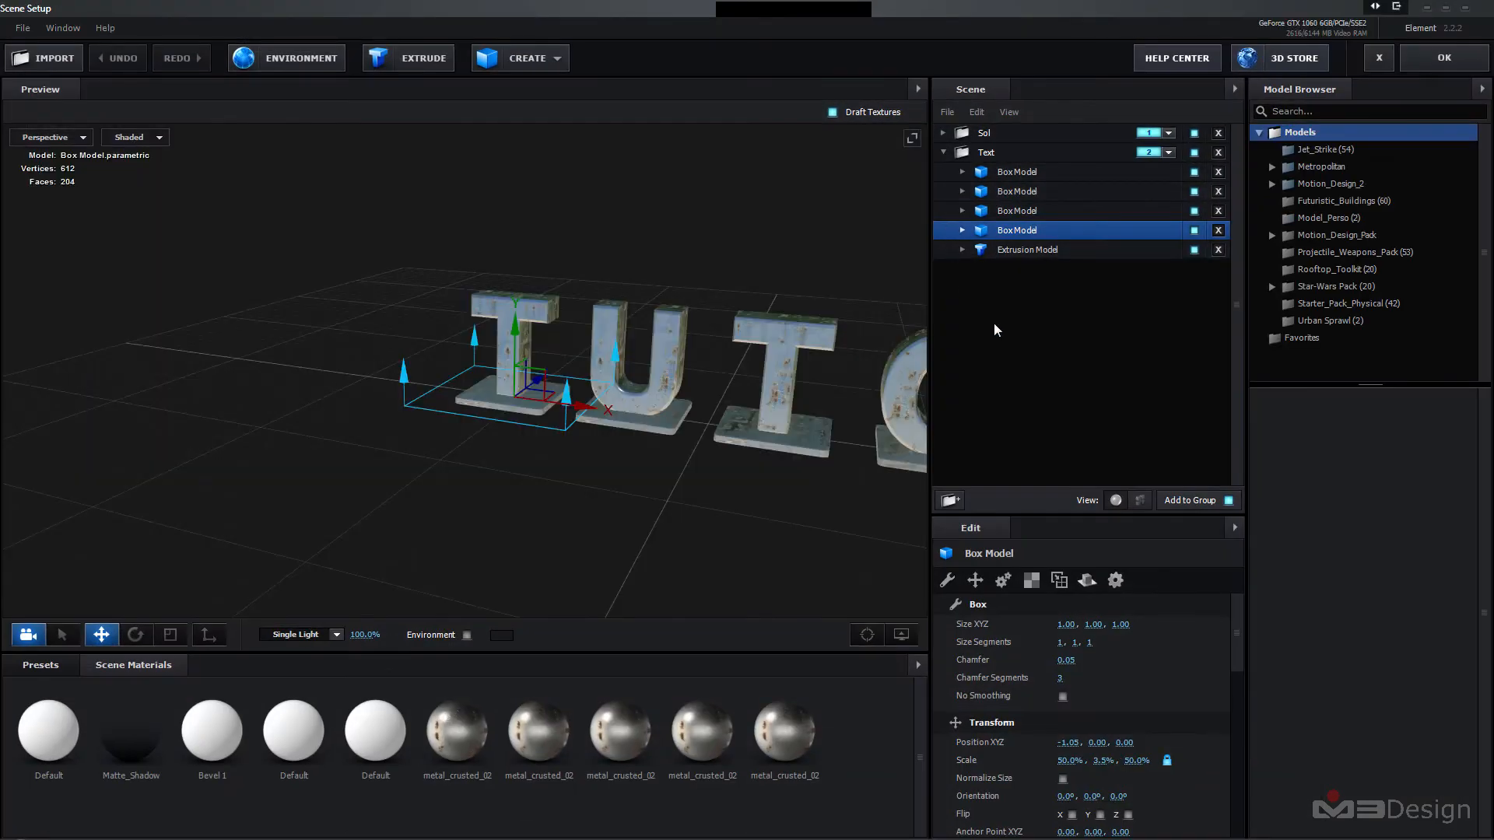
pyautogui.click(1007, 326)
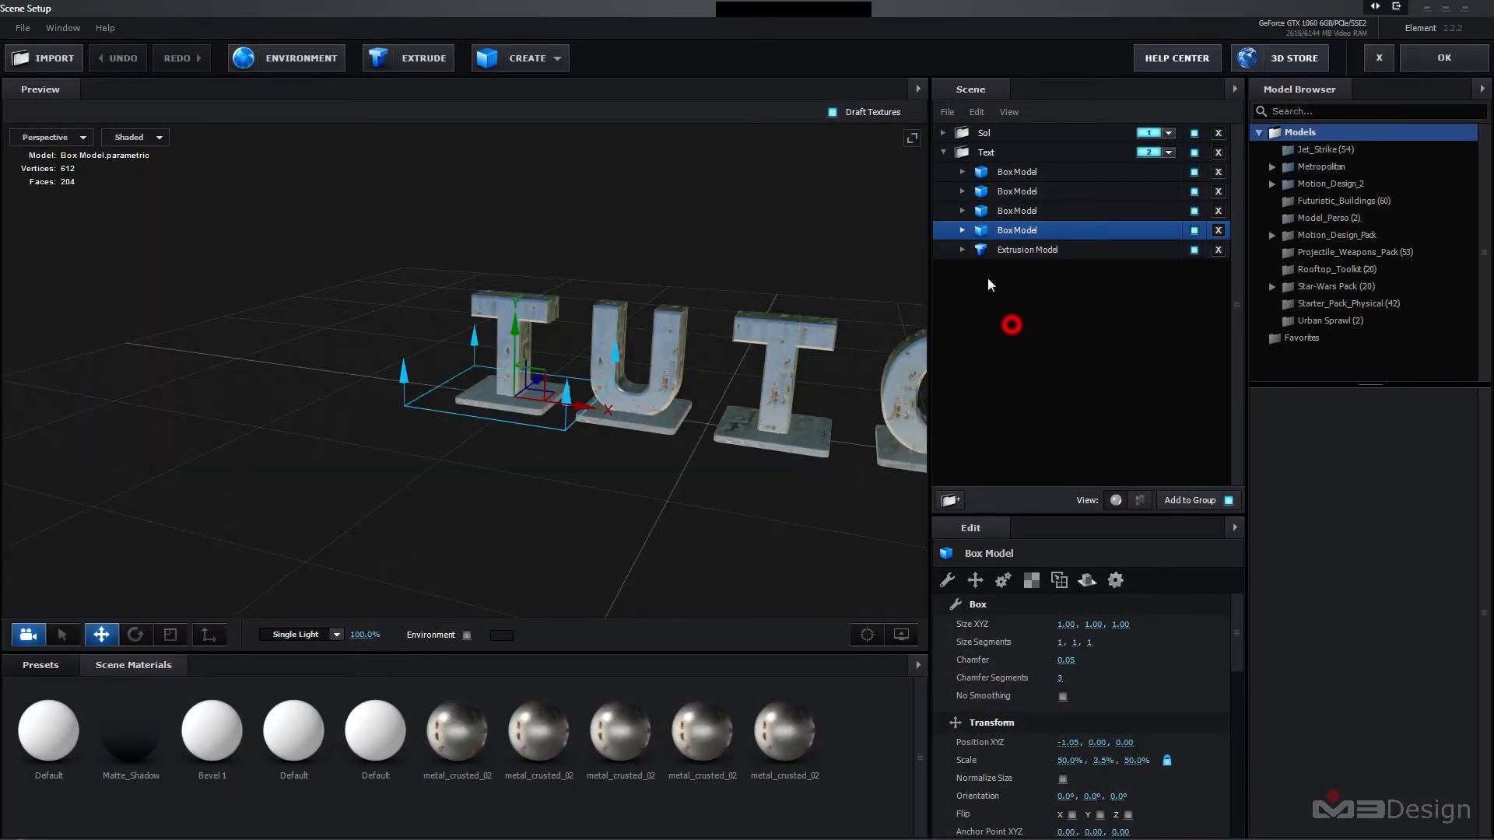
pyautogui.click(942, 151)
pyautogui.click(1001, 220)
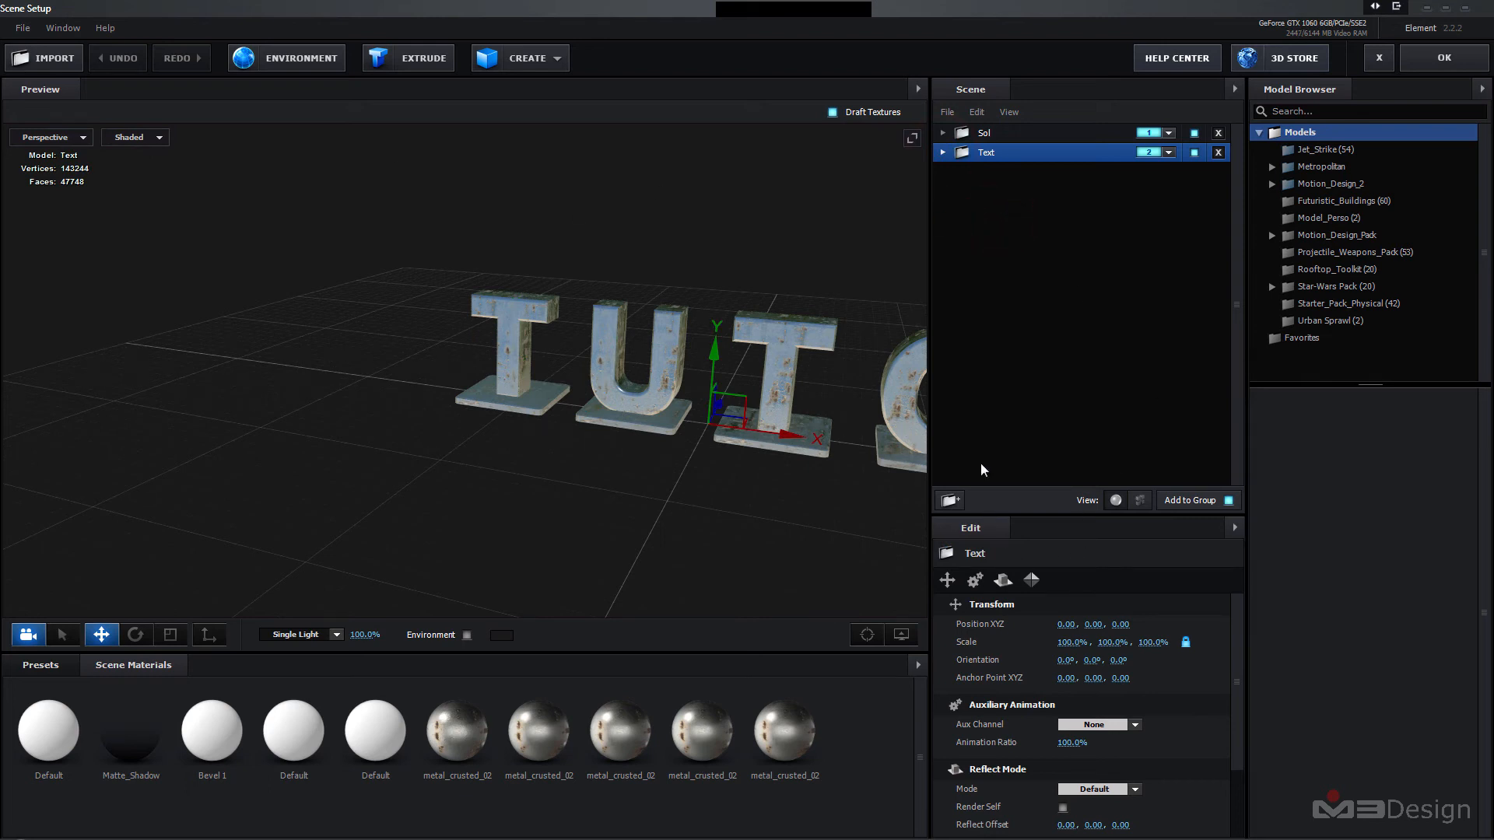
pyautogui.click(951, 499)
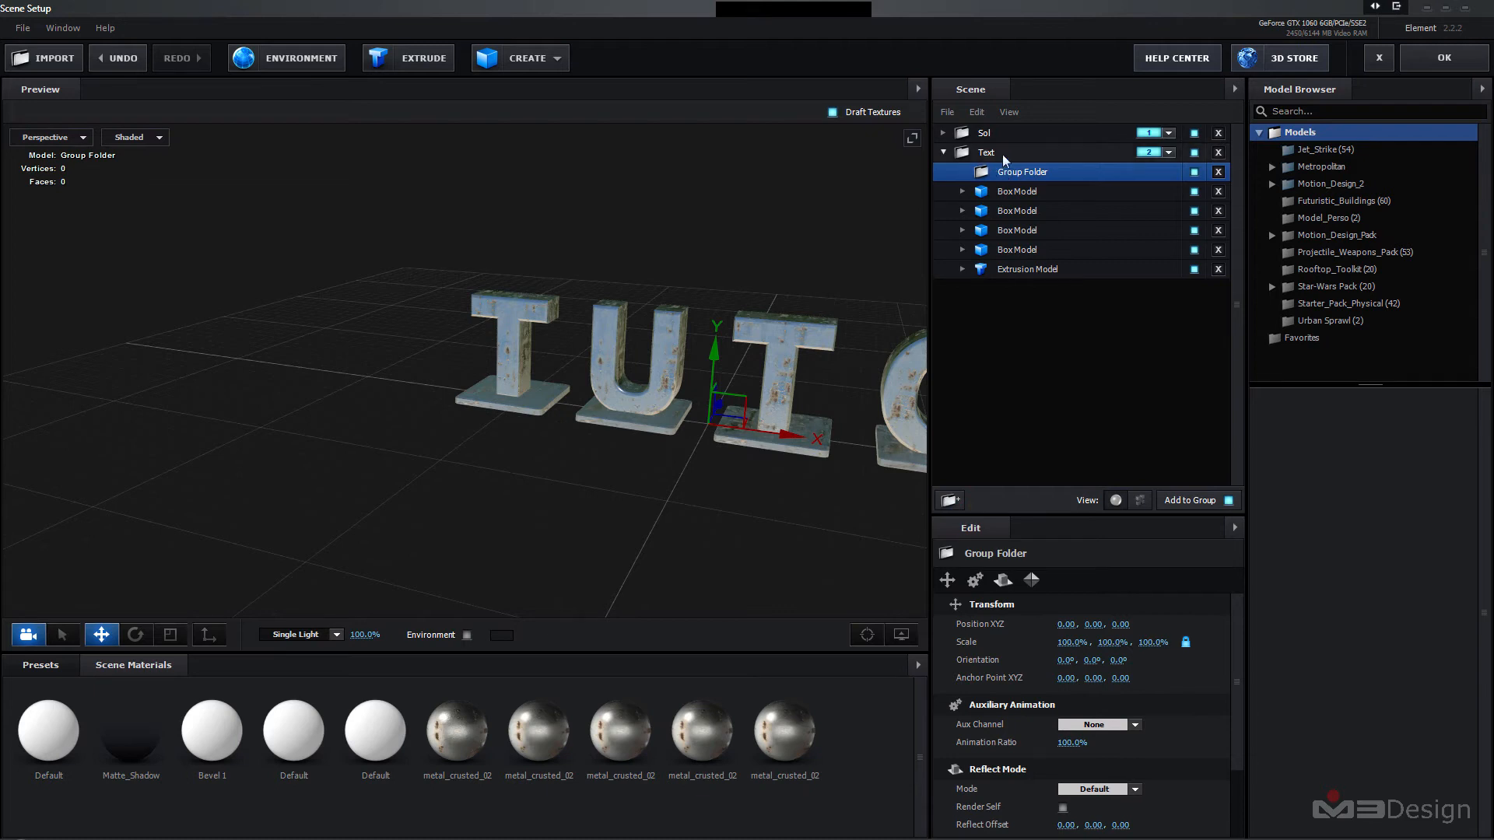
pyautogui.moveTo(1011, 176); pyautogui.dragTo(996, 333)
pyautogui.click(944, 152)
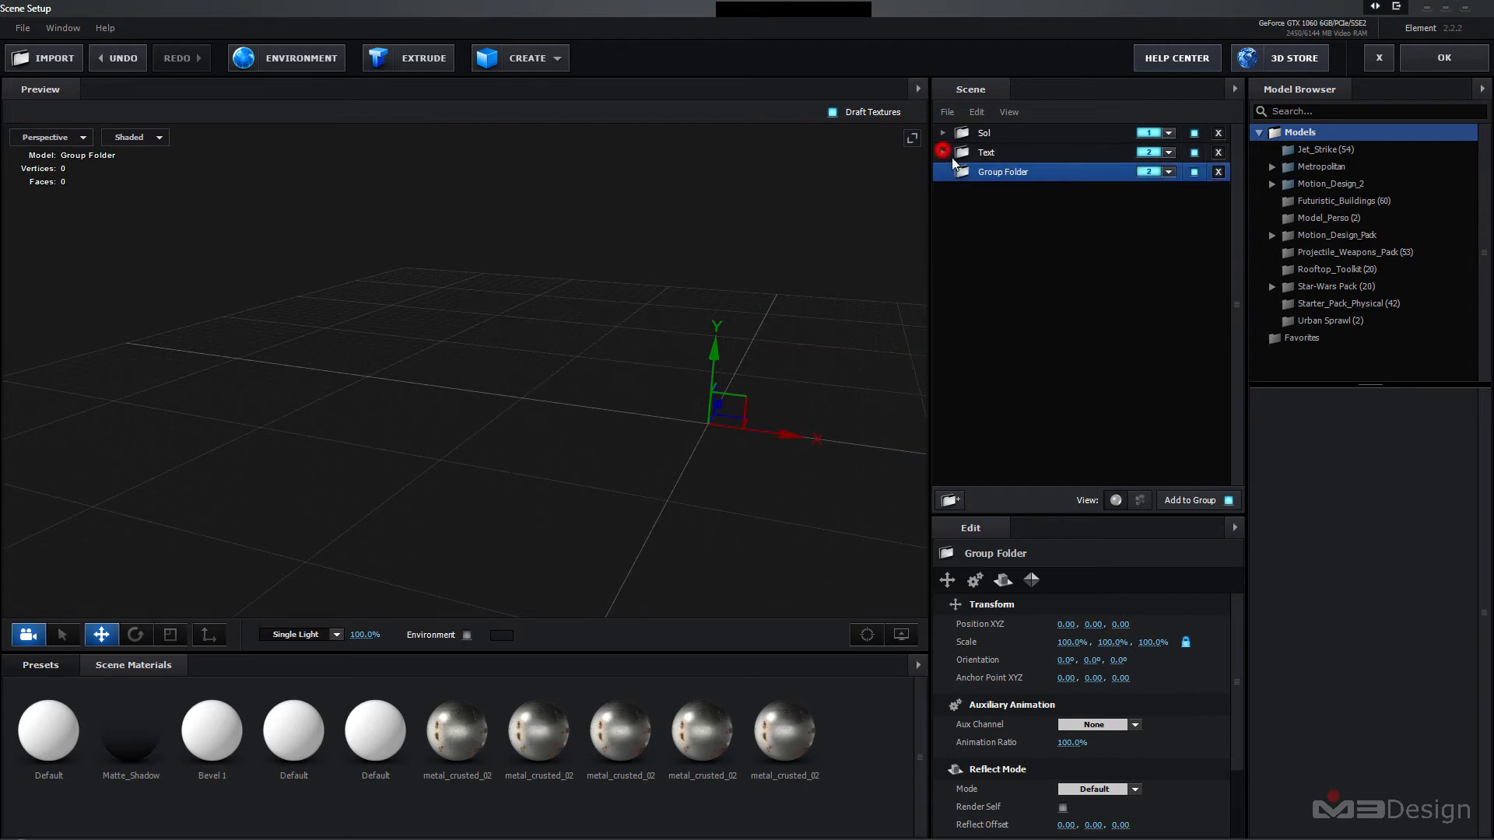
# - Assign the new group folder to group 3 and rename it HPs
pyautogui.click(964, 154)
pyautogui.click(1169, 172)
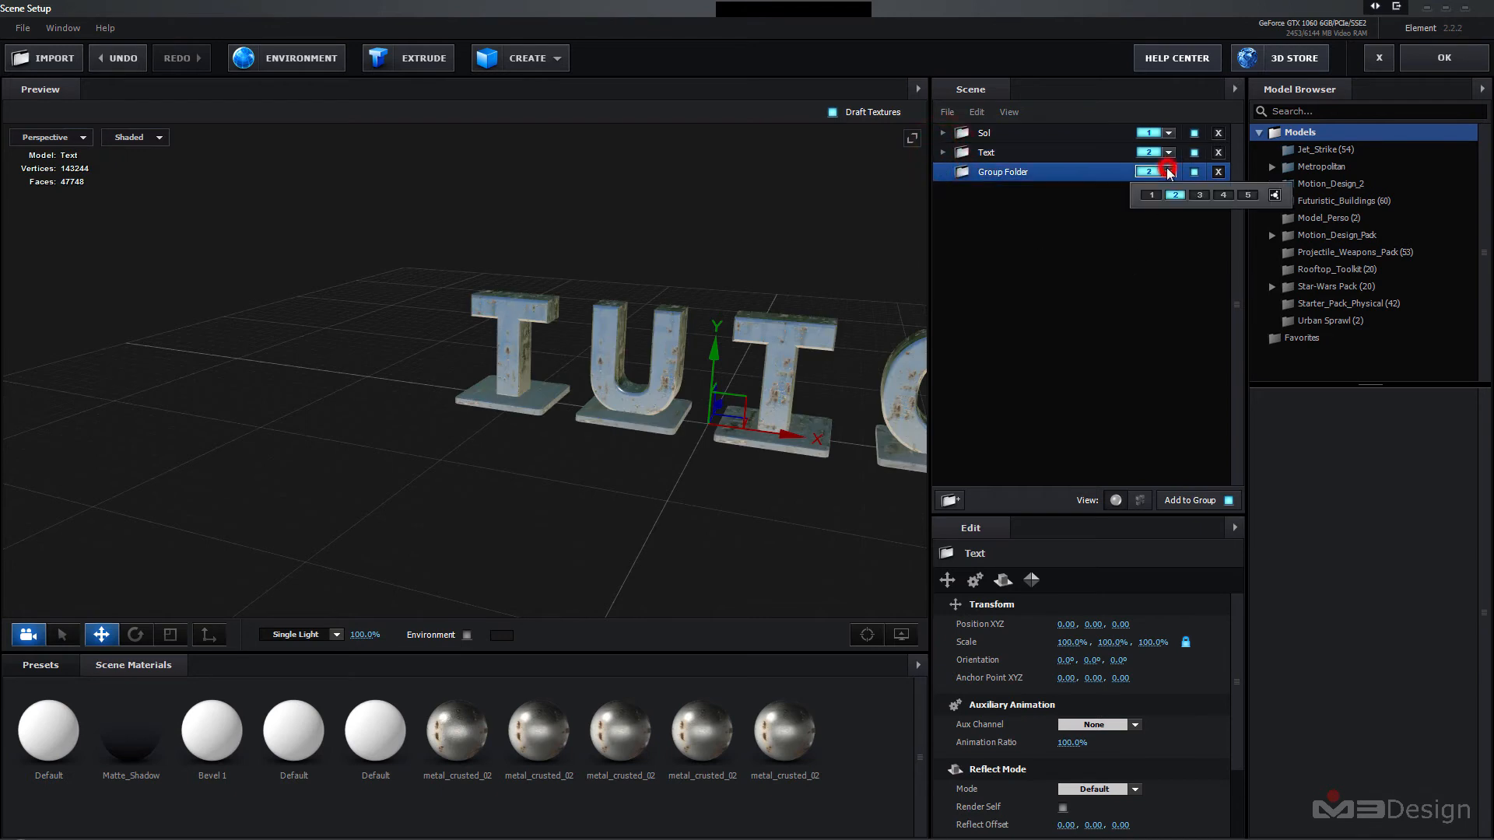
pyautogui.click(1199, 195)
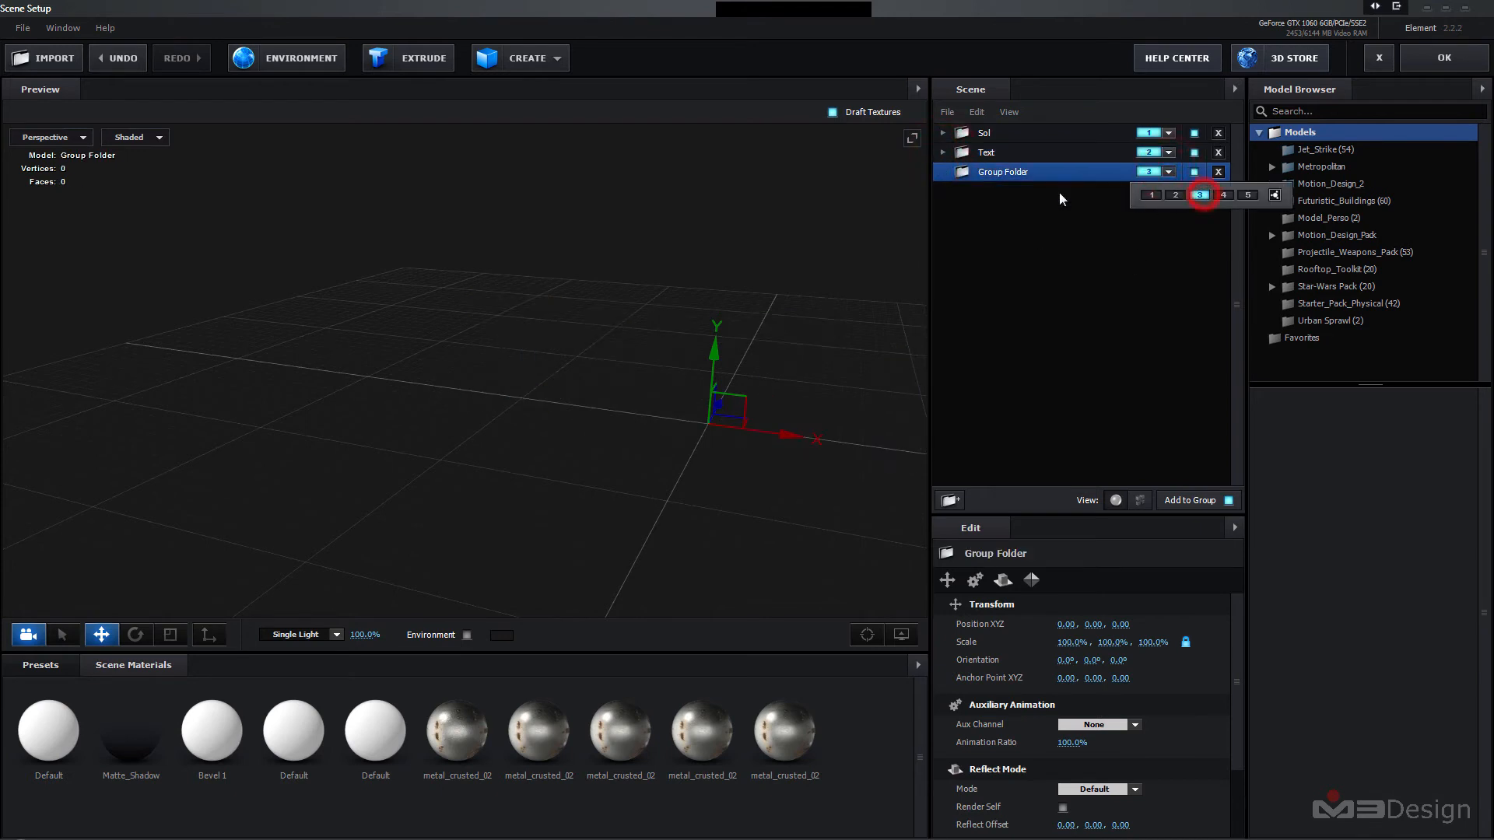
pyautogui.doubleClick(987, 172)
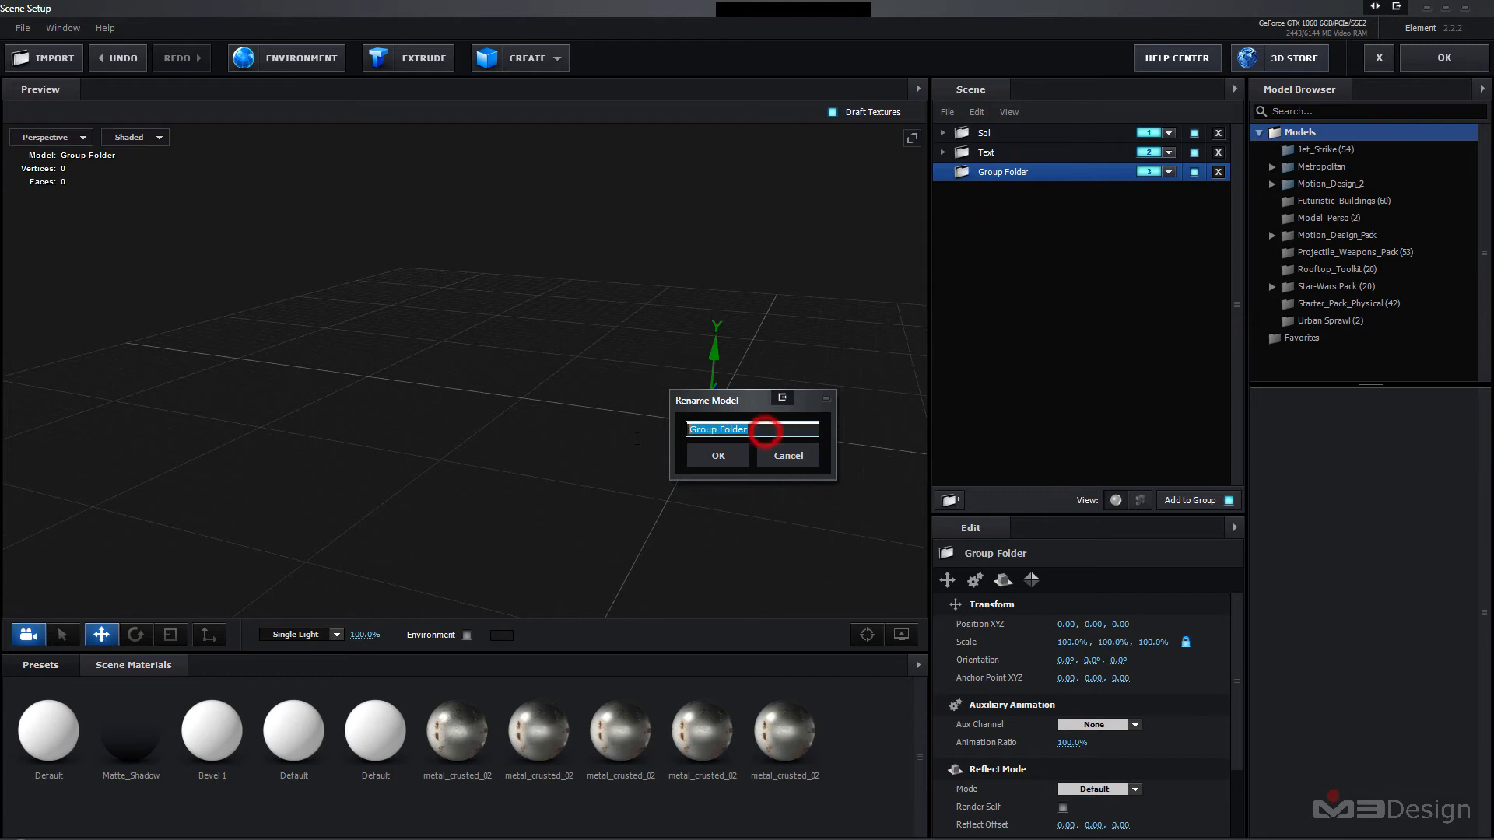
pyautogui.write('HPs')
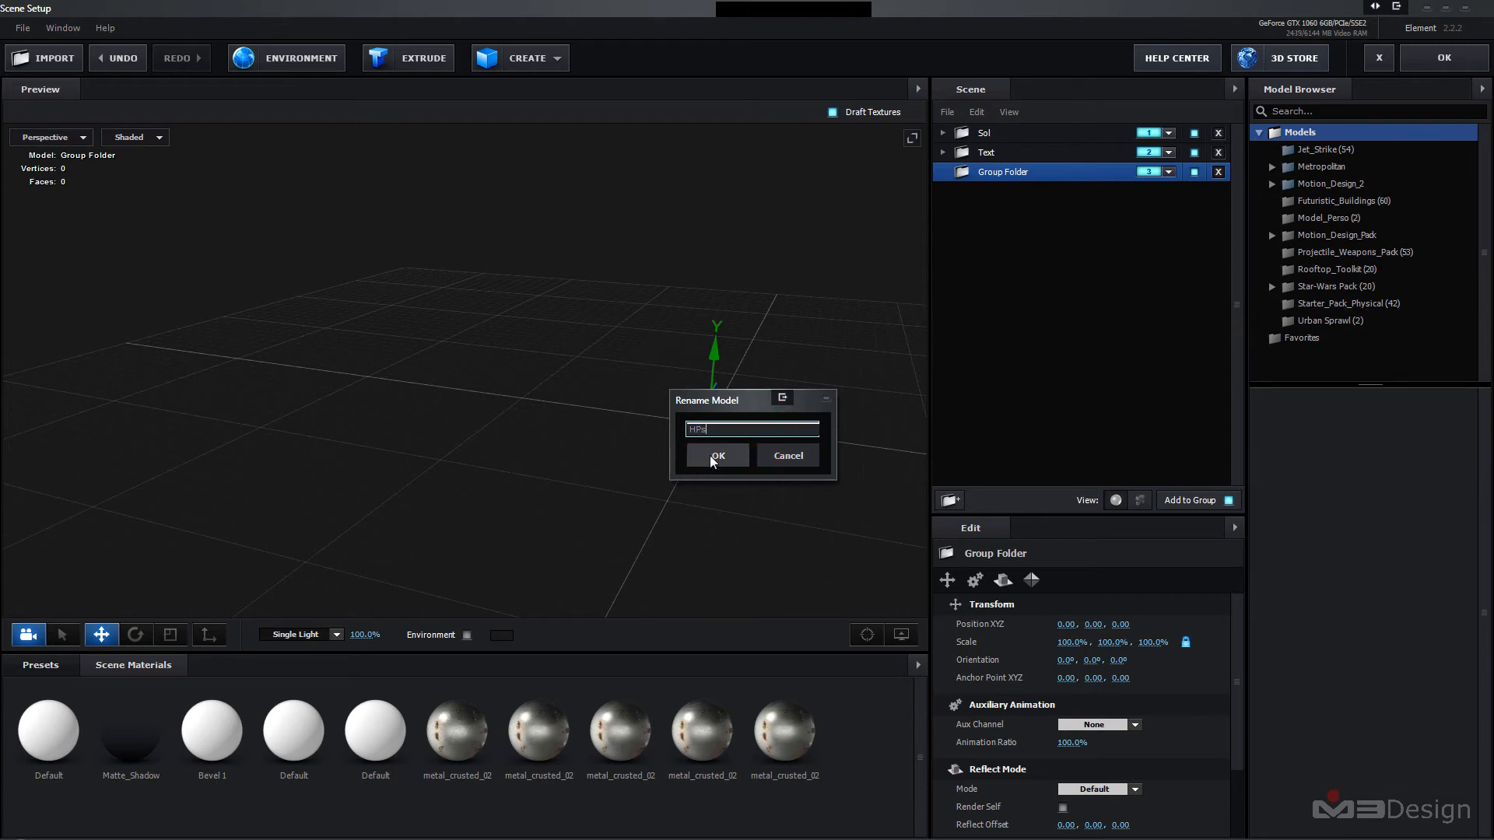
pyautogui.click(710, 456)
pyautogui.click(1095, 236)
# - Begin importing a 3D object with the HPs folder selected, browsing to the C4D folder inside Tutoriel
pyautogui.click(993, 174)
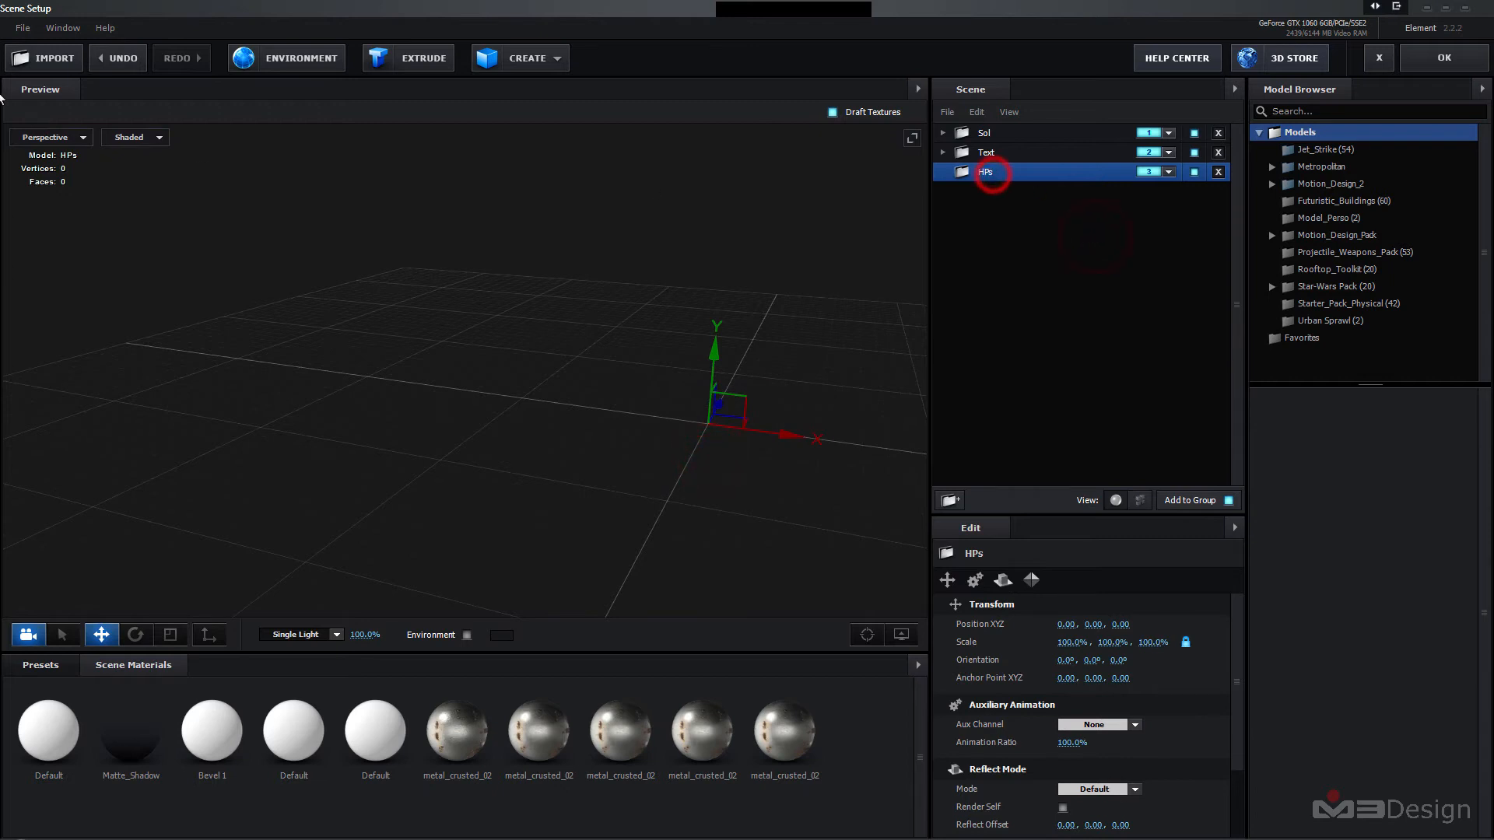
pyautogui.click(22, 28)
pyautogui.moveTo(60, 49)
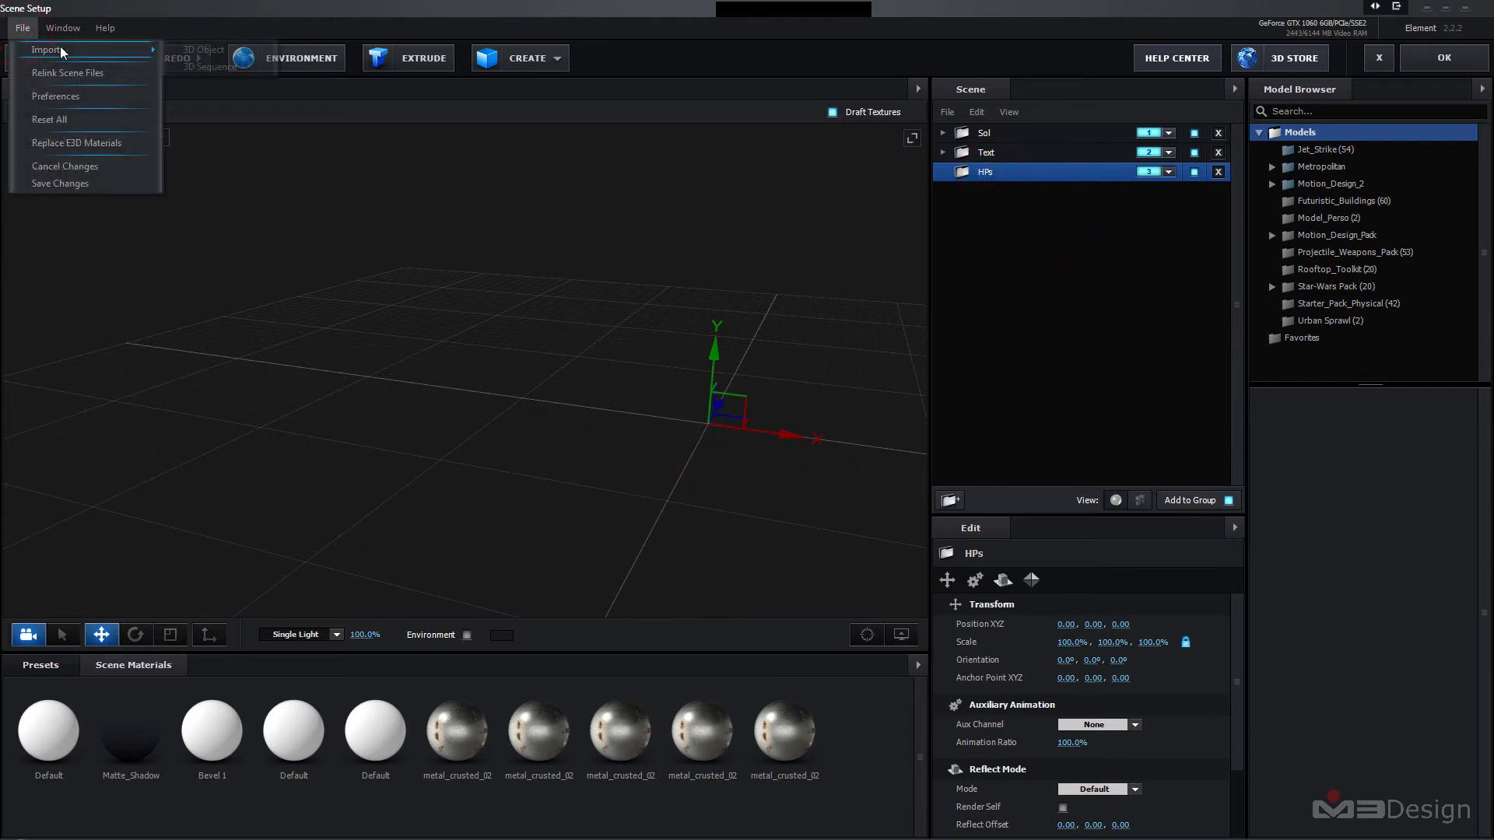
pyautogui.click(209, 48)
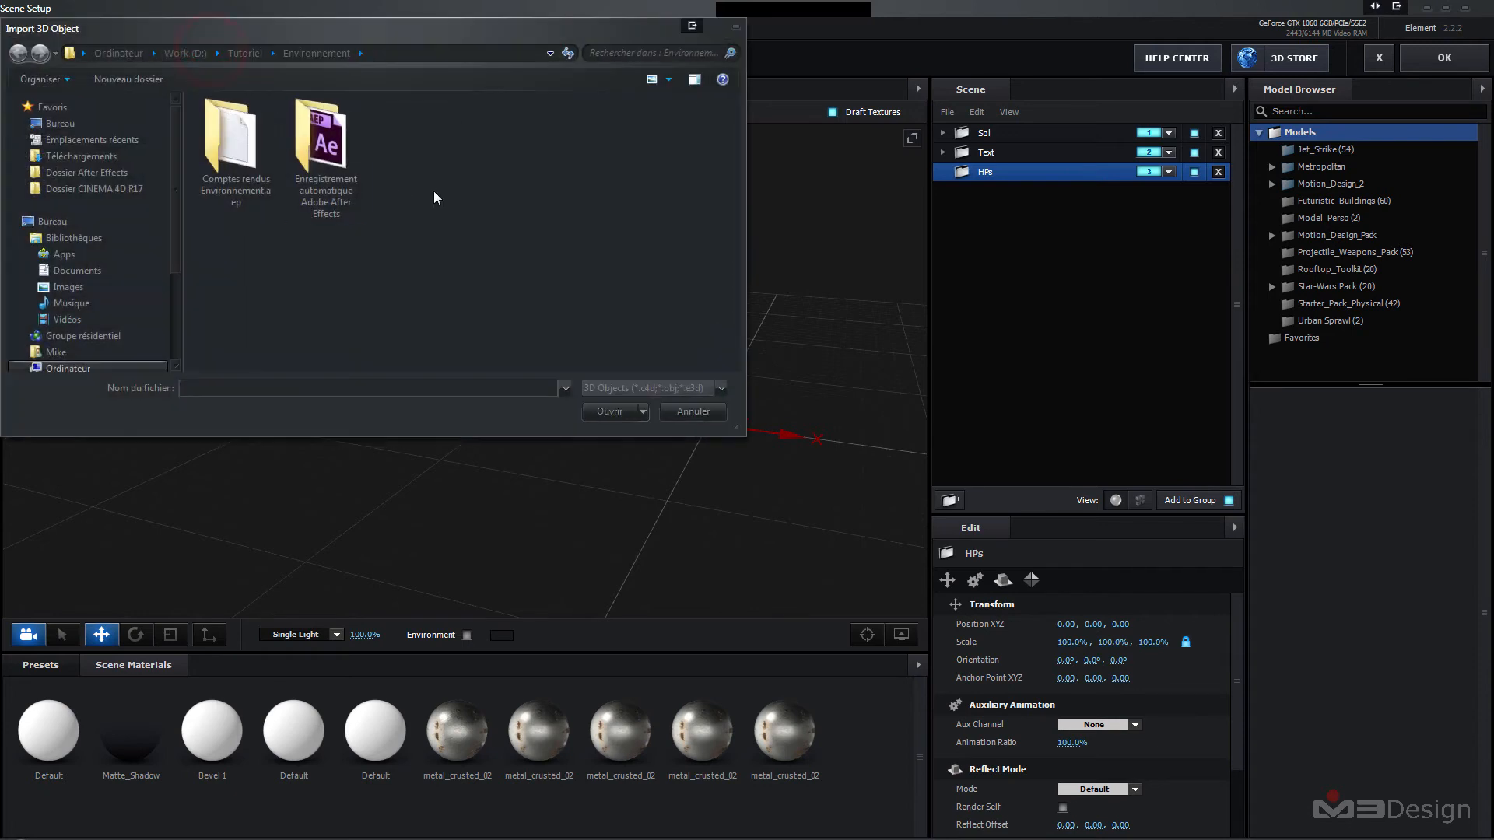
pyautogui.click(243, 54)
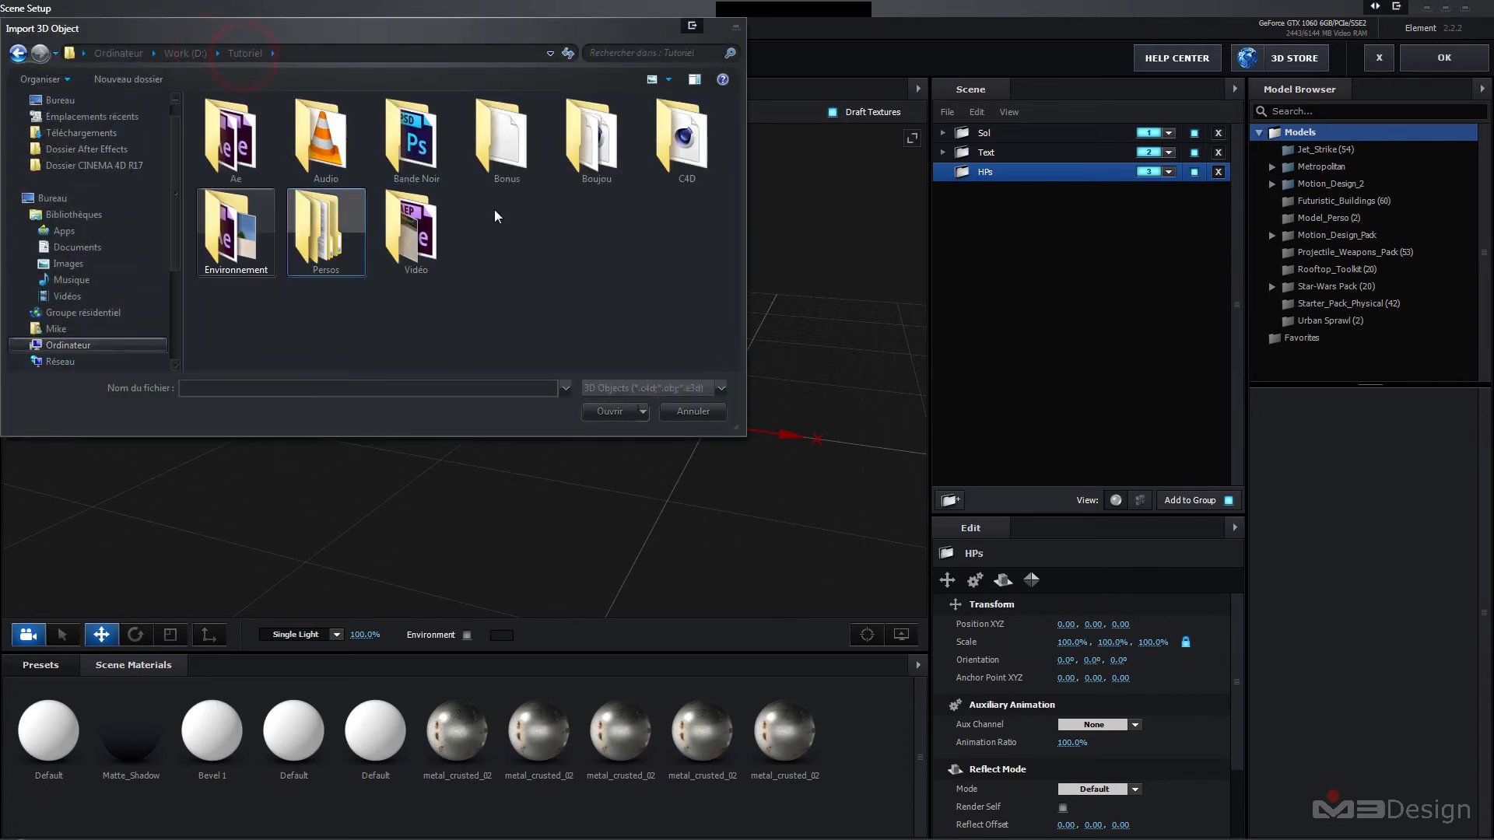
pyautogui.doubleClick(684, 163)
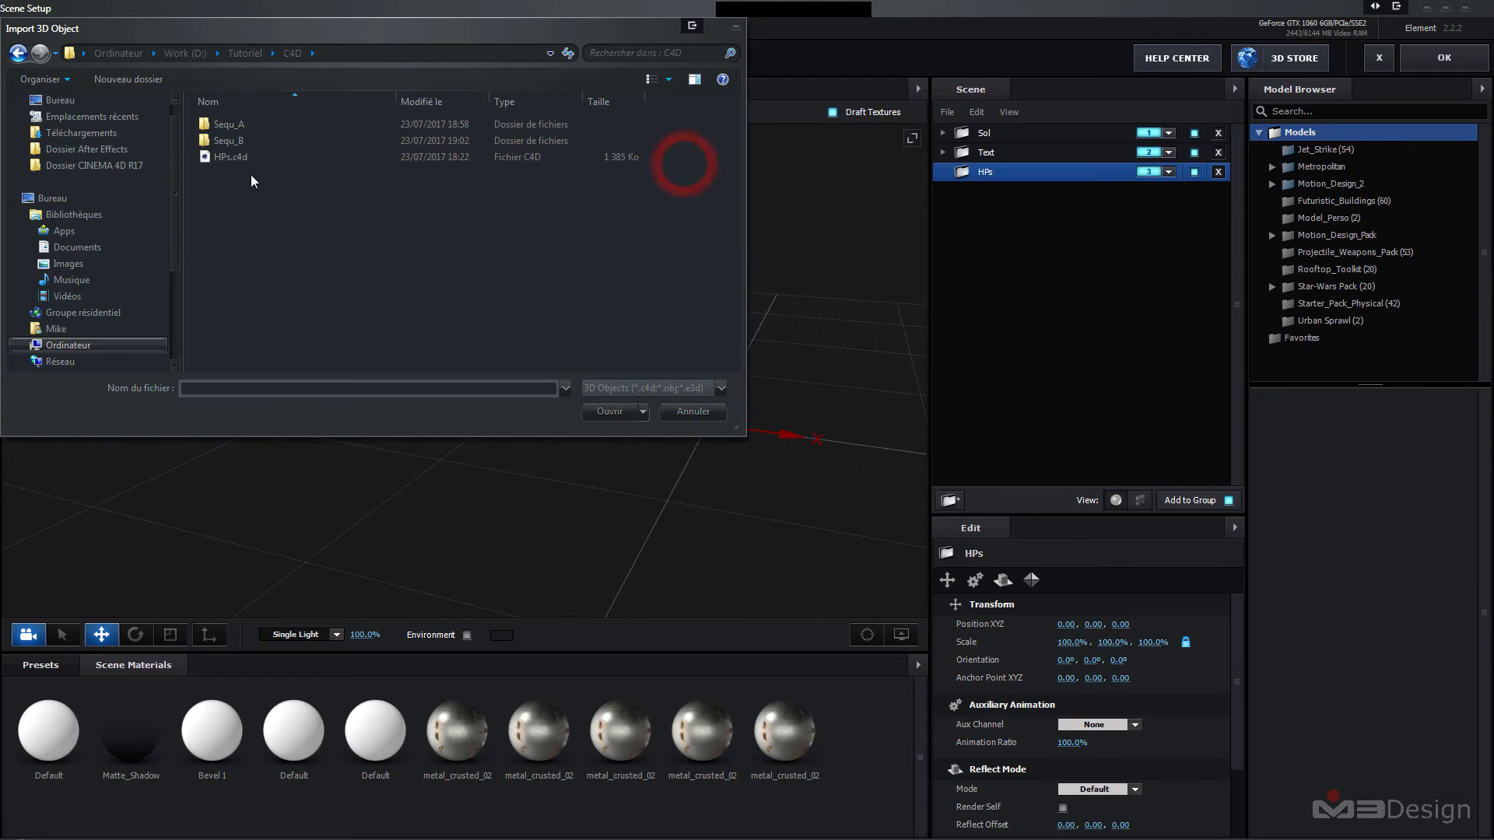
# - Import the HPs.c4d model into the HPs group with its force alignment set to Bottom
pyautogui.click(225, 159)
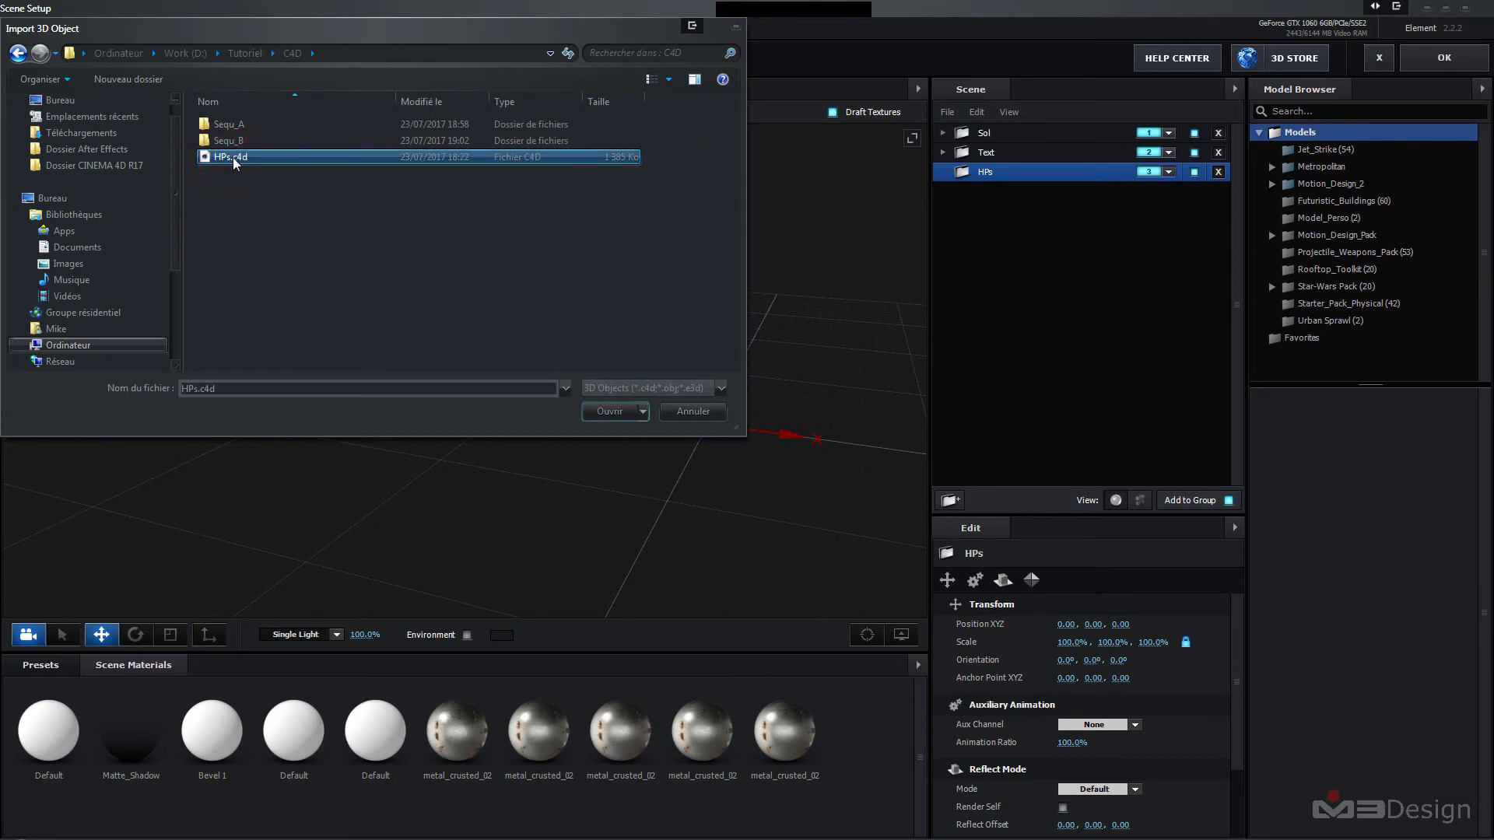
pyautogui.click(610, 412)
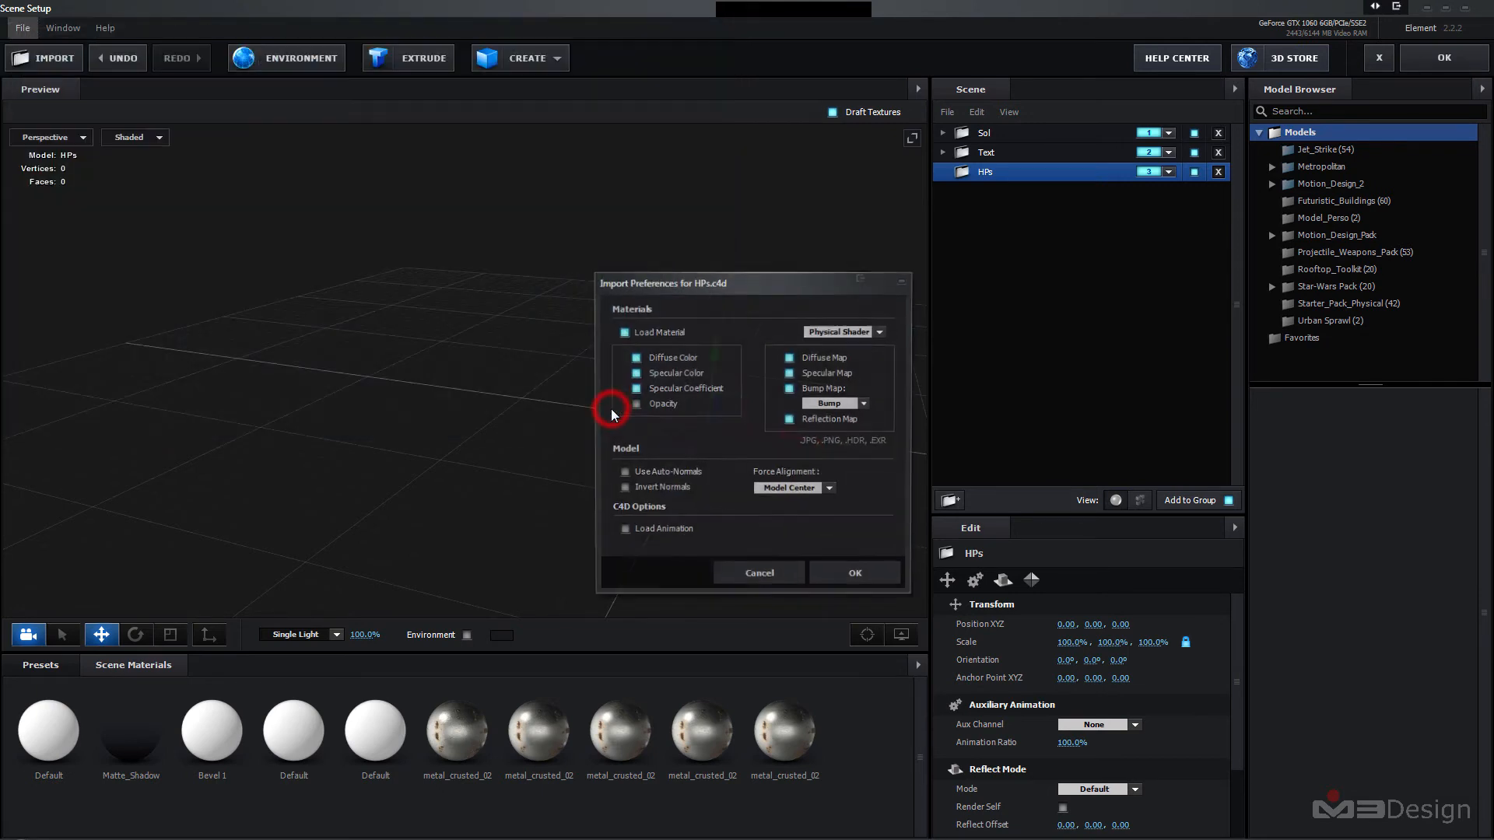
pyautogui.click(831, 491)
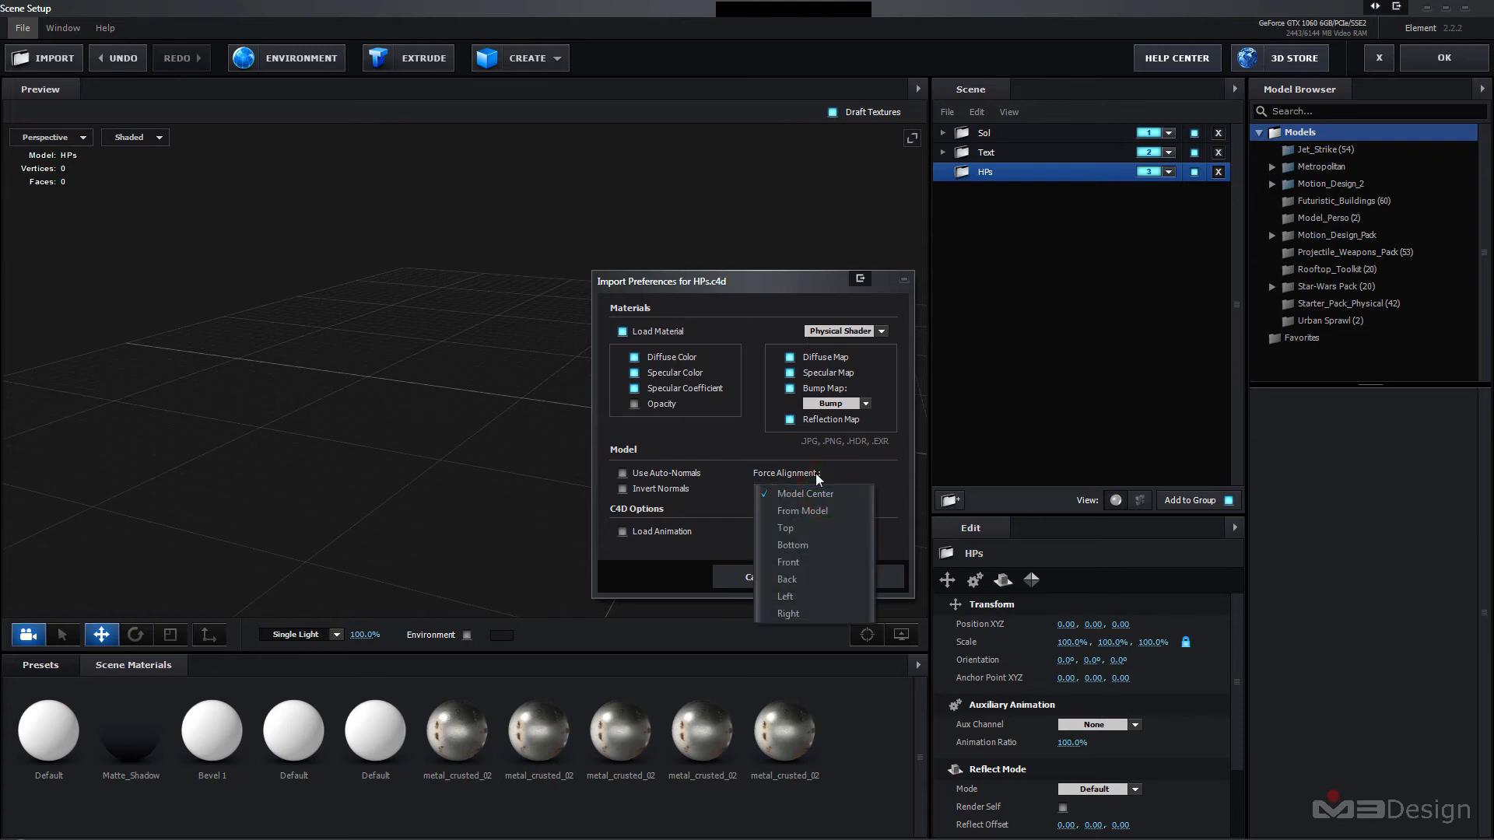
pyautogui.click(793, 546)
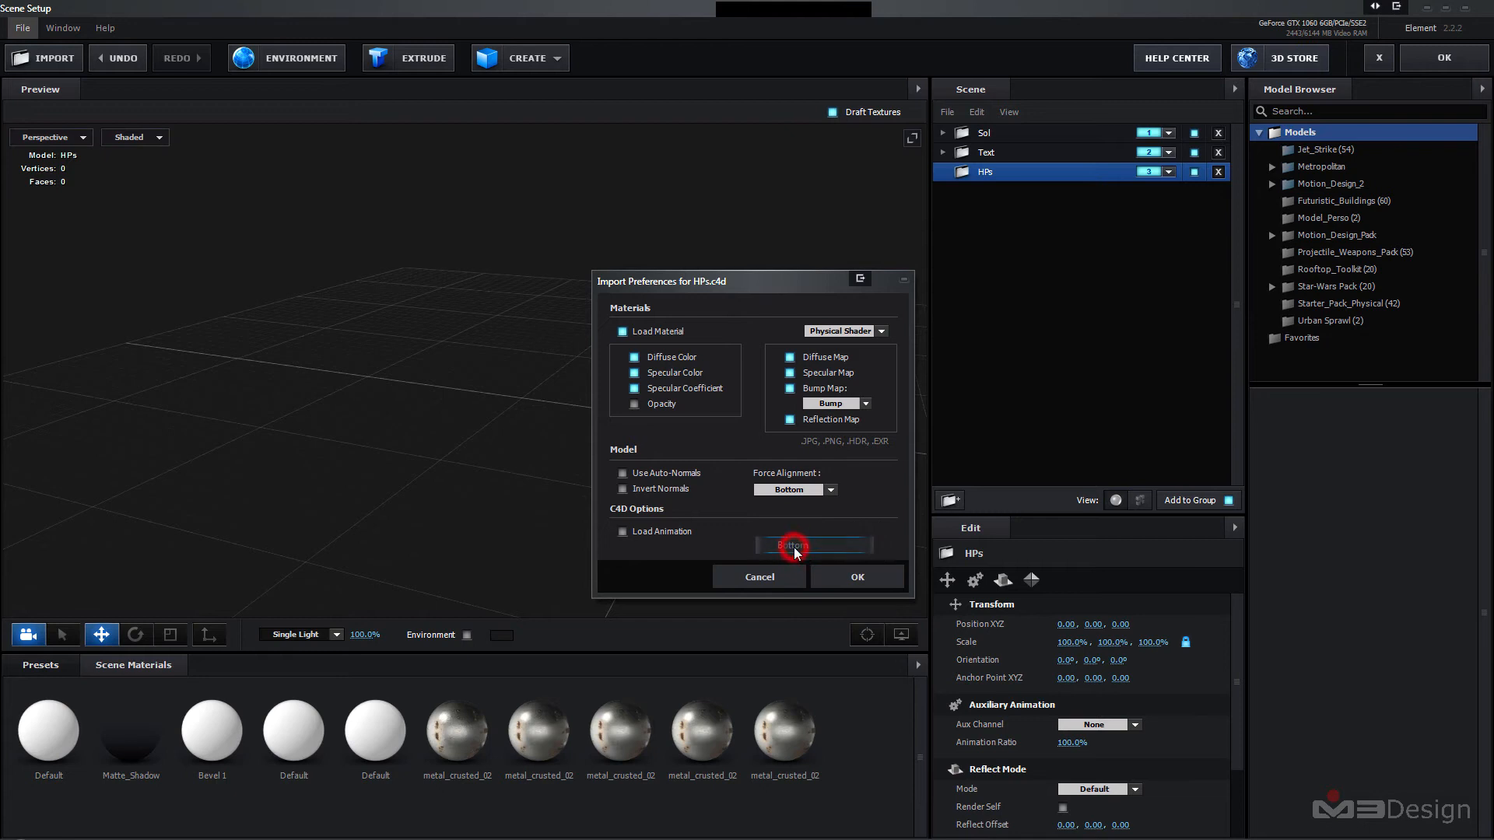
pyautogui.click(852, 580)
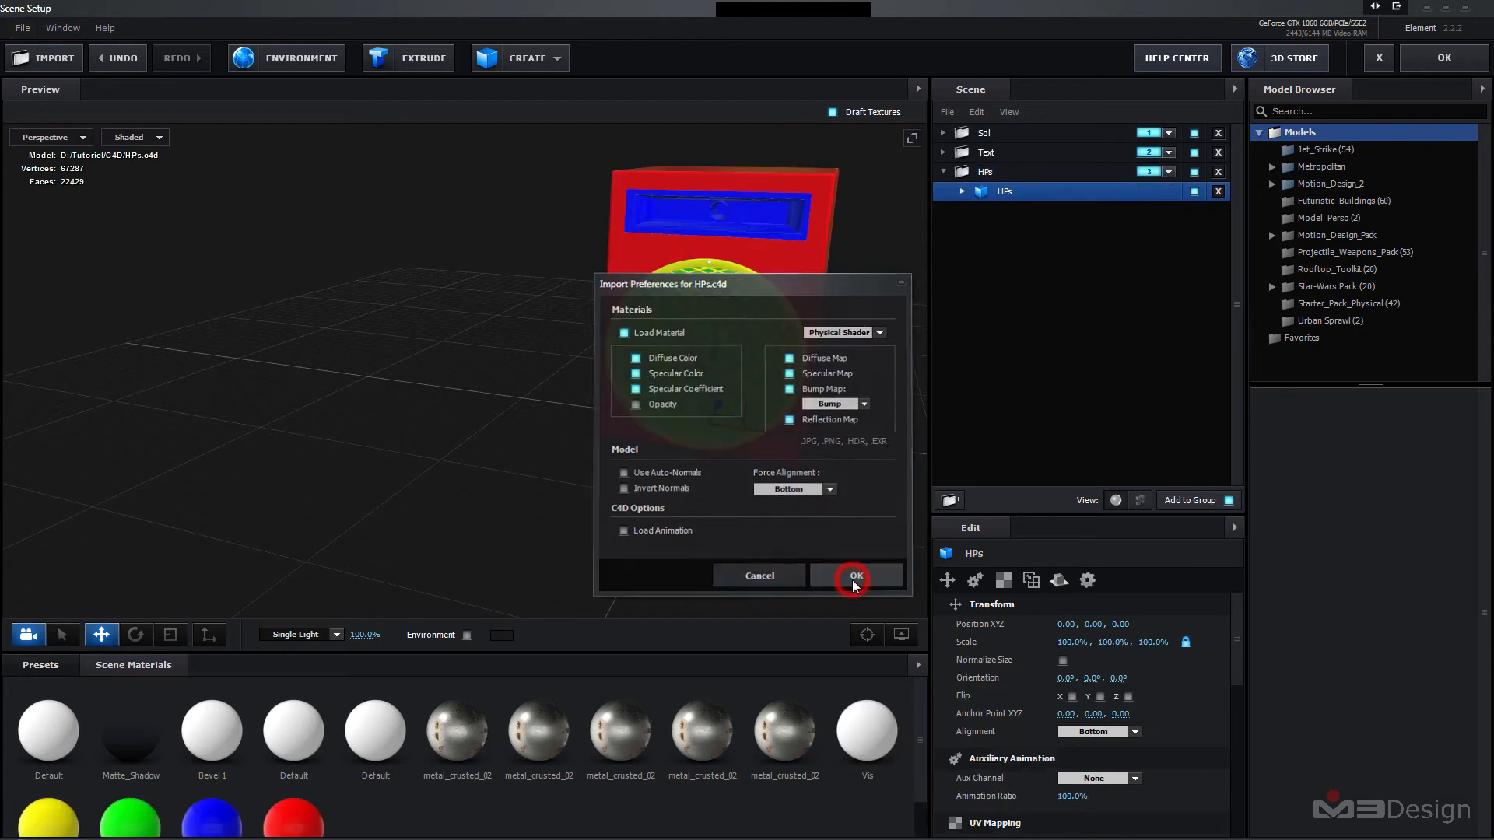
# - Examine the imported speaker model from several angles along with its list of materials
pyautogui.moveTo(860, 366)
pyautogui.mouseDown()
pyautogui.moveTo(657, 364)
pyautogui.moveTo(801, 384)
pyautogui.moveTo(847, 343)
pyautogui.mouseUp()
pyautogui.scroll(-4, 422, 498)
pyautogui.scroll(2, 690, 215)
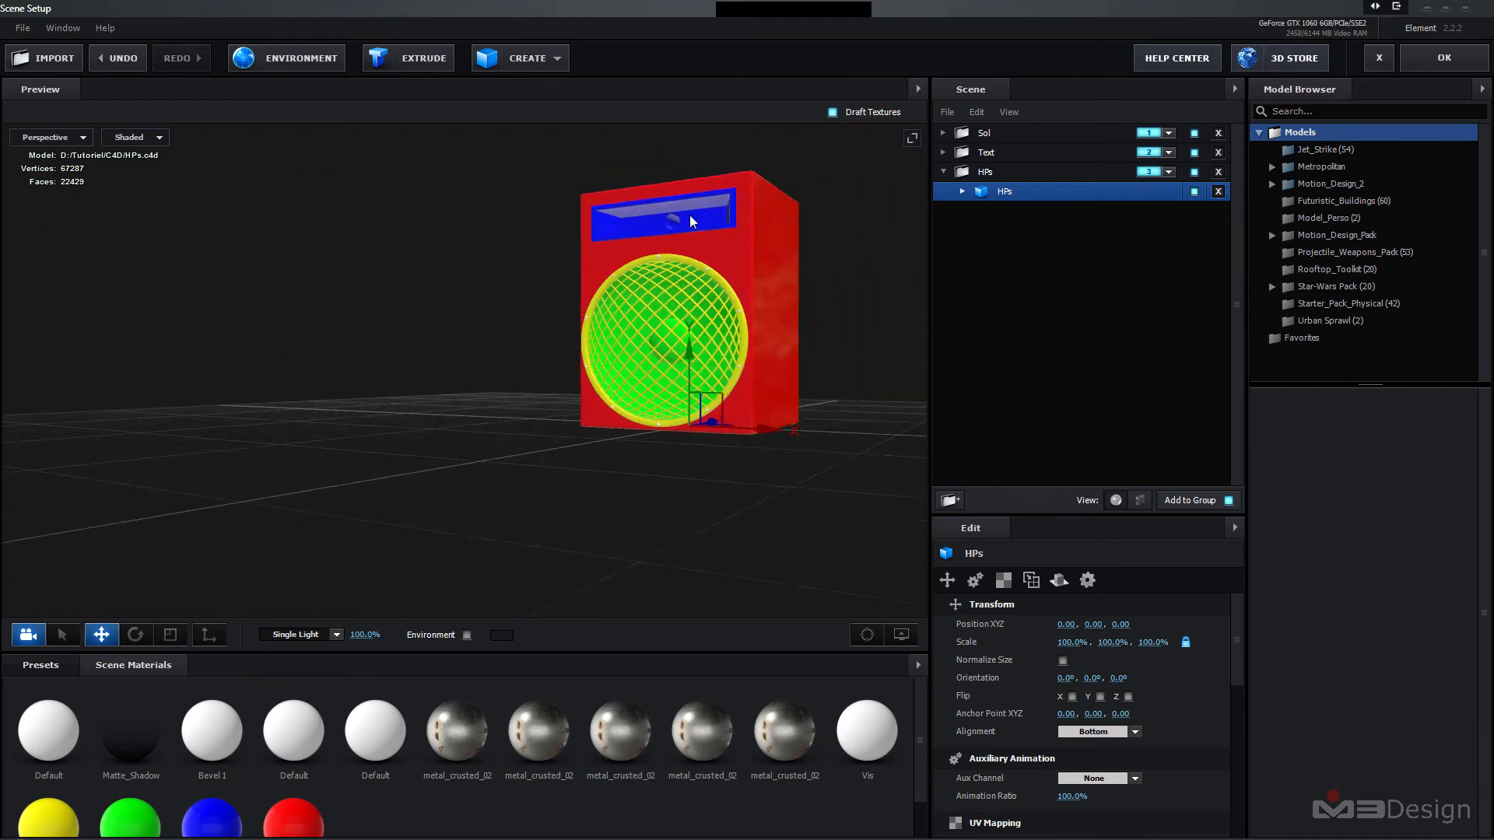
pyautogui.scroll(1, 690, 215)
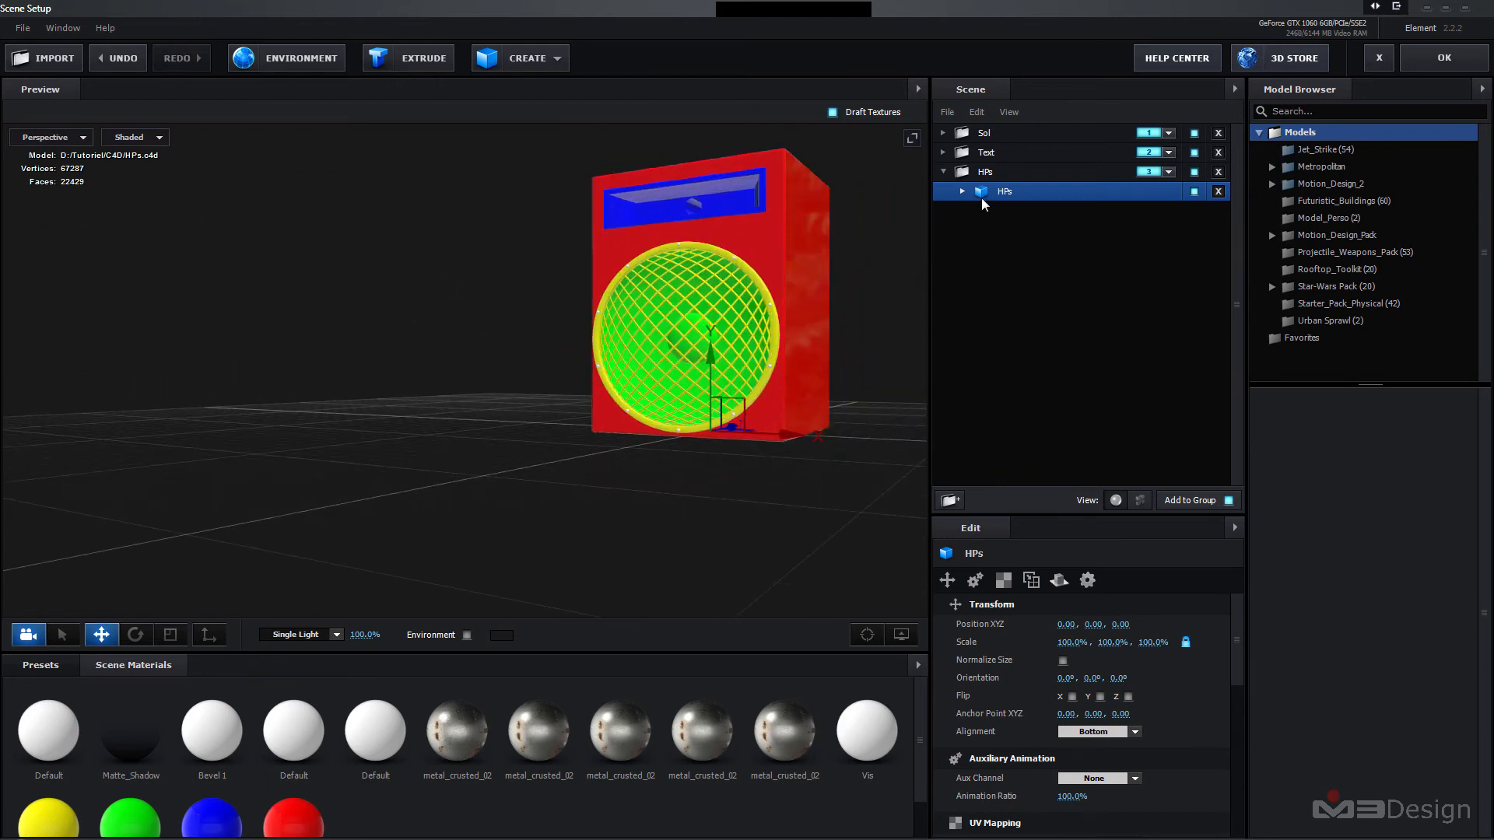
pyautogui.click(962, 191)
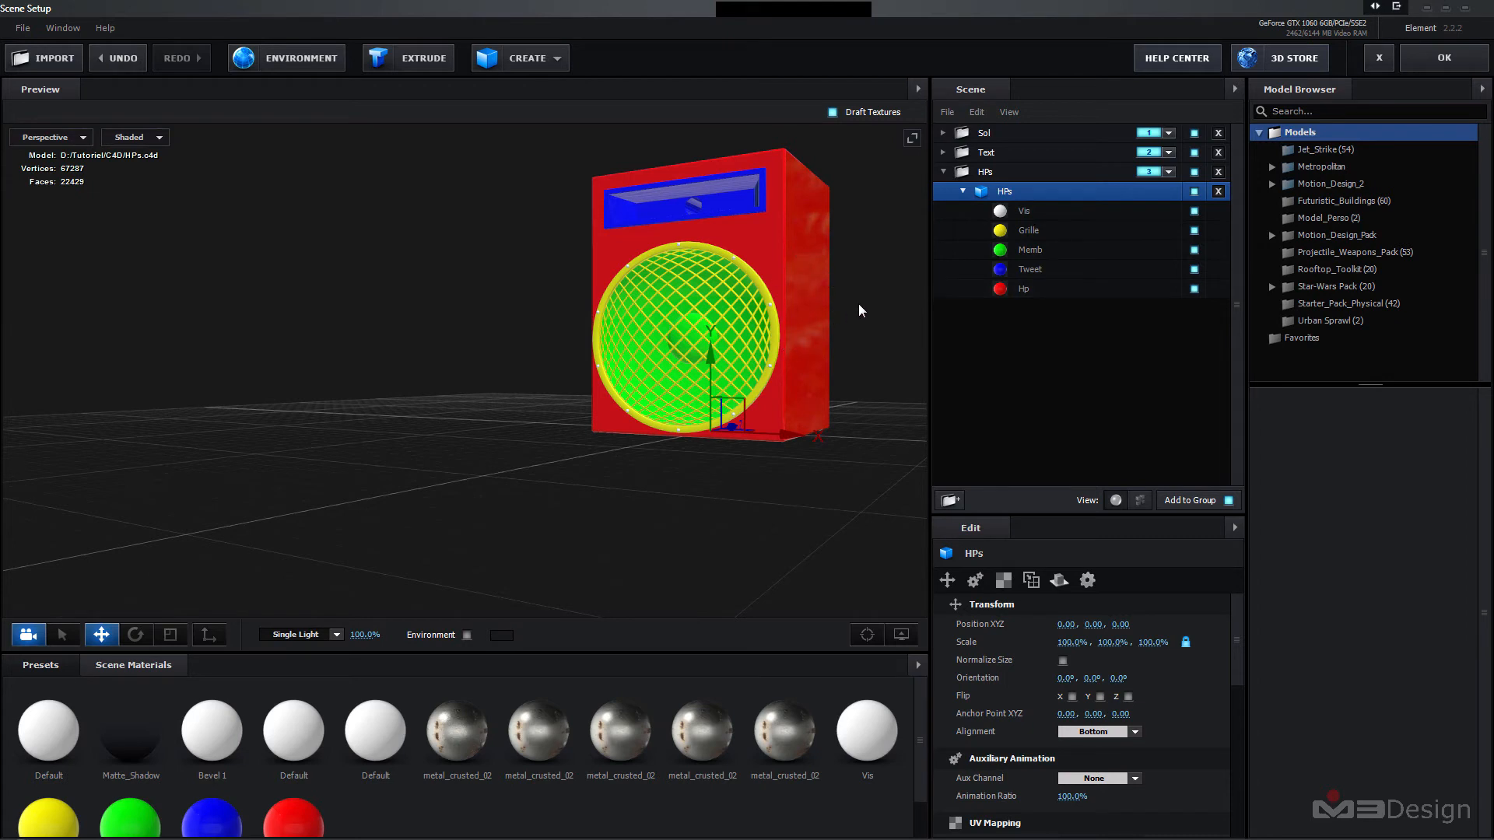
pyautogui.moveTo(857, 304); pyautogui.dragTo(711, 423, button='middle')
pyautogui.scroll(2, 511, 548)
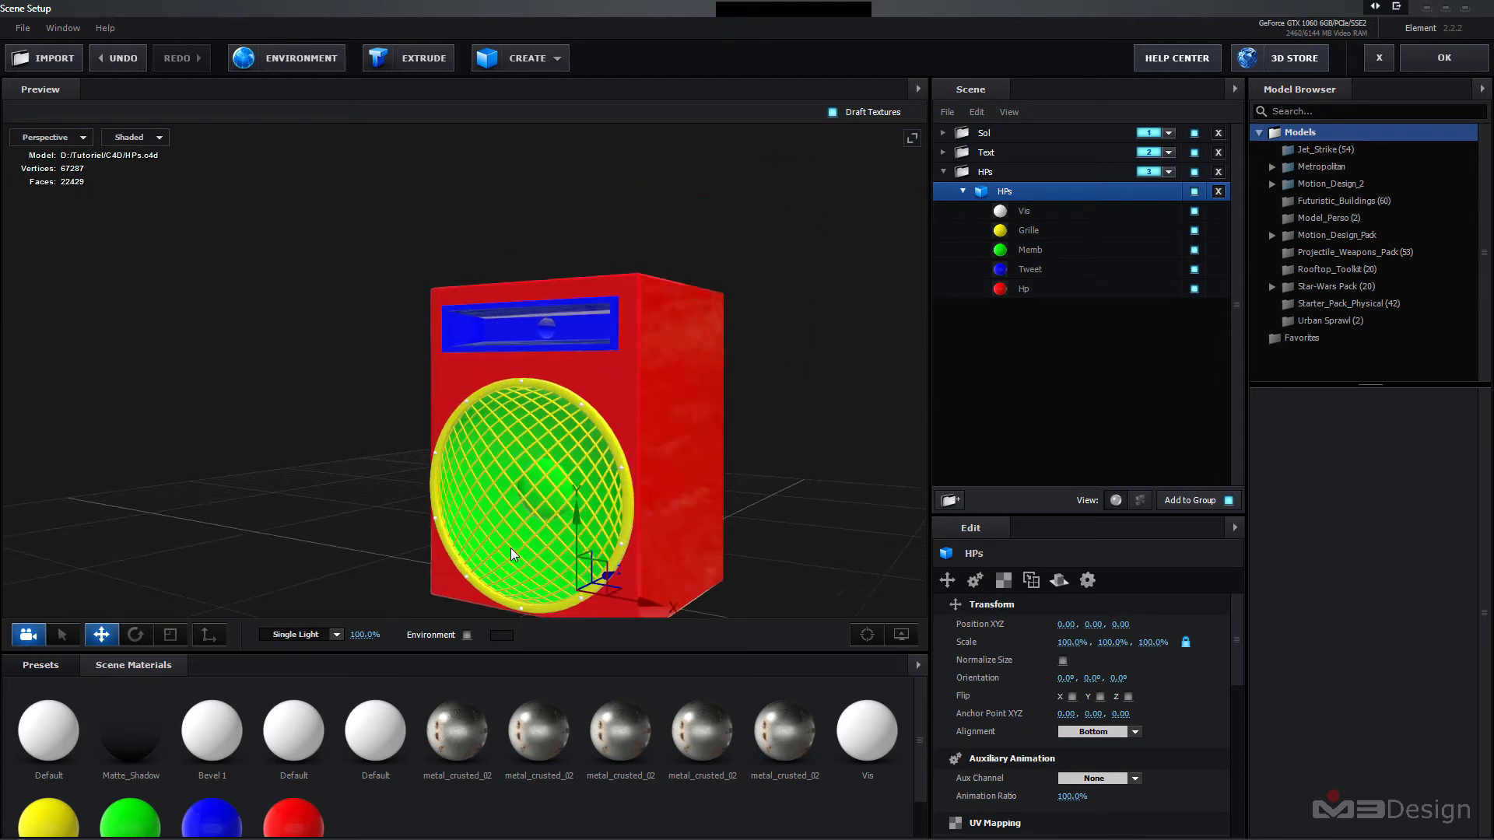
pyautogui.moveTo(782, 398); pyautogui.dragTo(795, 358, button='middle')
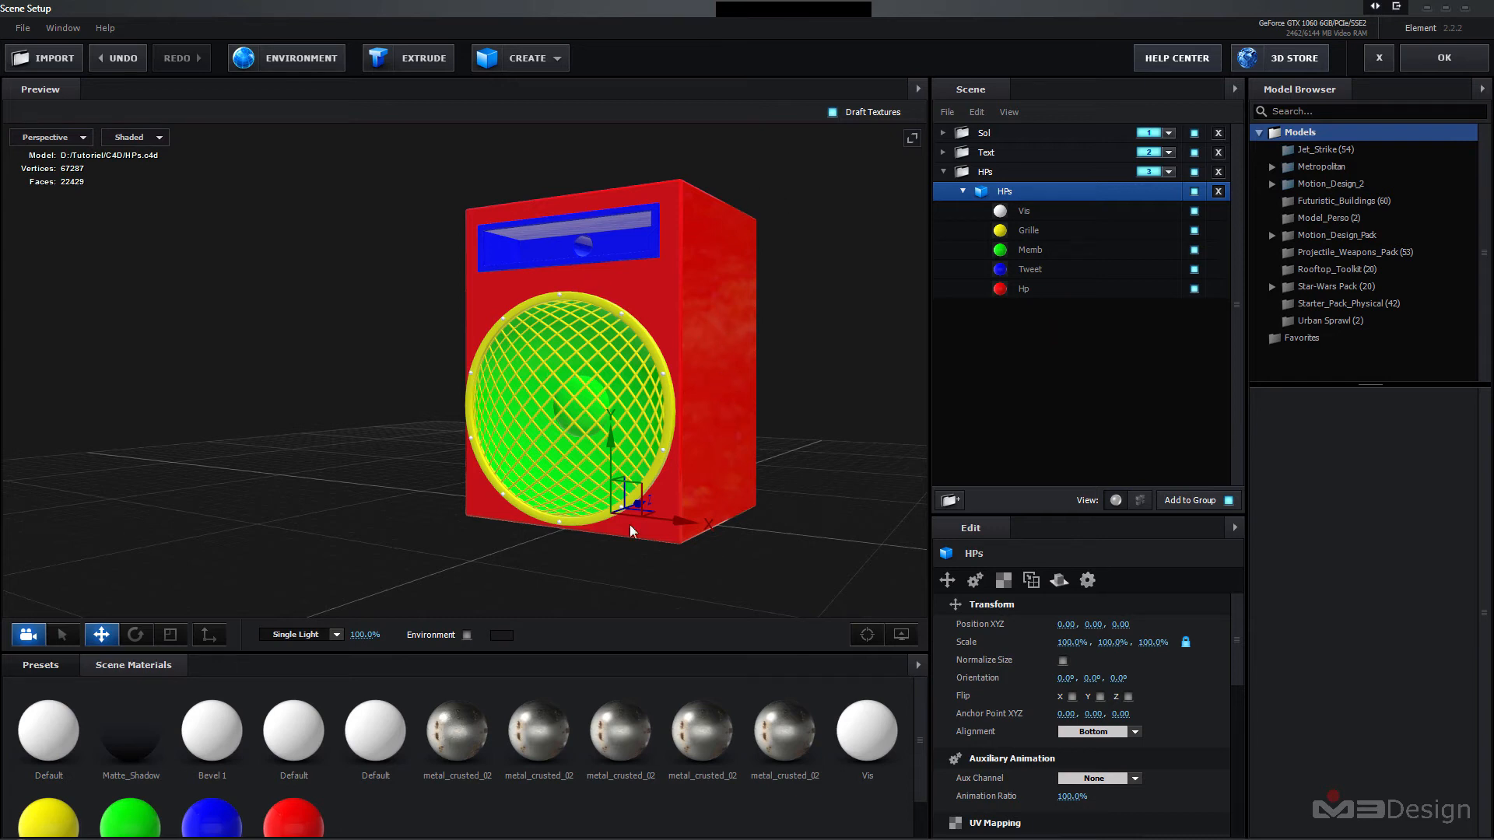
# - Replace the speaker's Hp material with the fabric_leather_03 preset from the Pro_Shaders_2 Fabric collection
pyautogui.click(43, 668)
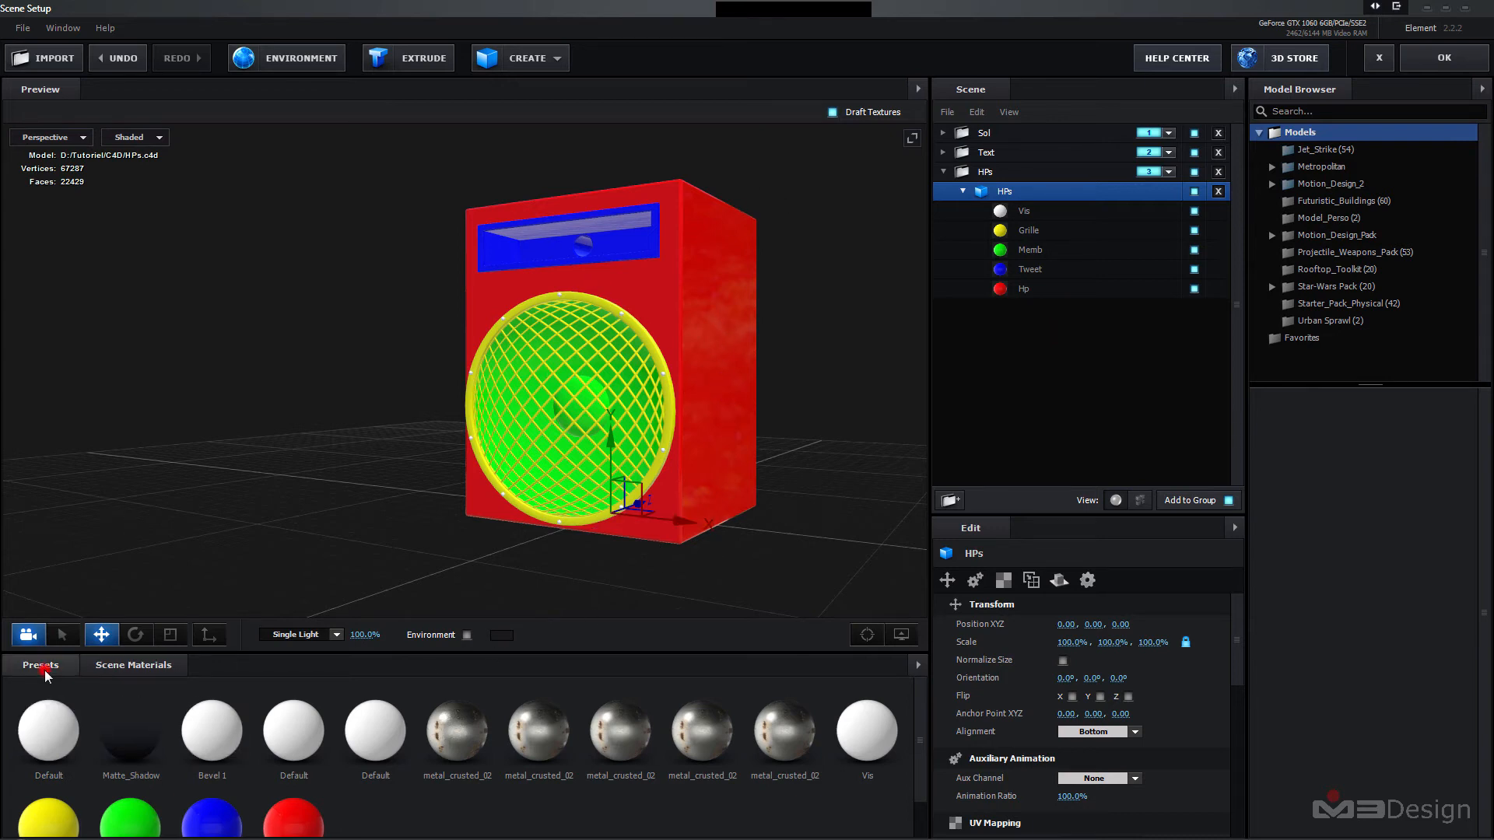
pyautogui.click(24, 738)
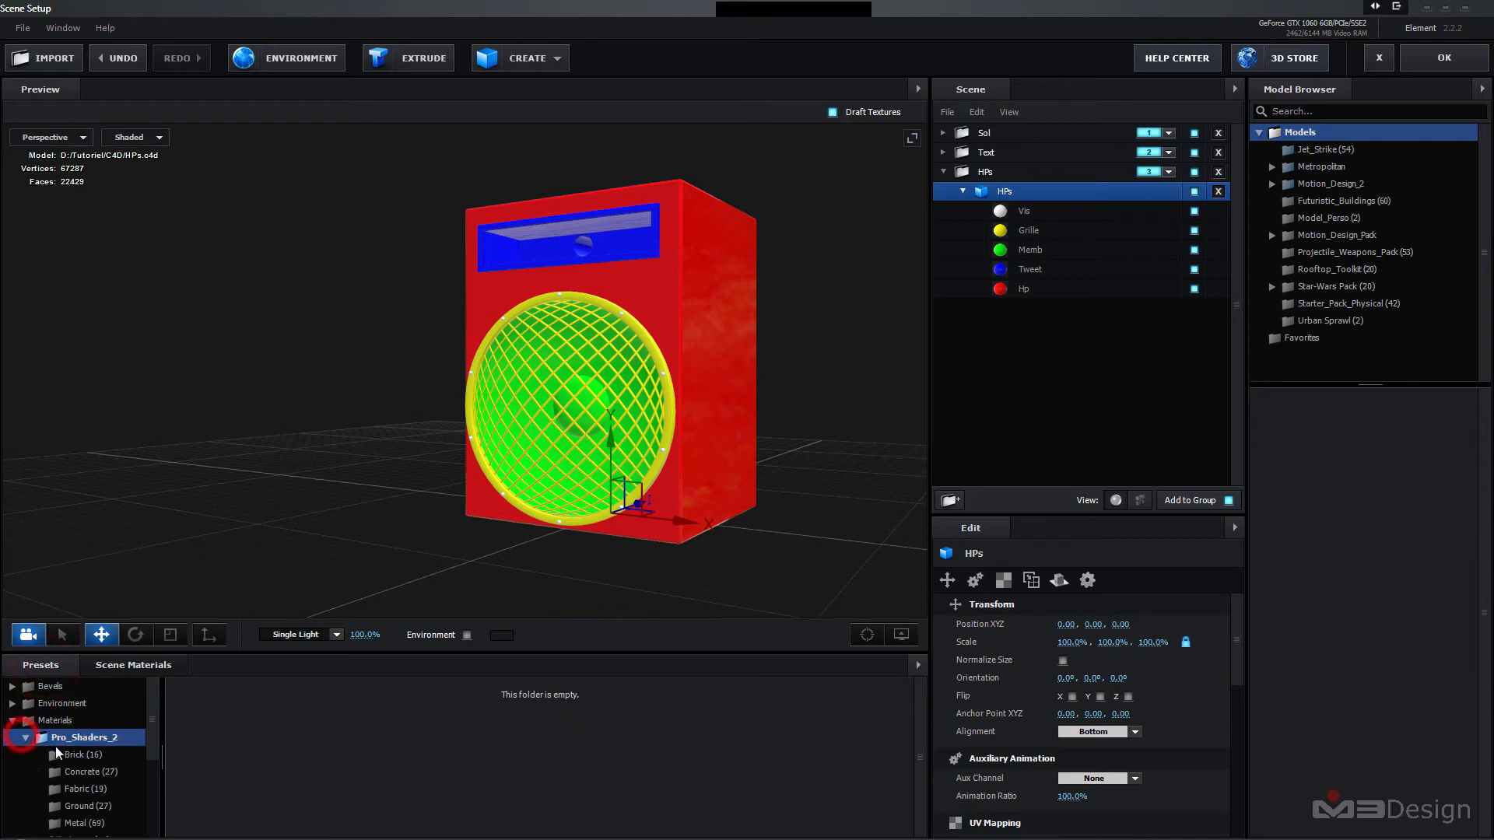
pyautogui.moveTo(153, 722); pyautogui.dragTo(146, 755)
pyautogui.click(77, 718)
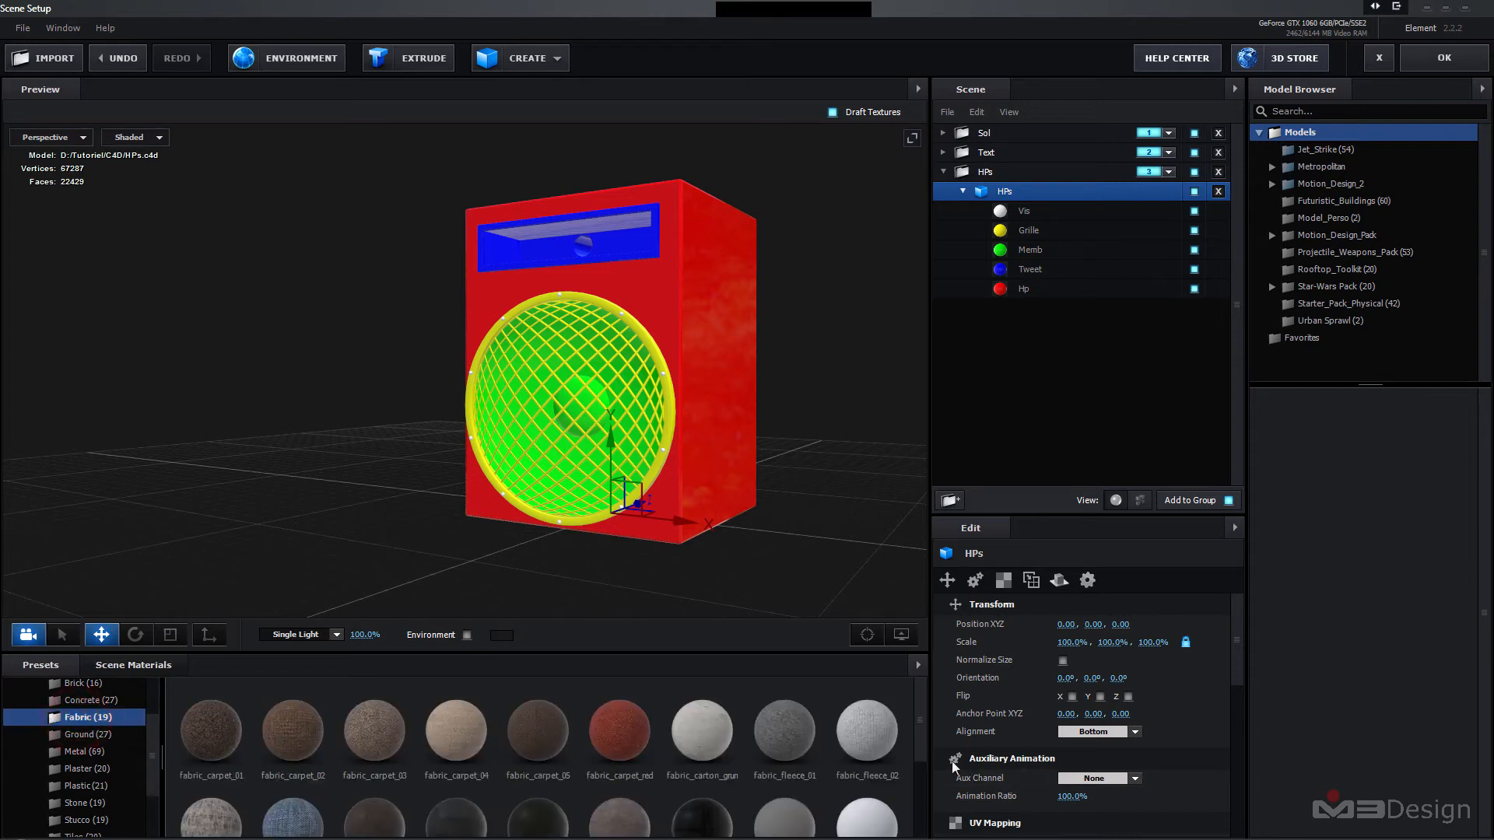
pyautogui.moveTo(919, 705); pyautogui.dragTo(922, 747)
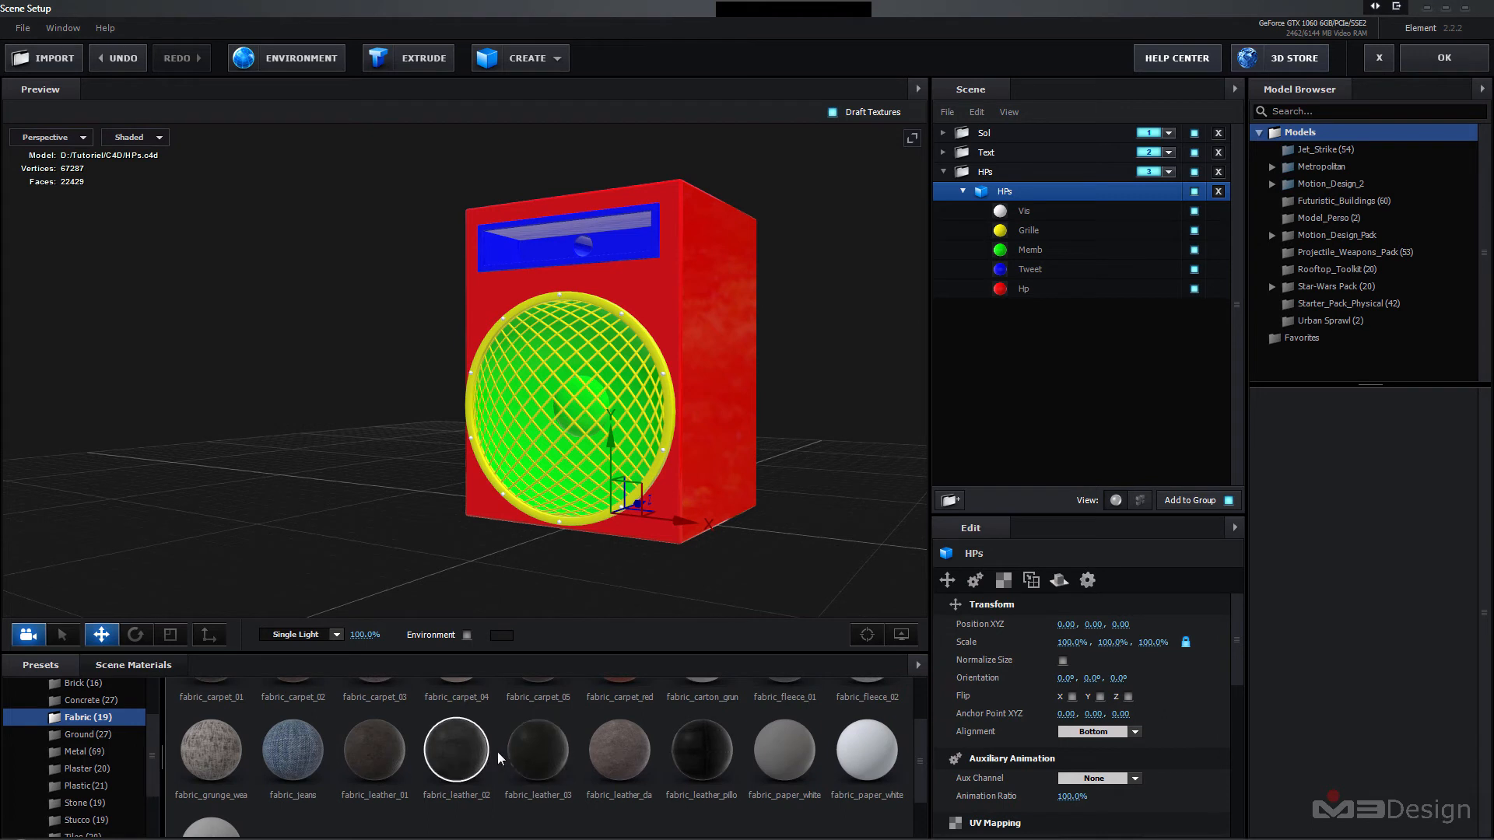
pyautogui.moveTo(535, 764); pyautogui.dragTo(1016, 291)
# - Set the HPs model's texture mapping to Box Repeat
pyautogui.scroll(5, 796, 322)
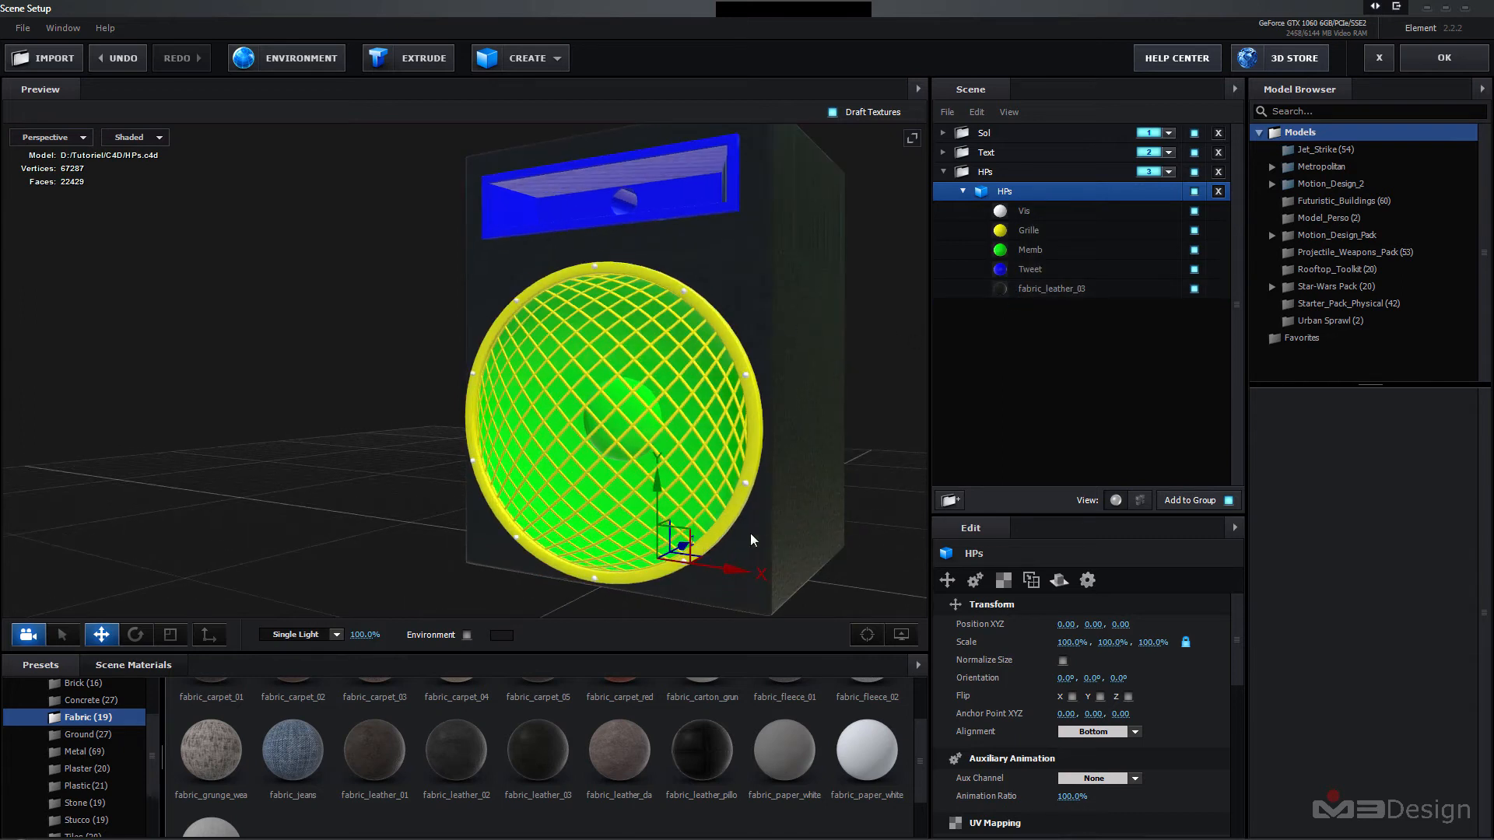
pyautogui.click(1001, 190)
pyautogui.click(1003, 579)
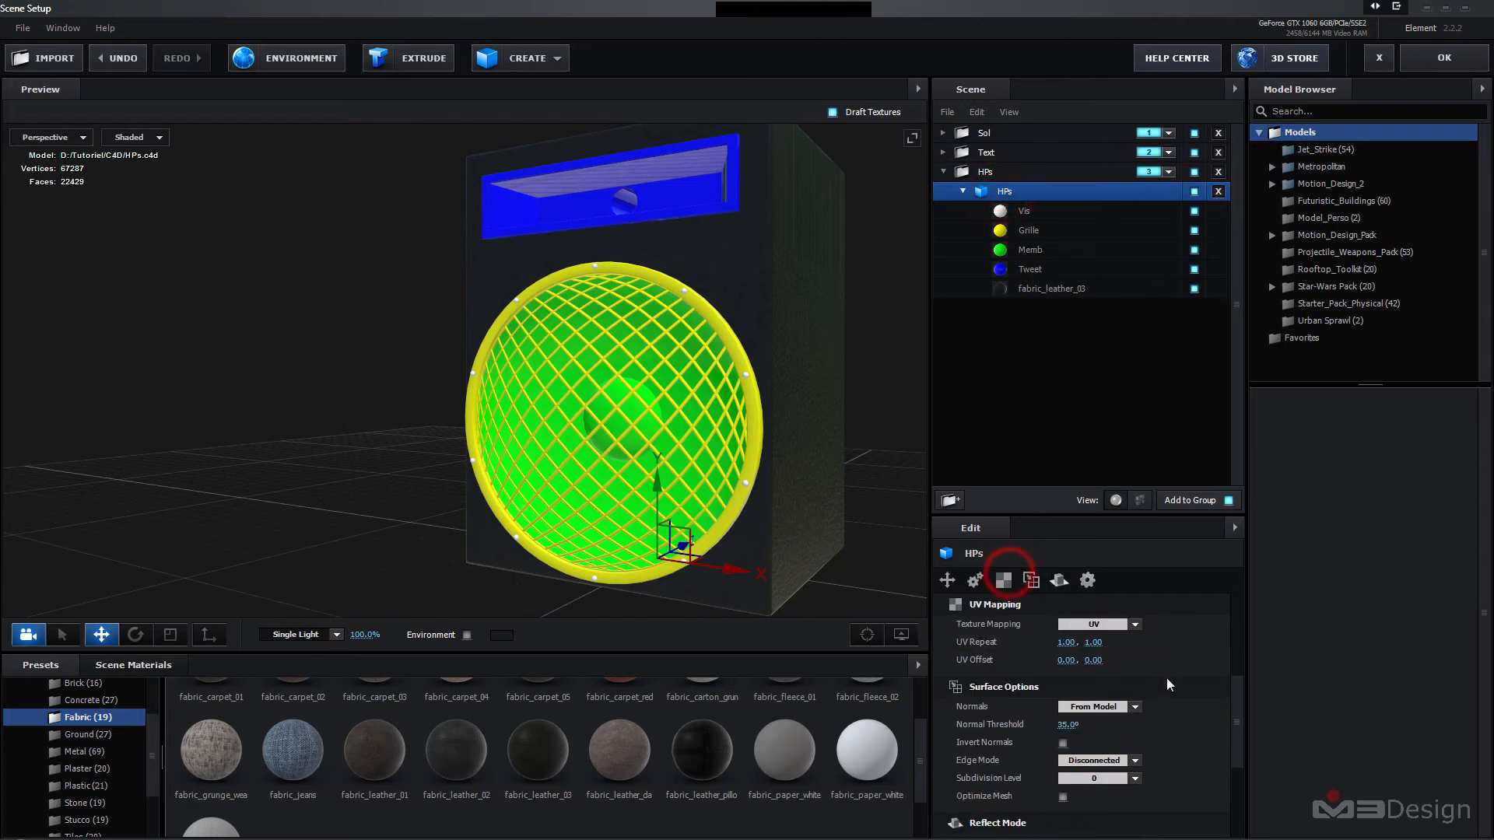
pyautogui.click(1135, 626)
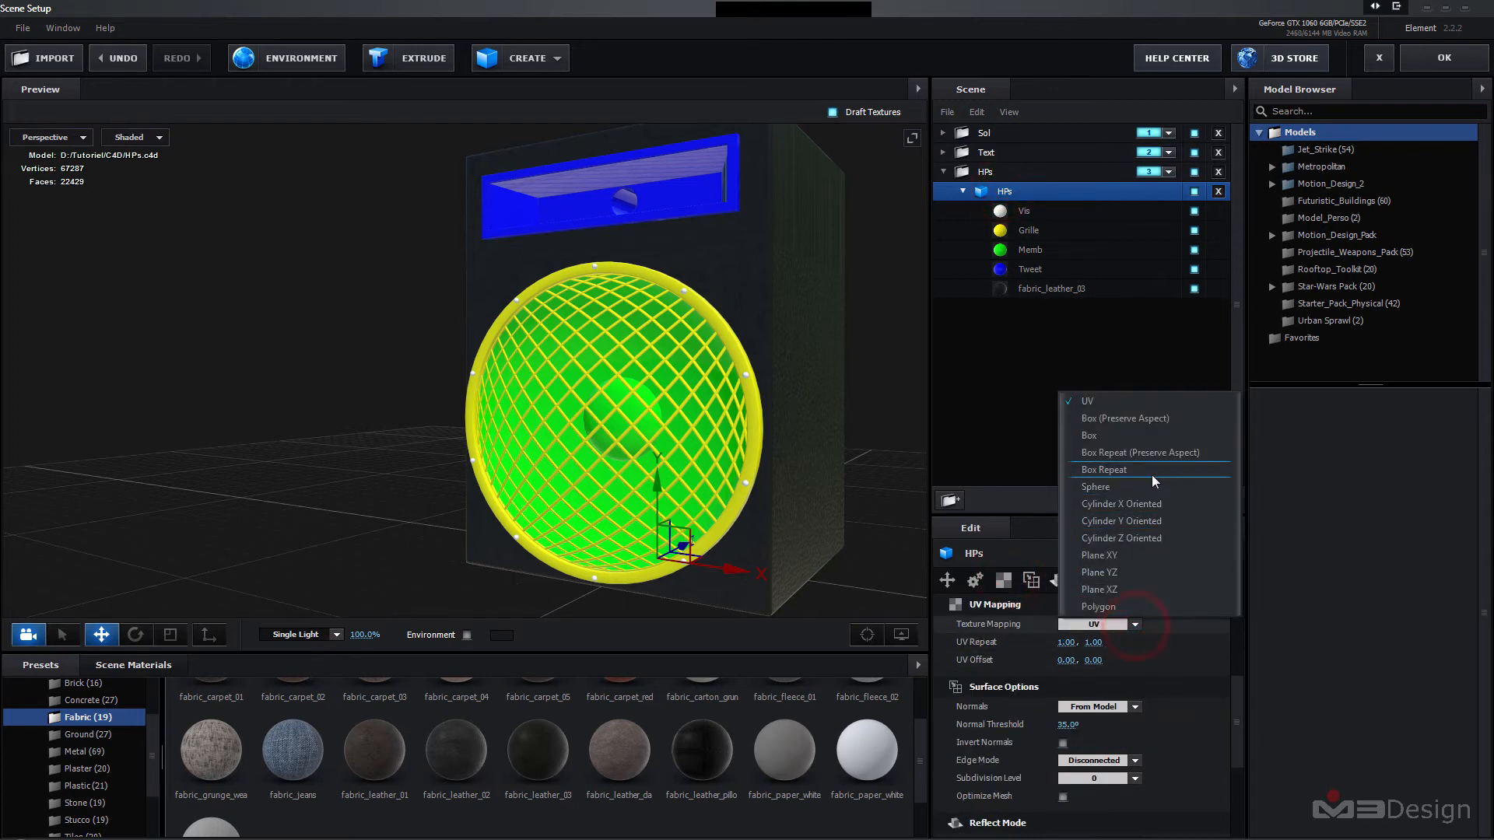
pyautogui.click(1144, 455)
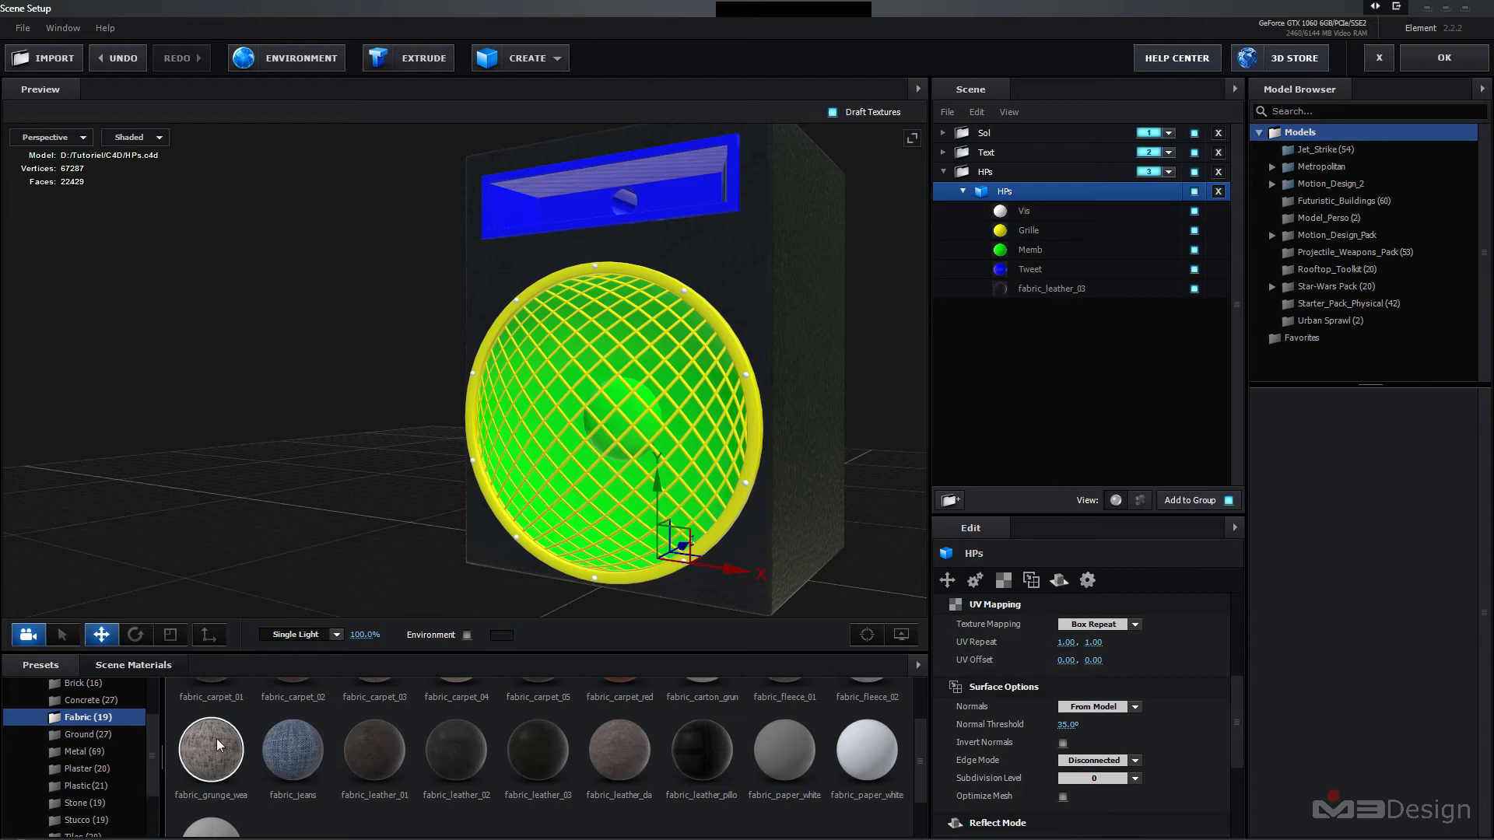
# - Replace the Tweet material with plastic_scratches_01 and the Memb material with plastic_roadblock from the Plastic presets
pyautogui.click(74, 786)
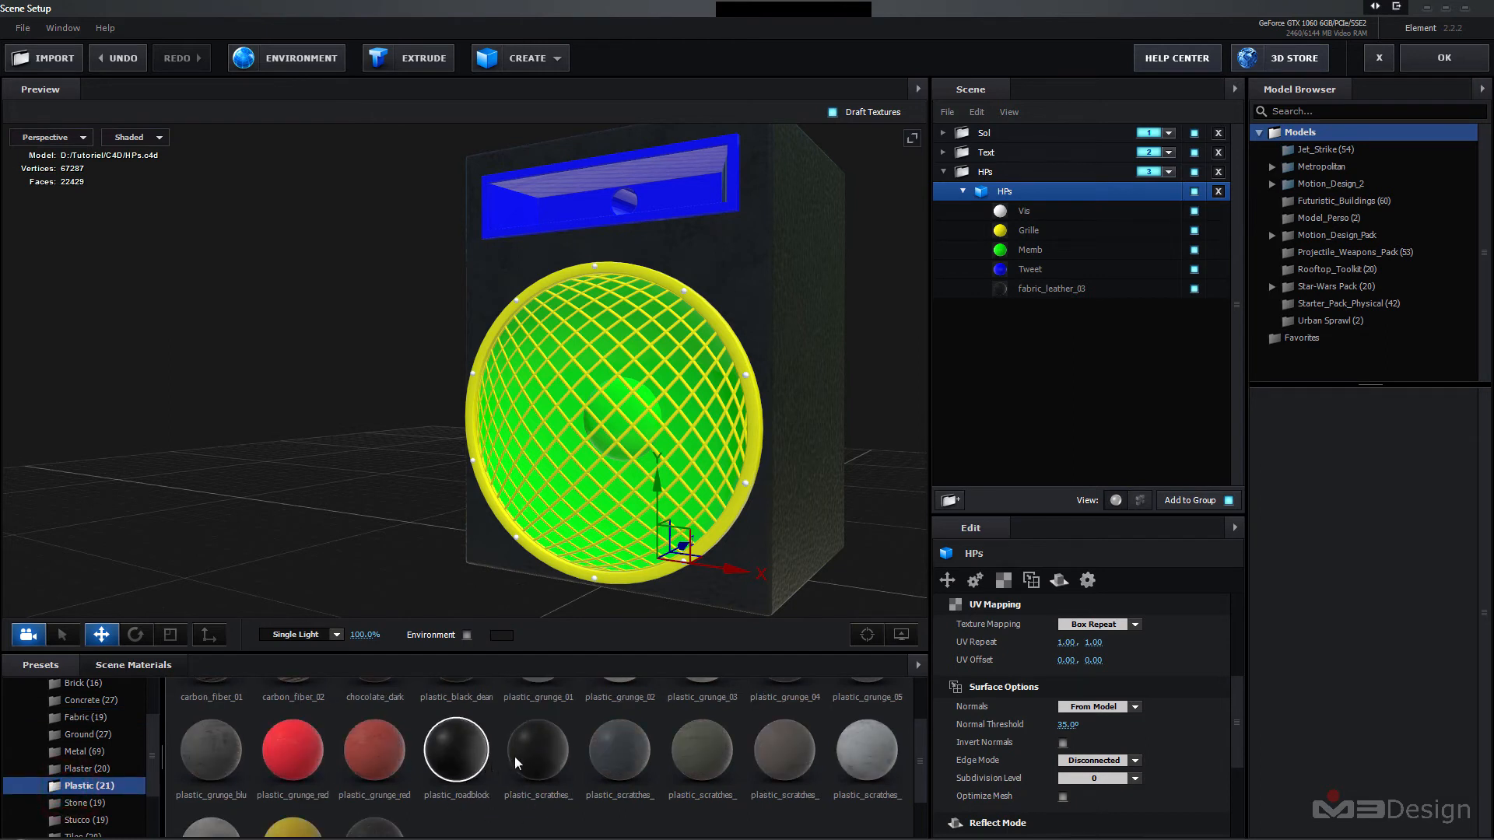
pyautogui.moveTo(534, 754); pyautogui.dragTo(1046, 270)
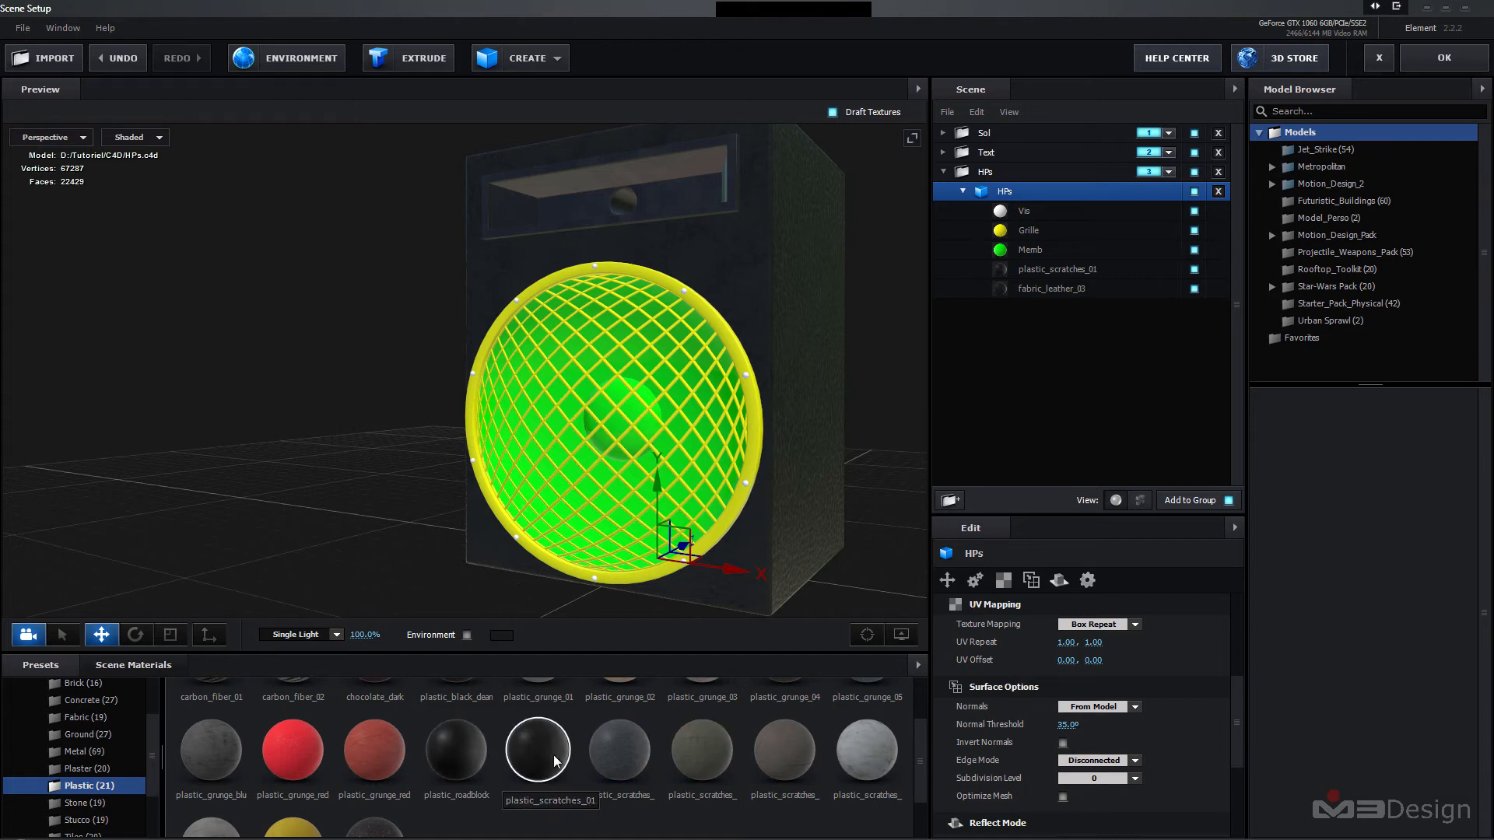
pyautogui.moveTo(455, 750); pyautogui.dragTo(1044, 254)
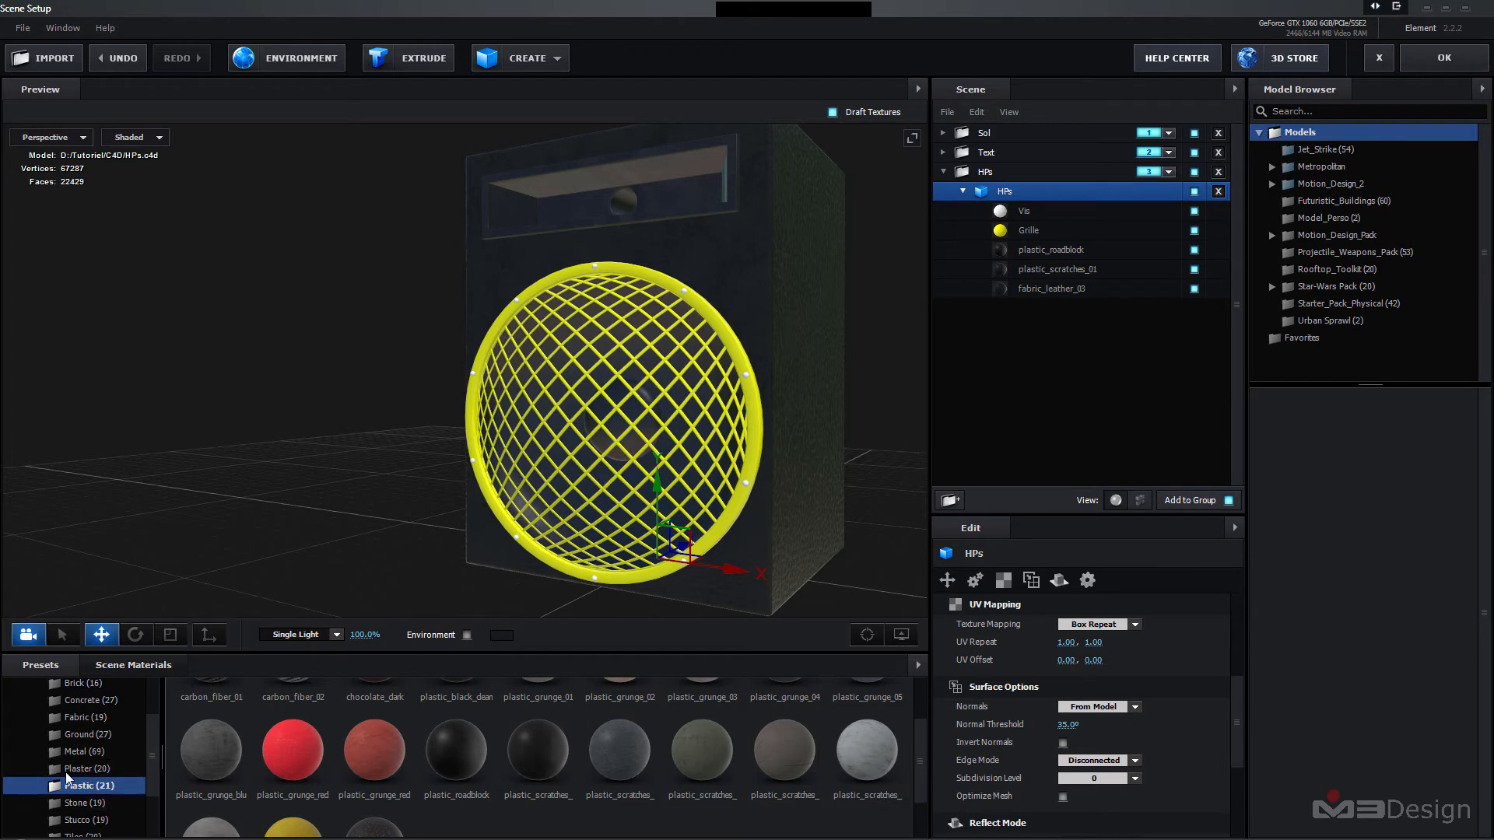
# - Try metal_black and clean_metal_military_pannel on the speaker's Grille material, then assign metal_brushed_dinged from the Metal presets
pyautogui.click(81, 752)
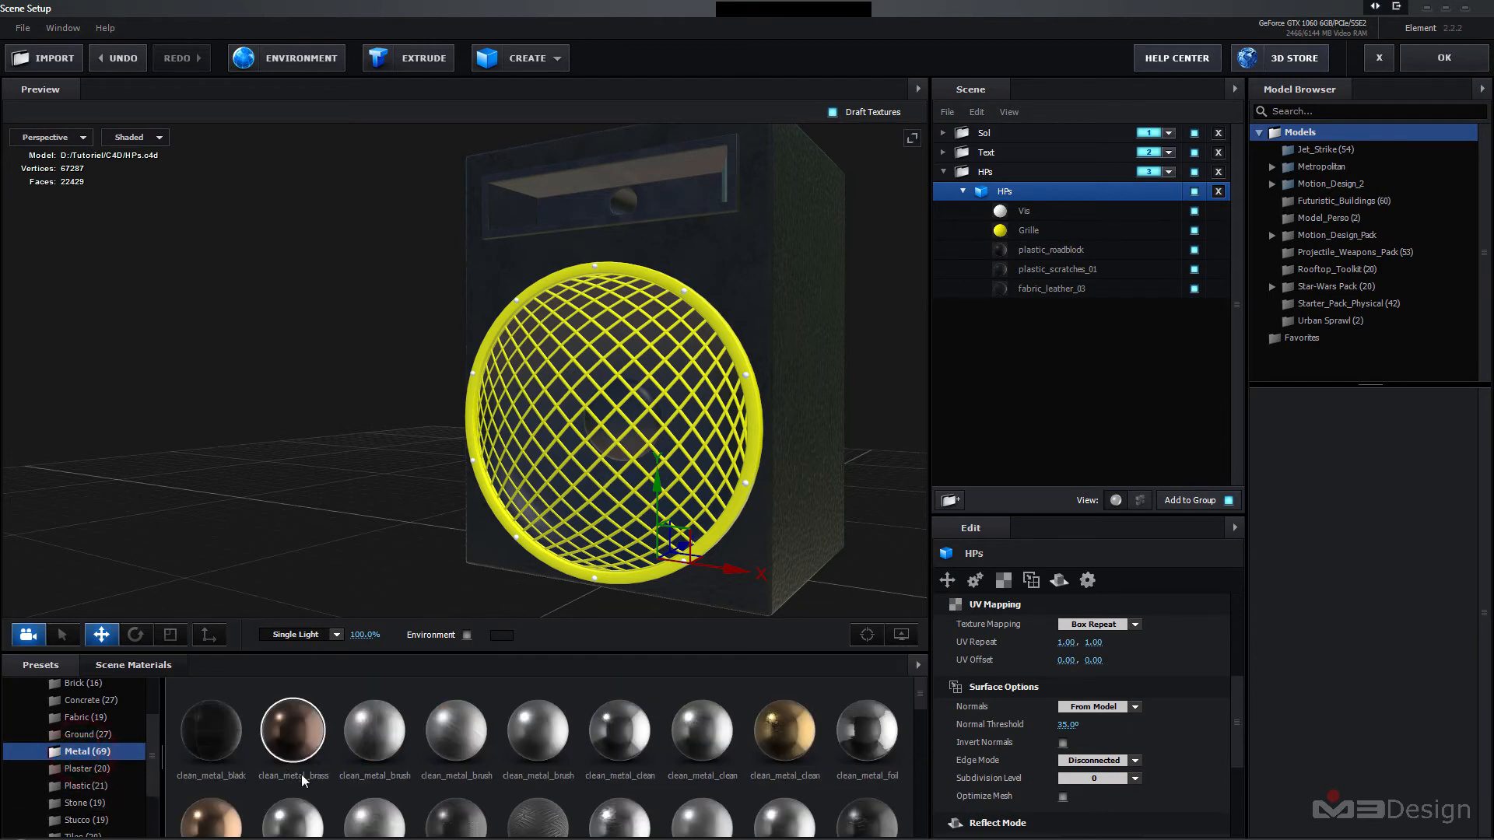
pyautogui.moveTo(920, 704); pyautogui.dragTo(1041, 227)
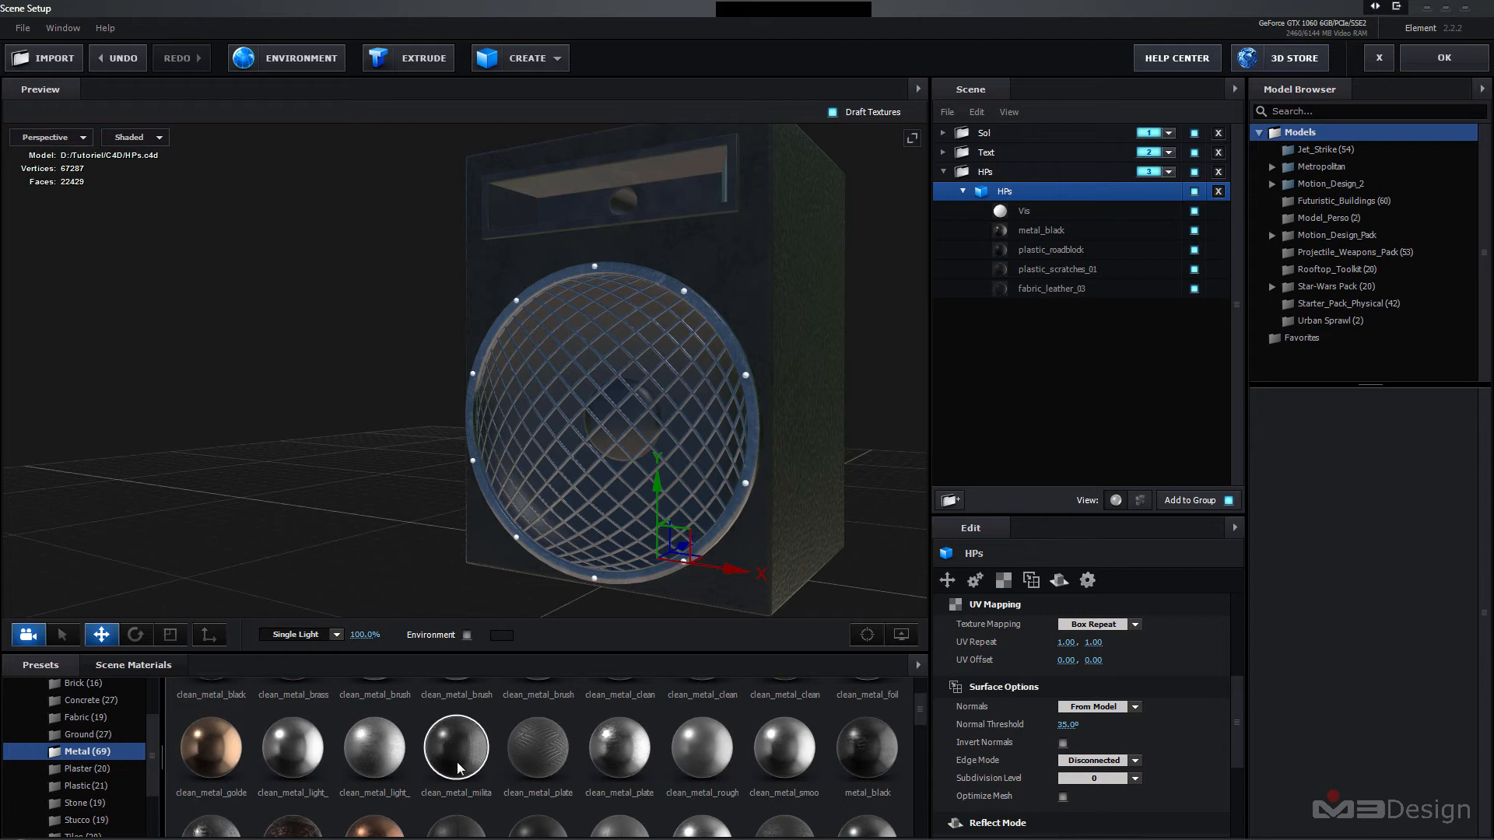
pyautogui.moveTo(499, 737); pyautogui.dragTo(1054, 230)
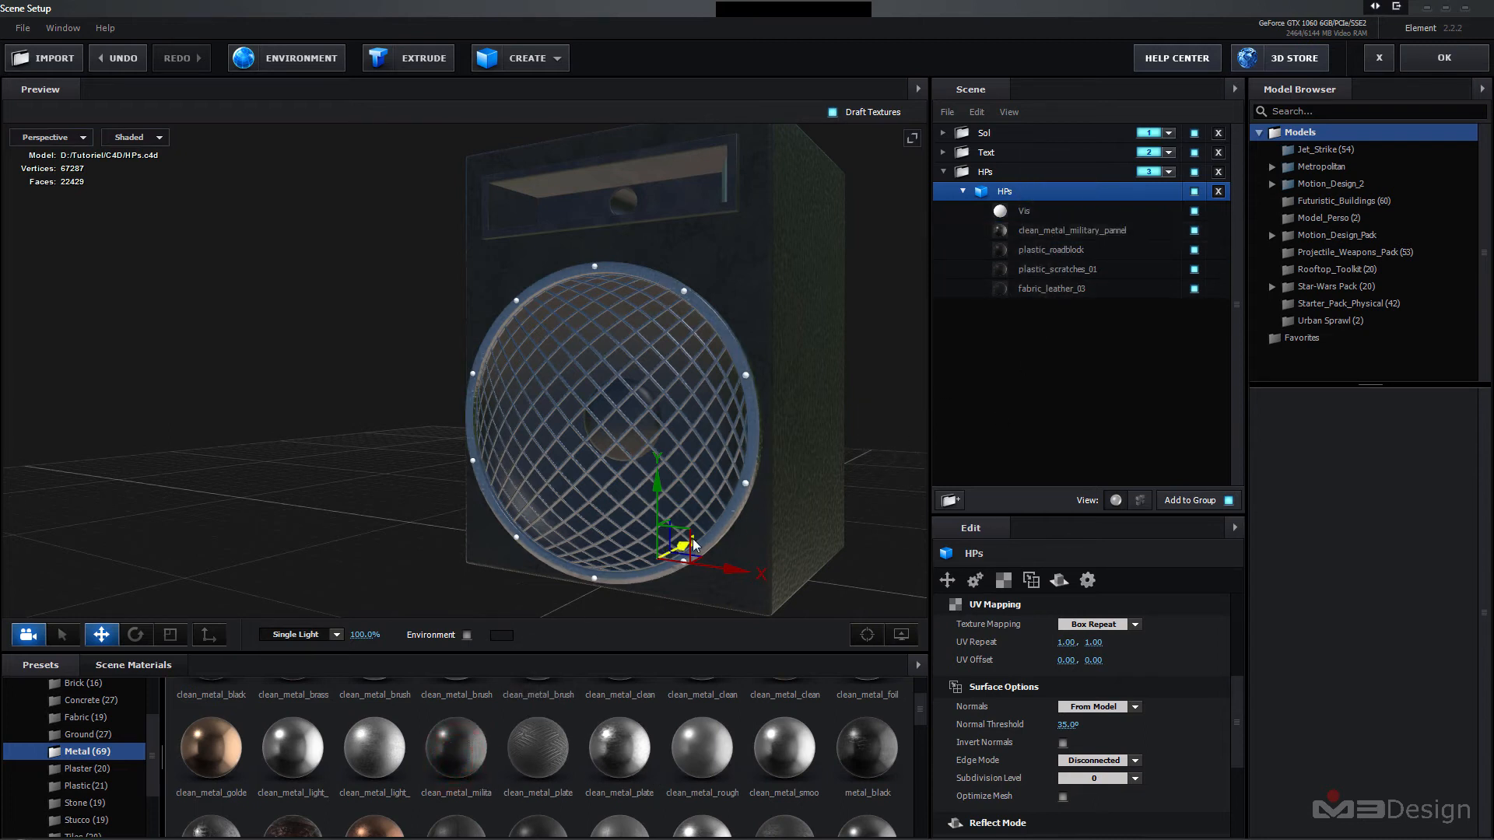
pyautogui.moveTo(916, 709); pyautogui.dragTo(923, 740)
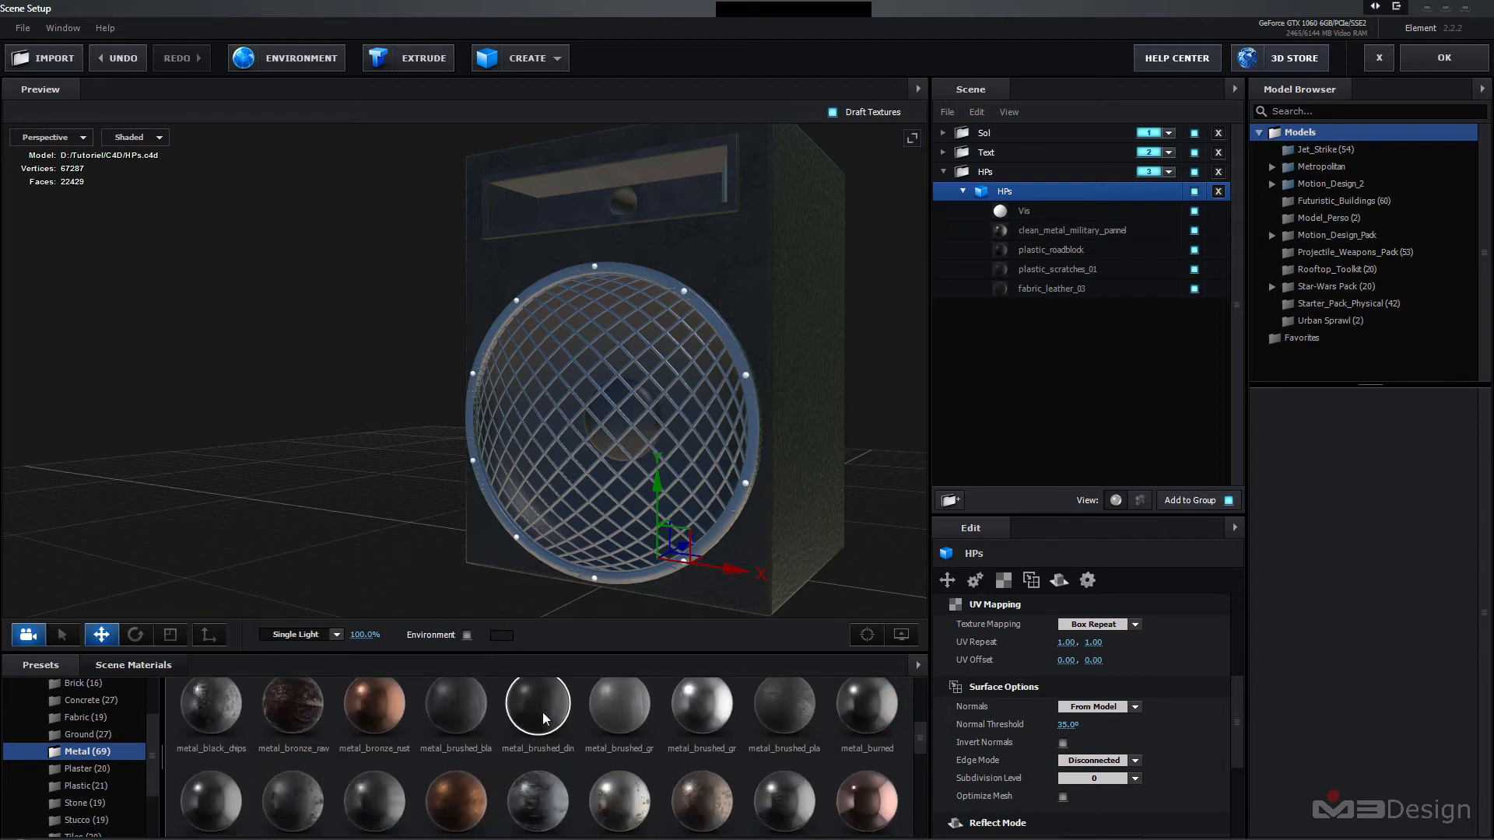
pyautogui.moveTo(536, 714); pyautogui.dragTo(1101, 230)
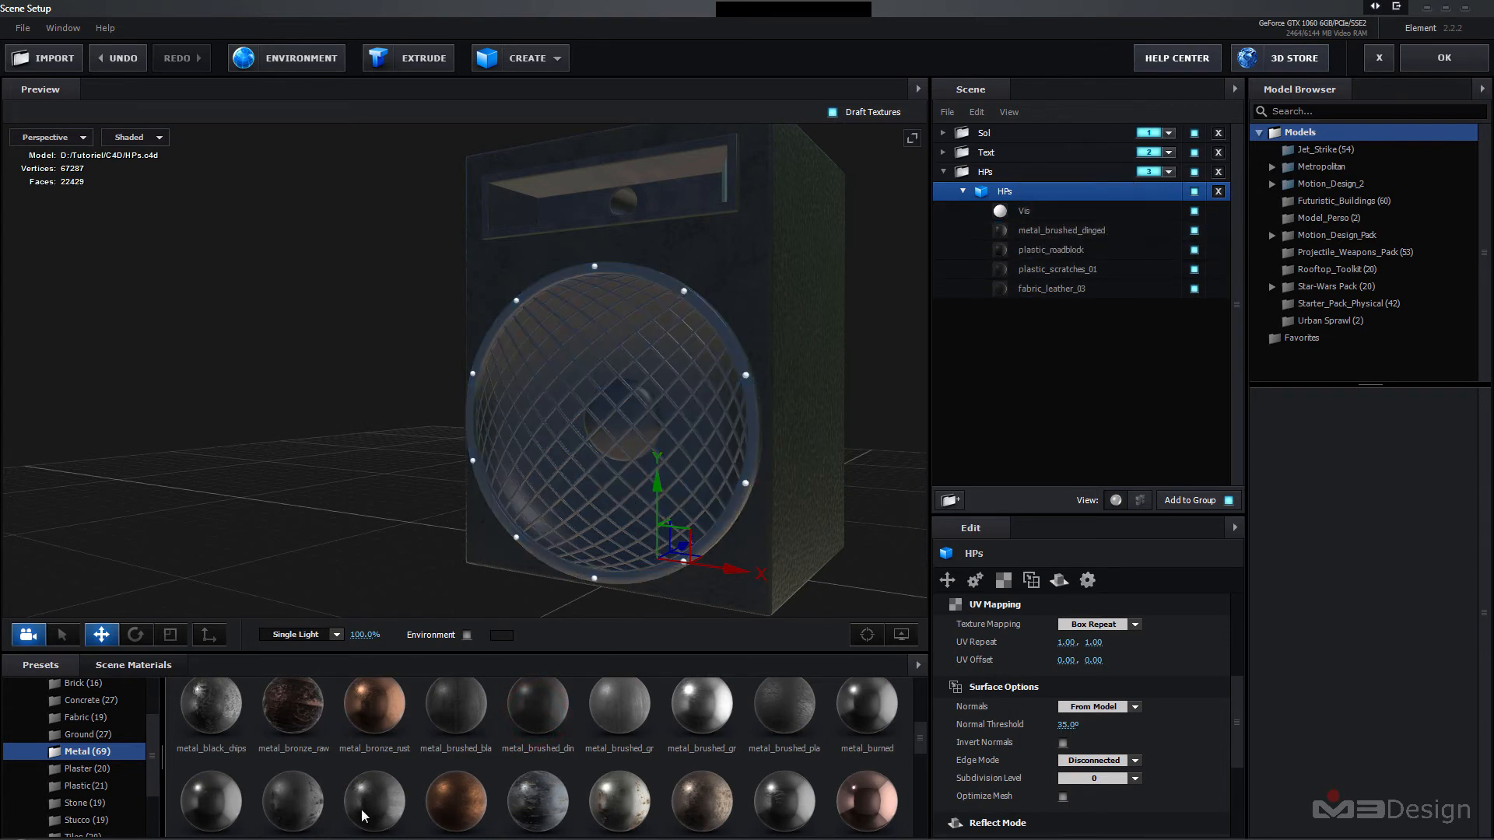
# - Replace the speaker's Vis material with the clean_metal_plate_gloss preset and check the textured model
pyautogui.moveTo(917, 741); pyautogui.dragTo(923, 714)
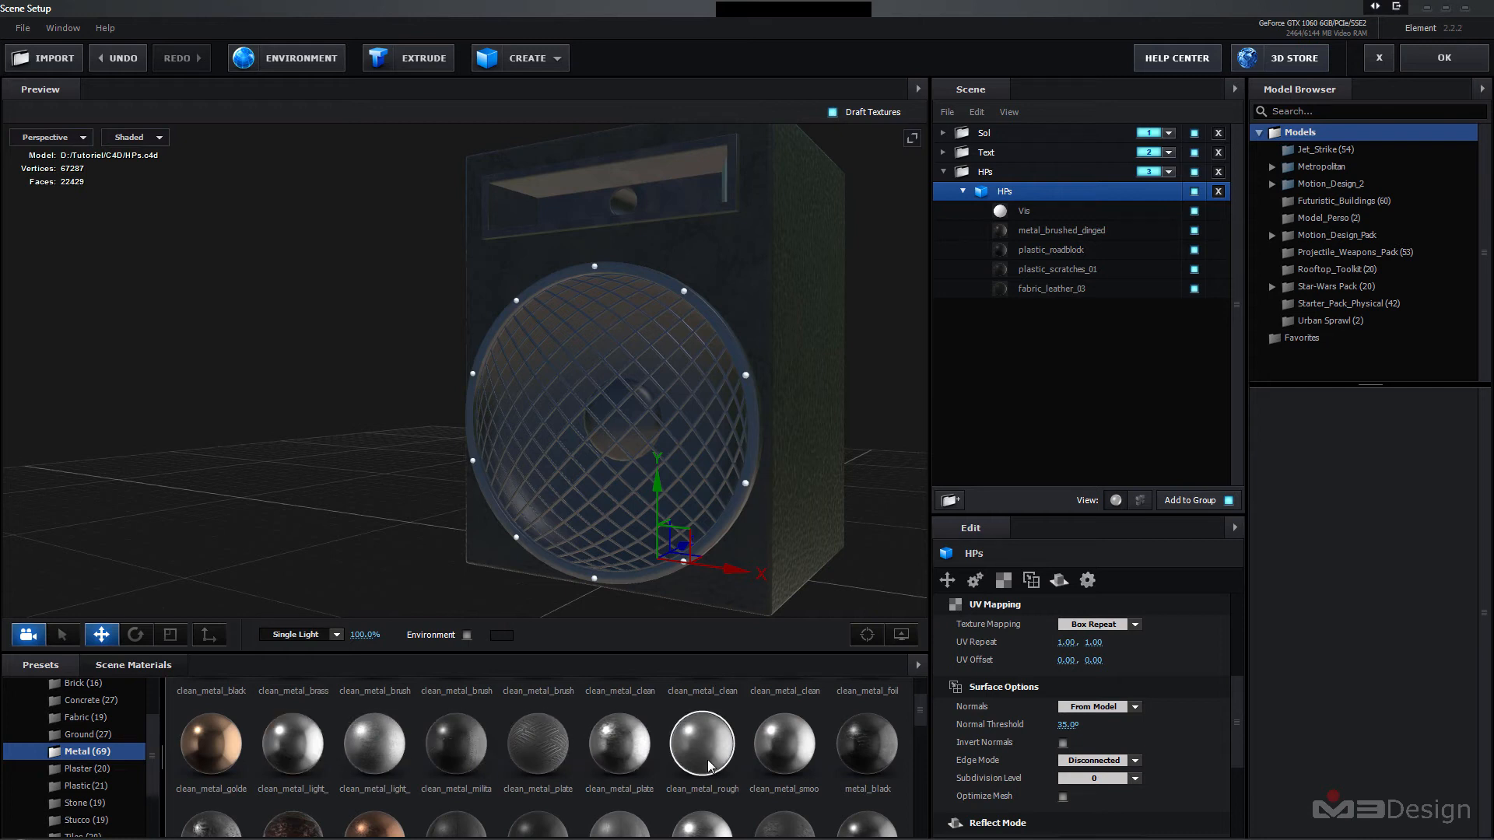
pyautogui.moveTo(621, 741); pyautogui.dragTo(1035, 212)
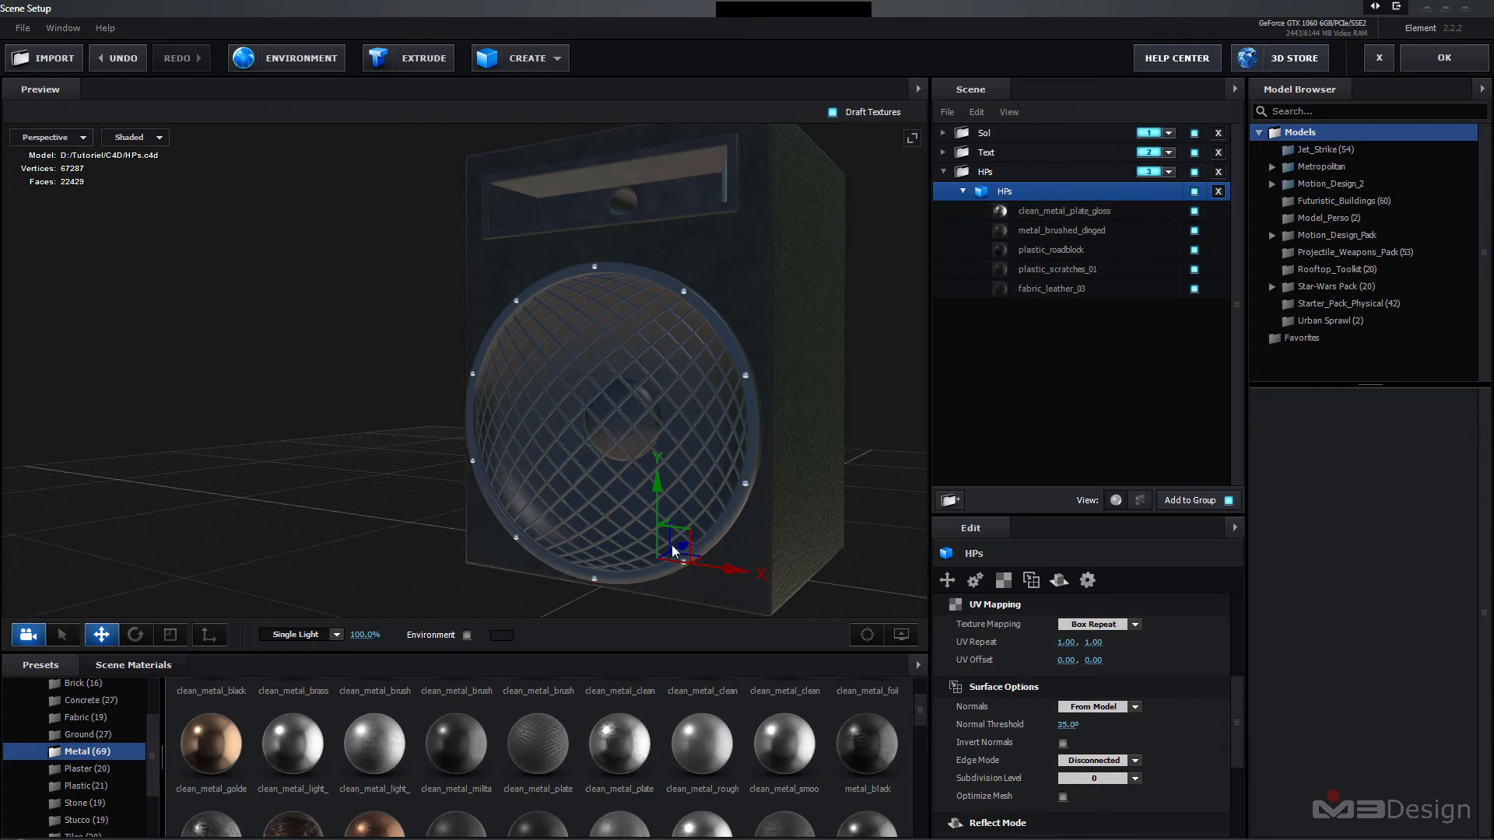
pyautogui.moveTo(334, 431); pyautogui.dragTo(583, 402)
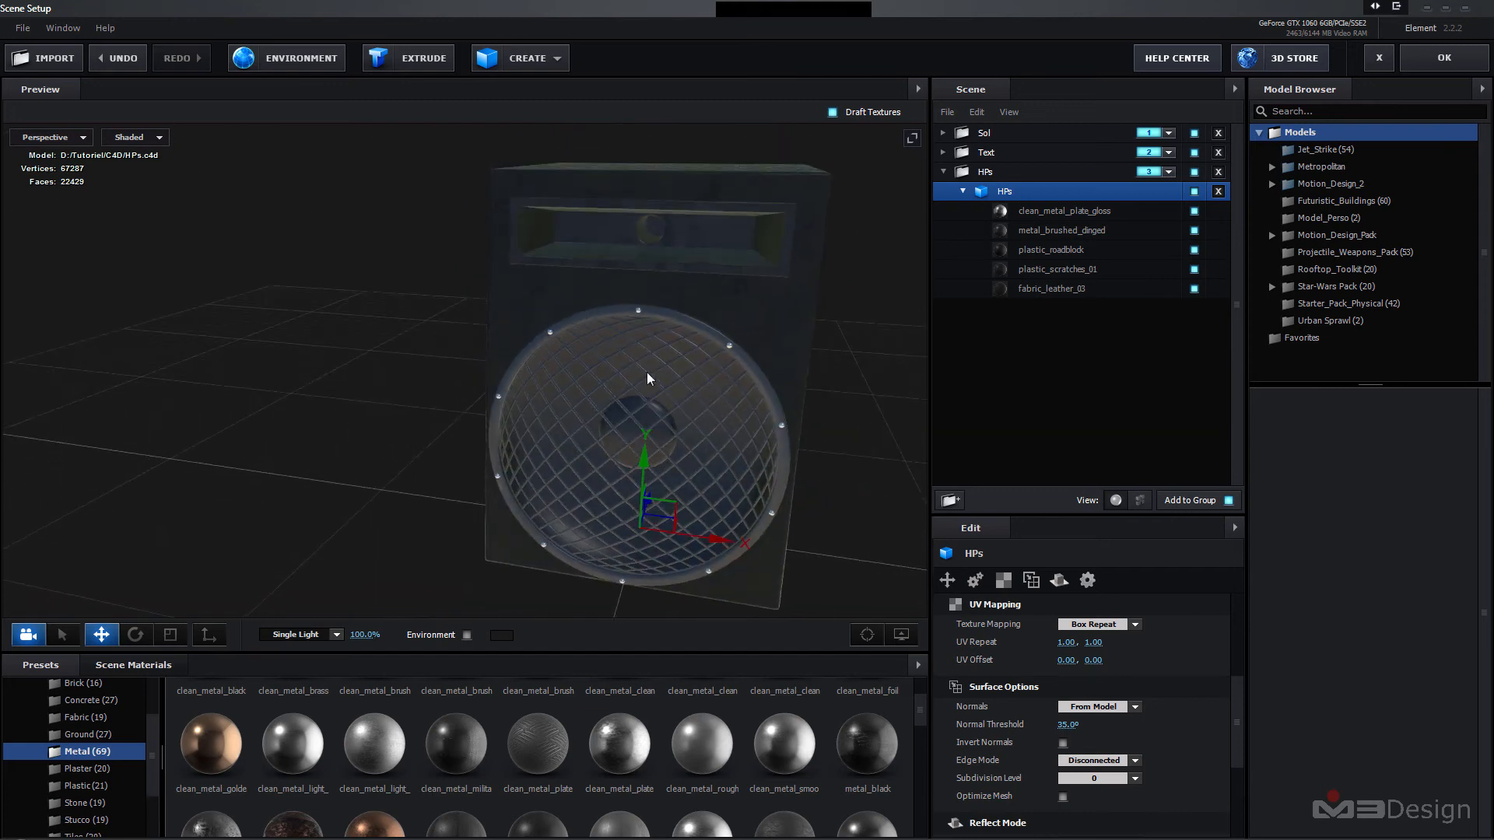
# - Enable group symmetry on the X axis for the HPs group
pyautogui.click(945, 174)
pyautogui.click(1010, 273)
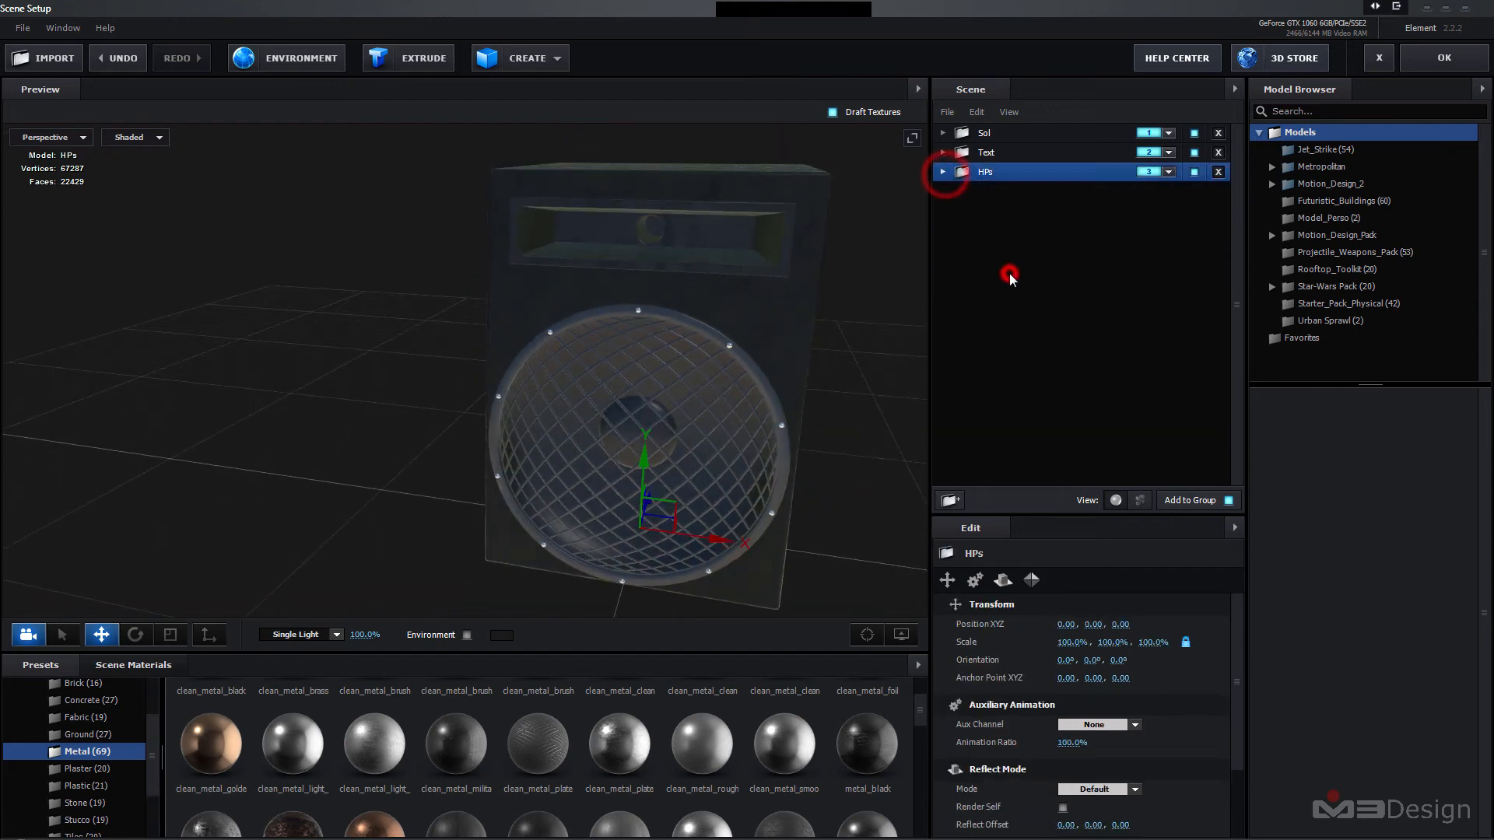
pyautogui.click(1031, 582)
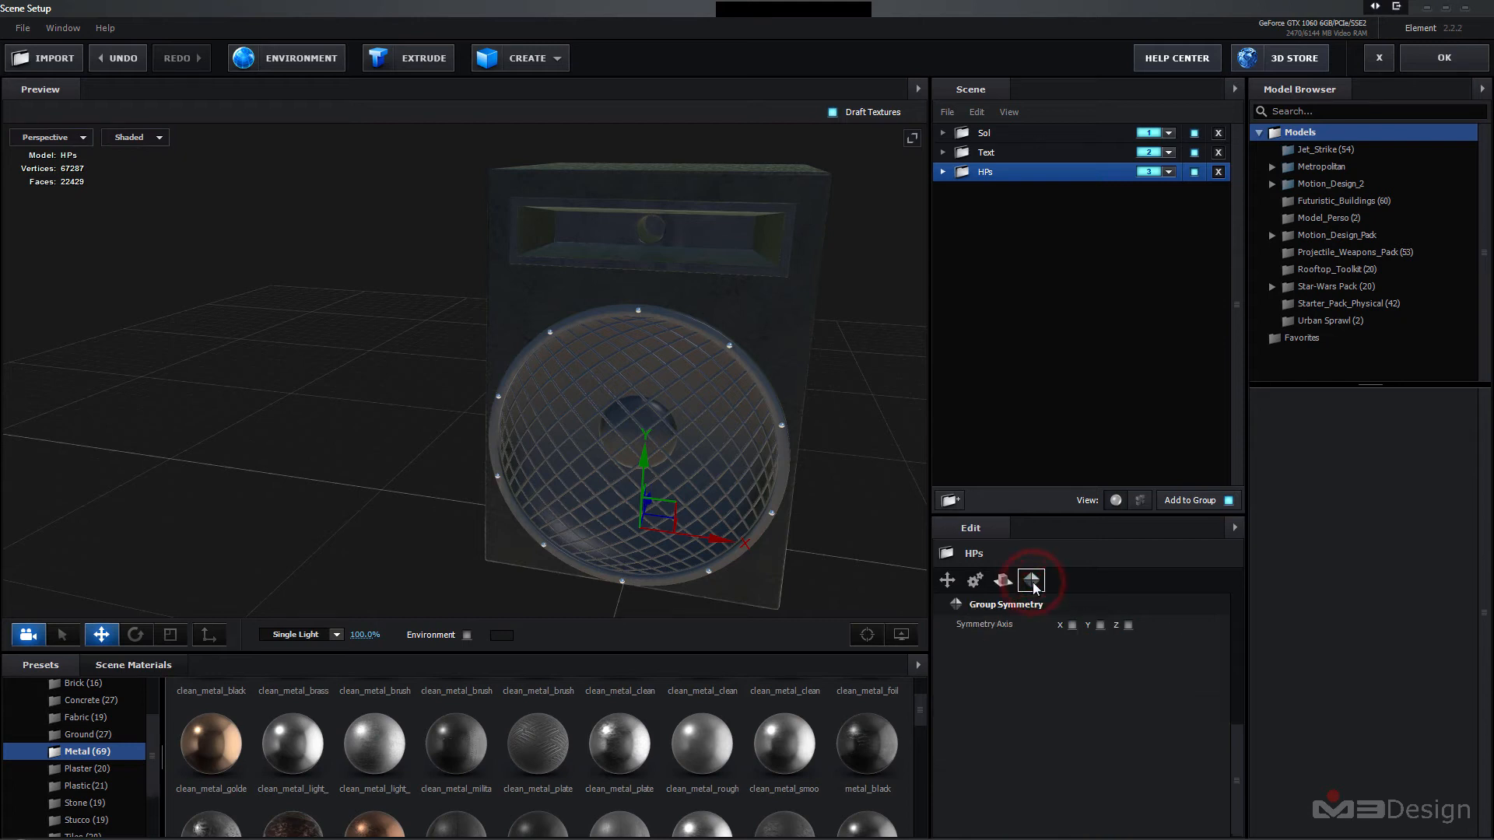
pyautogui.click(1072, 625)
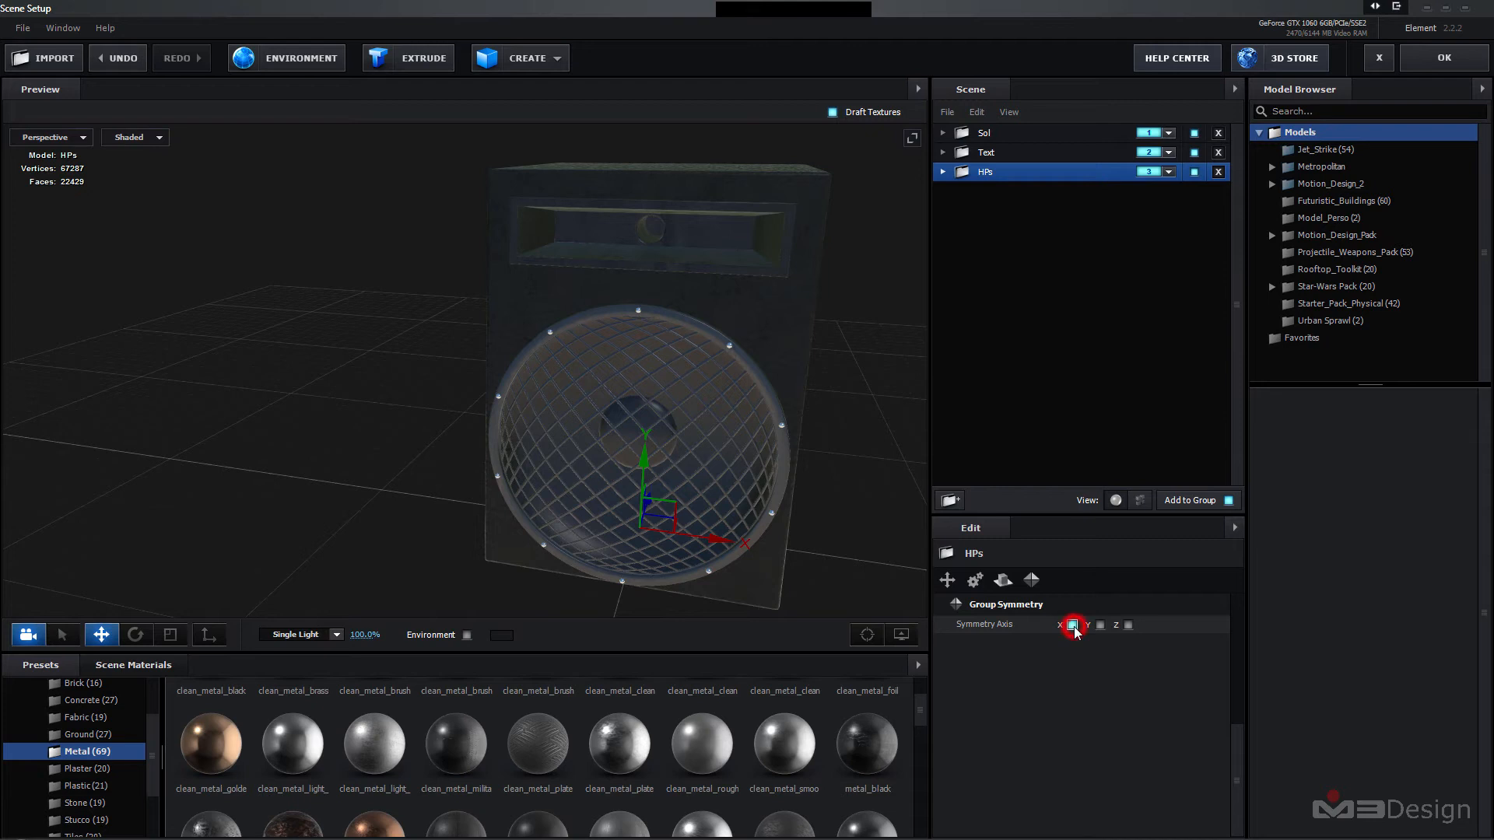
# - Move the HPs model outward along the X axis to separate it from its mirrored copy
pyautogui.click(943, 171)
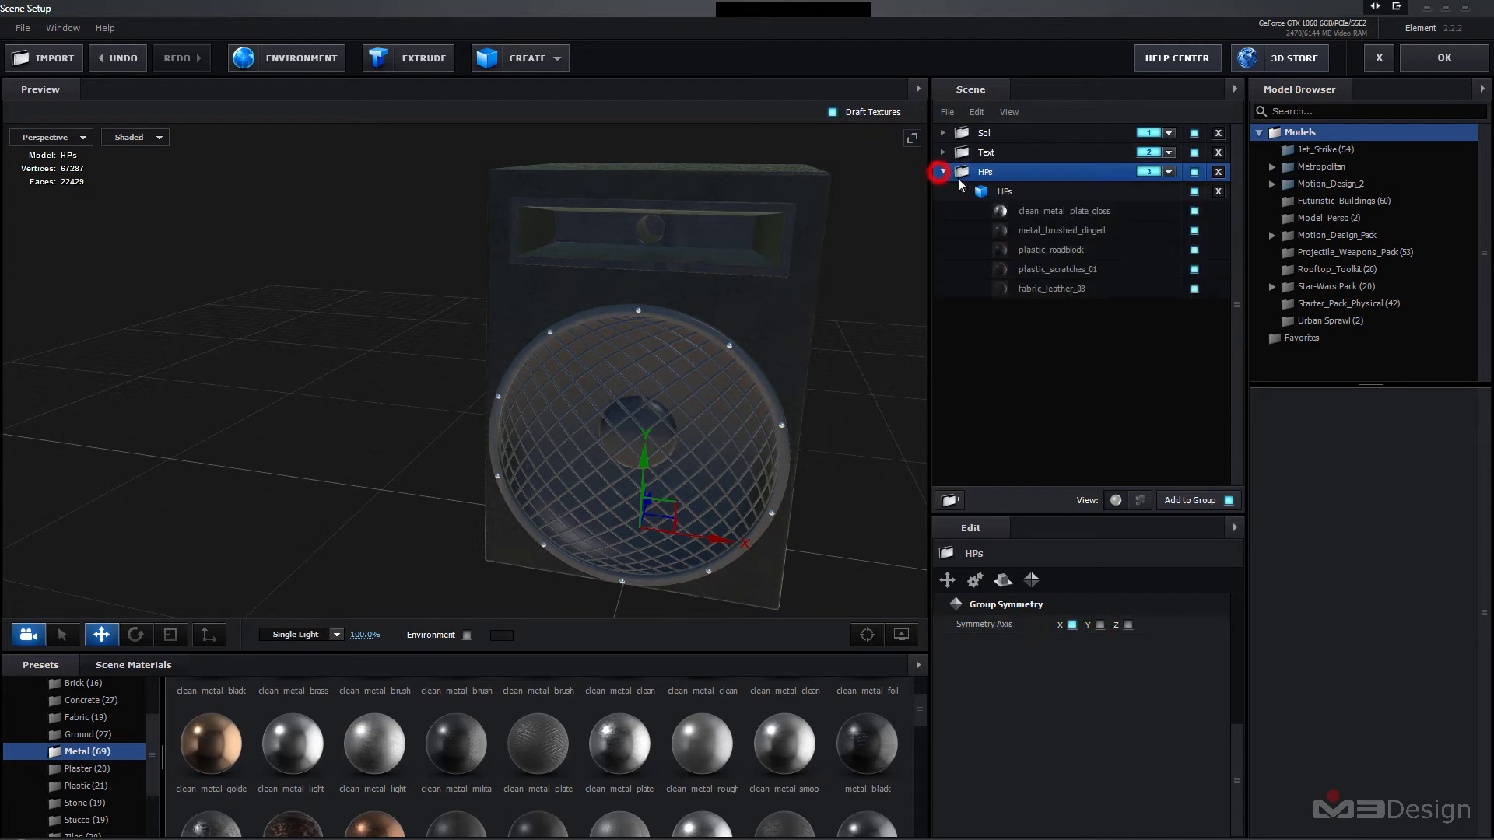
pyautogui.click(961, 190)
pyautogui.click(1006, 205)
pyautogui.scroll(-4, 349, 413)
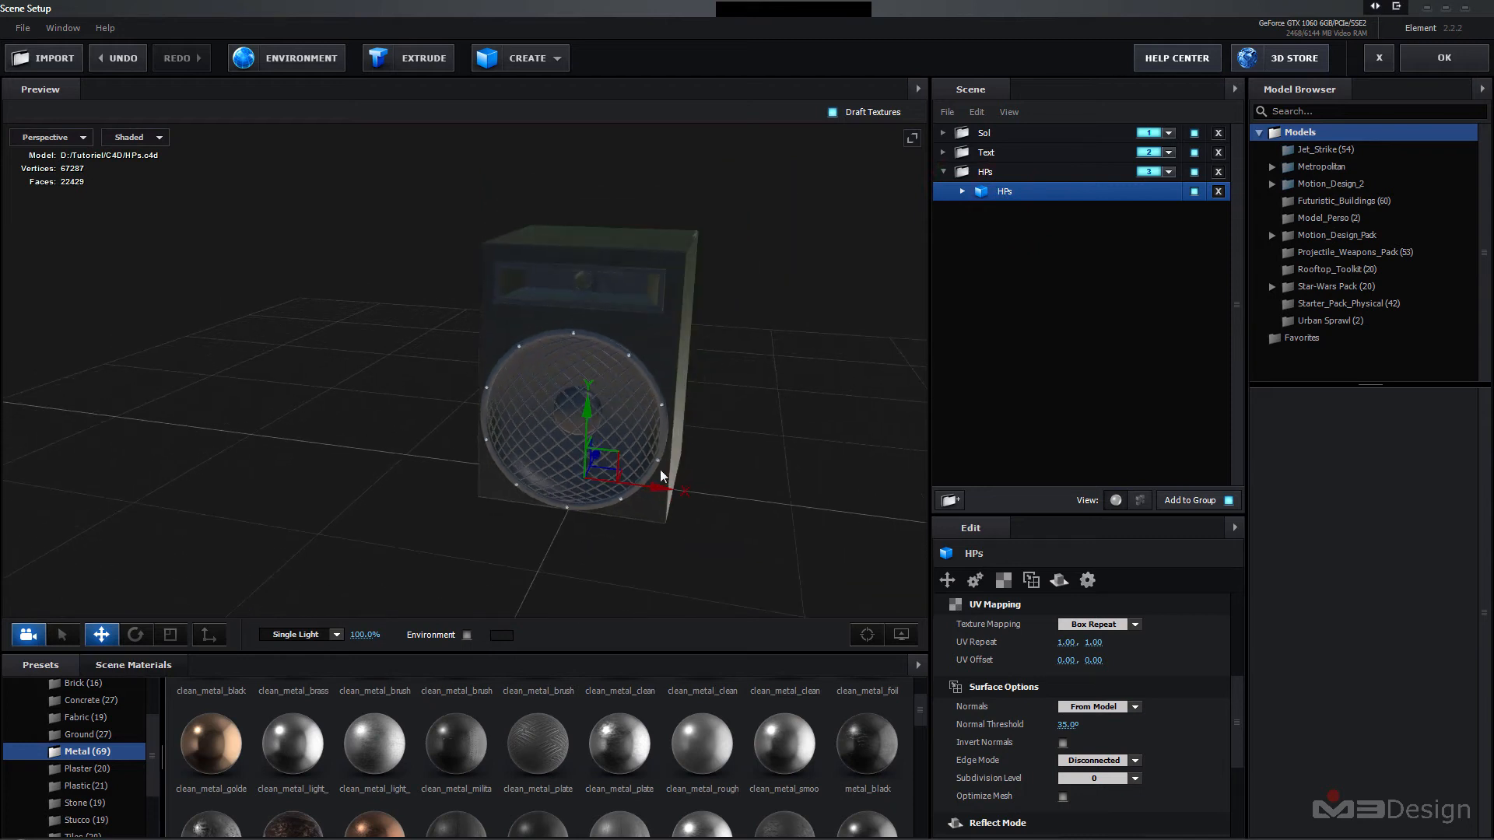
pyautogui.moveTo(679, 492); pyautogui.dragTo(1128, 559)
pyautogui.moveTo(331, 378); pyautogui.dragTo(140, 433, button='right')
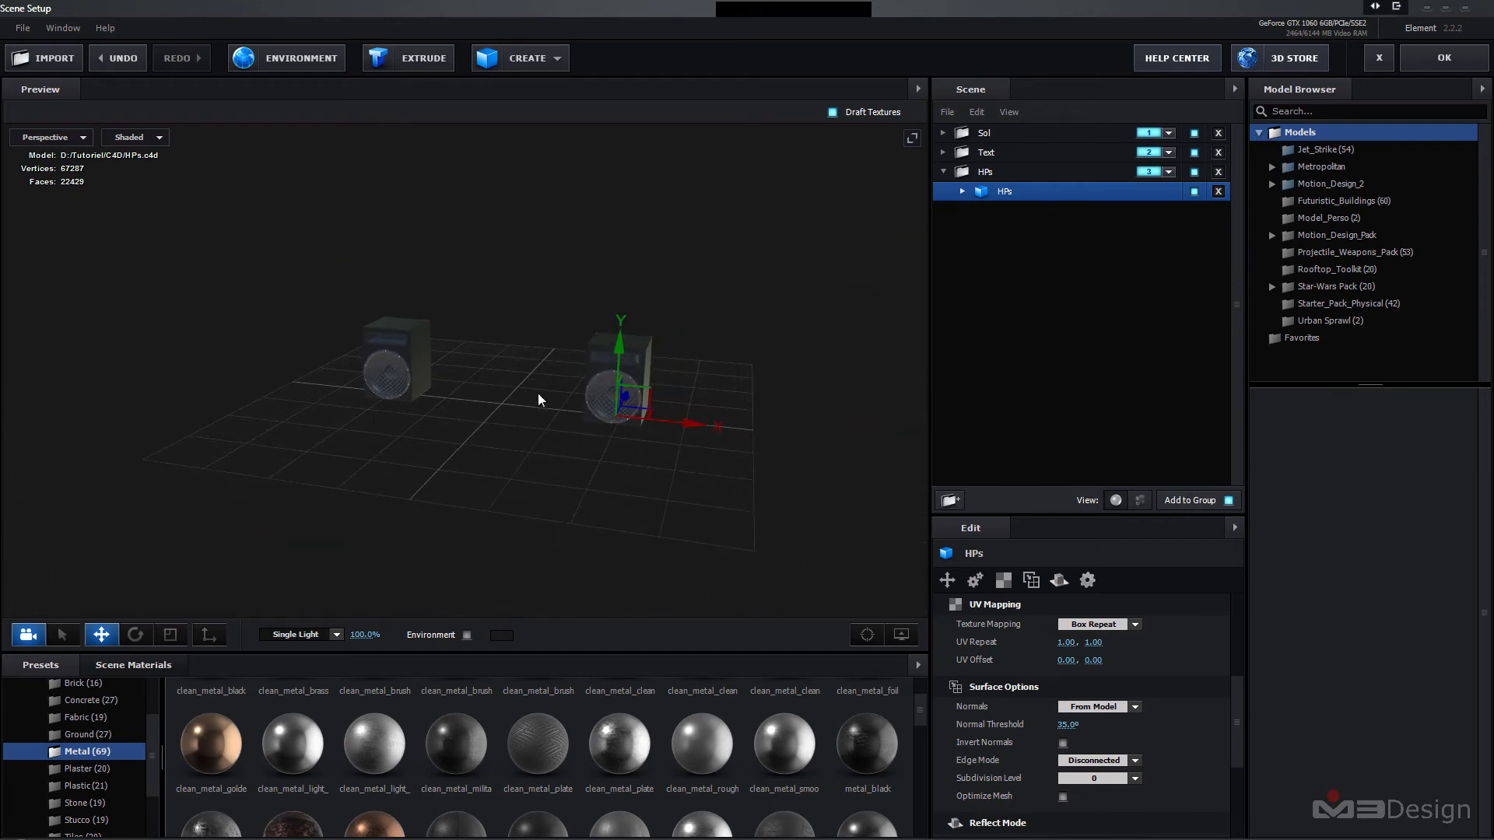
# - Move the HPs model outward to X position 4.35, set its Y orientation to -20.5°, and accept the scene
pyautogui.moveTo(688, 425); pyautogui.dragTo(860, 455)
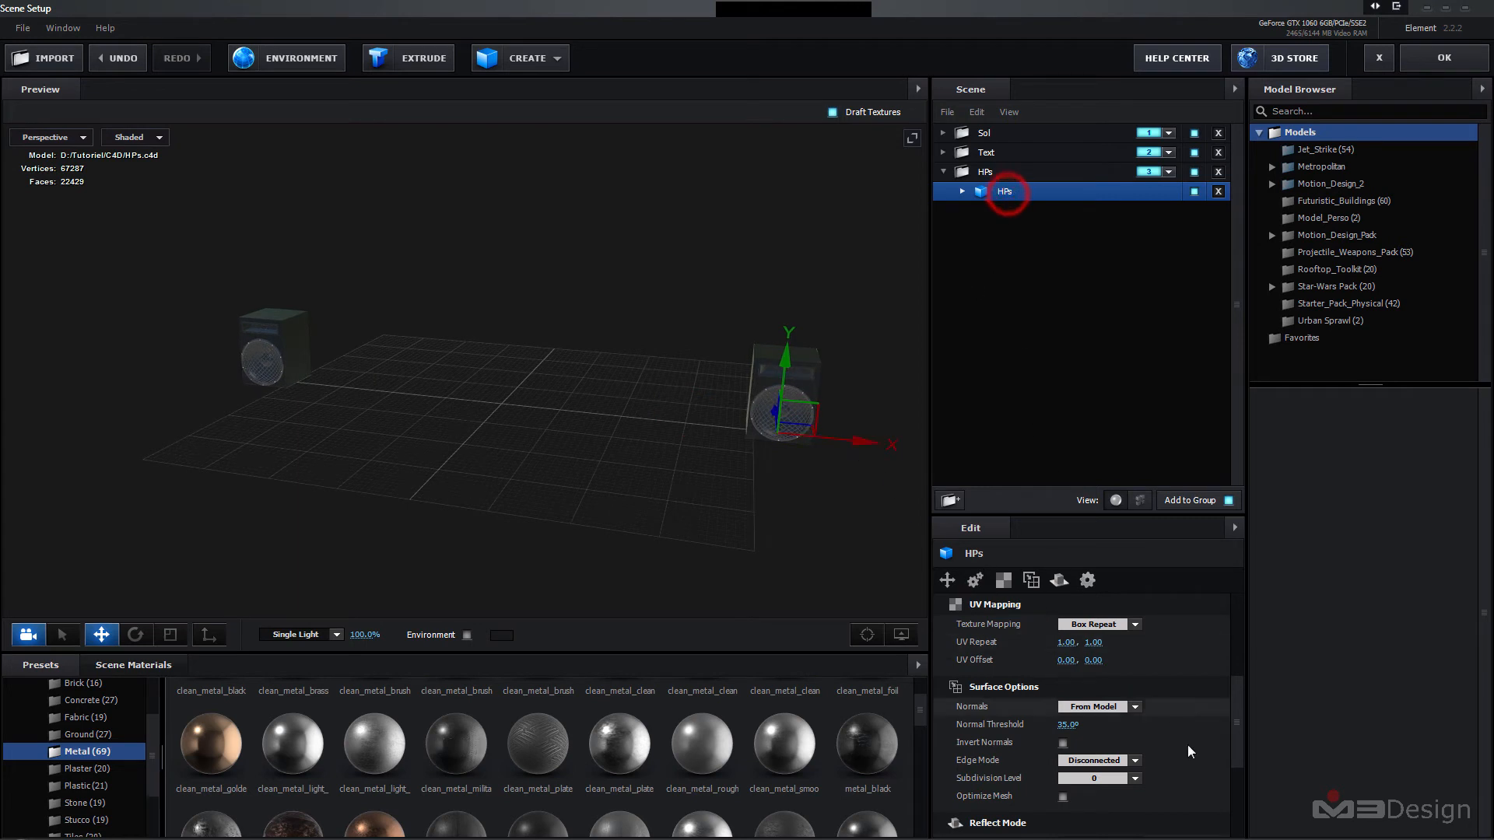
pyautogui.moveTo(1236, 719); pyautogui.dragTo(1238, 645)
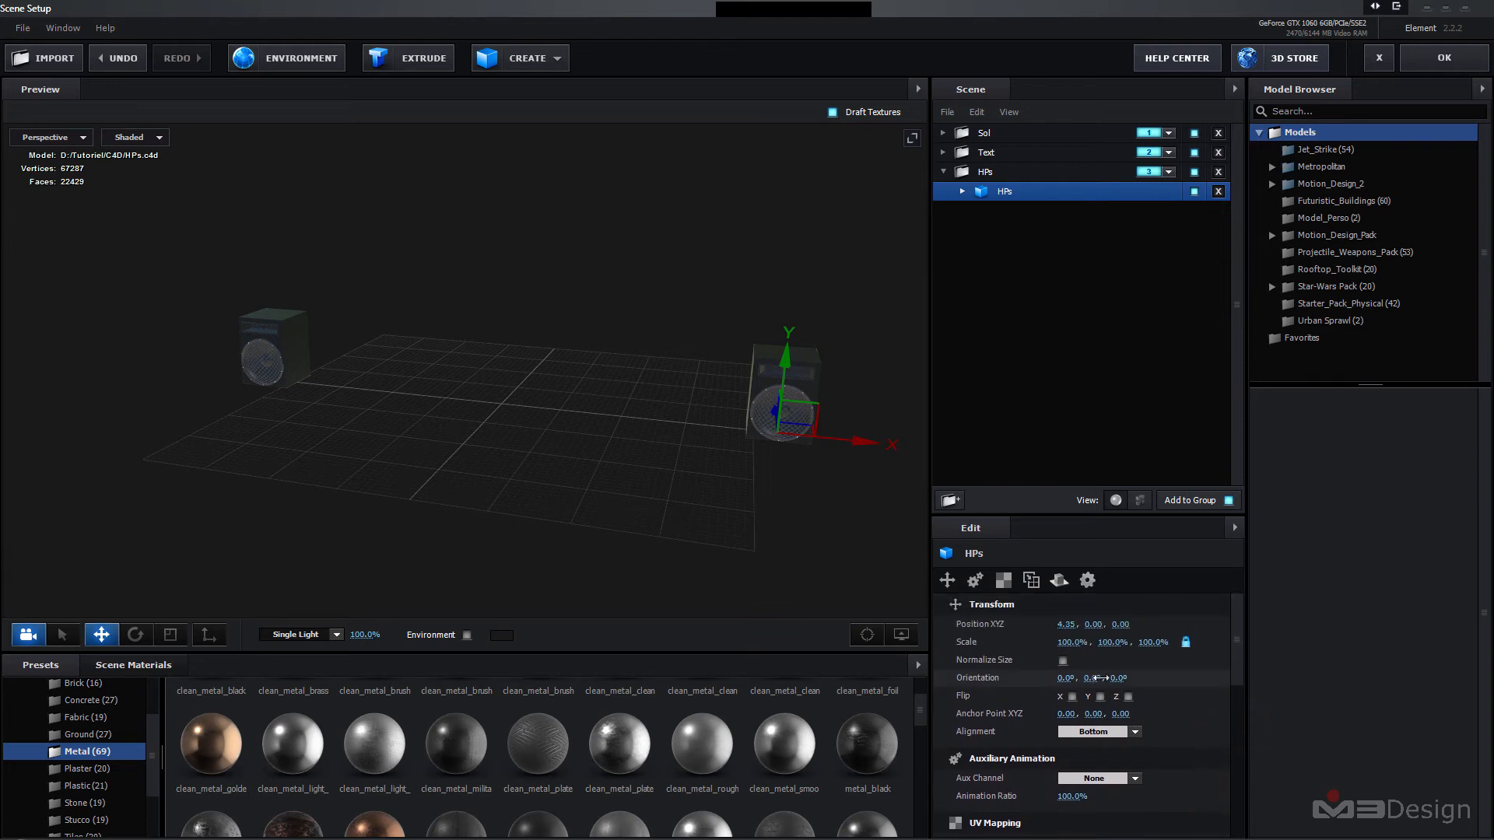
pyautogui.moveTo(1097, 678); pyautogui.dragTo(1065, 677)
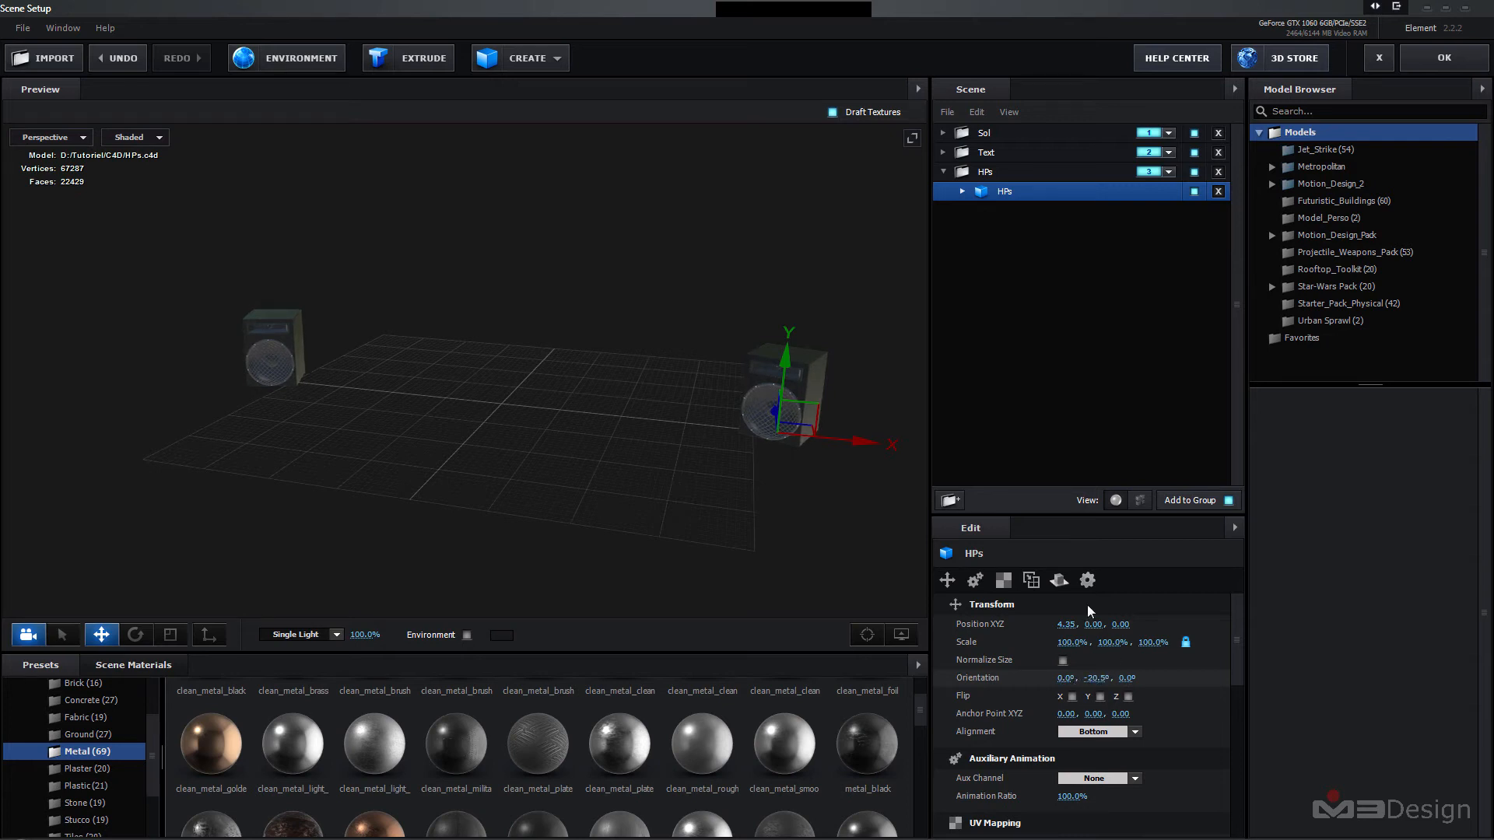
pyautogui.click(1443, 62)
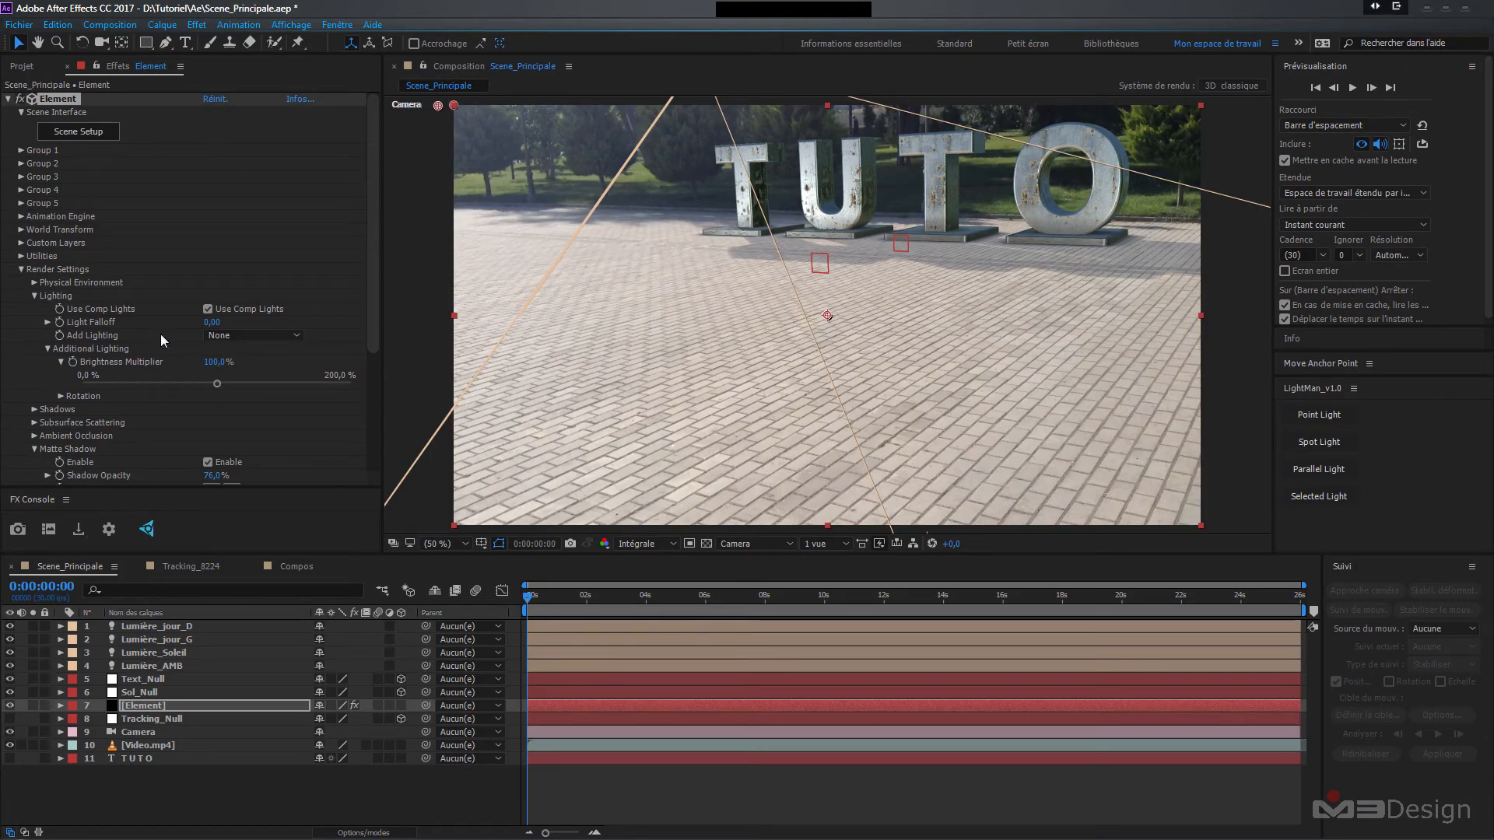
# - Create a group null for Group 3 of the Element effect
pyautogui.click(21, 269)
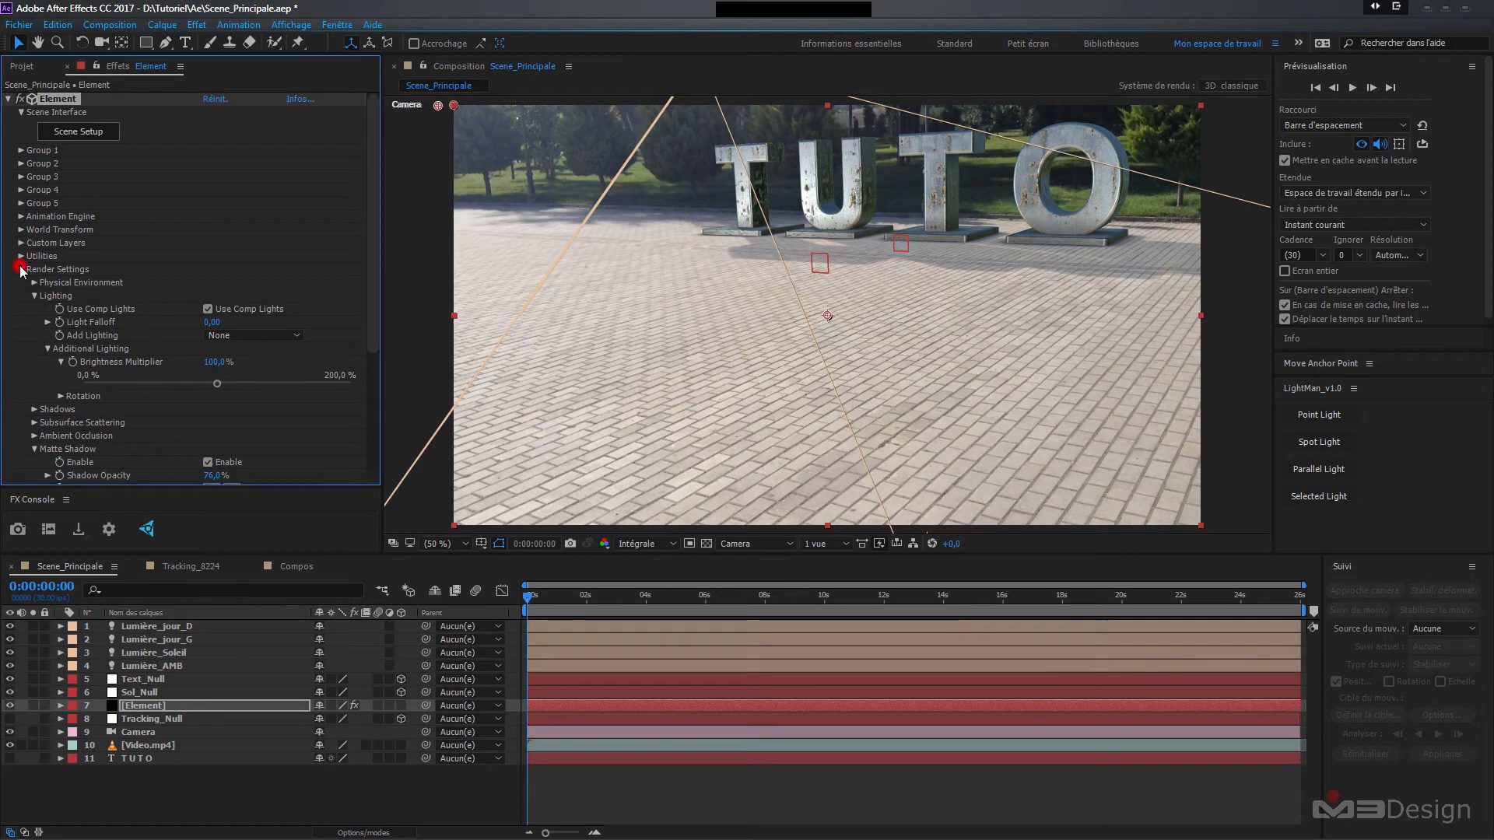
pyautogui.click(21, 177)
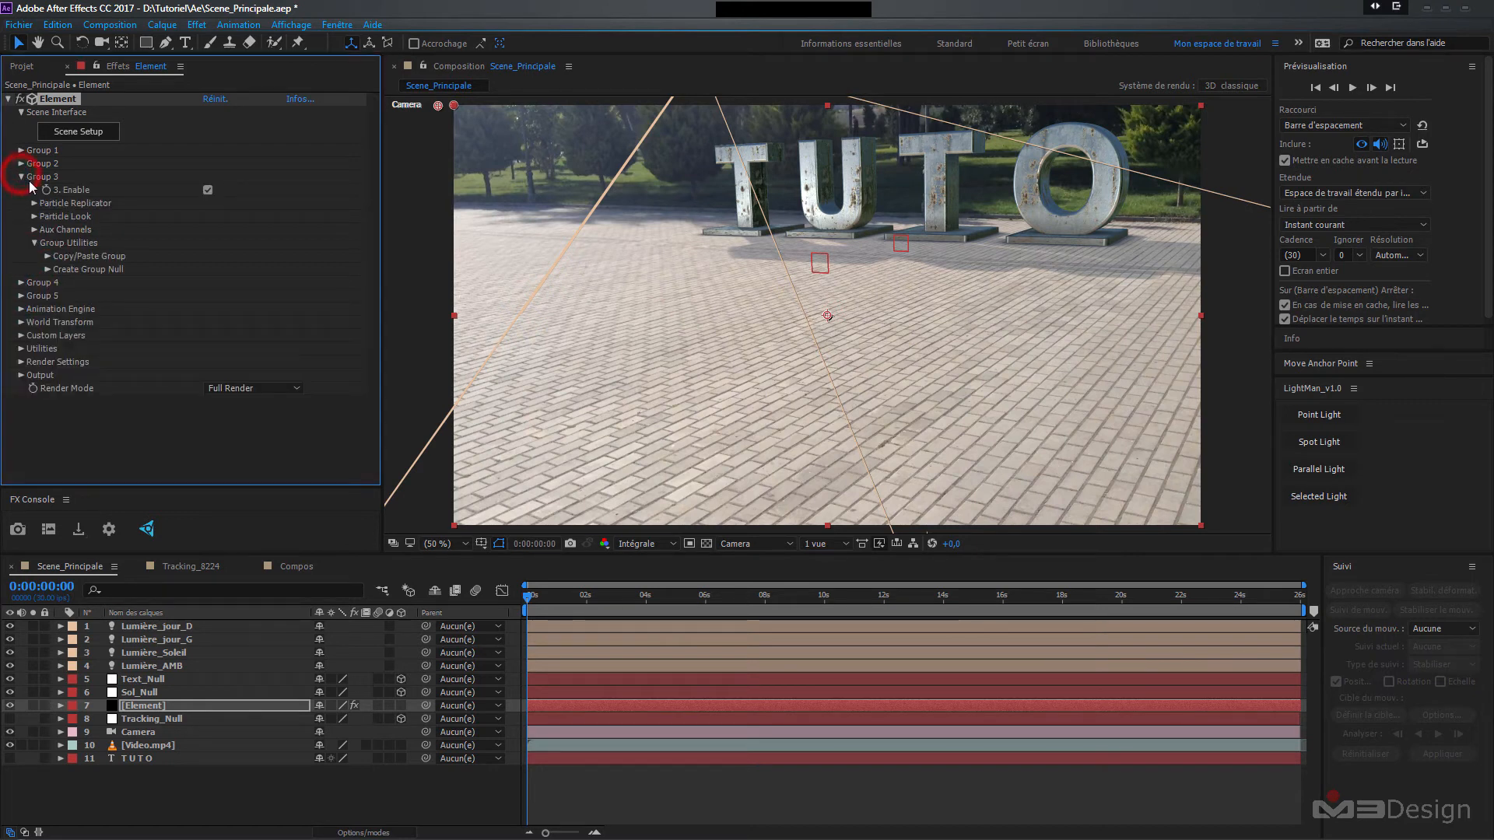
pyautogui.click(48, 270)
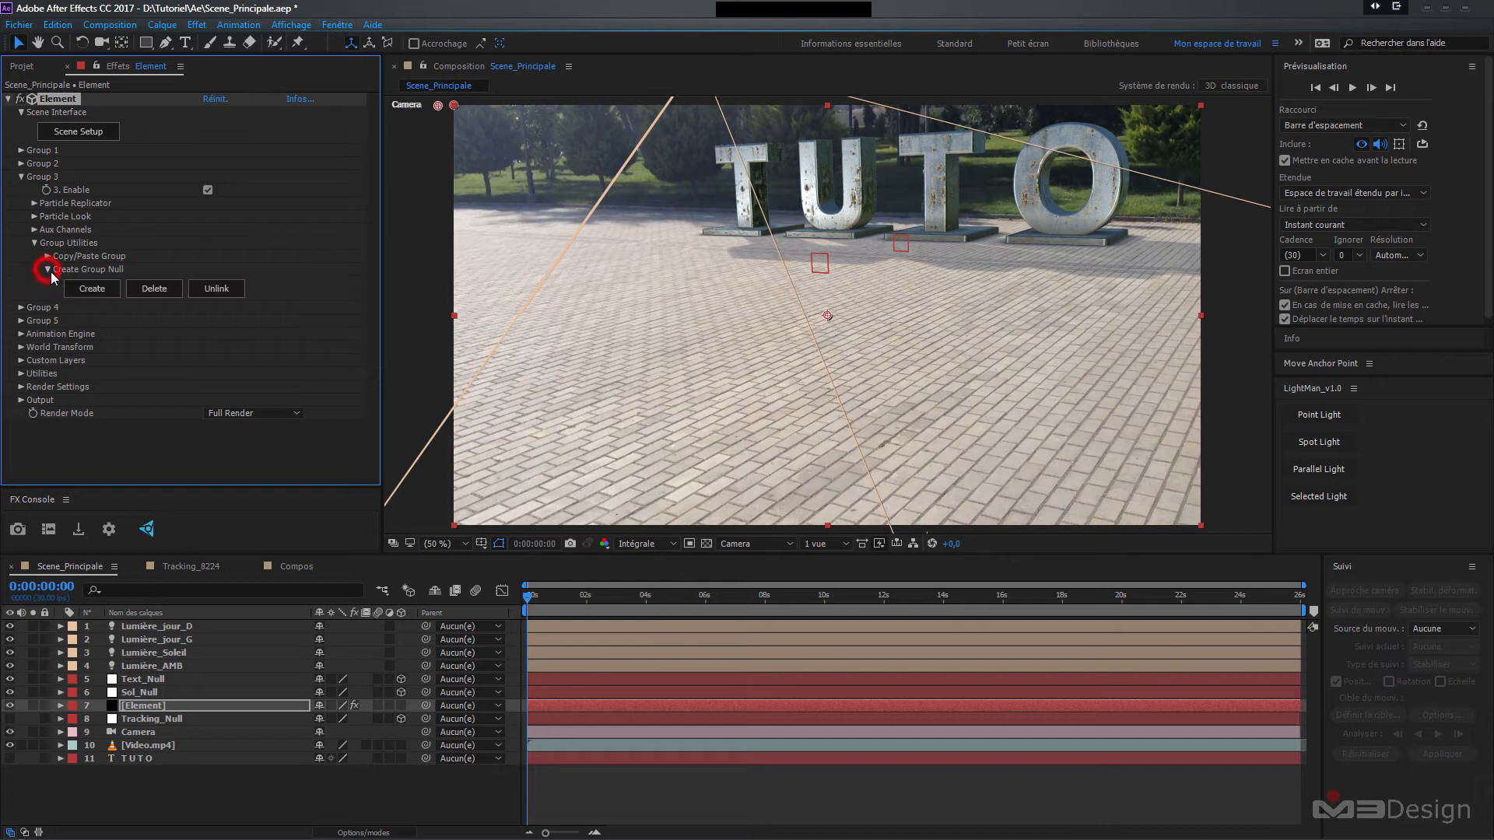
pyautogui.click(89, 290)
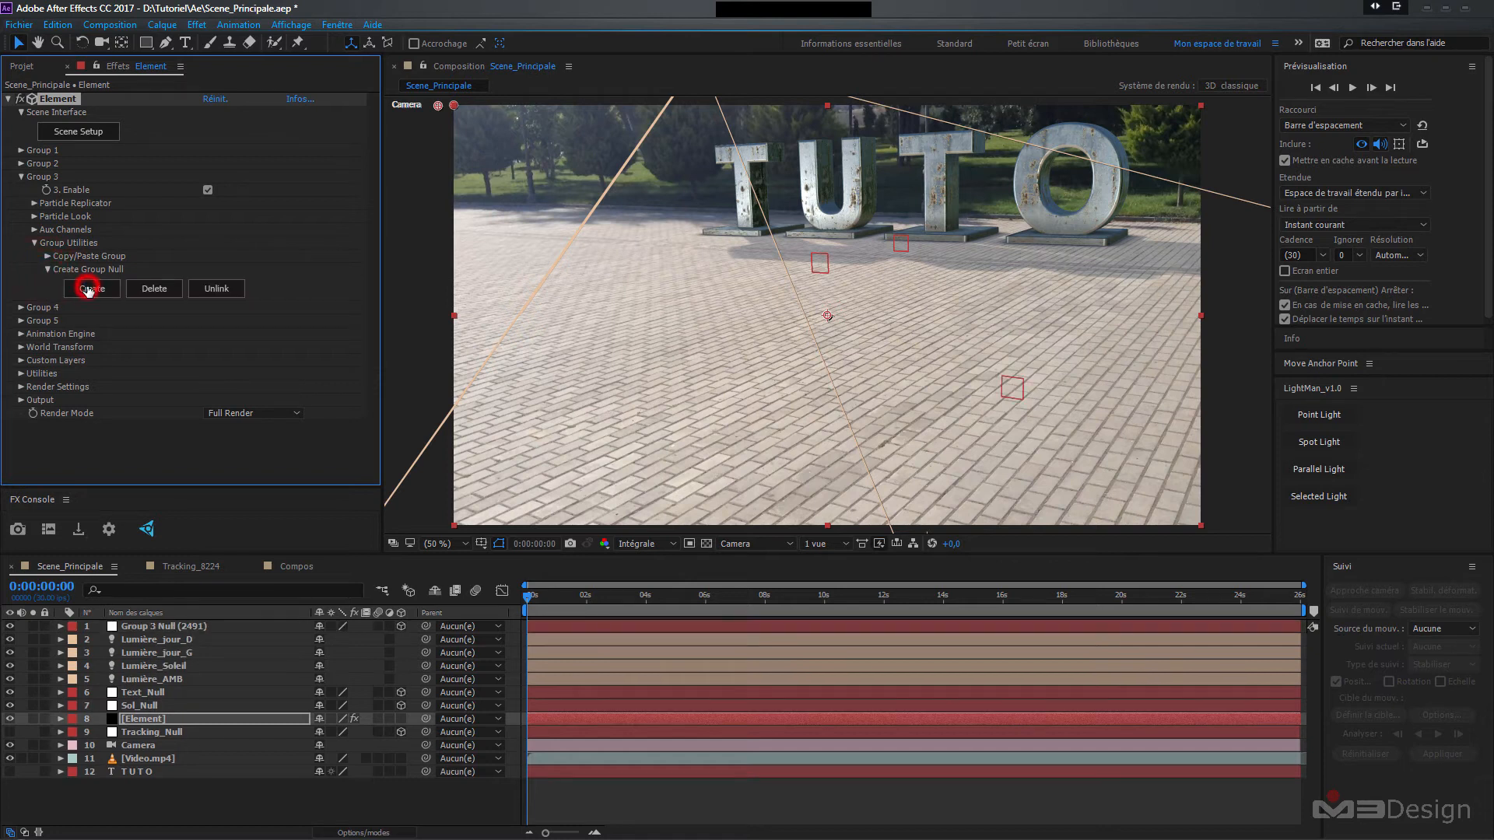
# - Rename the new Group 3 null layer as HPs_Null
pyautogui.click(172, 628)
pyautogui.rightClick(172, 628)
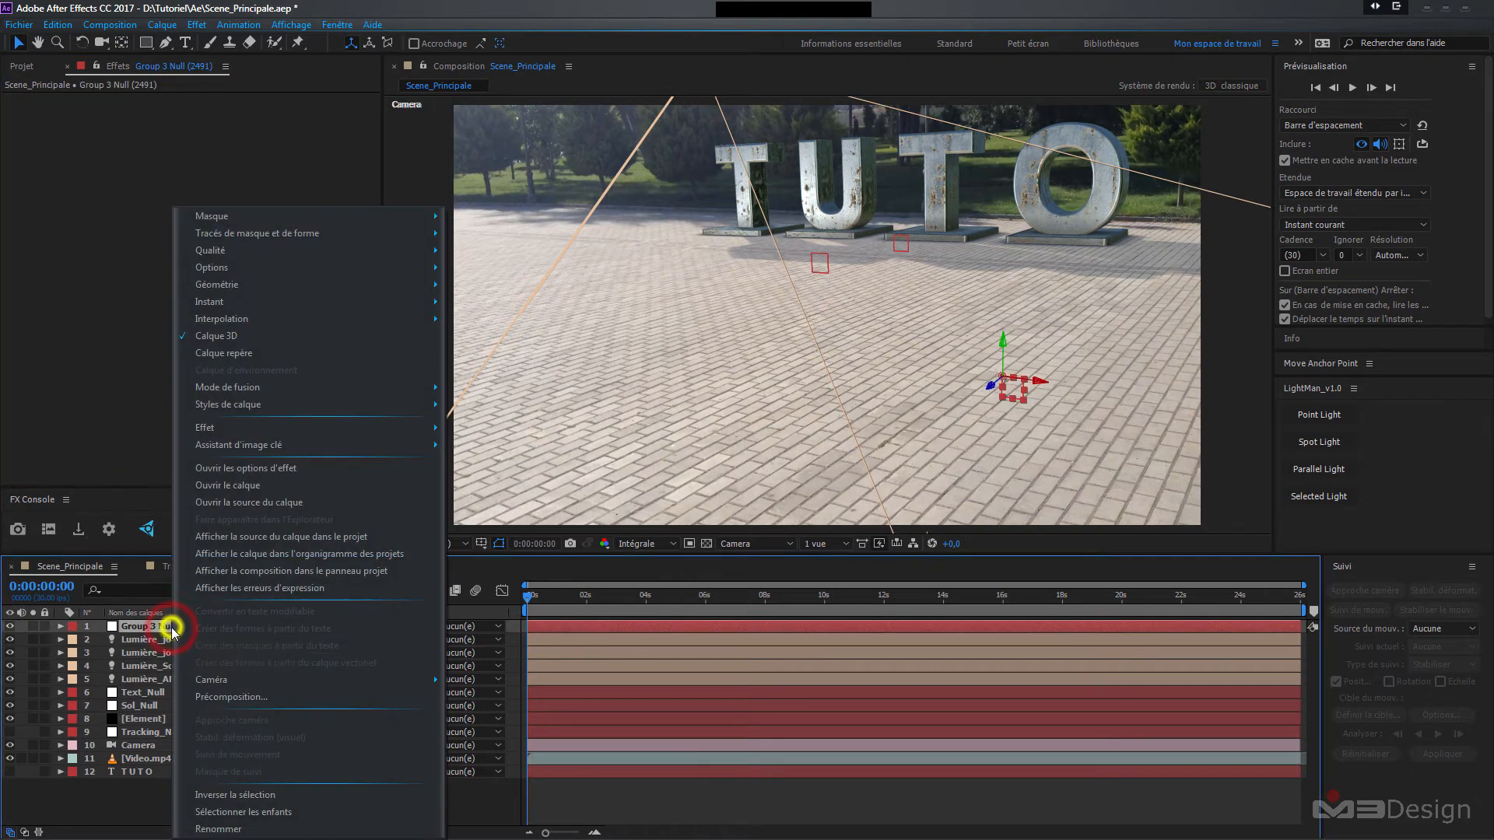
pyautogui.click(212, 829)
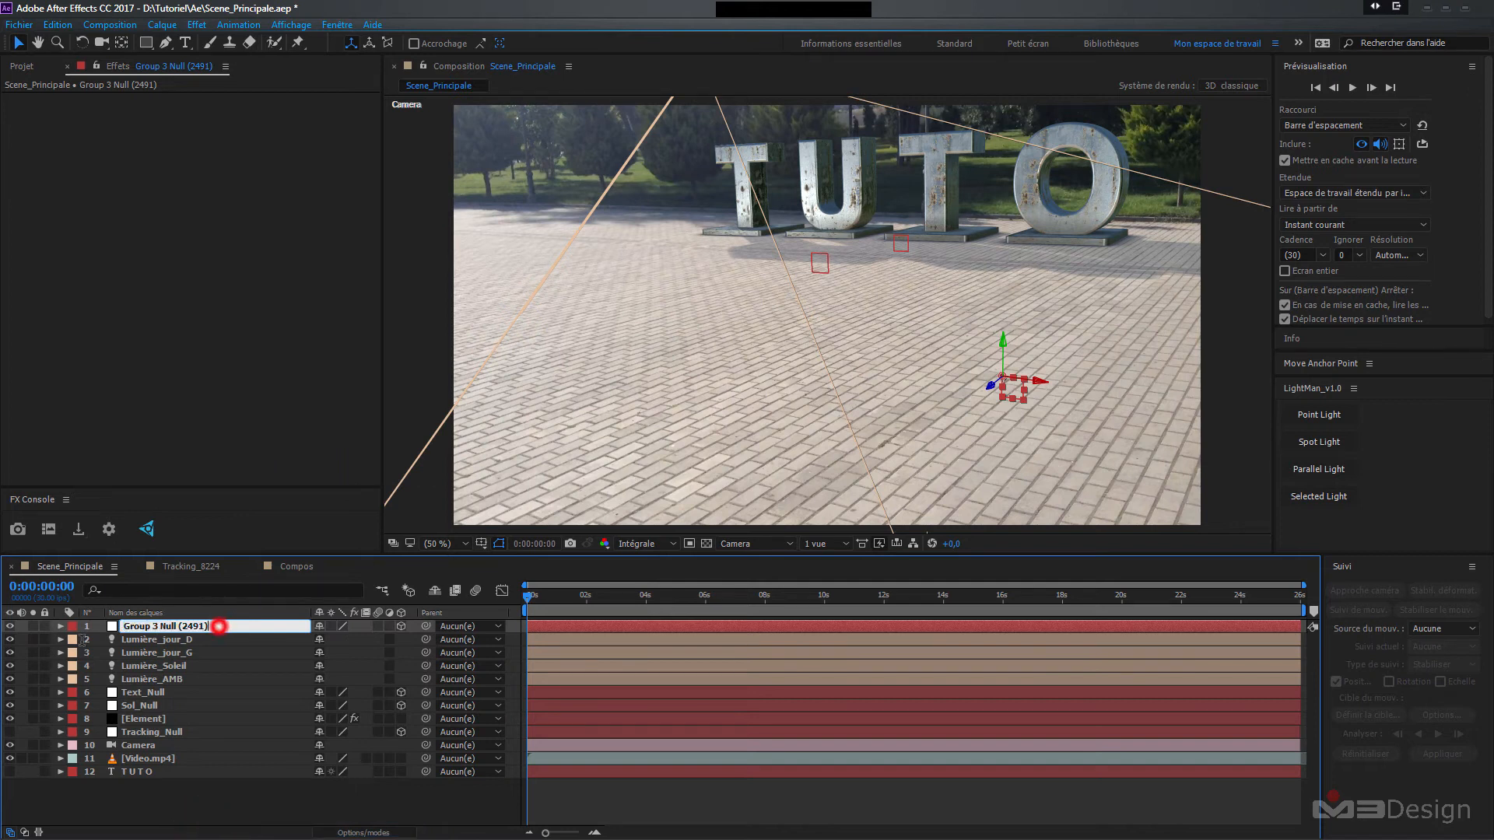
pyautogui.write('HPs_Null')
pyautogui.press('Return')
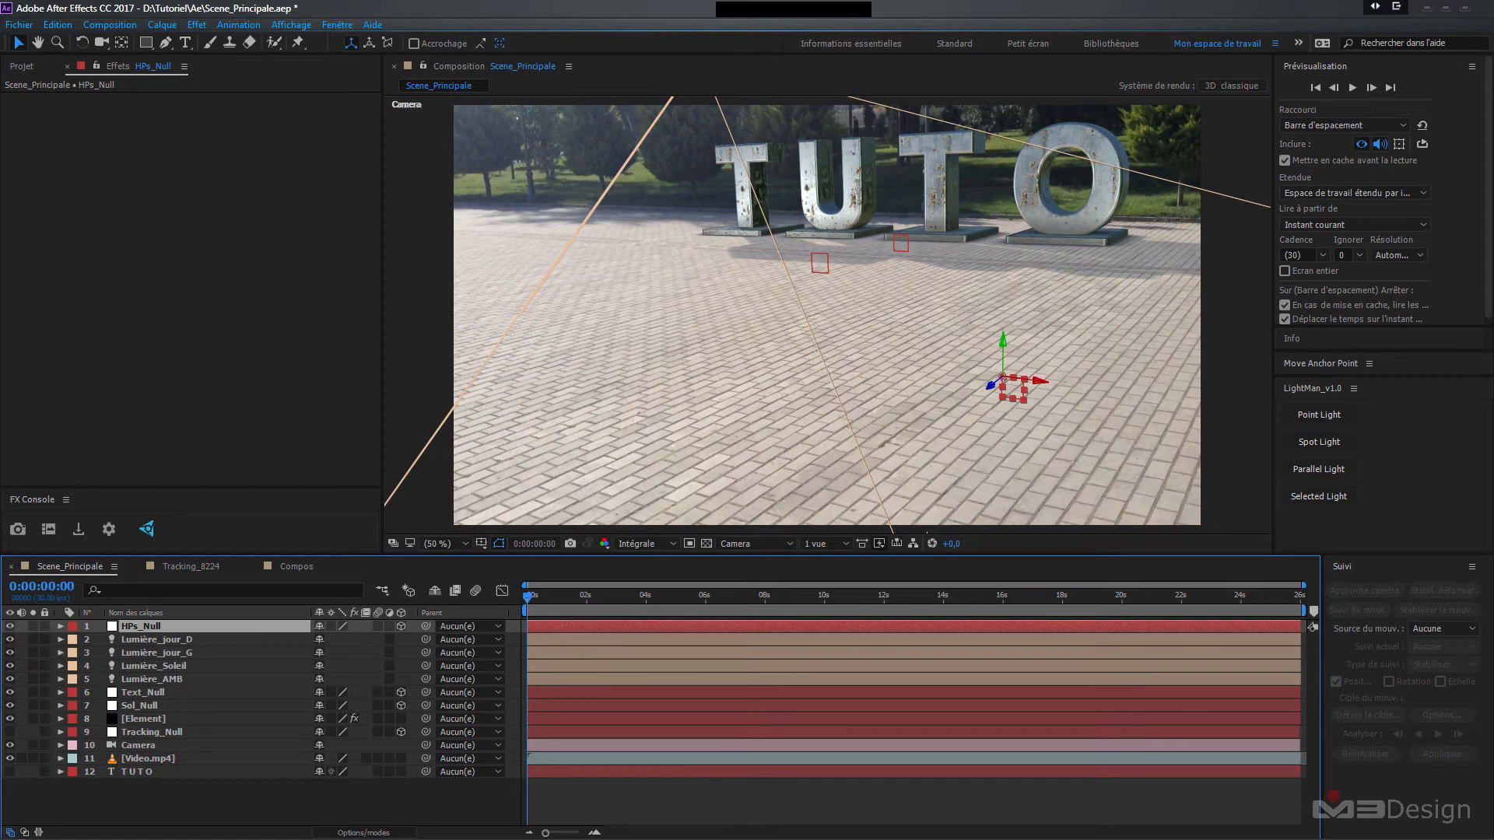
# - Copy the Position of Tracking_Null (-40.6, 2.7, -43.2) onto HPs_Null
pyautogui.click(137, 732)
pyautogui.press('p')
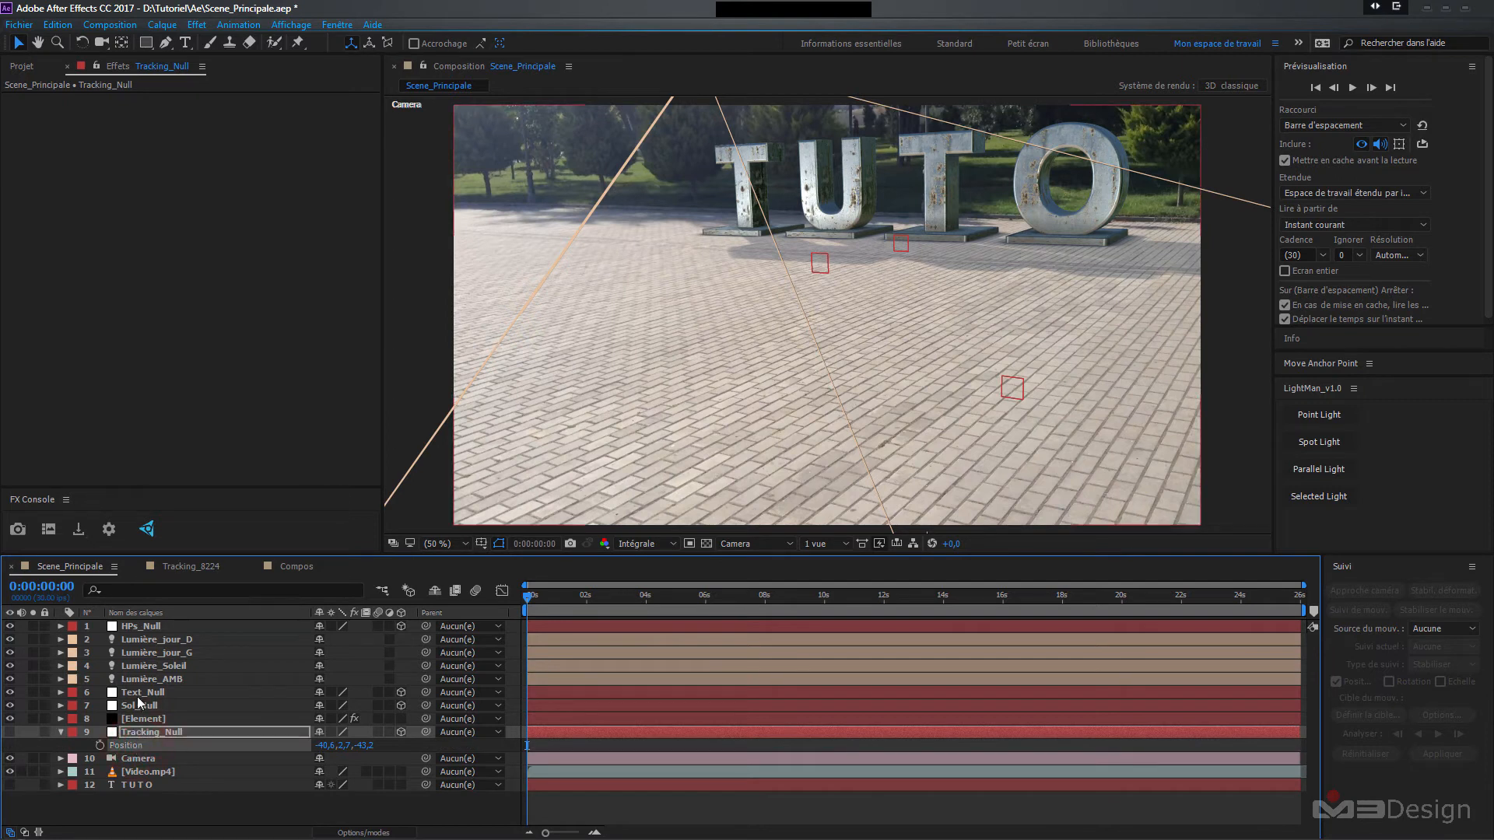
pyautogui.click(135, 627)
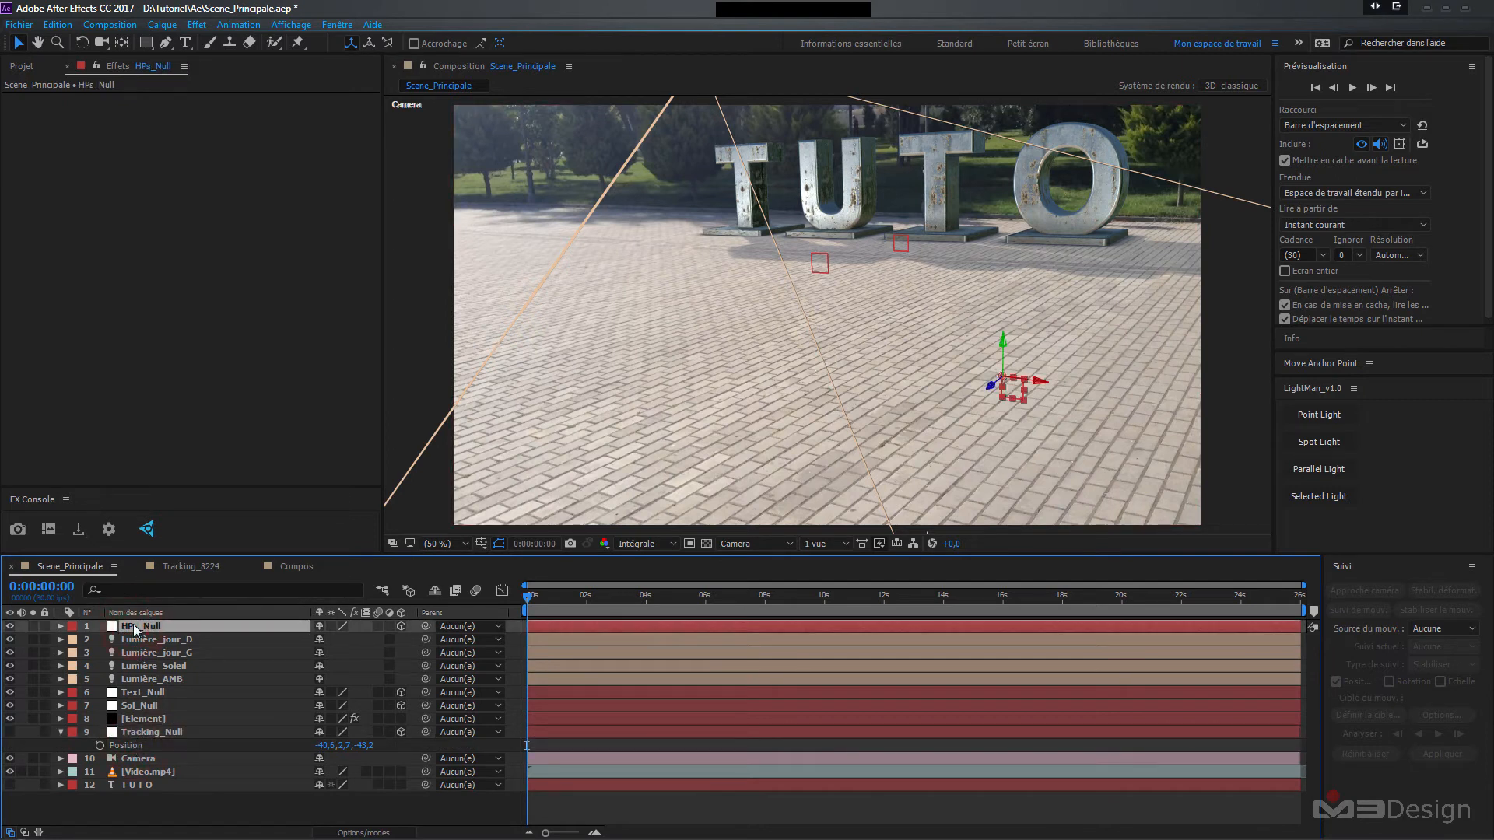
pyautogui.press('p')
pyautogui.click(134, 641)
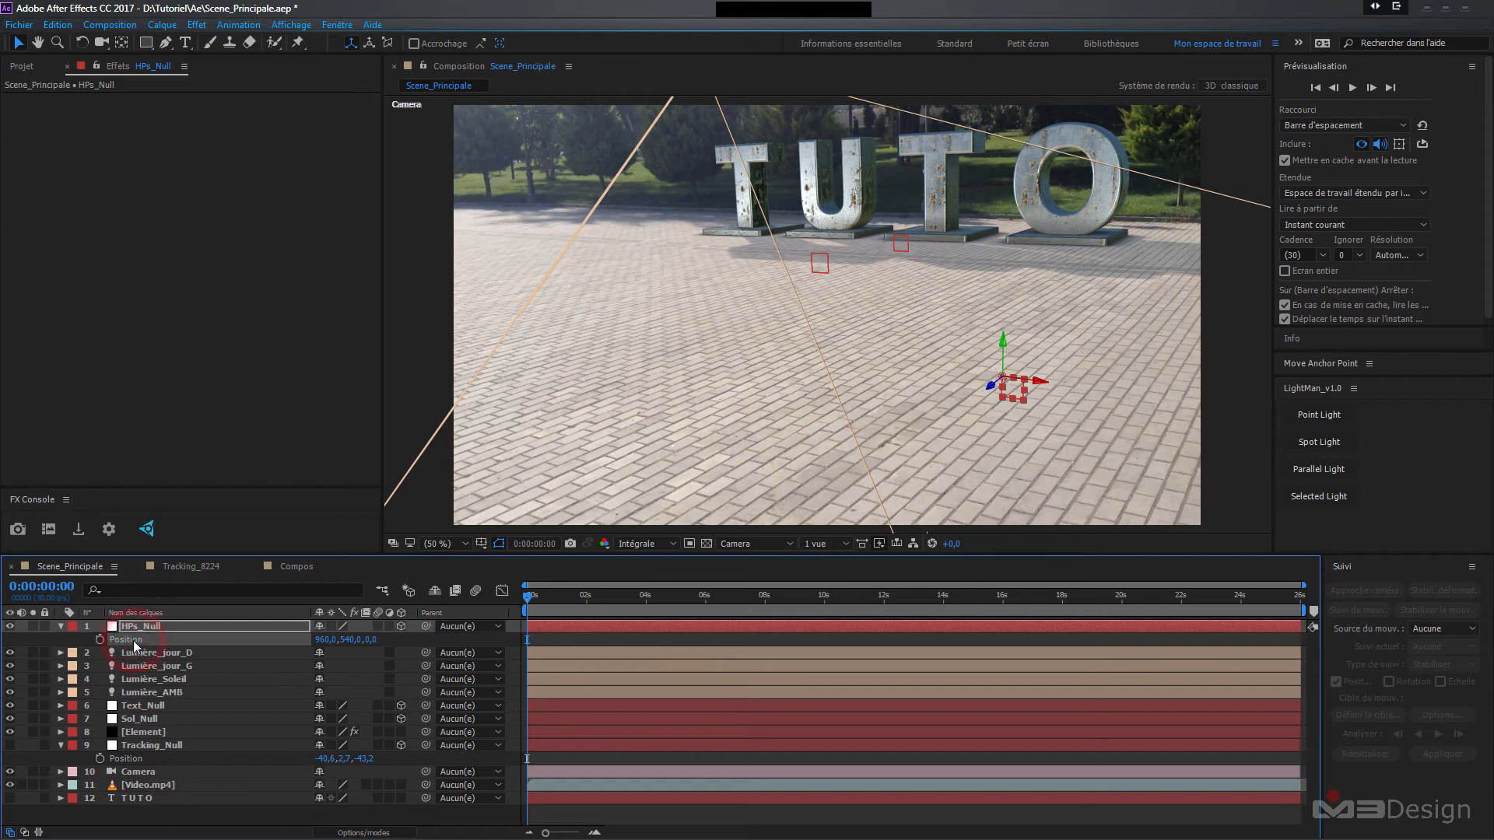
pyautogui.hotkey('ctrl', 'v')
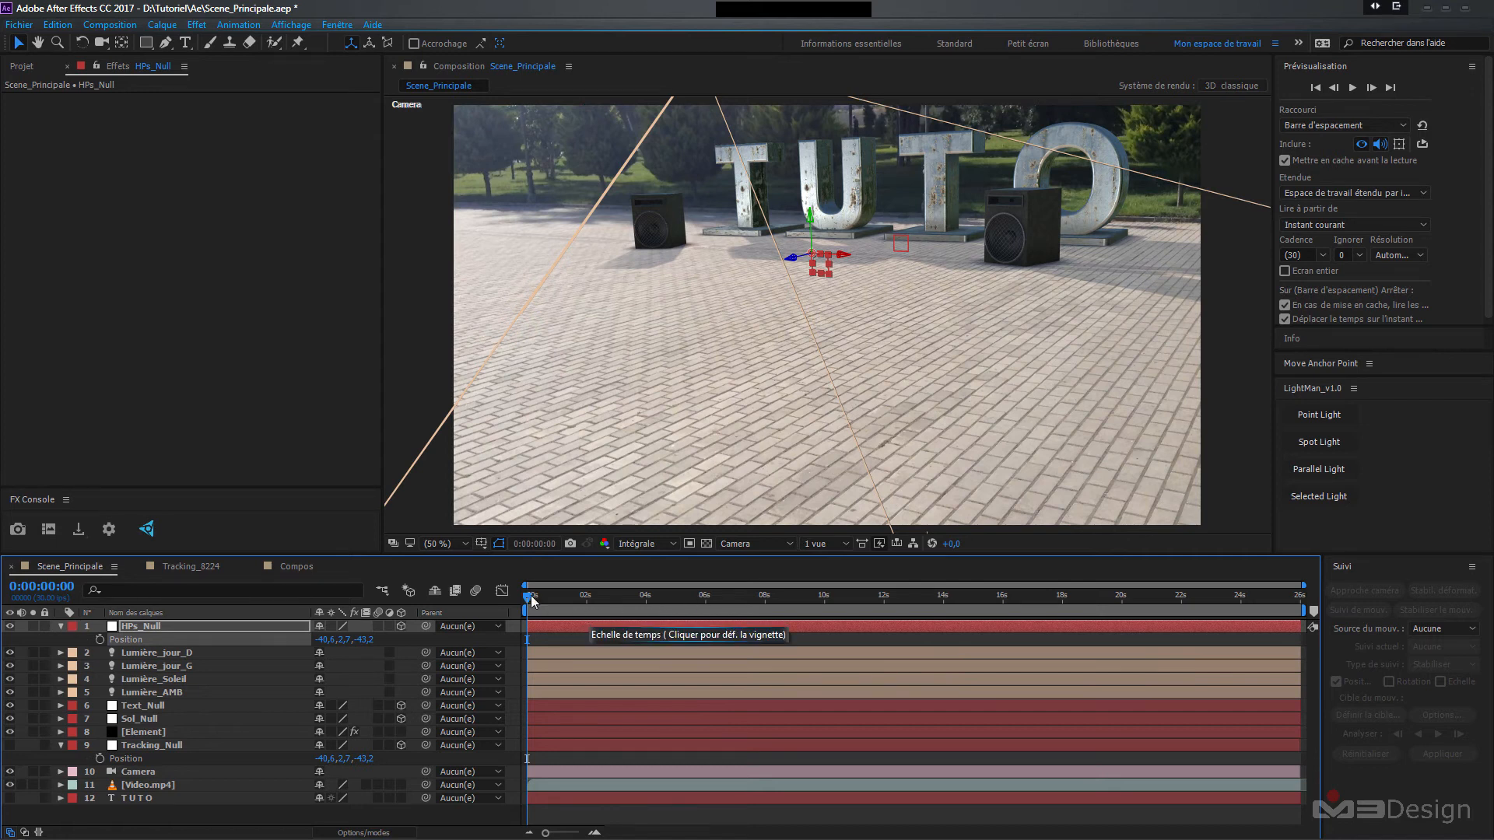
# - Scrub through the composition between 0 and about 19 seconds to check the speakers' placement against the footage
pyautogui.moveTo(530, 596); pyautogui.dragTo(830, 601)
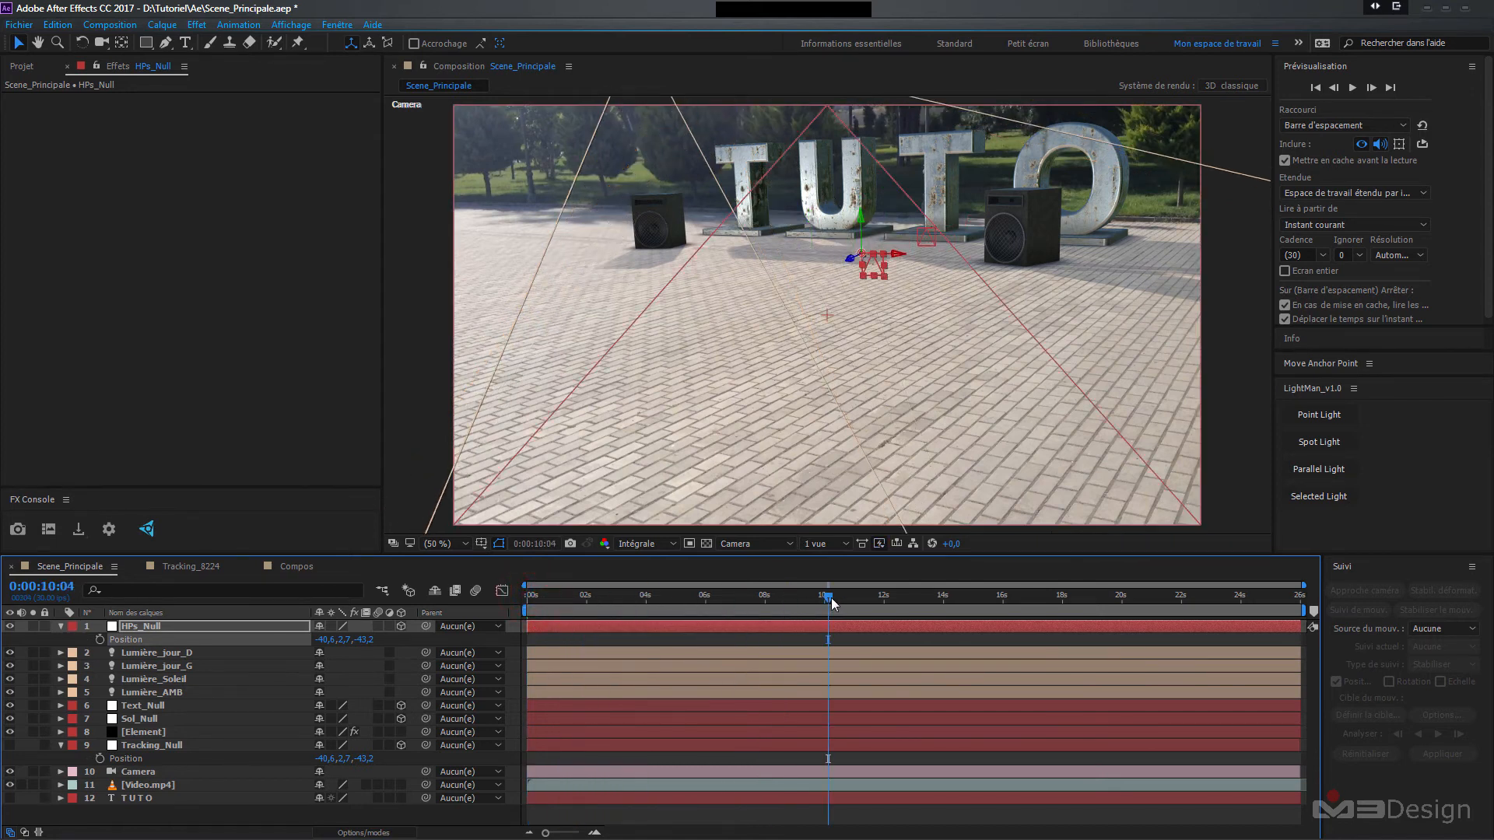
pyautogui.moveTo(831, 603); pyautogui.dragTo(953, 605)
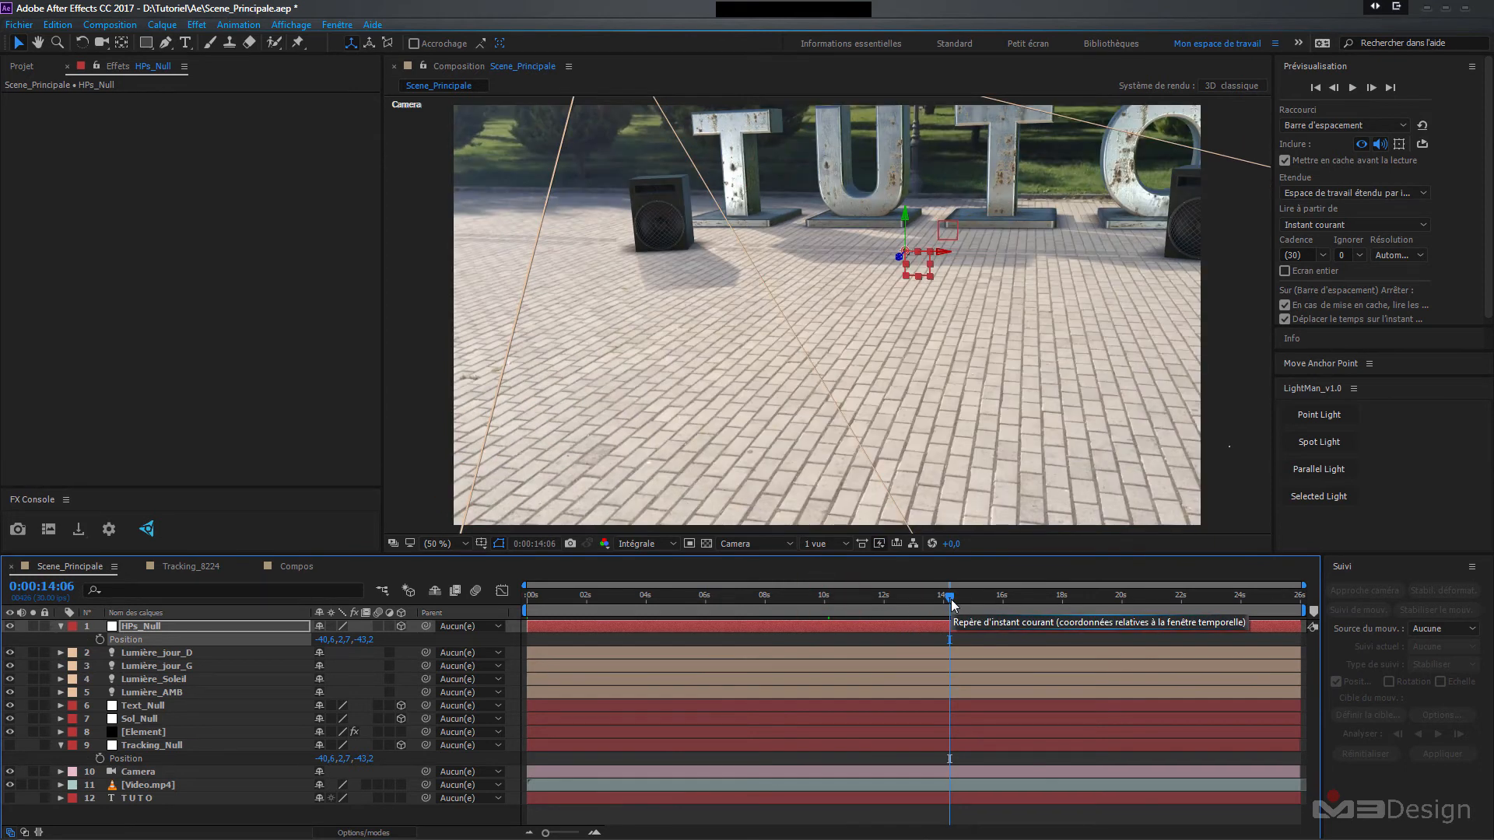
pyautogui.moveTo(952, 605); pyautogui.dragTo(1109, 599)
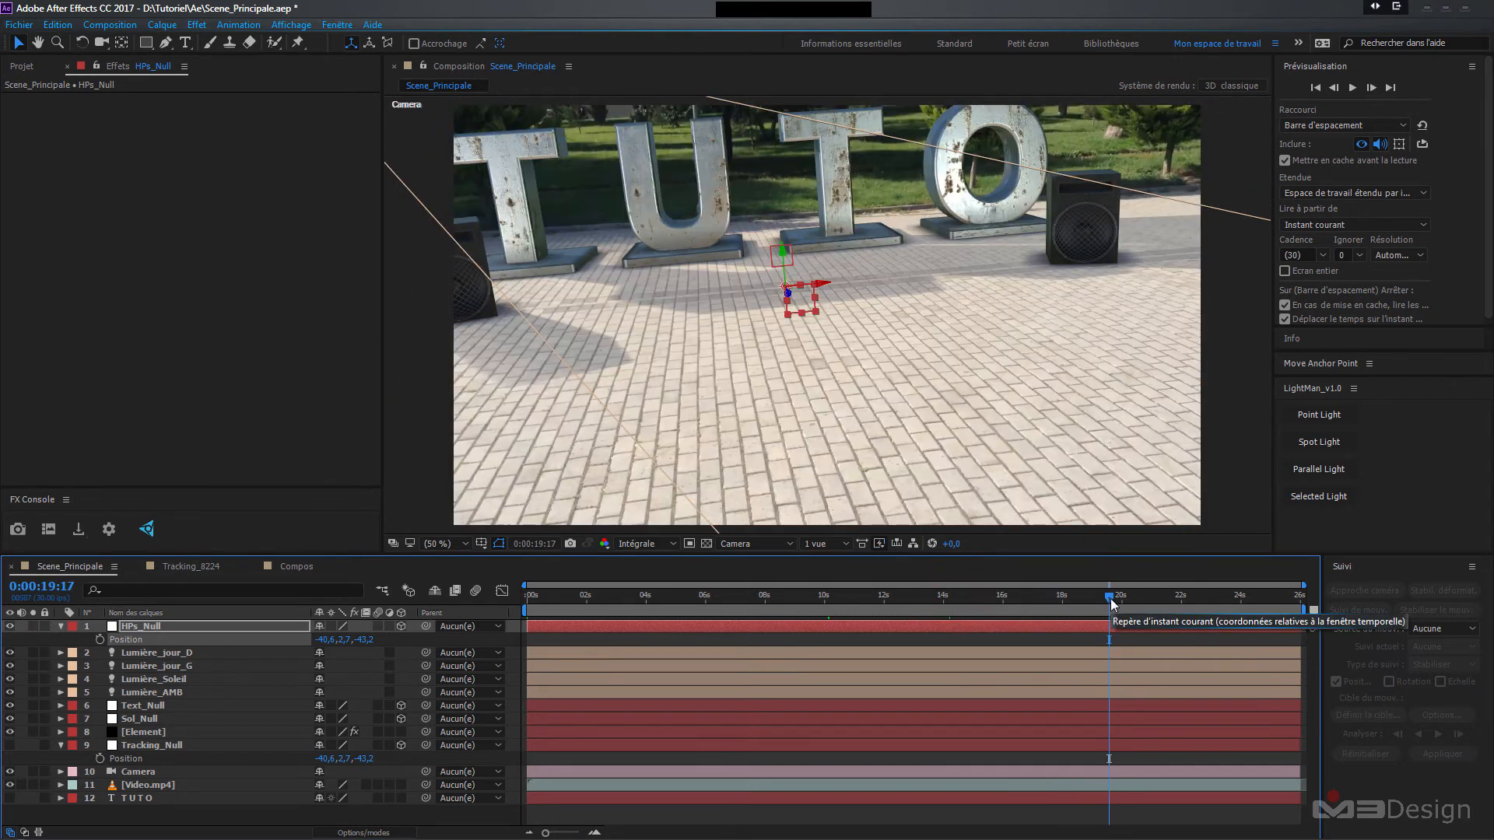
pyautogui.moveTo(1109, 604); pyautogui.dragTo(943, 615)
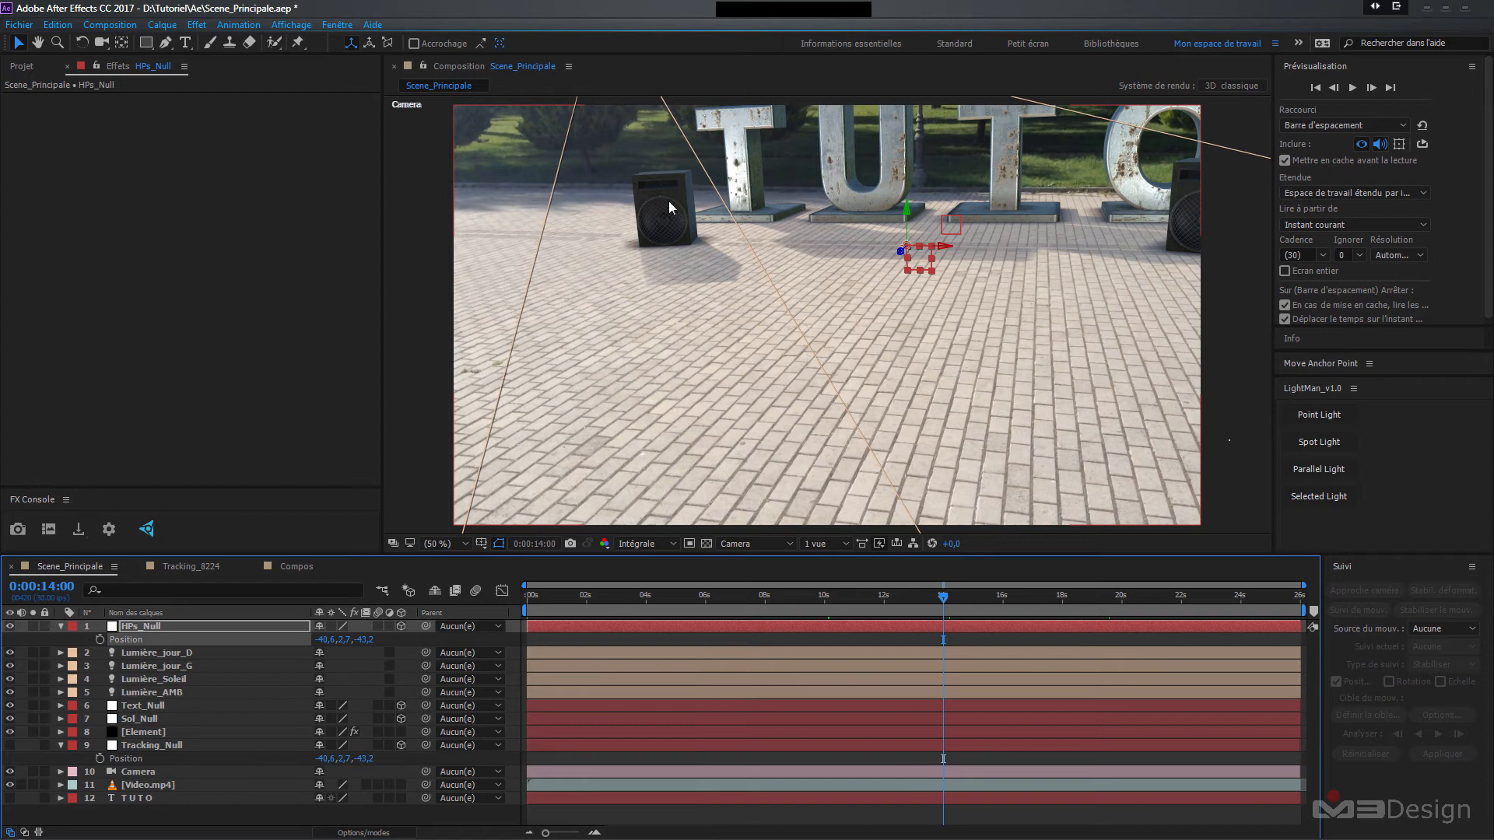
# - Collapse the null layers' properties, return to the first frame, and move HPs_Null down beside Text_Null and Sol_Null
pyautogui.click(60, 745)
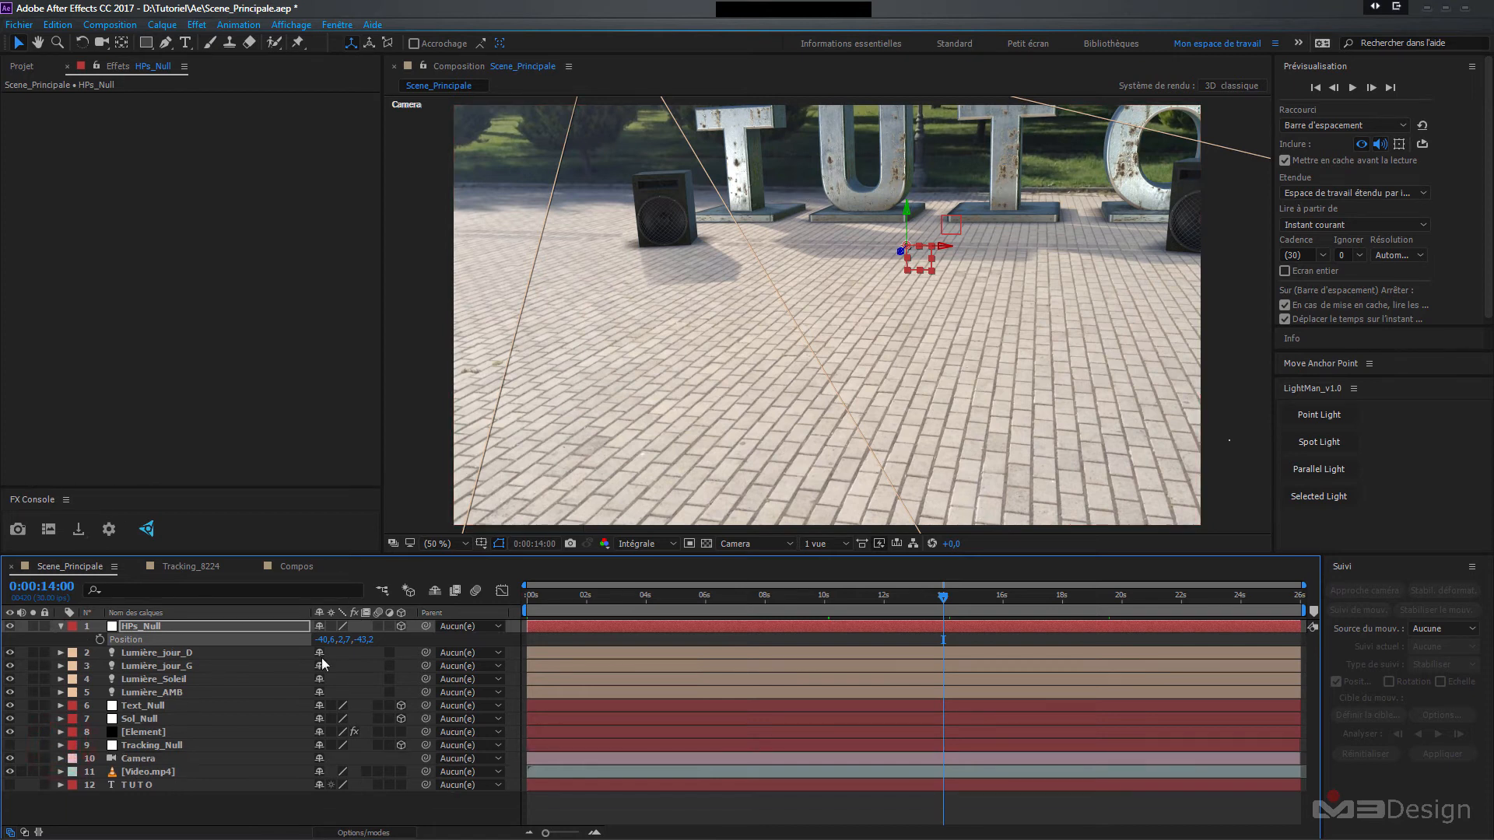
pyautogui.moveTo(923, 595); pyautogui.dragTo(464, 599)
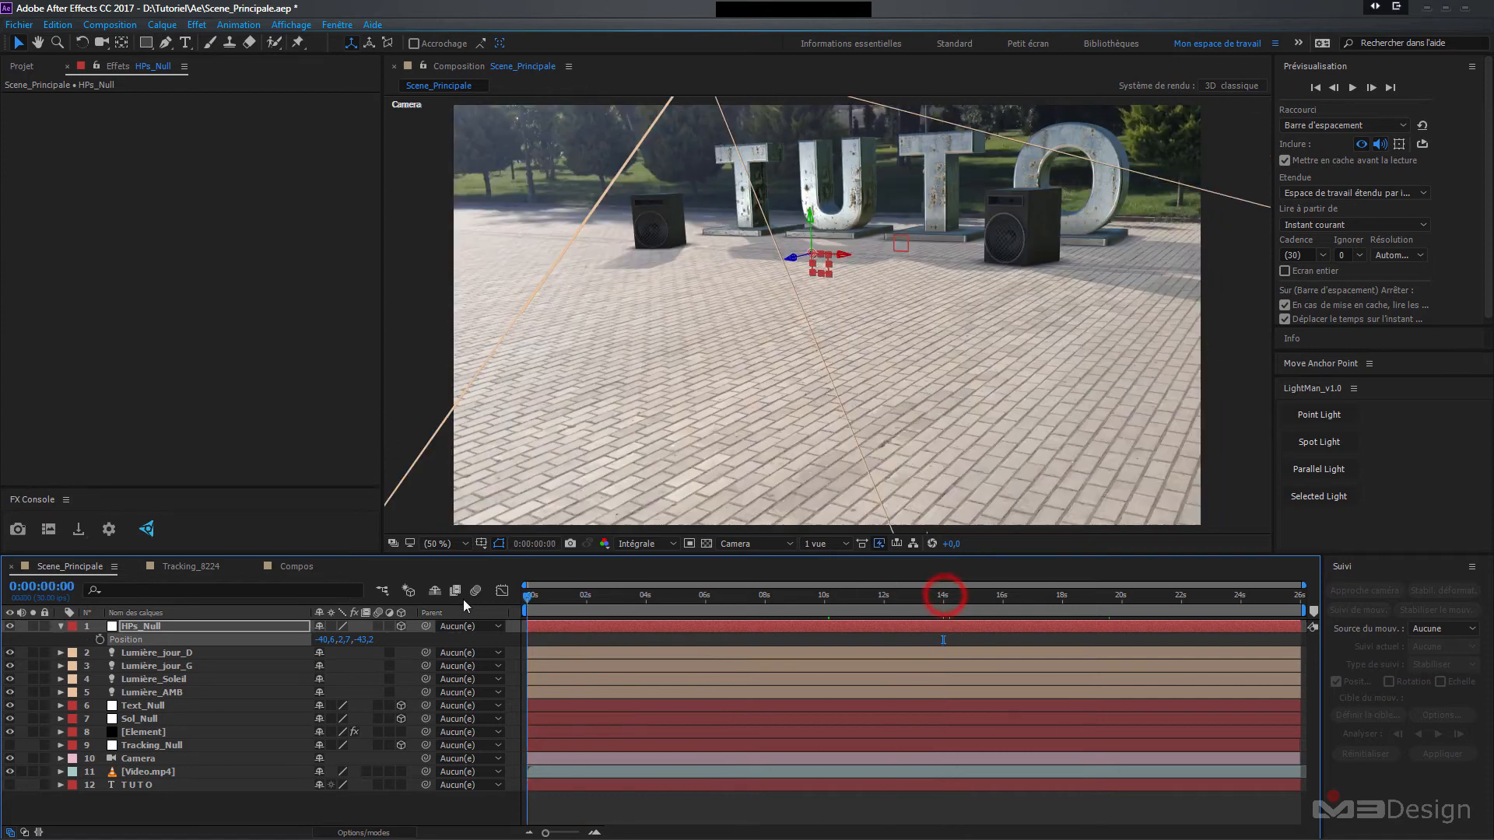
pyautogui.click(60, 626)
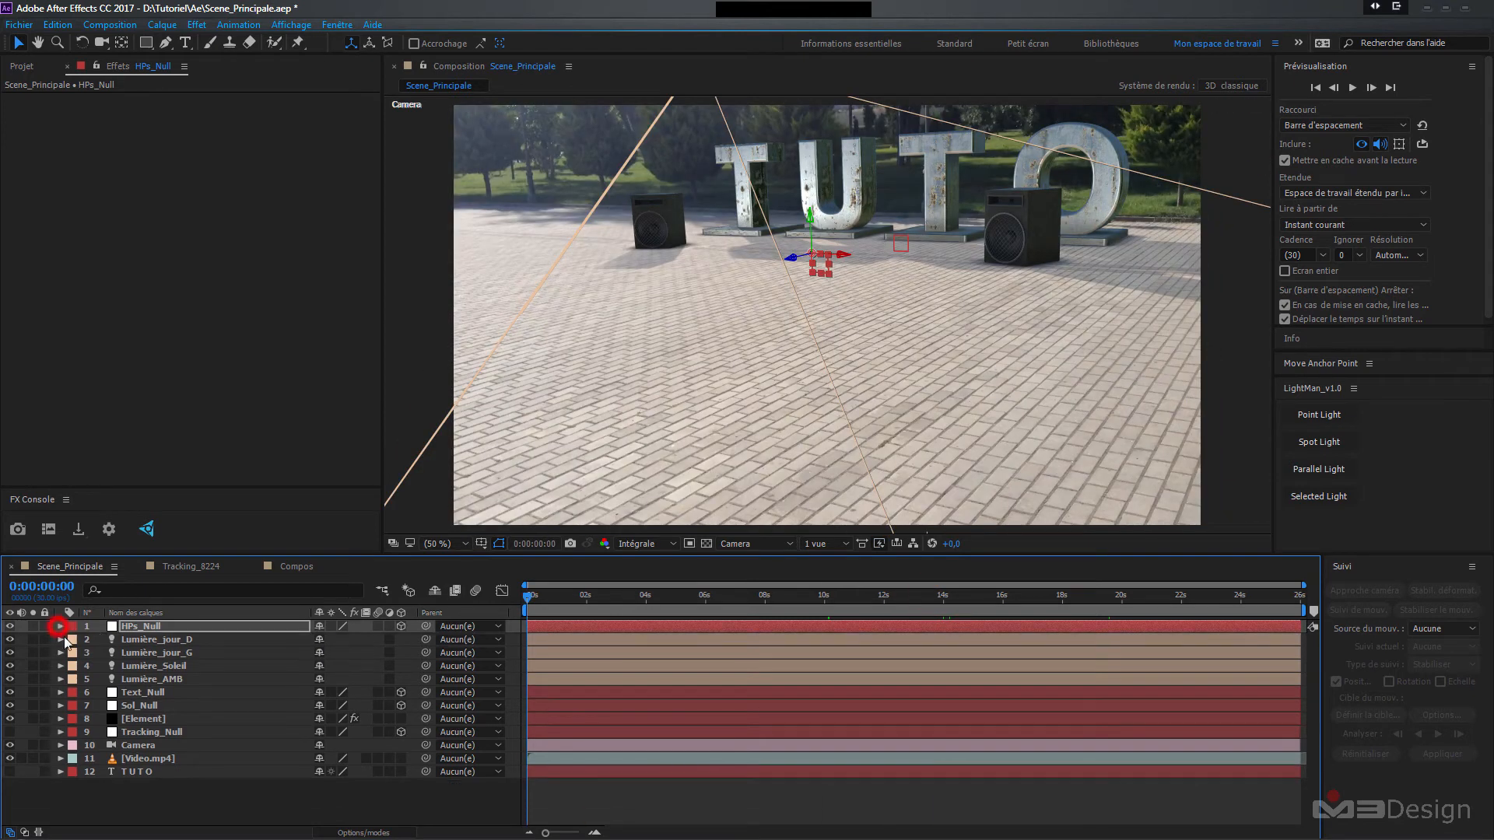
pyautogui.click(120, 813)
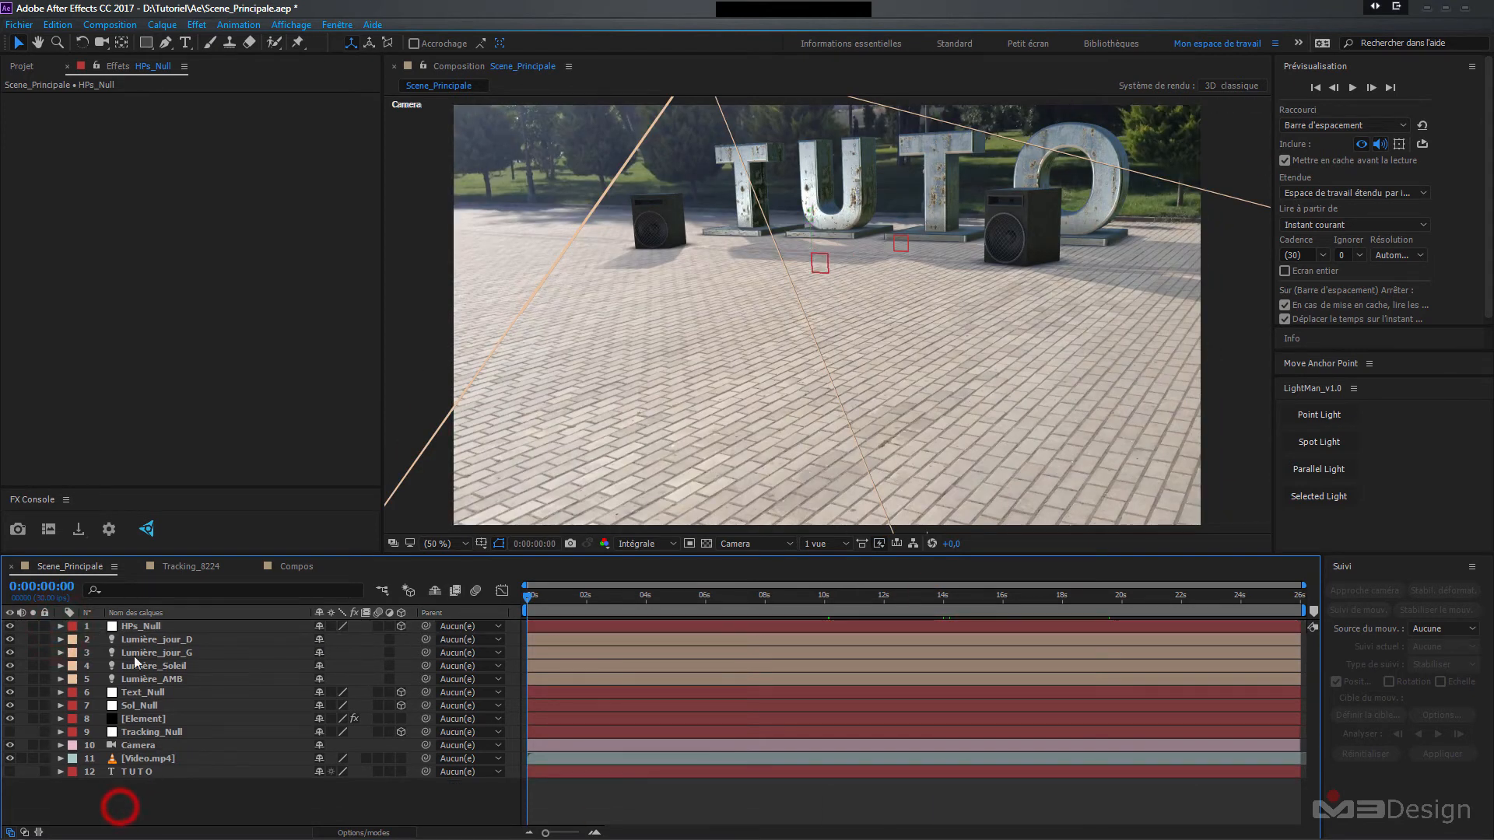
pyautogui.moveTo(144, 626); pyautogui.dragTo(141, 697)
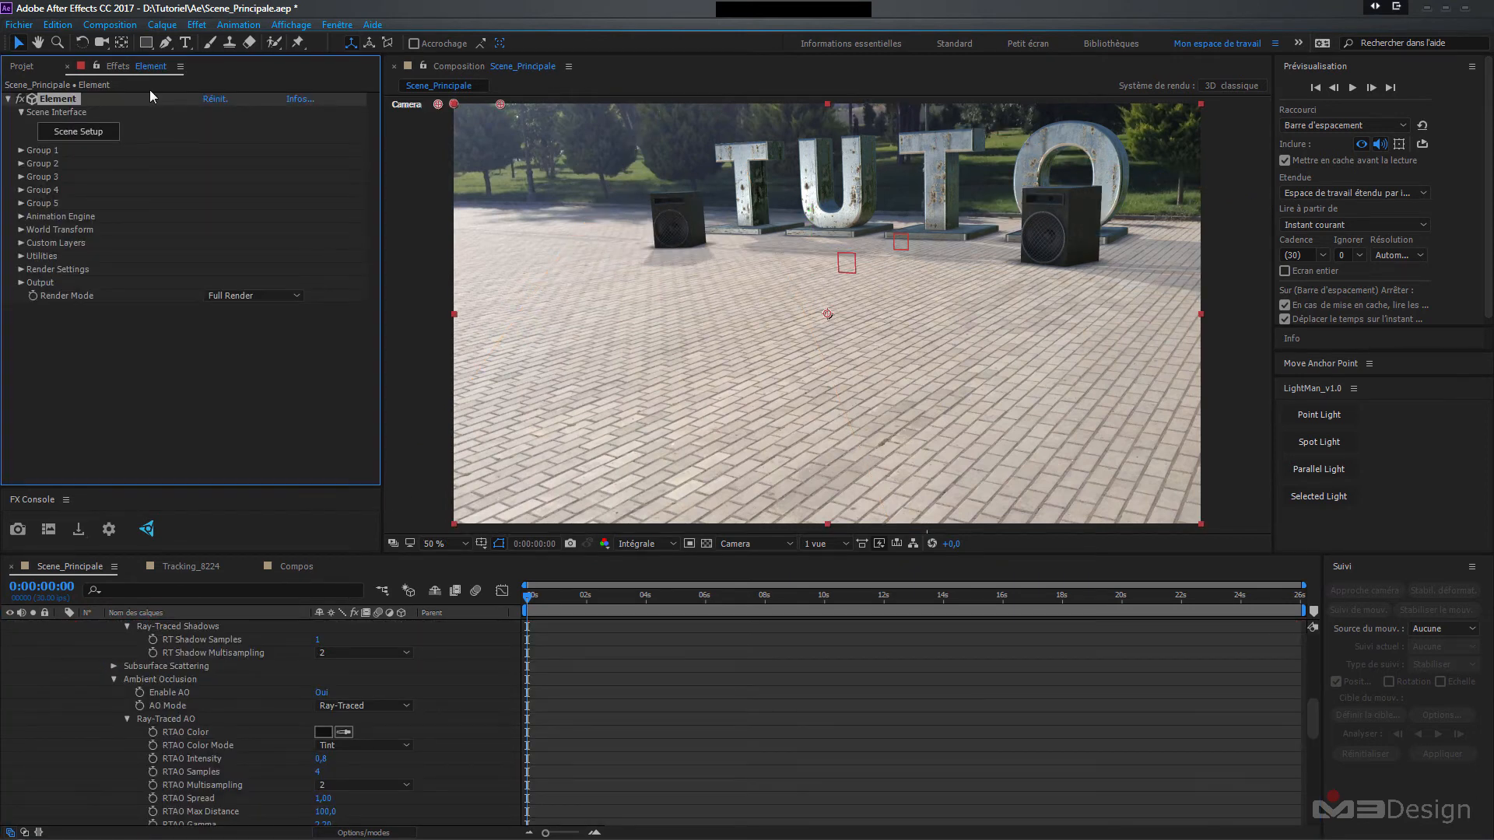
# - Reopen the Element Scene Setup and collapse the HPs and Sol groups
pyautogui.click(85, 131)
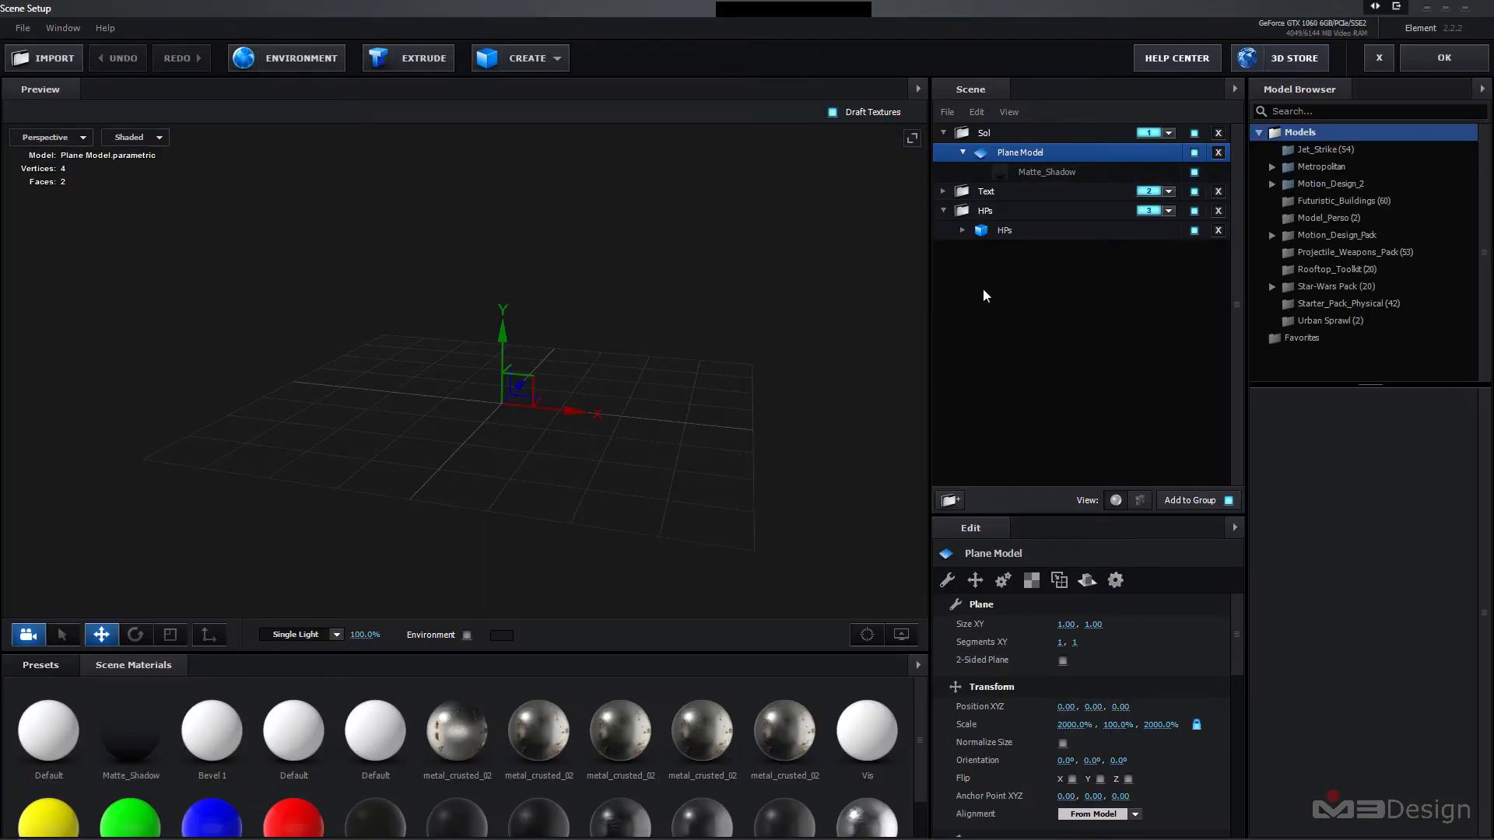
pyautogui.click(943, 210)
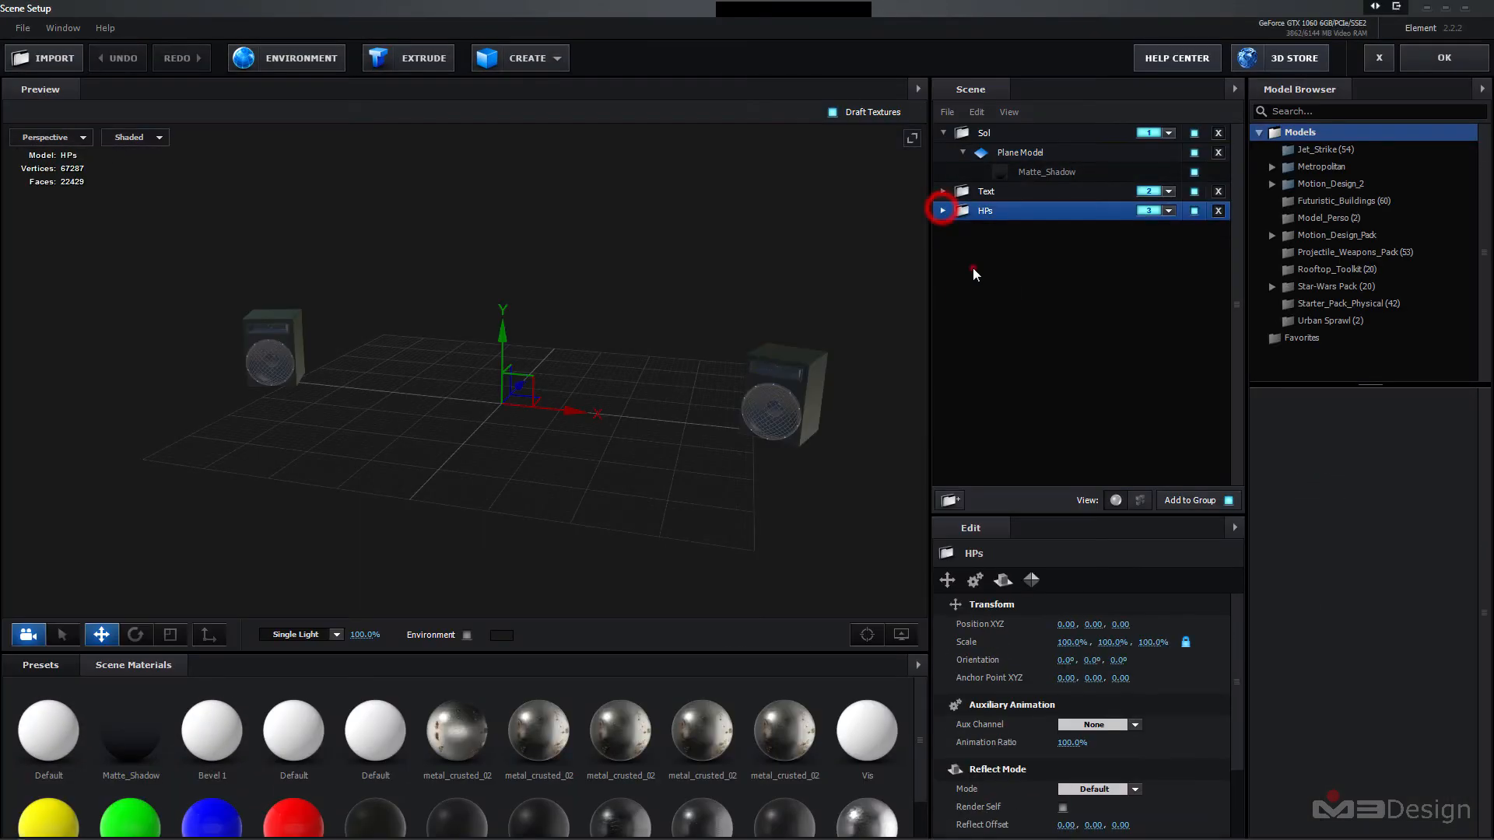
pyautogui.click(944, 133)
pyautogui.click(979, 173)
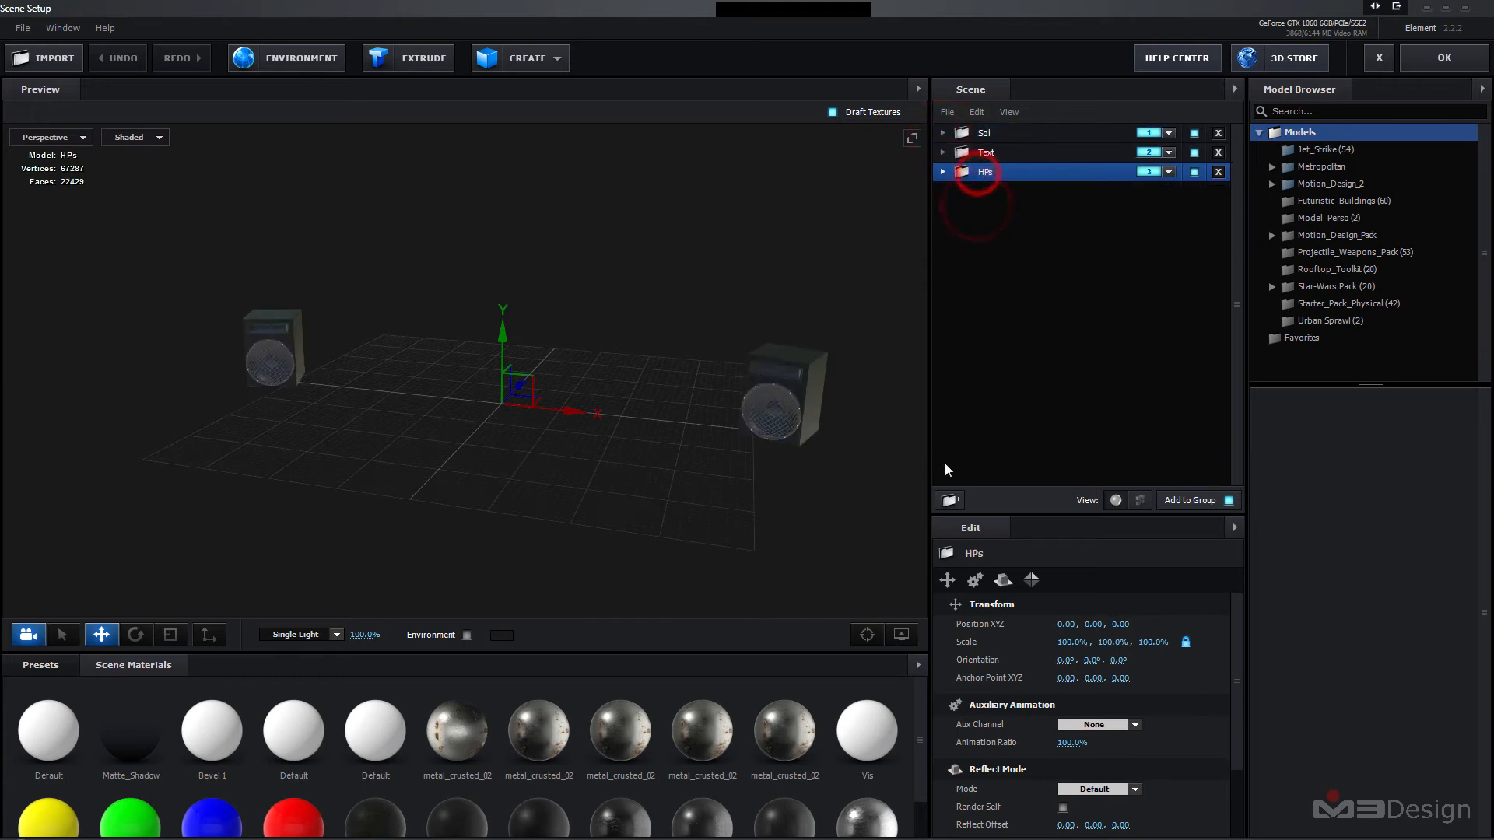
# - Add a new group folder to the scene and assign it to group 4
pyautogui.click(950, 500)
pyautogui.moveTo(1010, 192); pyautogui.dragTo(1027, 283)
pyautogui.click(944, 172)
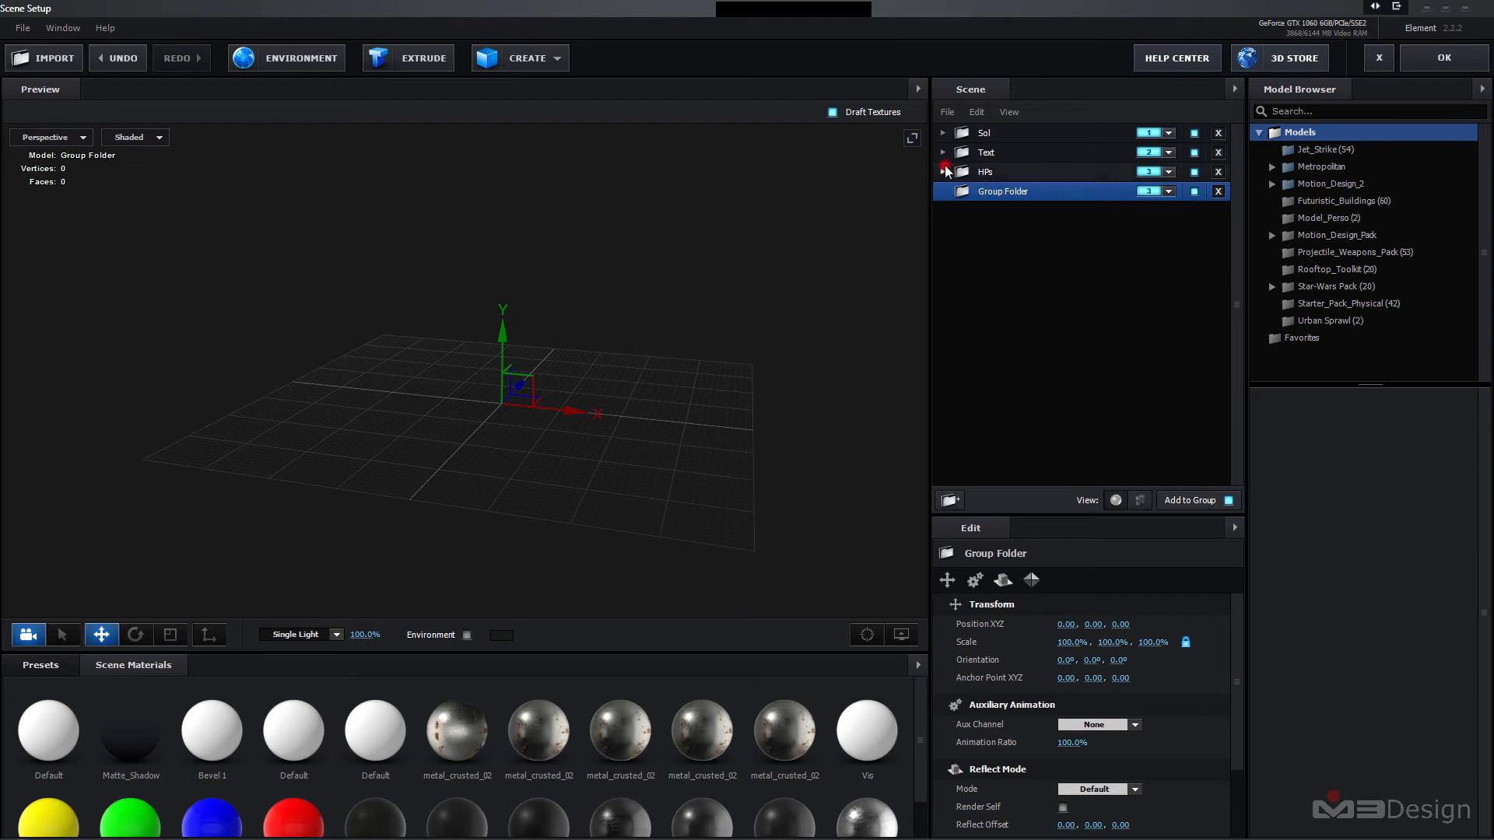
pyautogui.click(1014, 224)
pyautogui.click(1169, 194)
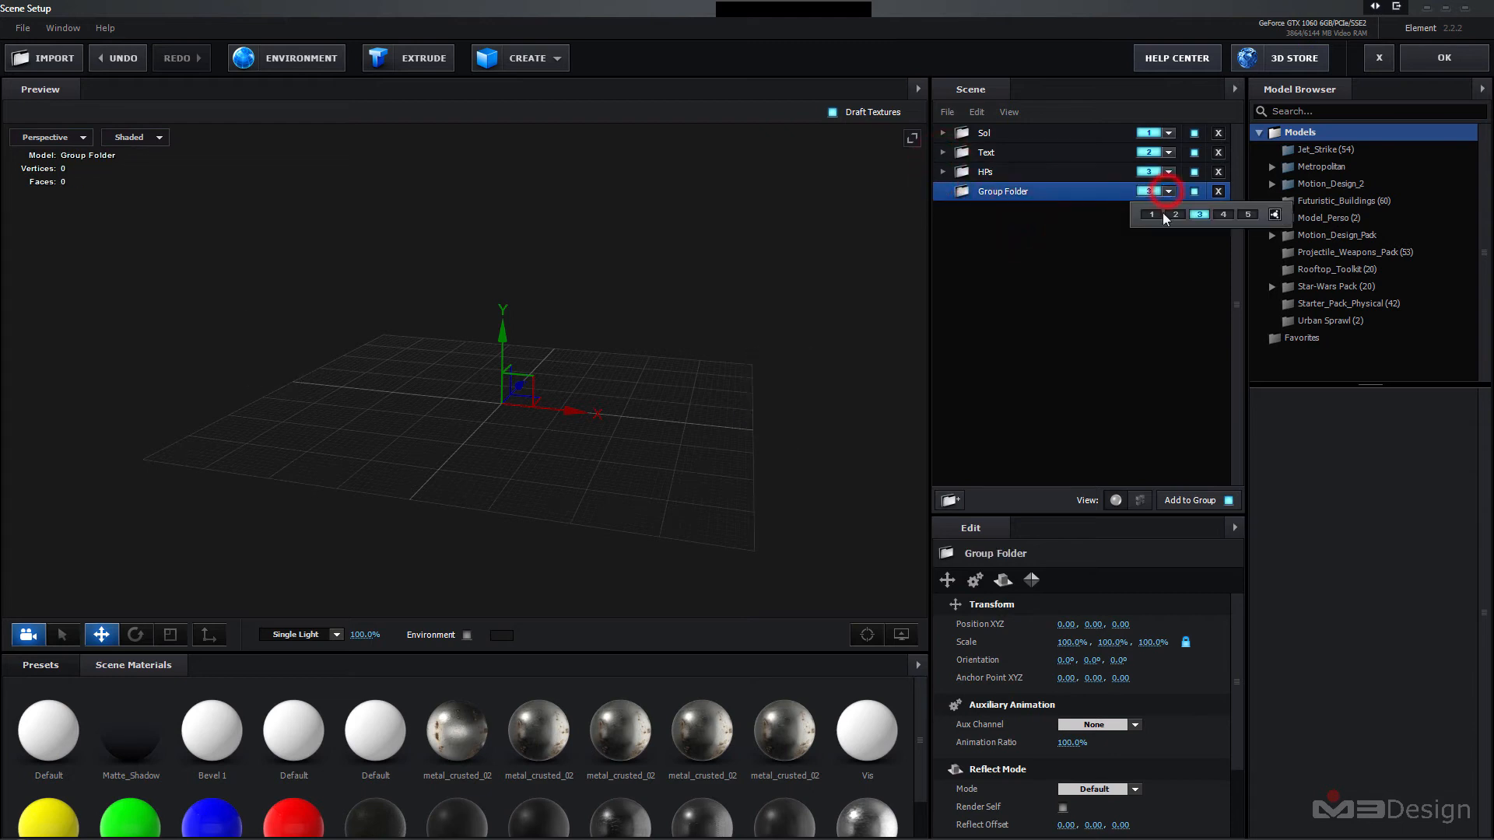
pyautogui.click(1223, 215)
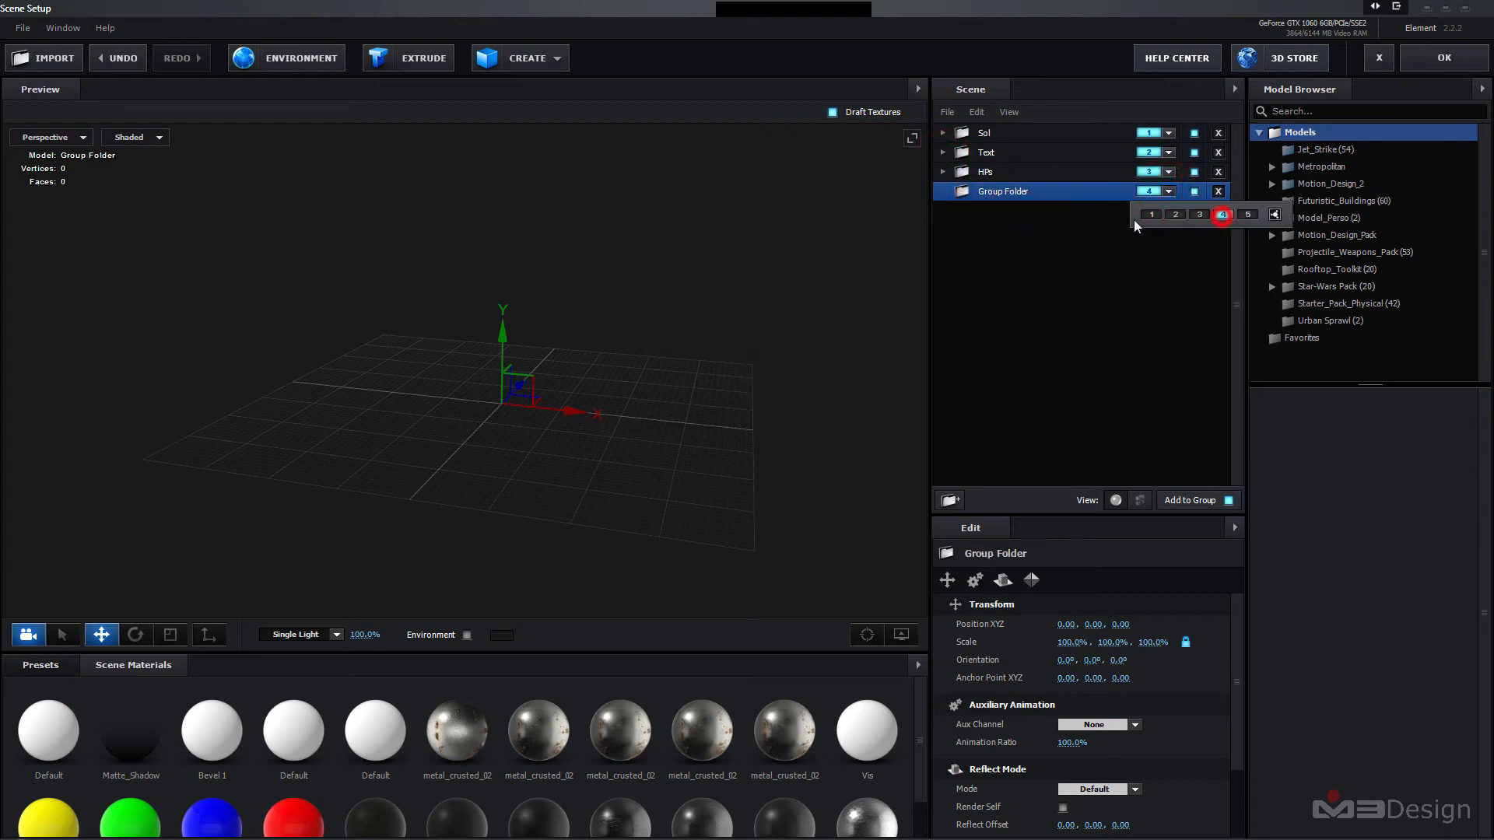
pyautogui.click(1061, 255)
# - Rename the new group folder as A
pyautogui.doubleClick(1021, 192)
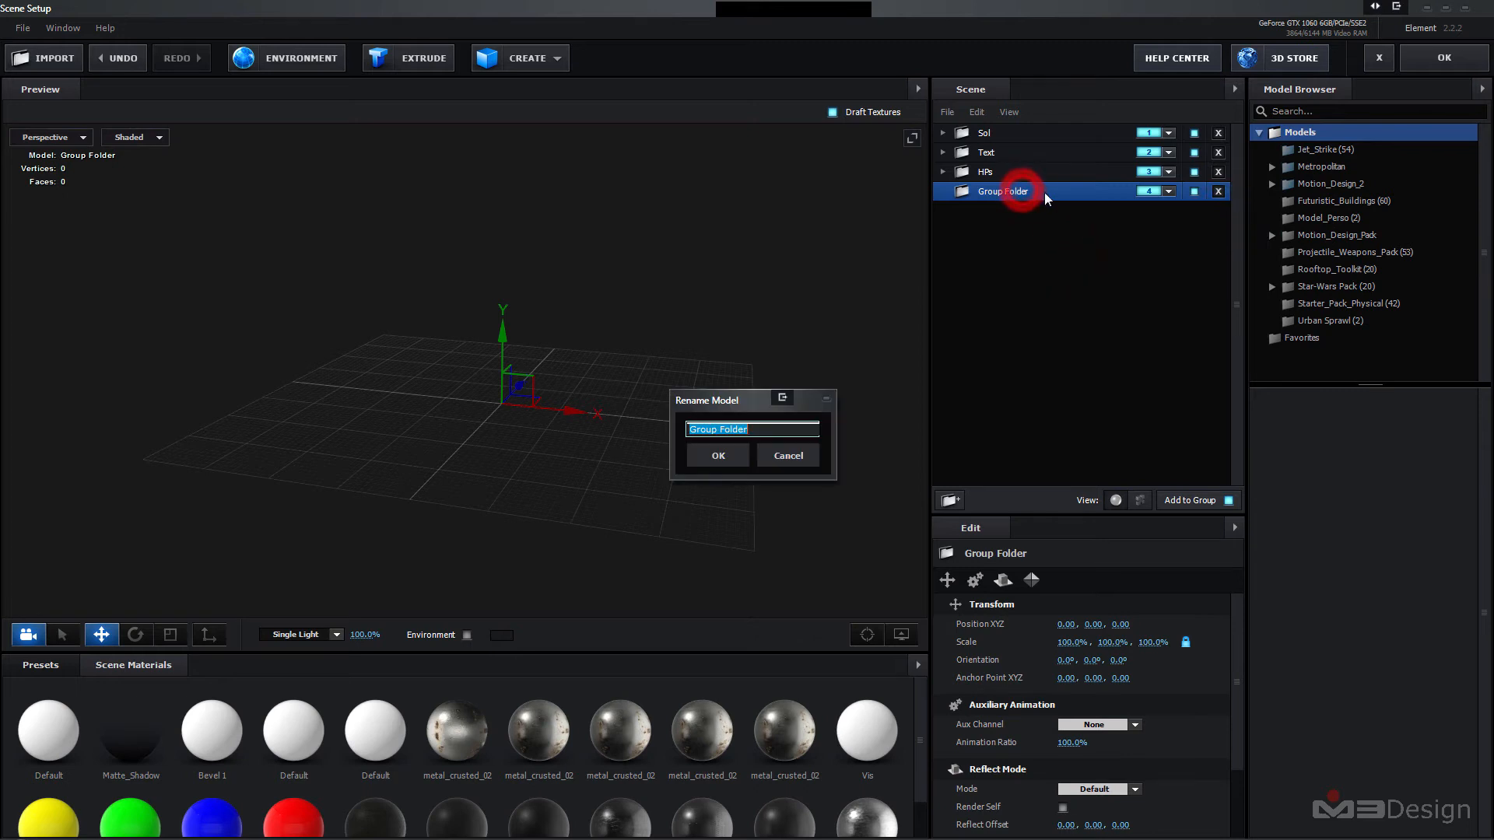
pyautogui.click(765, 430)
pyautogui.write('A')
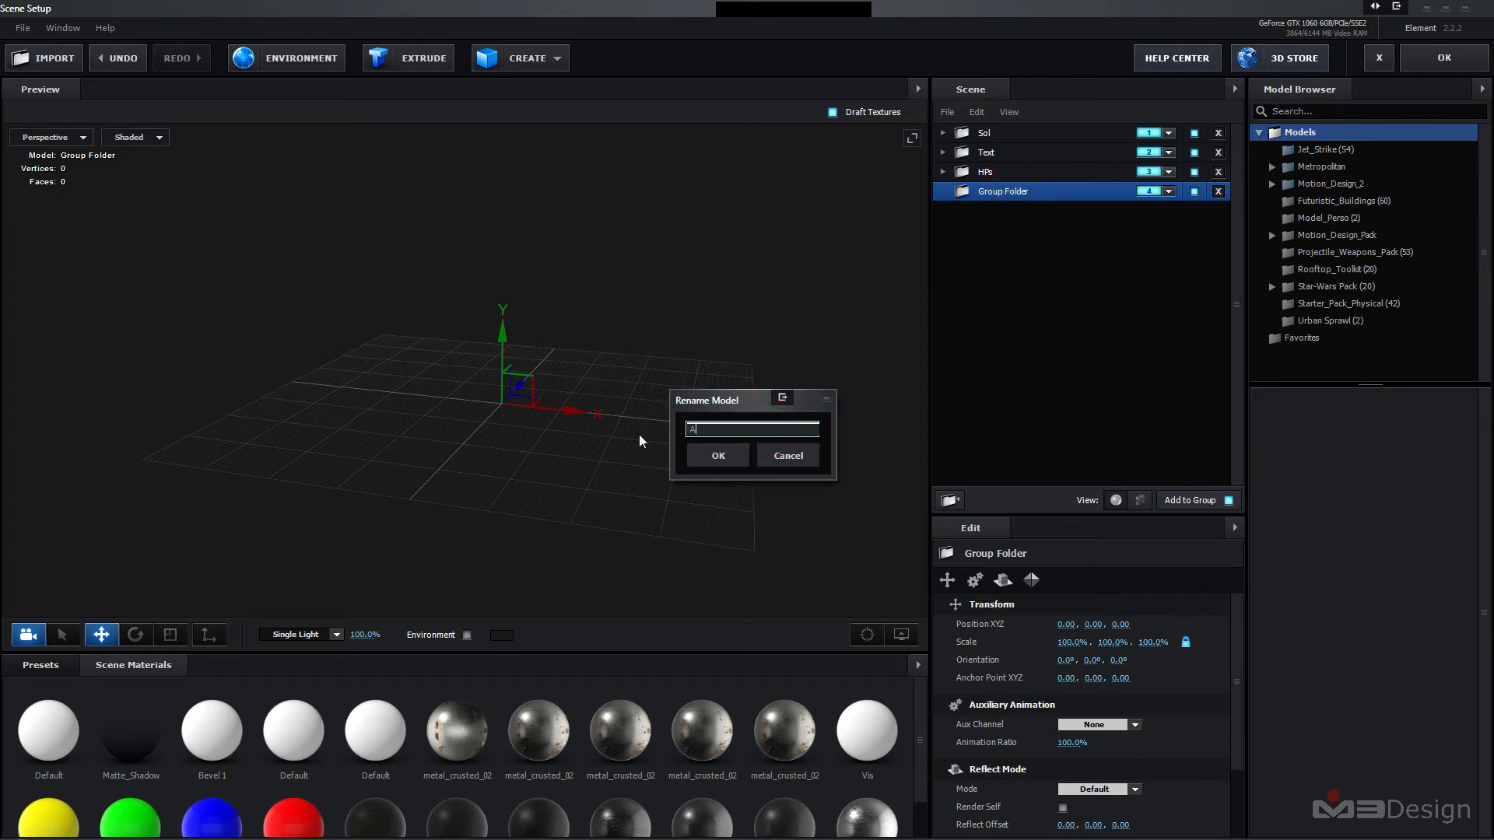
pyautogui.click(717, 453)
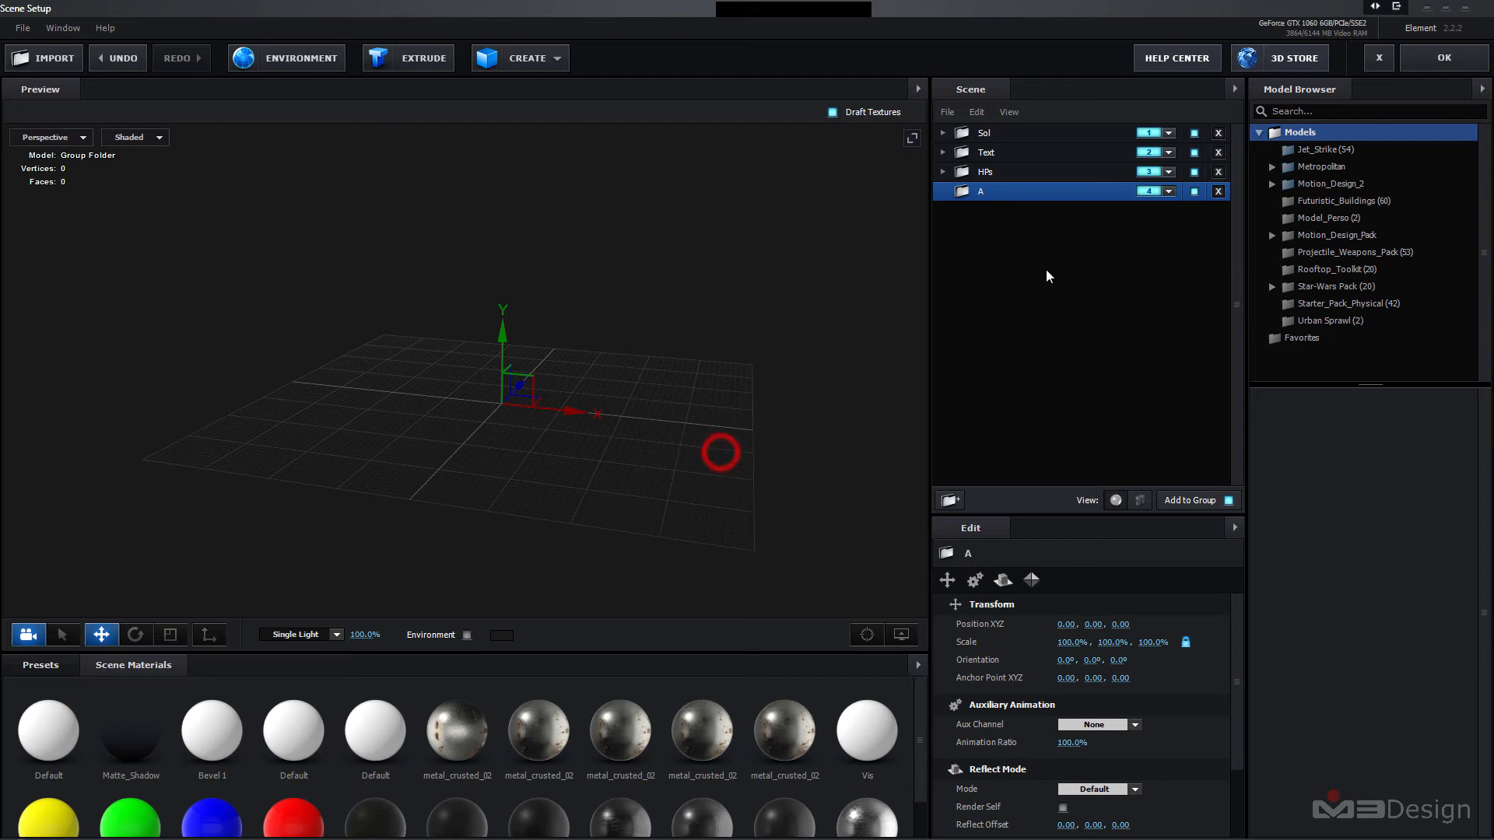
pyautogui.click(1020, 280)
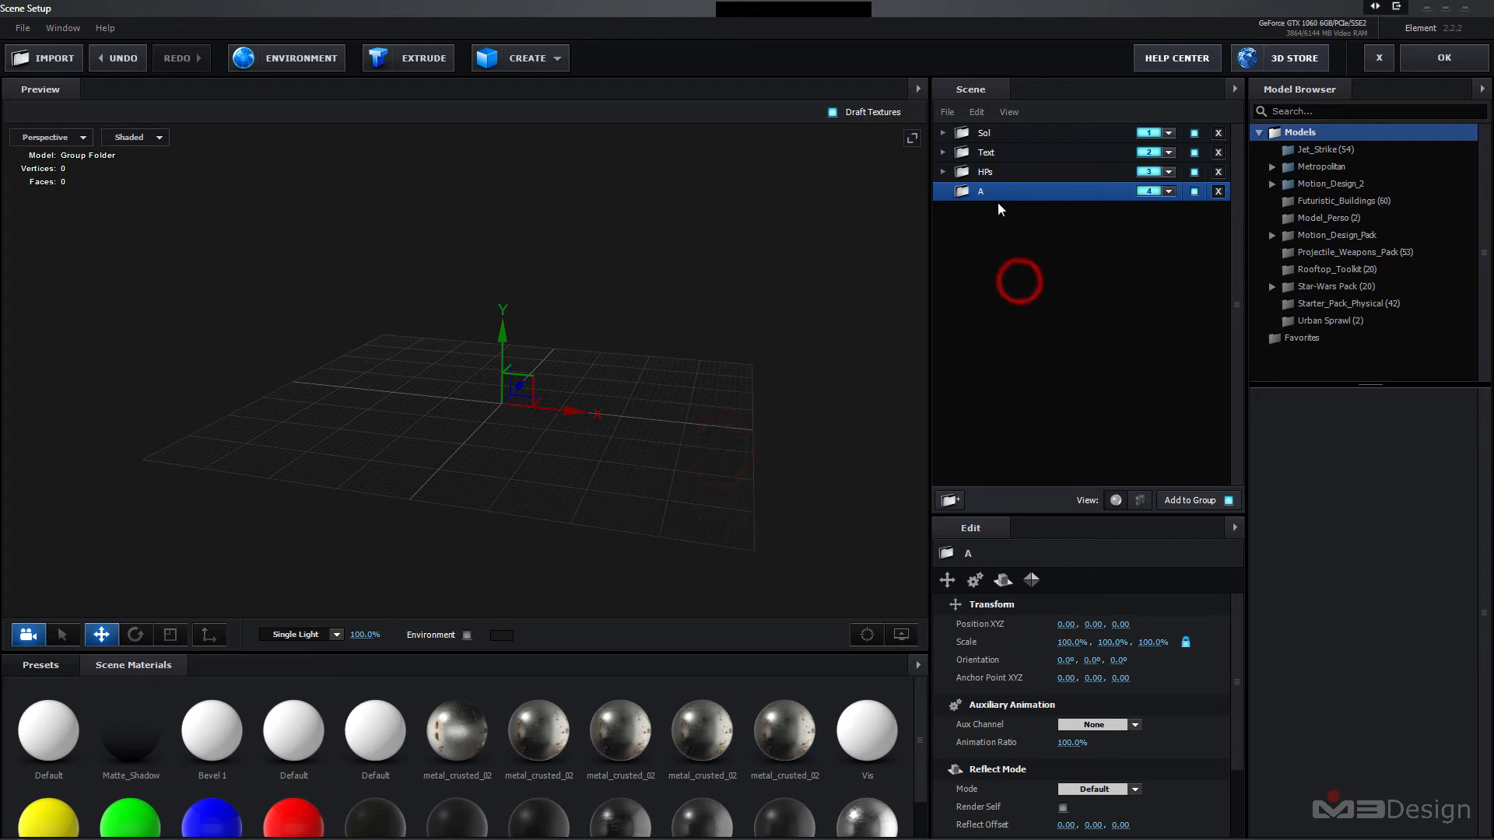
# - Import a 3D sequence into group A, starting from A_00000.c4d in the Sequ_A folder
pyautogui.click(23, 28)
pyautogui.moveTo(140, 49)
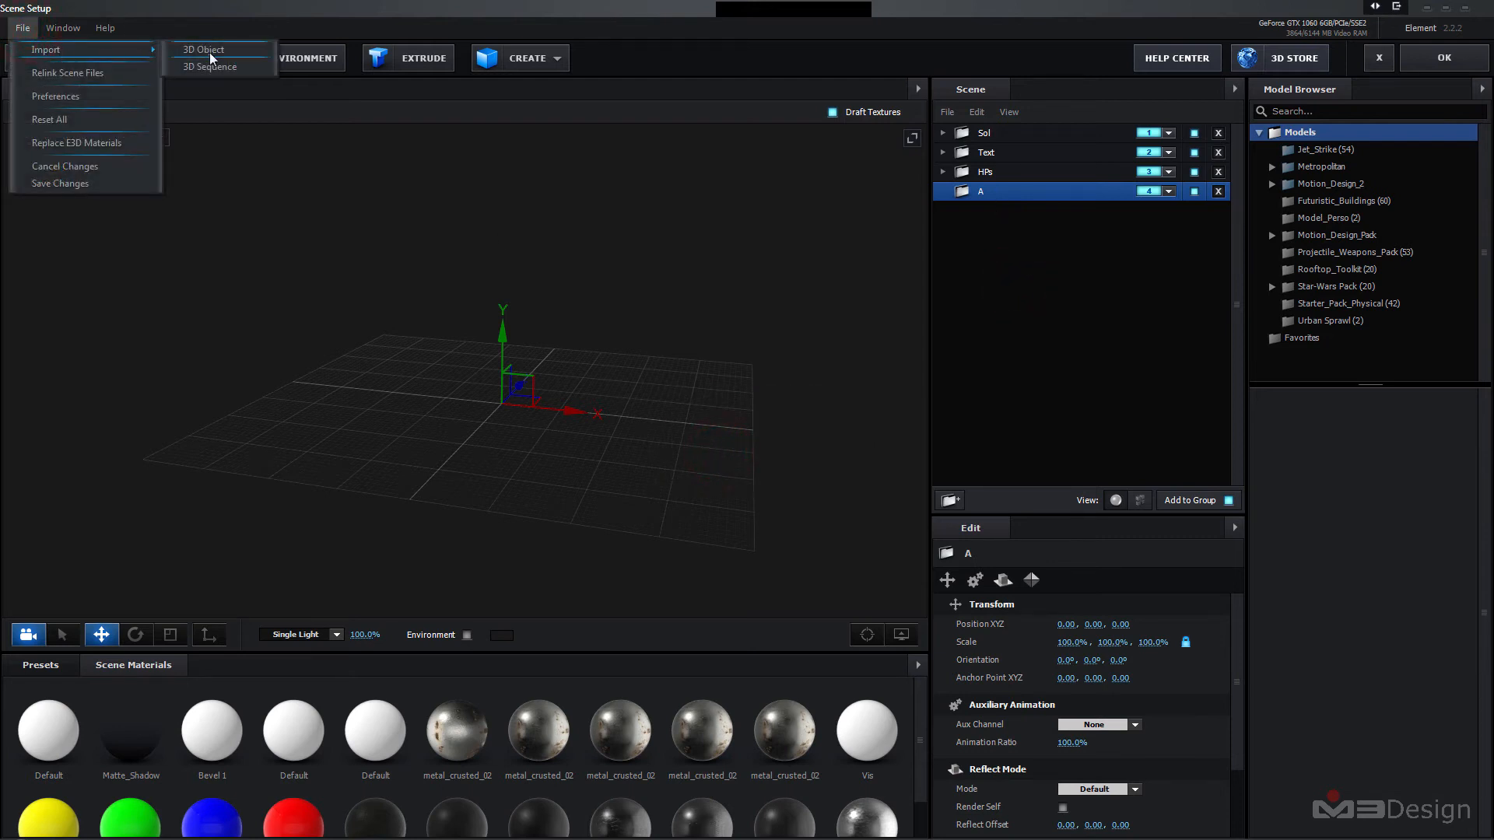
pyautogui.click(218, 67)
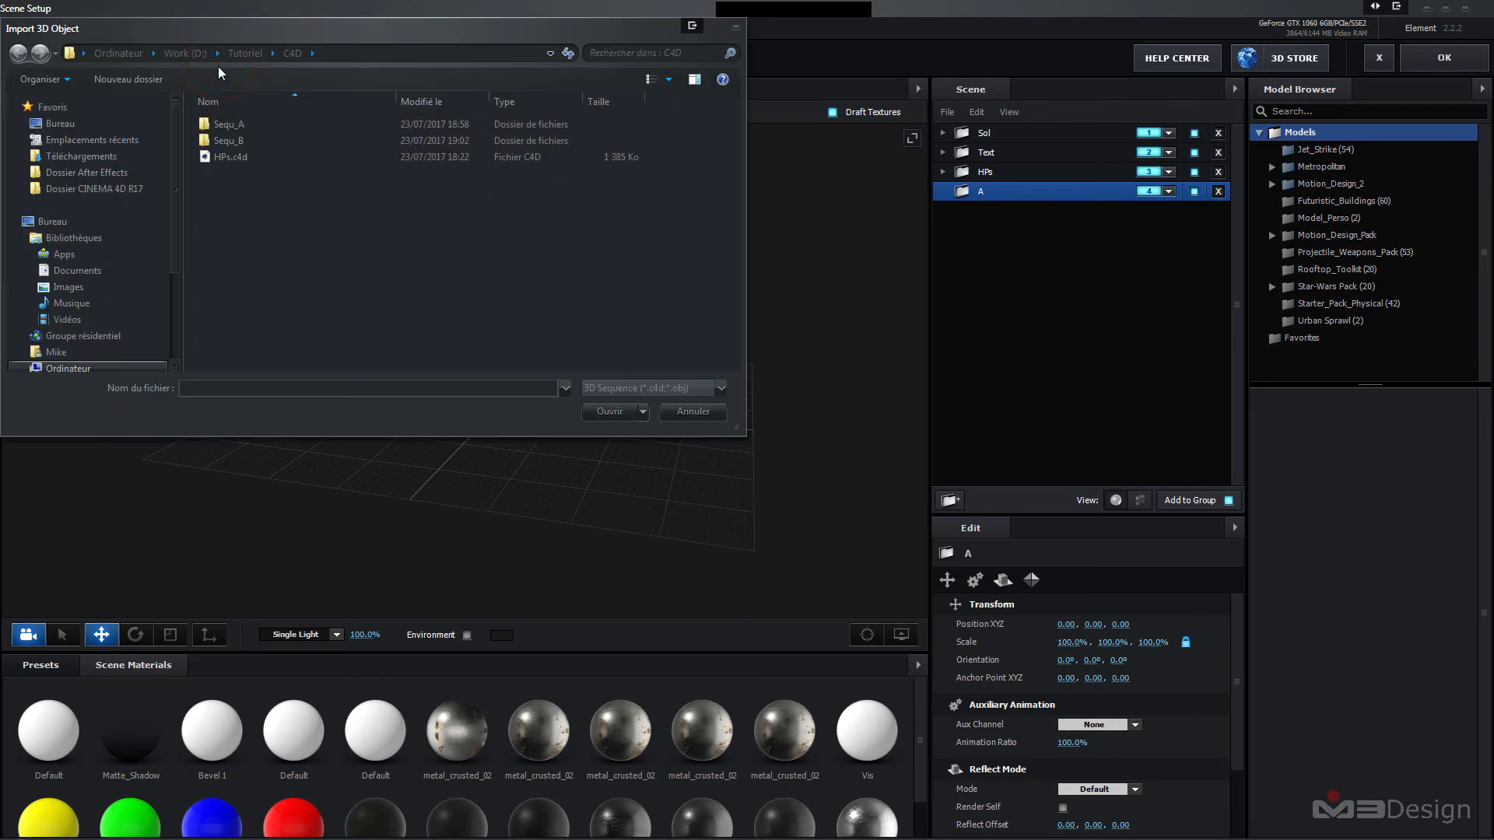
pyautogui.doubleClick(226, 125)
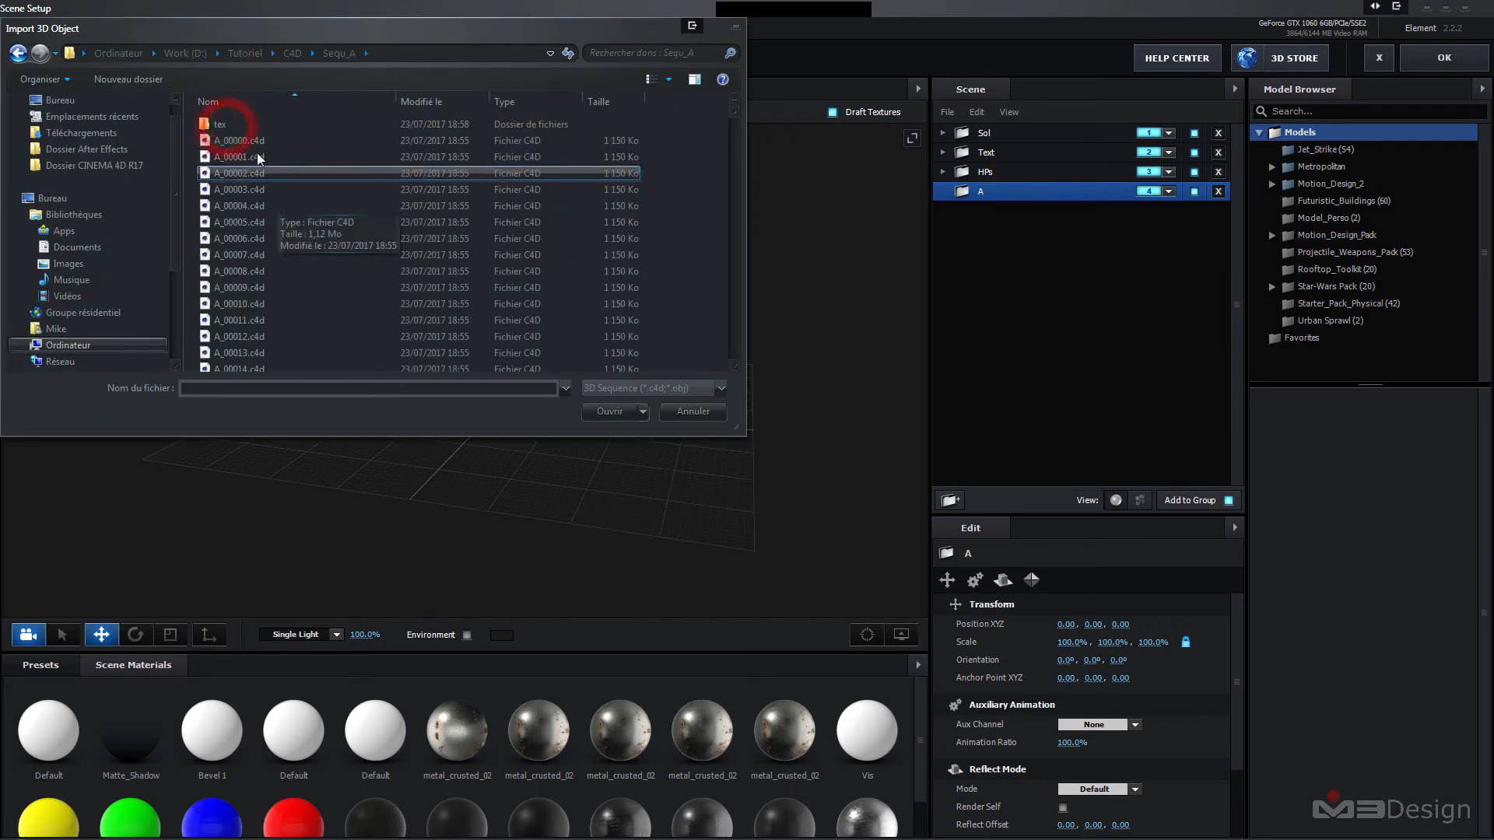
pyautogui.click(247, 142)
pyautogui.click(618, 412)
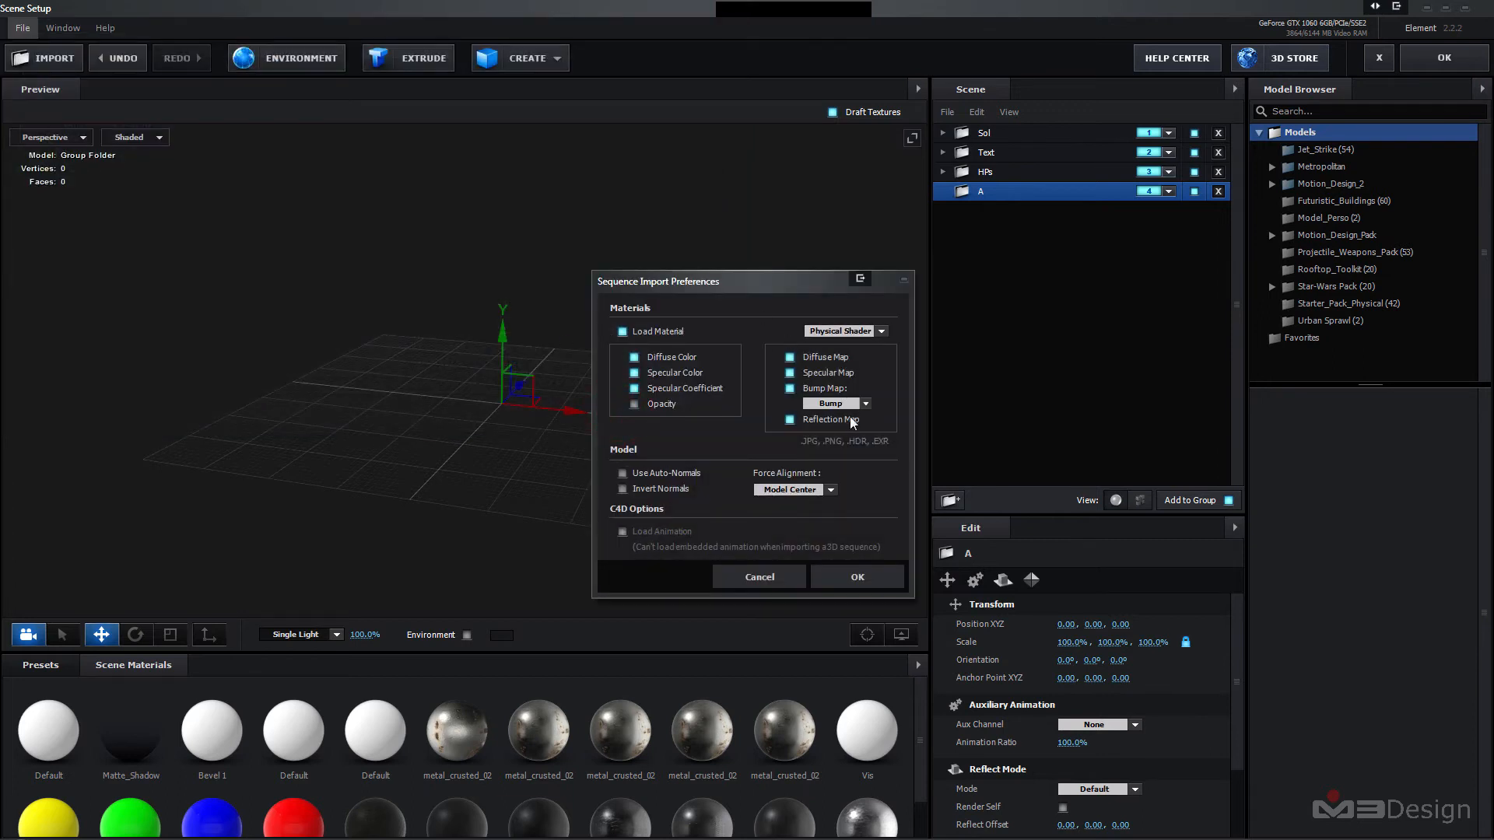
# - Set the sequence's bump map type to Normal and its forced alignment to Bottom, and complete the import
pyautogui.click(866, 403)
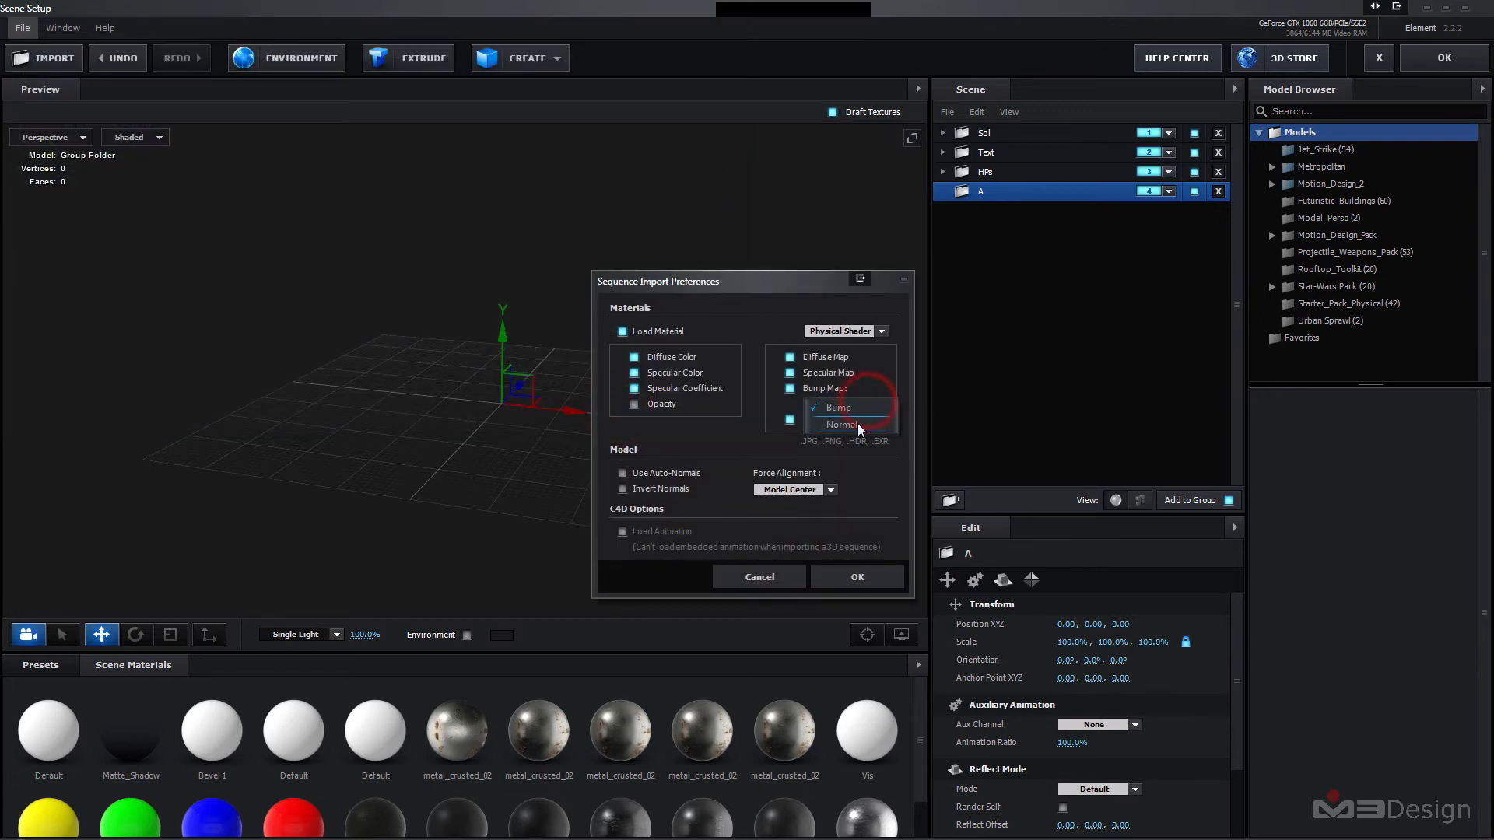
pyautogui.click(858, 425)
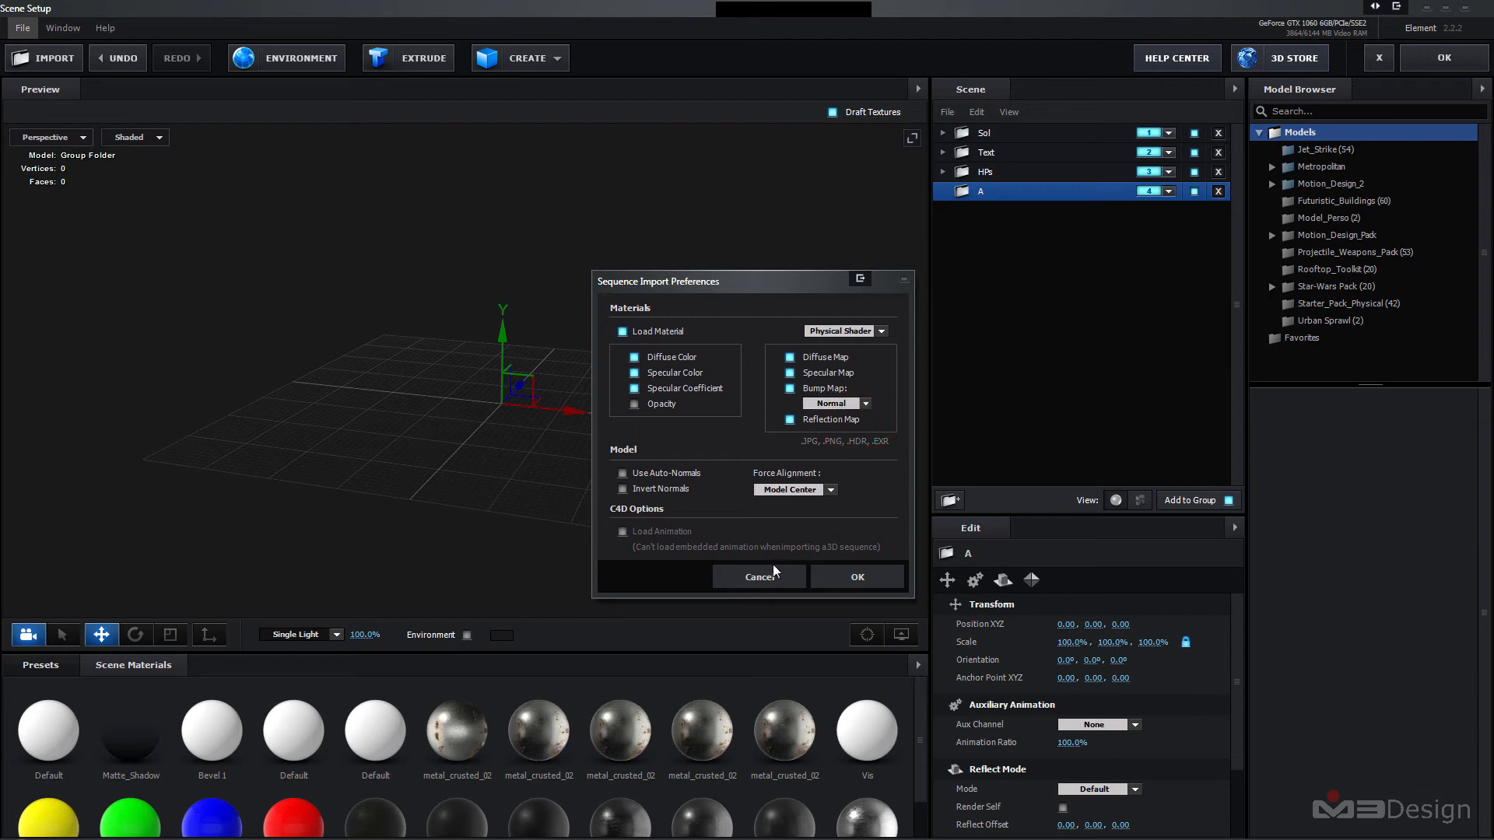
pyautogui.click(831, 489)
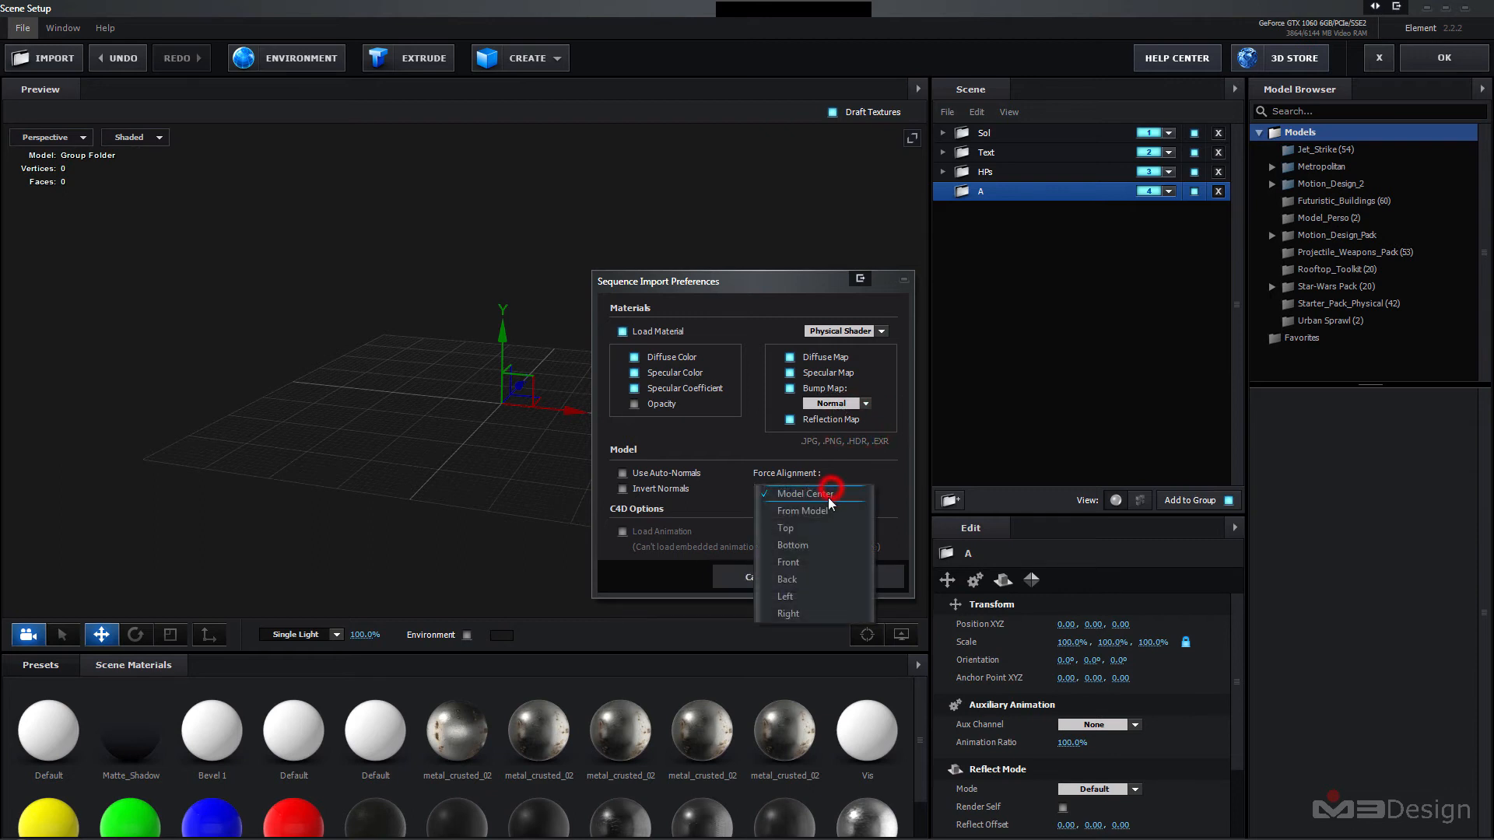
pyautogui.click(806, 545)
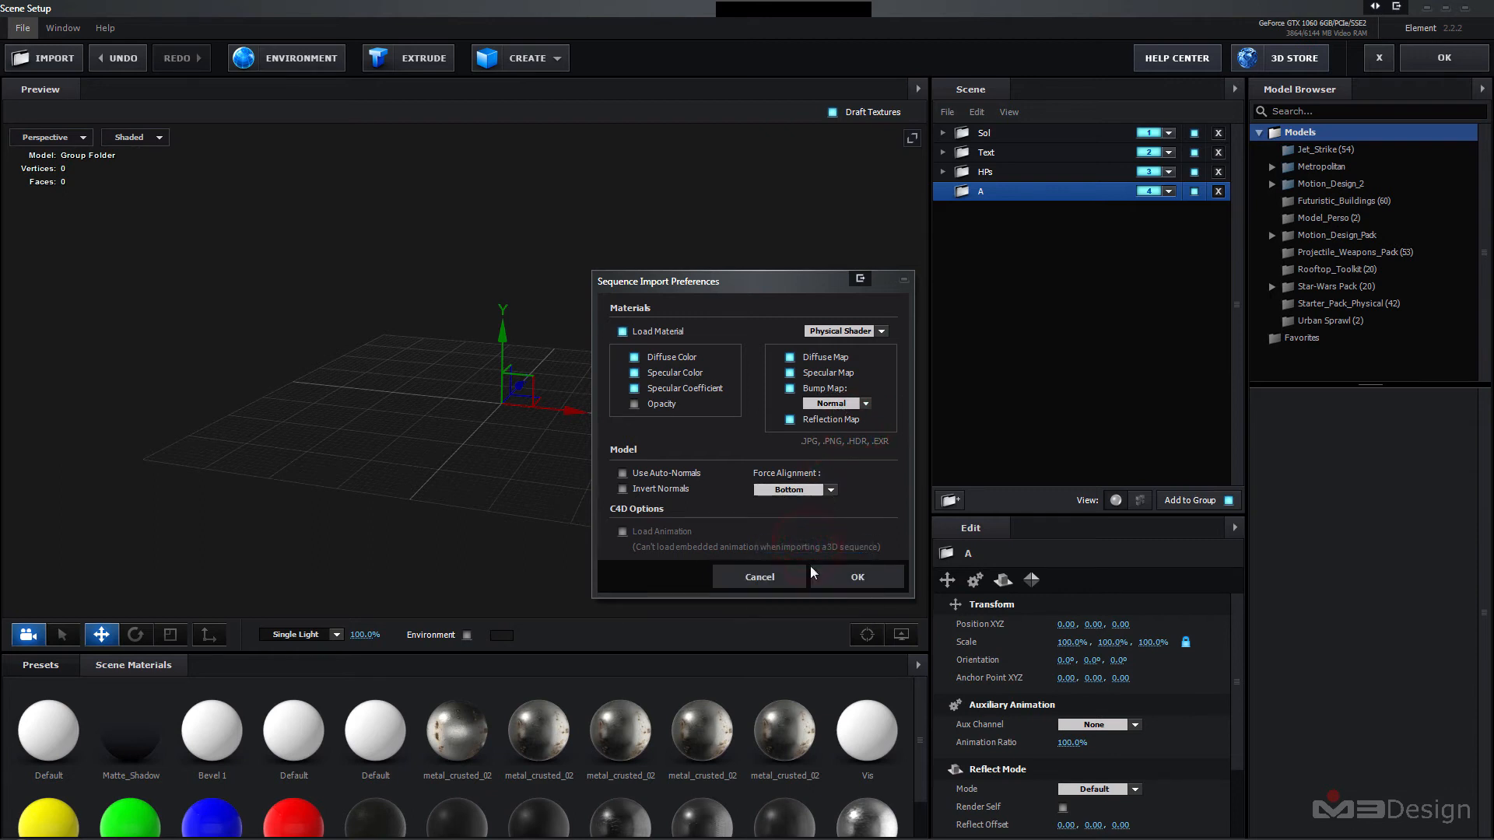
pyautogui.click(854, 577)
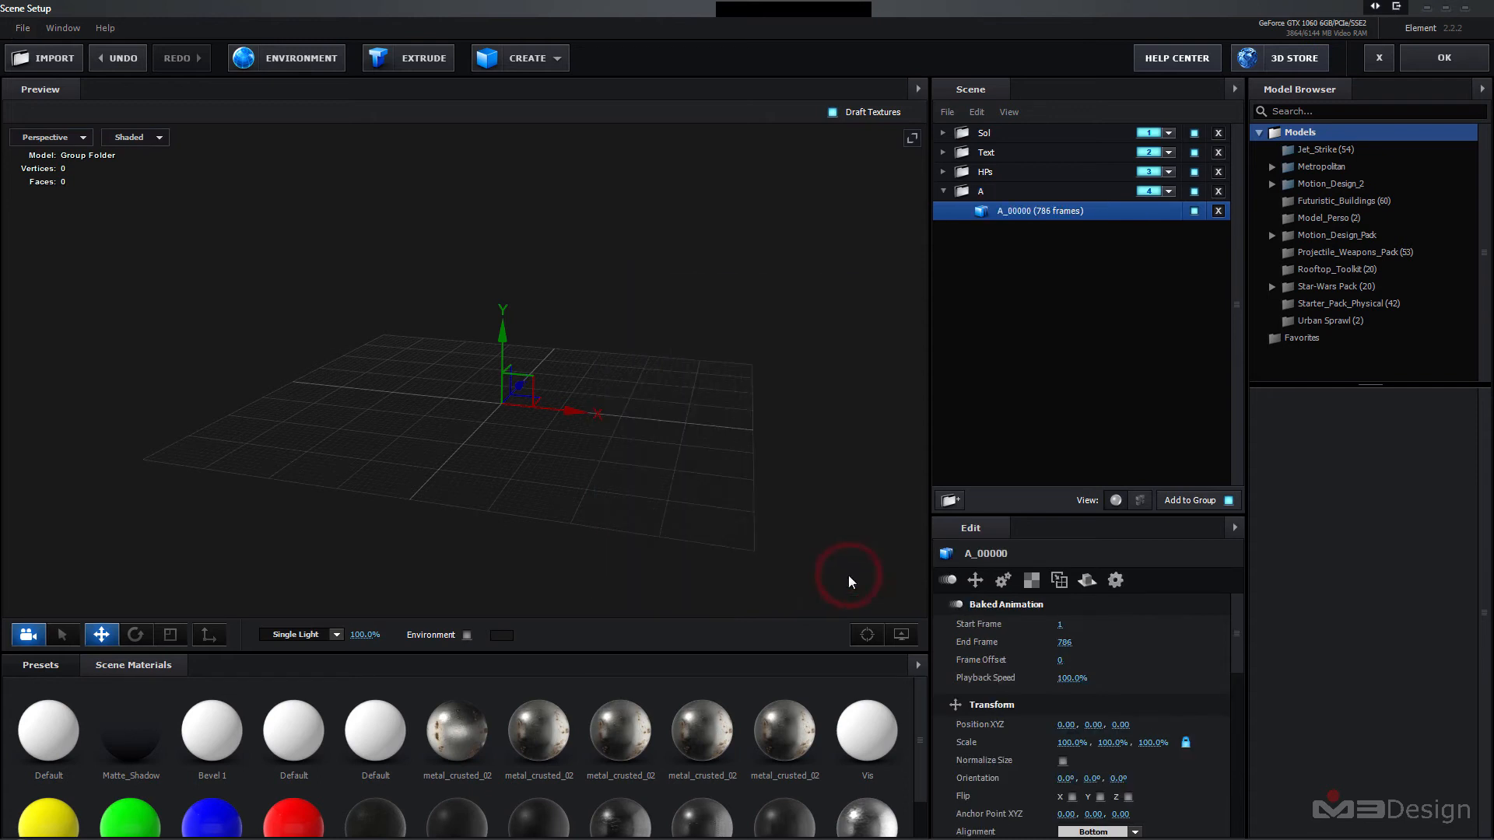
# - Inspect the imported character up close, accept the scene setup, and collapse the Element layer's properties
pyautogui.scroll(4, 508, 379)
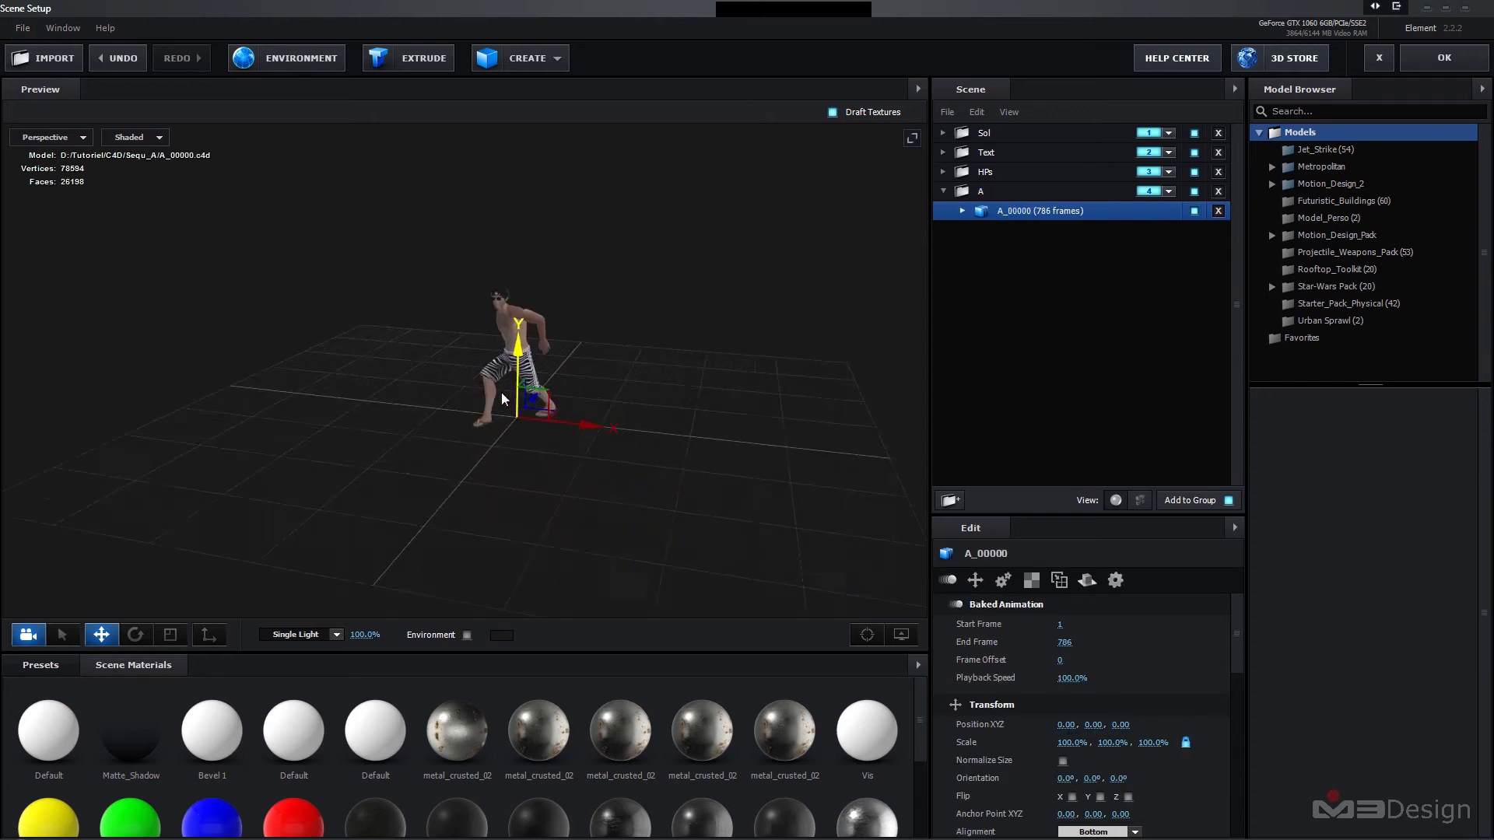
pyautogui.scroll(2, 559, 349)
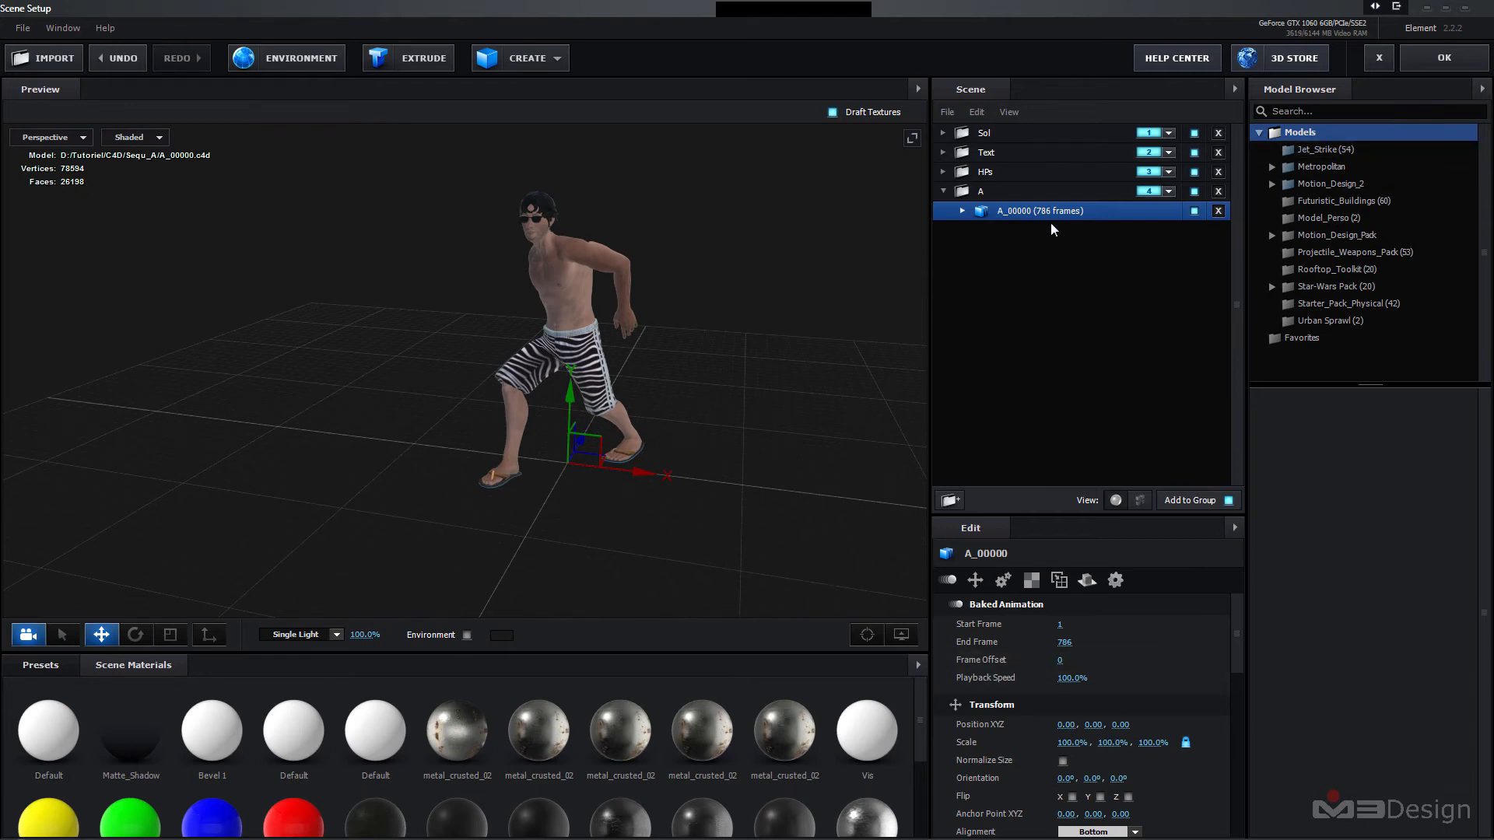
pyautogui.click(1440, 59)
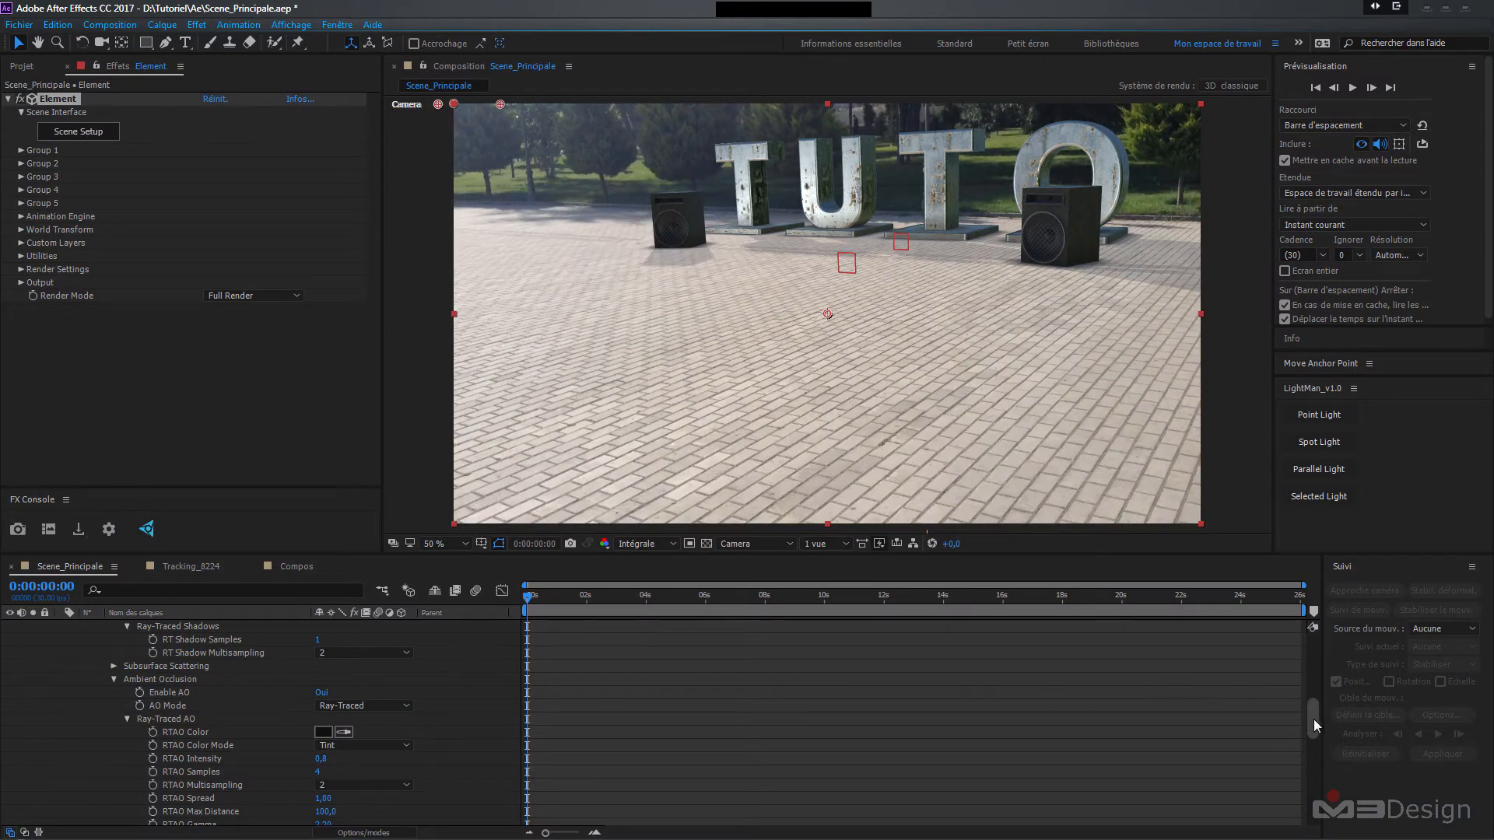
pyautogui.moveTo(1313, 719); pyautogui.dragTo(1305, 626)
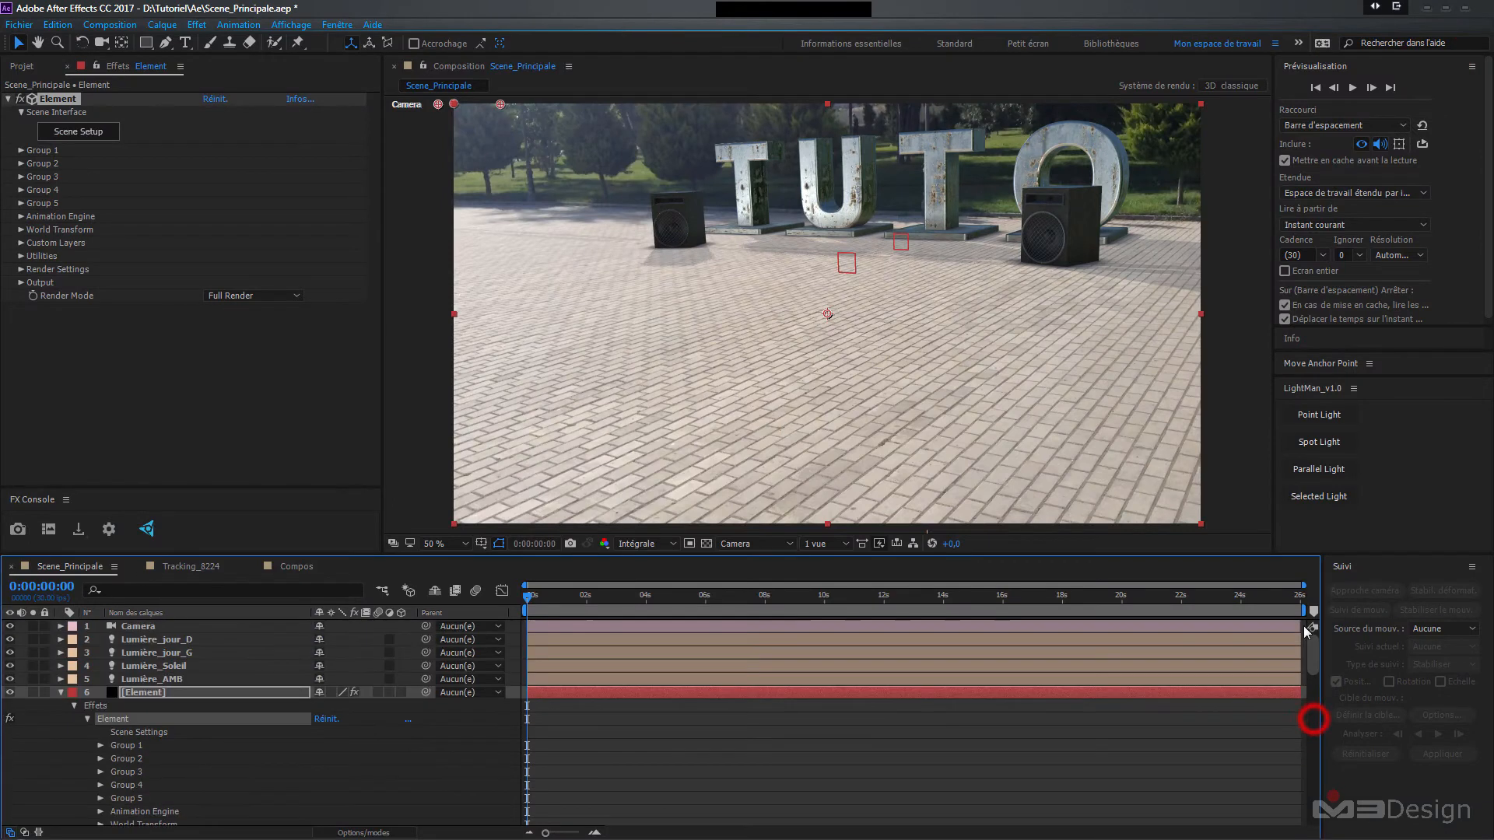
pyautogui.click(62, 694)
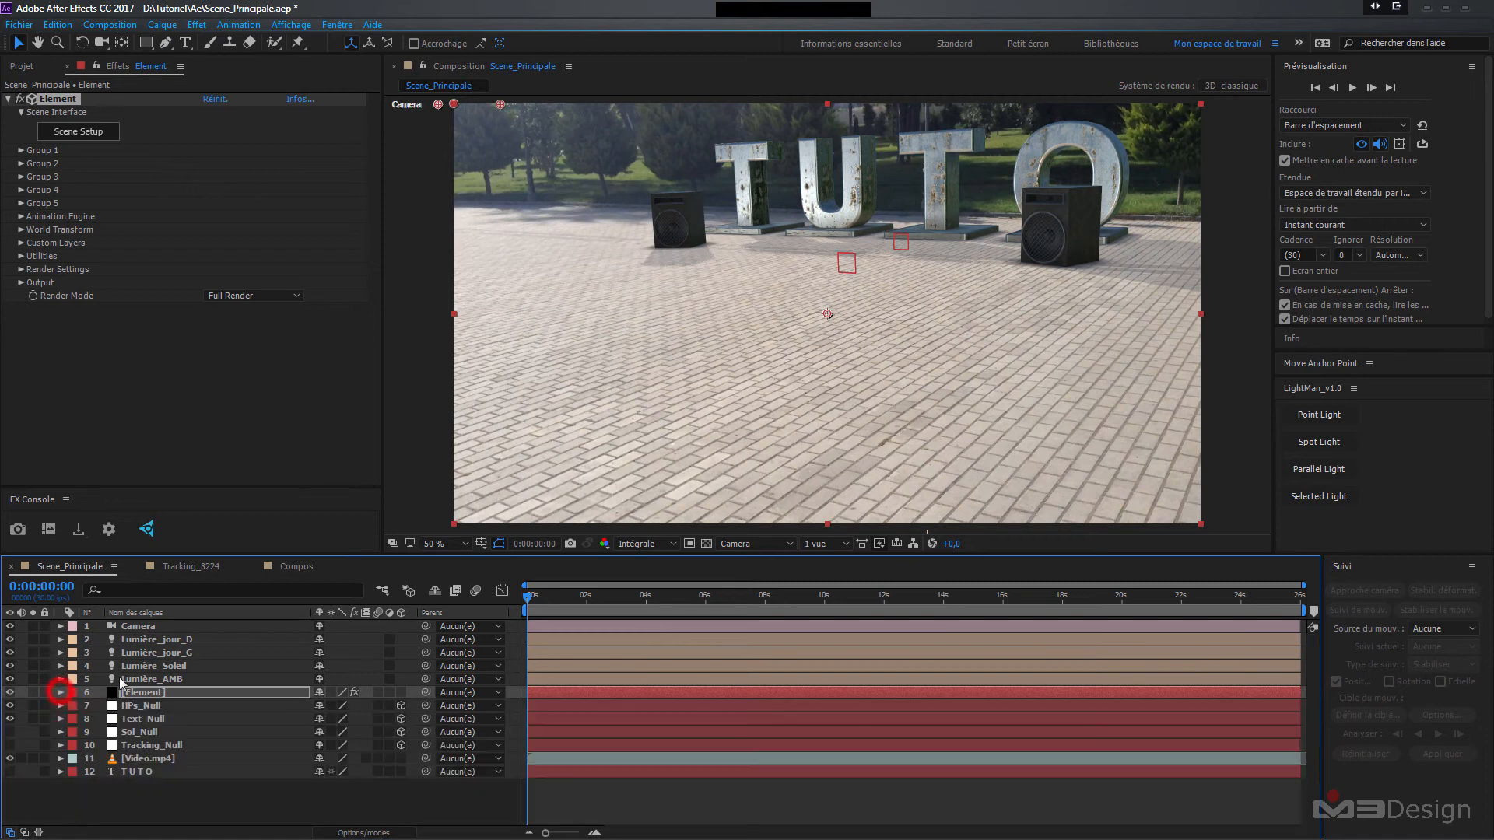
# - Create a group null for Group 4 in the Element effect
pyautogui.click(21, 191)
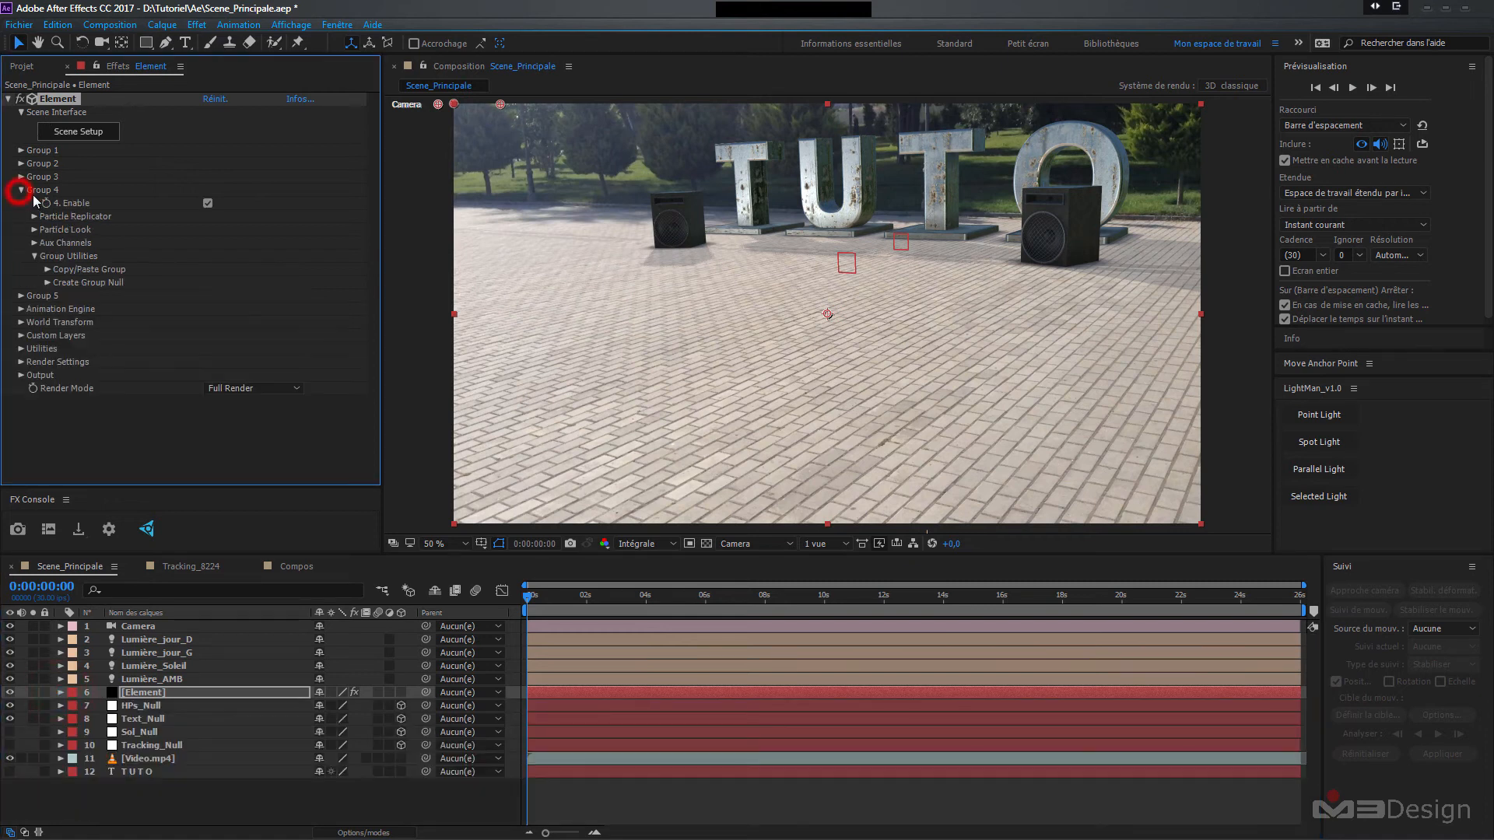
pyautogui.click(47, 282)
pyautogui.click(87, 302)
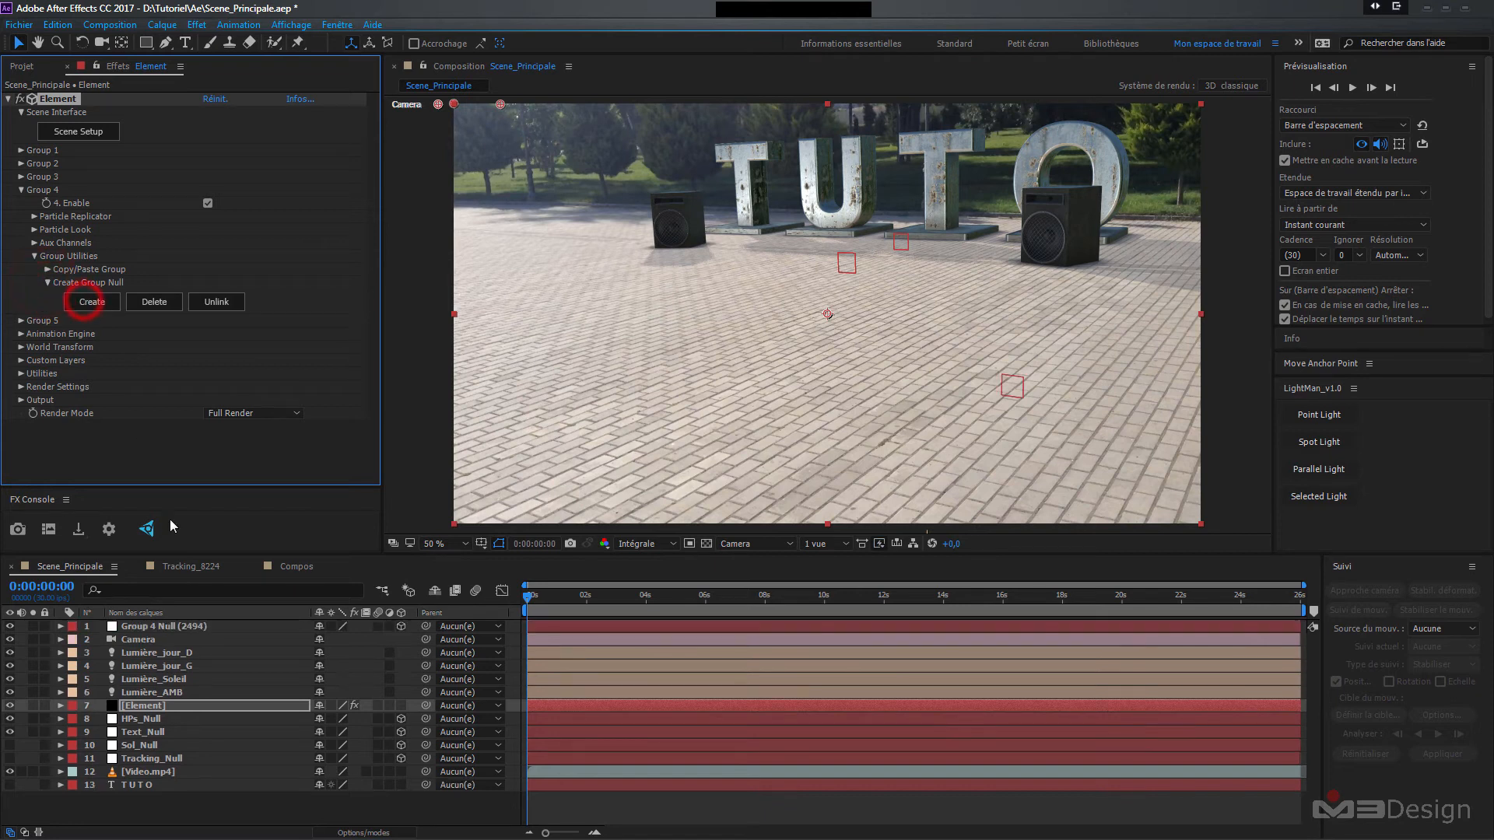
# - Rename the new Group 4 null as Perso_A_Null and place it directly below the Element layer
pyautogui.rightClick(176, 627)
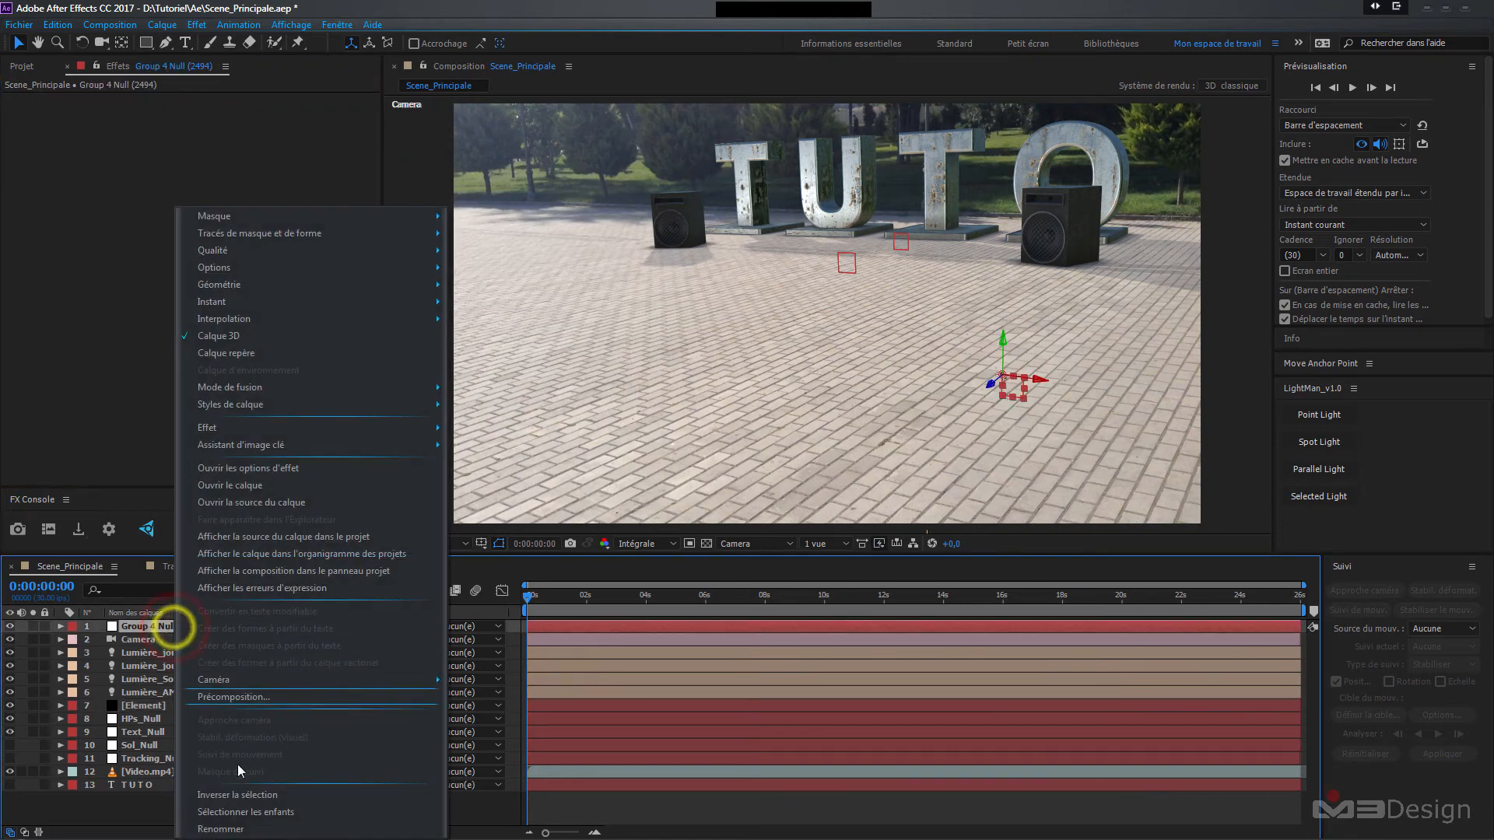
pyautogui.click(233, 829)
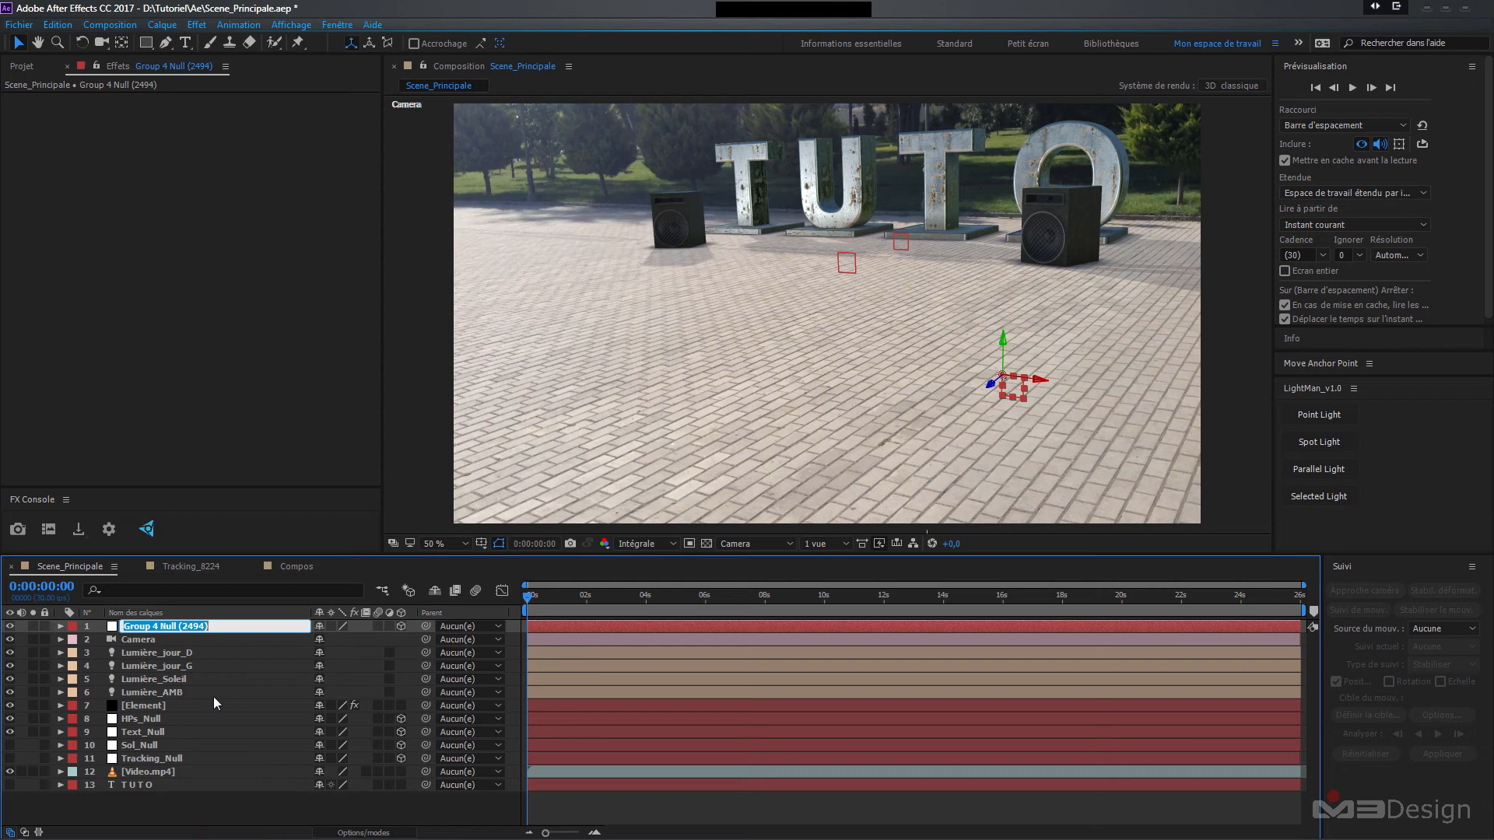
pyautogui.write('A_Null')
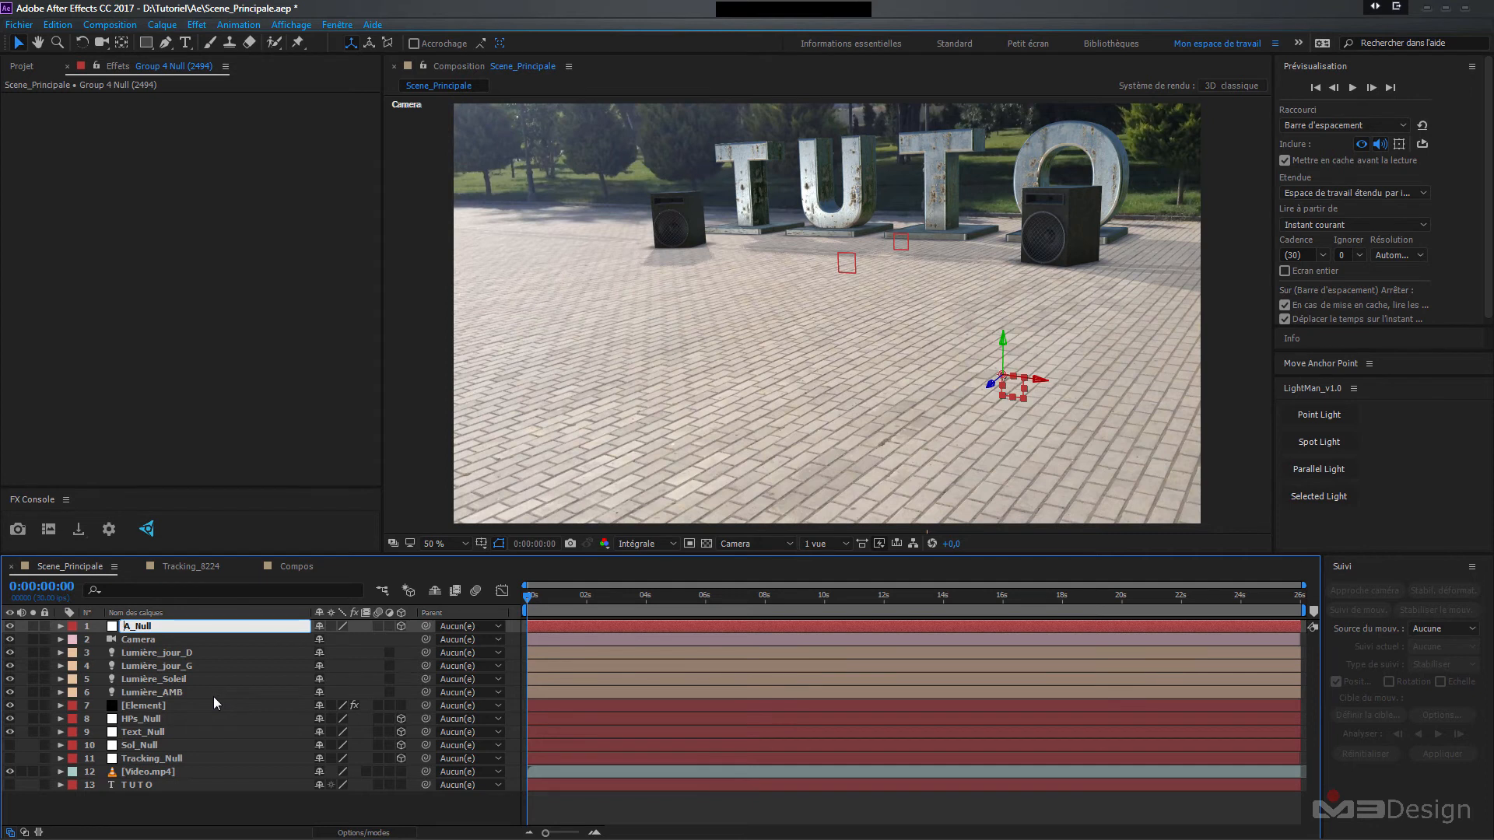
pyautogui.write('Perso_')
pyautogui.press('Return')
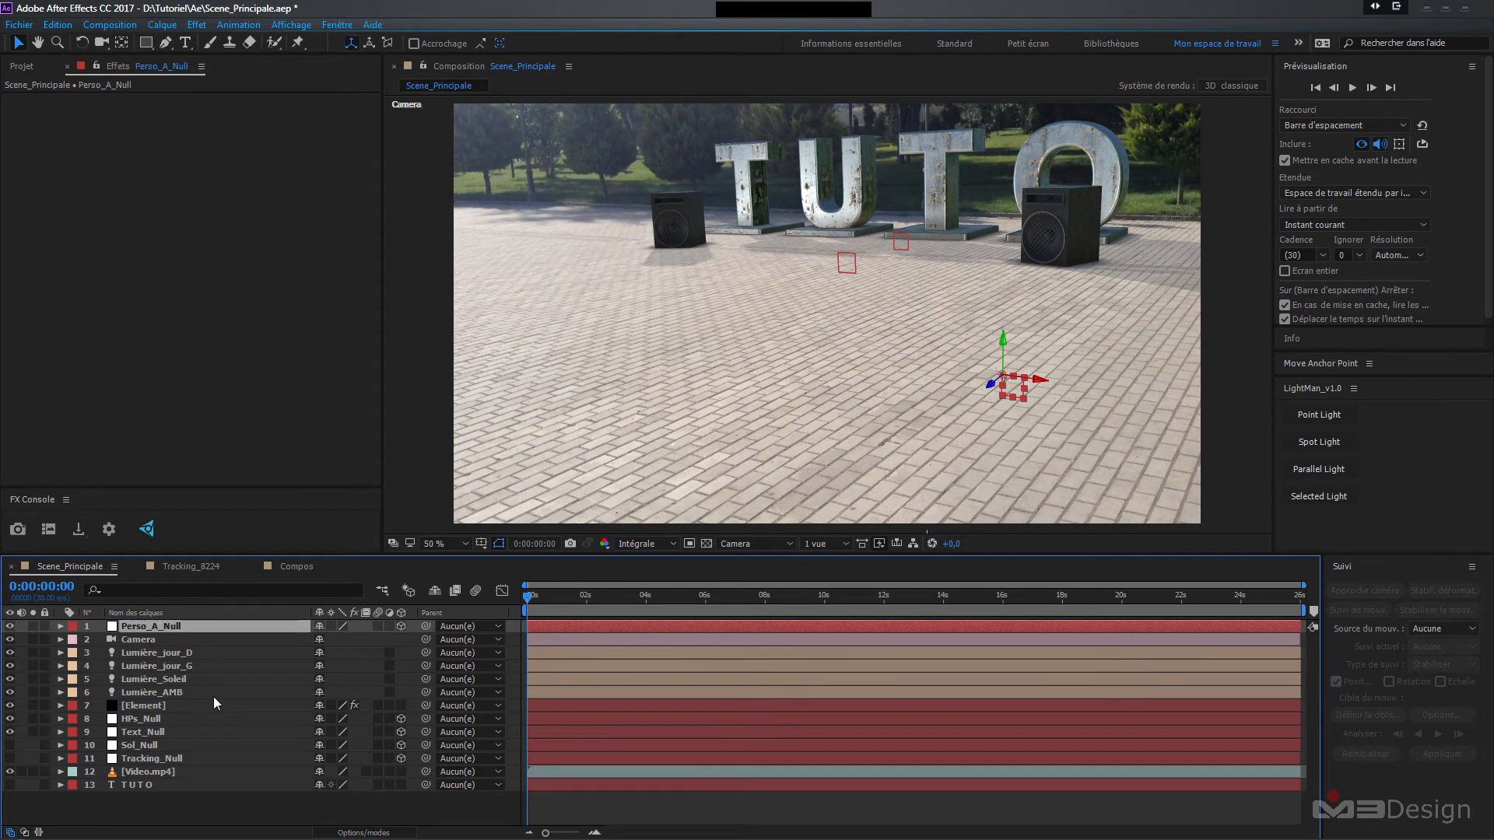
pyautogui.moveTo(153, 634); pyautogui.dragTo(156, 715)
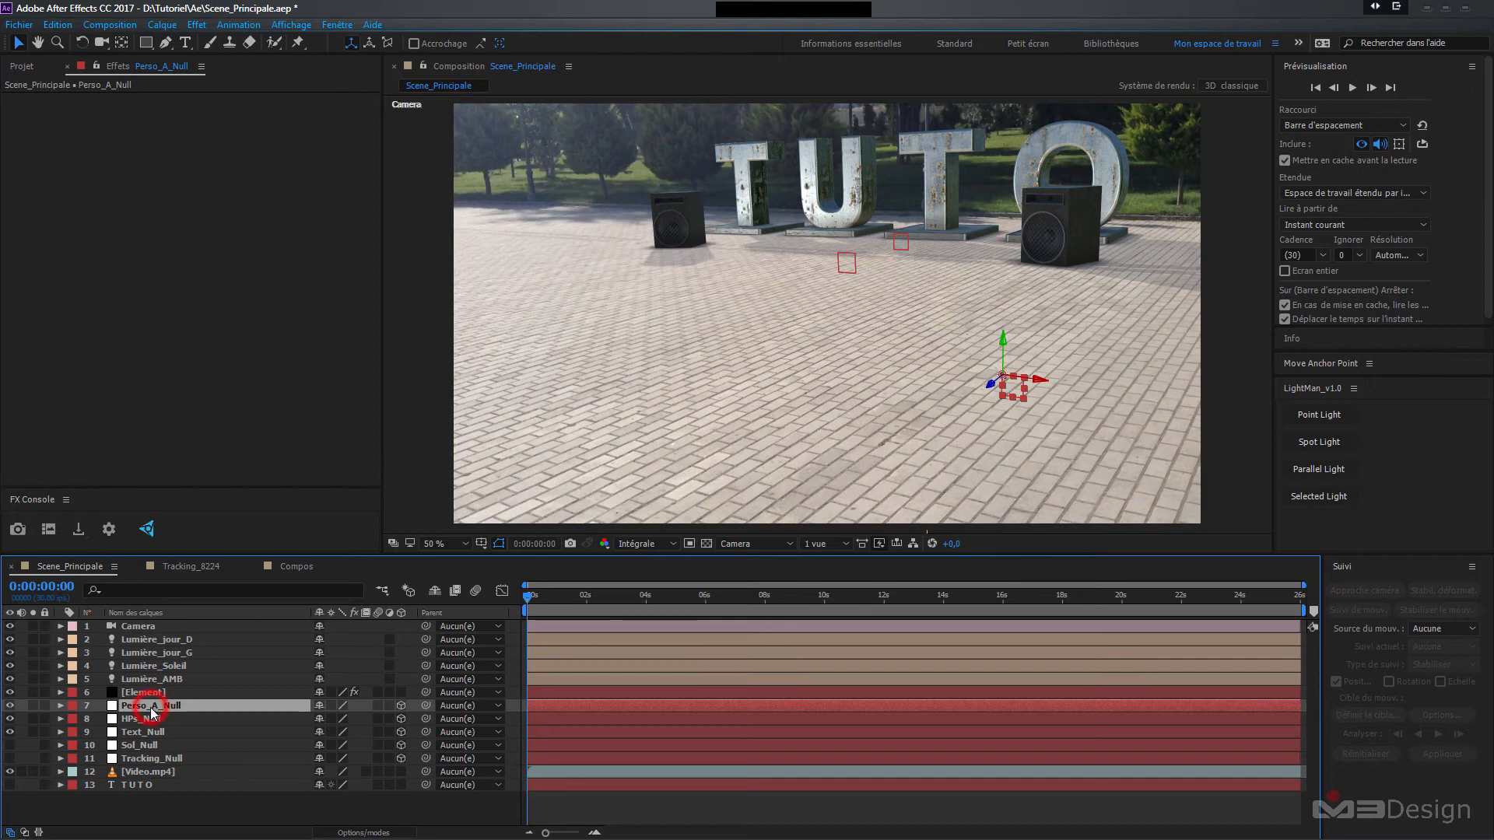
# - Copy Tracking_Null's position to Perso_A_Null, and move it along its Z axis to about -419.5
pyautogui.press('p')
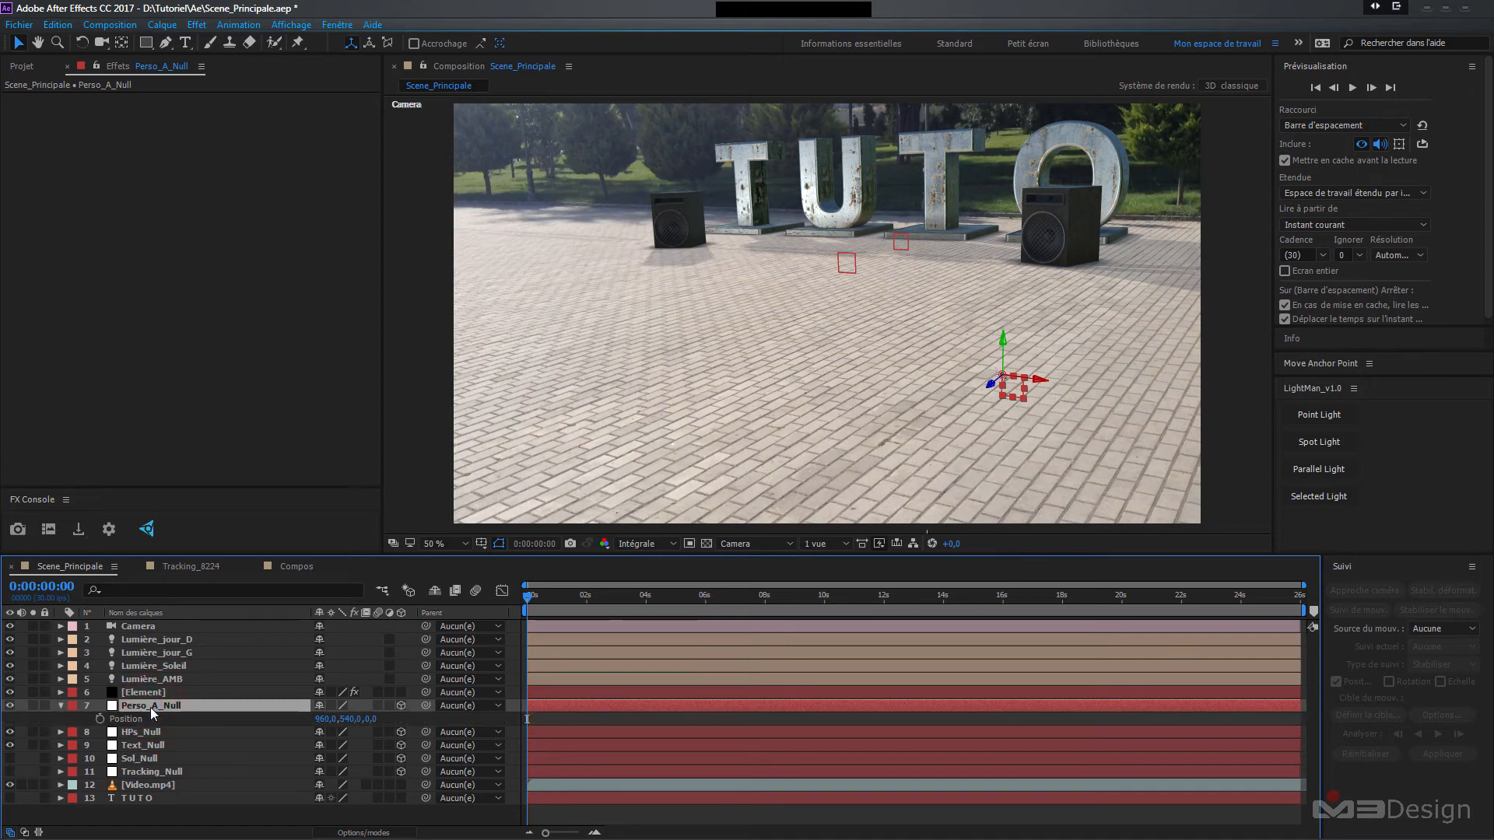
pyautogui.click(149, 771)
pyautogui.press('p')
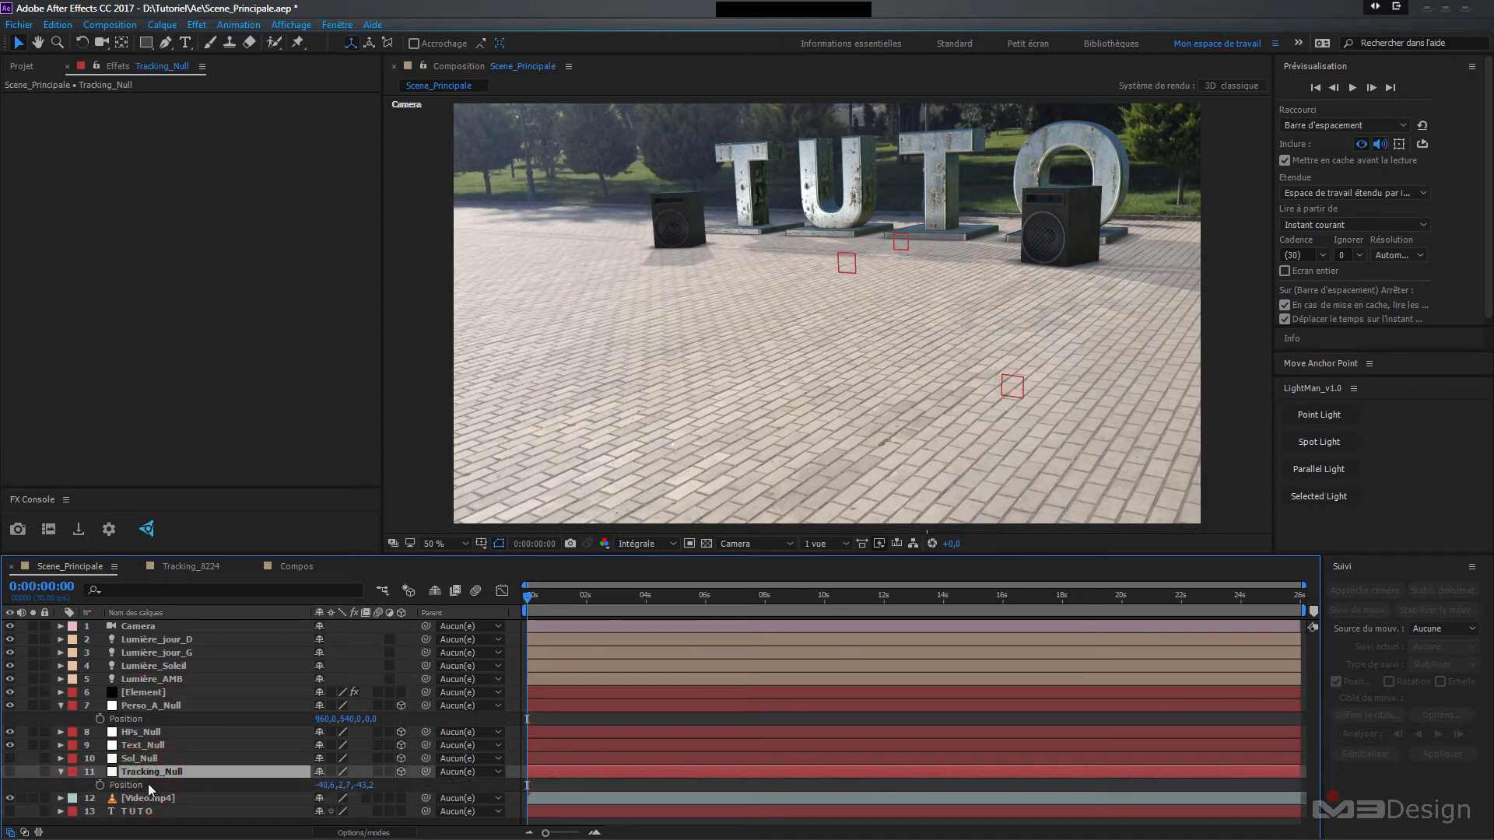
pyautogui.click(133, 786)
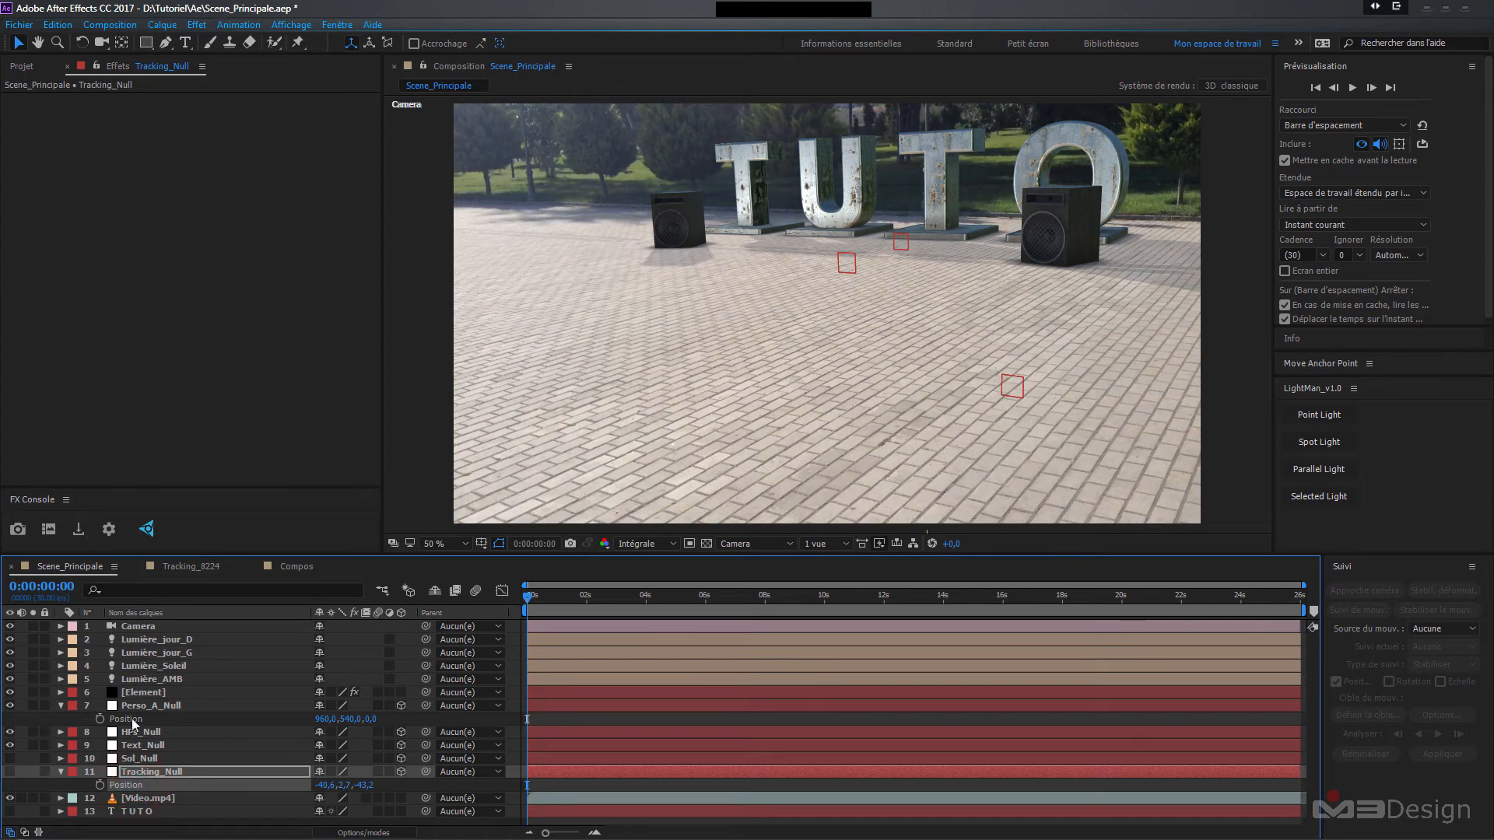
pyautogui.click(132, 720)
pyautogui.hotkey('ctrl', 'v')
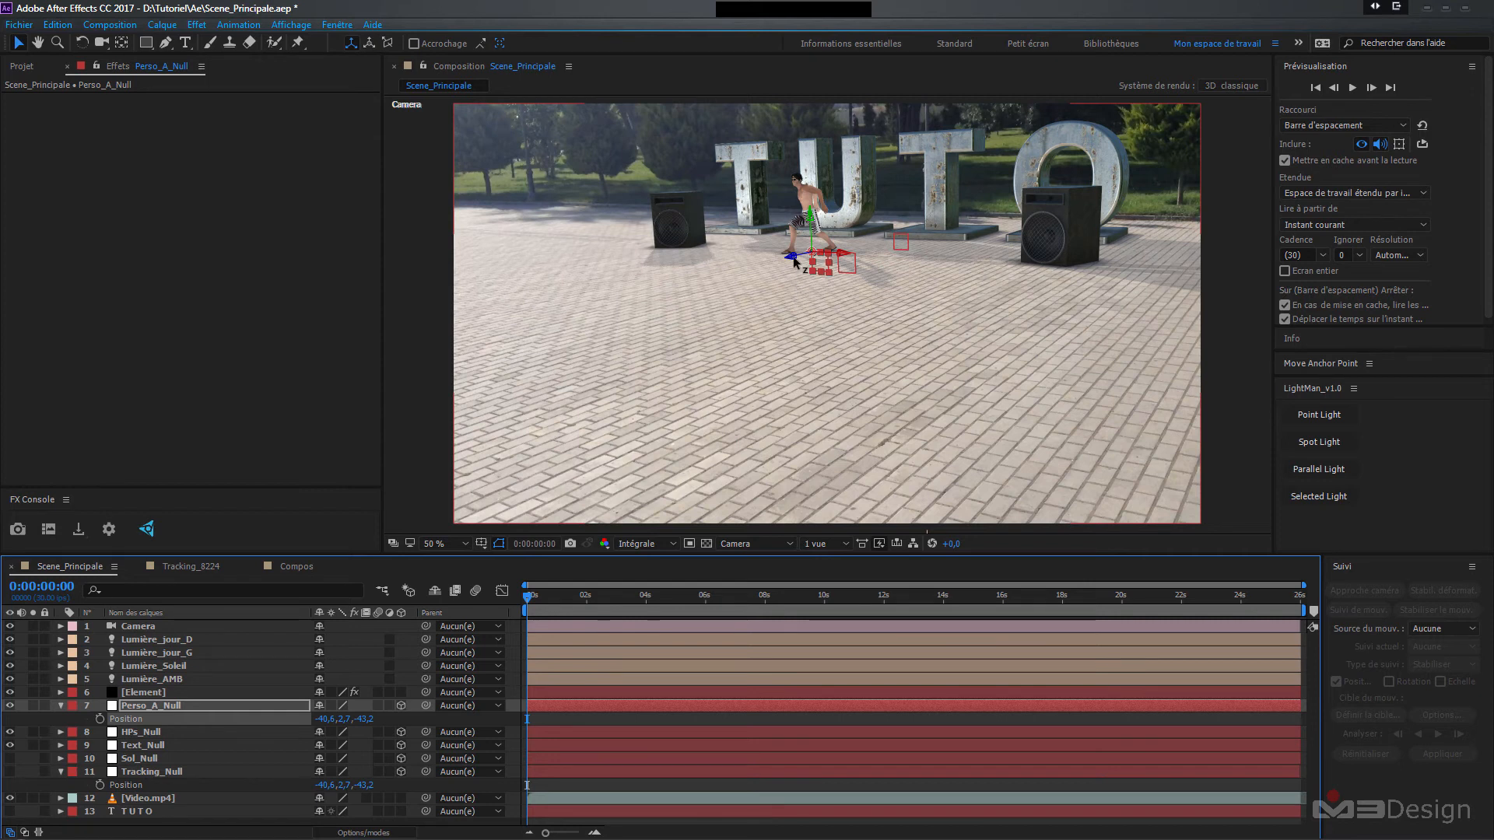
pyautogui.moveTo(792, 259); pyautogui.dragTo(666, 364)
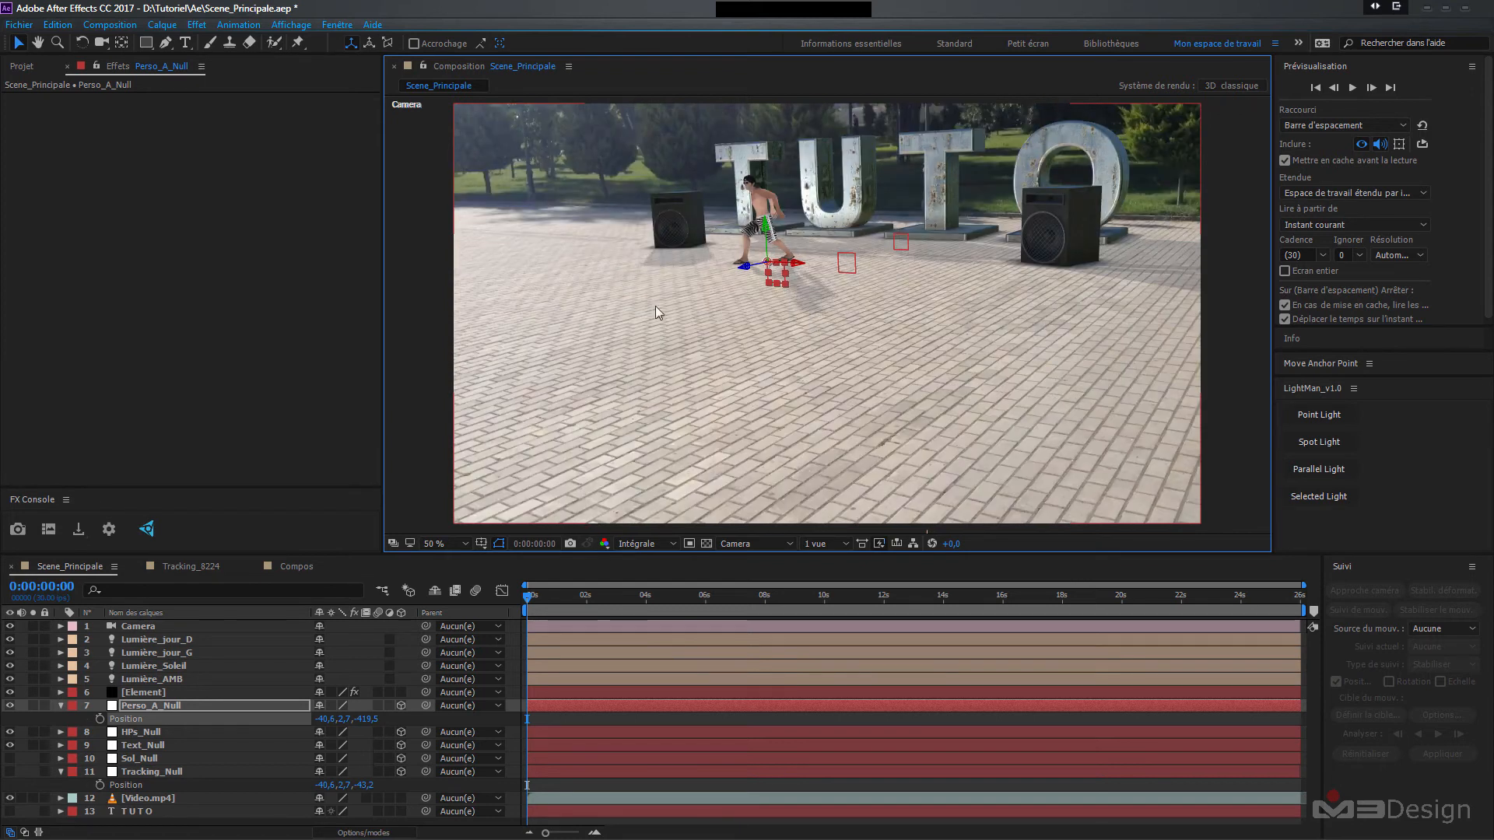
# - Set Group 4's particle size to 15 in the Element effect to enlarge the character
pyautogui.click(143, 693)
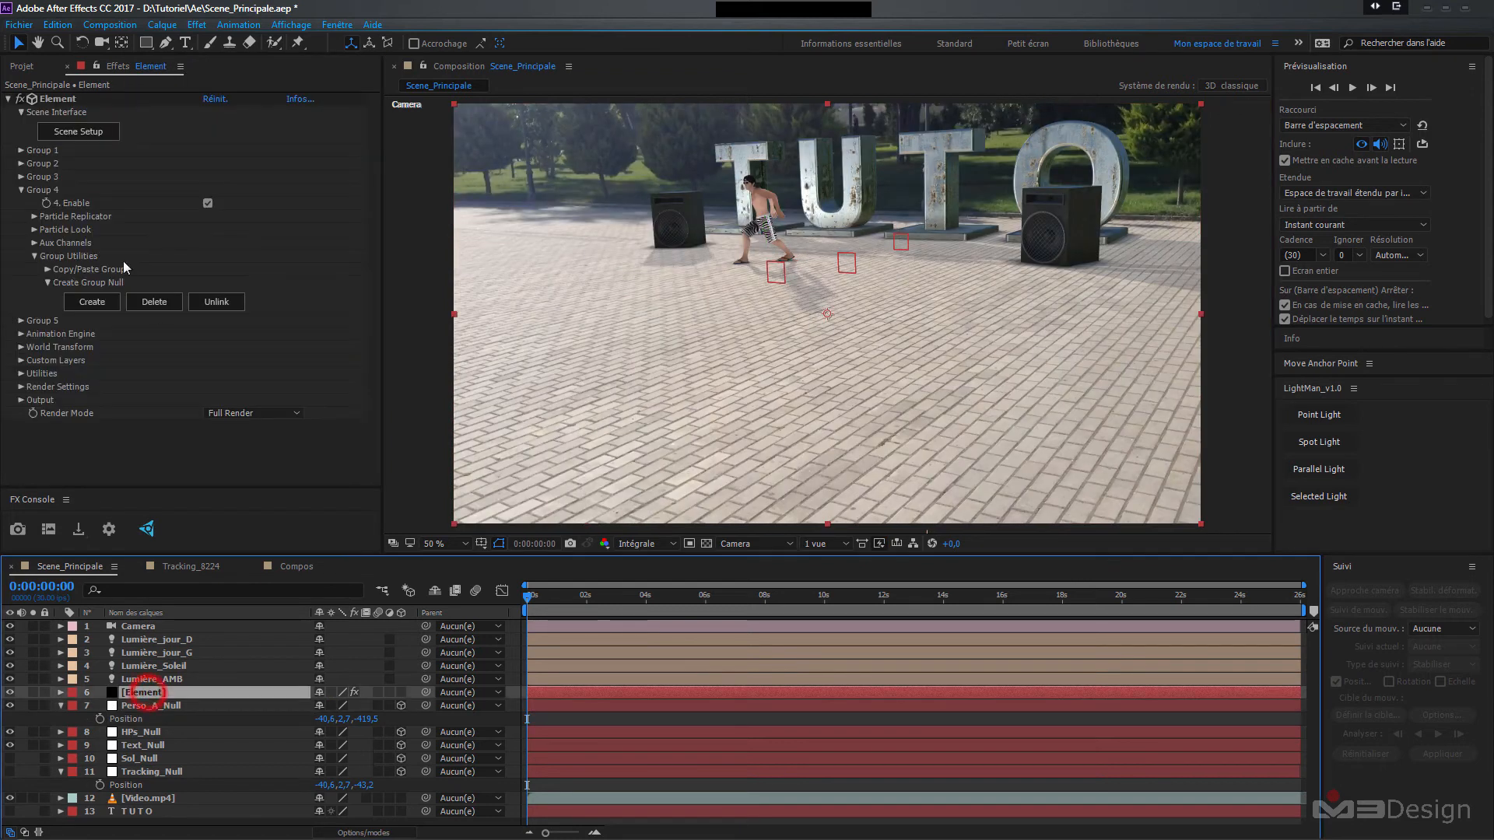
pyautogui.click(33, 229)
pyautogui.moveTo(221, 248); pyautogui.dragTo(254, 245)
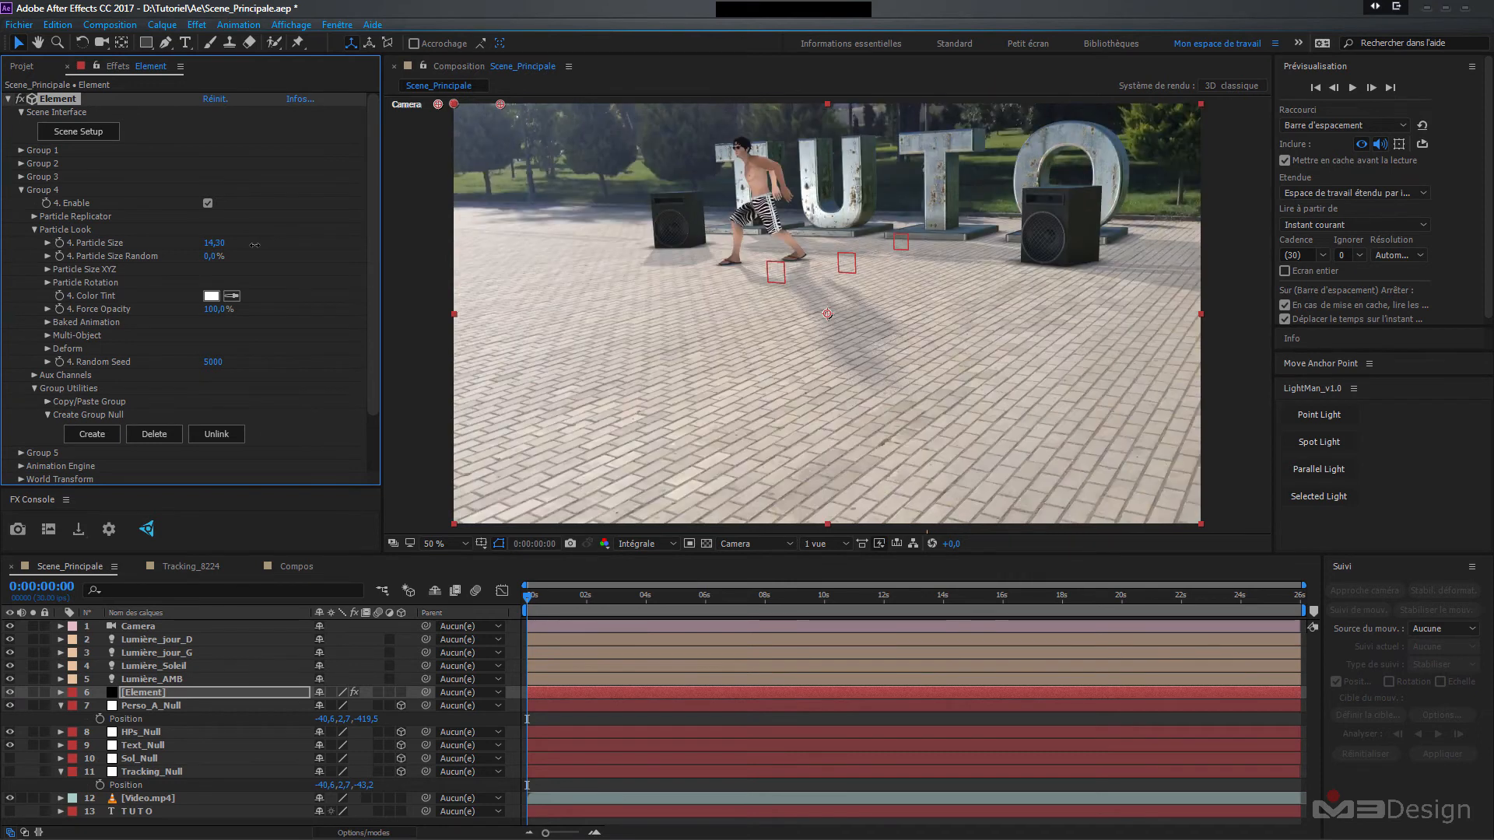
pyautogui.click(221, 243)
pyautogui.moveTo(221, 243); pyautogui.dragTo(230, 244)
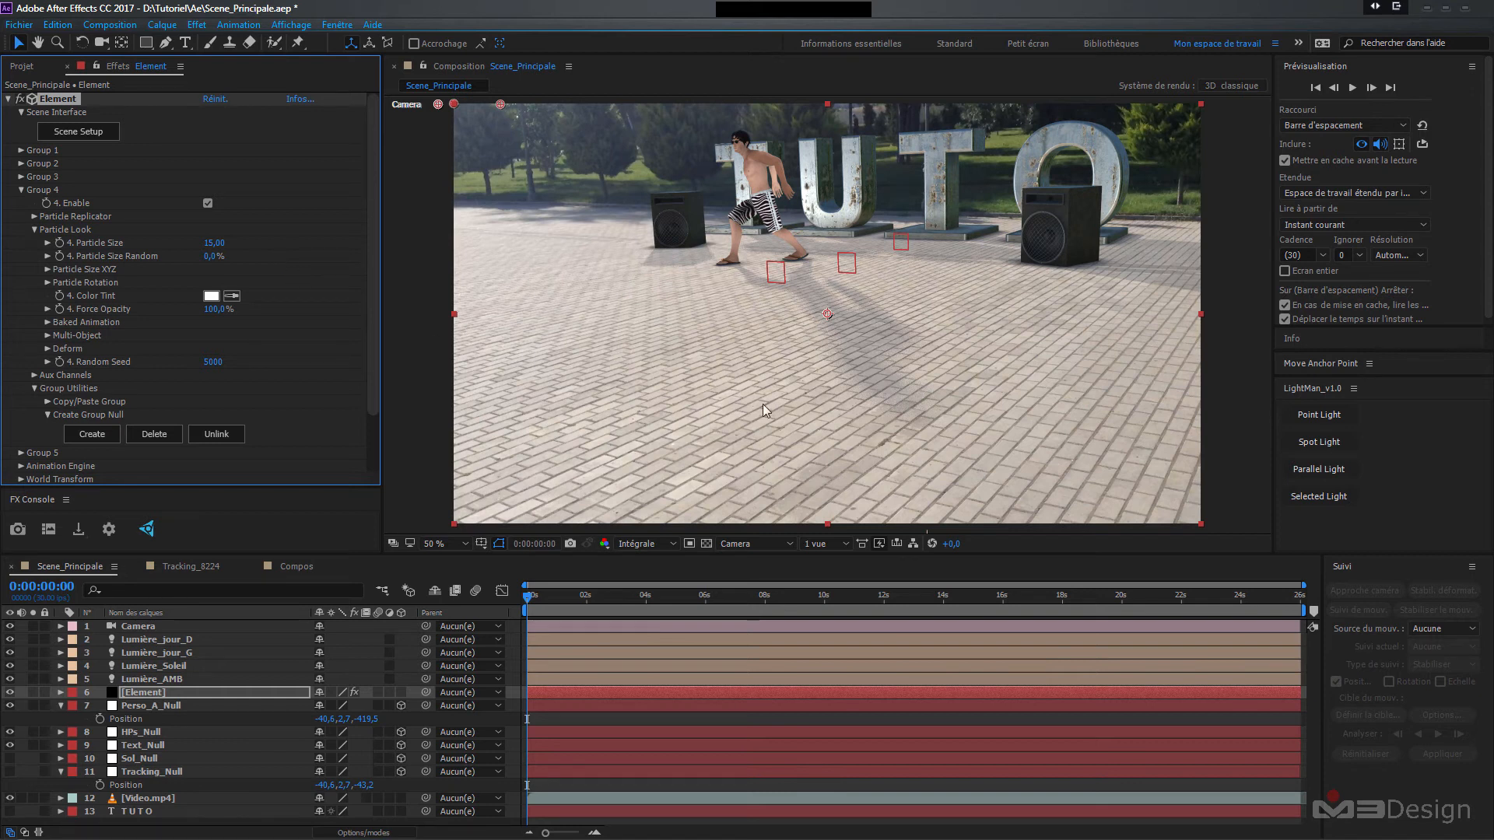
# - Go to 0:00:09:07 in the composition and collapse Perso_A_Null's properties
pyautogui.moveTo(530, 605); pyautogui.dragTo(804, 601)
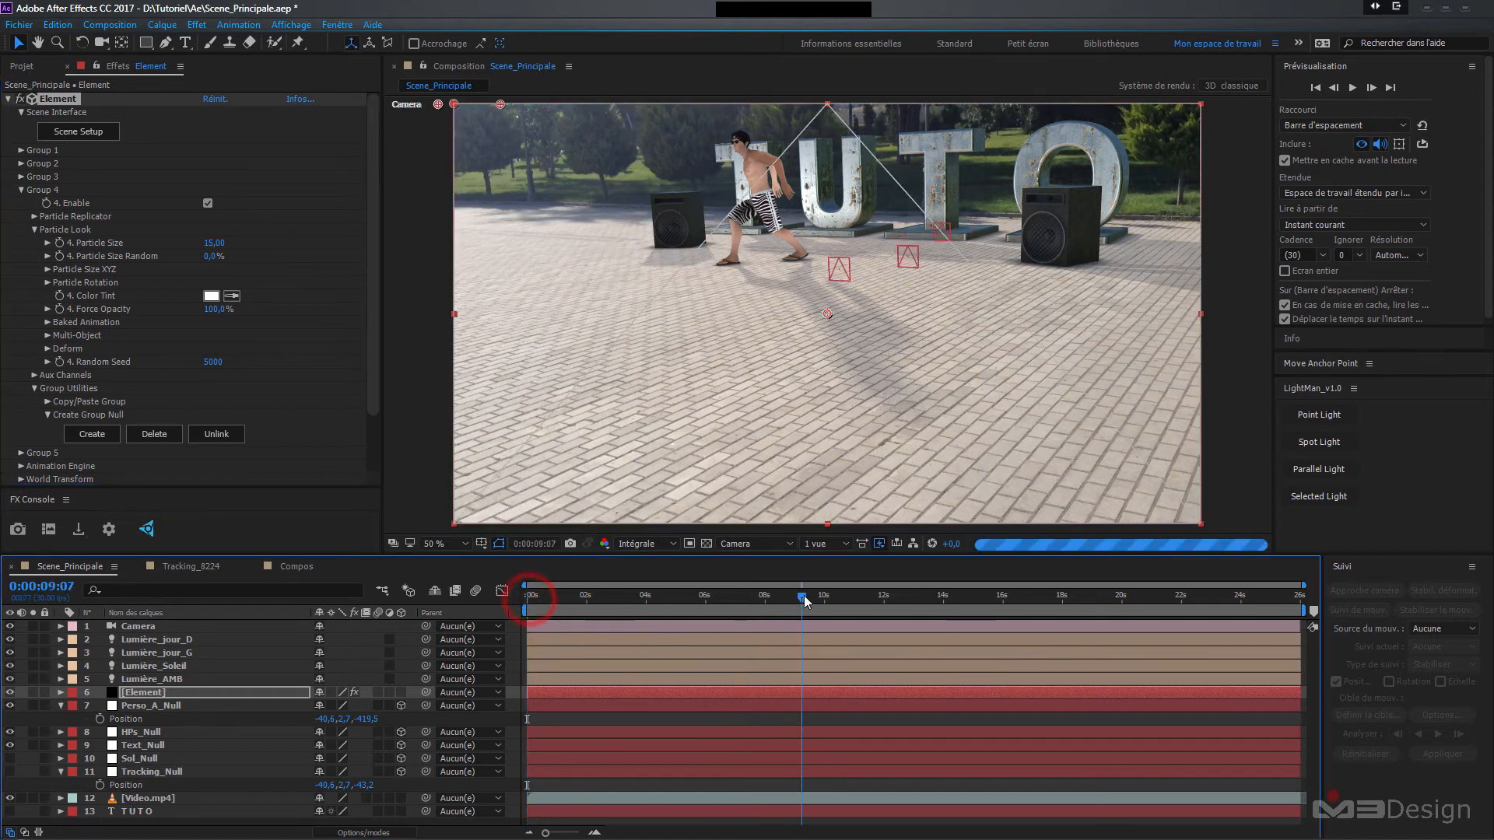
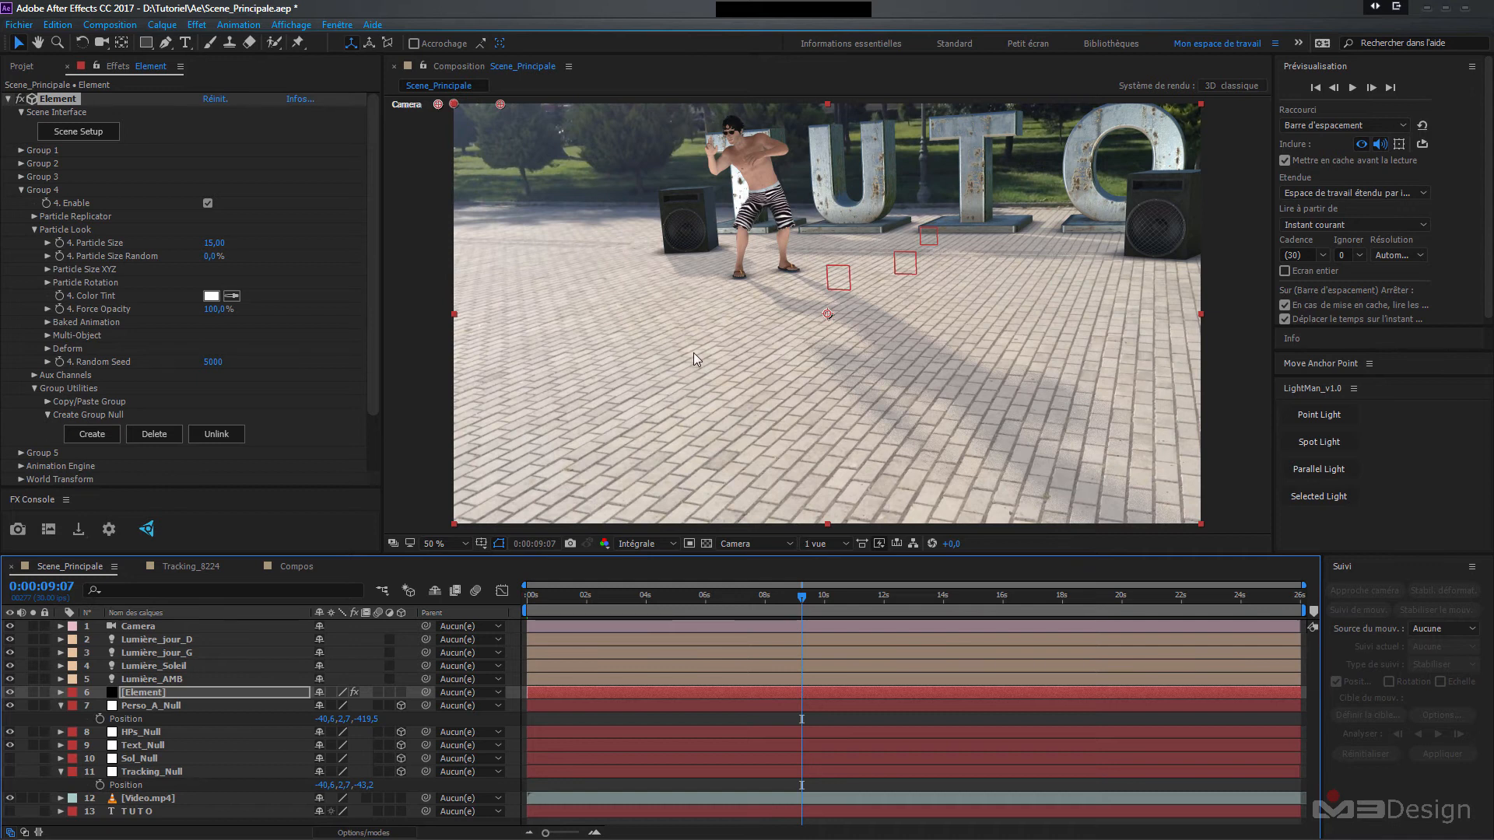
pyautogui.click(60, 705)
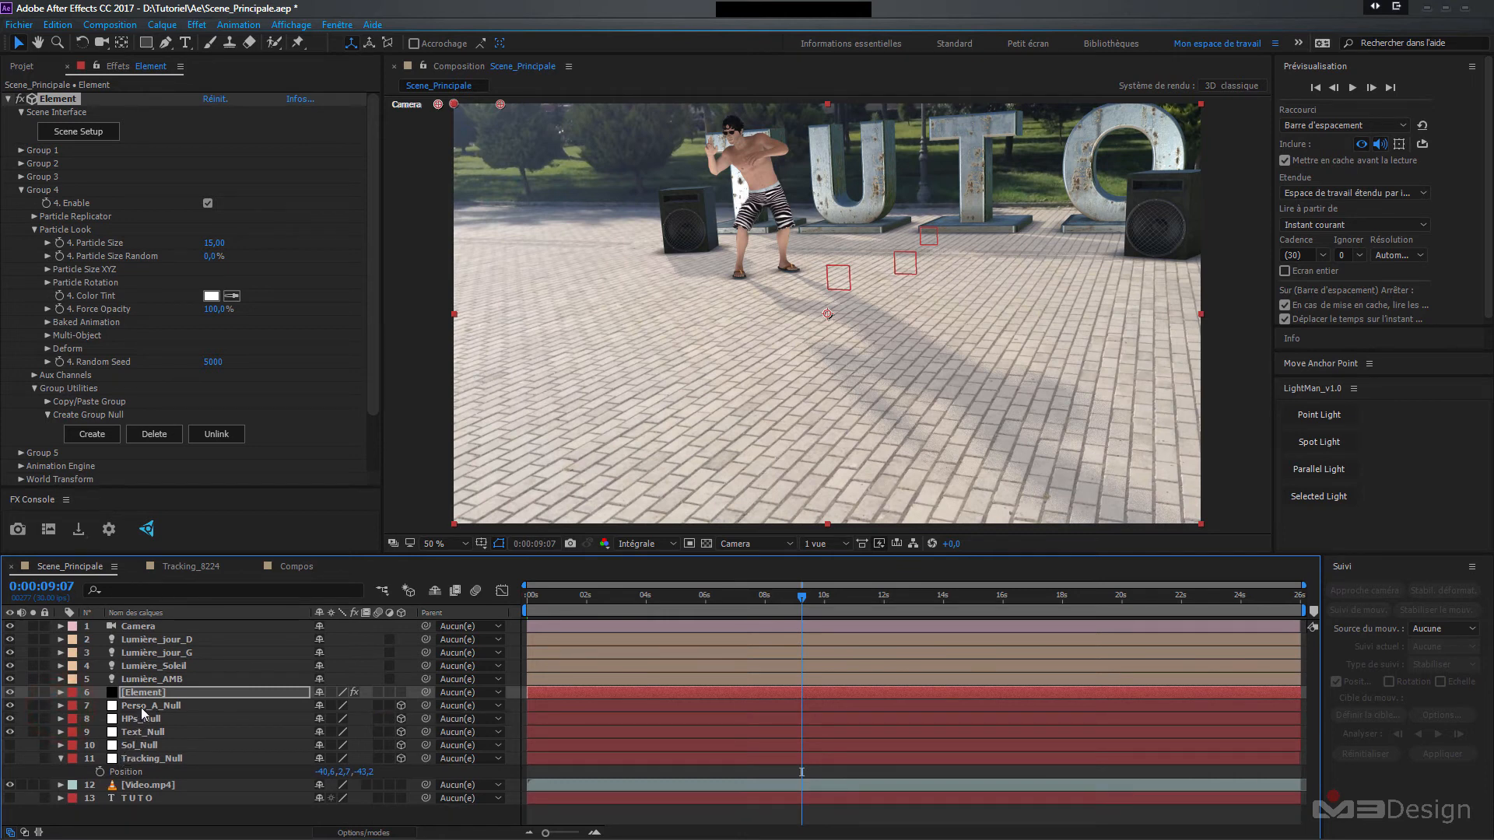
pyautogui.click(141, 707)
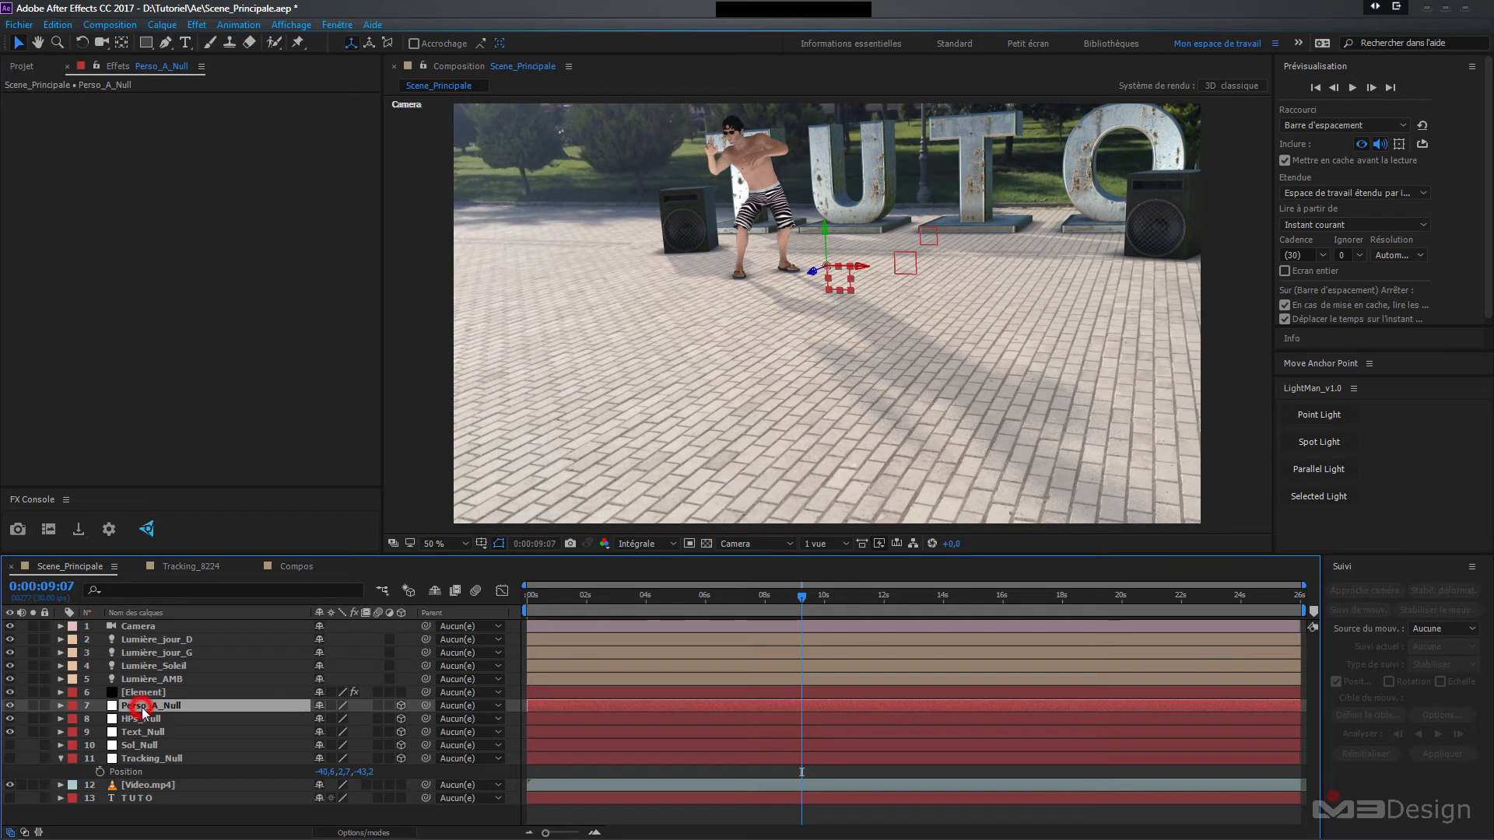
pyautogui.click(811, 269)
pyautogui.moveTo(777, 302); pyautogui.dragTo(771, 306)
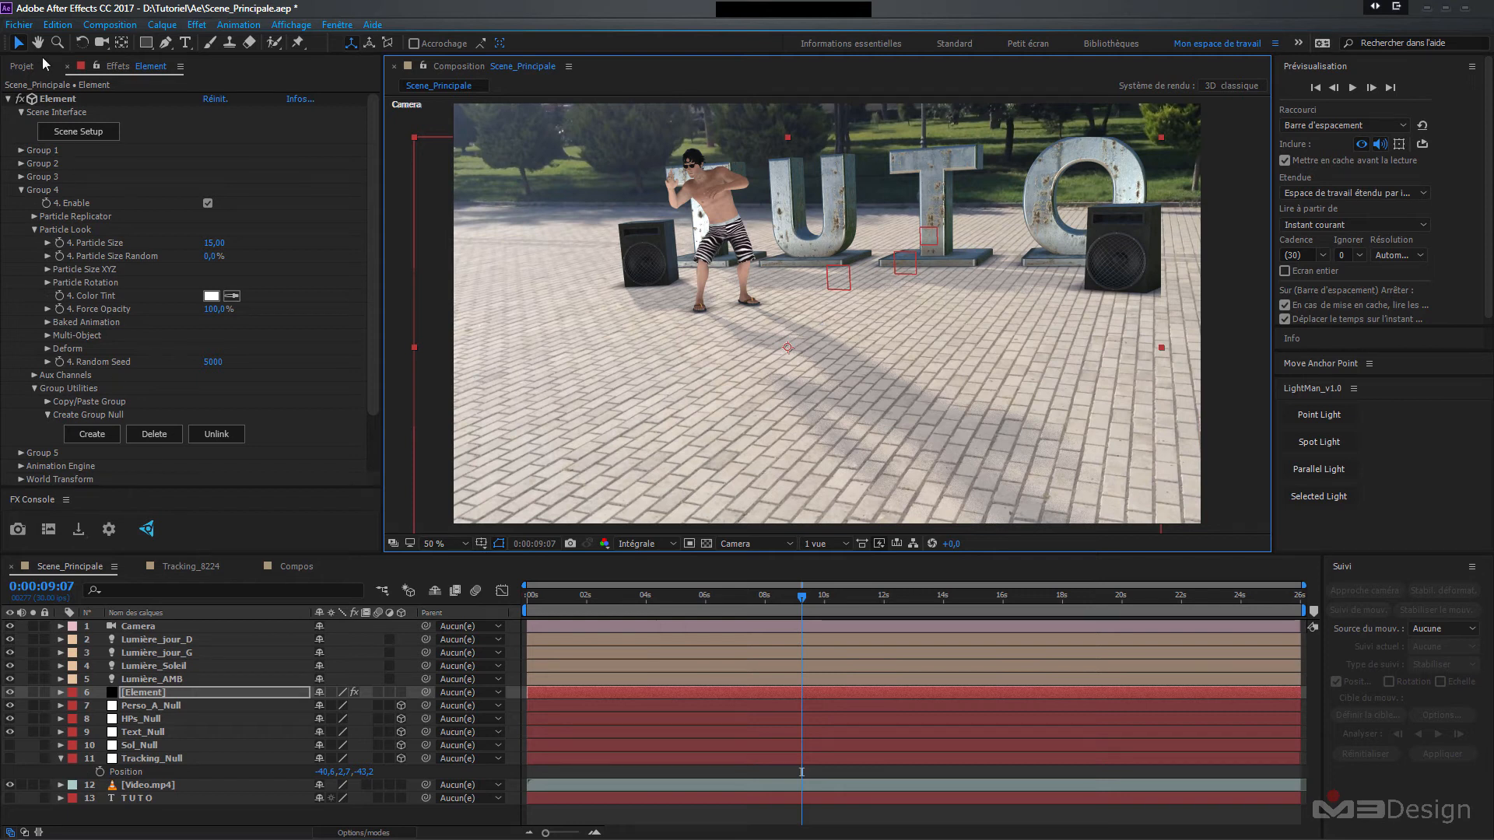
pyautogui.click(58, 25)
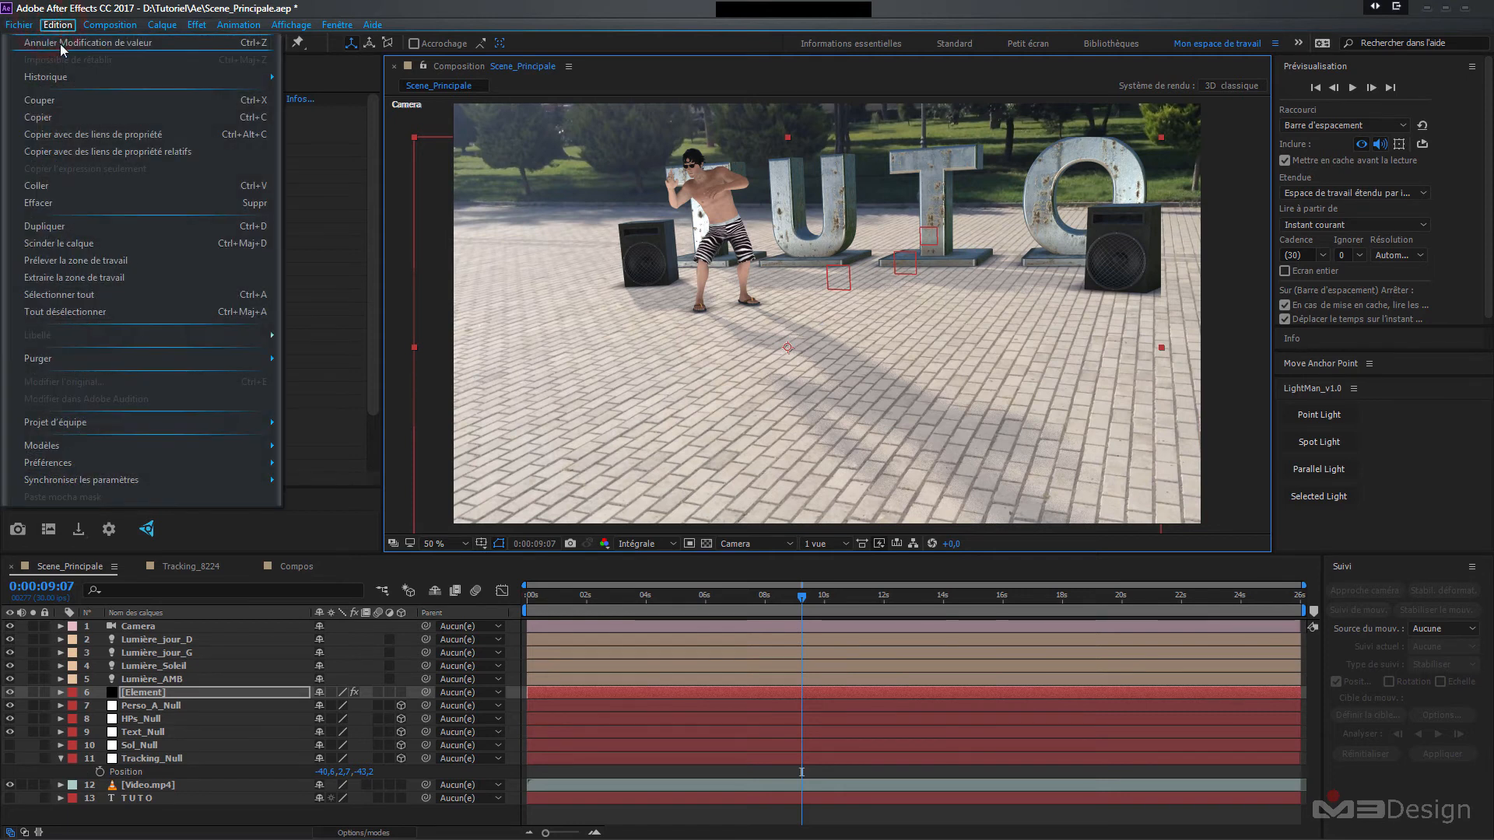
pyautogui.click(62, 45)
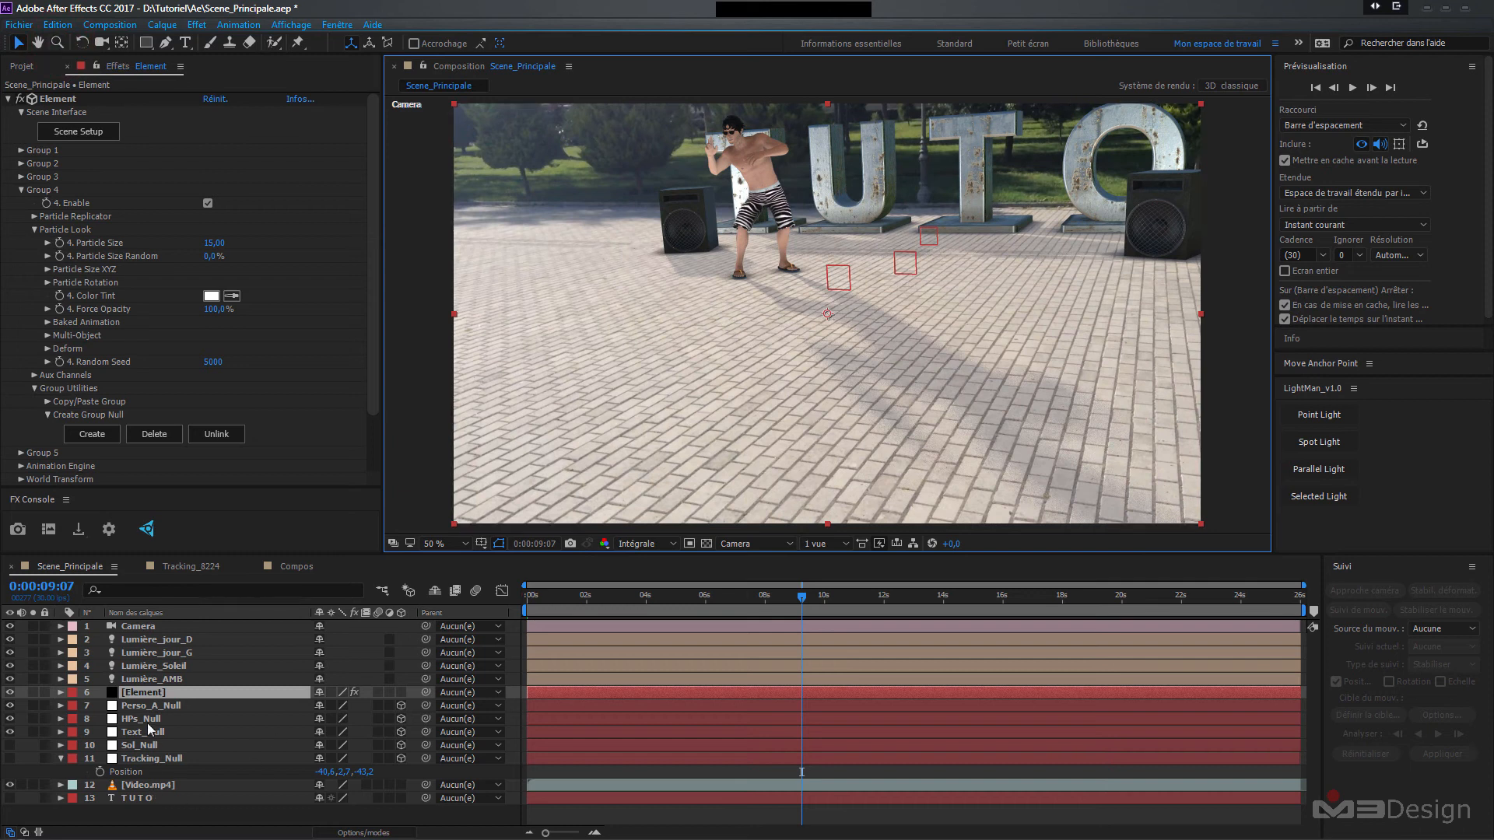
# - Bring Perso_A_Null closer to the camera along its Z axis and set Group 4's particle size to 13
pyautogui.click(153, 706)
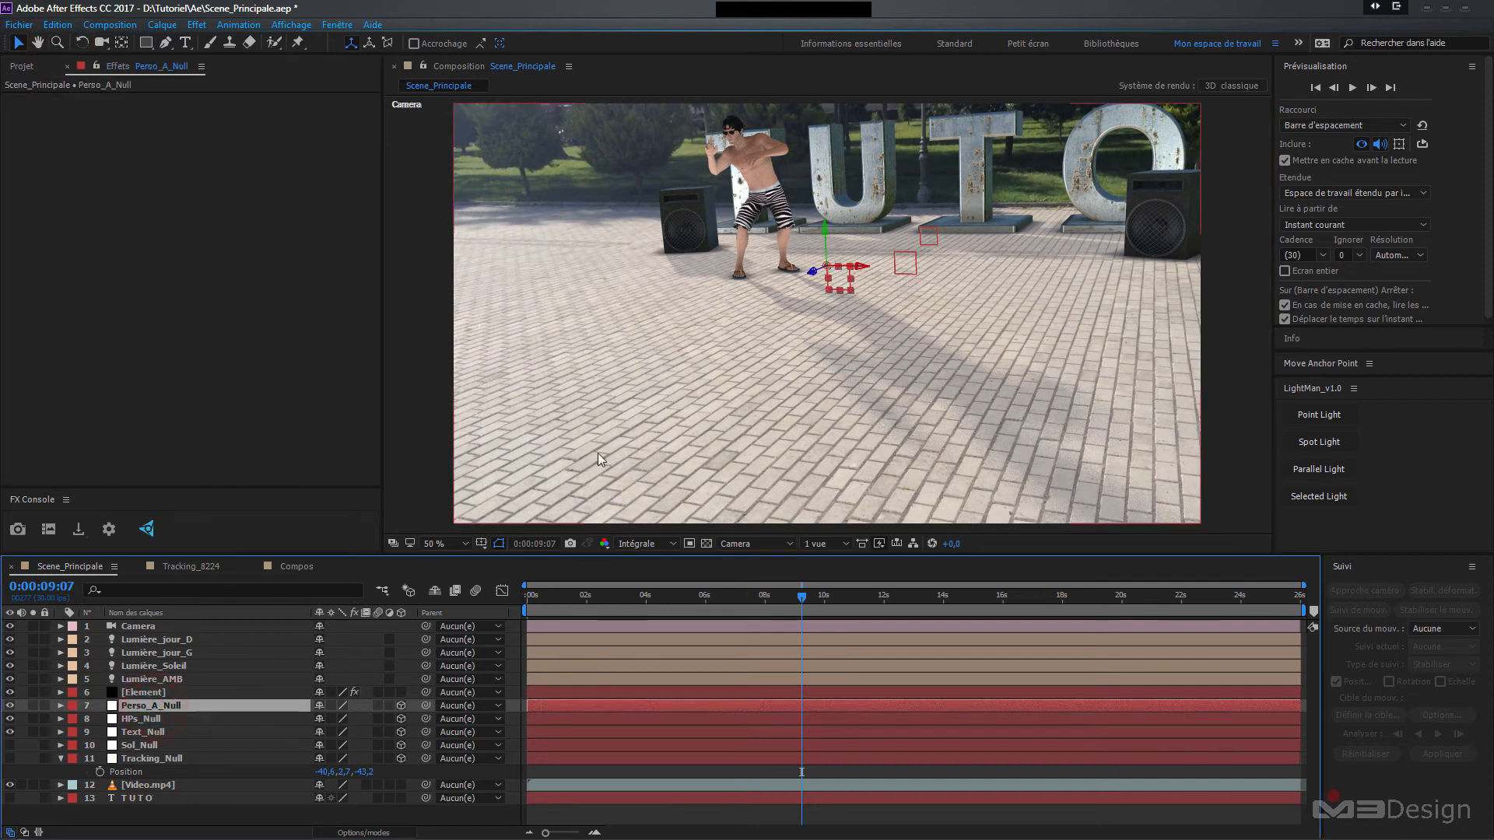
pyautogui.moveTo(813, 273); pyautogui.dragTo(736, 343)
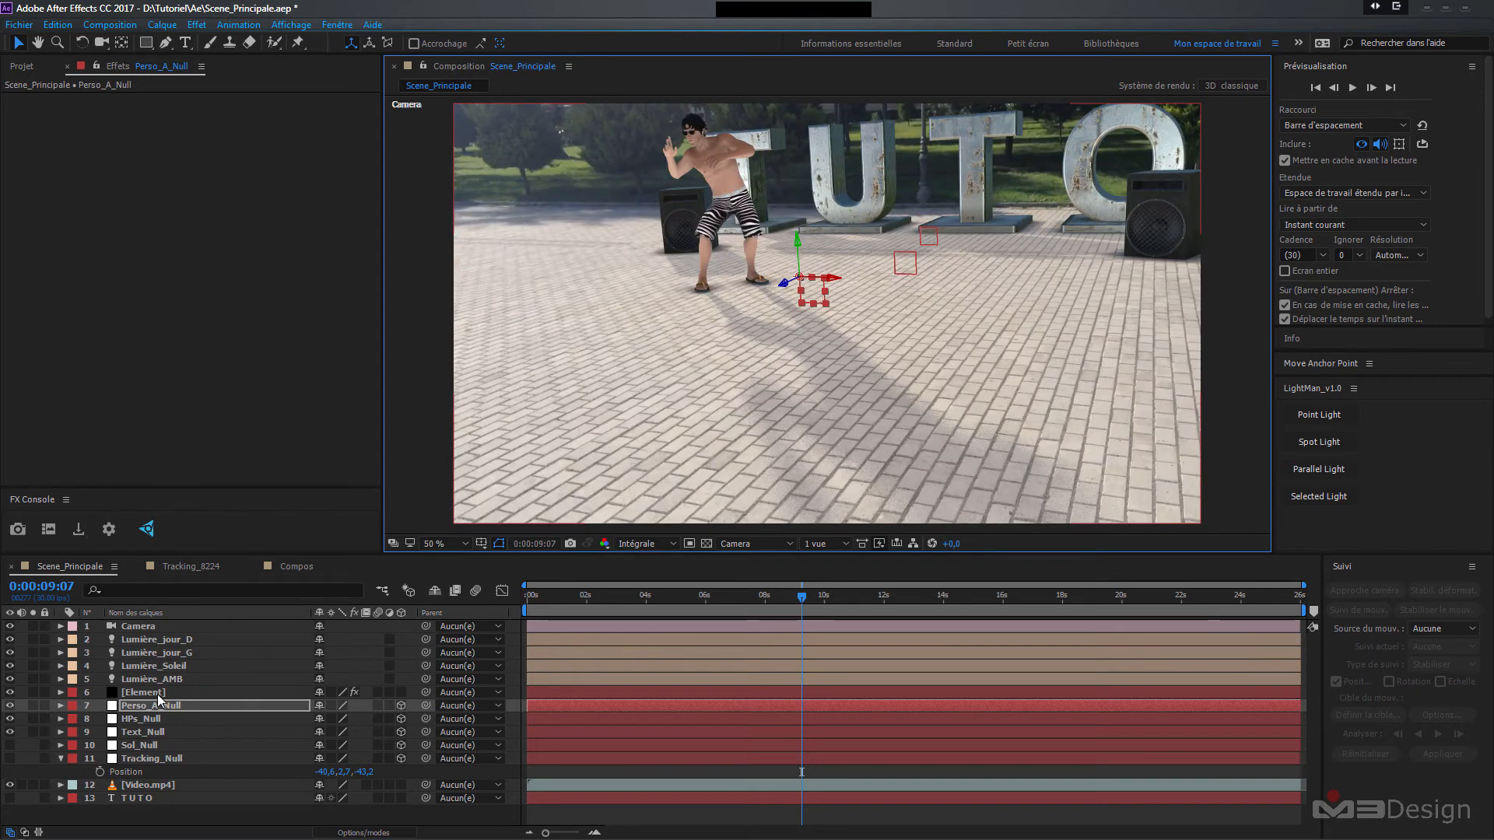
pyautogui.click(144, 692)
pyautogui.click(213, 243)
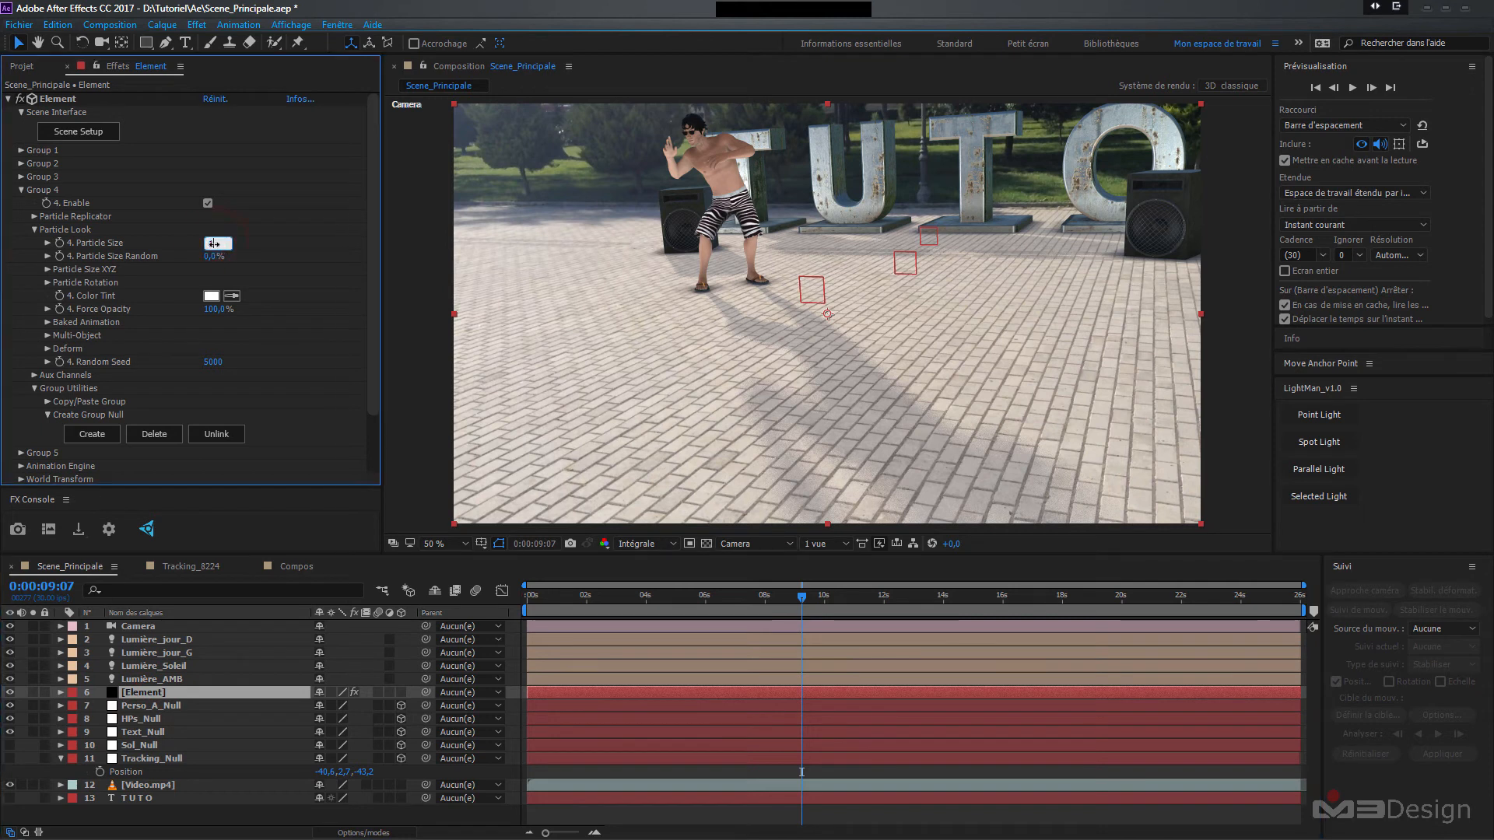
pyautogui.write('13')
pyautogui.press('Return')
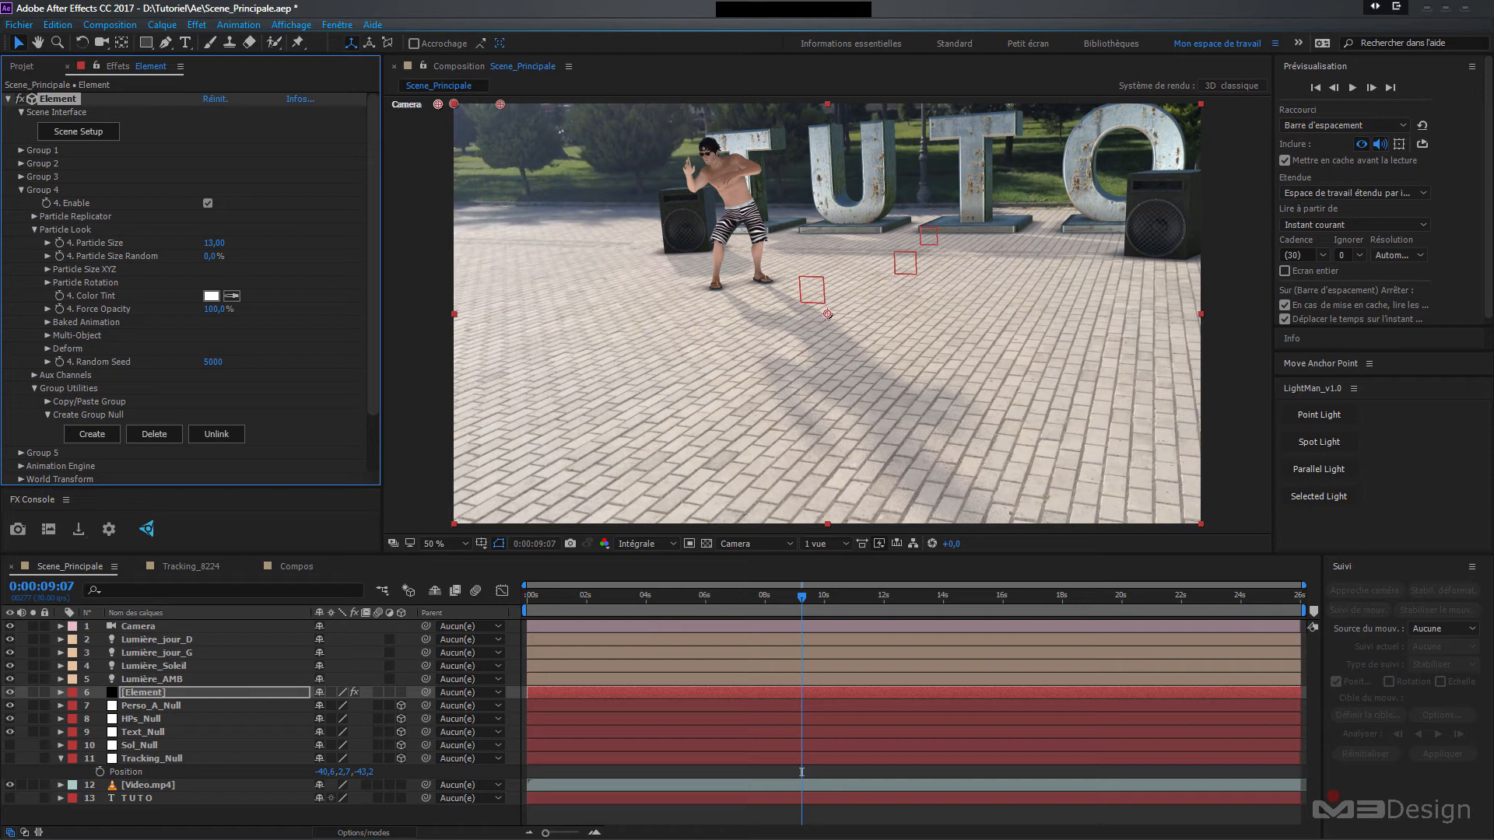
# - Move HPs_Null along its Z axis to bring both speakers closer to the camera
pyautogui.click(129, 722)
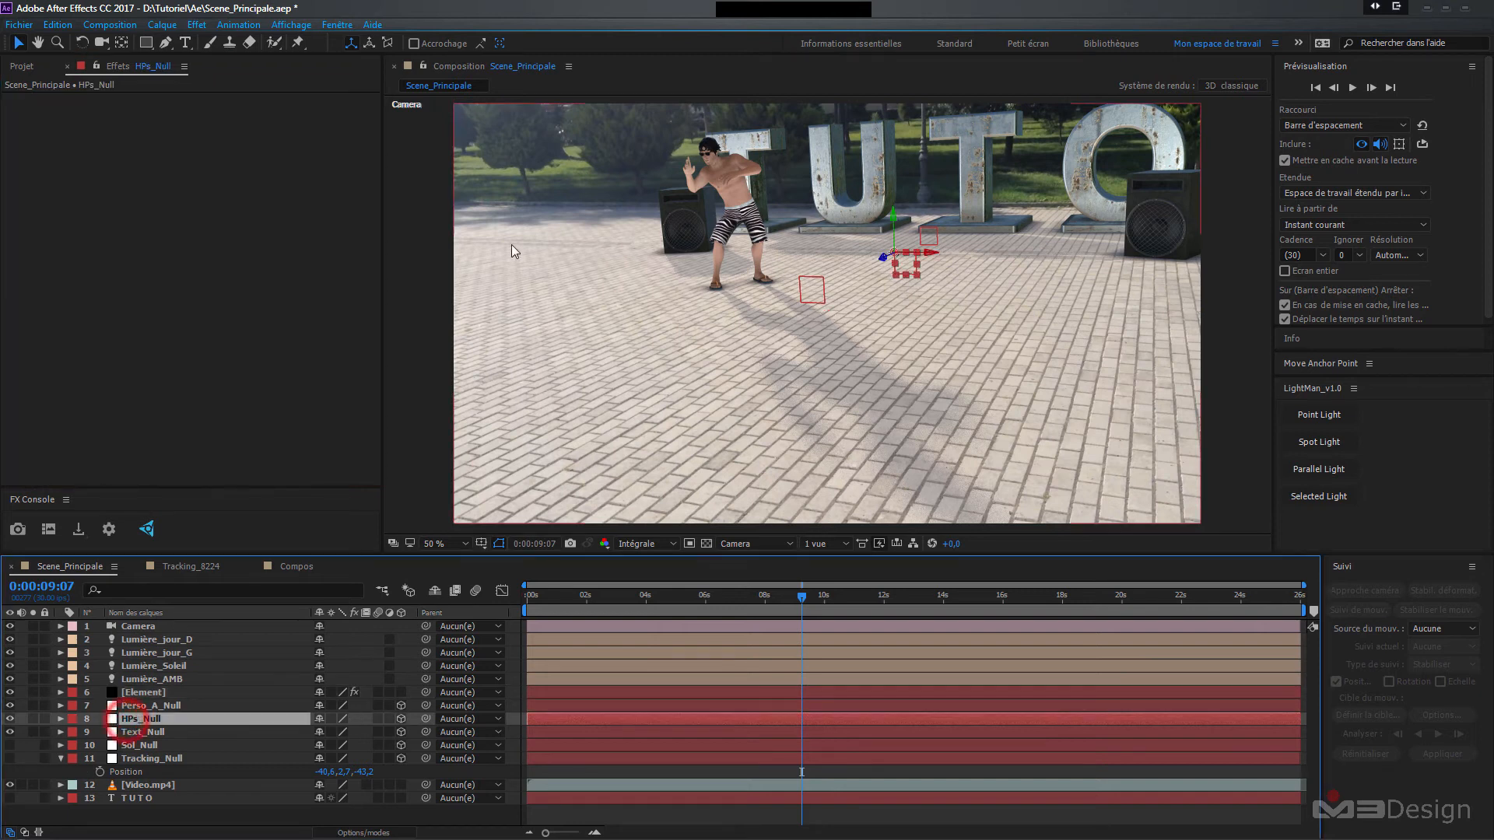
pyautogui.moveTo(884, 259); pyautogui.dragTo(848, 306)
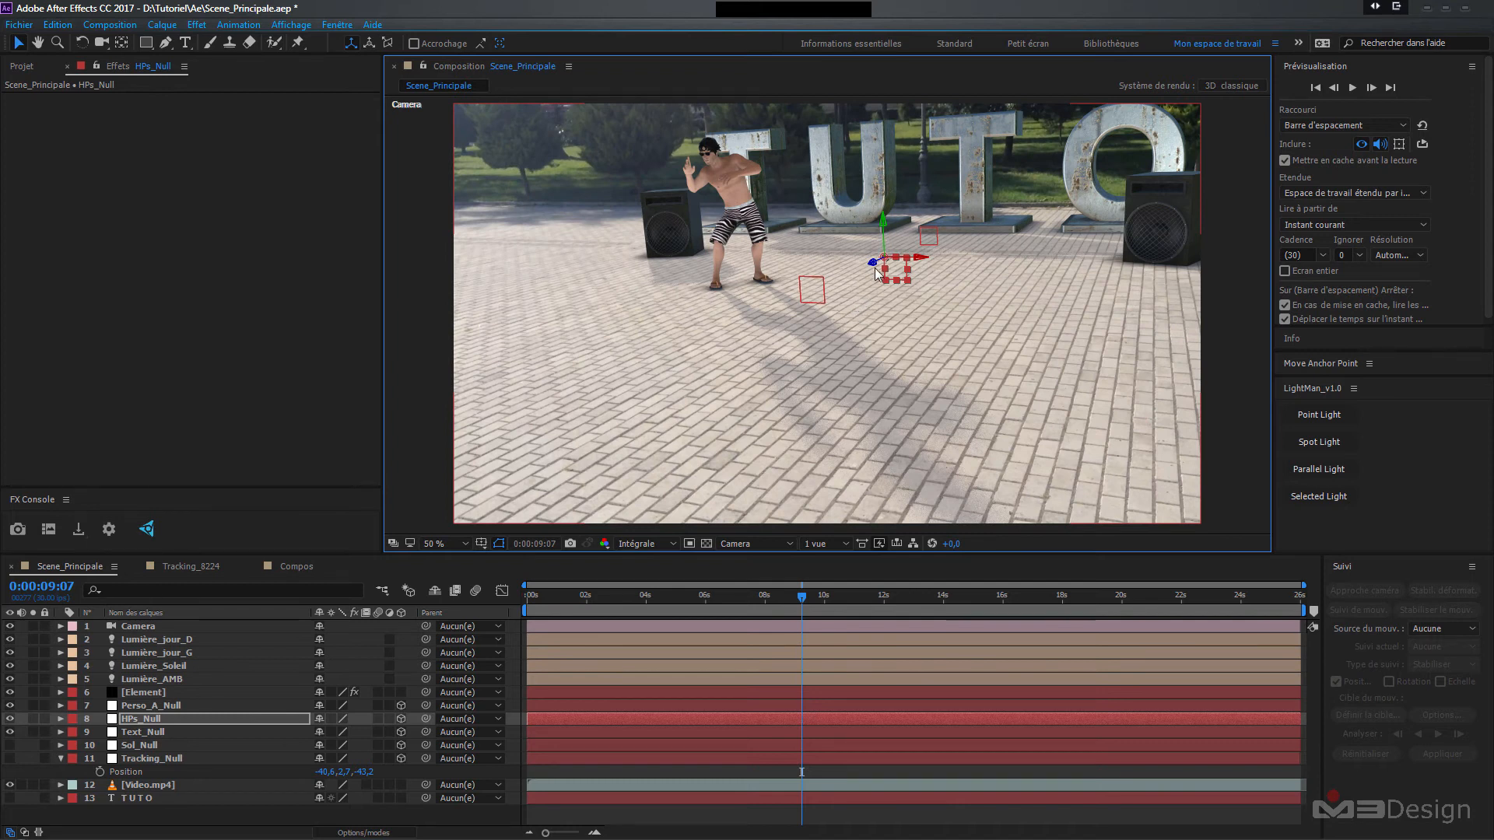
pyautogui.moveTo(875, 265); pyautogui.dragTo(853, 283)
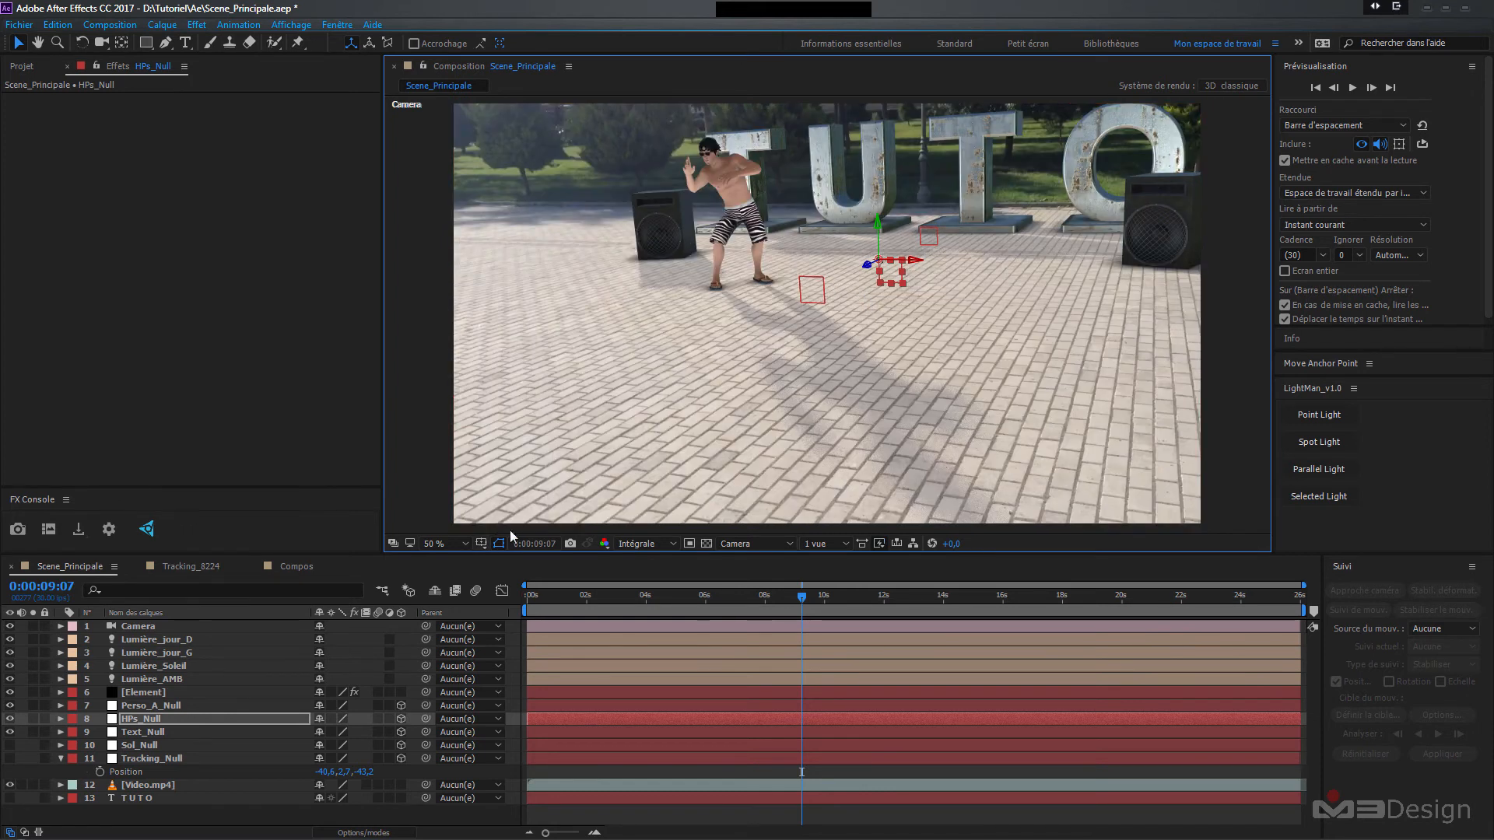
# - Shift Text_Null slightly toward the camera along its Z axis, and collapse Tracking_Null's properties
pyautogui.click(147, 732)
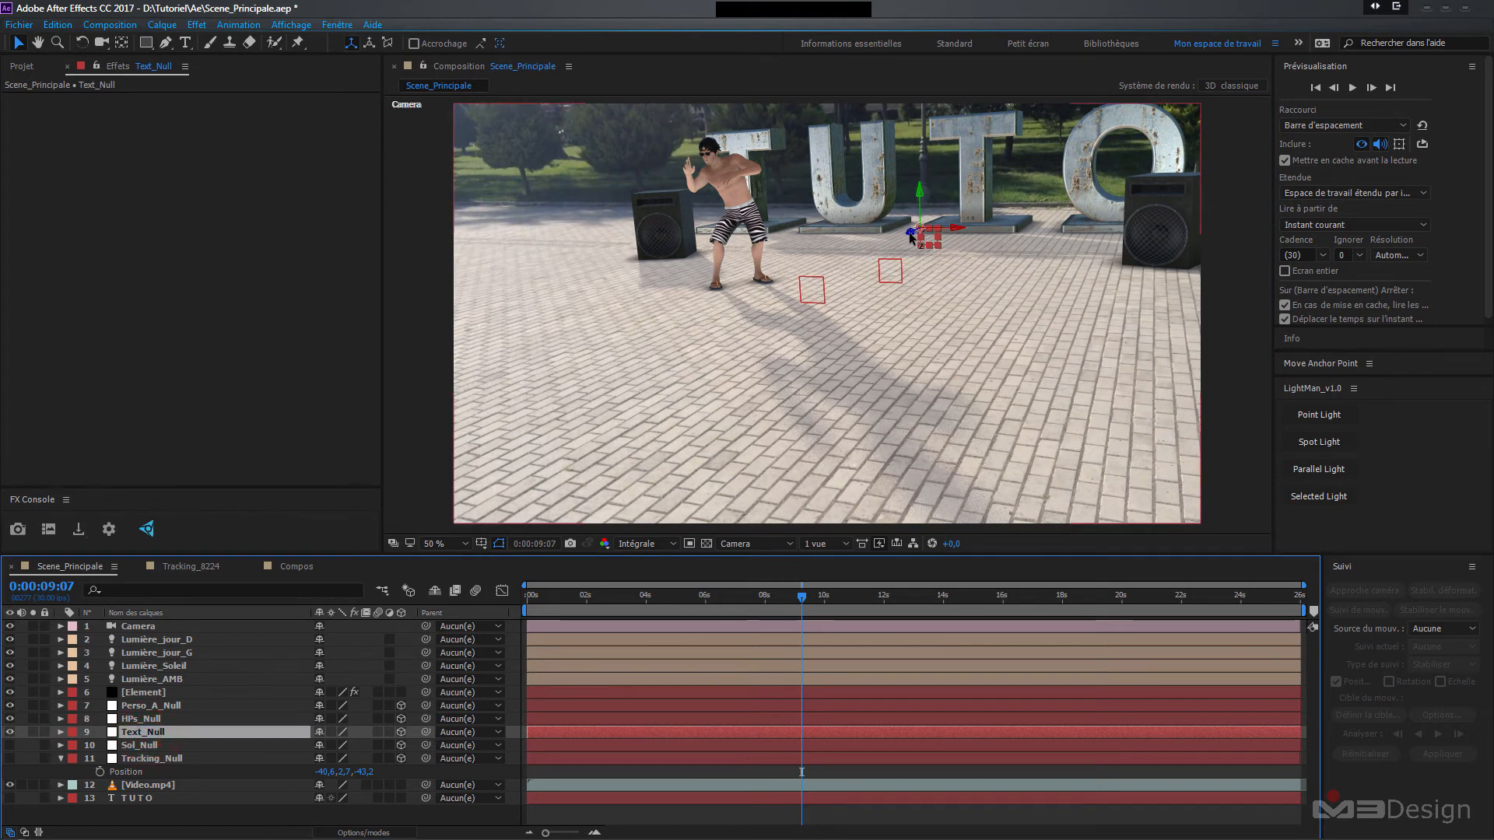
pyautogui.moveTo(910, 236); pyautogui.dragTo(886, 267)
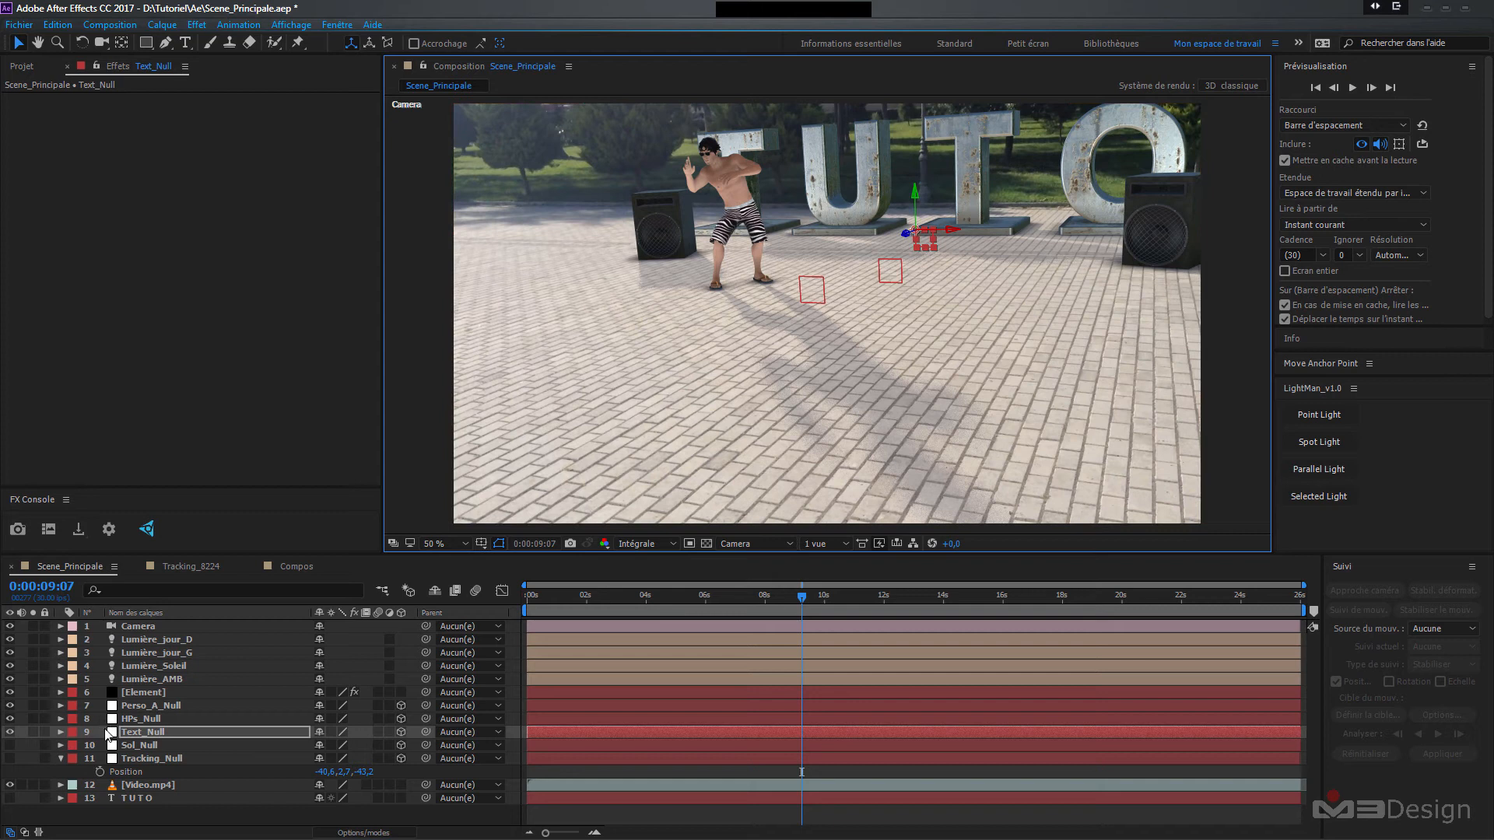
pyautogui.click(63, 757)
pyautogui.click(129, 814)
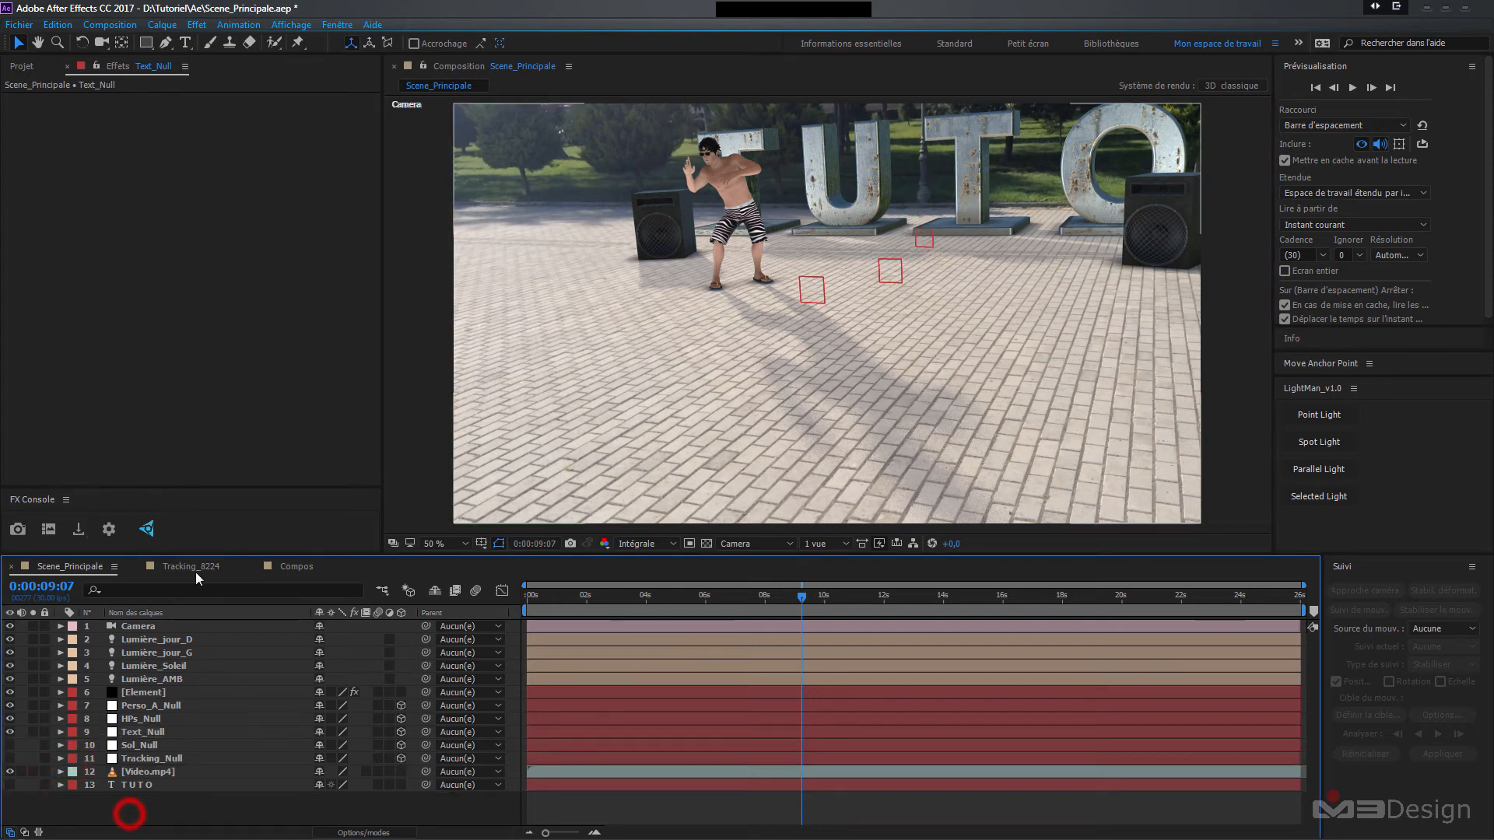
# - Open the Element layer's Scene Setup and add a new group folder directly below folder A, leaving A collapsed
pyautogui.click(137, 692)
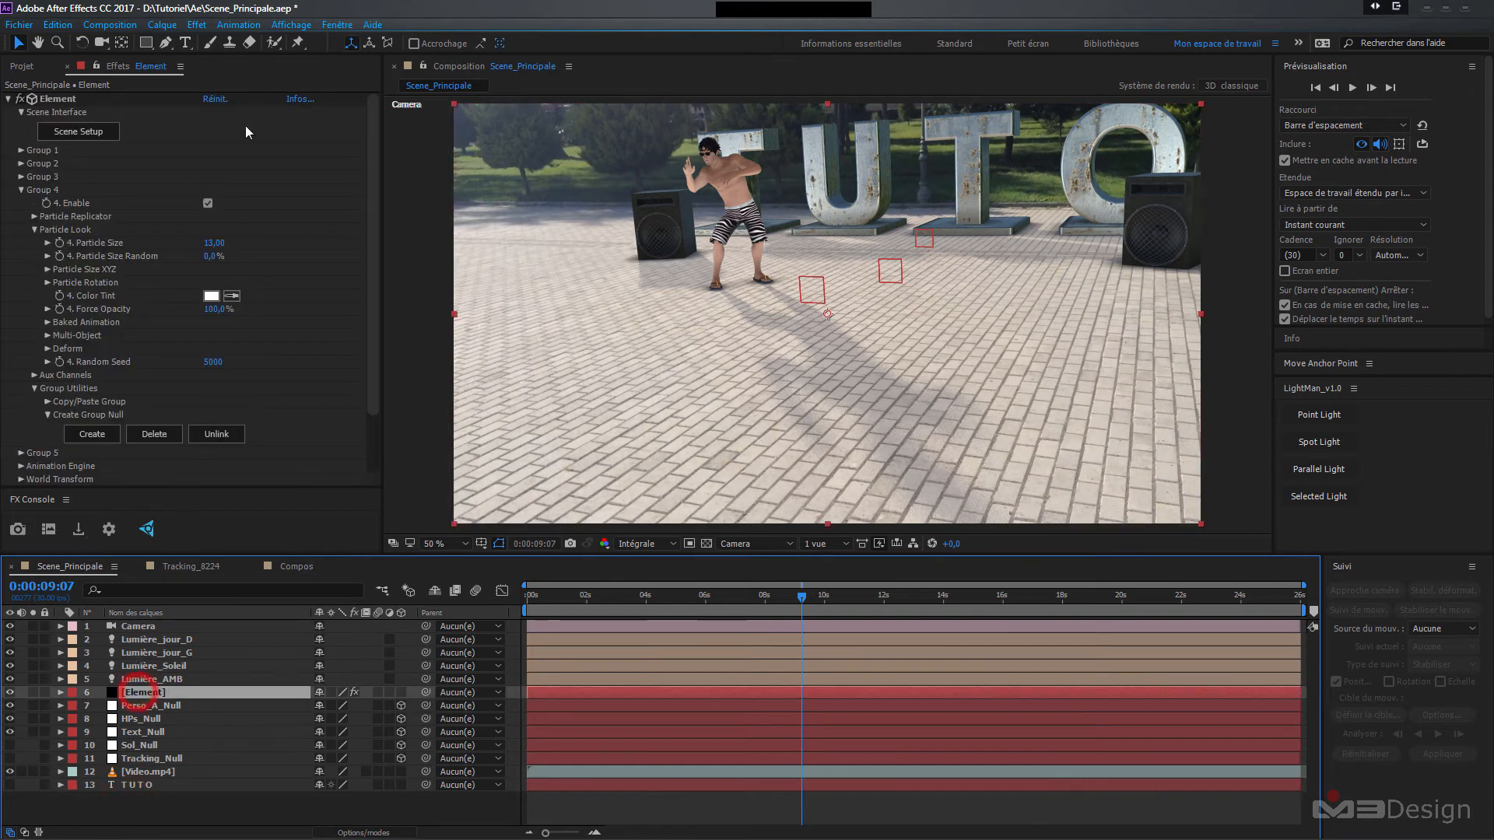
pyautogui.click(92, 134)
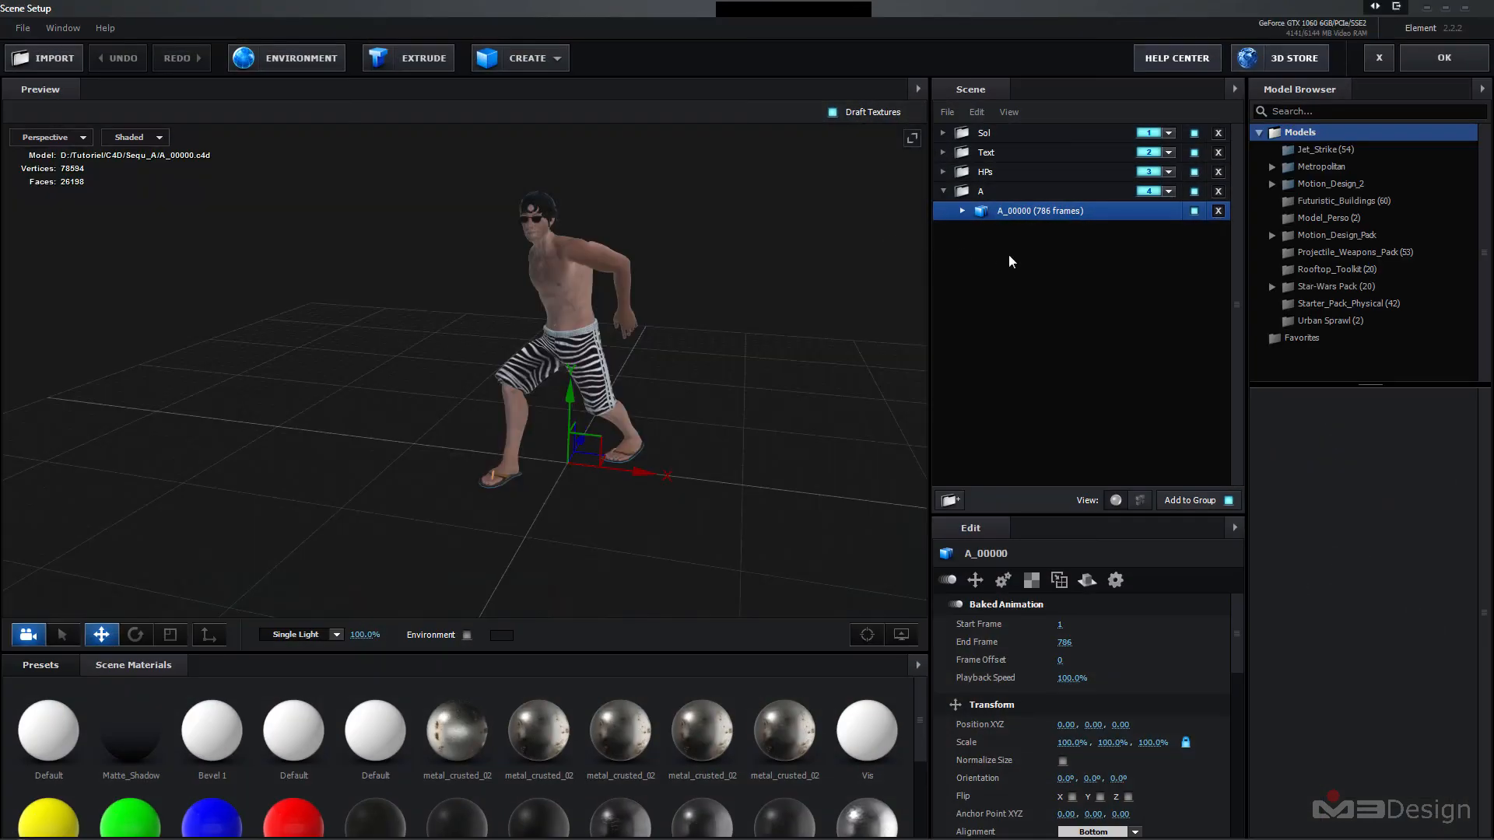
pyautogui.click(1009, 255)
pyautogui.click(943, 191)
pyautogui.click(950, 499)
pyautogui.click(1015, 205)
pyautogui.moveTo(1017, 218); pyautogui.dragTo(991, 327)
pyautogui.click(944, 191)
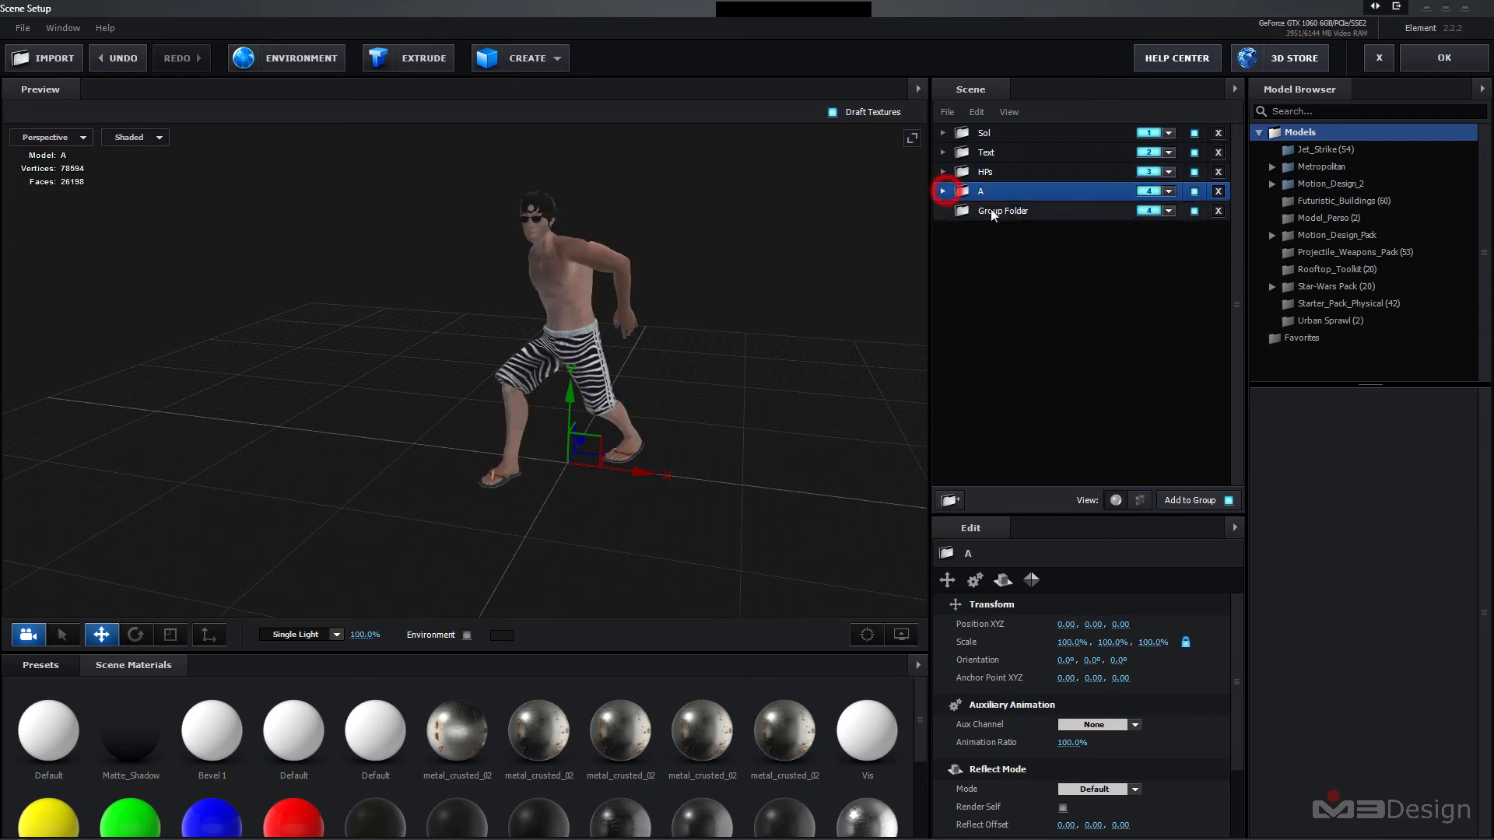
# - Rename the new group folder B and assign it to group 5
pyautogui.doubleClick(993, 211)
pyautogui.write('B')
pyautogui.press('Return')
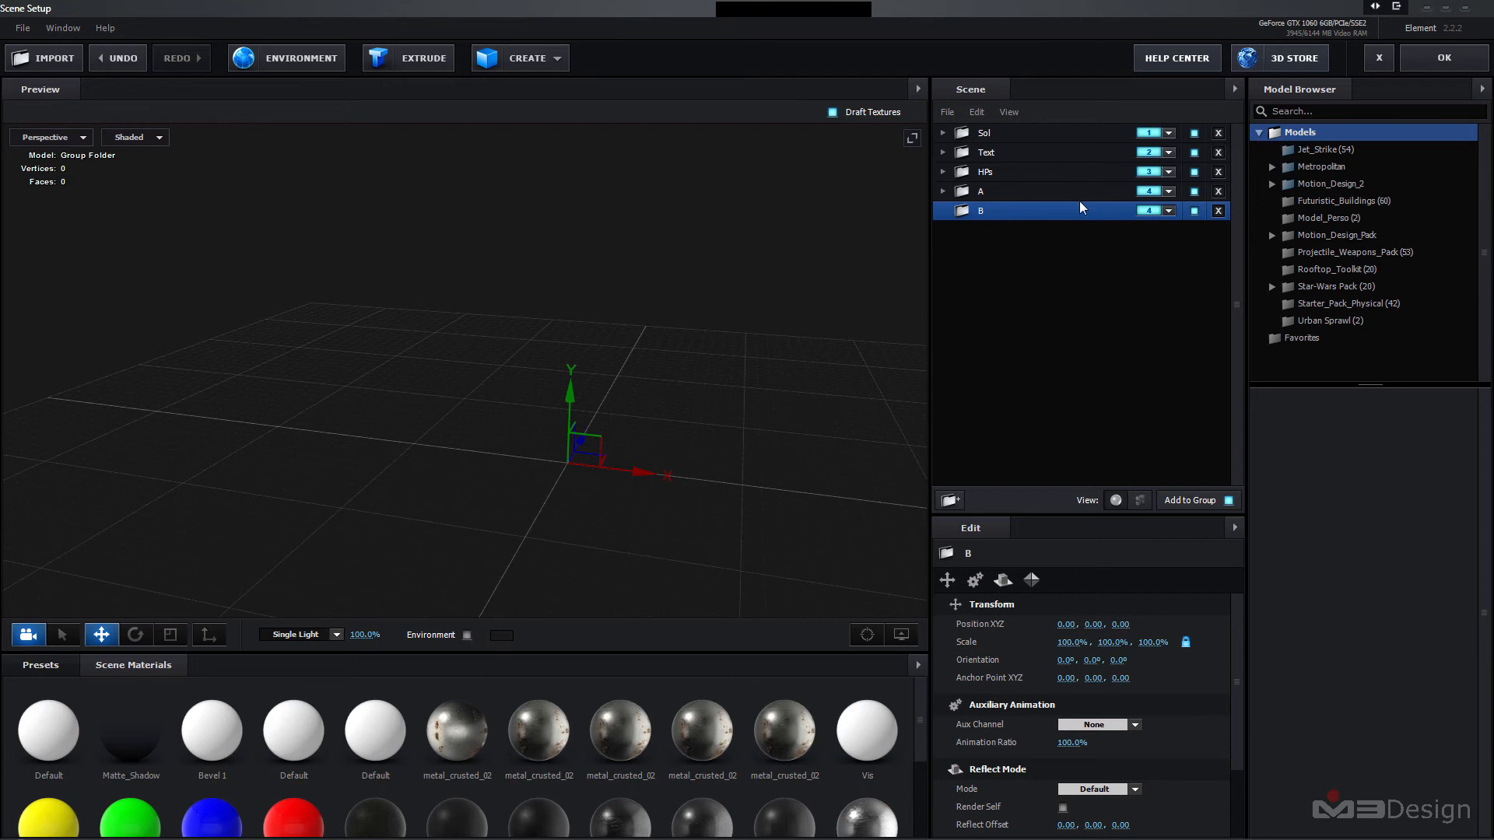
pyautogui.click(1171, 212)
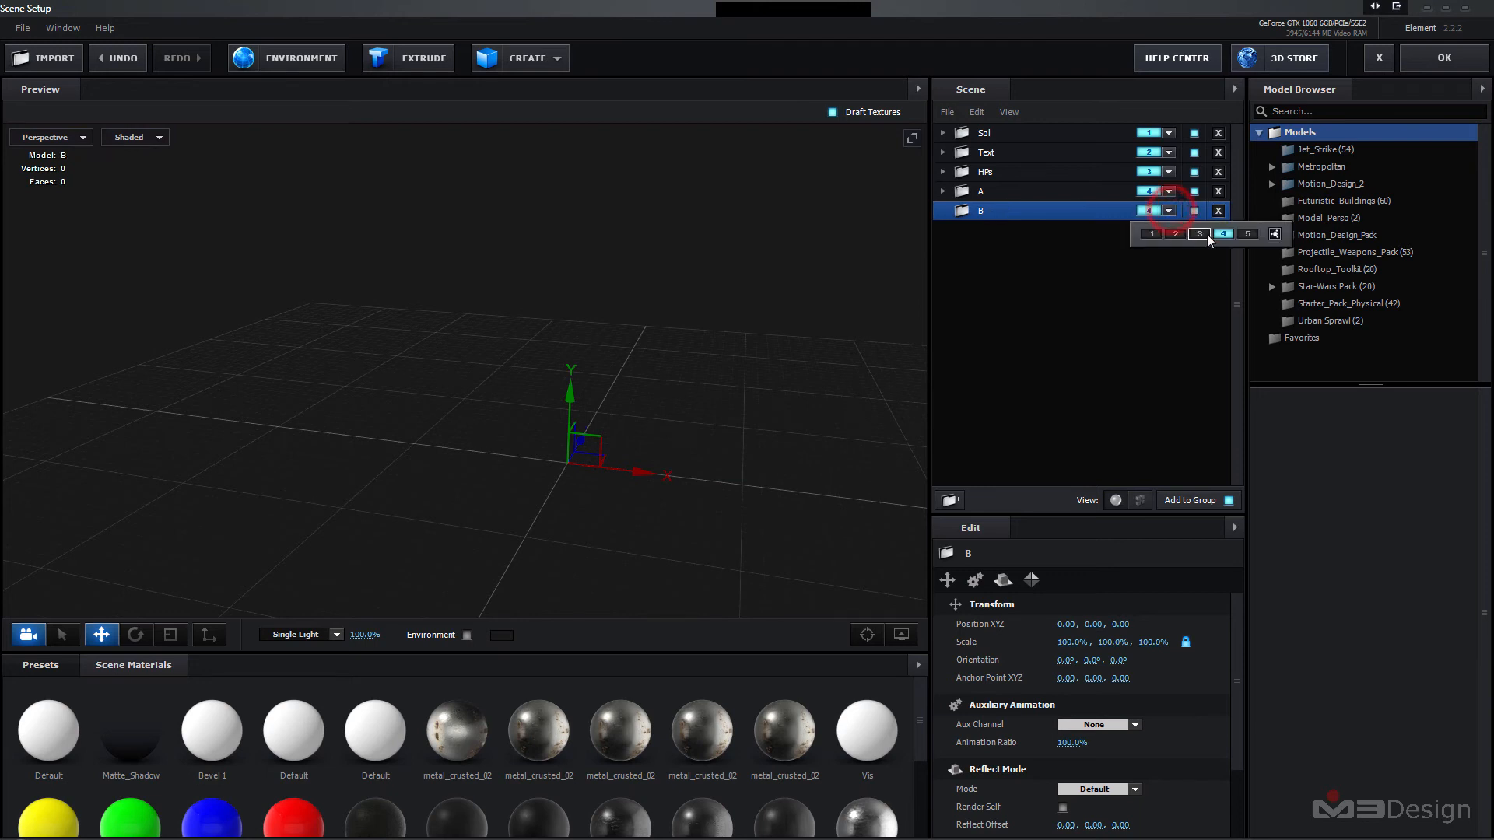
pyautogui.click(1248, 234)
pyautogui.click(1067, 292)
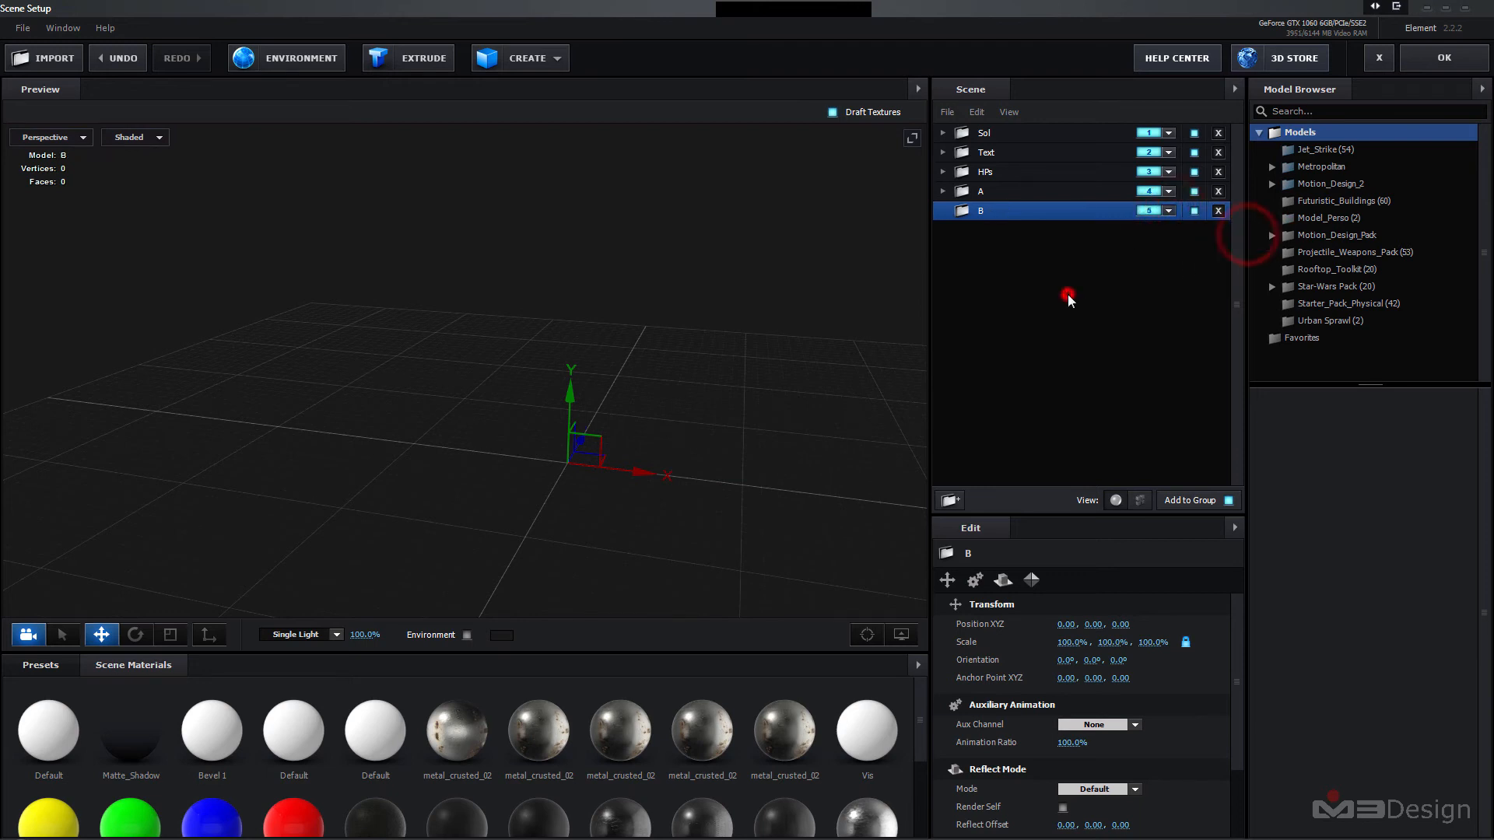
# - Start a 3D sequence import into folder B using B_00000.c4d from the C4D\Sequ_B folder
pyautogui.click(978, 212)
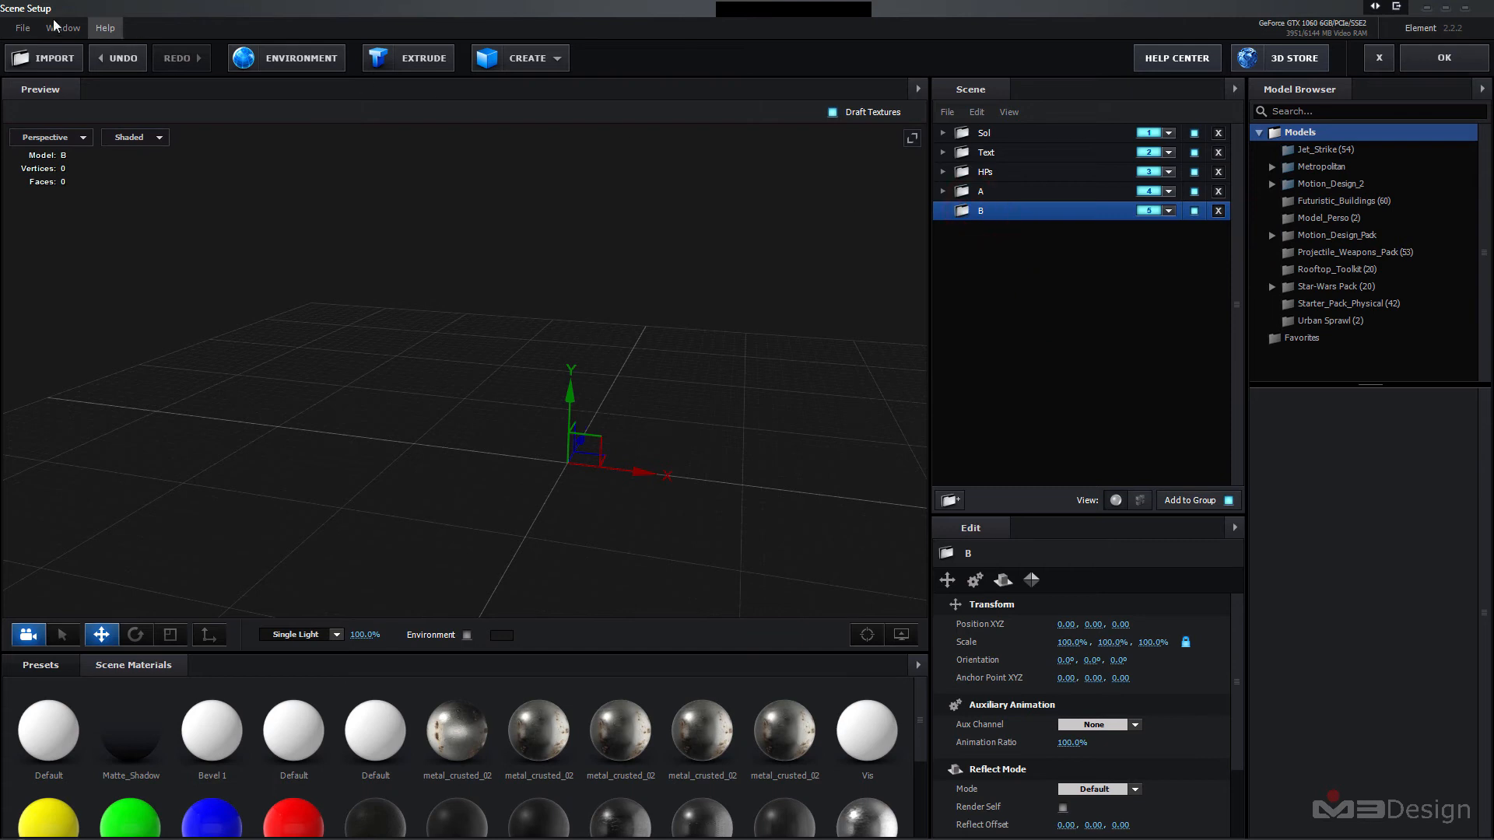
pyautogui.click(25, 29)
pyautogui.moveTo(64, 51)
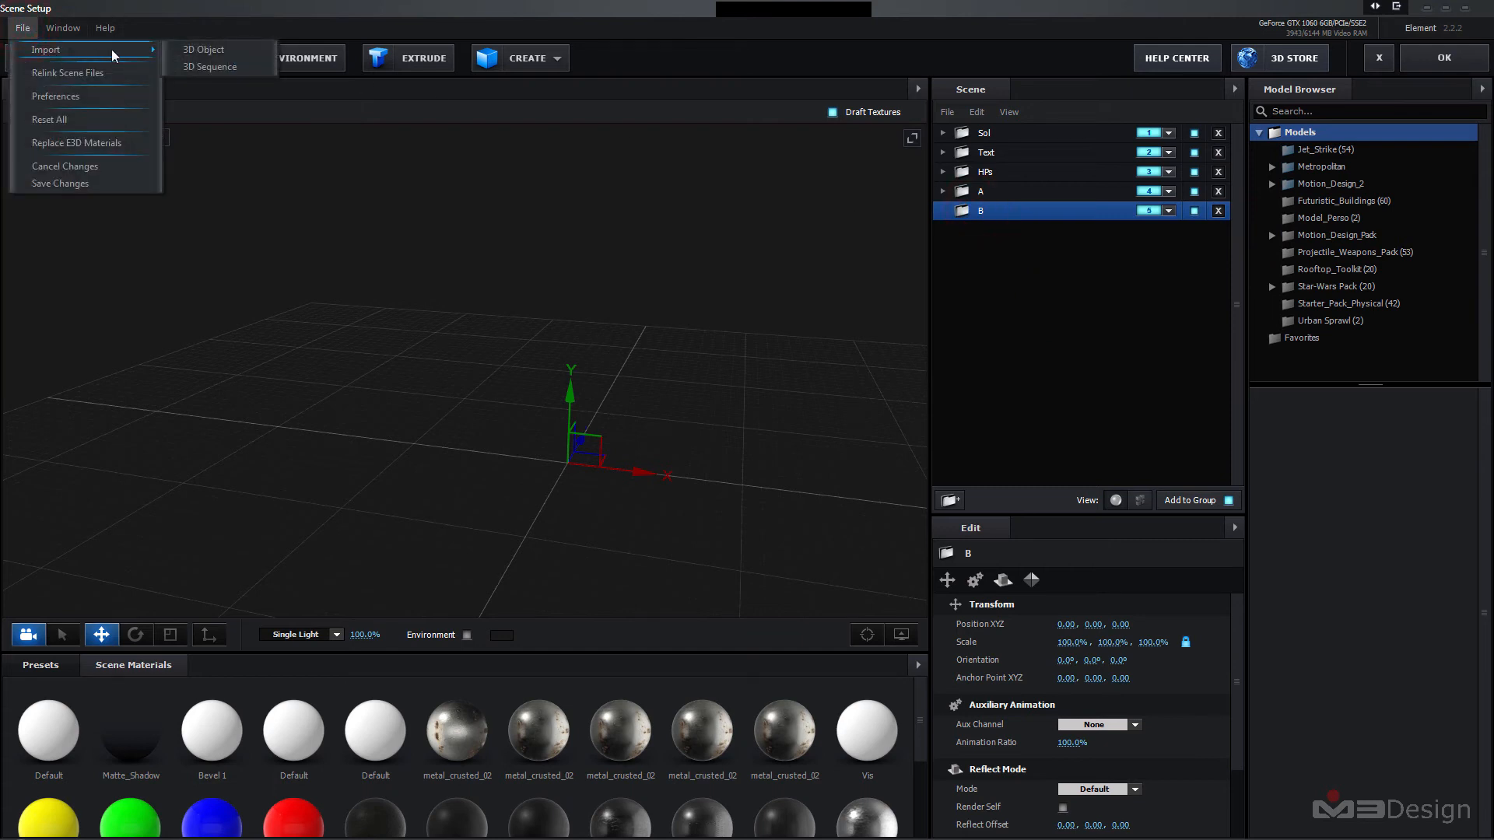
pyautogui.click(217, 71)
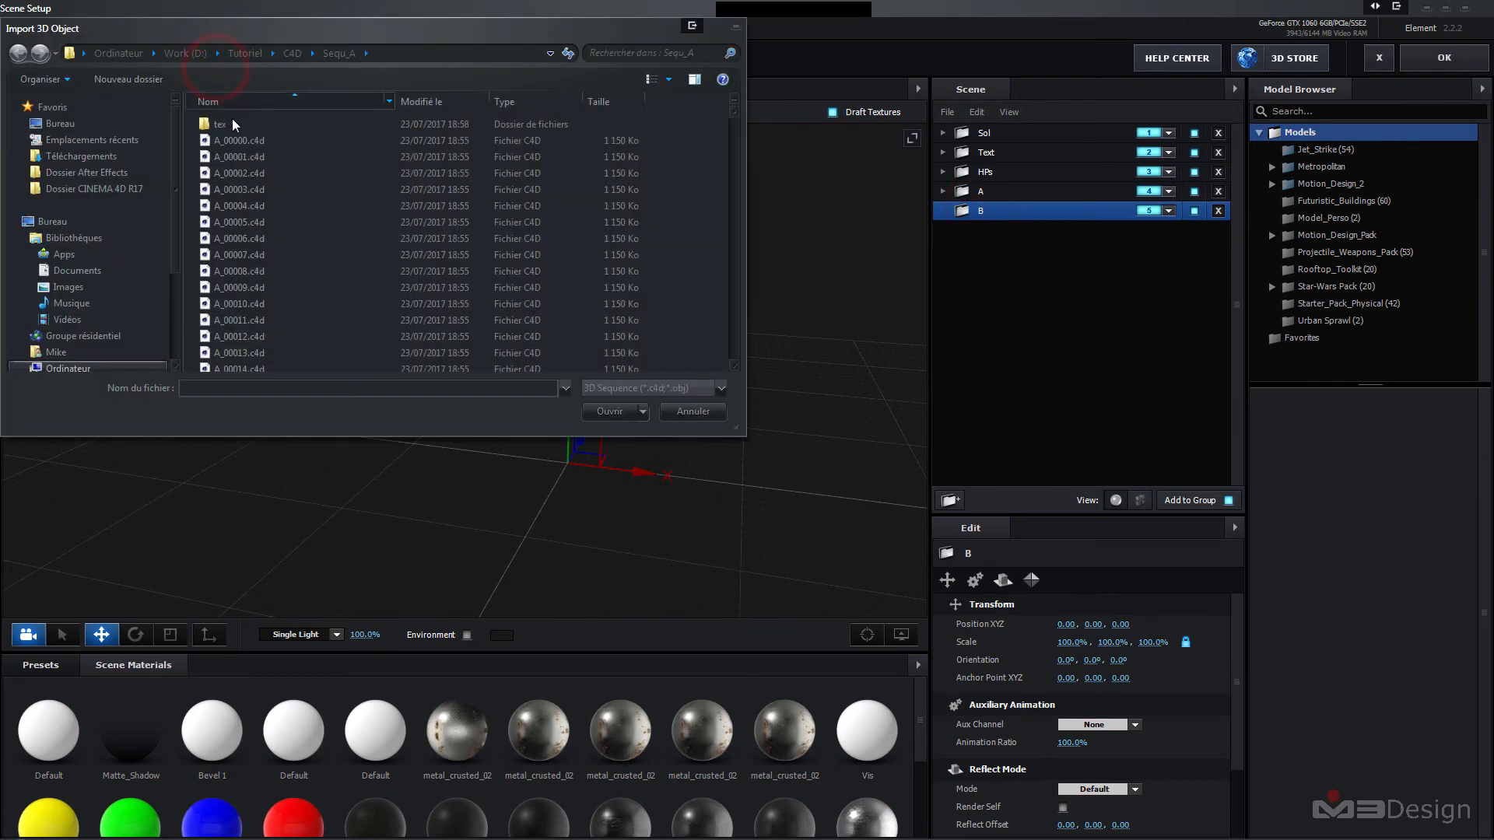
pyautogui.click(290, 53)
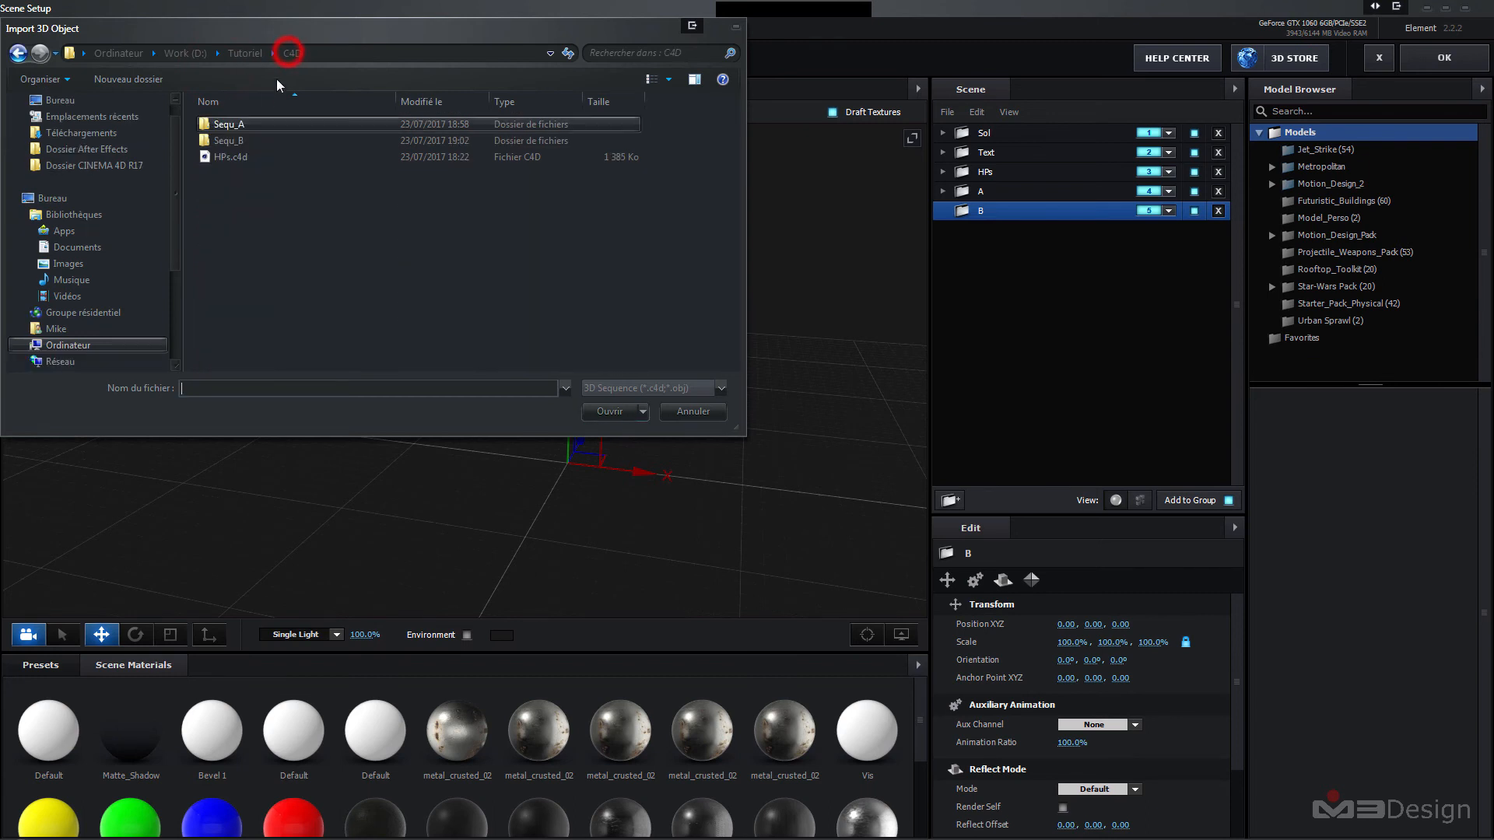
pyautogui.click(236, 140)
pyautogui.doubleClick(235, 140)
pyautogui.click(233, 140)
pyautogui.click(610, 411)
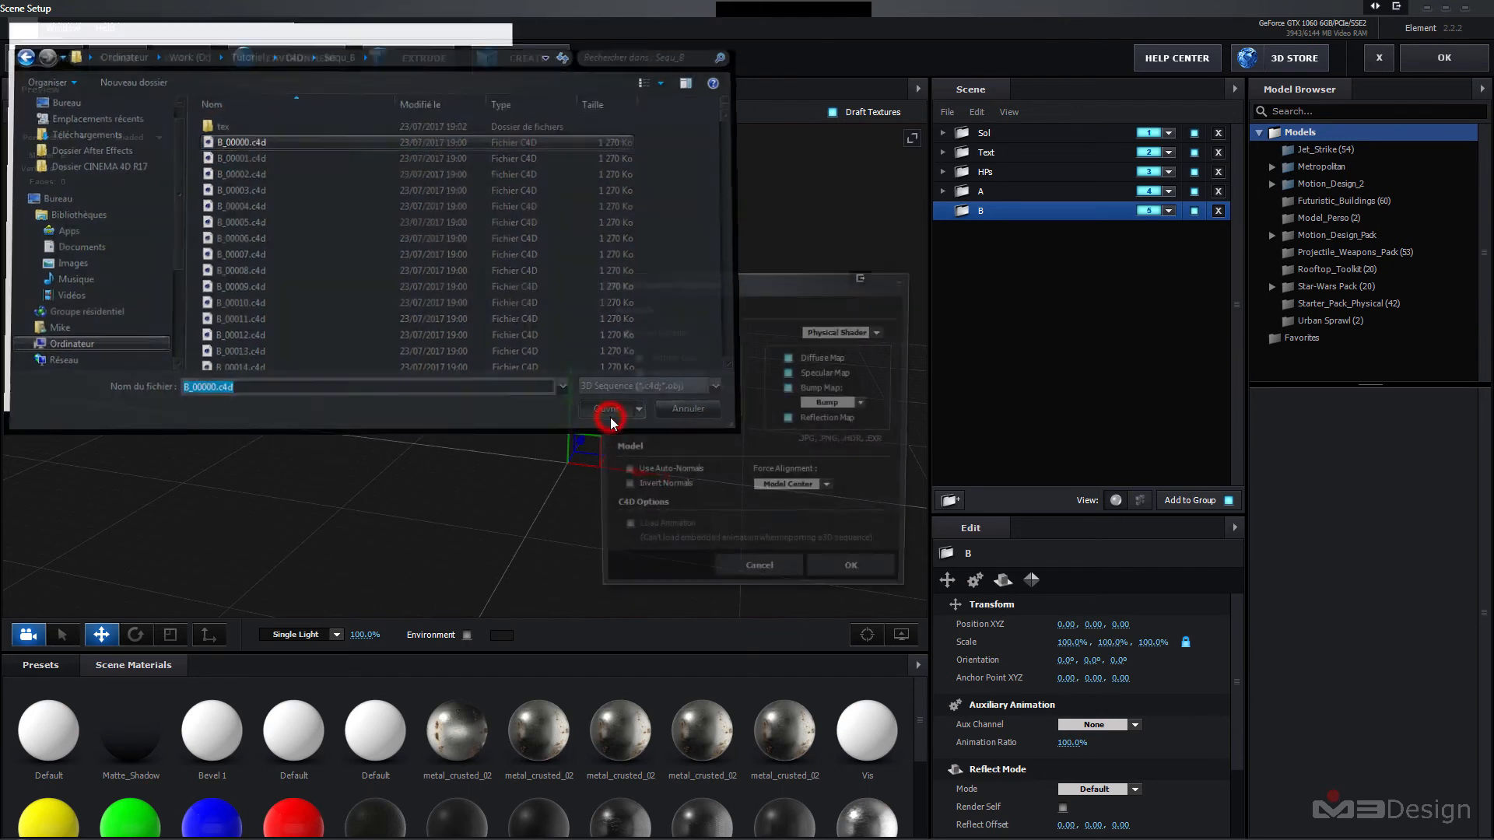
# - Import the sequence with the bump map set to Normal and the force alignment set to Bottom
pyautogui.click(865, 403)
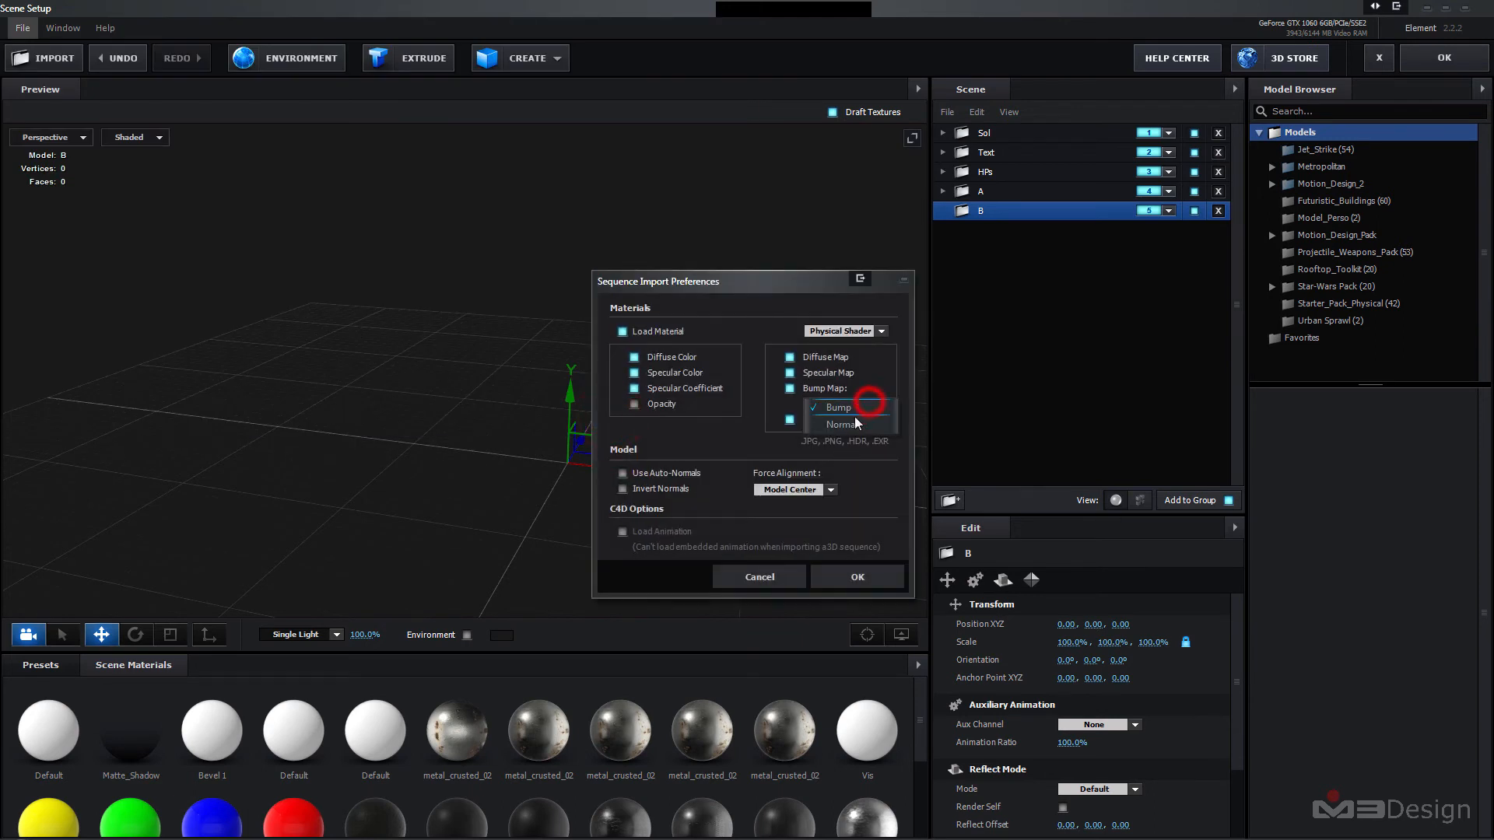
pyautogui.click(854, 420)
pyautogui.click(832, 491)
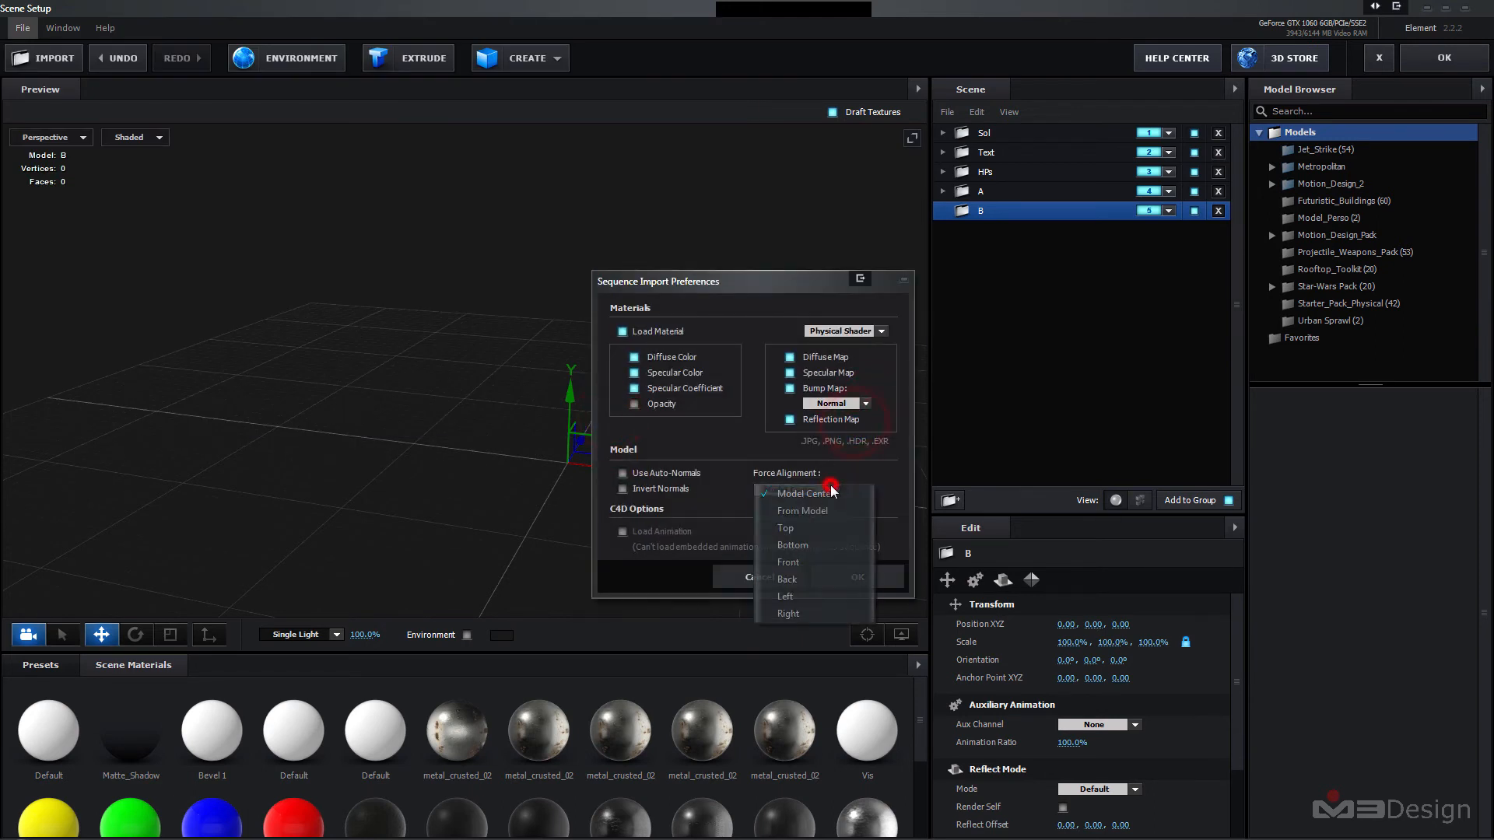
pyautogui.click(792, 545)
pyautogui.click(863, 577)
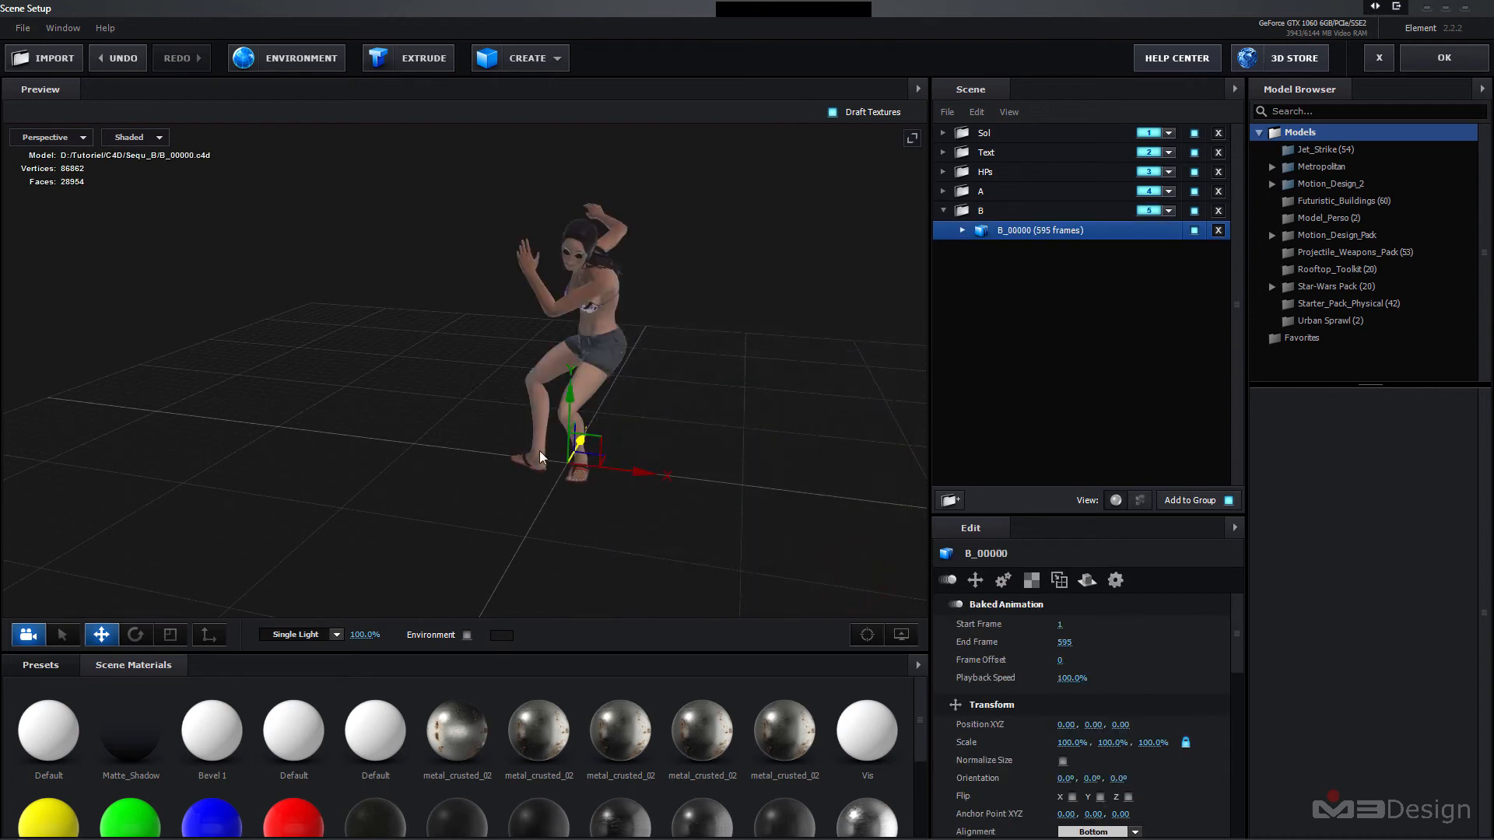
# - Collapse folder B and apply the Scene Setup changes to return to the composition
pyautogui.click(943, 211)
pyautogui.click(1016, 277)
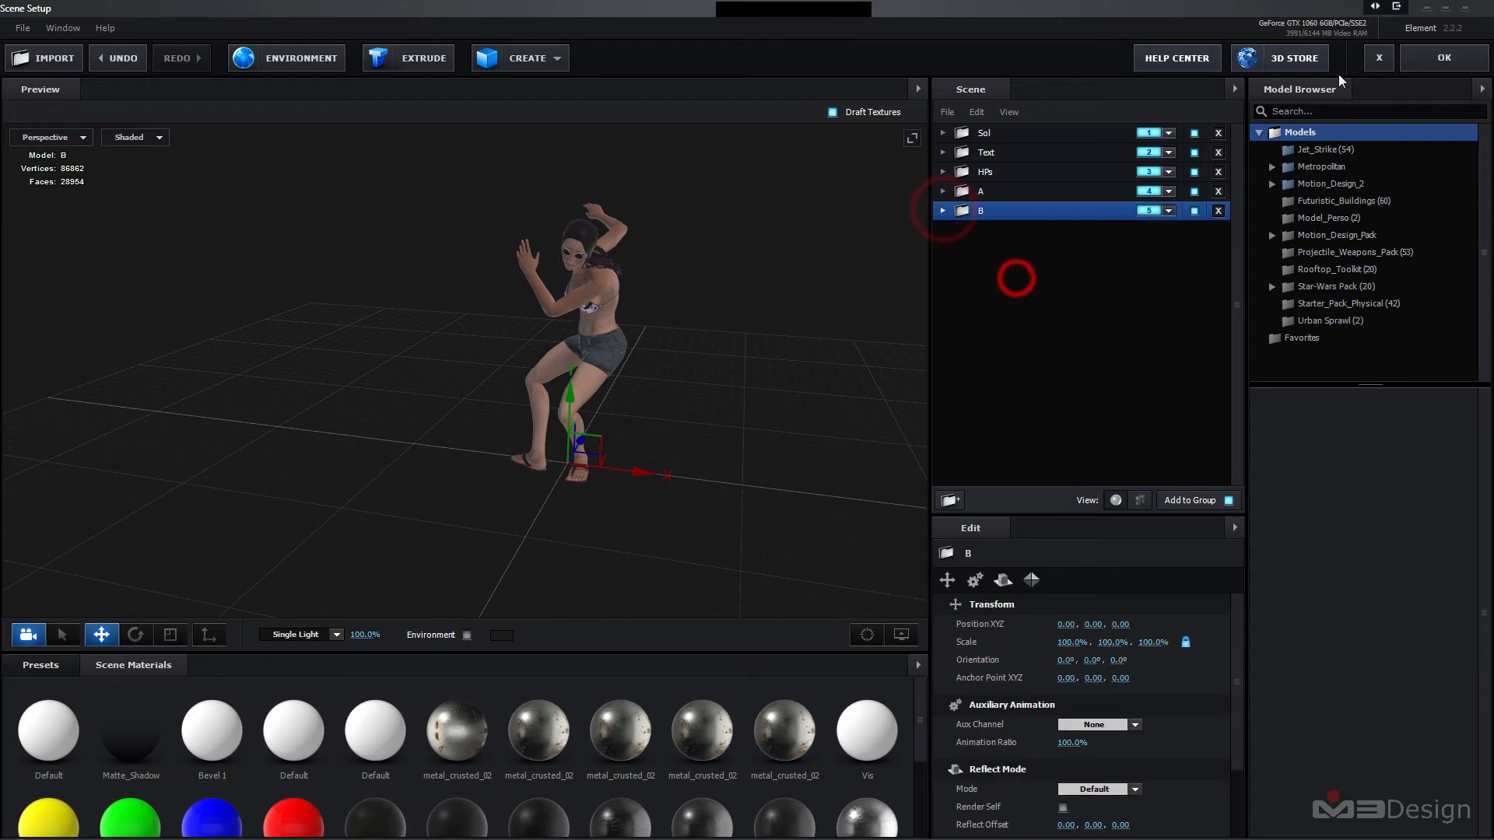
pyautogui.click(1443, 58)
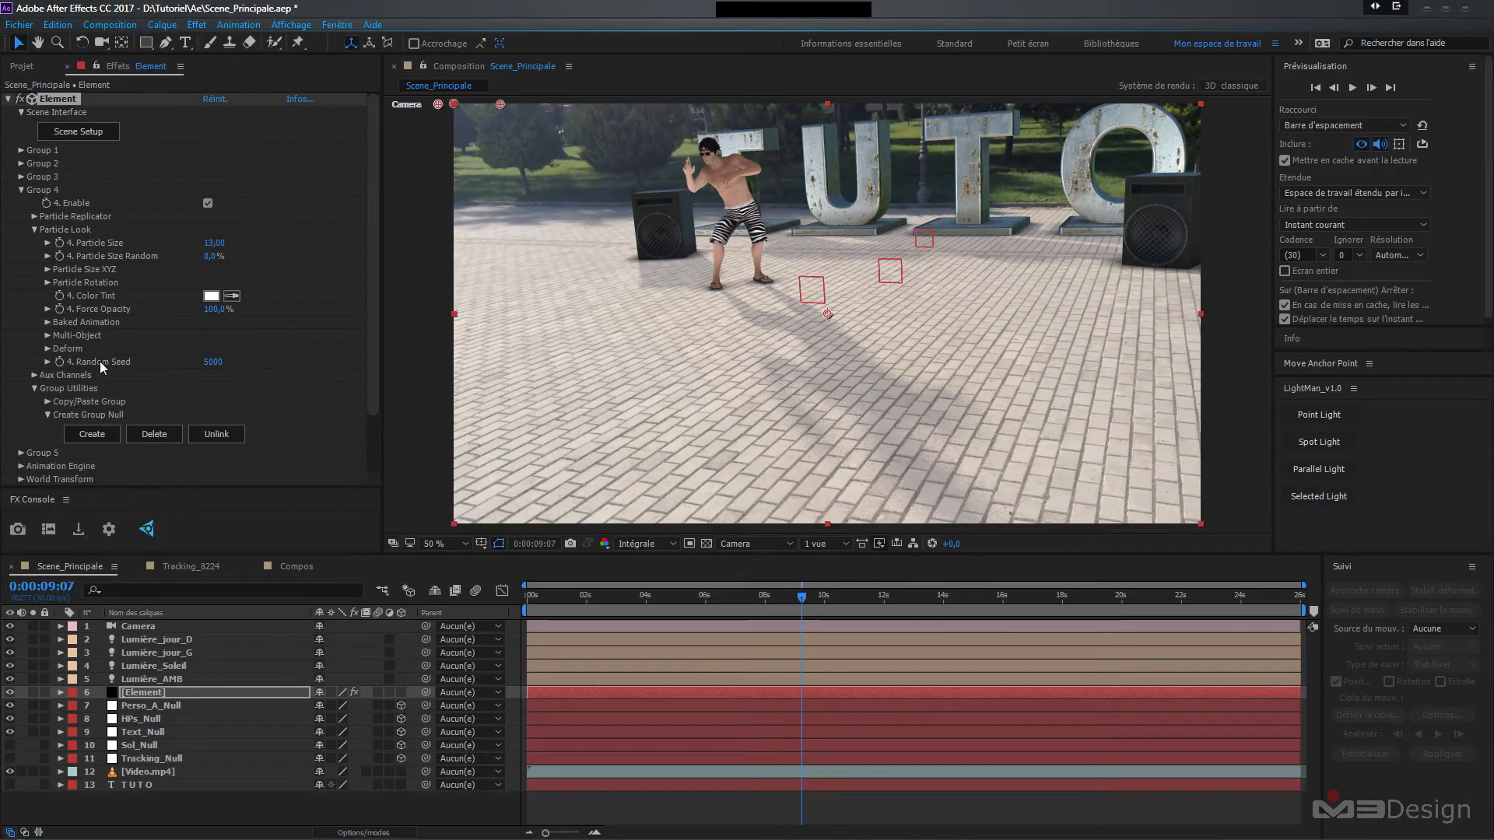
# - Collapse Group 4 in the Element effect and create a group null for Group 5
pyautogui.click(21, 189)
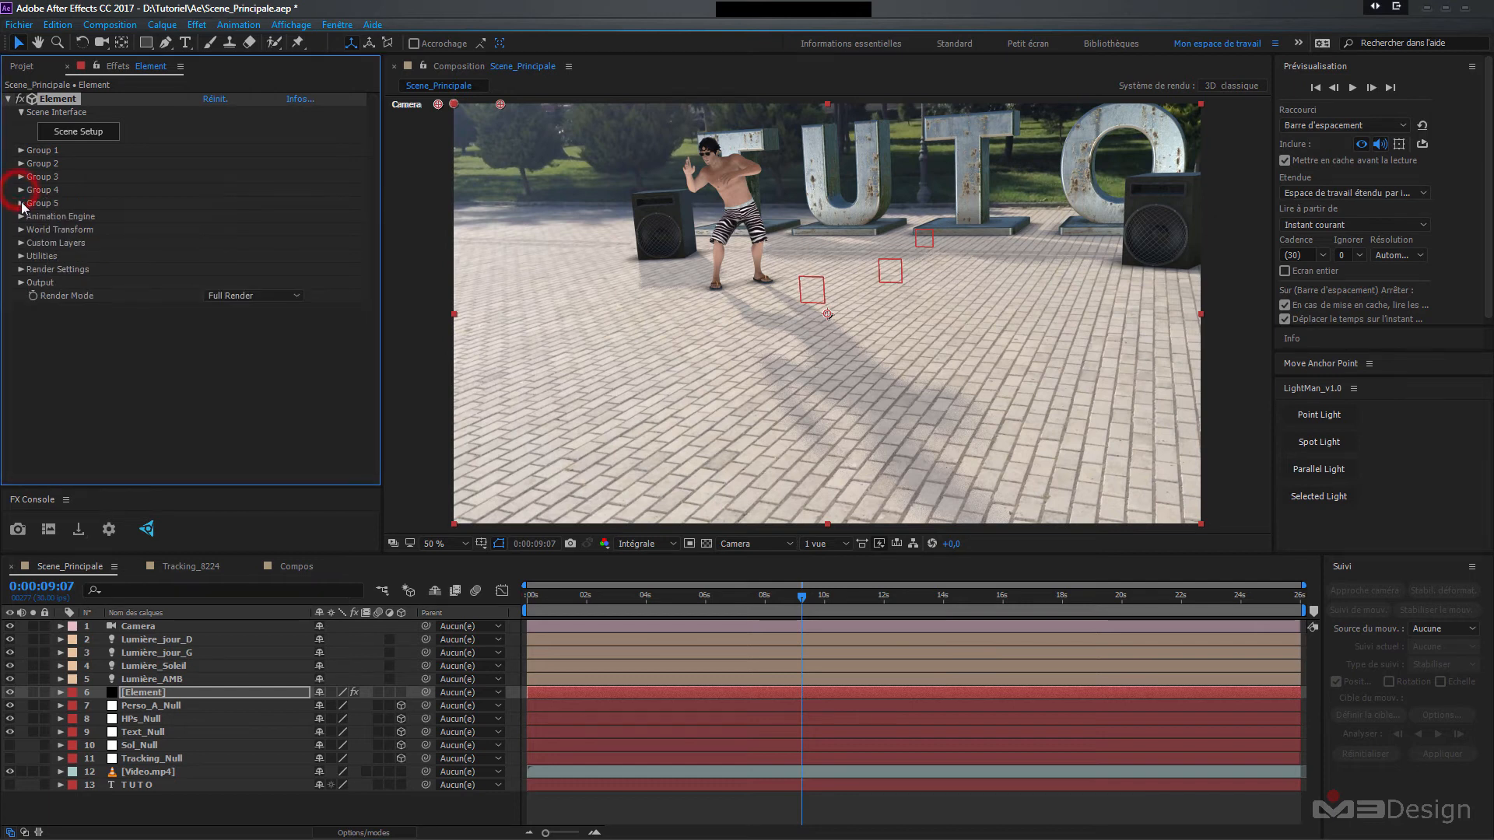
pyautogui.click(21, 203)
pyautogui.click(48, 295)
pyautogui.click(91, 316)
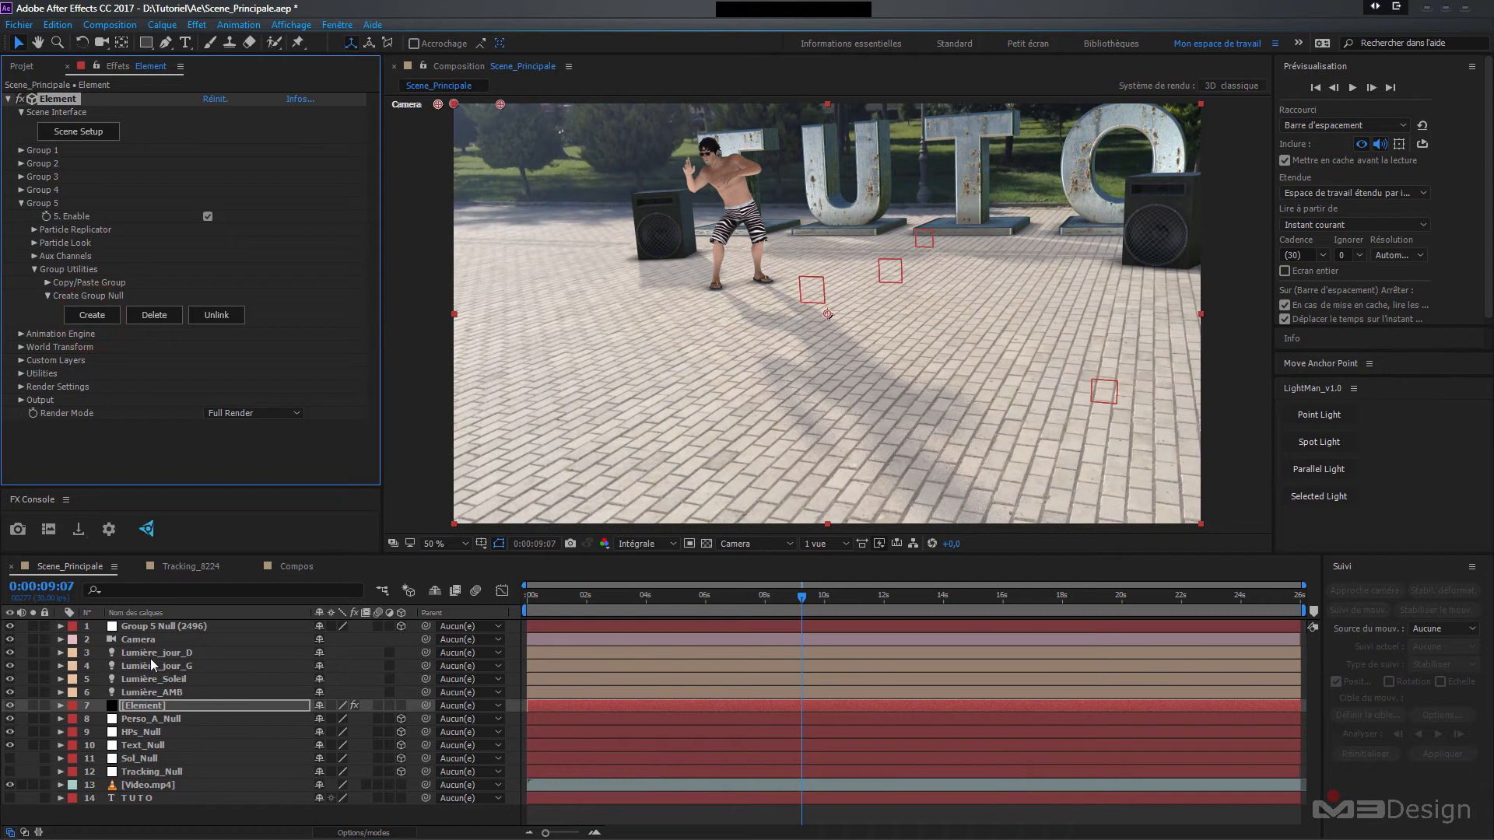
# - Rename the new Group 5 null as Perso_B_Null and place it directly below Perso_A_Null
pyautogui.click(168, 627)
pyautogui.press('Return')
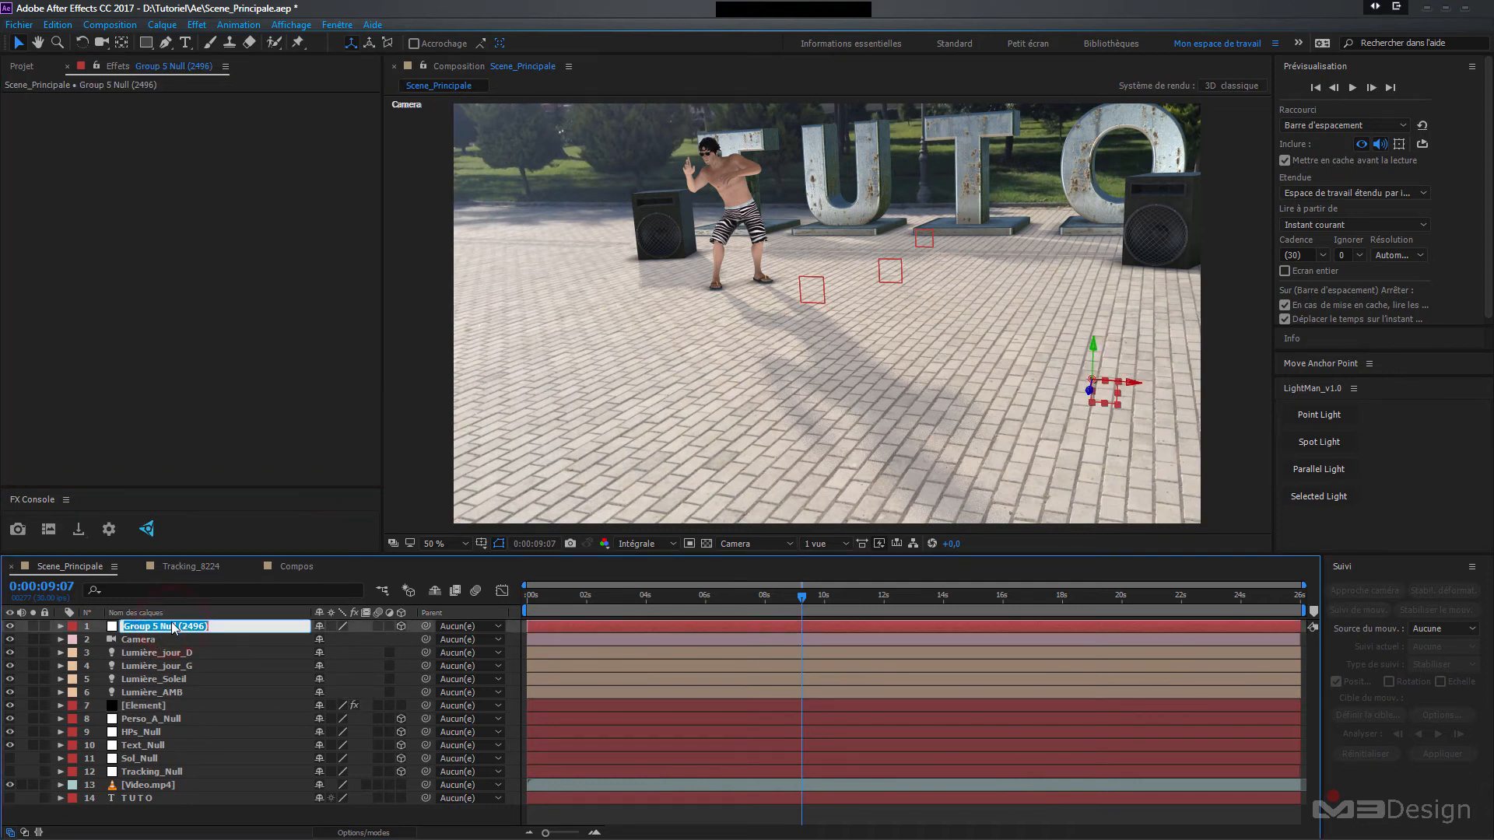
pyautogui.write('Perso_B_Null')
pyautogui.press('Return')
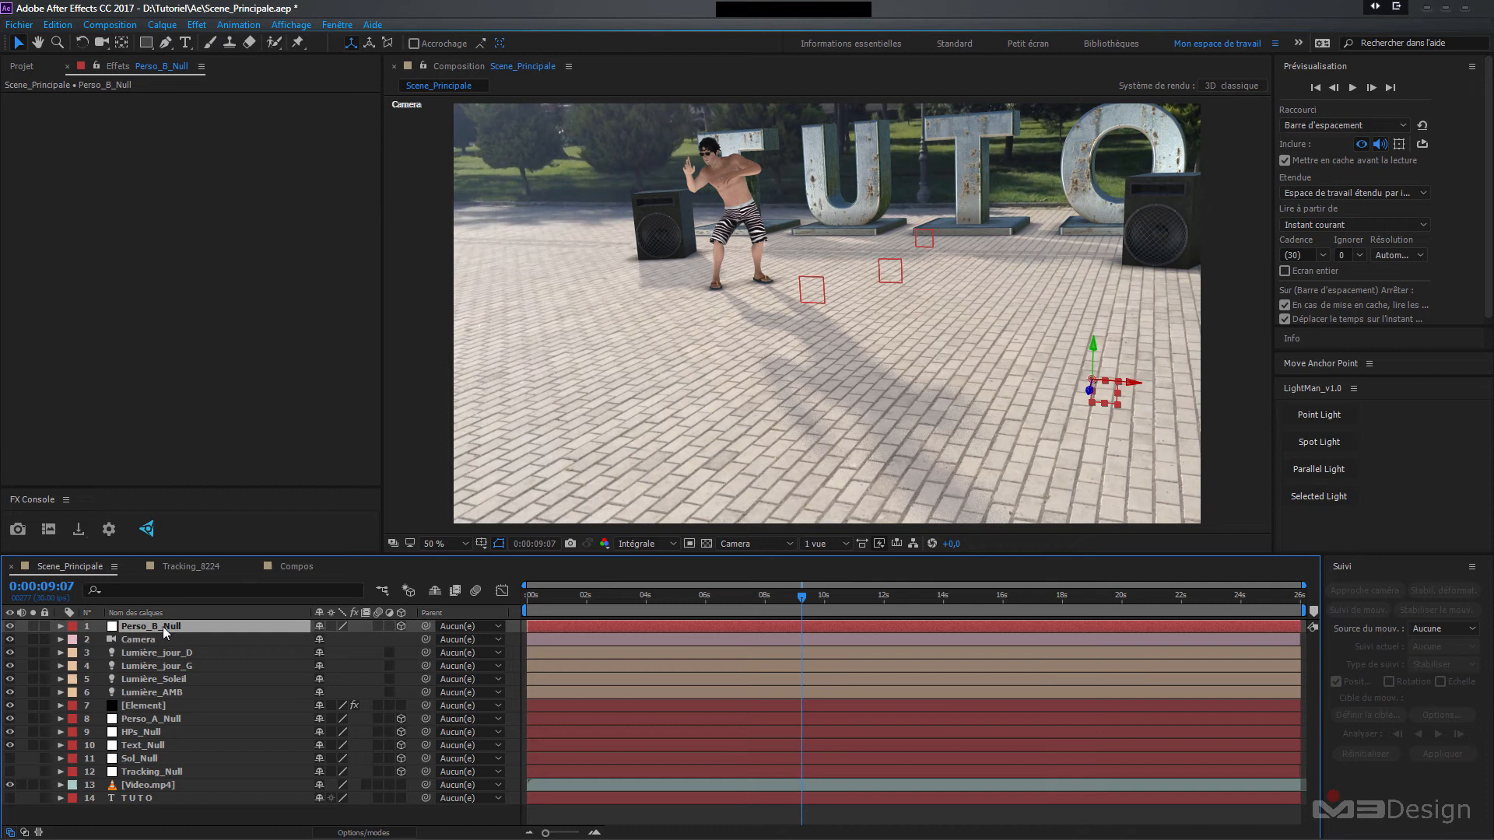
pyautogui.moveTo(157, 630); pyautogui.dragTo(166, 738)
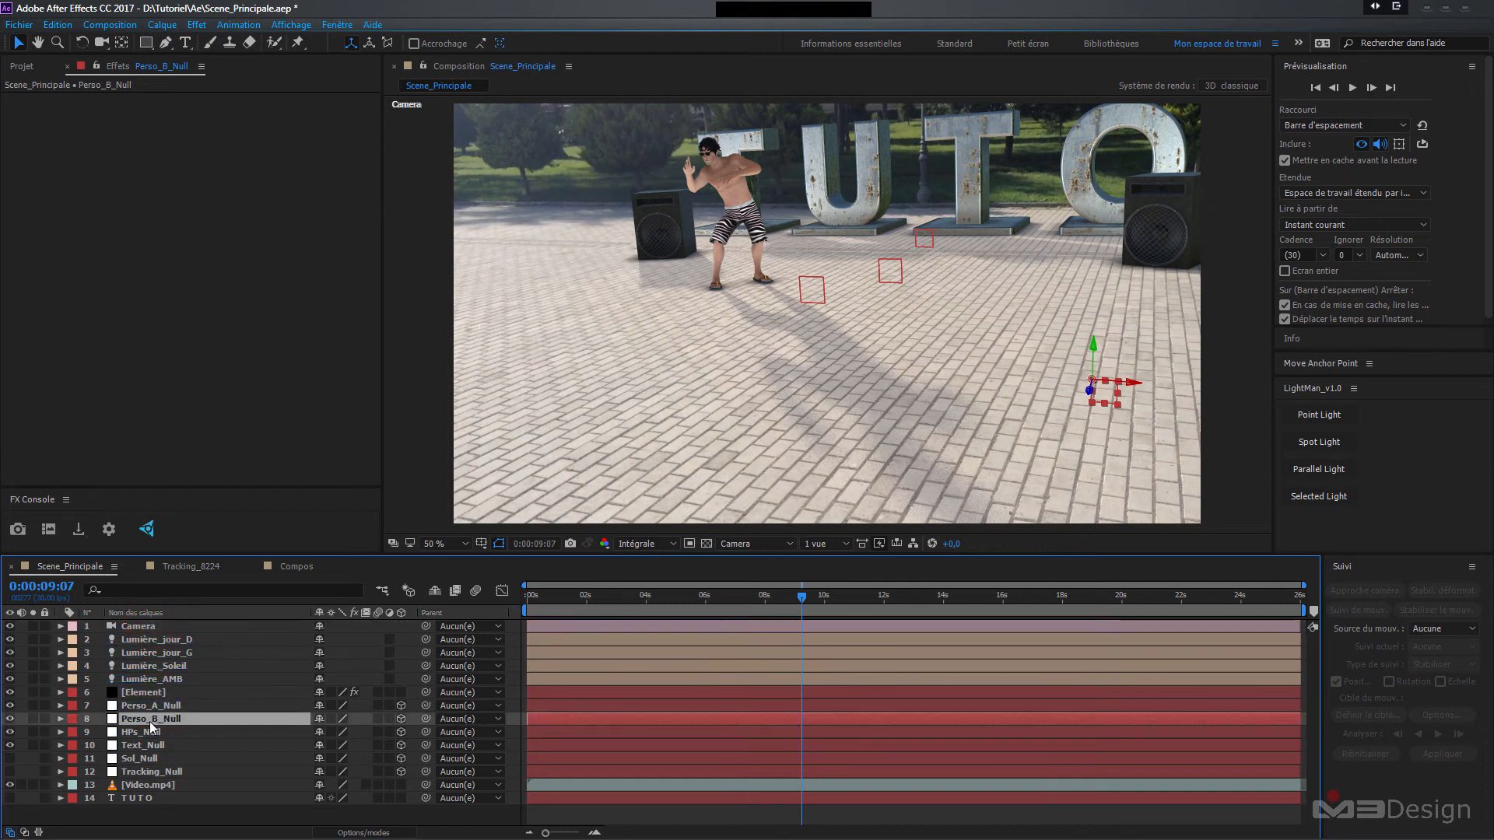
# - Copy the Position of Tracking_Null onto Perso_B_Null and collapse the Perso_B_Null properties
pyautogui.click(130, 720)
pyautogui.press('p')
pyautogui.click(146, 786)
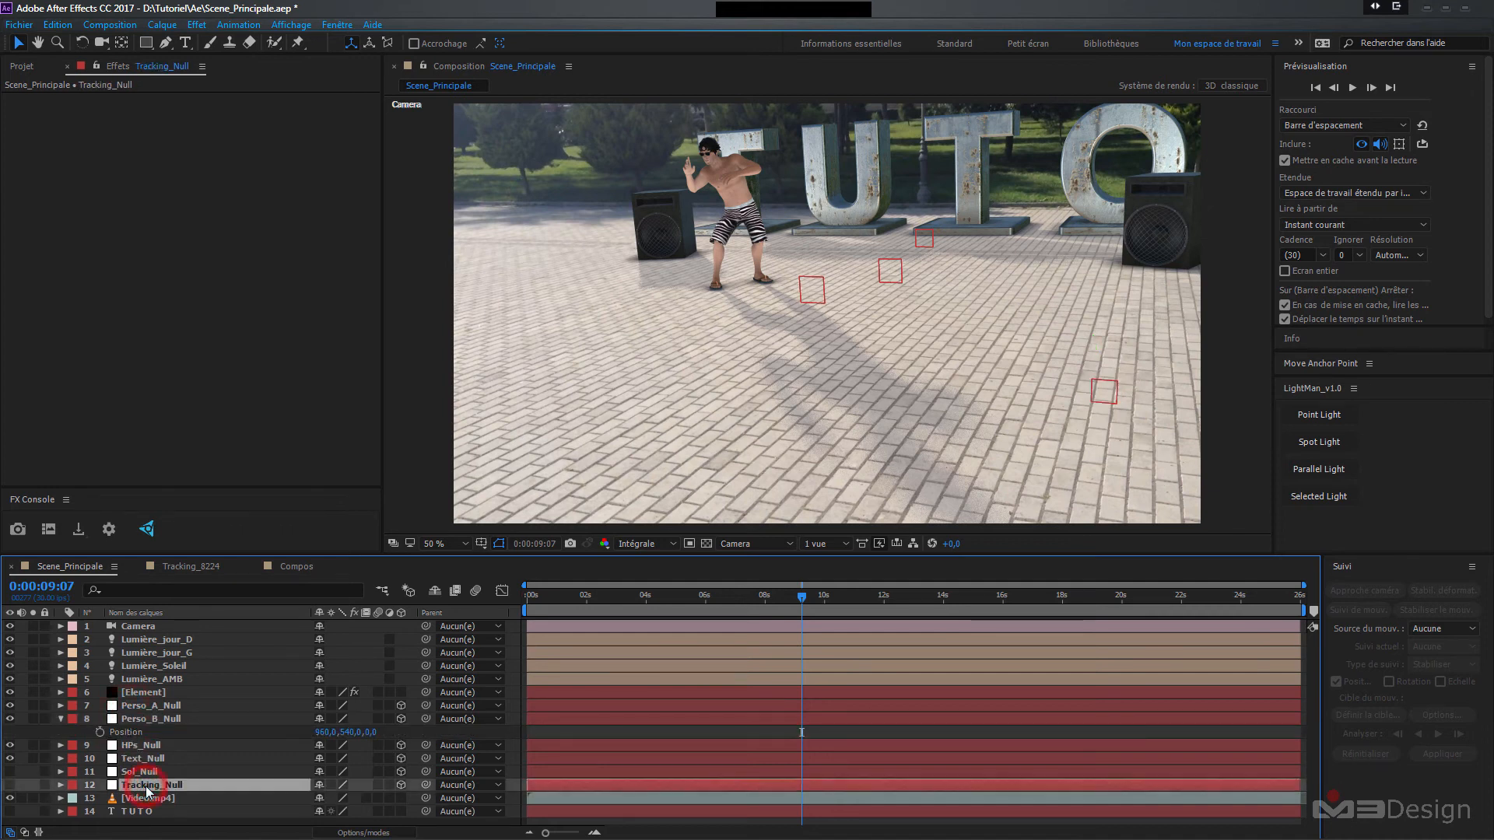
pyautogui.press('p')
pyautogui.click(128, 799)
pyautogui.press('Return')
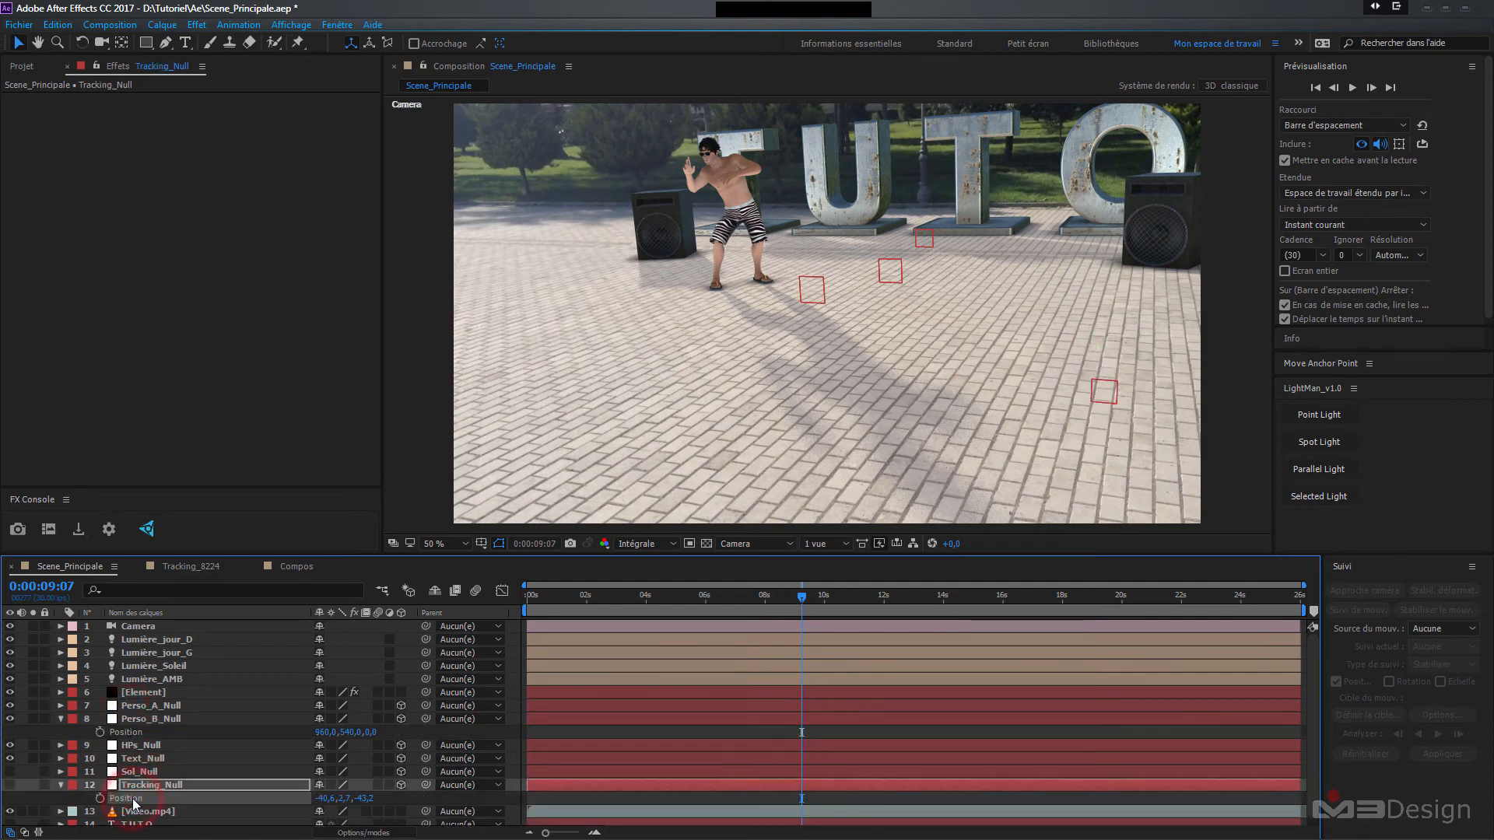
pyautogui.click(134, 733)
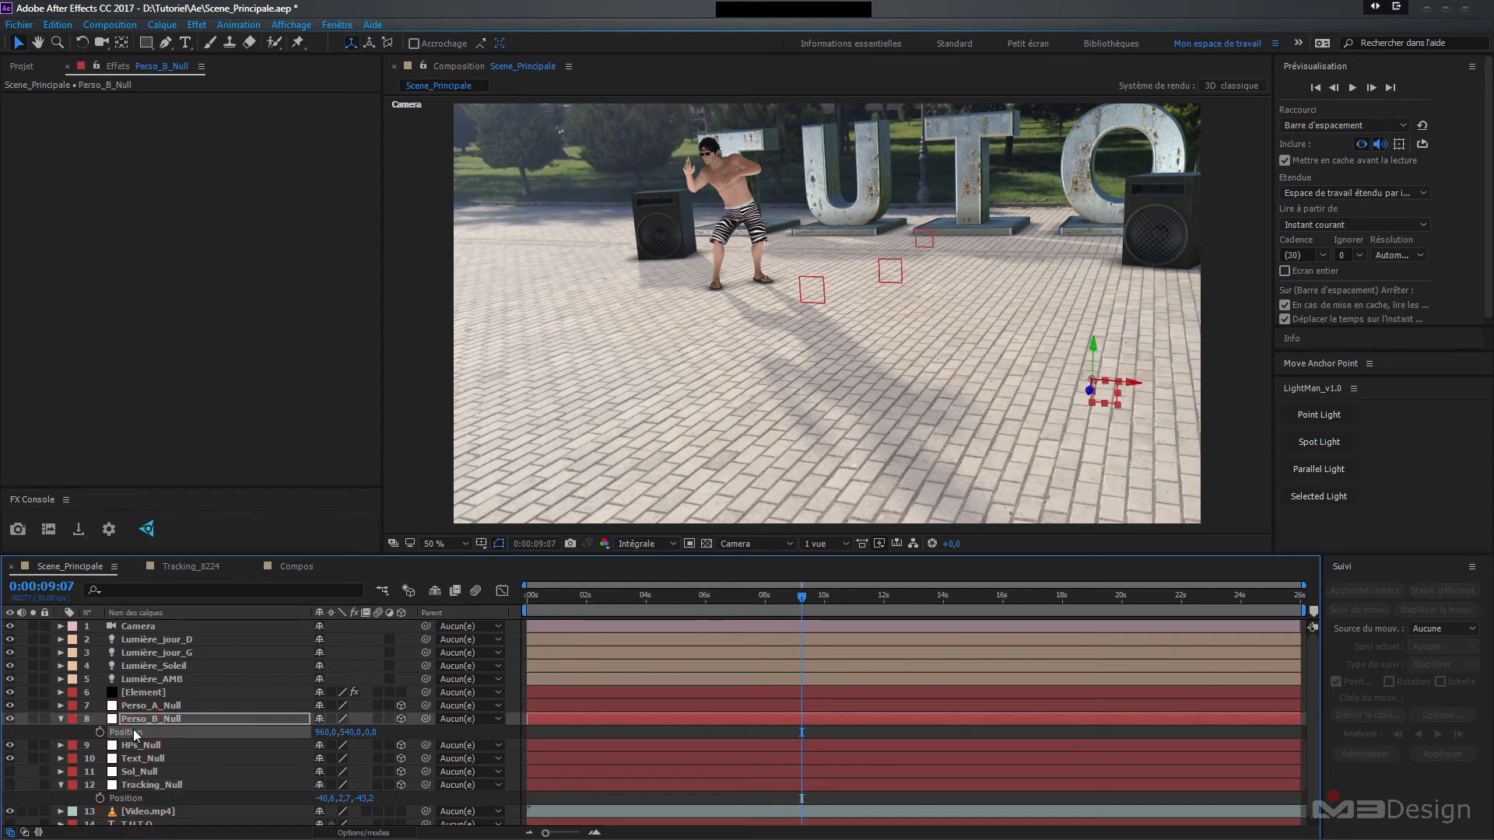
pyautogui.hotkey('ctrl', 'v')
pyautogui.click(61, 719)
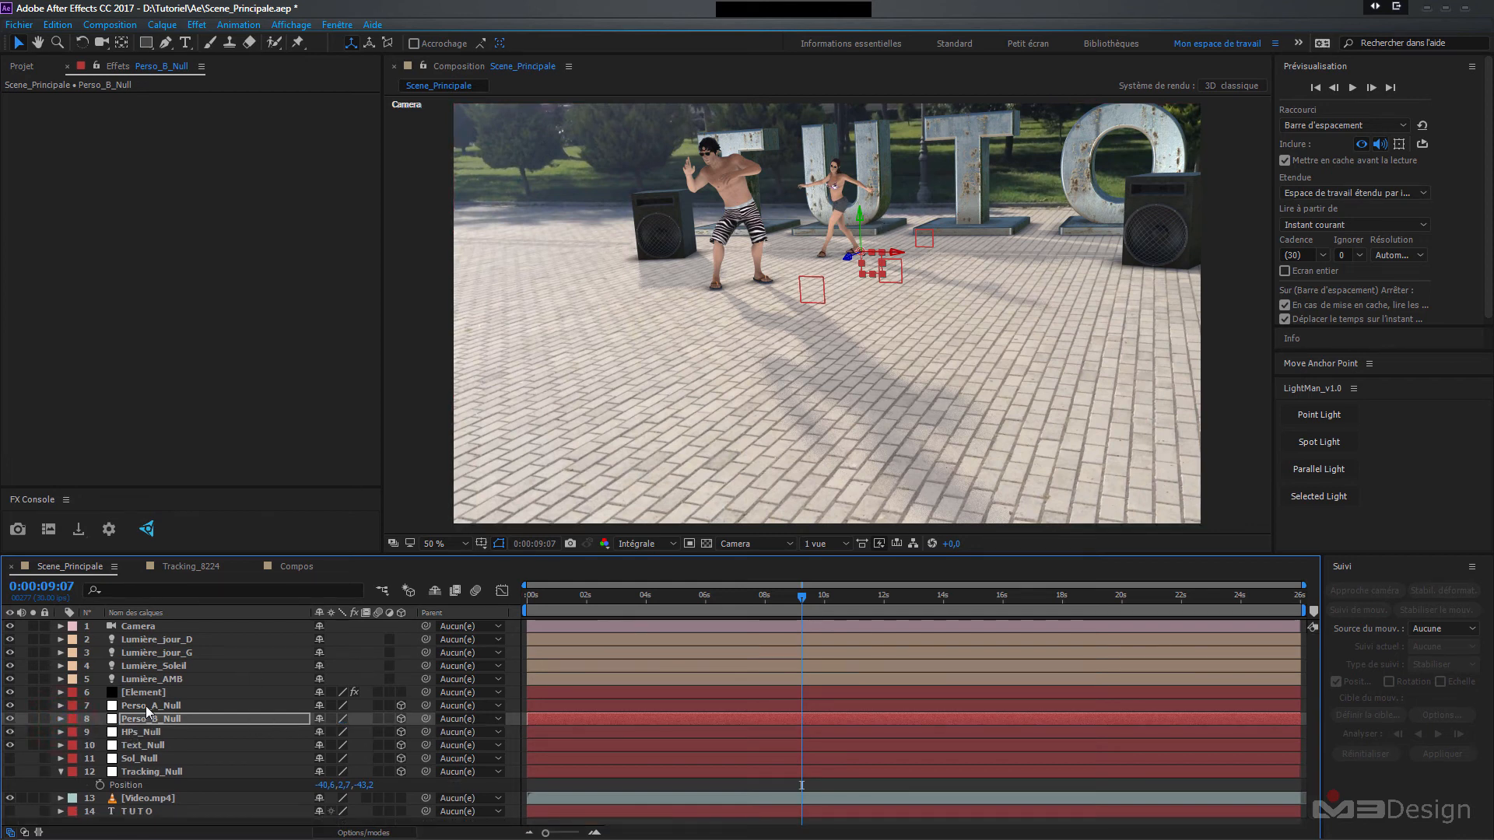
# - Reveal the positions of Perso_A_Null and Perso_B_Null and copy Perso_A_Null's Z position value to Perso_B_Null
pyautogui.click(148, 706)
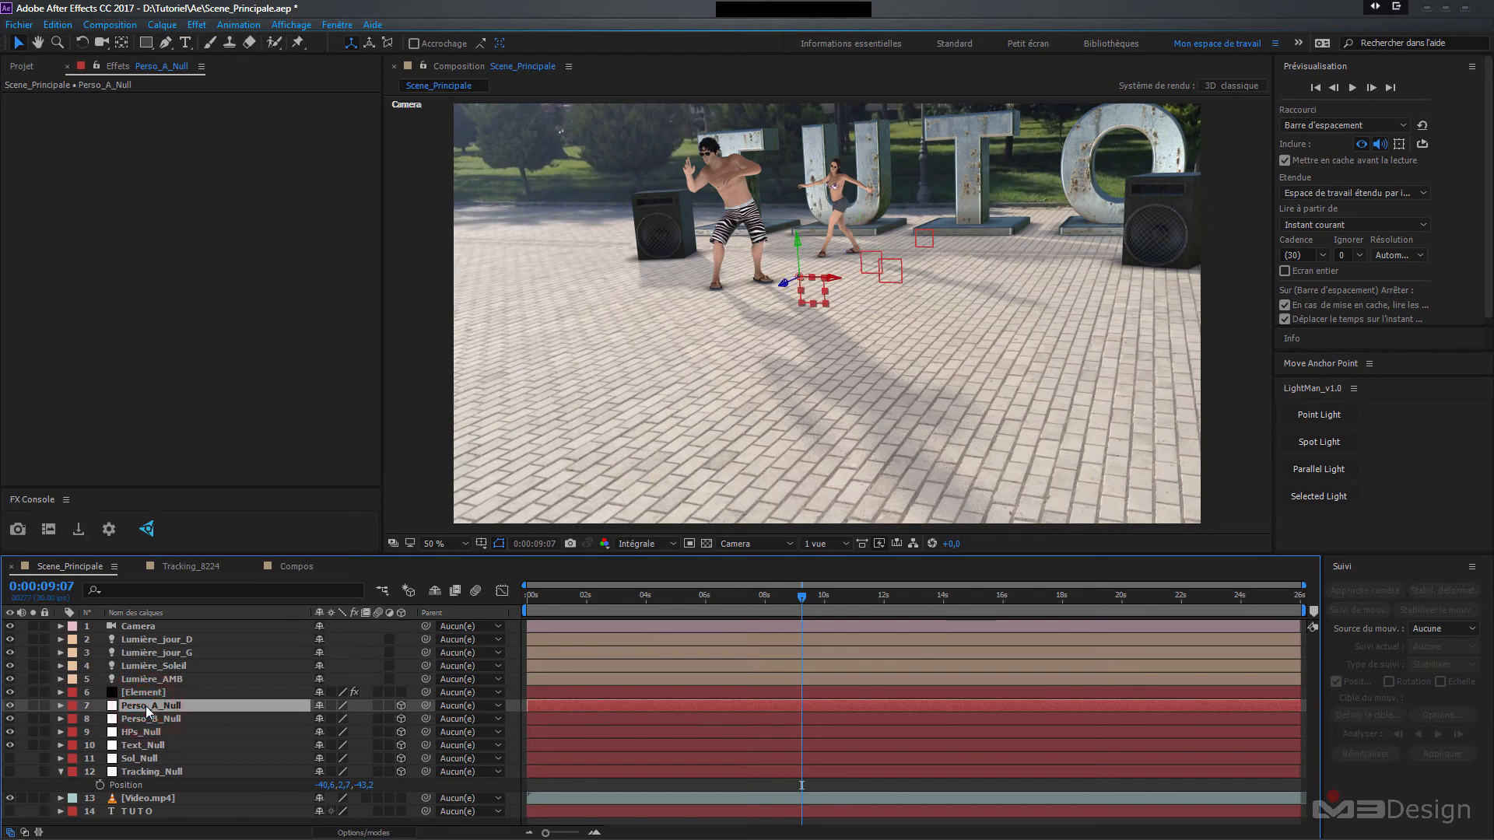
pyautogui.press('p')
pyautogui.click(148, 733)
pyautogui.press('p')
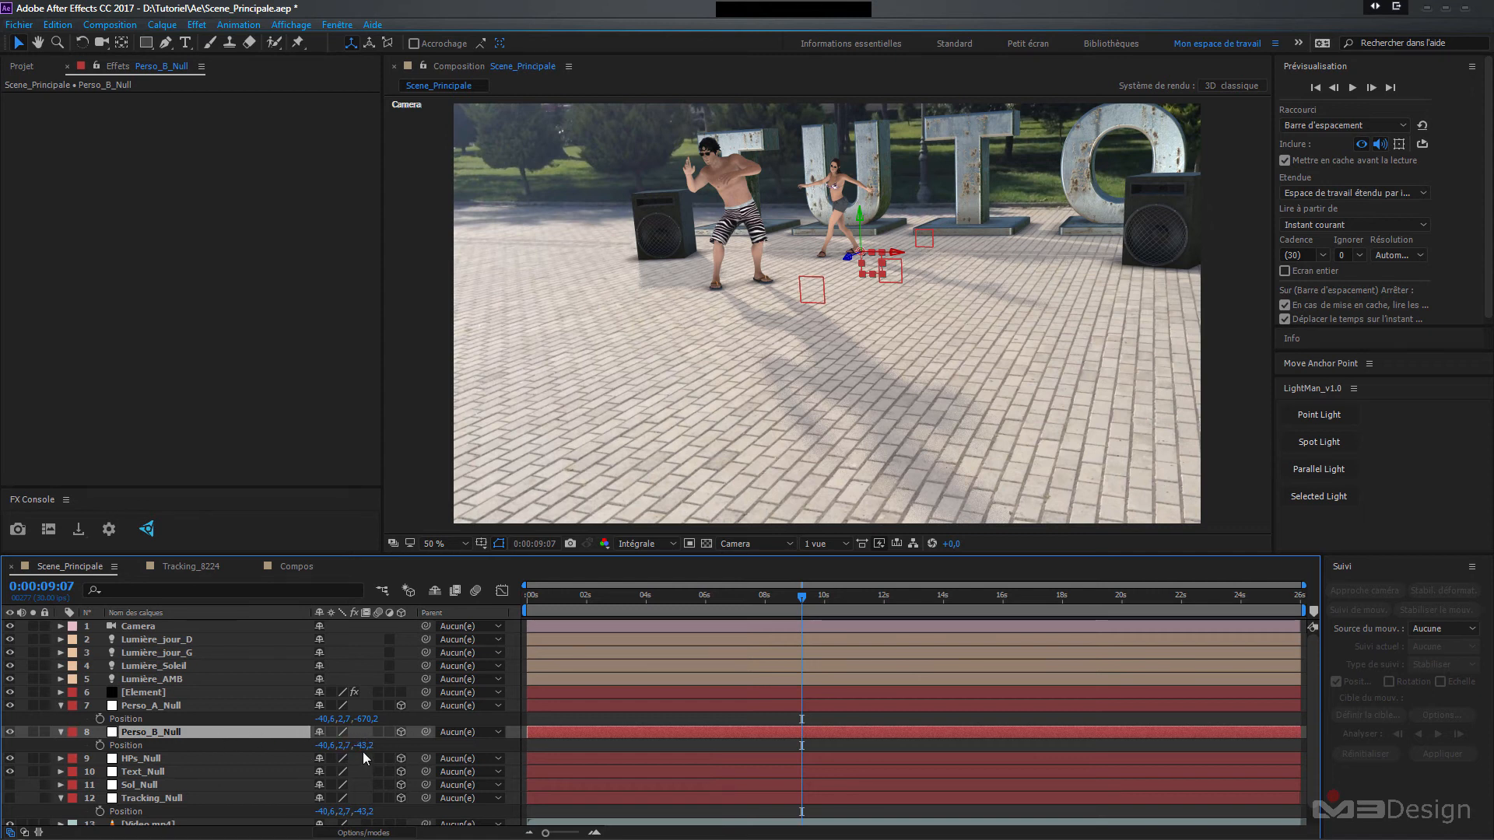
pyautogui.click(366, 719)
pyautogui.hotkey('ctrl', 'c')
pyautogui.rightClick(367, 716)
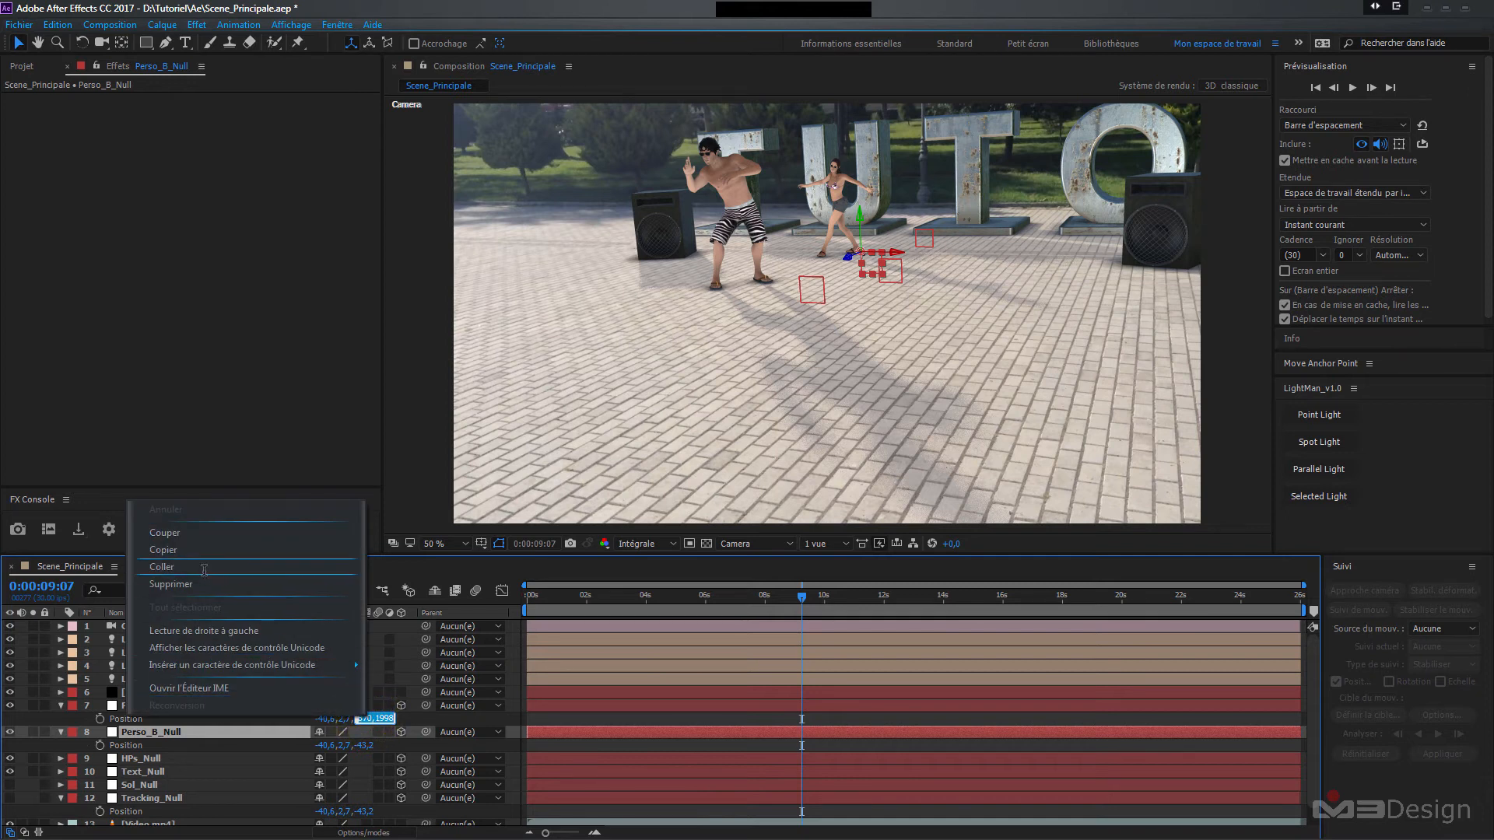
pyautogui.click(180, 550)
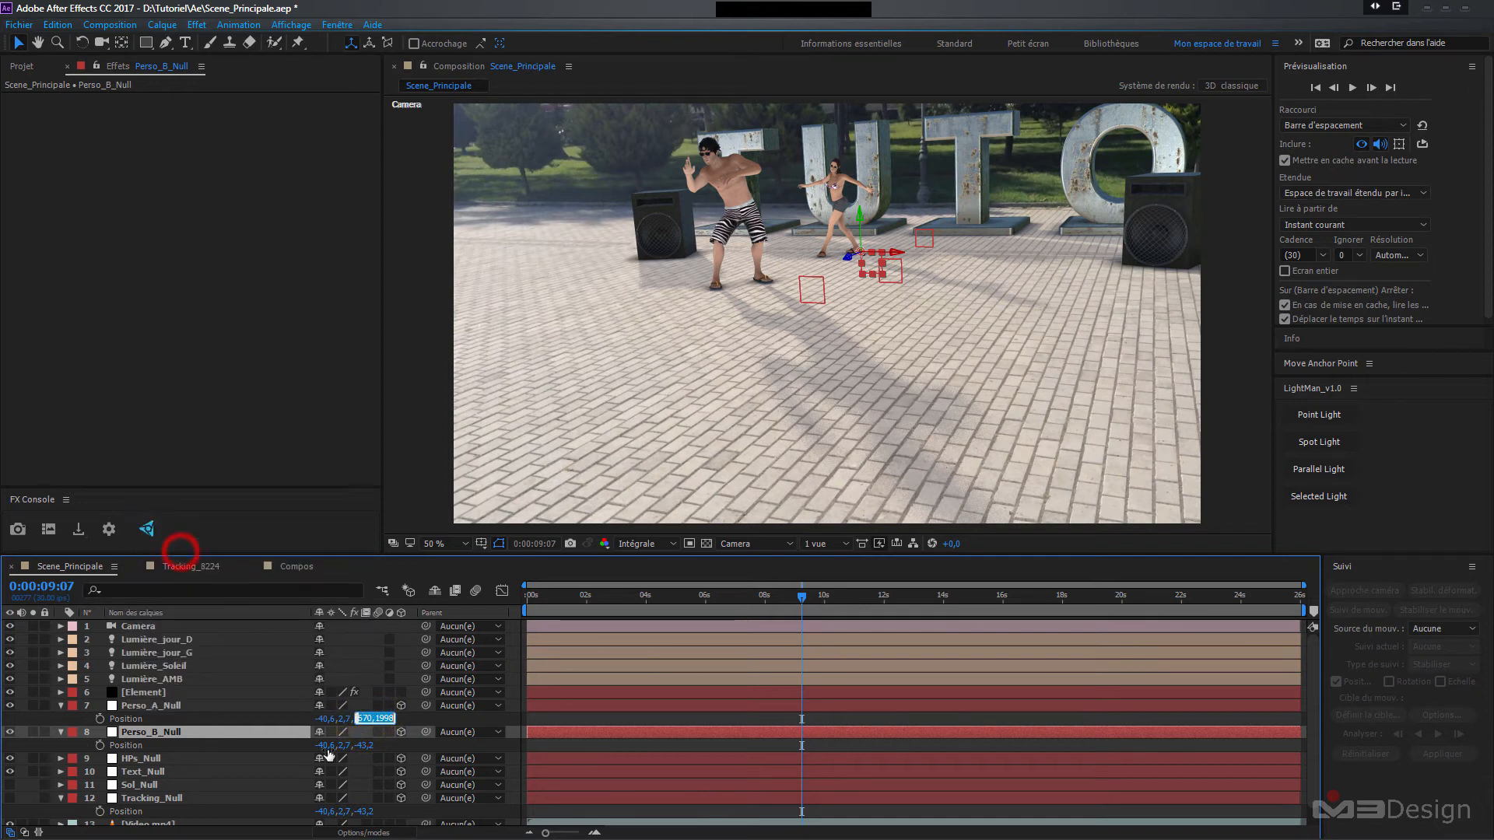
pyautogui.click(371, 745)
pyautogui.rightClick(370, 743)
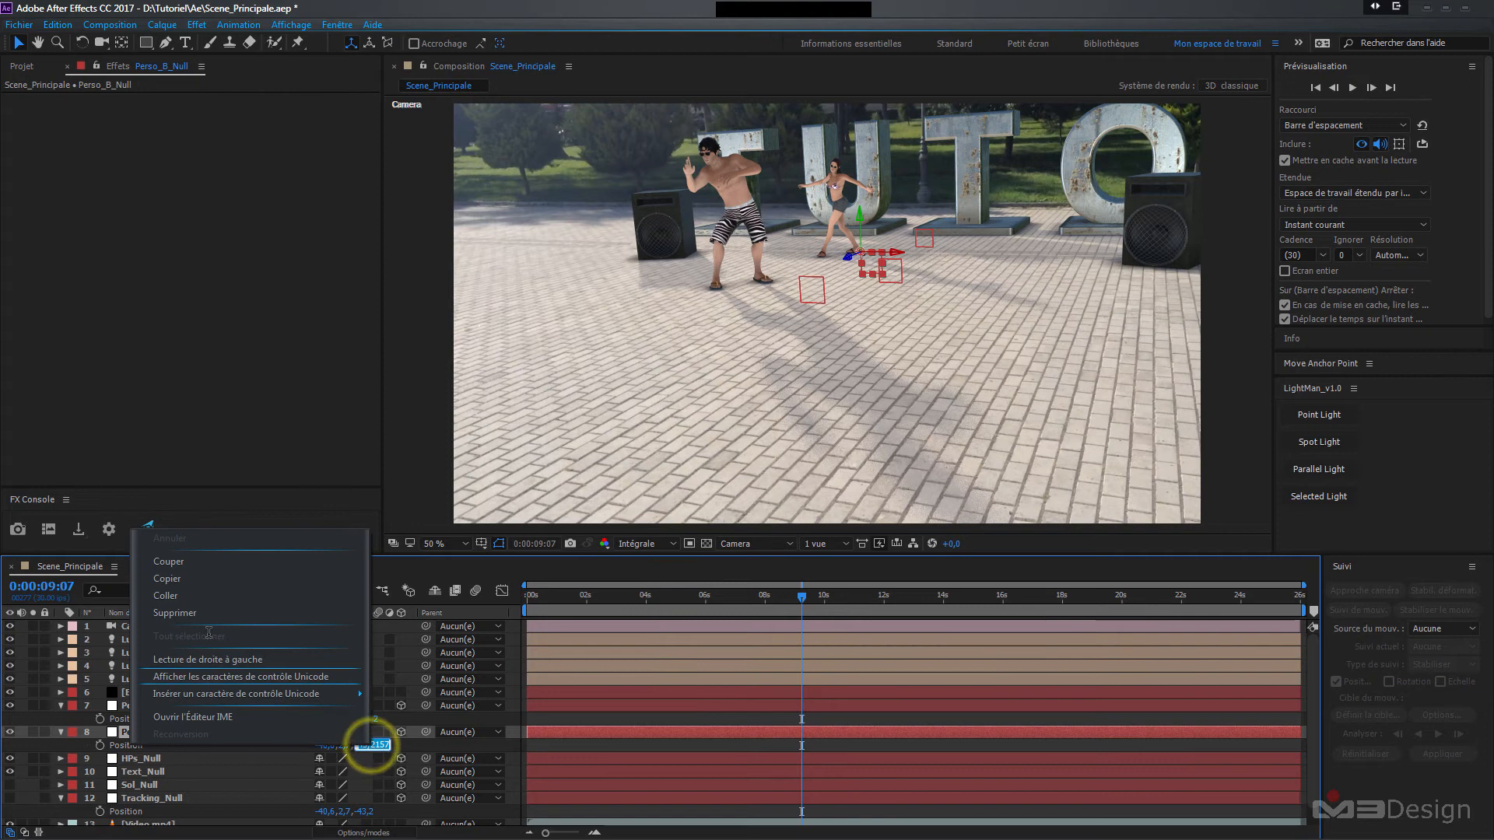
pyautogui.click(195, 595)
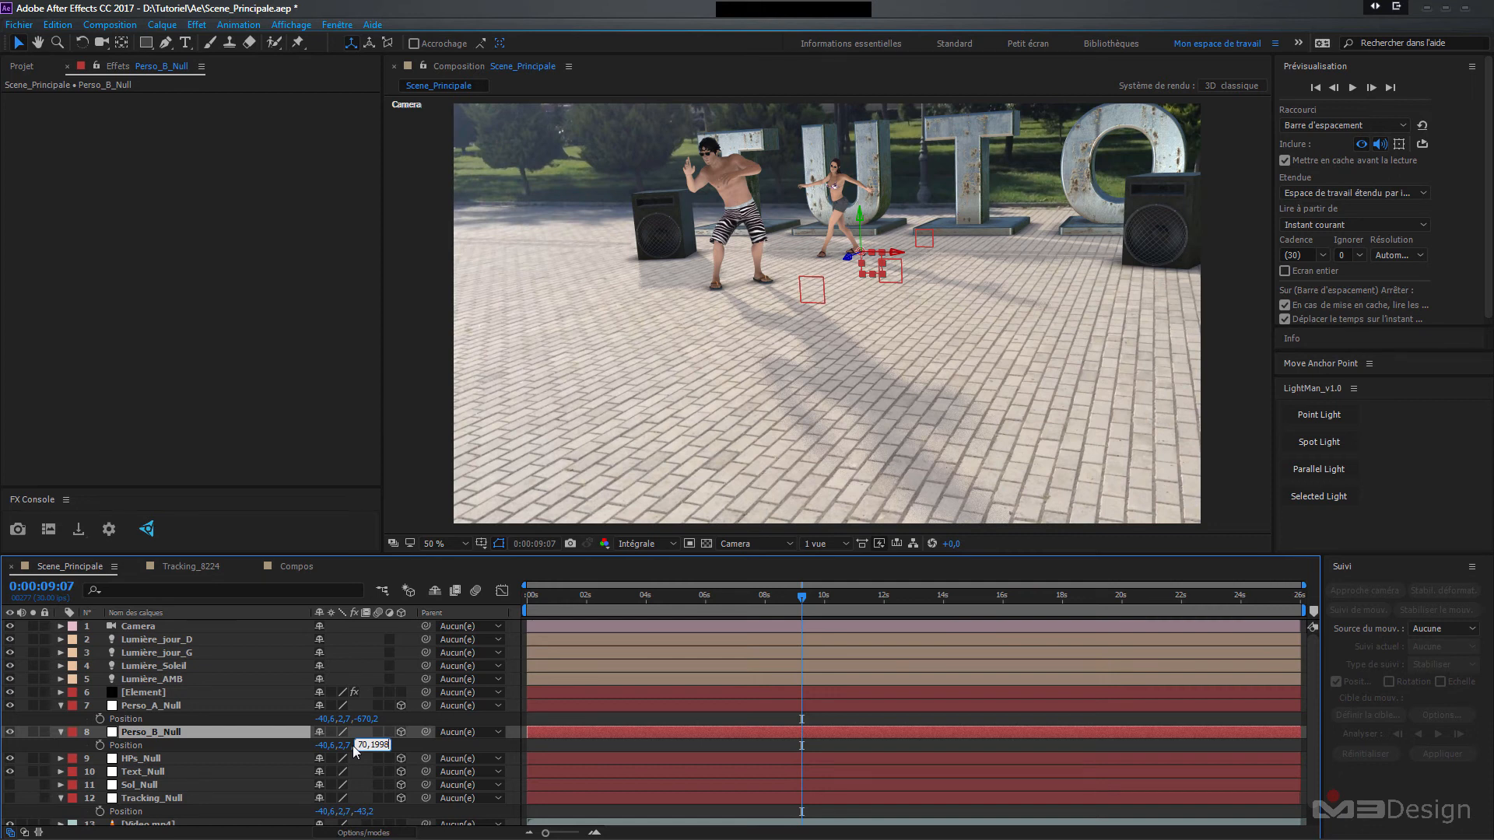
pyautogui.press('Return')
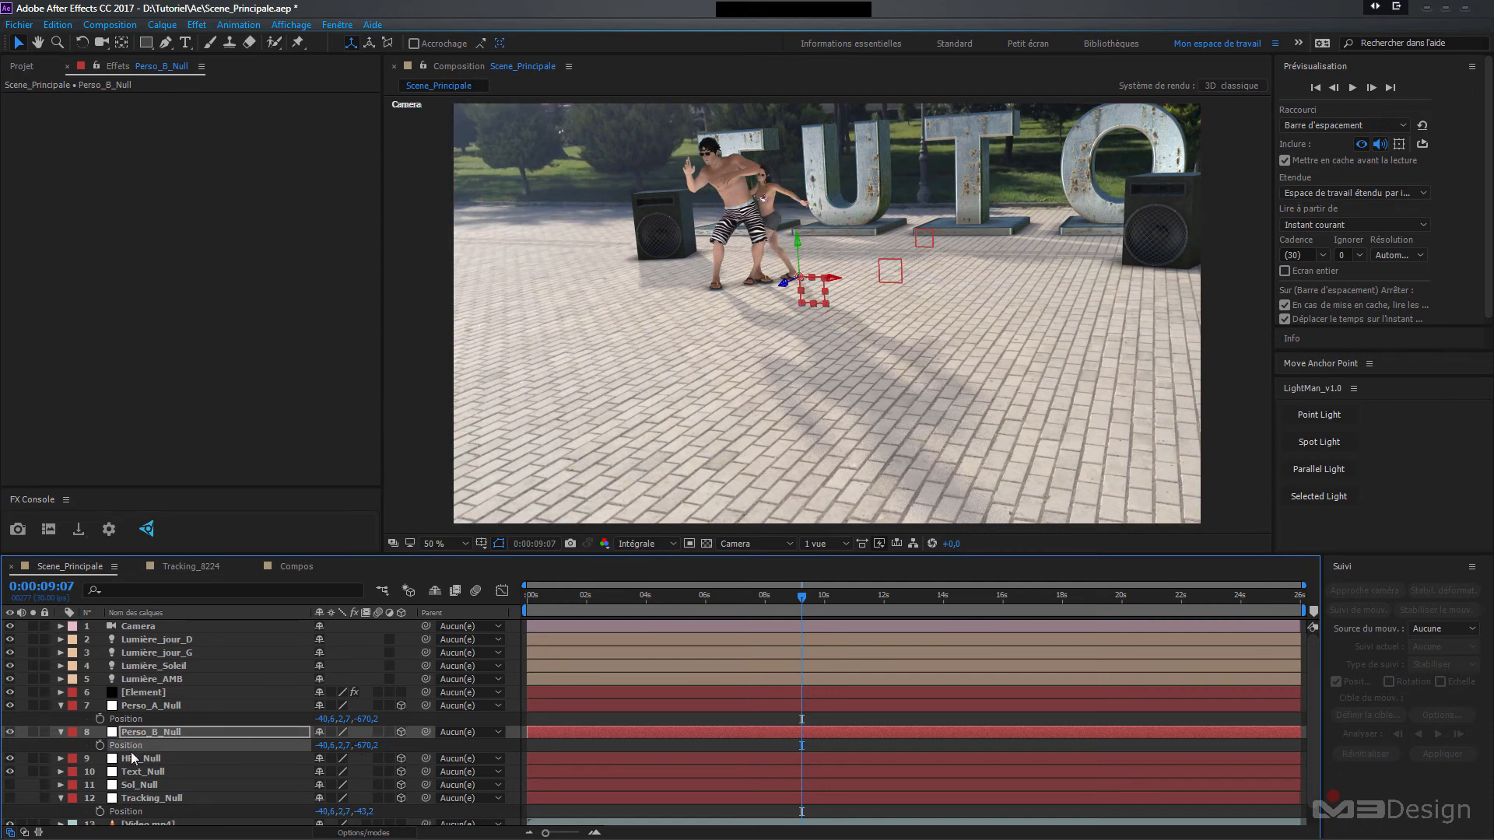
# - Set the Particle Size of Group 5 to 13 in the Element effect and collapse the group
pyautogui.click(142, 693)
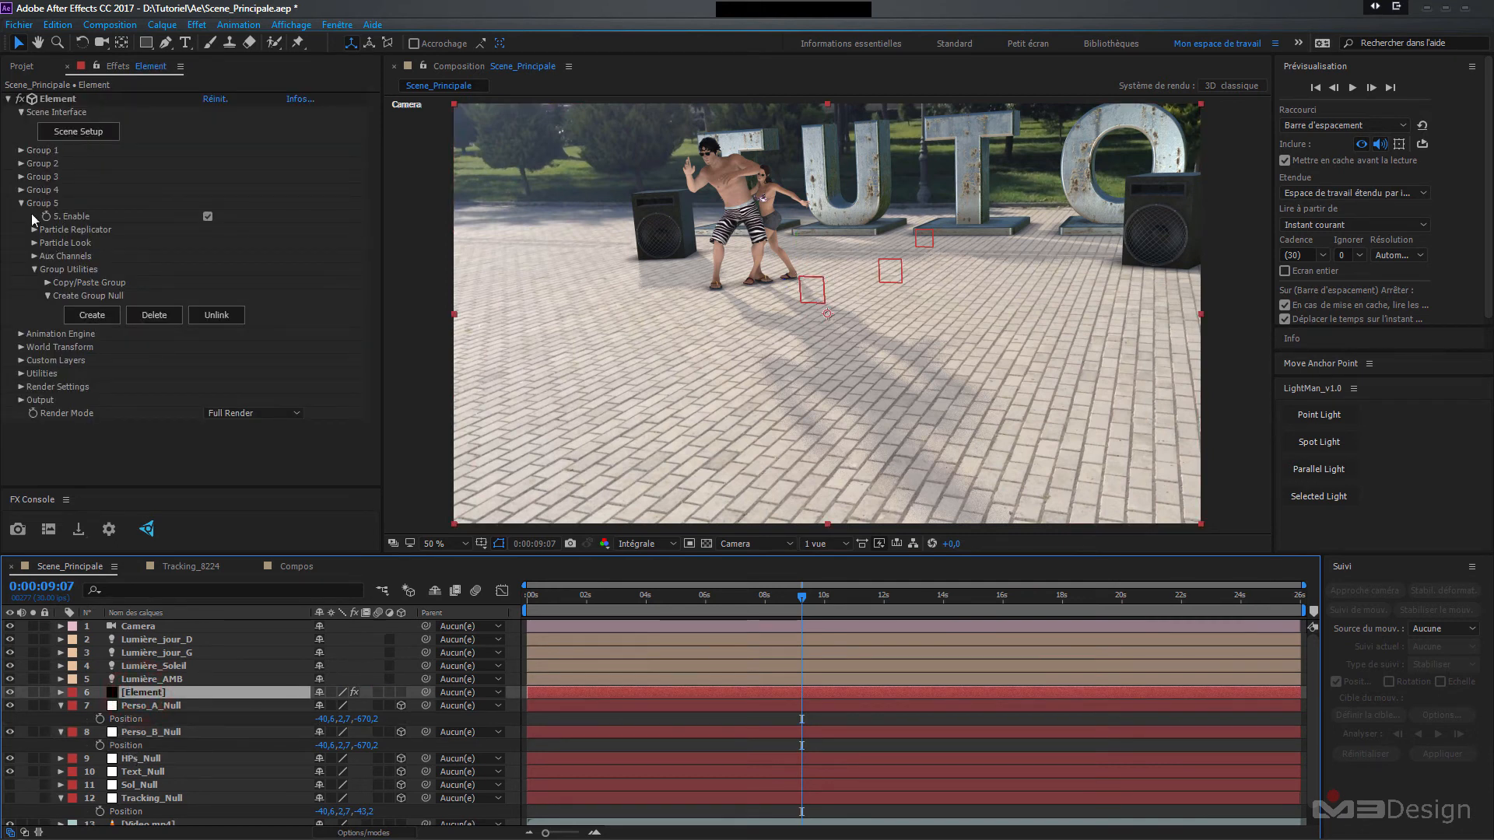
pyautogui.click(35, 243)
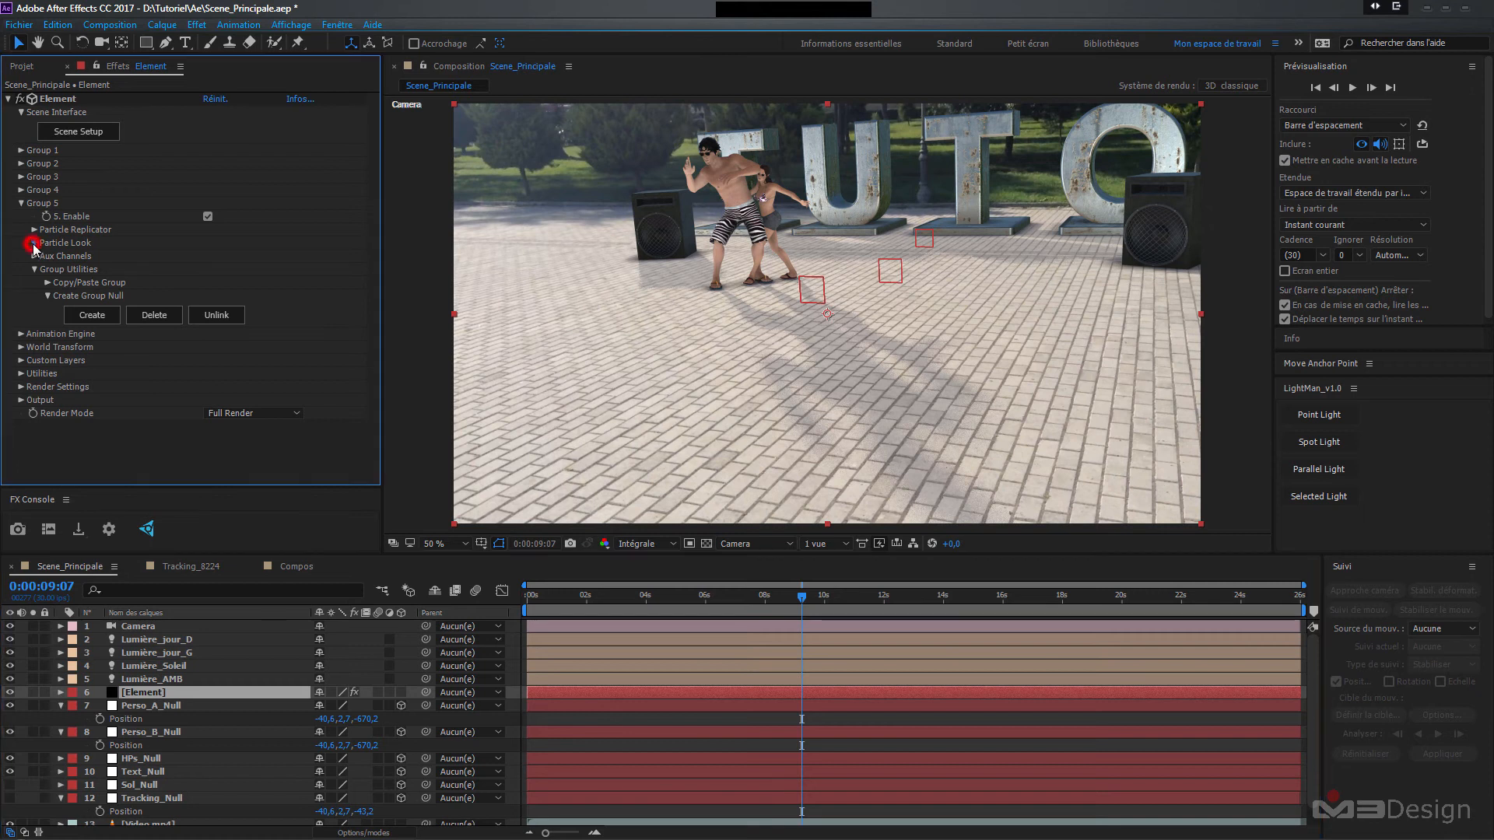
pyautogui.click(213, 259)
pyautogui.press('BackSpace')
pyautogui.write('13')
pyautogui.press('Return')
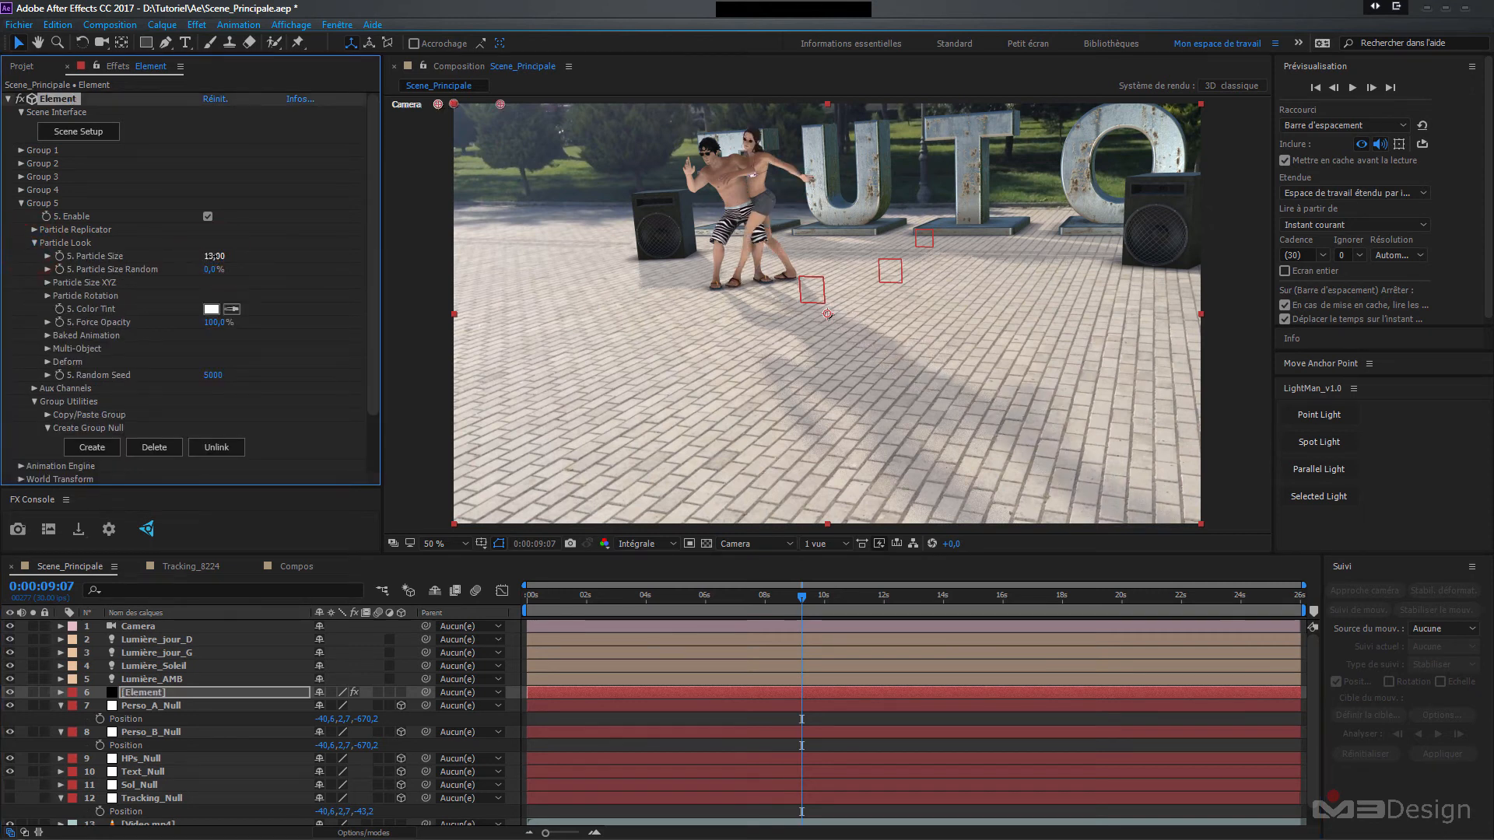
pyautogui.click(21, 203)
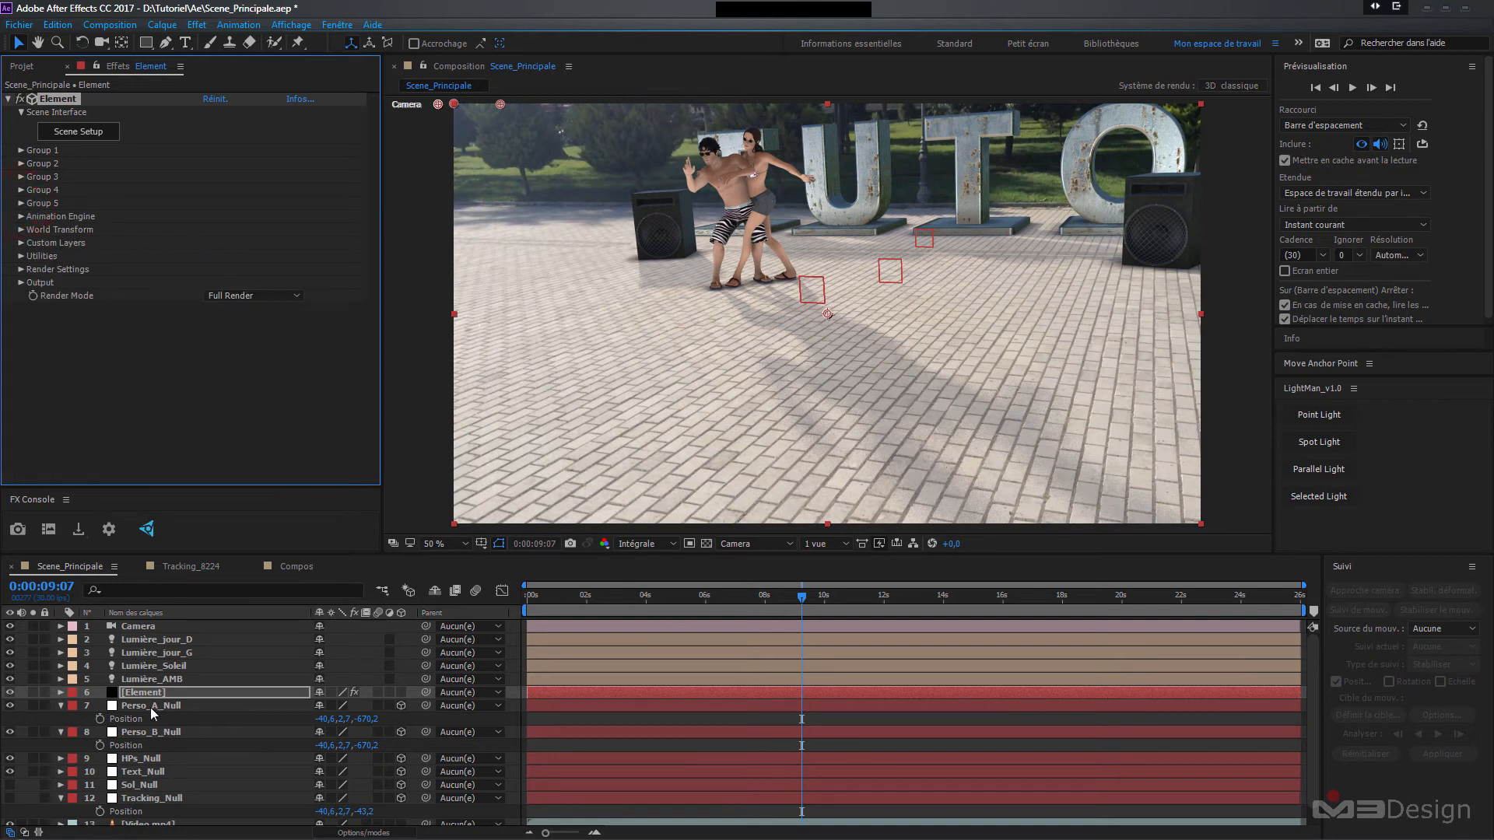
# - Move Perso_B_Null along the X axis to about 491, beside the male character
pyautogui.click(151, 731)
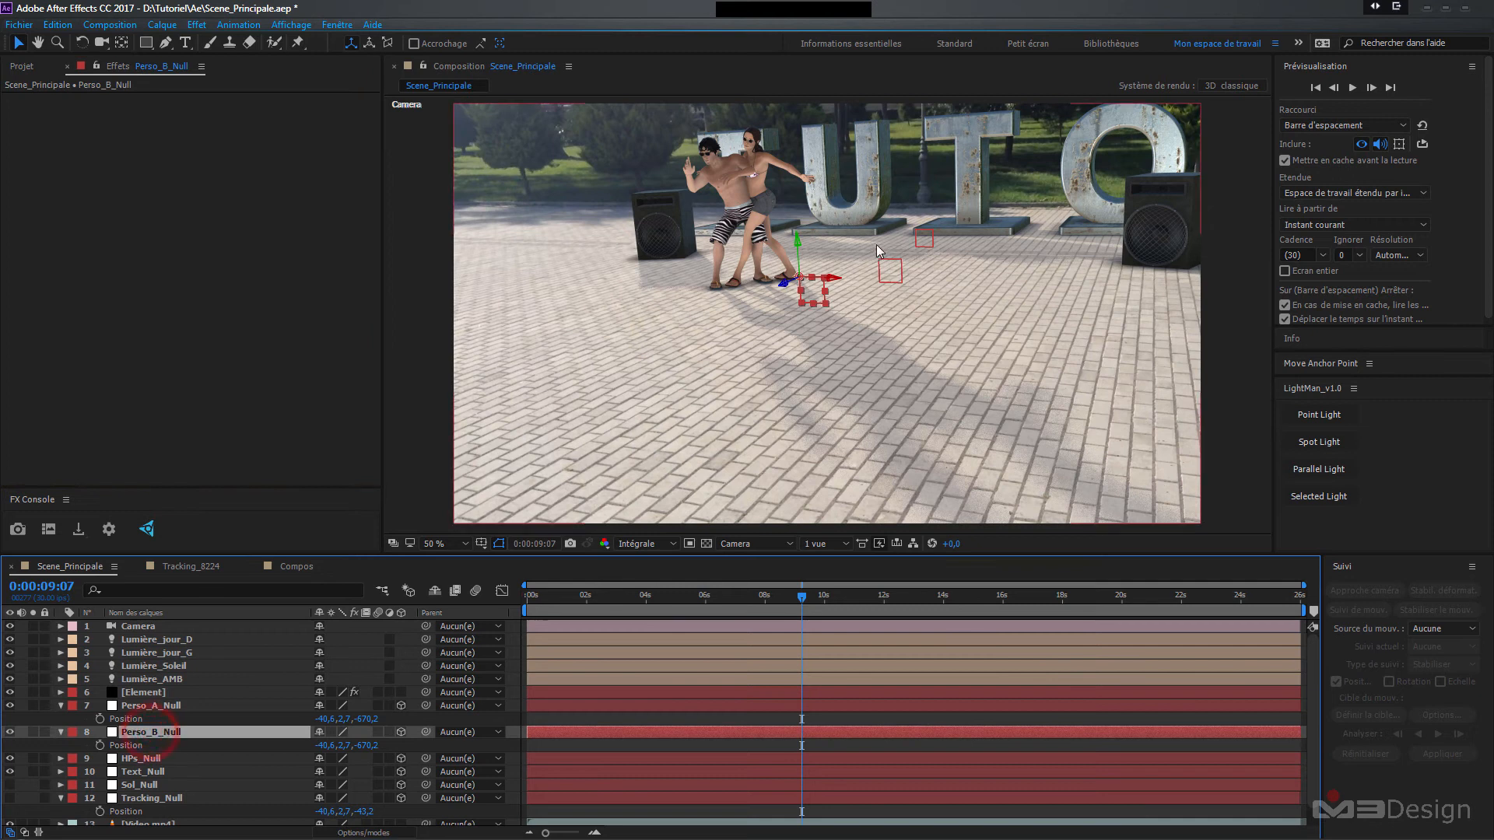
pyautogui.moveTo(833, 279); pyautogui.dragTo(1039, 300)
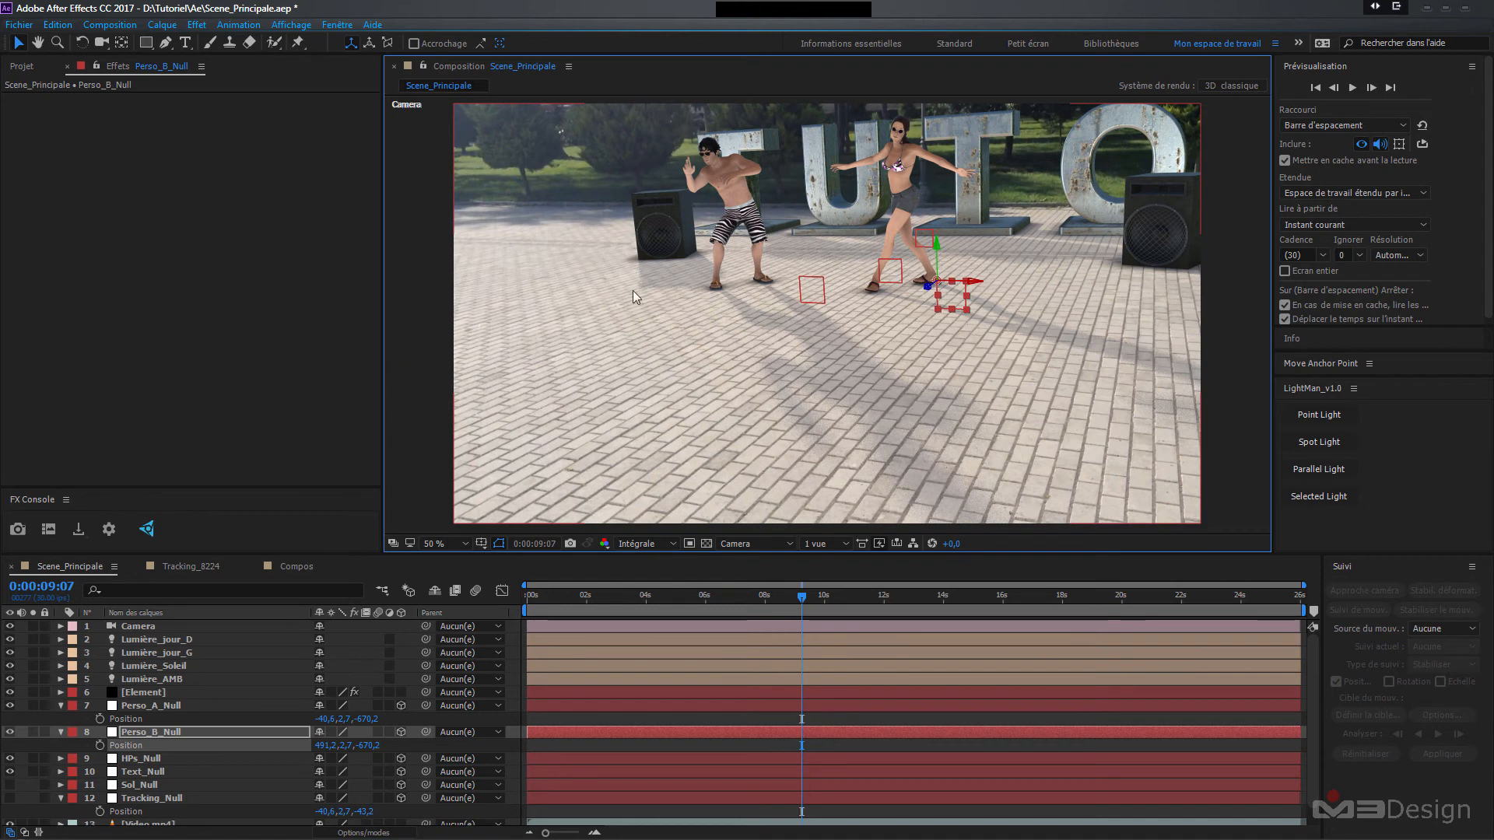
pyautogui.click(142, 706)
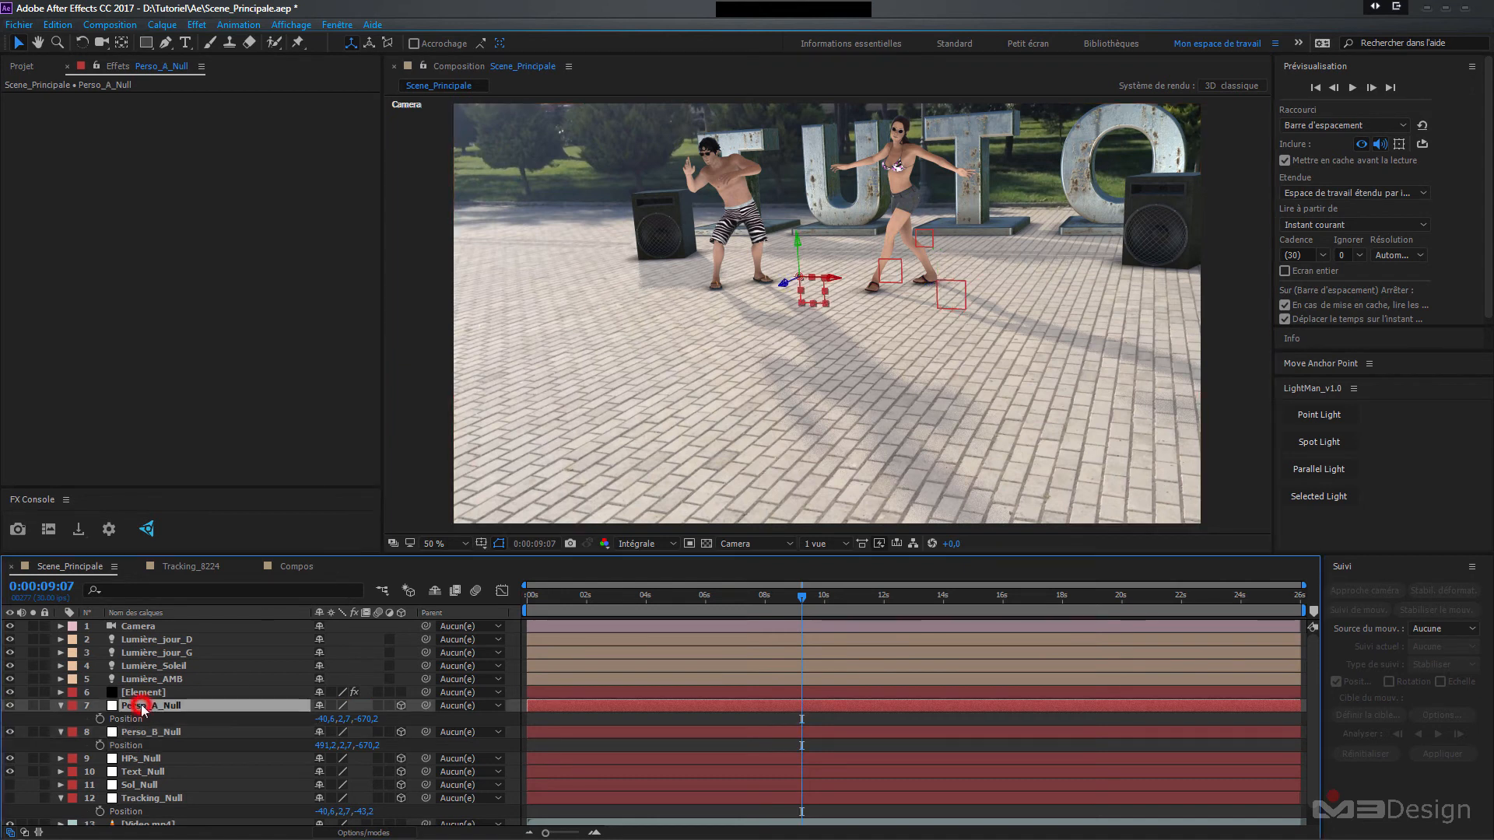
# - Check the Particle Size settings of Group 4 and Group 5 in the Element effect
pyautogui.click(140, 692)
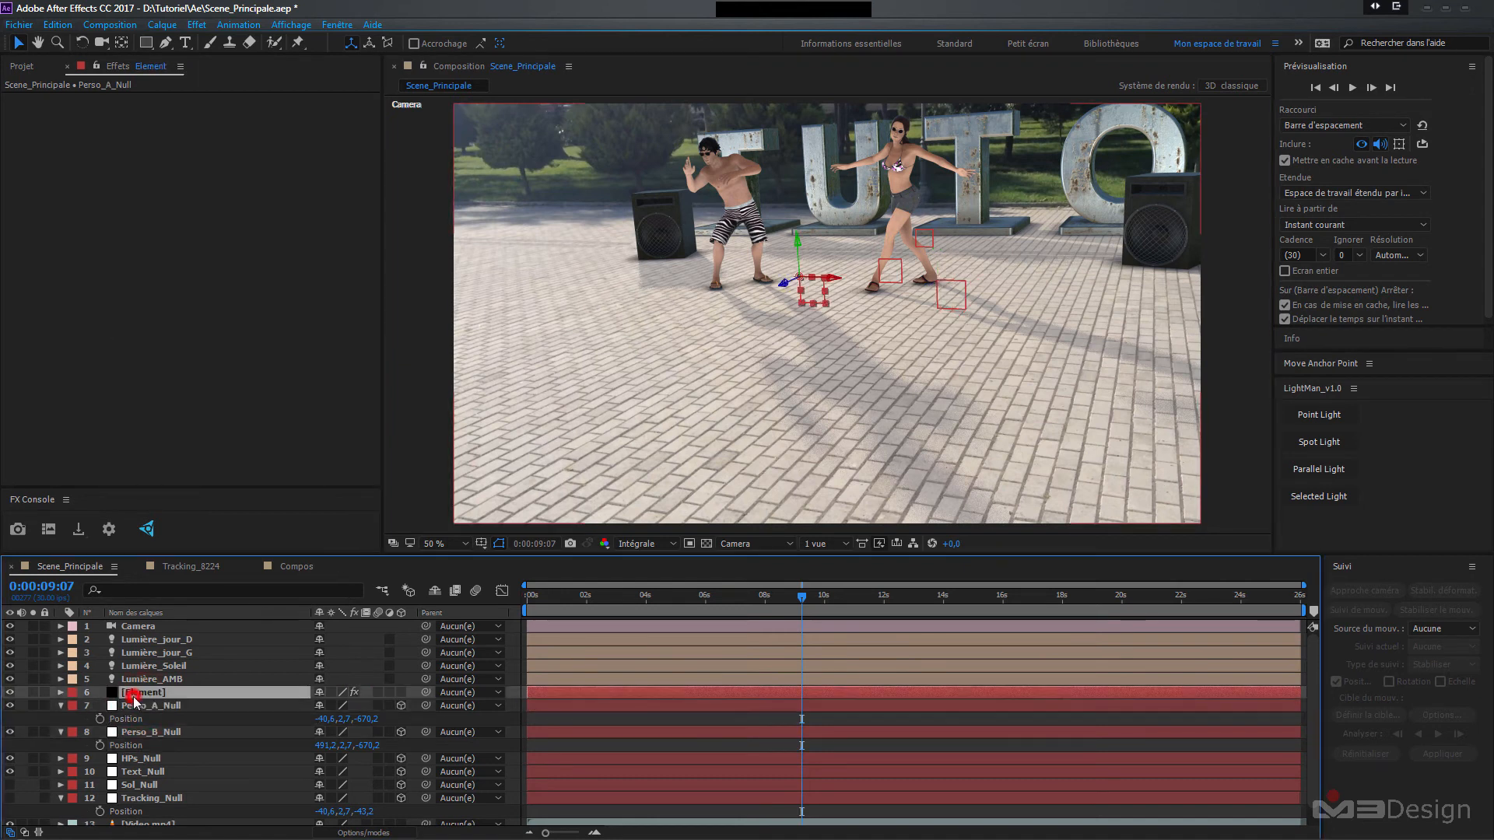
pyautogui.click(21, 191)
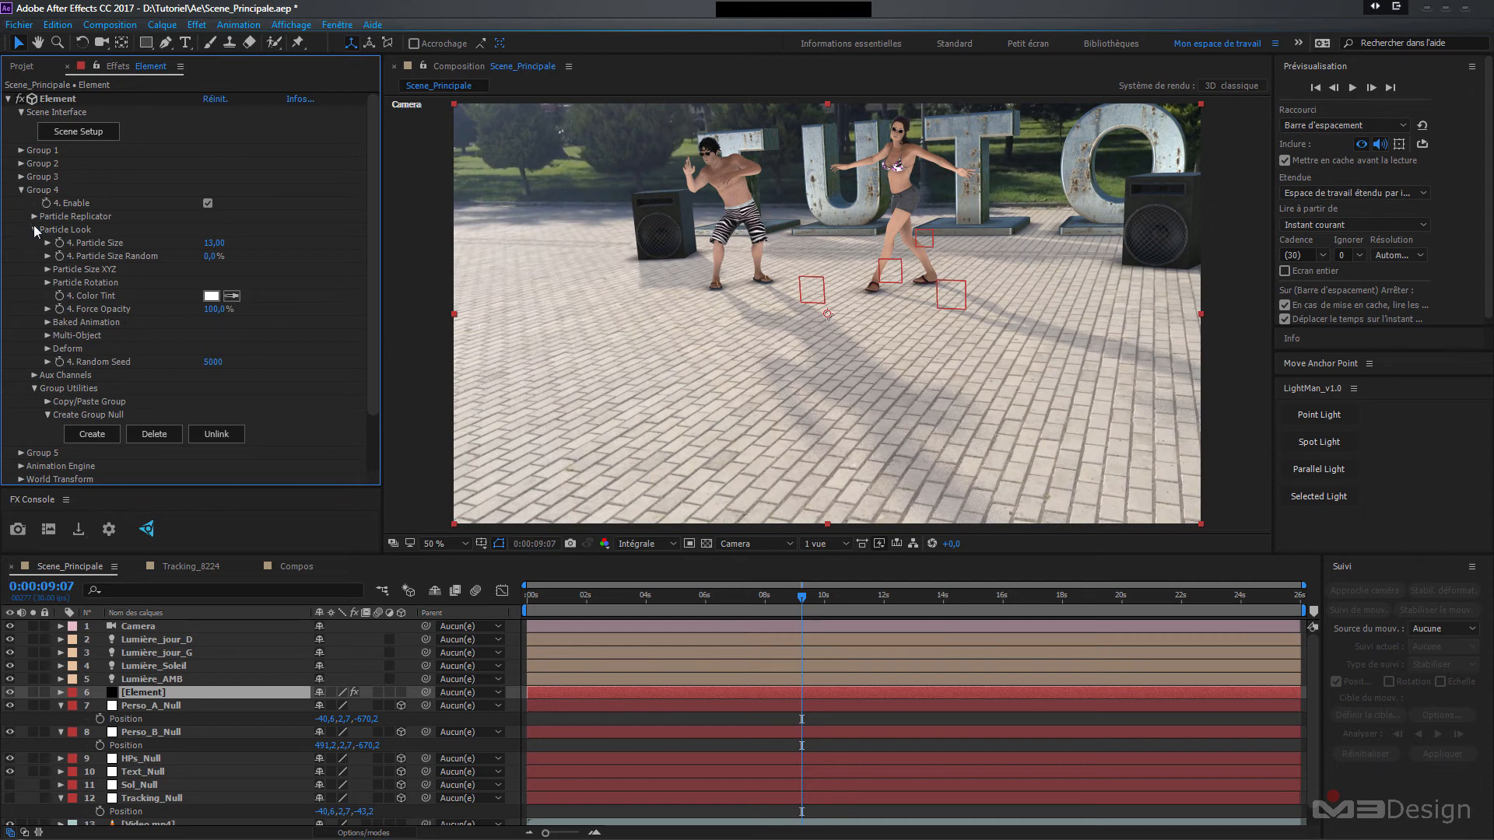
pyautogui.click(21, 455)
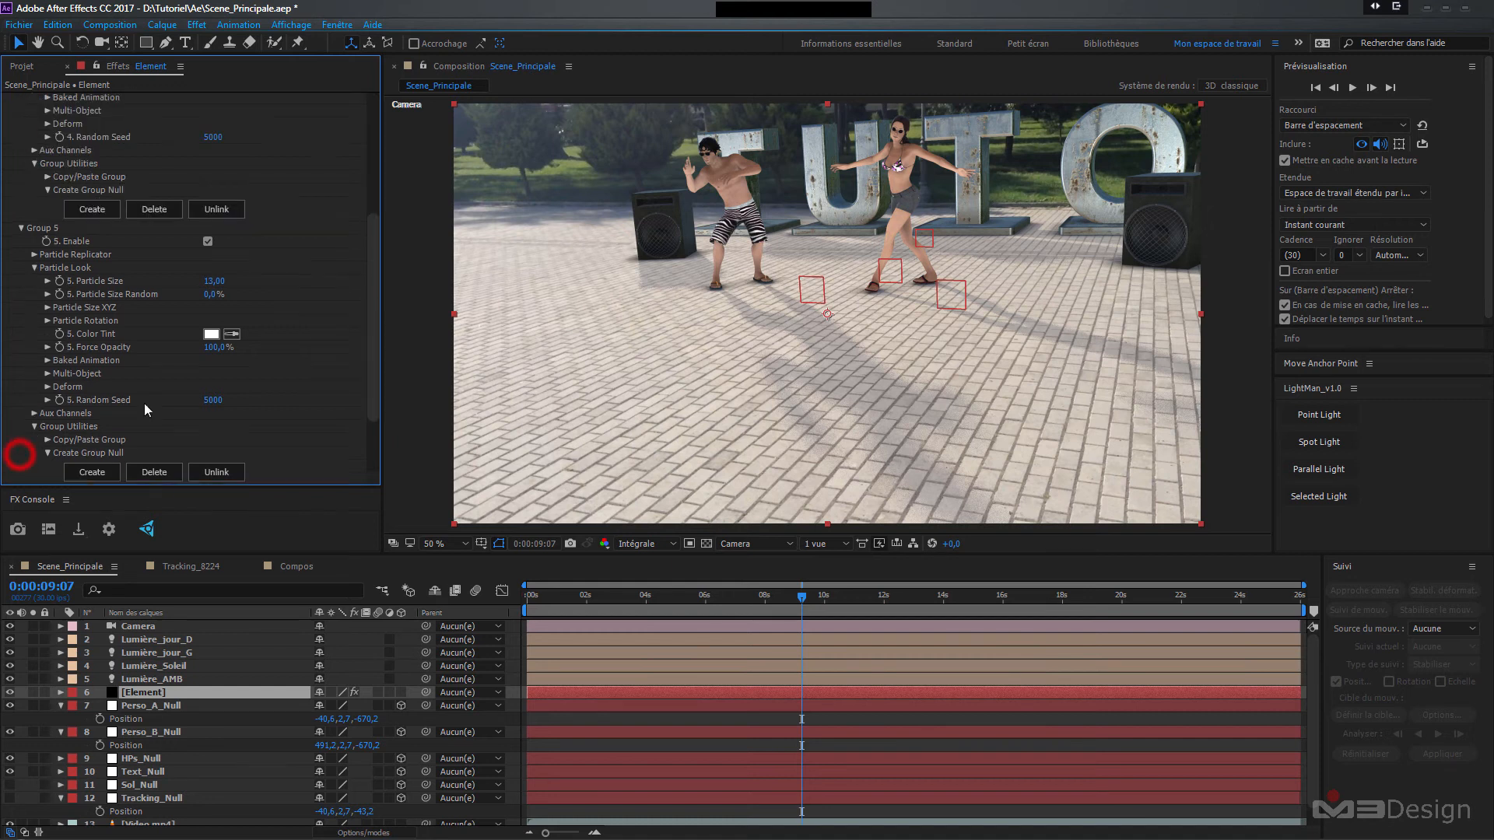
pyautogui.click(216, 284)
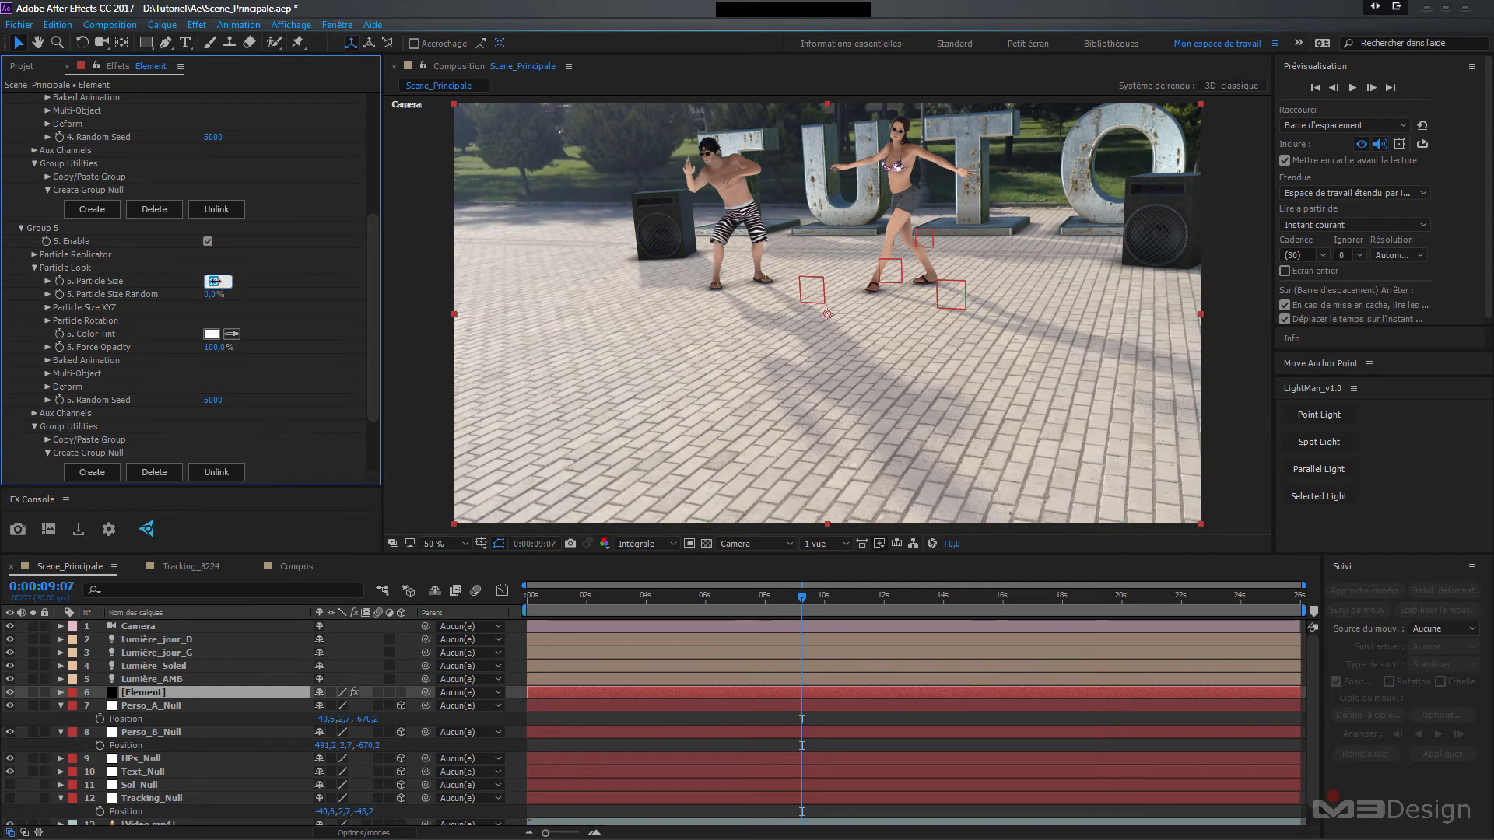
pyautogui.click(365, 317)
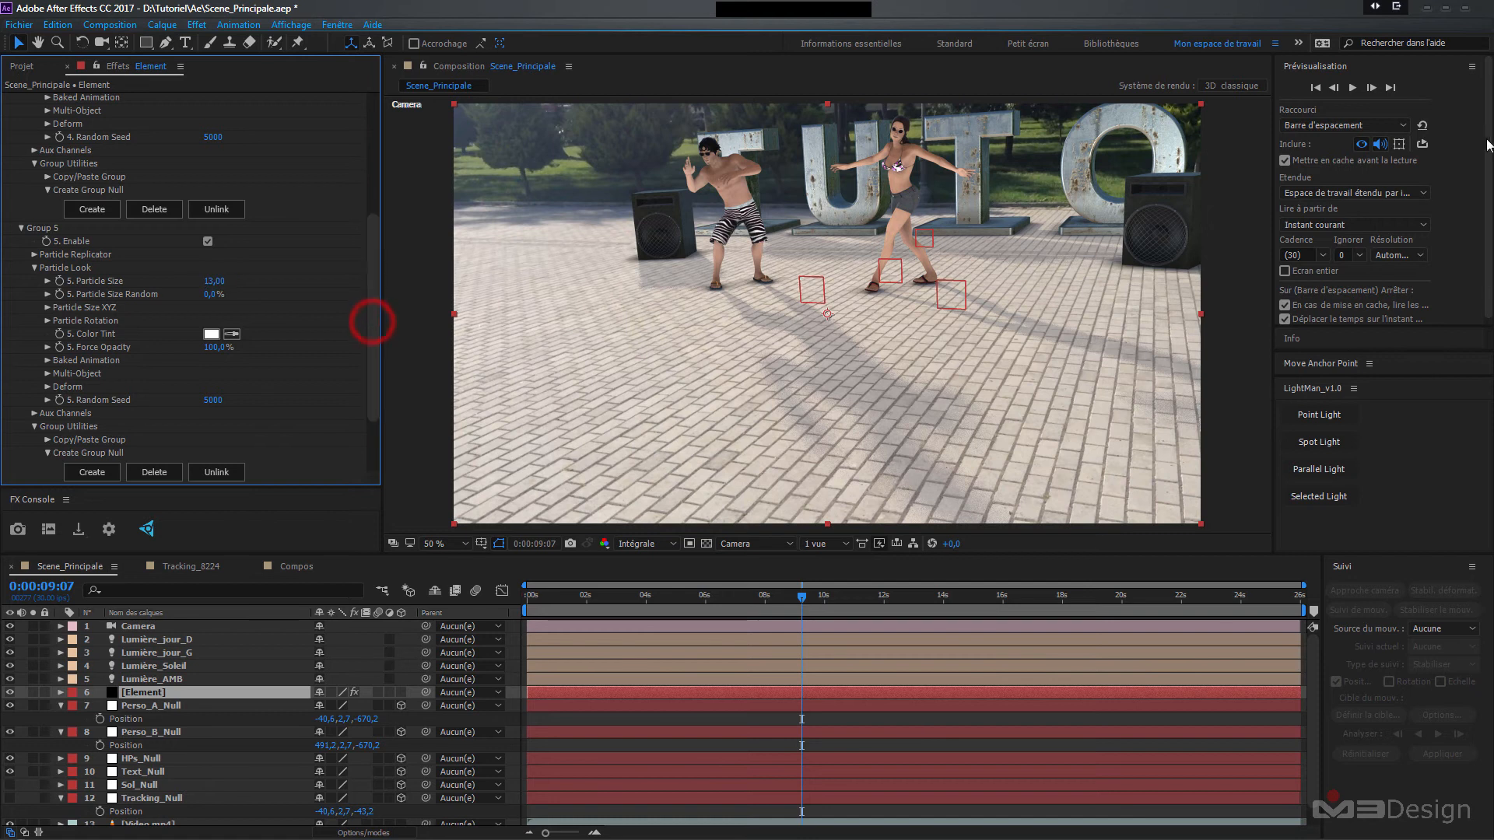
# - Return to the first frame and scrub through the timeline to about 20 seconds to check both characters
pyautogui.click(1315, 86)
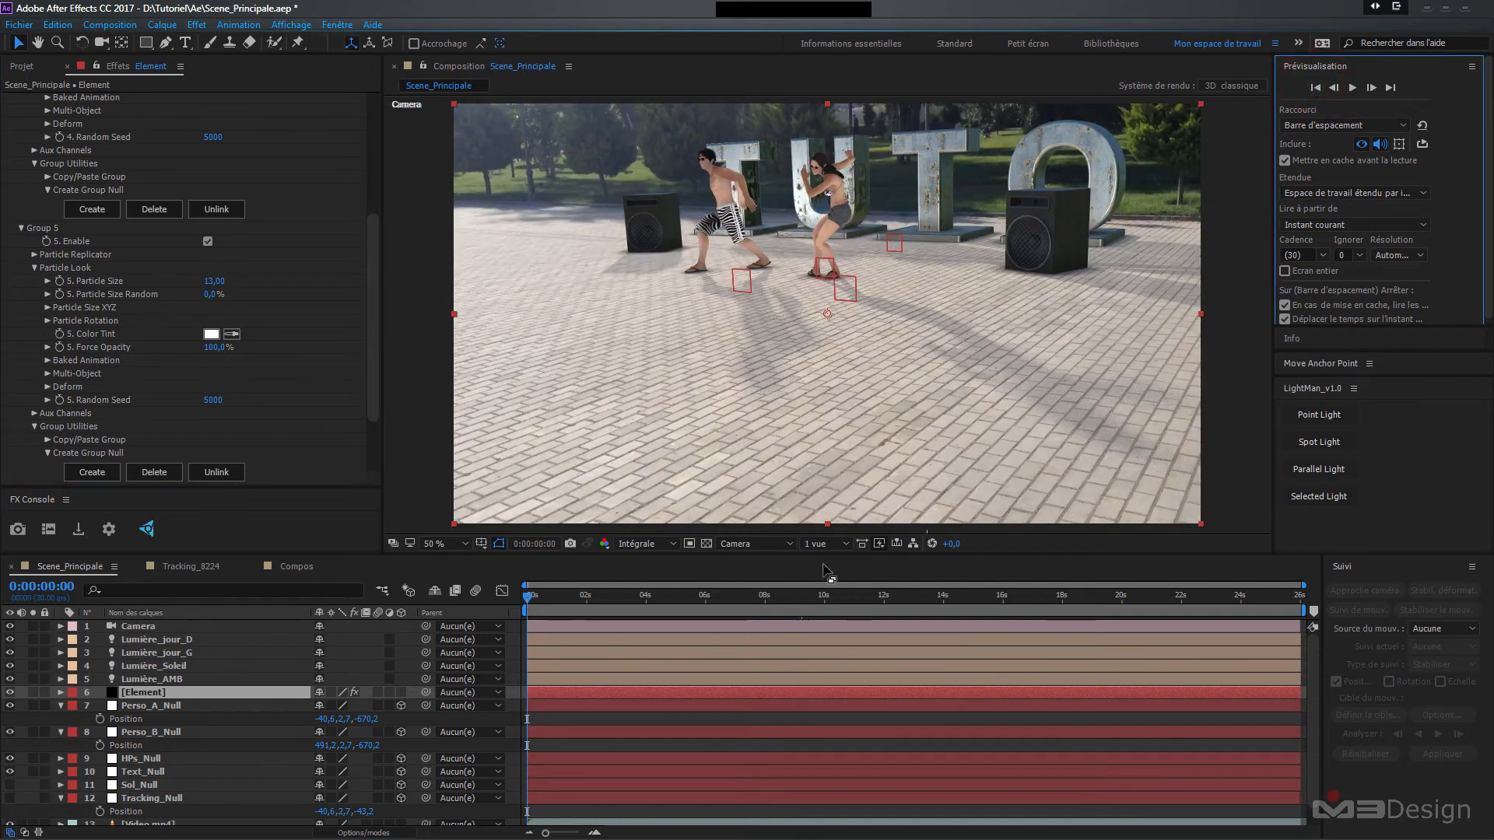
pyautogui.moveTo(527, 601); pyautogui.dragTo(839, 608)
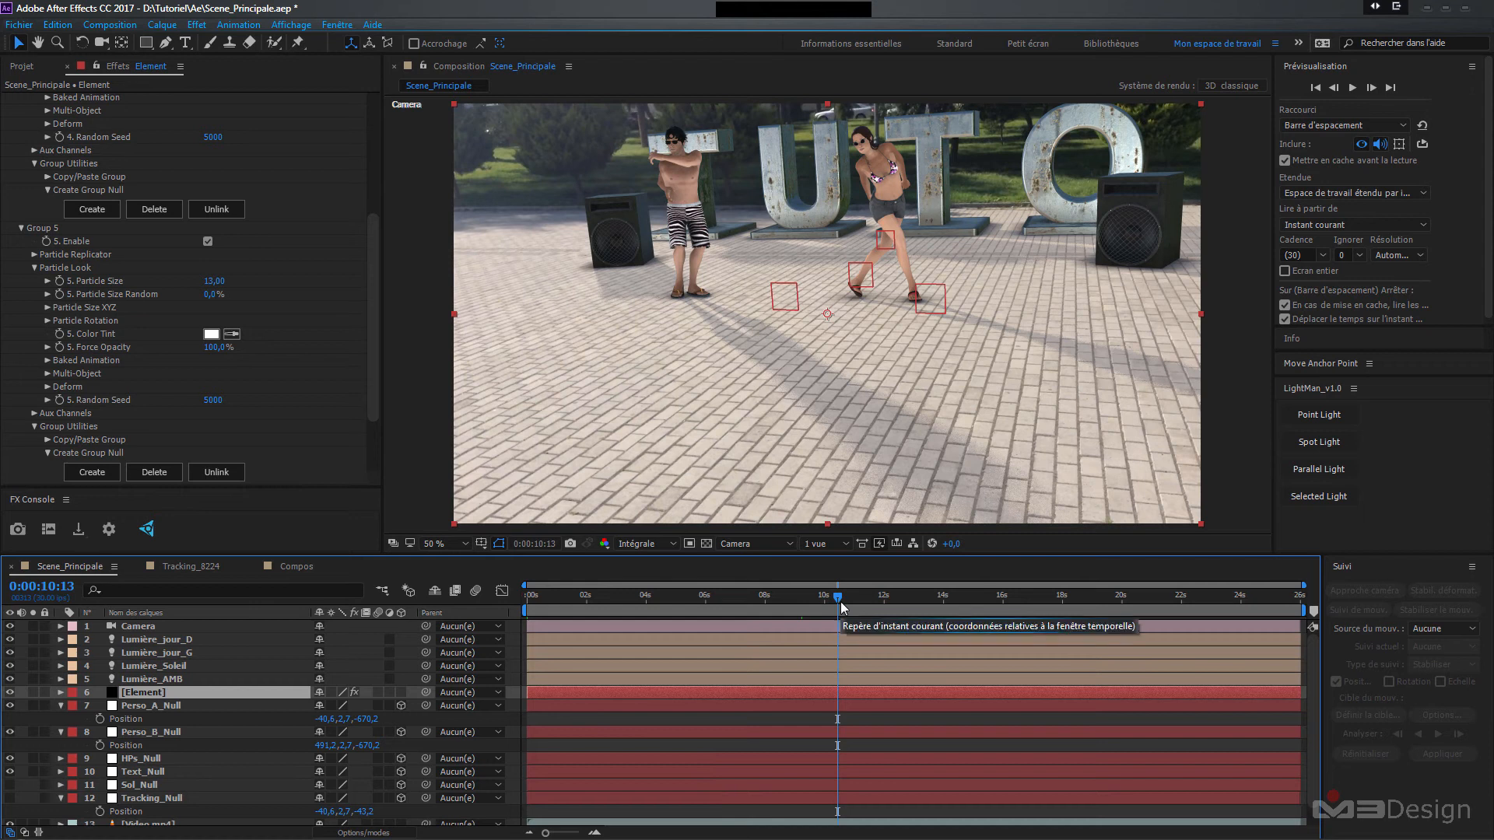
pyautogui.moveTo(838, 607); pyautogui.dragTo(1113, 611)
pyautogui.click(1136, 611)
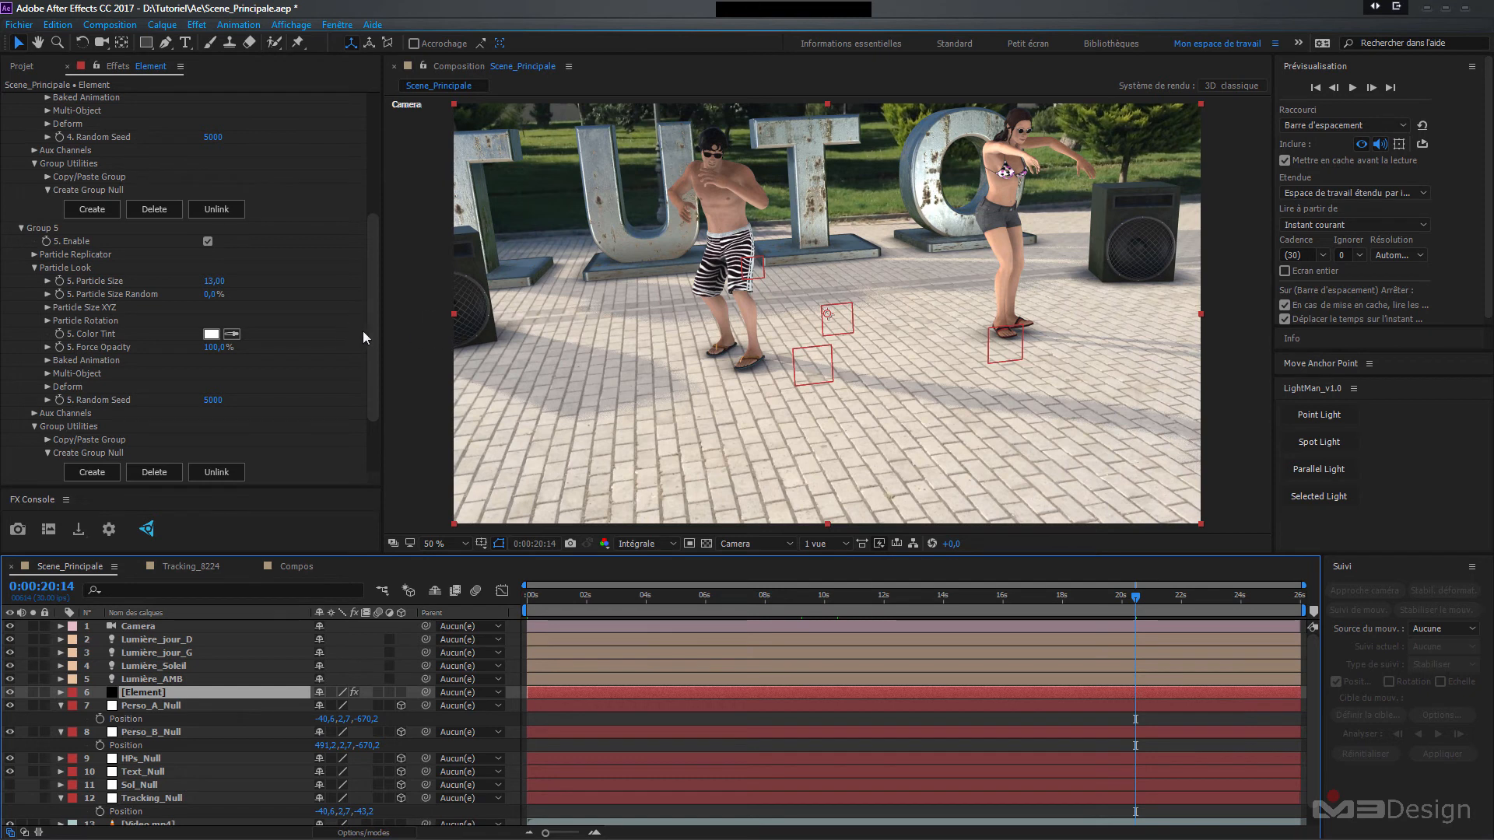
# - Open the Element Scene Setup and expand folders A and B with the materials of both character sequences
pyautogui.moveTo(371, 337); pyautogui.dragTo(375, 127)
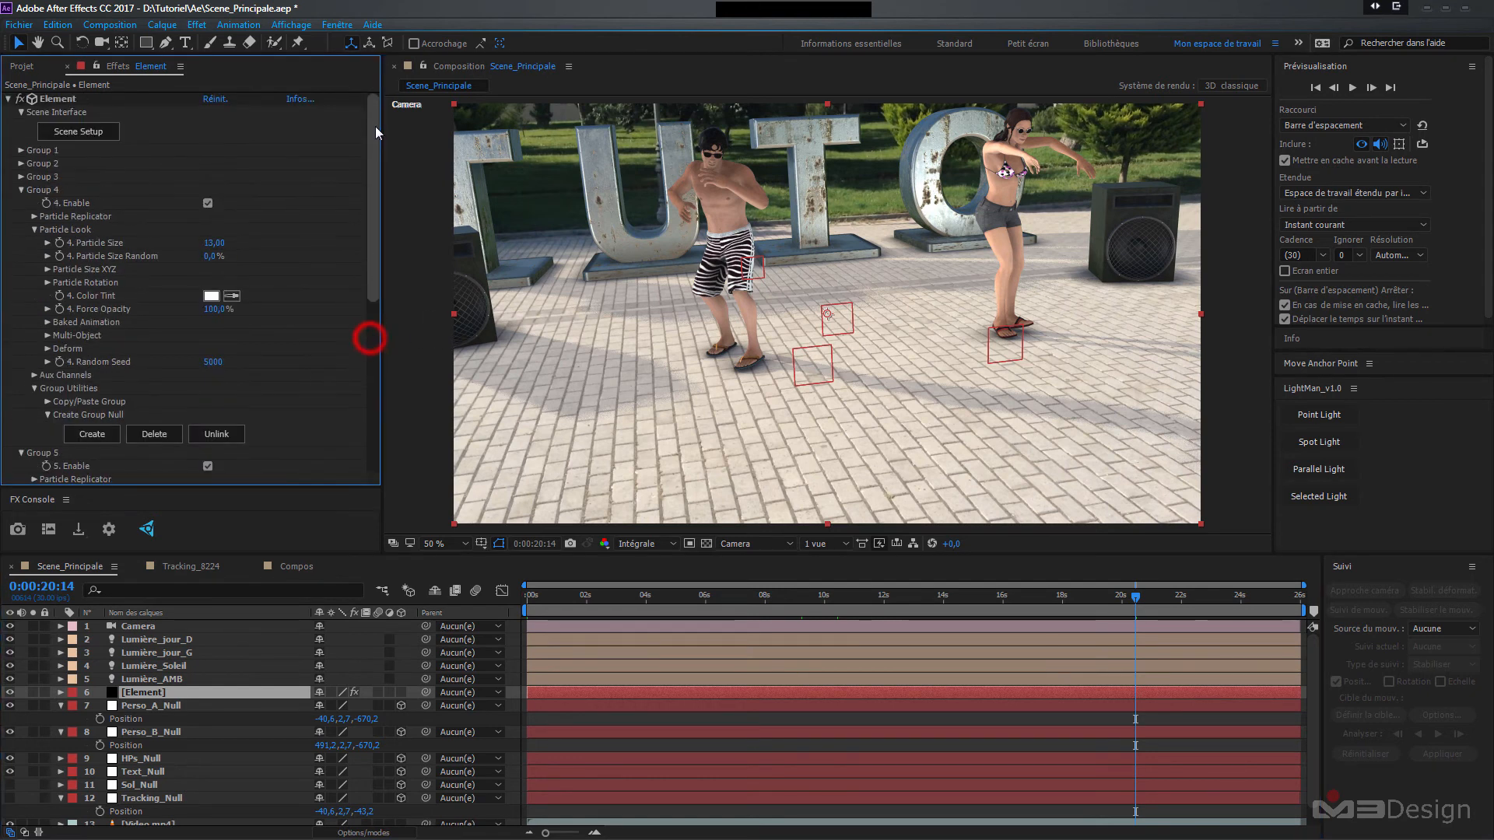
pyautogui.click(90, 136)
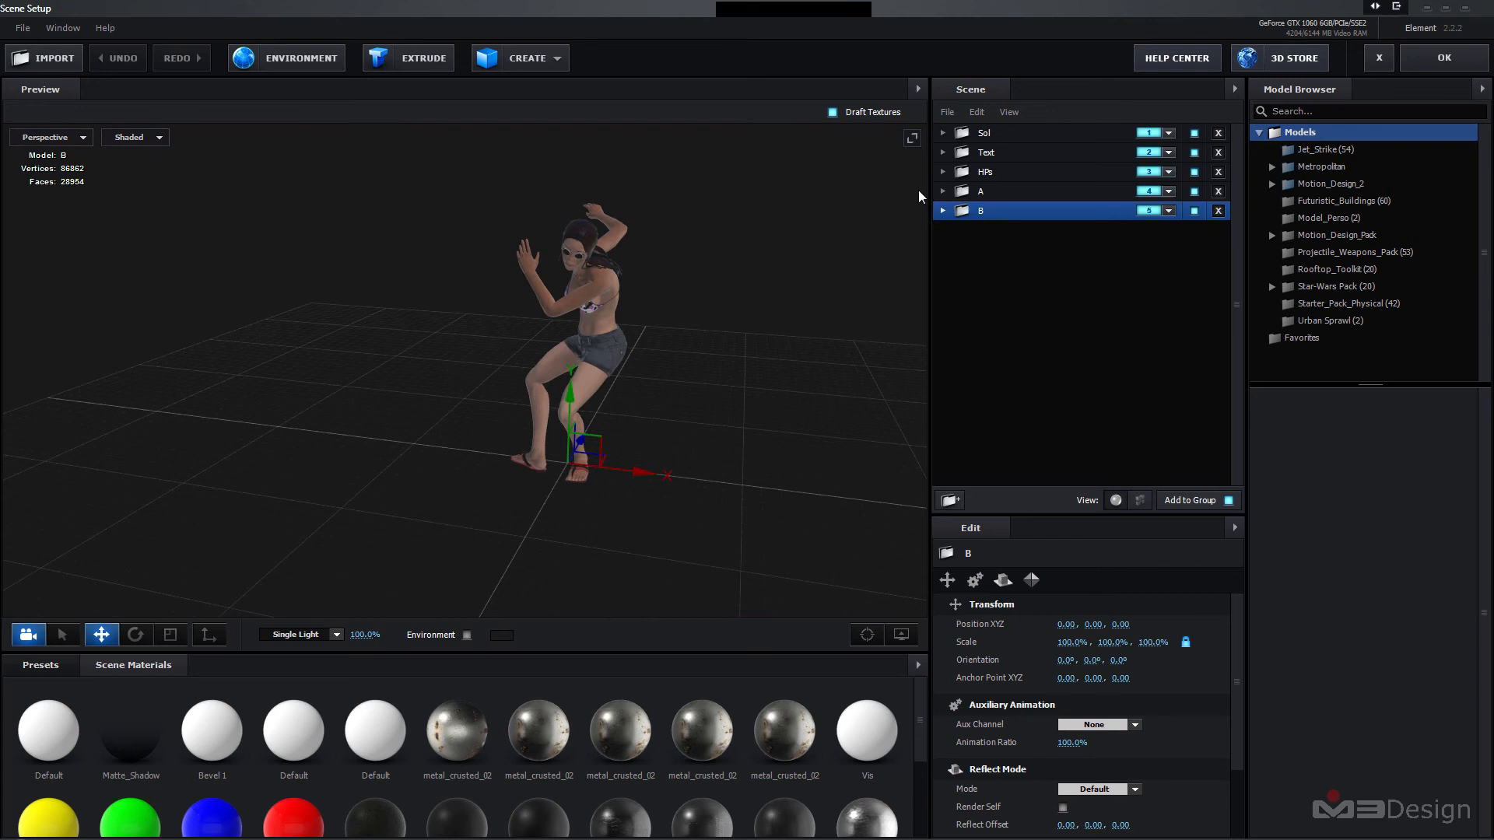
pyautogui.click(943, 191)
pyautogui.click(943, 230)
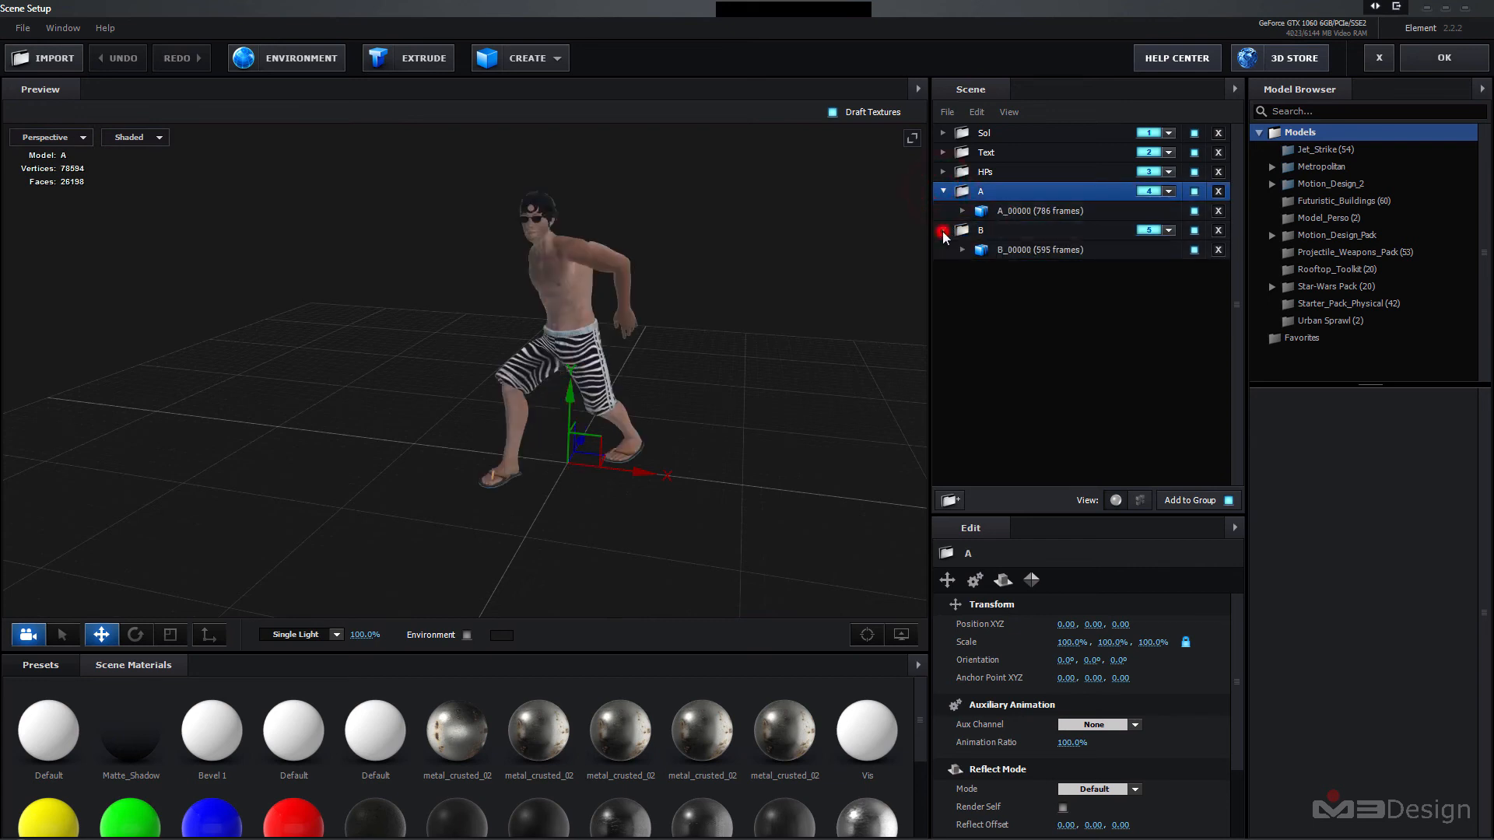
pyautogui.click(963, 211)
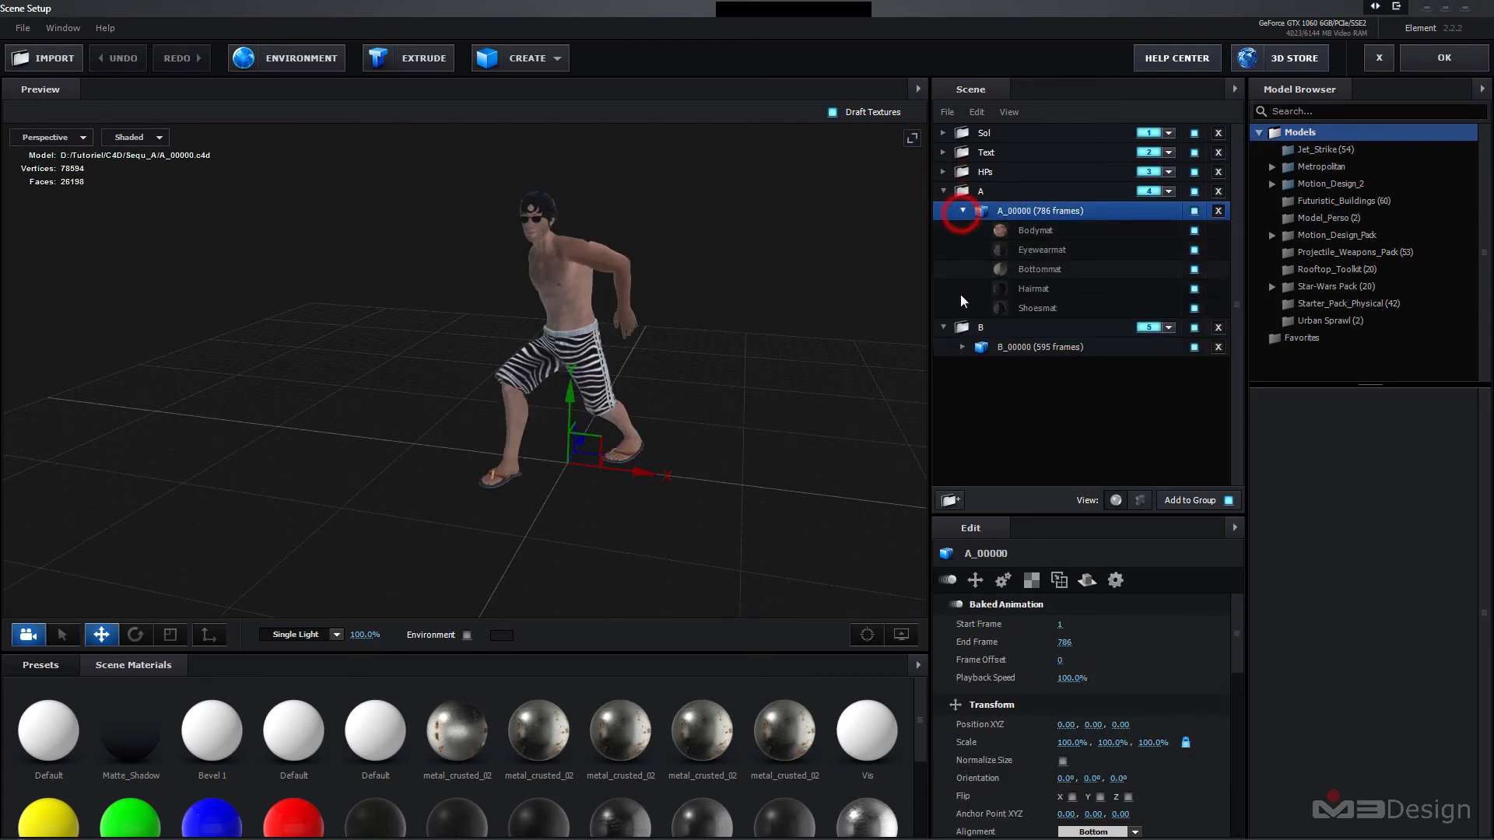
pyautogui.click(963, 347)
# - Set the gamma of the diffuse texture in character A's Bodymat material to 2.50
pyautogui.click(1034, 230)
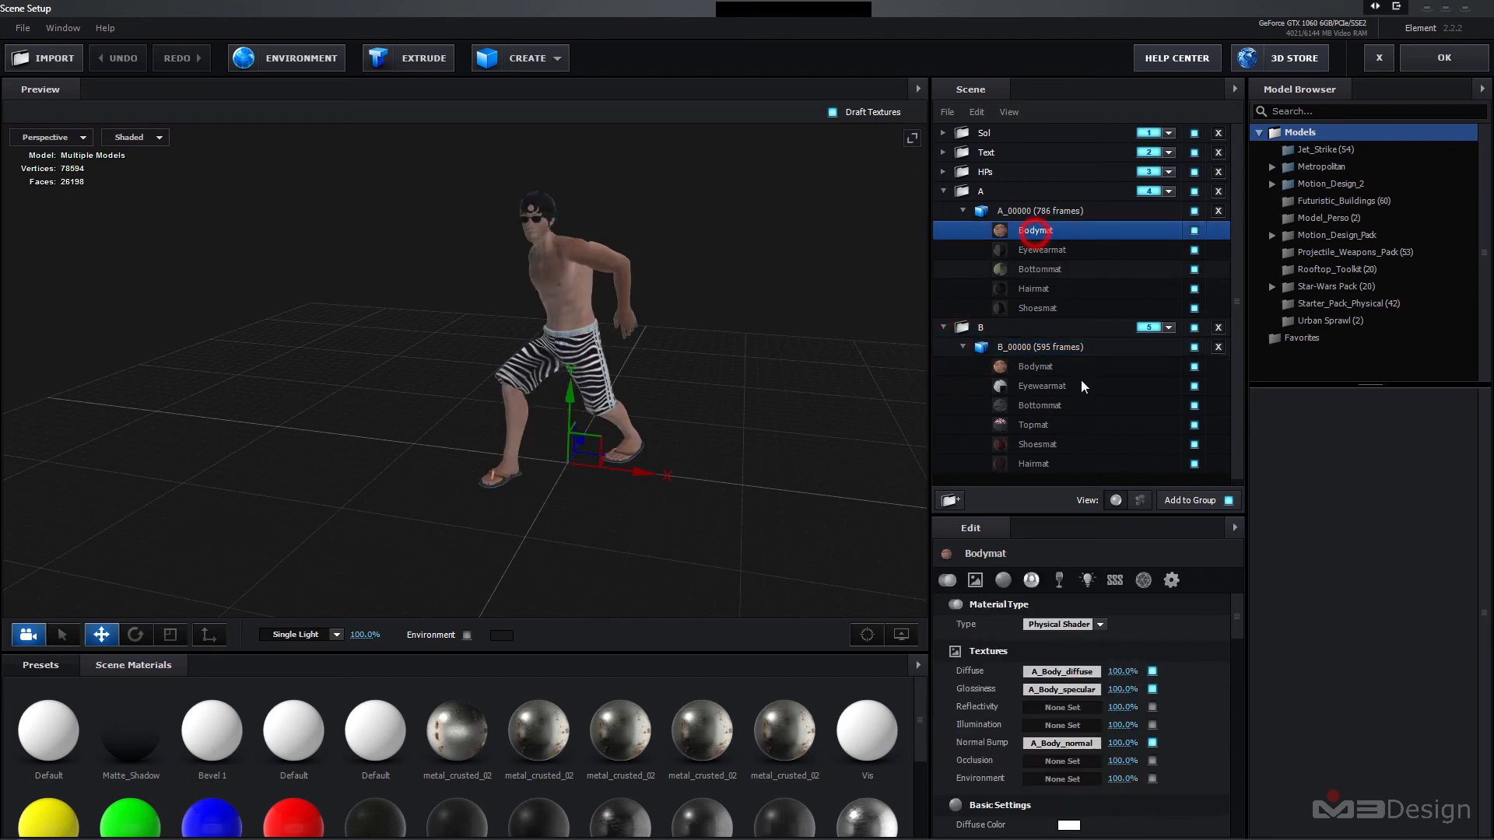
pyautogui.click(1041, 676)
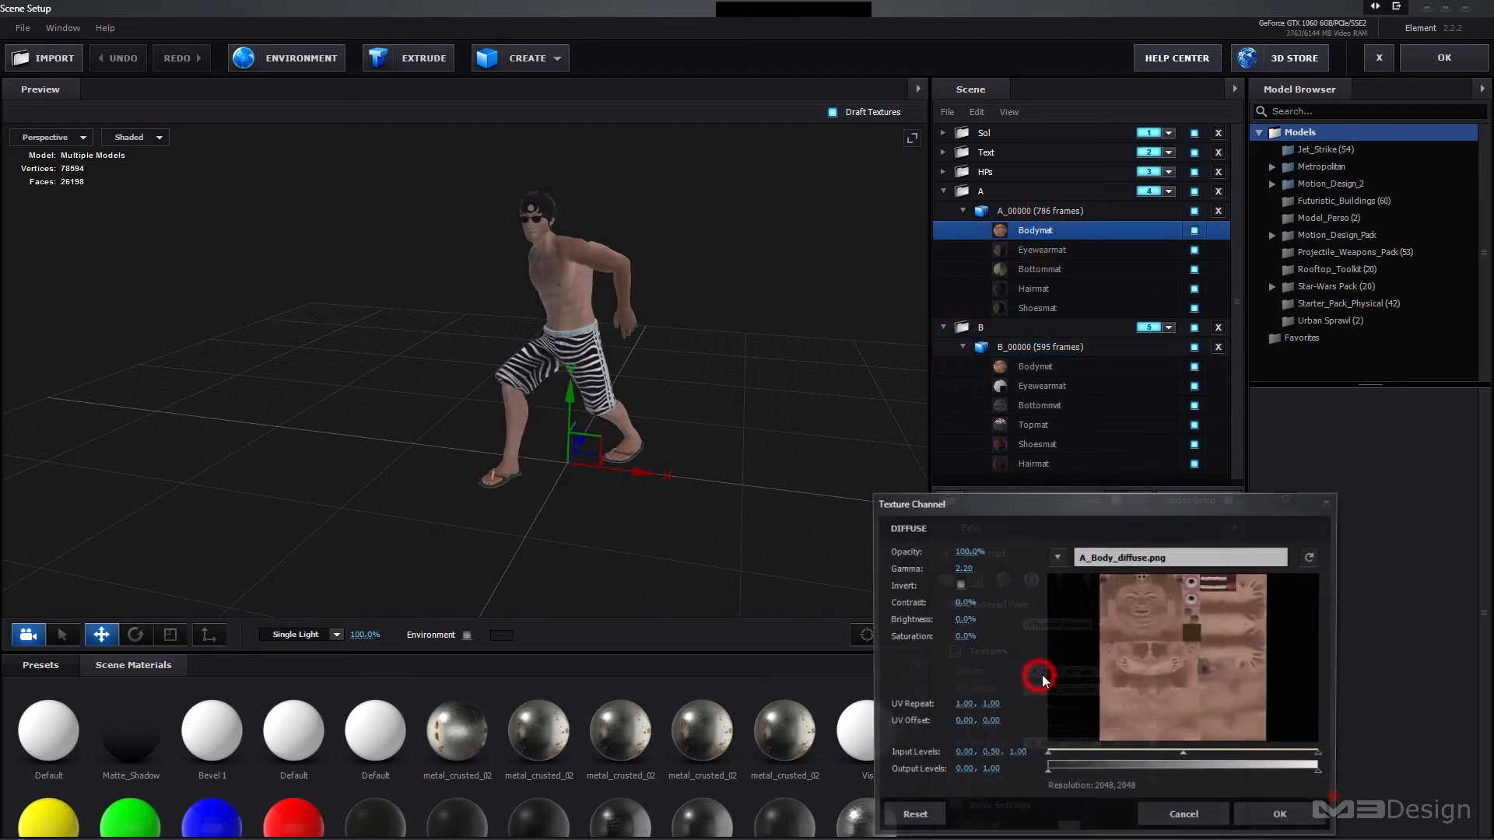
pyautogui.moveTo(1054, 507); pyautogui.dragTo(776, 284)
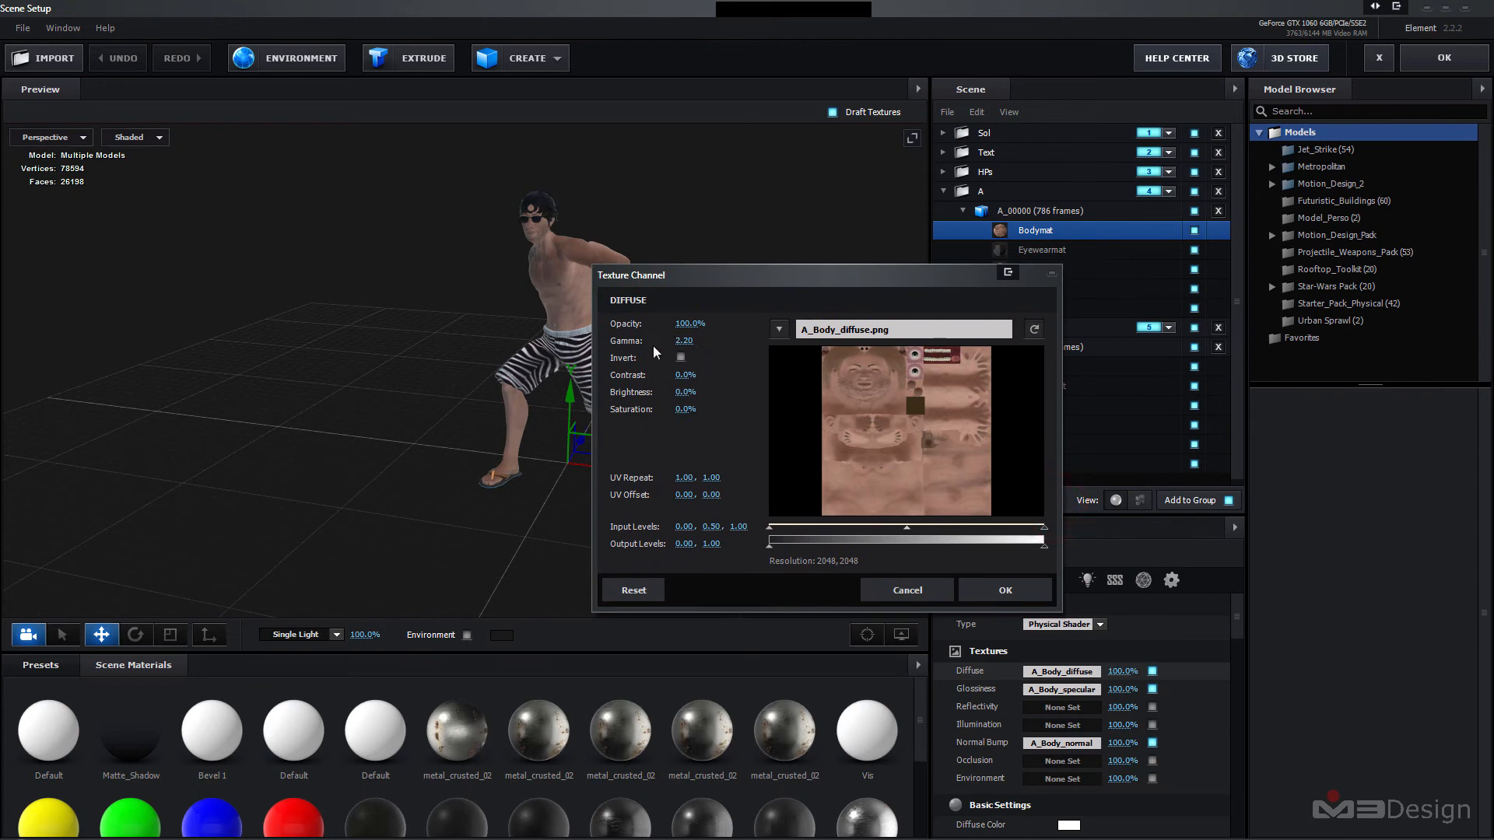
pyautogui.moveTo(685, 342); pyautogui.dragTo(688, 343)
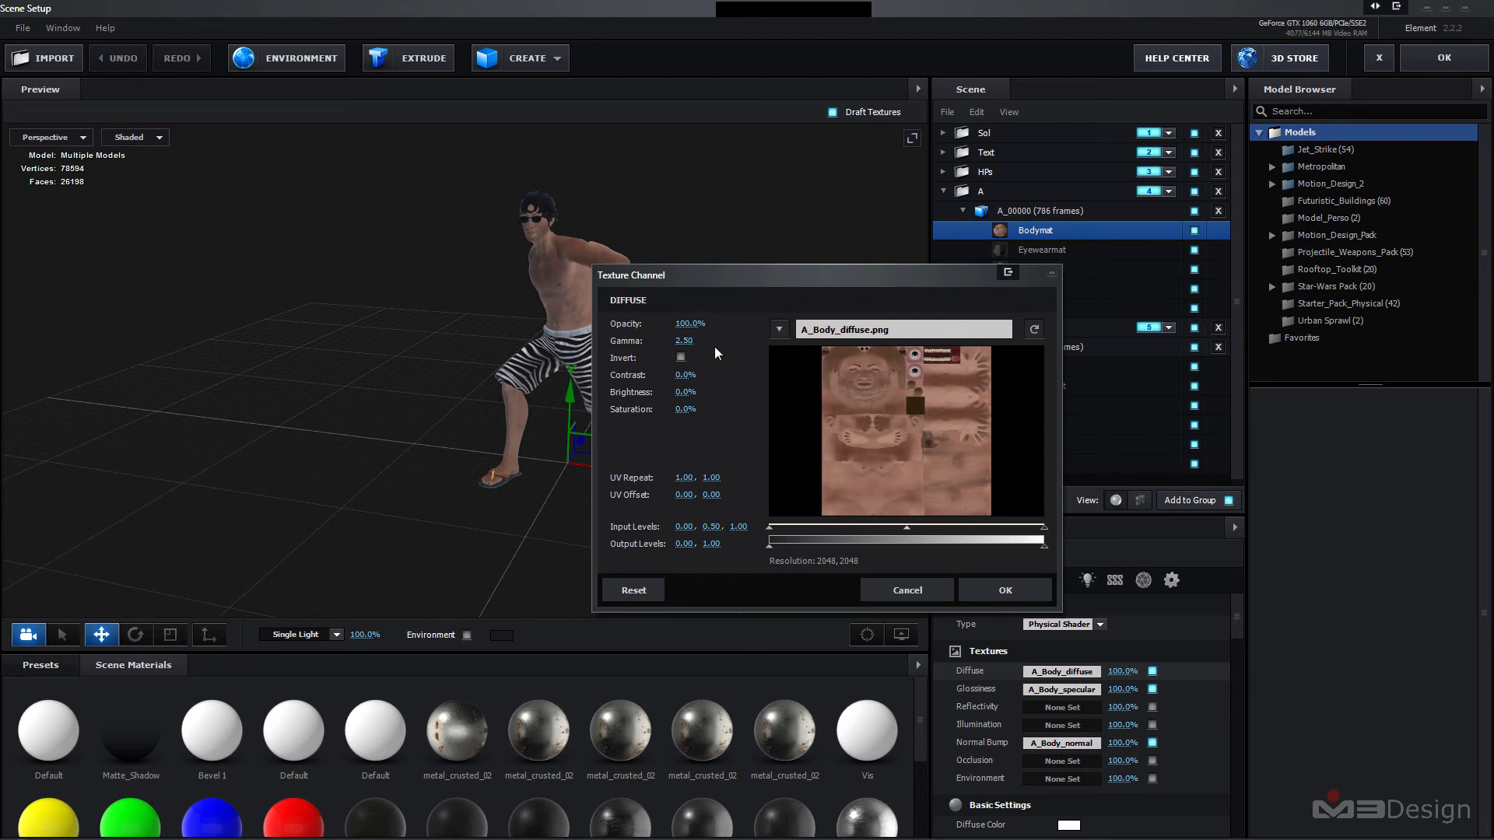
pyautogui.click(985, 590)
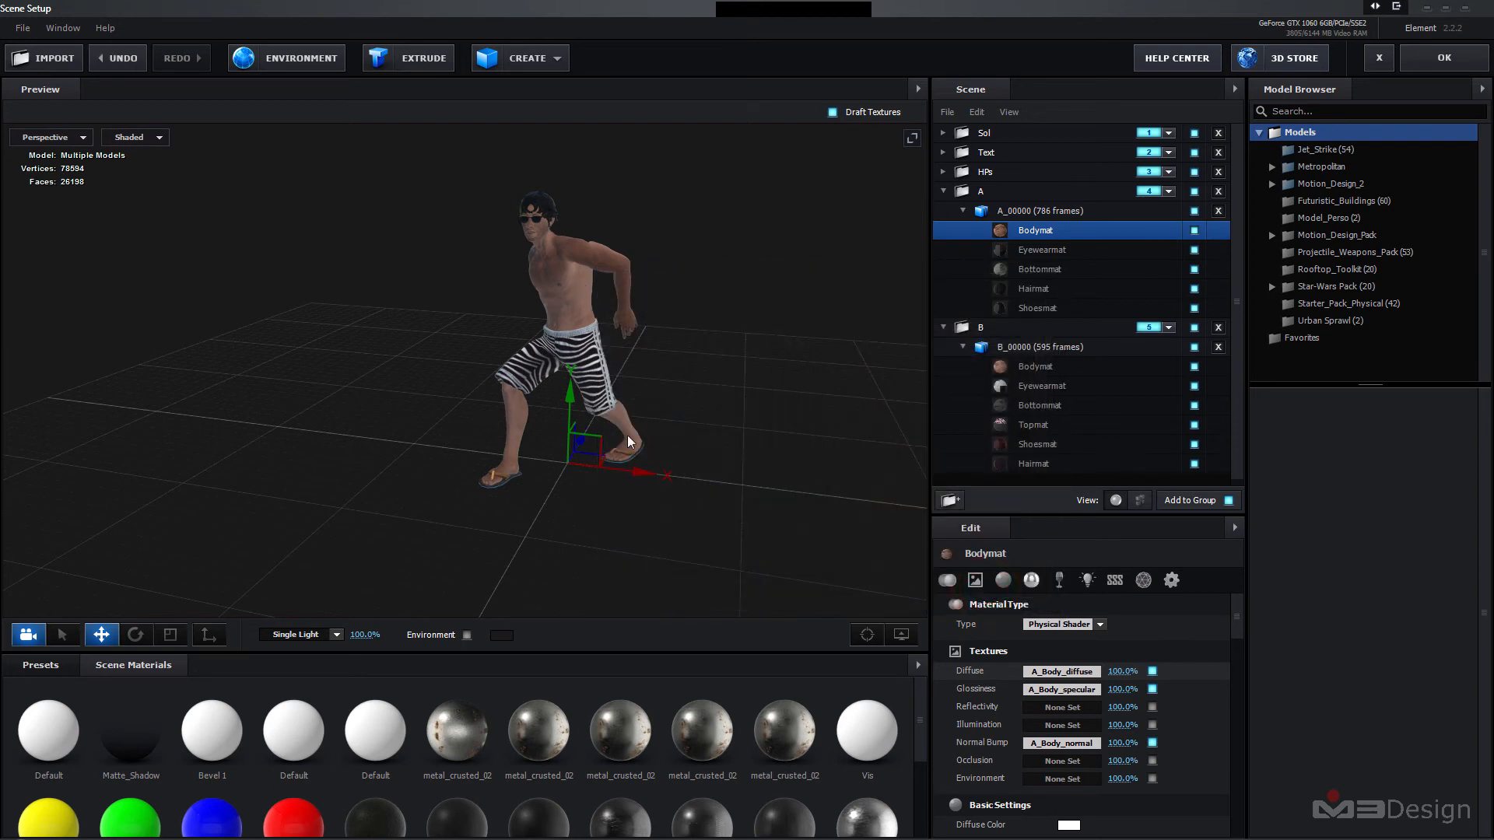
# - Set the gamma of the diffuse texture in character B's Bodymat material to 2.50 and validate the scene setup
pyautogui.click(1032, 366)
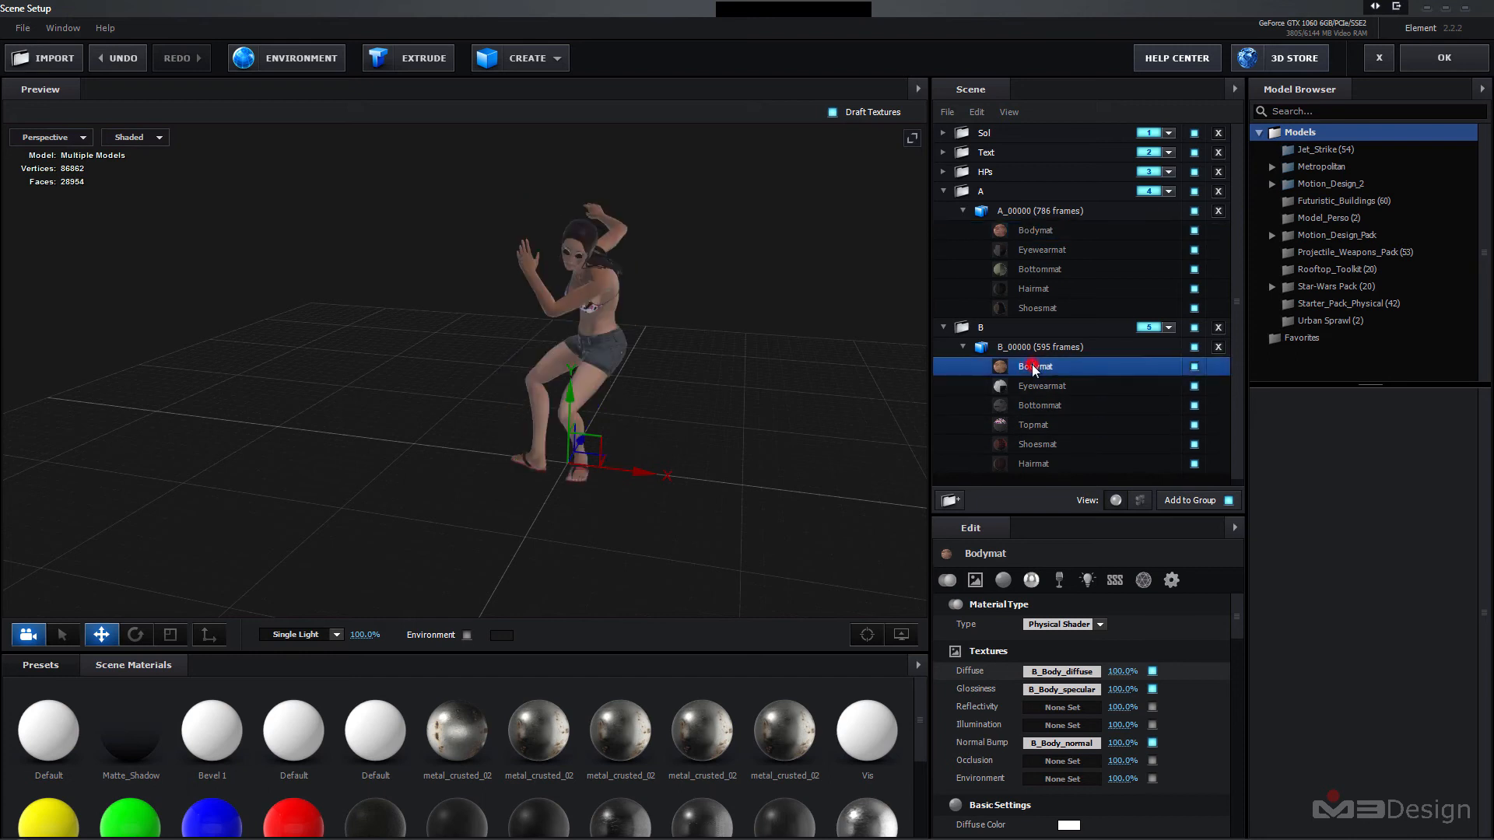
pyautogui.click(1055, 674)
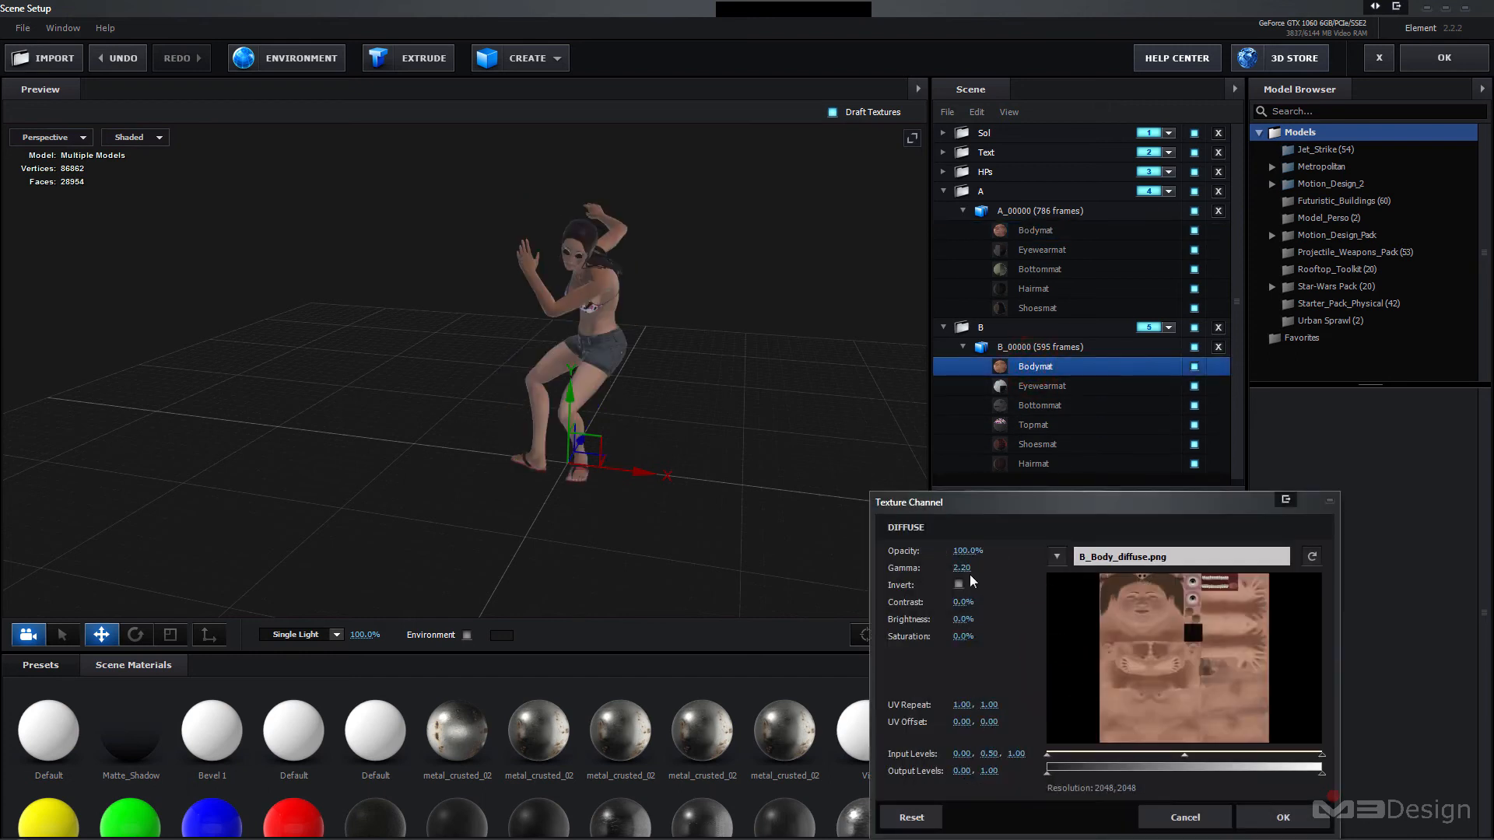
pyautogui.moveTo(966, 571); pyautogui.dragTo(1017, 603)
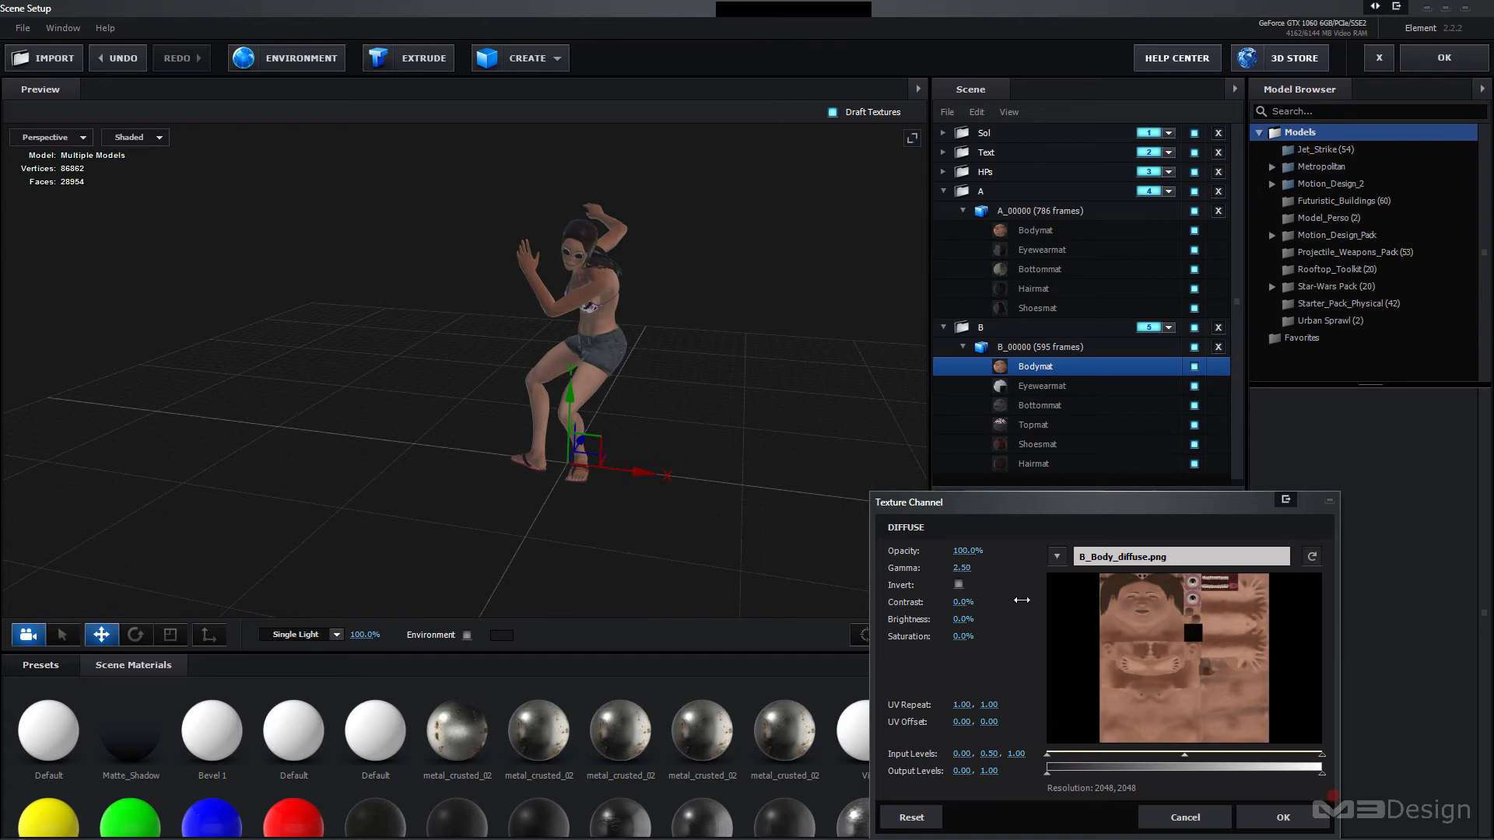
pyautogui.click(1276, 817)
pyautogui.click(1435, 70)
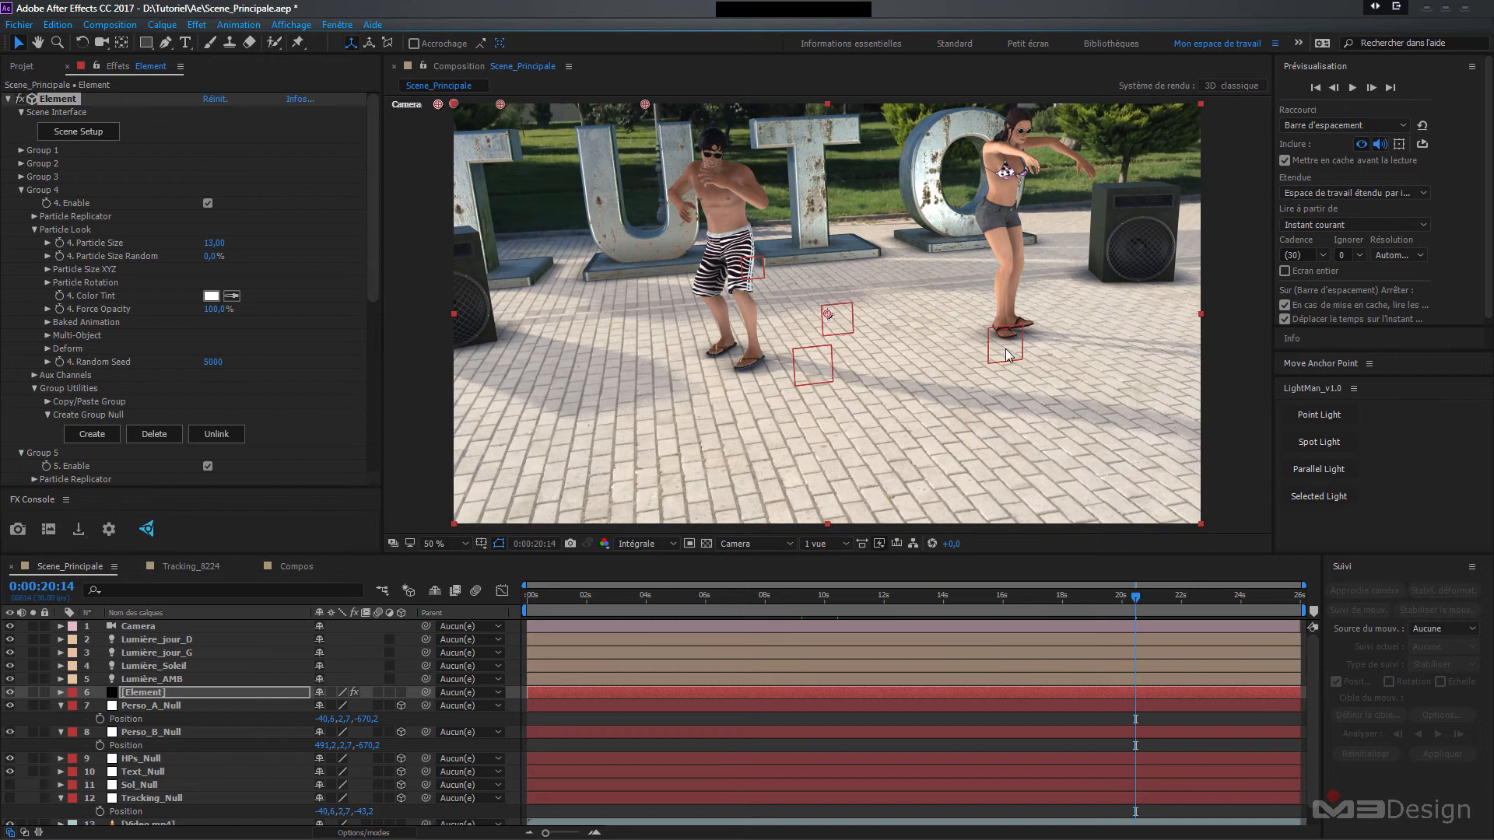
# - Reopen the Element Scene Setup in front view and lower the B_00000 model slightly along Y so its sandals meet the ground line
pyautogui.click(142, 692)
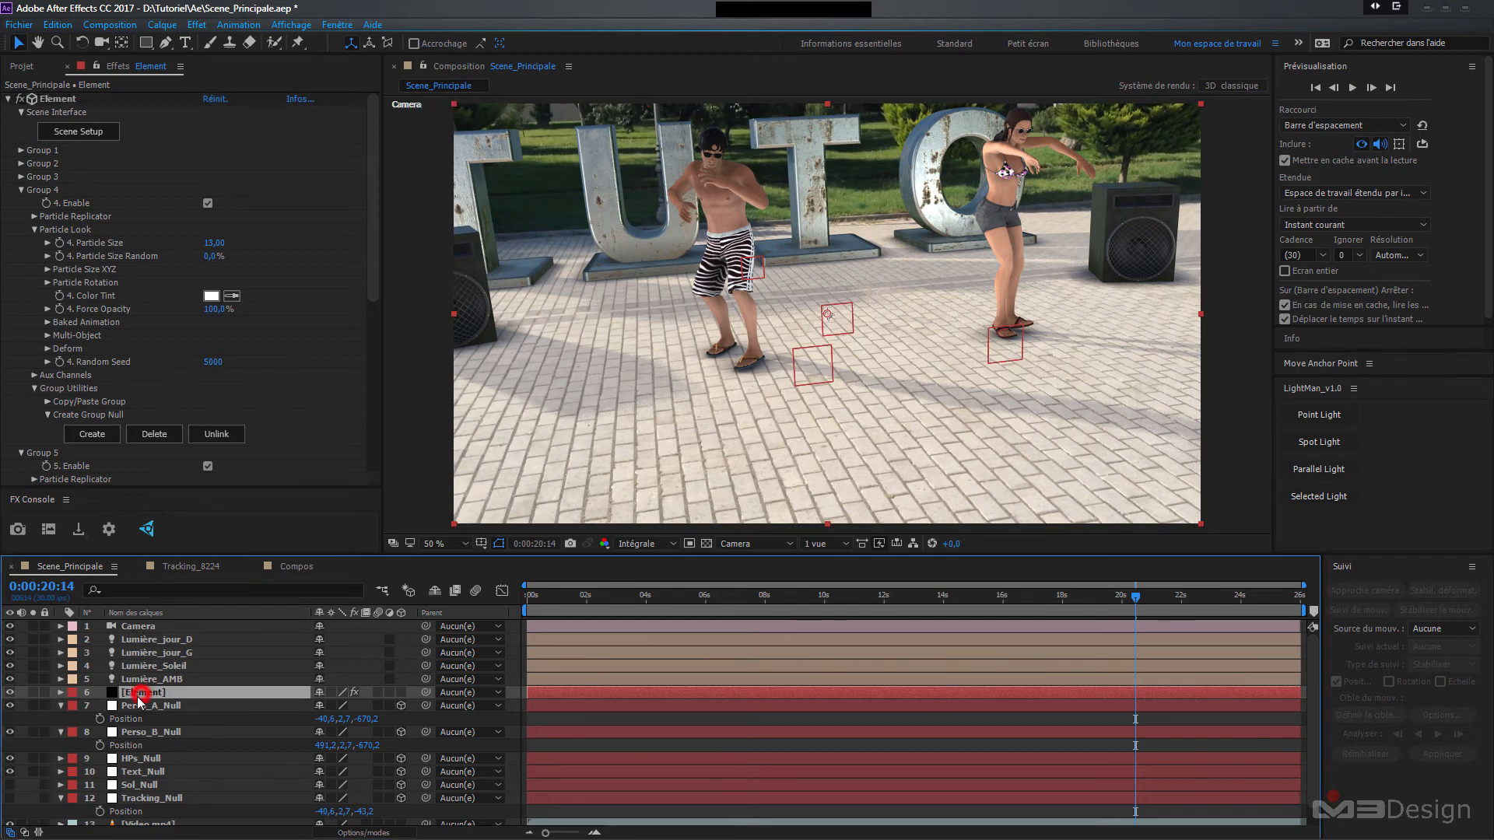
pyautogui.click(78, 132)
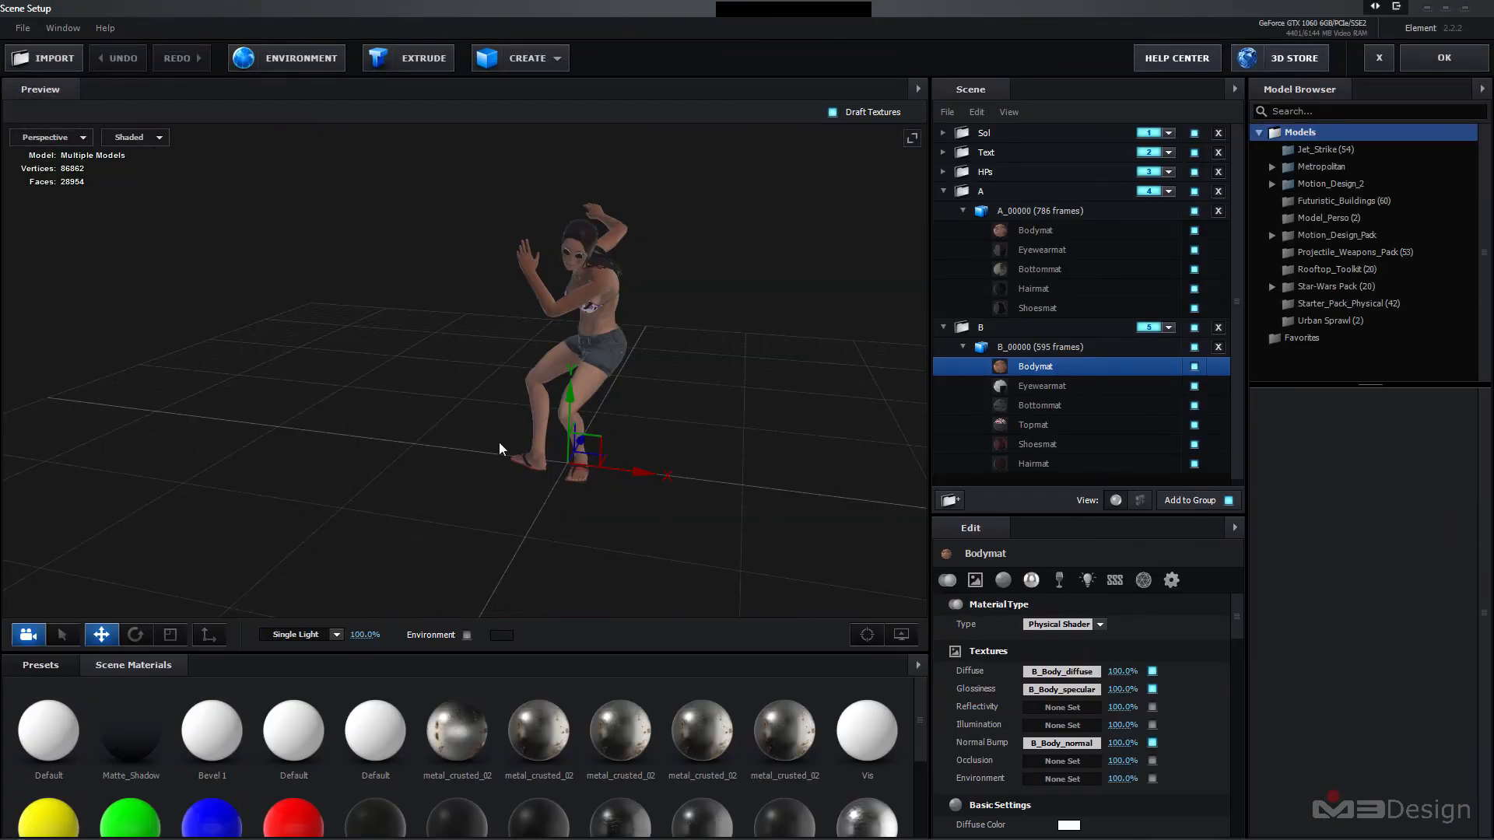
pyautogui.click(70, 137)
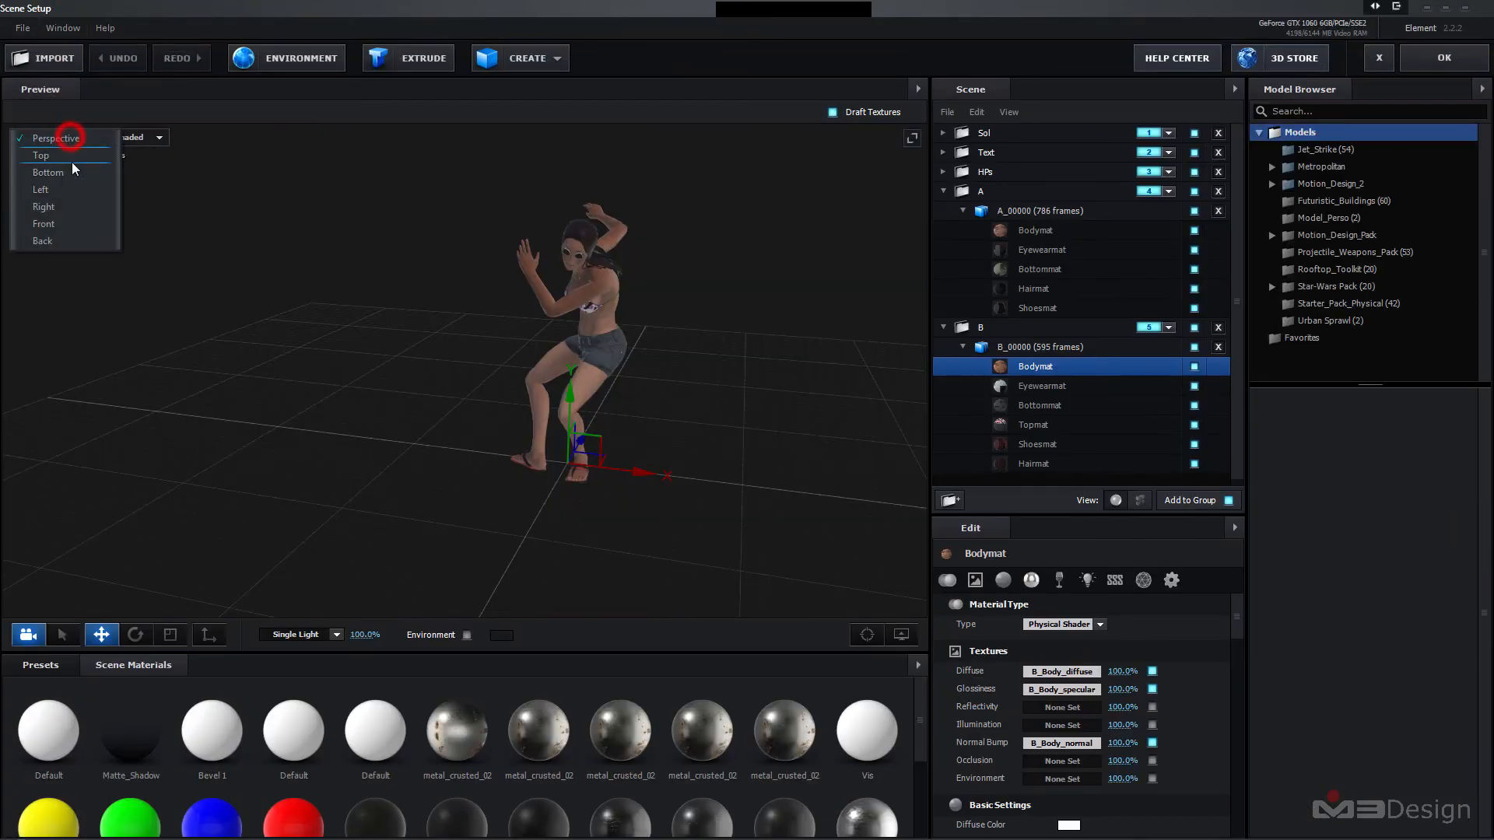
pyautogui.click(57, 224)
pyautogui.scroll(5, 467, 379)
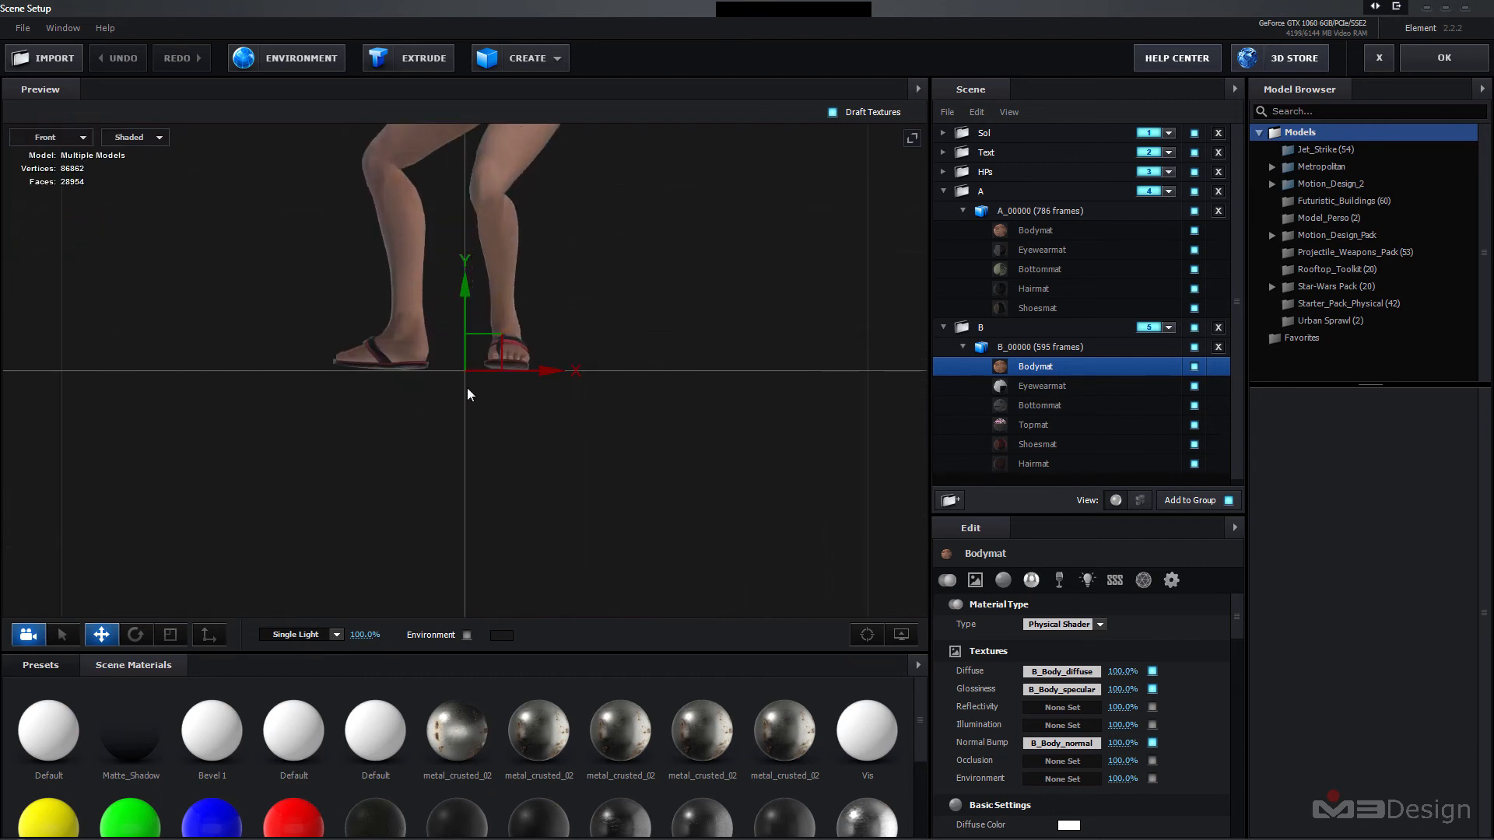
pyautogui.scroll(3, 467, 379)
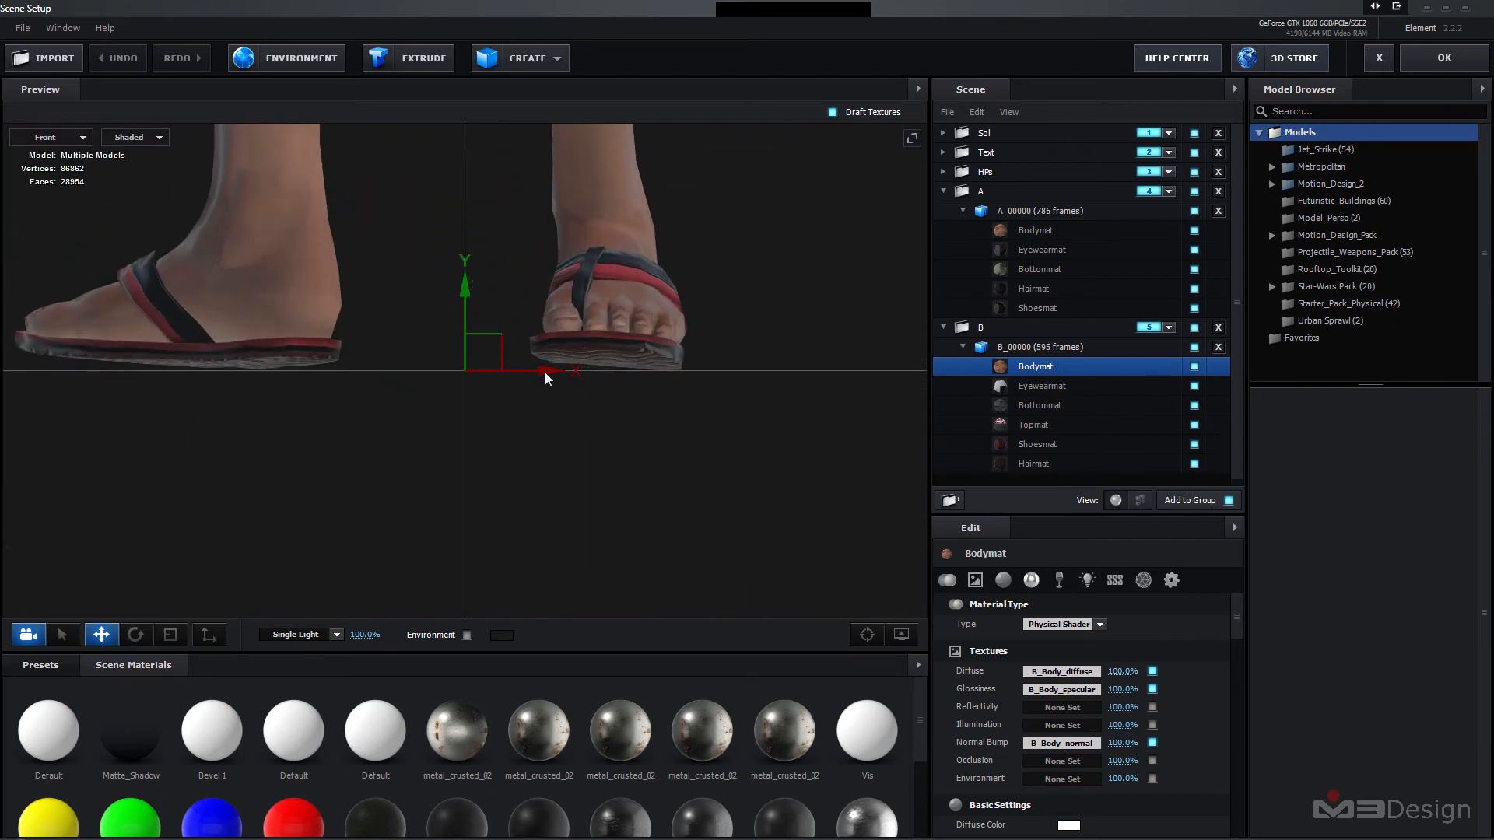
pyautogui.click(1019, 348)
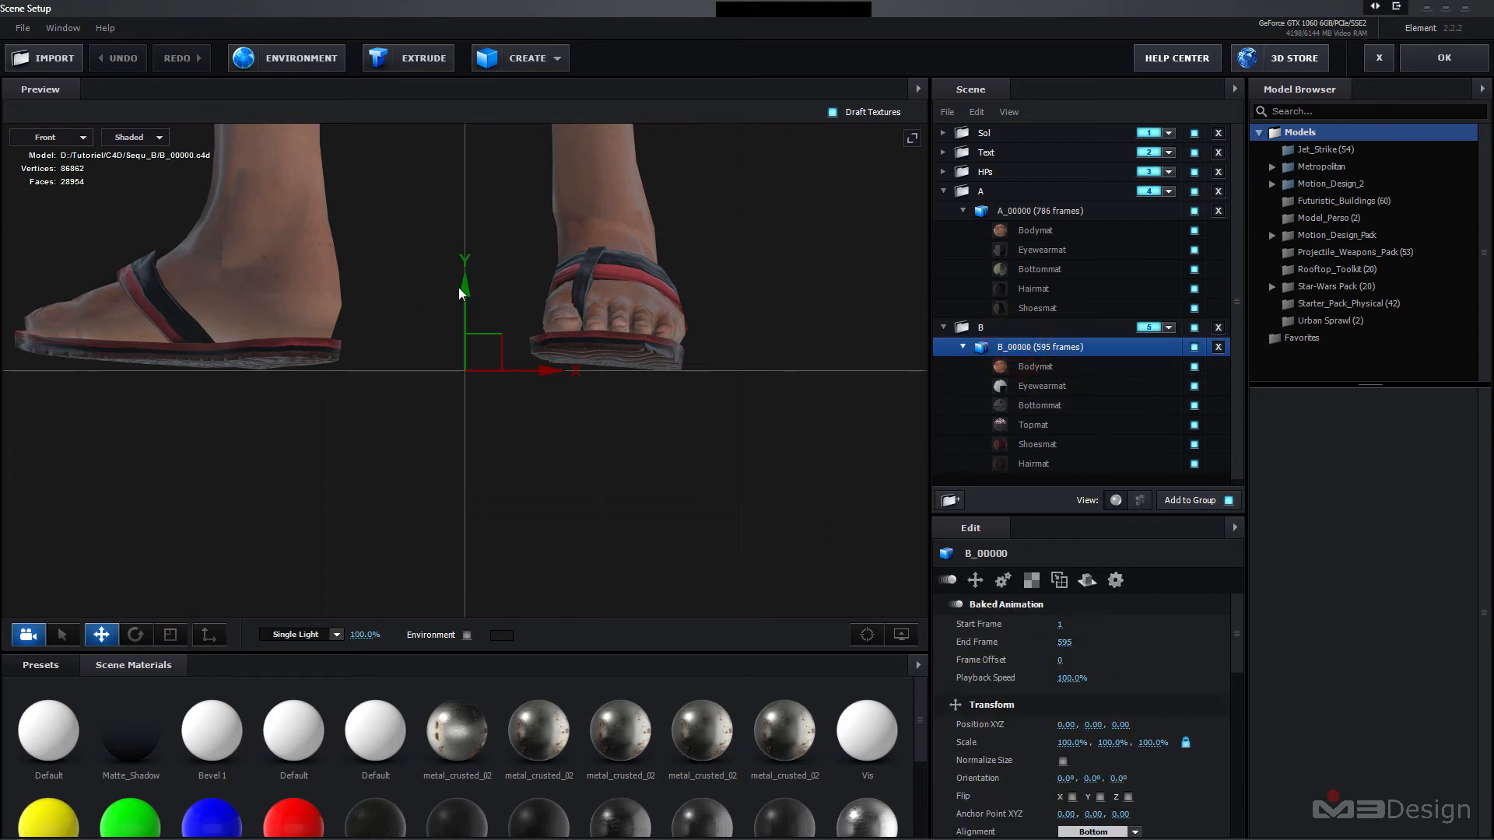
pyautogui.moveTo(467, 294); pyautogui.dragTo(469, 302)
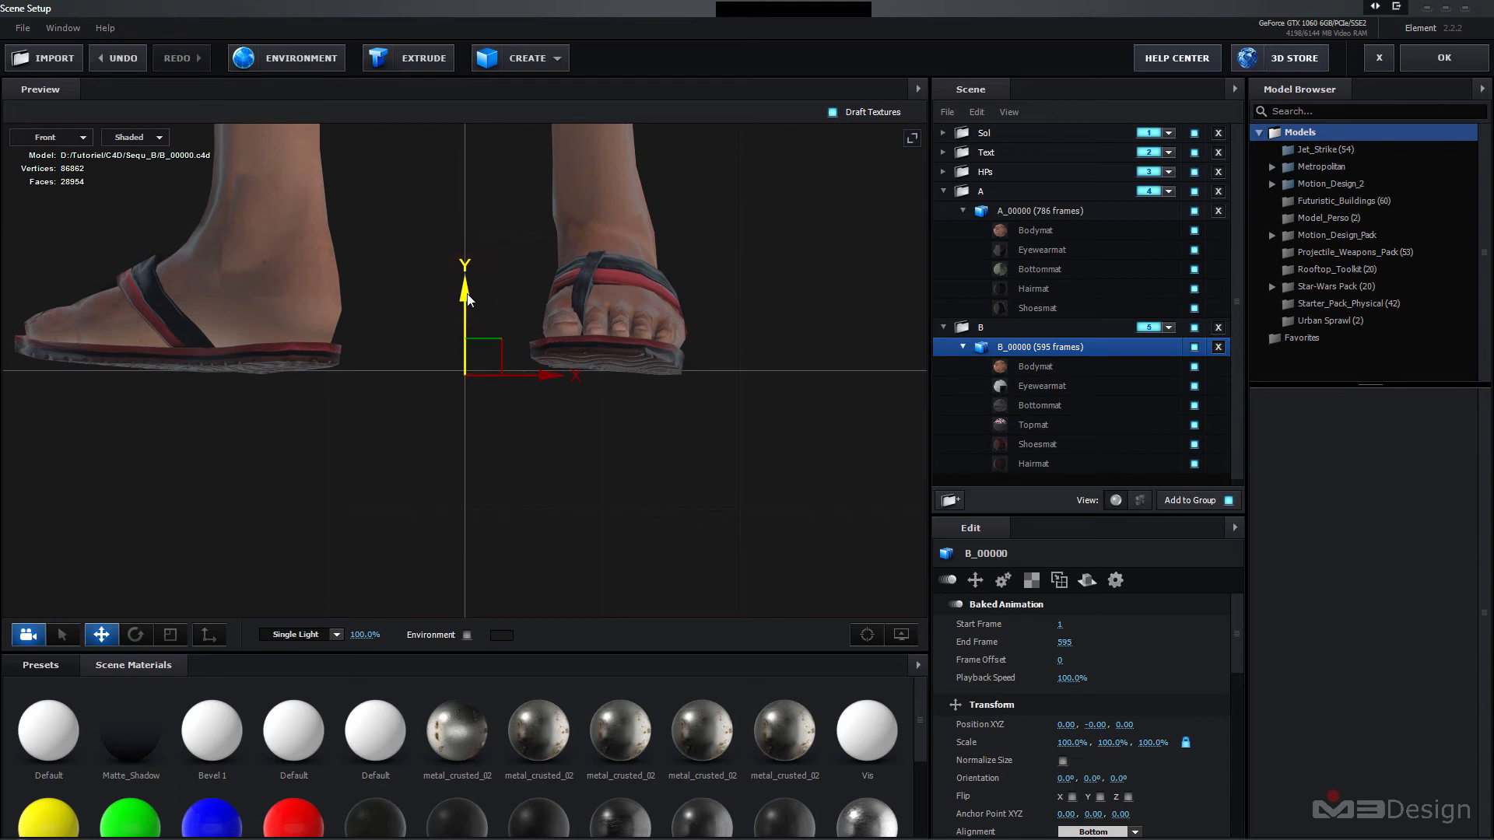
# - Lower the A_00000 model slightly along Y so its sandals meet the ground line, and validate the scene setup
pyautogui.click(1026, 217)
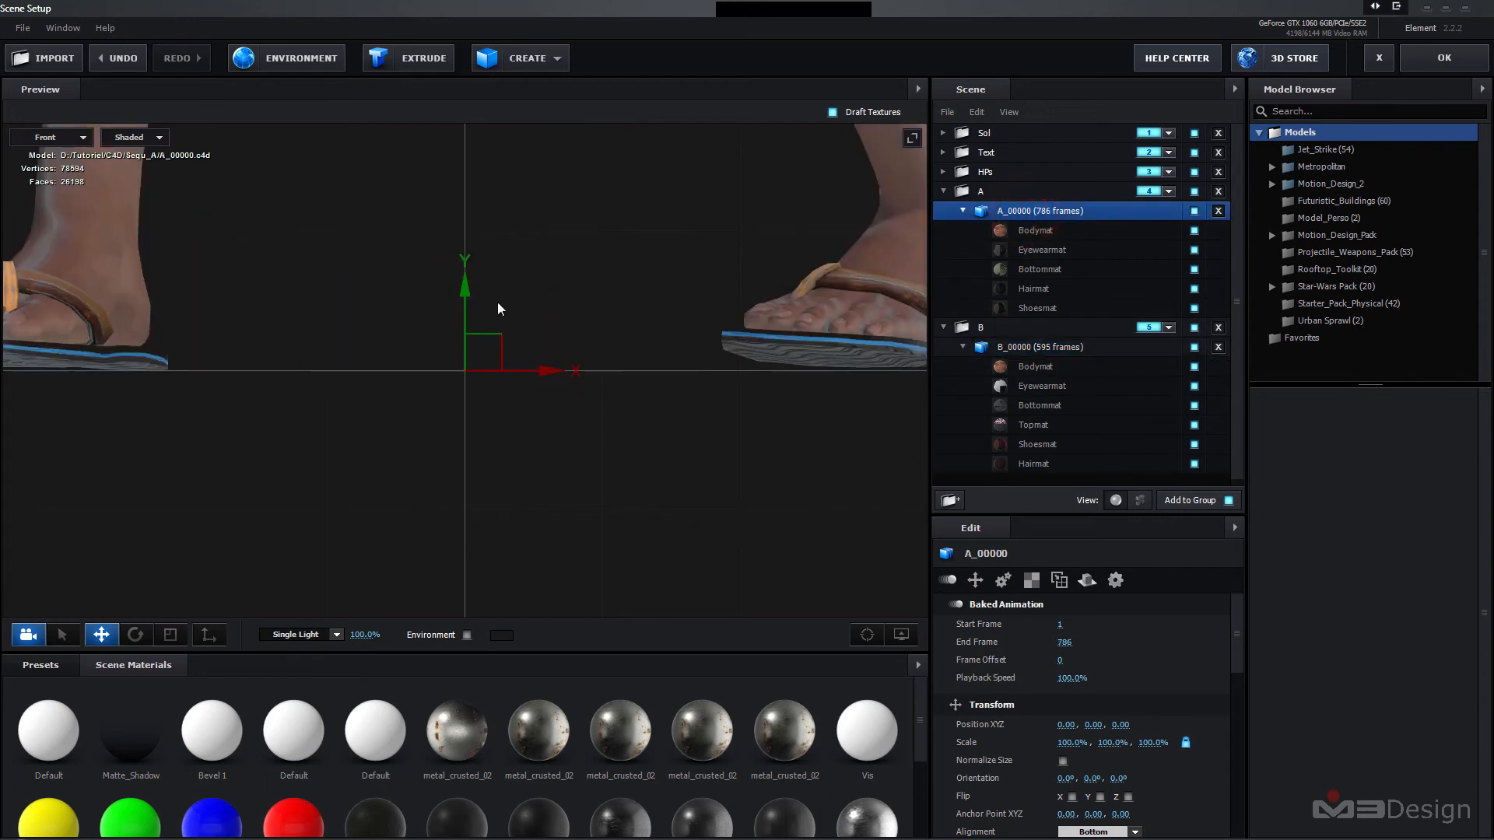
pyautogui.scroll(-3, 551, 324)
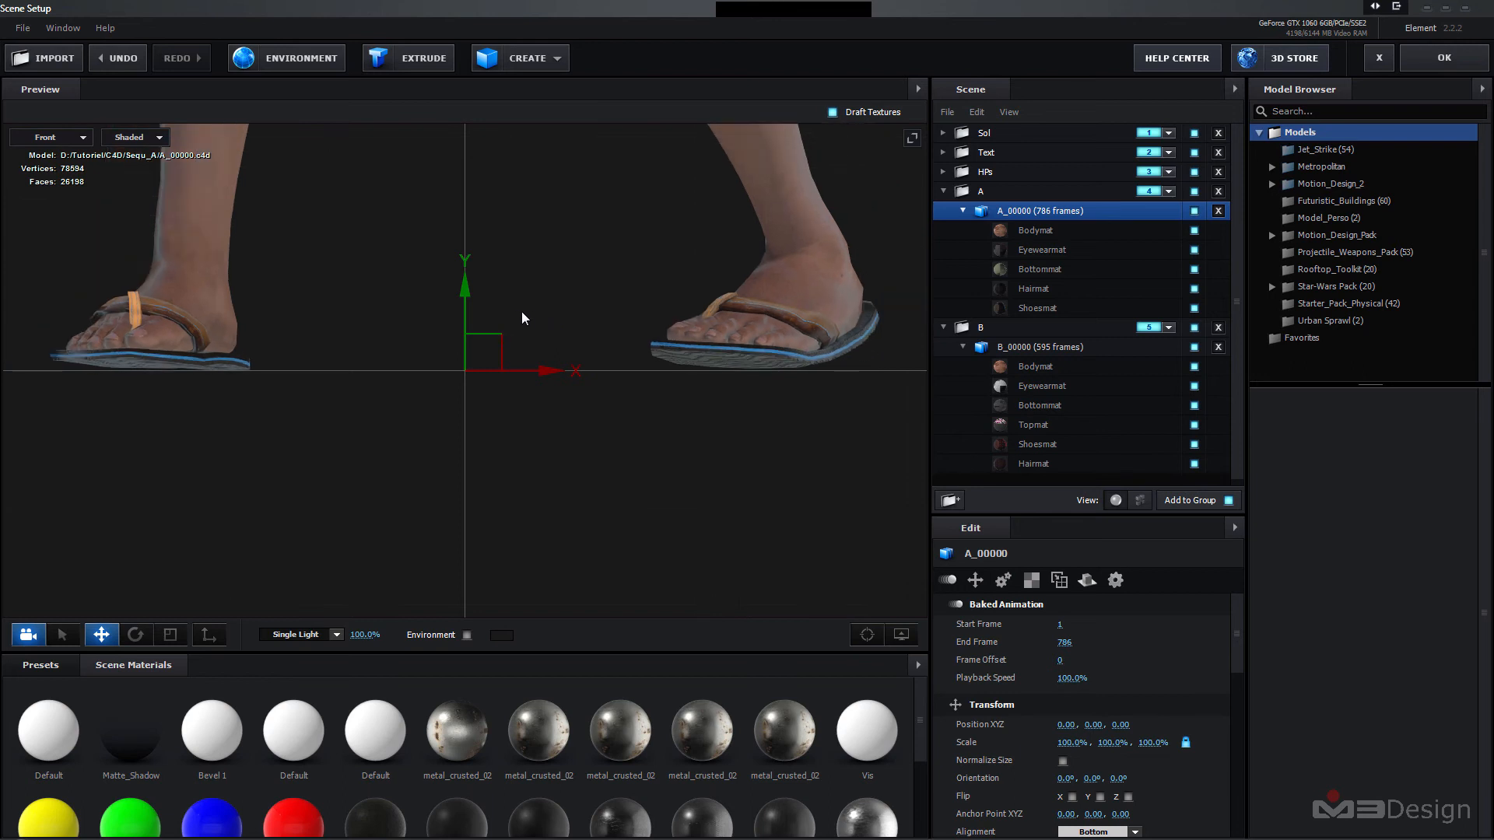
pyautogui.click(466, 294)
pyautogui.moveTo(467, 294); pyautogui.dragTo(466, 299)
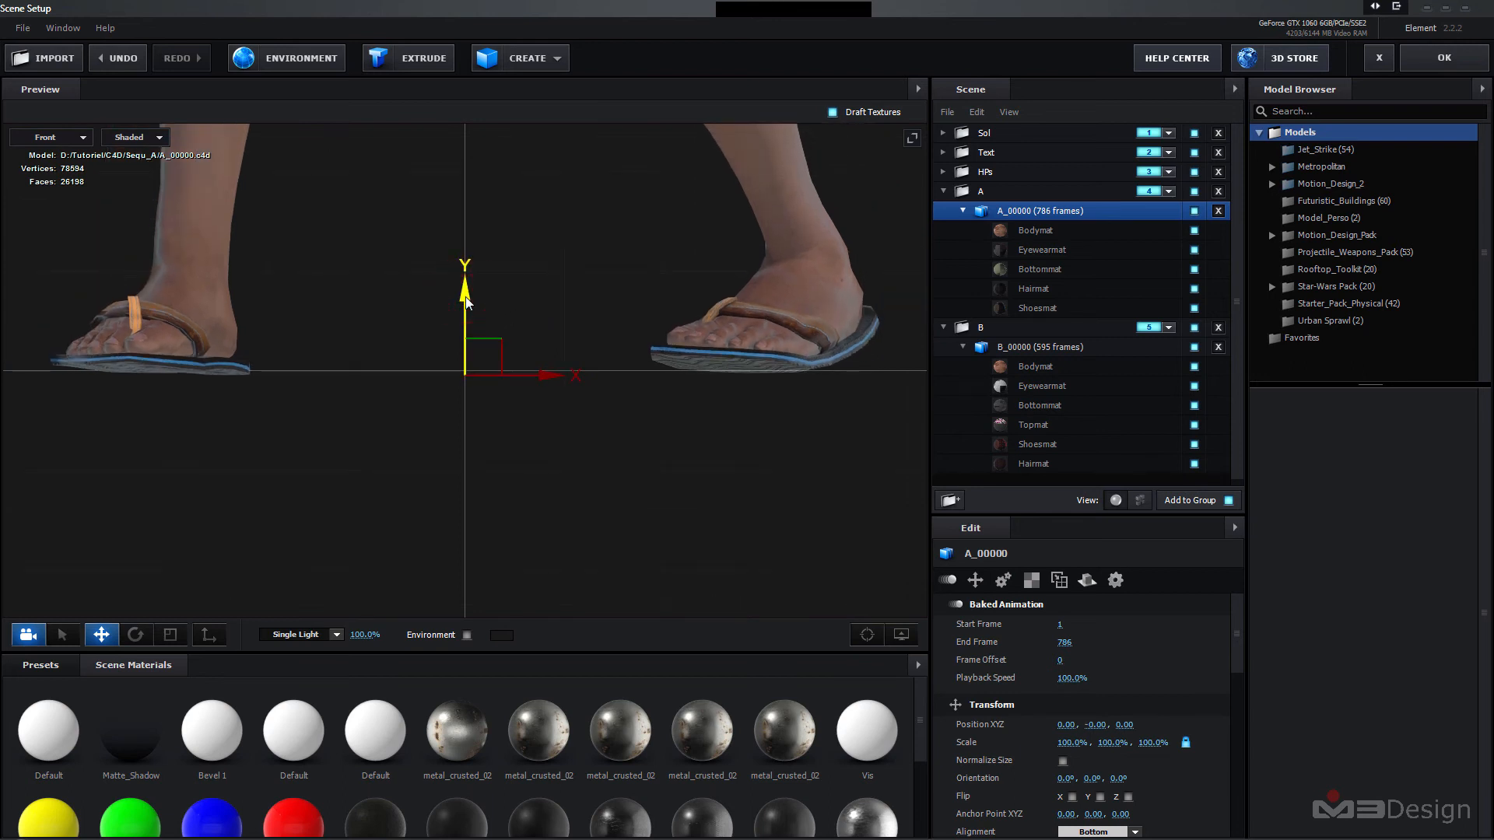
pyautogui.click(1442, 57)
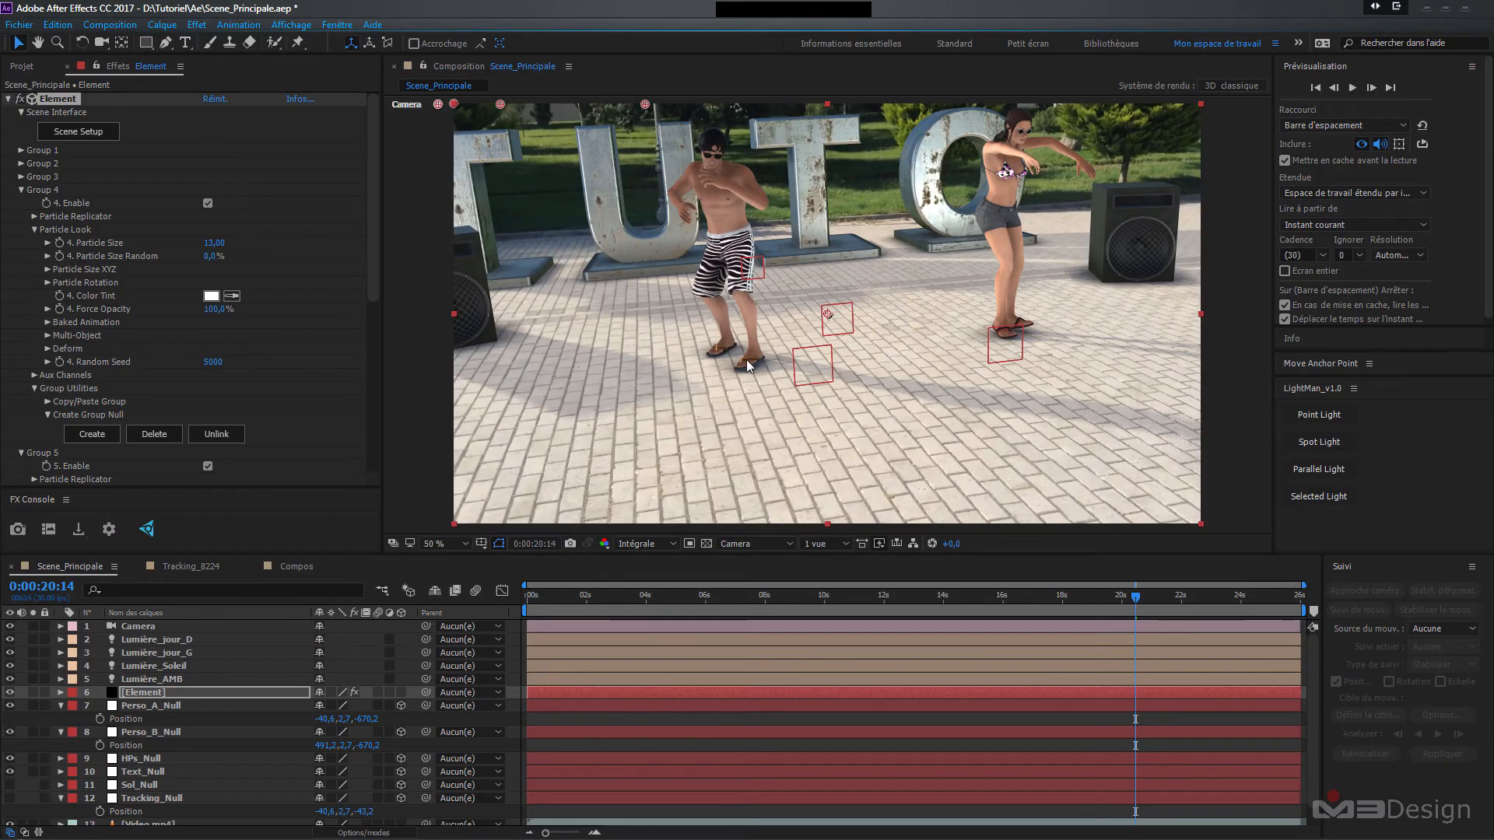
# - Collapse the open null layer properties and hide the Perso_A_Null, Perso_B_Null, HPs_Null and Text_Null layers
pyautogui.click(60, 692)
pyautogui.click(59, 627)
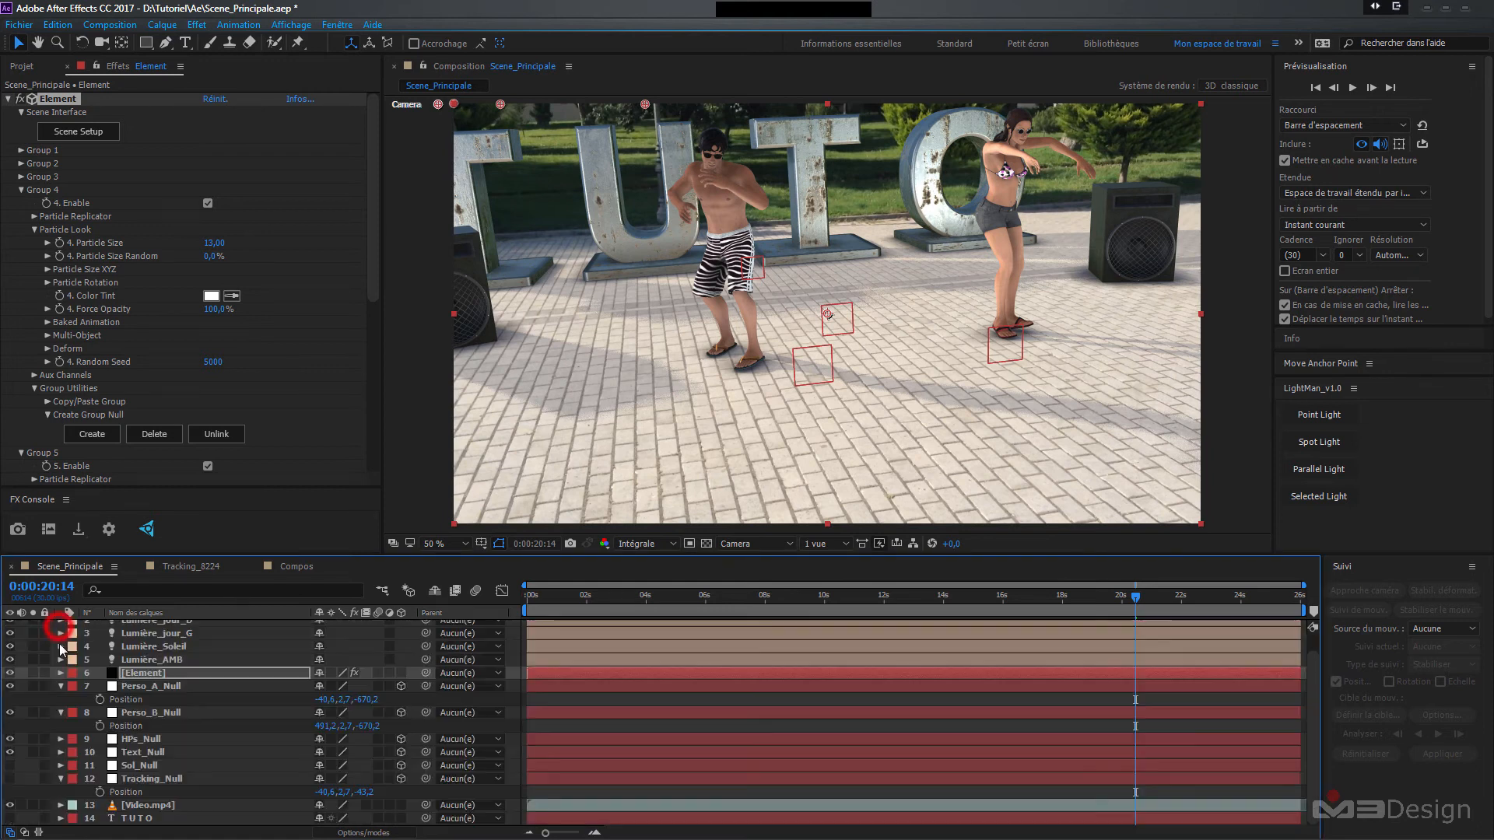
pyautogui.click(60, 686)
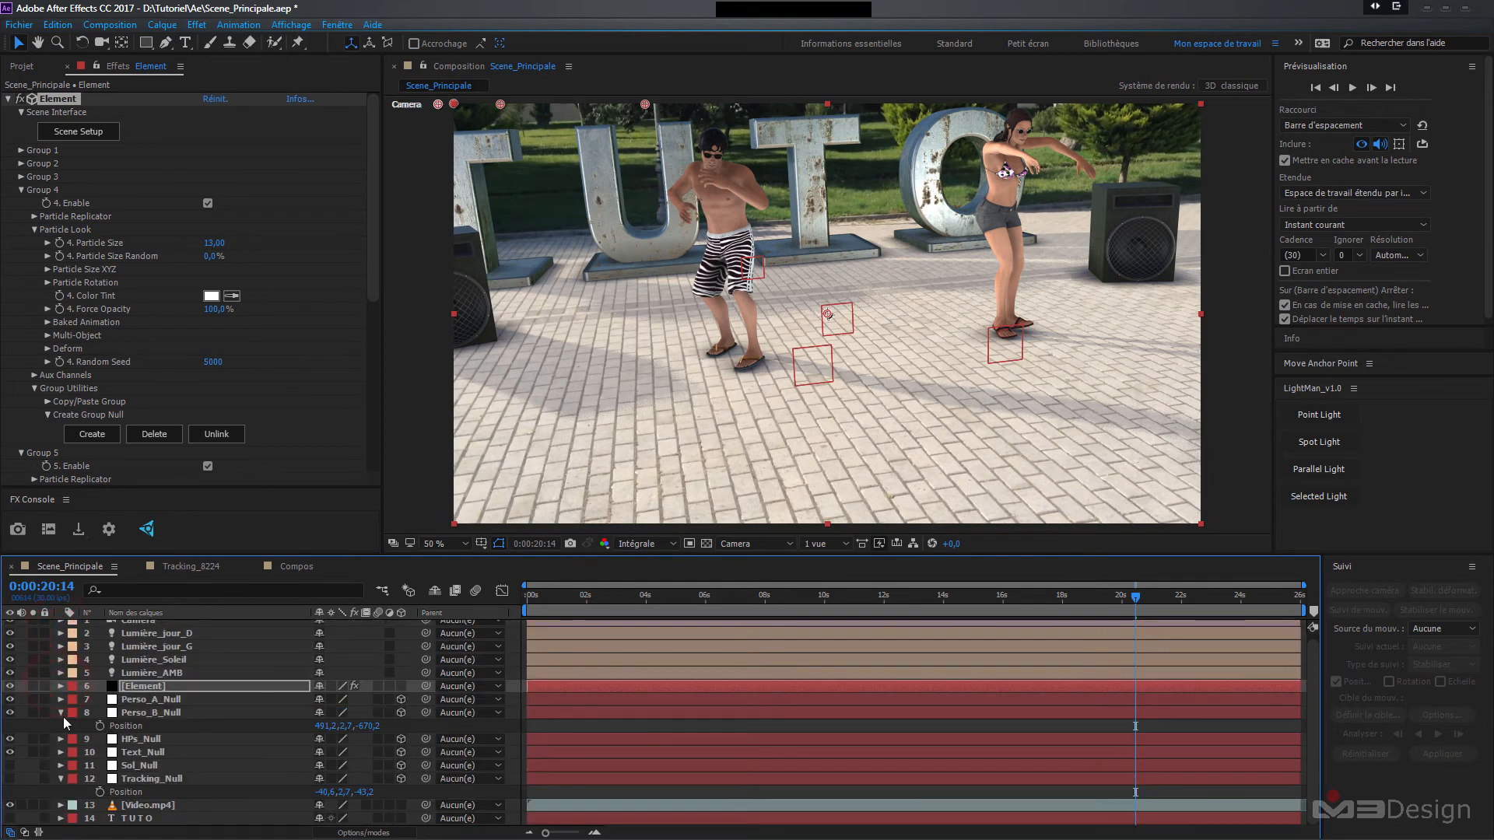
pyautogui.click(60, 712)
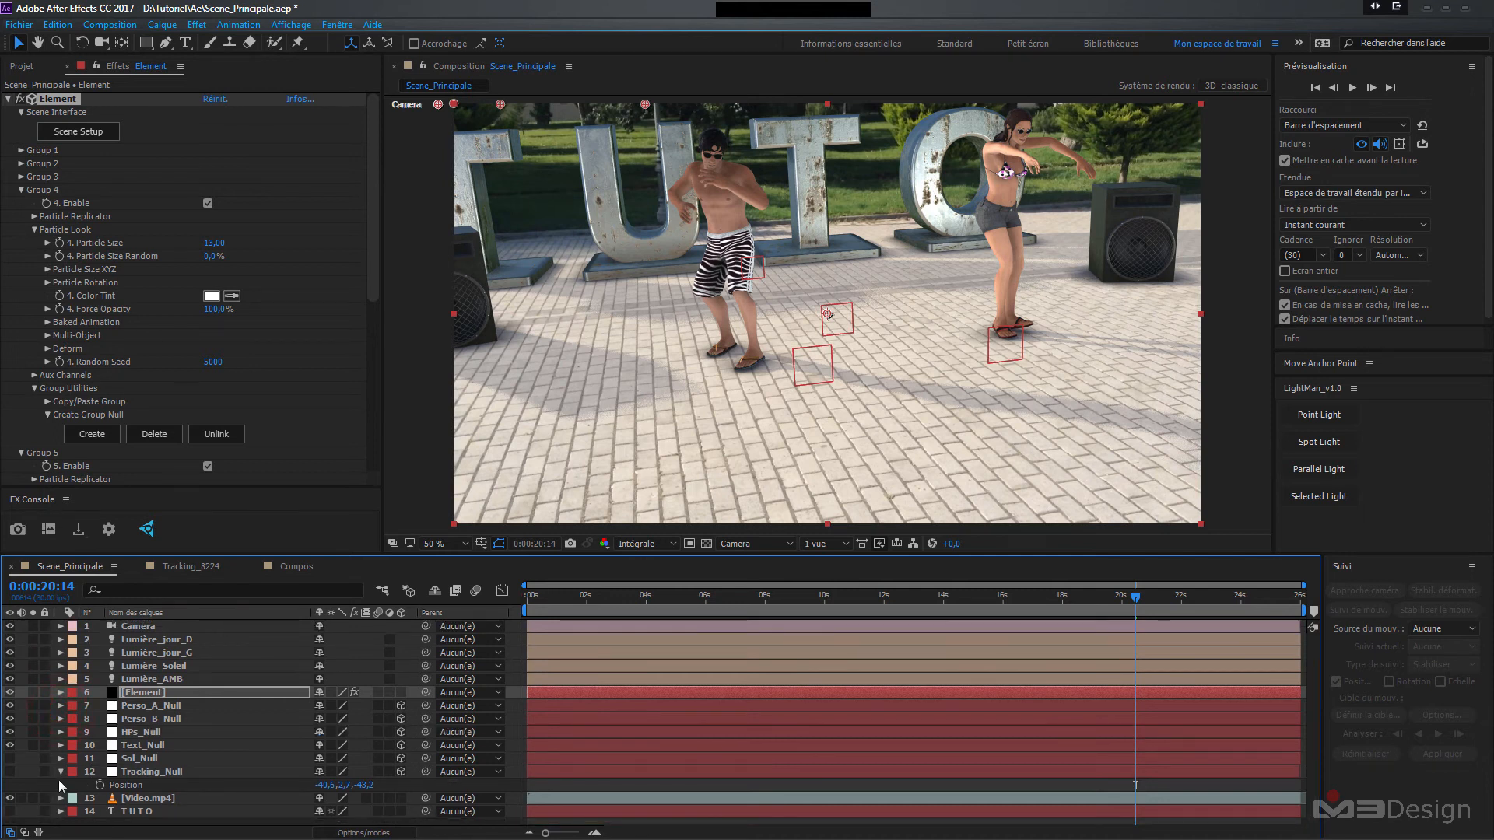
pyautogui.click(59, 772)
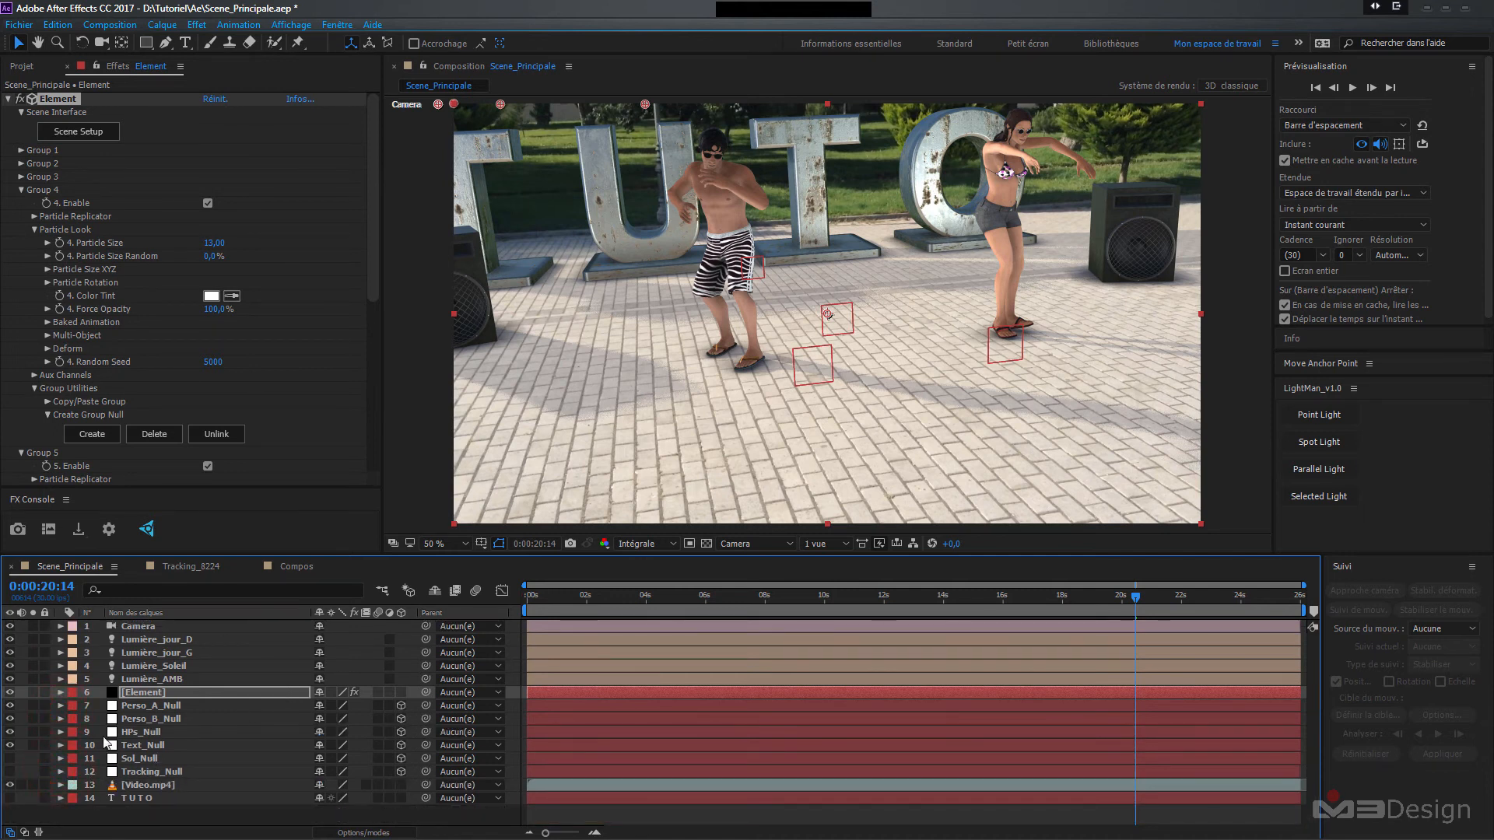
pyautogui.moveTo(12, 744); pyautogui.dragTo(10, 703)
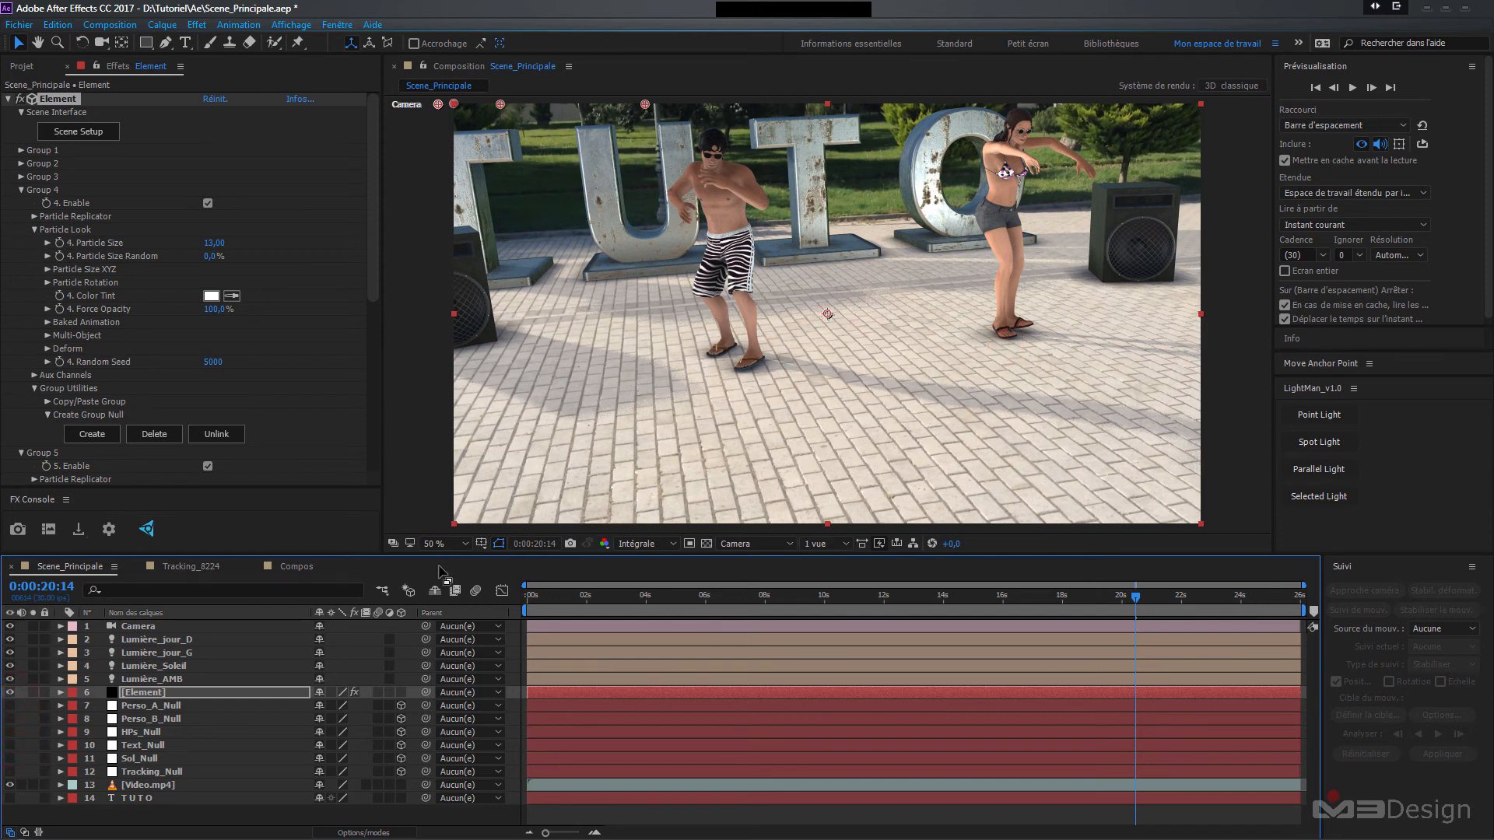
# - Fit the composition view with Ajuster and return to the first frame
pyautogui.click(462, 543)
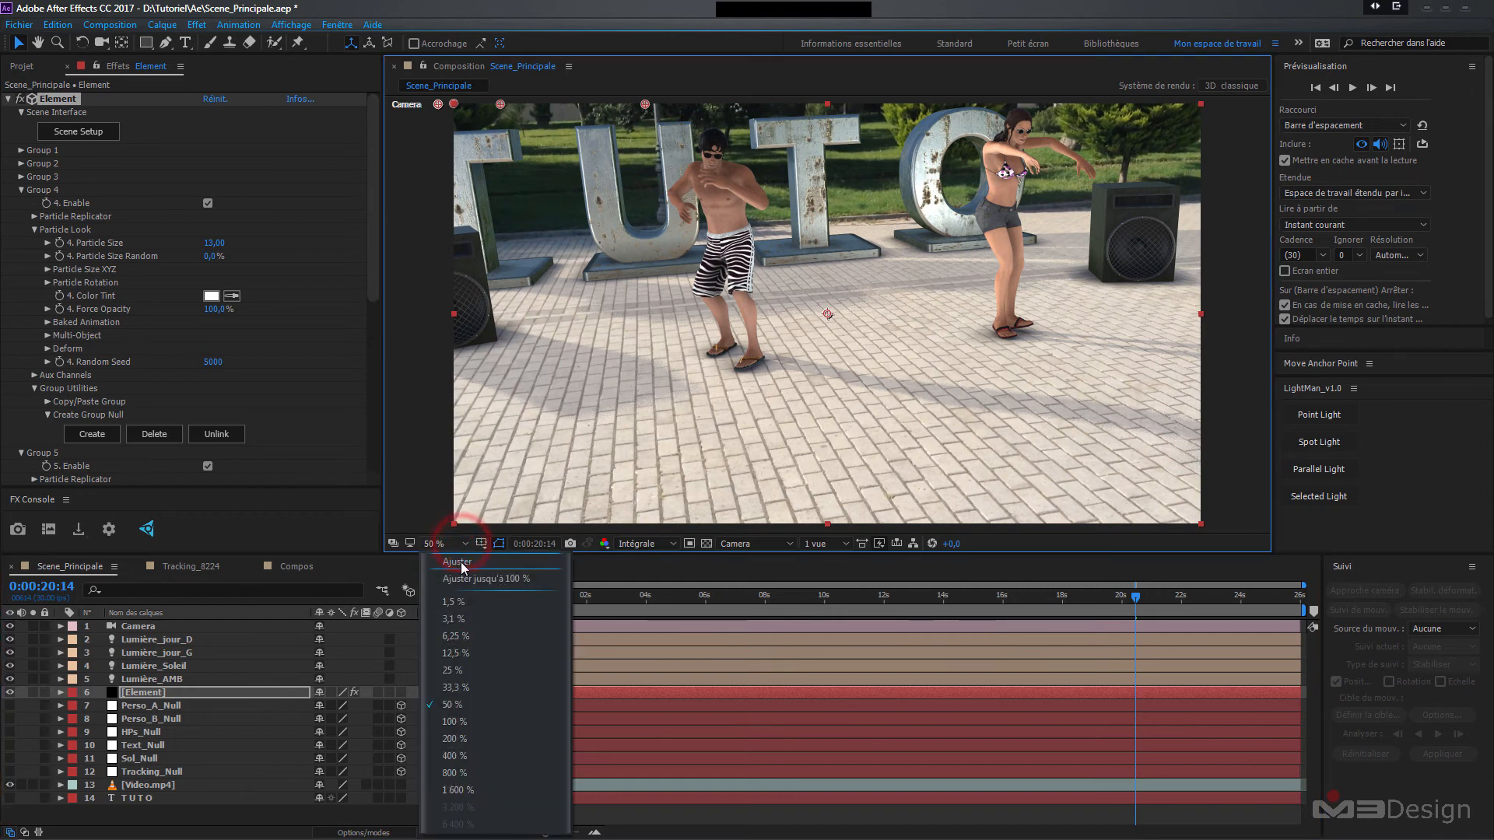
pyautogui.click(456, 561)
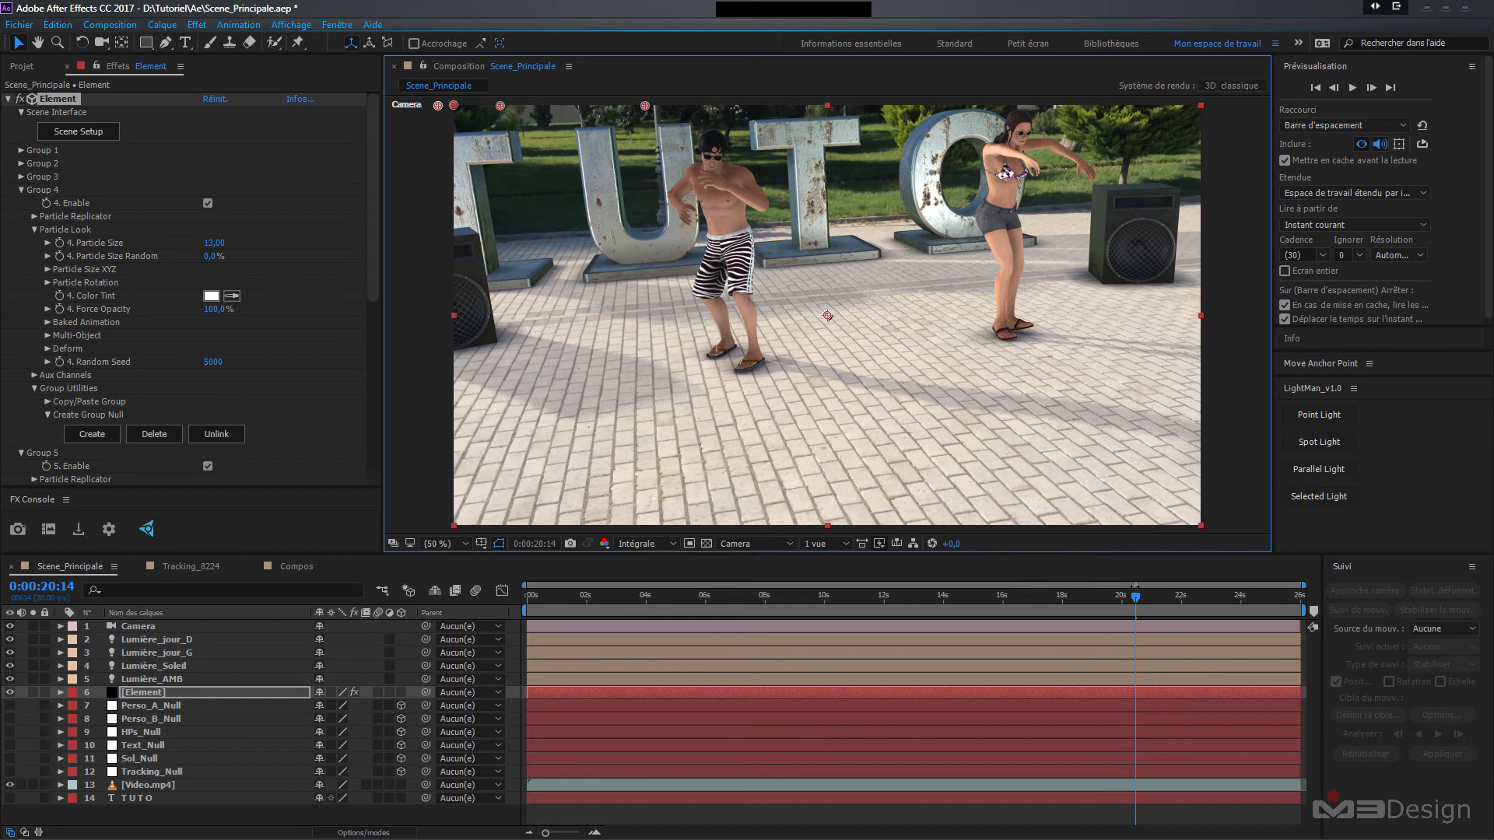
pyautogui.moveTo(1136, 597); pyautogui.dragTo(481, 611)
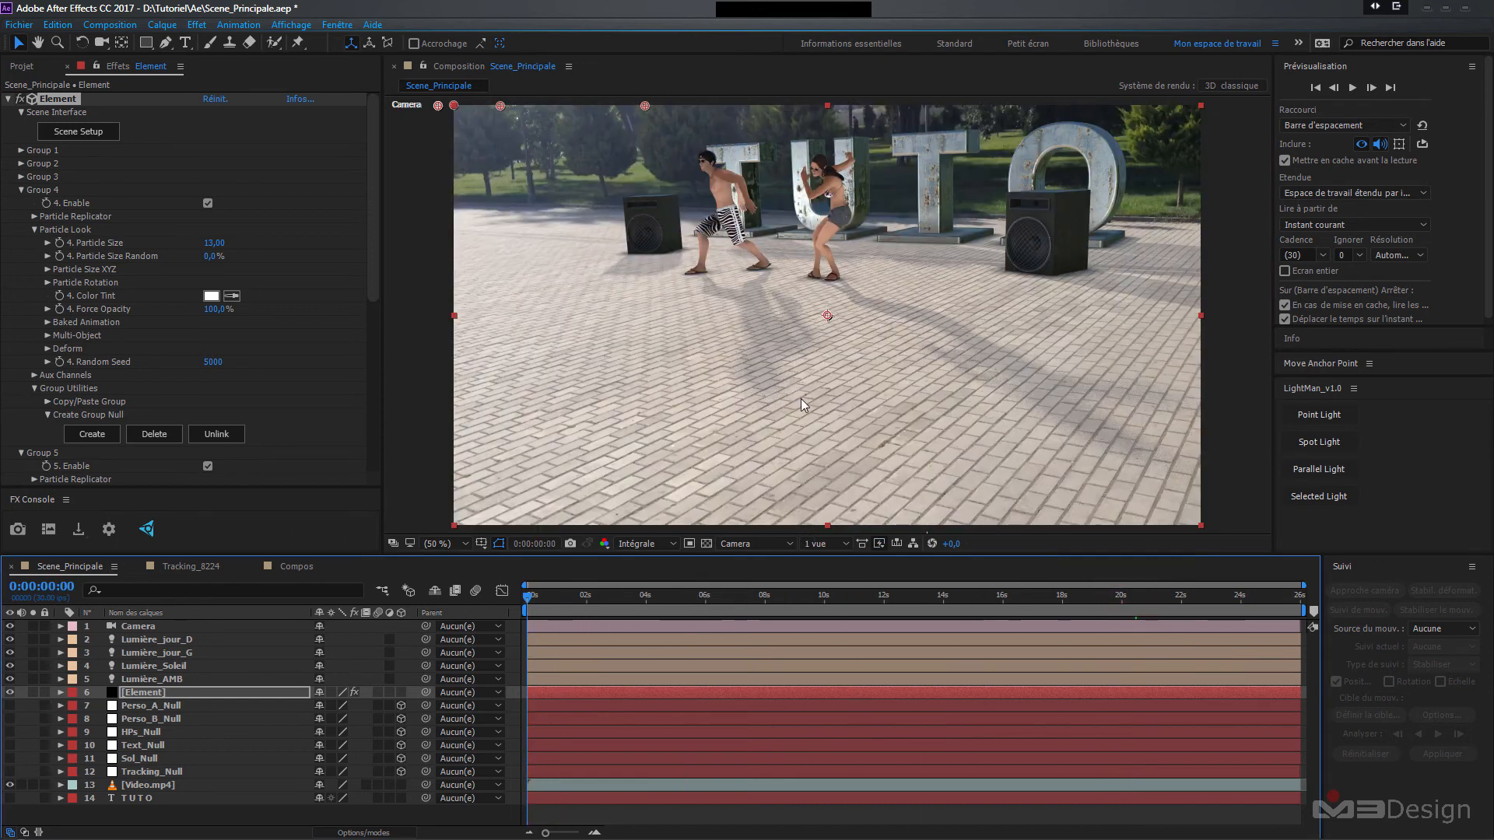
# - Add the Teinte and Courbes colour correction effects to the Video.mp4 layer
pyautogui.click(143, 787)
pyautogui.rightClick(143, 788)
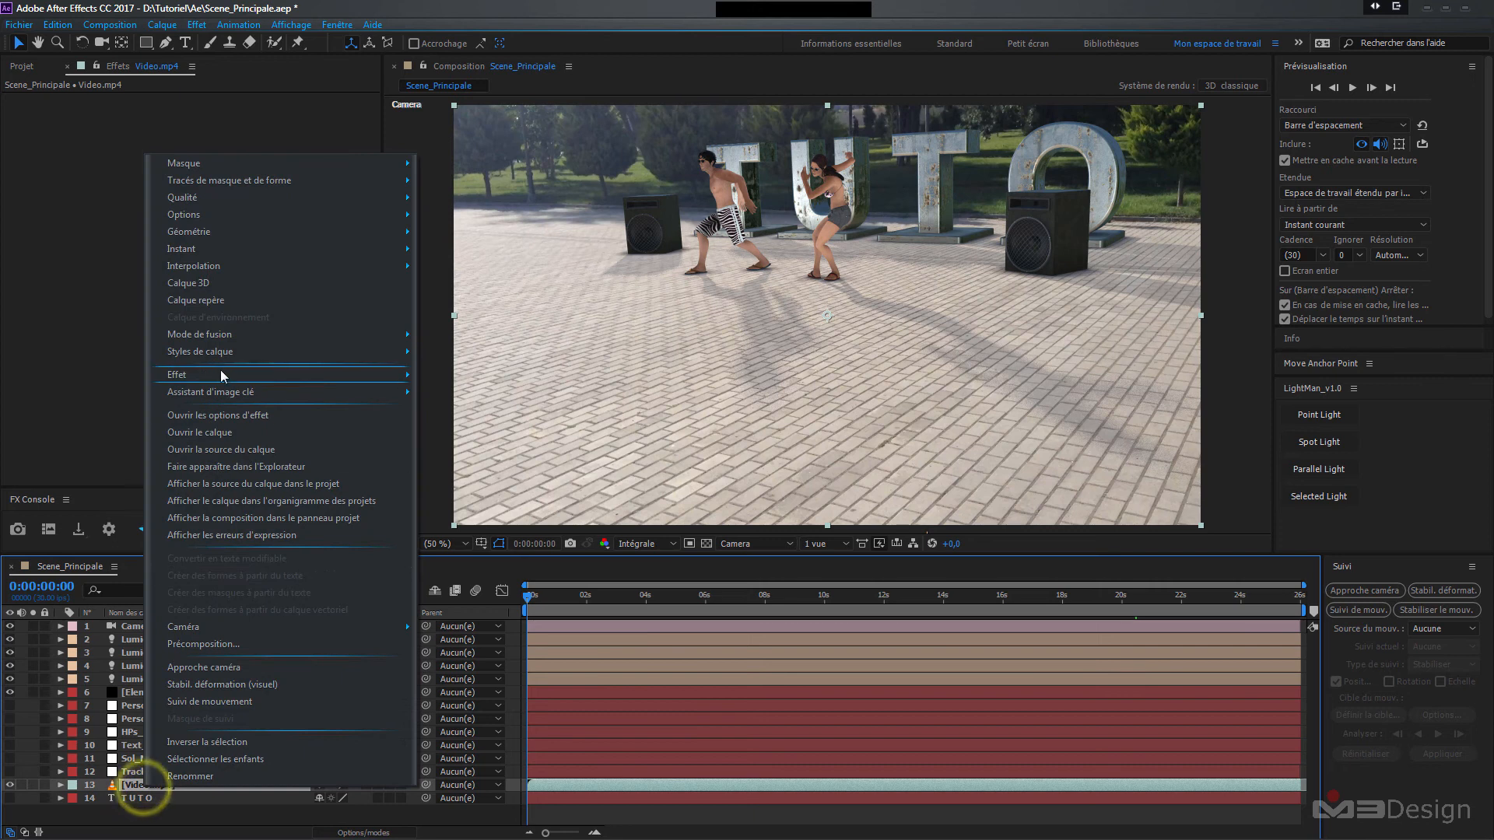
pyautogui.moveTo(218, 376)
pyautogui.moveTo(534, 210)
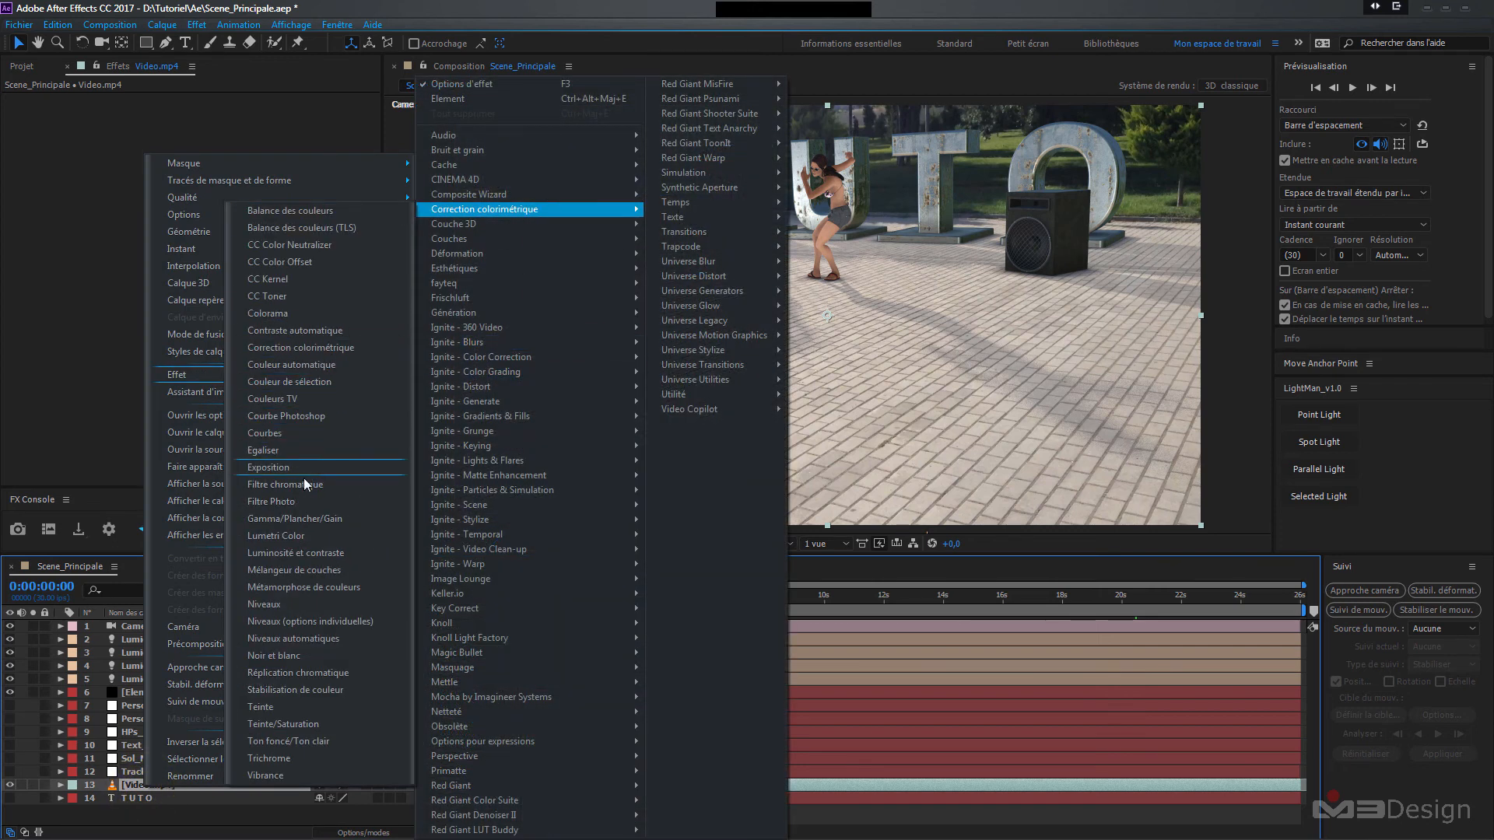
pyautogui.click(274, 709)
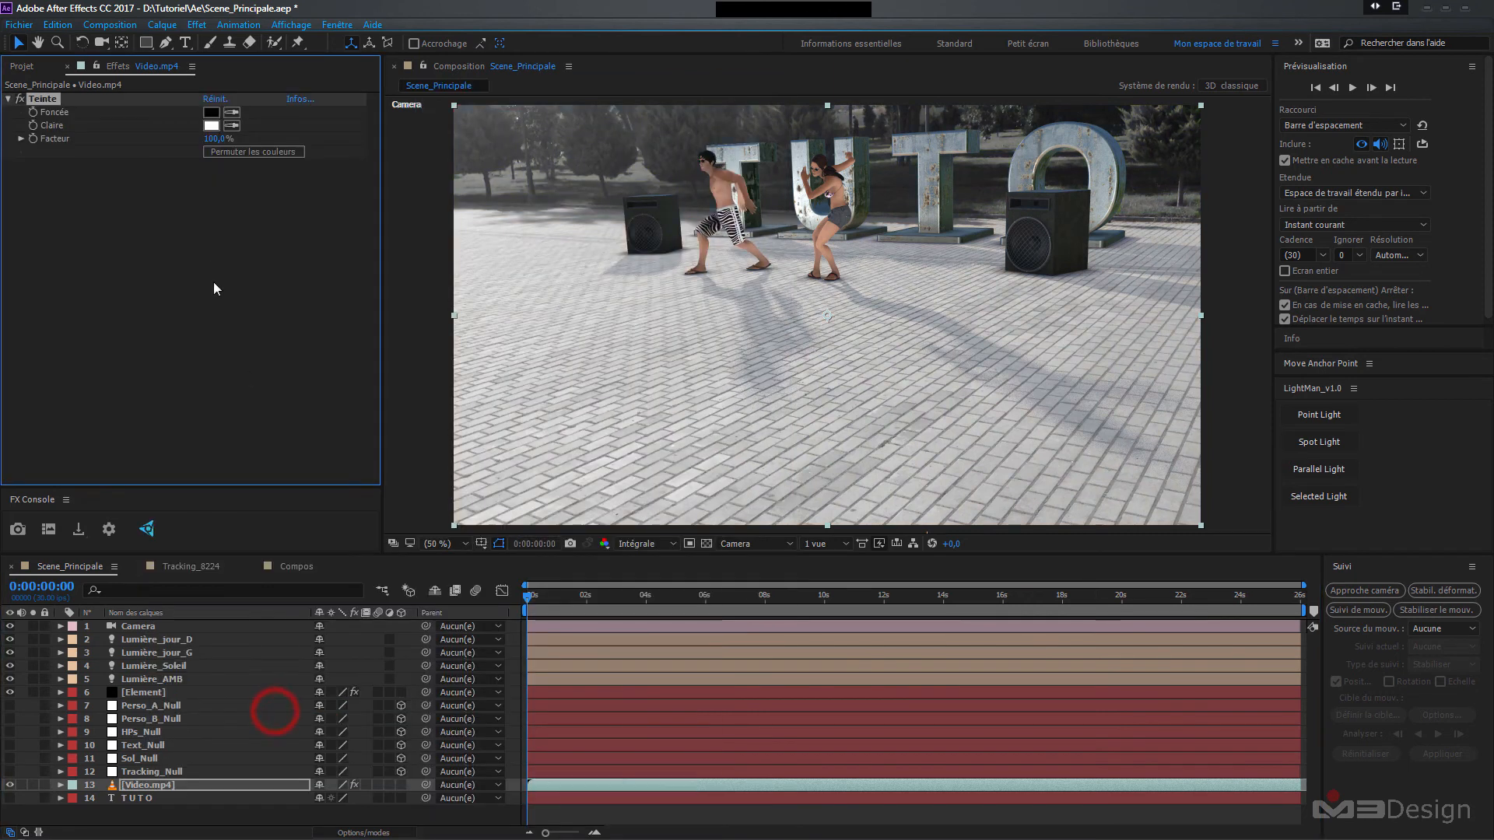
pyautogui.rightClick(100, 231)
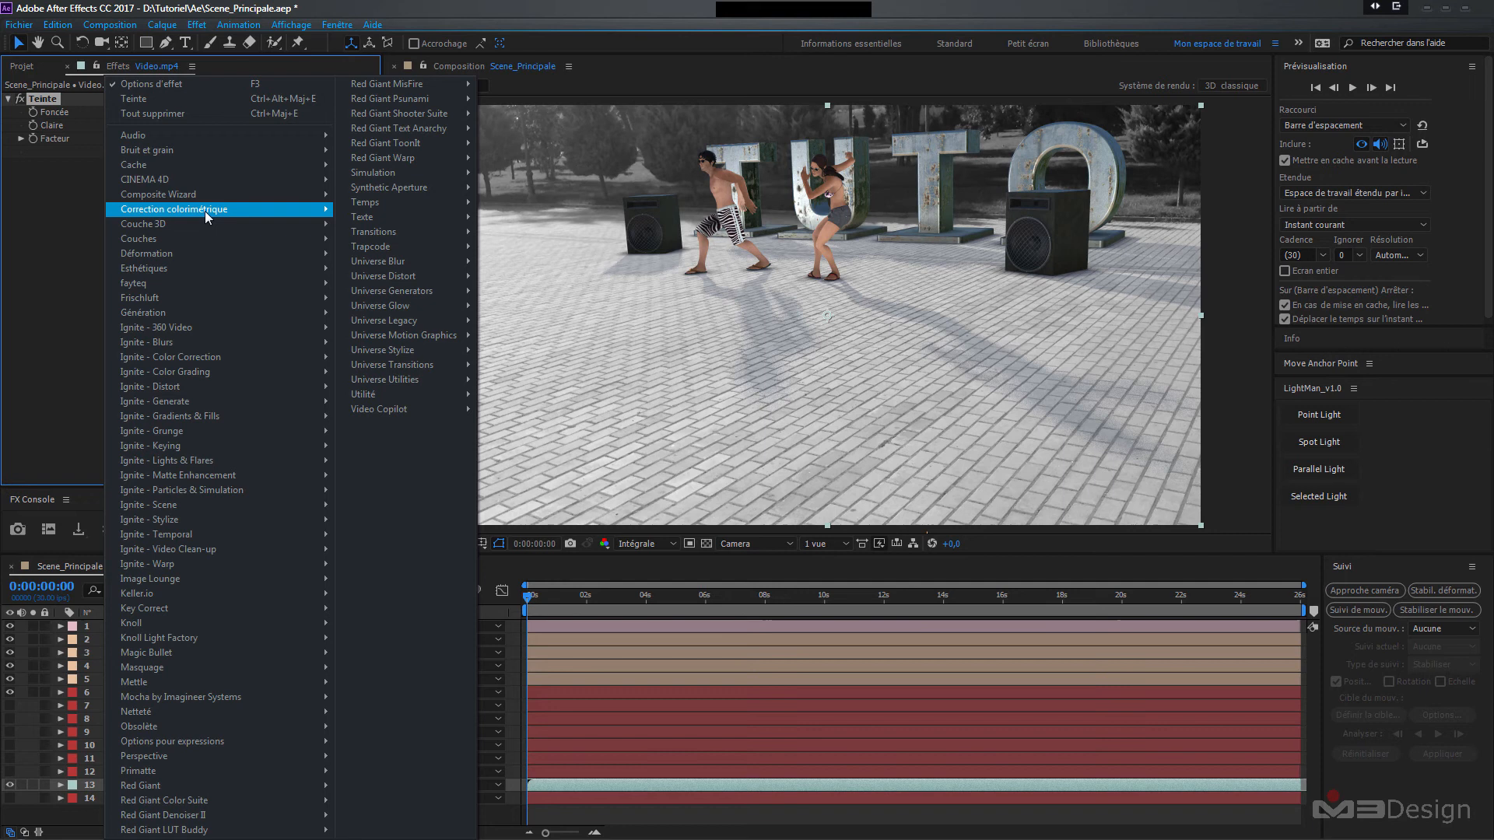
pyautogui.moveTo(206, 212)
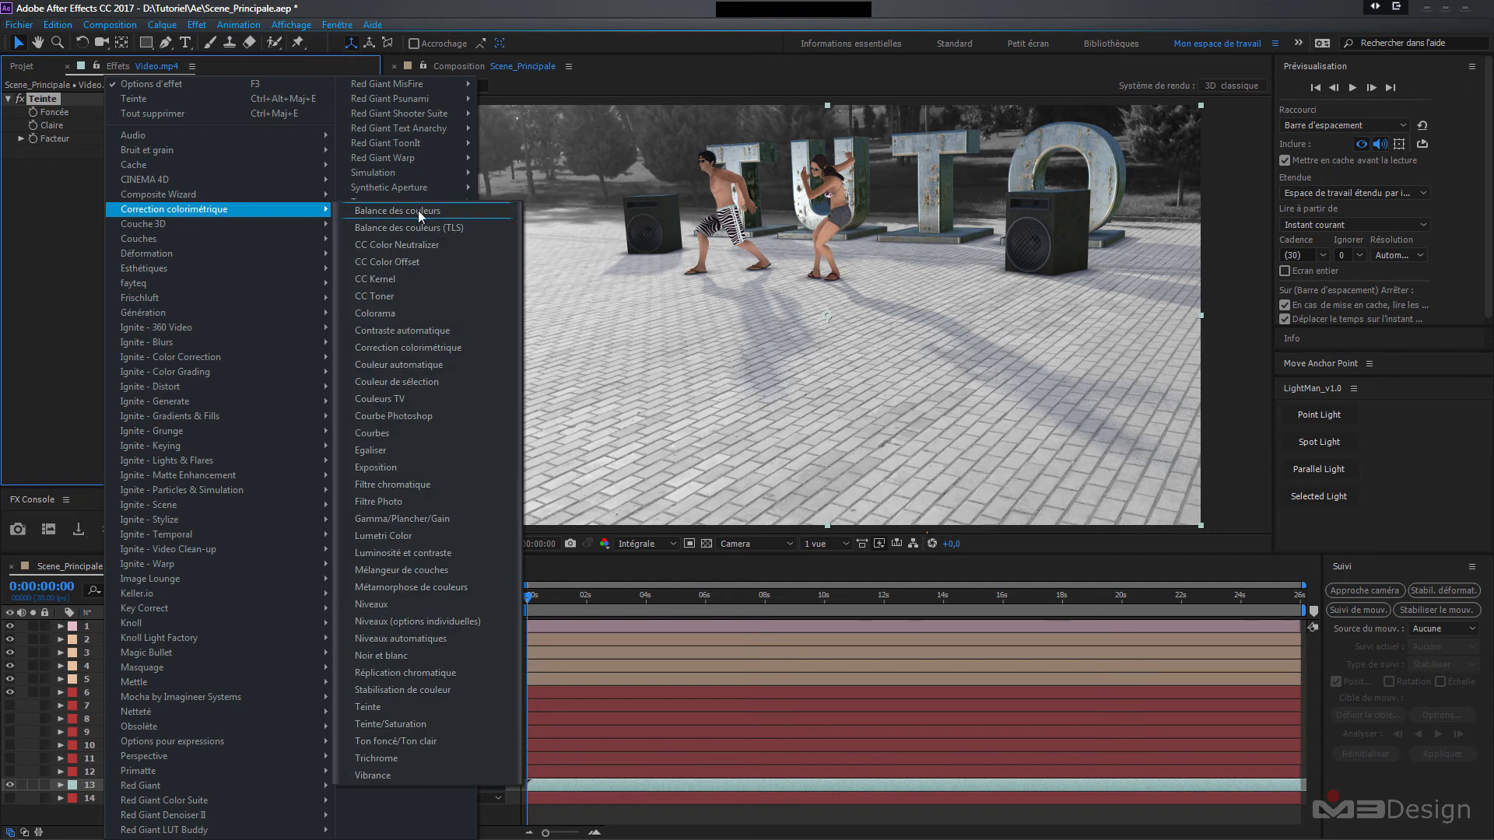
pyautogui.click(384, 434)
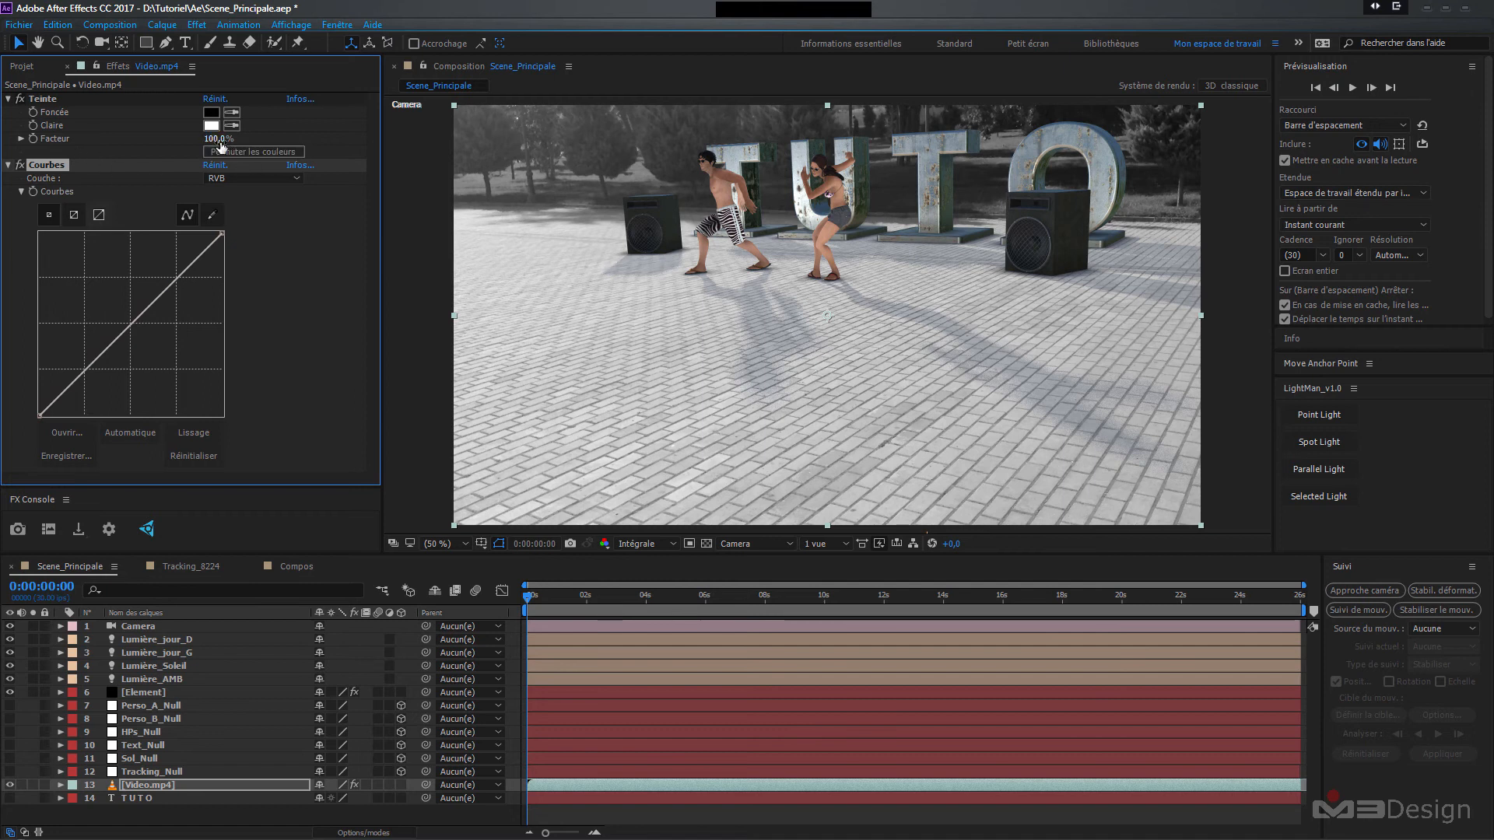
# - Set the Teinte Facteur to 20% and shape the RVB curve into a slight S with darker shadows and brighter highlights
pyautogui.moveTo(221, 140); pyautogui.dragTo(92, 153)
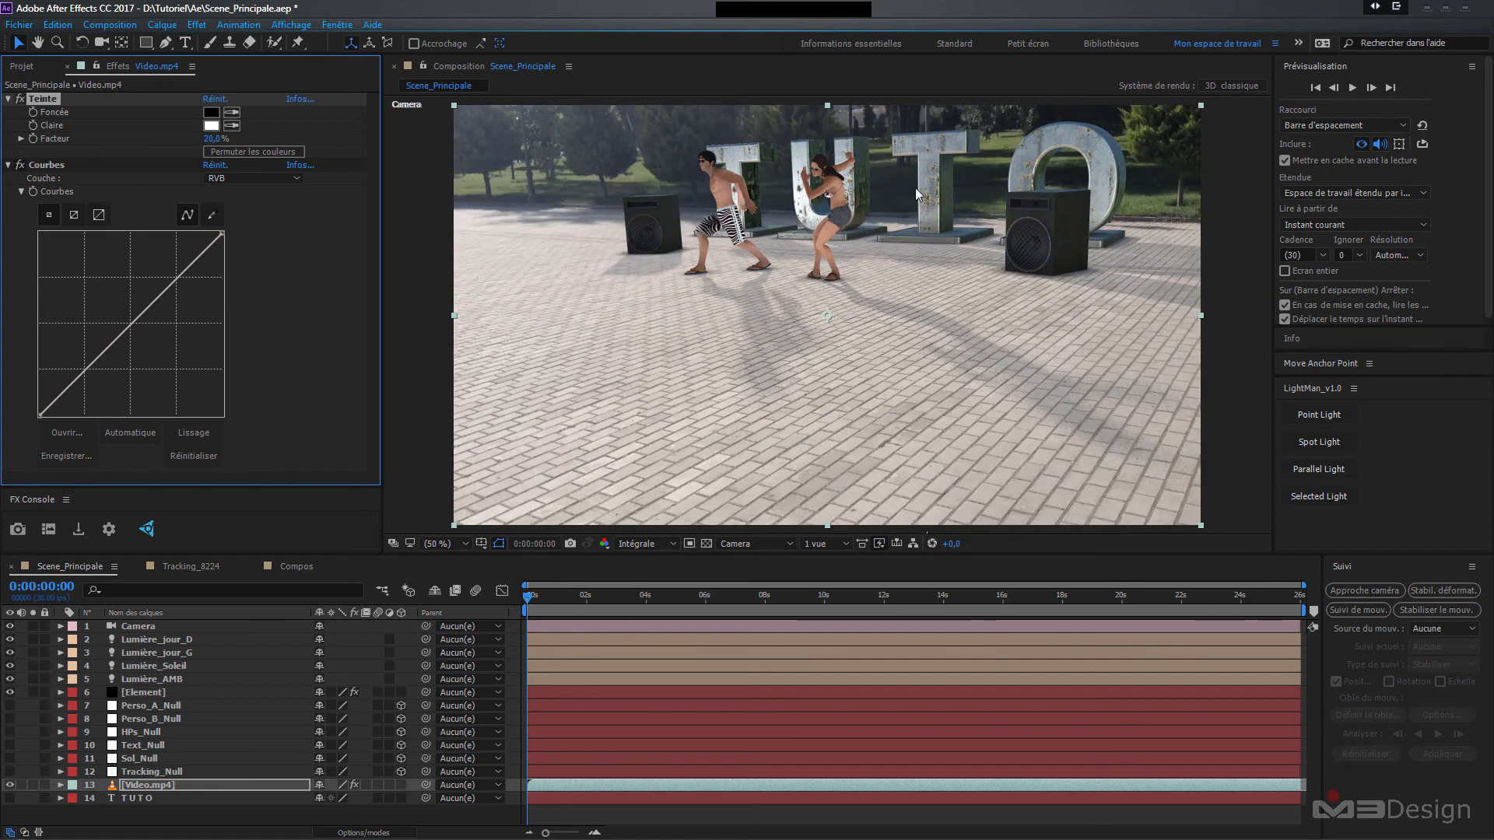
pyautogui.moveTo(85, 378); pyautogui.dragTo(90, 377)
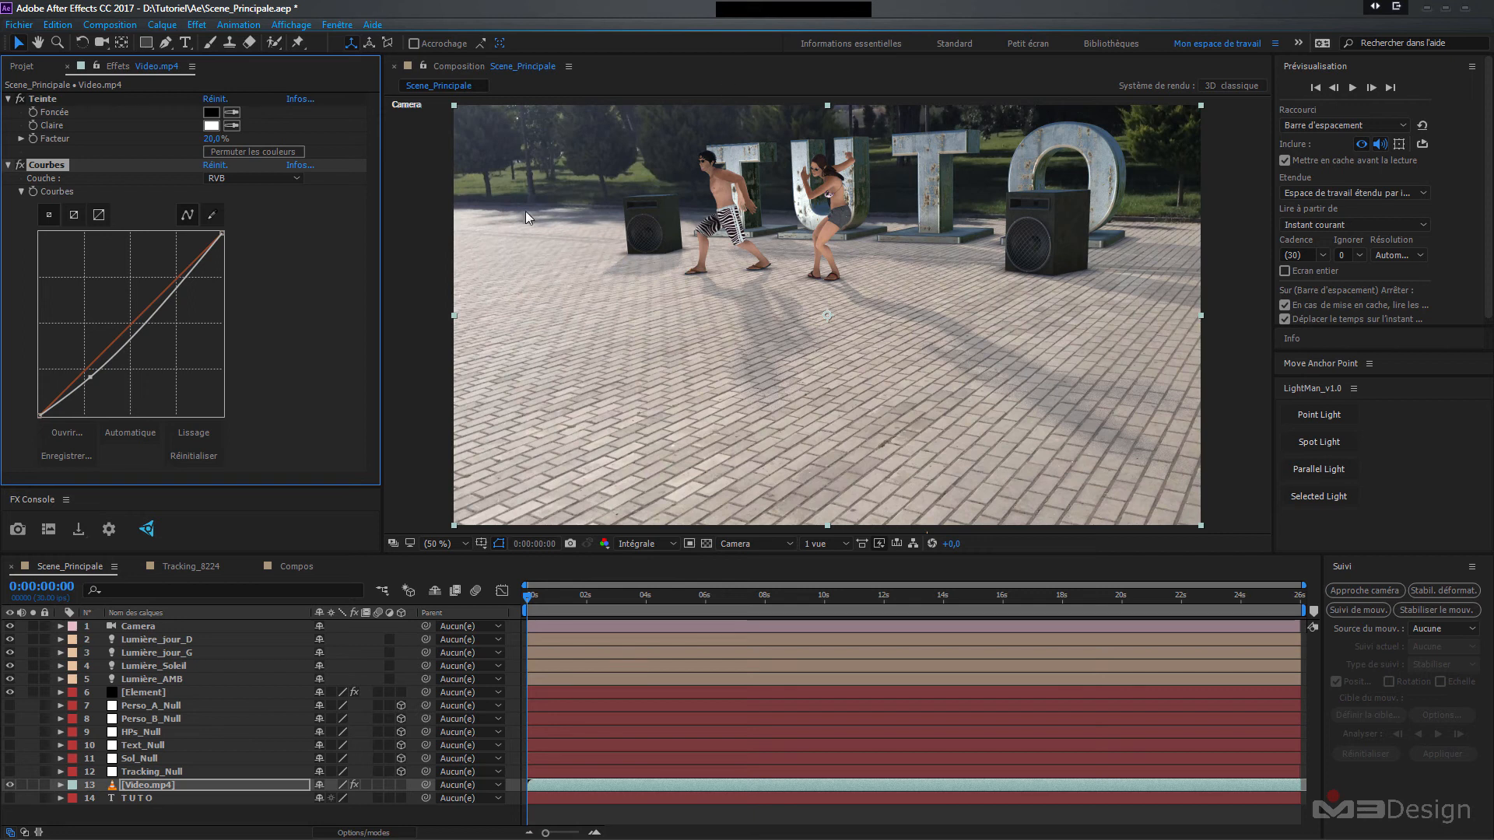
pyautogui.moveTo(178, 277); pyautogui.dragTo(178, 276)
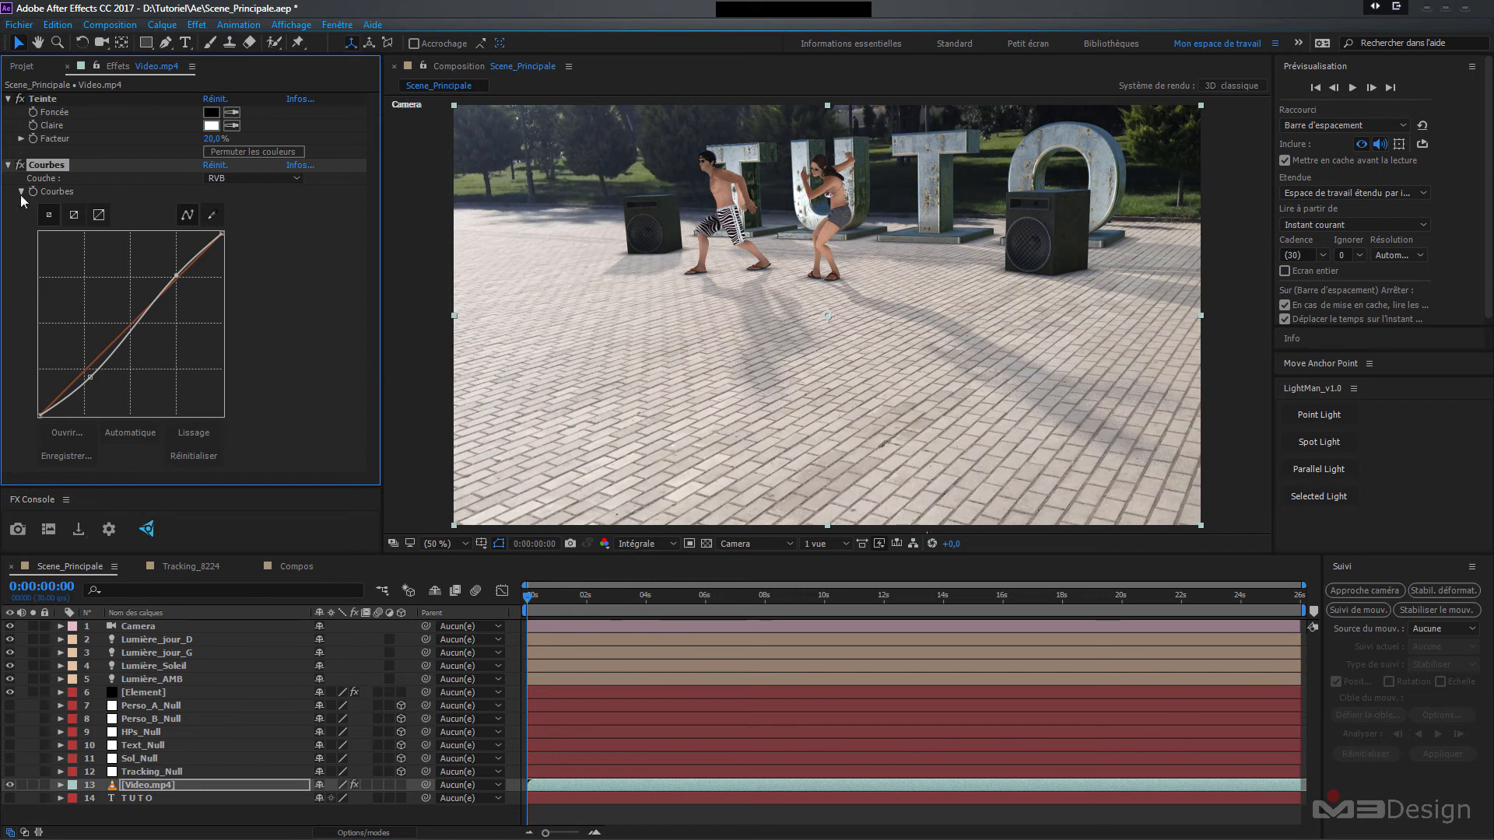
# - Toggle the Courbes effect off and on to compare the footage, and collapse the Teinte and Courbes effects
pyautogui.click(19, 165)
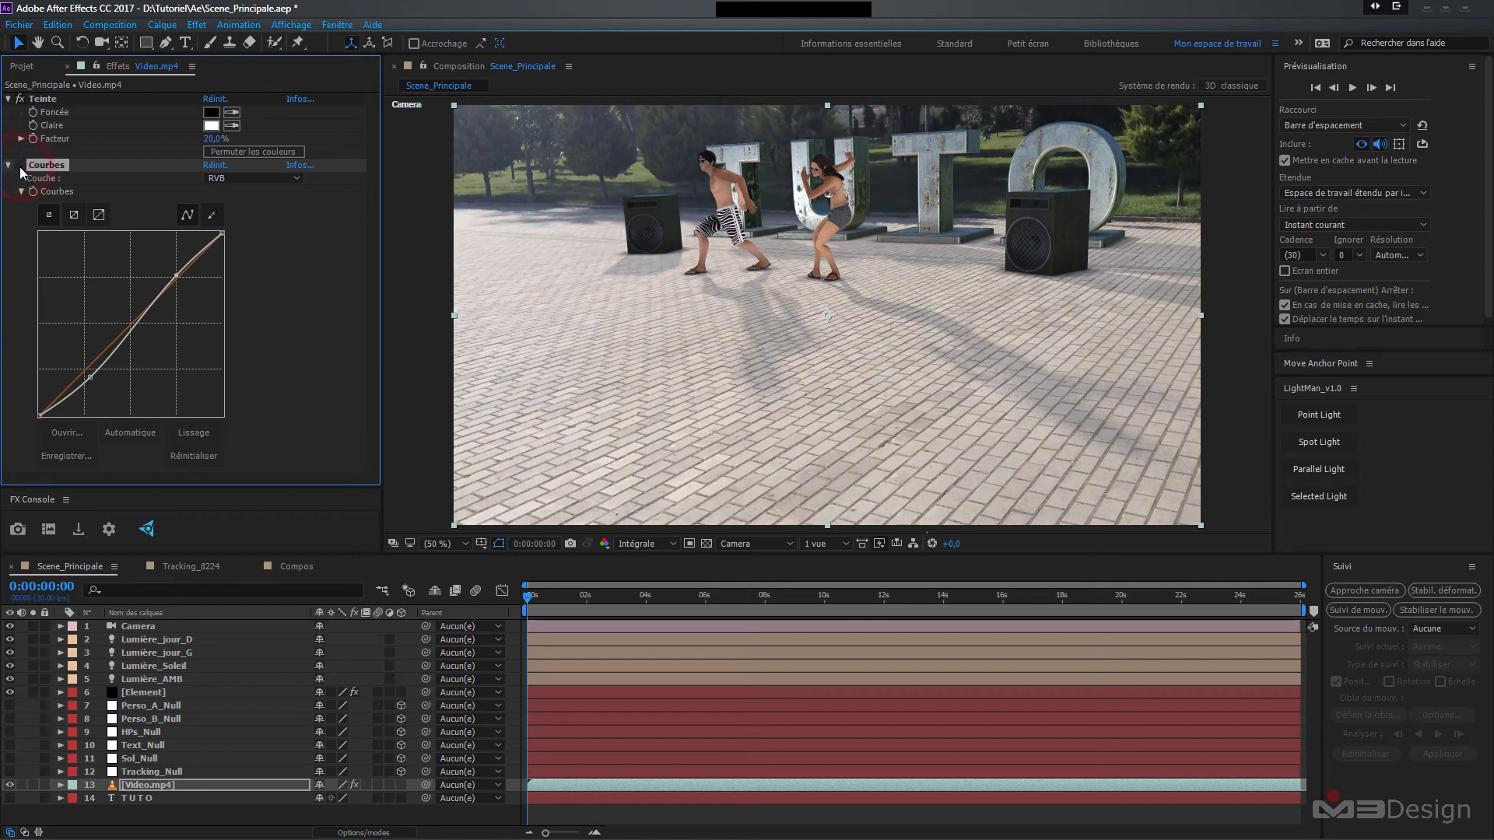
pyautogui.click(20, 165)
pyautogui.click(20, 165)
pyautogui.click(20, 165)
pyautogui.click(19, 165)
pyautogui.click(19, 165)
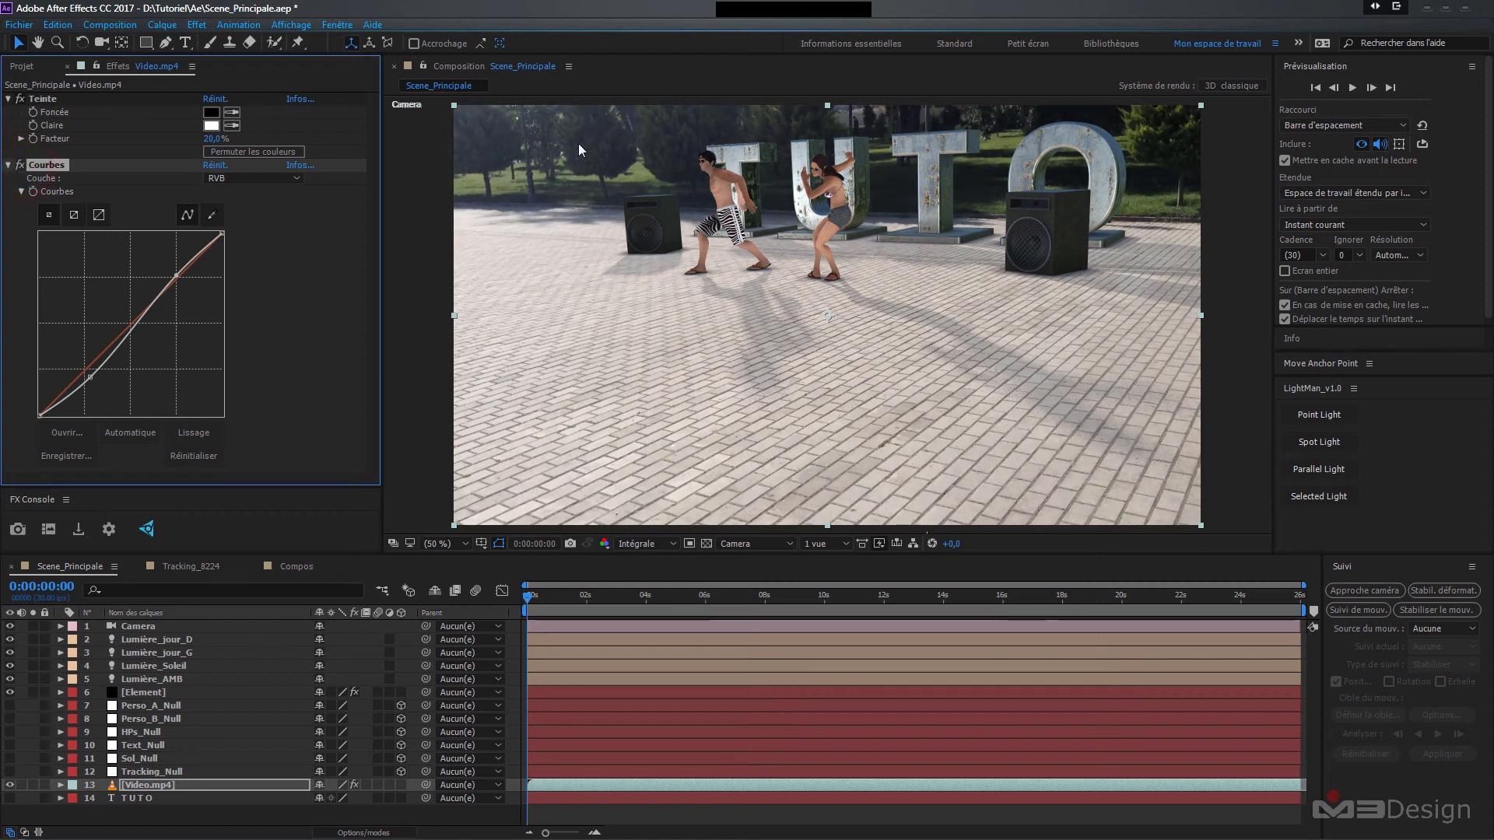
pyautogui.click(20, 99)
pyautogui.click(8, 165)
pyautogui.click(8, 99)
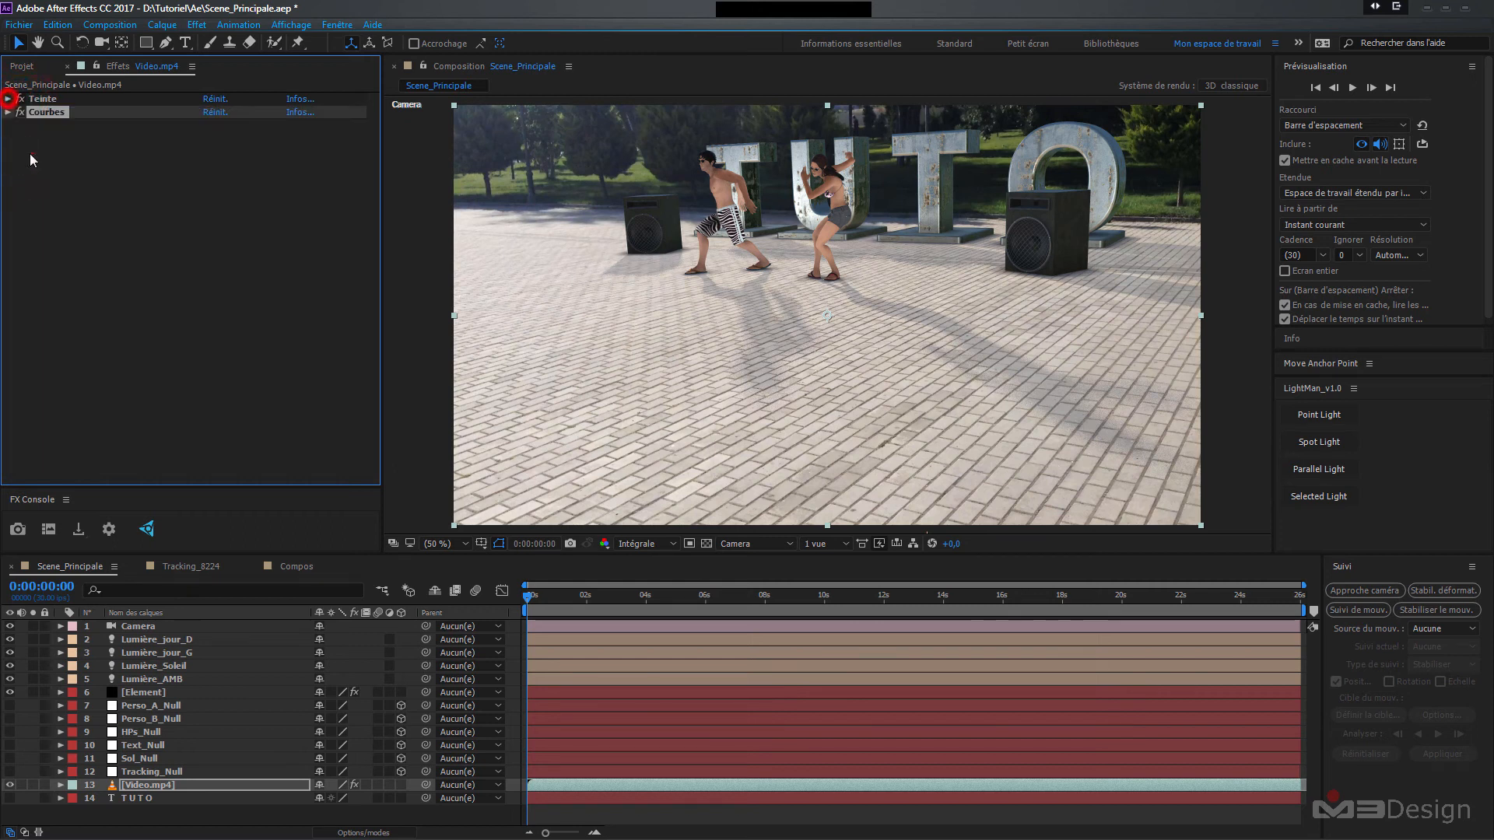
# - Add the Plus net sharpening effect to the Video.mp4 layer
pyautogui.click(53, 191)
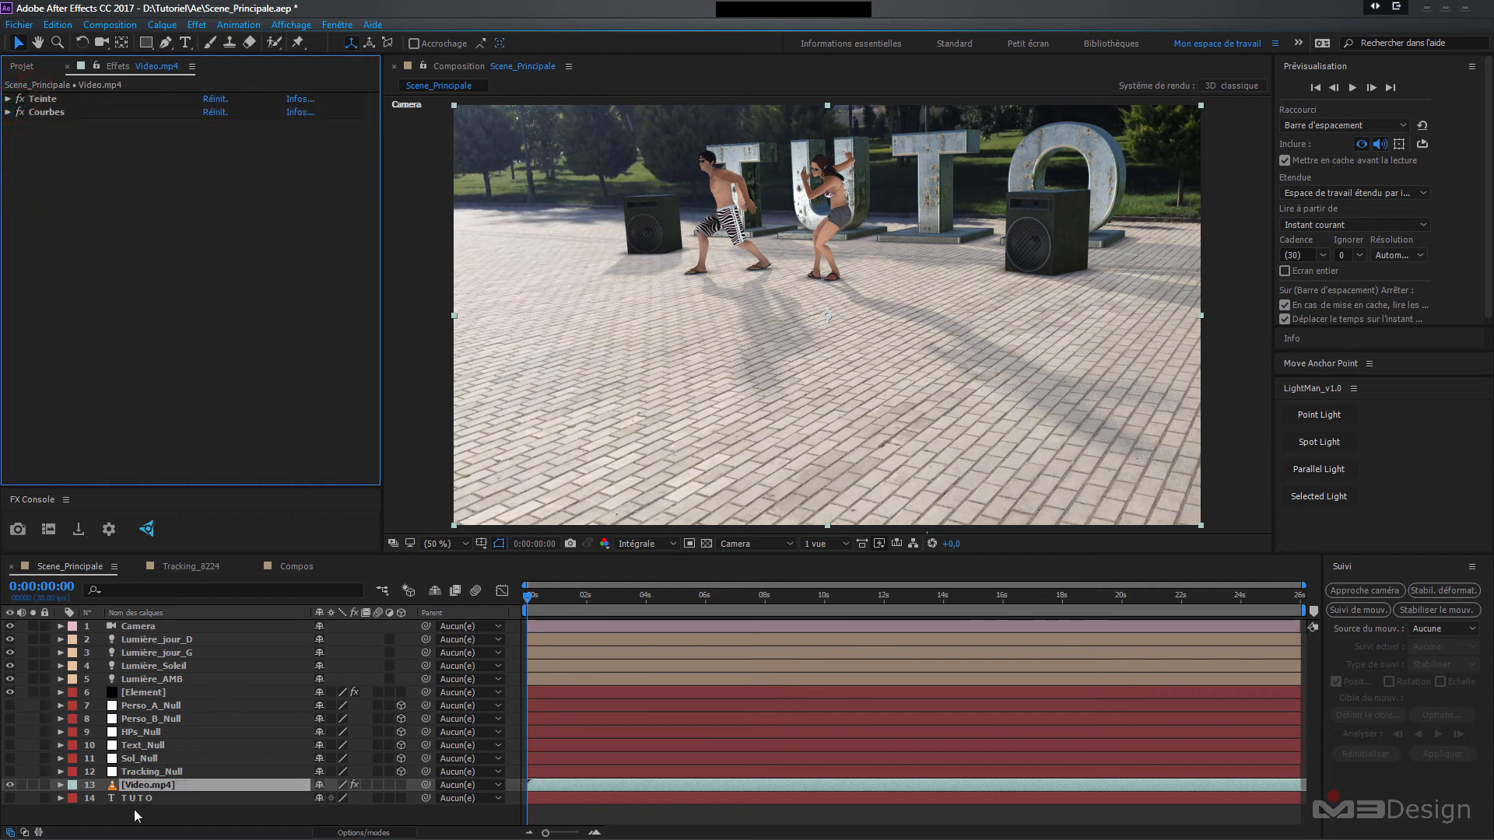
pyautogui.rightClick(59, 200)
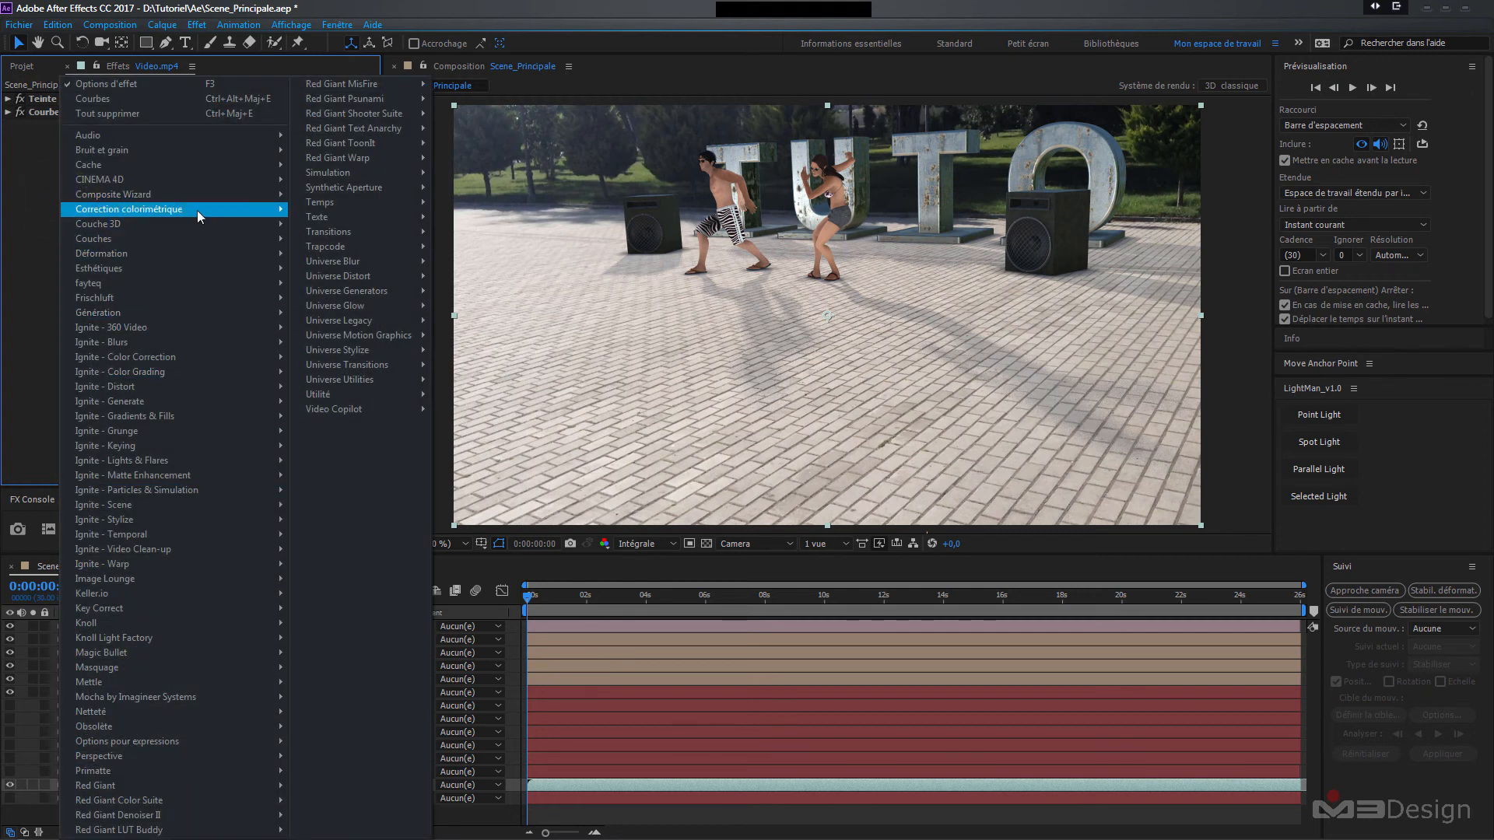
pyautogui.moveTo(198, 210)
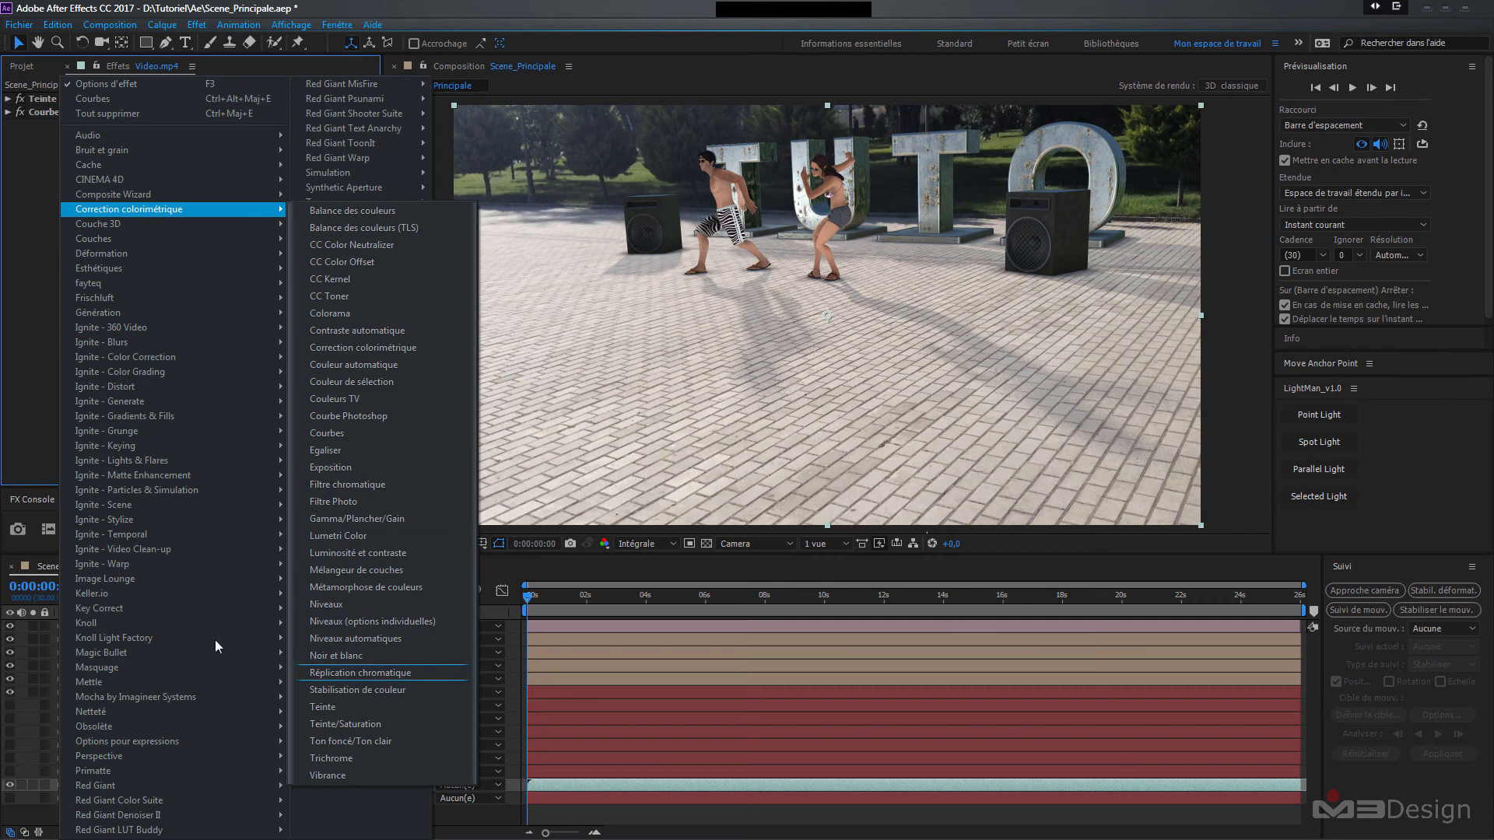
pyautogui.moveTo(175, 717)
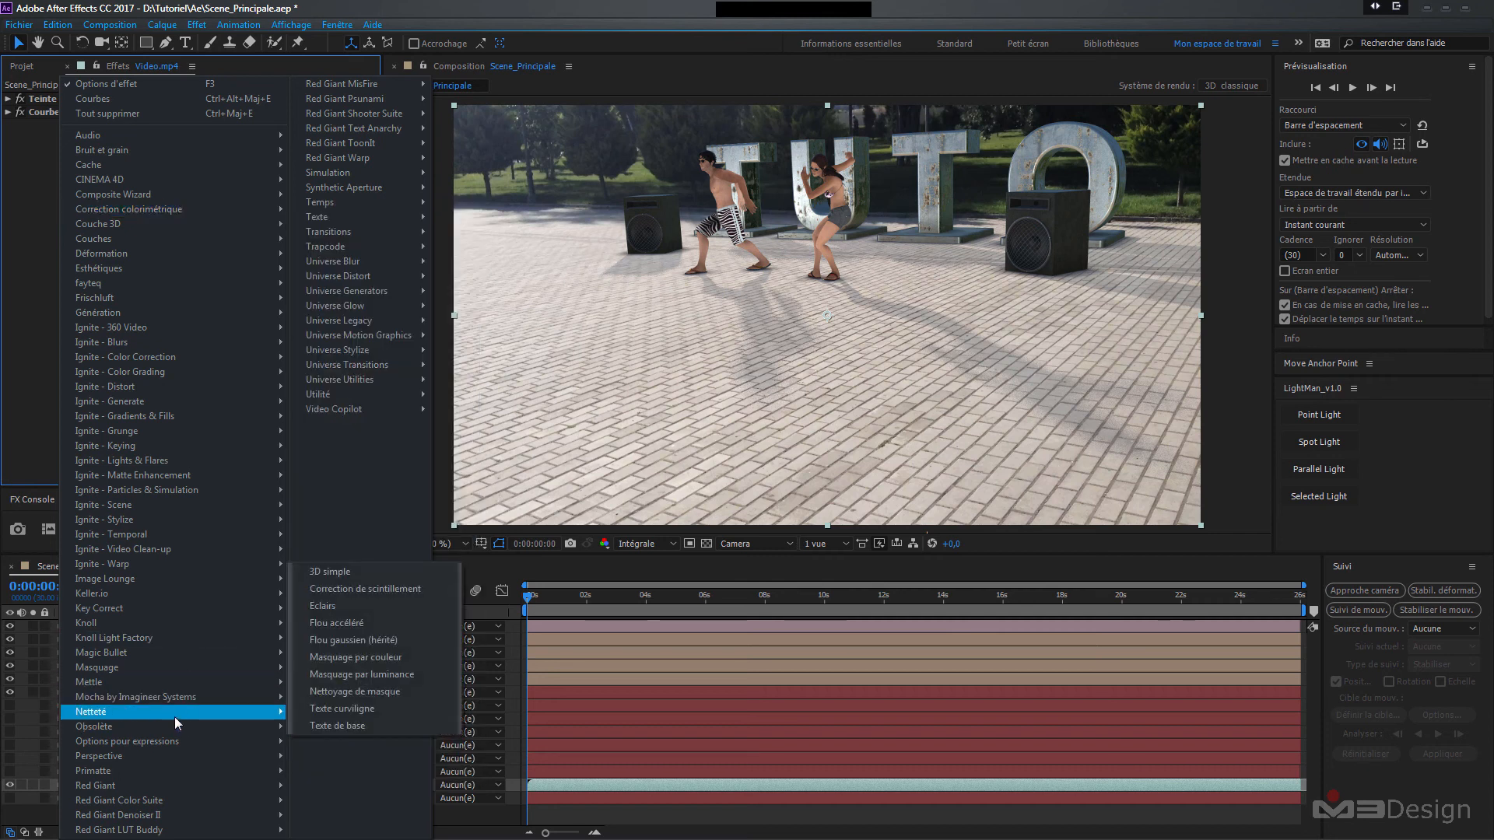
pyautogui.click(317, 713)
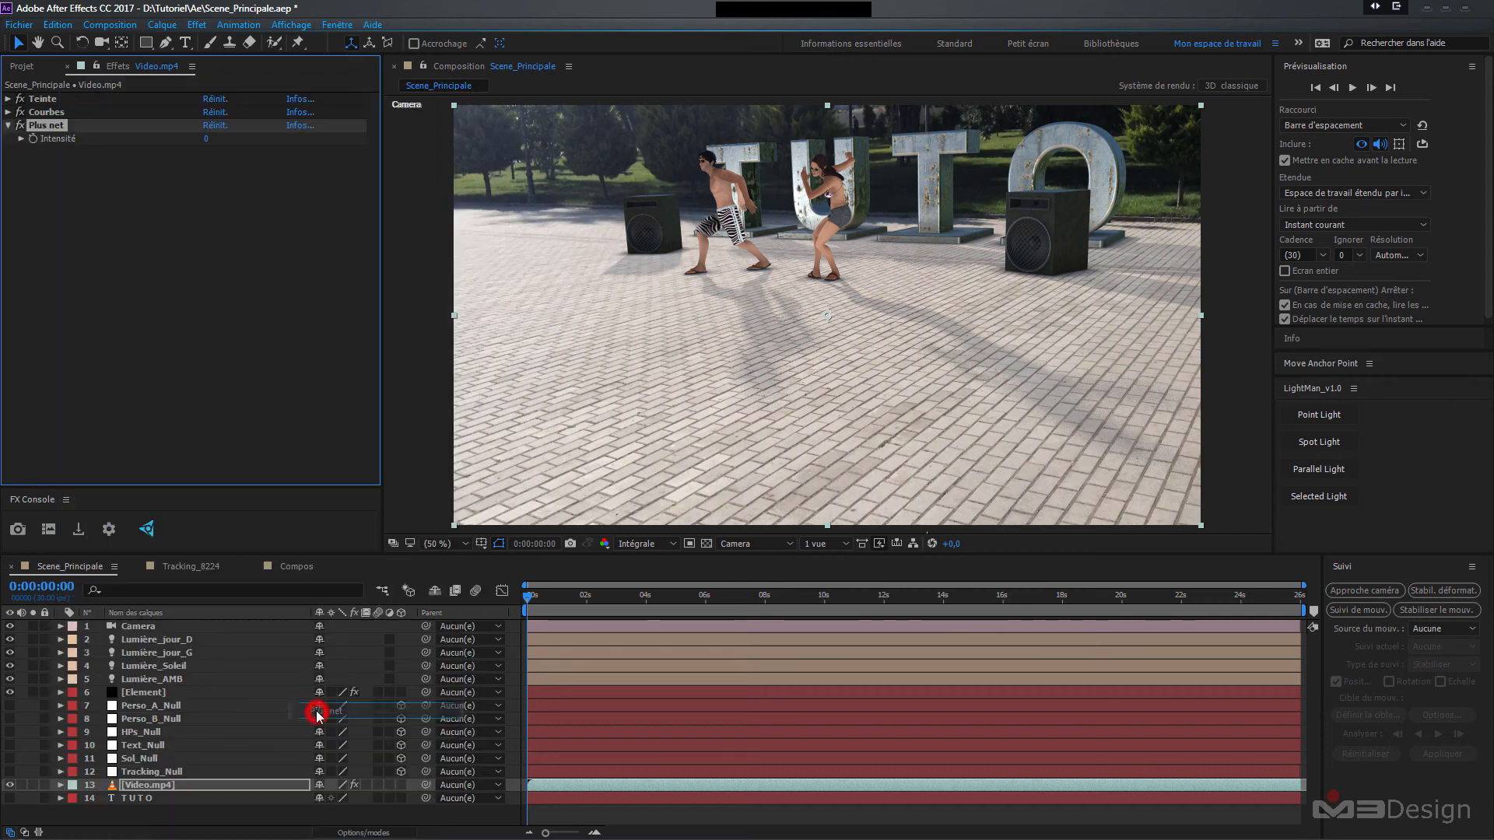
# - Set the Plus net Intensité to 10, toggle the effect to compare the footage, and collapse it
pyautogui.moveTo(206, 138); pyautogui.dragTo(221, 139)
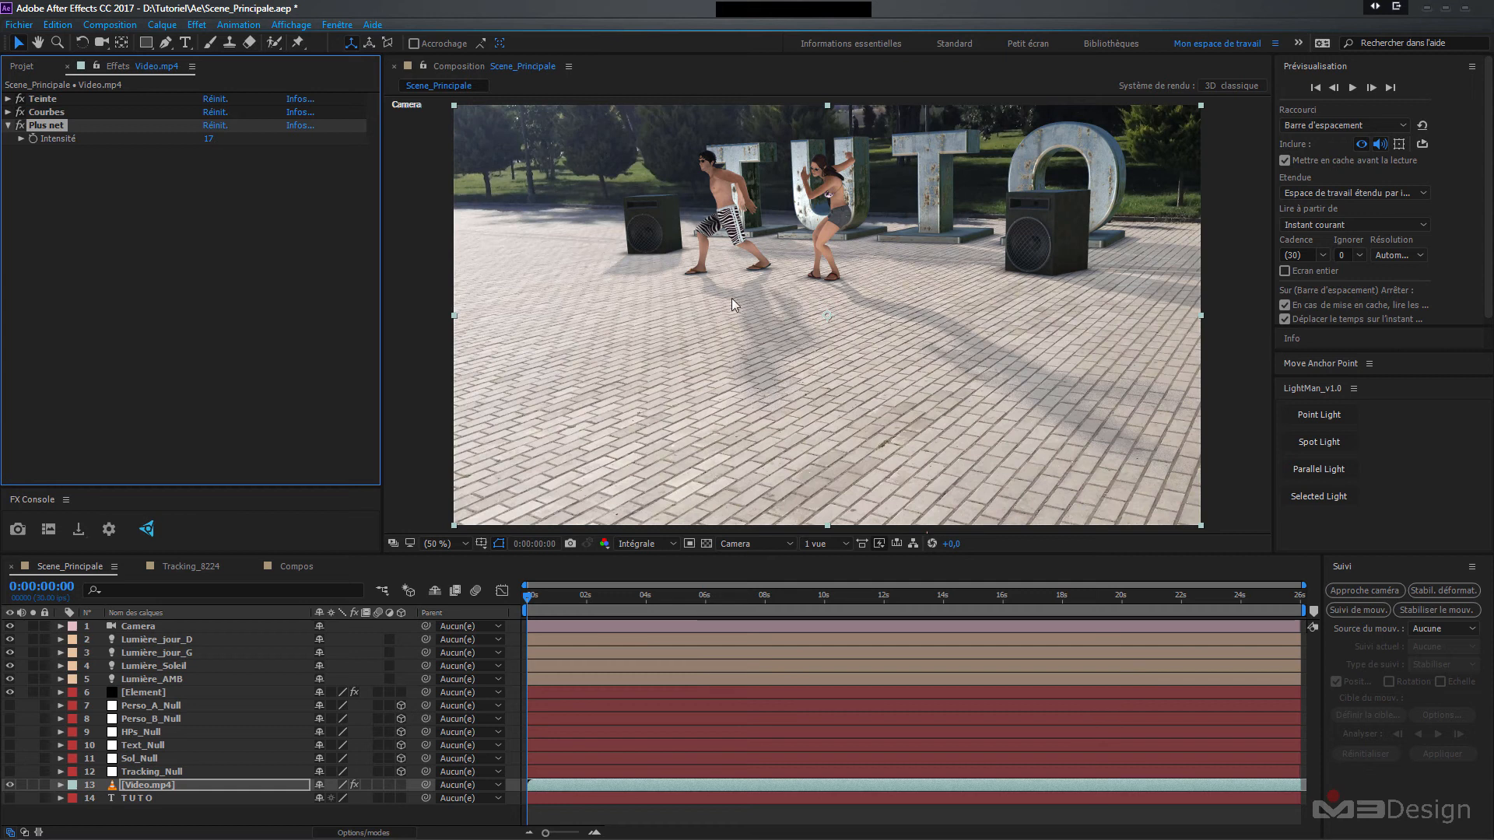
pyautogui.moveTo(208, 140); pyautogui.dragTo(206, 141)
pyautogui.click(20, 127)
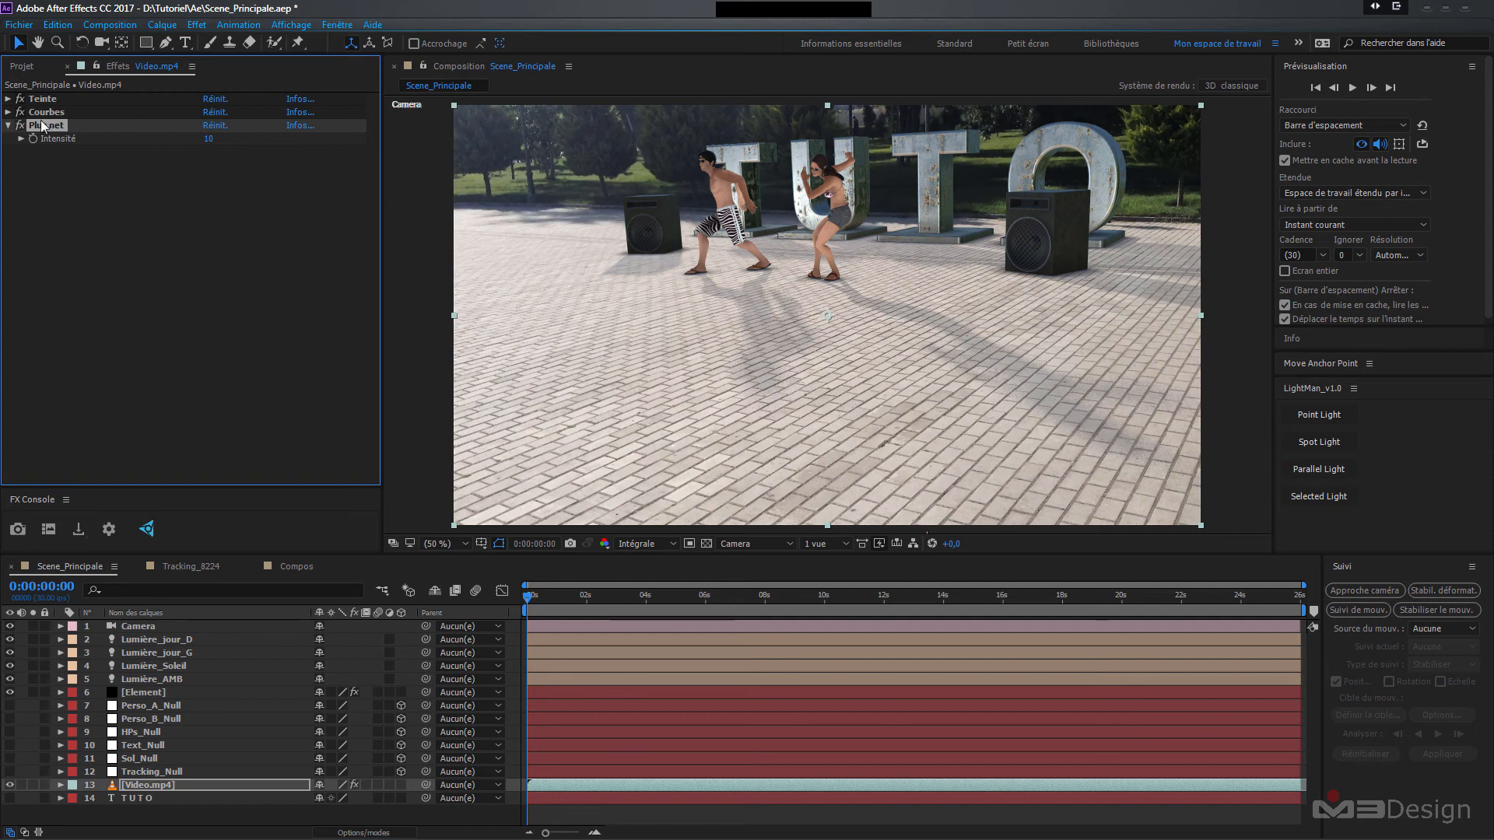
pyautogui.click(9, 125)
pyautogui.click(61, 184)
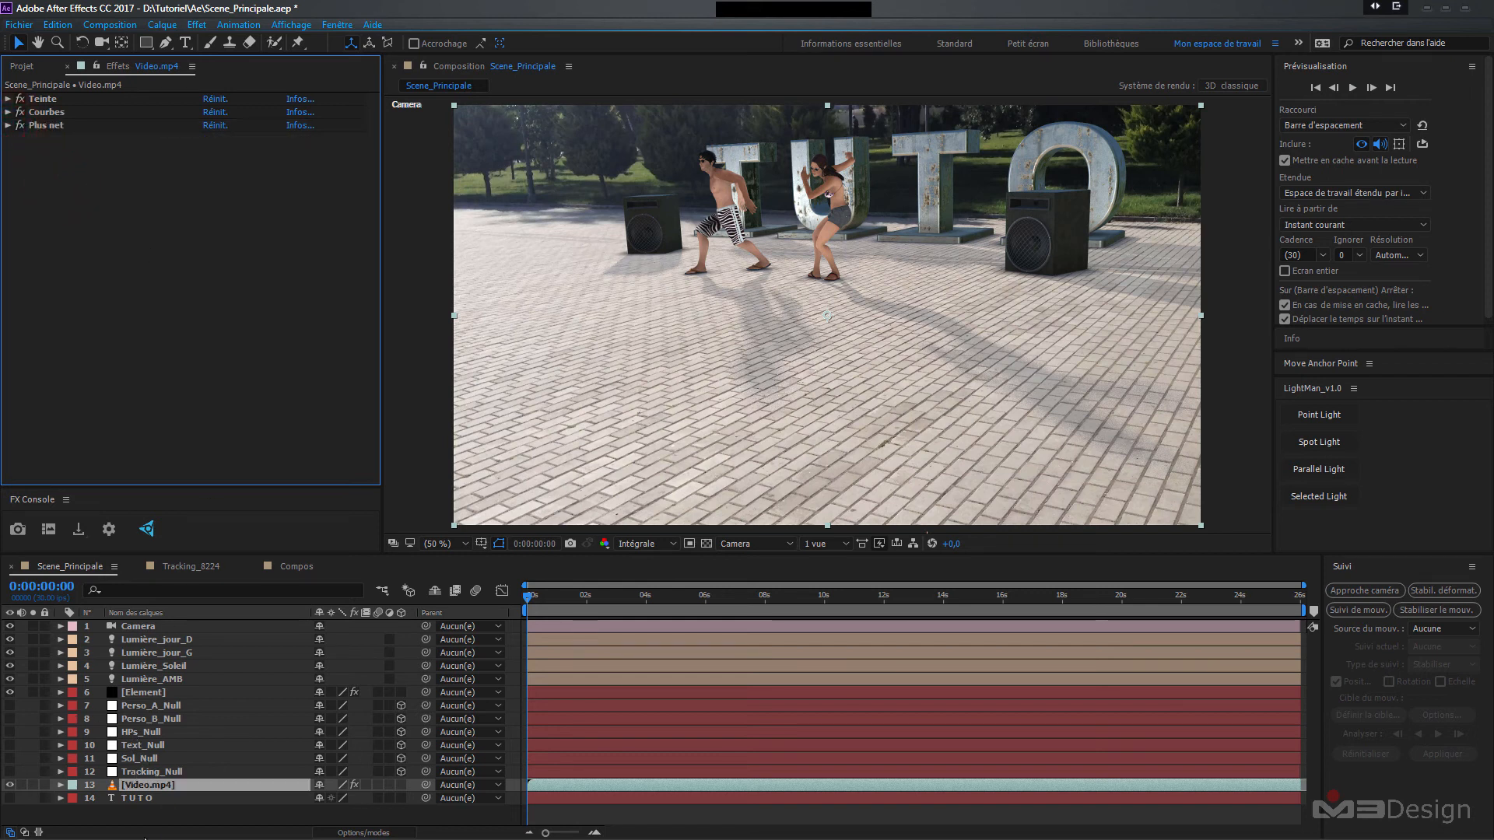
# - Precompose all 14 layers into a new composition named Précomp_final, transferring all attributes and opening the new composition
pyautogui.moveTo(114, 819); pyautogui.dragTo(203, 628)
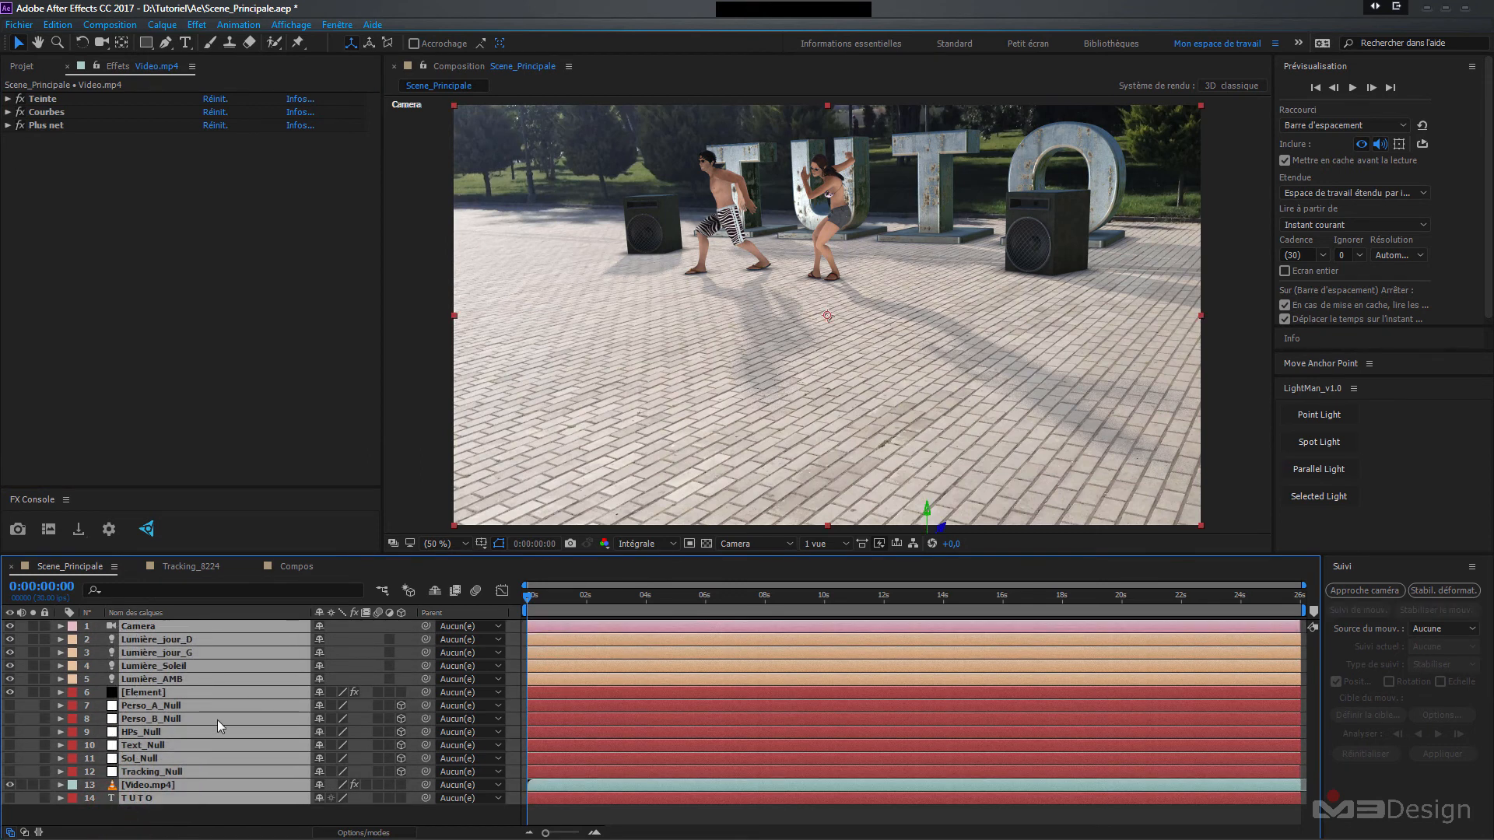
pyautogui.rightClick(139, 793)
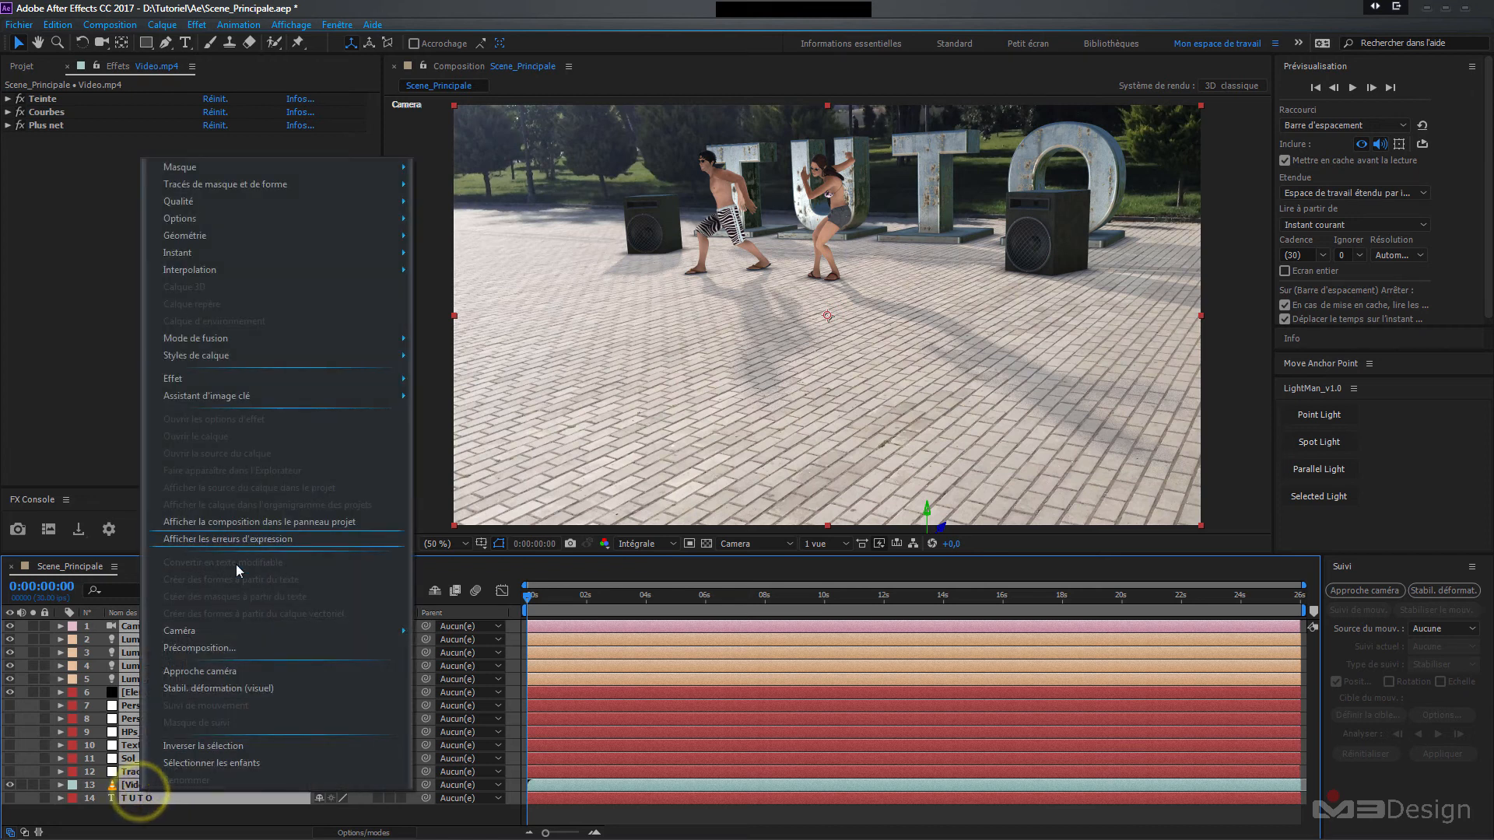
pyautogui.click(230, 649)
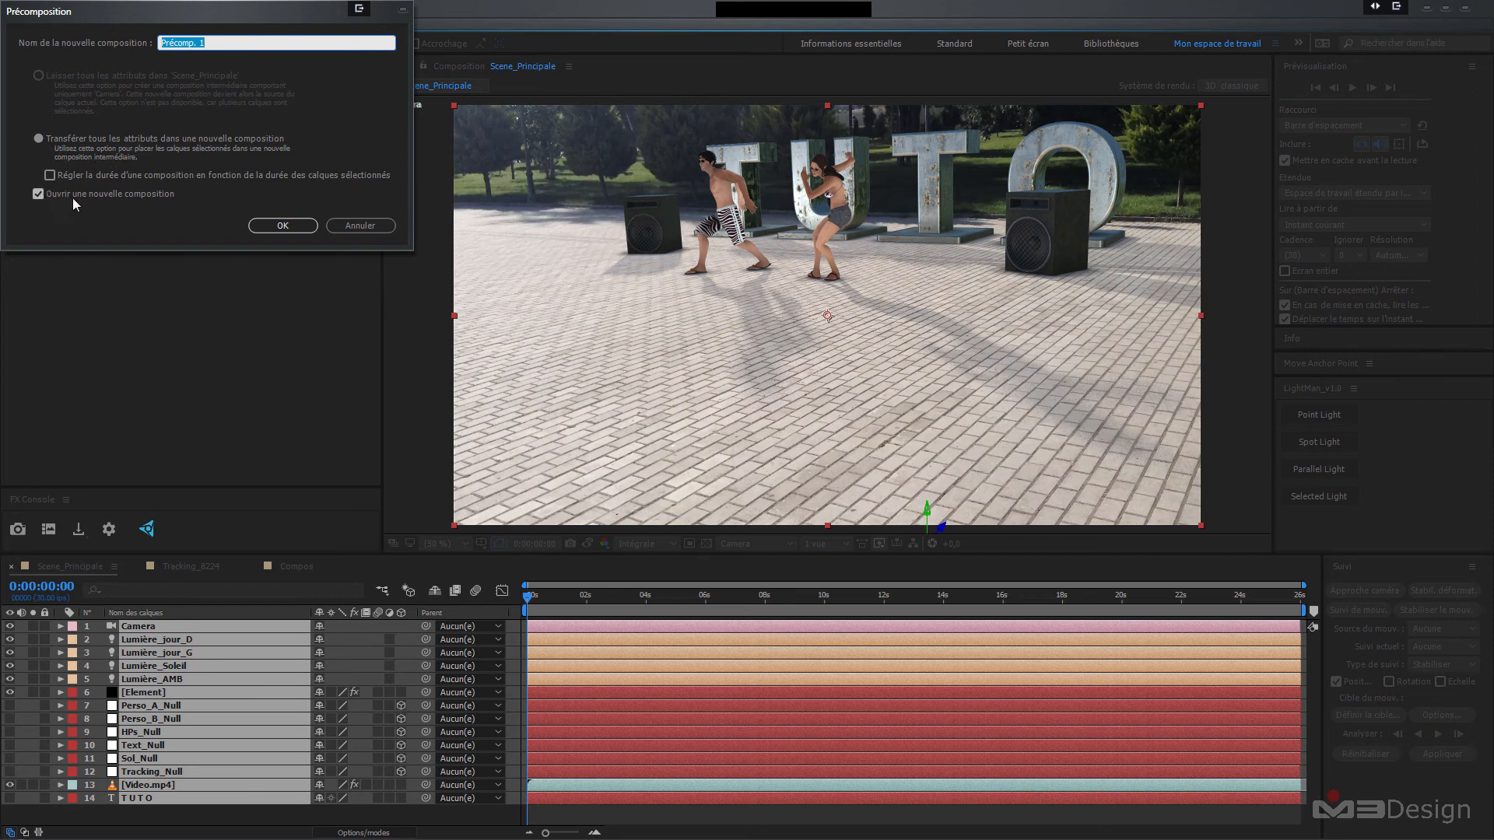
pyautogui.click(283, 226)
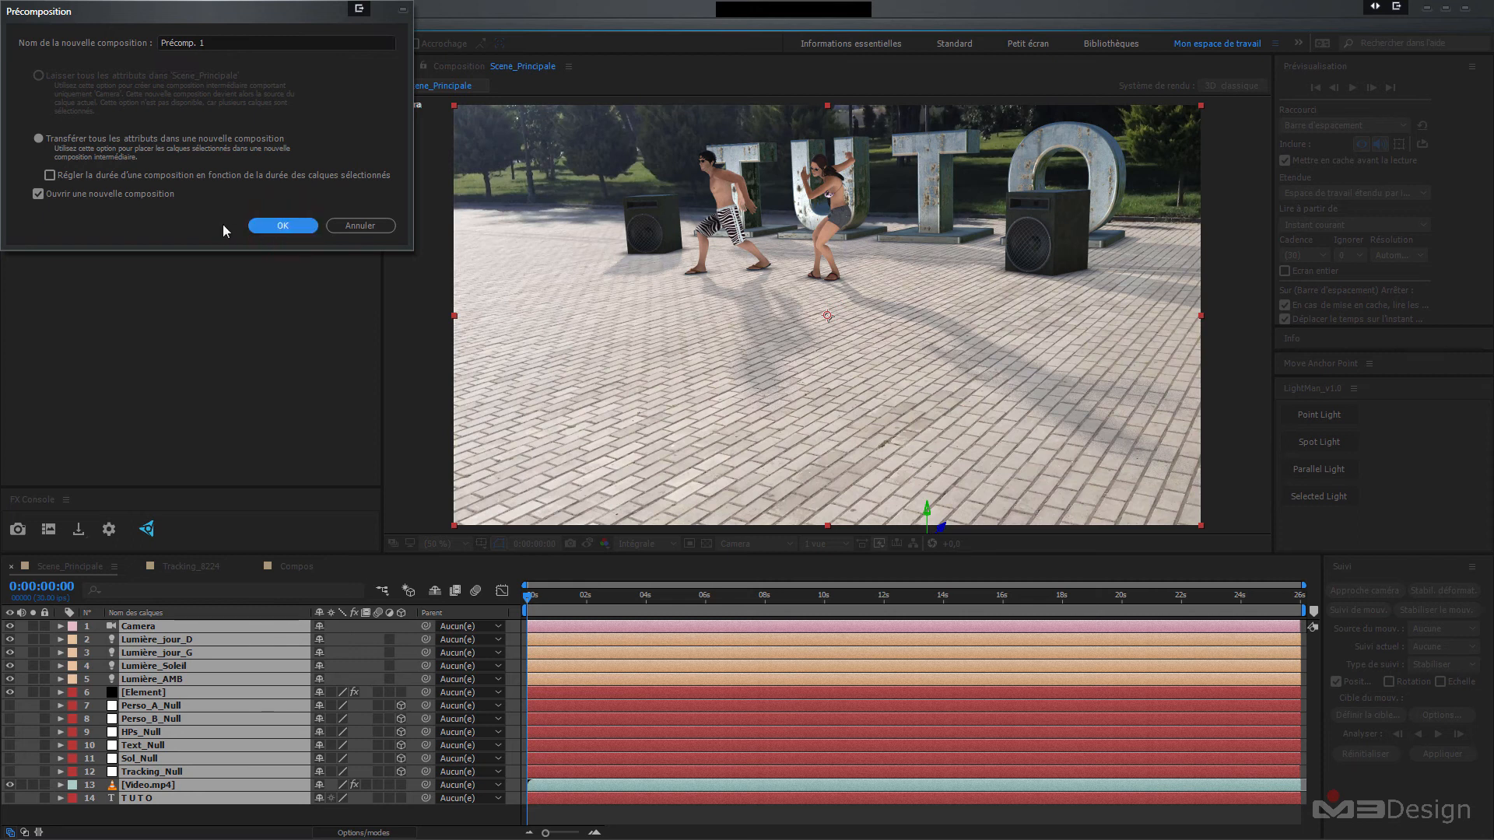
pyautogui.click(212, 42)
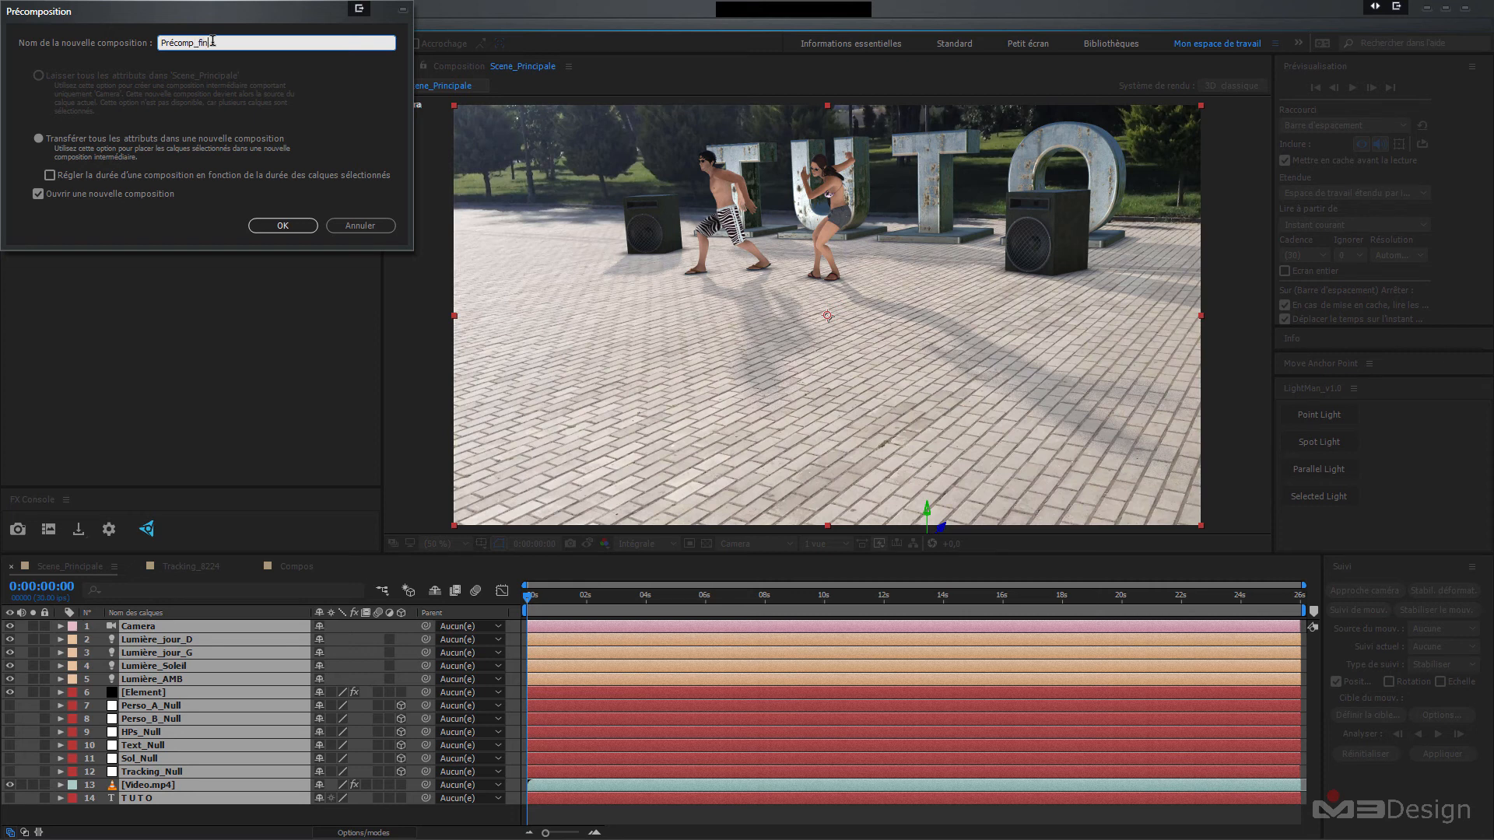
pyautogui.click(284, 226)
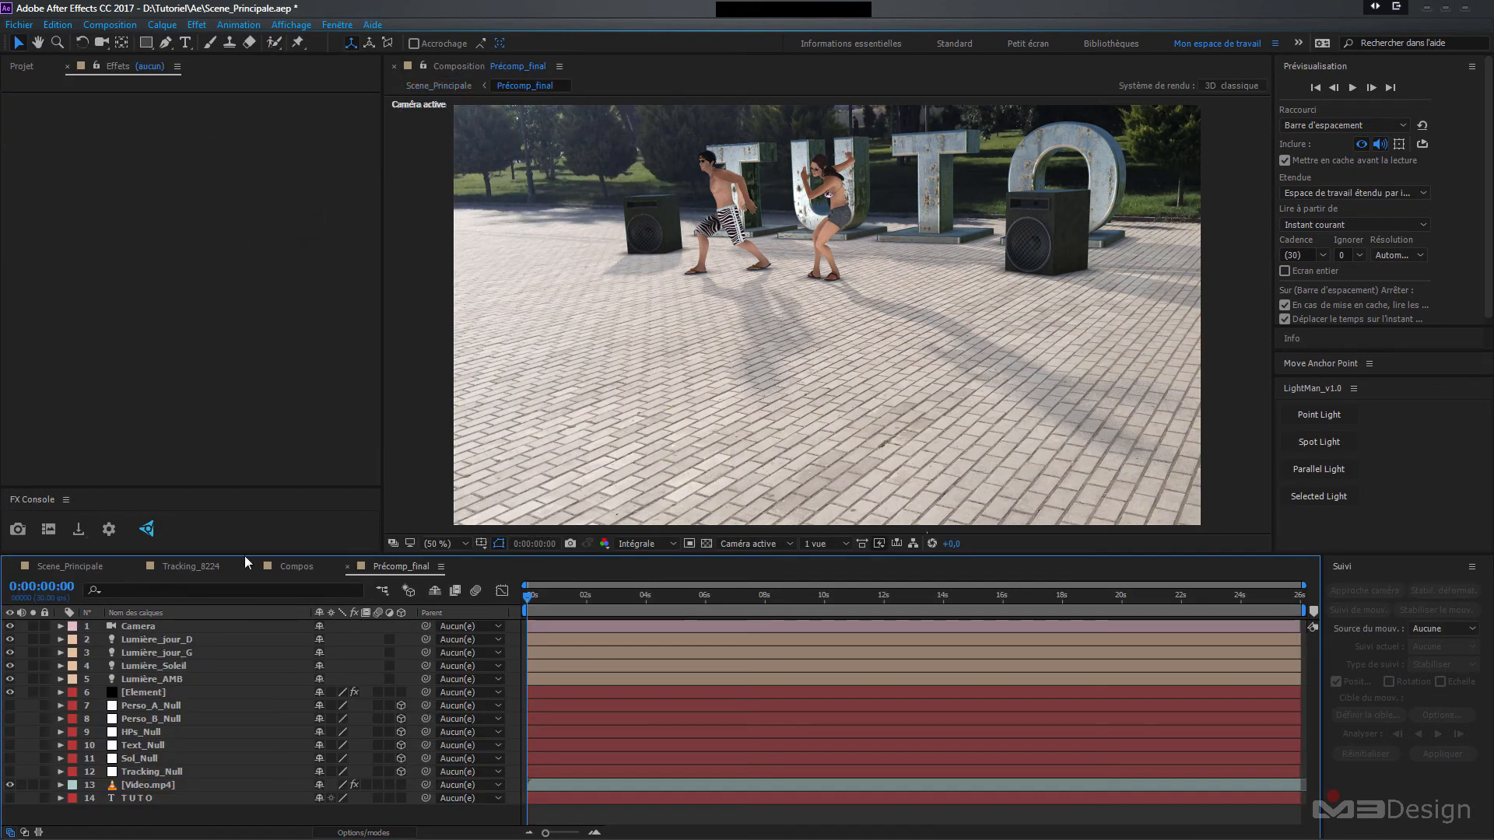
# - Look over the Scene_Principale and Précomp_final compositions, ending in Scene_Principale with no layer selected
pyautogui.click(67, 566)
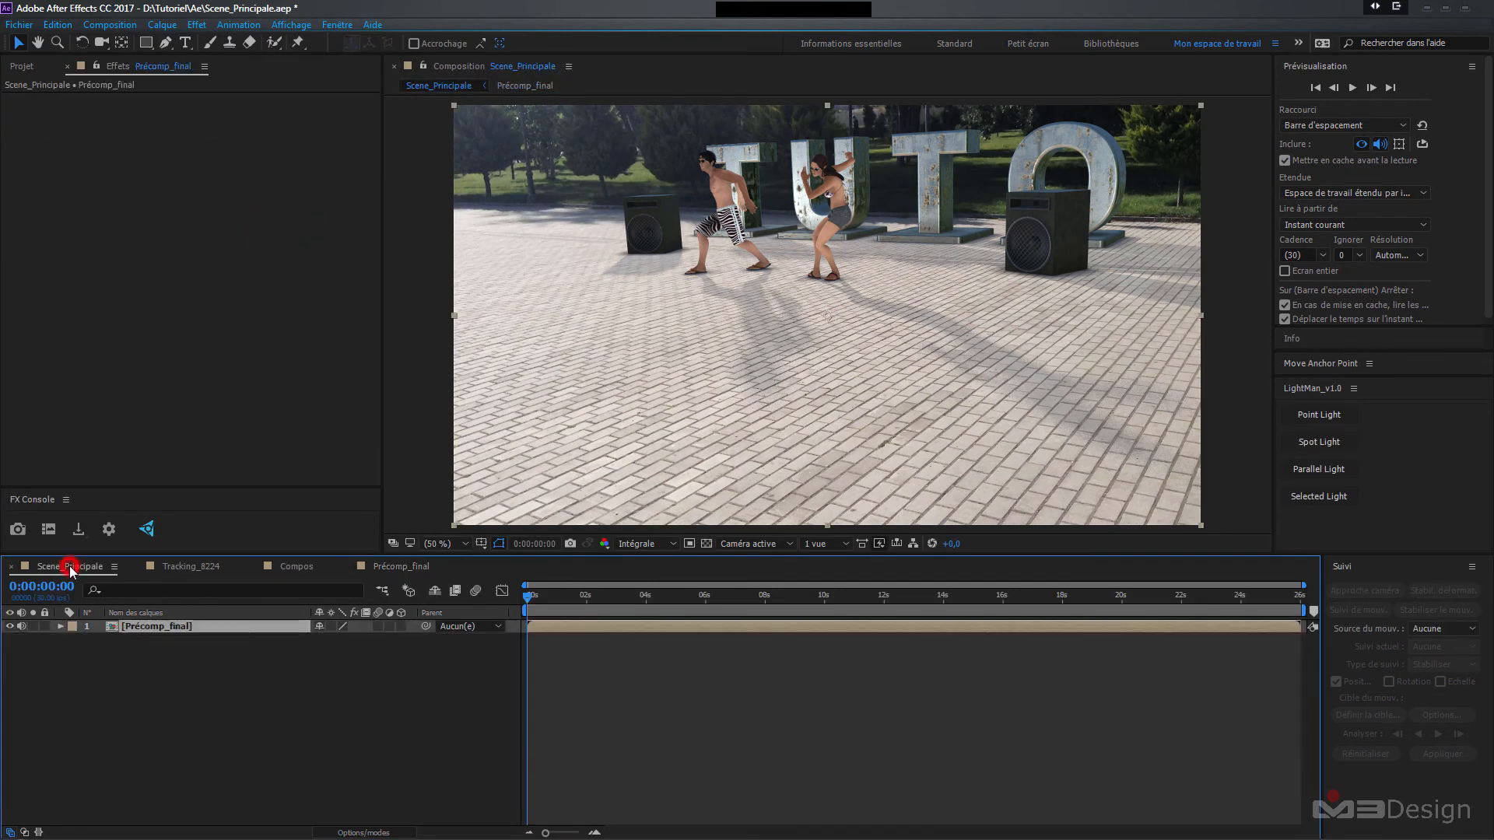
pyautogui.click(143, 627)
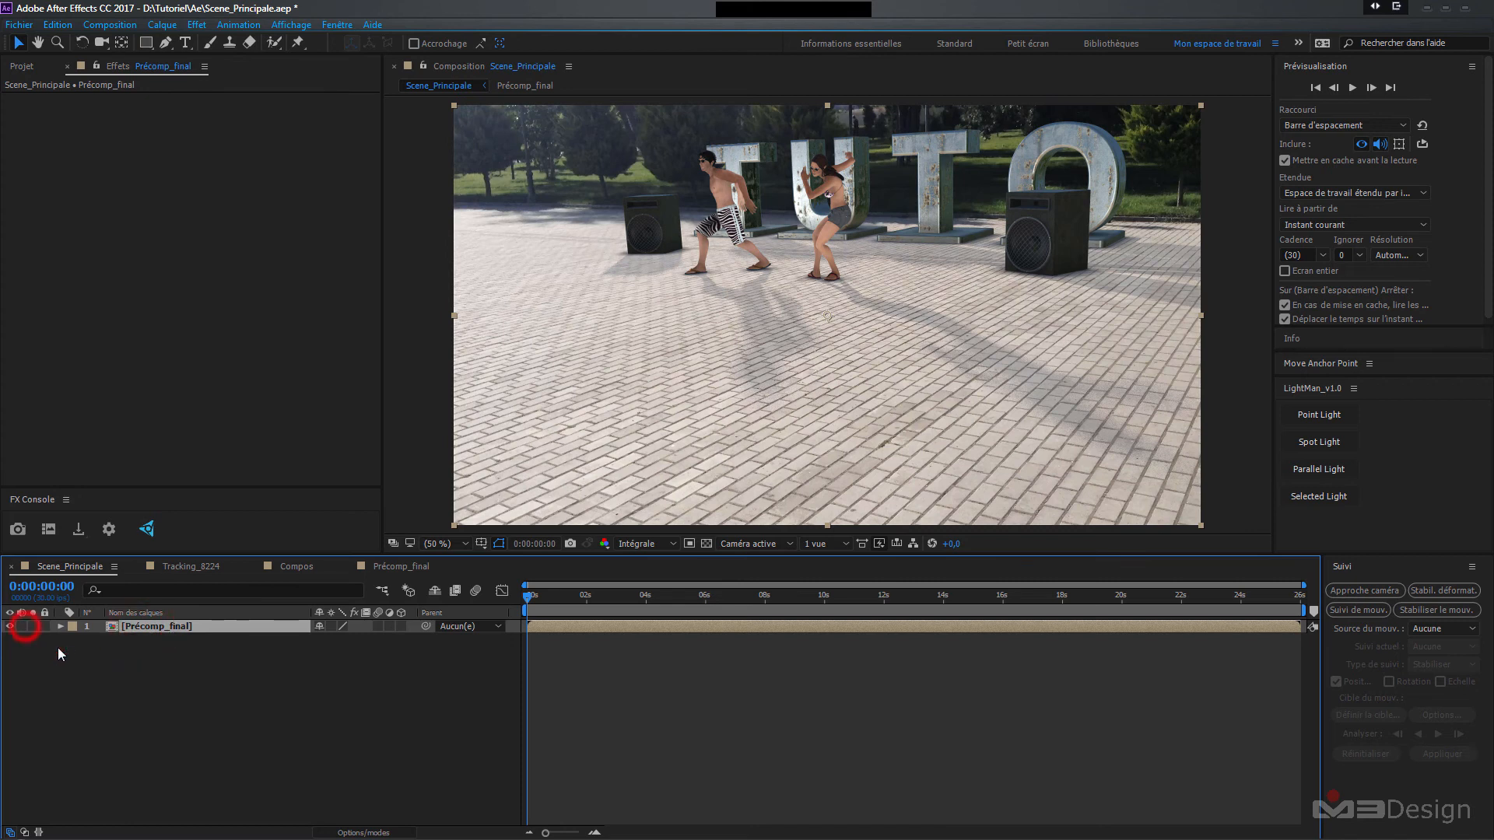
pyautogui.click(390, 567)
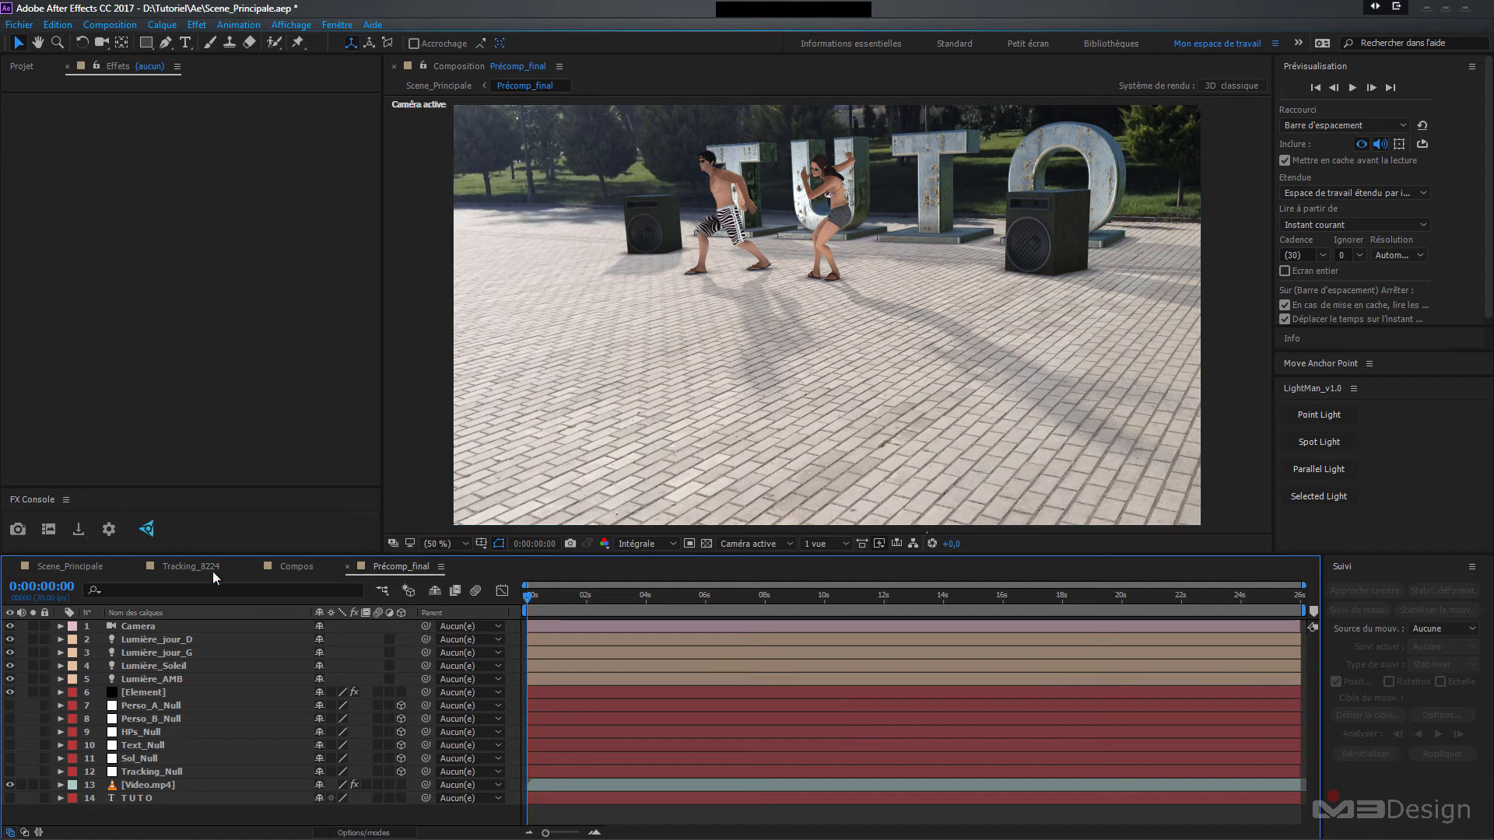
pyautogui.click(76, 568)
pyautogui.click(141, 694)
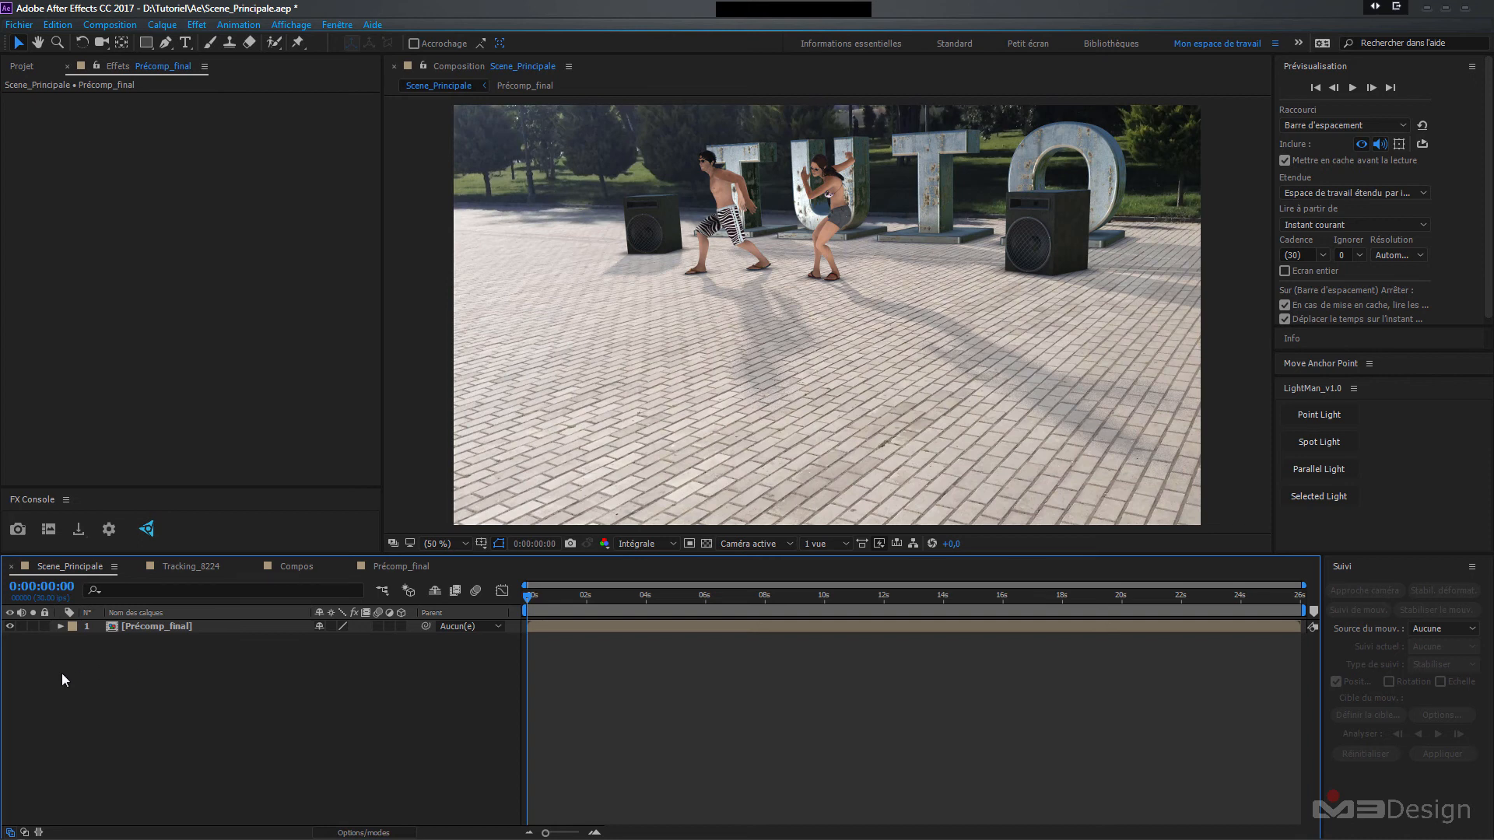
# - Create an adjustment layer above Précomp_final in Scene_Principale and rename it CC
pyautogui.rightClick(111, 662)
pyautogui.moveTo(168, 674)
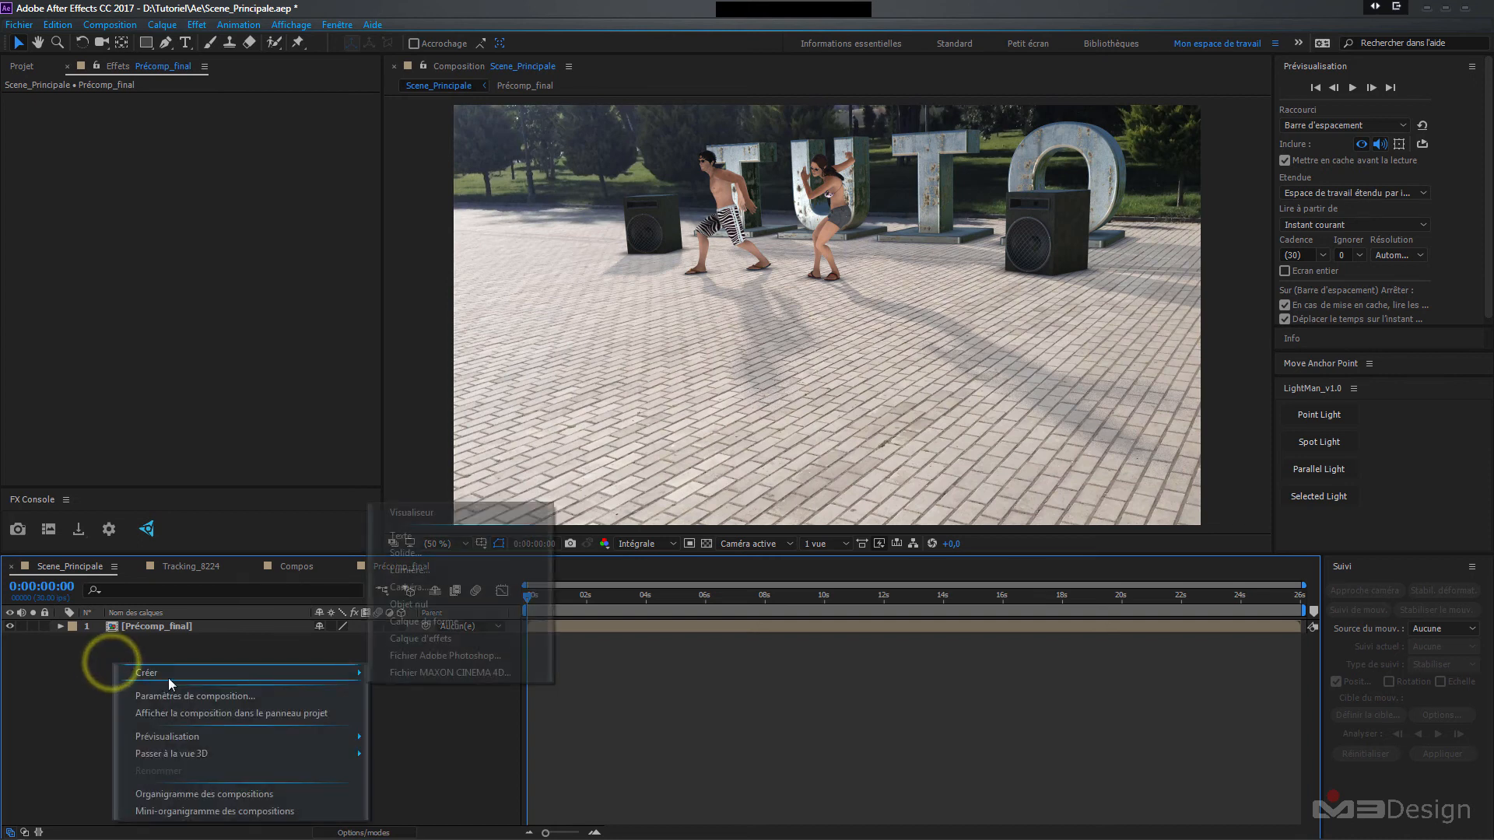
pyautogui.click(444, 640)
pyautogui.click(199, 628)
pyautogui.write('CC')
pyautogui.press('Return')
pyautogui.click(87, 702)
# - Add the Magic Bullet Looks effect to the CC adjustment layer
pyautogui.rightClick(119, 626)
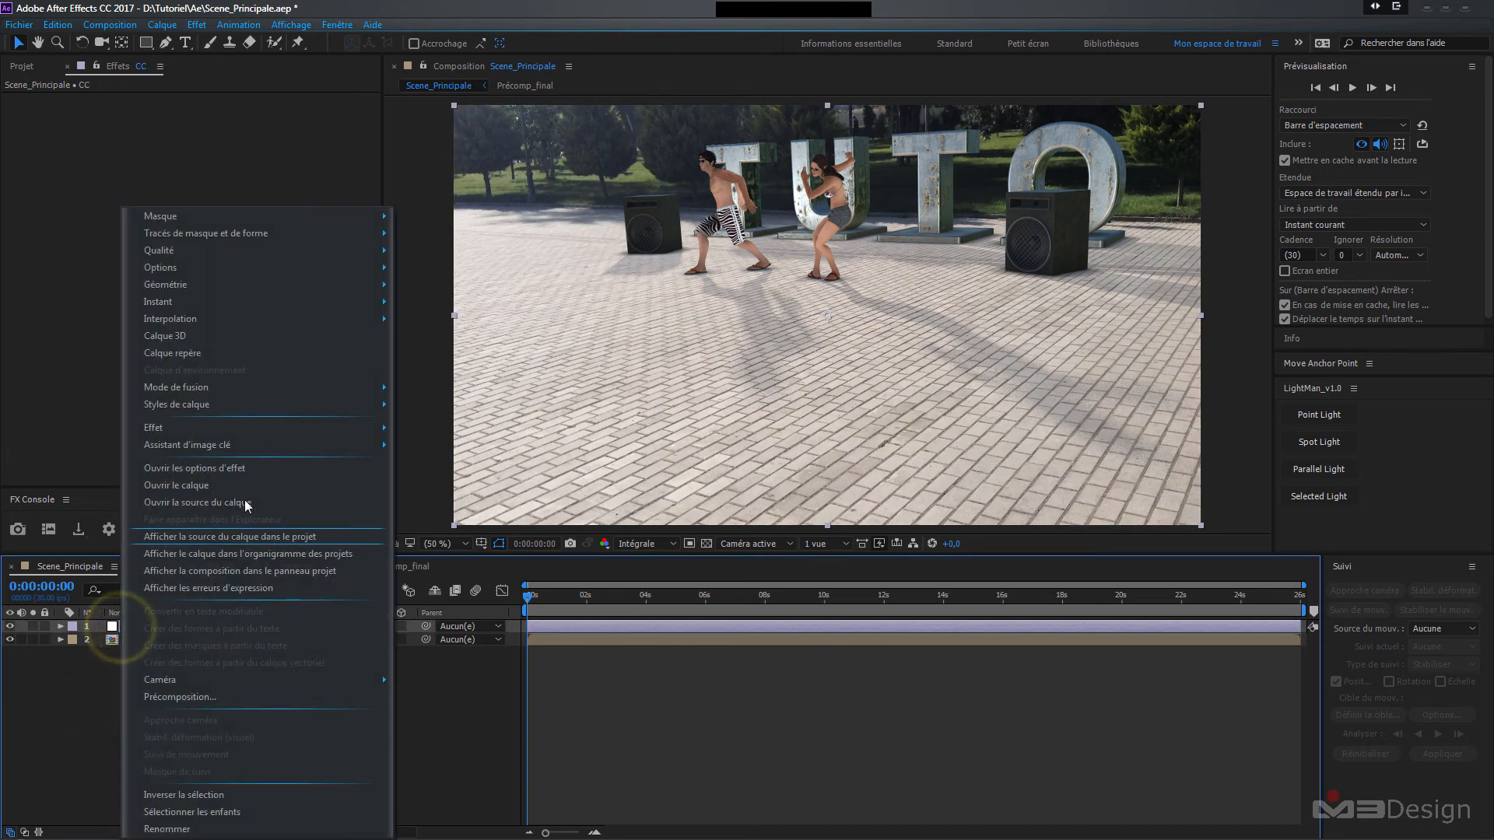
pyautogui.moveTo(278, 427)
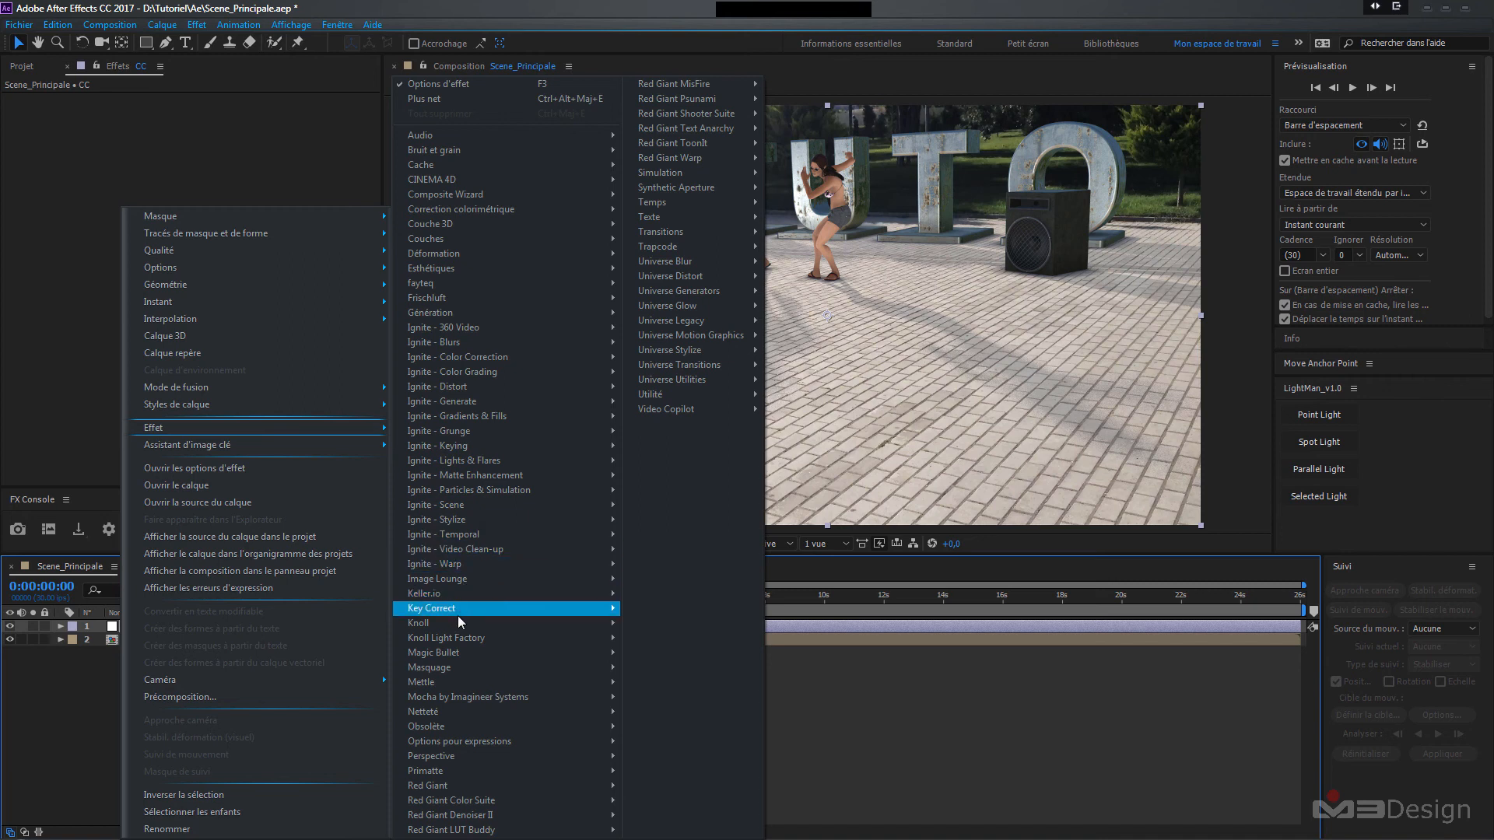
pyautogui.moveTo(453, 653)
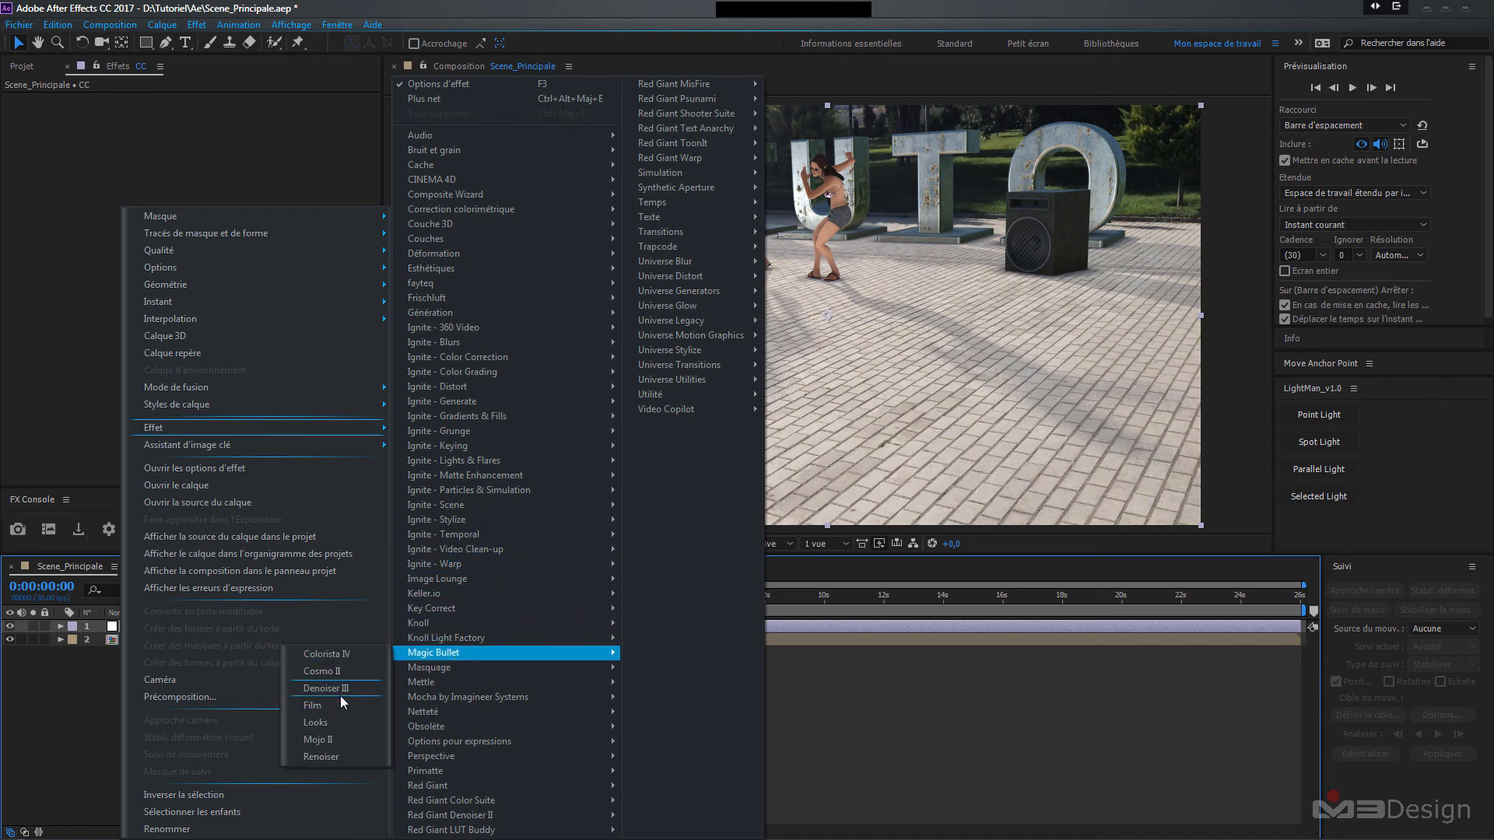
pyautogui.click(329, 722)
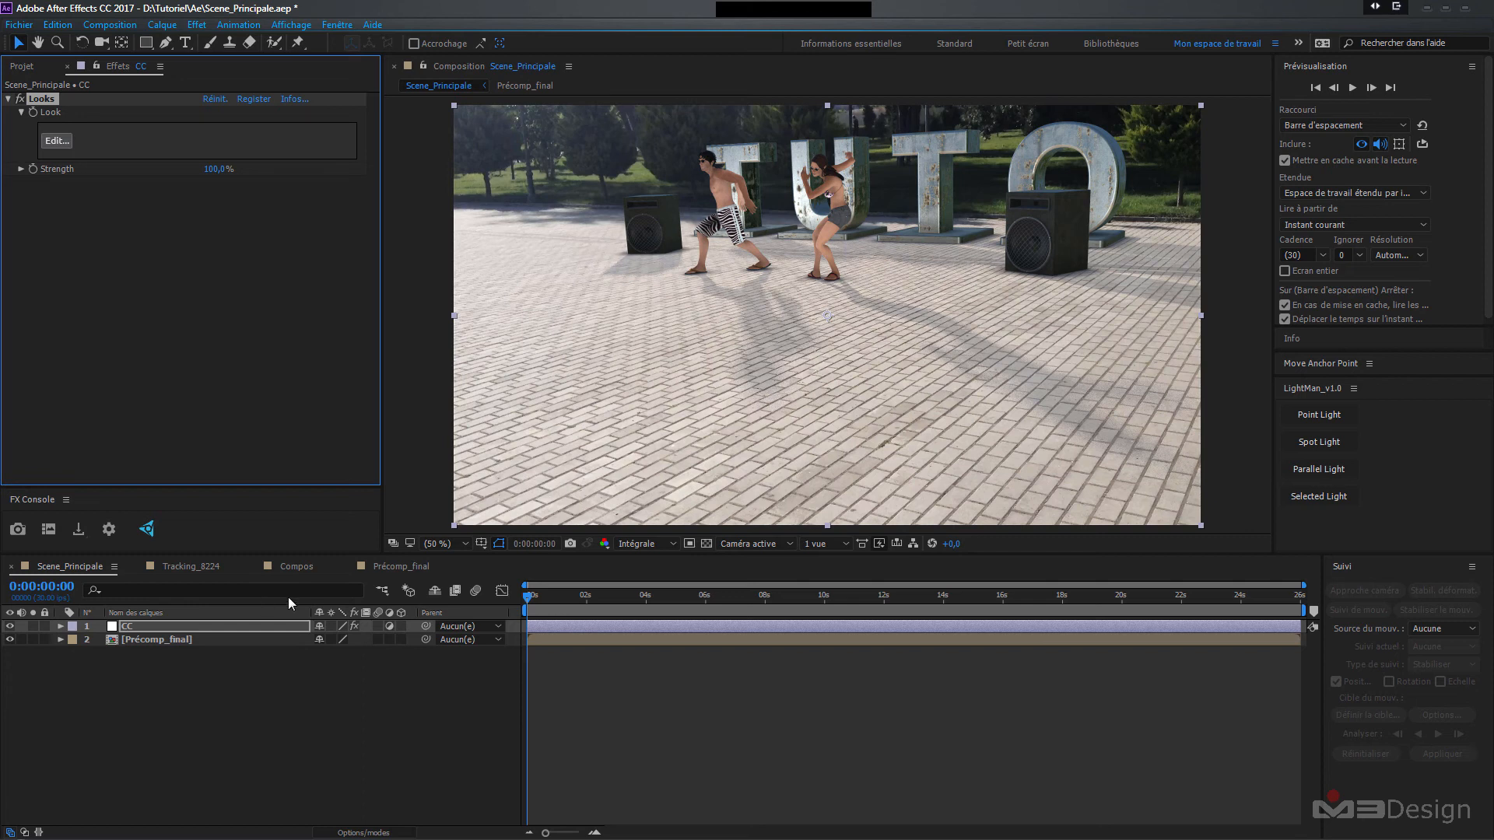
# - Apply the Local Contrast look from the Techniques category in the Looks editor and accept it
pyautogui.click(61, 143)
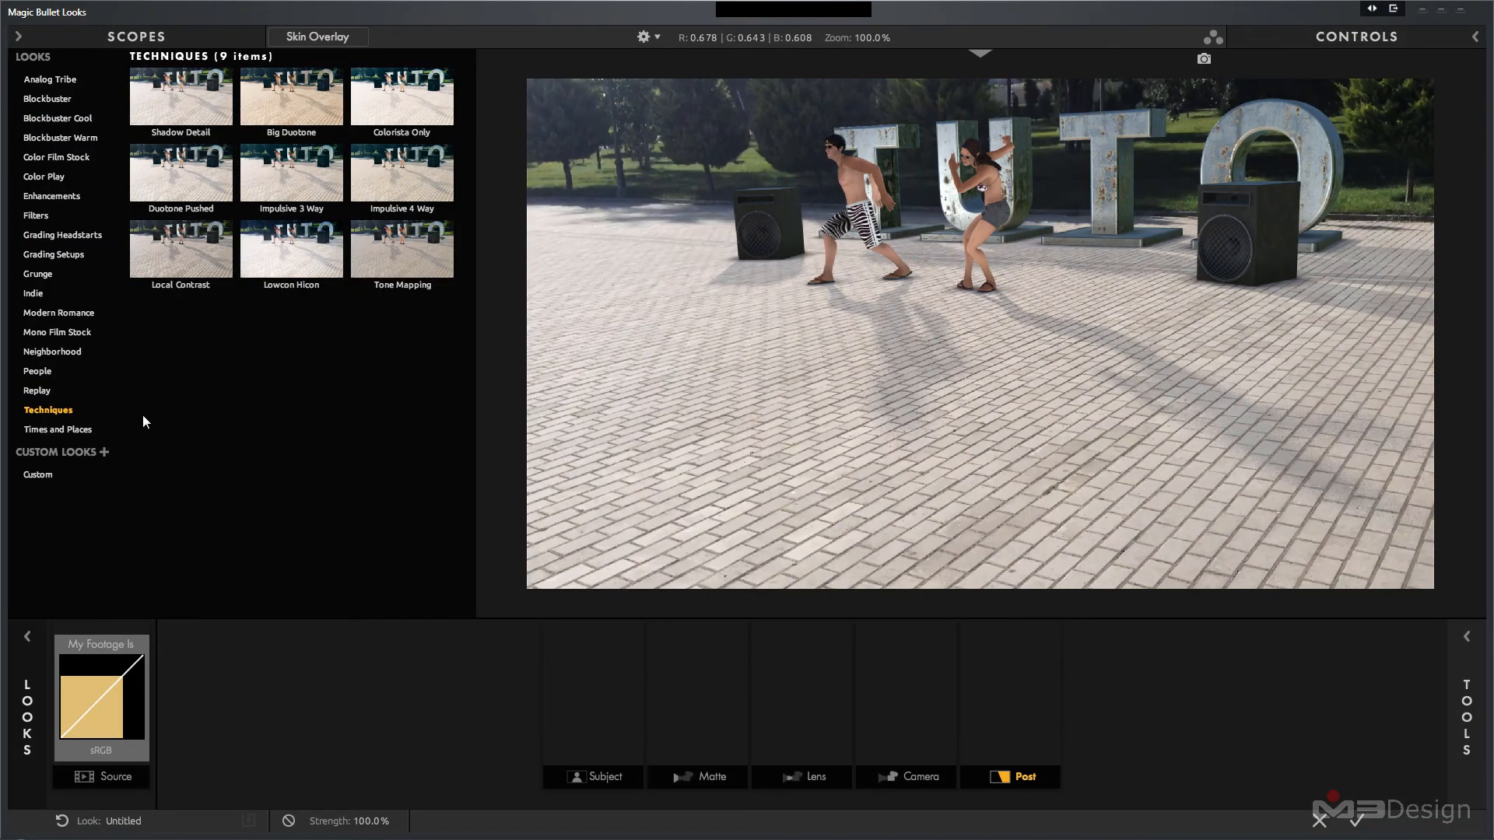
pyautogui.click(1466, 695)
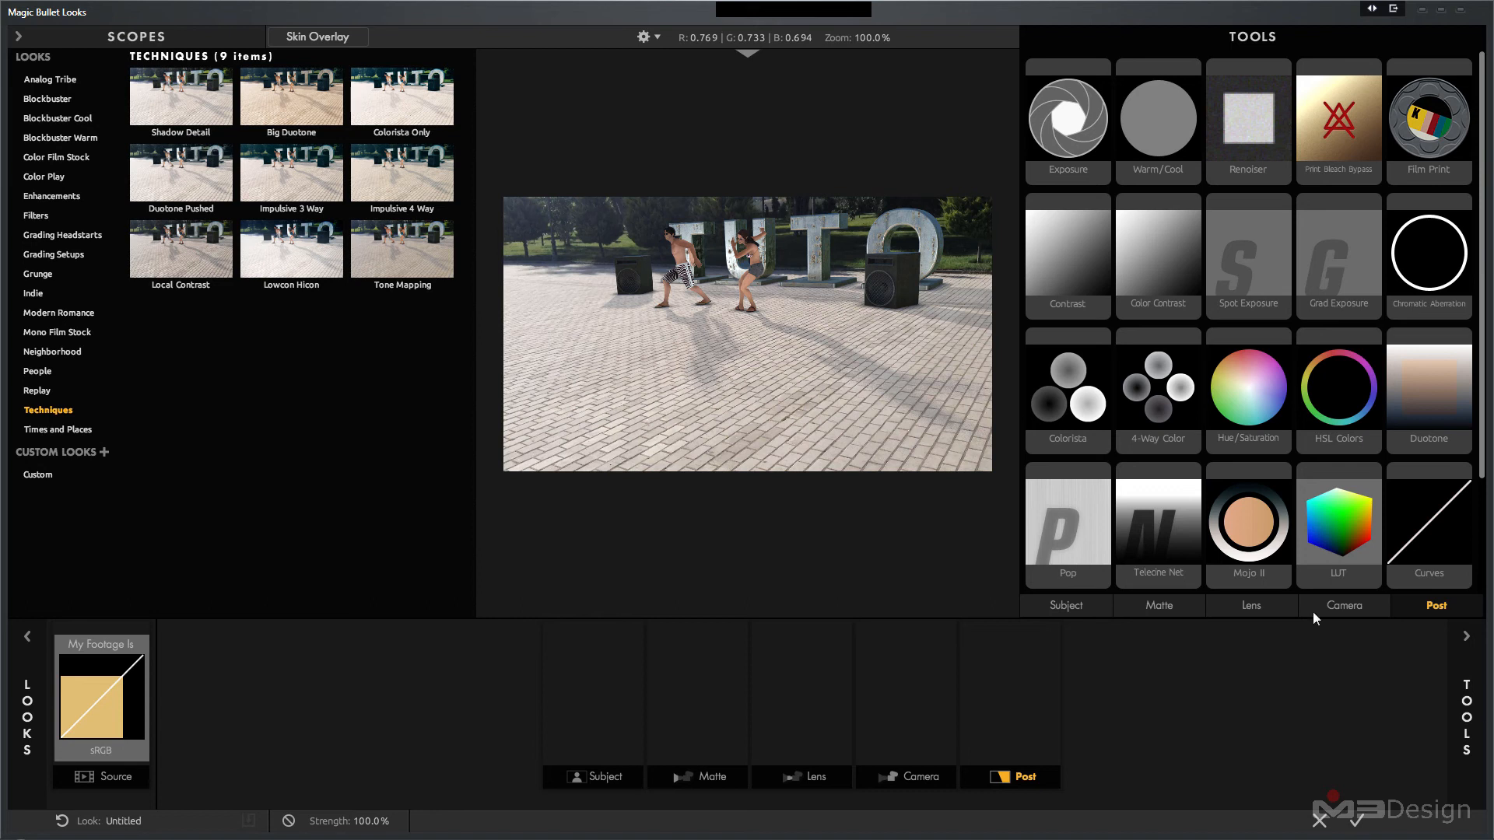
pyautogui.click(1453, 660)
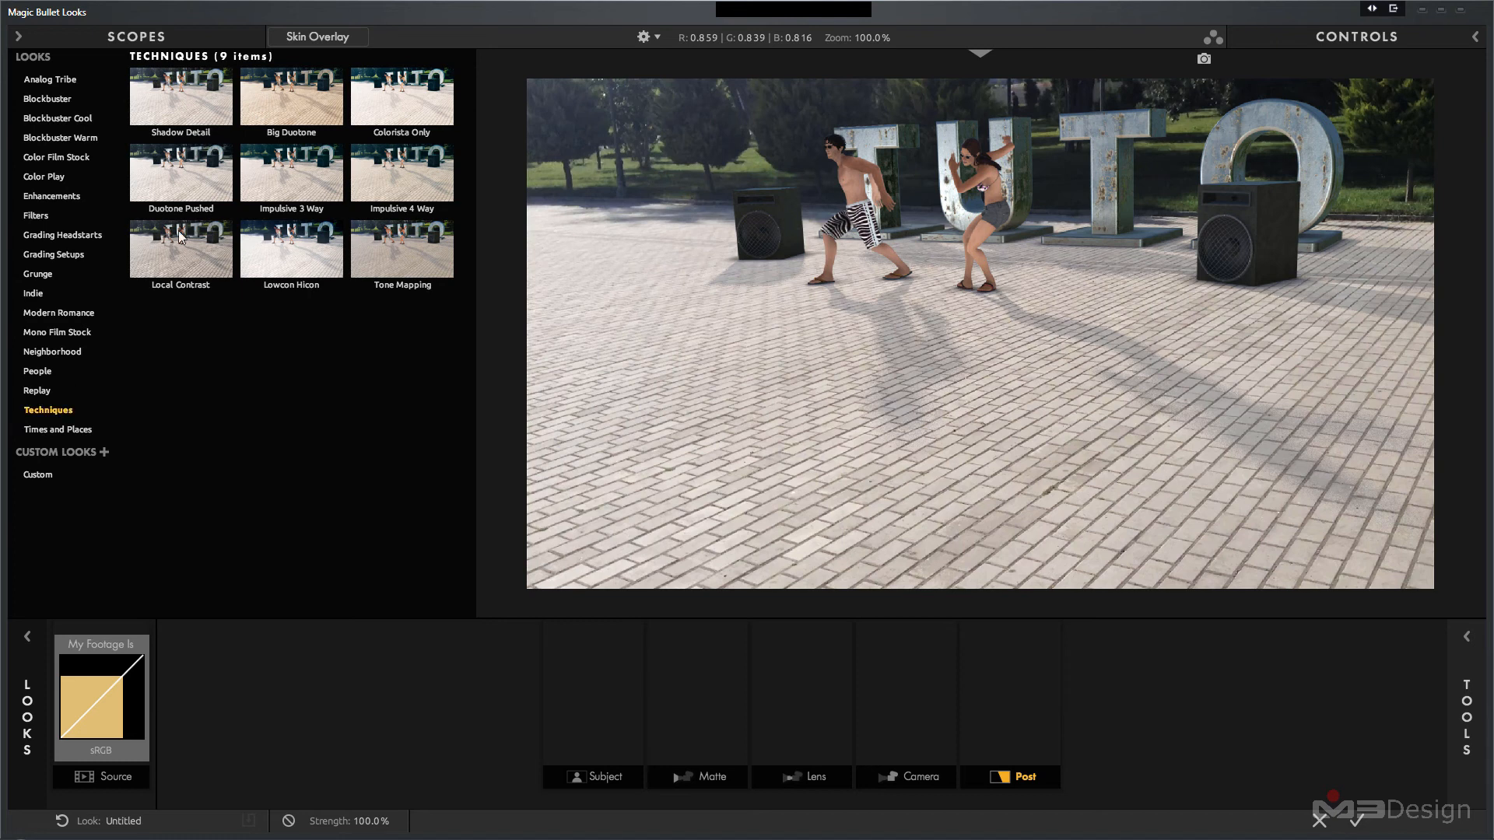
pyautogui.click(166, 265)
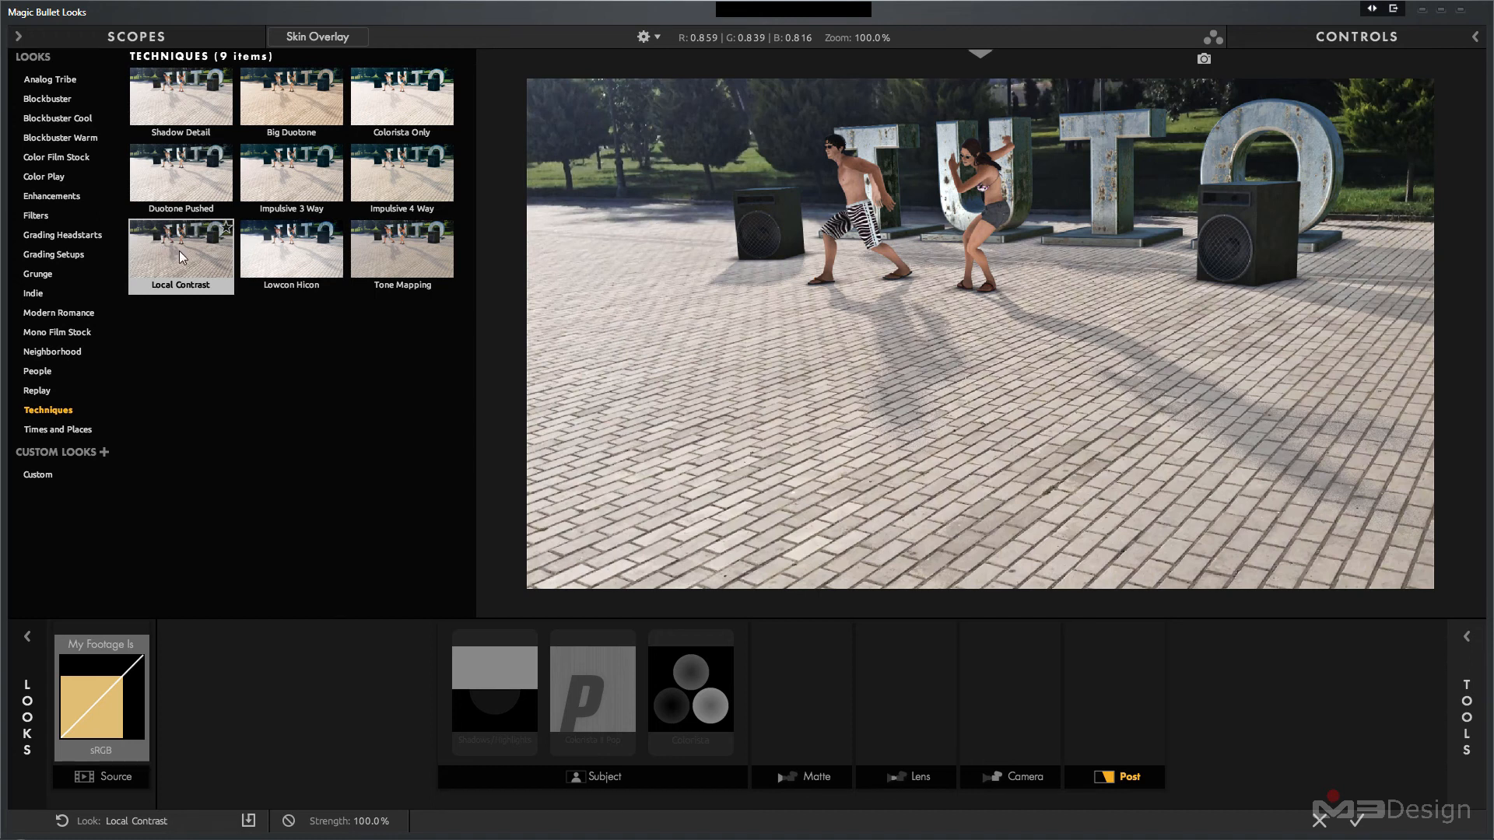
pyautogui.click(179, 251)
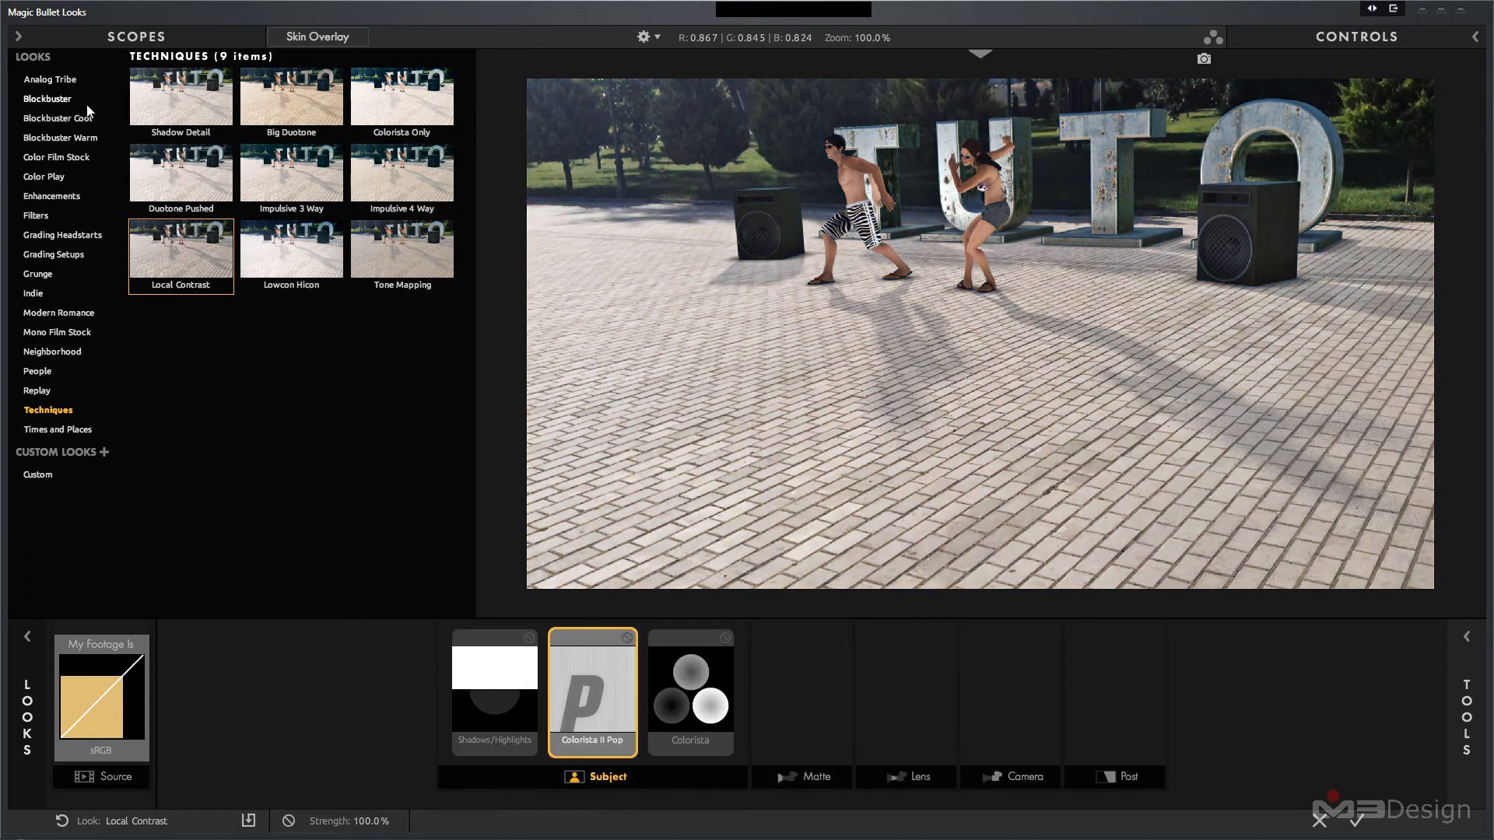
pyautogui.click(62, 97)
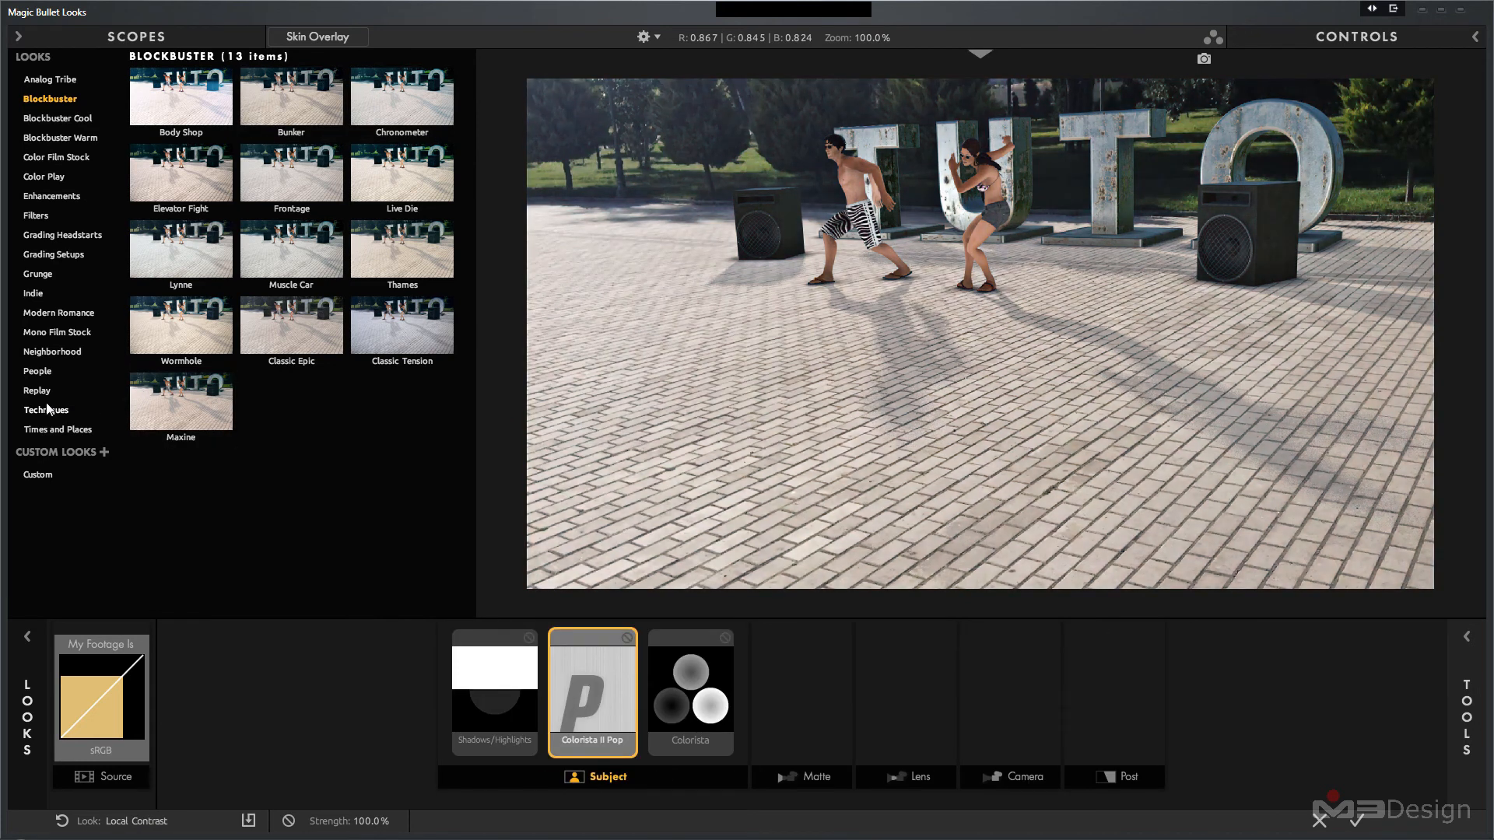
pyautogui.click(47, 410)
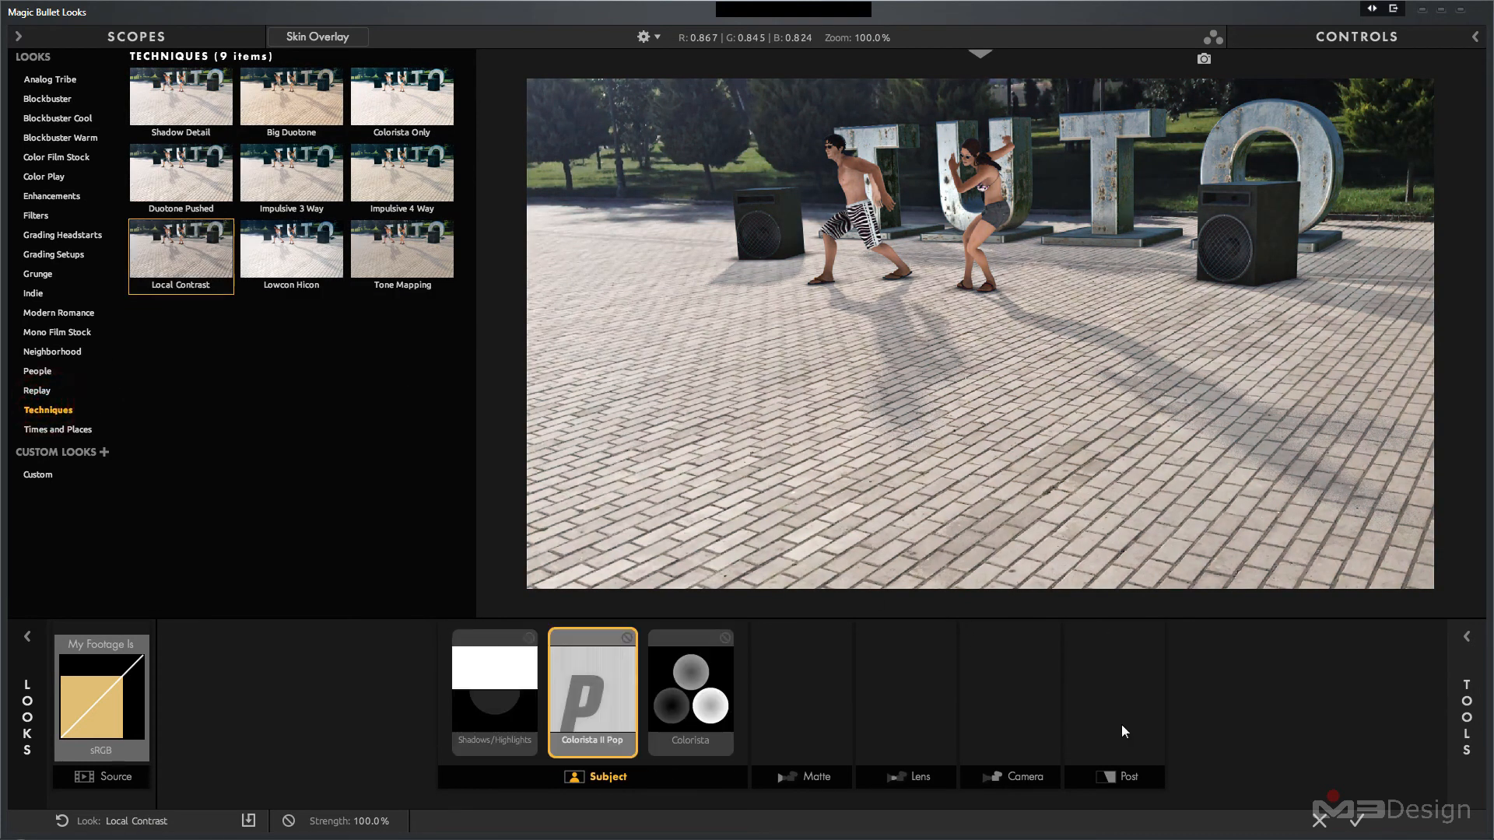
pyautogui.click(1356, 819)
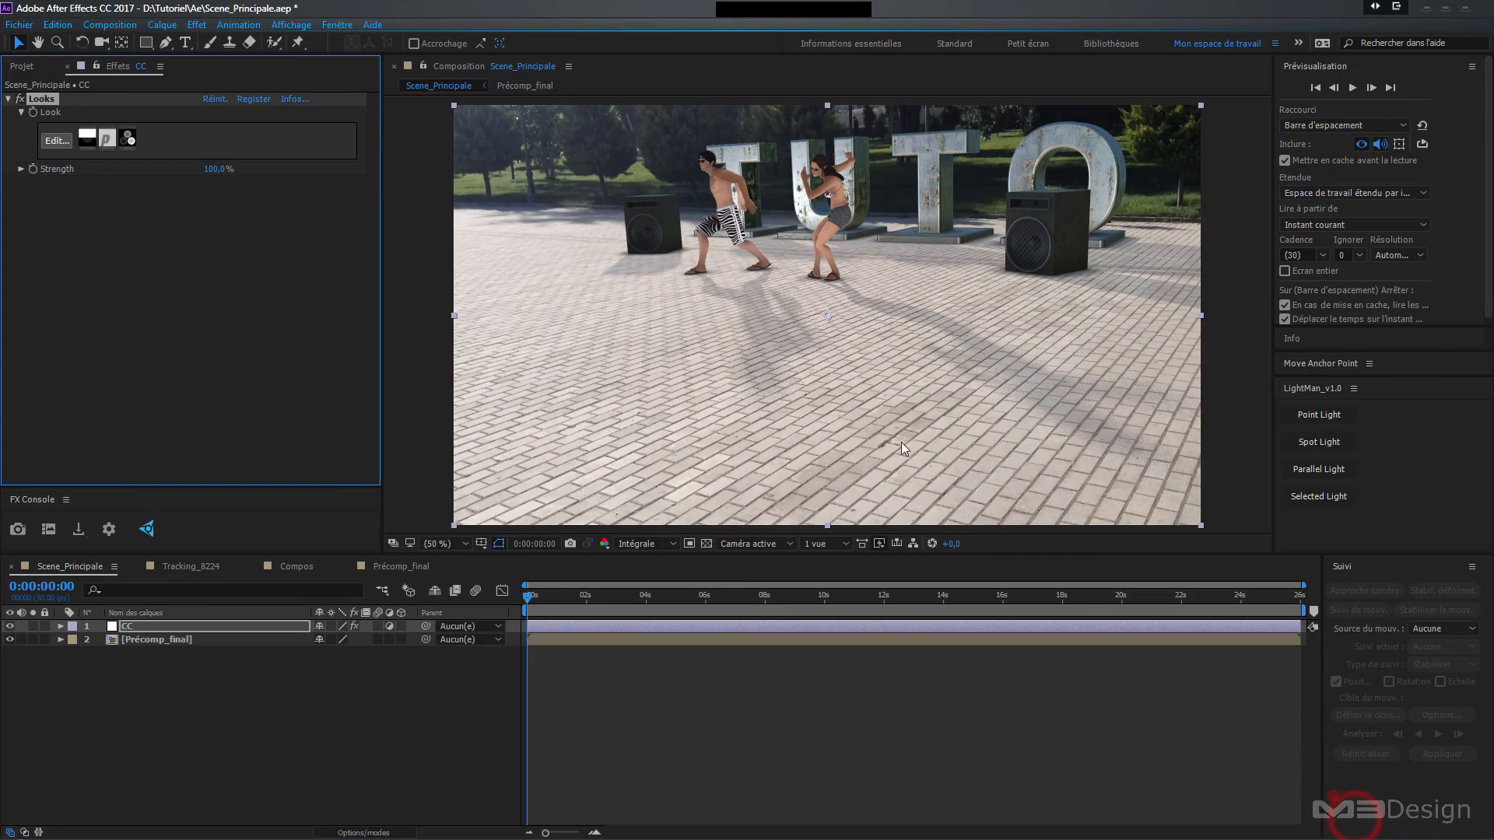
# - Toggle the Looks effect off and on to compare the image with and without the grade
pyautogui.click(20, 101)
pyautogui.click(20, 100)
pyautogui.click(19, 101)
pyautogui.click(19, 100)
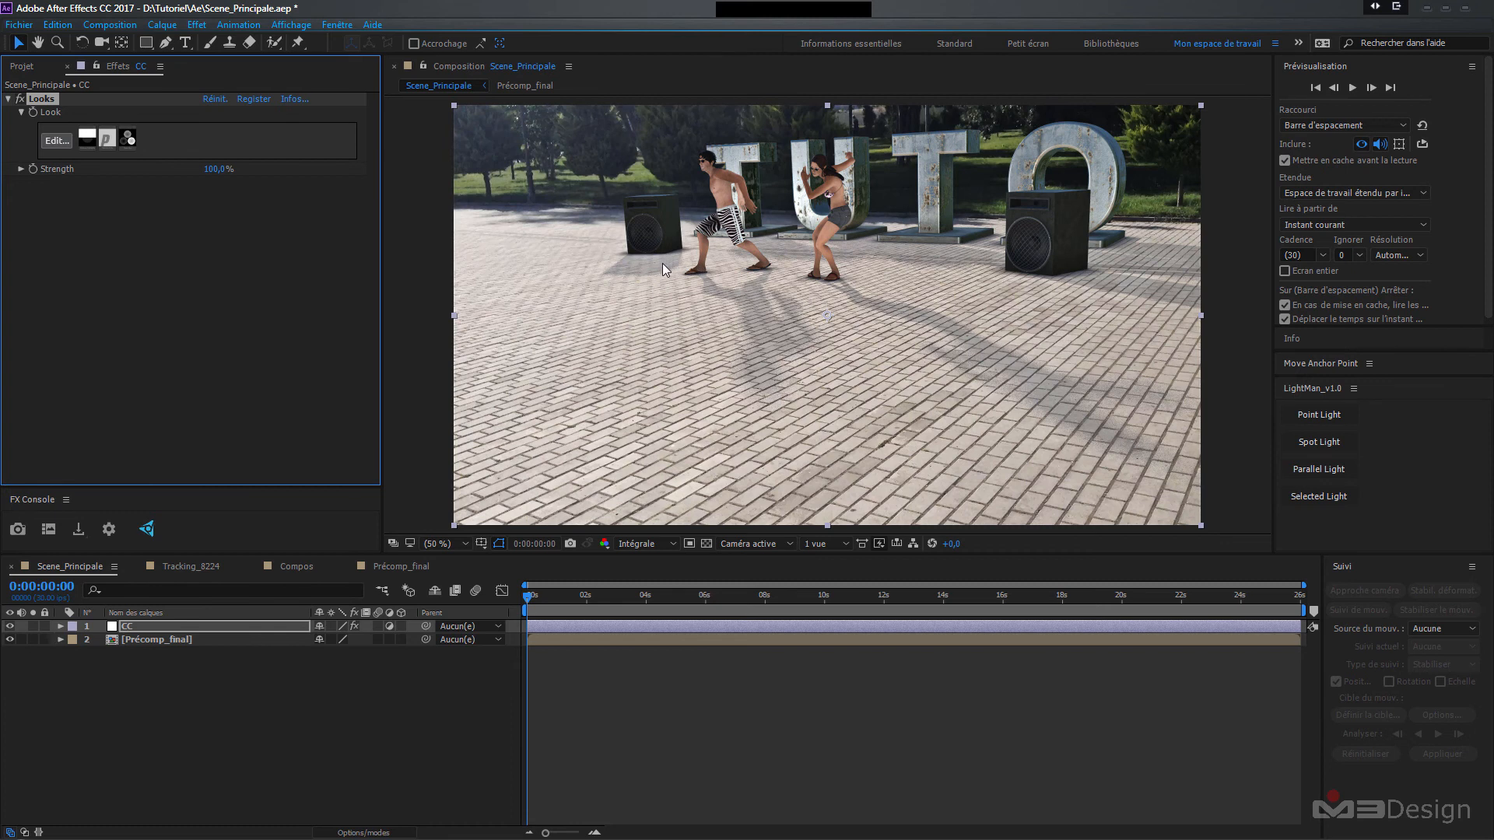
# - Check the layers in the Précomp_final composition and return to Scene_Principale
pyautogui.click(401, 566)
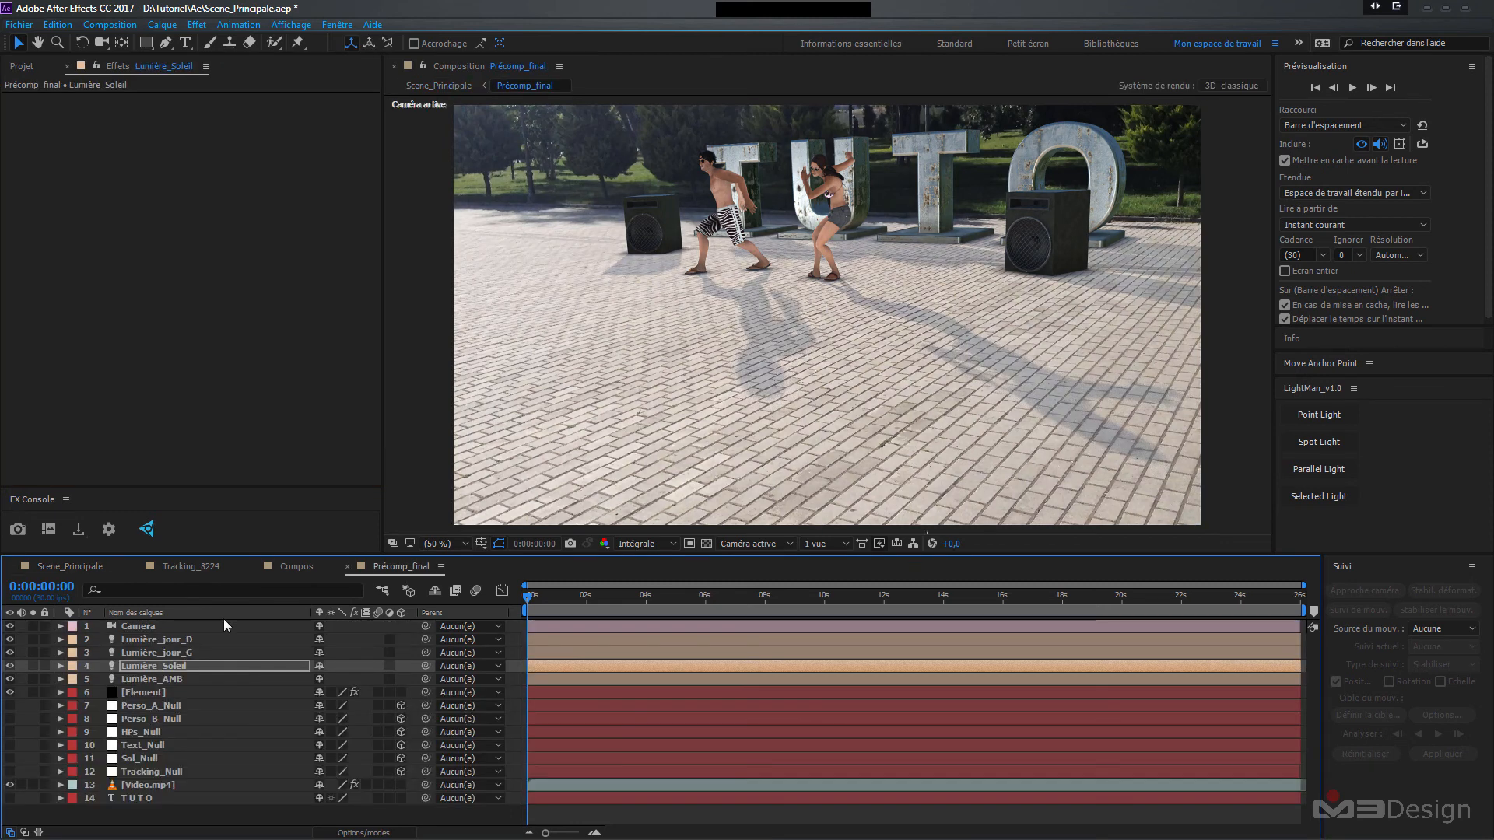
pyautogui.click(77, 566)
pyautogui.click(155, 712)
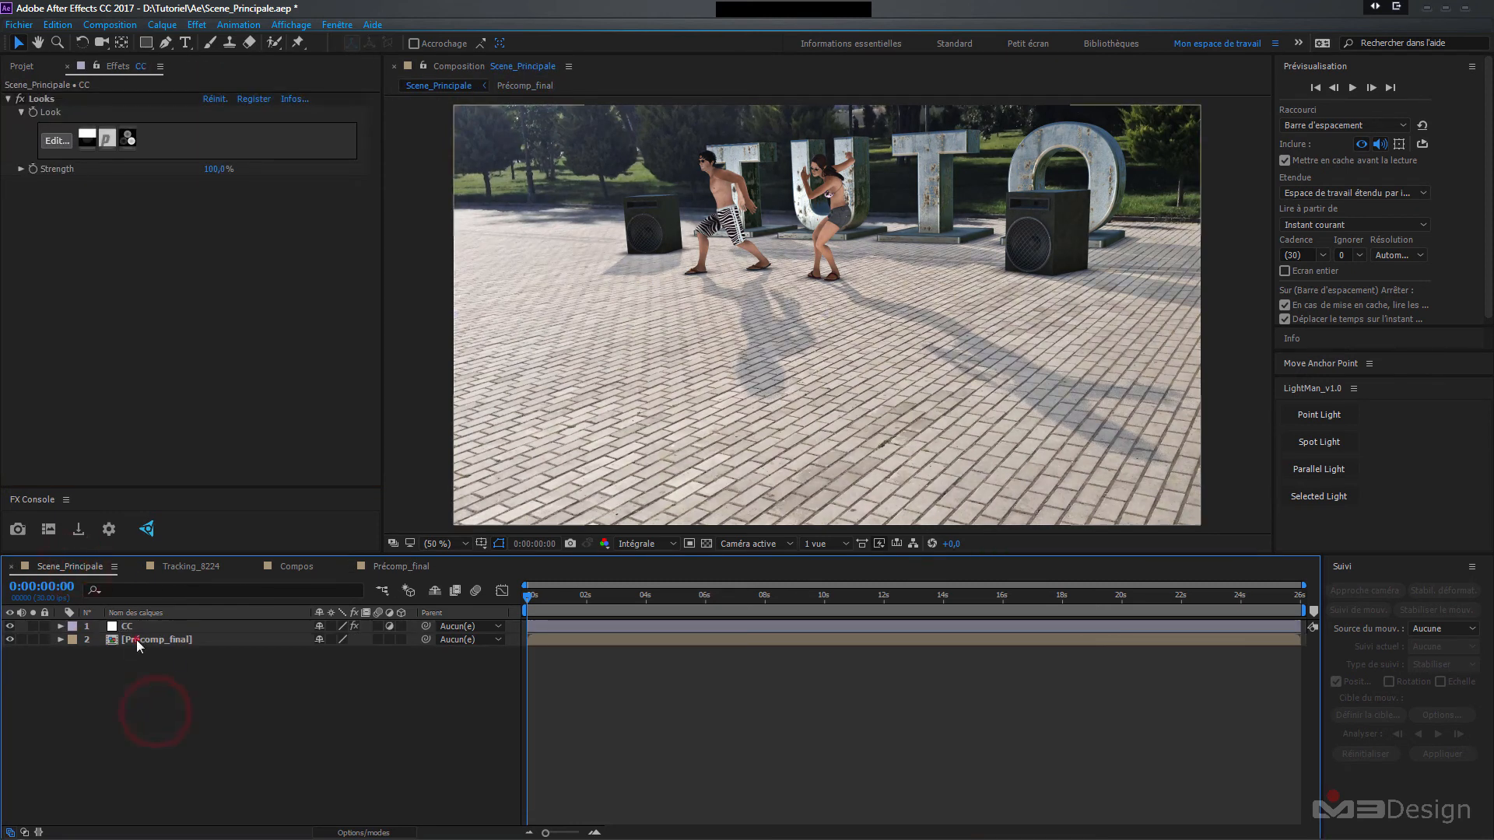
# - Import Bandes noir 1080p.psd from the Tutoriel project's Bande Noir folder as footage with merged layers
pyautogui.click(136, 639)
pyautogui.rightClick(140, 704)
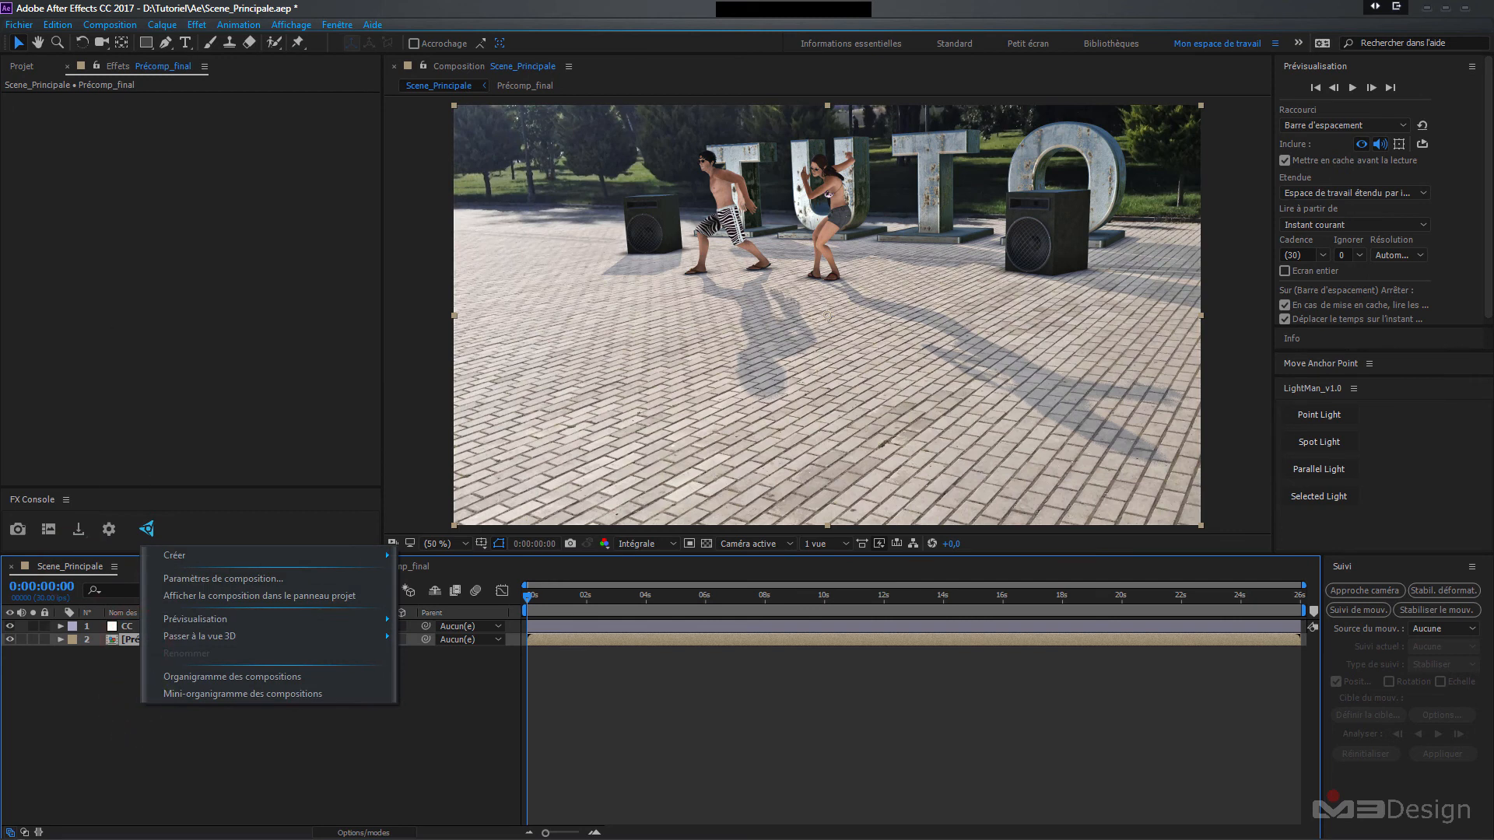
pyautogui.click(28, 66)
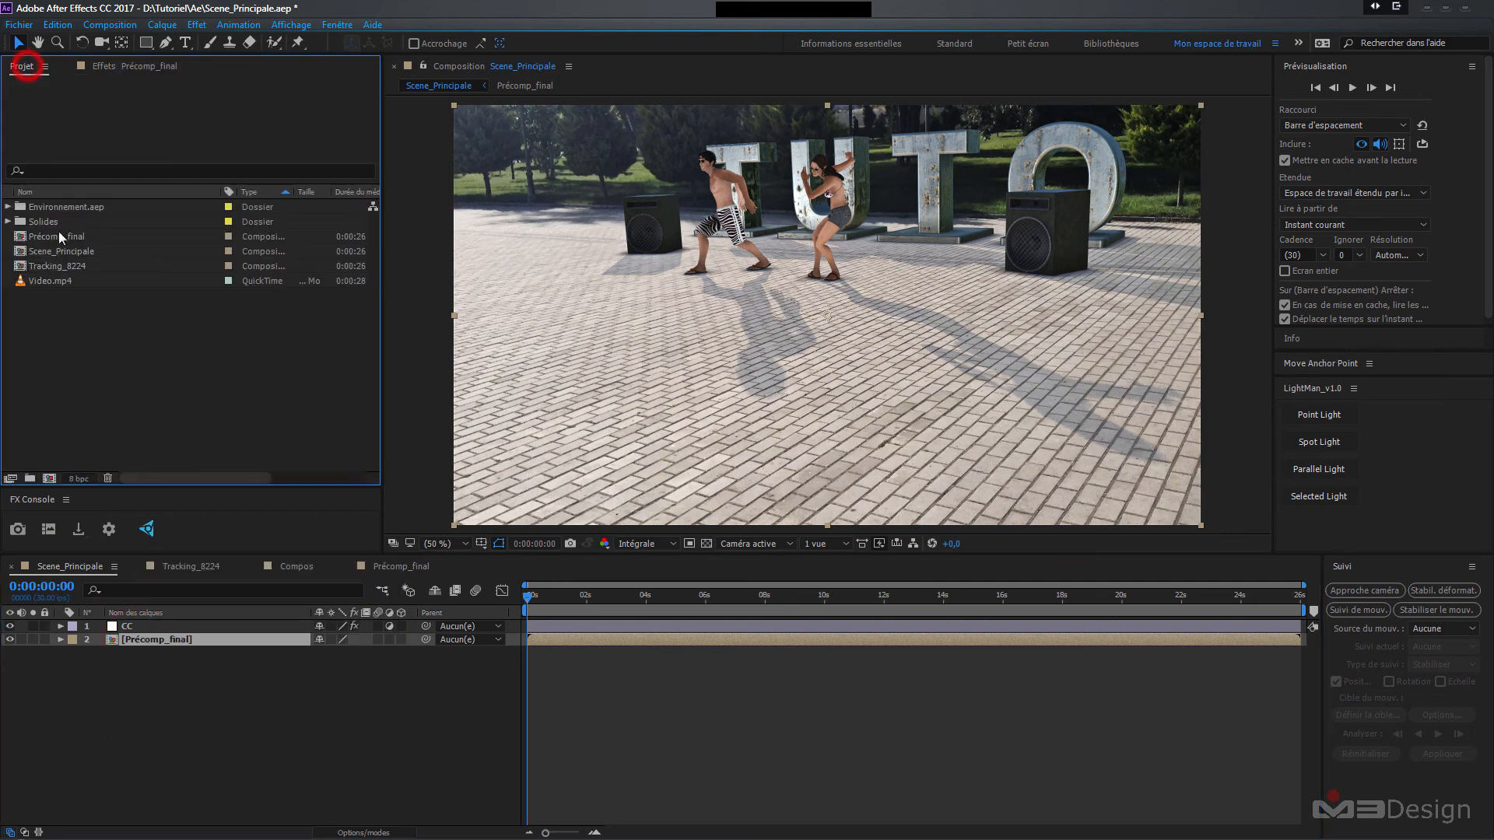
pyautogui.rightClick(39, 320)
pyautogui.moveTo(257, 400)
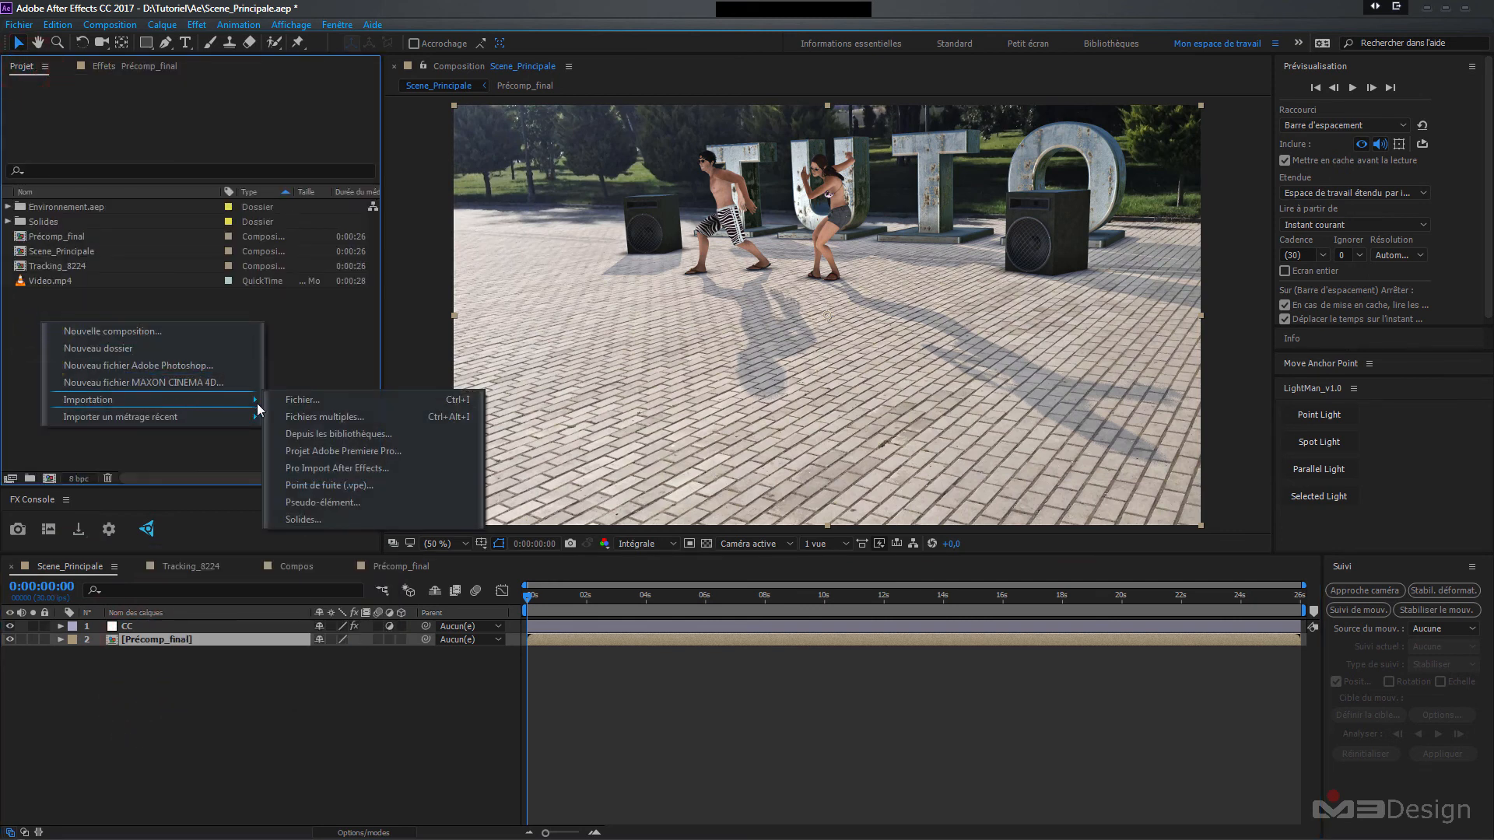
pyautogui.click(320, 399)
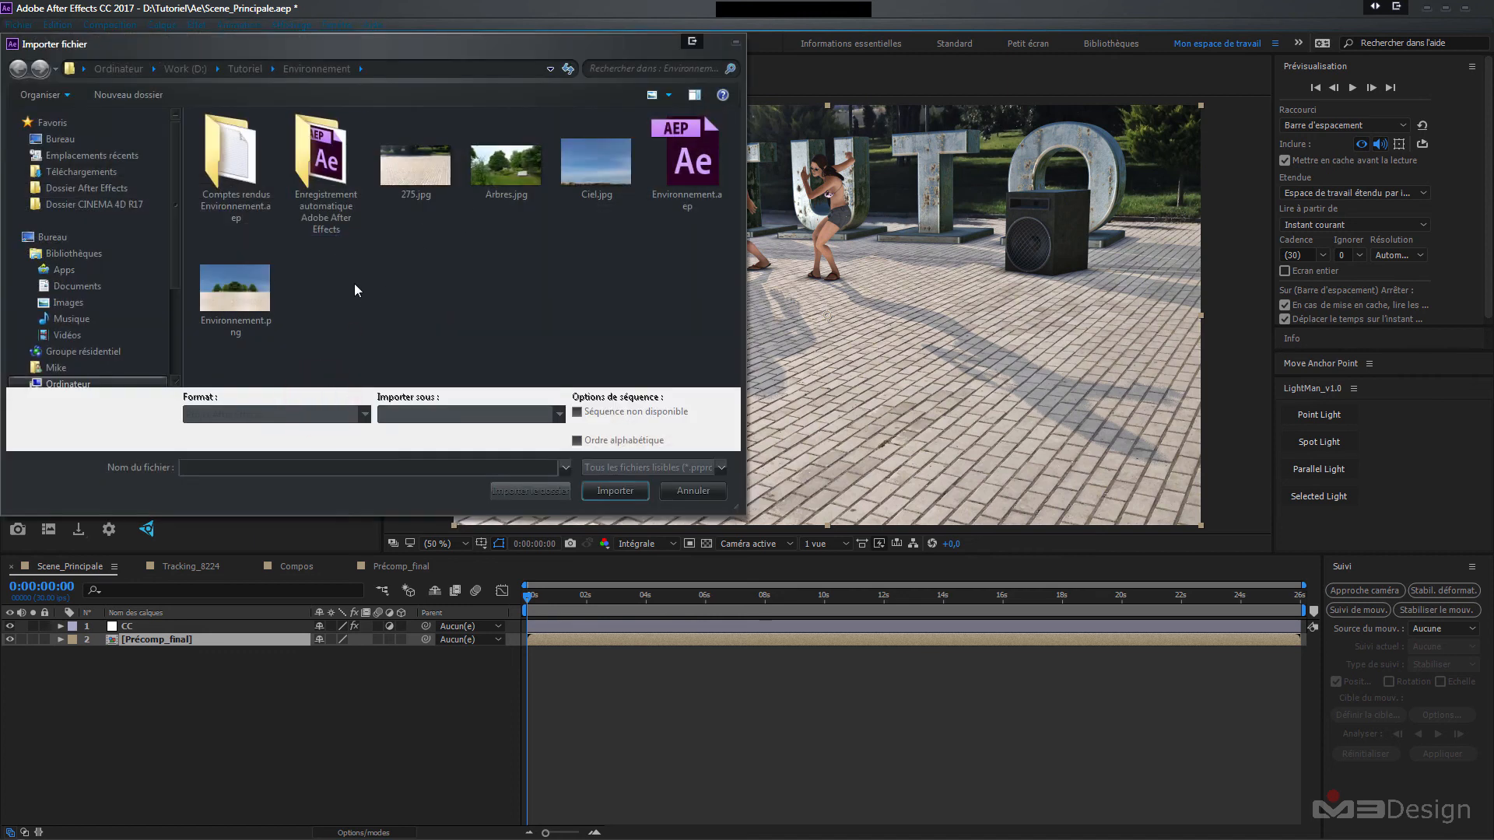
pyautogui.click(250, 69)
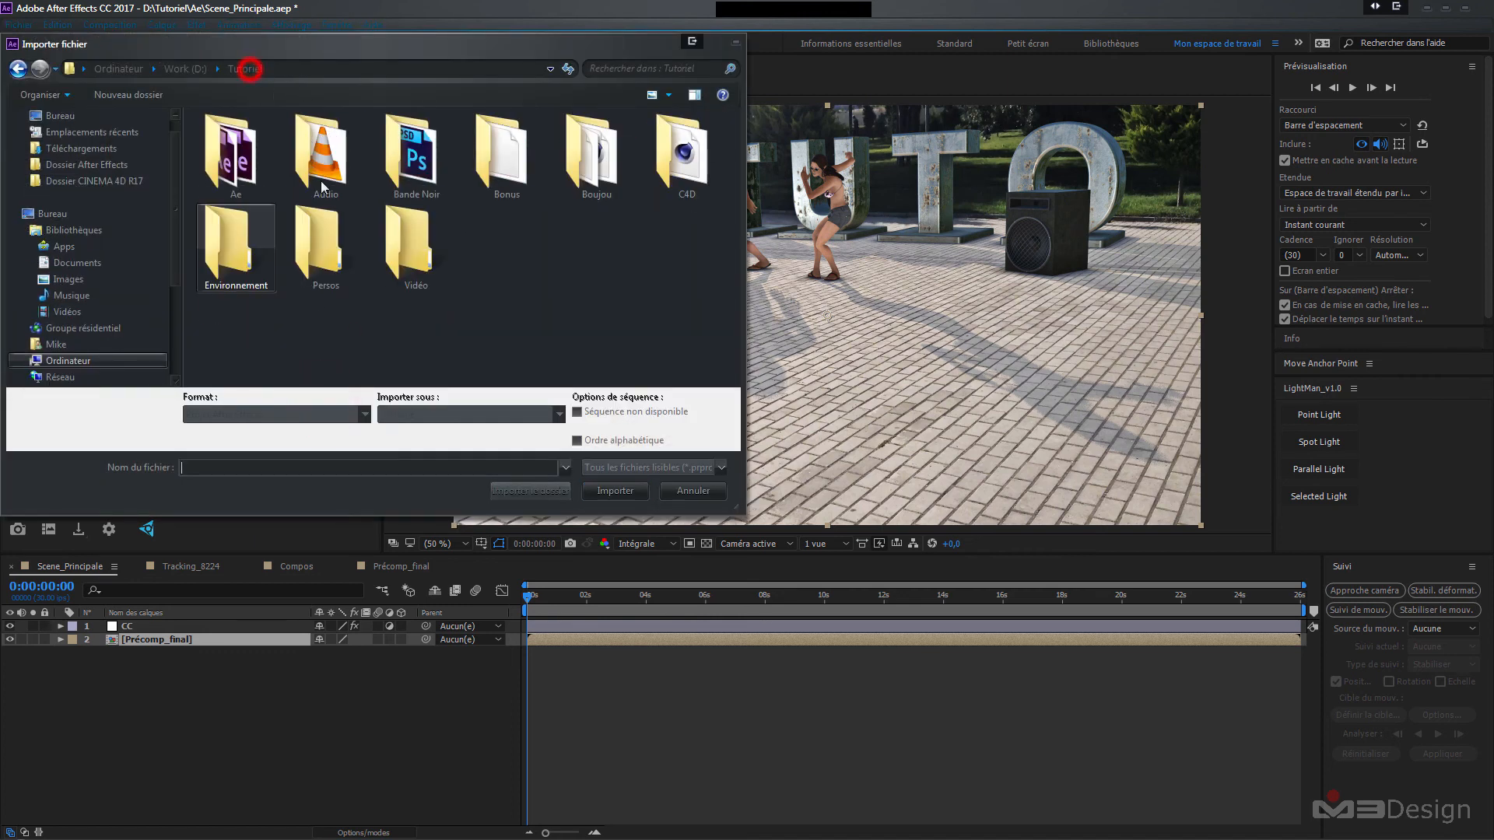
pyautogui.click(512, 252)
pyautogui.doubleClick(426, 154)
pyautogui.click(237, 158)
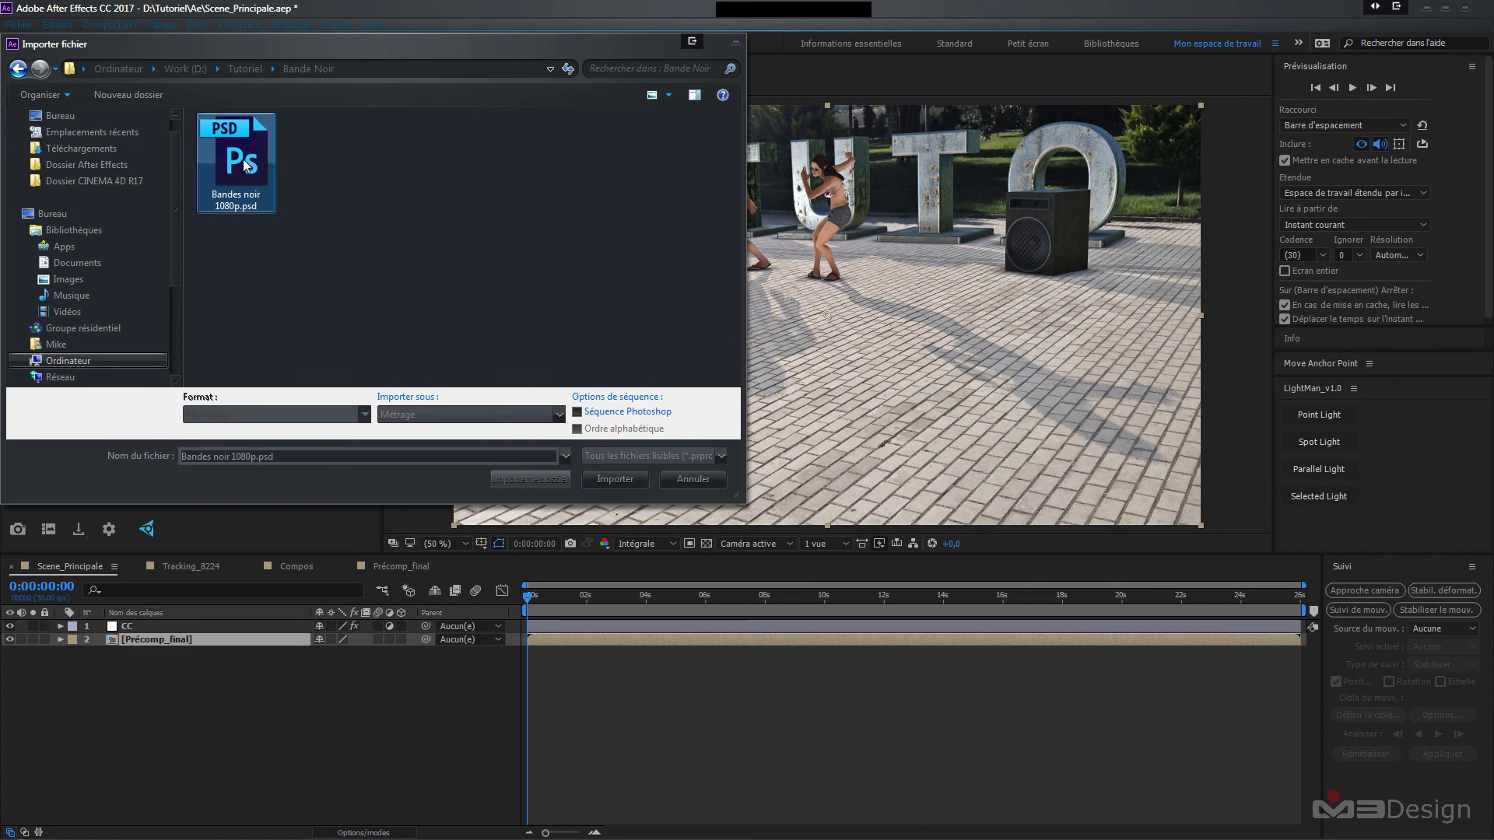
pyautogui.click(266, 169)
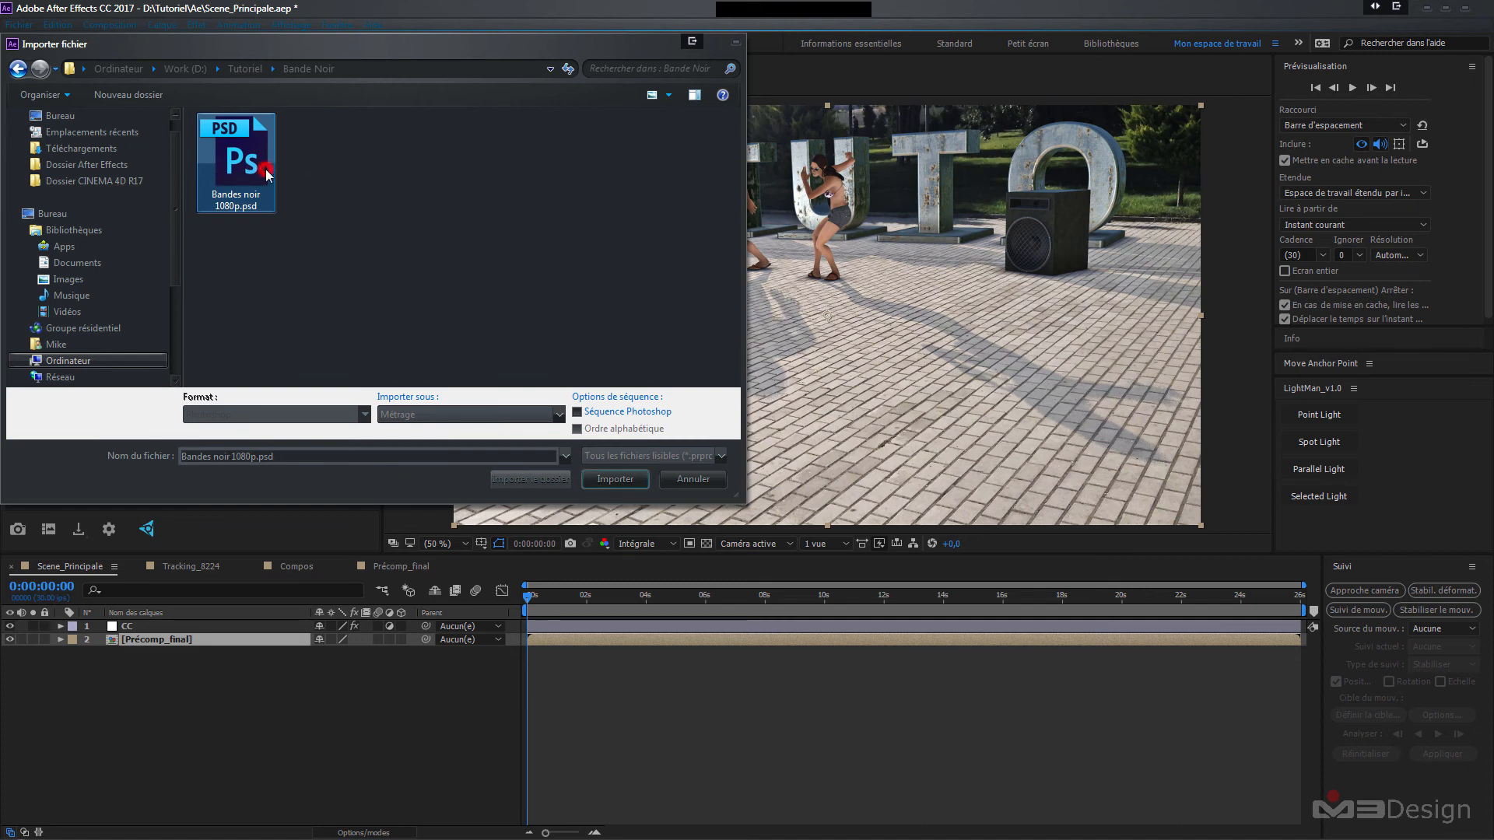
pyautogui.click(620, 479)
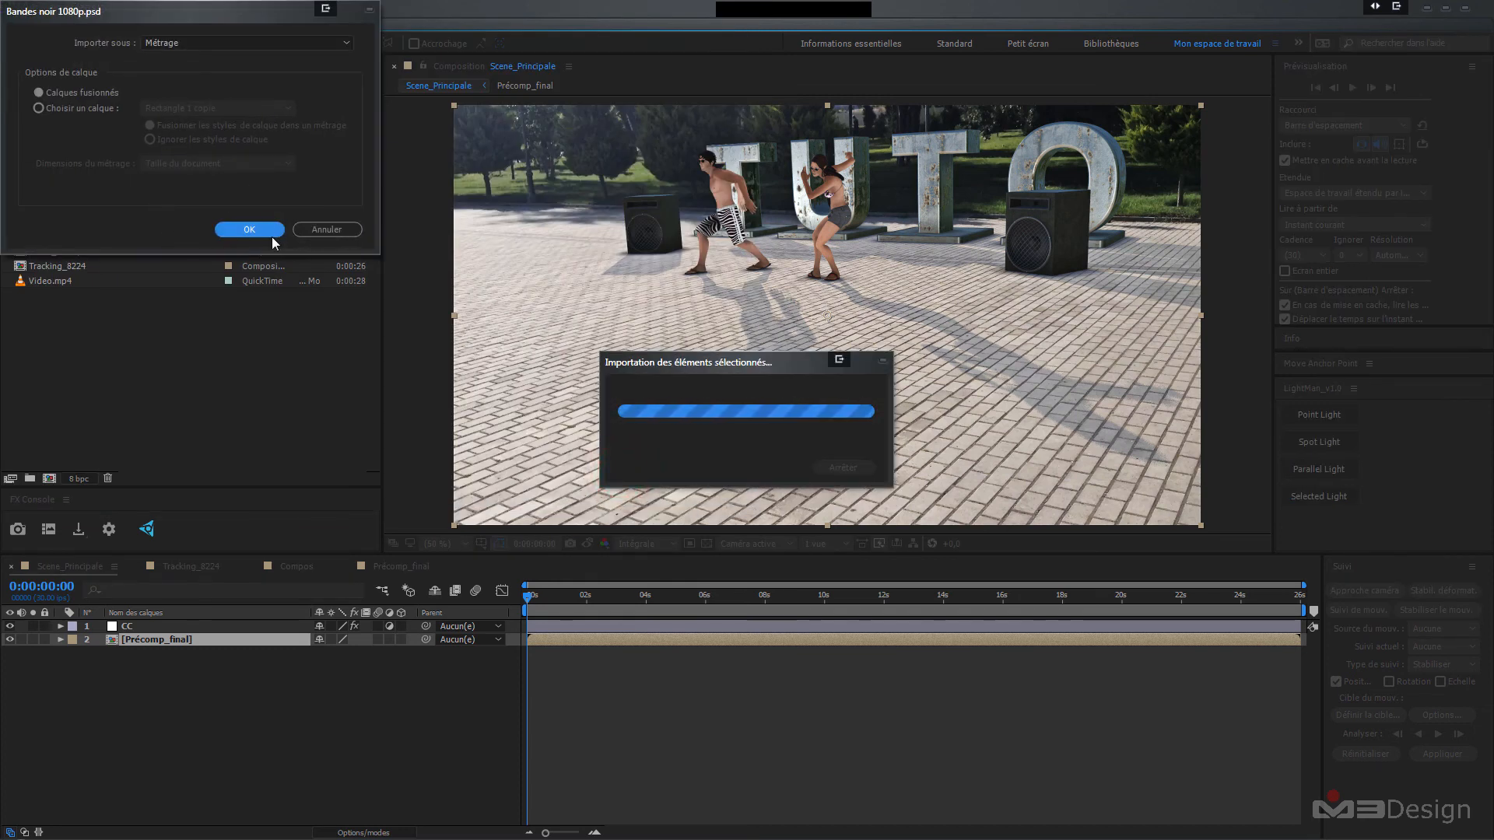
pyautogui.click(260, 232)
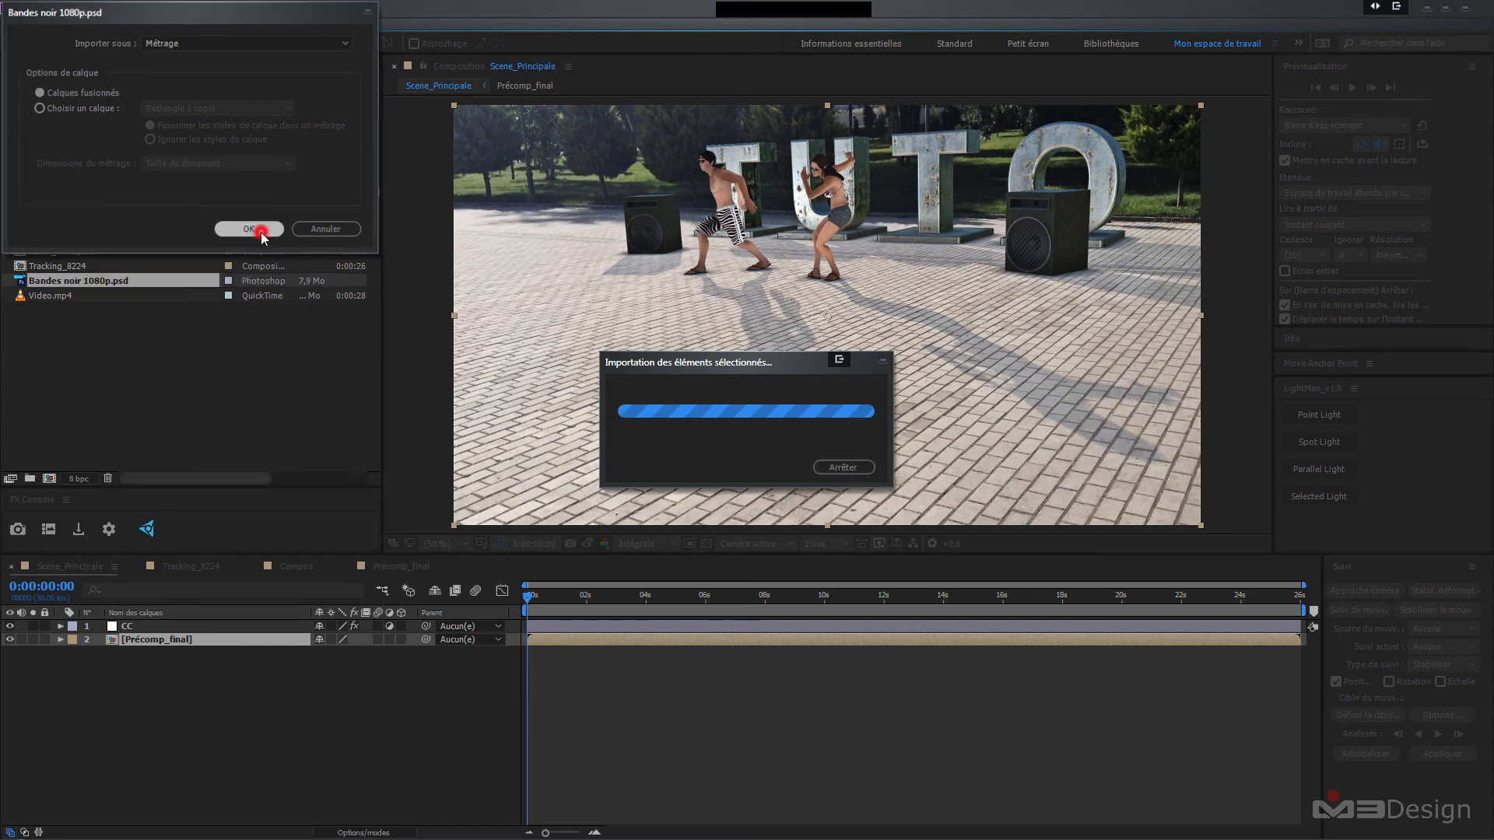
# - Add Bandes noir 1080p.psd as the uppermost layer of Scene_Principale and toggle its visibility to compare the framing
pyautogui.moveTo(68, 281); pyautogui.dragTo(113, 626)
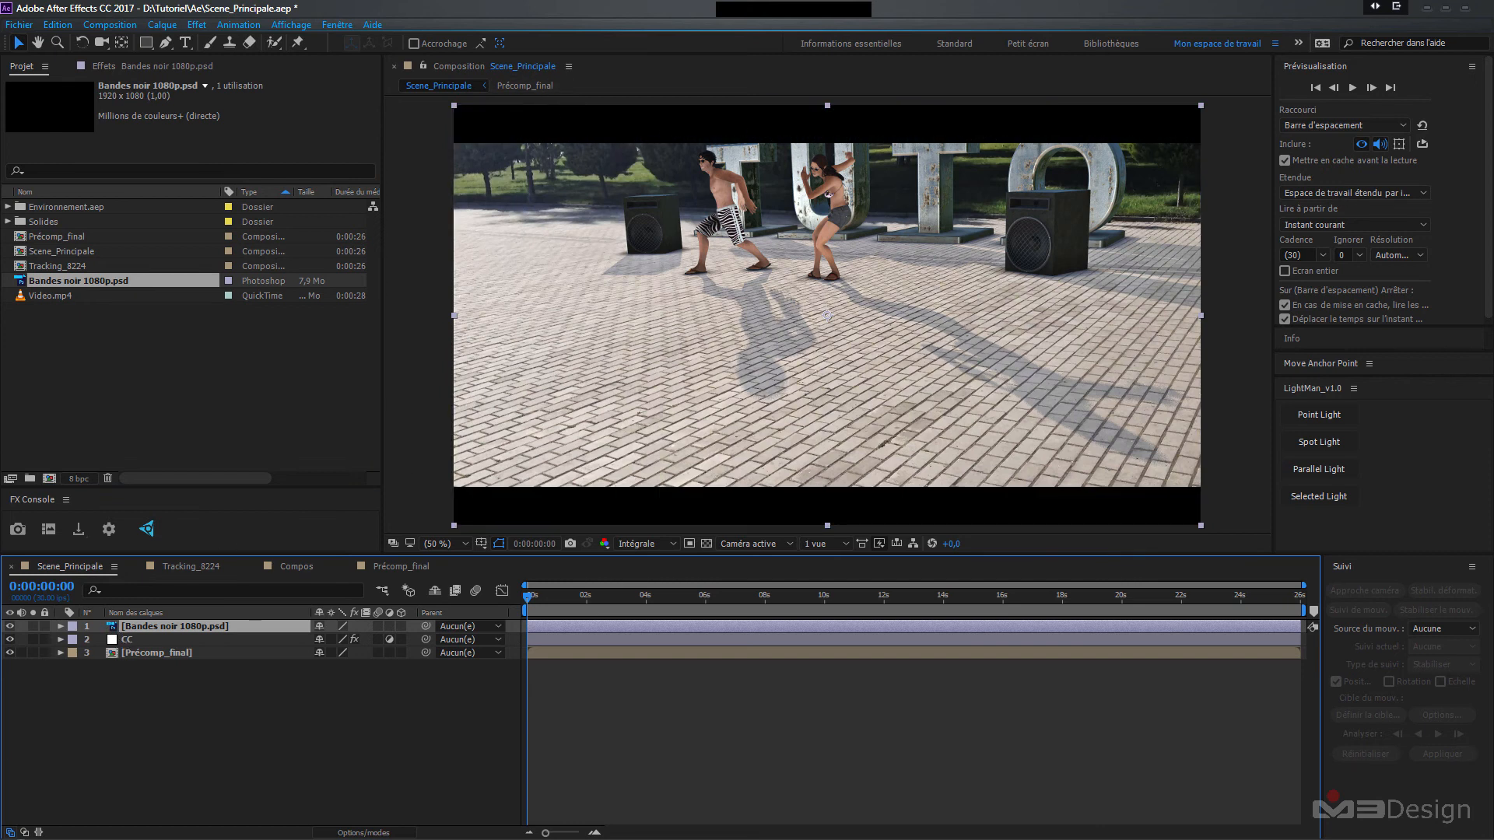
pyautogui.click(11, 626)
pyautogui.click(10, 627)
# - Shift the Précomp_final layer straight down in the frame to bring the TUTO letters out from under the upper black bar
pyautogui.click(152, 654)
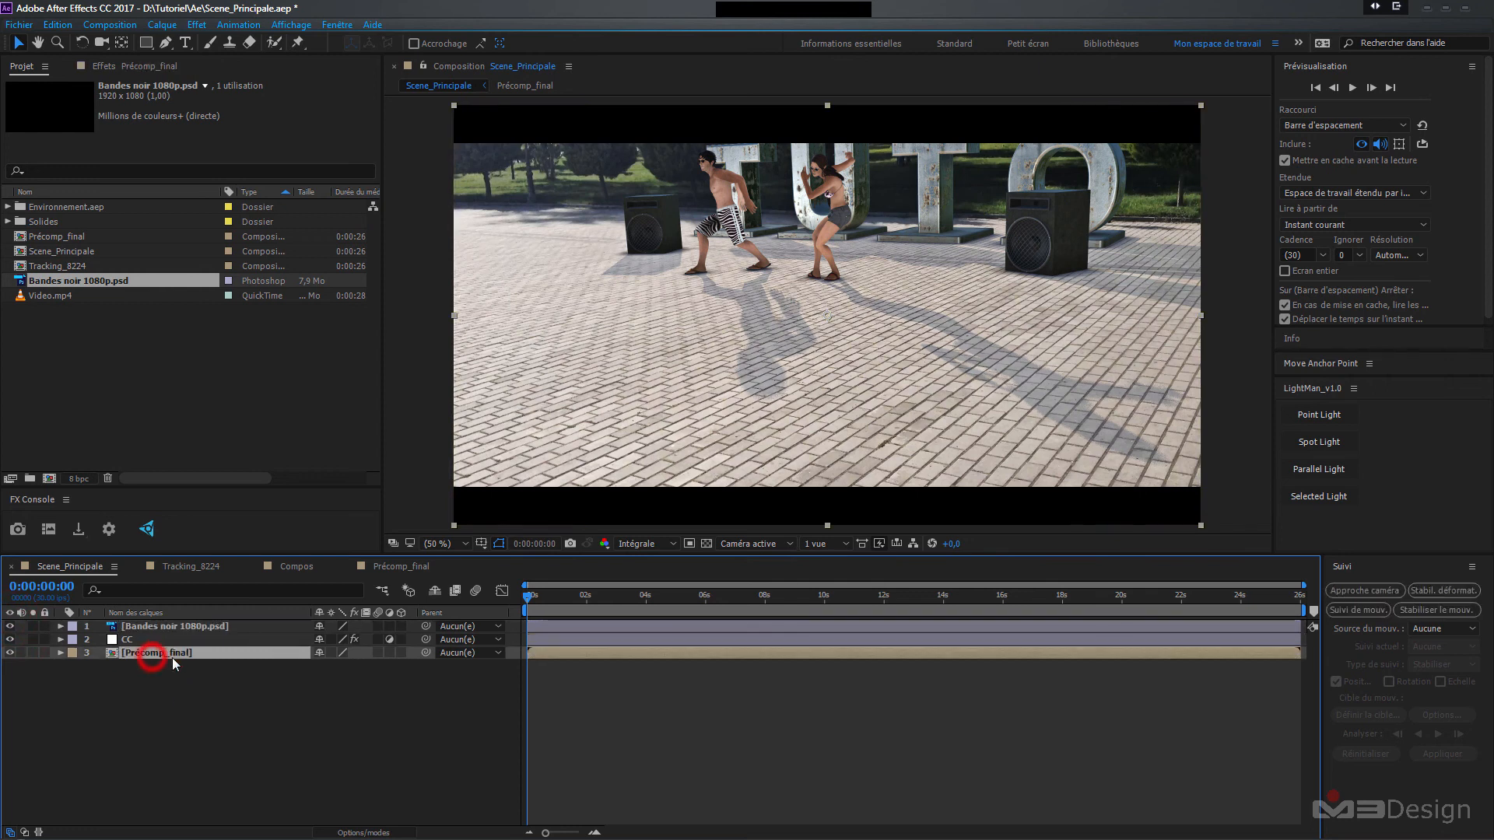
pyautogui.press('Down')
pyautogui.press('Down')
pyautogui.press('Down')
pyautogui.press('Down')
pyautogui.press('Down')
pyautogui.press('Down')
pyautogui.press('Down')
pyautogui.press('Down')
pyautogui.press('Down')
pyautogui.press('Down')
pyautogui.press('Down')
pyautogui.press('Down')
pyautogui.press('Down')
pyautogui.press('Down')
pyautogui.press('Down')
pyautogui.press('Down')
pyautogui.press('Down')
pyautogui.press('Down')
pyautogui.press('Down')
pyautogui.press('Down')
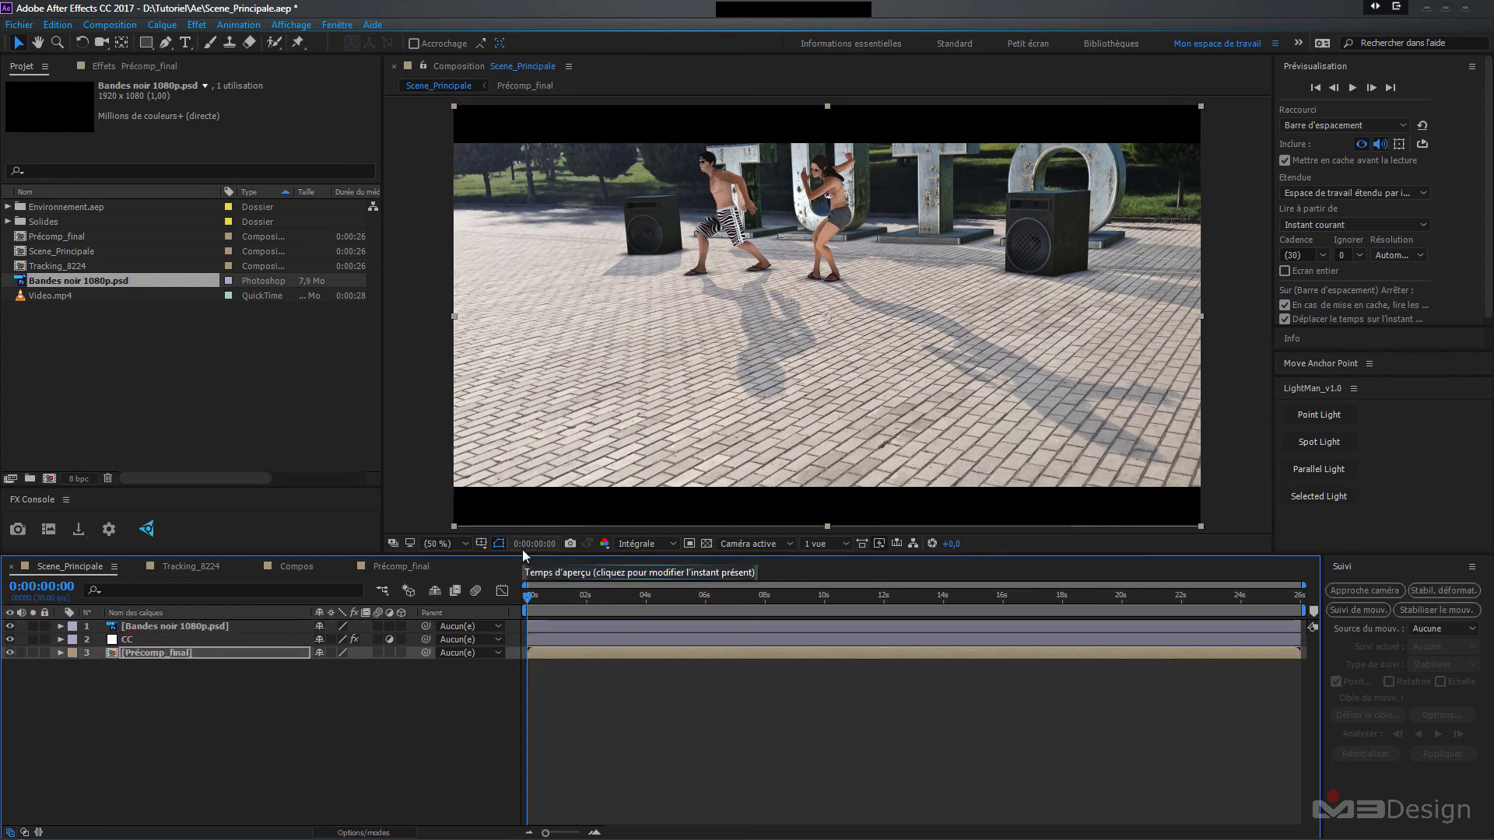
pyautogui.press('Down')
pyautogui.press('Down')
pyautogui.press('Down')
pyautogui.press('Down')
pyautogui.press('Down')
pyautogui.press('Down')
pyautogui.press('Down')
pyautogui.press('Down')
pyautogui.press('Down')
pyautogui.press('Down')
pyautogui.press('Down')
pyautogui.press('Down')
pyautogui.press('Down')
pyautogui.press('Down')
pyautogui.press('Down')
pyautogui.press('Down')
pyautogui.press('Down')
pyautogui.press('Down')
pyautogui.press('Down')
pyautogui.press('Down')
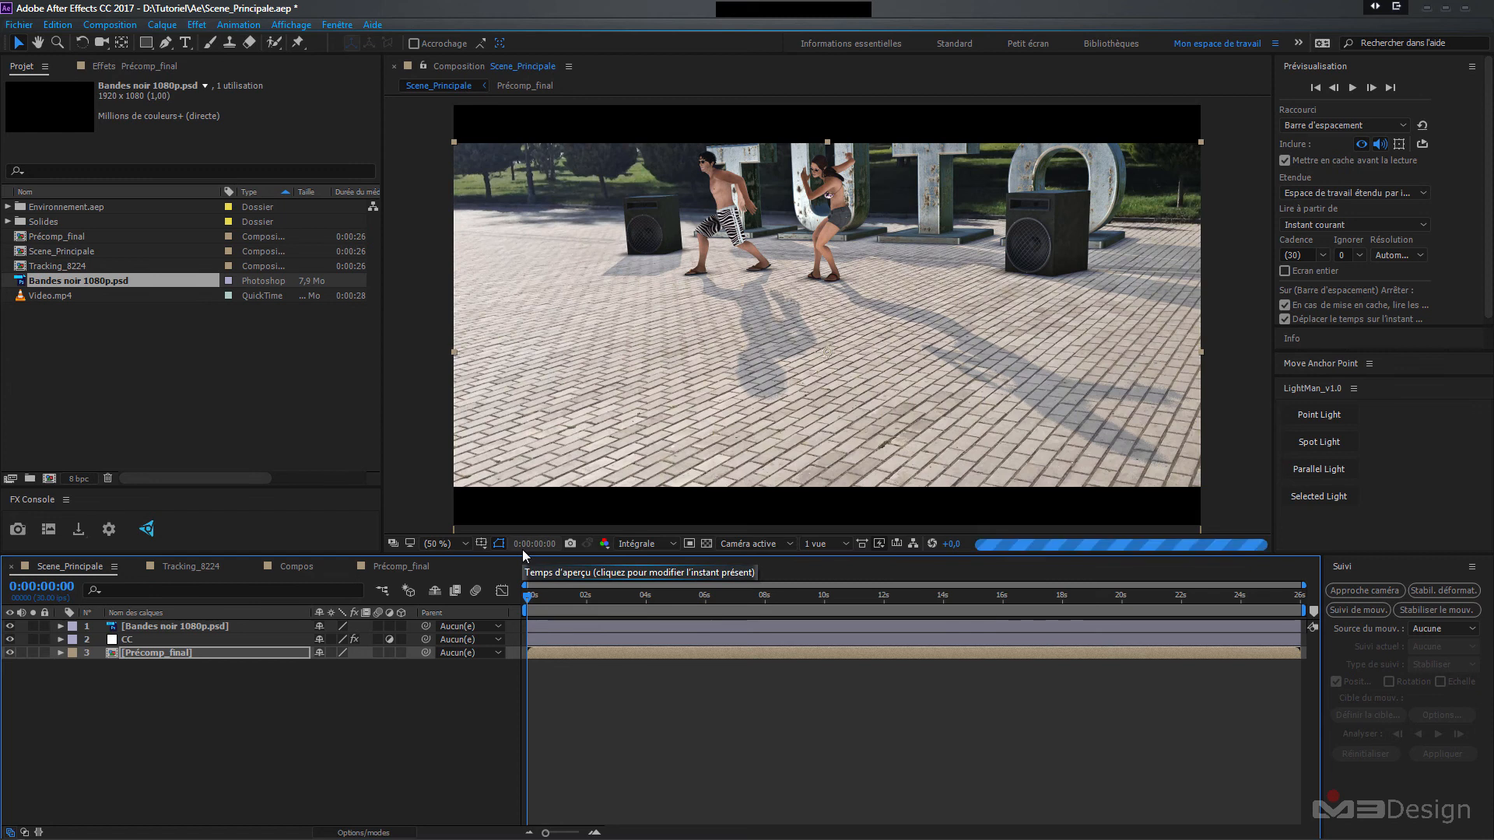
pyautogui.press('Down')
pyautogui.press('Down')
pyautogui.press('Down')
pyautogui.press('Down')
pyautogui.press('Down')
pyautogui.press('Down')
pyautogui.press('Down')
pyautogui.press('Down')
pyautogui.press('Down')
pyautogui.press('Down')
pyautogui.press('Down')
pyautogui.press('Down')
pyautogui.press('Down')
pyautogui.press('Down')
pyautogui.press('Down')
pyautogui.press('Down')
pyautogui.press('Down')
pyautogui.press('Down')
pyautogui.press('Down')
pyautogui.press('Down')
pyautogui.press('Down')
pyautogui.press('Down')
pyautogui.press('Down')
pyautogui.press('Down')
pyautogui.press('Down')
pyautogui.press('Down')
pyautogui.press('Down')
pyautogui.press('Down')
pyautogui.press('Down')
pyautogui.press('Down')
pyautogui.press('Down')
pyautogui.press('Down')
pyautogui.press('Down')
pyautogui.press('Down')
pyautogui.press('Down')
pyautogui.press('Down')
pyautogui.press('Down')
pyautogui.press('Down')
pyautogui.press('Down')
pyautogui.press('Down')
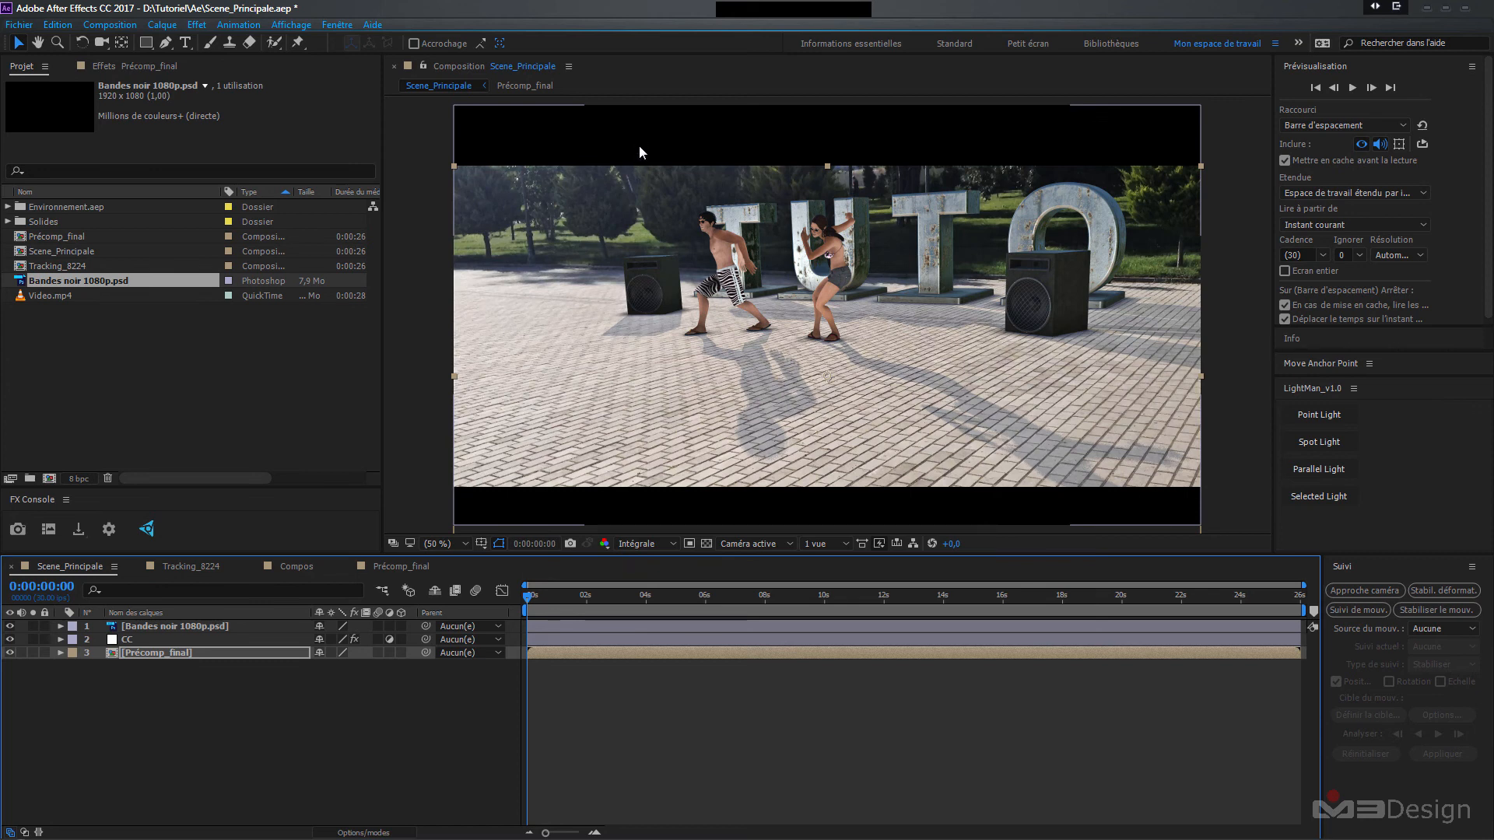
# - Show the transparency grid and nudge Précomp_final vertically until its upper edge meets the upper black bar without a gap
pyautogui.click(707, 544)
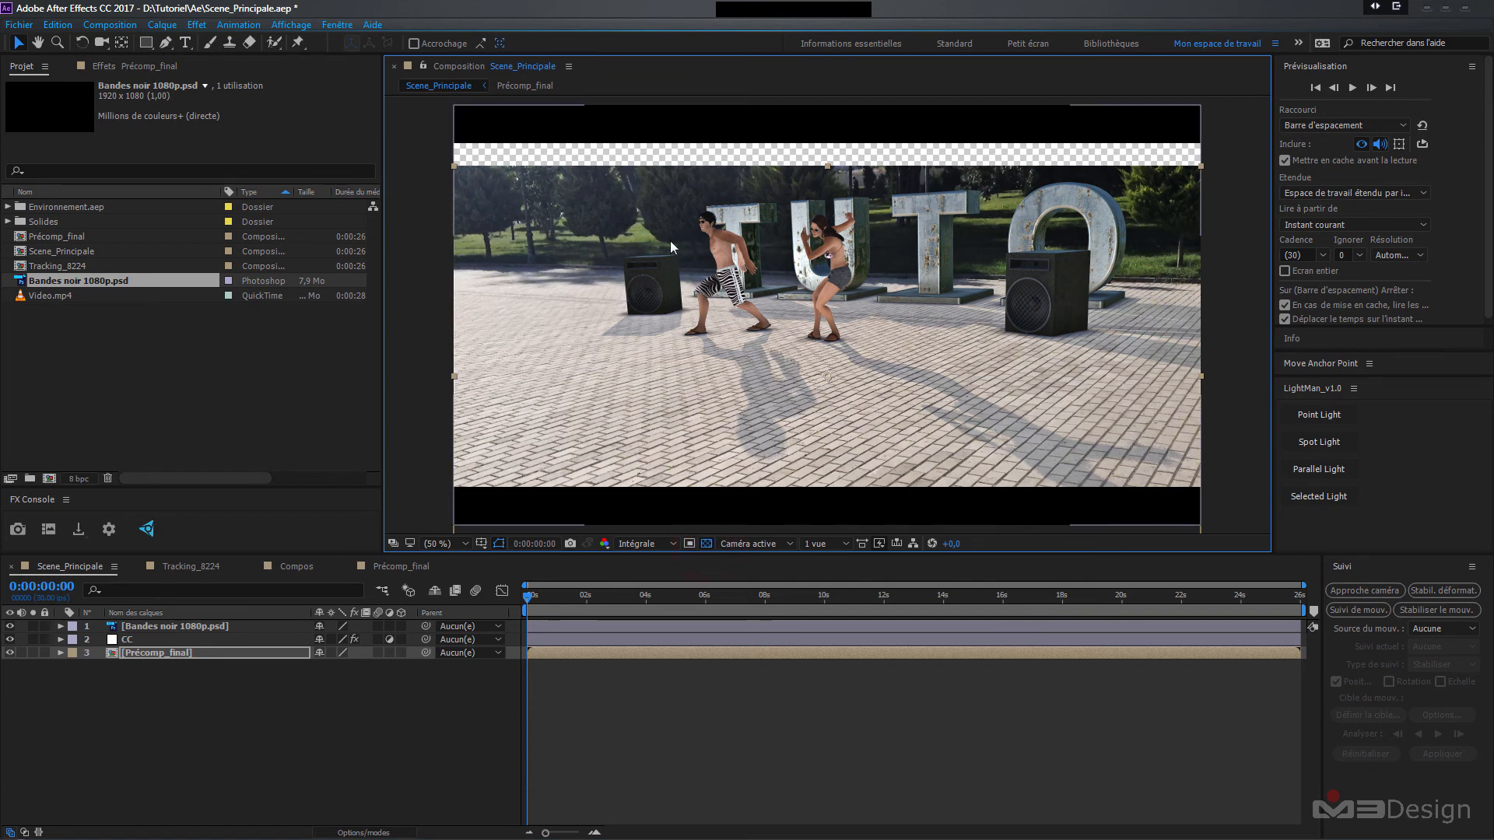
pyautogui.hotkey('shift', 'Up')
pyautogui.hotkey('shift', 'Up')
pyautogui.hotkey('shift', 'Up')
pyautogui.hotkey('shift', 'Up')
pyautogui.hotkey('shift', 'Up')
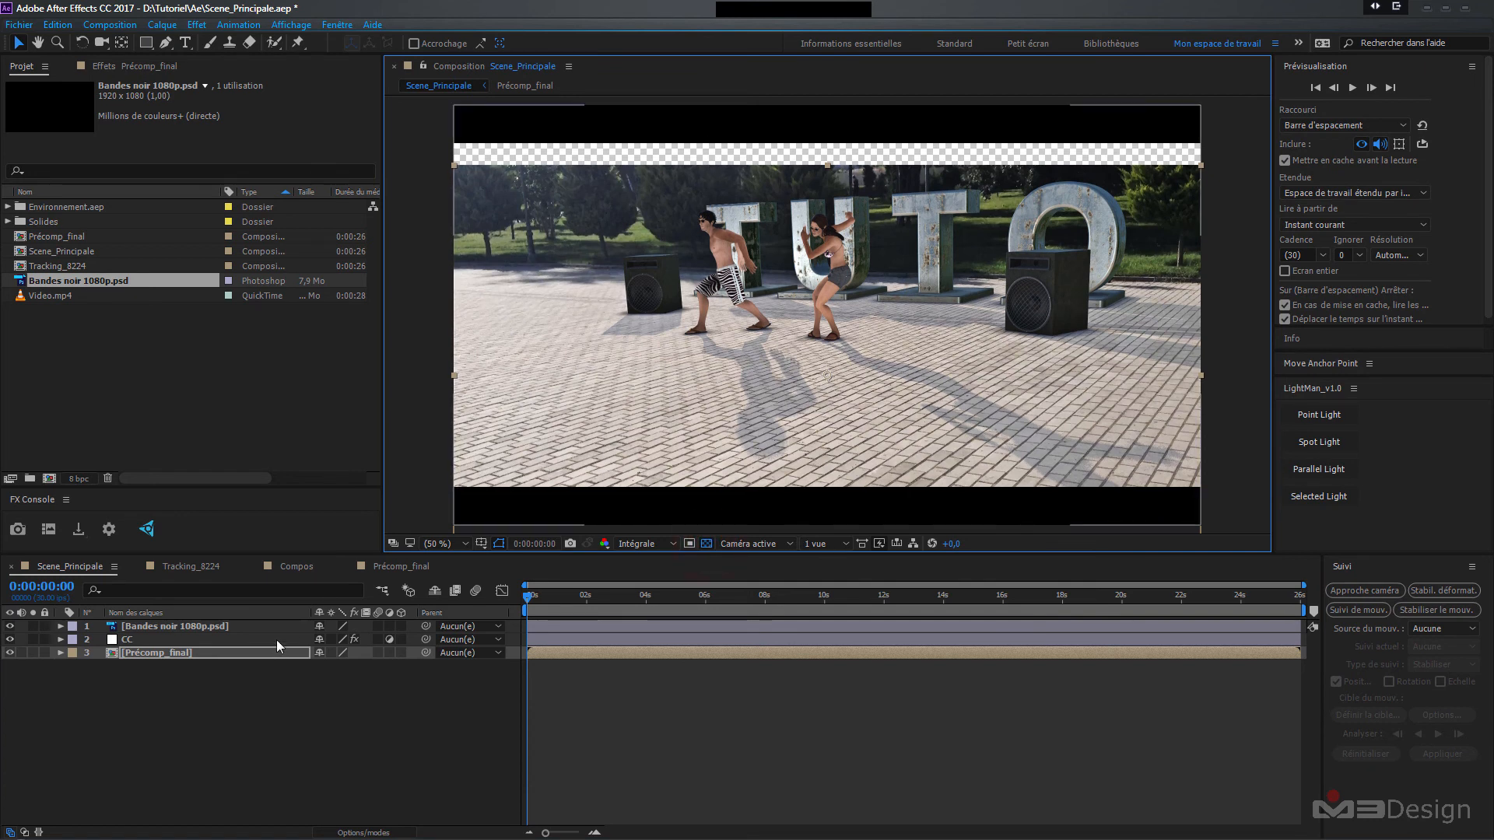
pyautogui.hotkey('shift', 'Up')
pyautogui.hotkey('shift', 'Up')
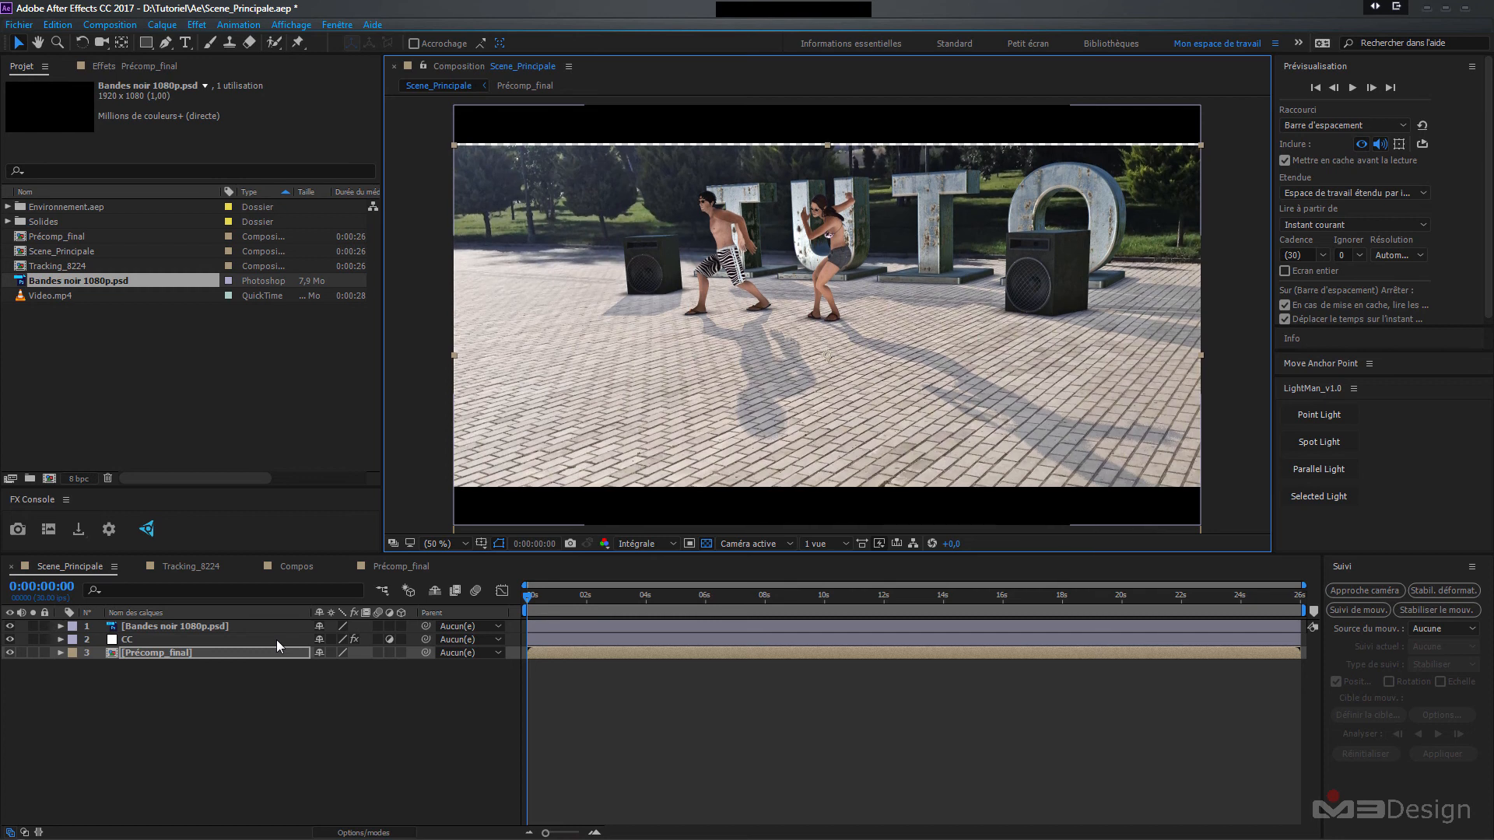
pyautogui.press('Down')
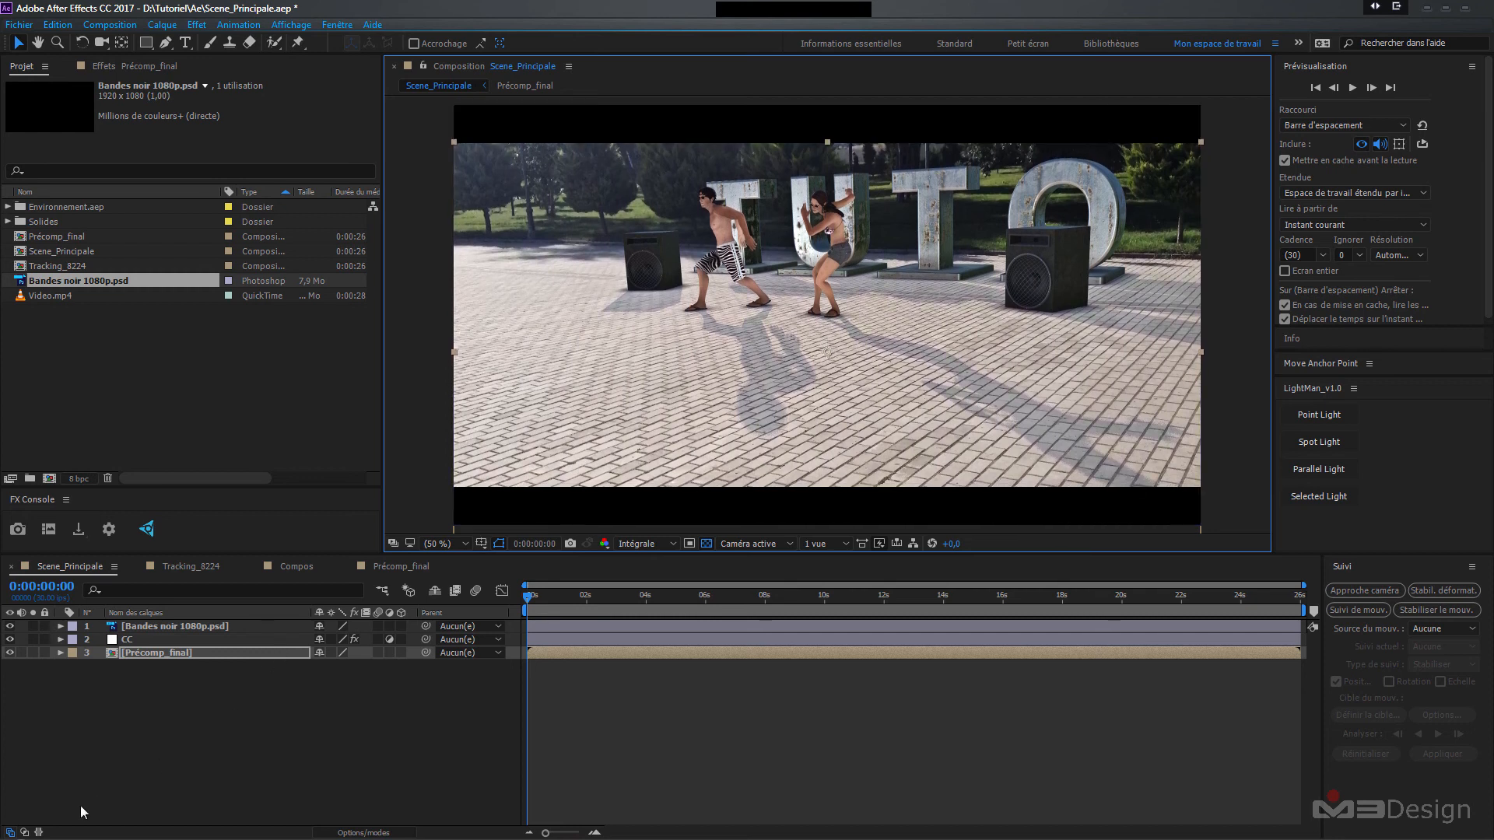
pyautogui.click(91, 782)
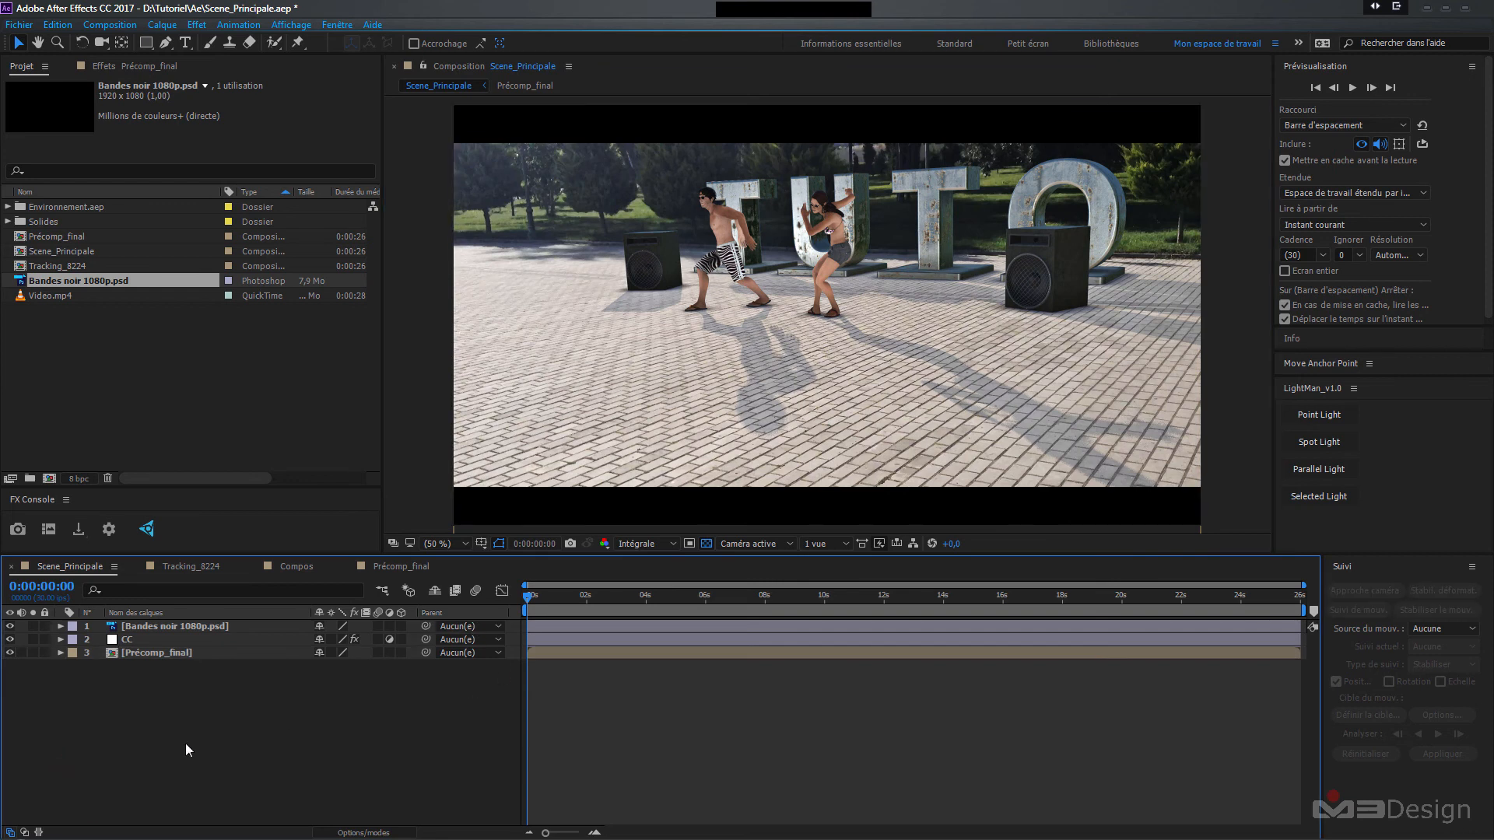
# - Create a black 1920 x 1080 px solid named VIG in Scene_Principale
pyautogui.rightClick(93, 709)
pyautogui.moveTo(203, 560)
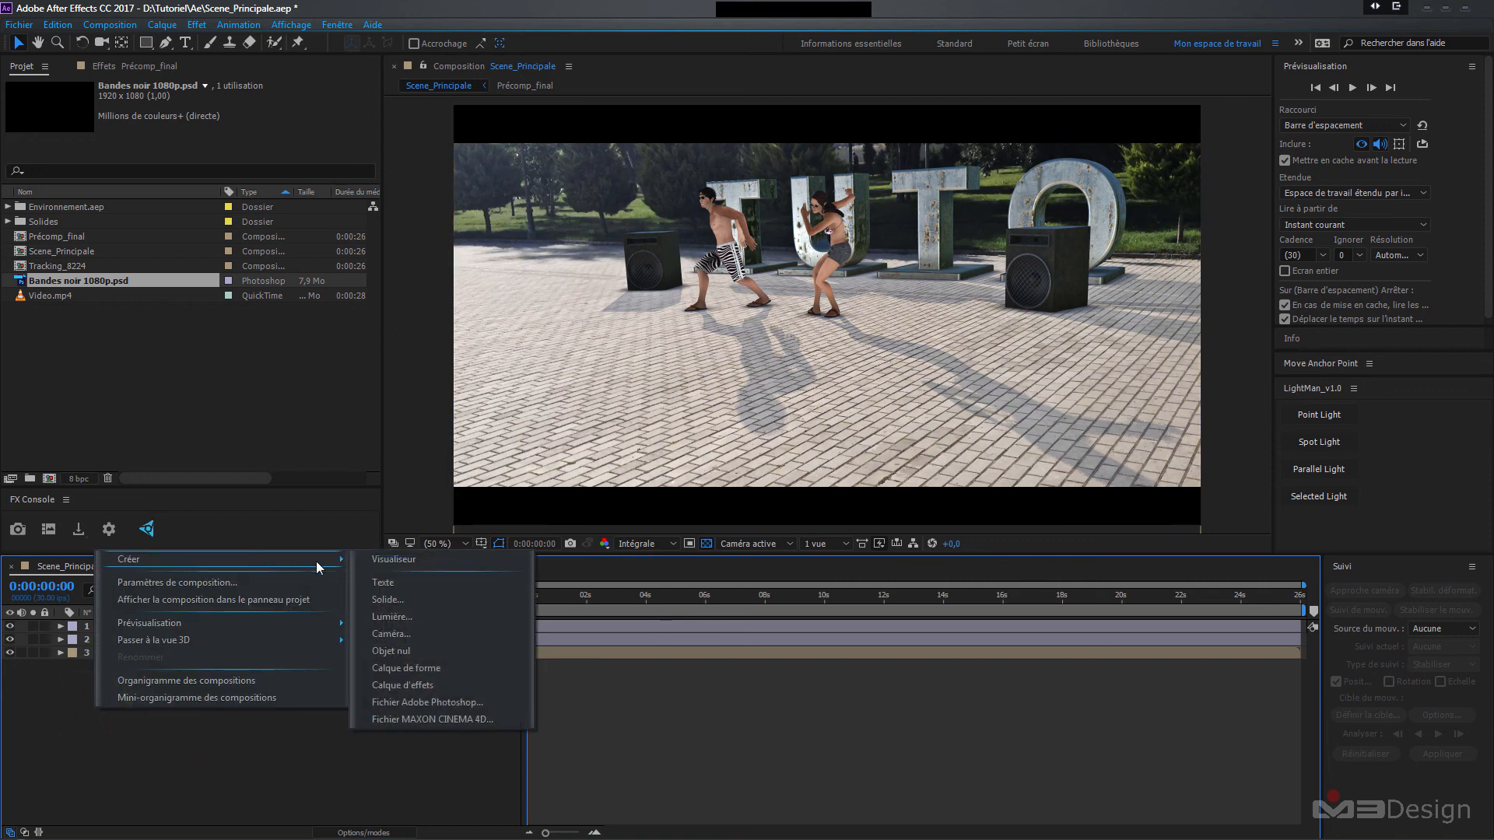
pyautogui.click(401, 597)
pyautogui.tripleClick(170, 40)
pyautogui.write('VIG')
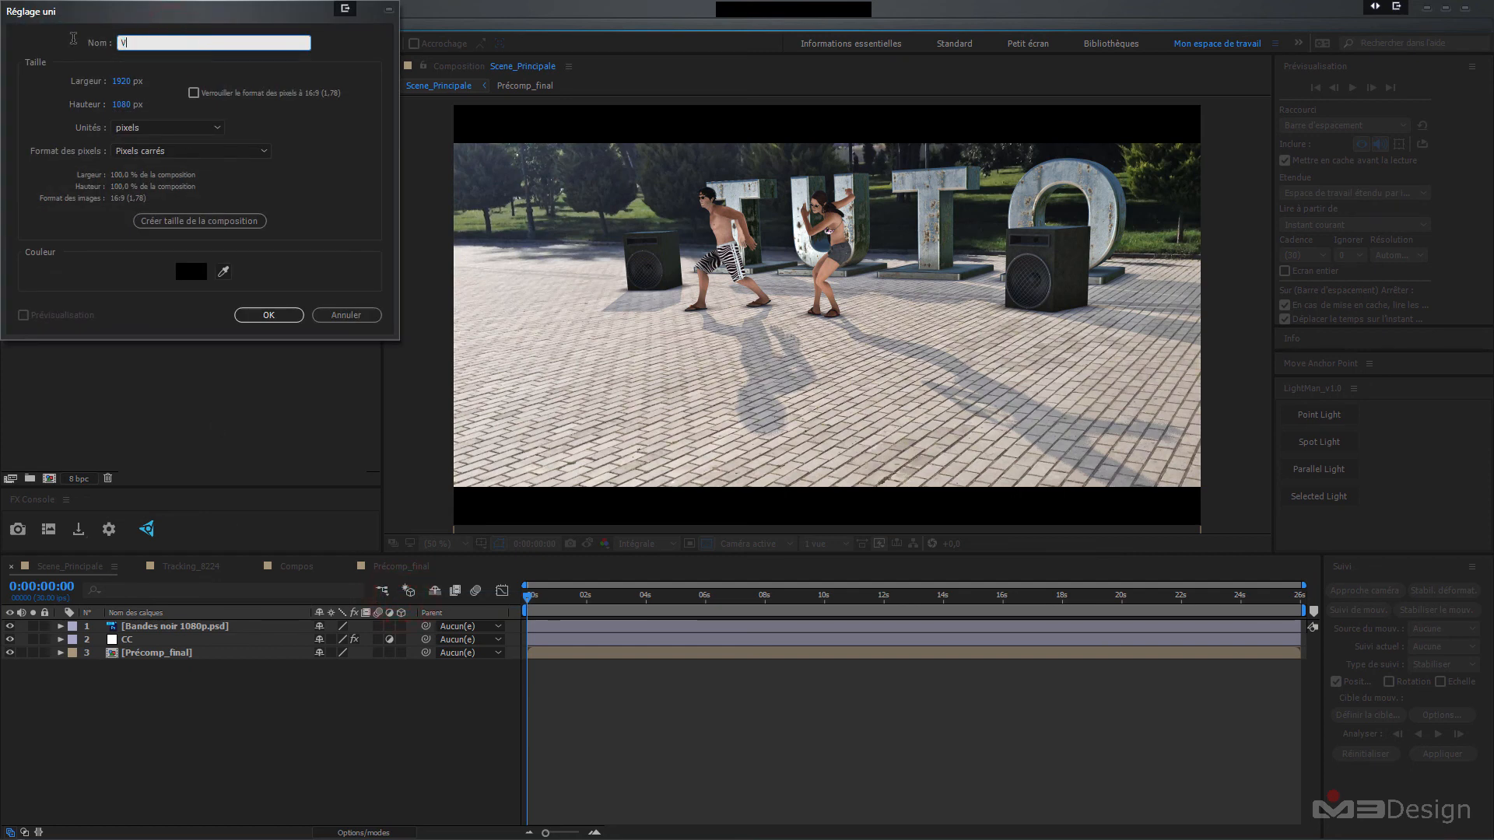
pyautogui.click(260, 221)
pyautogui.click(269, 315)
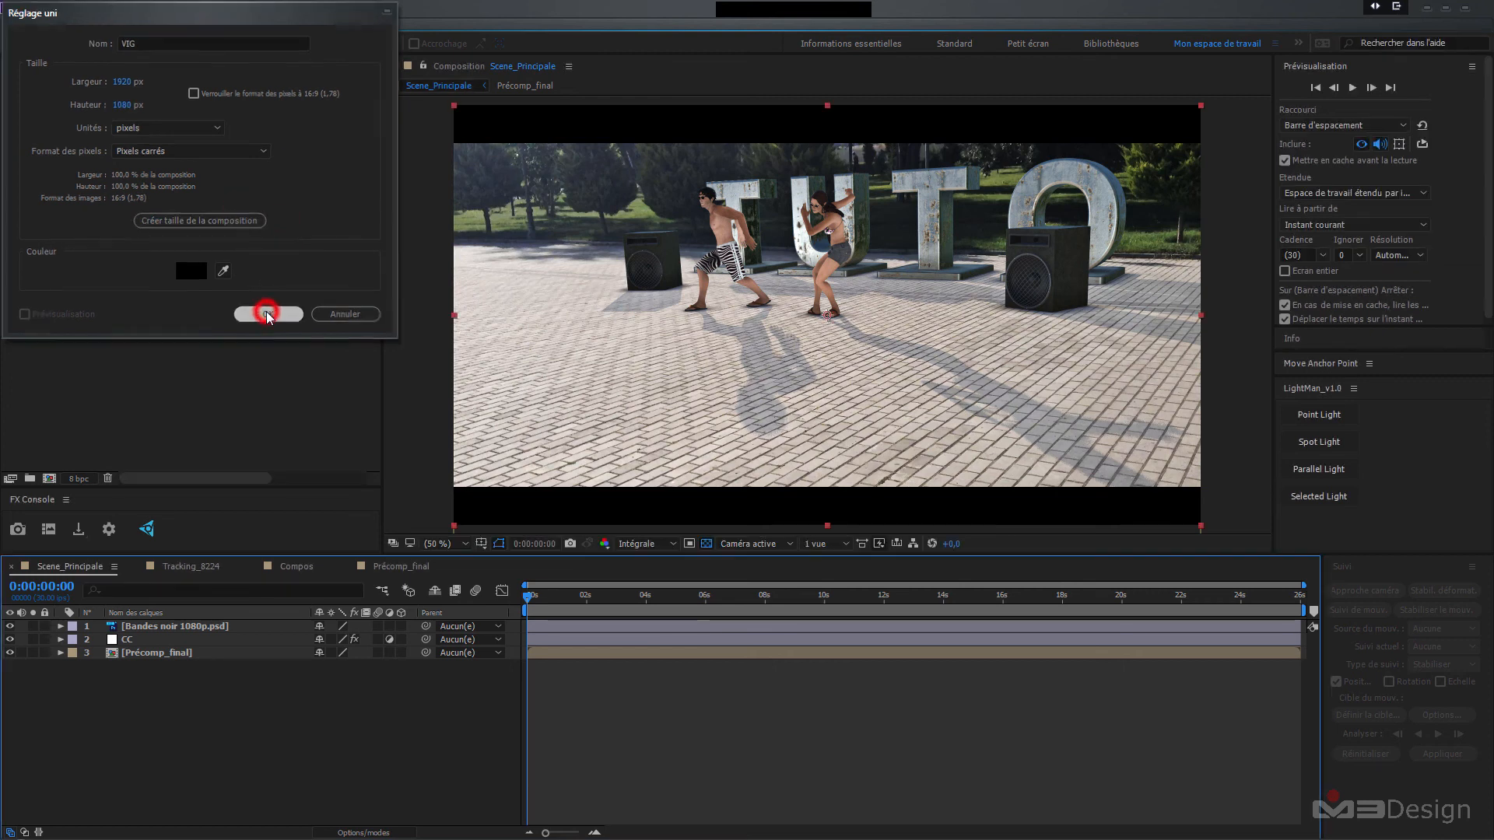
pyautogui.click(193, 744)
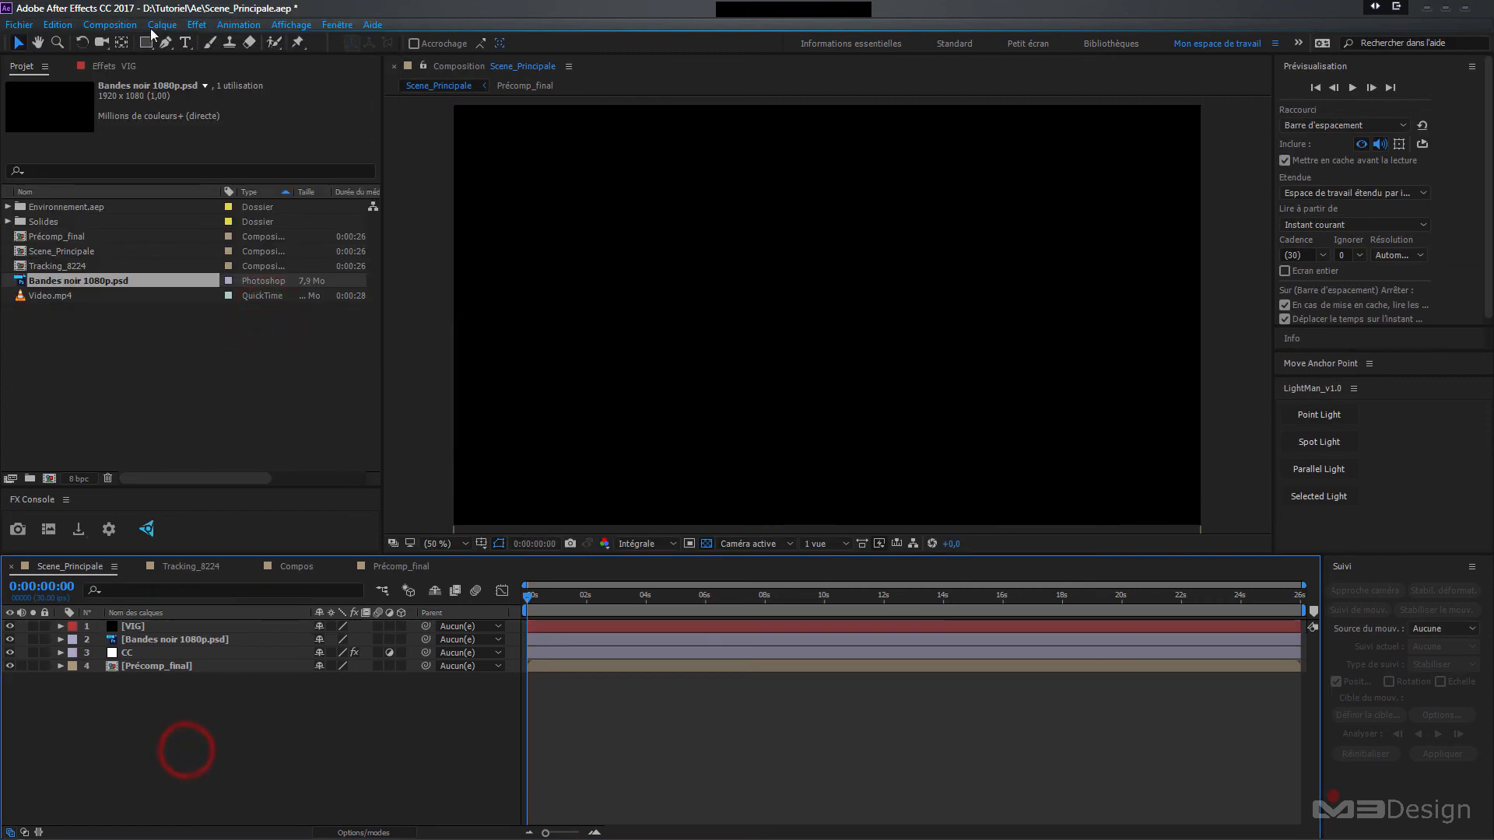
# - Add an elliptical mask filling the VIG solid and set its mask mode to Soustraction
pyautogui.click(146, 43)
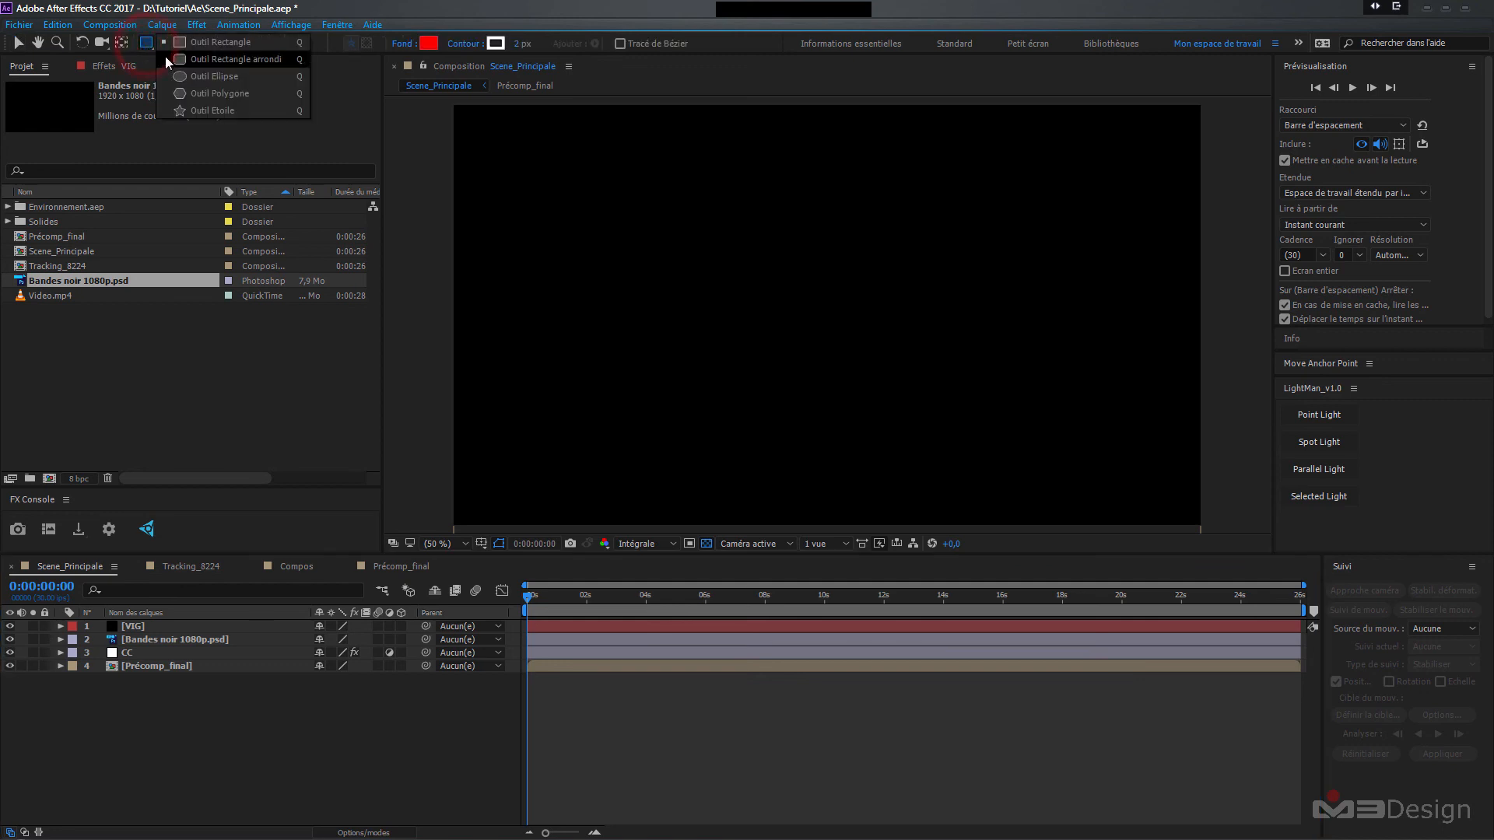
pyautogui.click(212, 78)
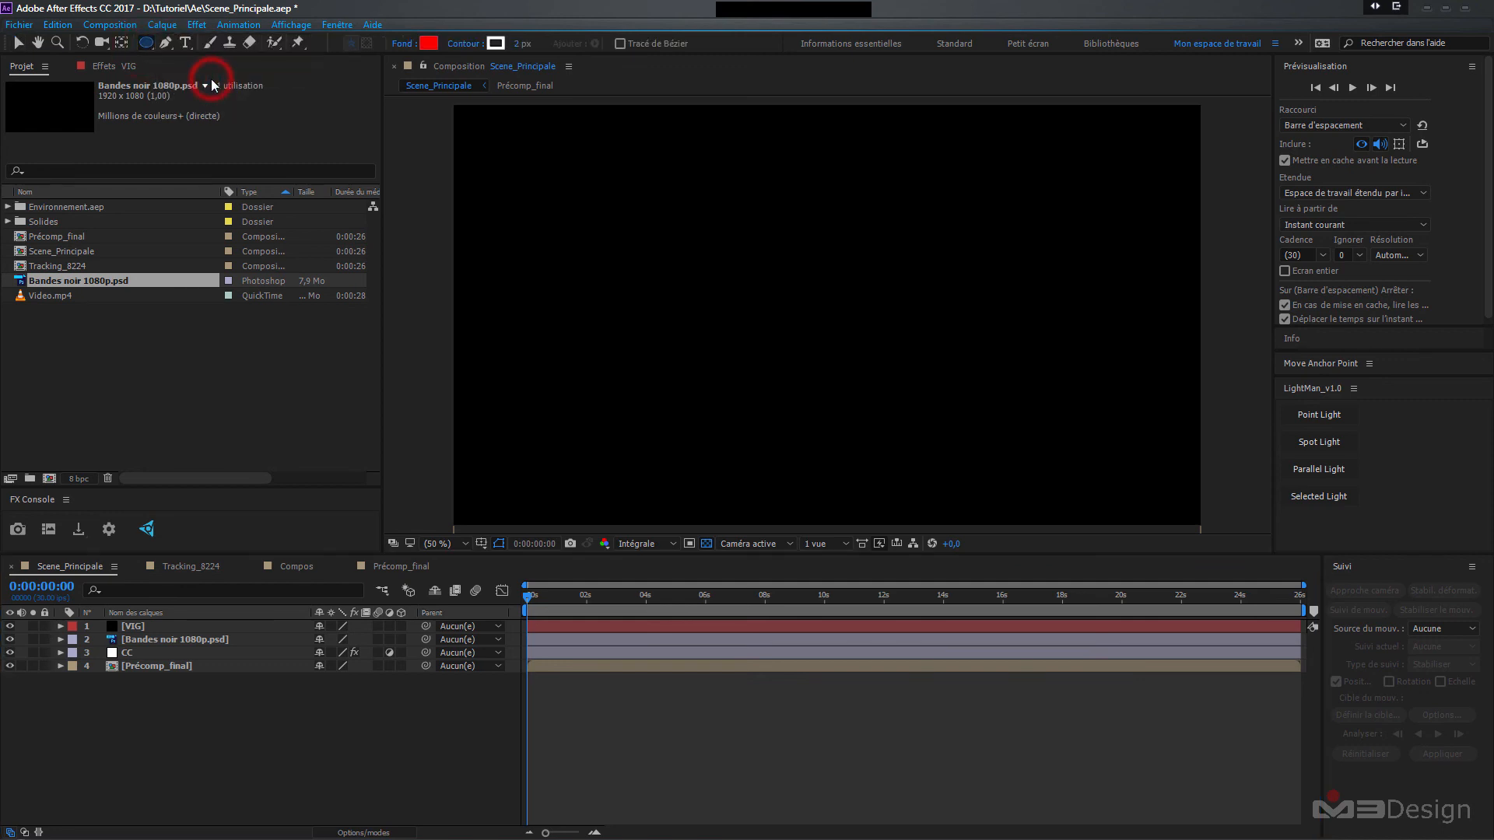
pyautogui.click(145, 43)
pyautogui.doubleClick(146, 44)
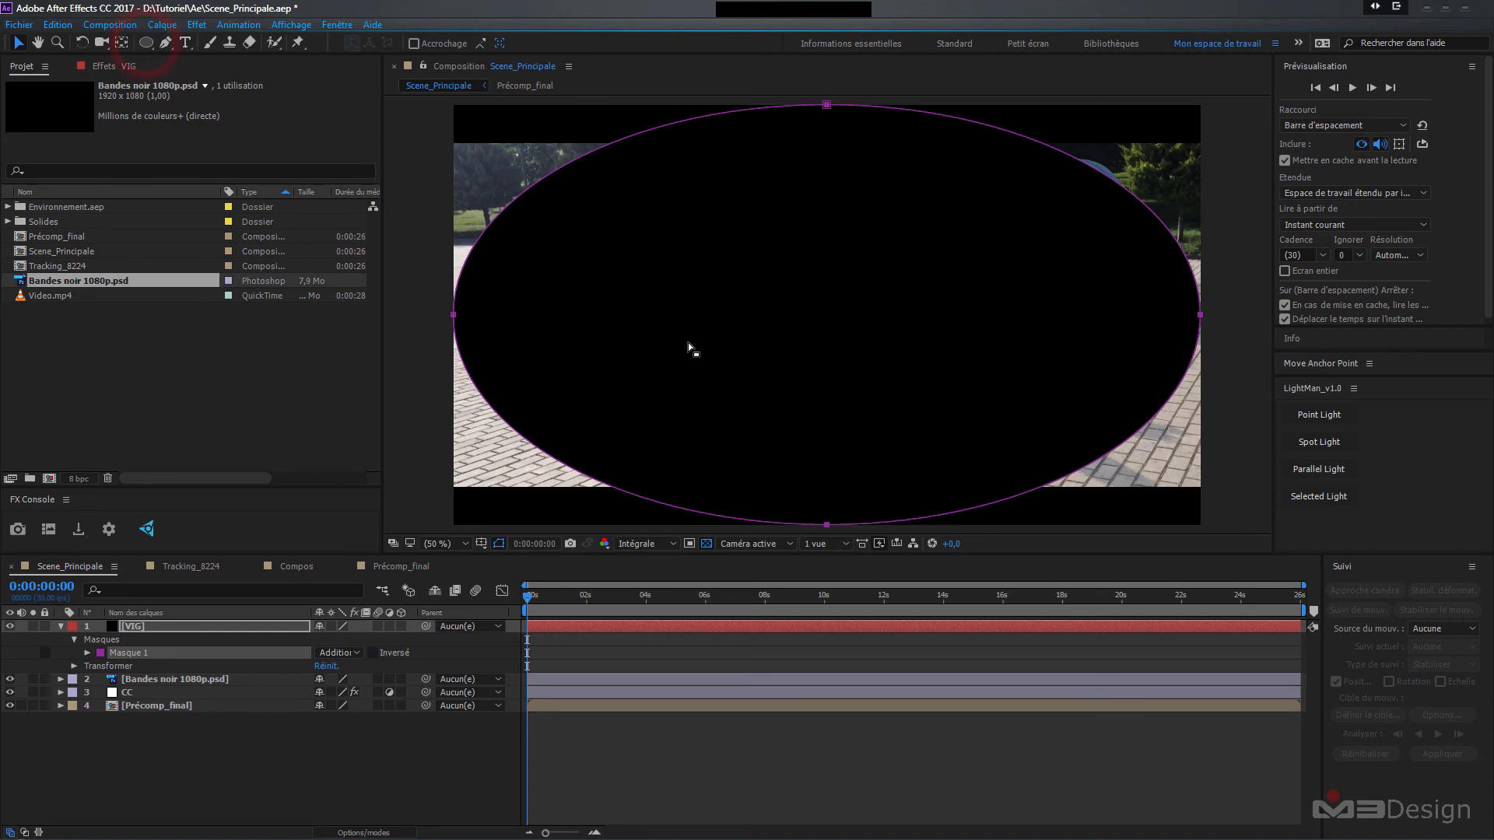
pyautogui.click(356, 653)
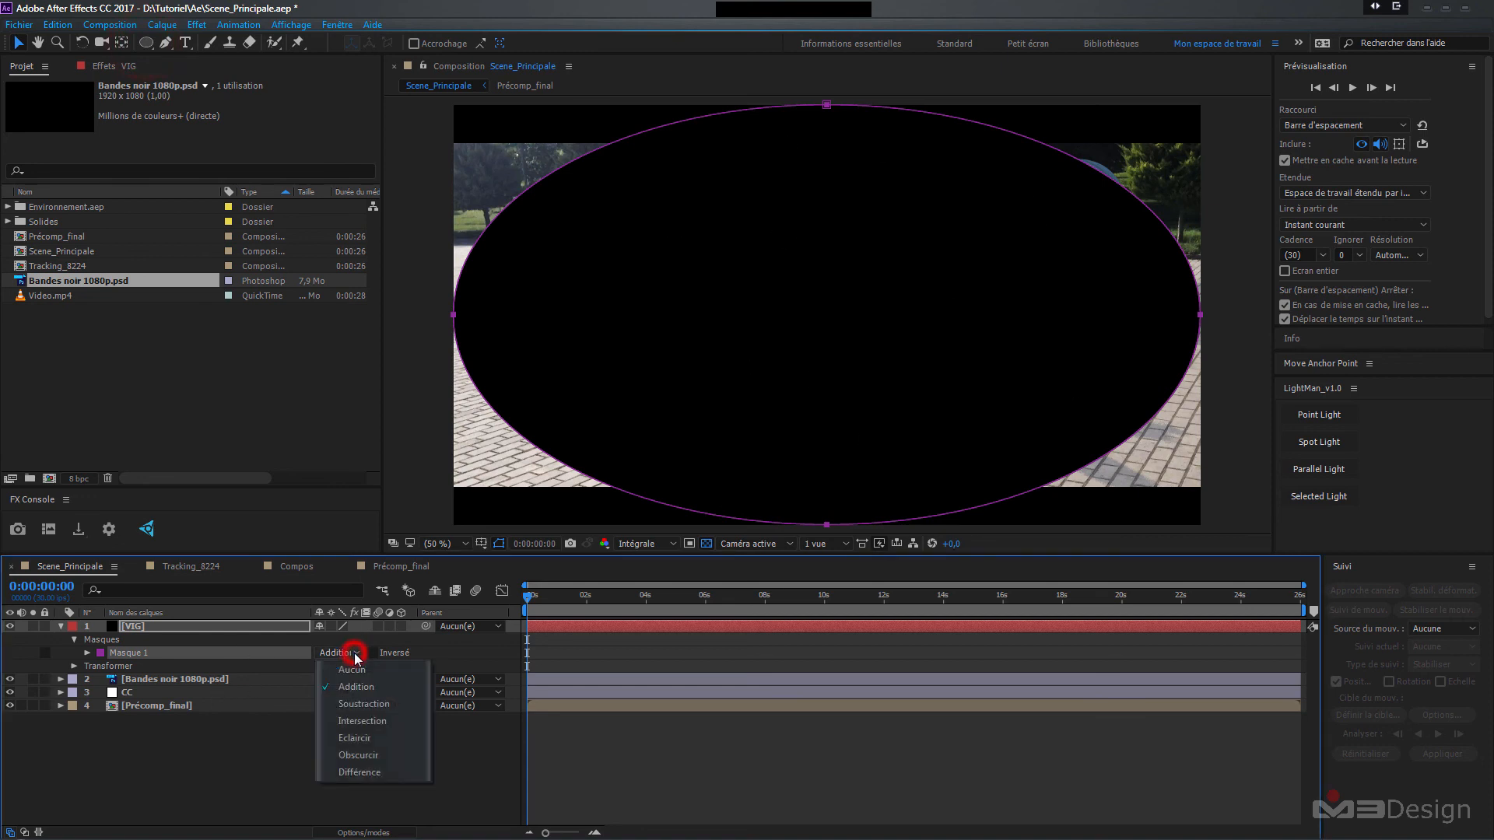
pyautogui.click(360, 704)
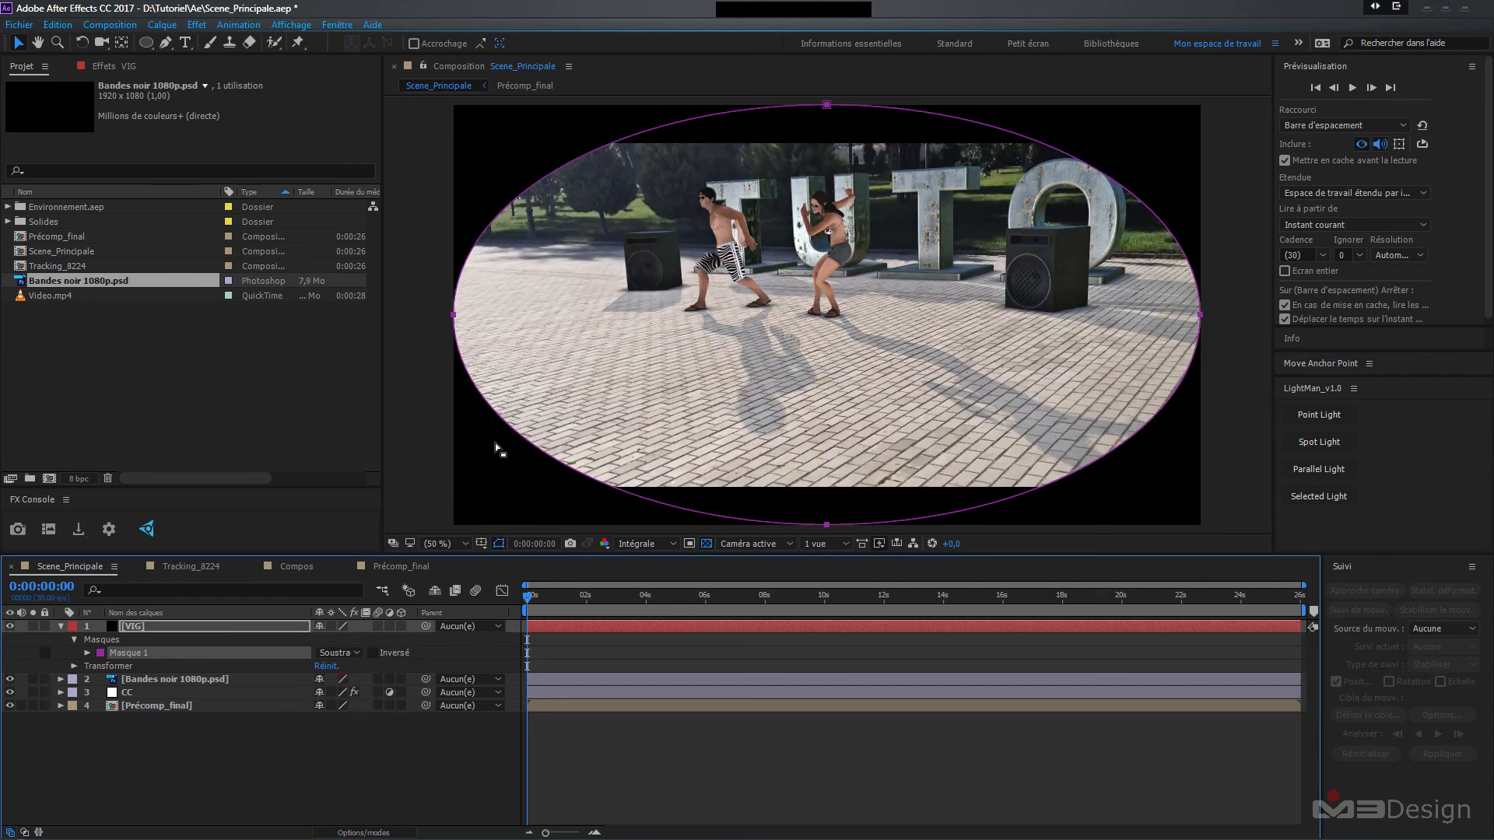
# - Set the feather of the VIG layer's mask to 300 pixels
pyautogui.click(88, 652)
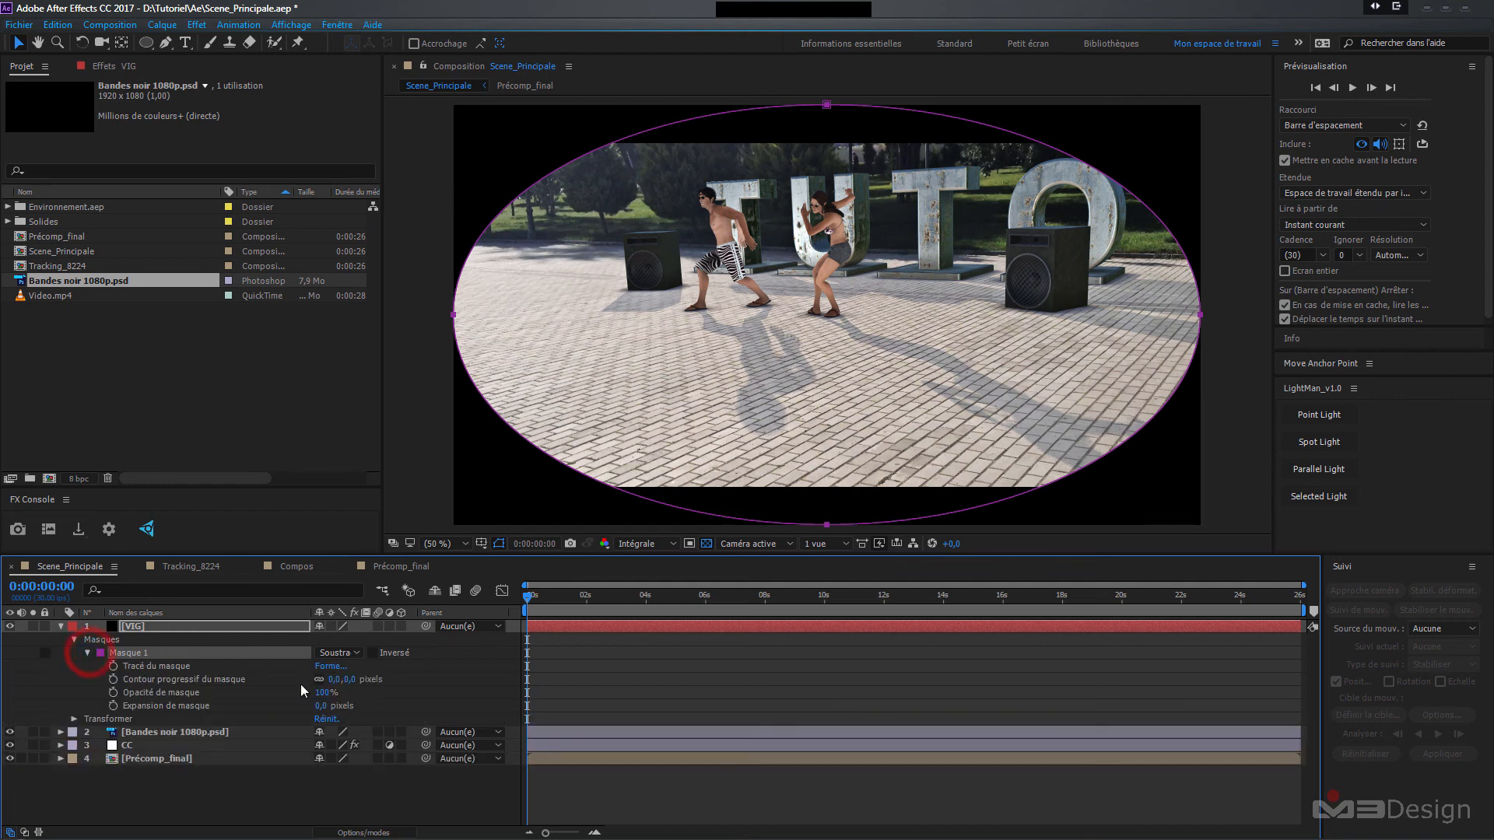
pyautogui.click(348, 680)
pyautogui.write('300')
pyautogui.click(310, 790)
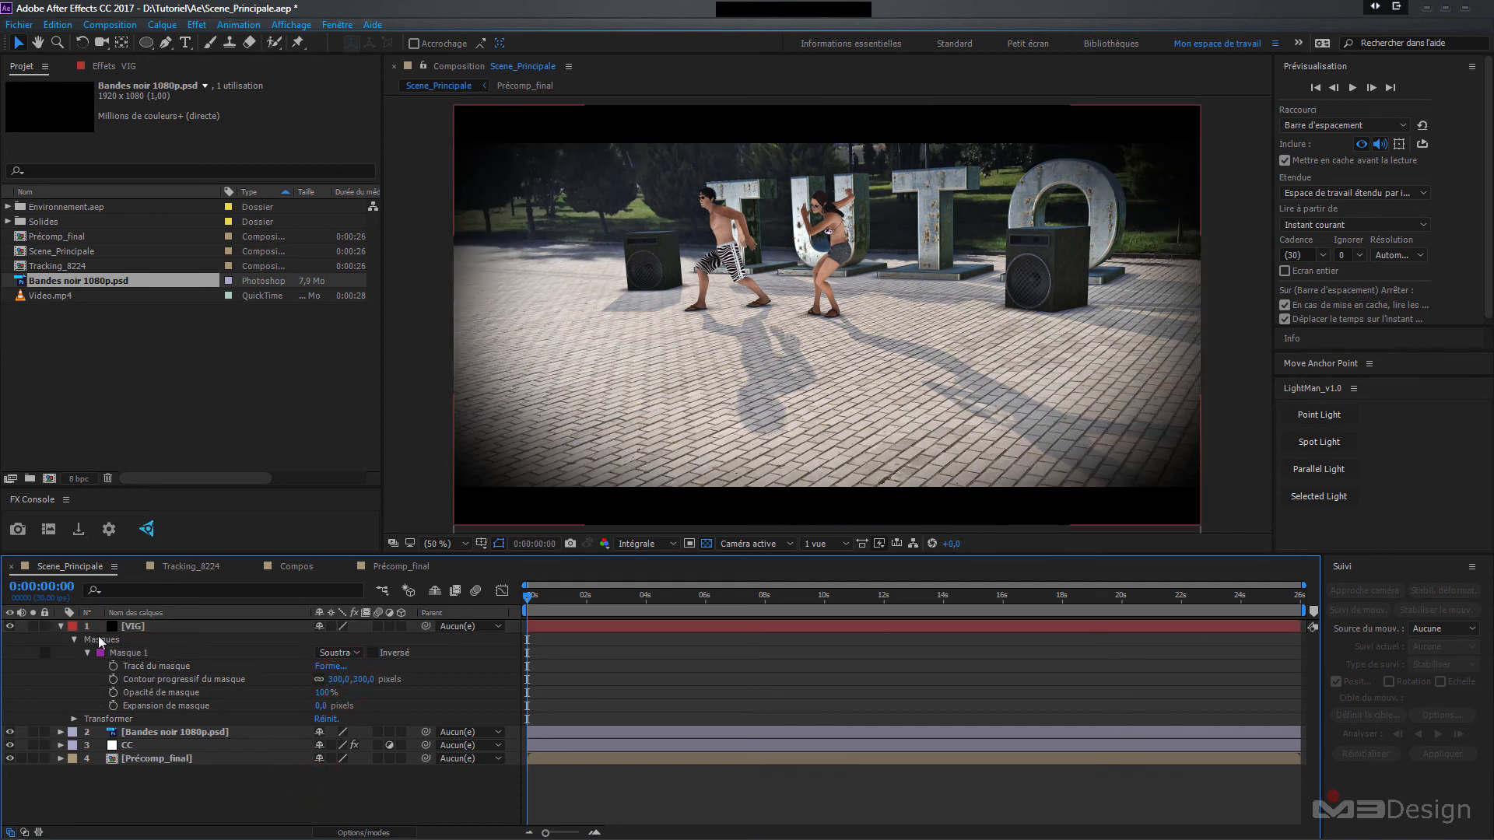
# - Hide the Bandes noir 1080p.psd layer and raise the VIG layer's opacity from 0% to about 30%
pyautogui.click(74, 719)
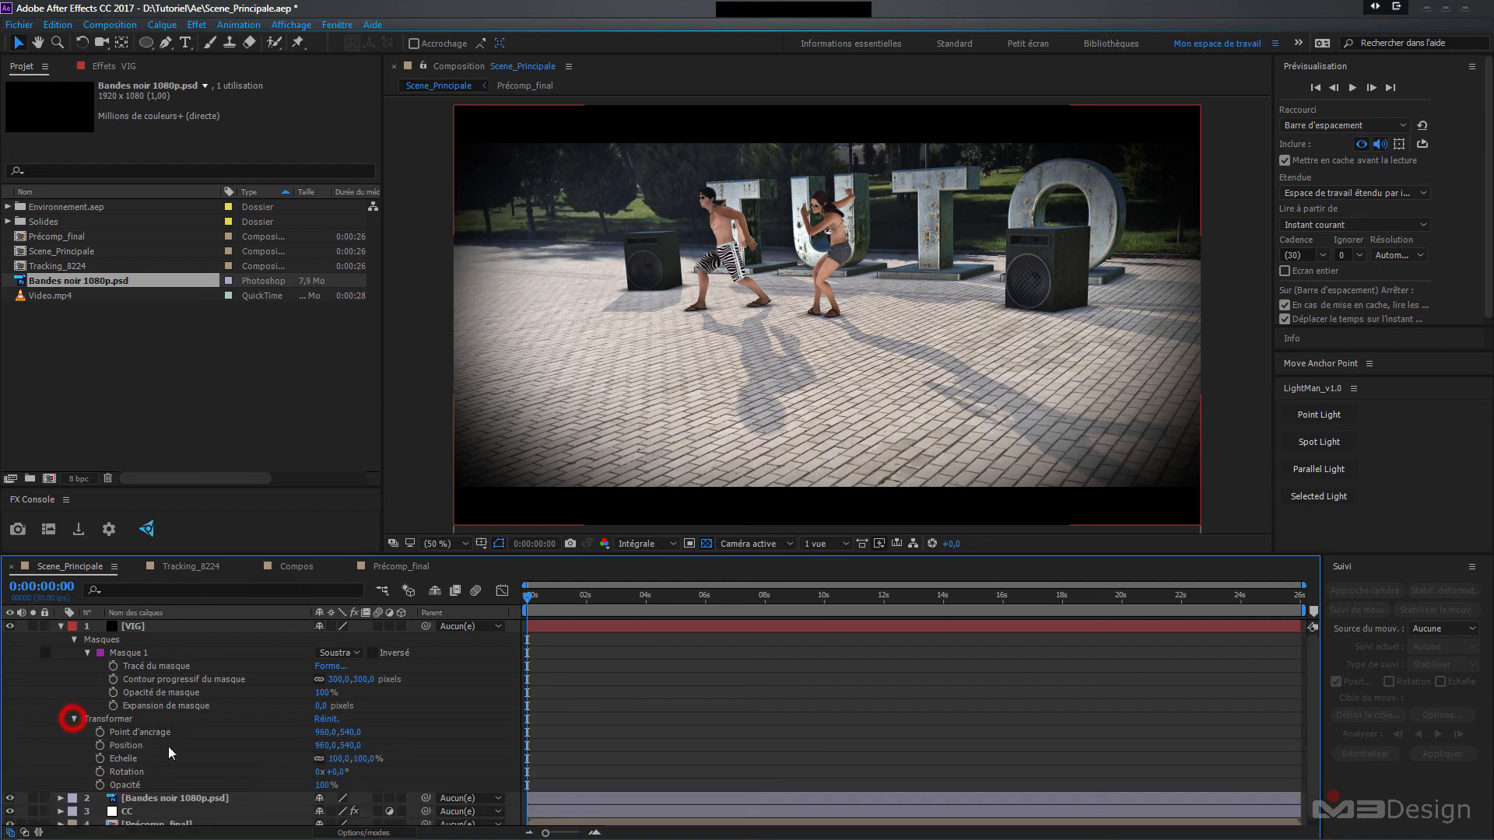
pyautogui.click(322, 785)
pyautogui.write('0')
pyautogui.press('Return')
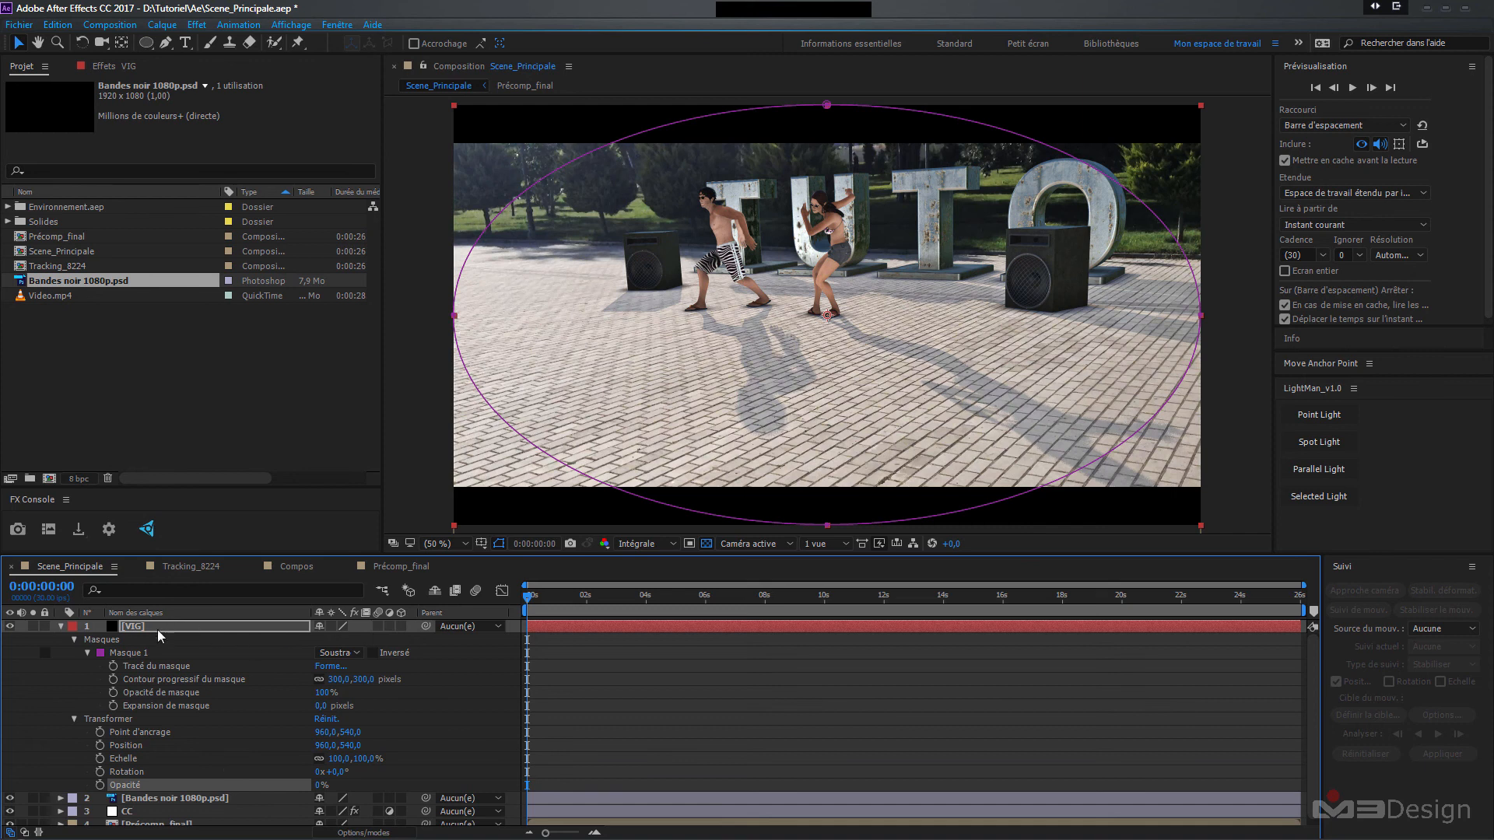
pyautogui.click(9, 798)
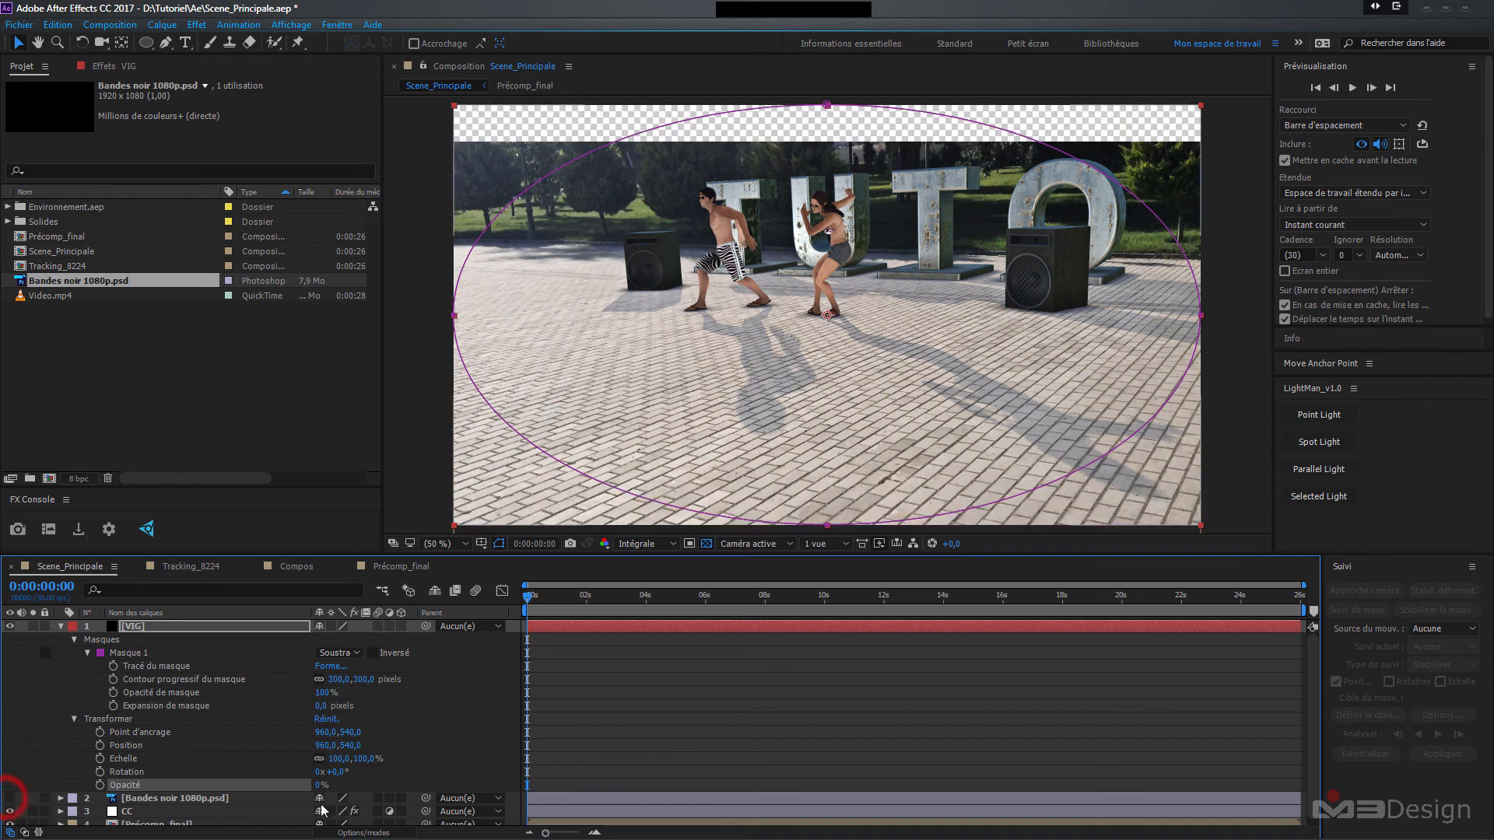
pyautogui.click(319, 785)
pyautogui.moveTo(319, 785); pyautogui.dragTo(343, 786)
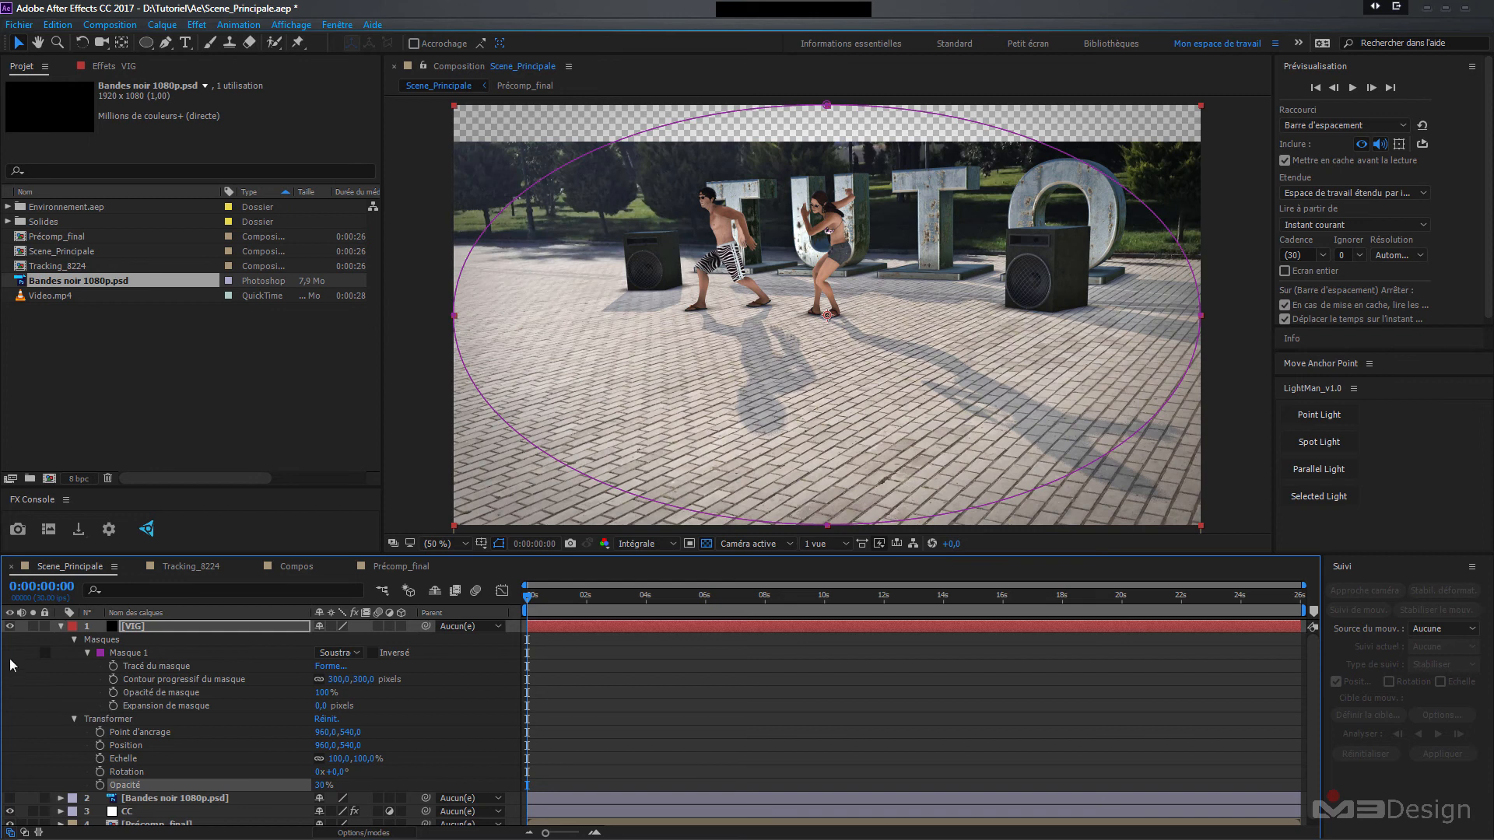
# - Toggle the VIG layer's visibility repeatedly to compare the image with and without the vignette
pyautogui.click(10, 626)
pyautogui.click(10, 626)
pyautogui.click(10, 626)
pyautogui.click(10, 626)
pyautogui.click(11, 626)
pyautogui.click(10, 626)
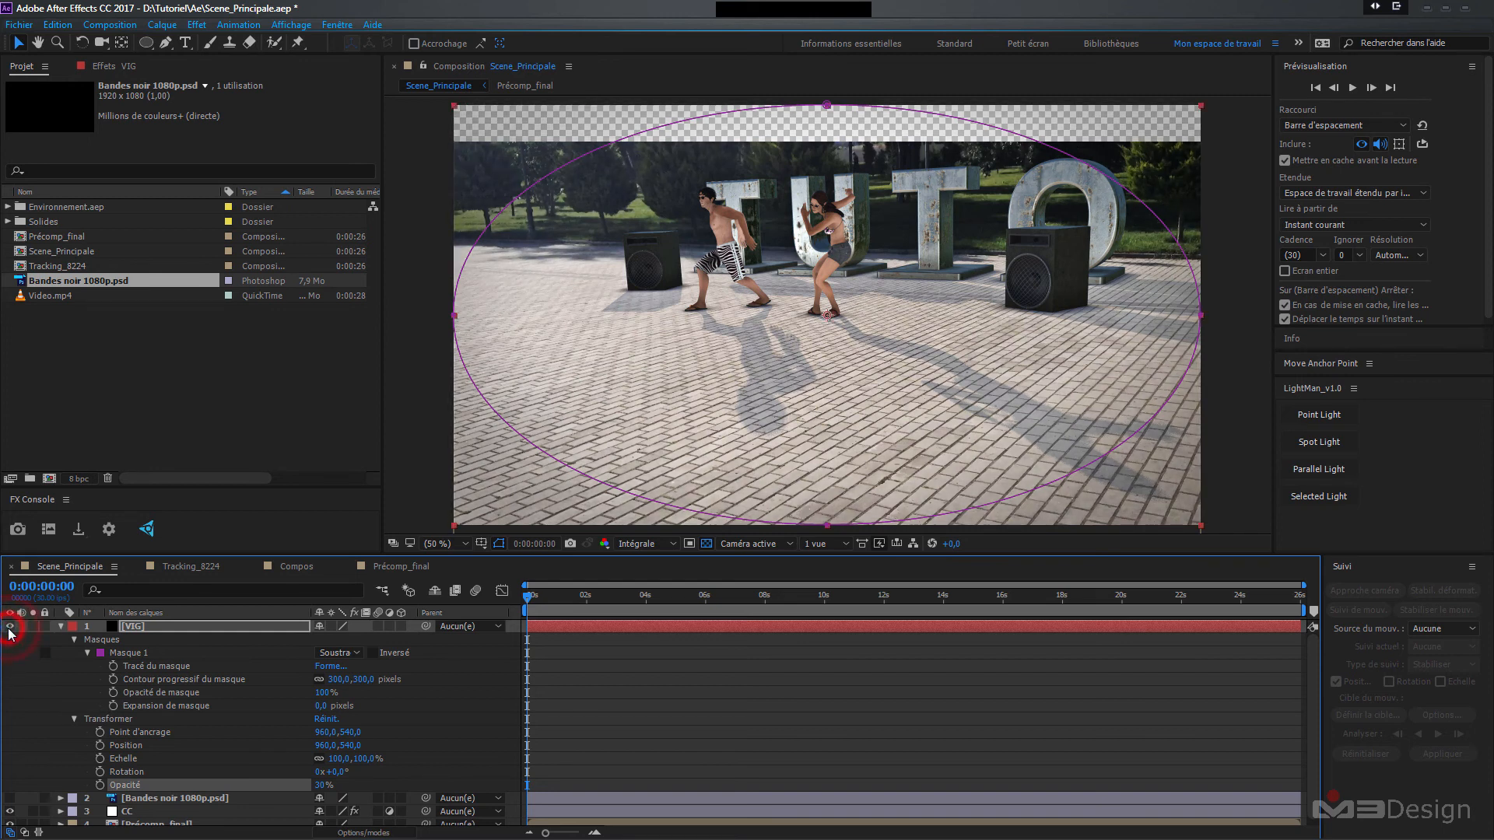
# - Move the VIG layer directly below the Bandes noir 1080p.psd layer and make the black bars visible again
pyautogui.click(60, 627)
pyautogui.moveTo(134, 629); pyautogui.dragTo(136, 646)
pyautogui.click(153, 729)
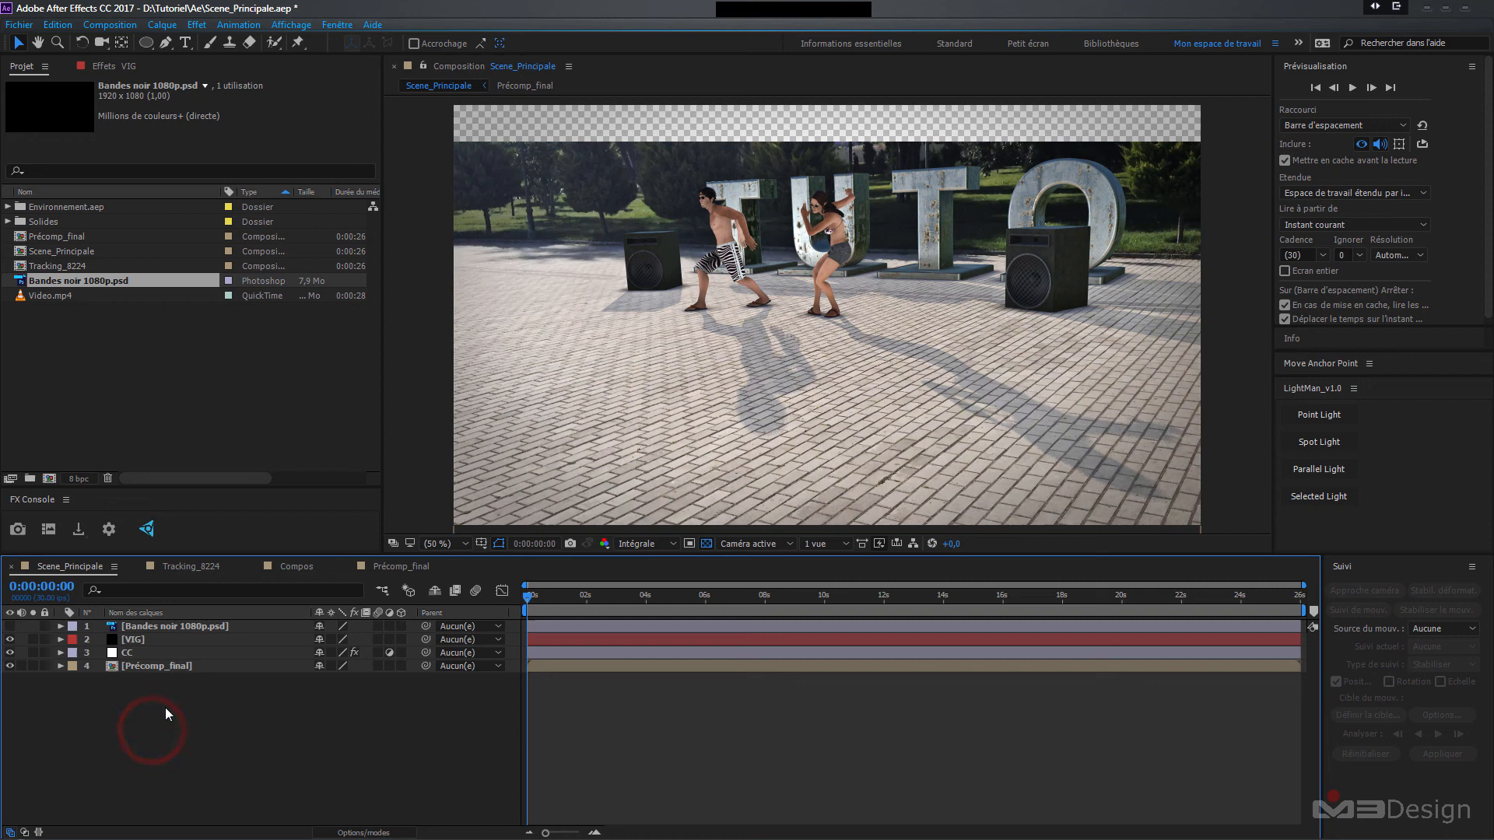
pyautogui.click(9, 626)
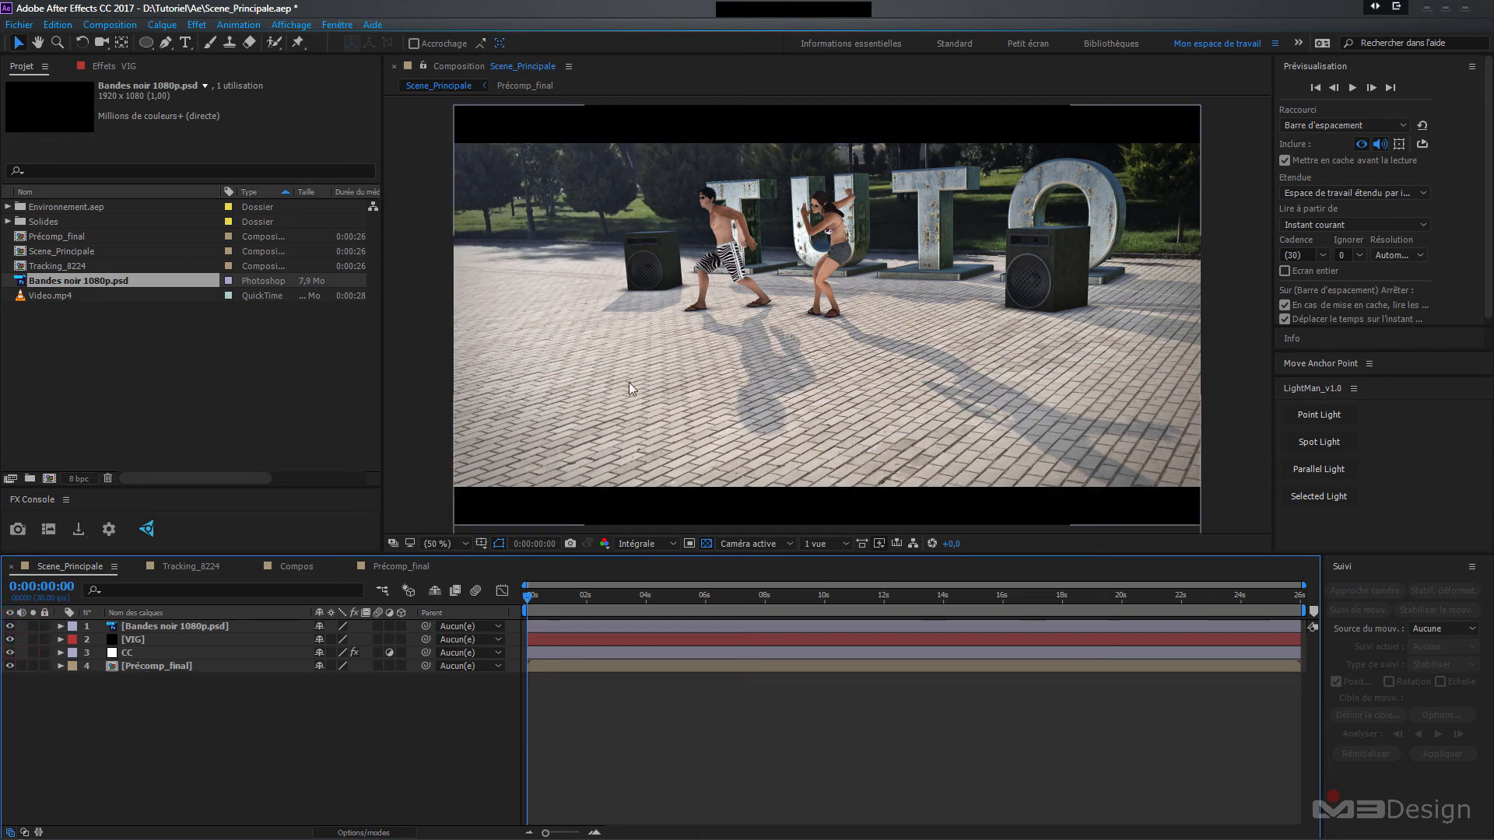
pyautogui.click(152, 726)
# - Show the CC layer's effect settings and collapse the Looks effect
pyautogui.click(125, 653)
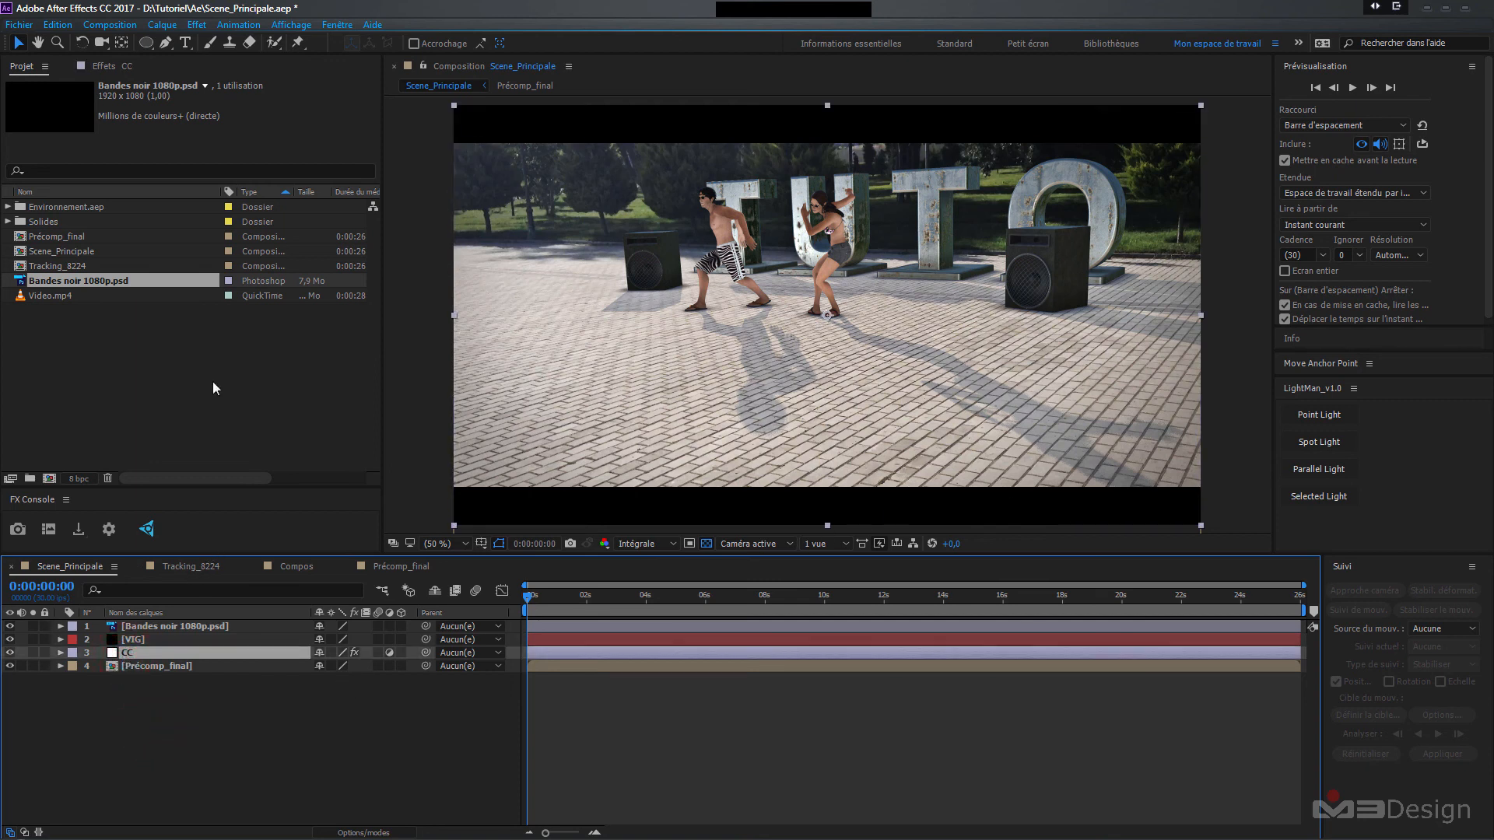
pyautogui.click(101, 67)
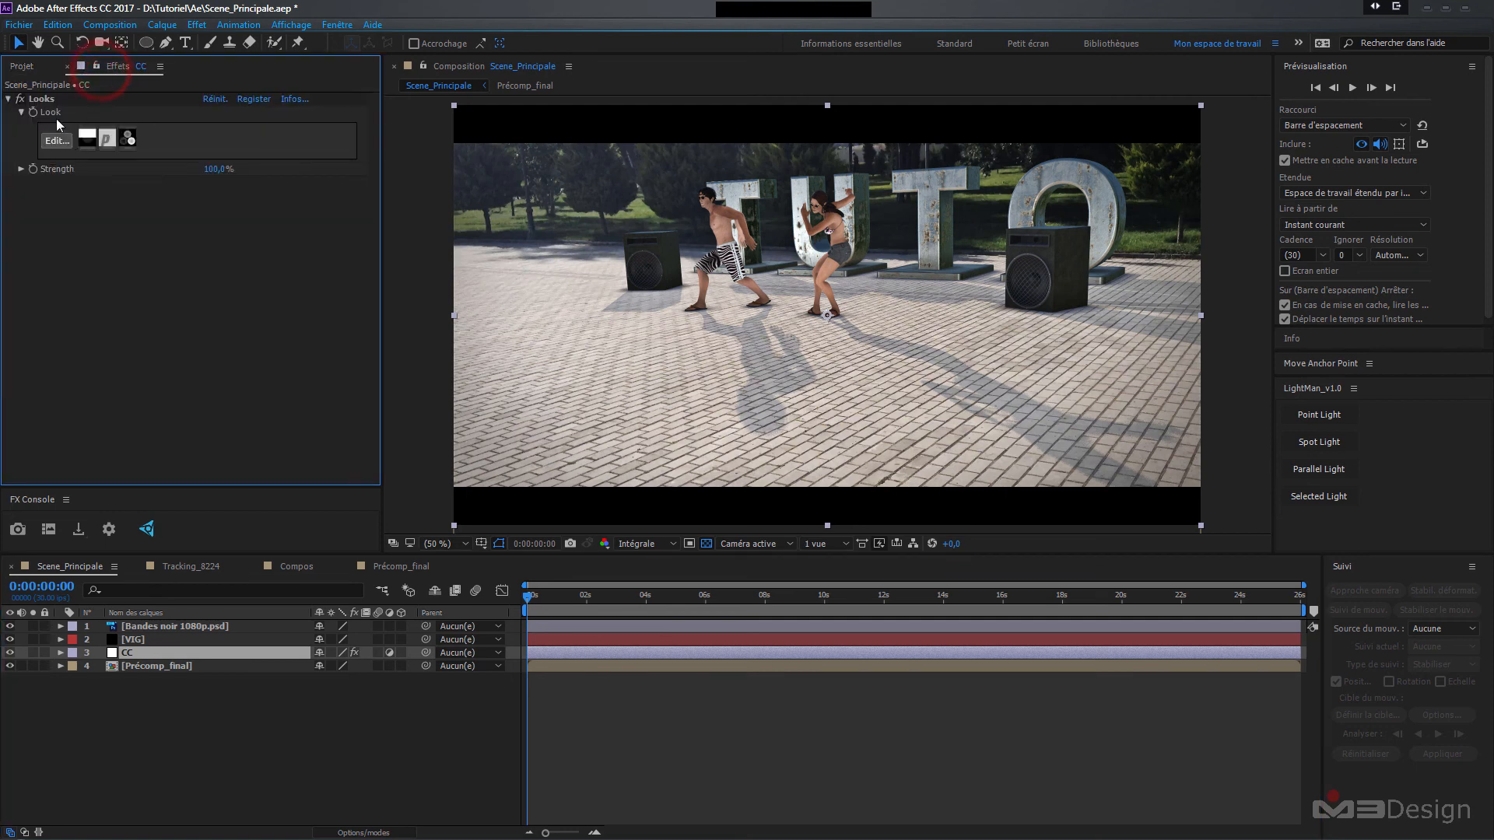
pyautogui.click(8, 98)
pyautogui.click(112, 739)
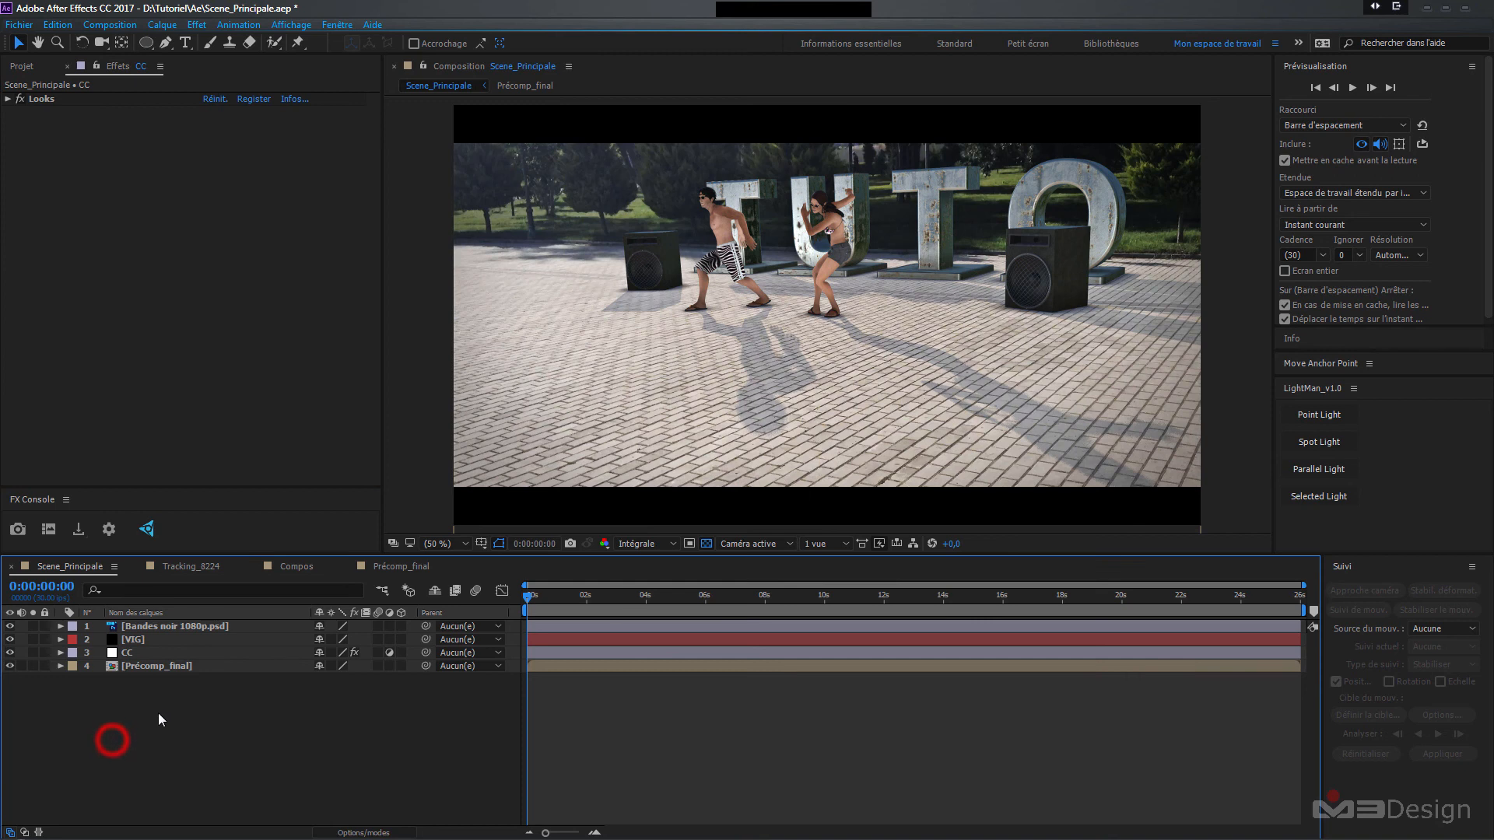
# - Create a new adjustment layer in Scene_Principale and name it Grain
pyautogui.rightClick(83, 740)
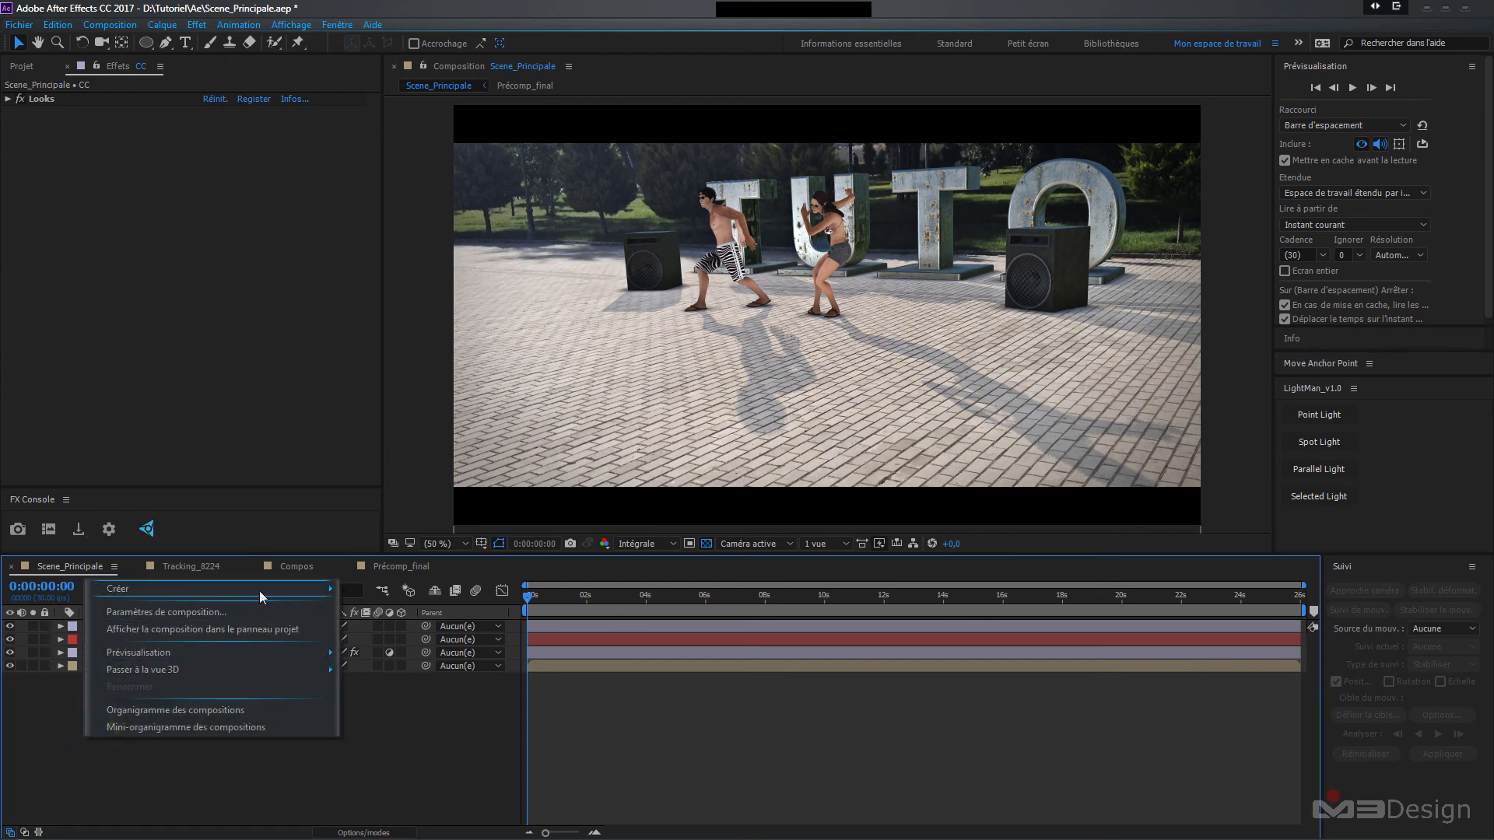
pyautogui.moveTo(259, 591)
pyautogui.click(395, 716)
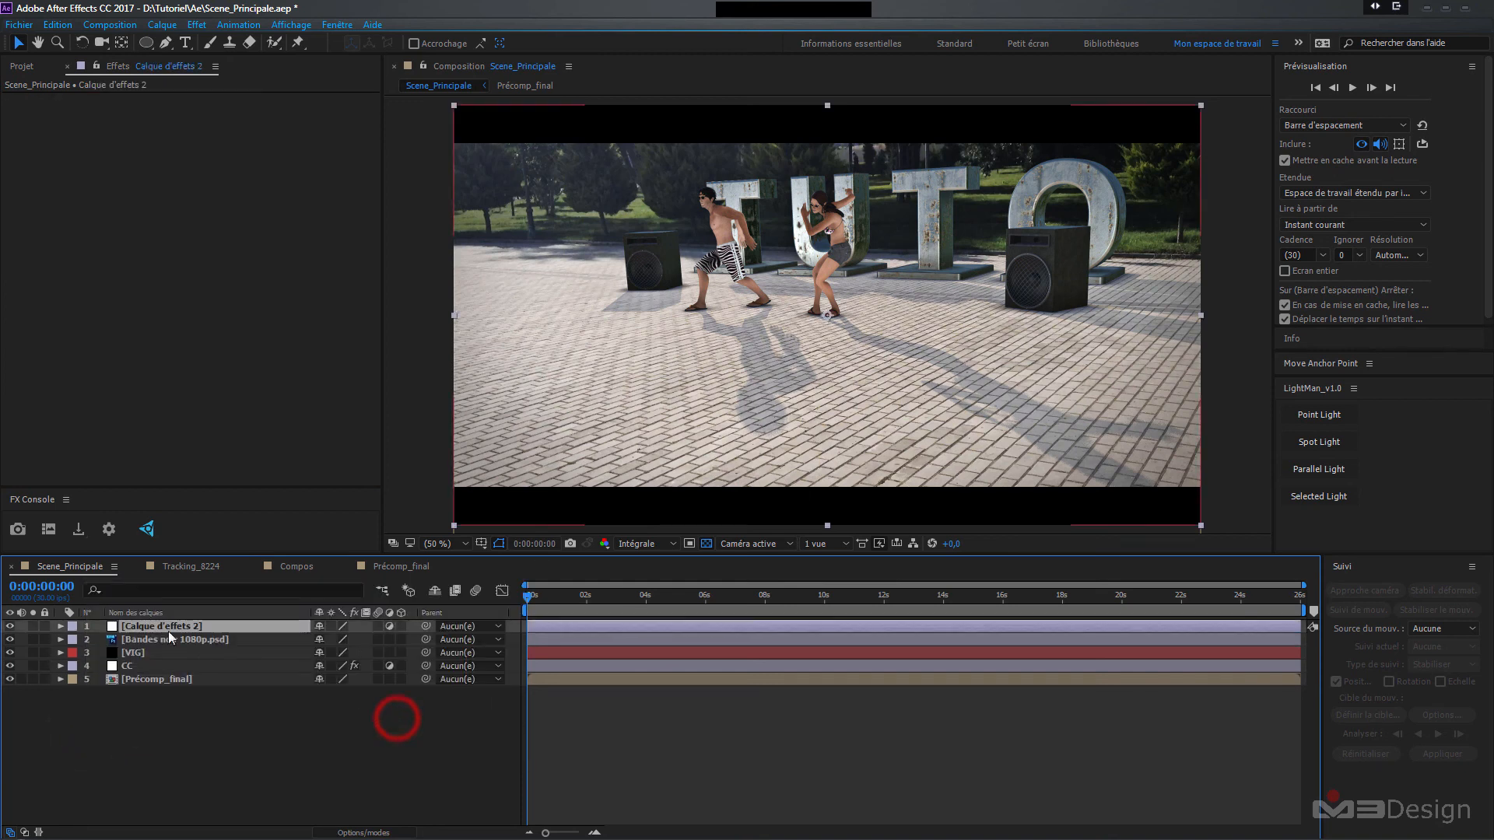
pyautogui.press('Return')
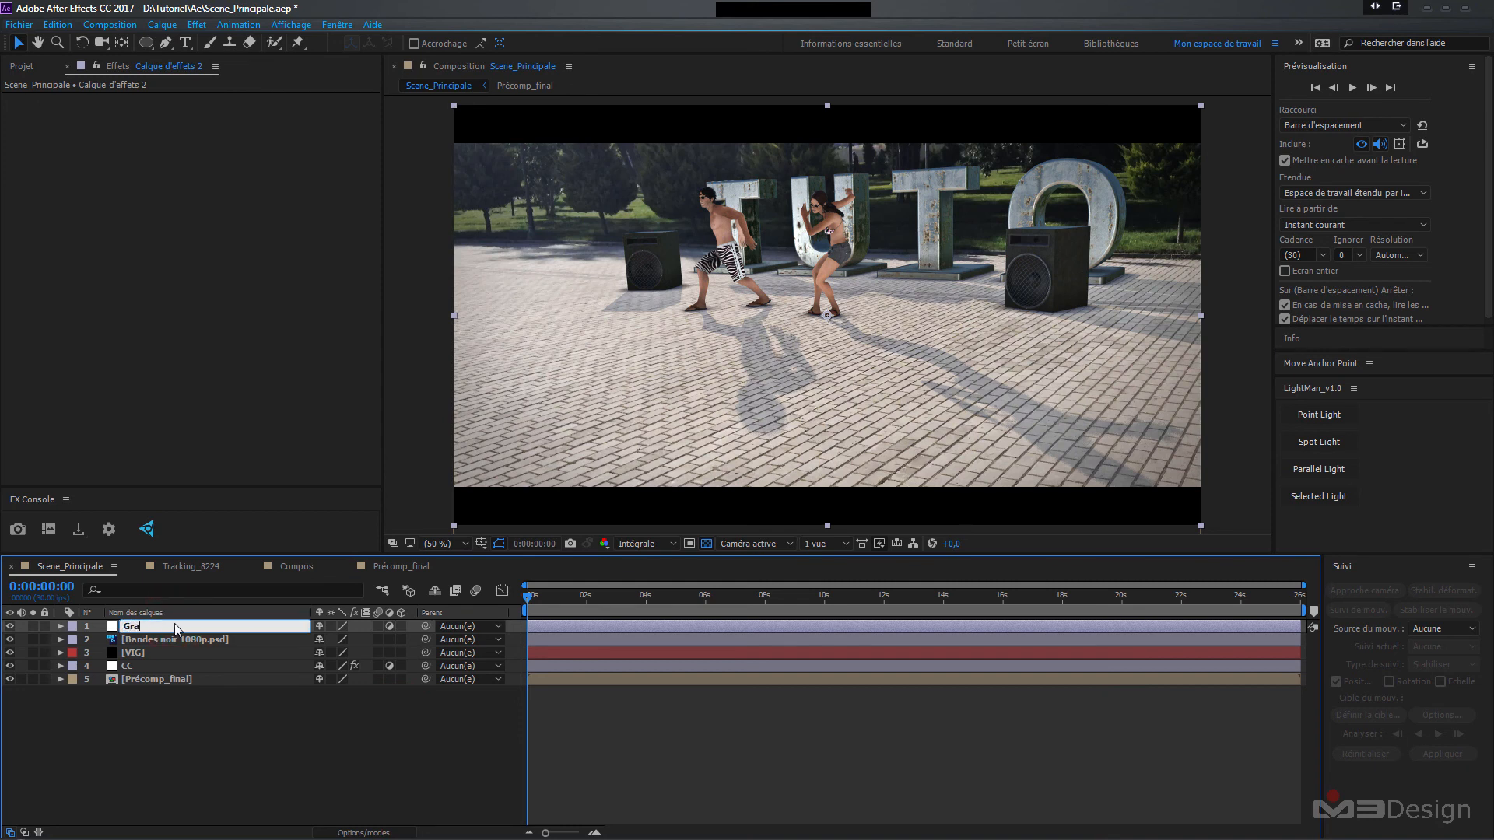
pyautogui.write('Grain')
pyautogui.click(143, 779)
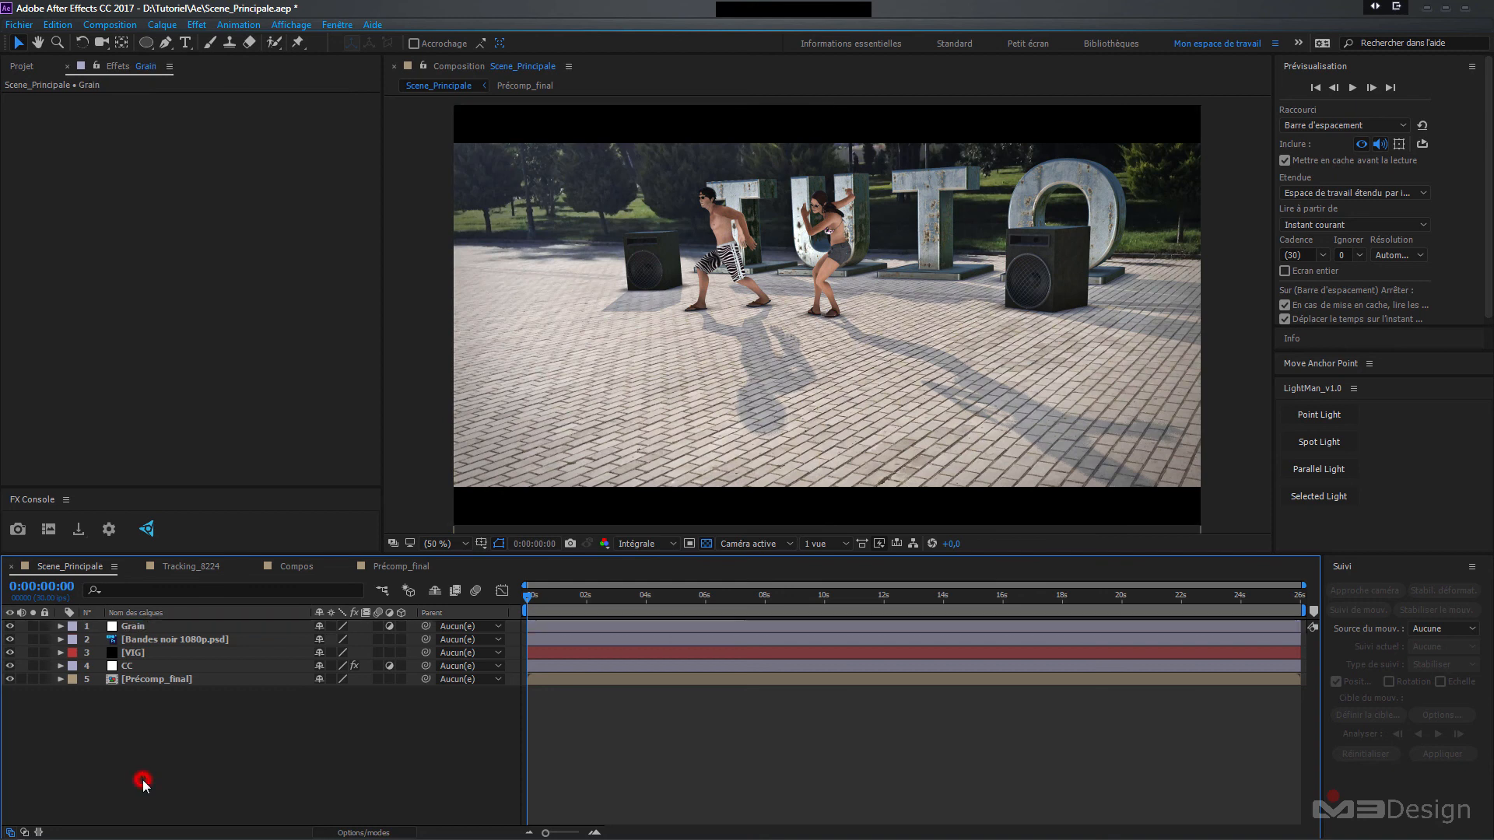
# - Move the Grain layer between the VIG and CC layers
pyautogui.click(134, 627)
pyautogui.moveTo(133, 627); pyautogui.dragTo(134, 657)
pyautogui.click(115, 722)
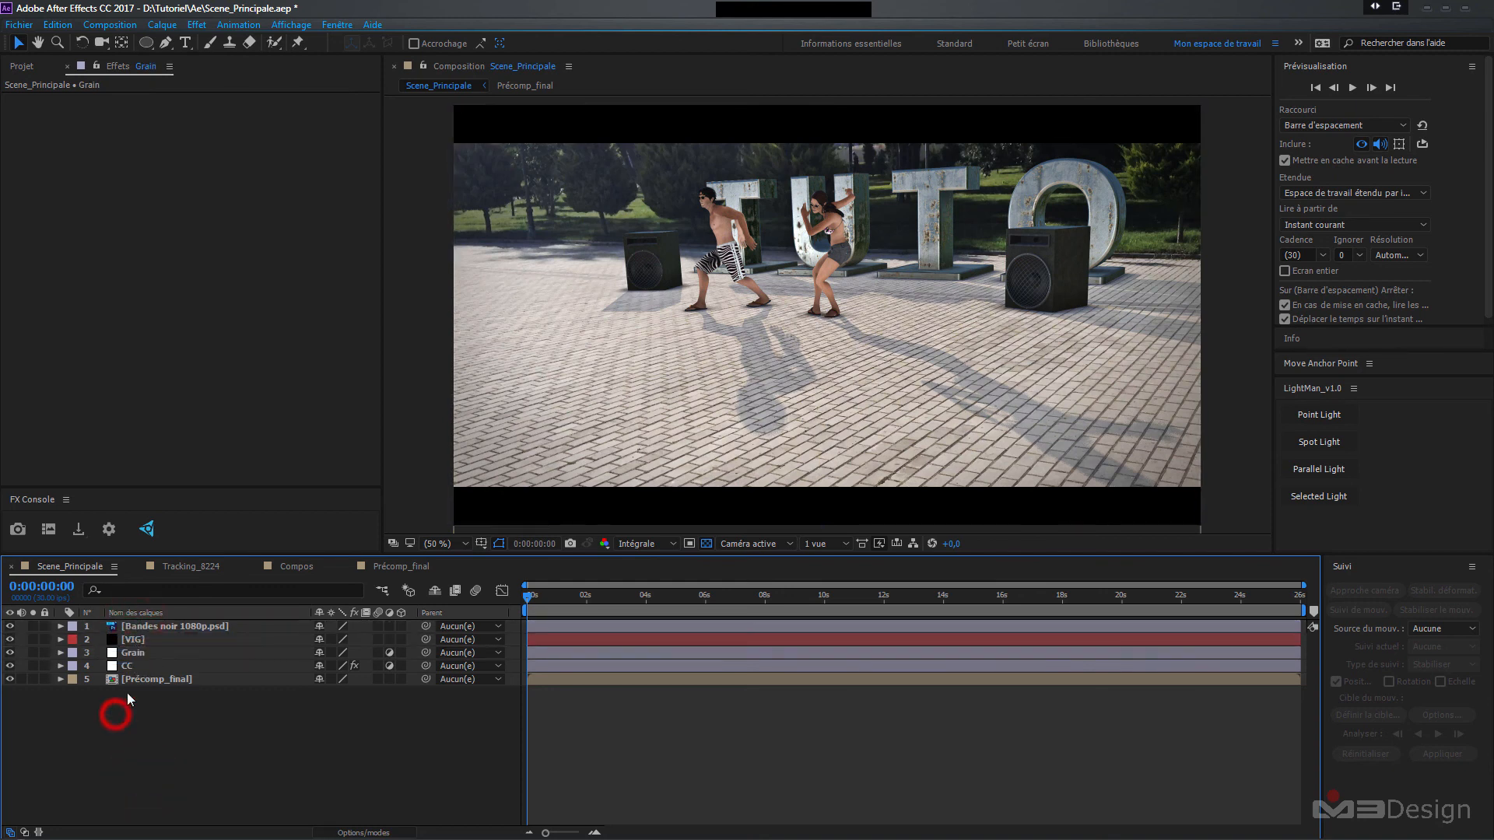
# - Apply the Ajout de grain effect from the Bruit et grain category to the Grain layer
pyautogui.click(132, 658)
pyautogui.rightClick(131, 660)
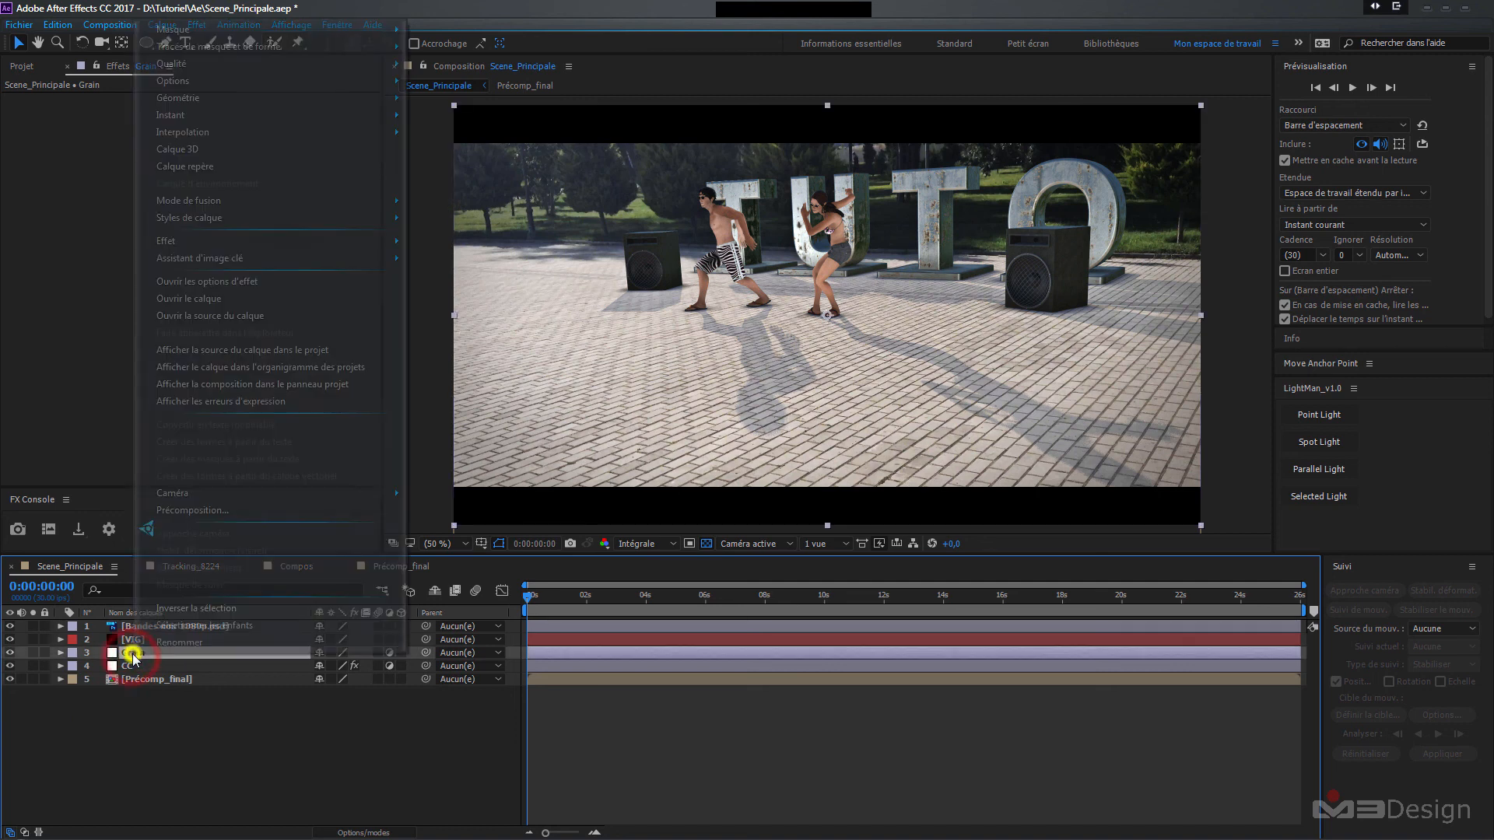
pyautogui.moveTo(247, 241)
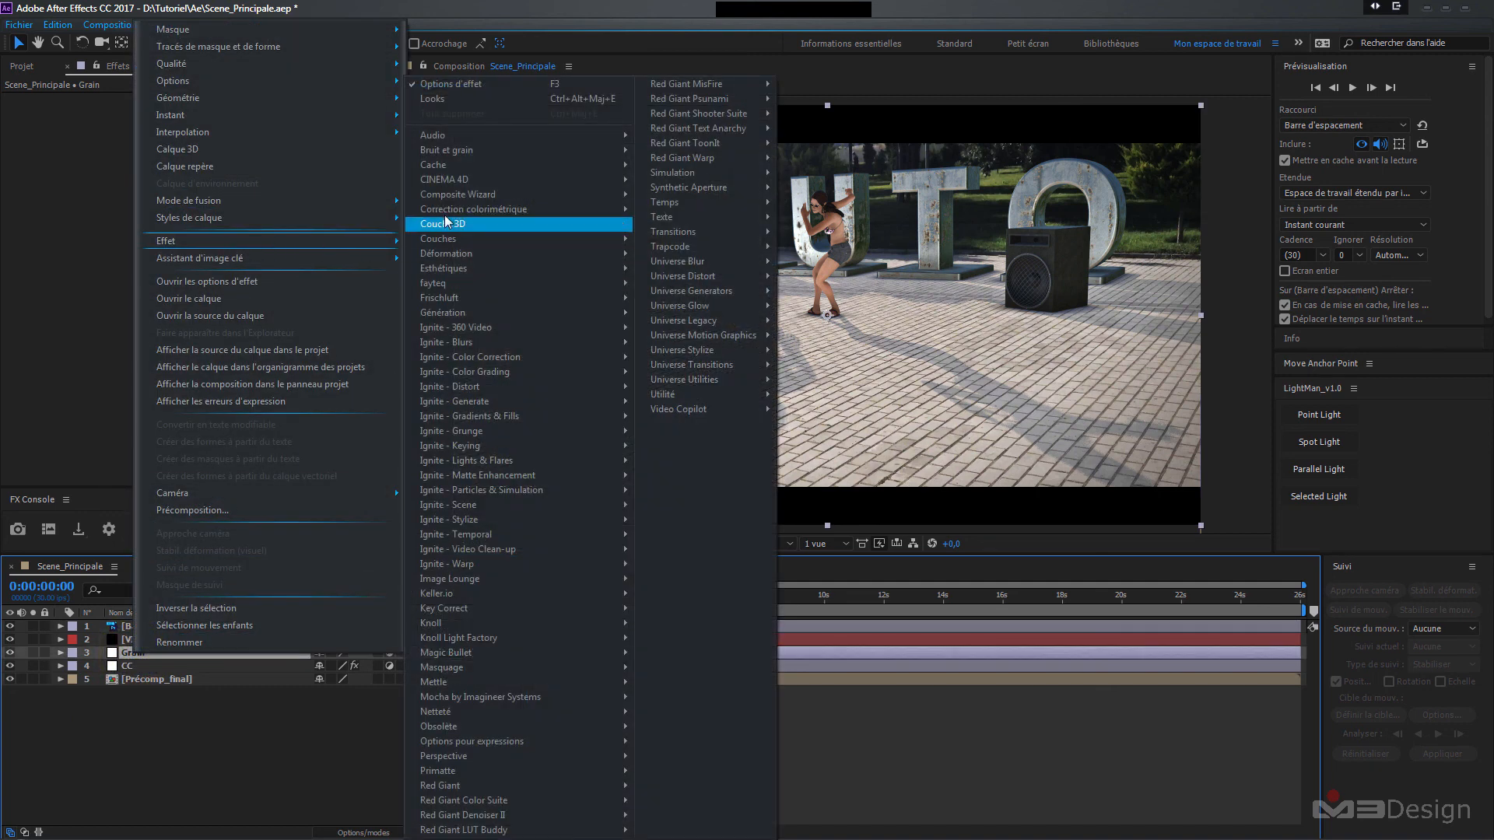
pyautogui.moveTo(481, 149)
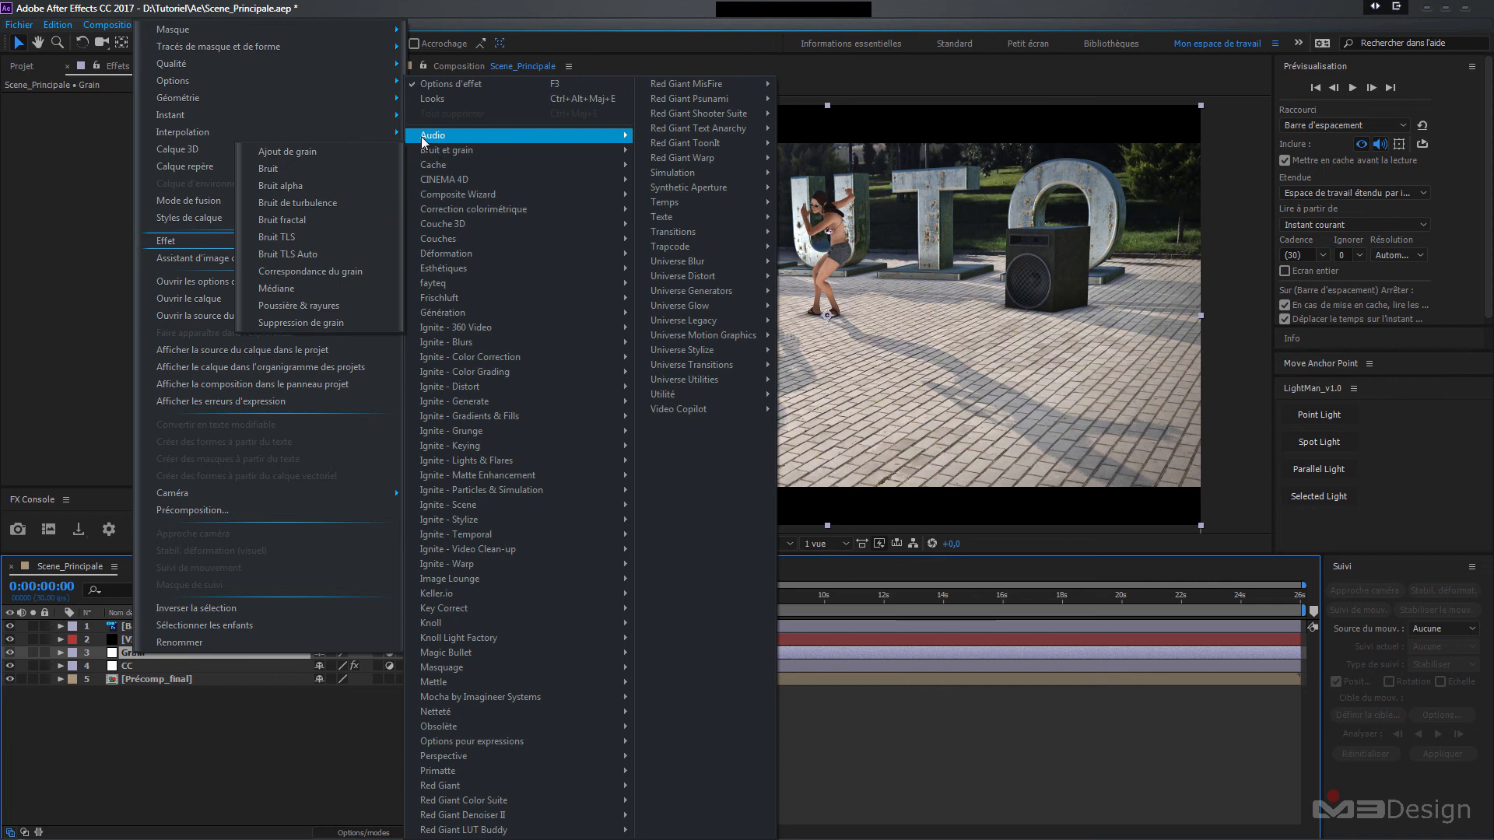
pyautogui.click(353, 153)
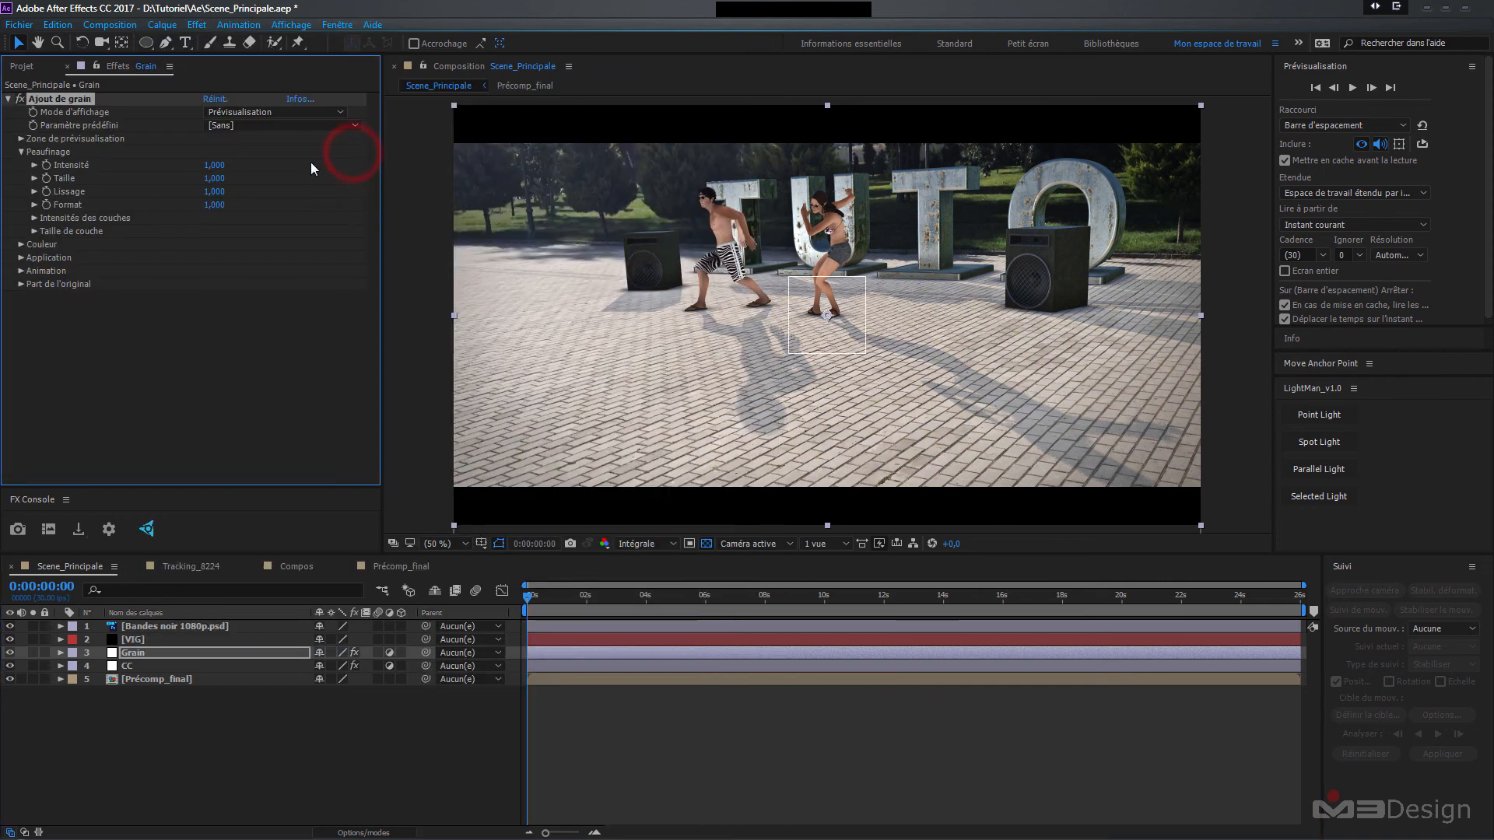
# - Set the grain effect's display mode to Résultat final and its preset to Kodak Vision 500T (5279)
pyautogui.click(302, 110)
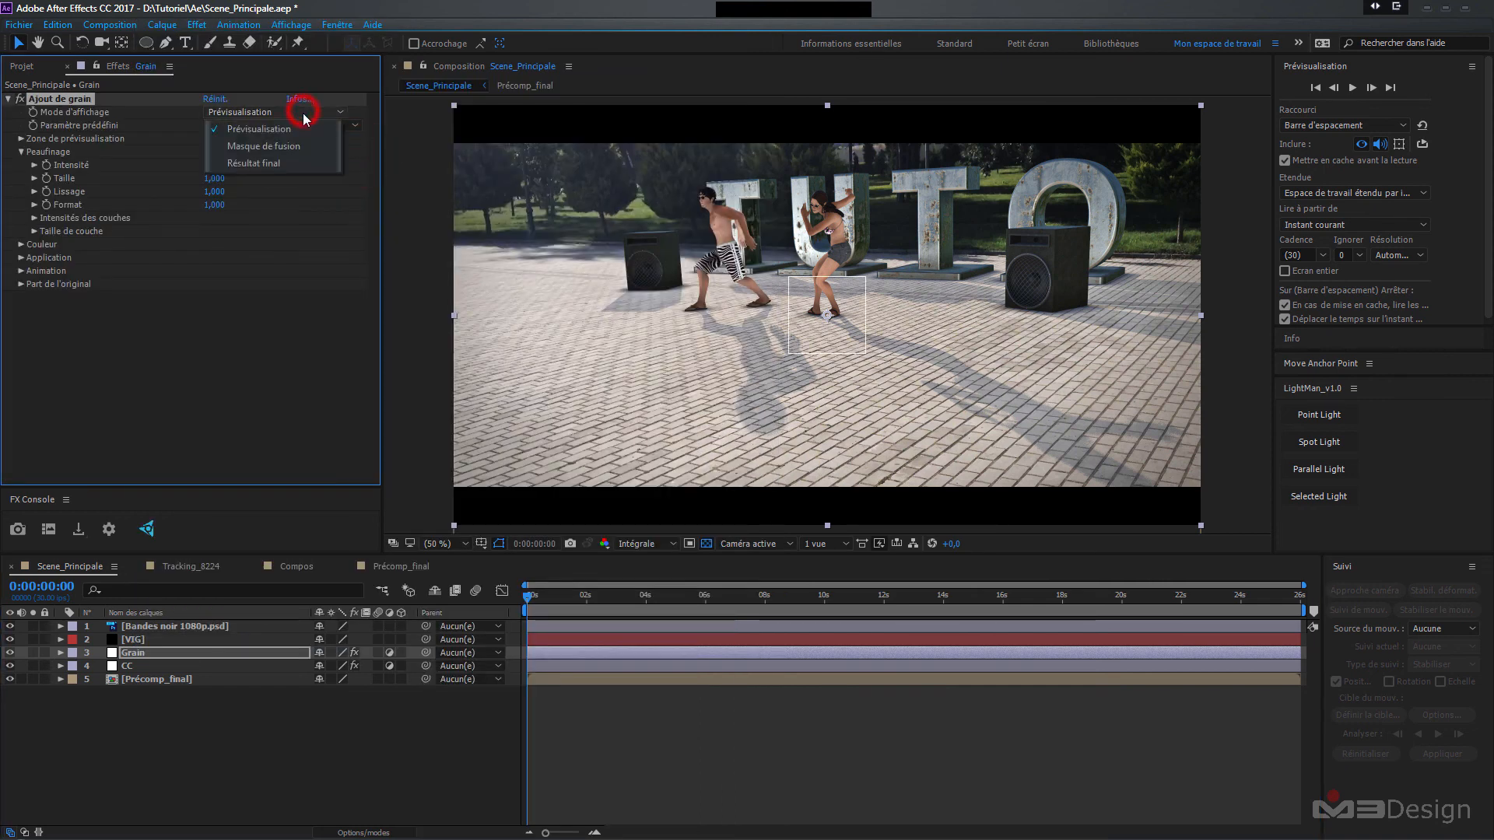
pyautogui.click(282, 158)
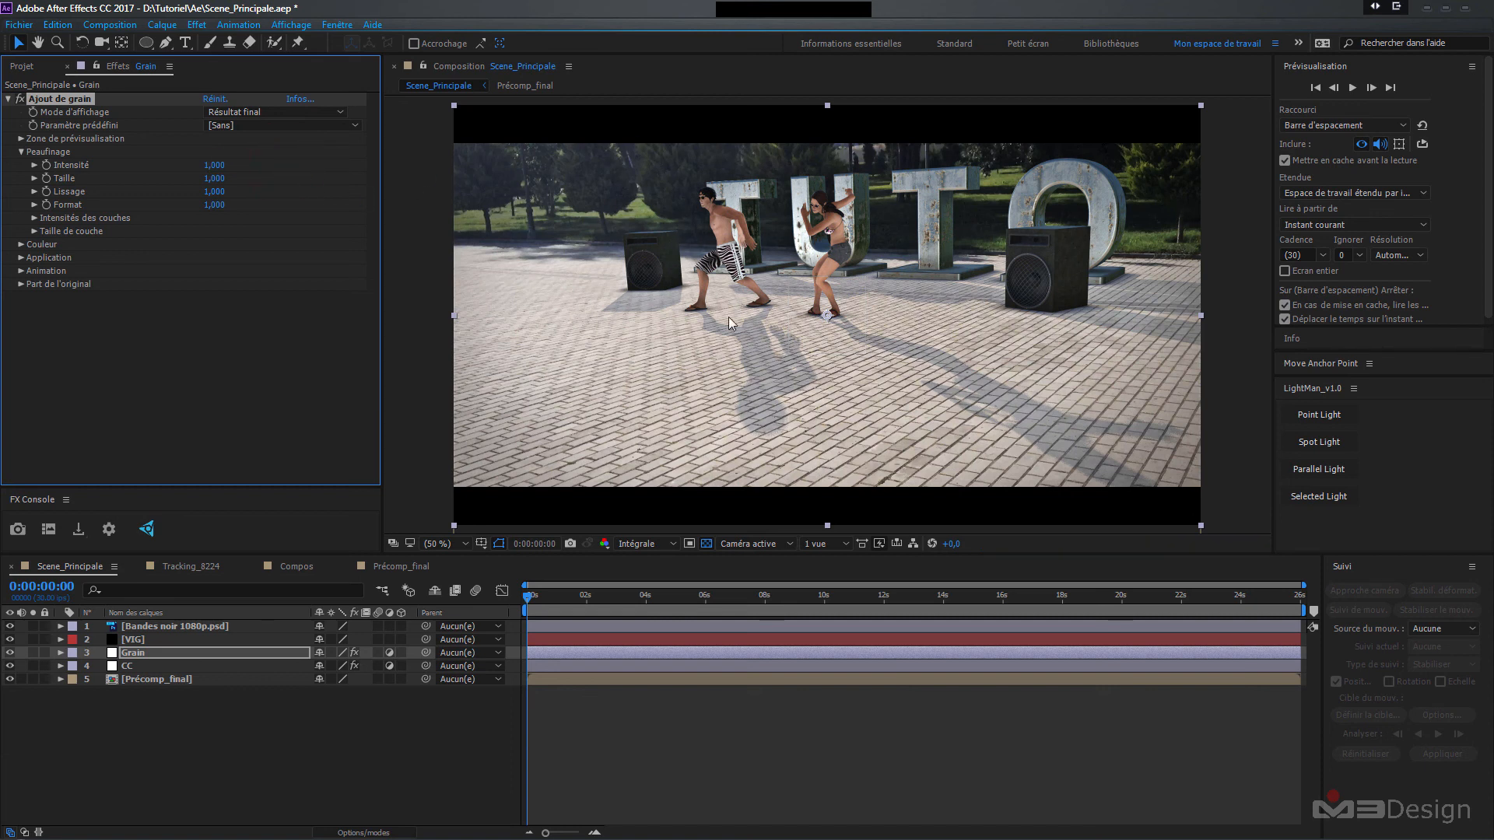
pyautogui.click(331, 127)
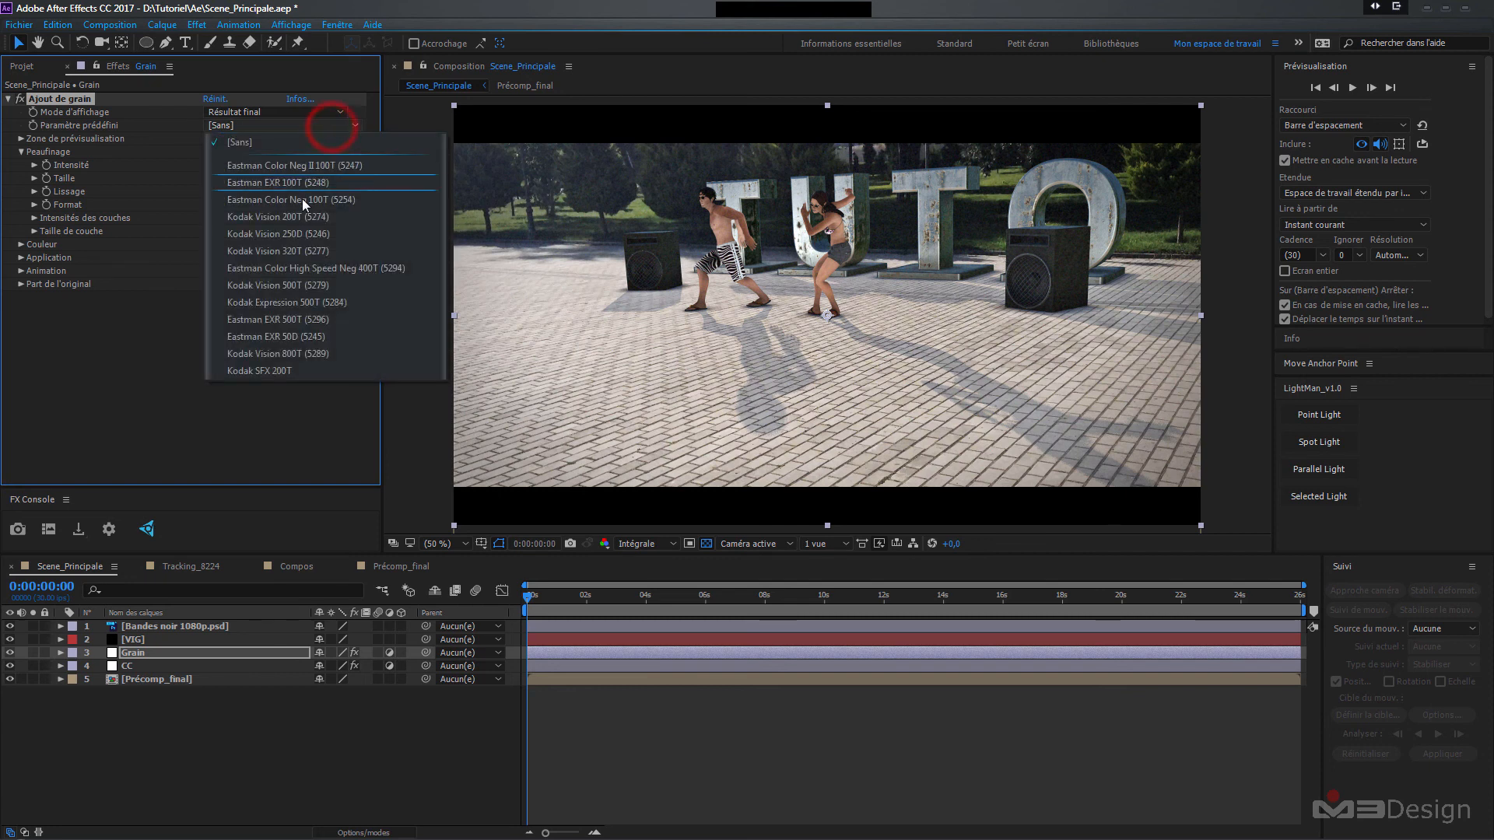
pyautogui.click(266, 286)
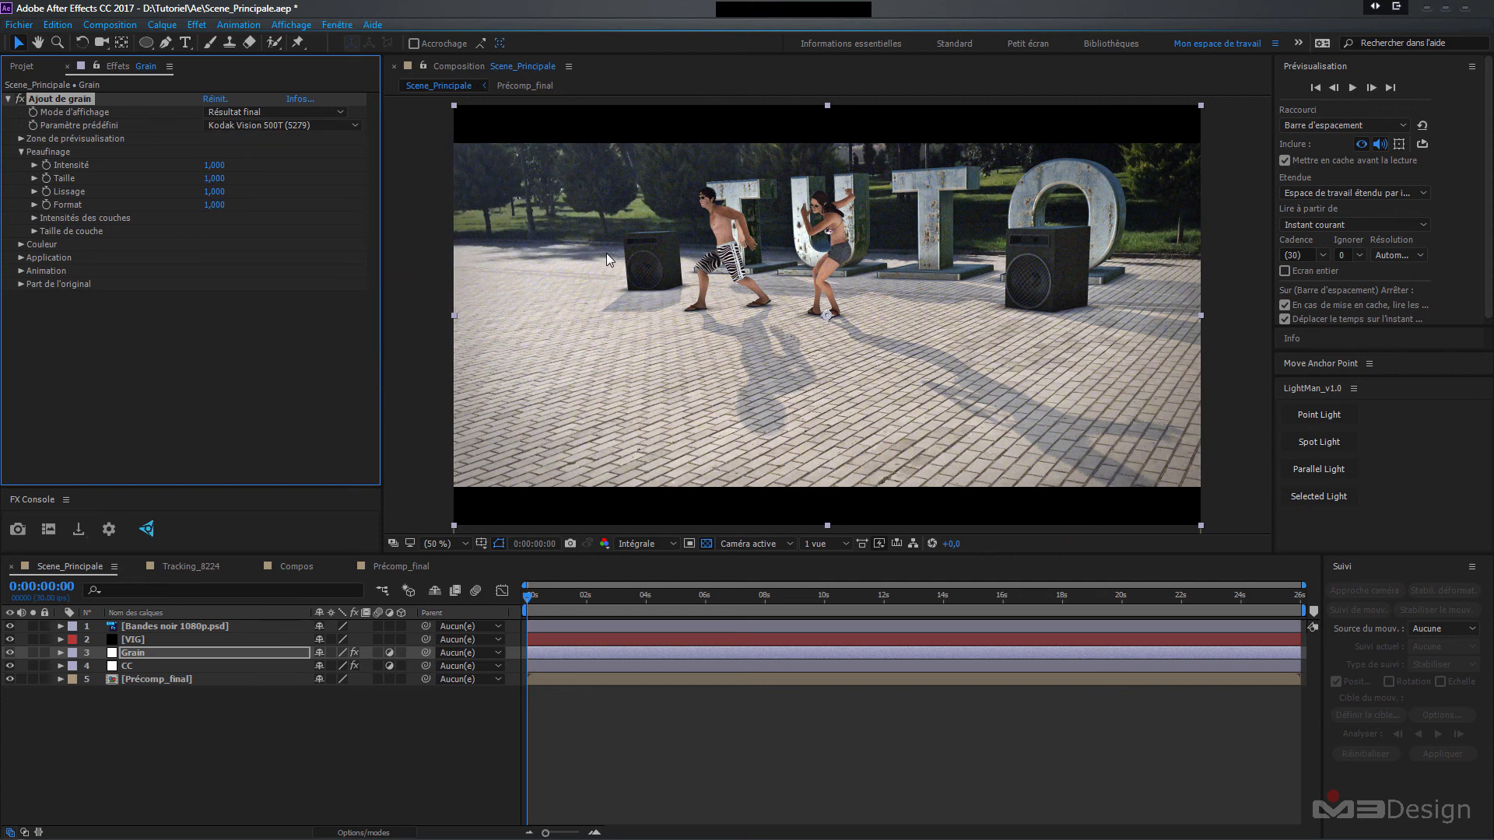
# - Set the grain effect's Taille to 0.69 and its Intensité to 0.5
pyautogui.click(219, 166)
pyautogui.press('Return')
pyautogui.click(215, 179)
pyautogui.write('0.69')
pyautogui.press('Return')
pyautogui.click(214, 165)
pyautogui.write('0')
pyautogui.press('Return')
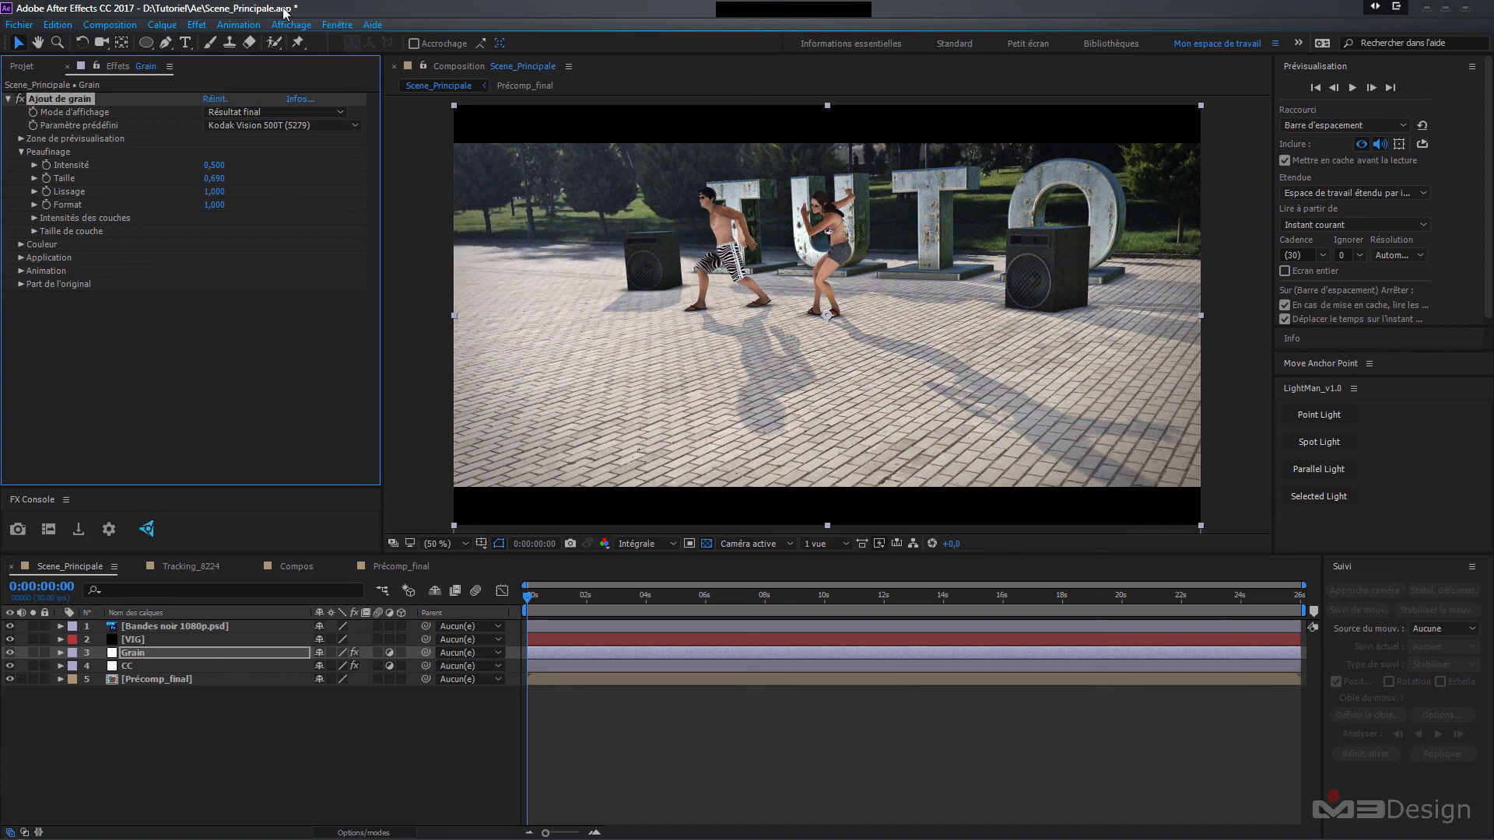
# - Reduce the grain effect's Taille to 0.6
pyautogui.click(214, 178)
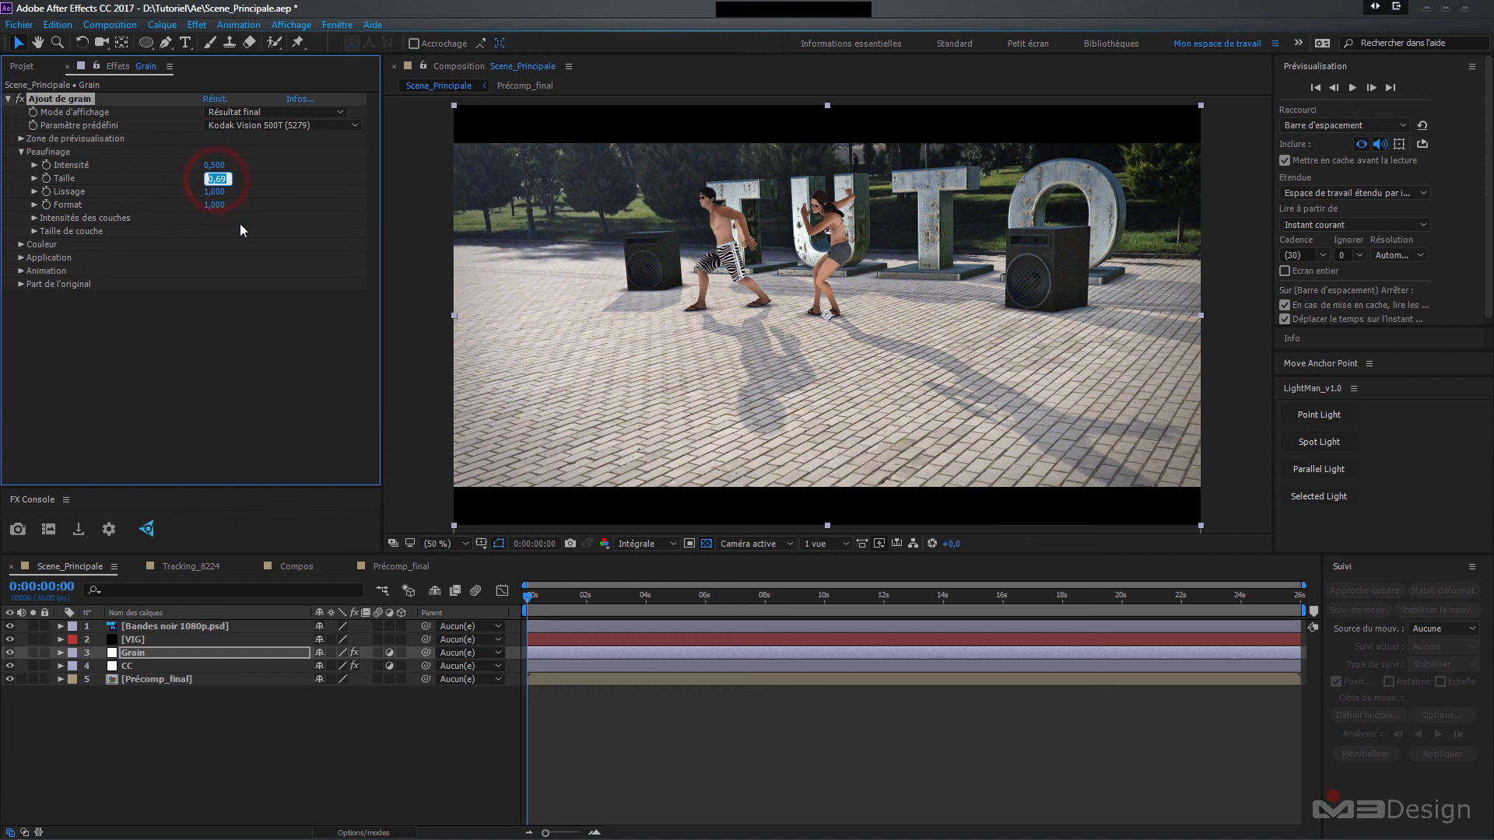
pyautogui.write('0.6')
pyautogui.press('Return')
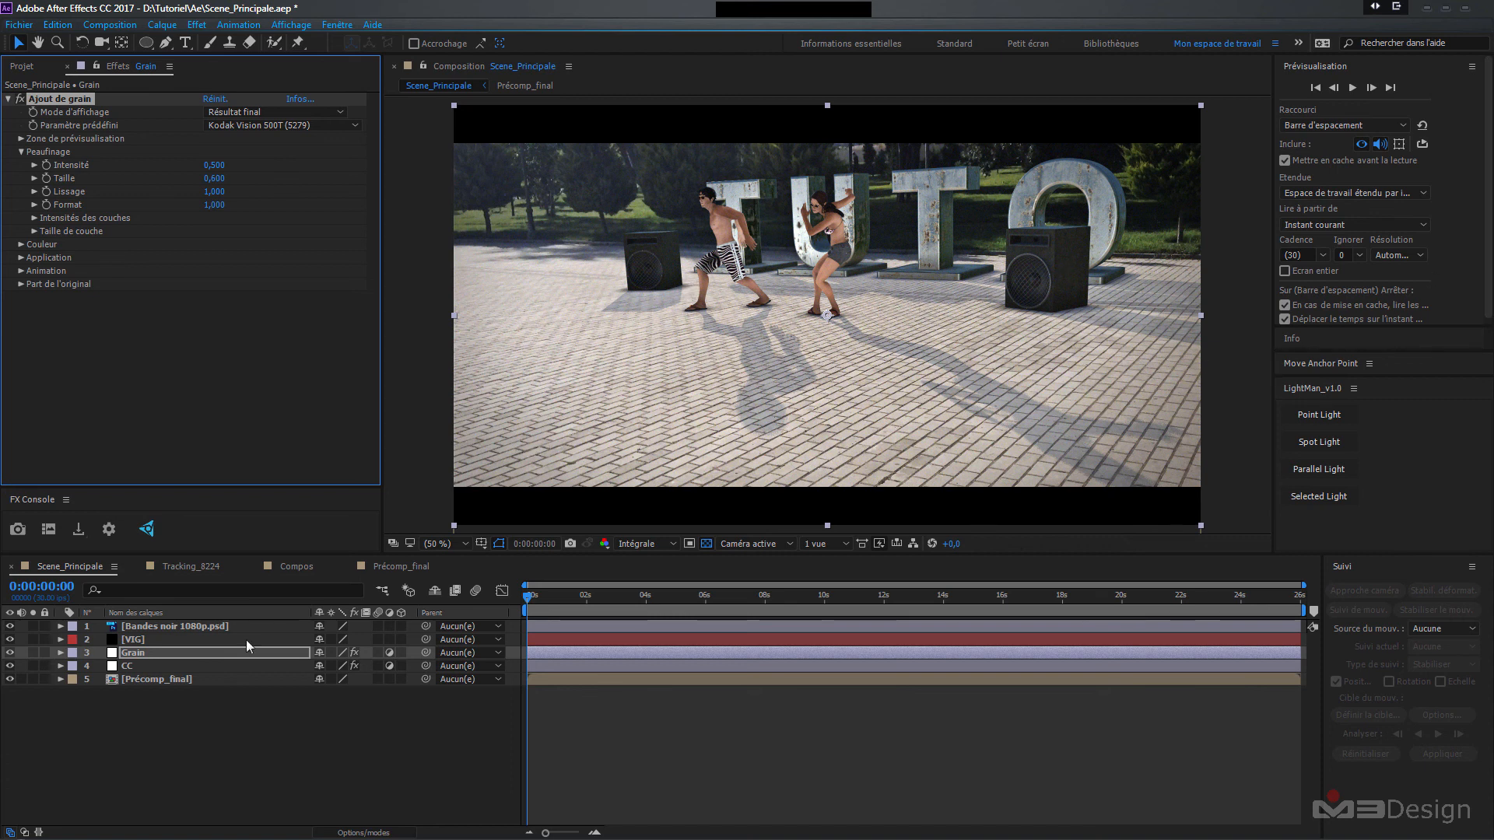
# - Deselect the Grain layer and save the project
pyautogui.click(109, 717)
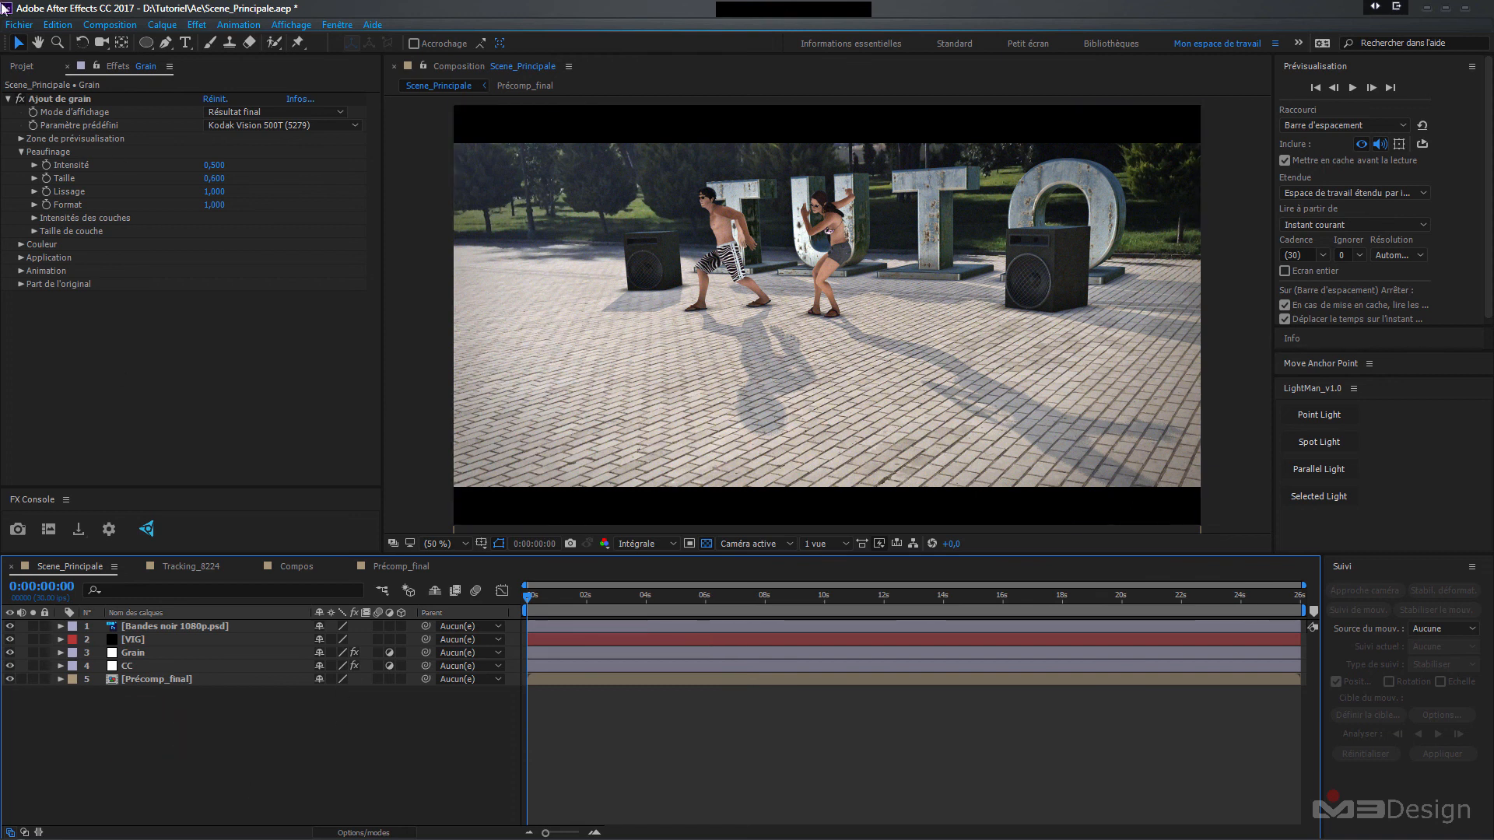
pyautogui.click(23, 28)
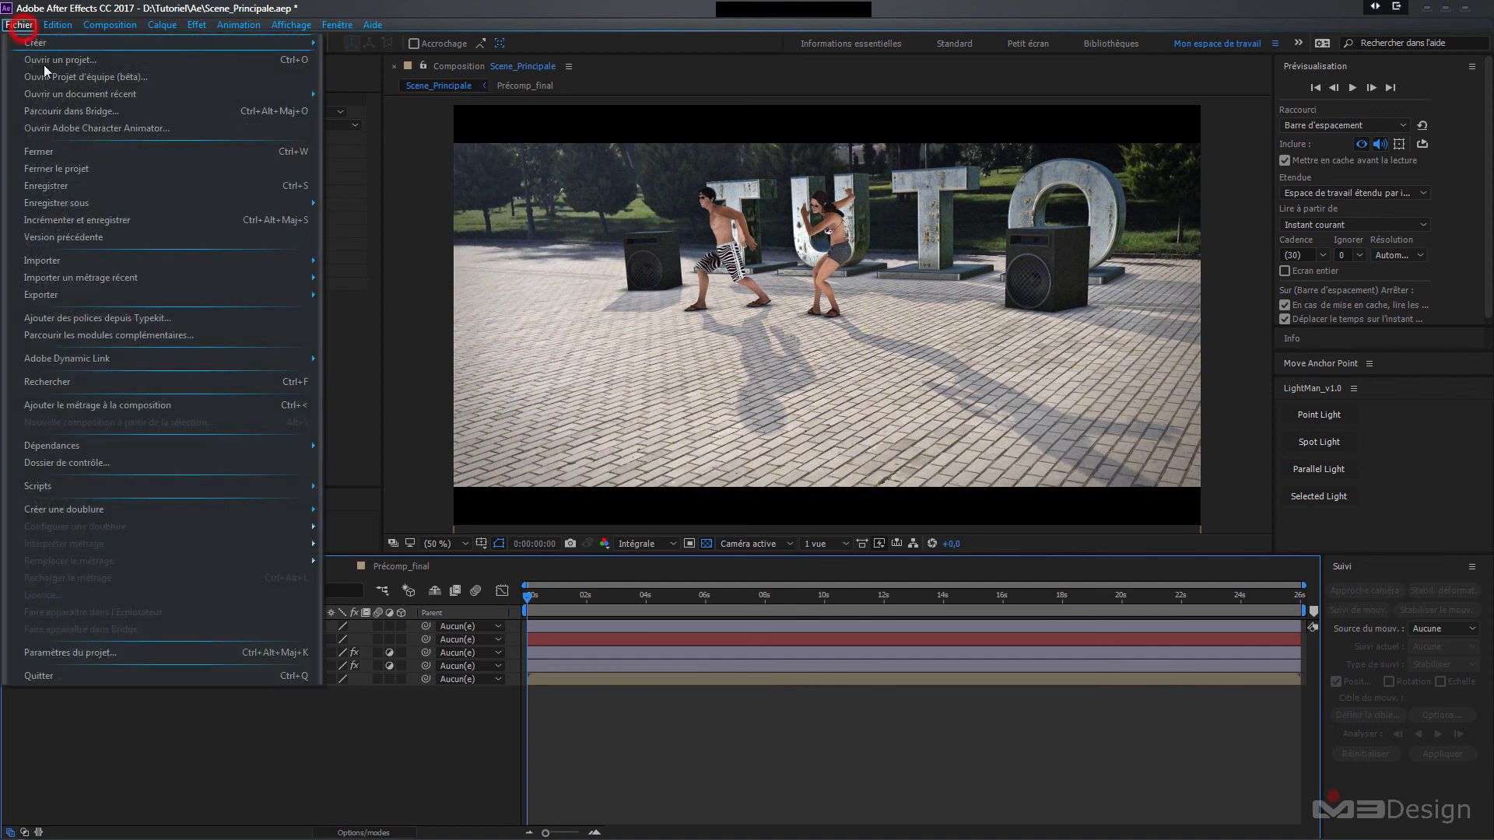
pyautogui.click(56, 188)
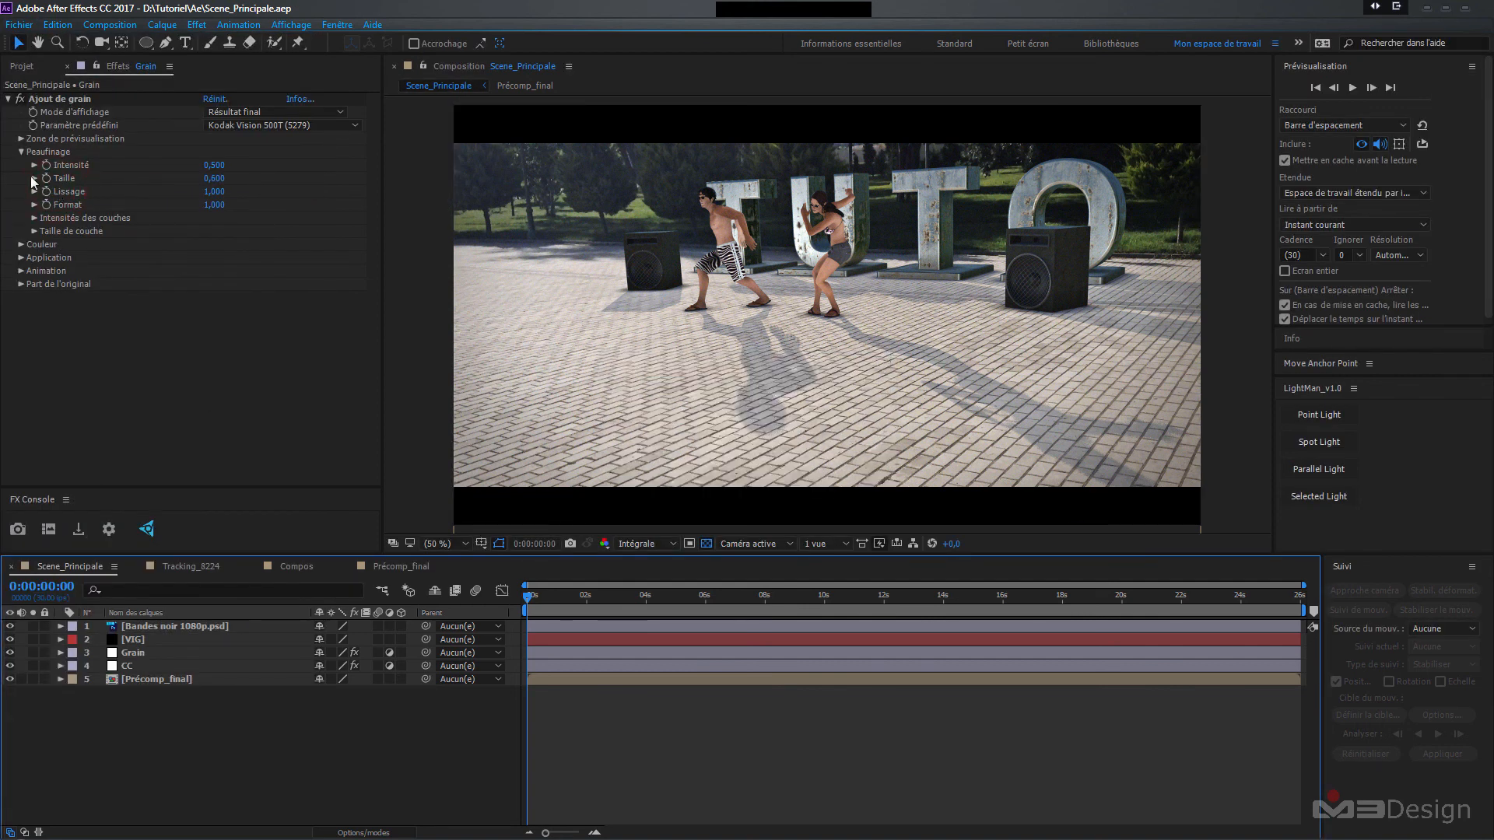
# - Enable Monochromatique in the grain effect's Couleur settings, then collapse the effect and deselect the layer
pyautogui.click(21, 245)
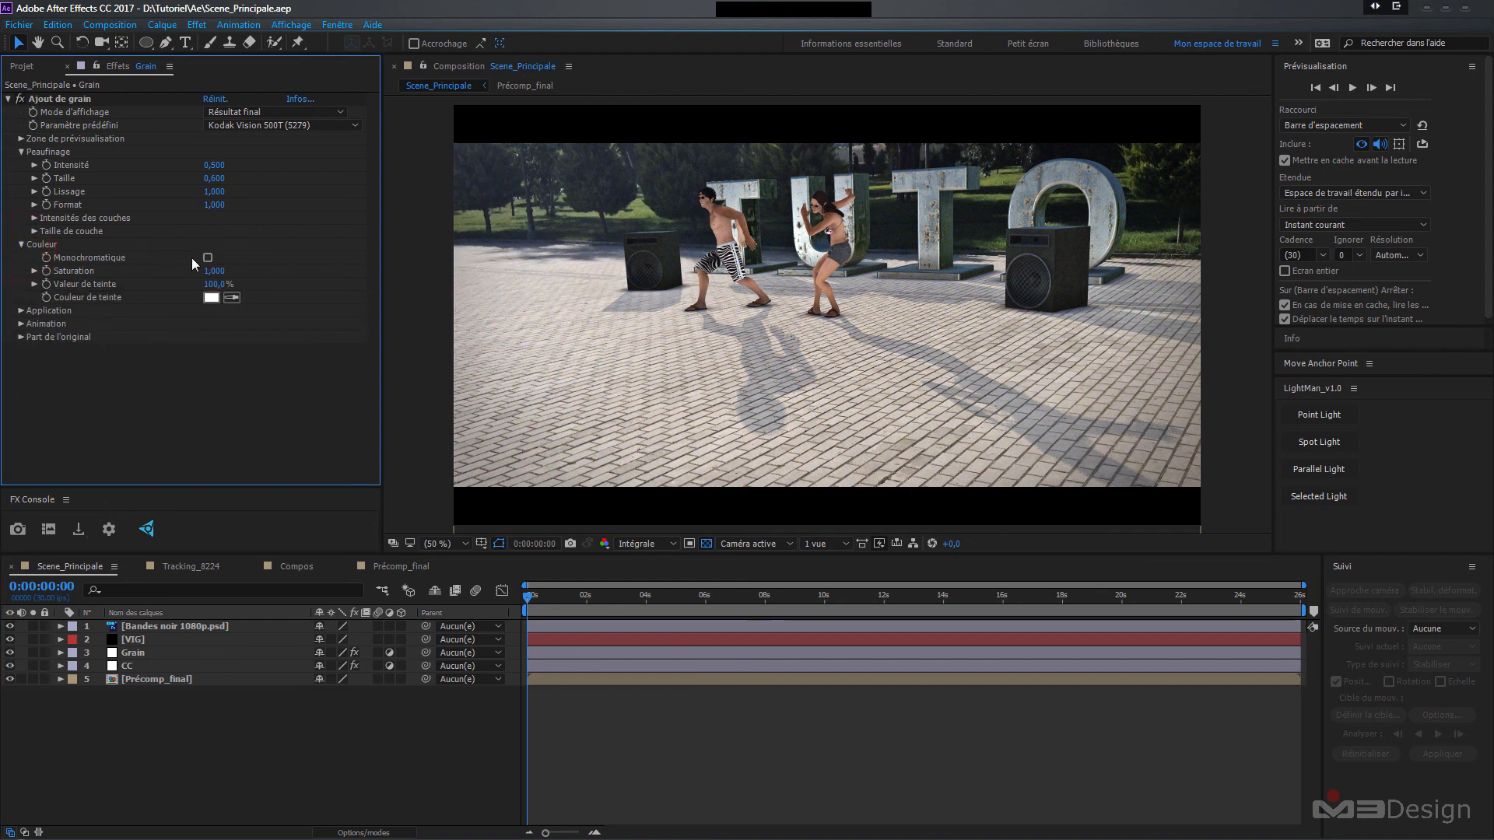
pyautogui.click(208, 259)
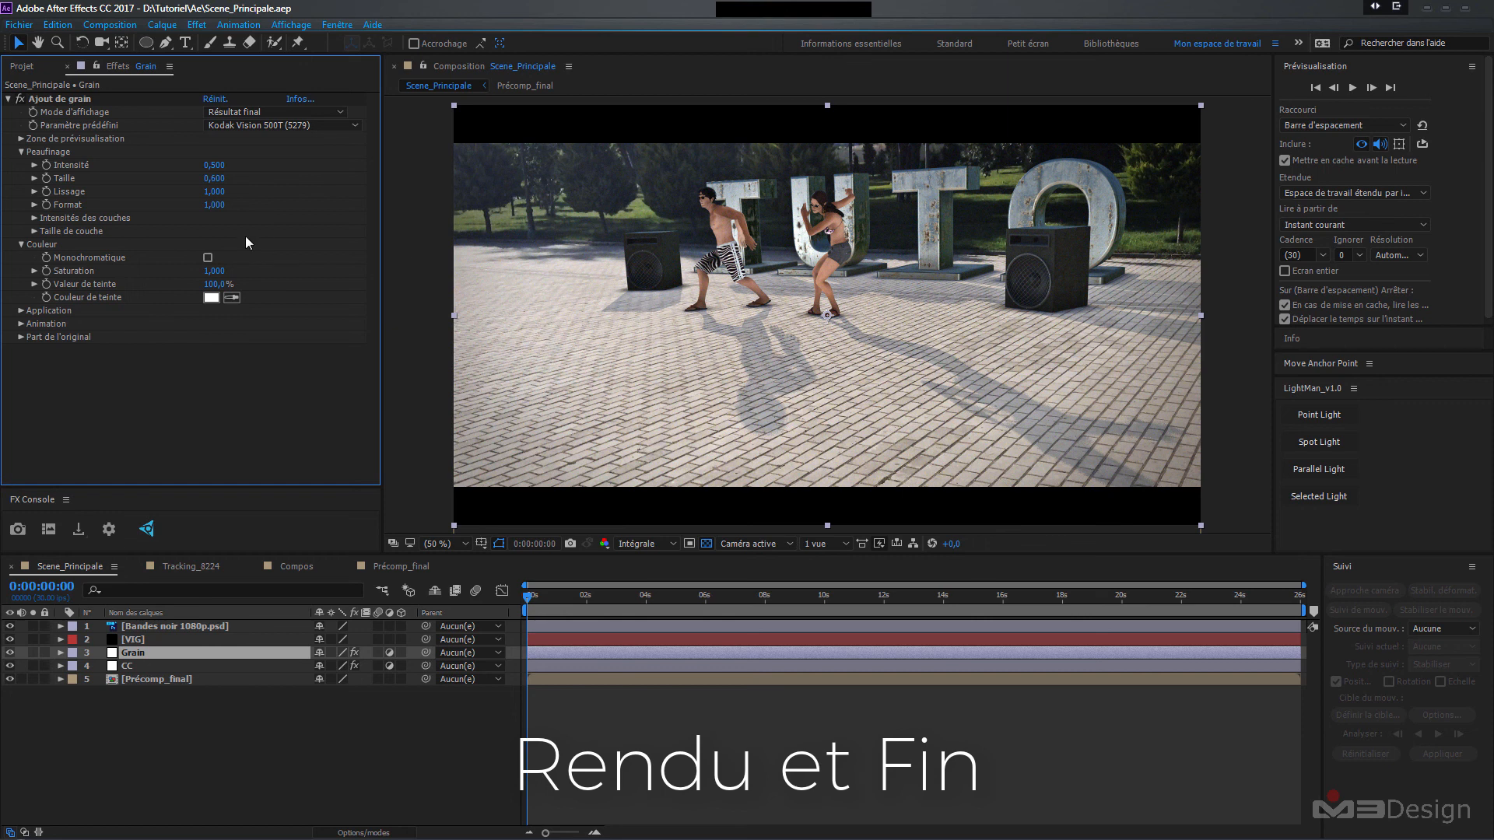
pyautogui.click(208, 259)
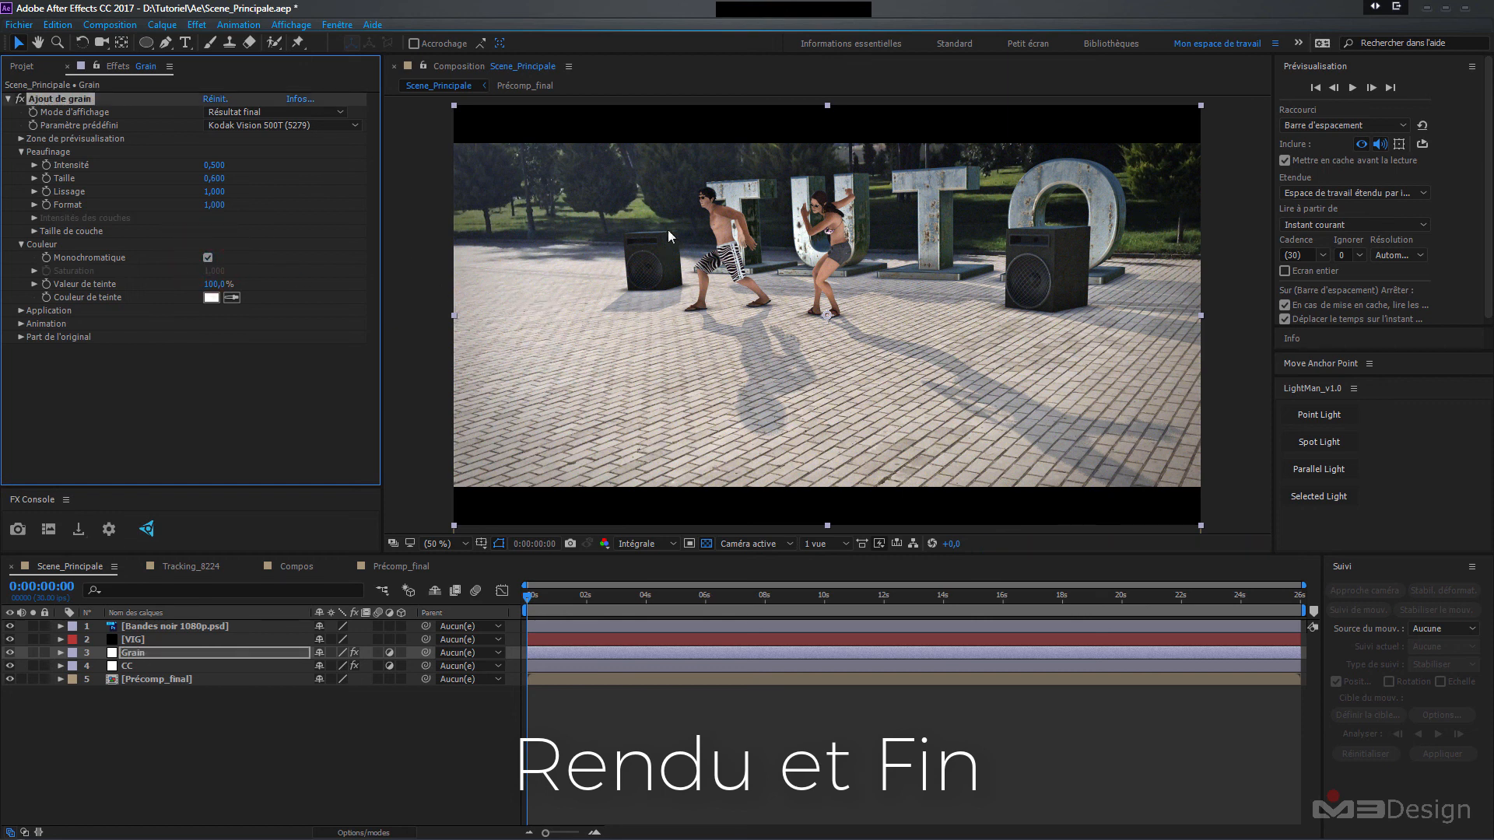
pyautogui.click(8, 99)
pyautogui.click(55, 216)
pyautogui.click(77, 742)
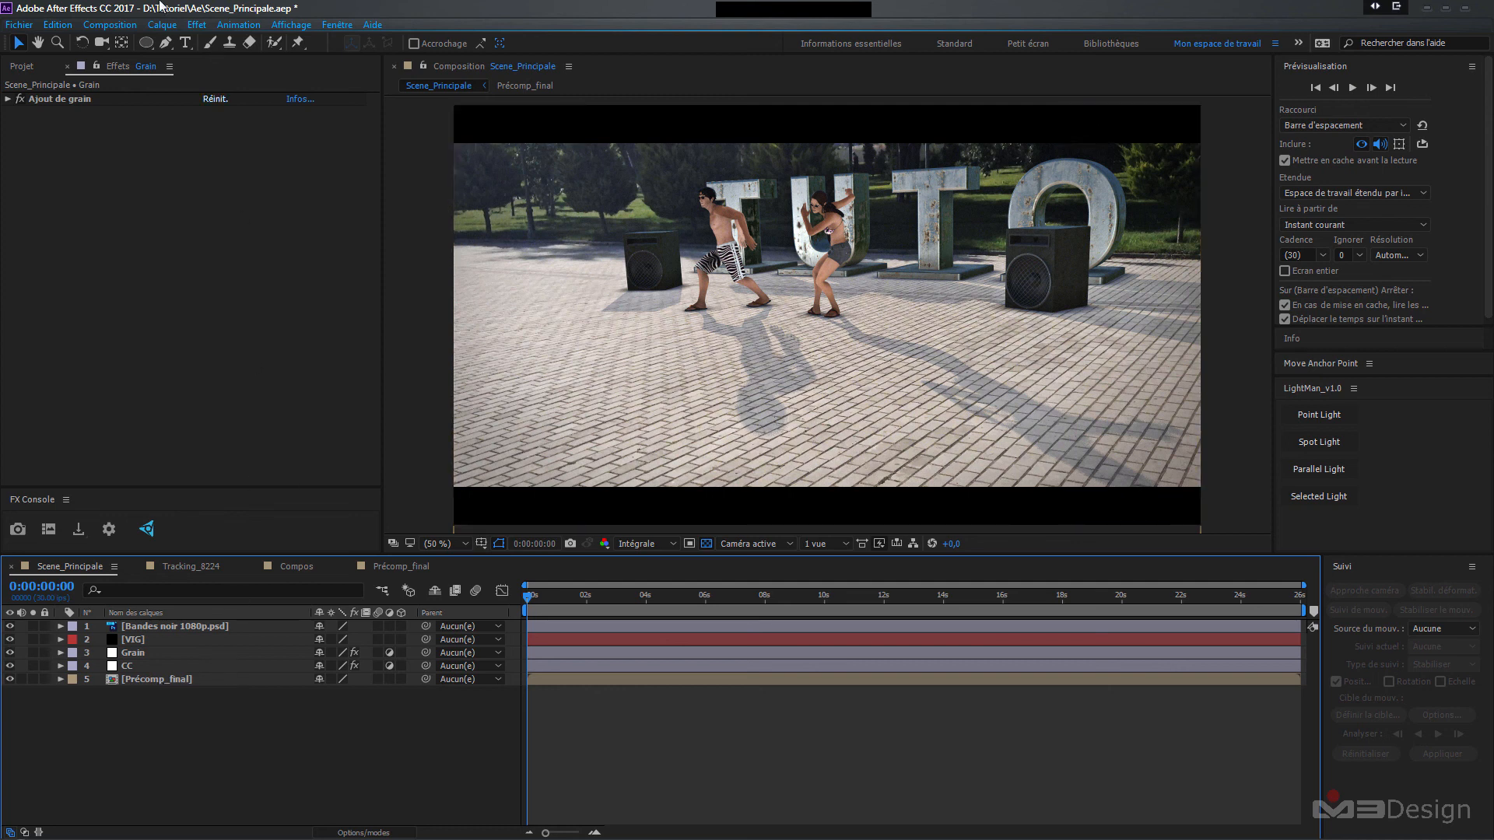
# - Import Audio.mp3 from the Tutoriel project's Audio folder and add it below Précomp_final in the Scene_Principale composition
pyautogui.rightClick(118, 180)
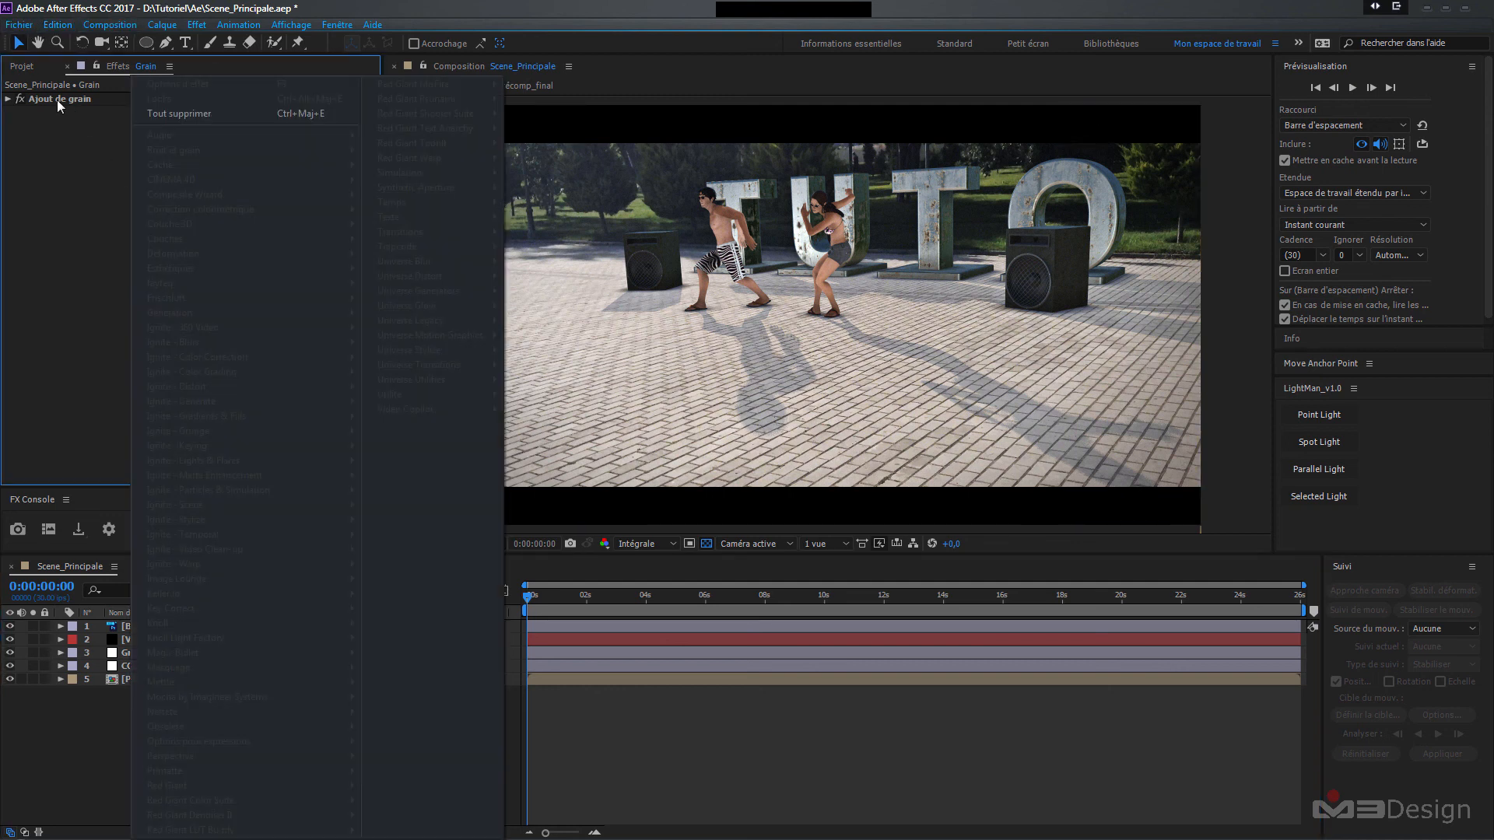
pyautogui.click(24, 67)
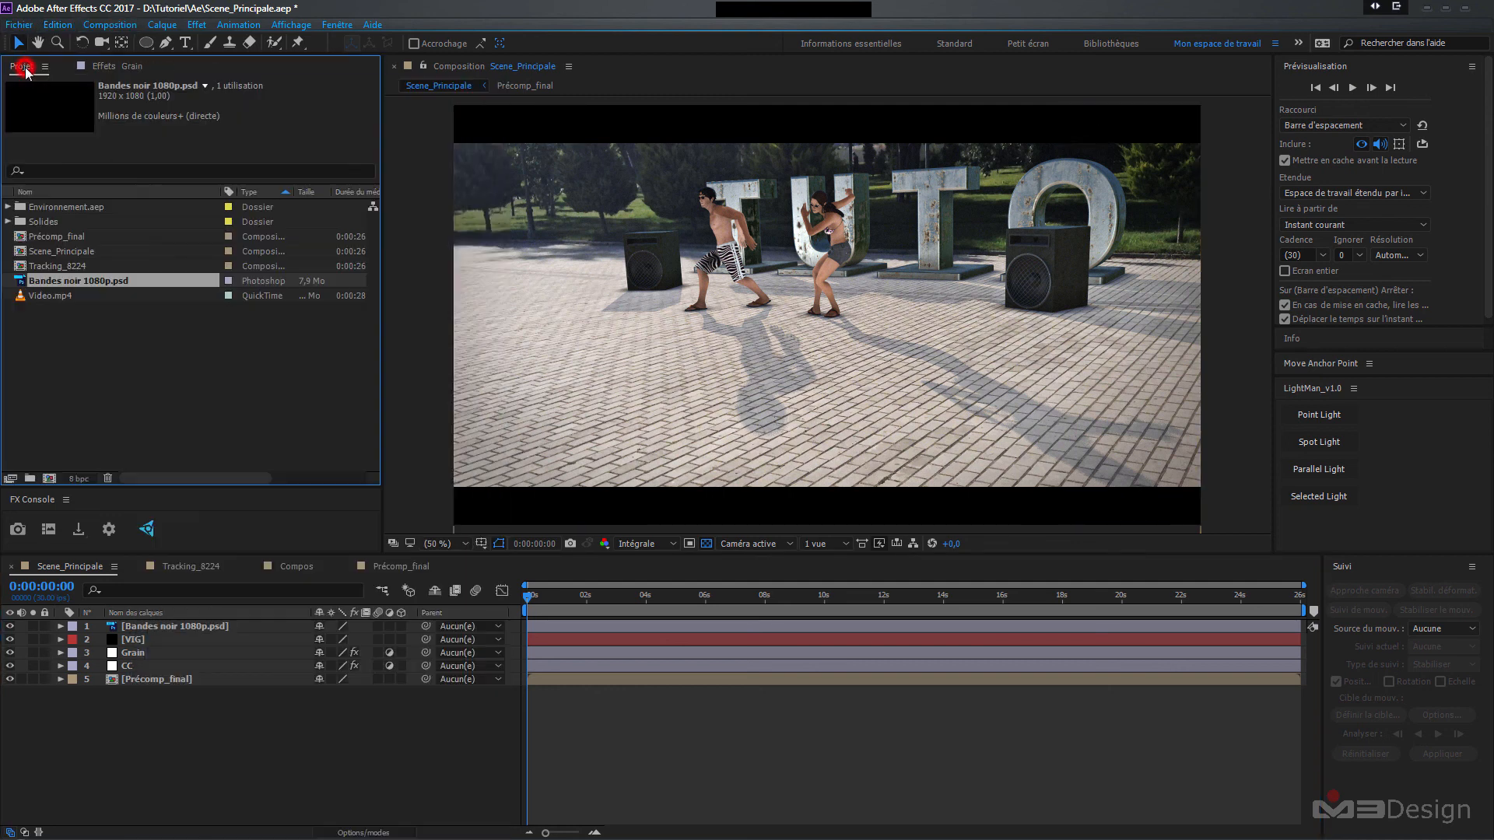
pyautogui.rightClick(30, 333)
pyautogui.moveTo(109, 412)
pyautogui.click(321, 412)
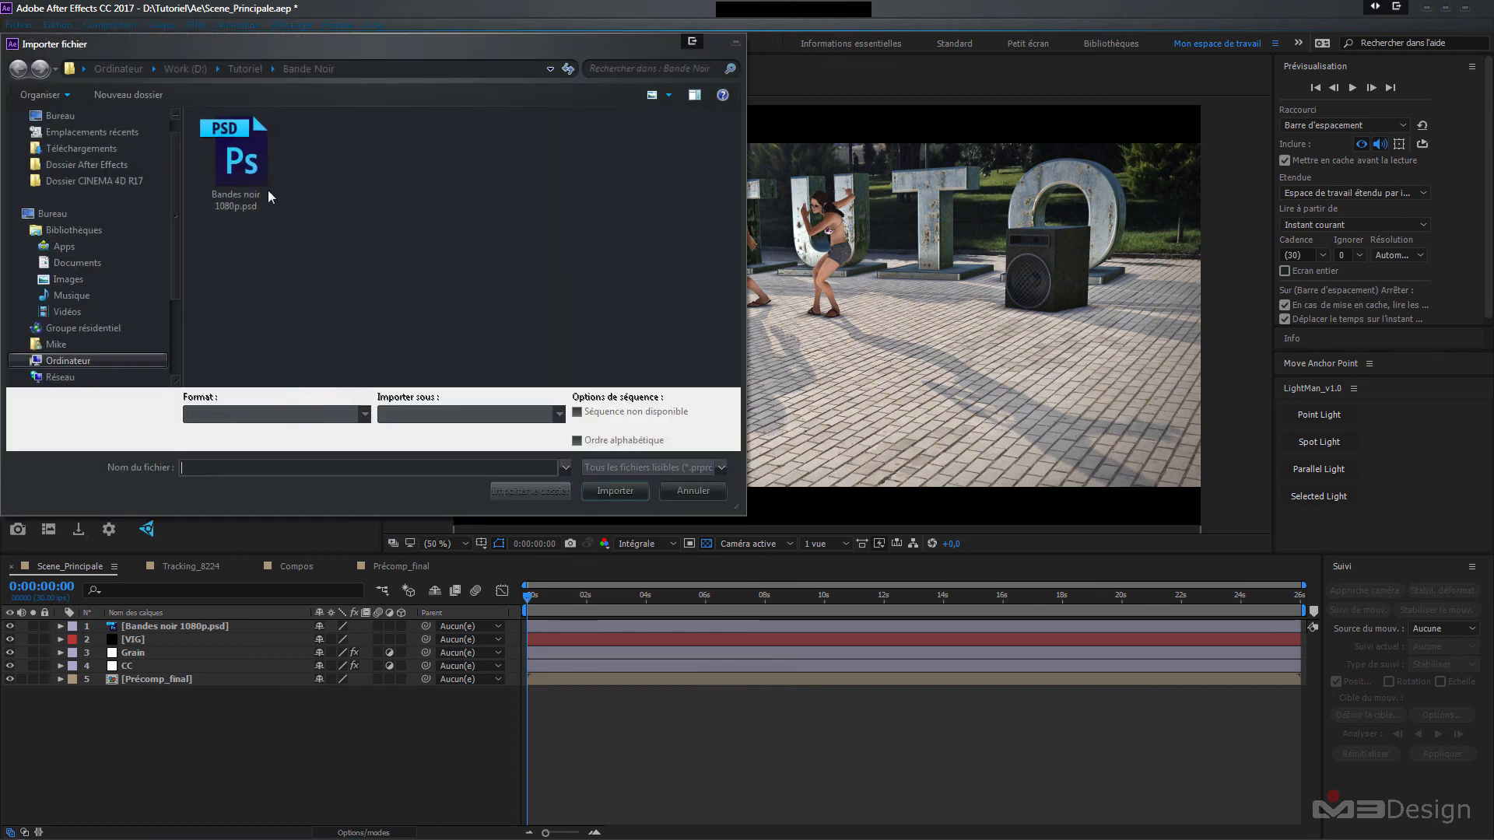
pyautogui.click(243, 69)
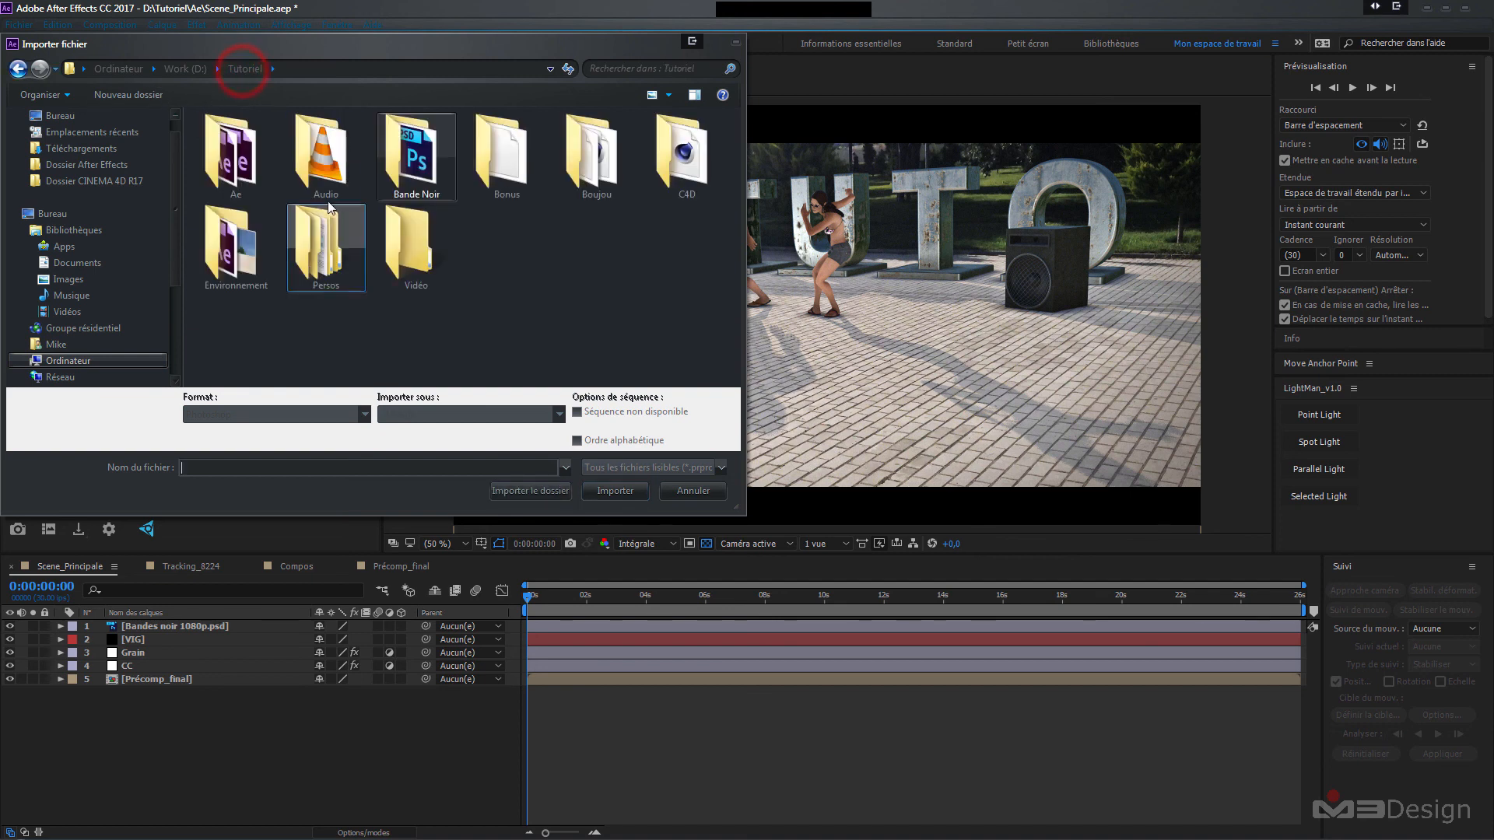
pyautogui.doubleClick(337, 161)
pyautogui.click(224, 140)
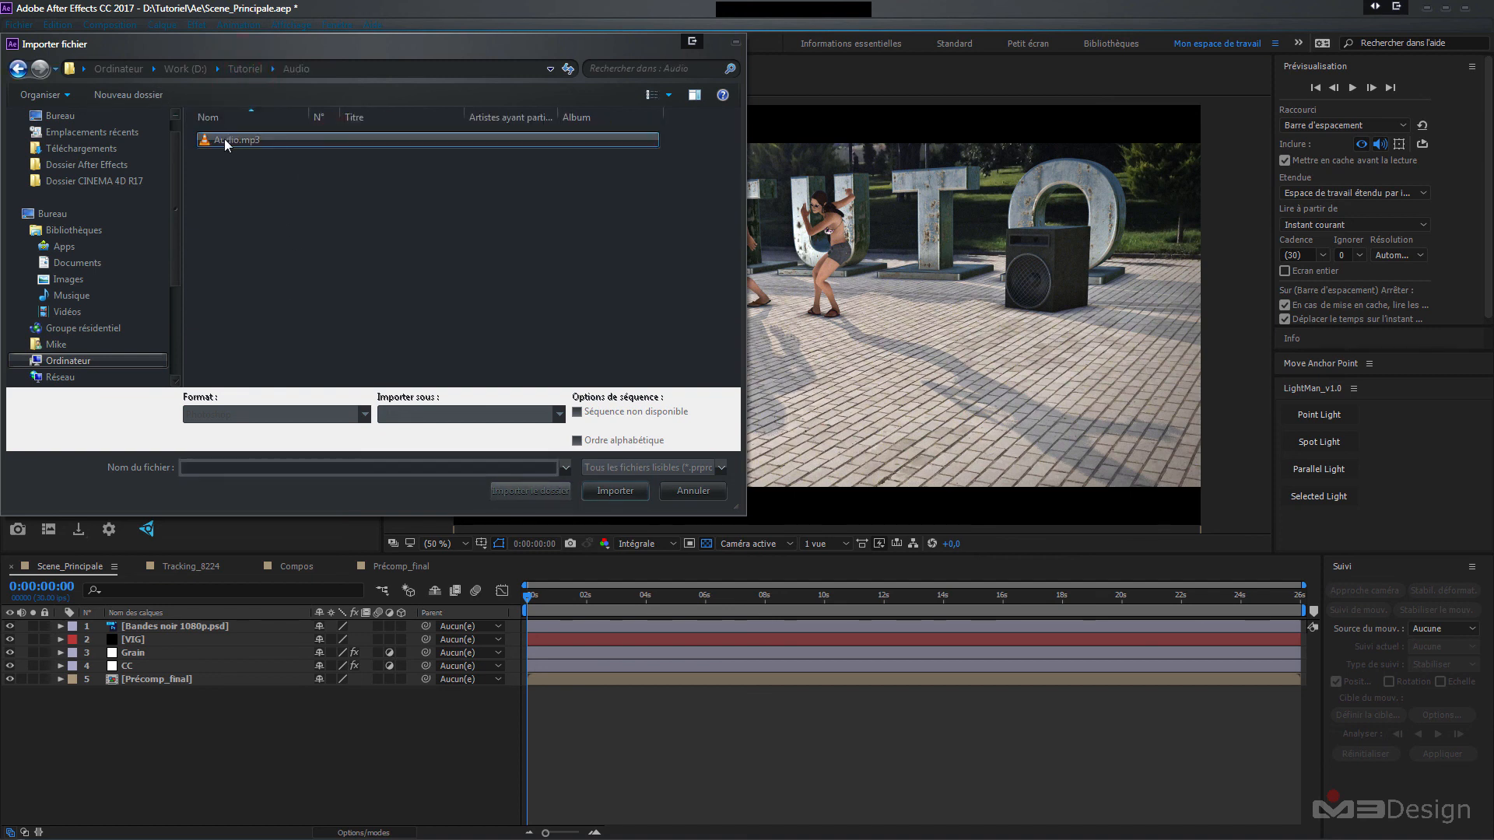
pyautogui.click(616, 491)
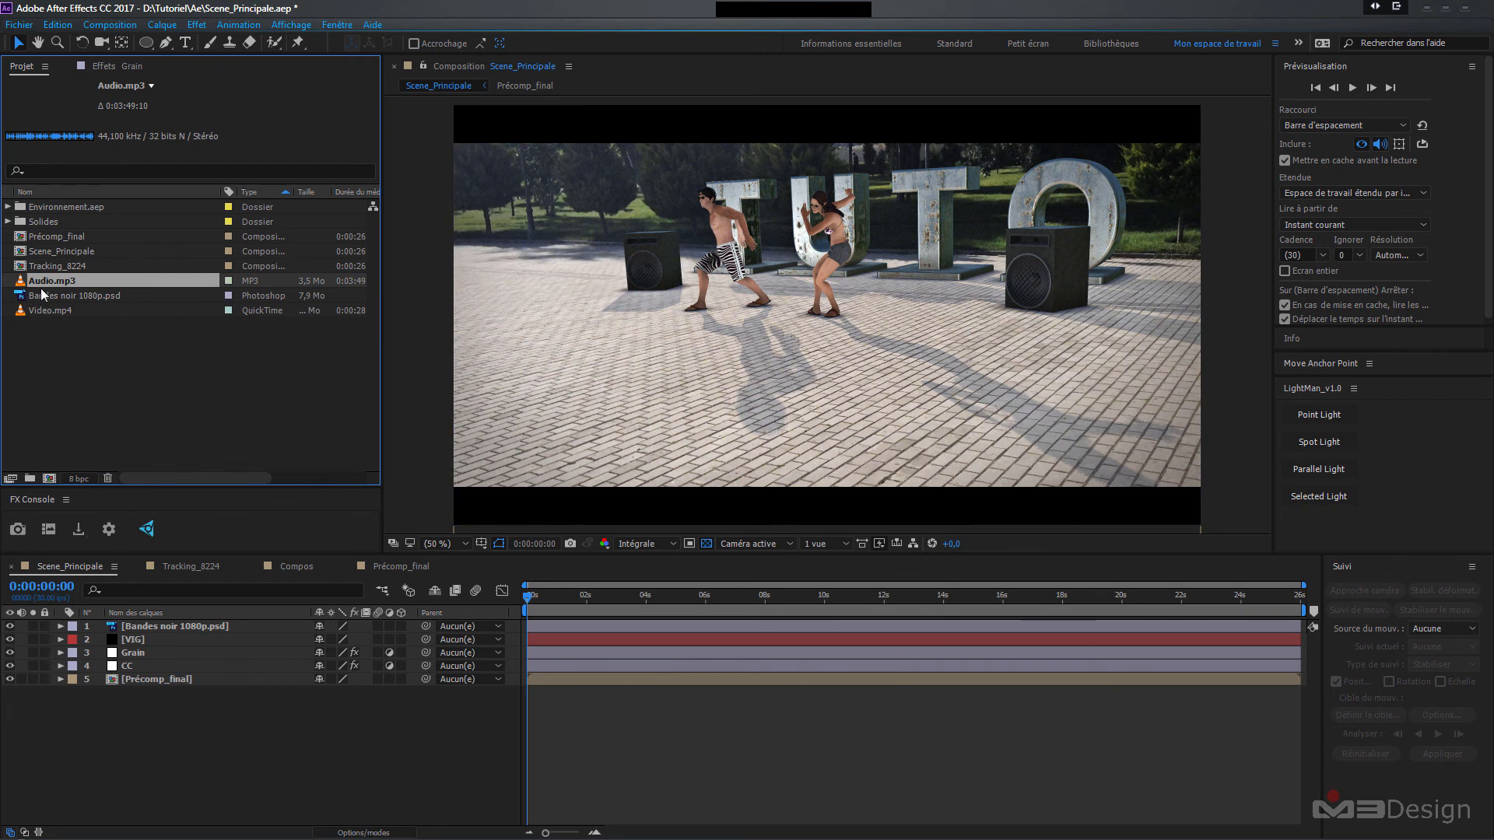
pyautogui.moveTo(45, 282); pyautogui.dragTo(69, 726)
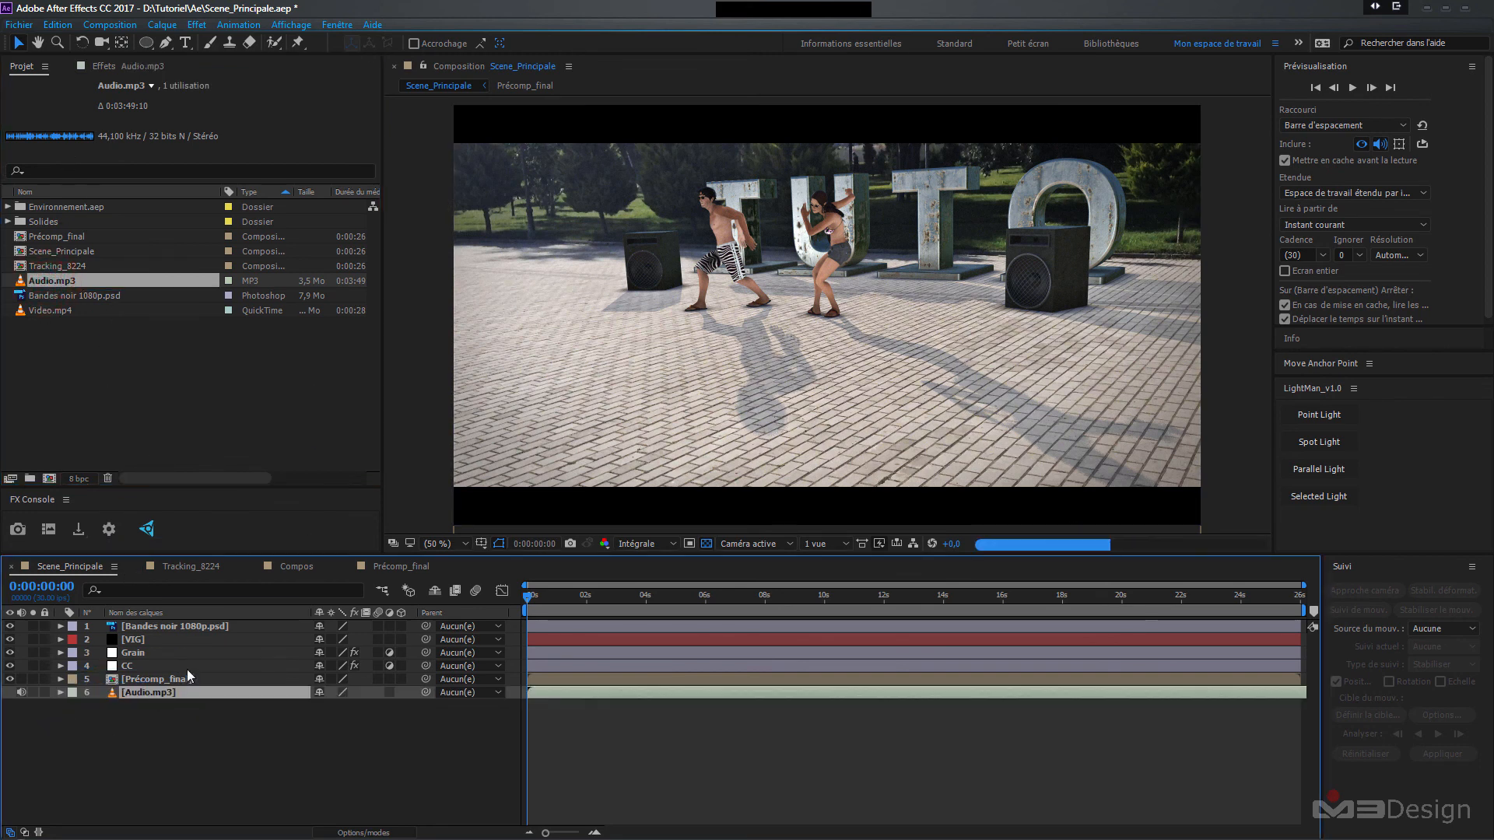
# - Display the waveform of the Audio.mp3 layer and slide the layer earlier in time so a later passage plays from the composition start
pyautogui.click(73, 706)
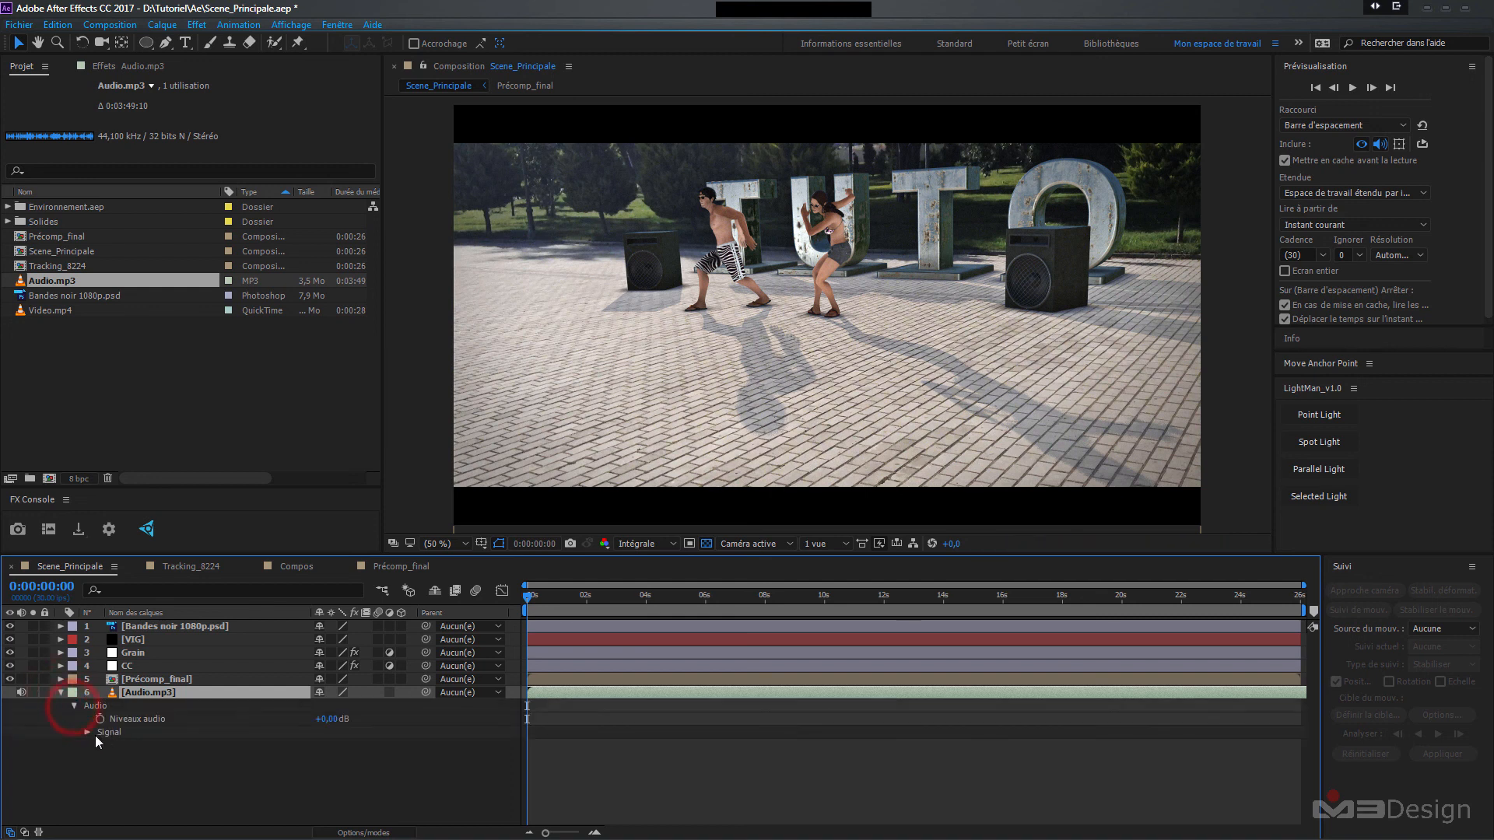
pyautogui.click(87, 732)
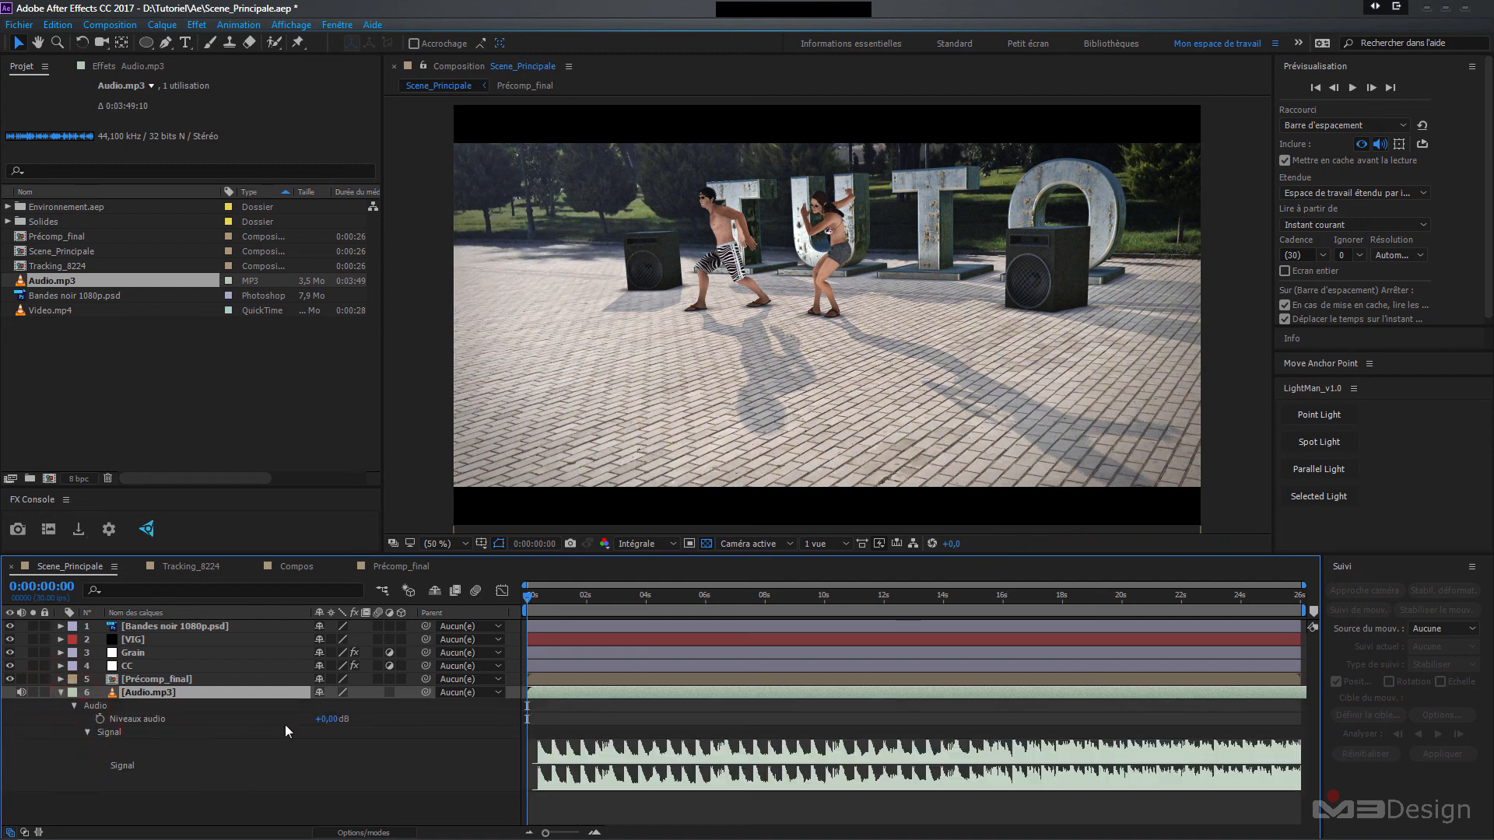
pyautogui.click(1072, 690)
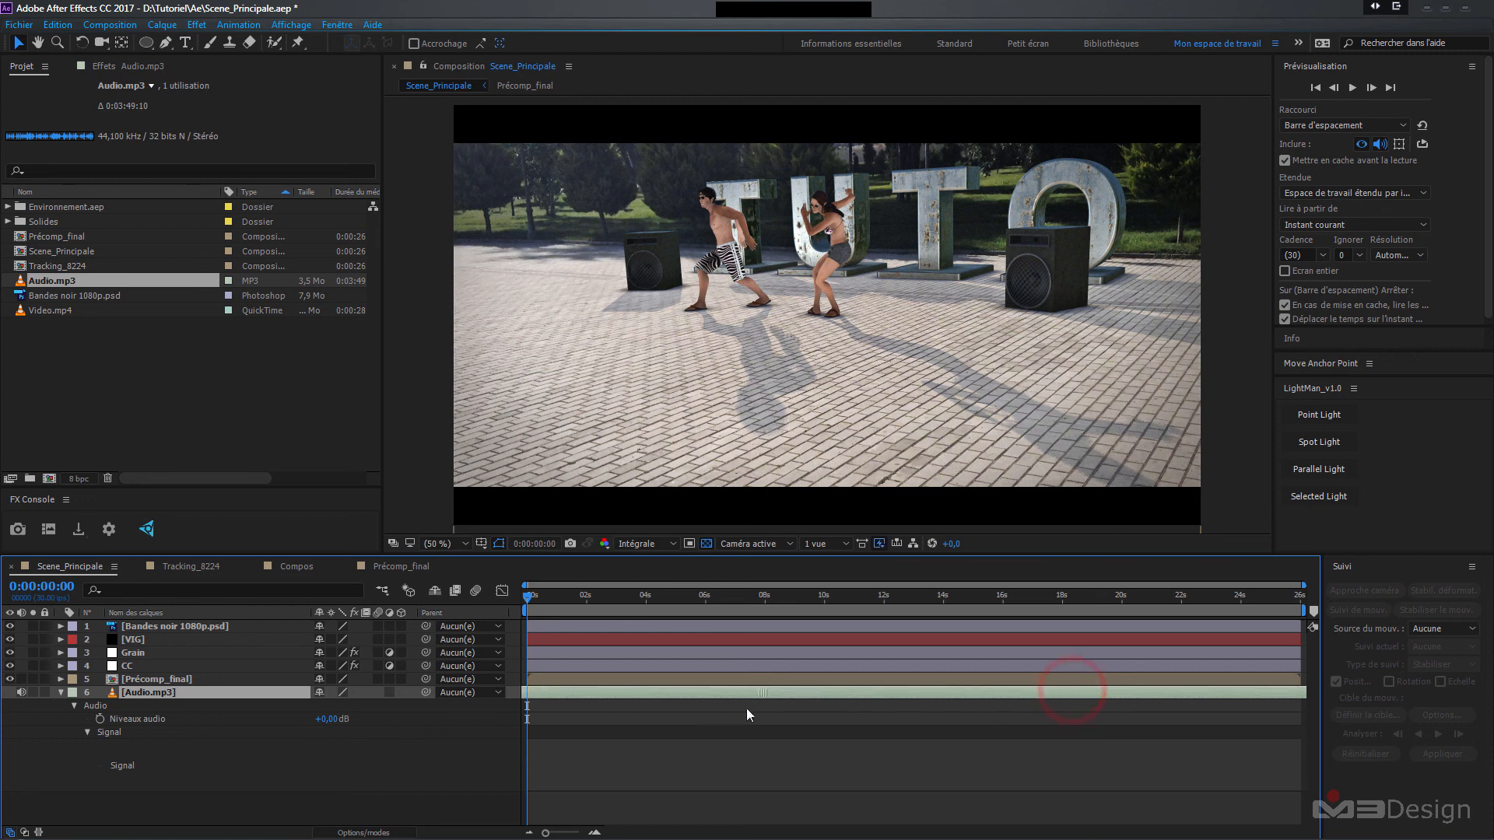
pyautogui.click(1117, 696)
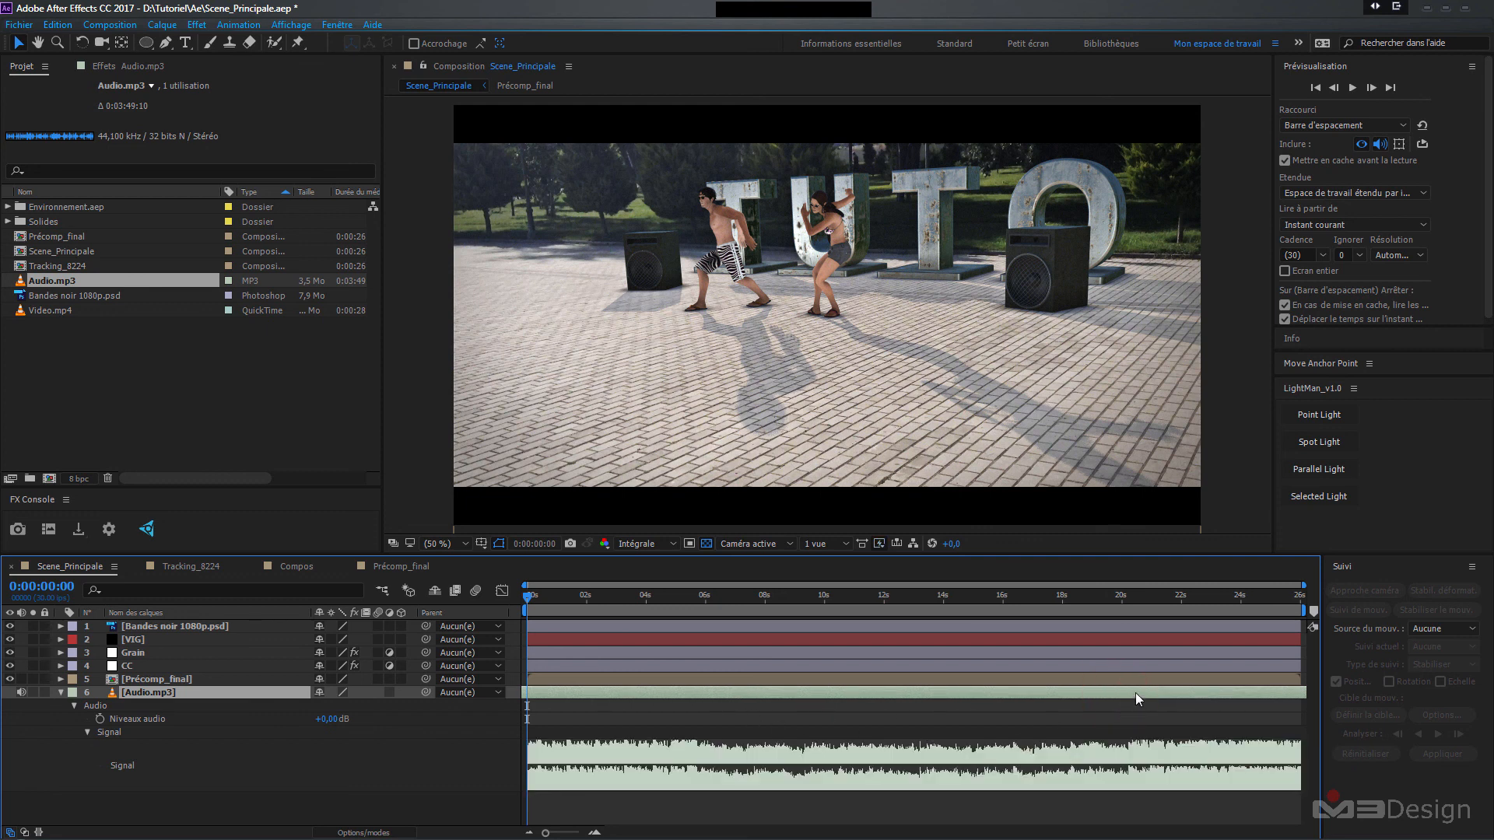
pyautogui.click(1136, 695)
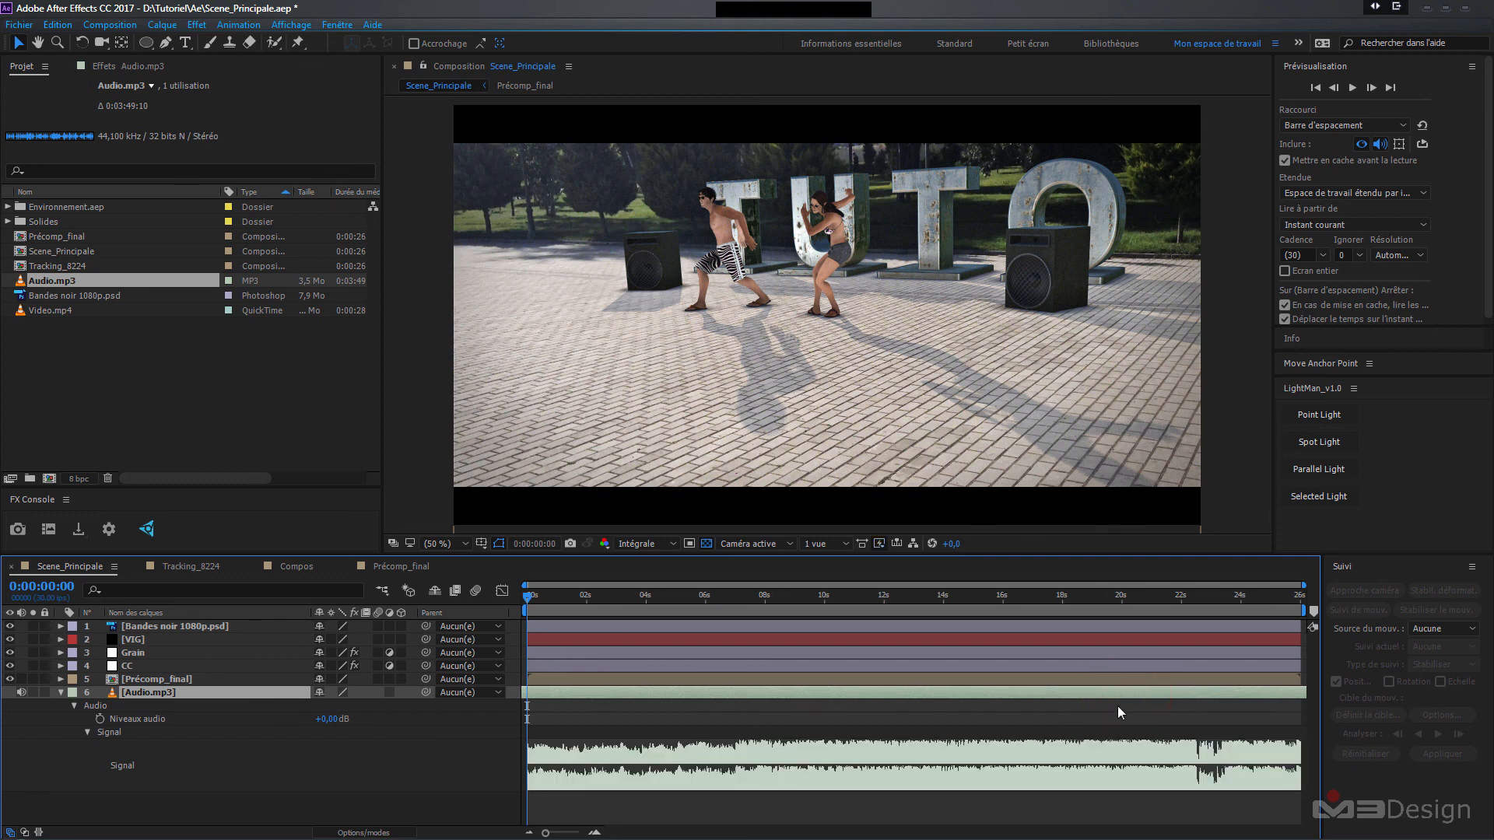
pyautogui.click(1132, 697)
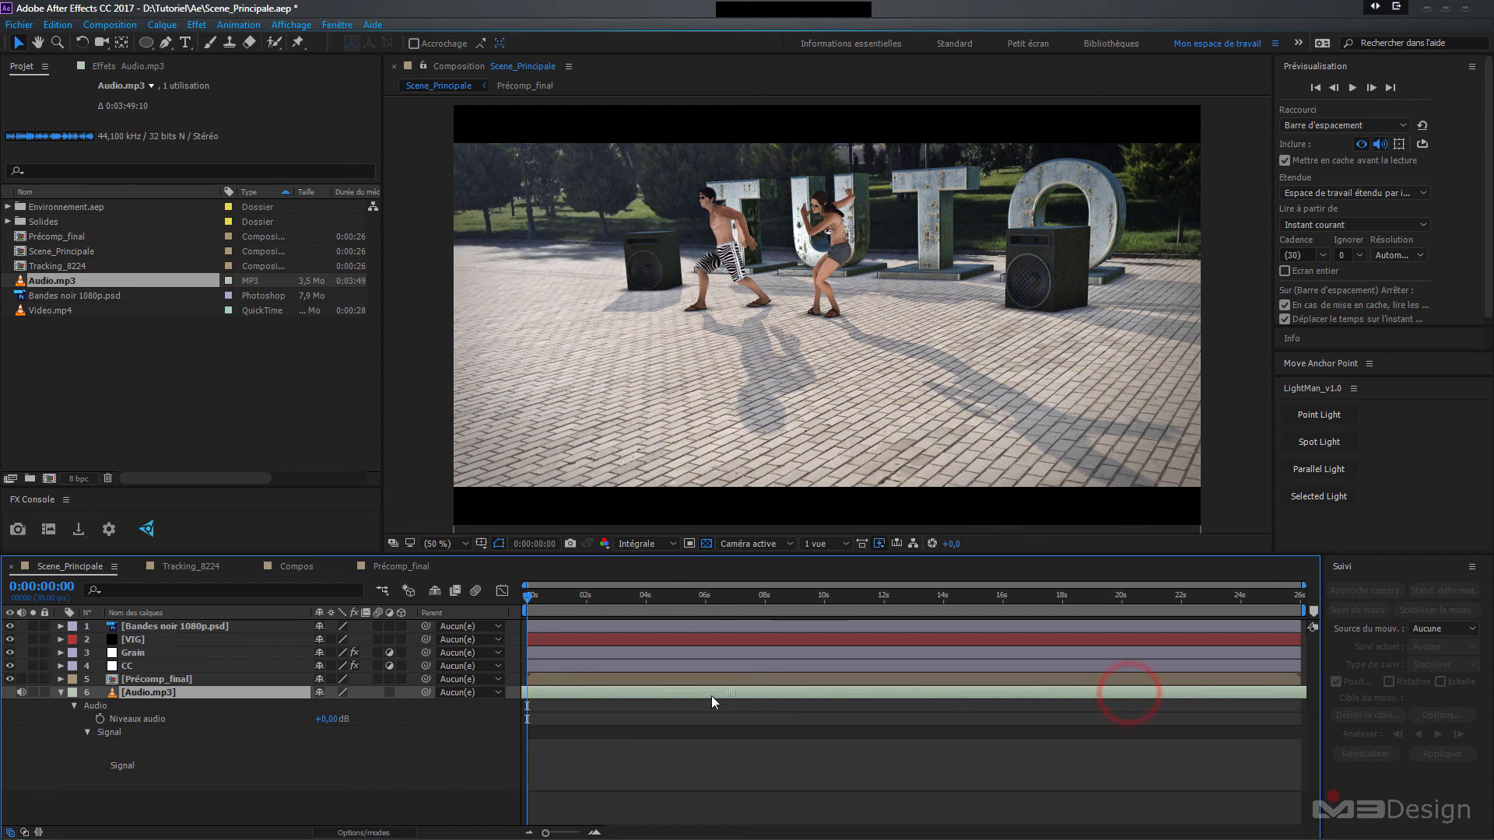
pyautogui.click(829, 696)
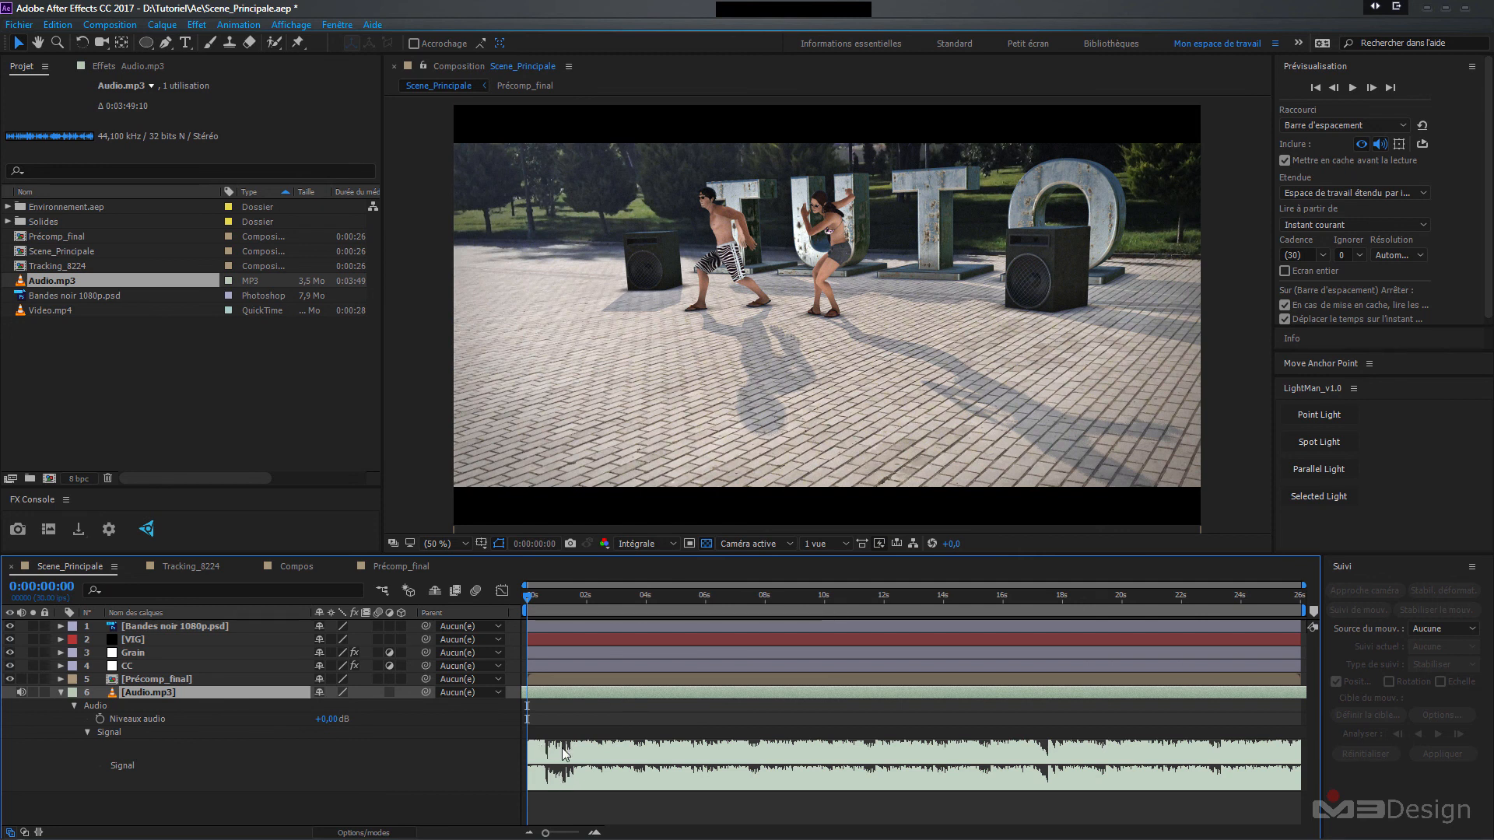
pyautogui.moveTo(547, 834); pyautogui.dragTo(574, 832)
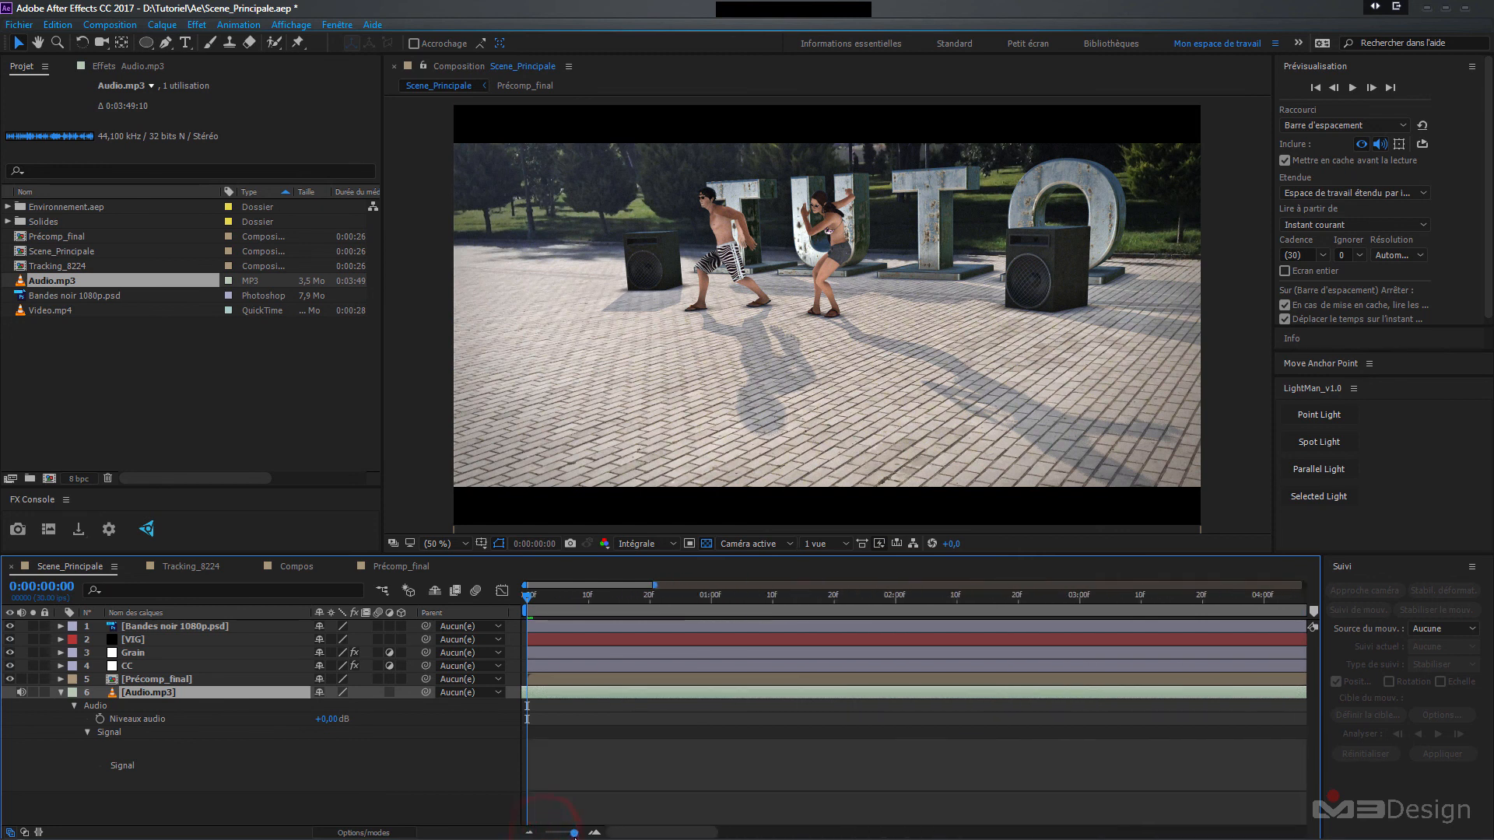
pyautogui.click(751, 693)
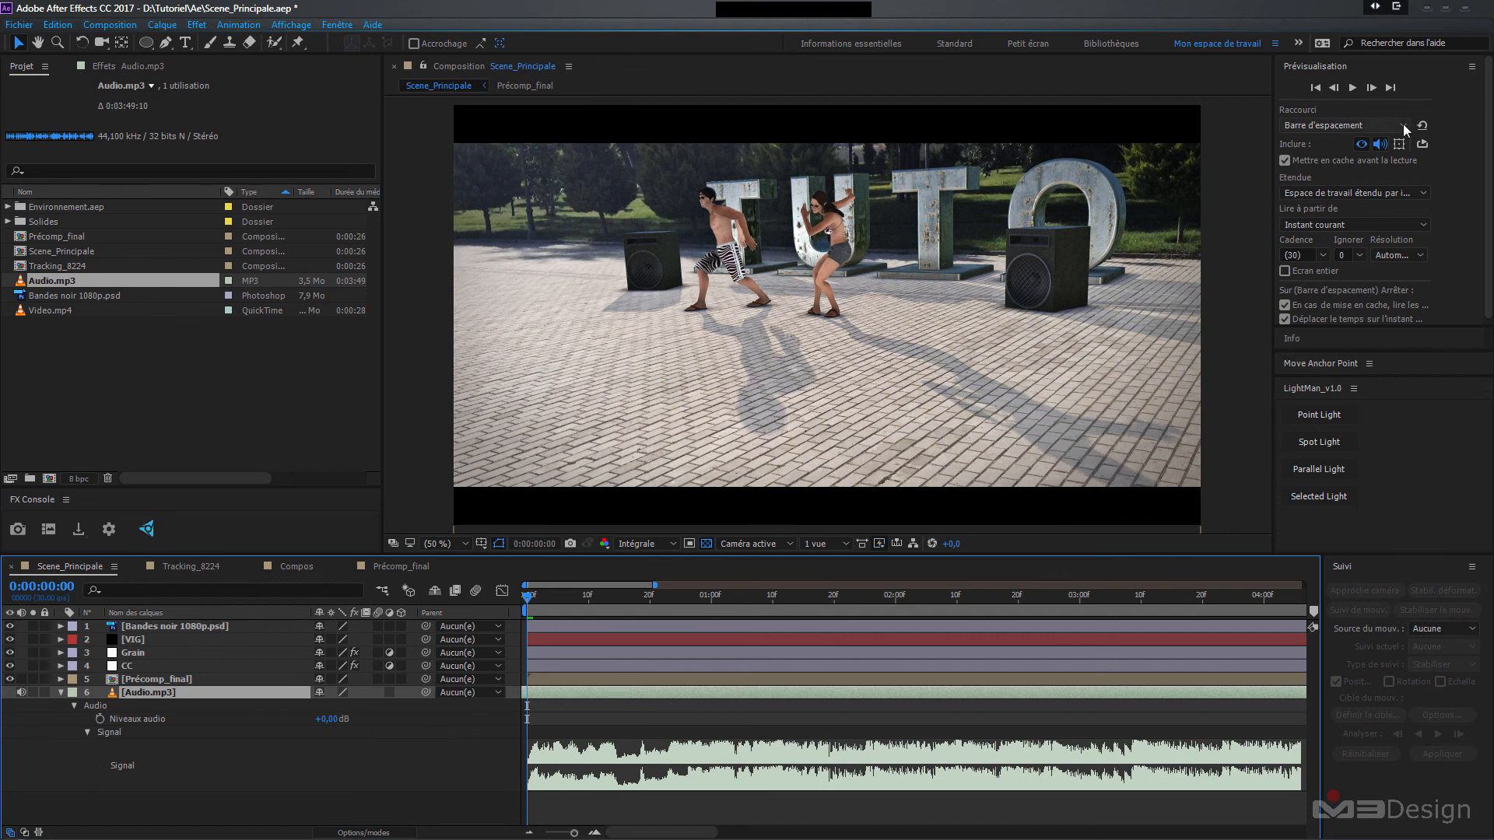
# - Limit the preview to audio without video, play the soundtrack briefly, and return to the first frame
pyautogui.click(1382, 147)
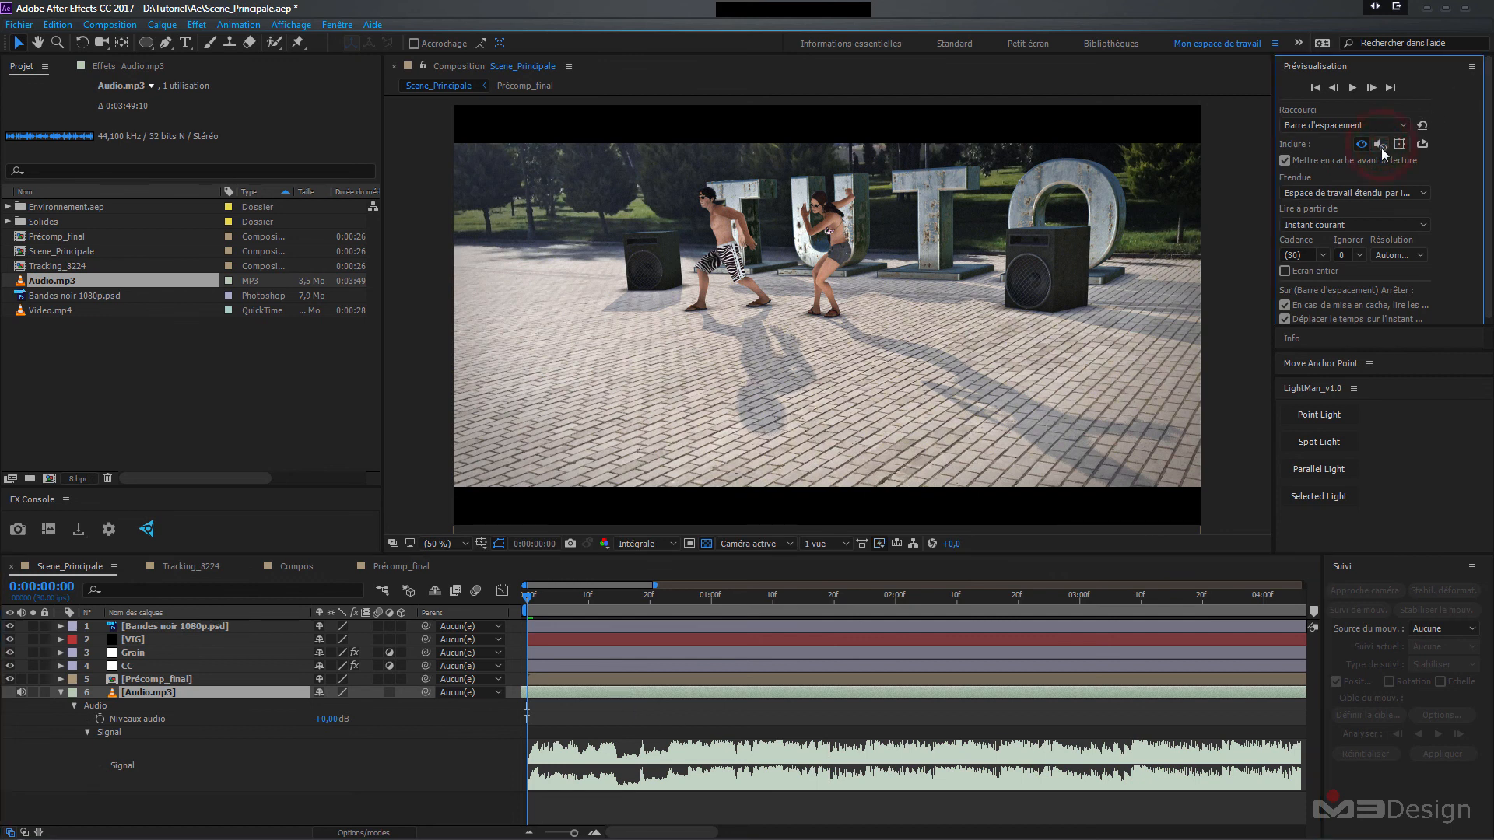
pyautogui.click(1382, 146)
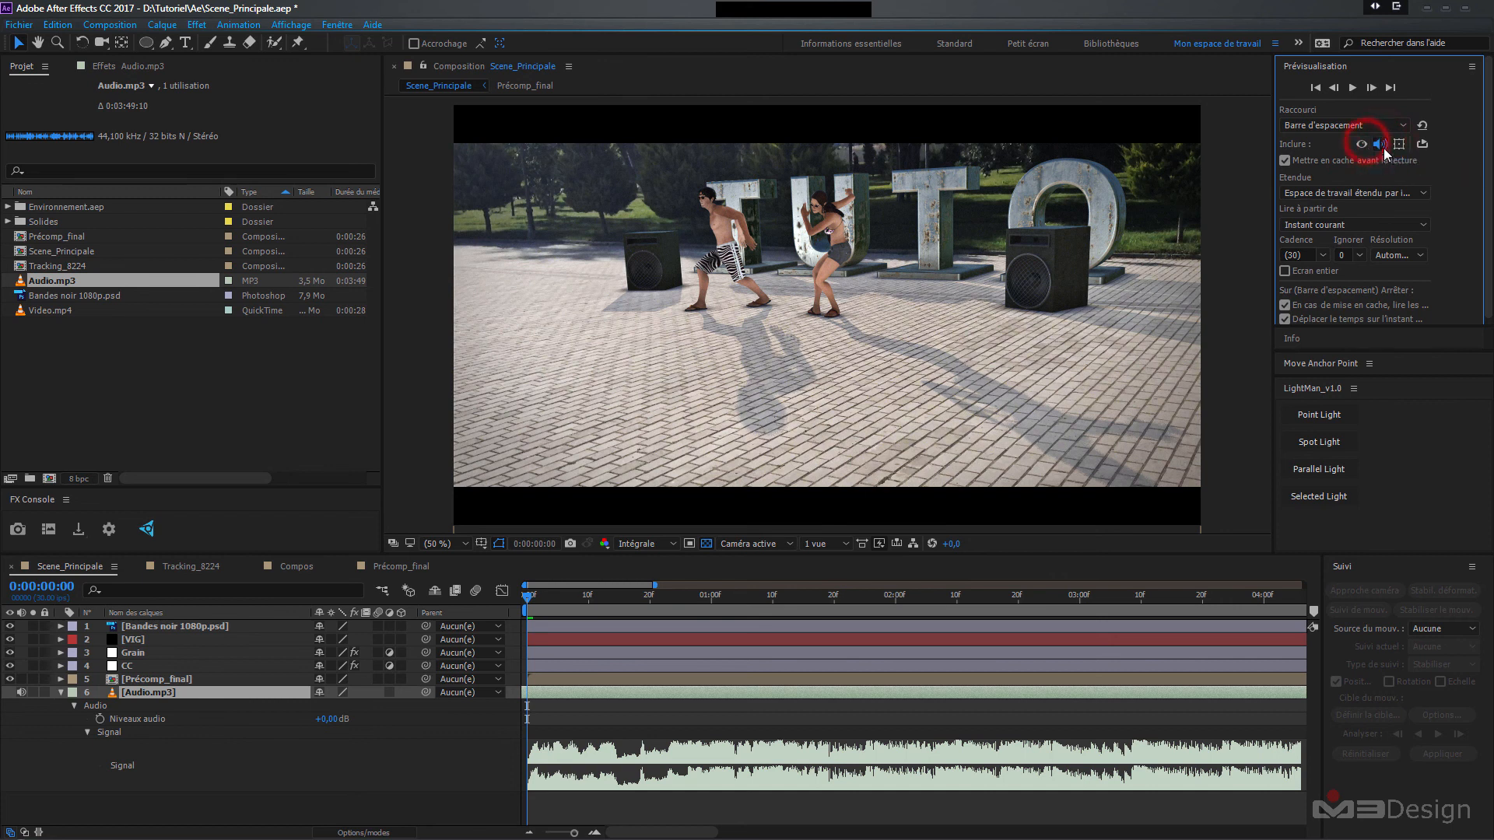
pyautogui.click(1353, 89)
pyautogui.click(1353, 89)
pyautogui.click(1315, 87)
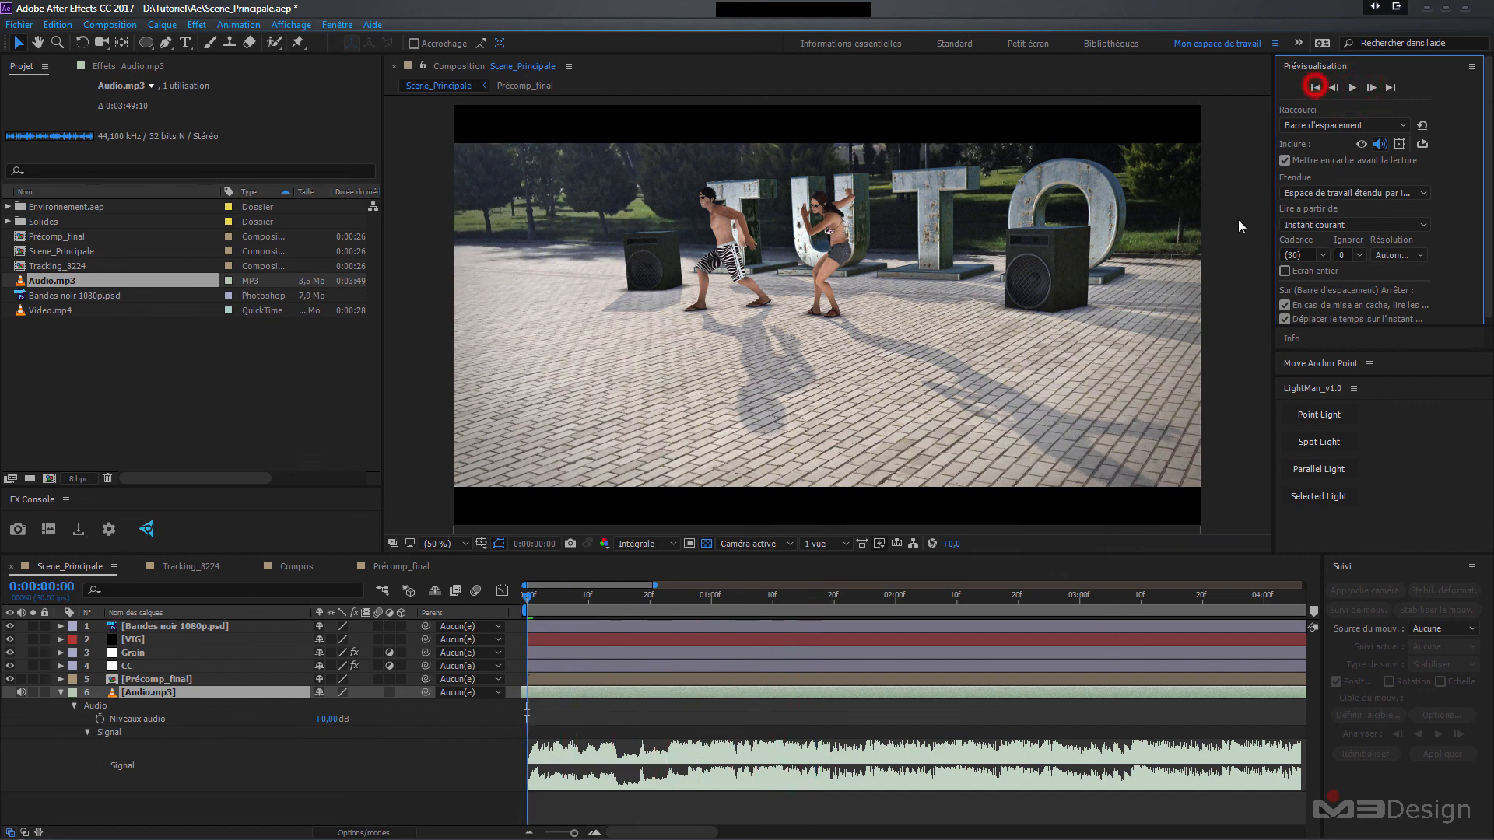
# - Set the Niveaux audio of the Audio.mp3 layer to about -5 dB, collapse and deselect the layer, and save the project
pyautogui.click(61, 693)
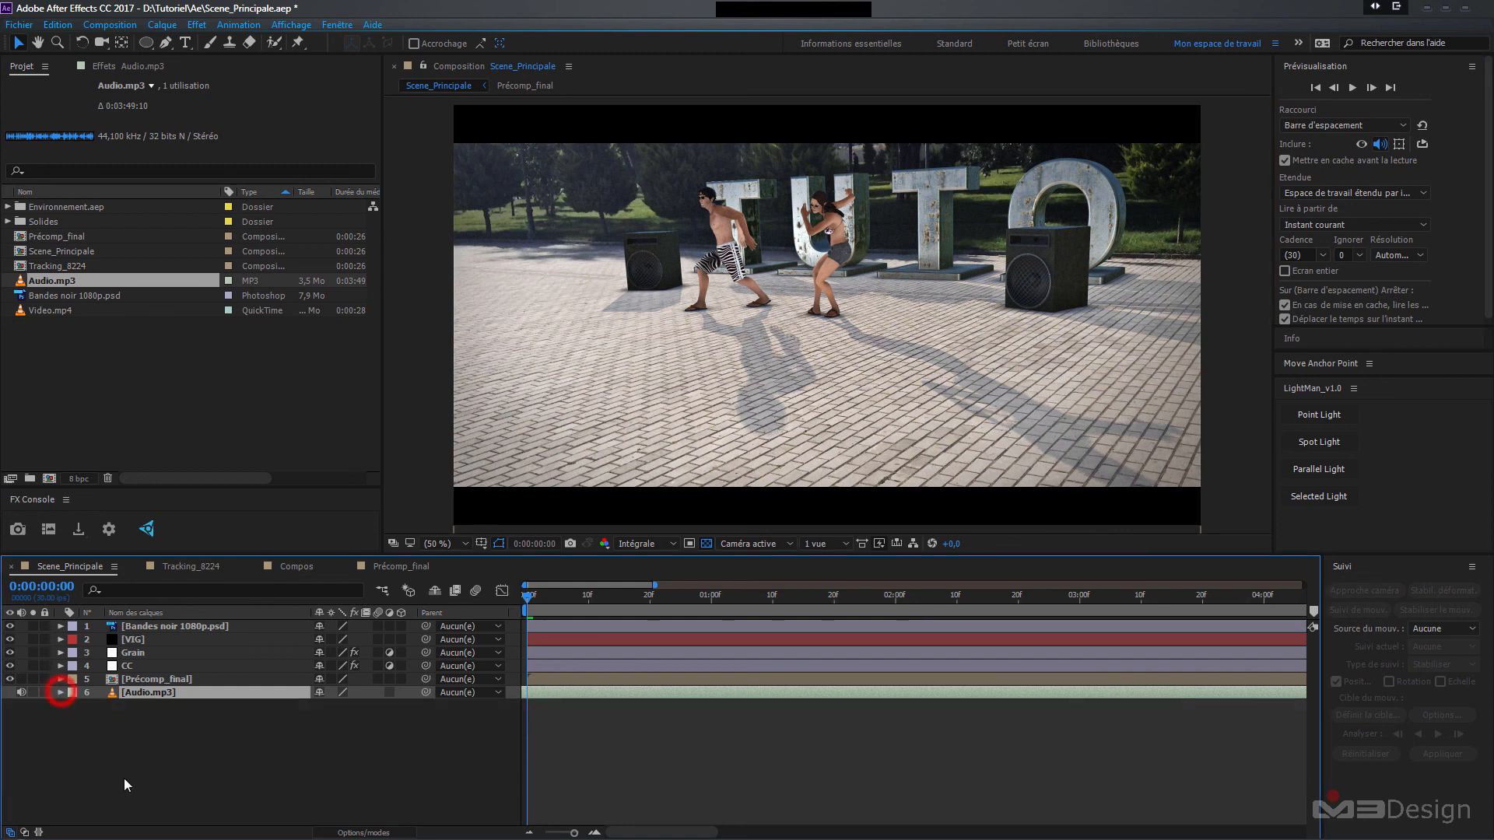
pyautogui.click(62, 693)
pyautogui.moveTo(334, 720); pyautogui.dragTo(330, 720)
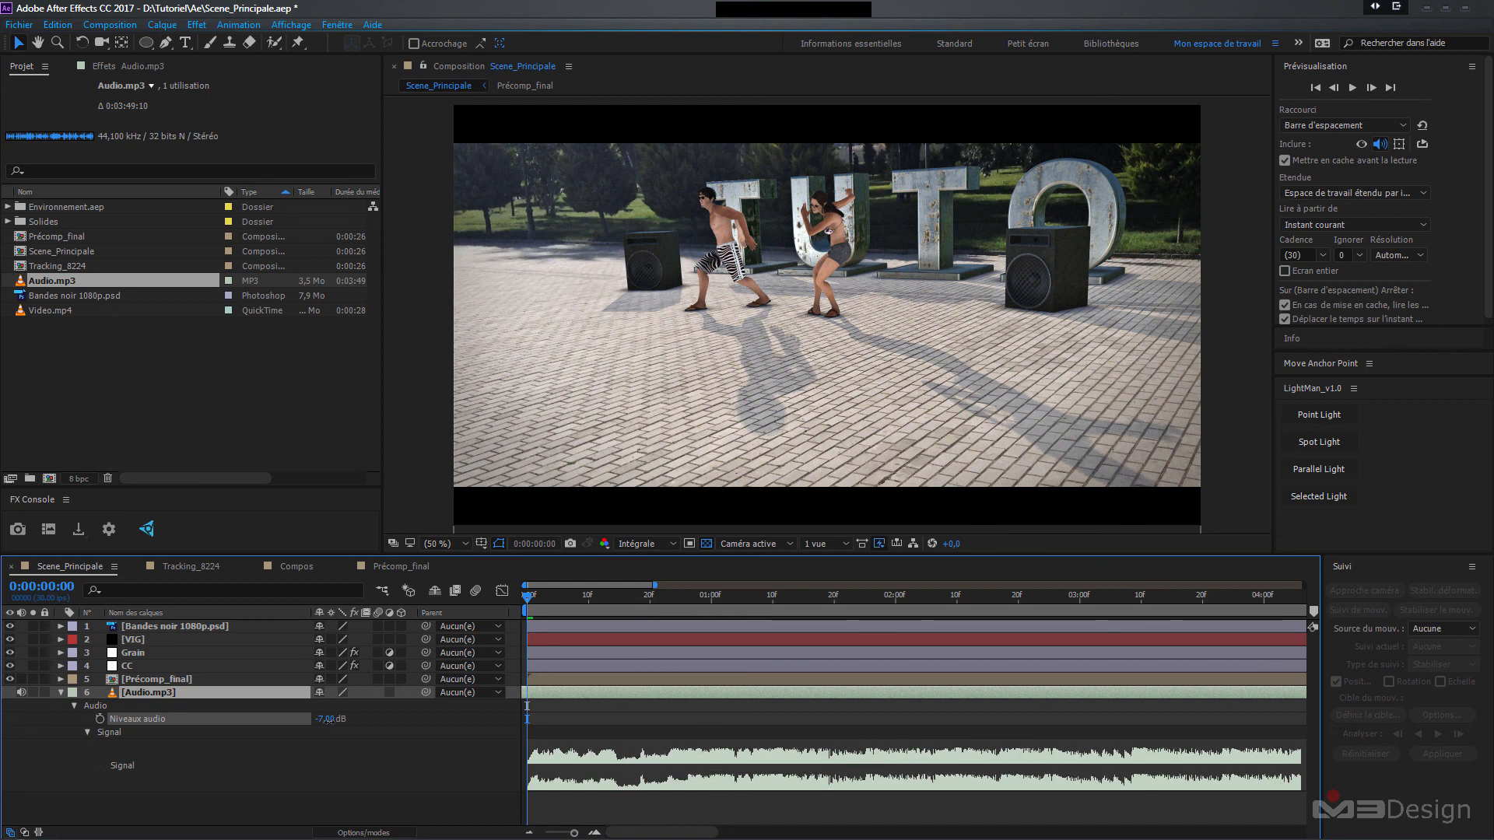
pyautogui.moveTo(330, 720); pyautogui.dragTo(333, 721)
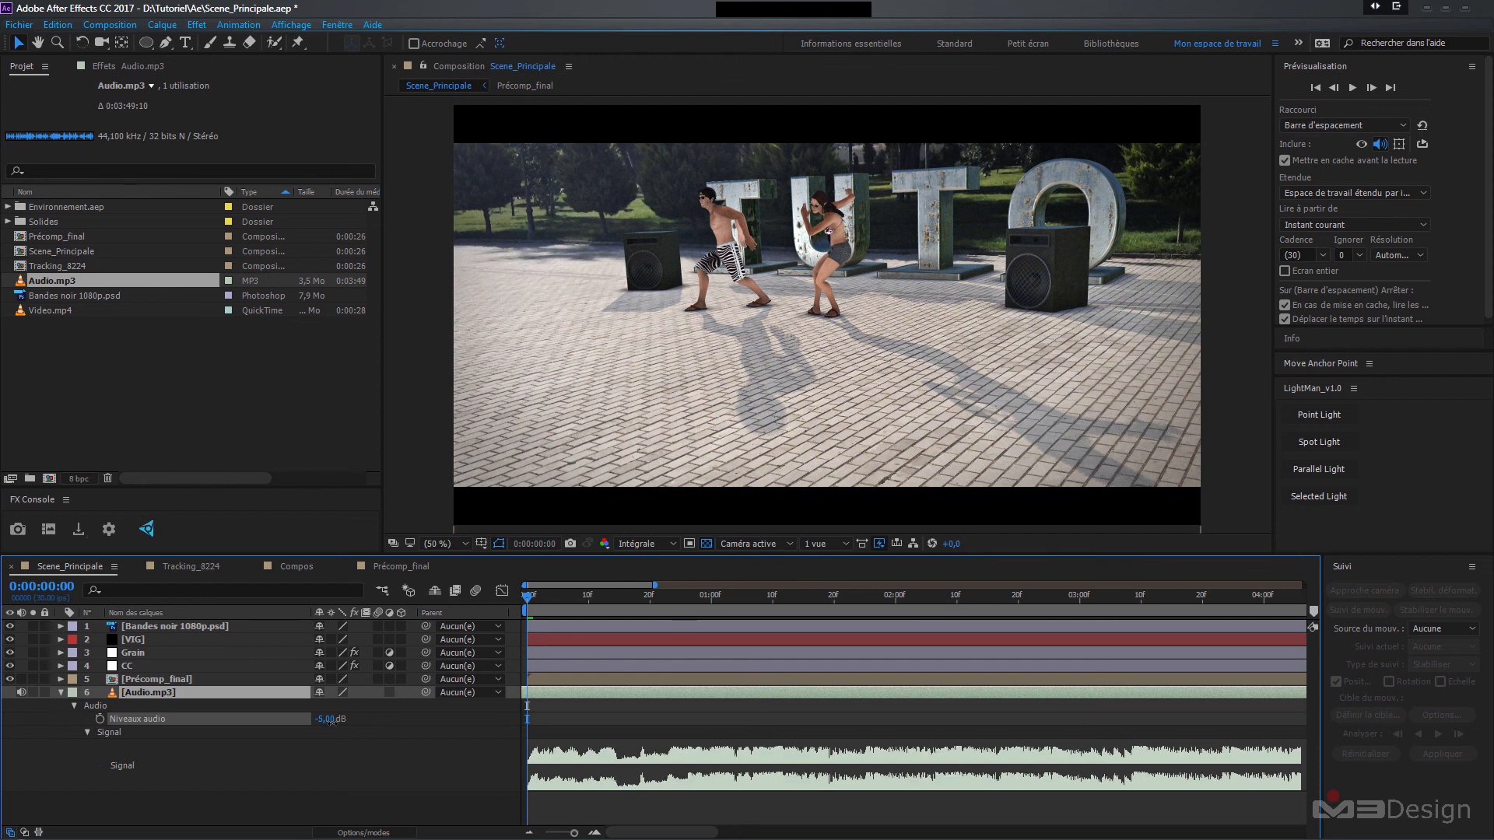
pyautogui.click(61, 693)
pyautogui.click(78, 756)
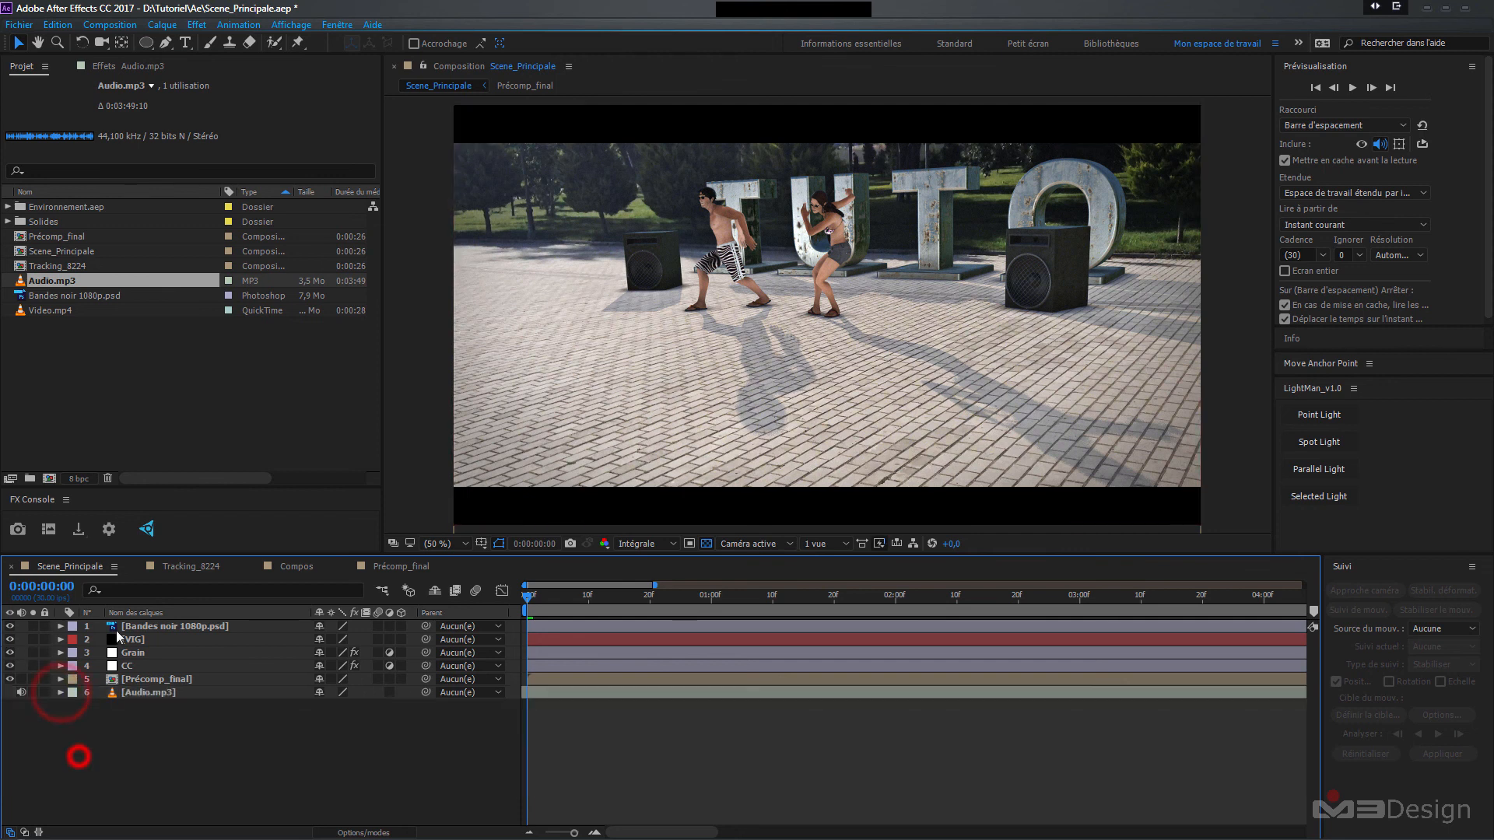
pyautogui.click(19, 25)
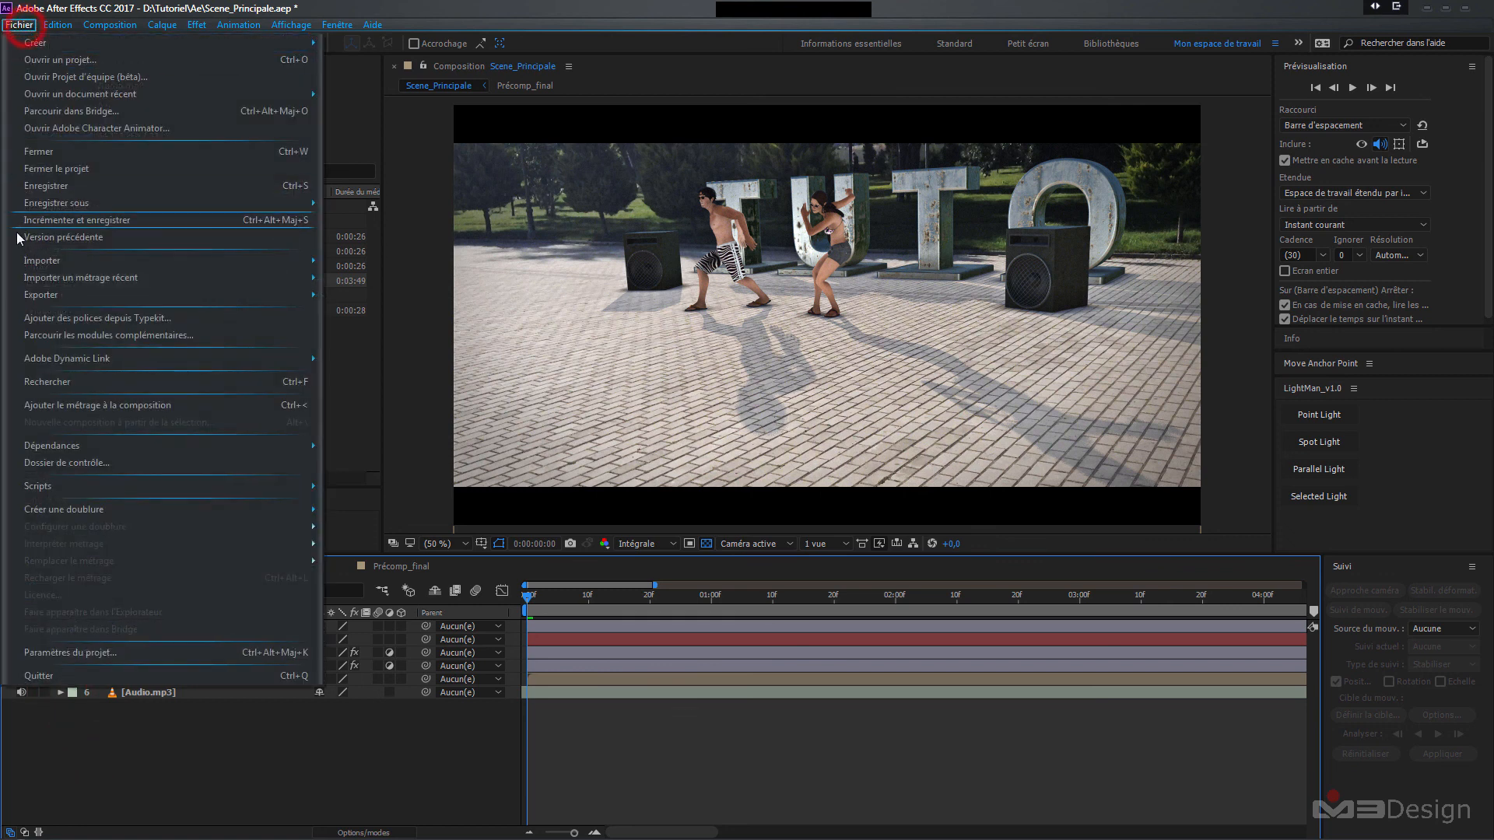
pyautogui.click(39, 182)
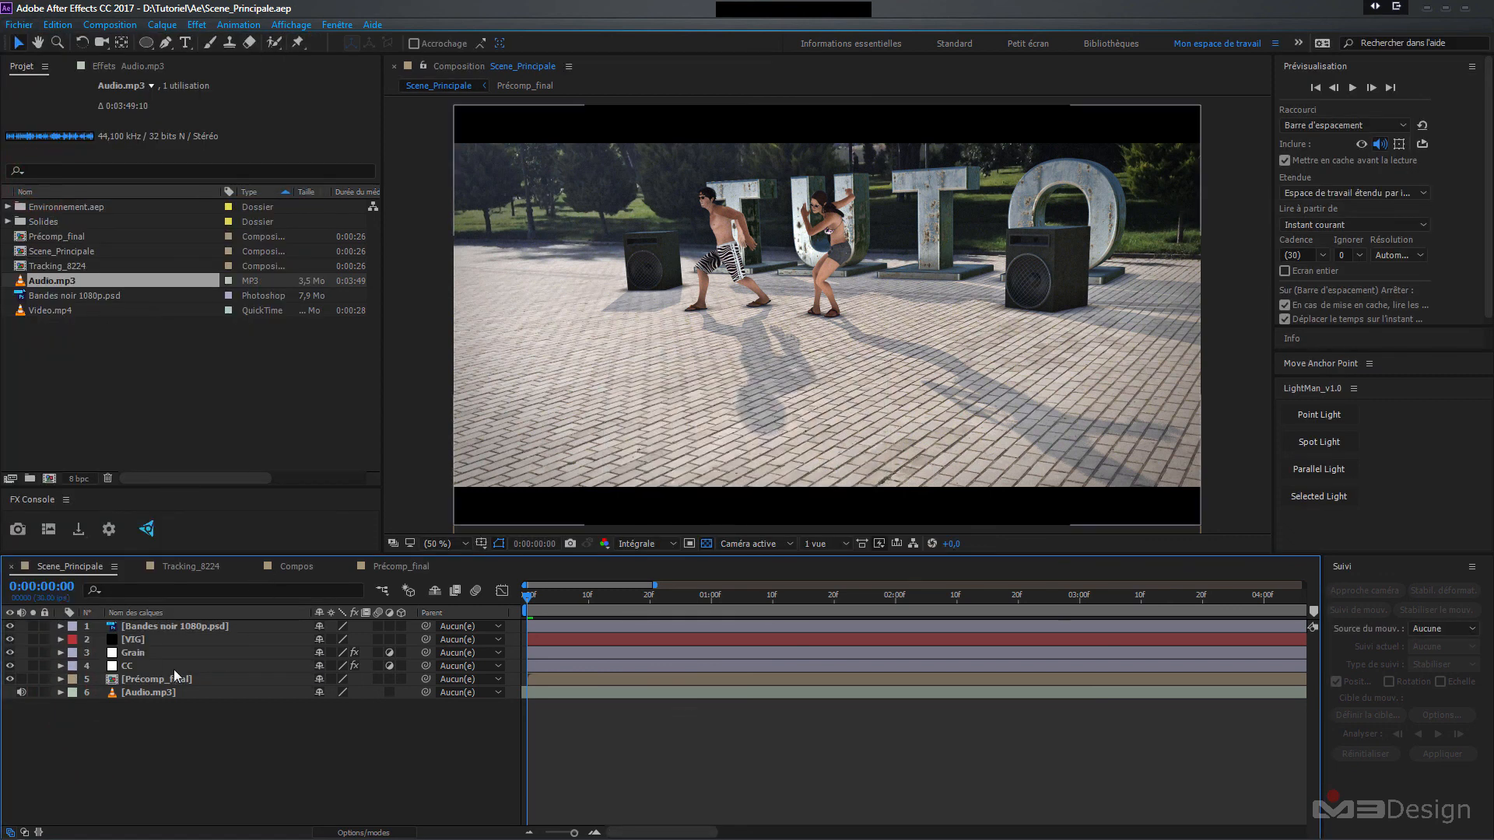
# - In the Output settings of Précomp_final's Element effect, set Supersampling to 2 and enable Enhanced Multisampling
pyautogui.click(384, 570)
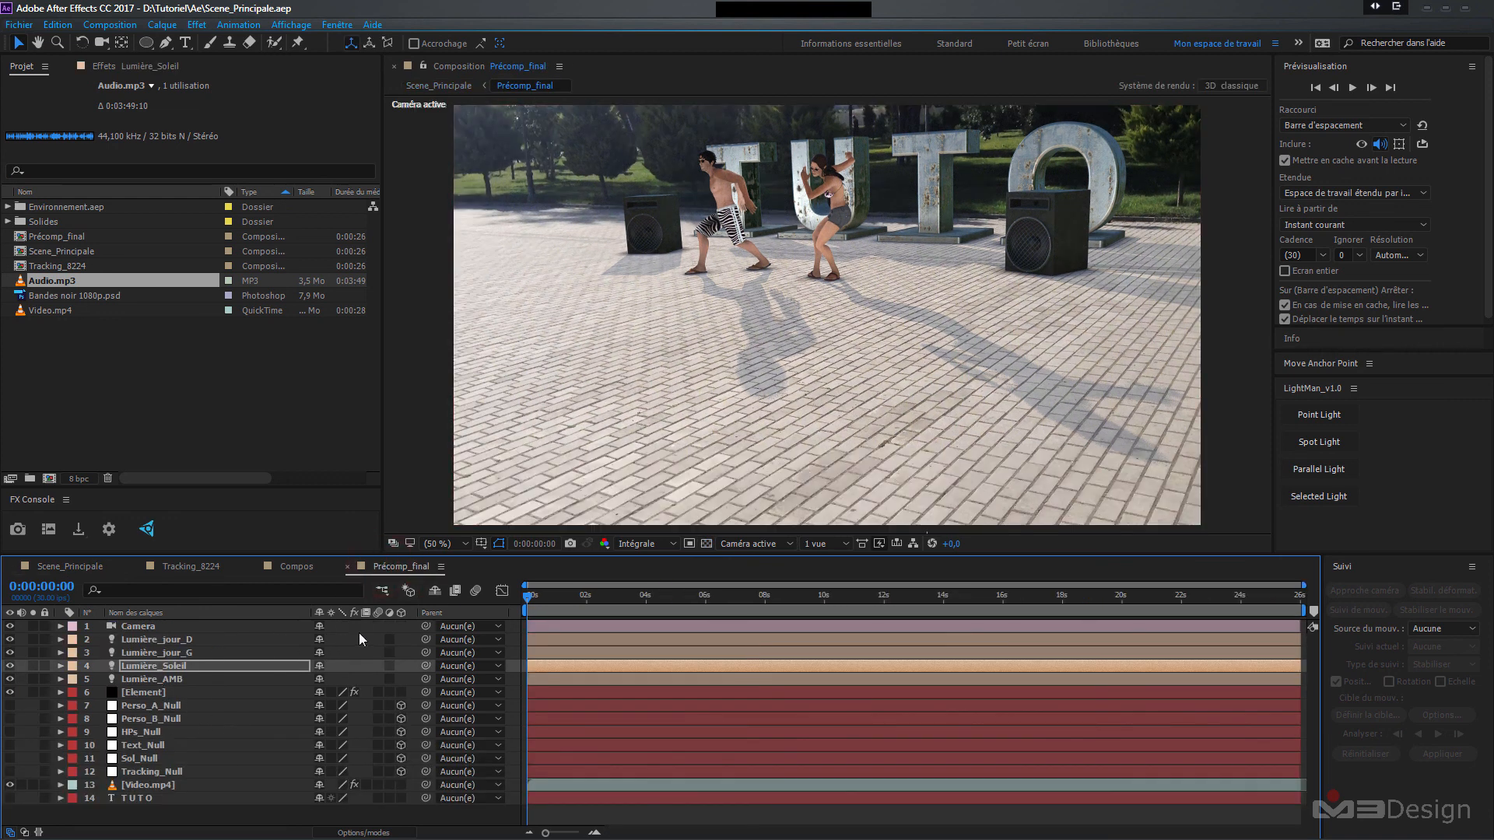
pyautogui.click(137, 691)
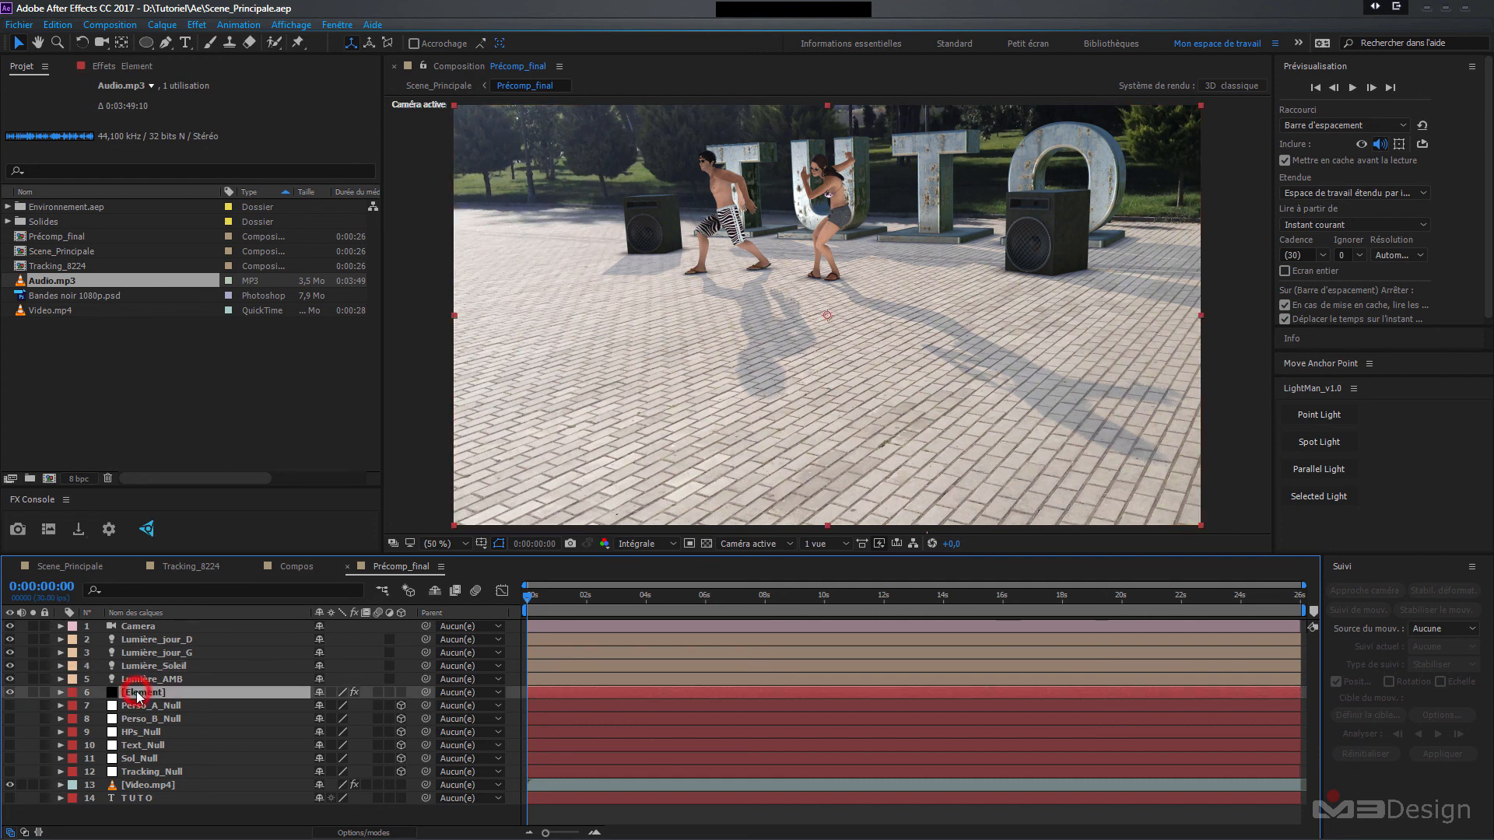
pyautogui.click(119, 65)
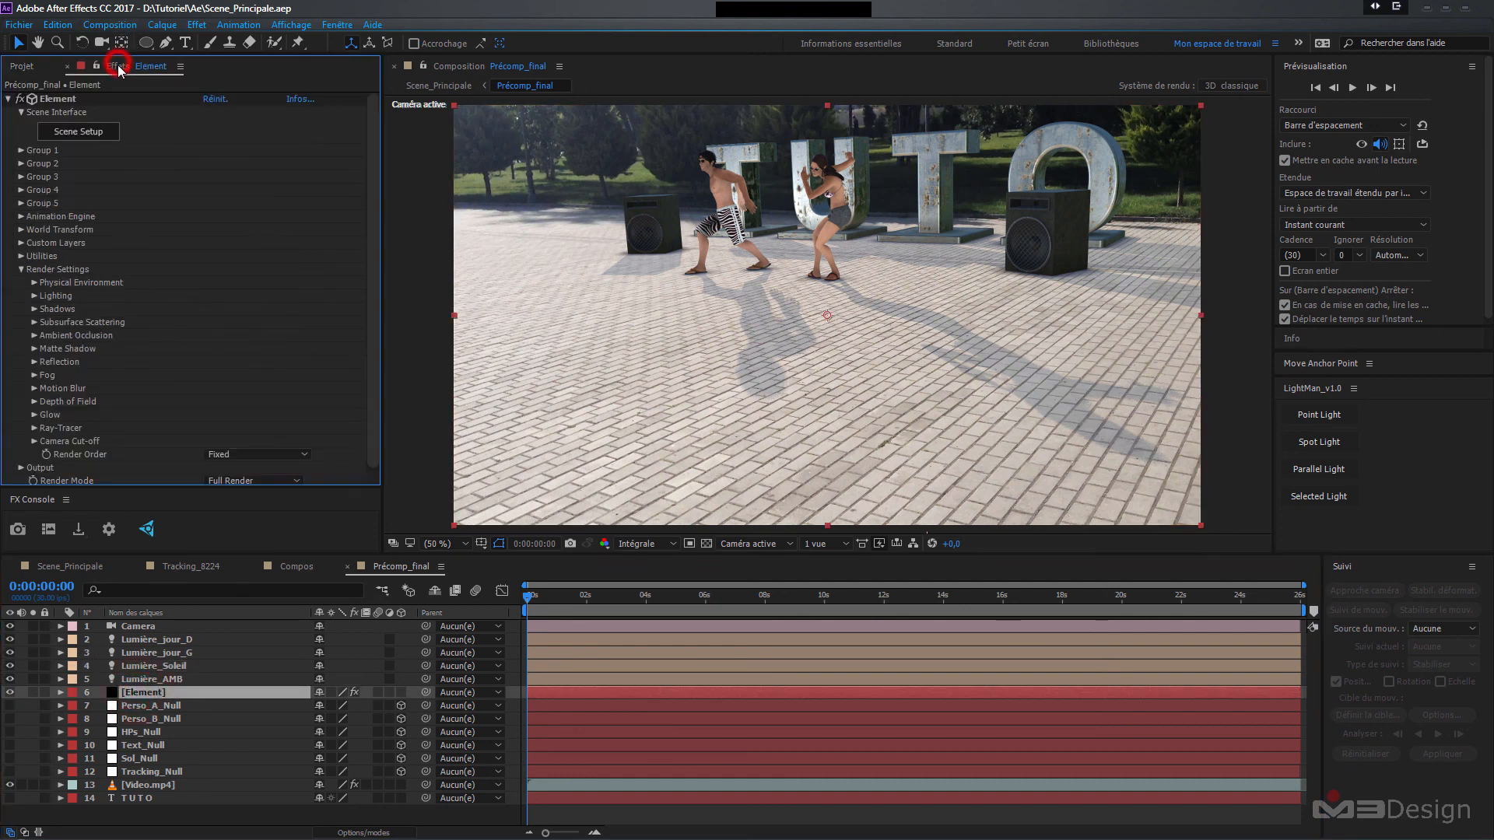
pyautogui.click(21, 270)
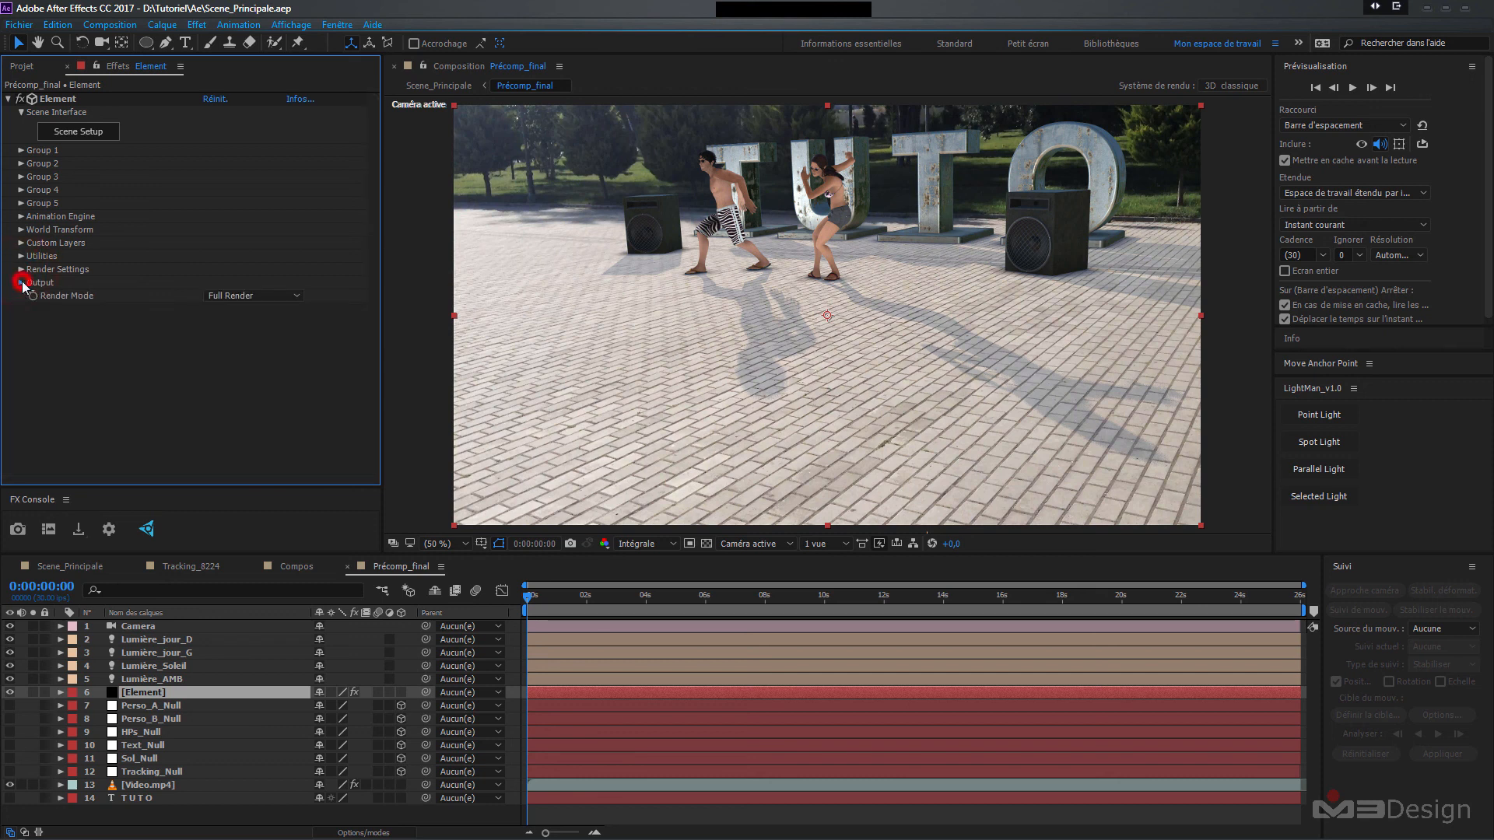
pyautogui.click(21, 282)
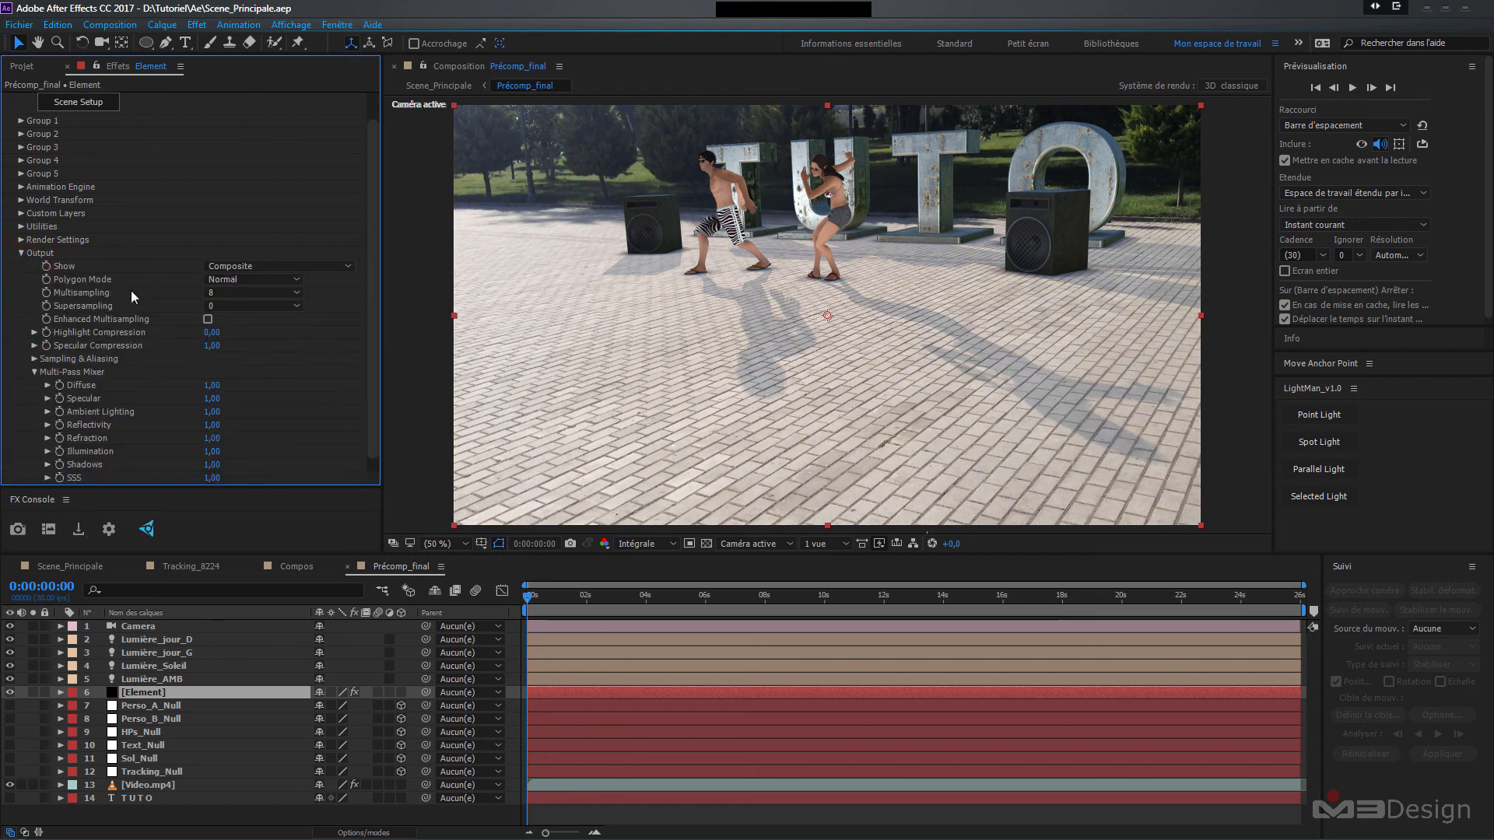
pyautogui.click(242, 306)
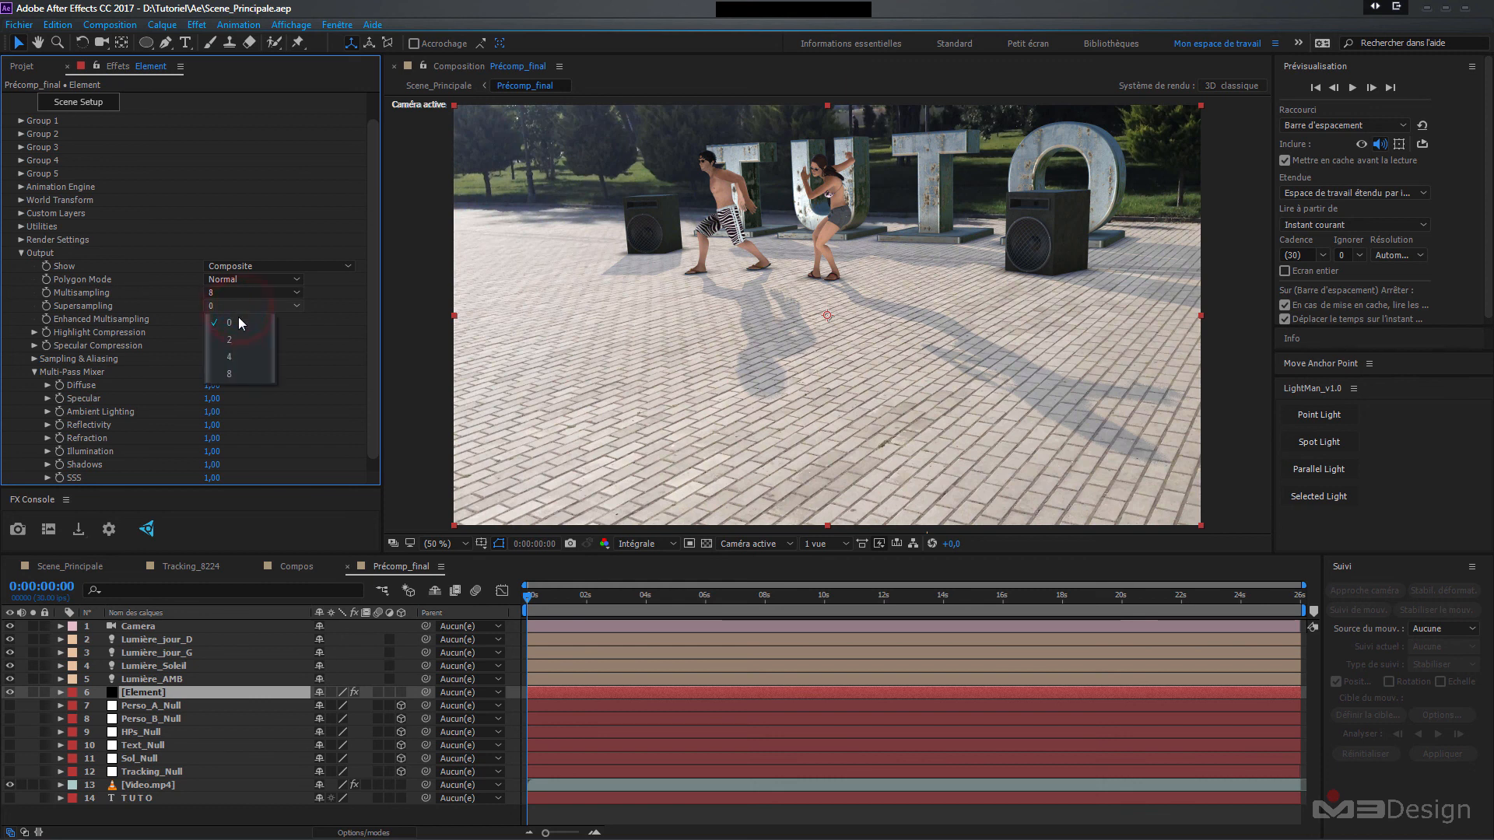
pyautogui.click(231, 342)
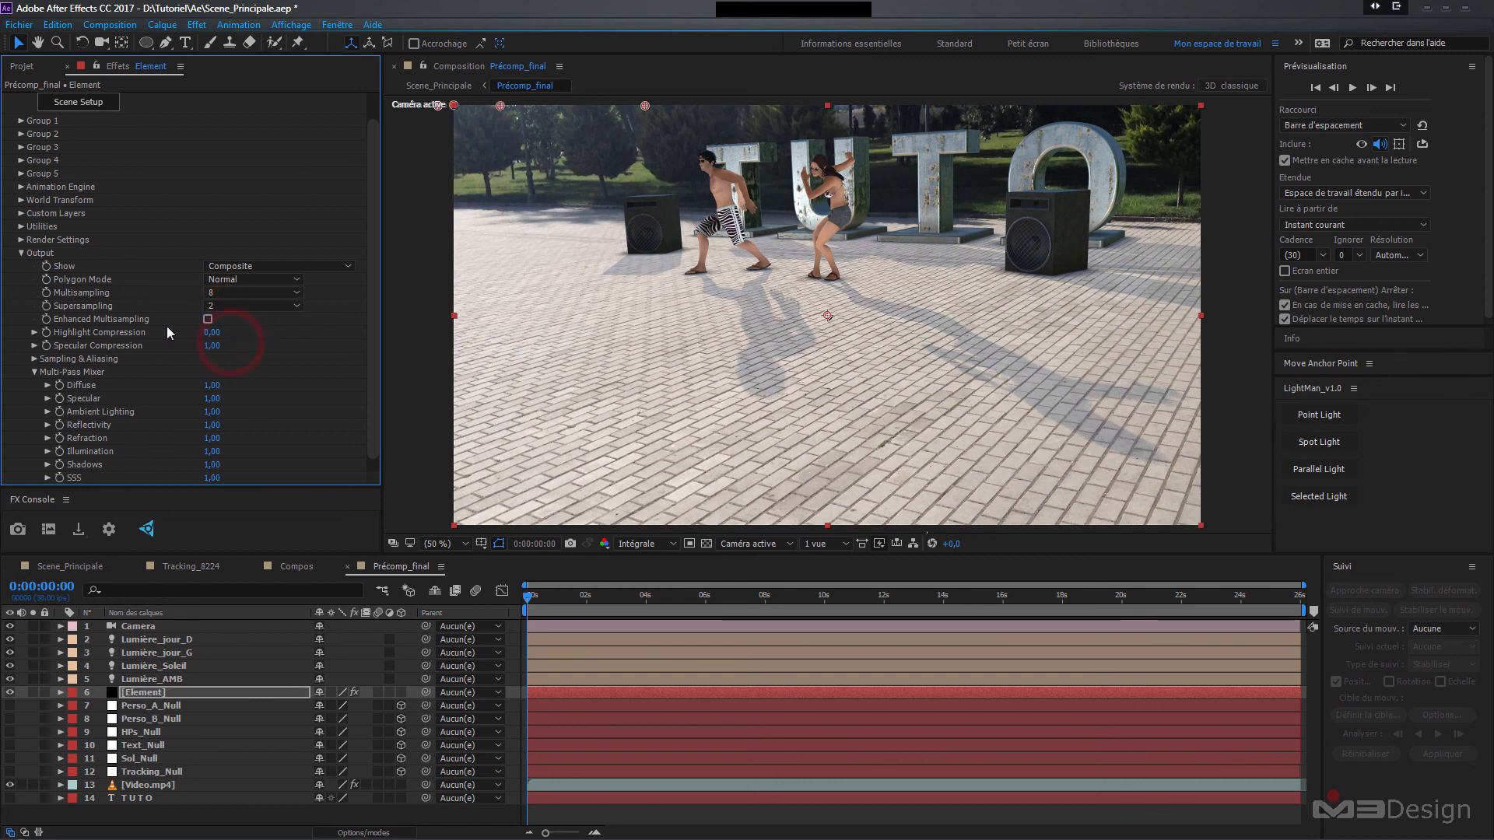
pyautogui.click(208, 319)
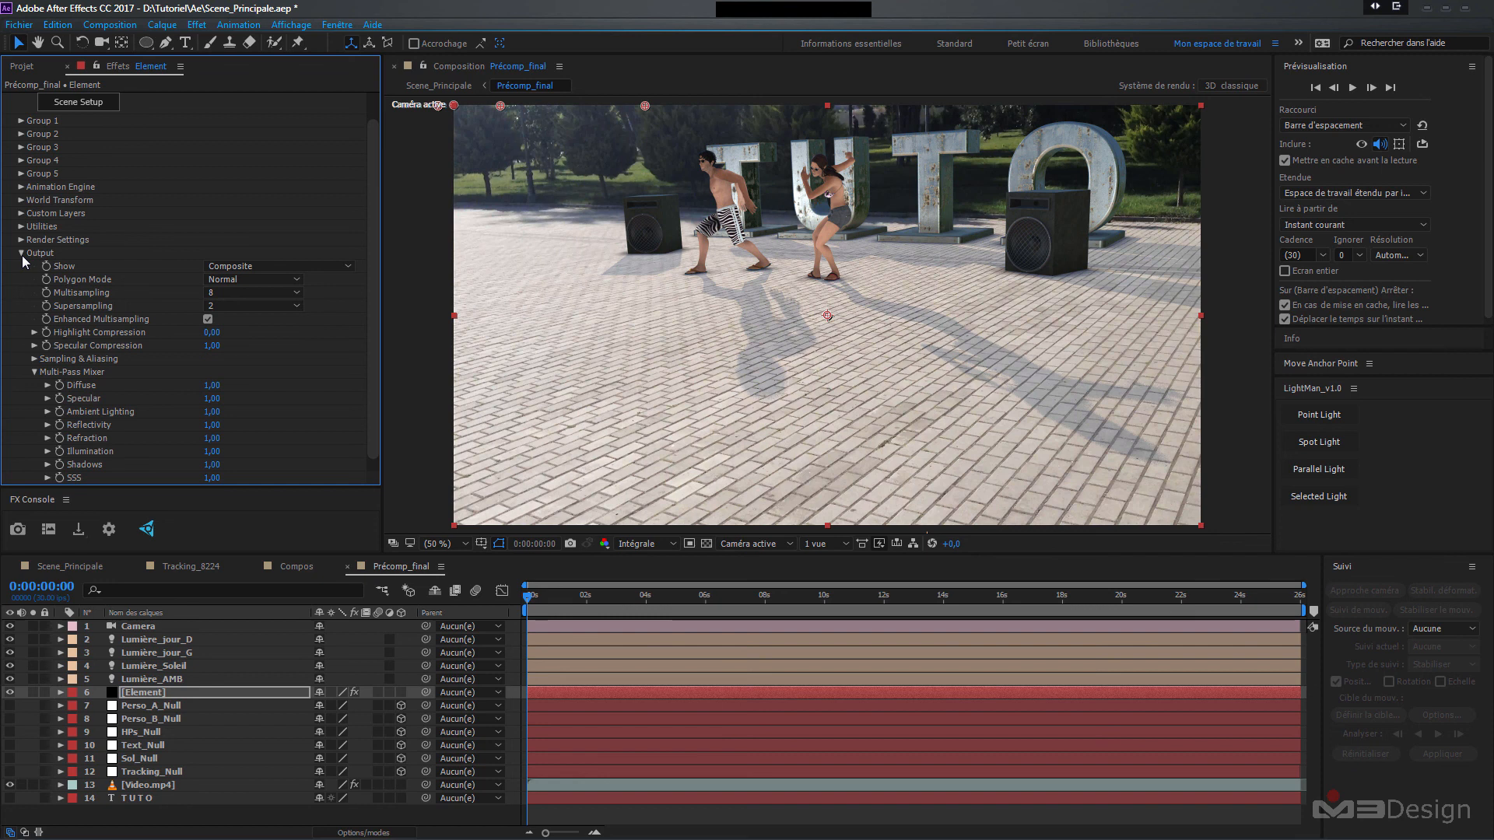
pyautogui.click(32, 372)
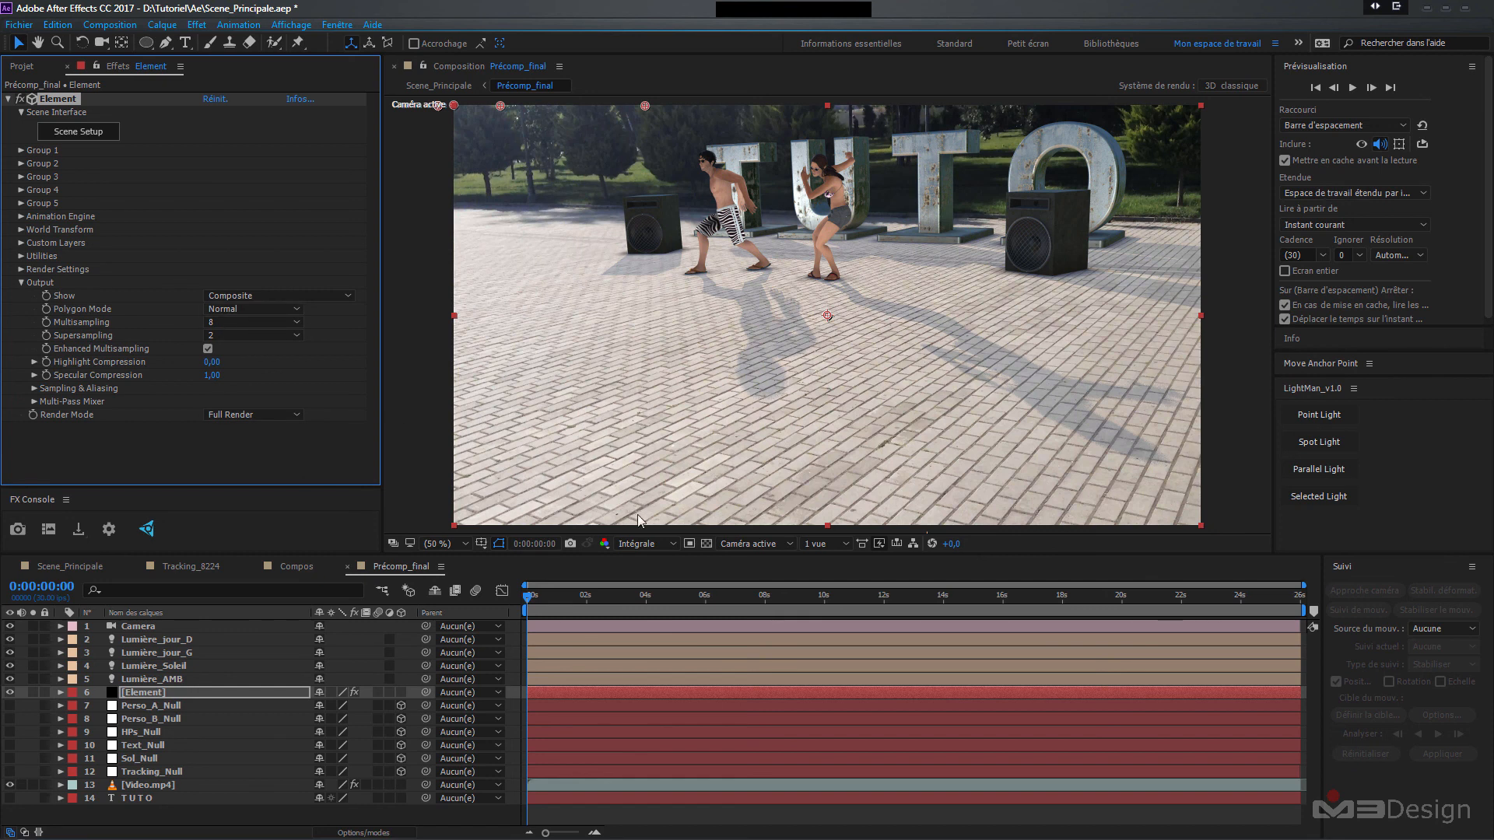
# - Collapse the Element effect's Output settings and expand Motion Blur under its Render Settings
pyautogui.click(22, 284)
pyautogui.click(21, 270)
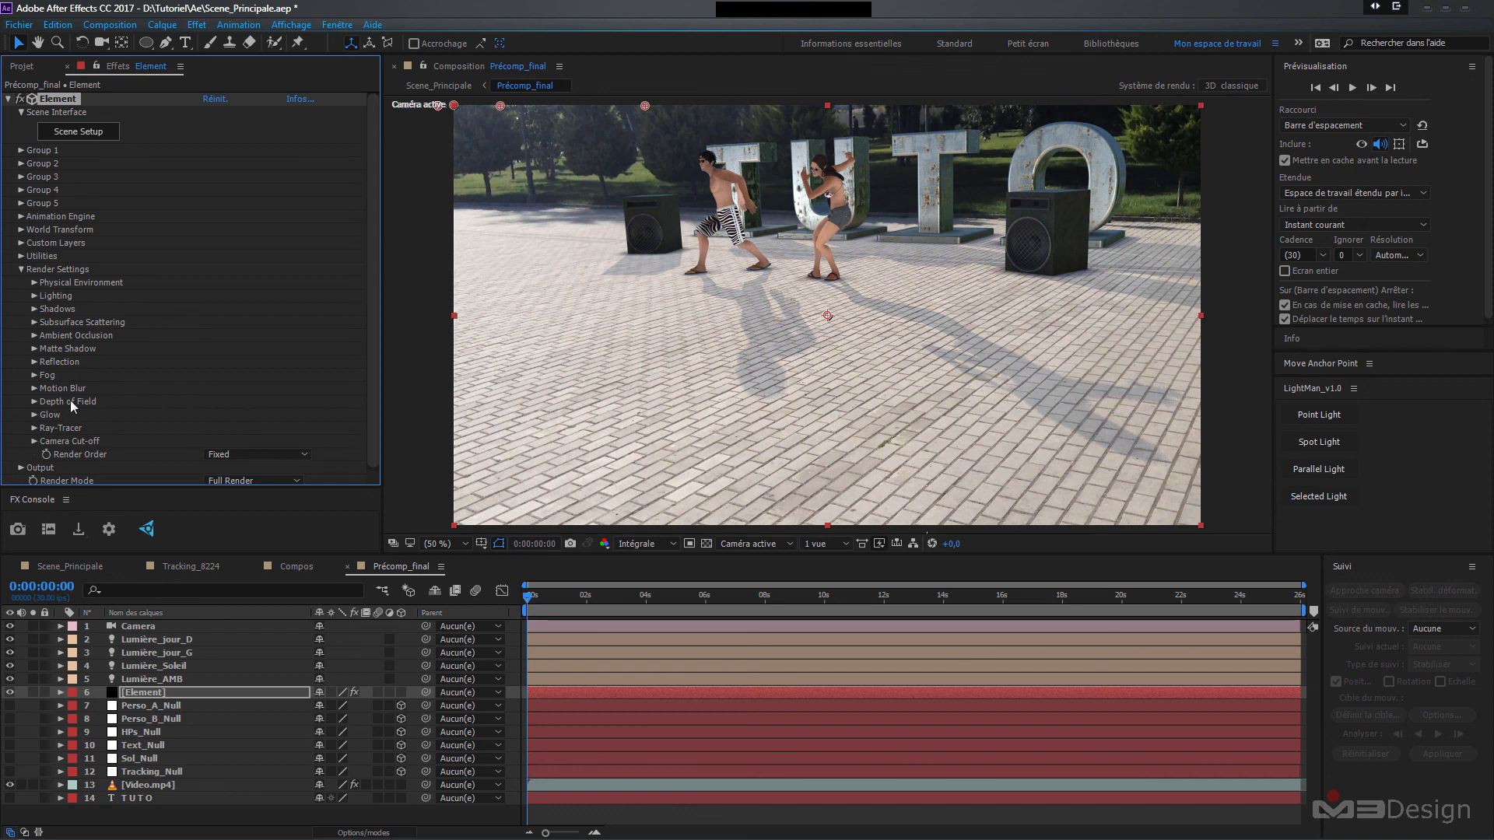
pyautogui.click(34, 388)
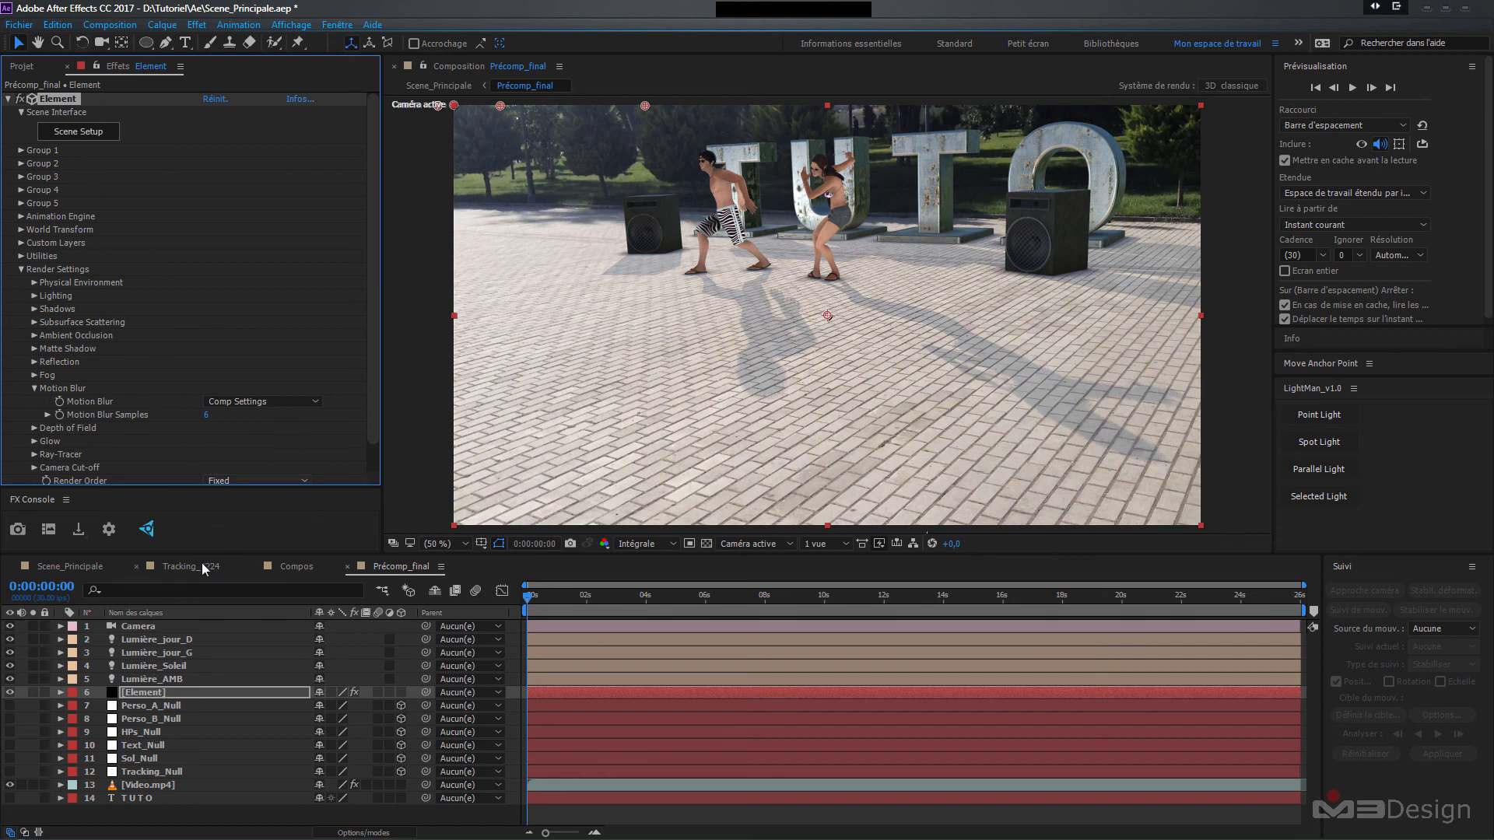
pyautogui.click(475, 591)
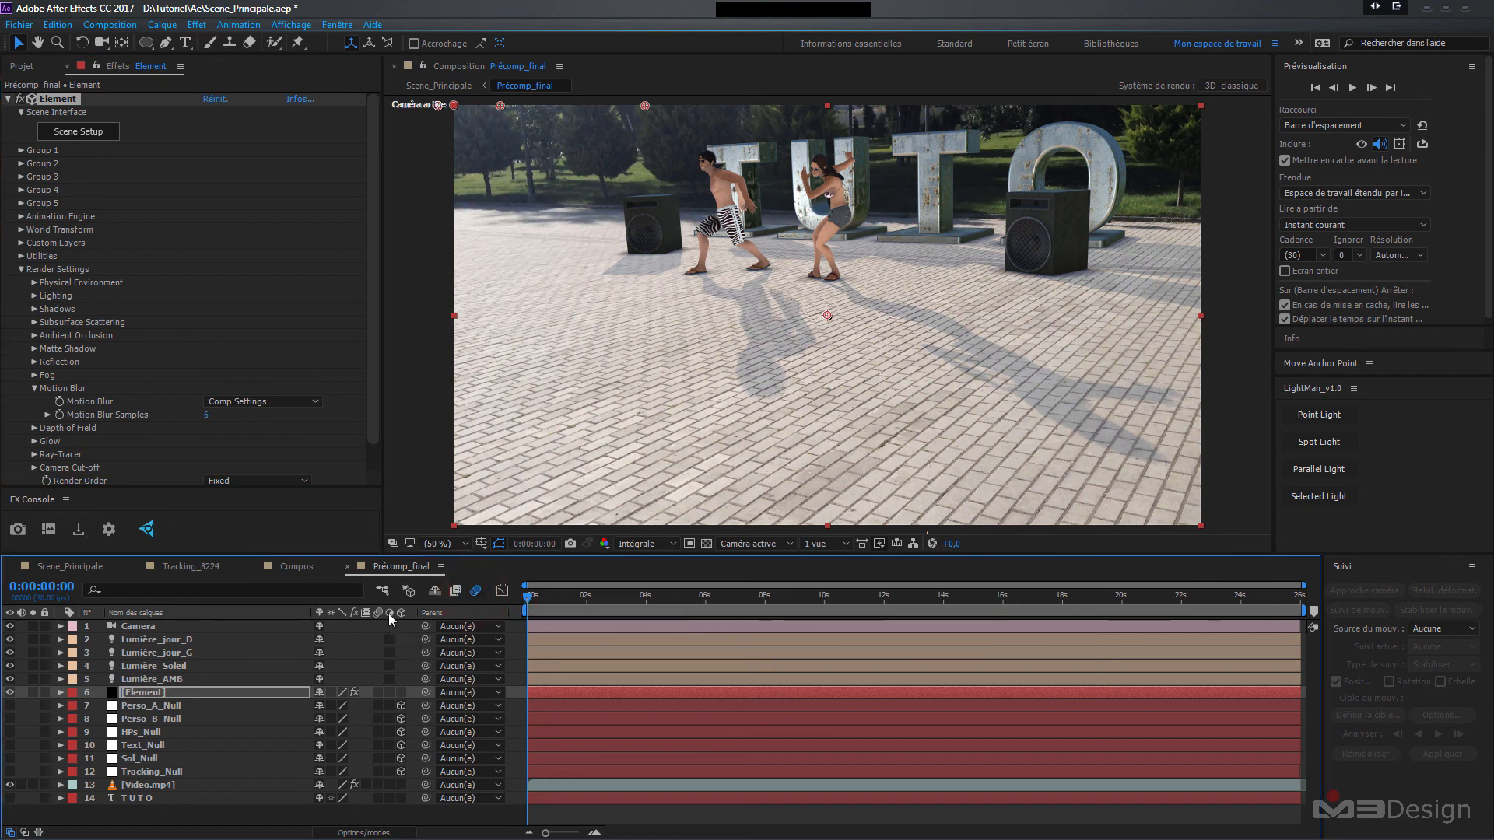
pyautogui.click(377, 693)
pyautogui.click(476, 590)
# - Set the Element effect's Motion Blur to On with 10 Motion Blur Samples, then collapse the Motion Blur settings
pyautogui.click(292, 402)
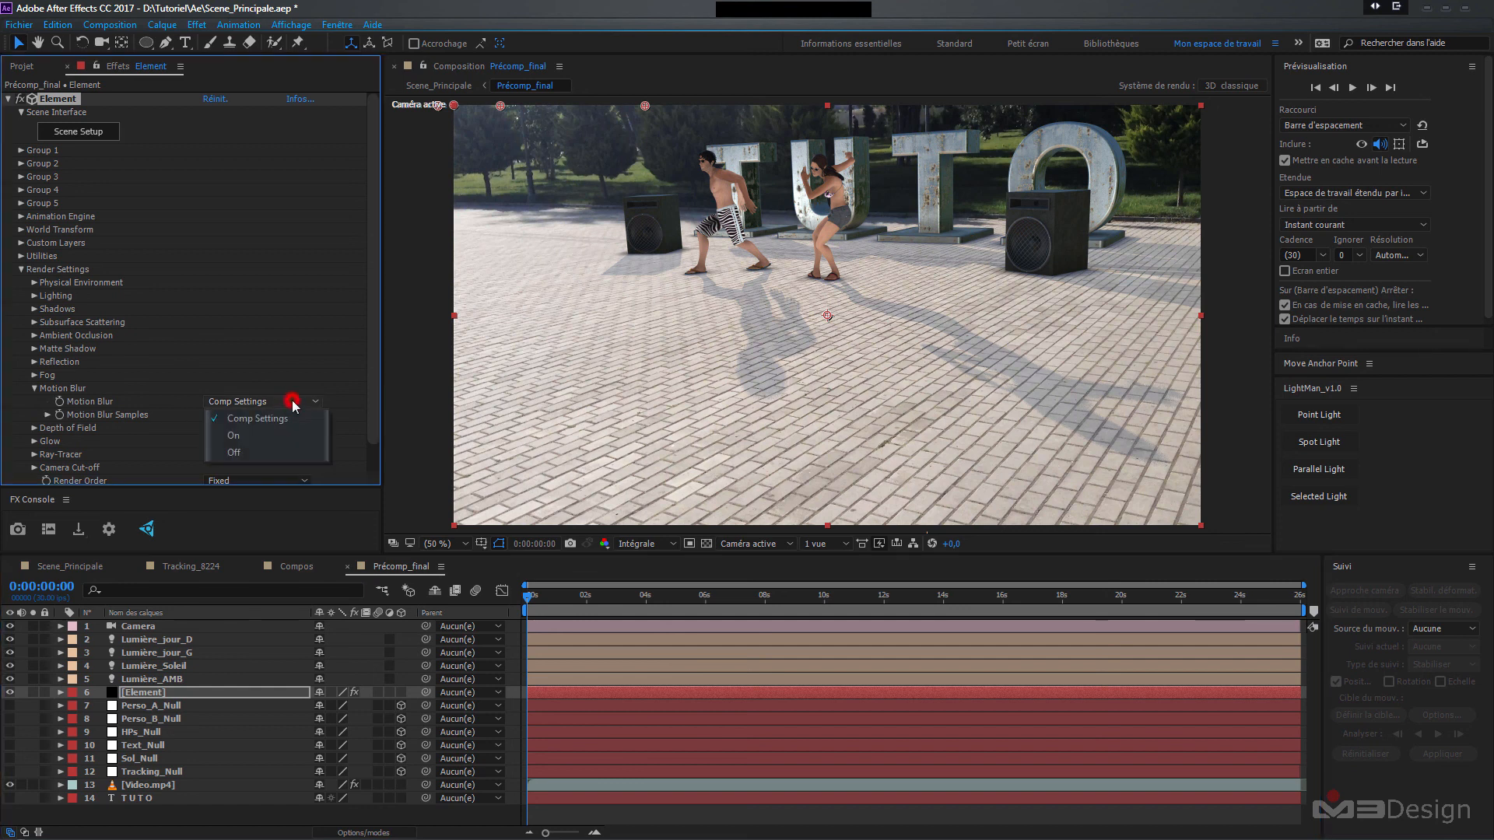
pyautogui.click(253, 438)
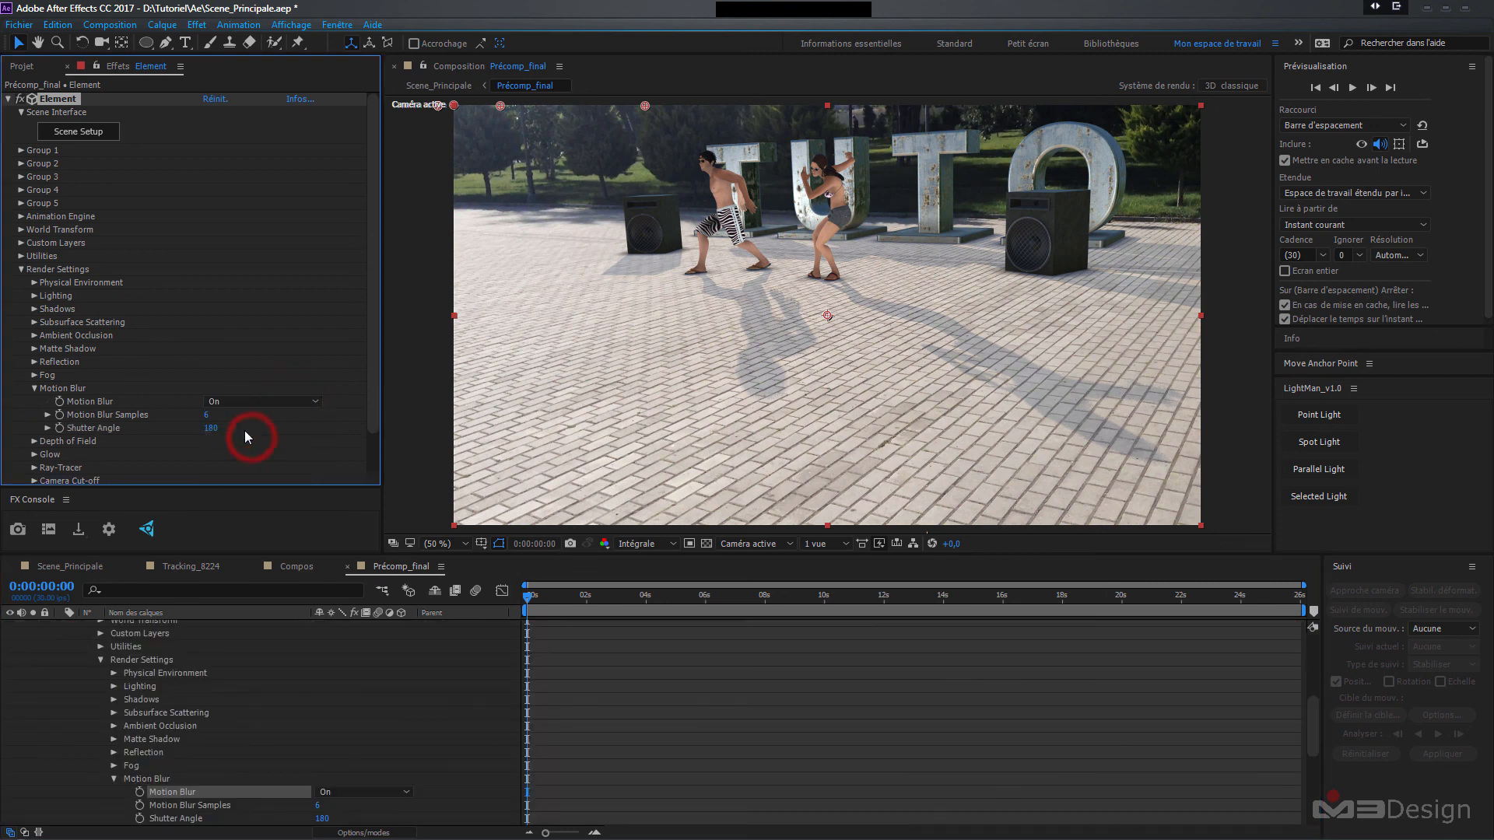
pyautogui.moveTo(206, 417); pyautogui.dragTo(212, 421)
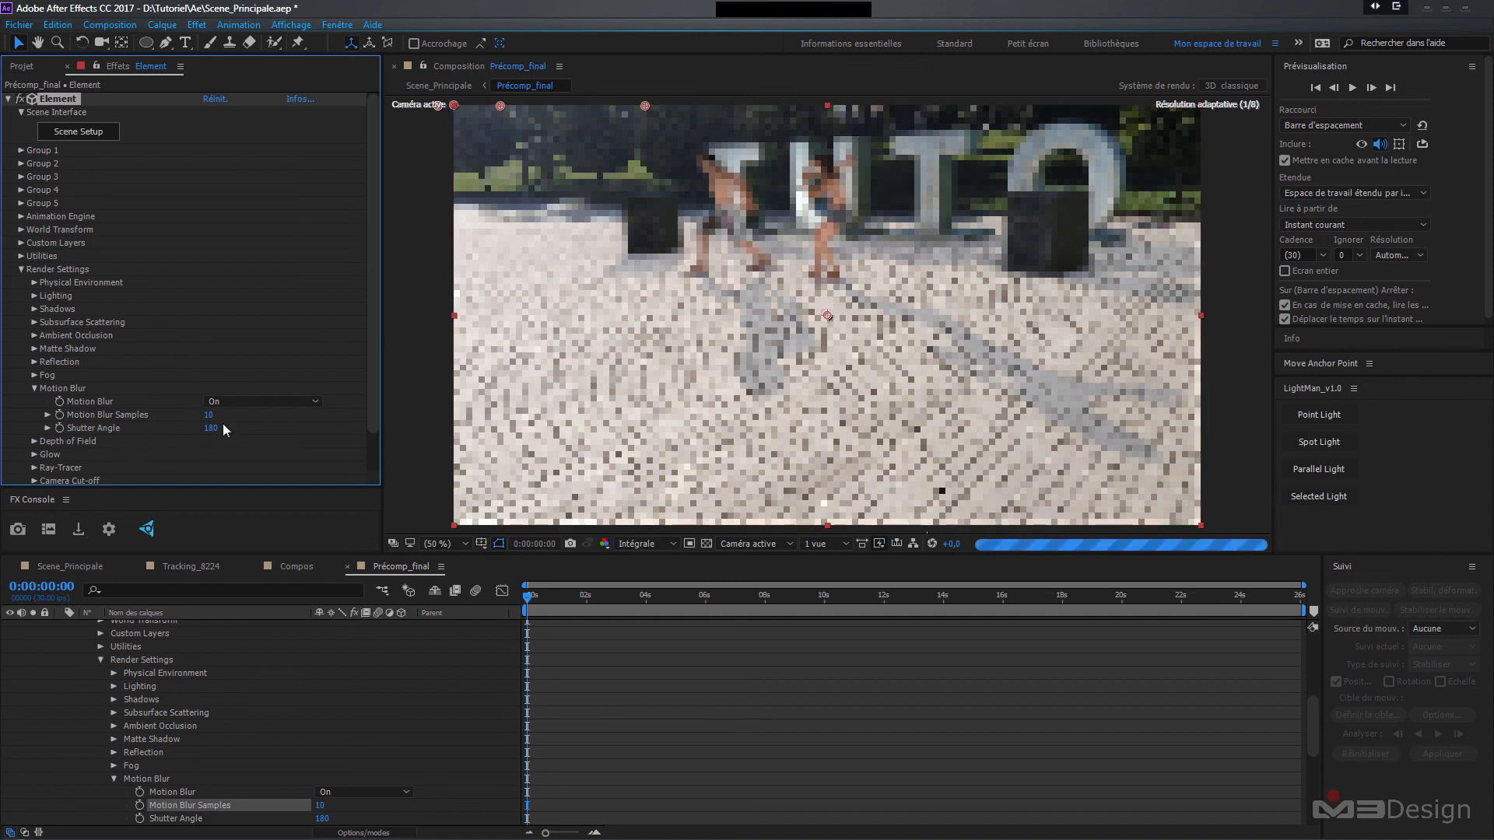
pyautogui.click(35, 386)
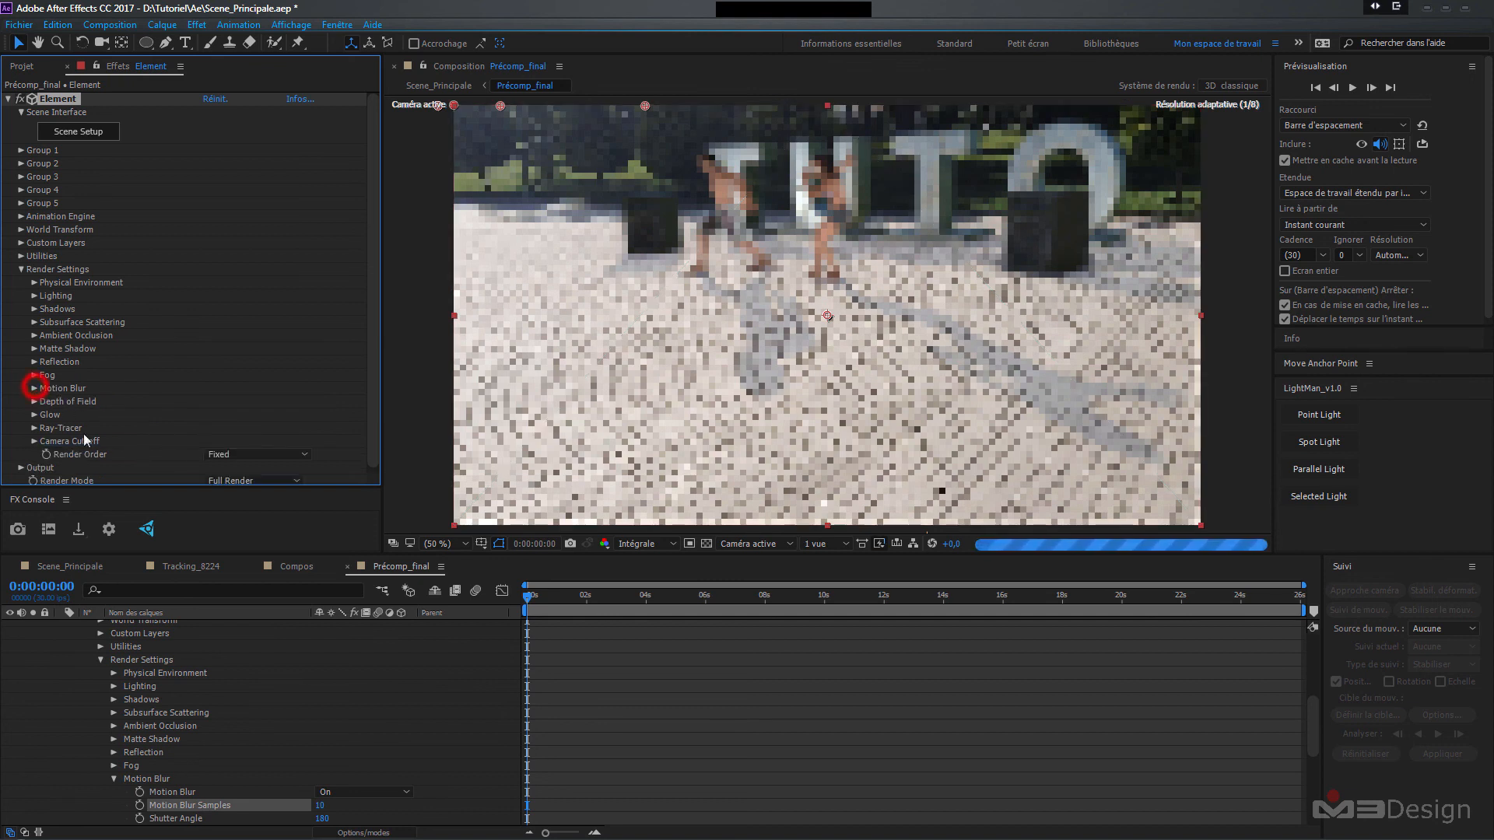
pyautogui.moveTo(1309, 735); pyautogui.dragTo(1309, 673)
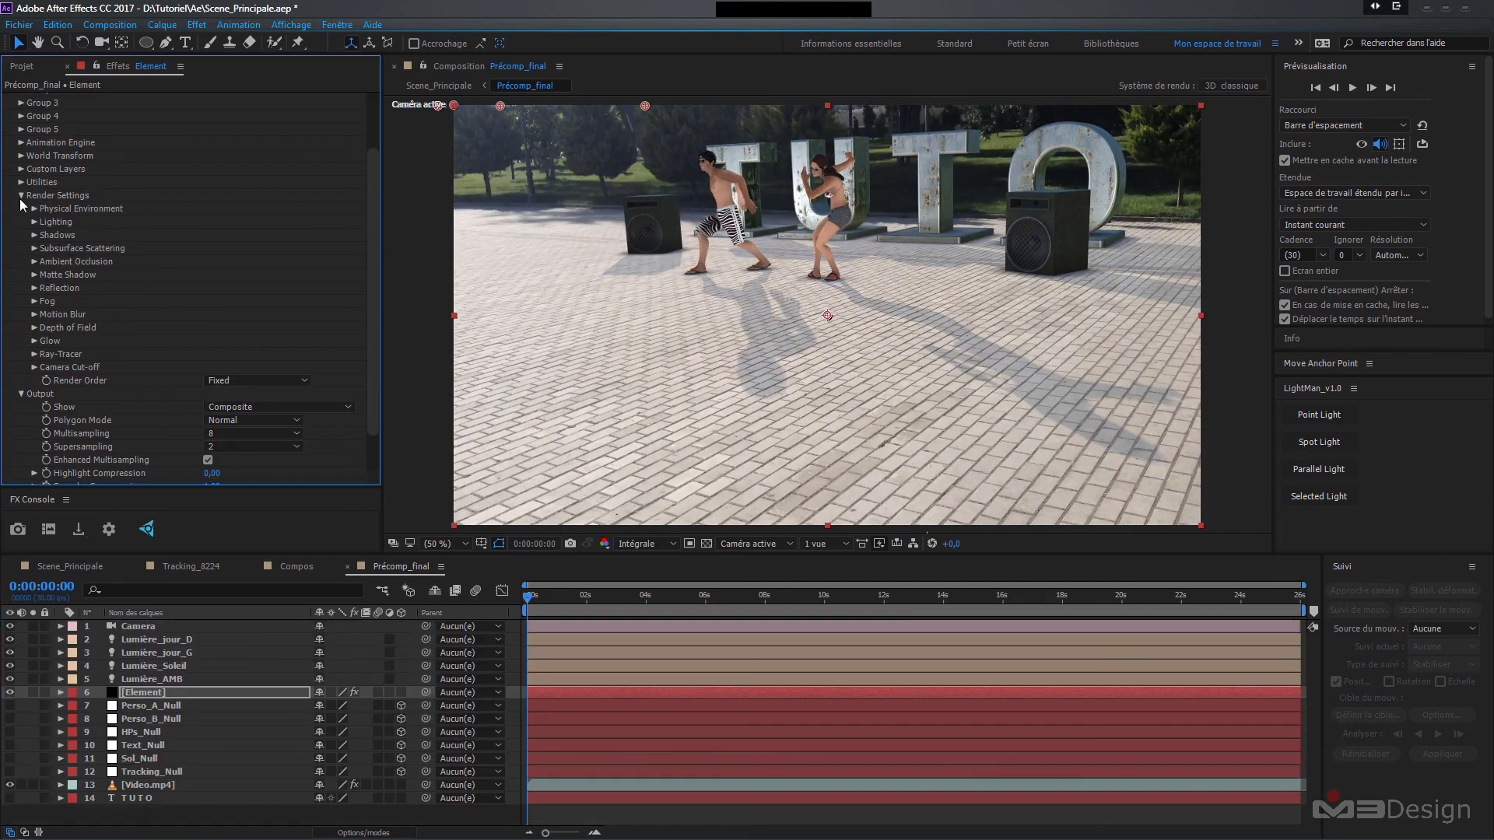
# - Collapse the Element effect's Render Settings and Output groups
pyautogui.click(20, 197)
pyautogui.click(21, 284)
pyautogui.click(110, 407)
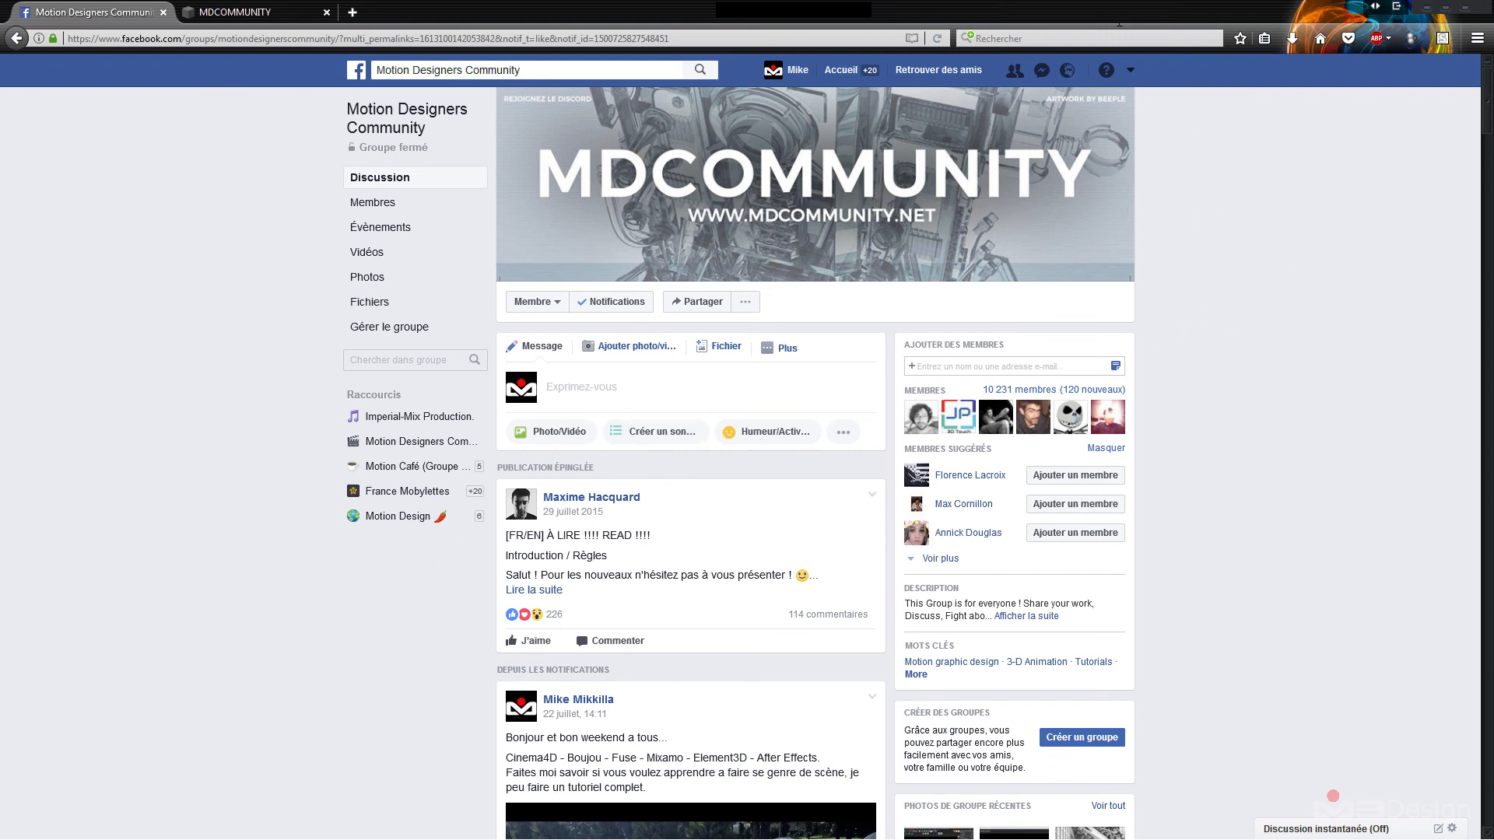
# - Switch to Firefox and look through the discussion posts of the Motion Designers Community Facebook group, including the shared character animation video
pyautogui.scroll(-4, 1191, 473)
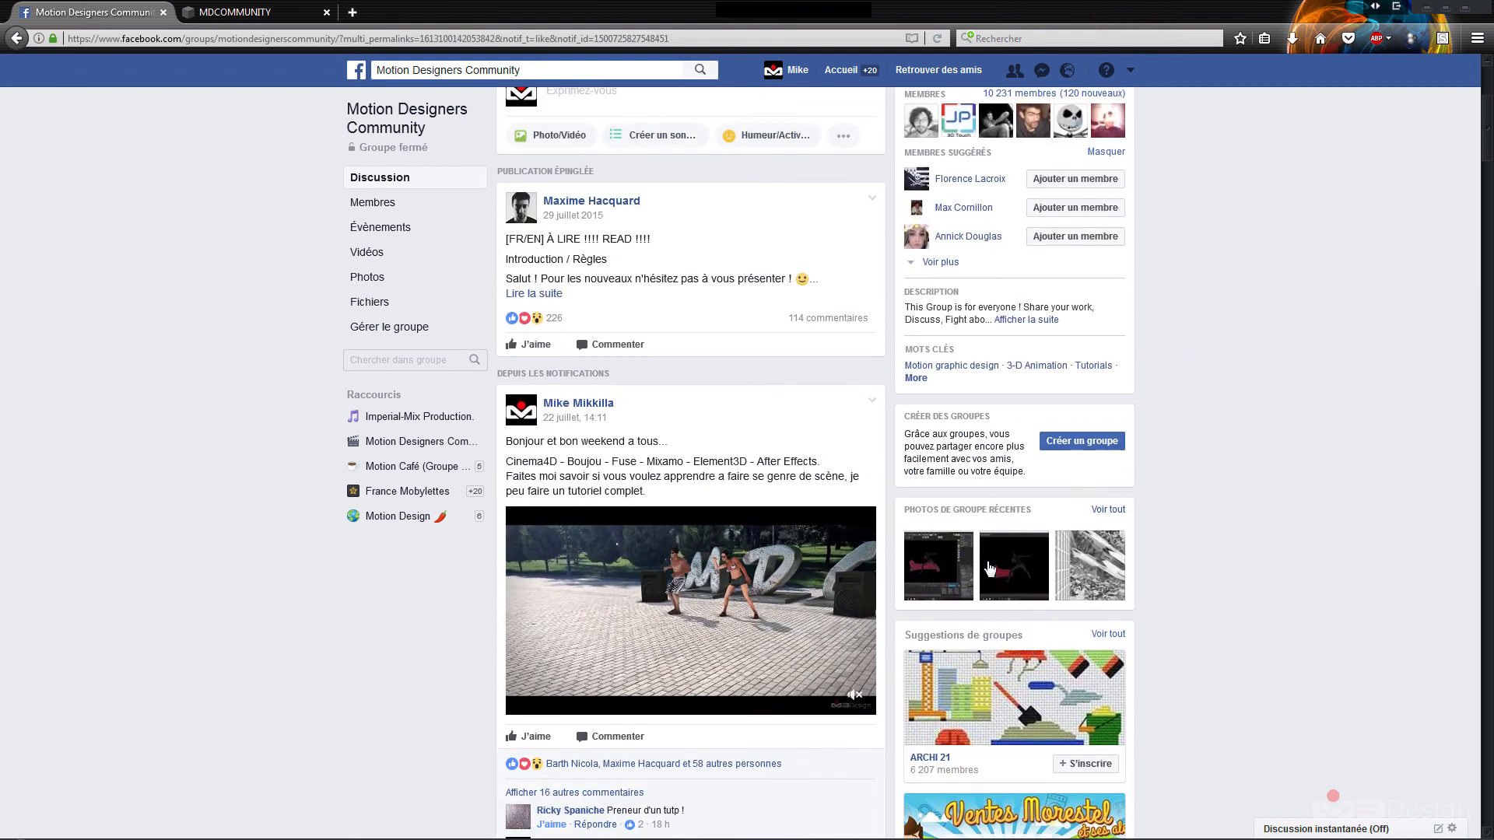
pyautogui.scroll(-2, 990, 568)
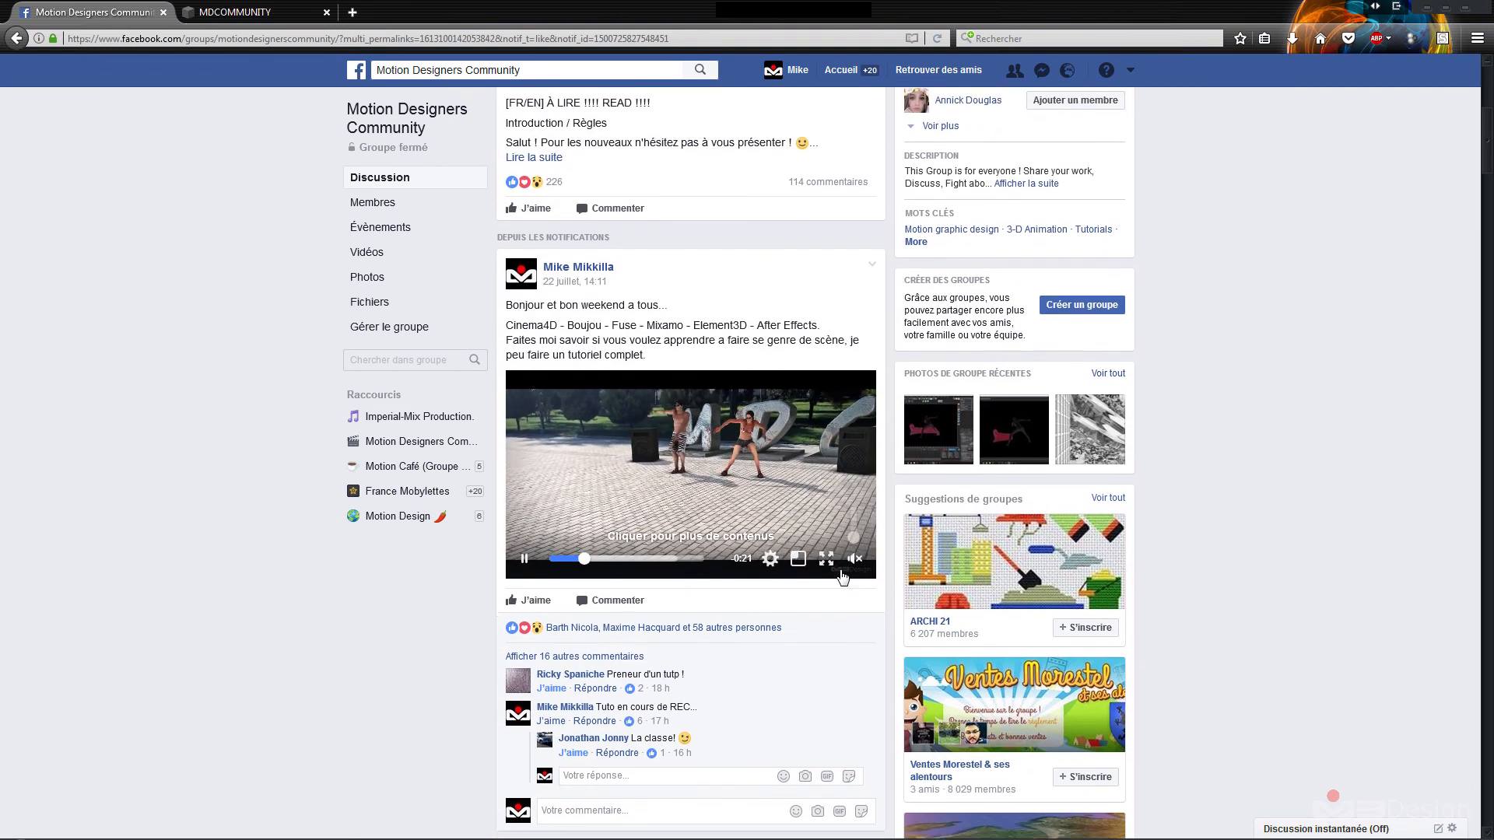
pyautogui.scroll(-1, 841, 575)
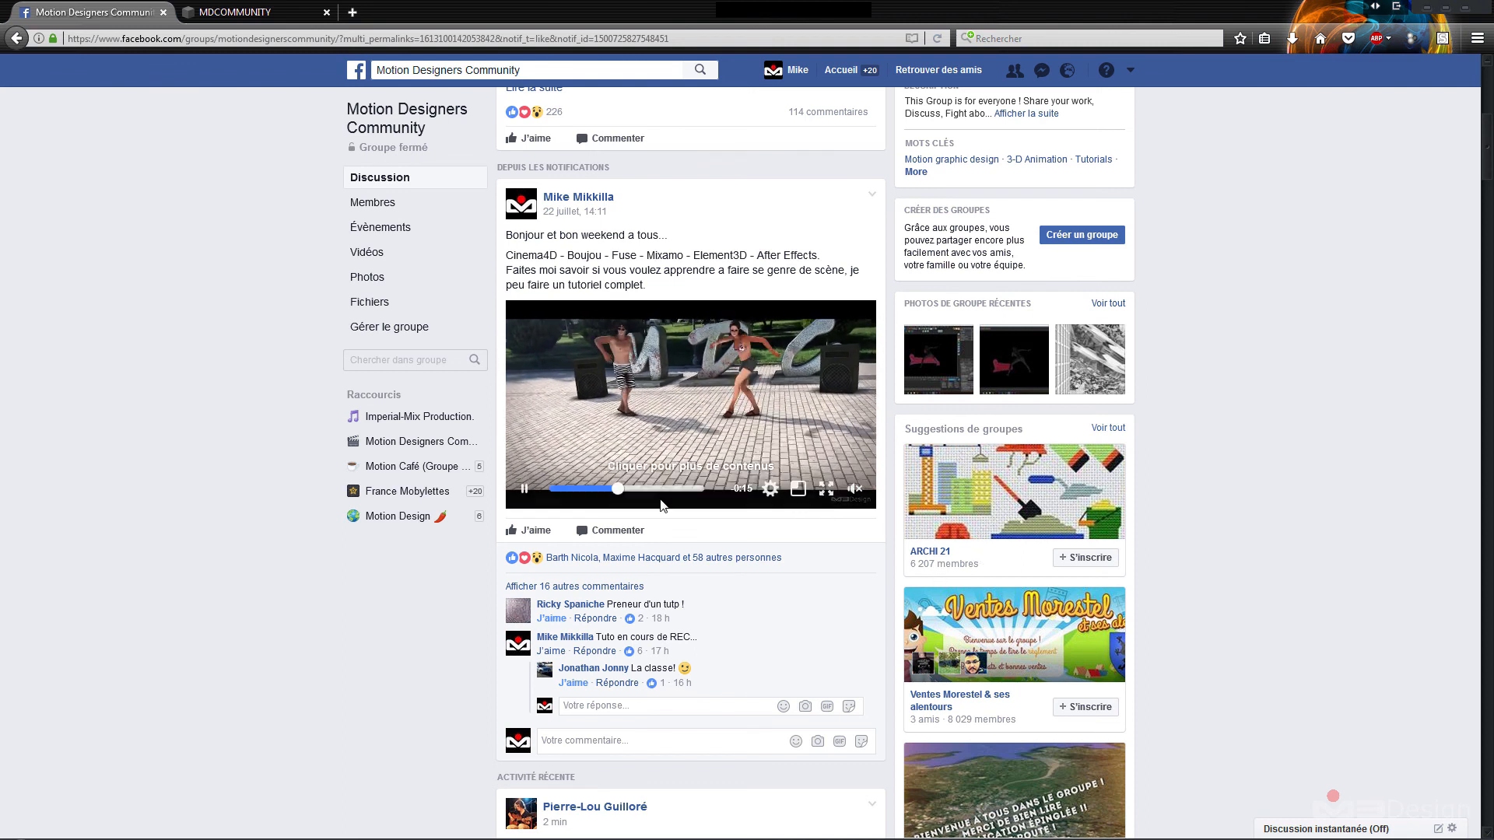
pyautogui.scroll(-1, 661, 506)
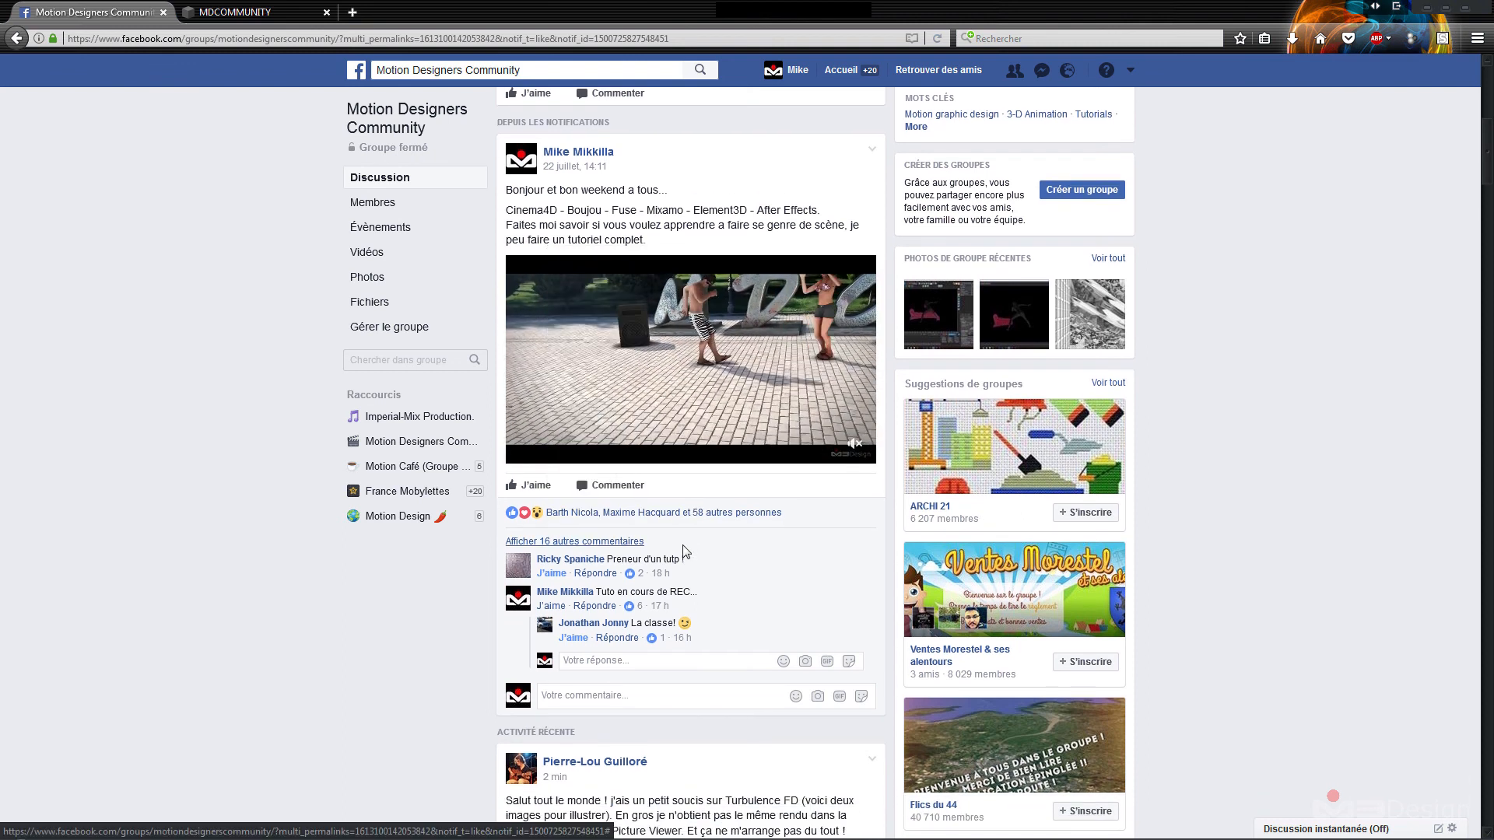
pyautogui.scroll(-1, 685, 551)
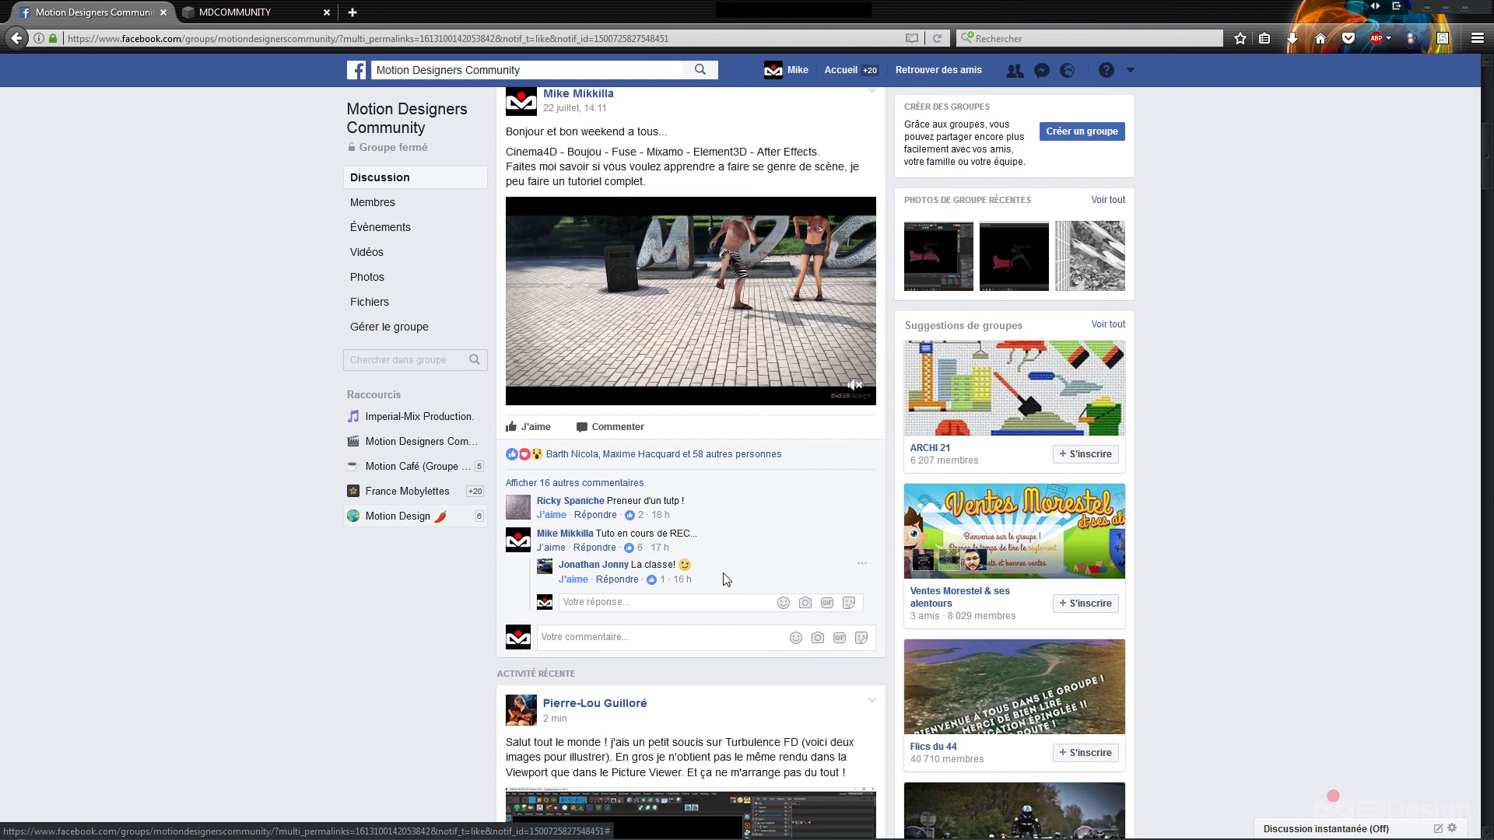
pyautogui.scroll(-8, 725, 579)
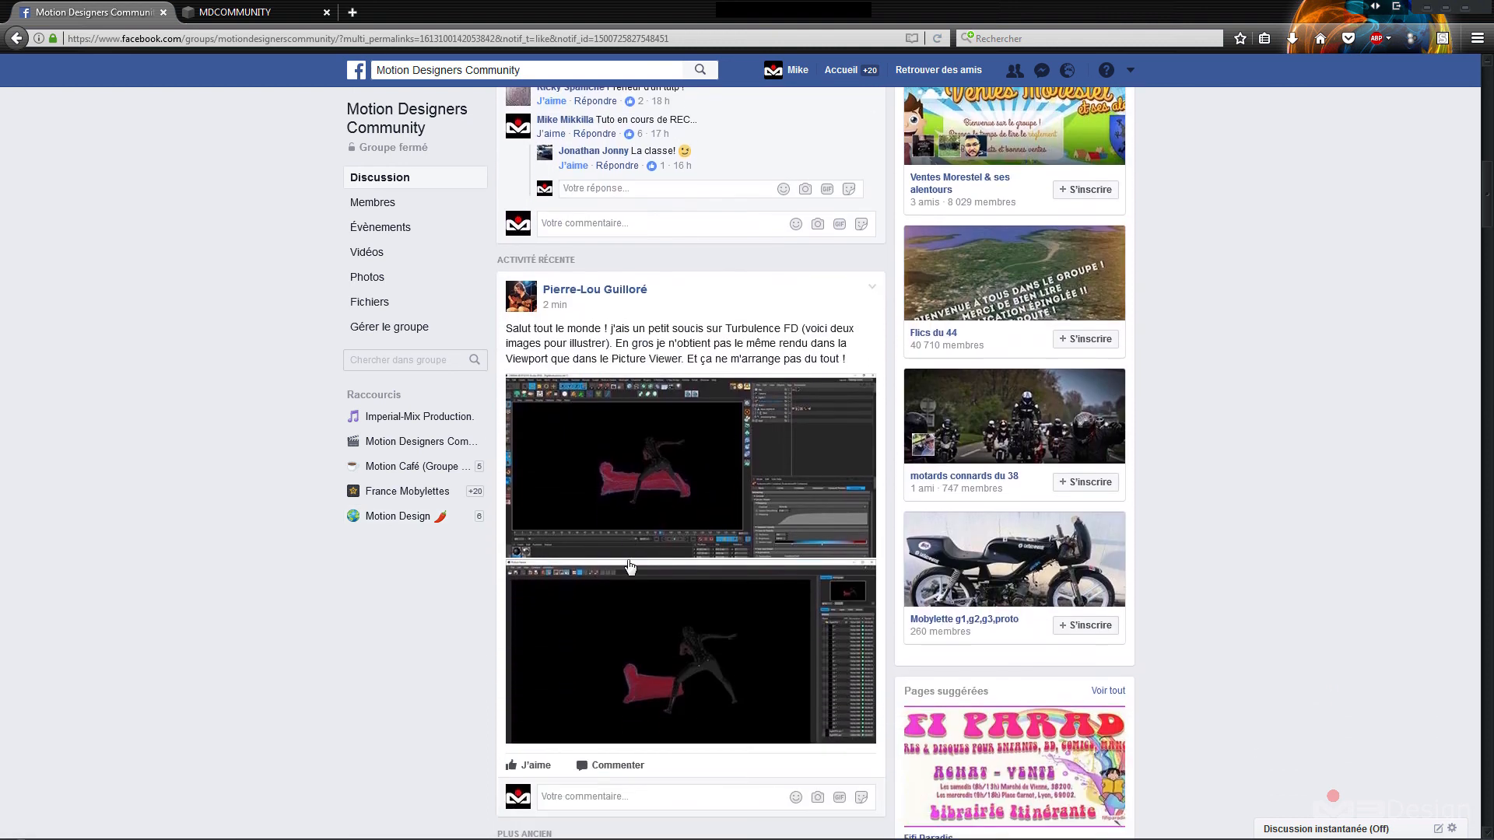
pyautogui.scroll(-9, 630, 566)
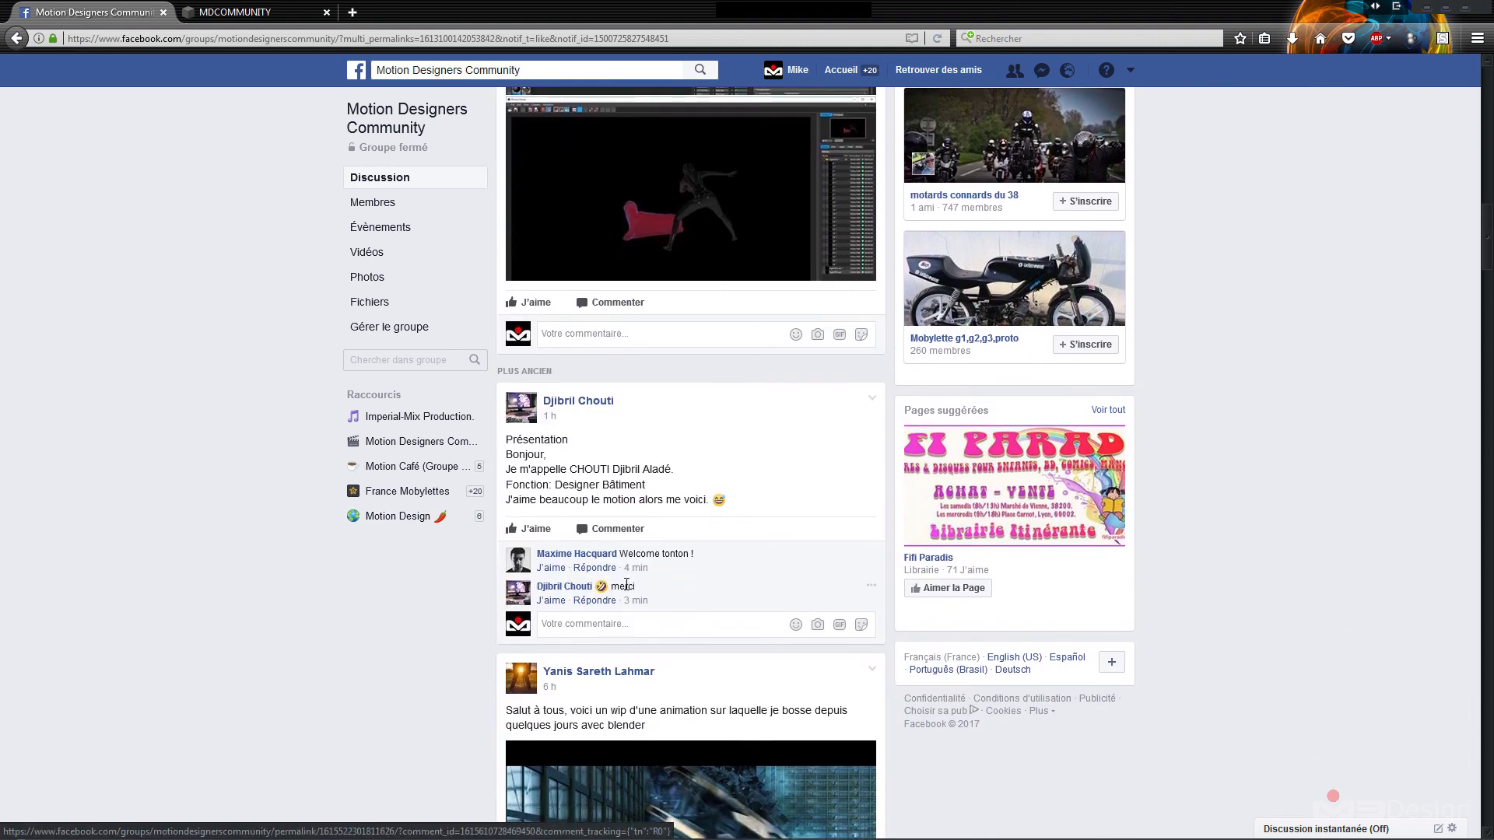
pyautogui.scroll(-11, 627, 585)
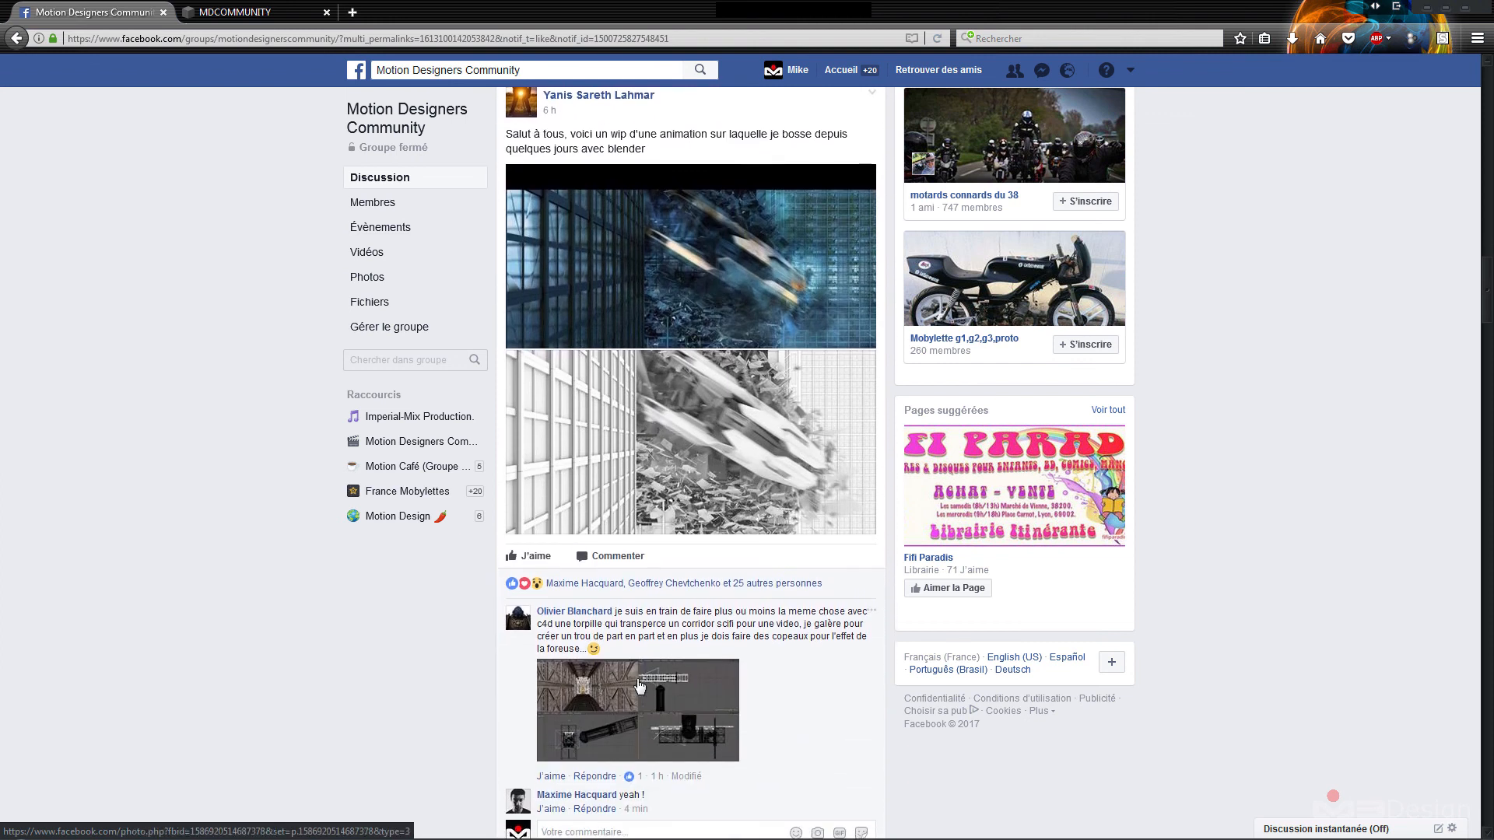
pyautogui.scroll(-10, 640, 687)
pyautogui.scroll(-7, 632, 682)
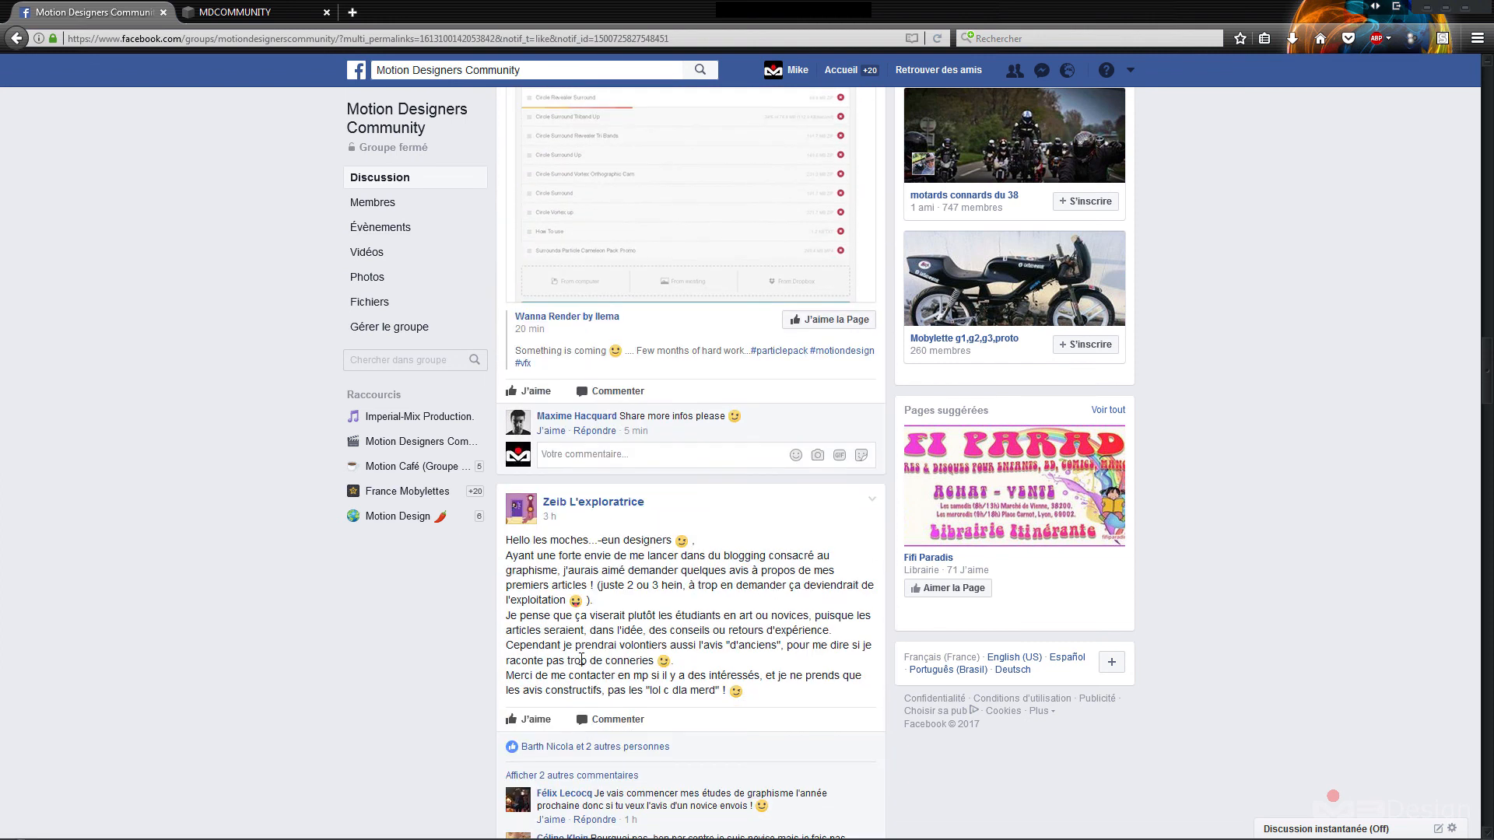
pyautogui.scroll(-4, 581, 660)
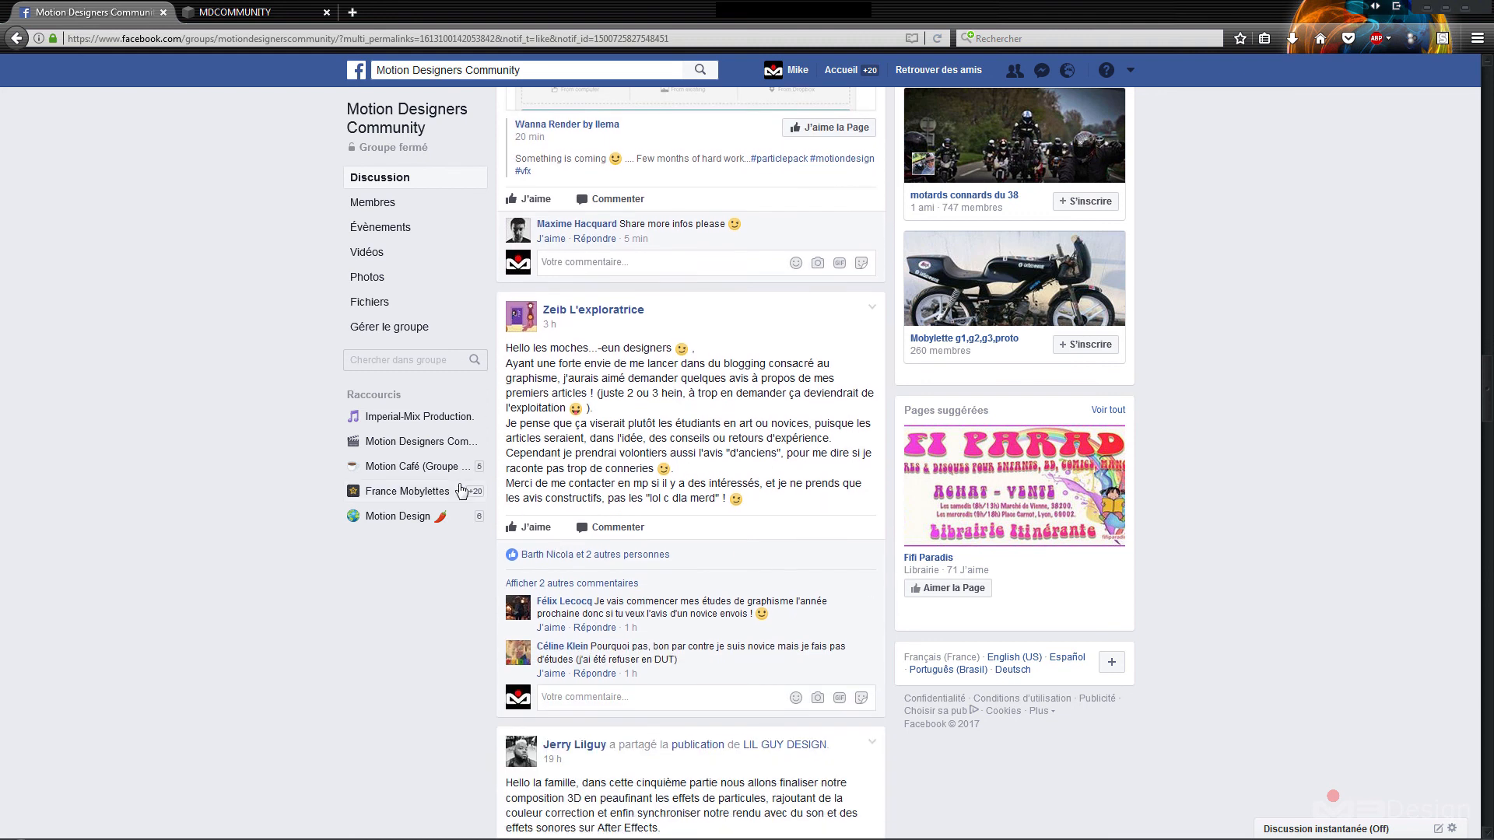
# - Open the MDCOMMUNITY website and look over its home page
pyautogui.click(255, 25)
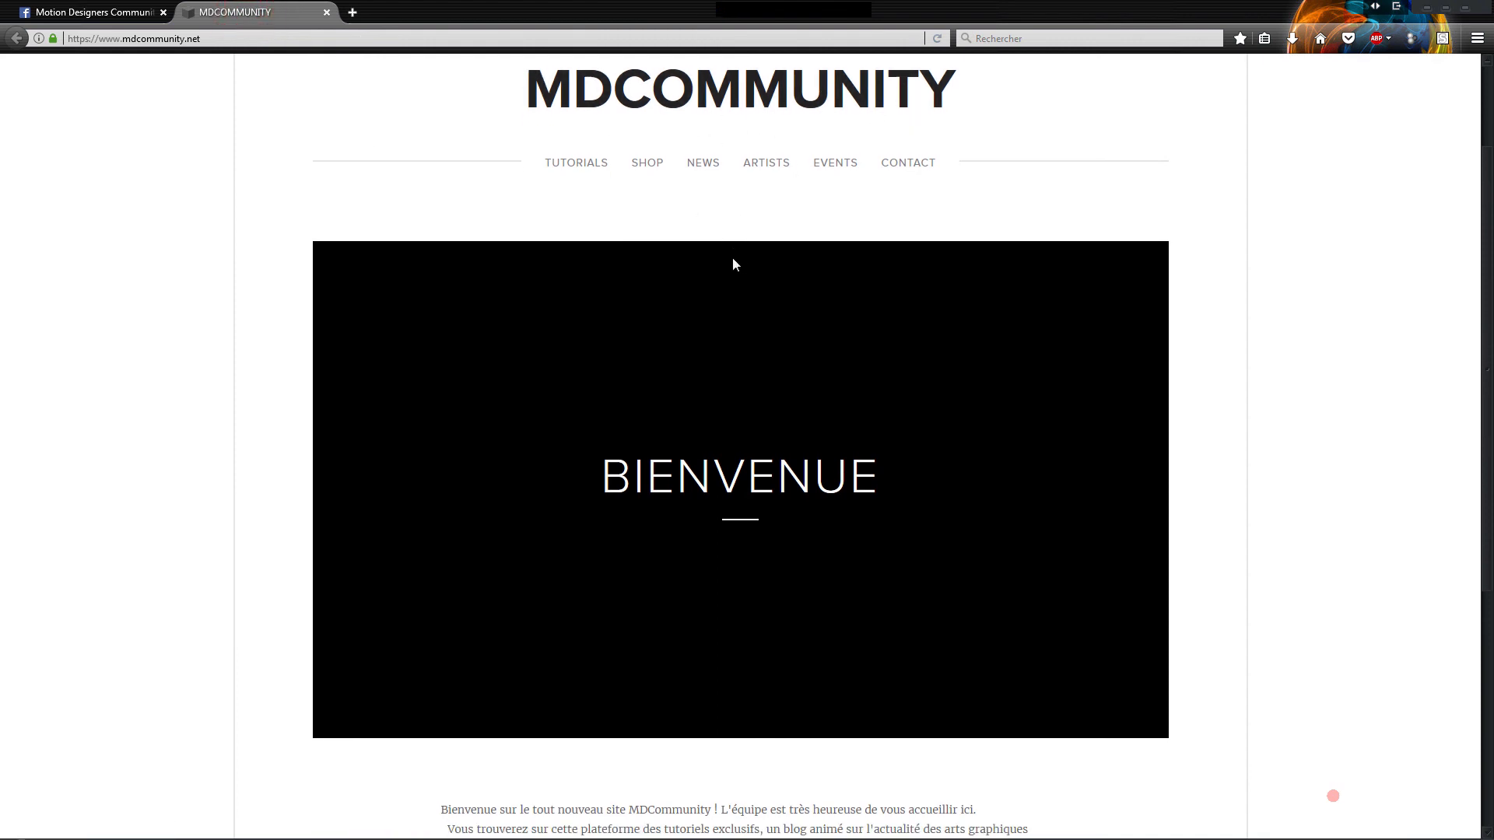
pyautogui.scroll(-4, 534, 443)
pyautogui.scroll(3, 538, 501)
pyautogui.scroll(3, 539, 498)
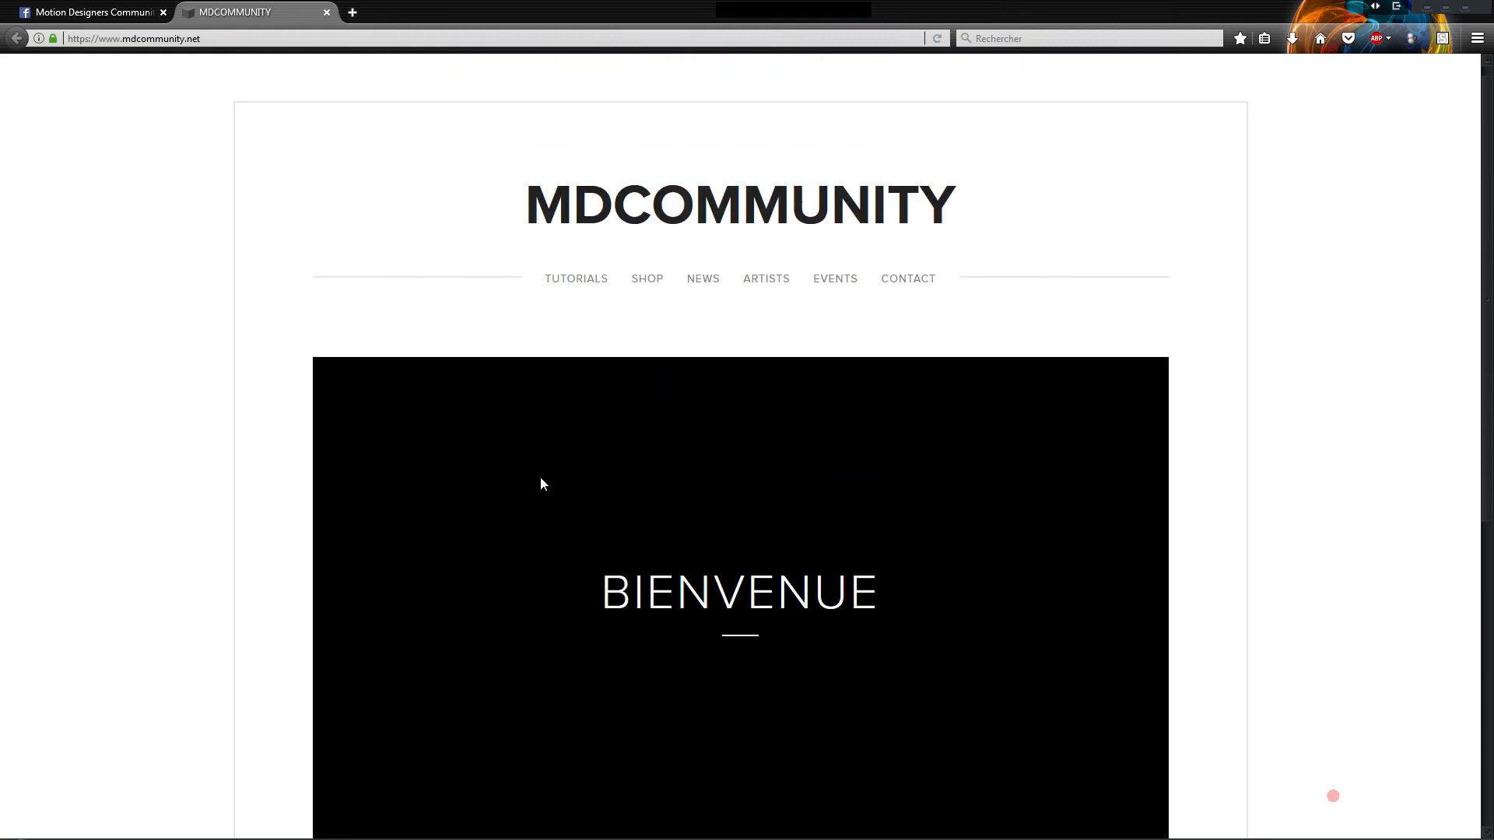
# - Open the MDCOMMUNITY site's Artists page and examine the courses offered on its Tutorials page
pyautogui.click(834, 294)
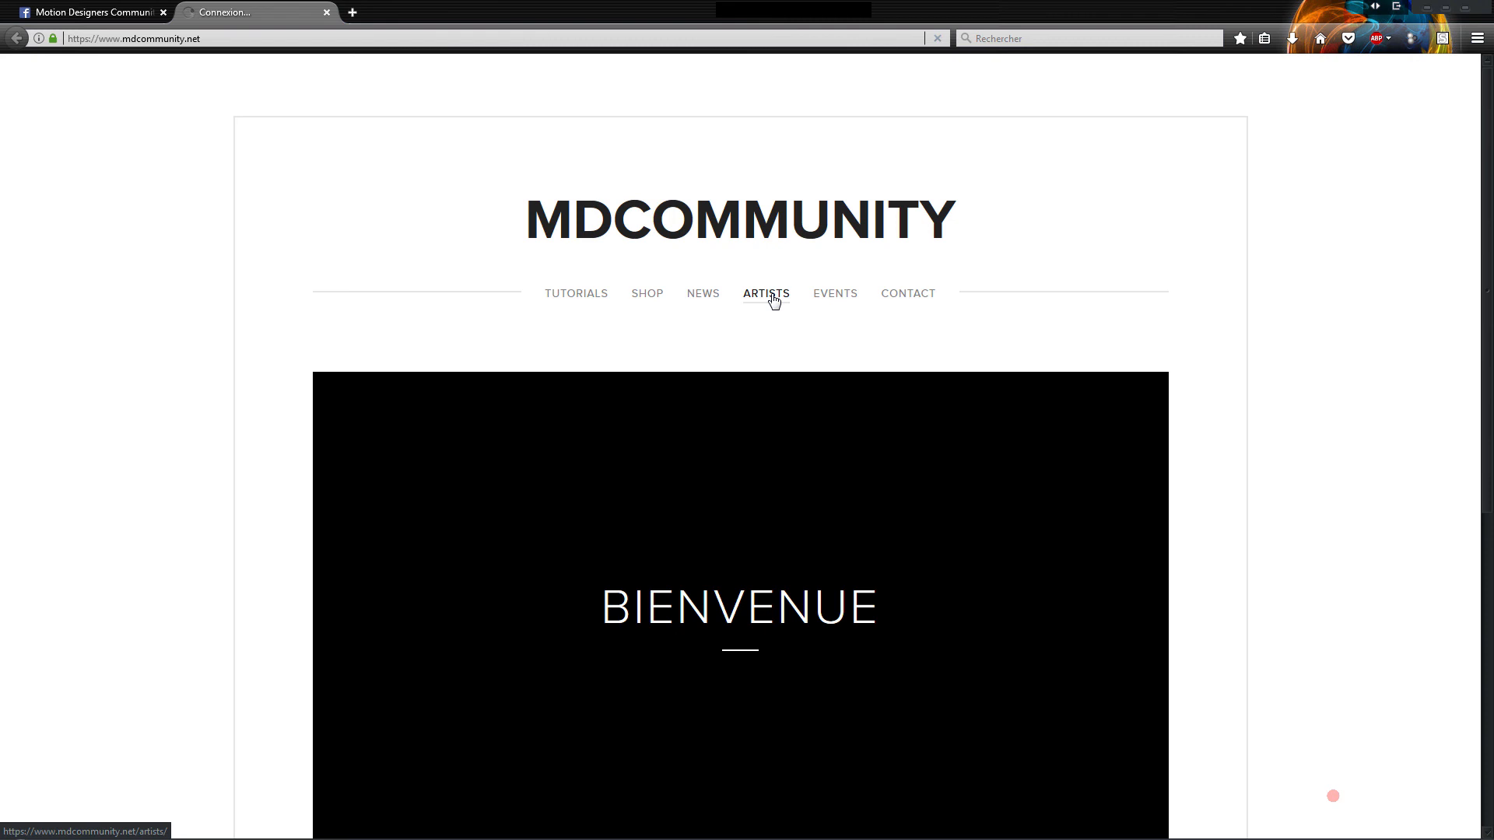
pyautogui.click(770, 297)
pyautogui.click(590, 301)
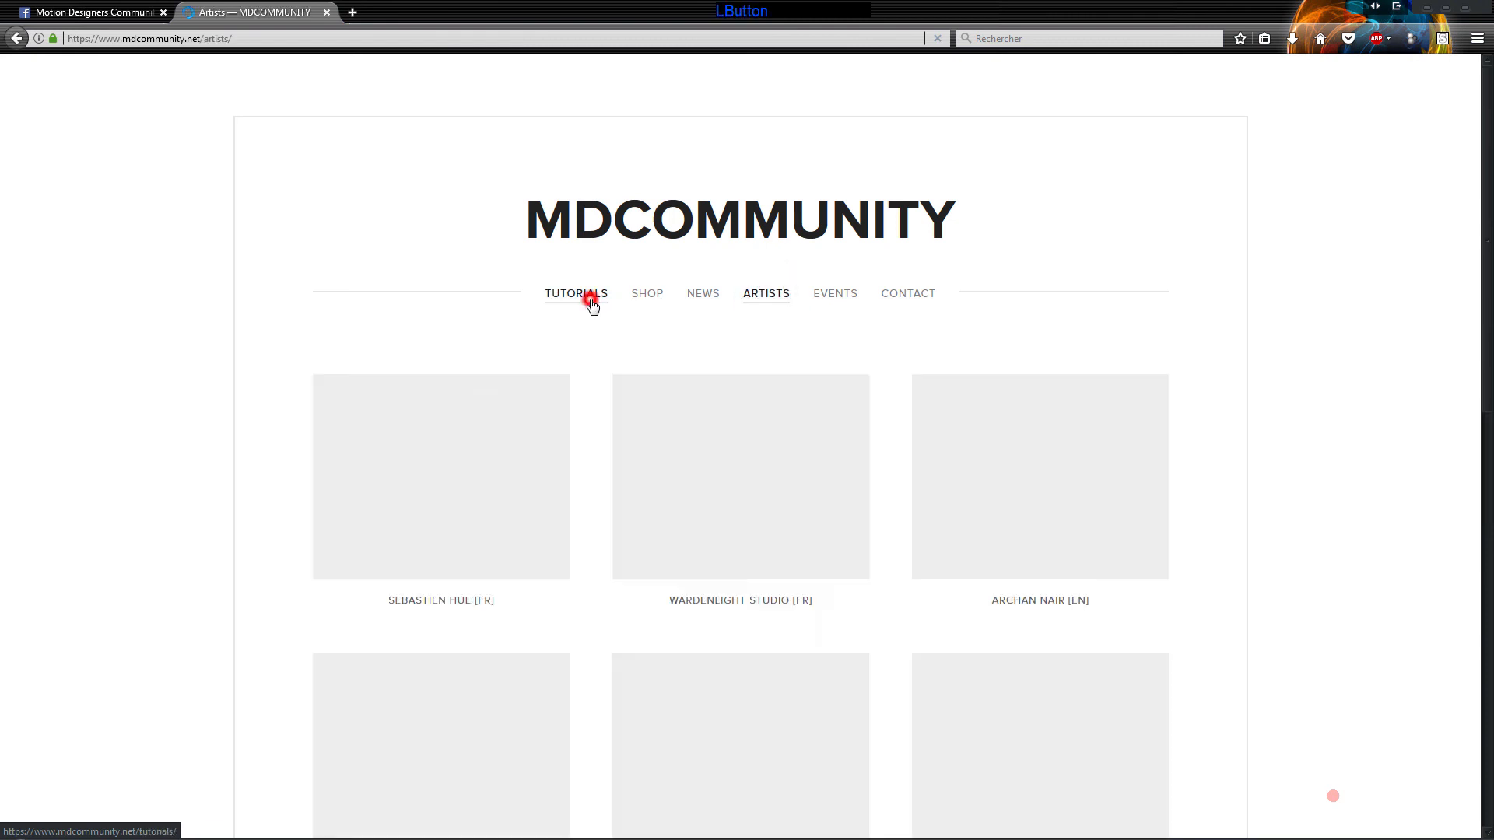
pyautogui.scroll(-3, 554, 526)
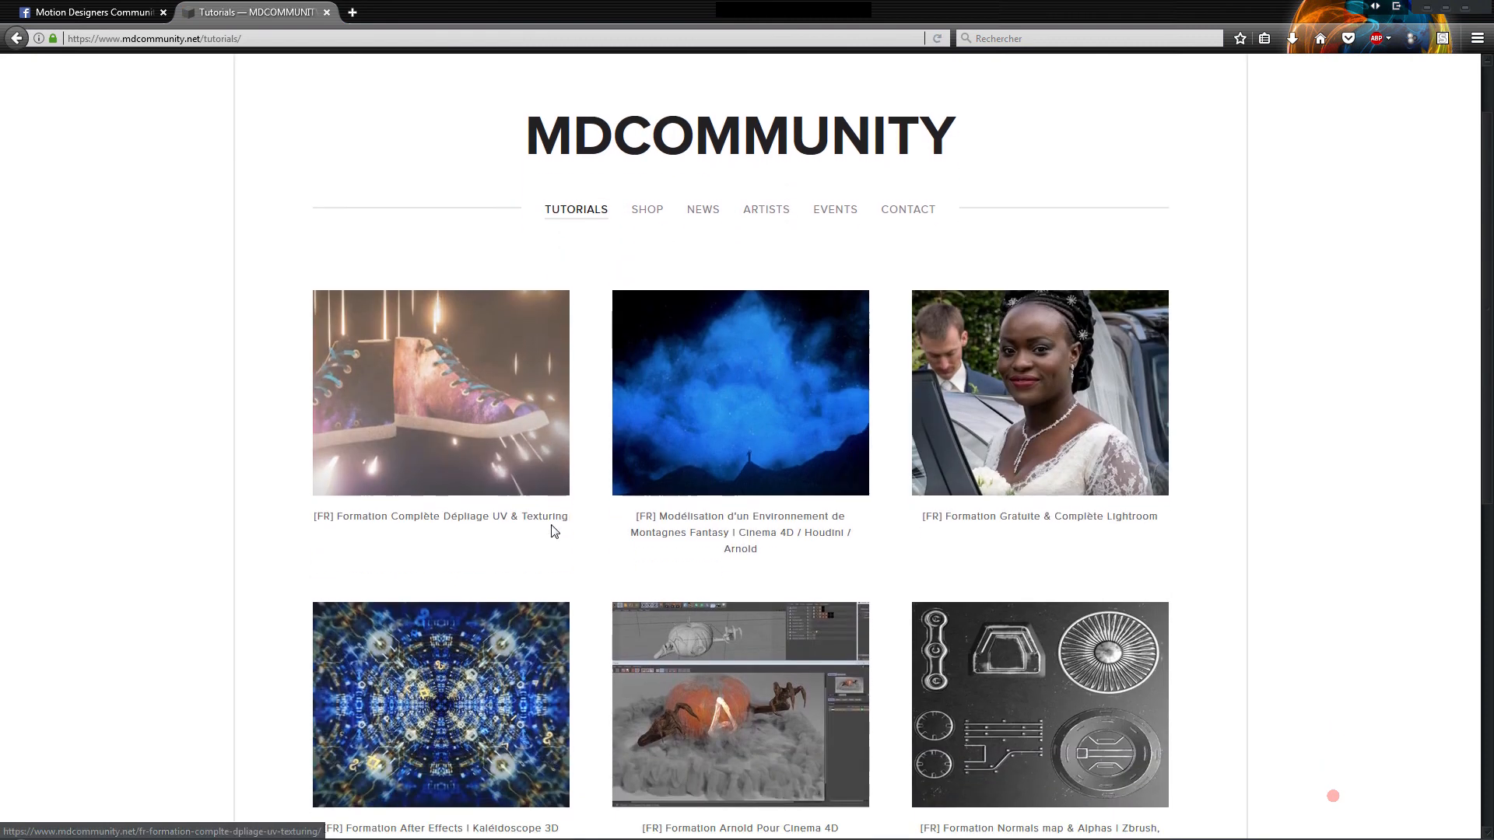
pyautogui.scroll(-1, 607, 615)
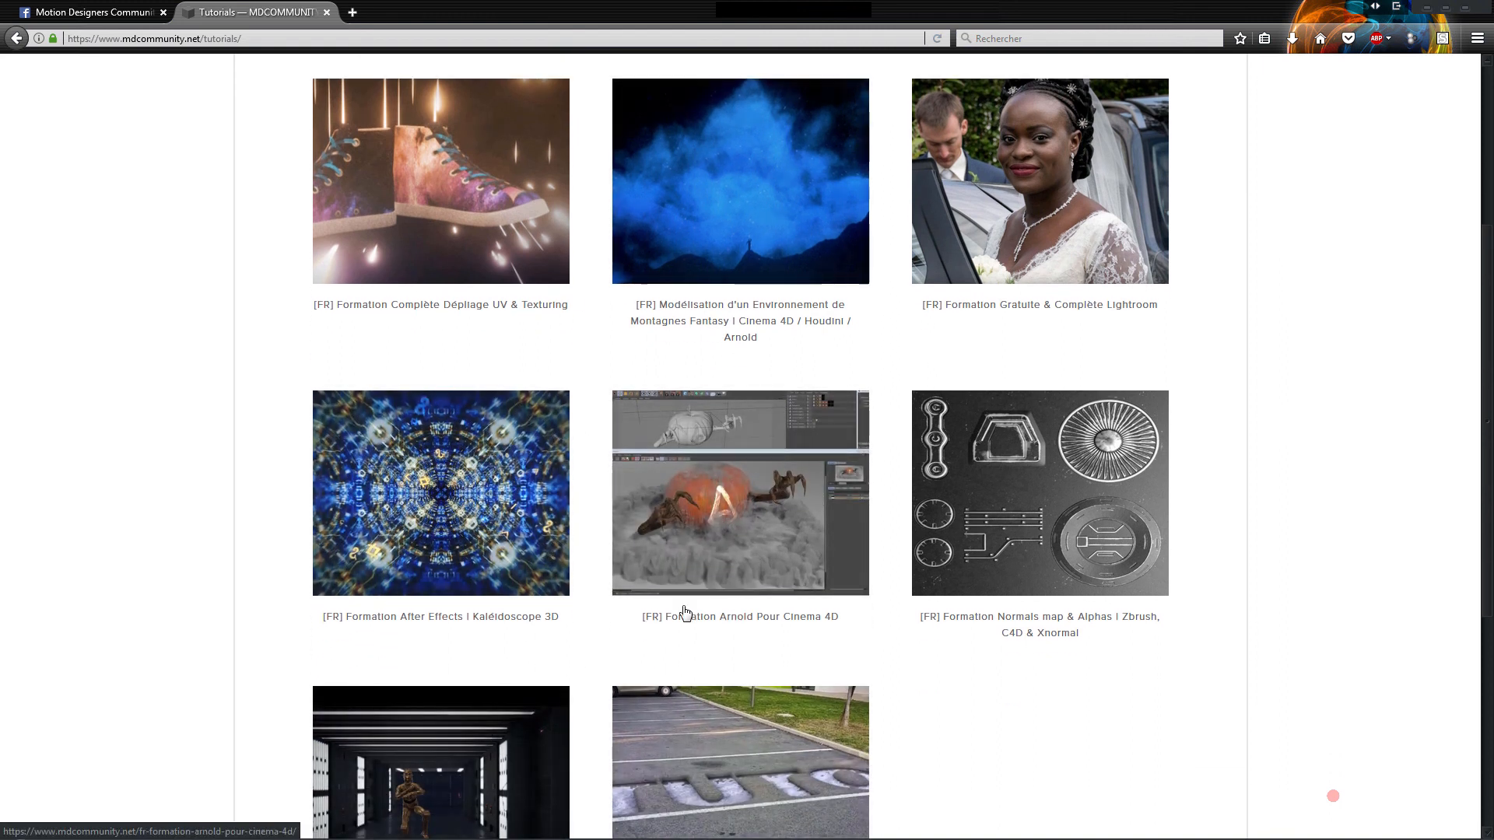
pyautogui.scroll(4, 640, 681)
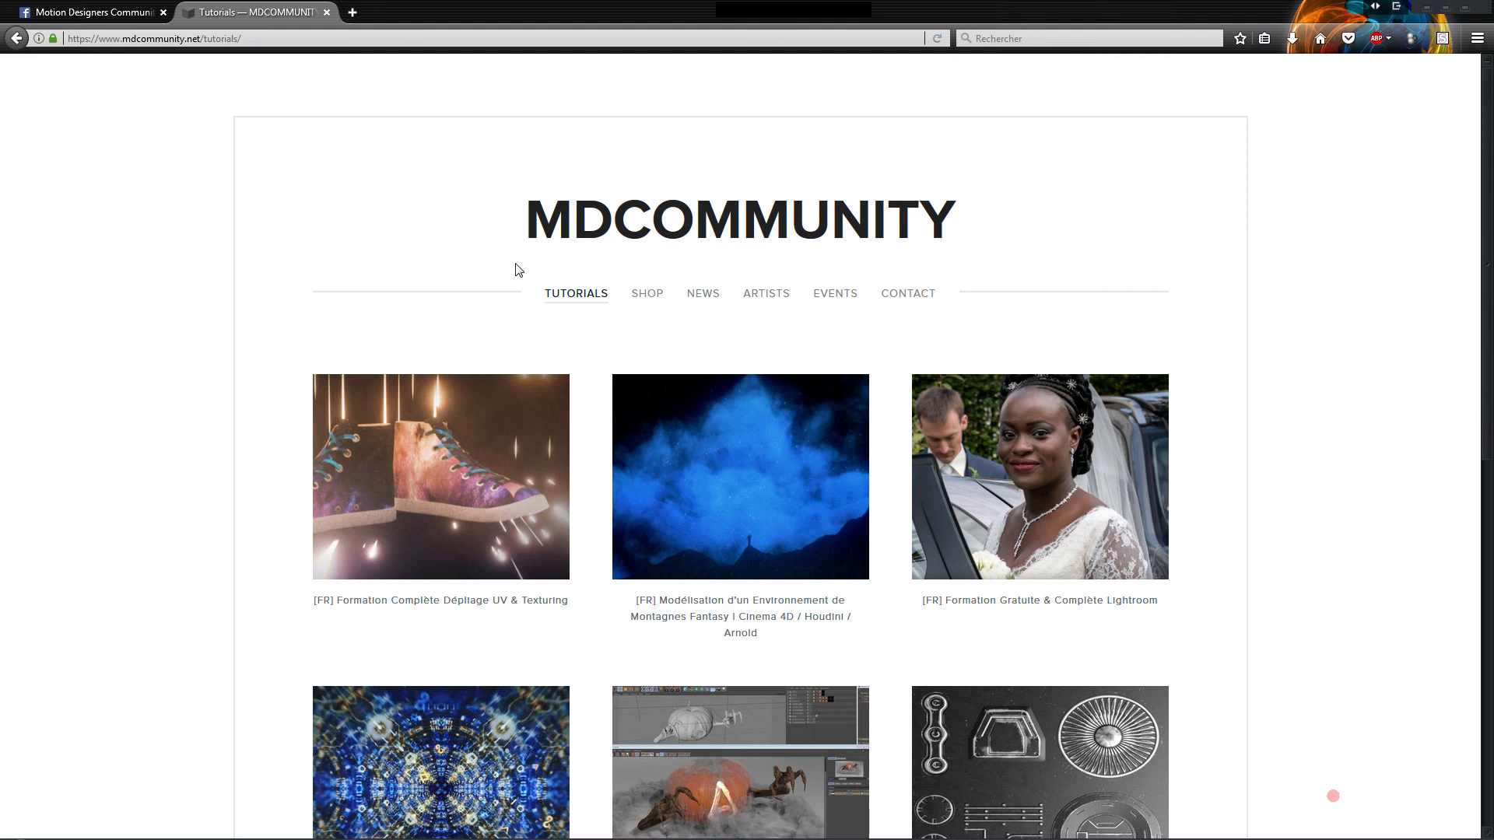
# - Return to the Motion Designers Community Facebook group and show the beginning of its page
pyautogui.click(76, 13)
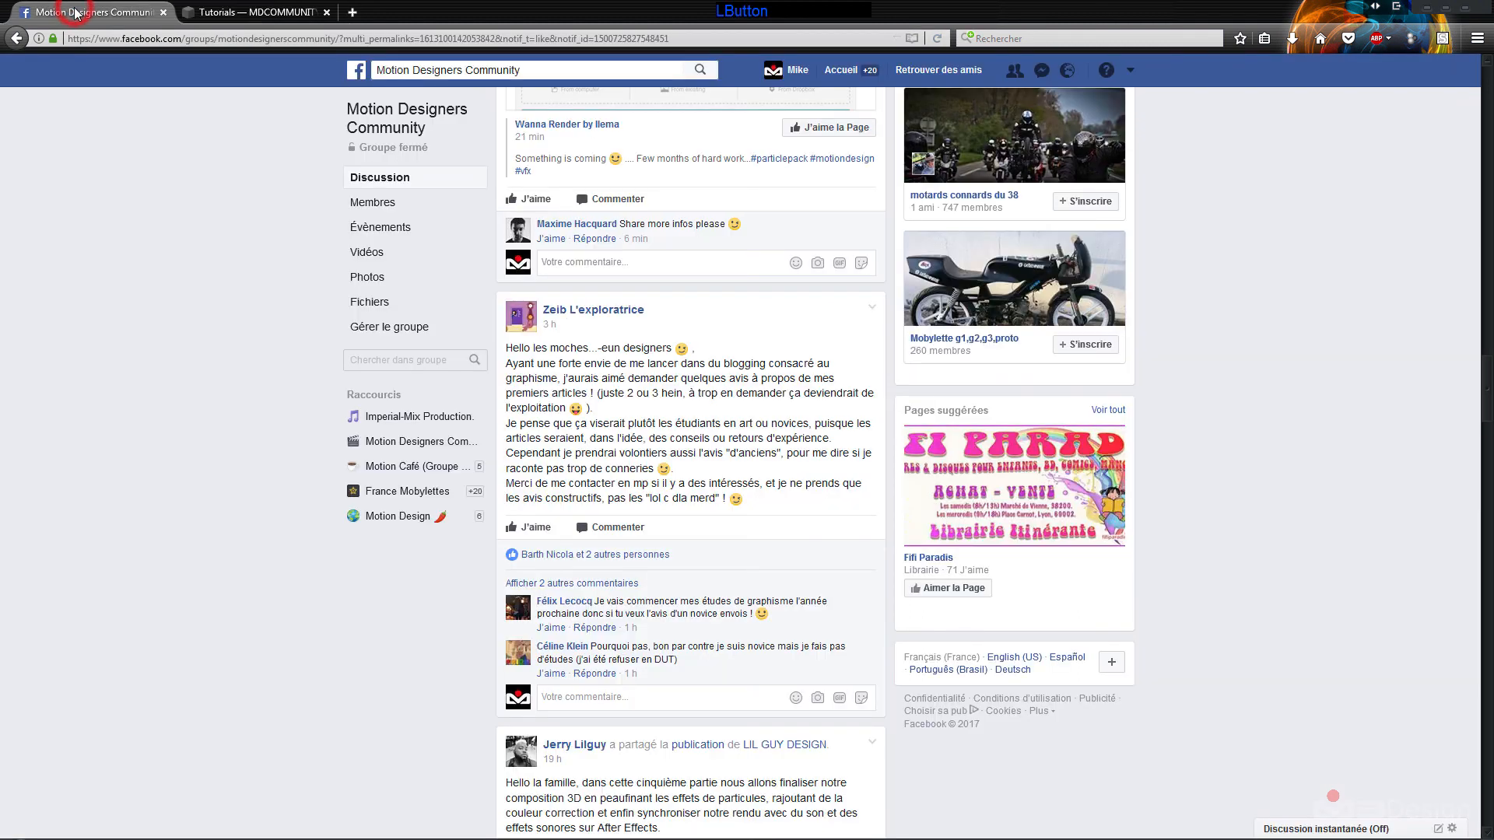
pyautogui.moveTo(1488, 397); pyautogui.dragTo(1486, 107)
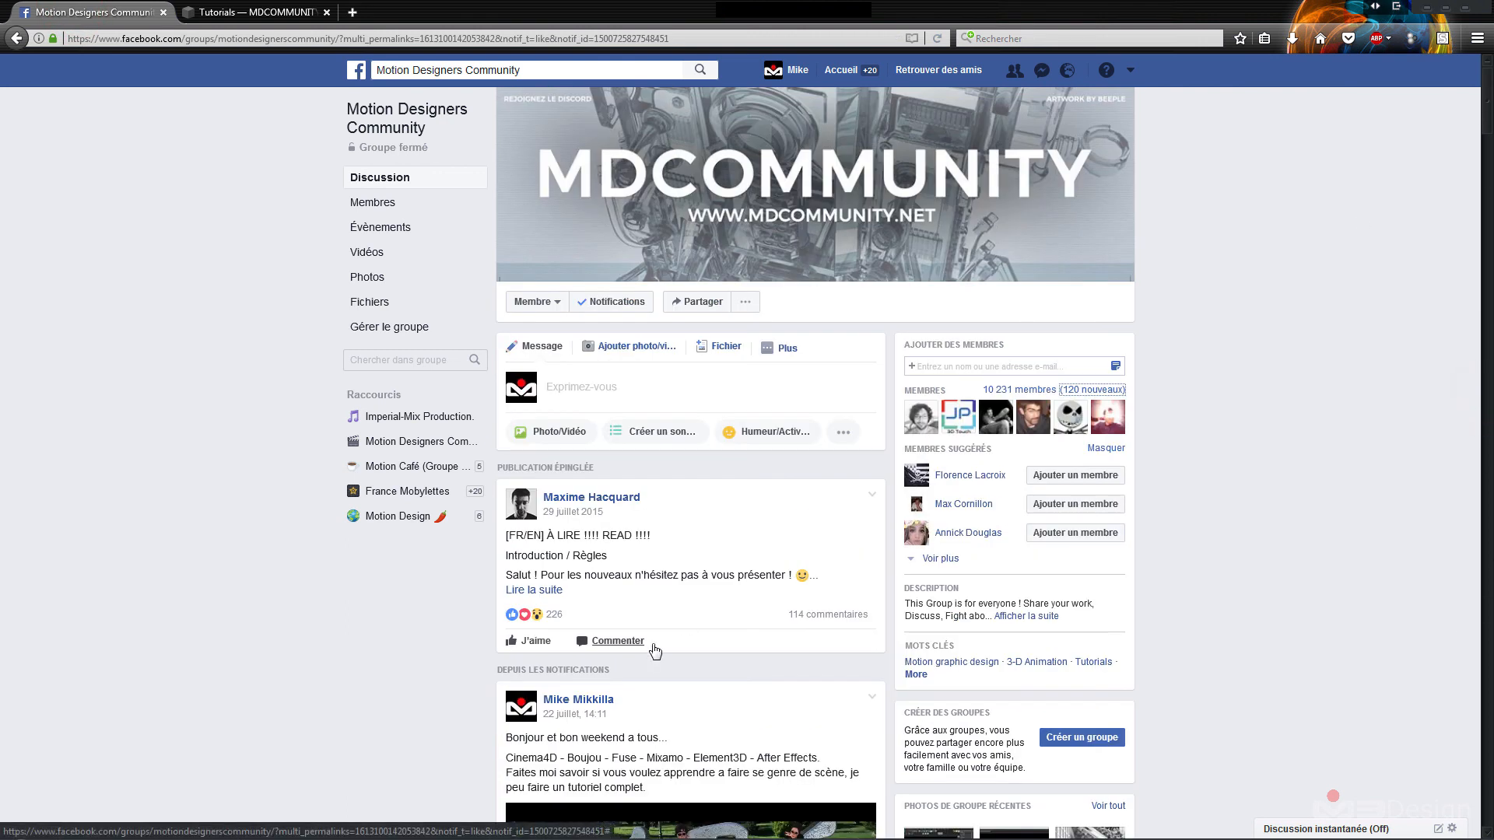